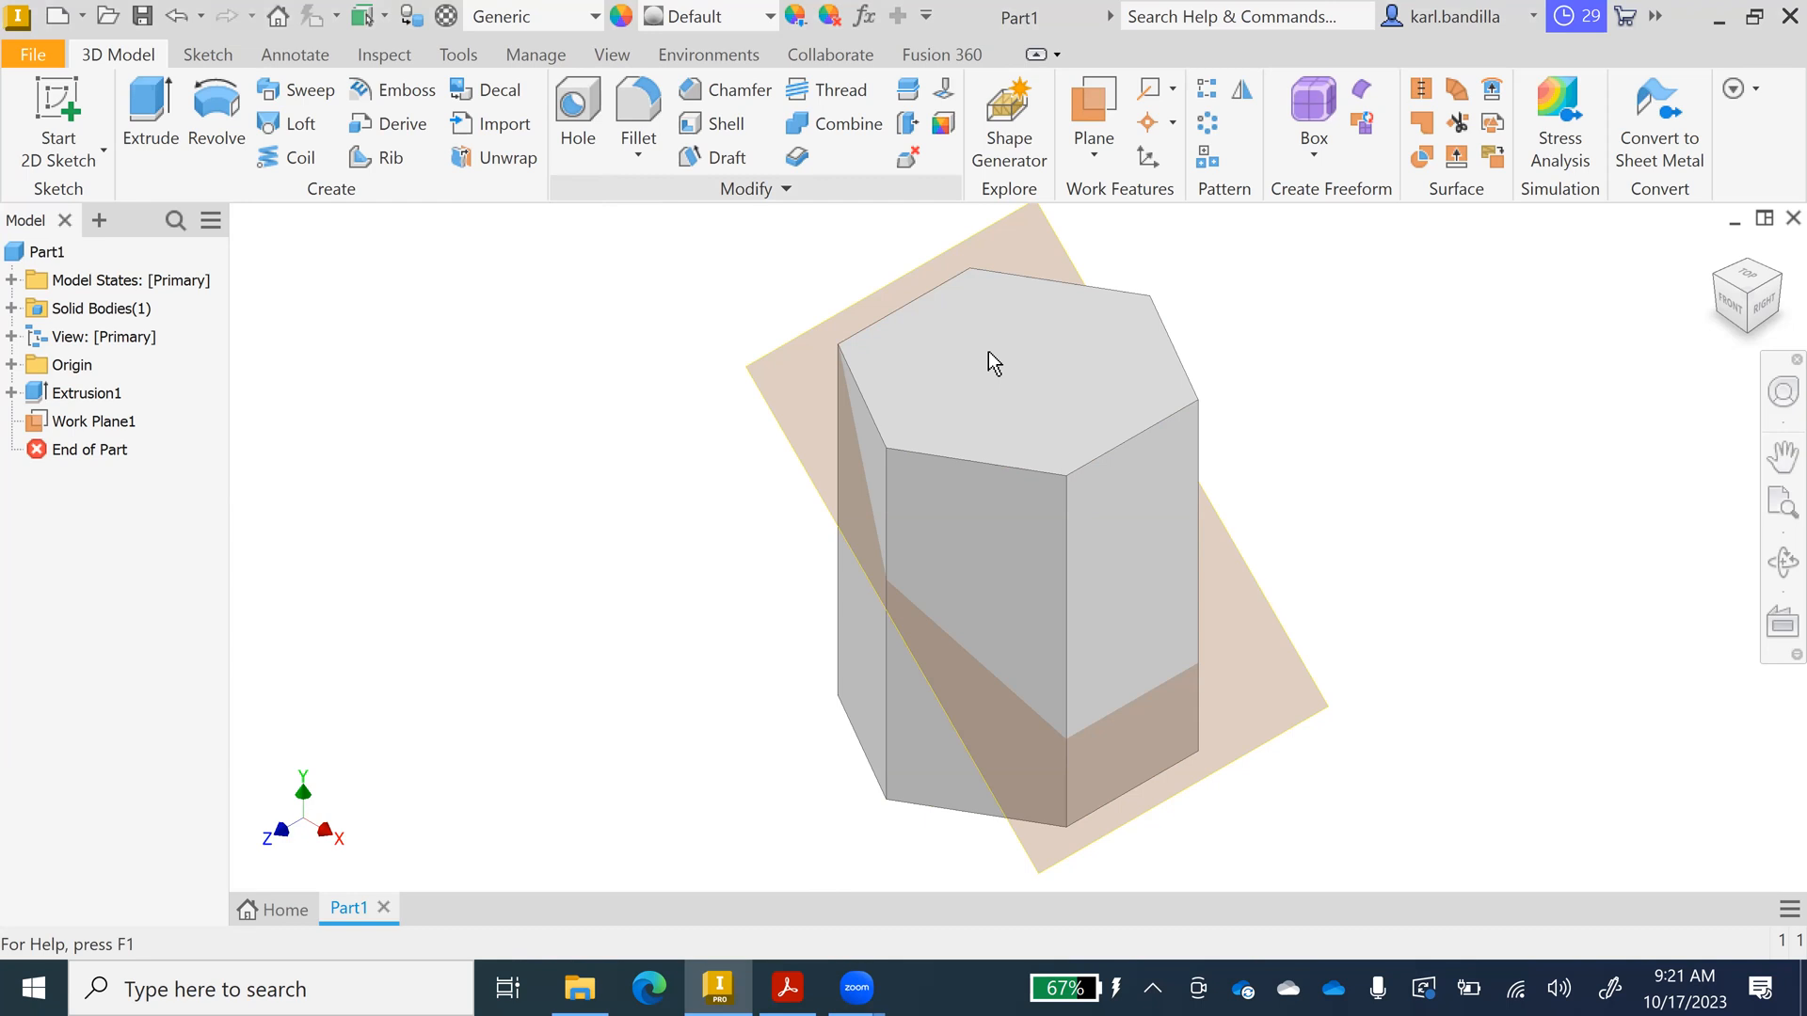
On a new top-face sketch, draw a two-point rectangle enclosing the hexagon and finish it.
right_click(1001, 443)
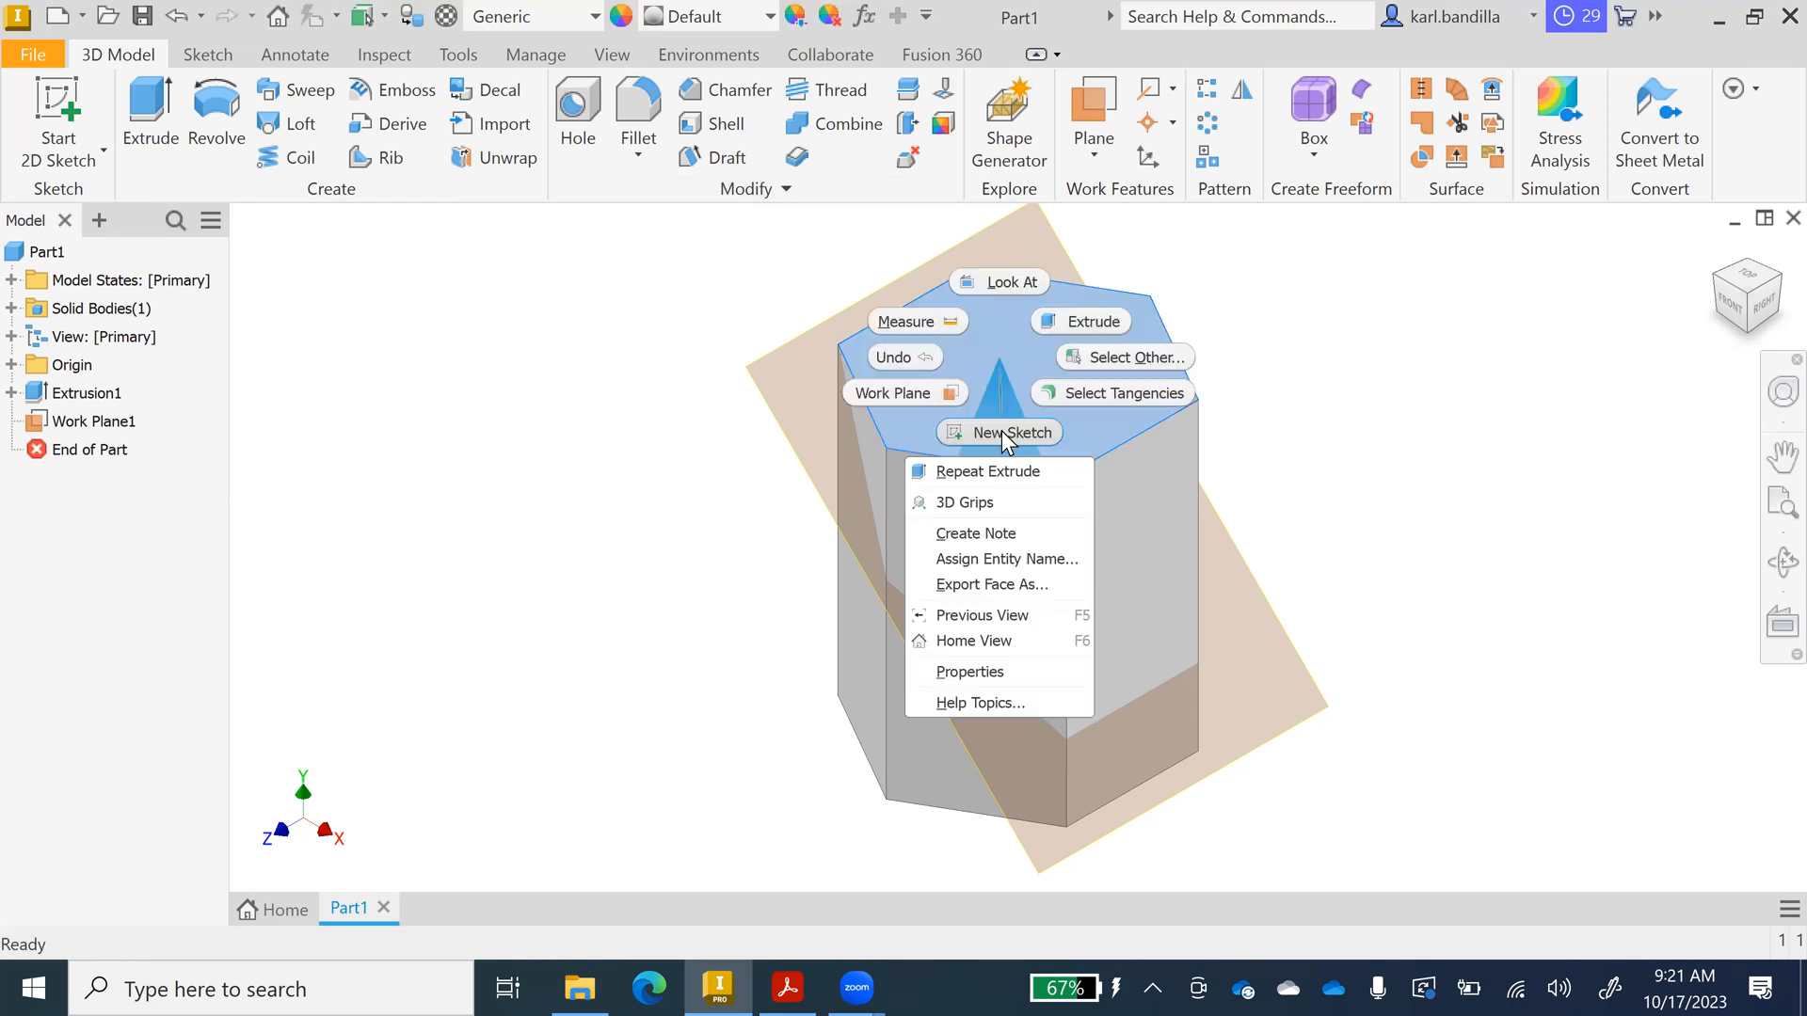
left_click(1003, 435)
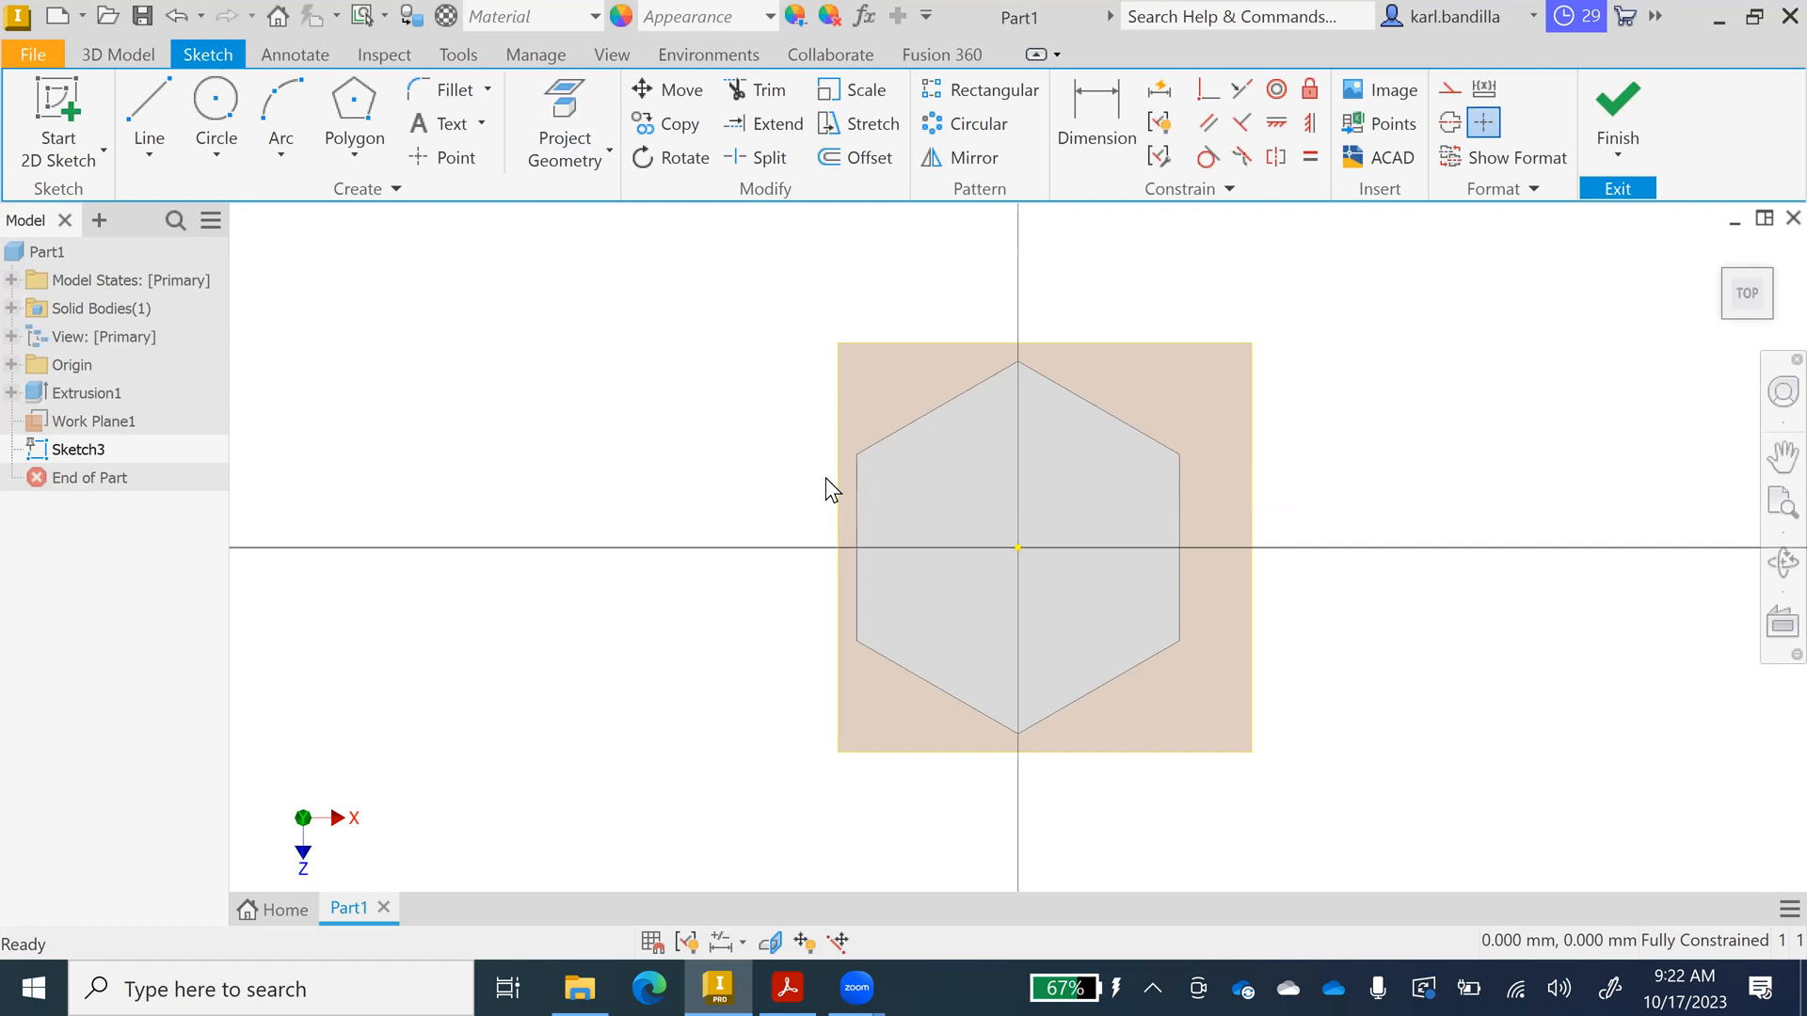
left_click(380, 158)
left_click(323, 192)
left_click(901, 303)
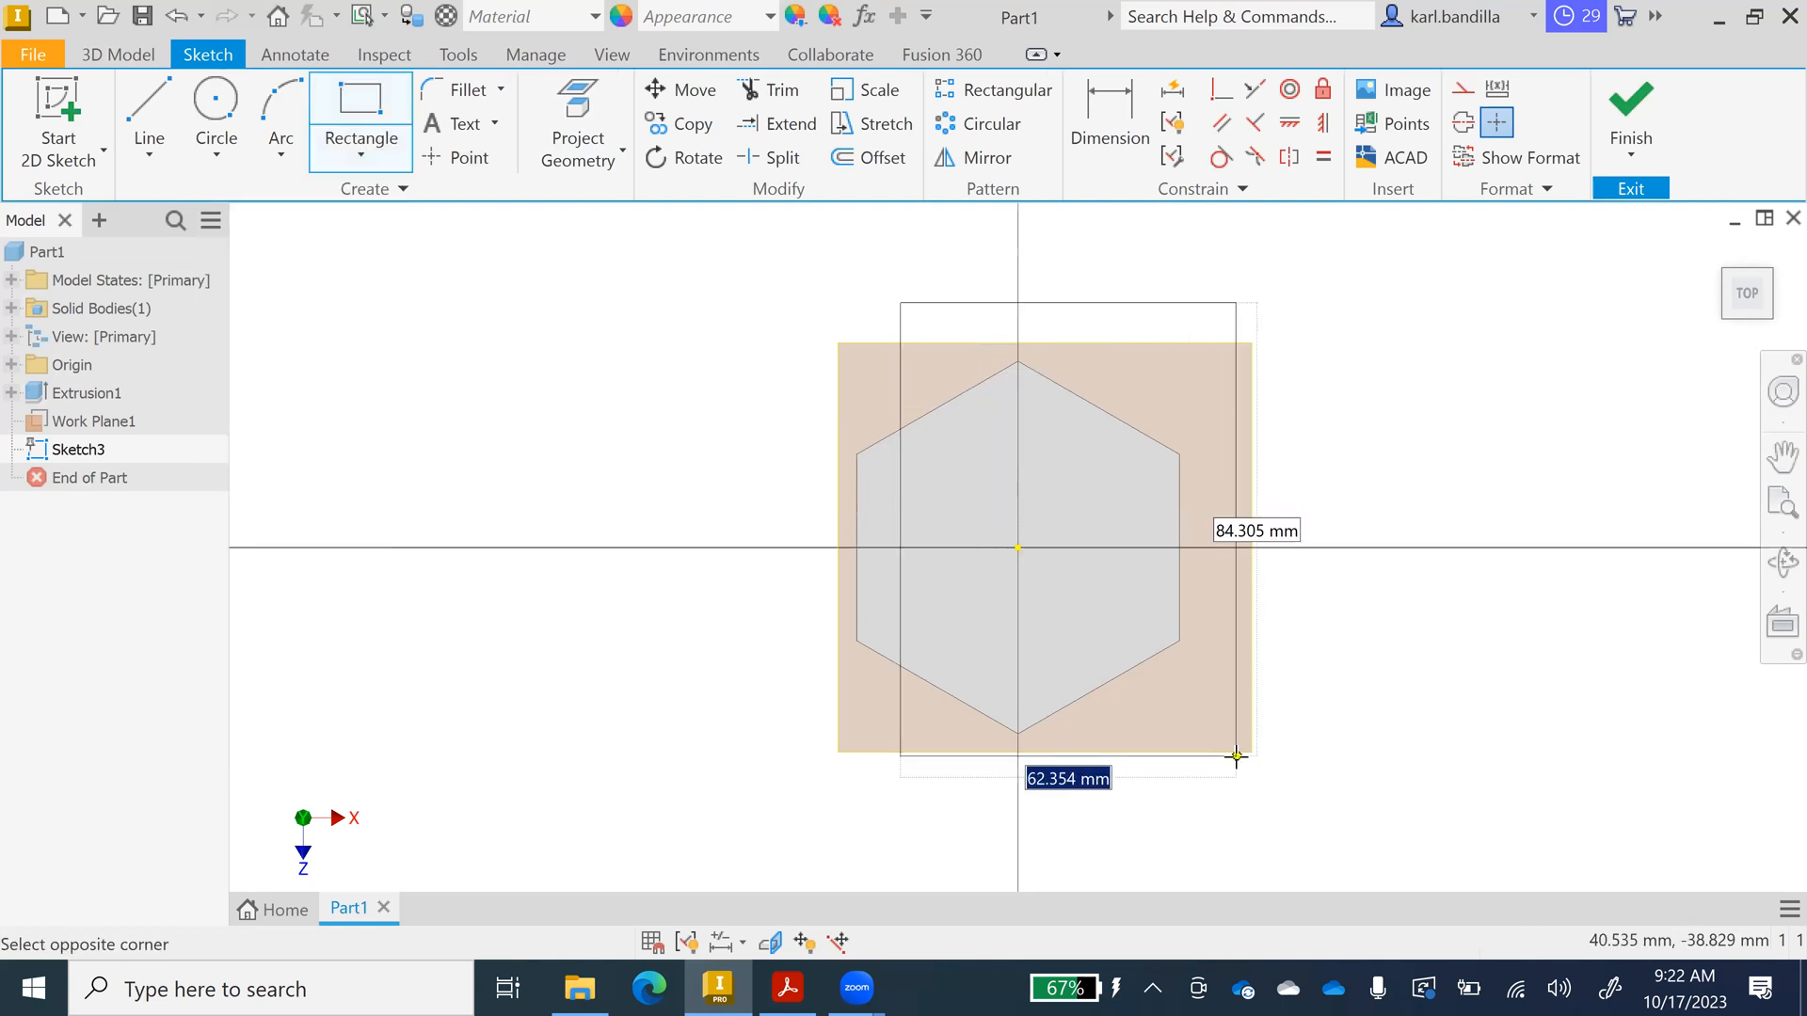
left_click(1236, 756)
left_click(1628, 123)
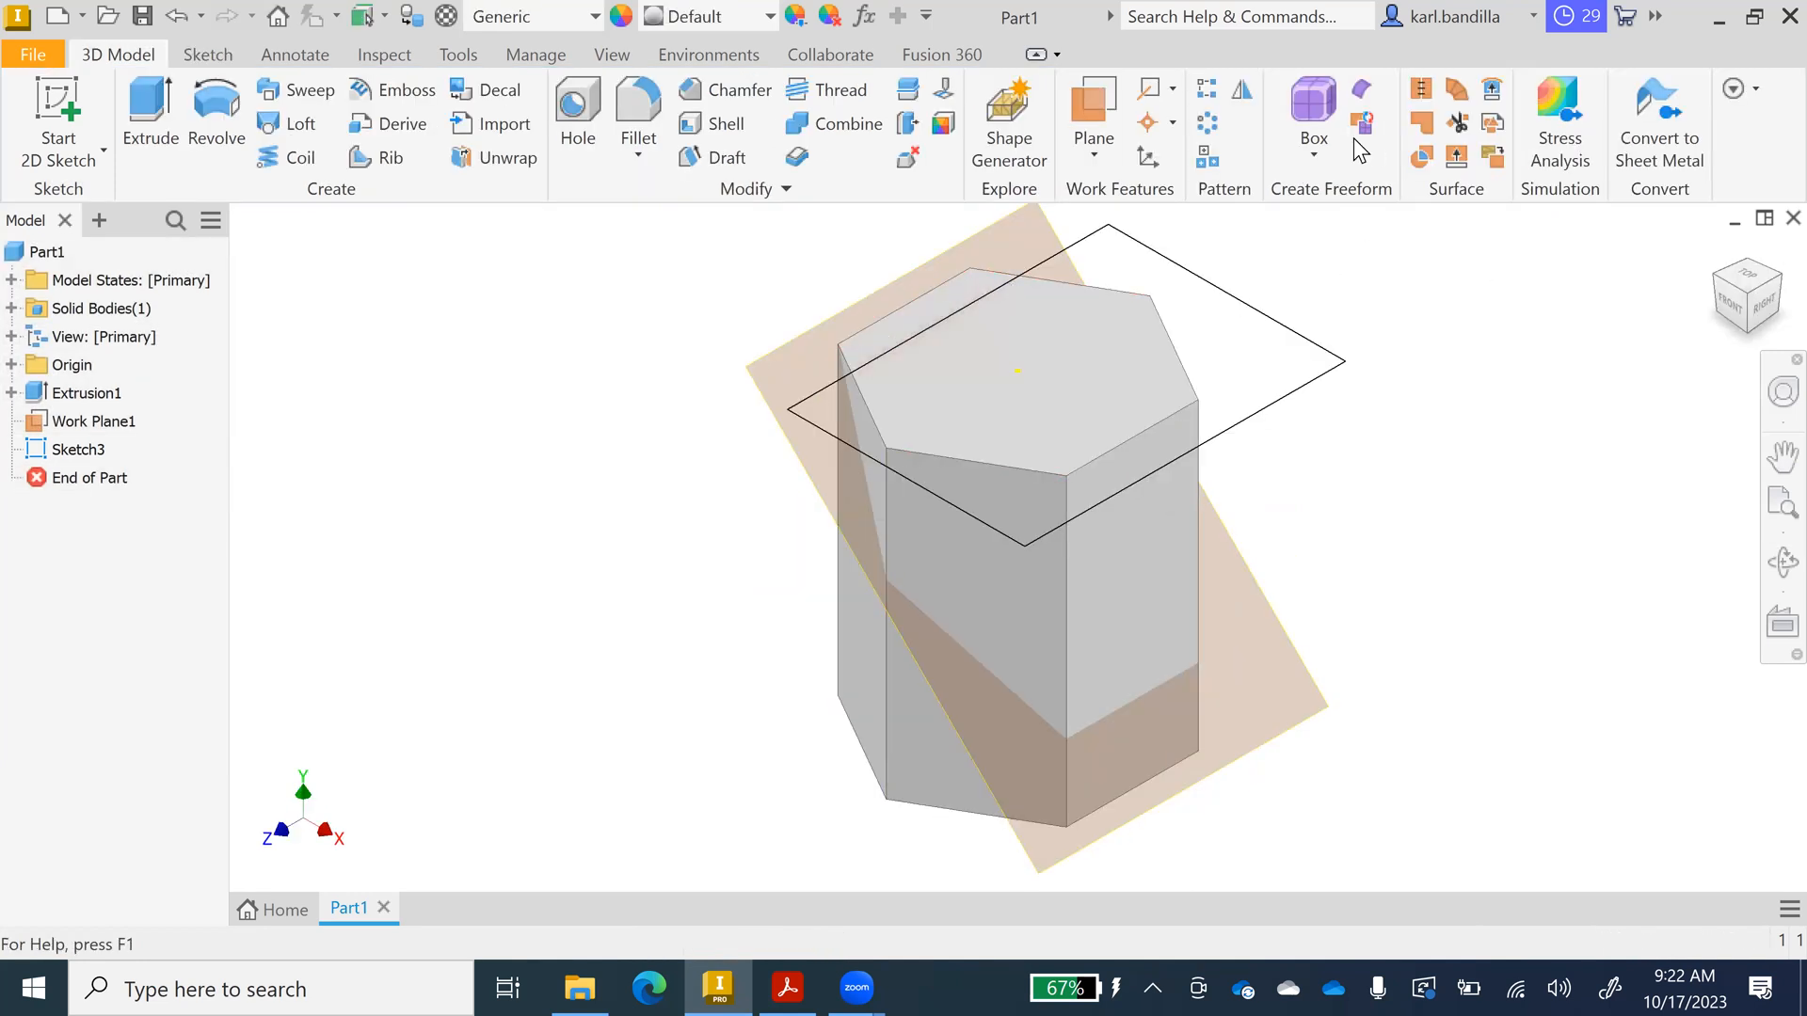
Reopen Sketch3 for editing, backing out of the dimension tool.
right_click(77, 461)
left_click(157, 515)
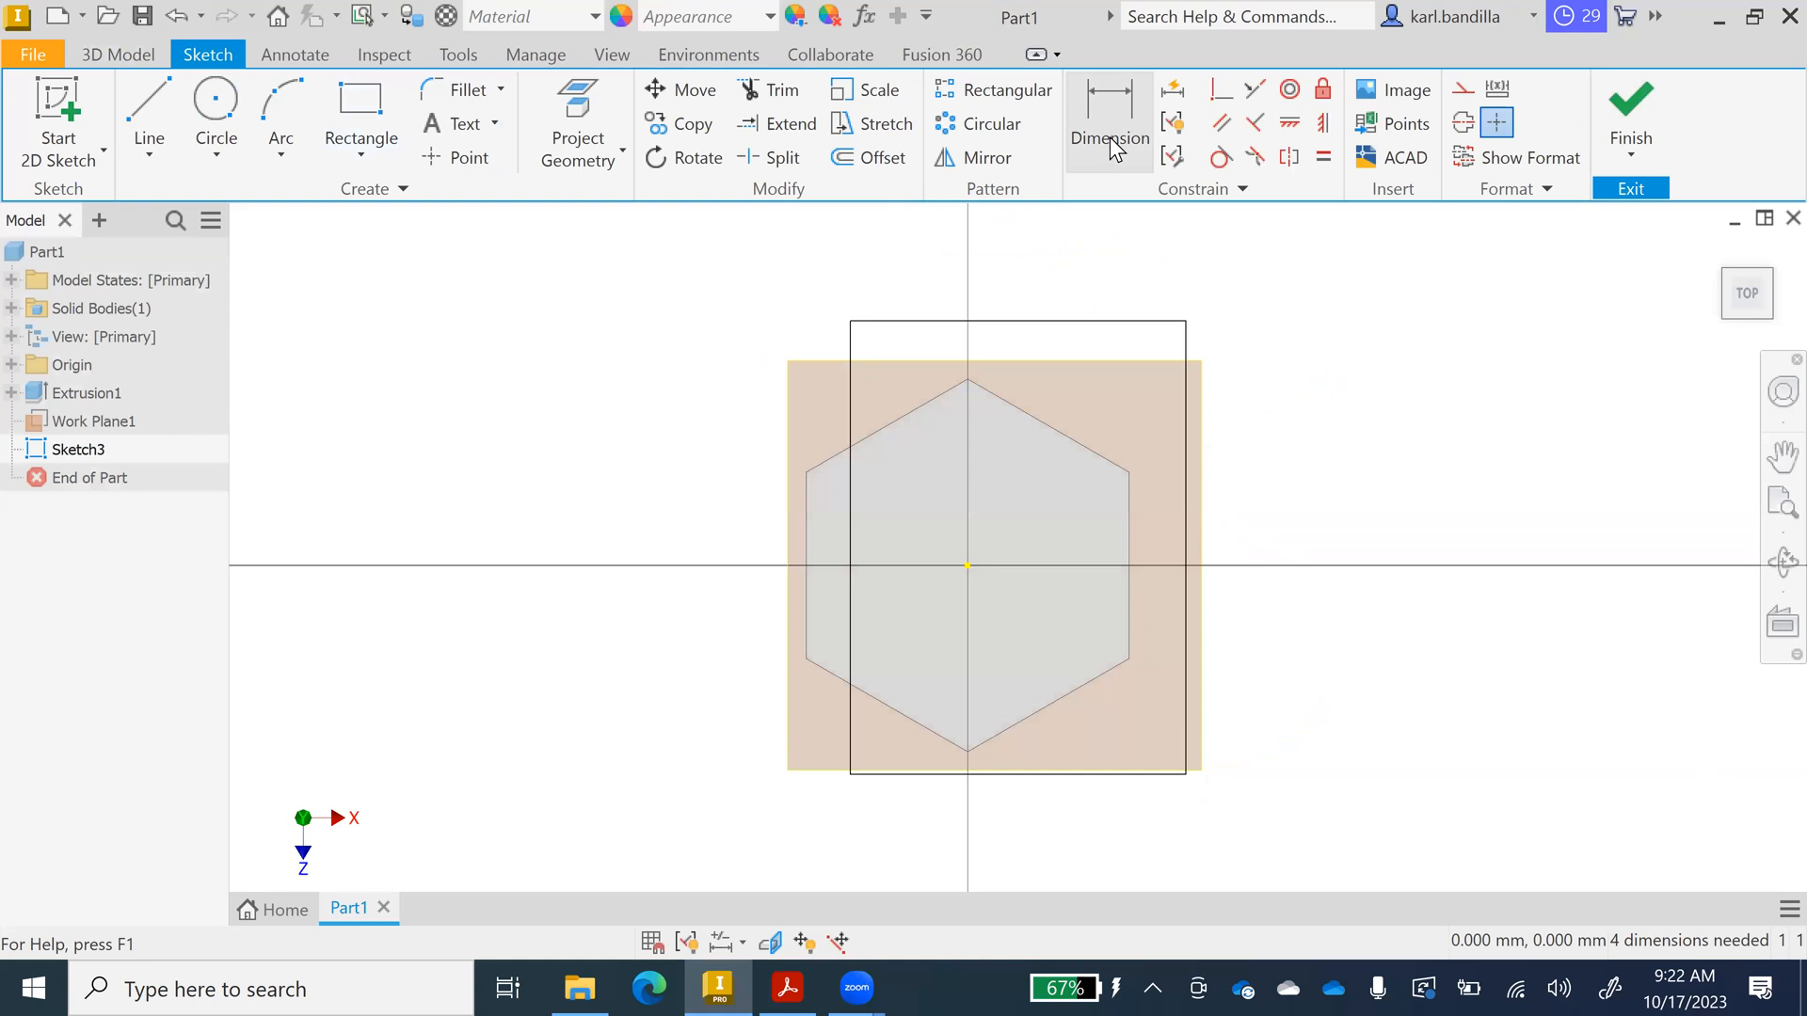
left_click(1096, 140)
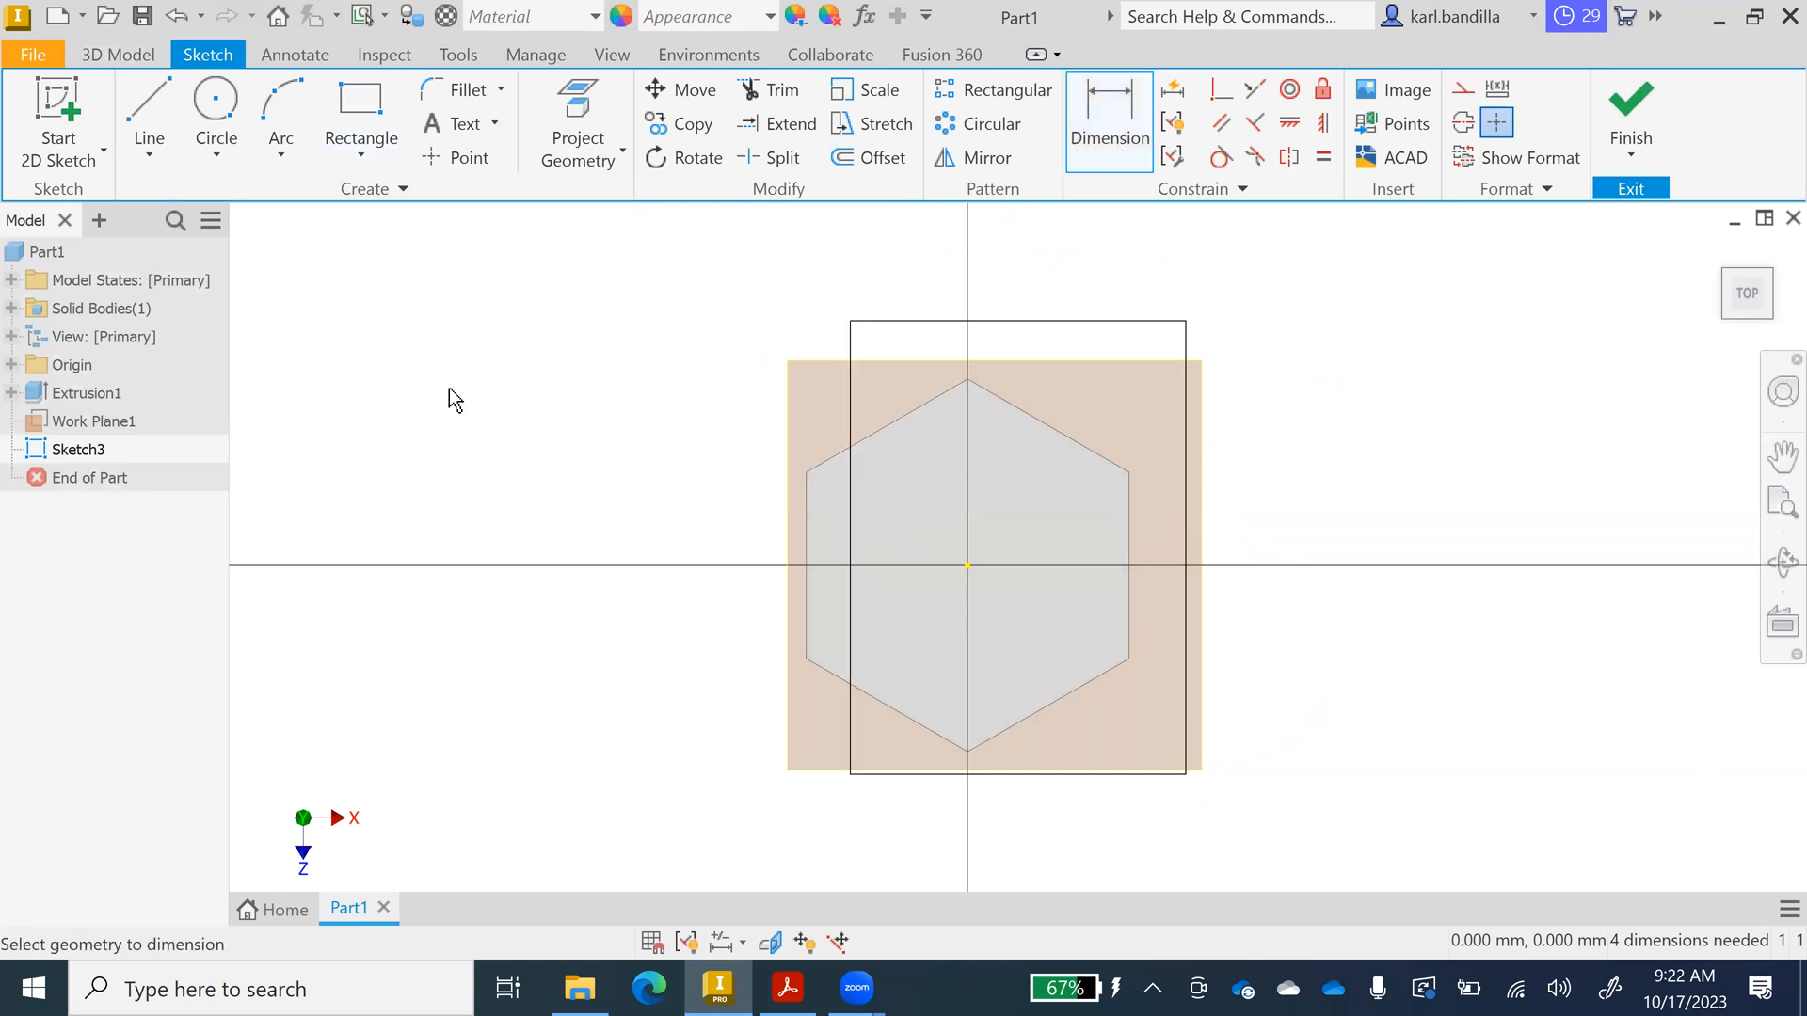
key("Escape")
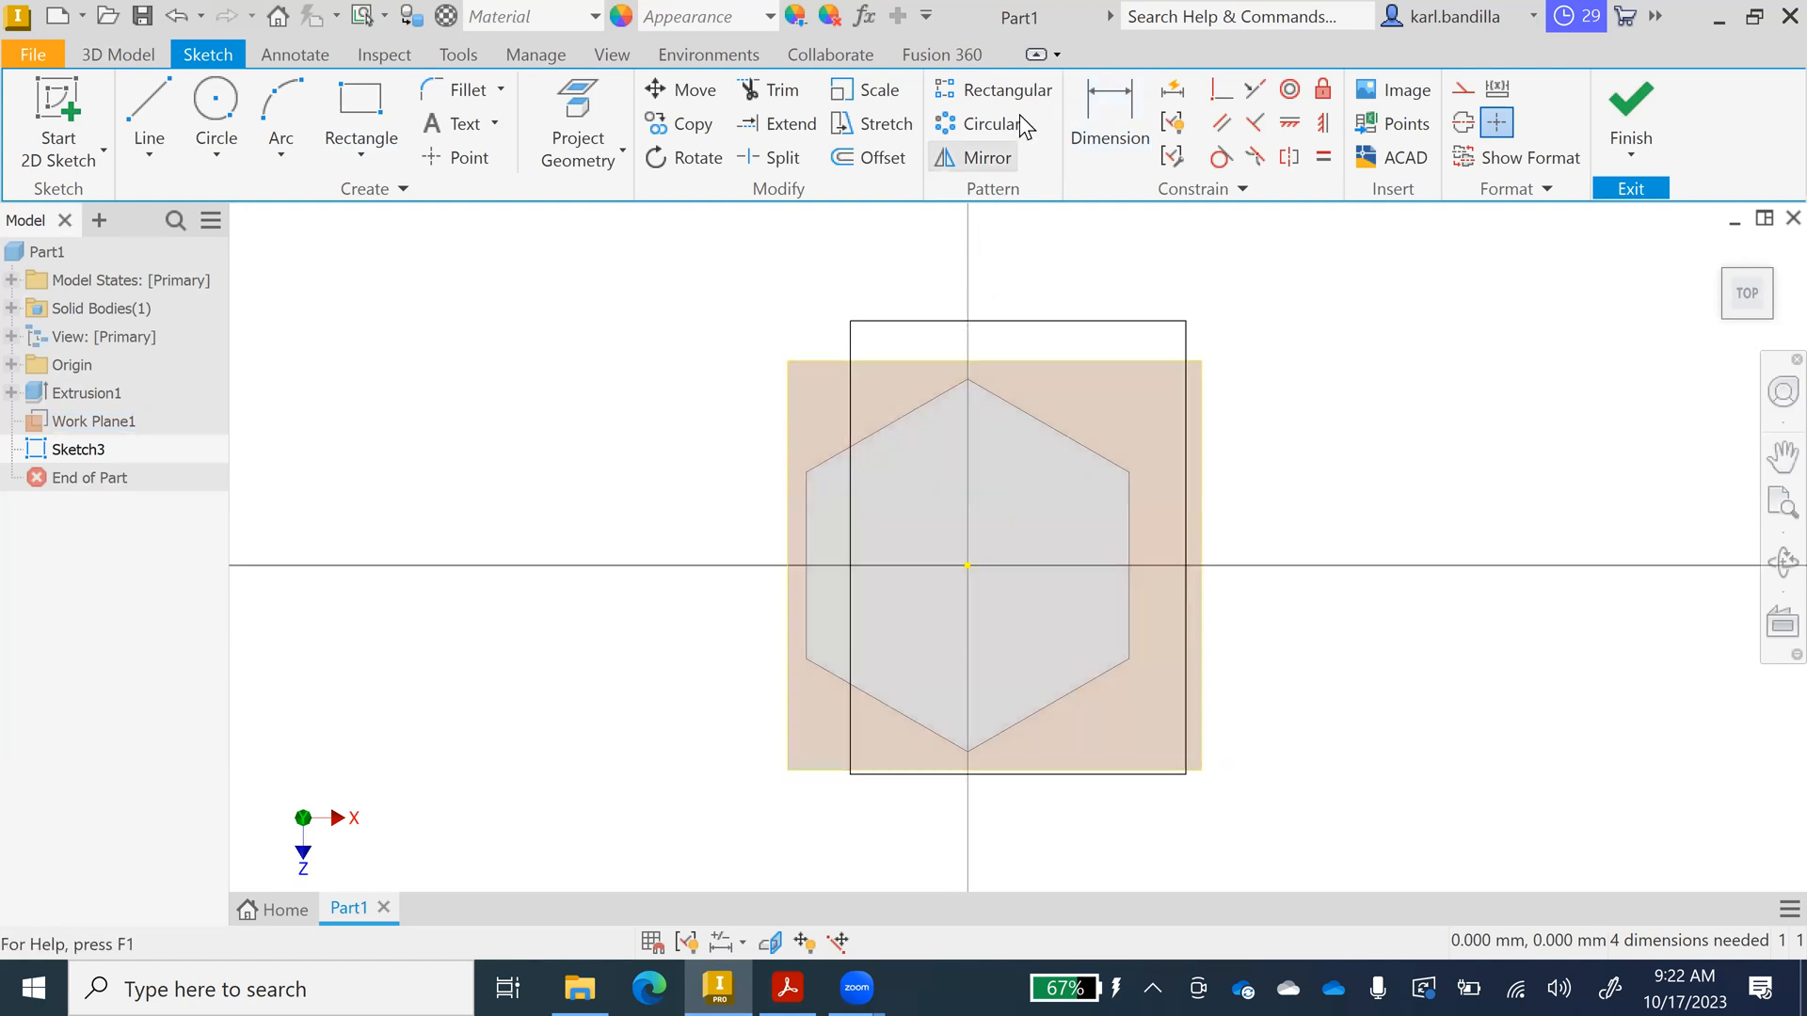
Move the whole rectangle left from its top-left corner base point, then finish the sketch.
left_click(682, 90)
left_click_drag(804, 284, 1268, 850)
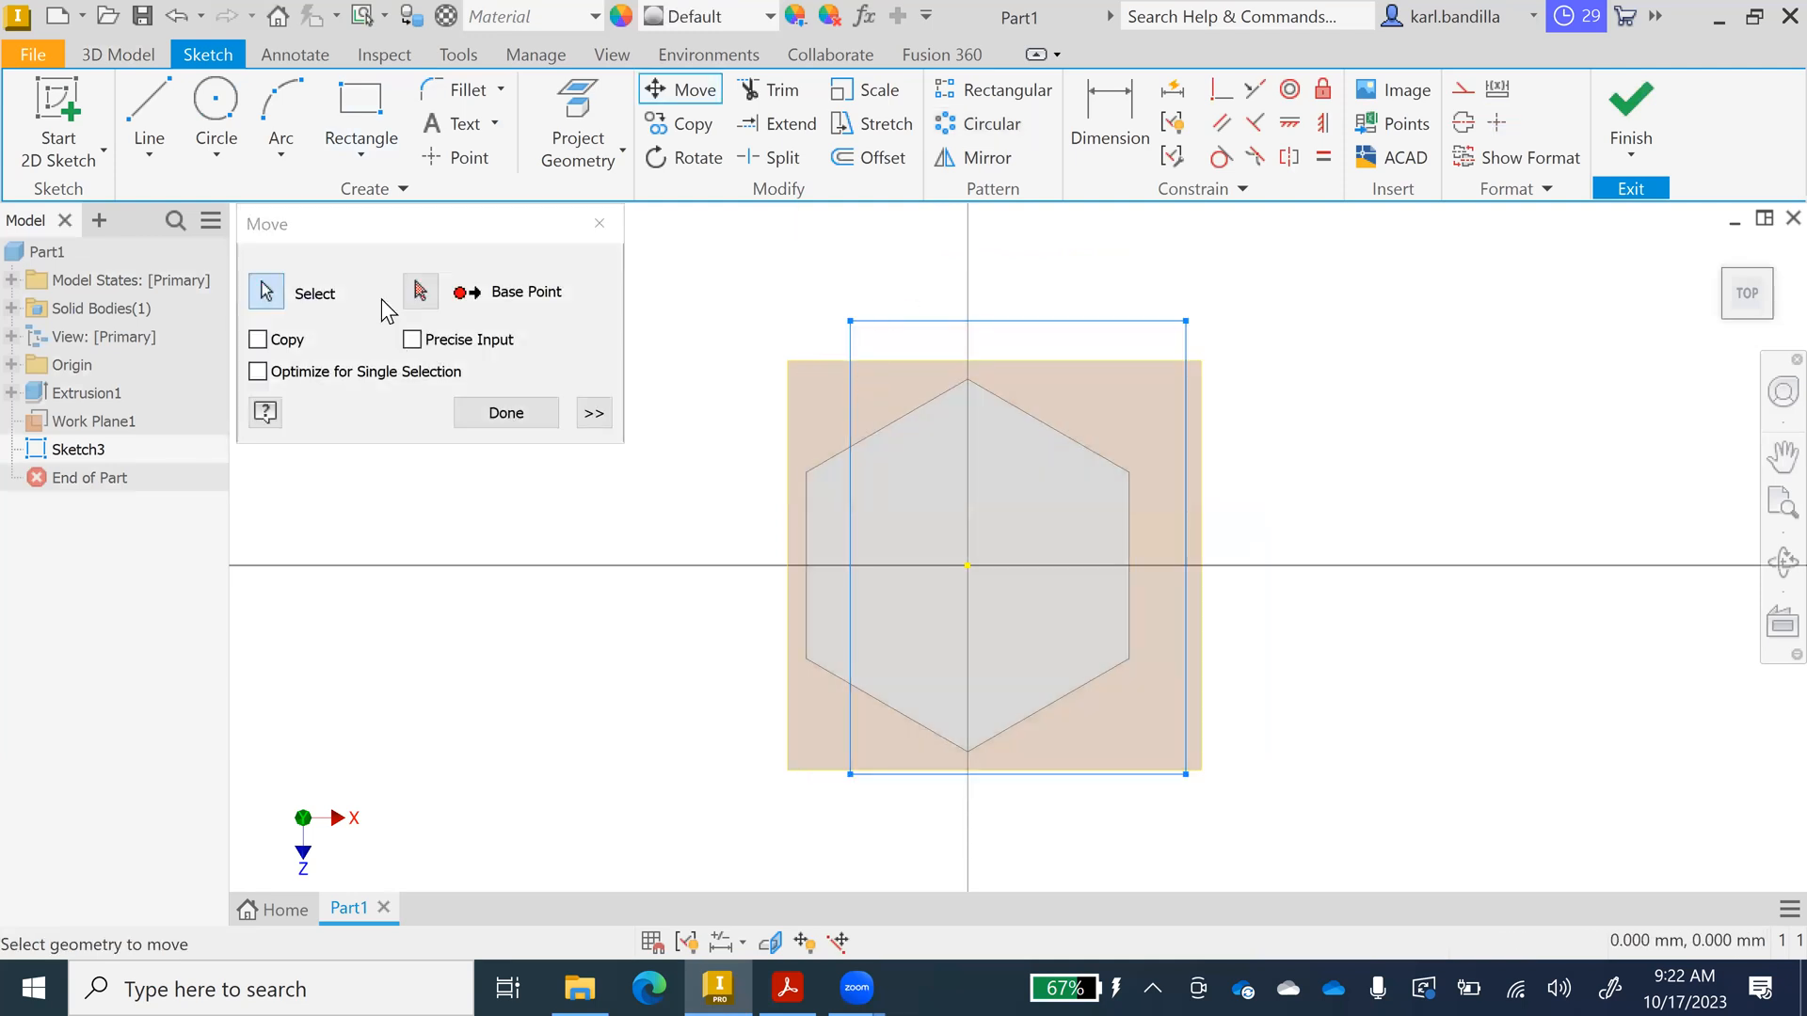
left_click(420, 292)
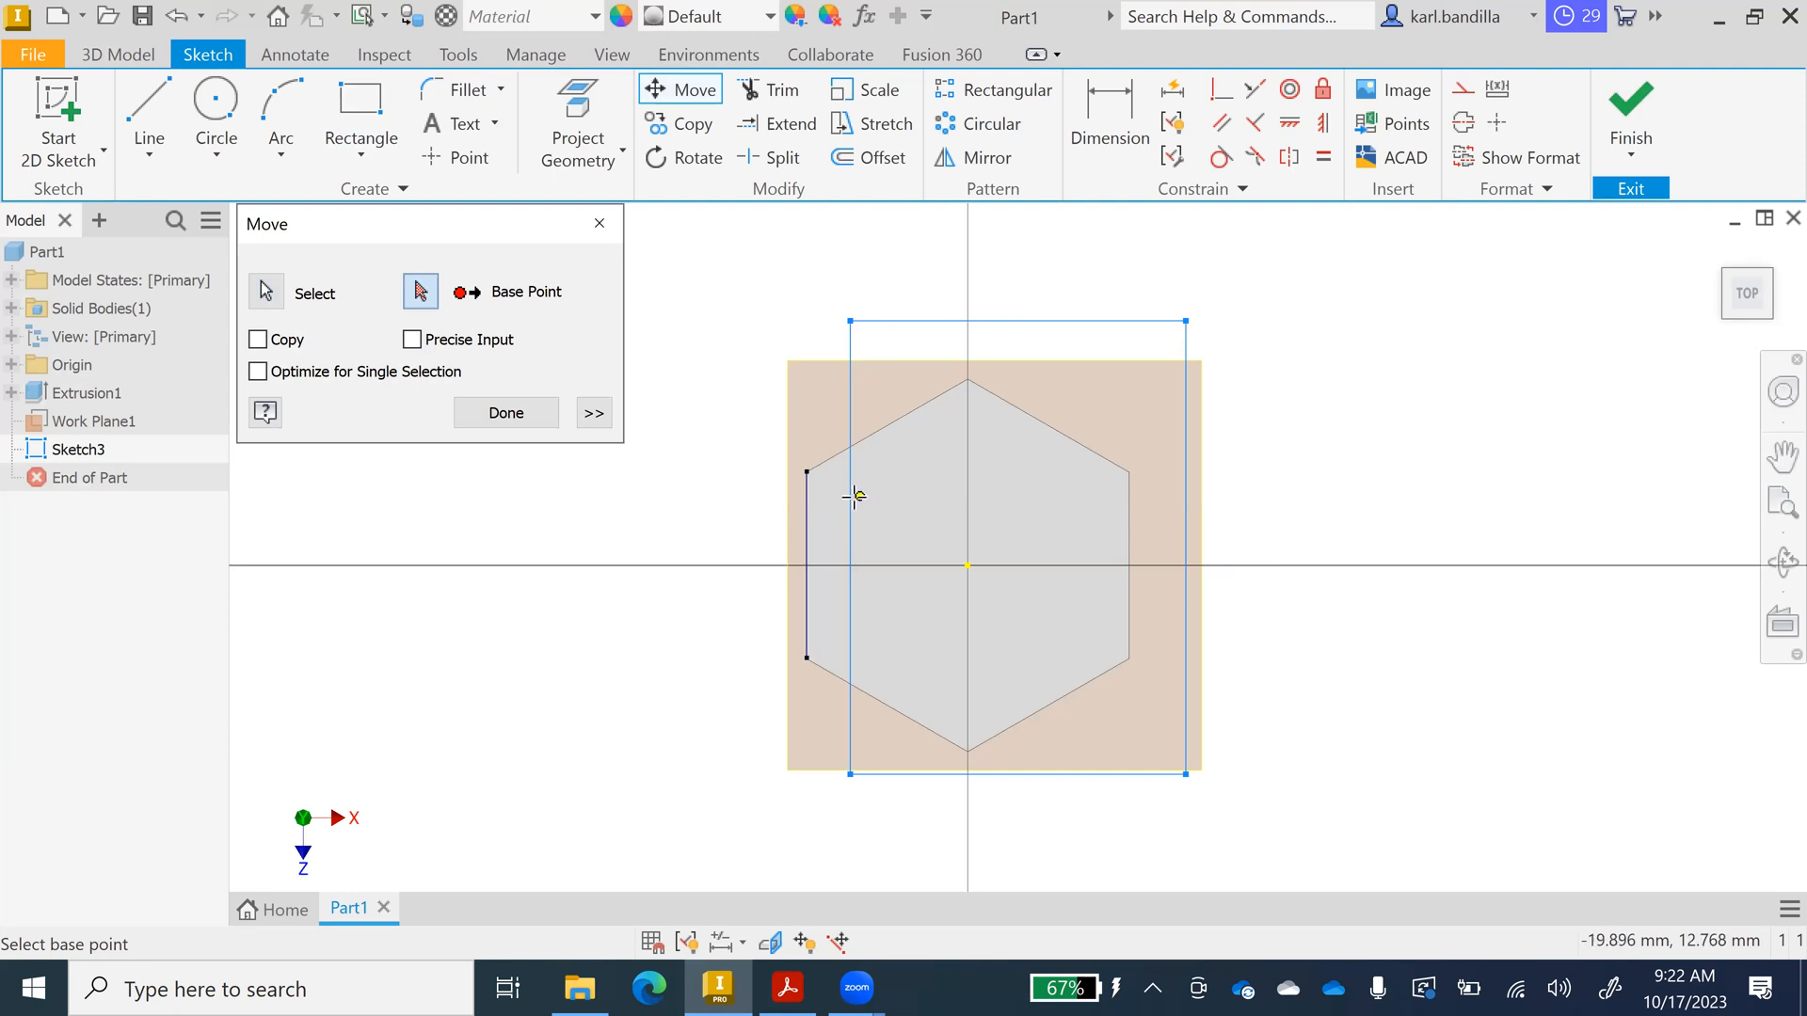
left_click(851, 321)
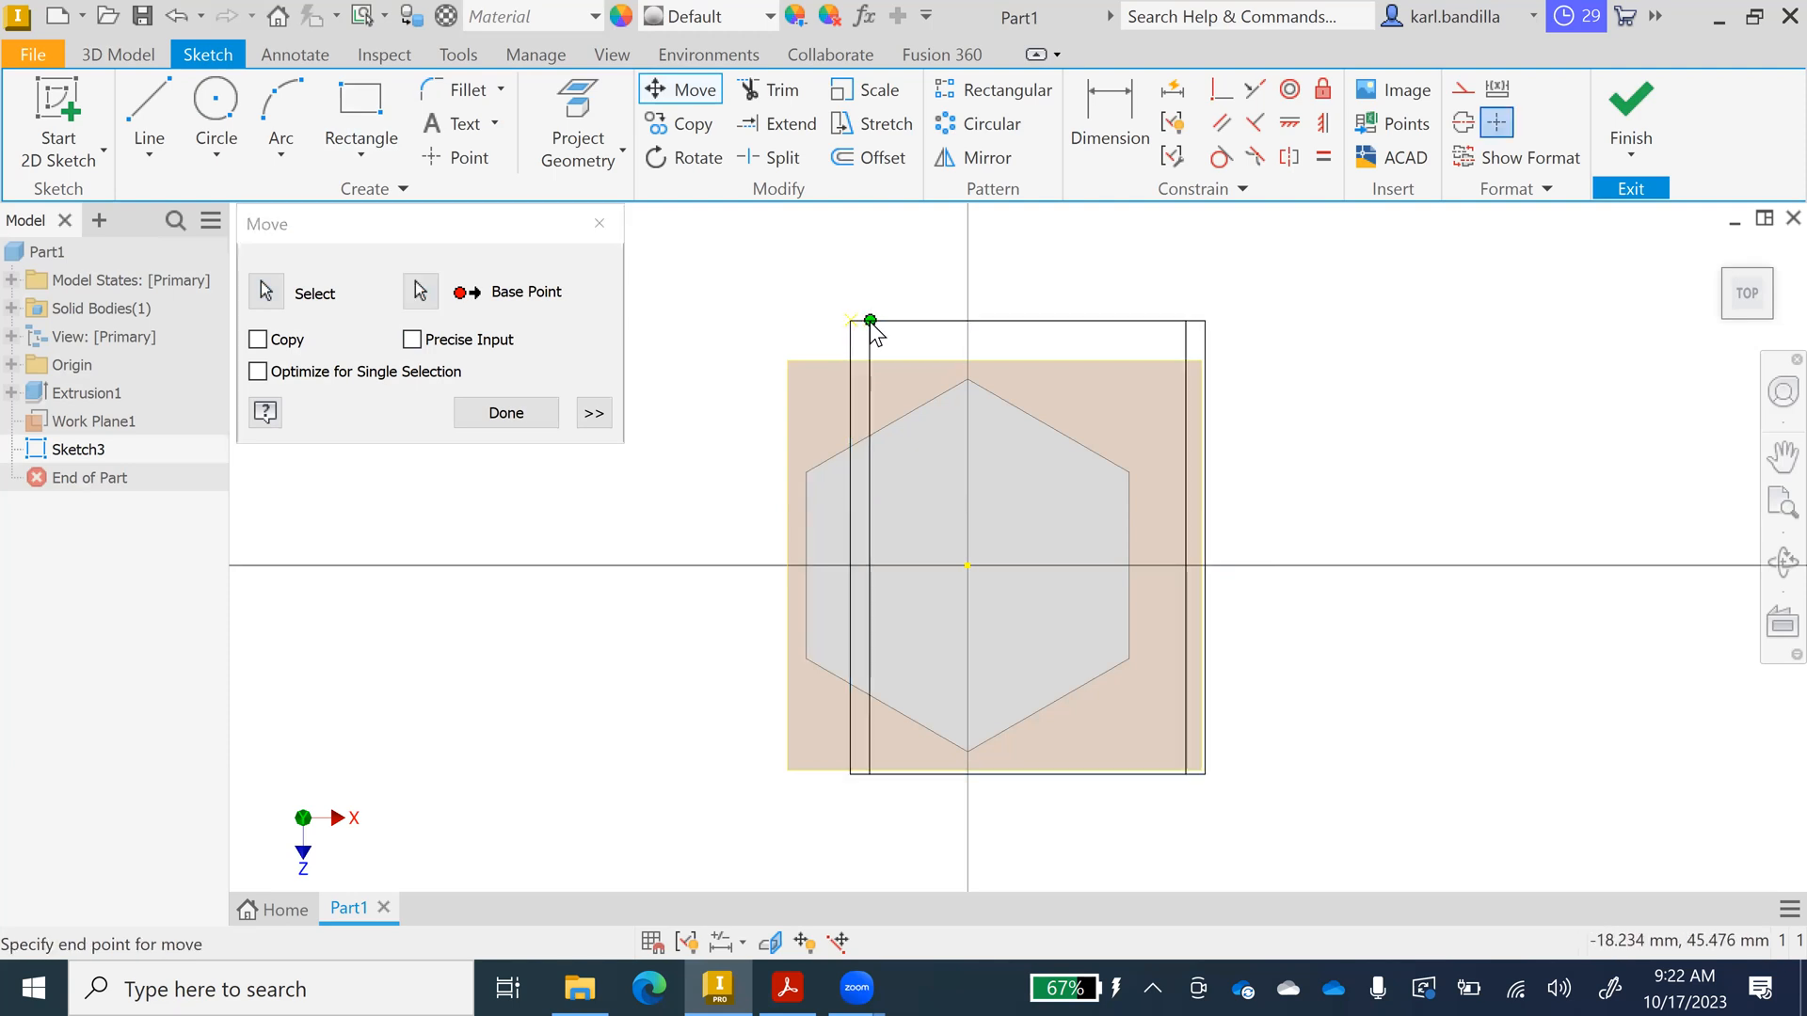
left_click(802, 321)
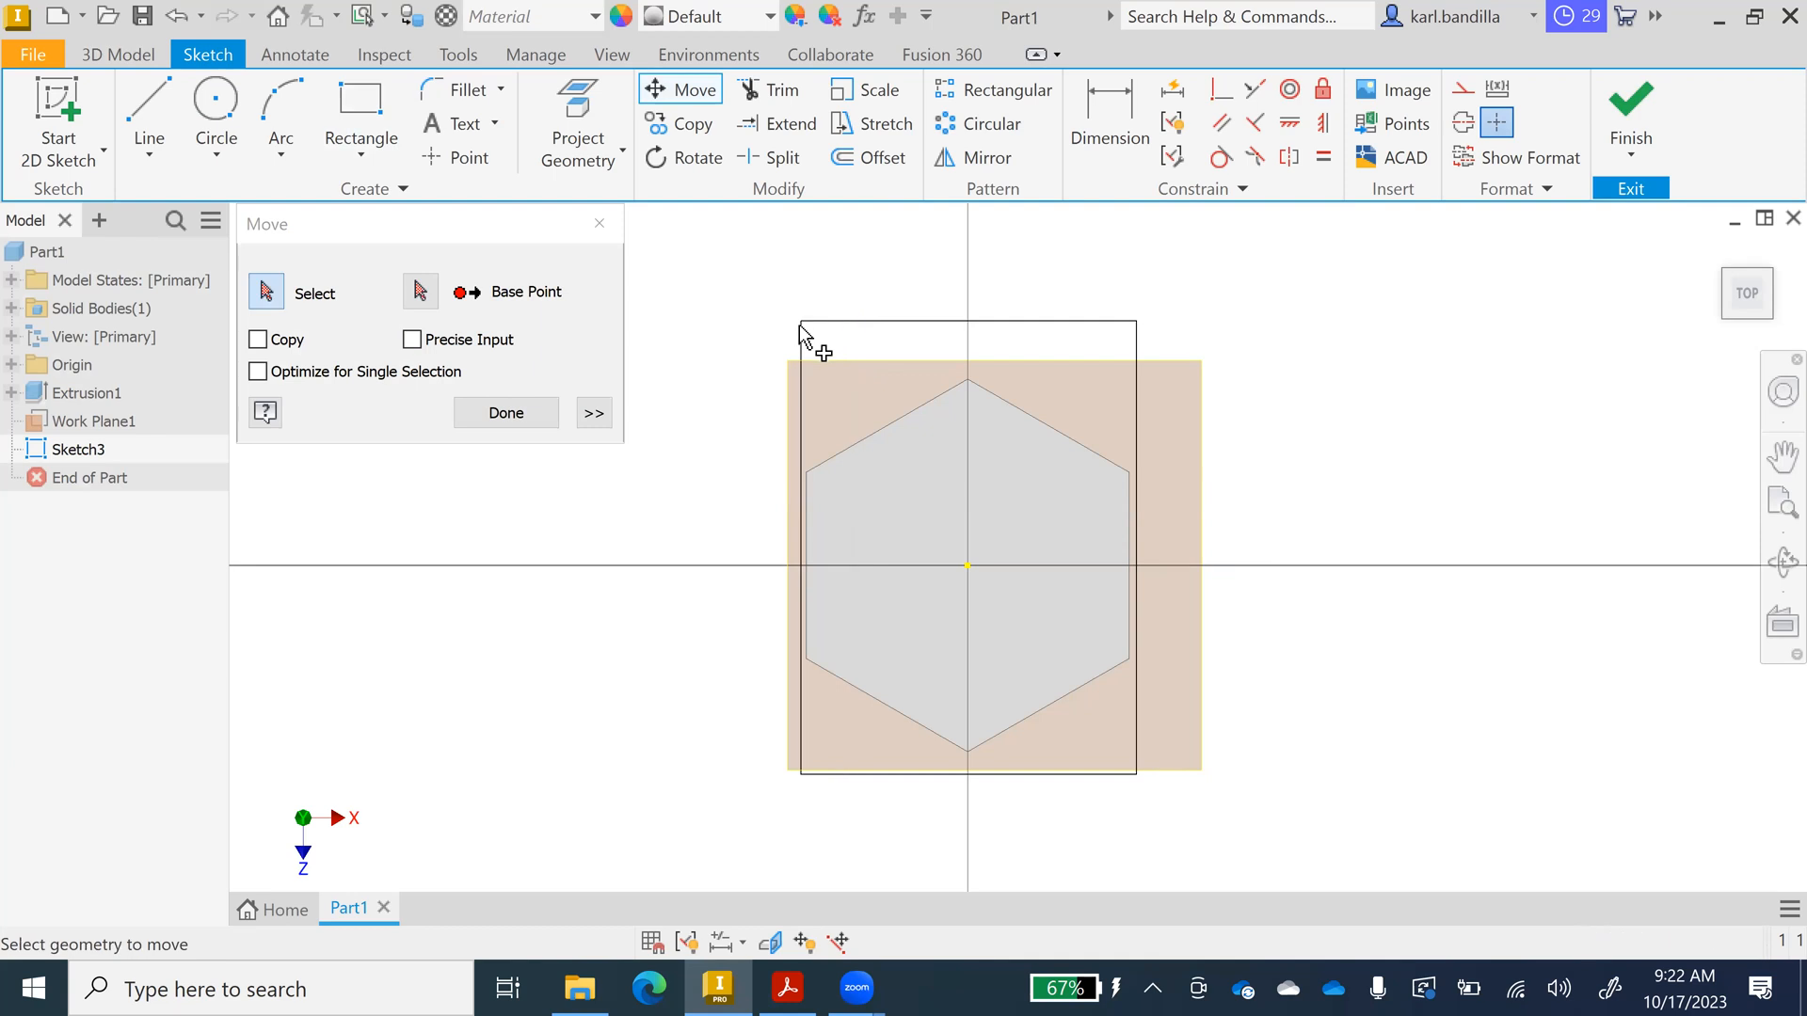
left_click(1630, 104)
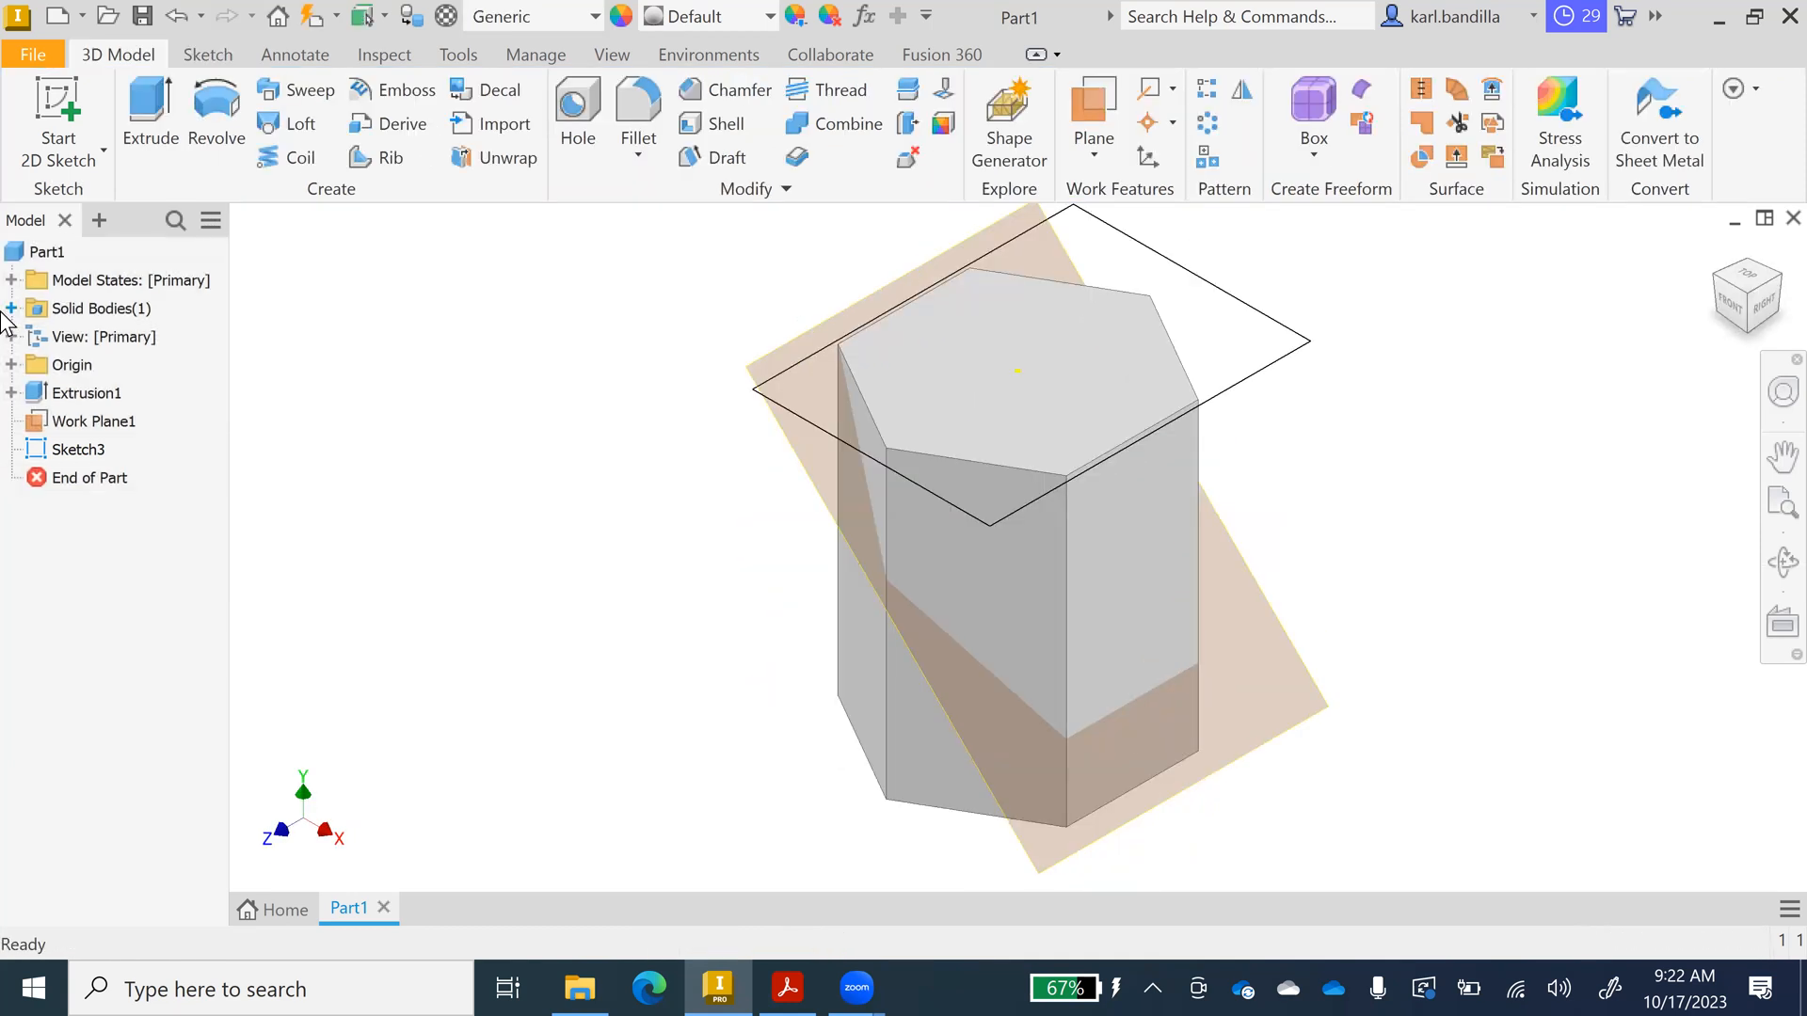
left_click(151, 111)
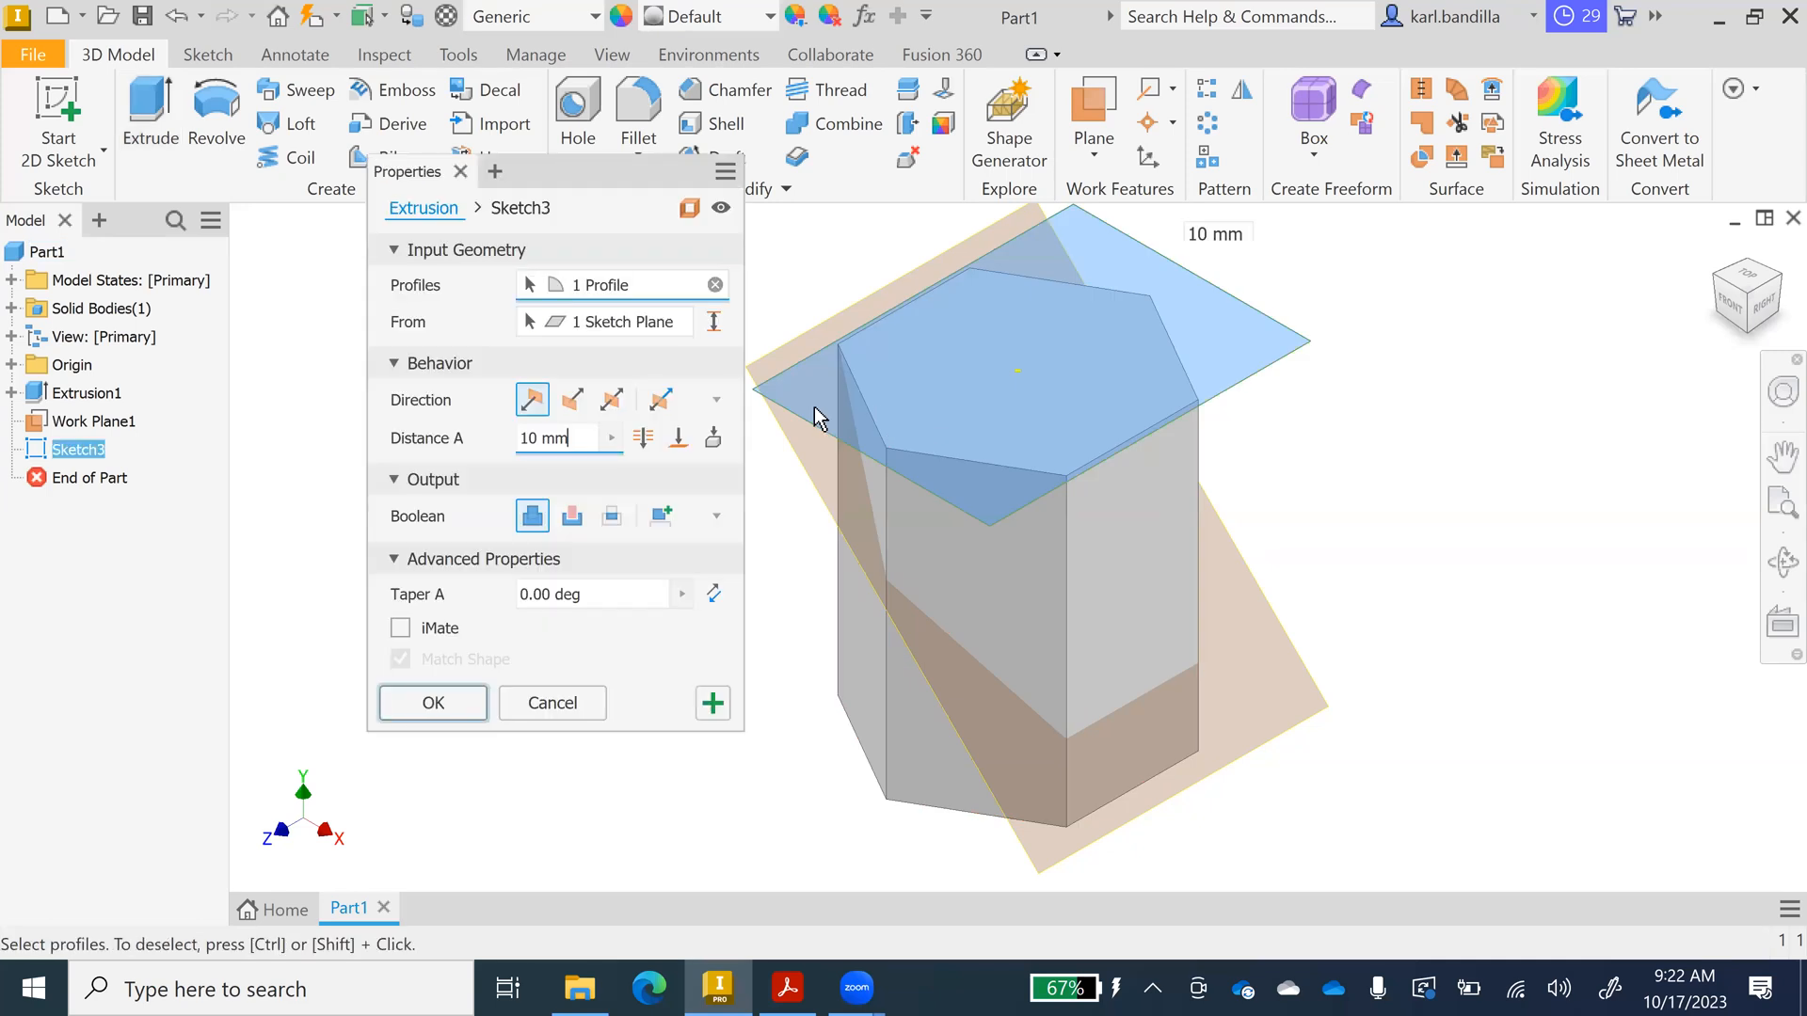
left_click(678, 438)
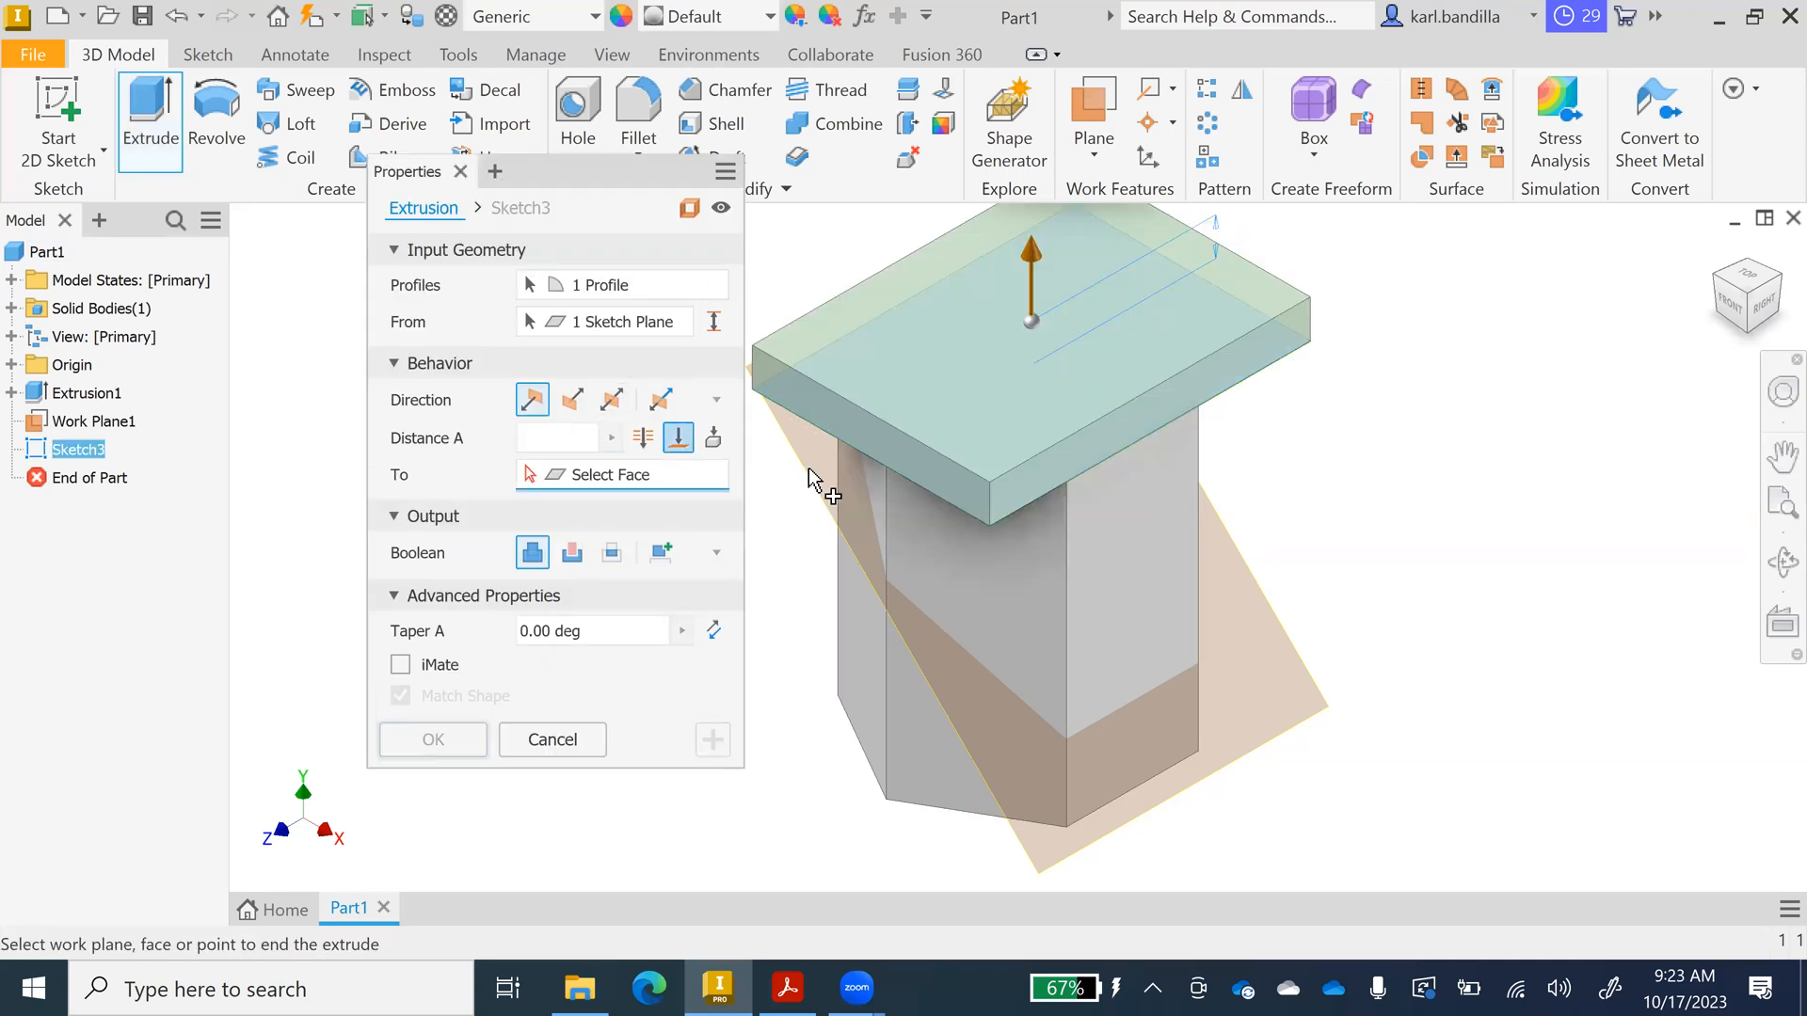
left_click(813, 468)
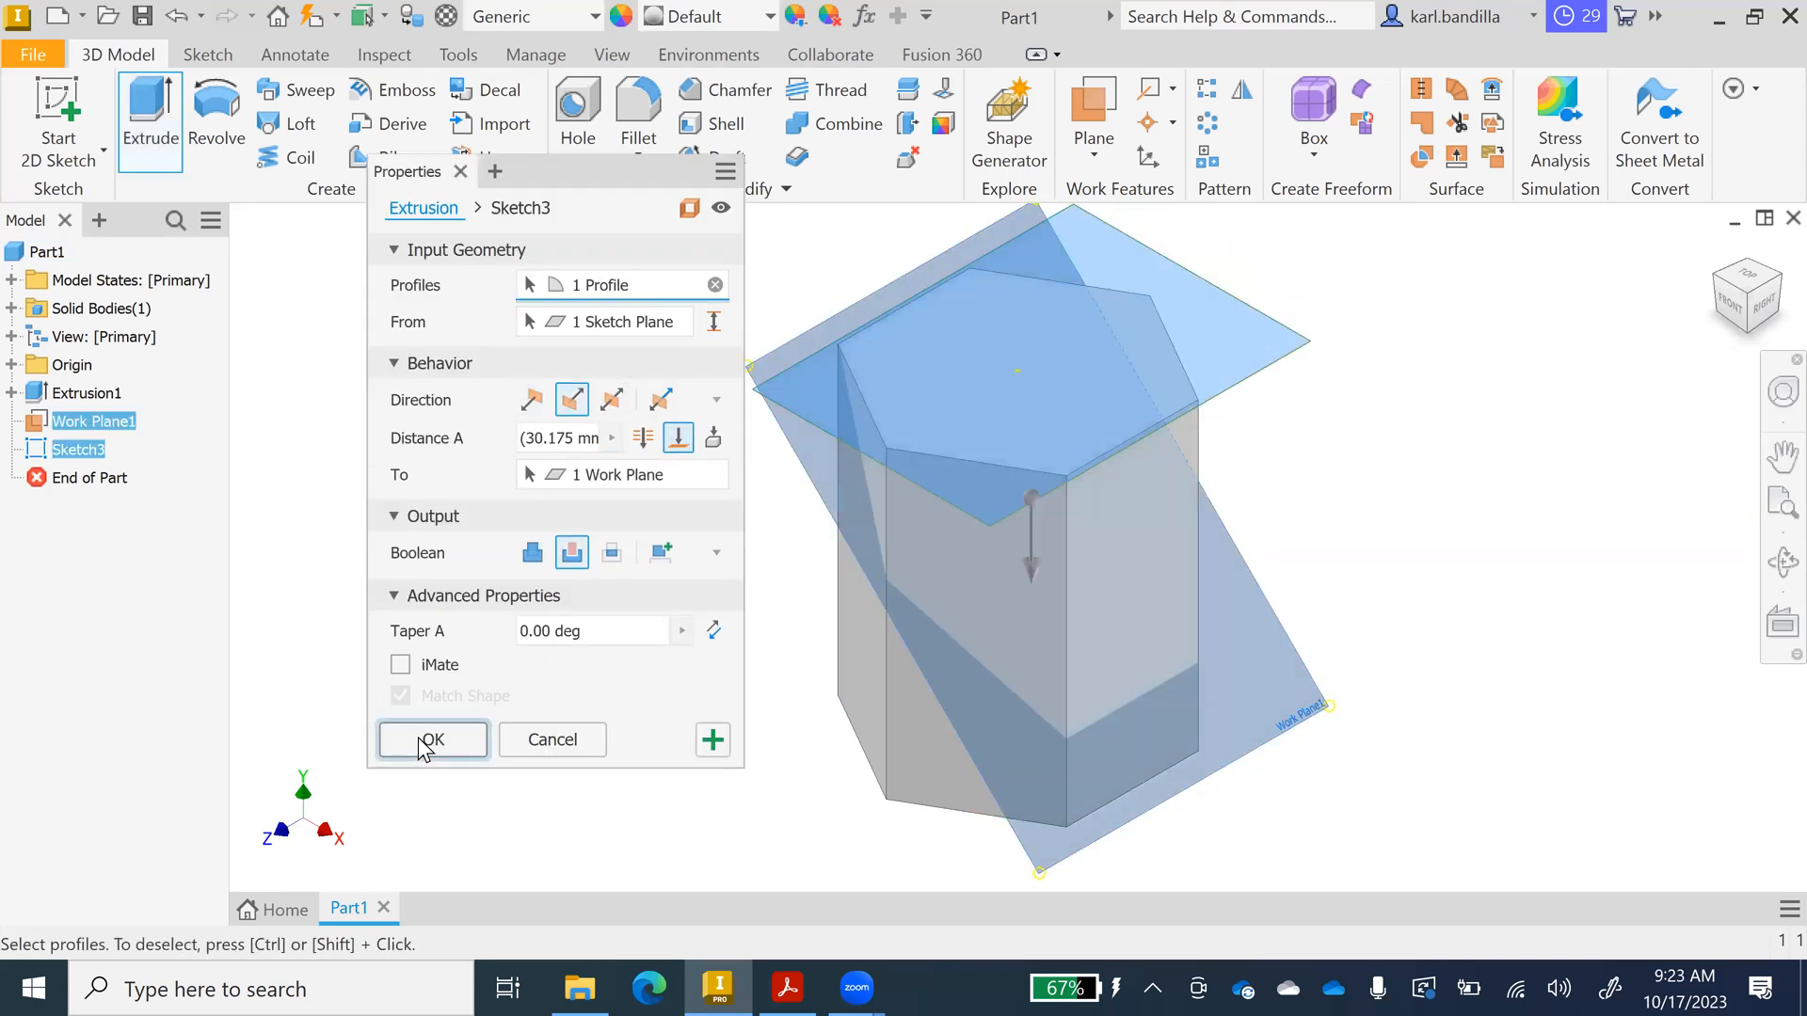
left_click(425, 743)
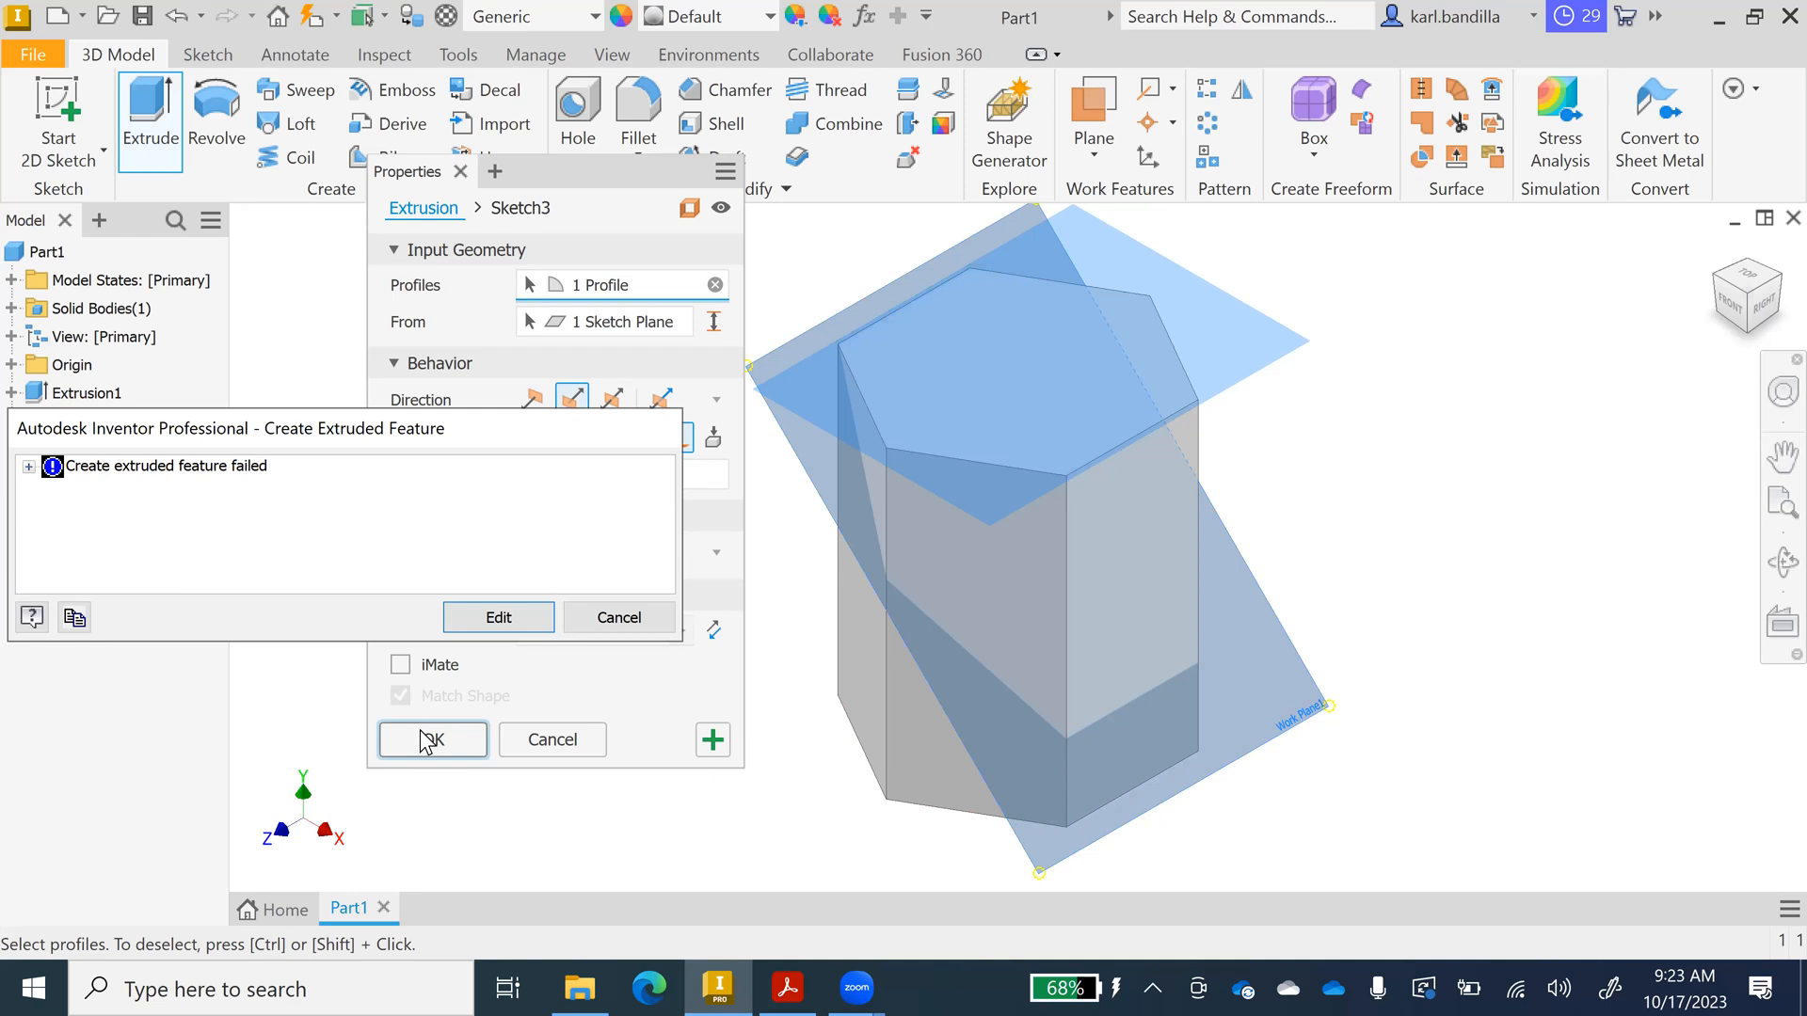
left_click(546, 740)
left_click(625, 623)
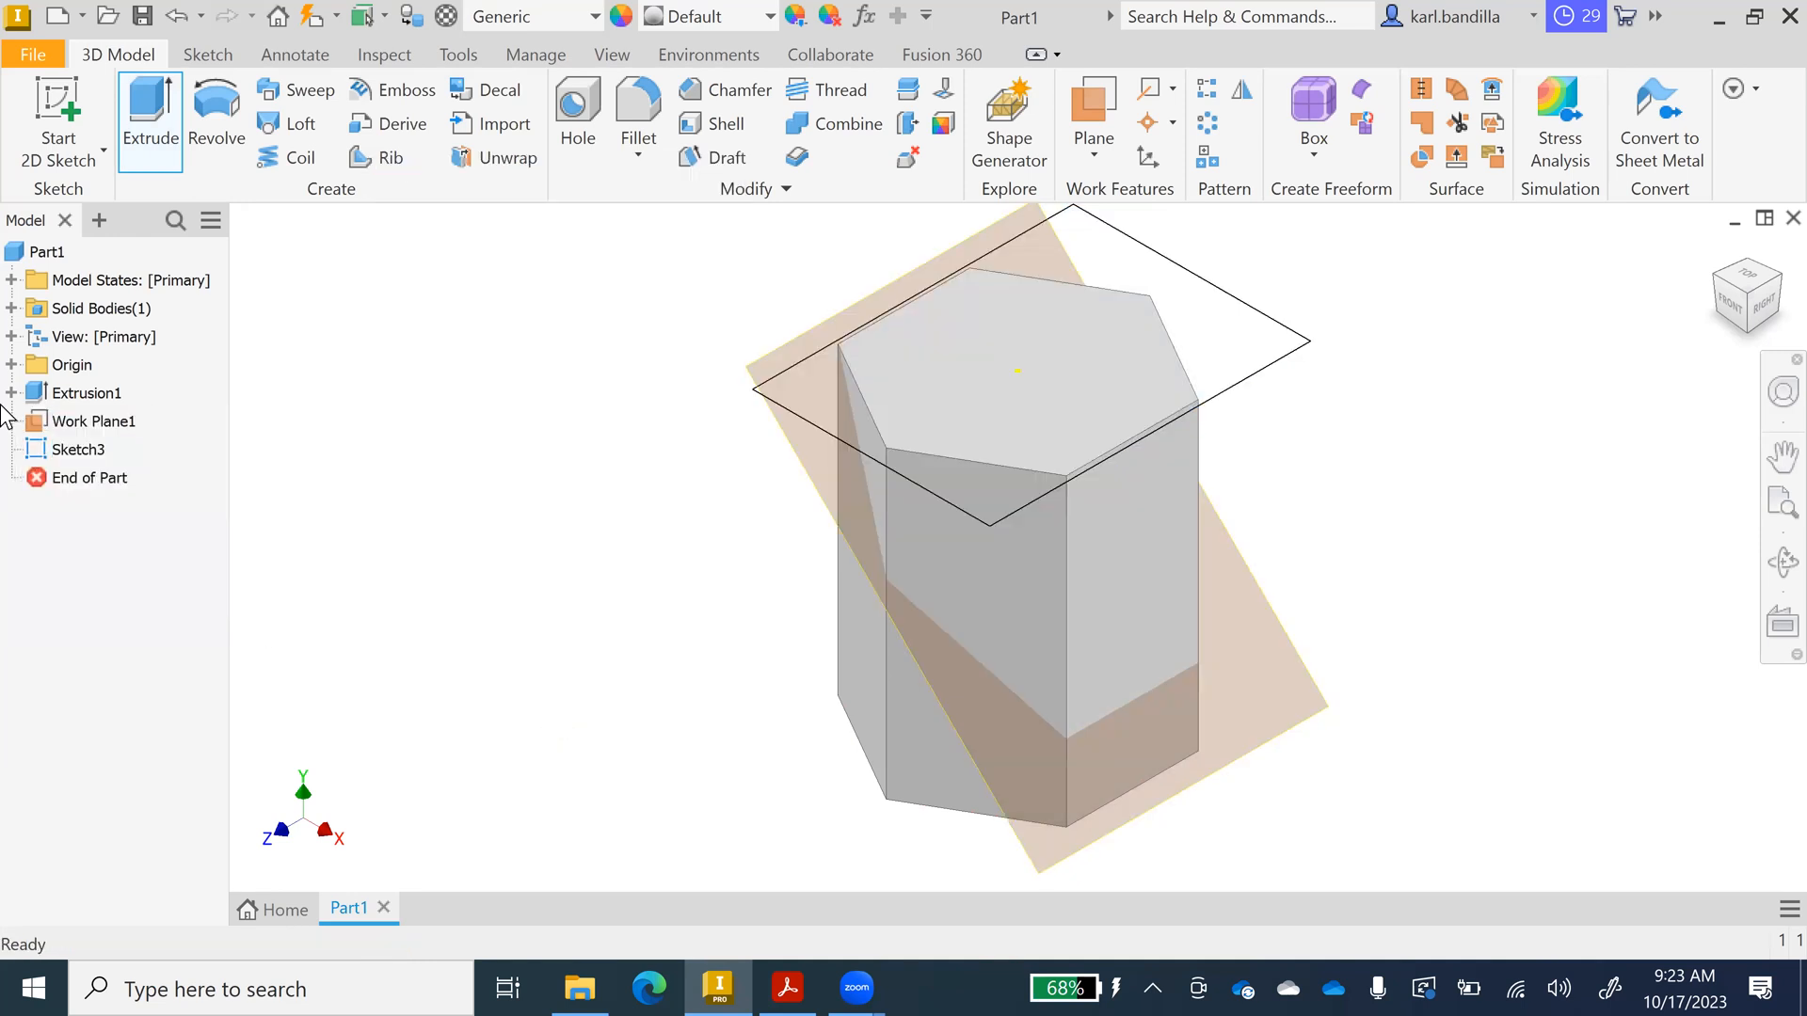
Delete the rectangle sketch and start a new sketch on the prism's top face.
right_click(91, 449)
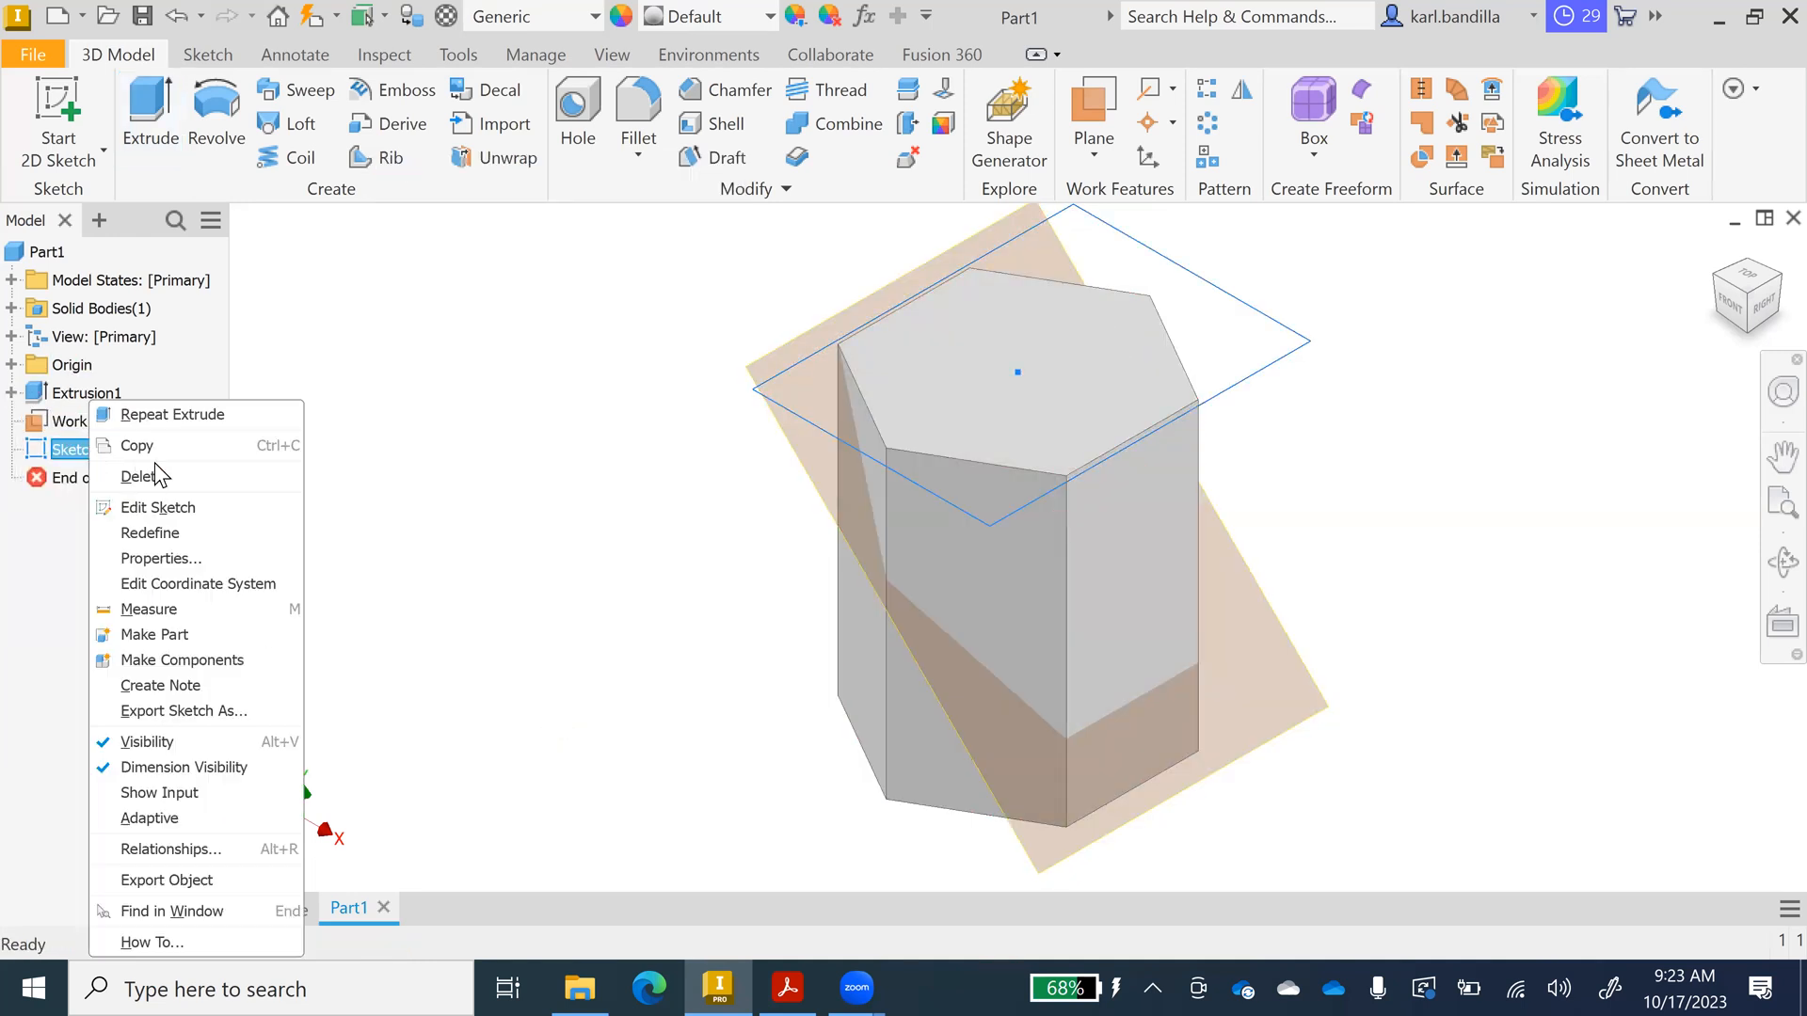
left_click(160, 477)
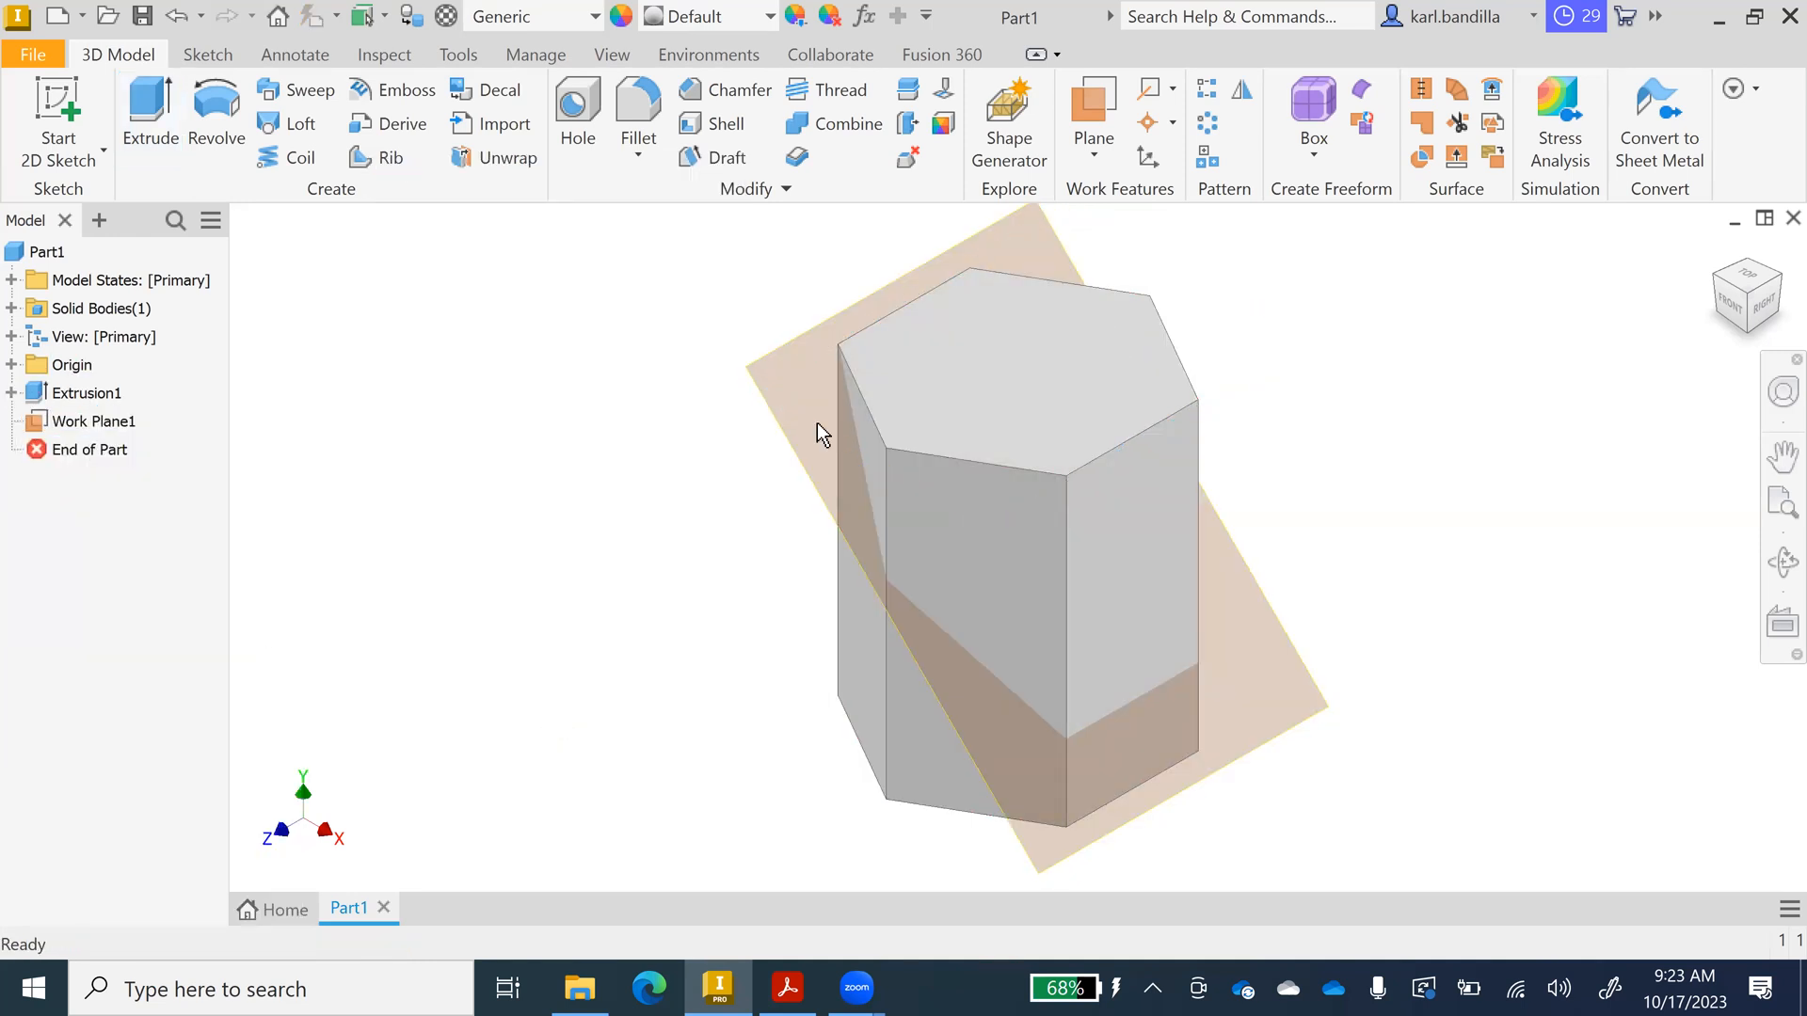
right_click(950, 394)
left_click(984, 470)
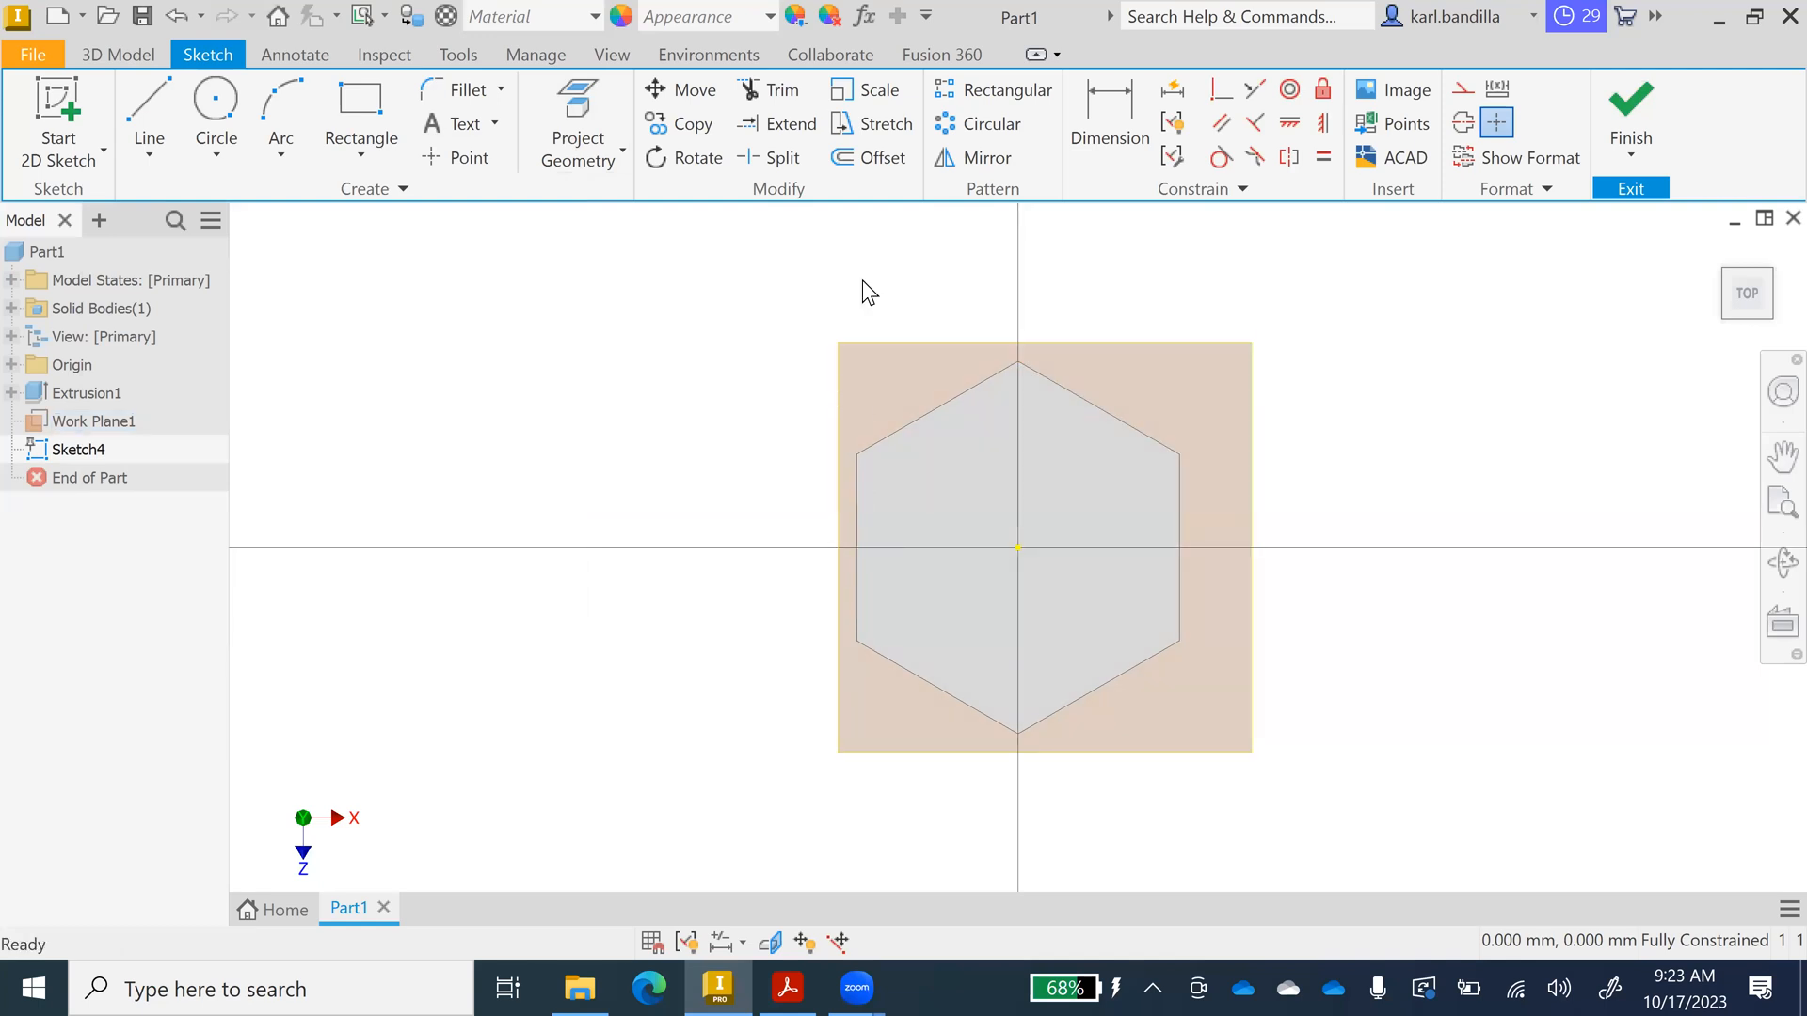
Project the hexagon's six edges into the sketch and finish it.
left_click(552, 138)
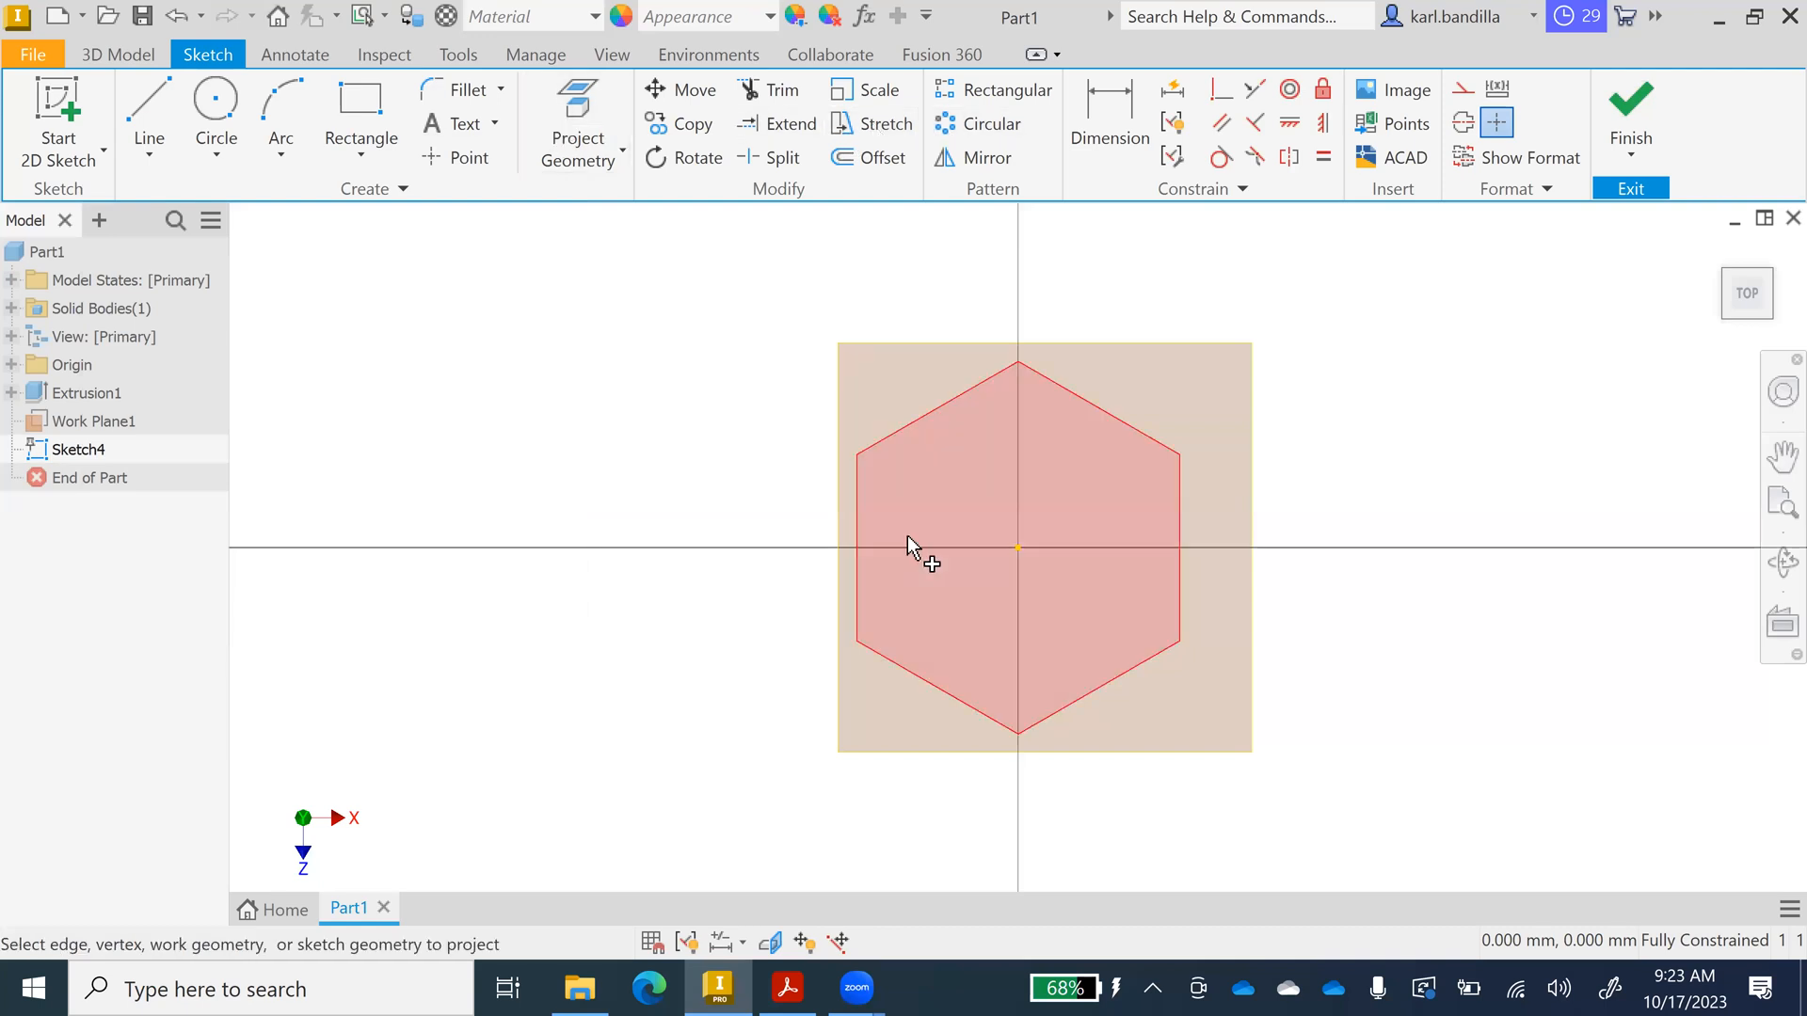
left_click(856, 508)
left_click(927, 411)
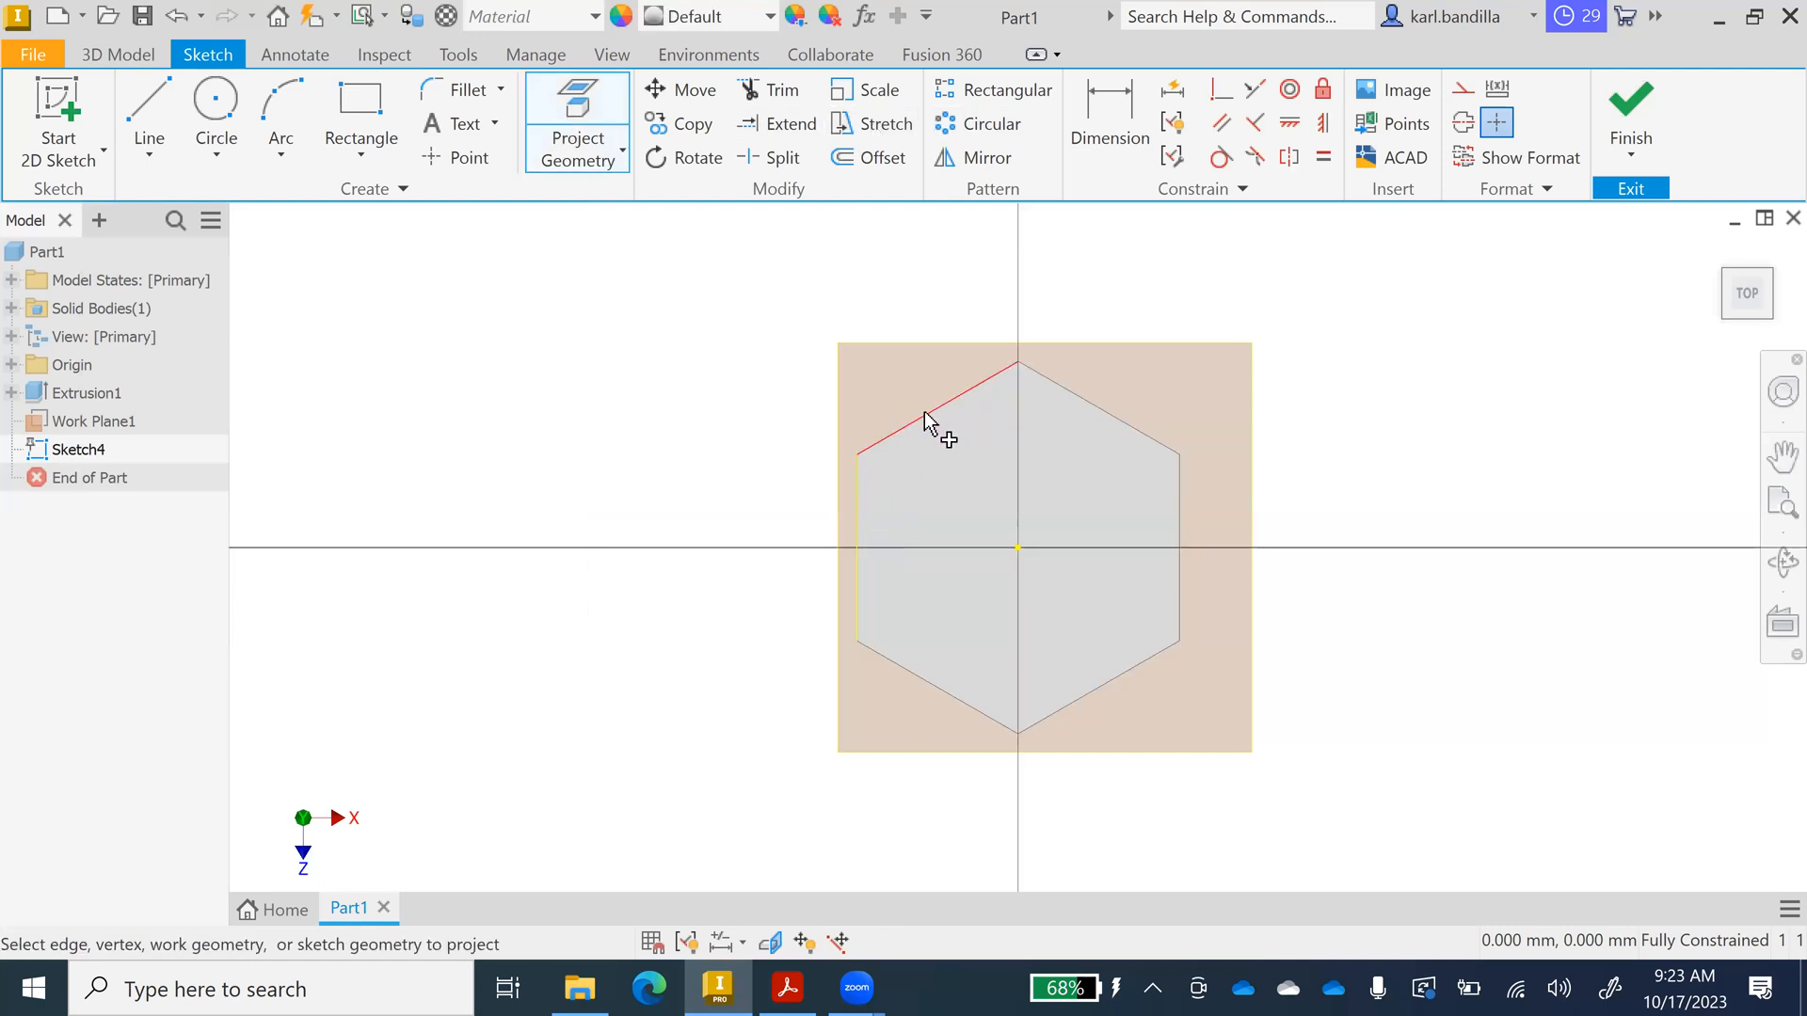
left_click(1137, 423)
left_click(1171, 580)
left_click(1109, 679)
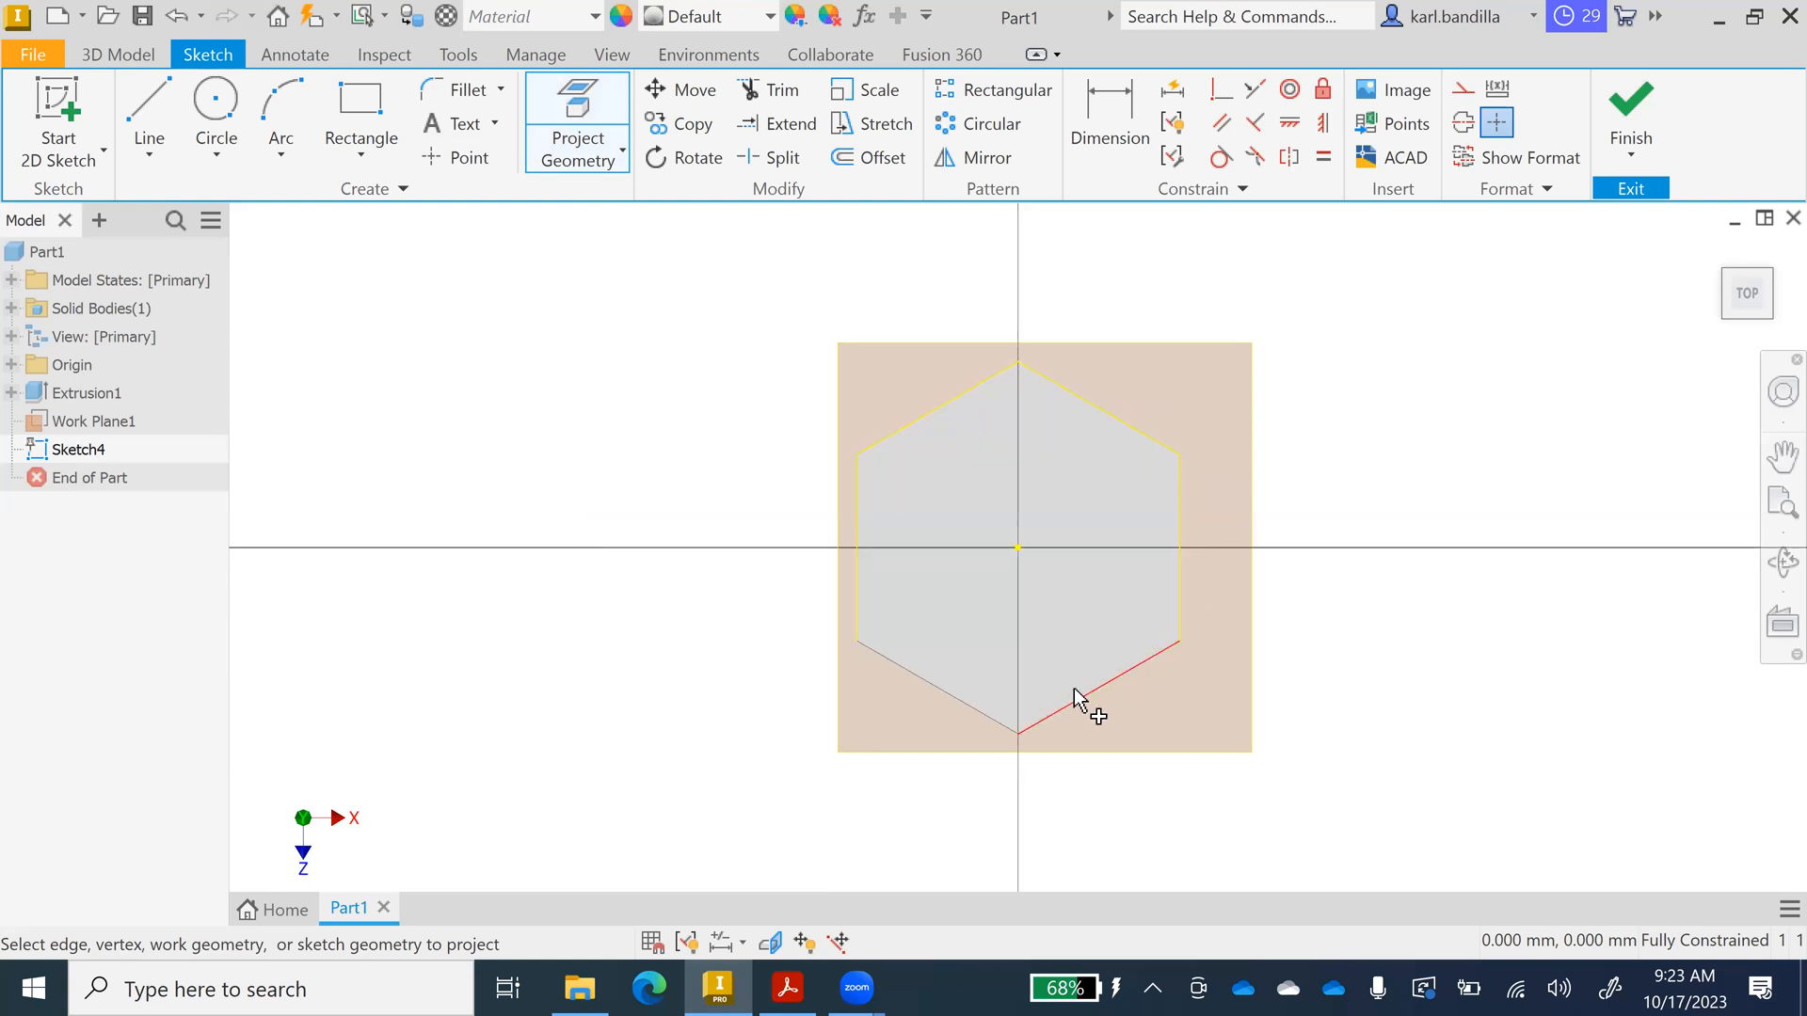
left_click(953, 703)
left_click(1633, 111)
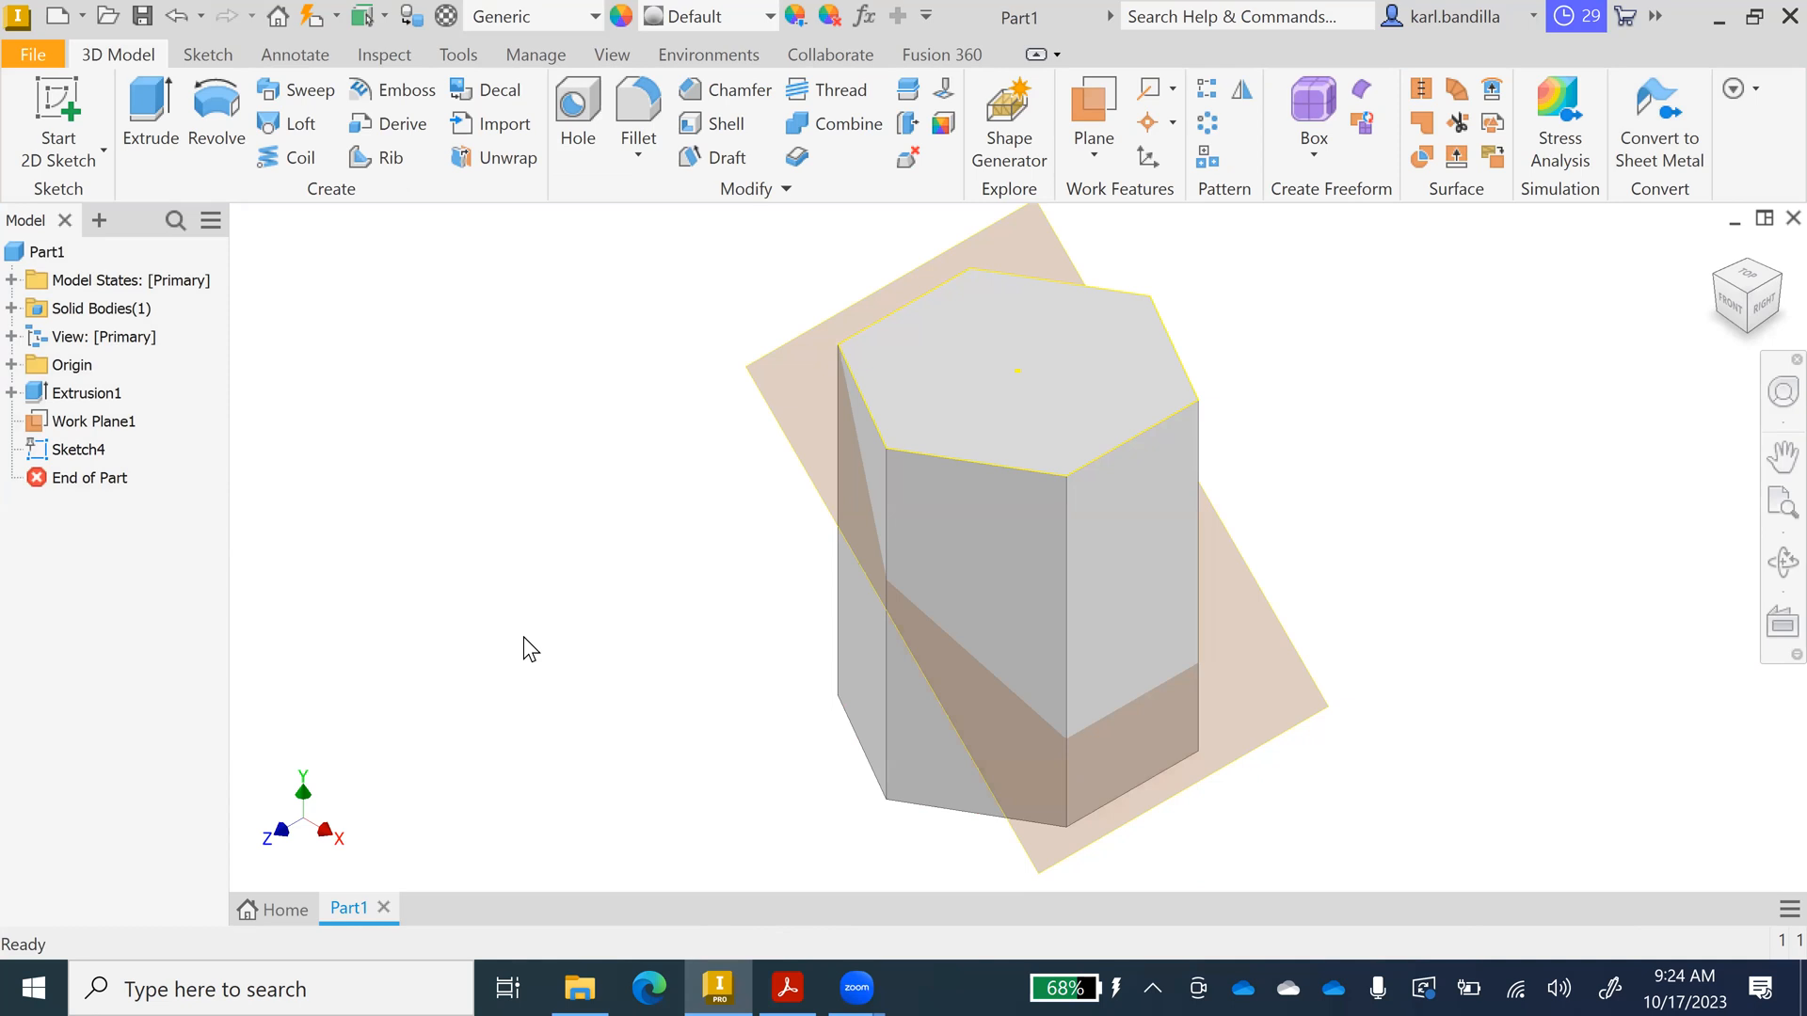
Extrude Sketch4's hexagon as a cut with extents To the slanted Work Plane1.
left_click(162, 117)
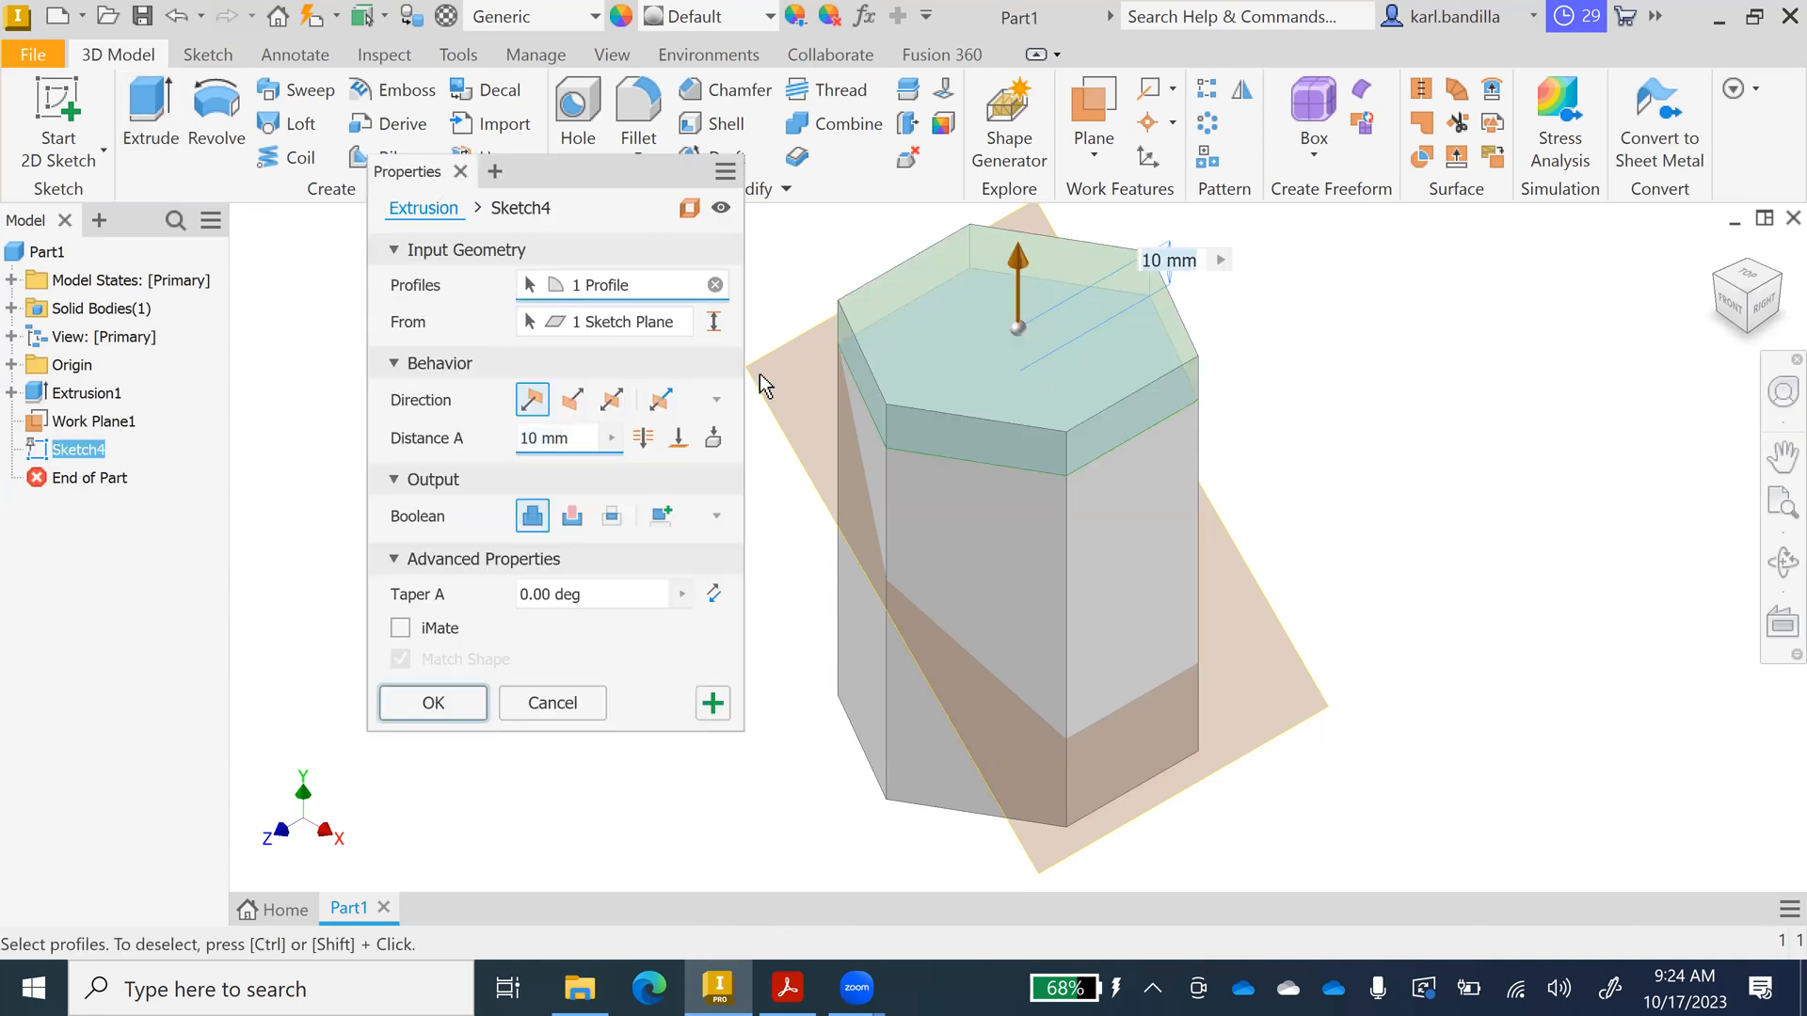
left_click(677, 438)
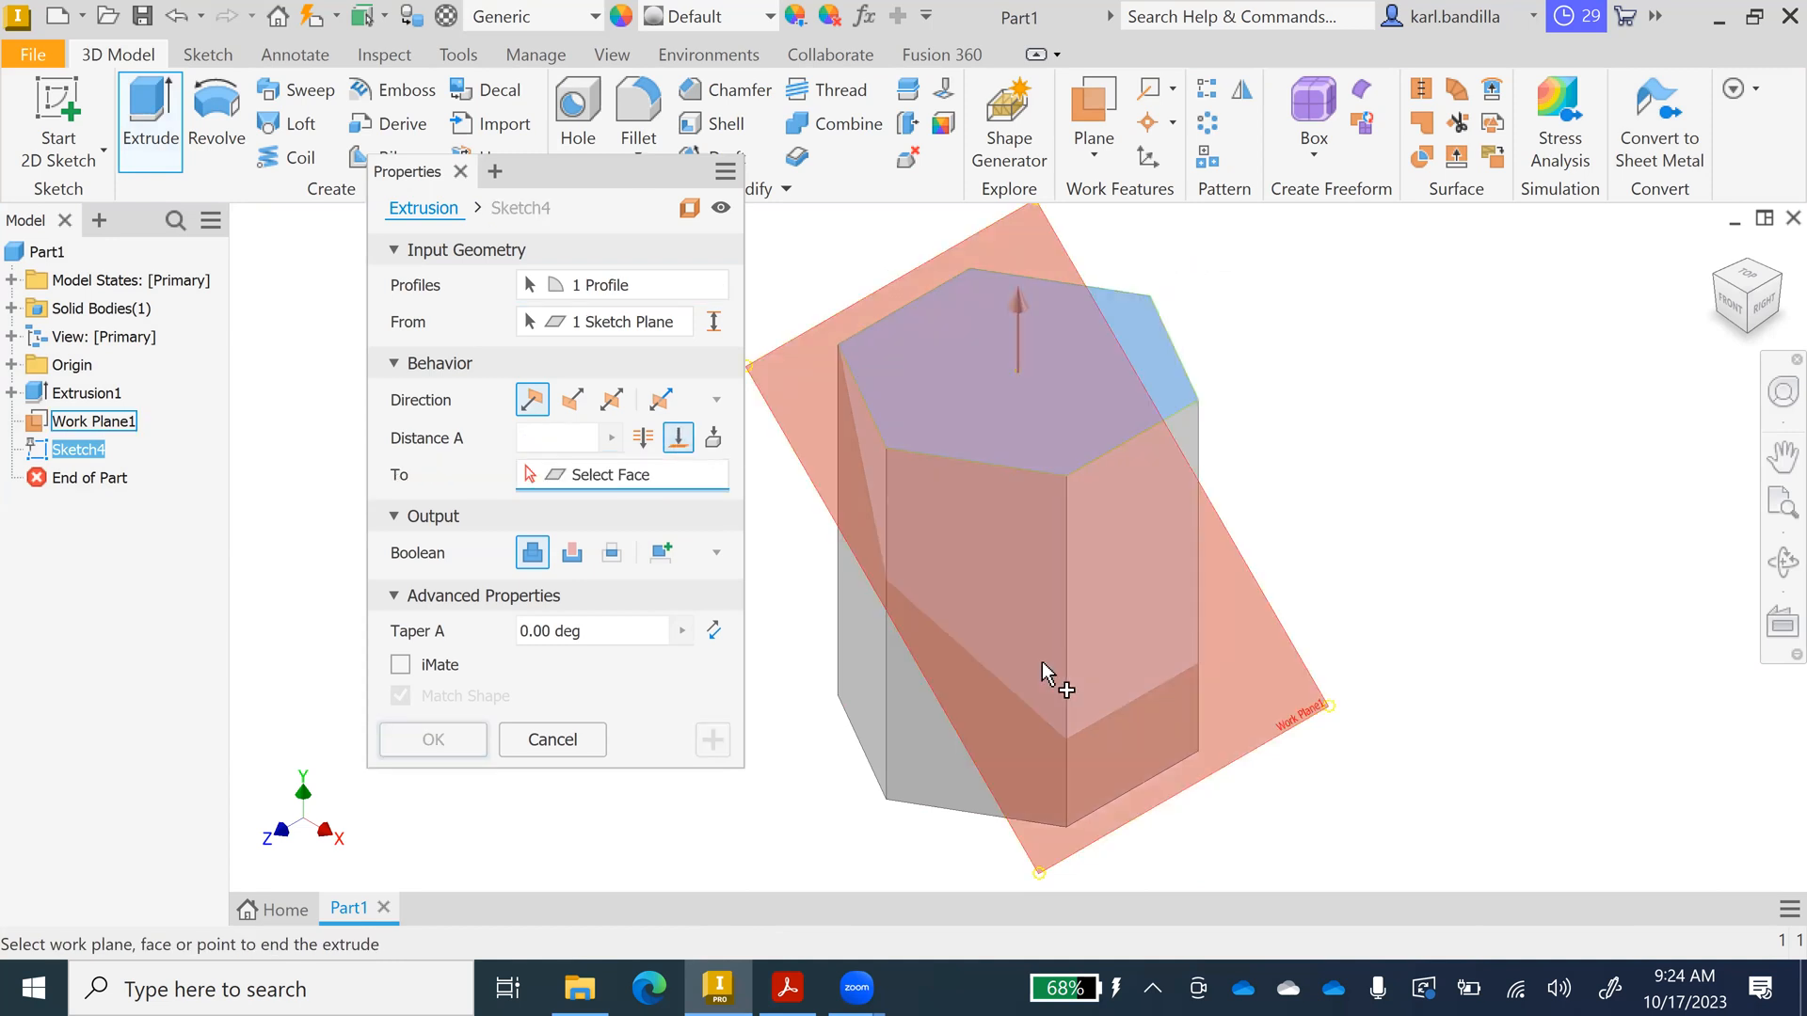
left_click(977, 760)
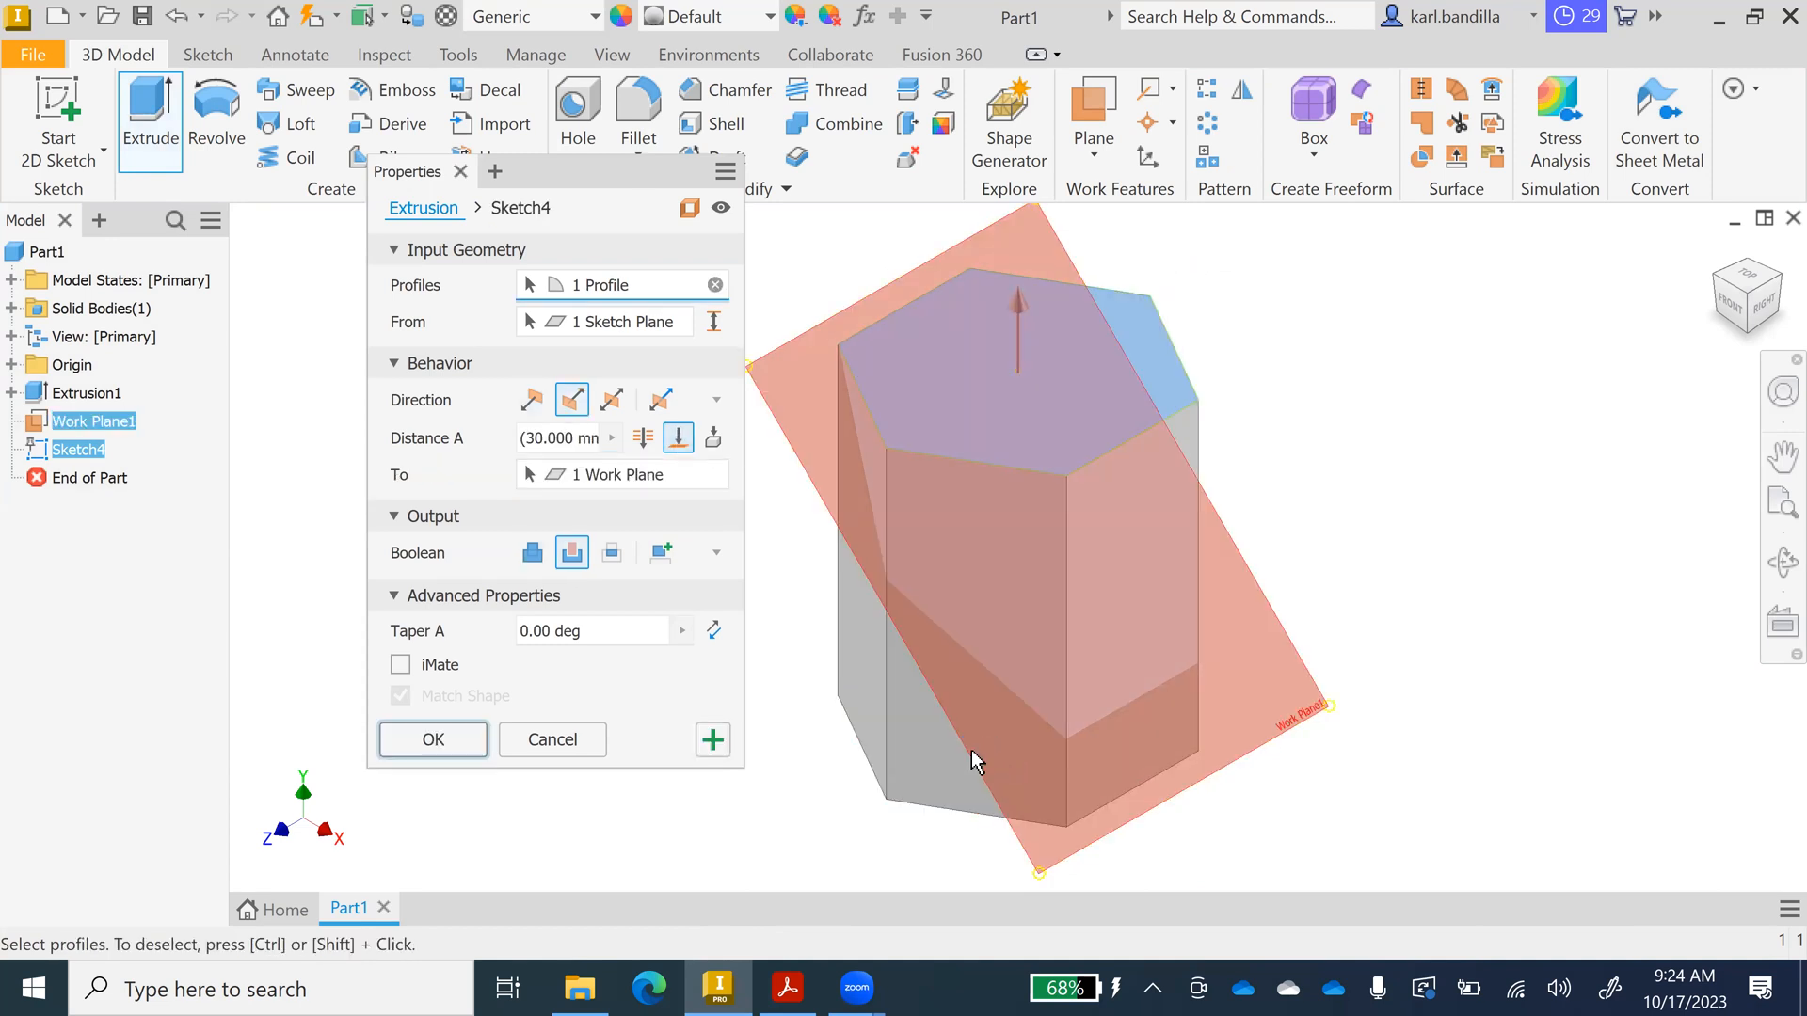
left_click(457, 744)
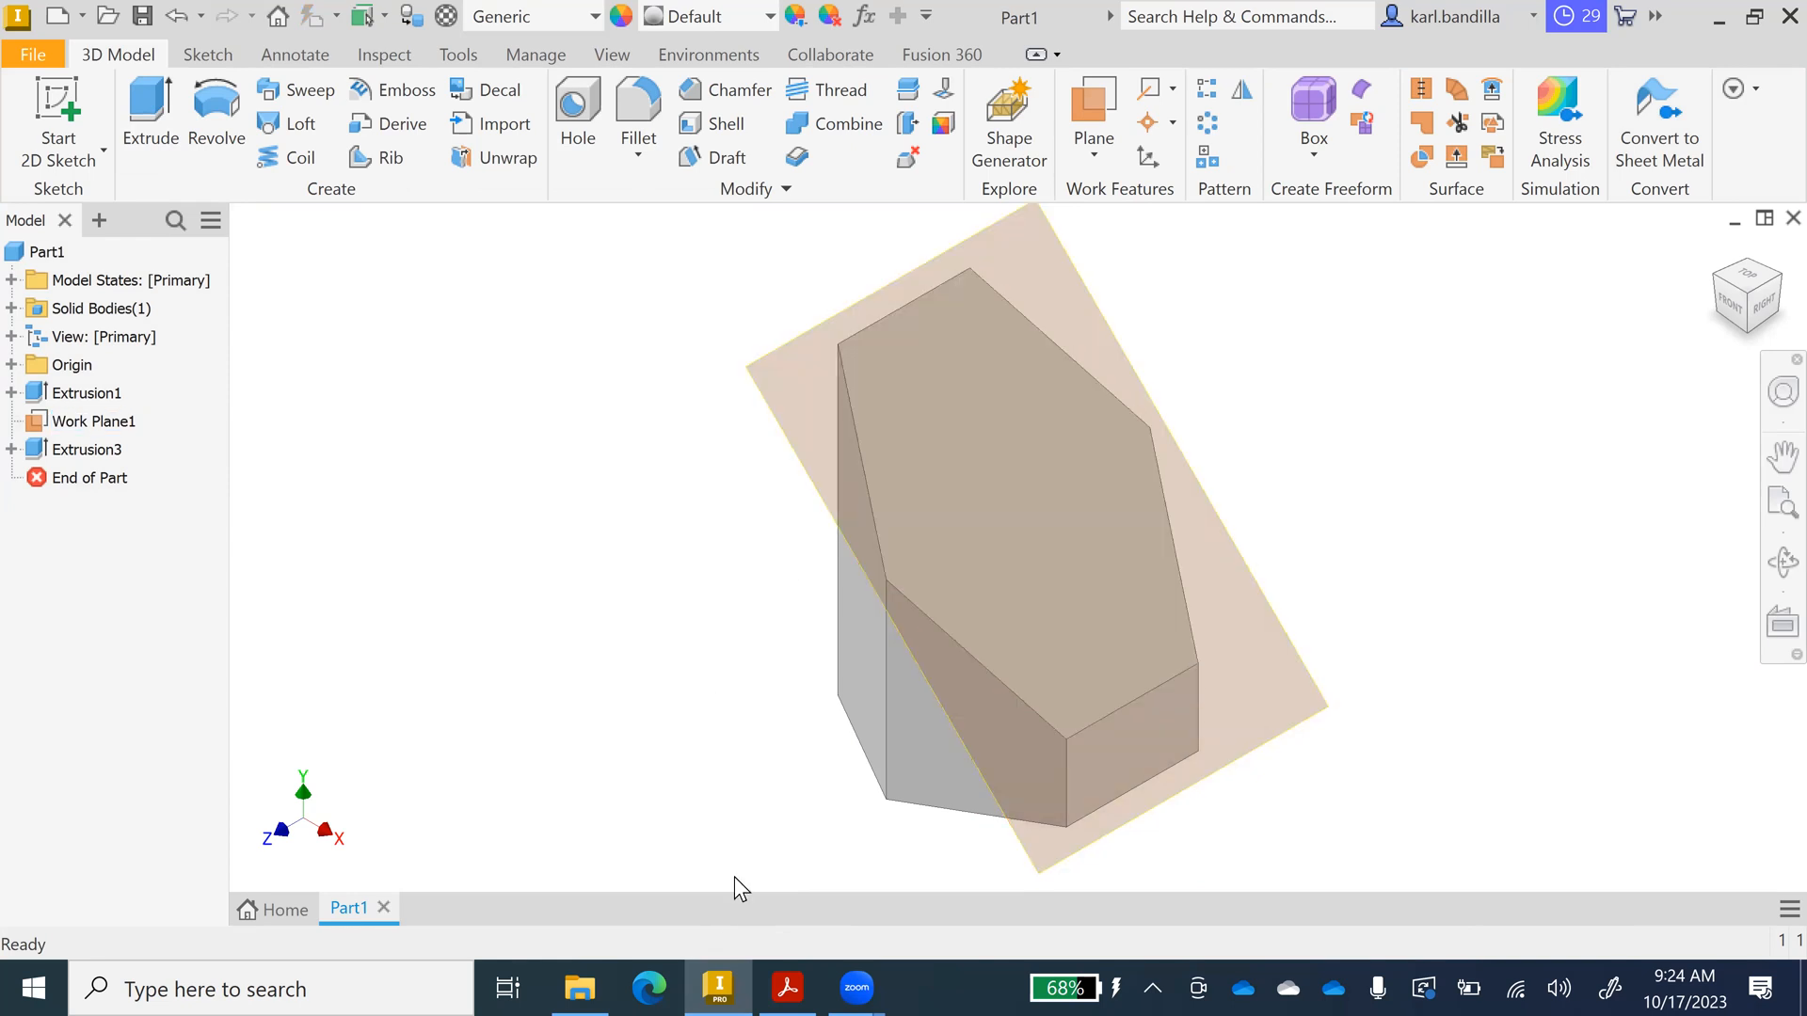
Review the assignment 13 drawing: 80-high hexagon block, 60 across flats, Ø24 hole on slanted face.
left_click(788, 988)
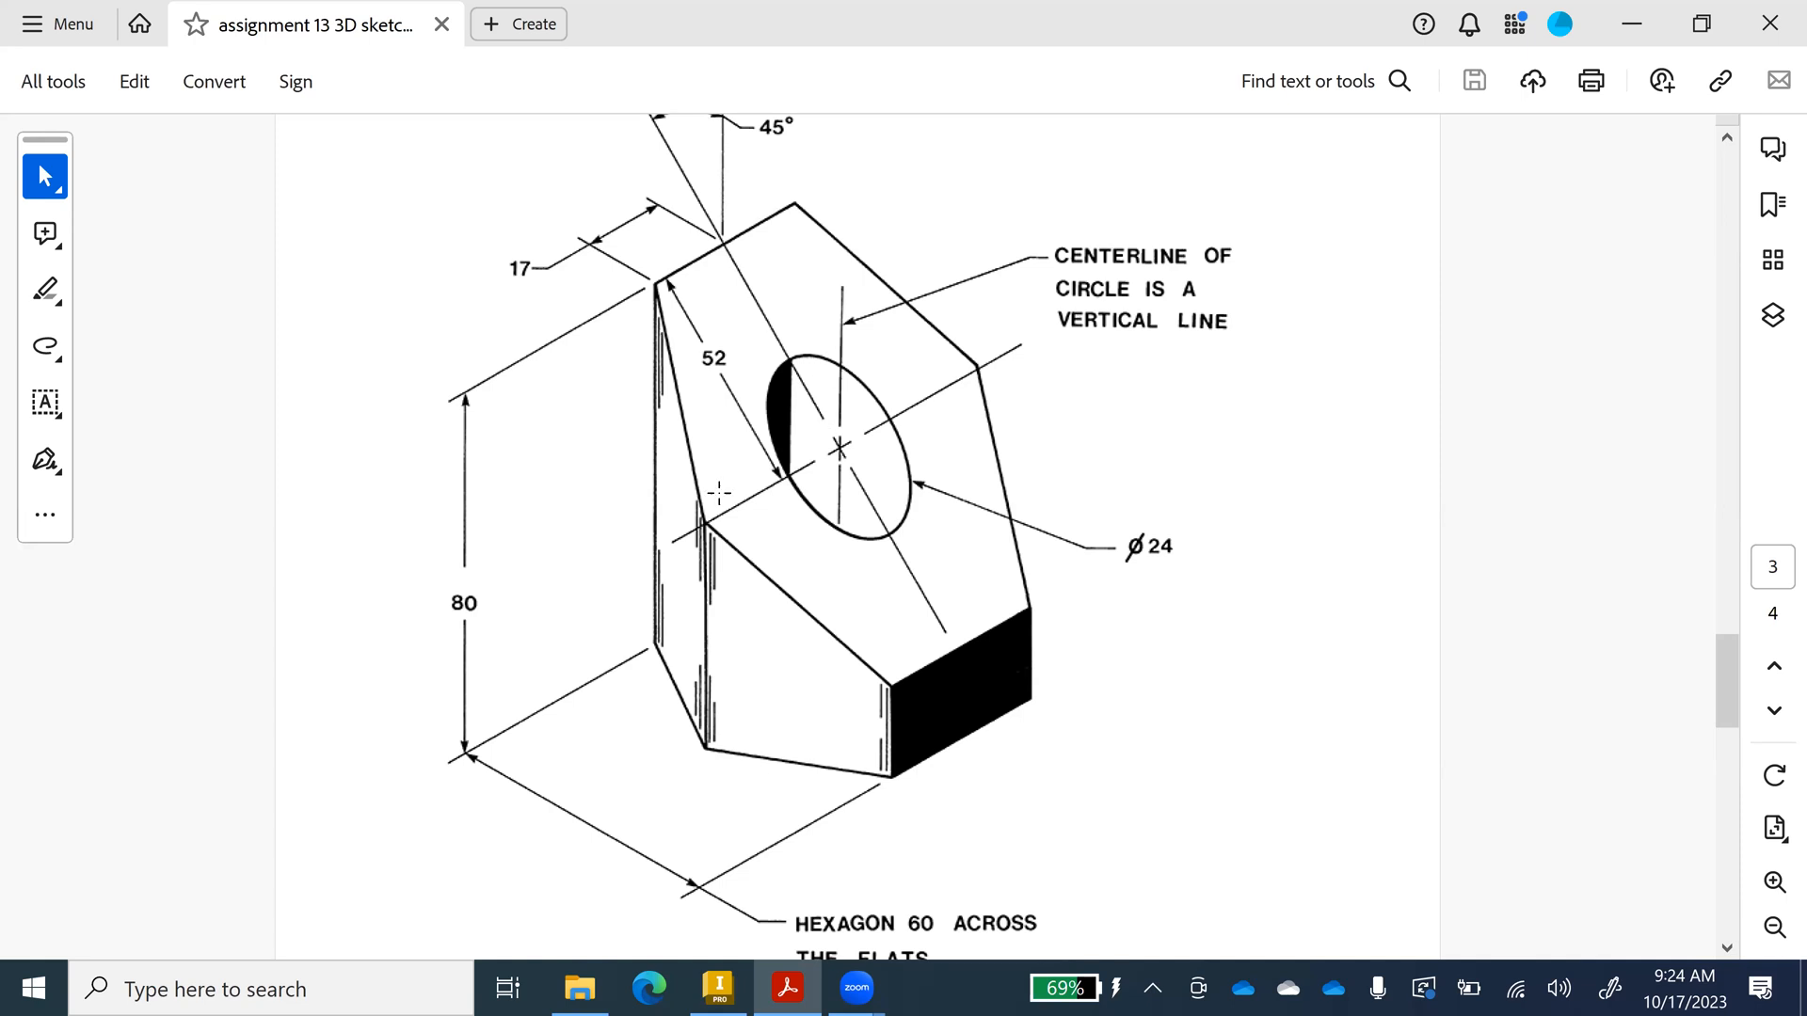
left_click(718, 983)
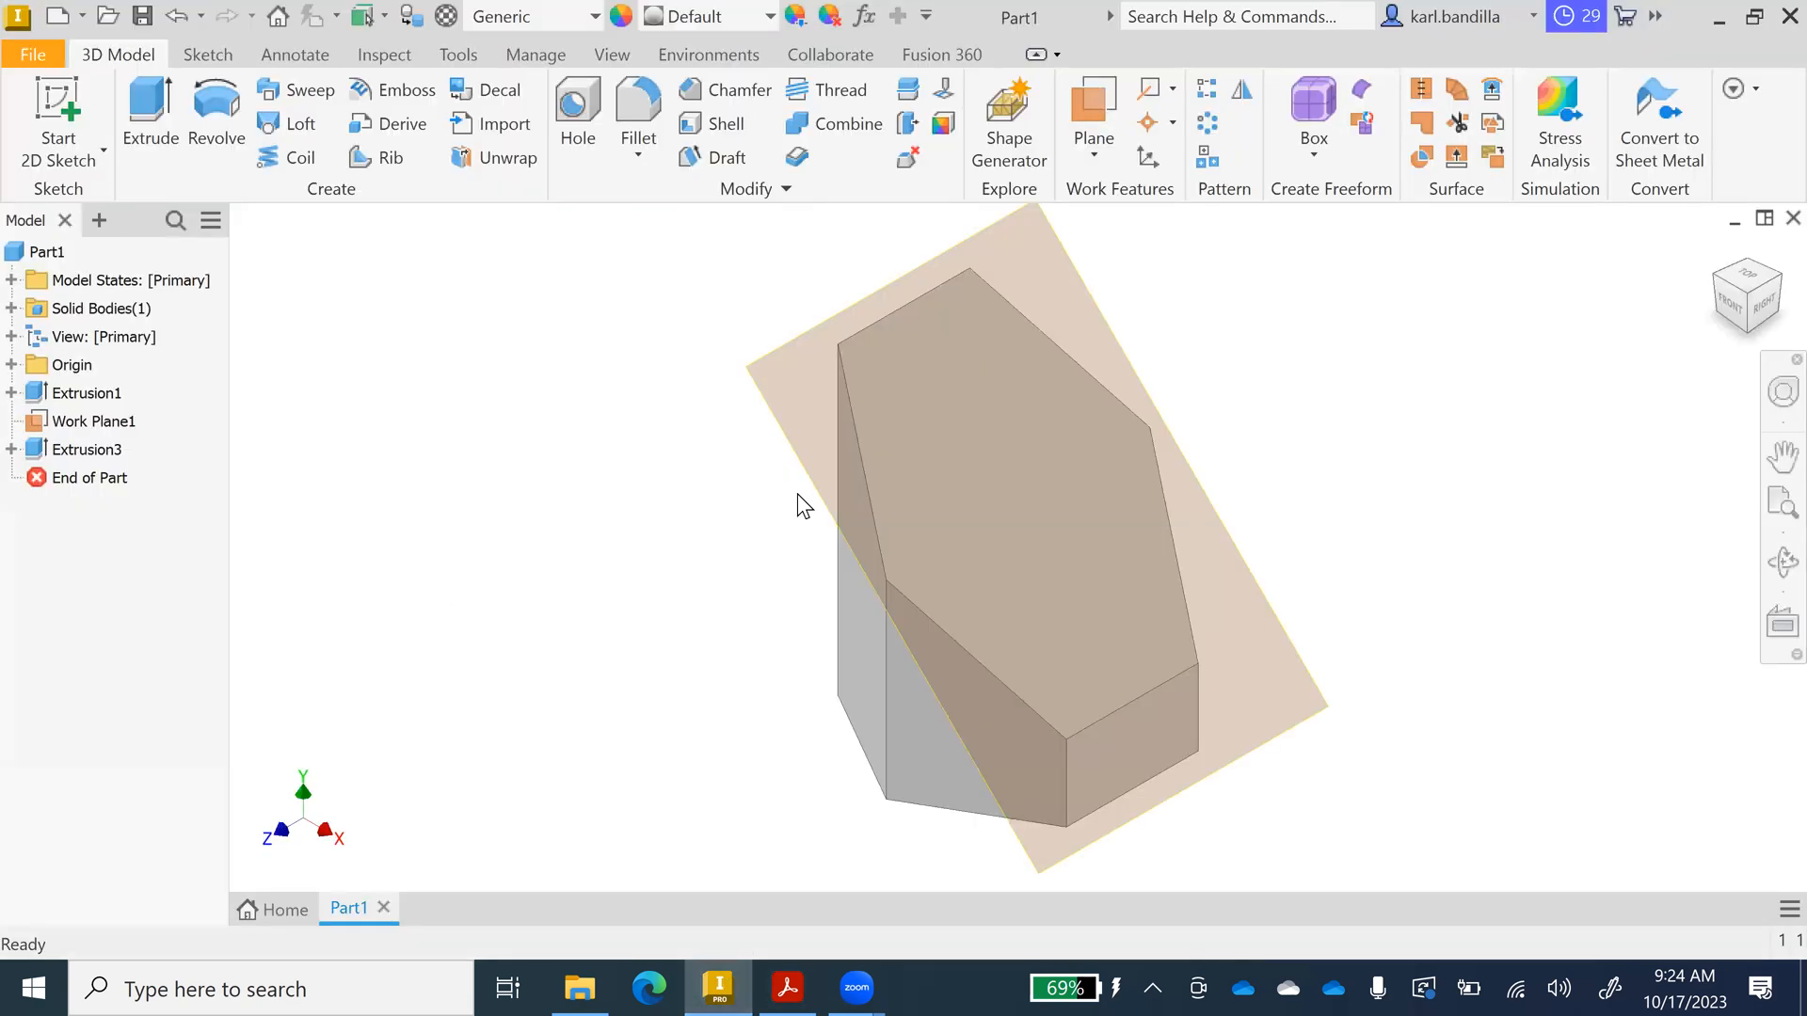
Start a new sketch on the slanted cut face, checking the reference drawing PDF along the way.
right_click(1035, 459)
left_click(1043, 528)
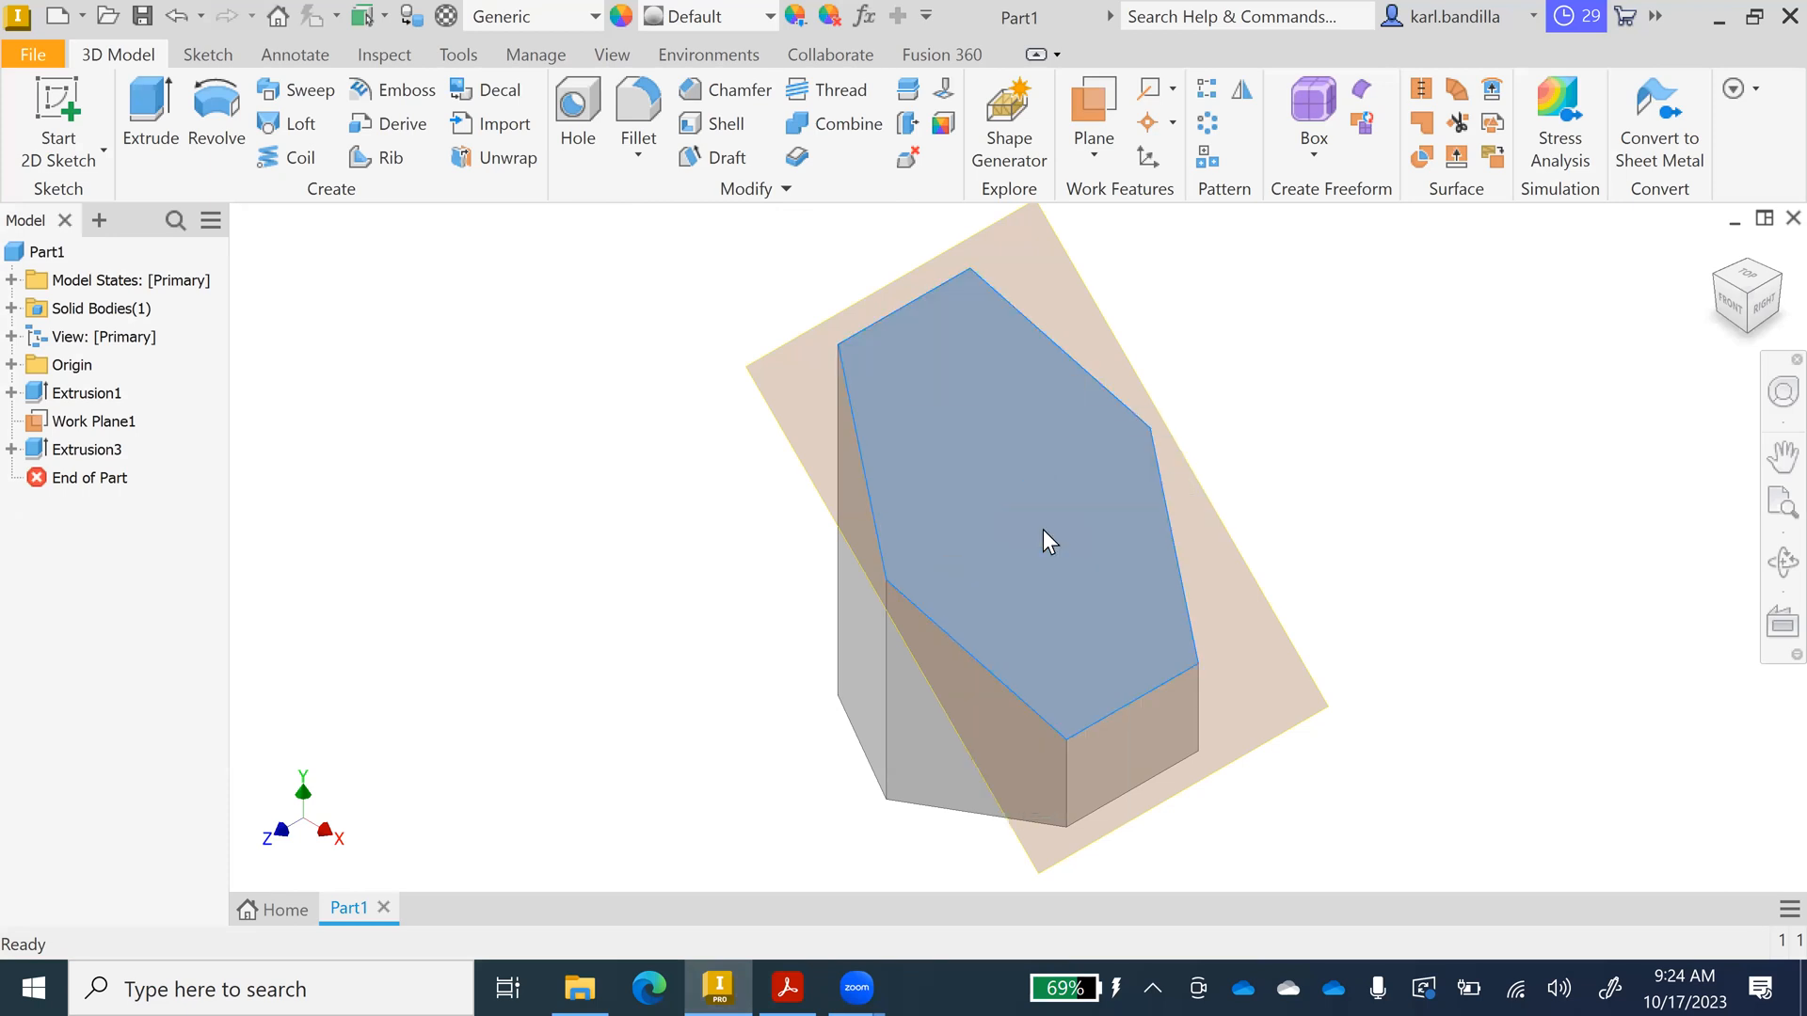
mouse_move(1521, 400)
left_mouse_down()
mouse_move(1481, 512)
mouse_move(1371, 528)
left_mouse_up()
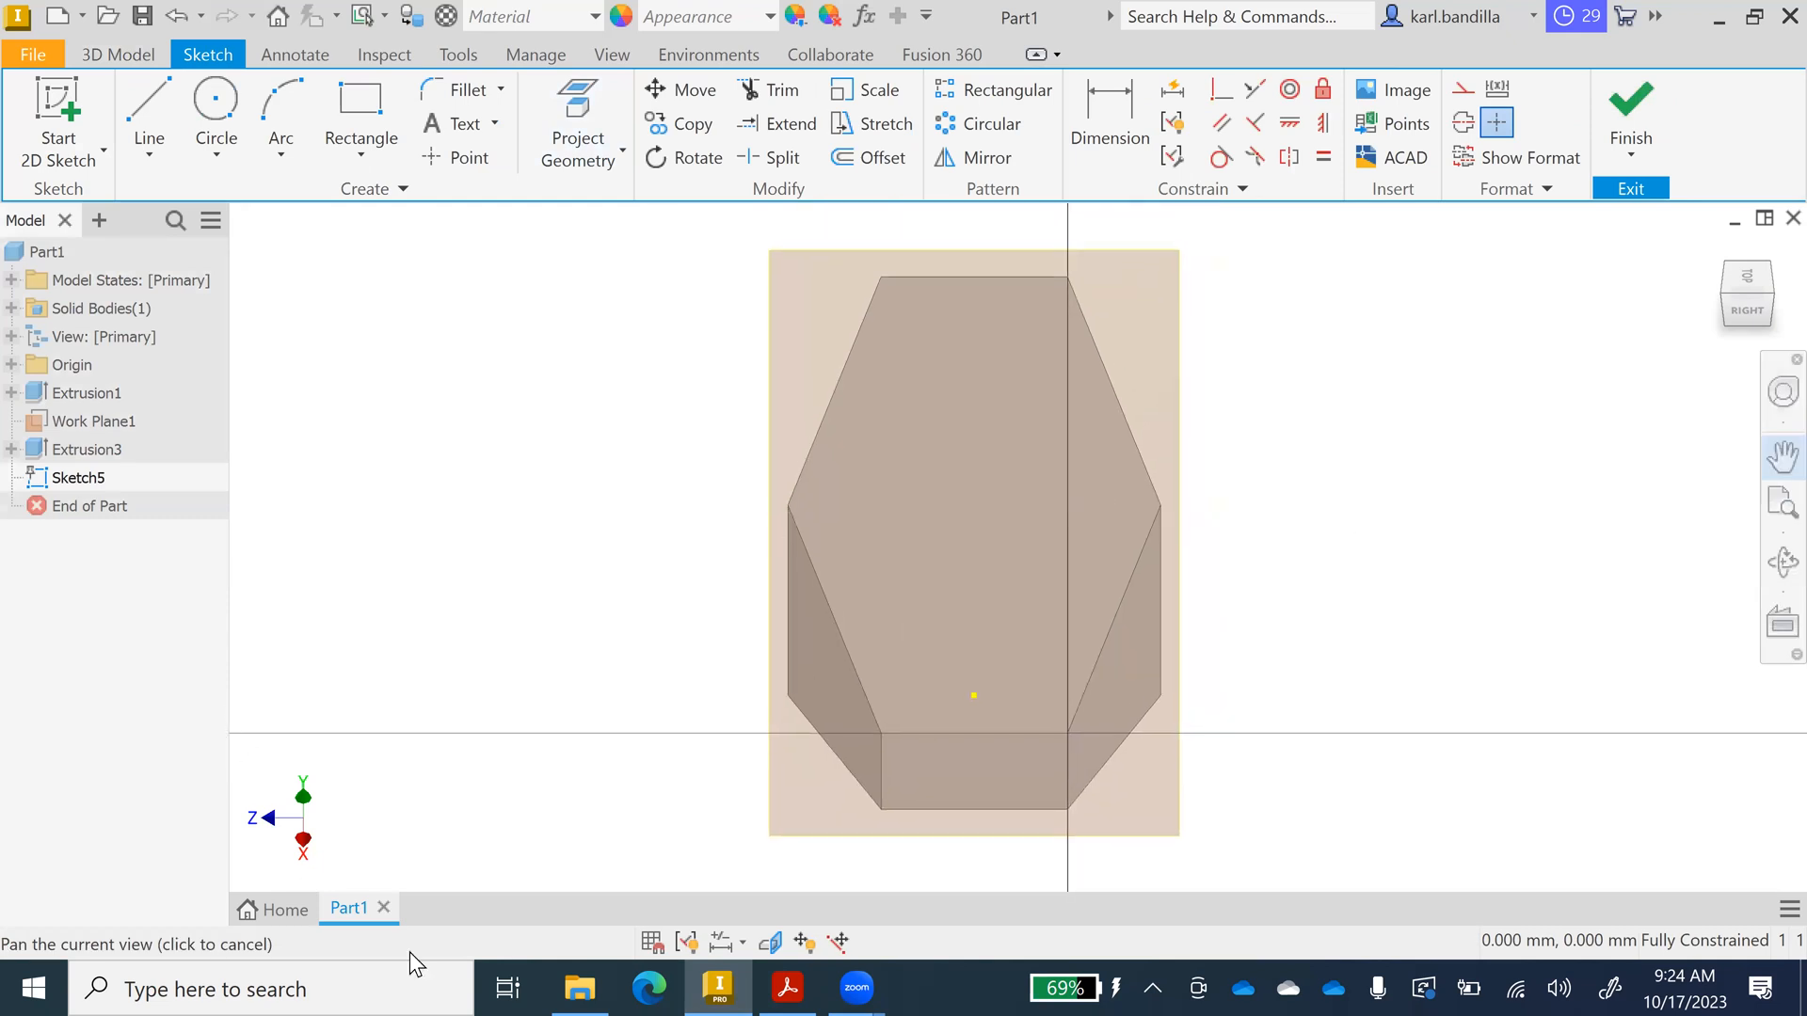
left_click(793, 984)
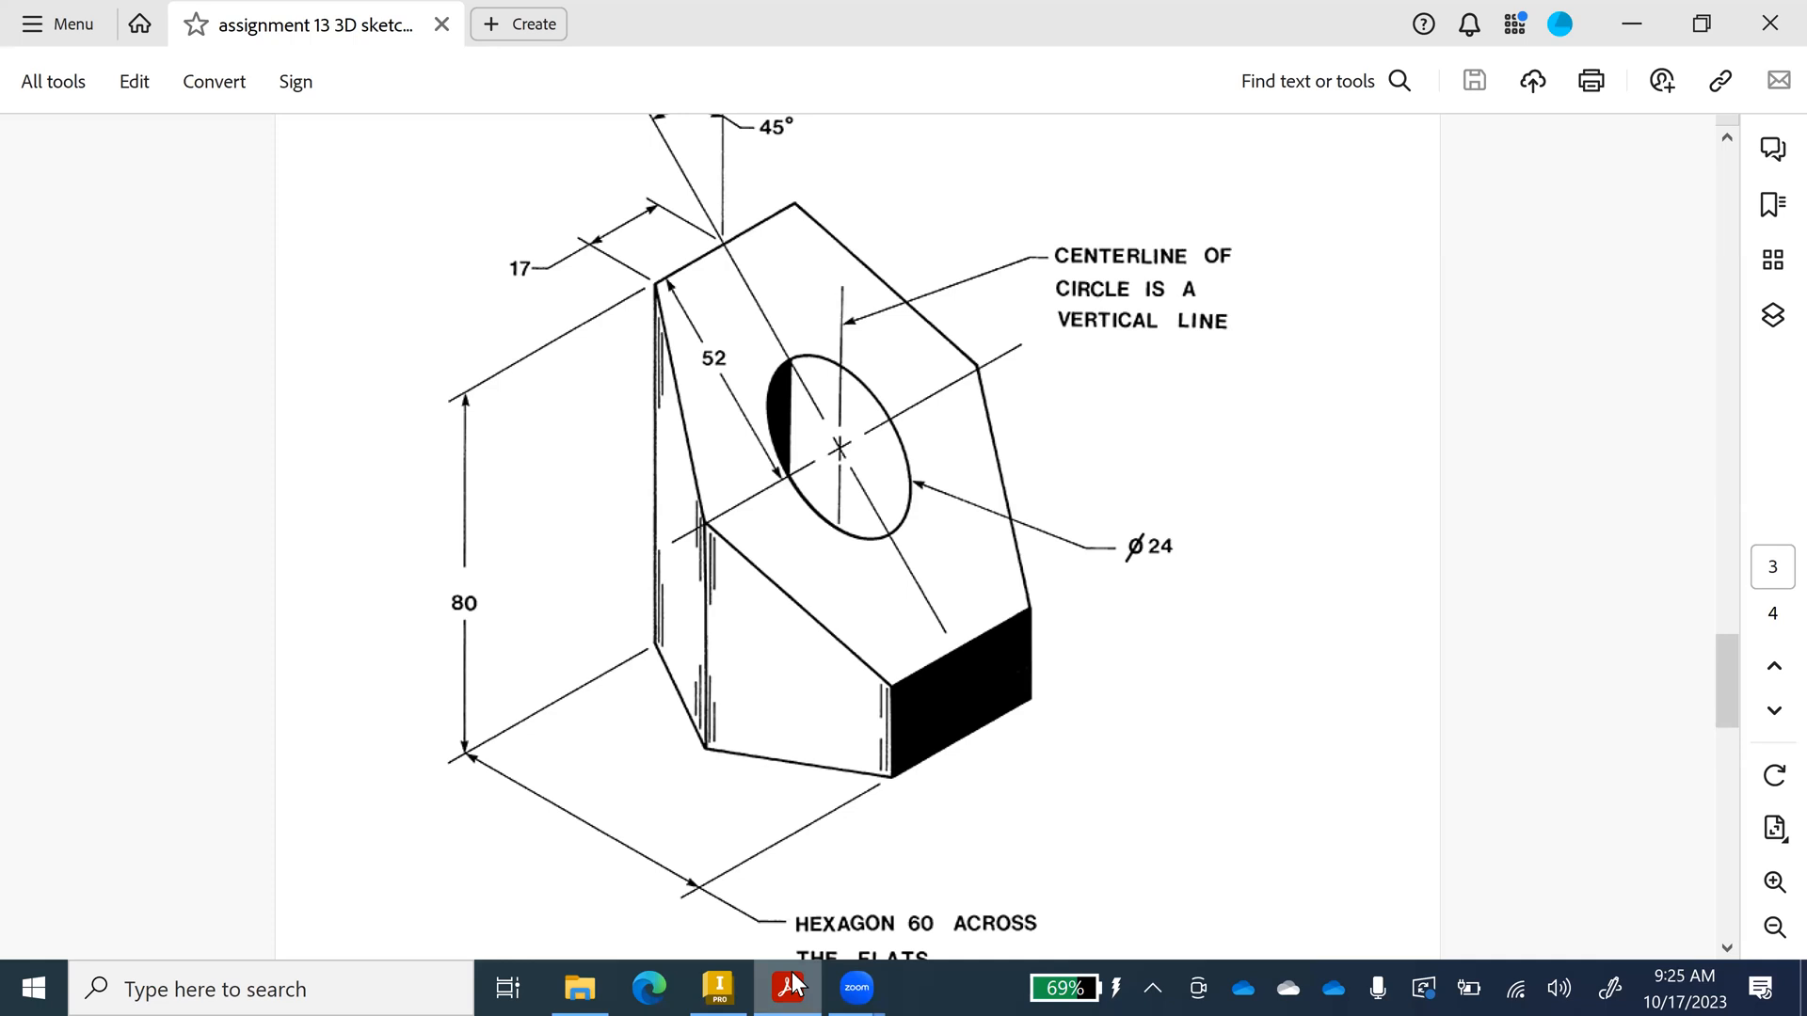
left_click(793, 982)
left_click(214, 101)
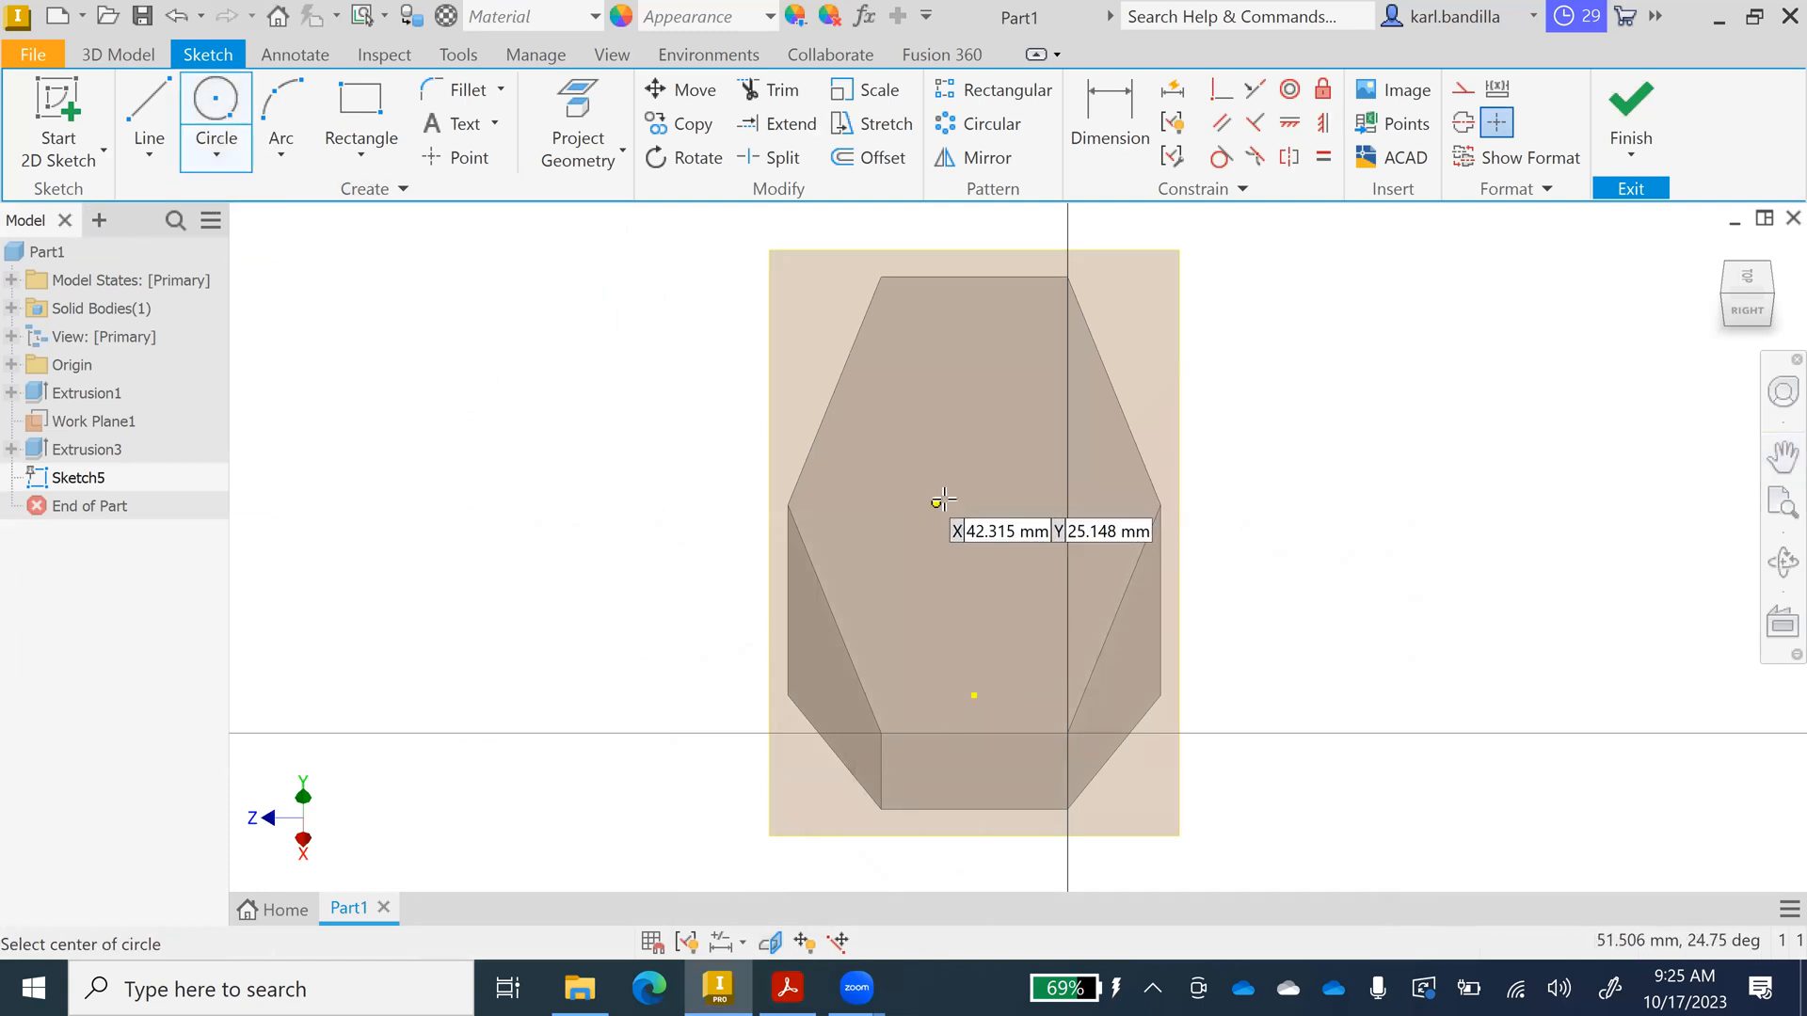
Draw a 24 mm diameter circle on the slanted face.
left_click(946, 503)
type("24")
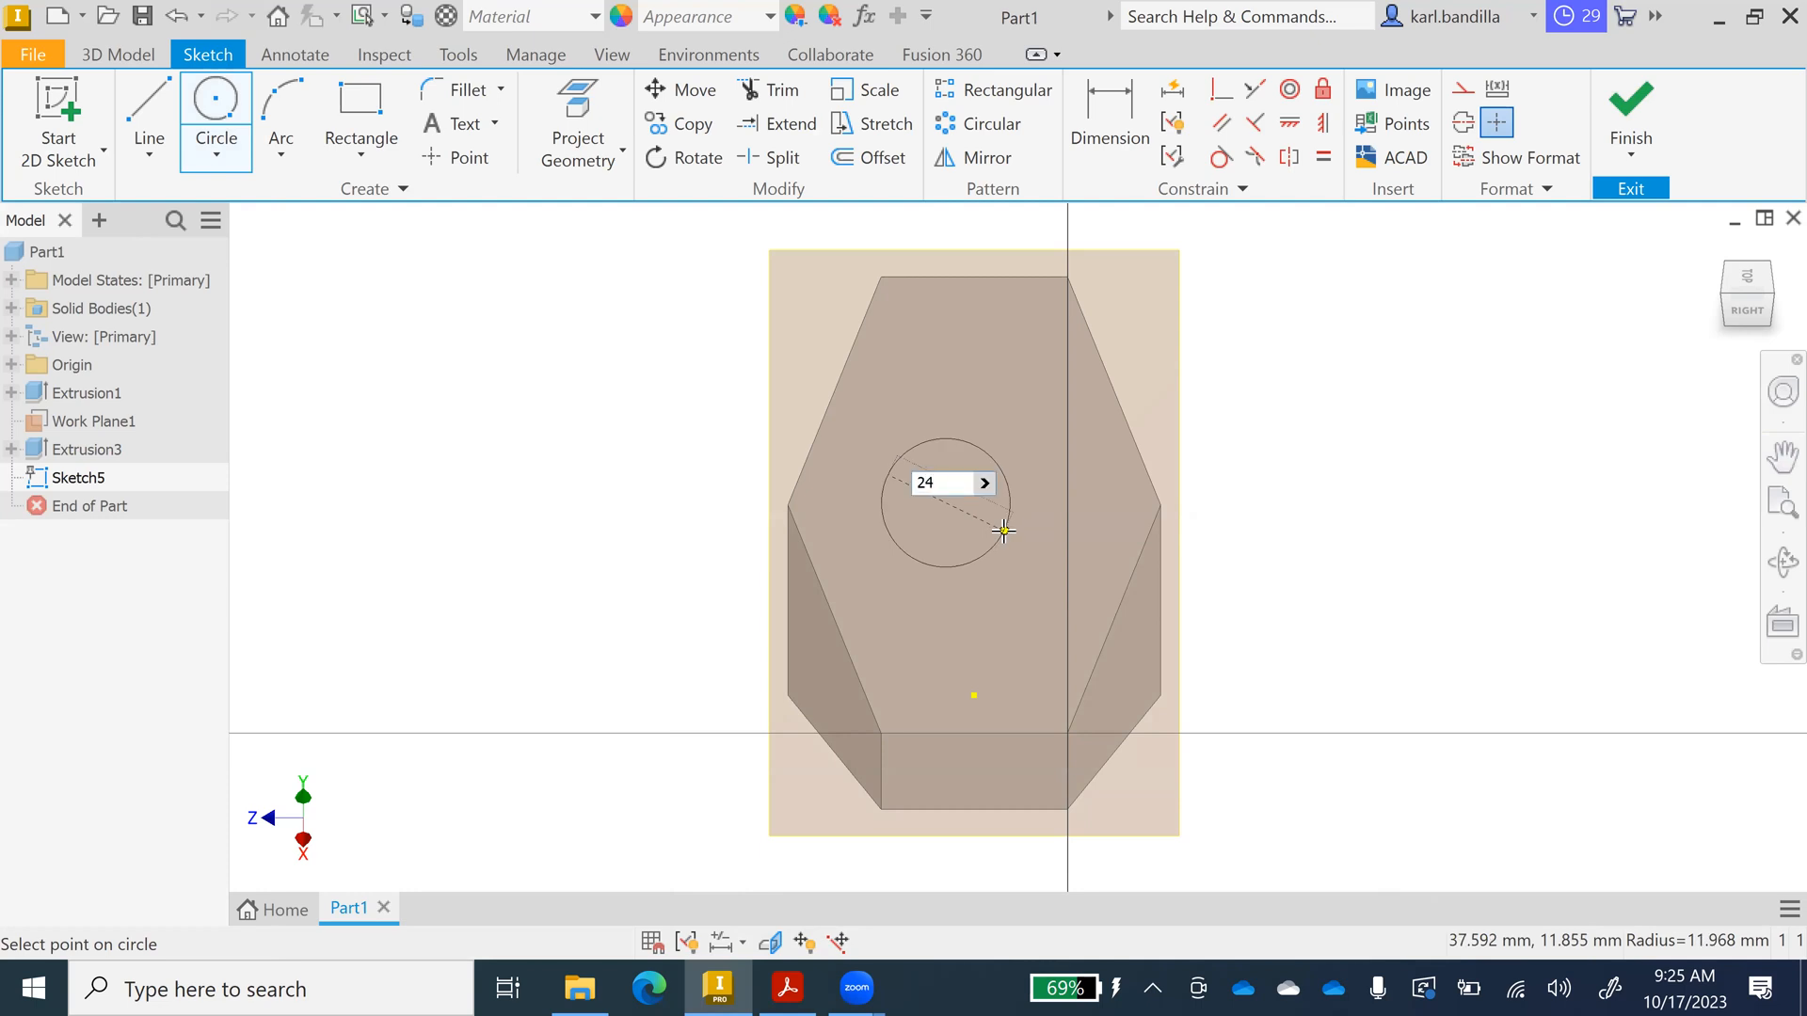
key("Return")
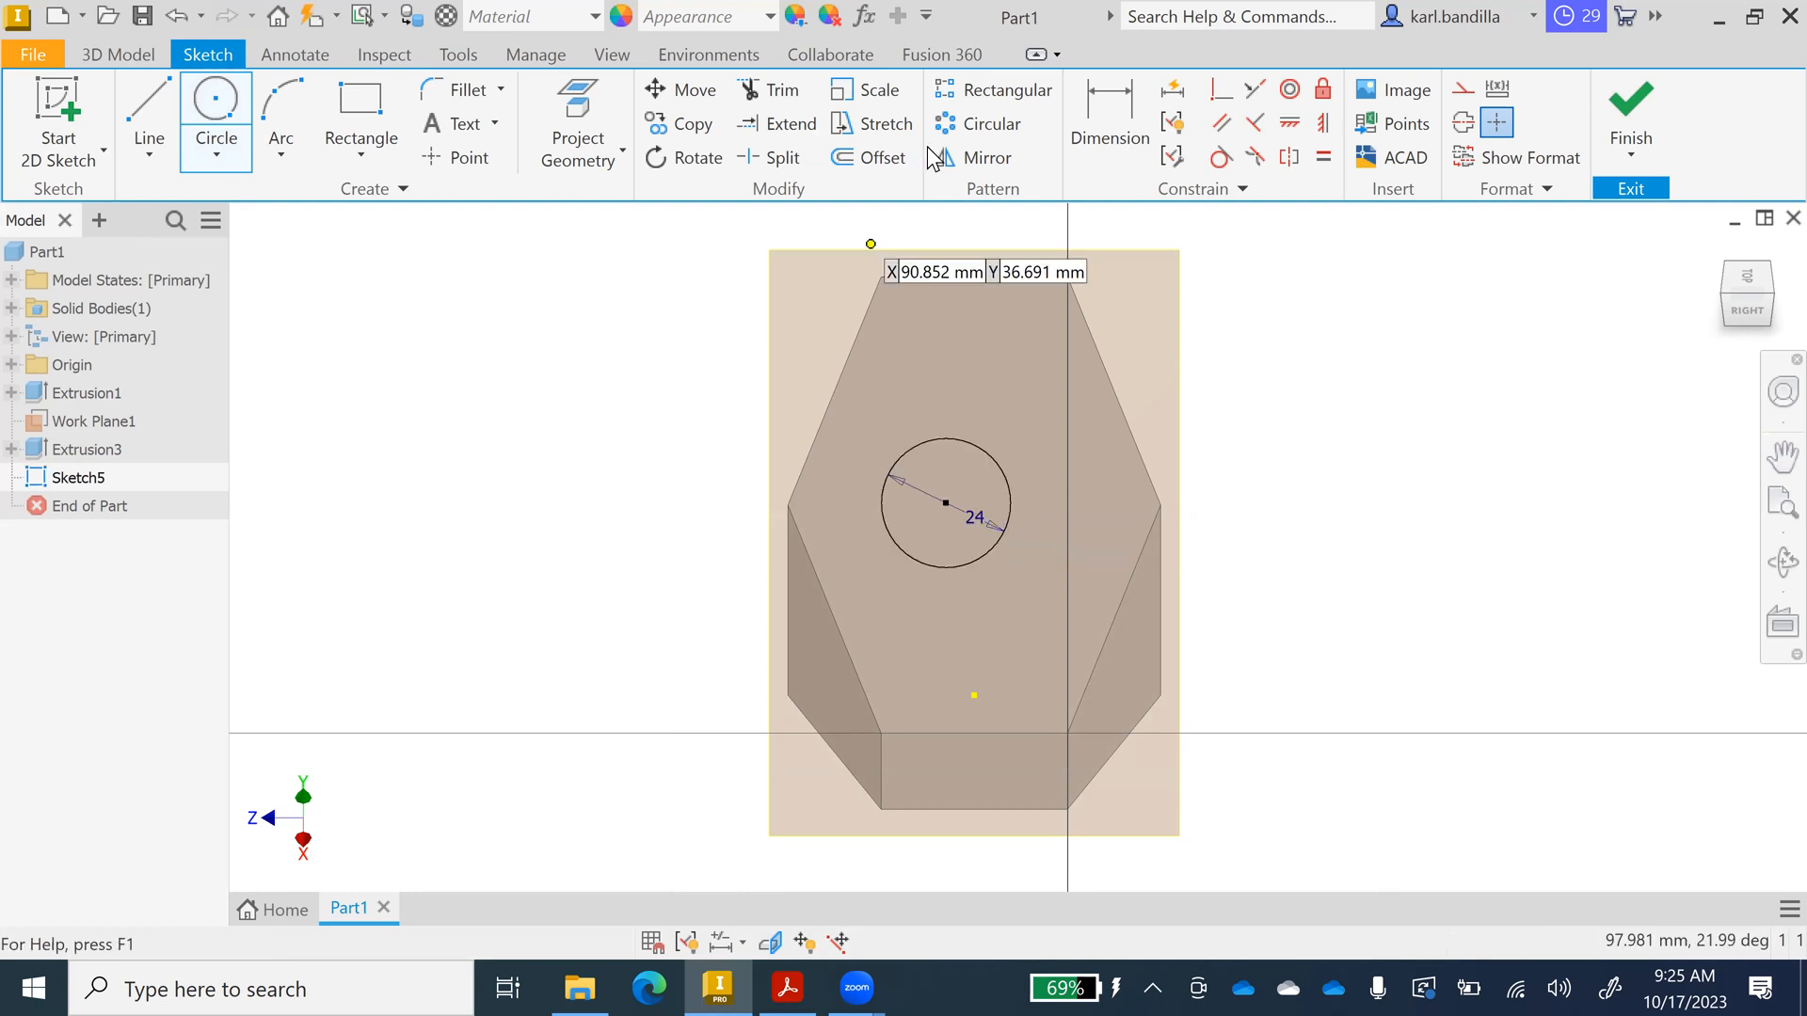
Dimension the circle centre 52 from the top edge and 17 sideways, then finish the sketch.
key("d")
left_click(961, 277)
left_click(946, 503)
left_click(585, 456)
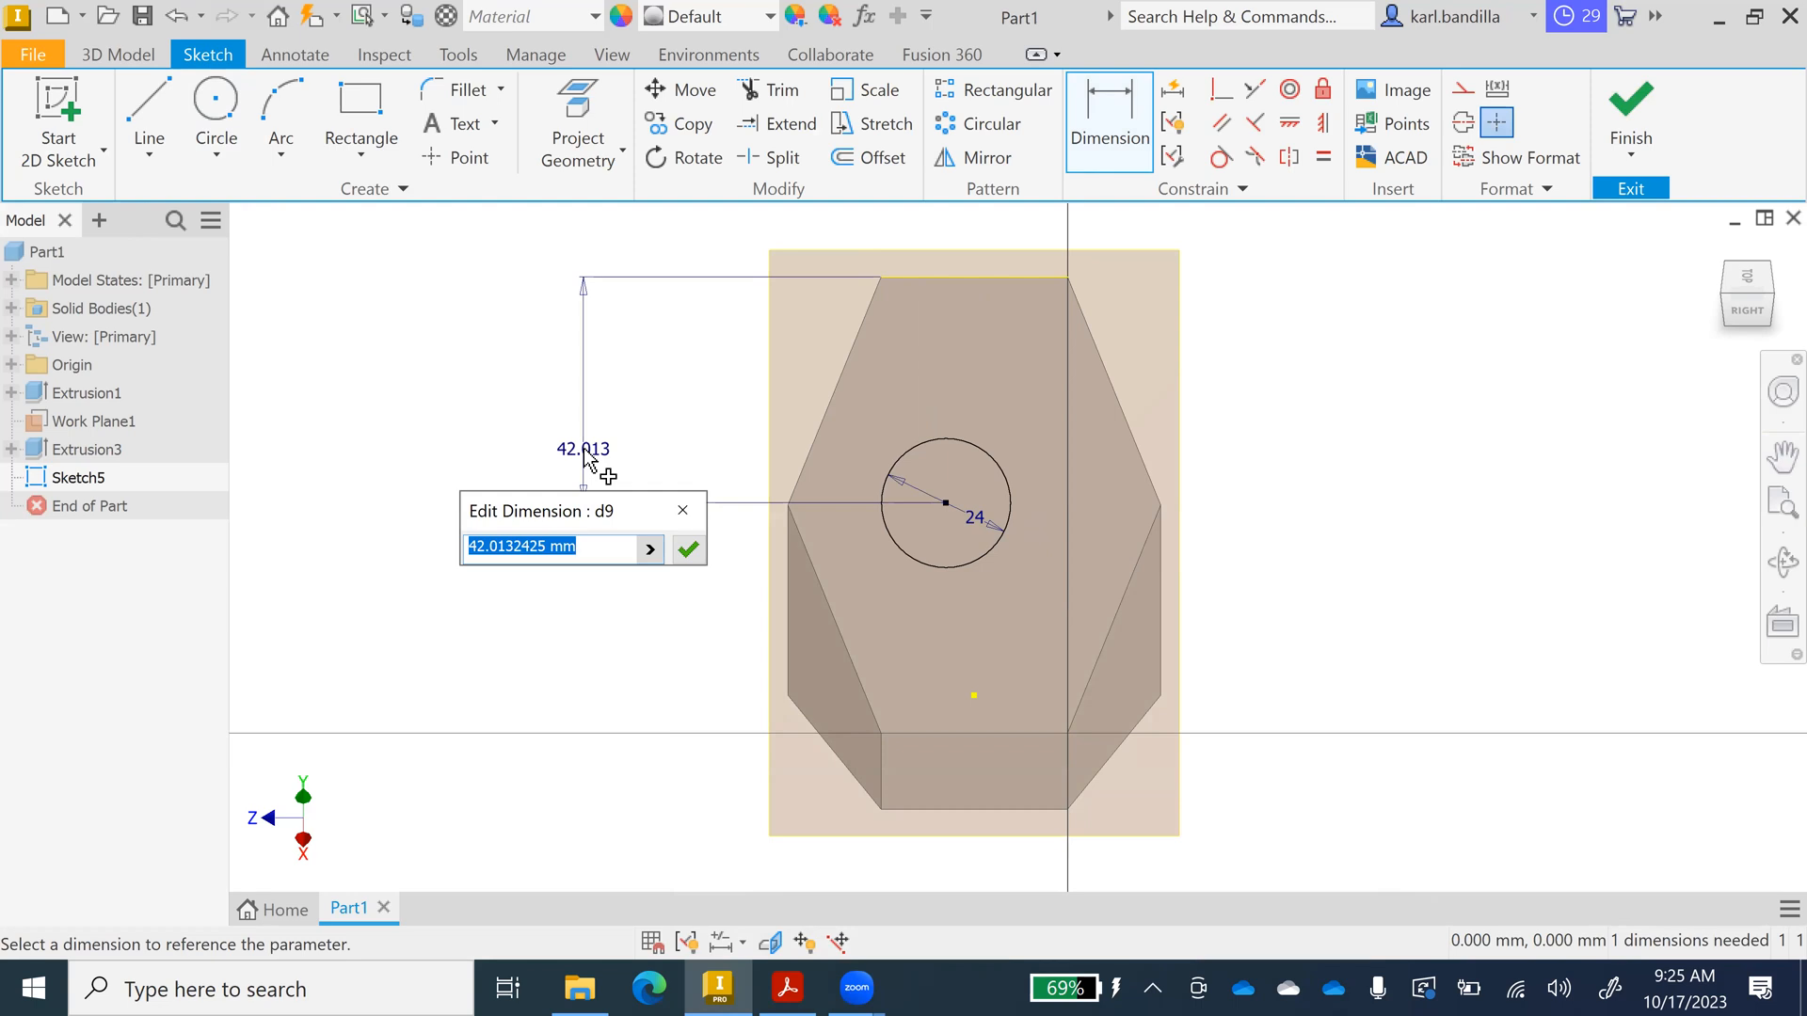
type("52")
key("Return")
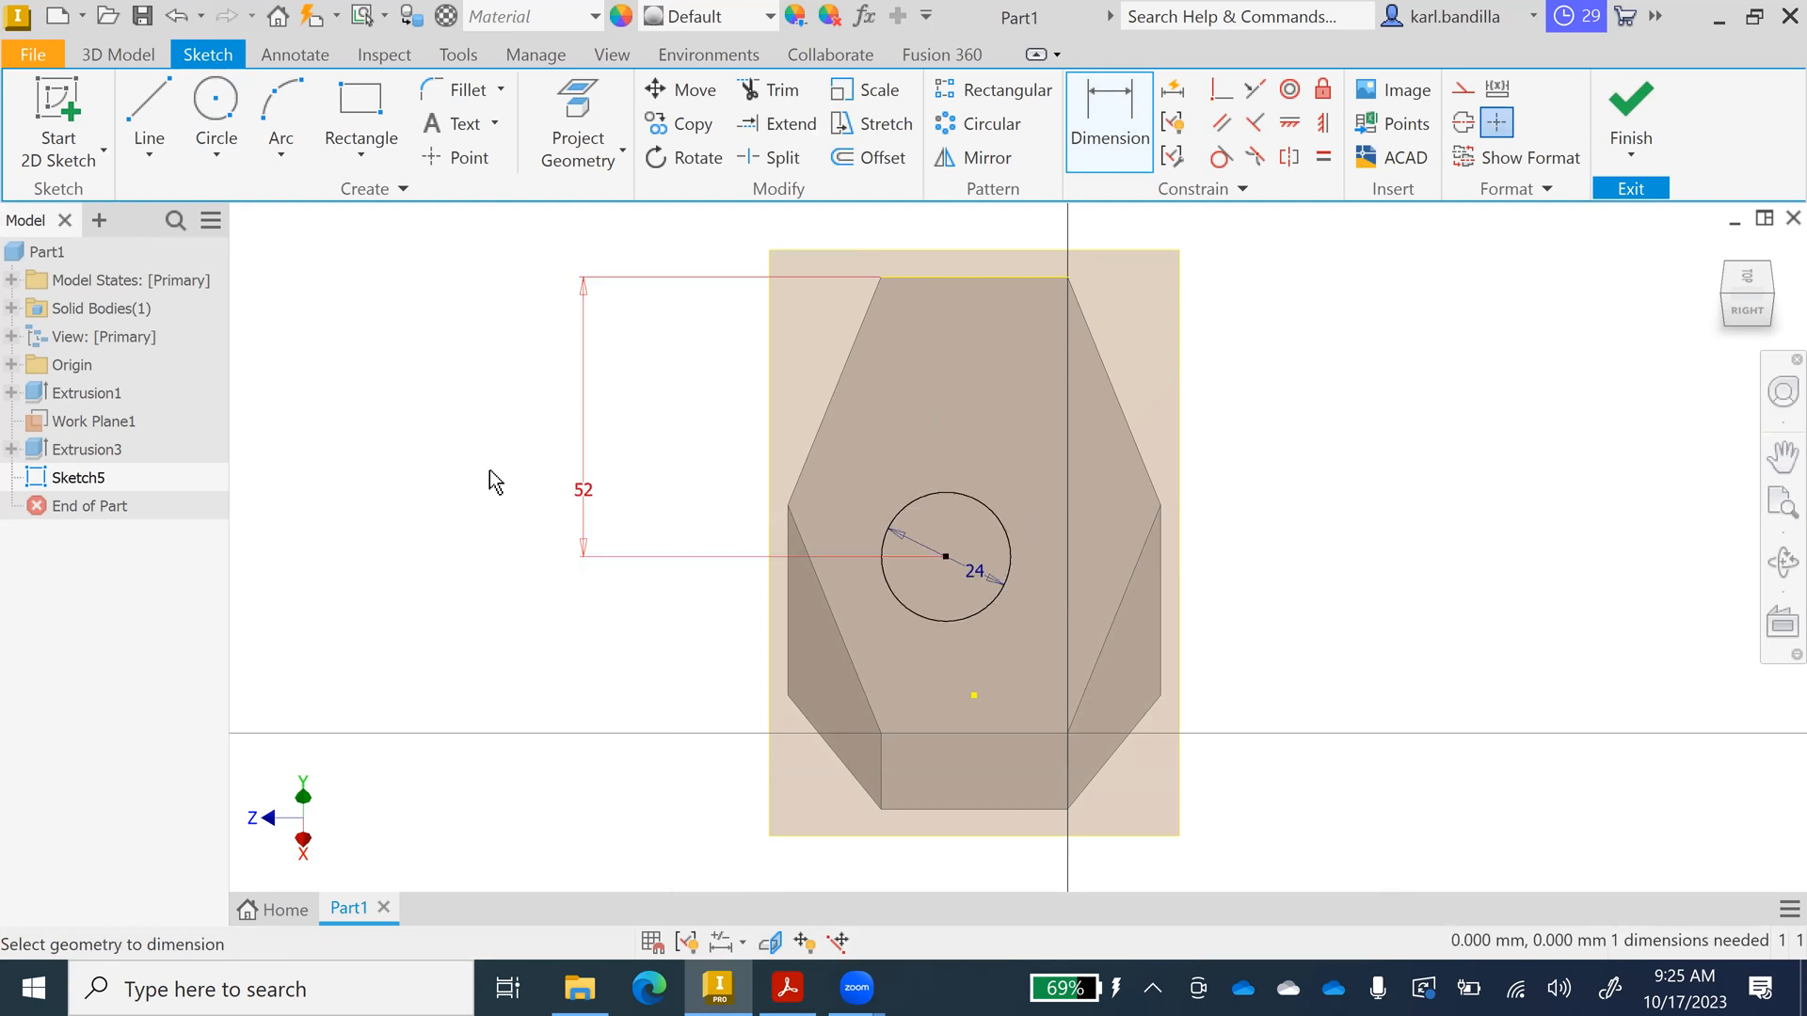
left_click(881, 277)
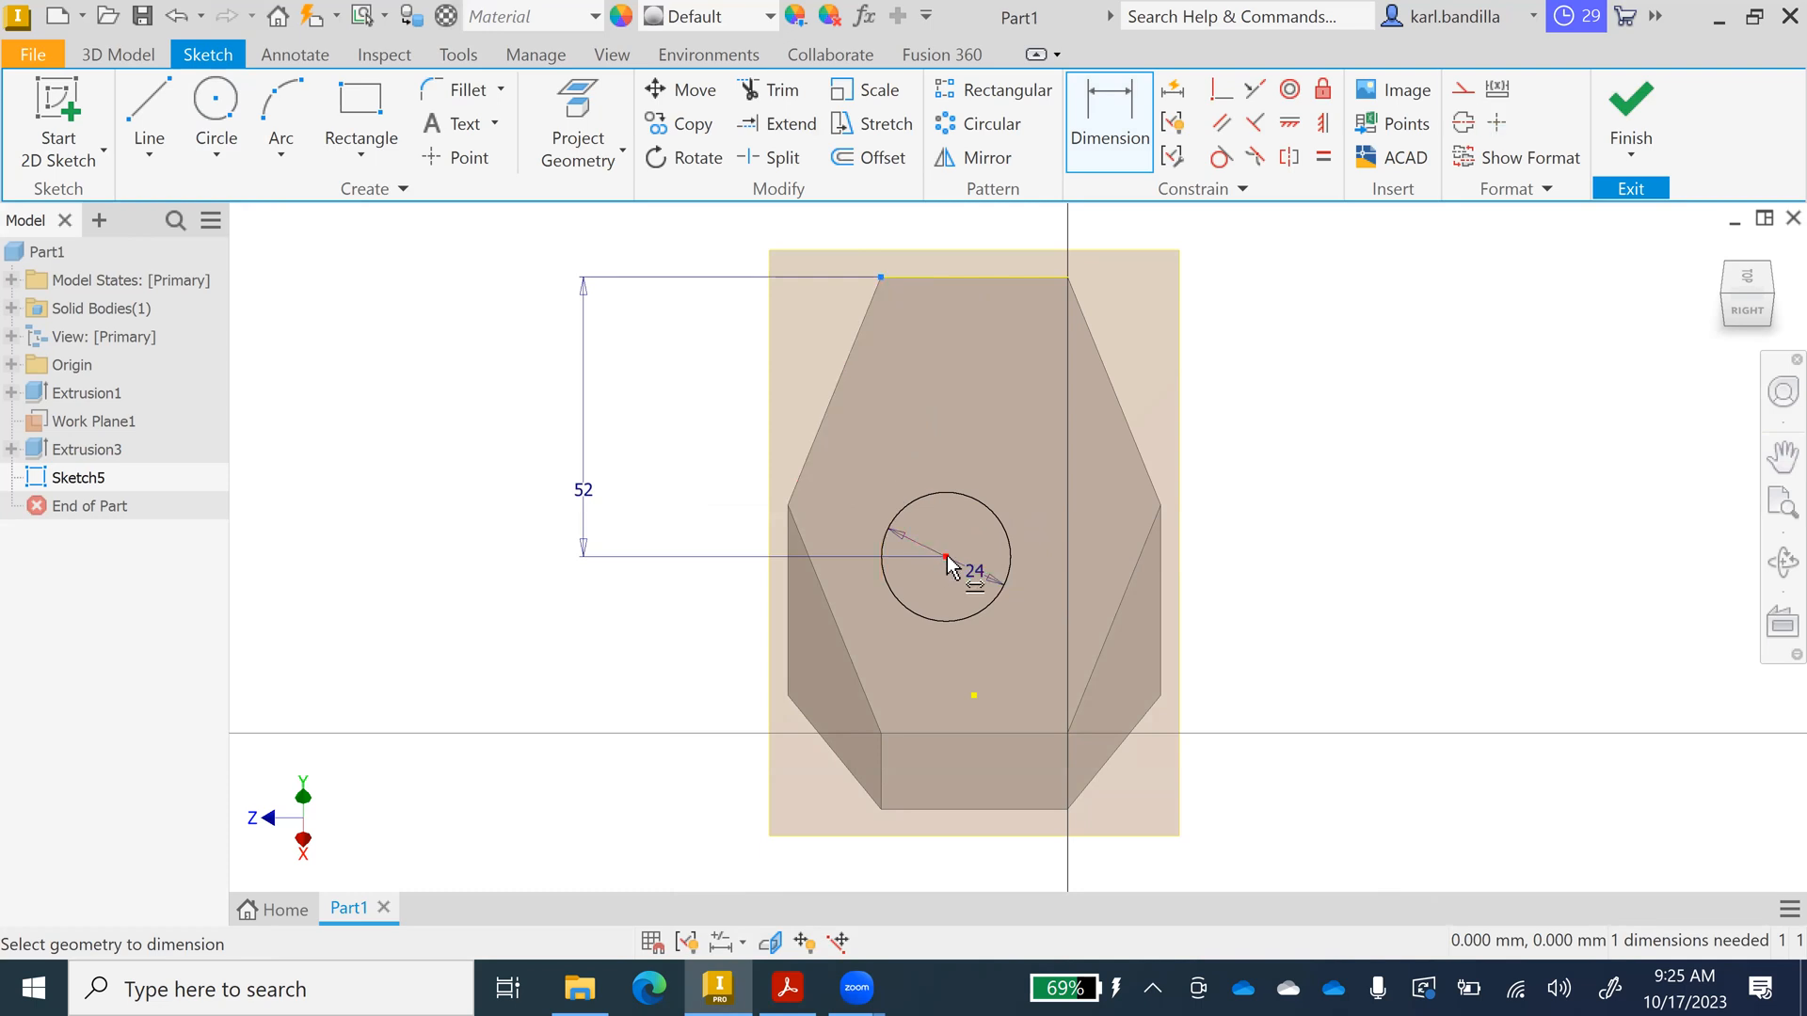
left_click(946, 557)
left_click(808, 859)
type("17")
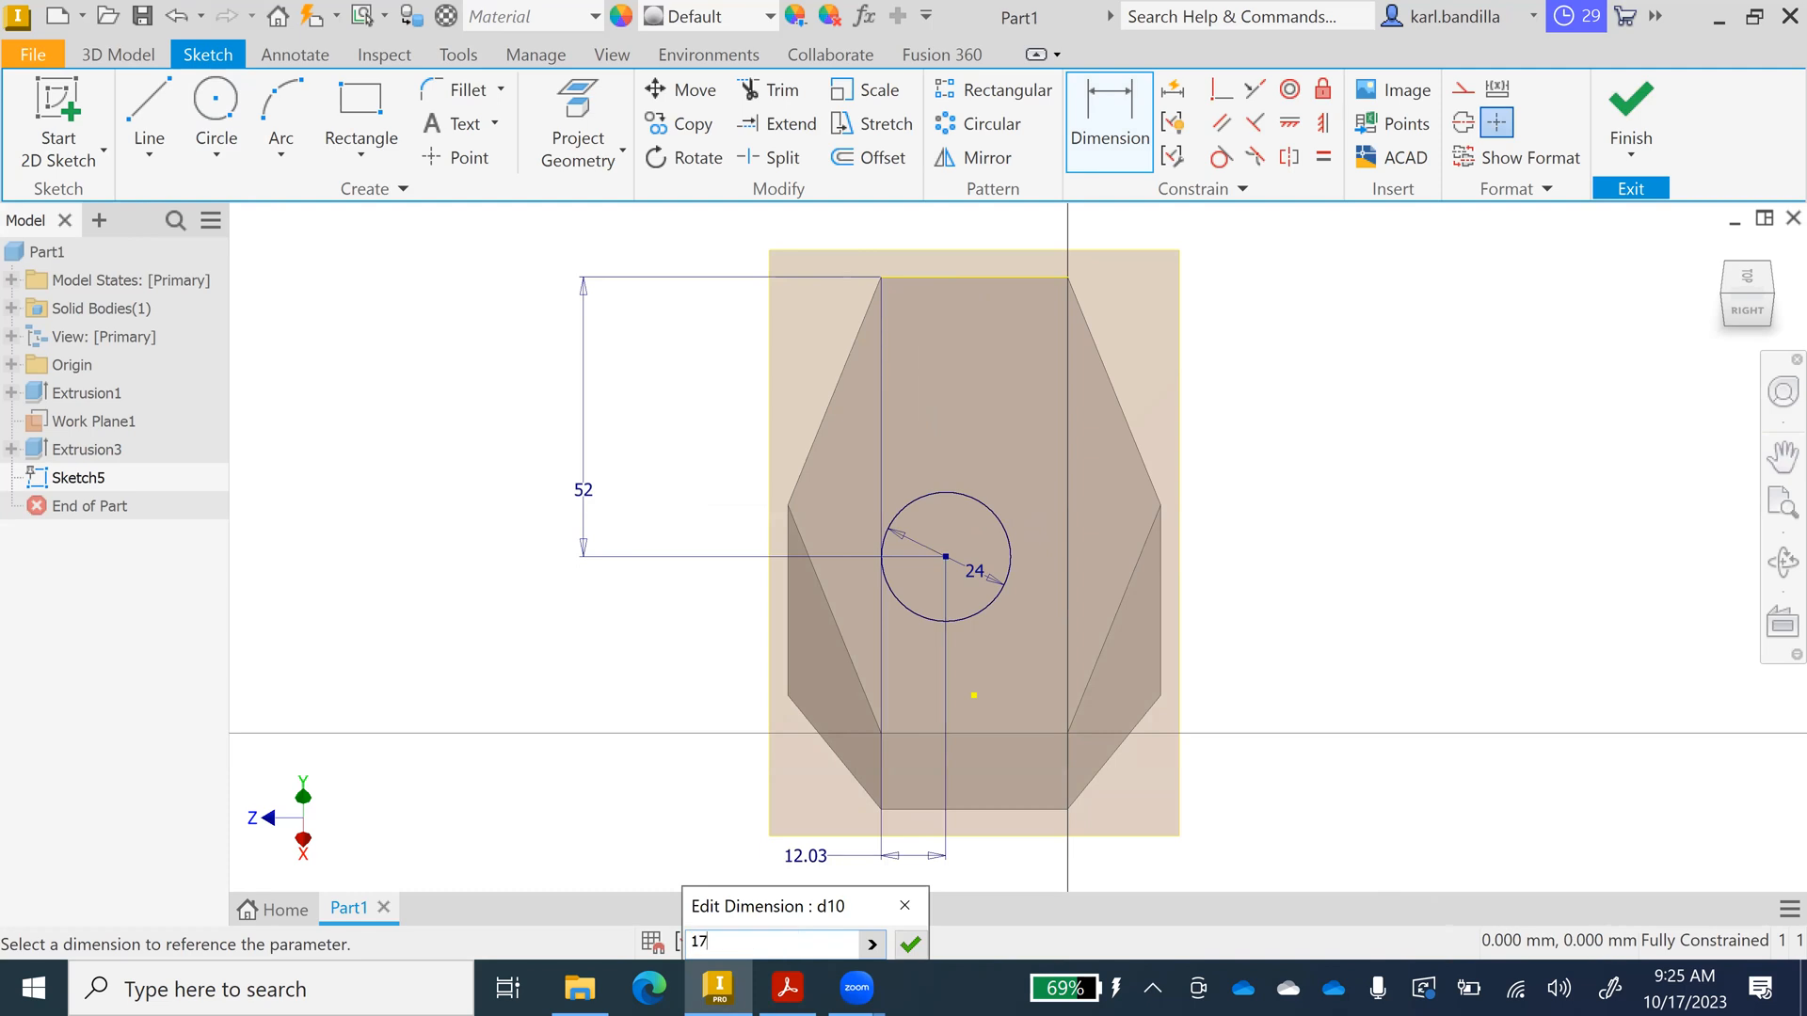
key("Return")
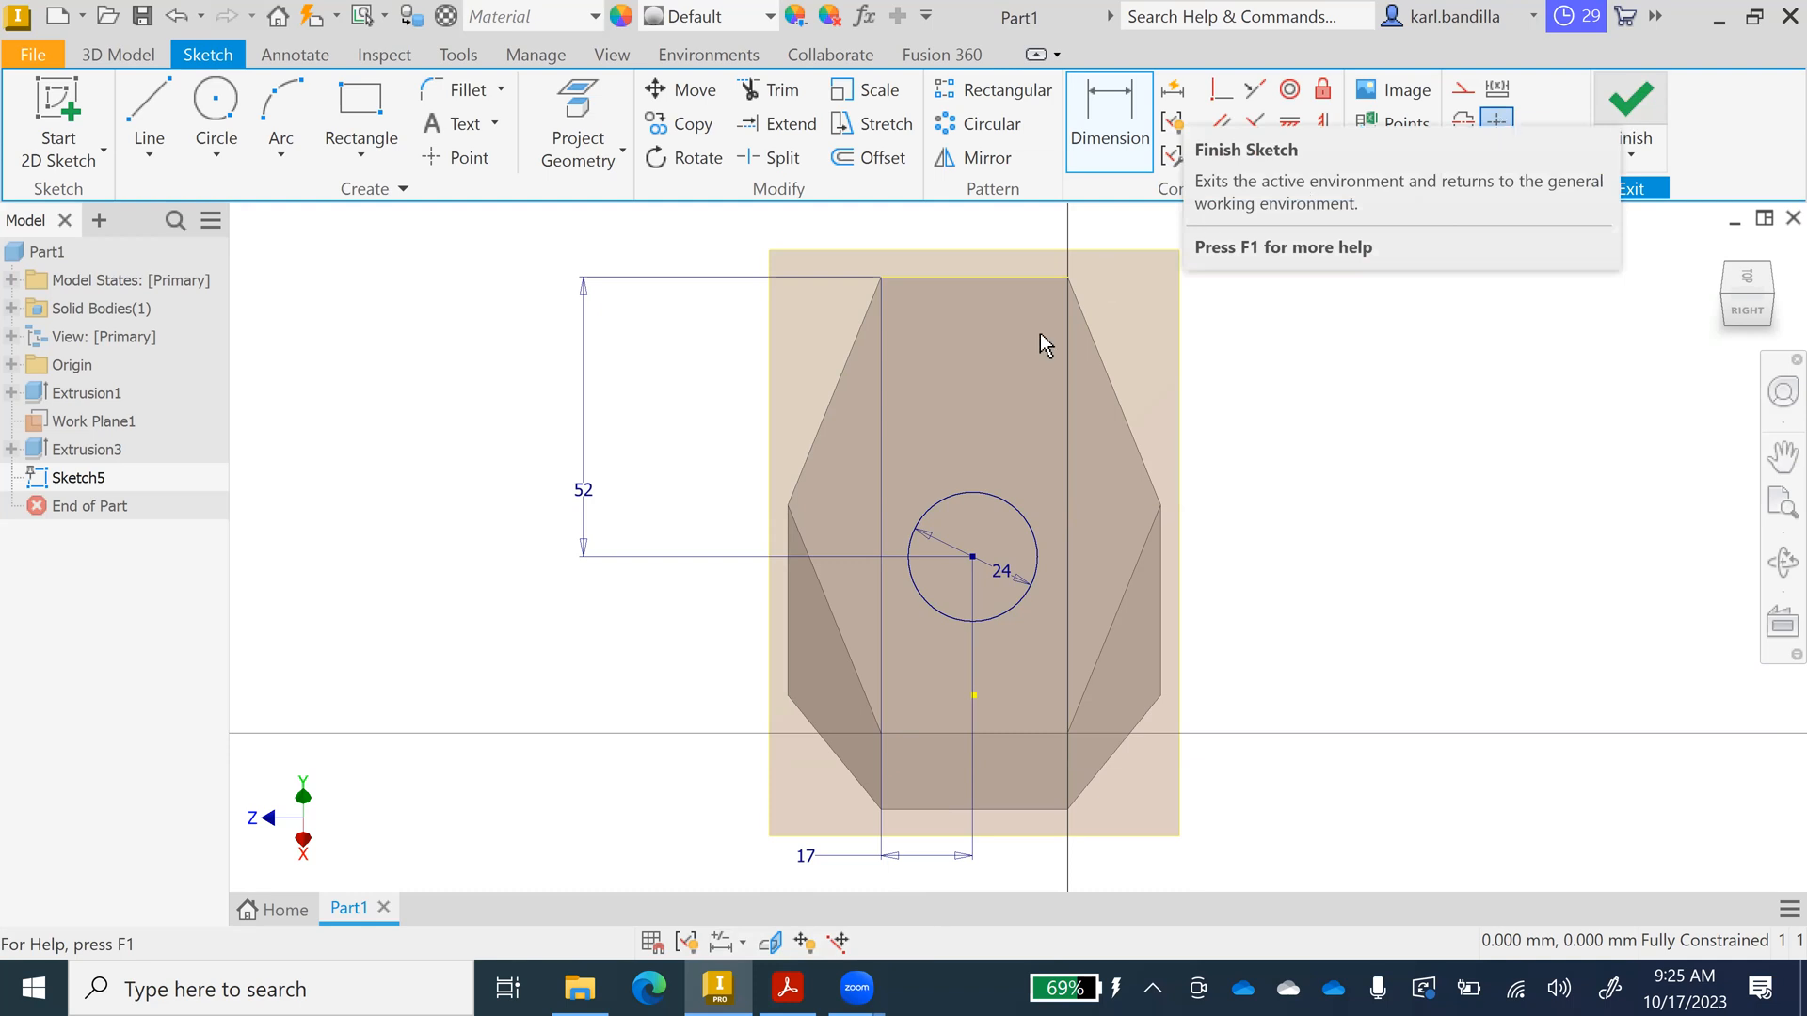
left_click(1632, 132)
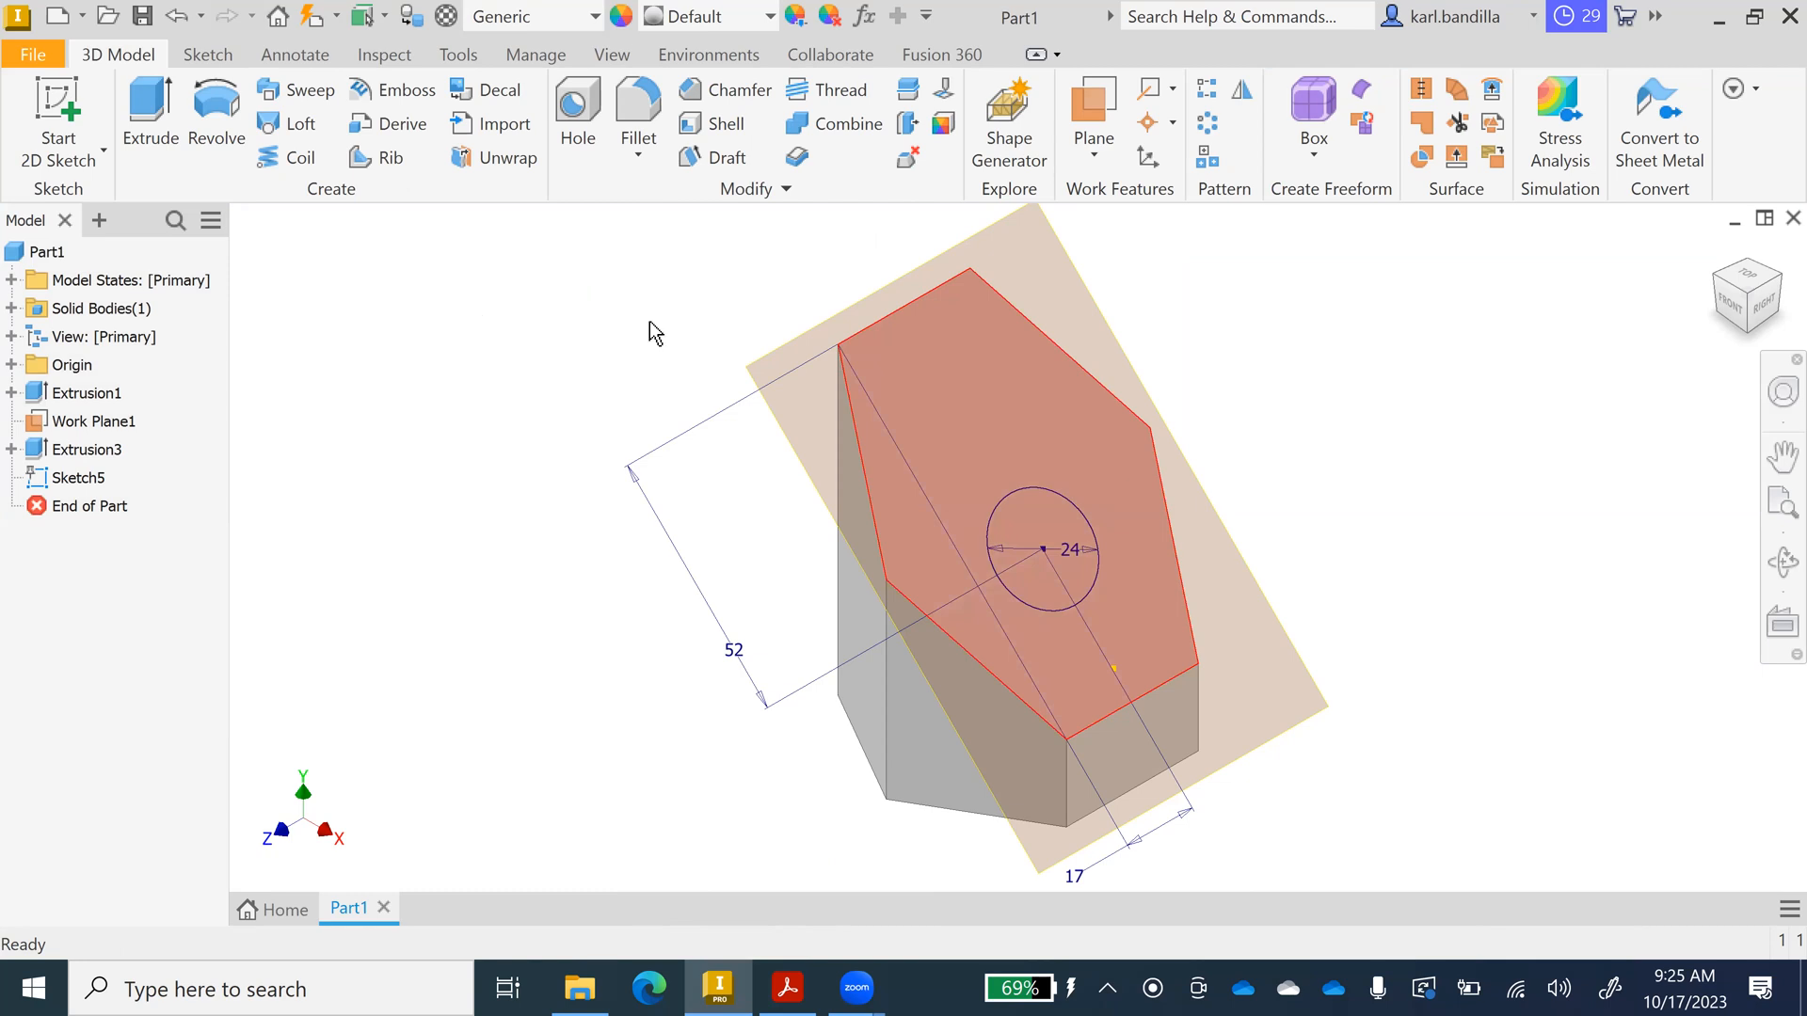
left_click(150, 122)
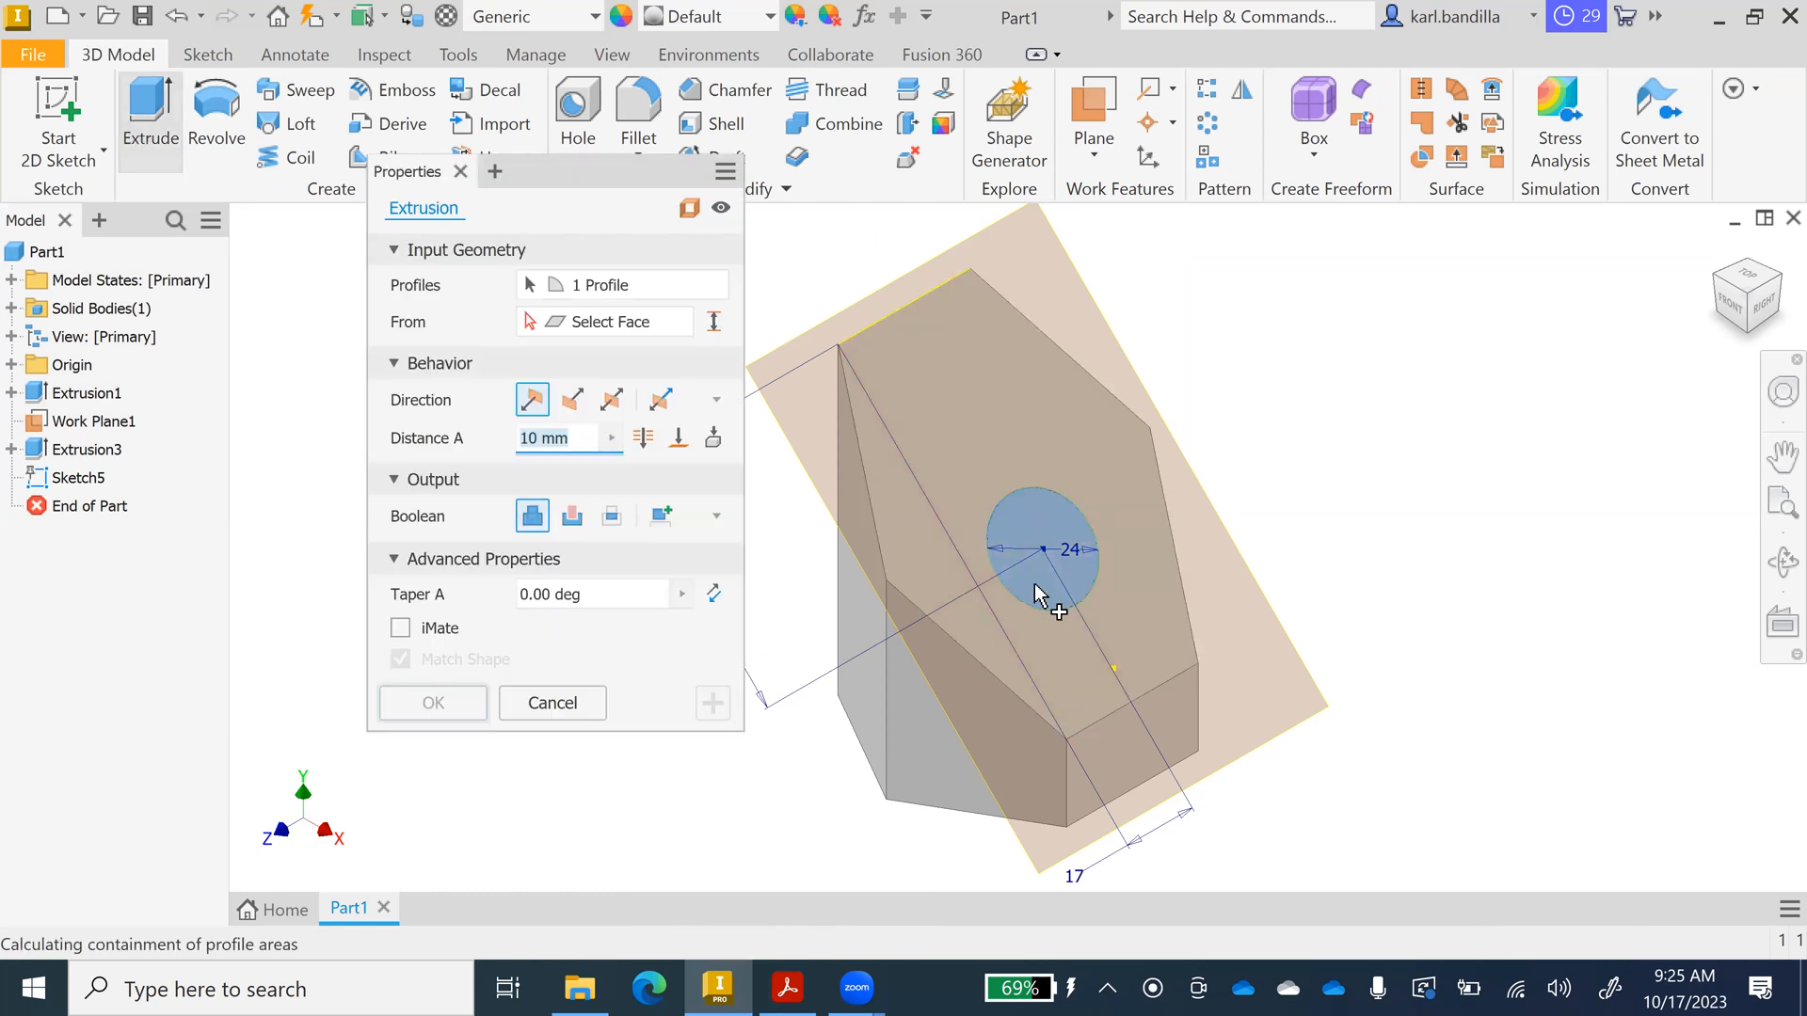
left_click(574, 402)
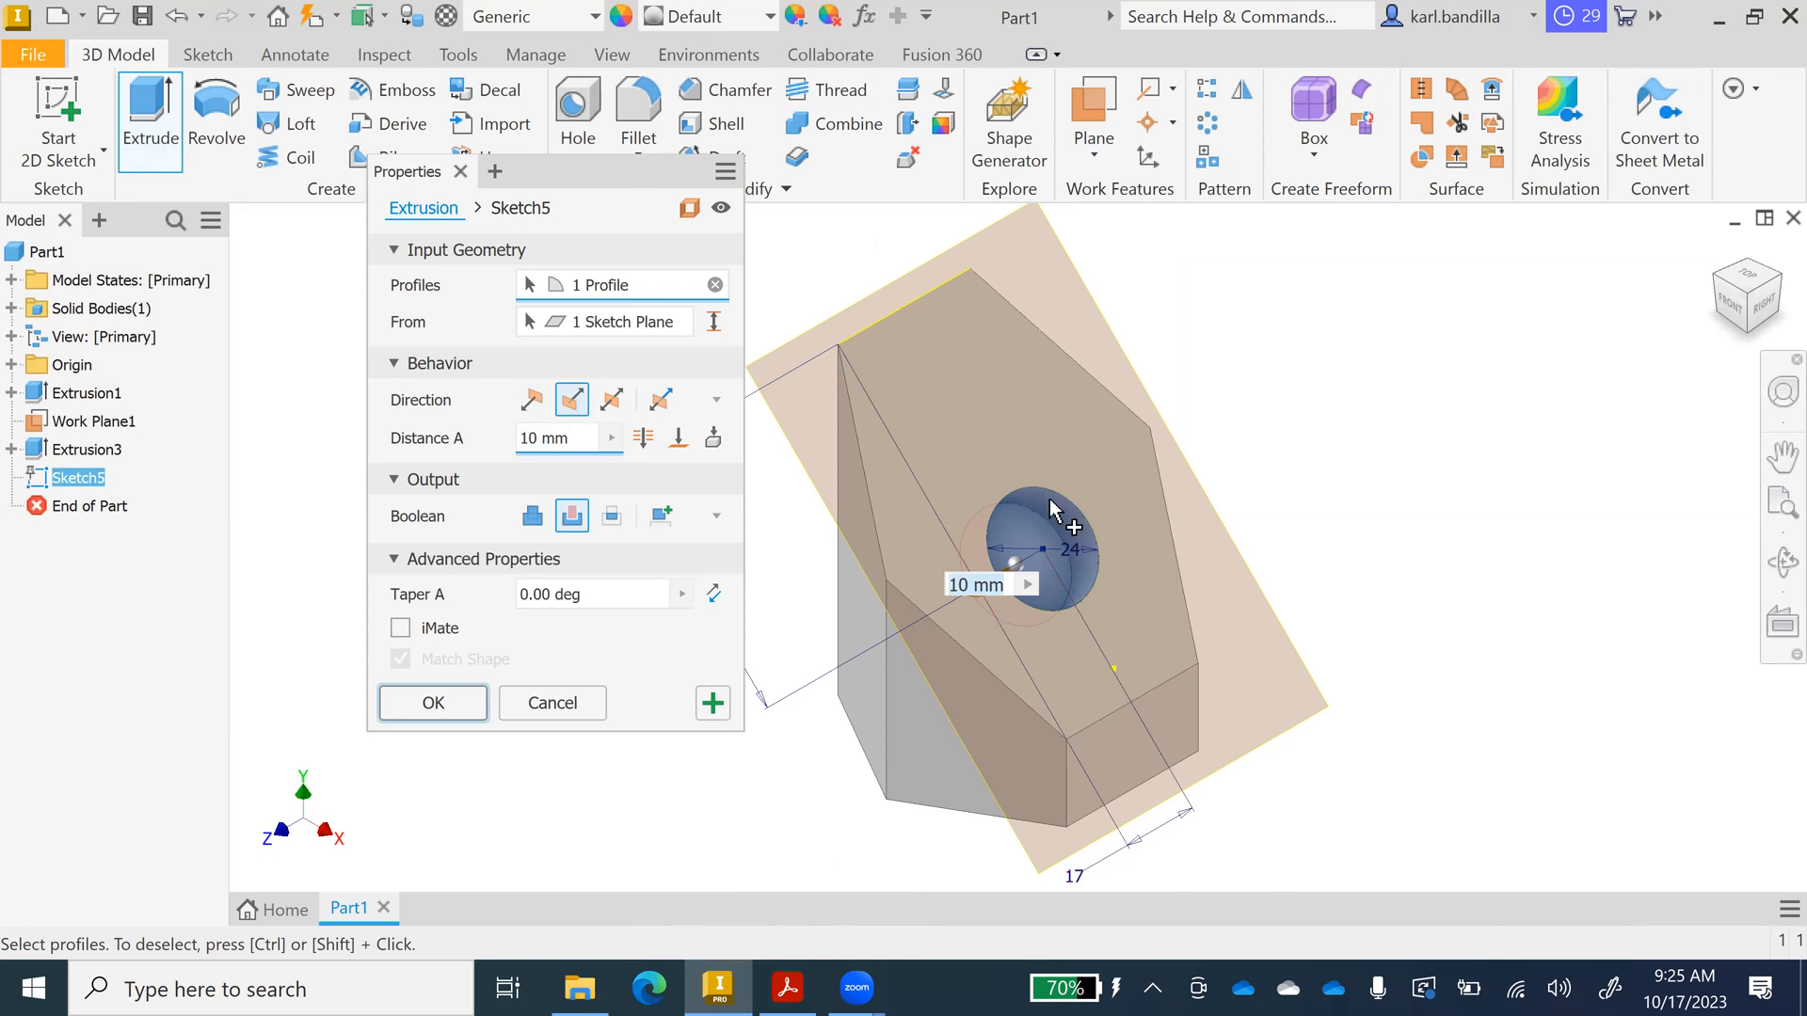
left_click(555, 713)
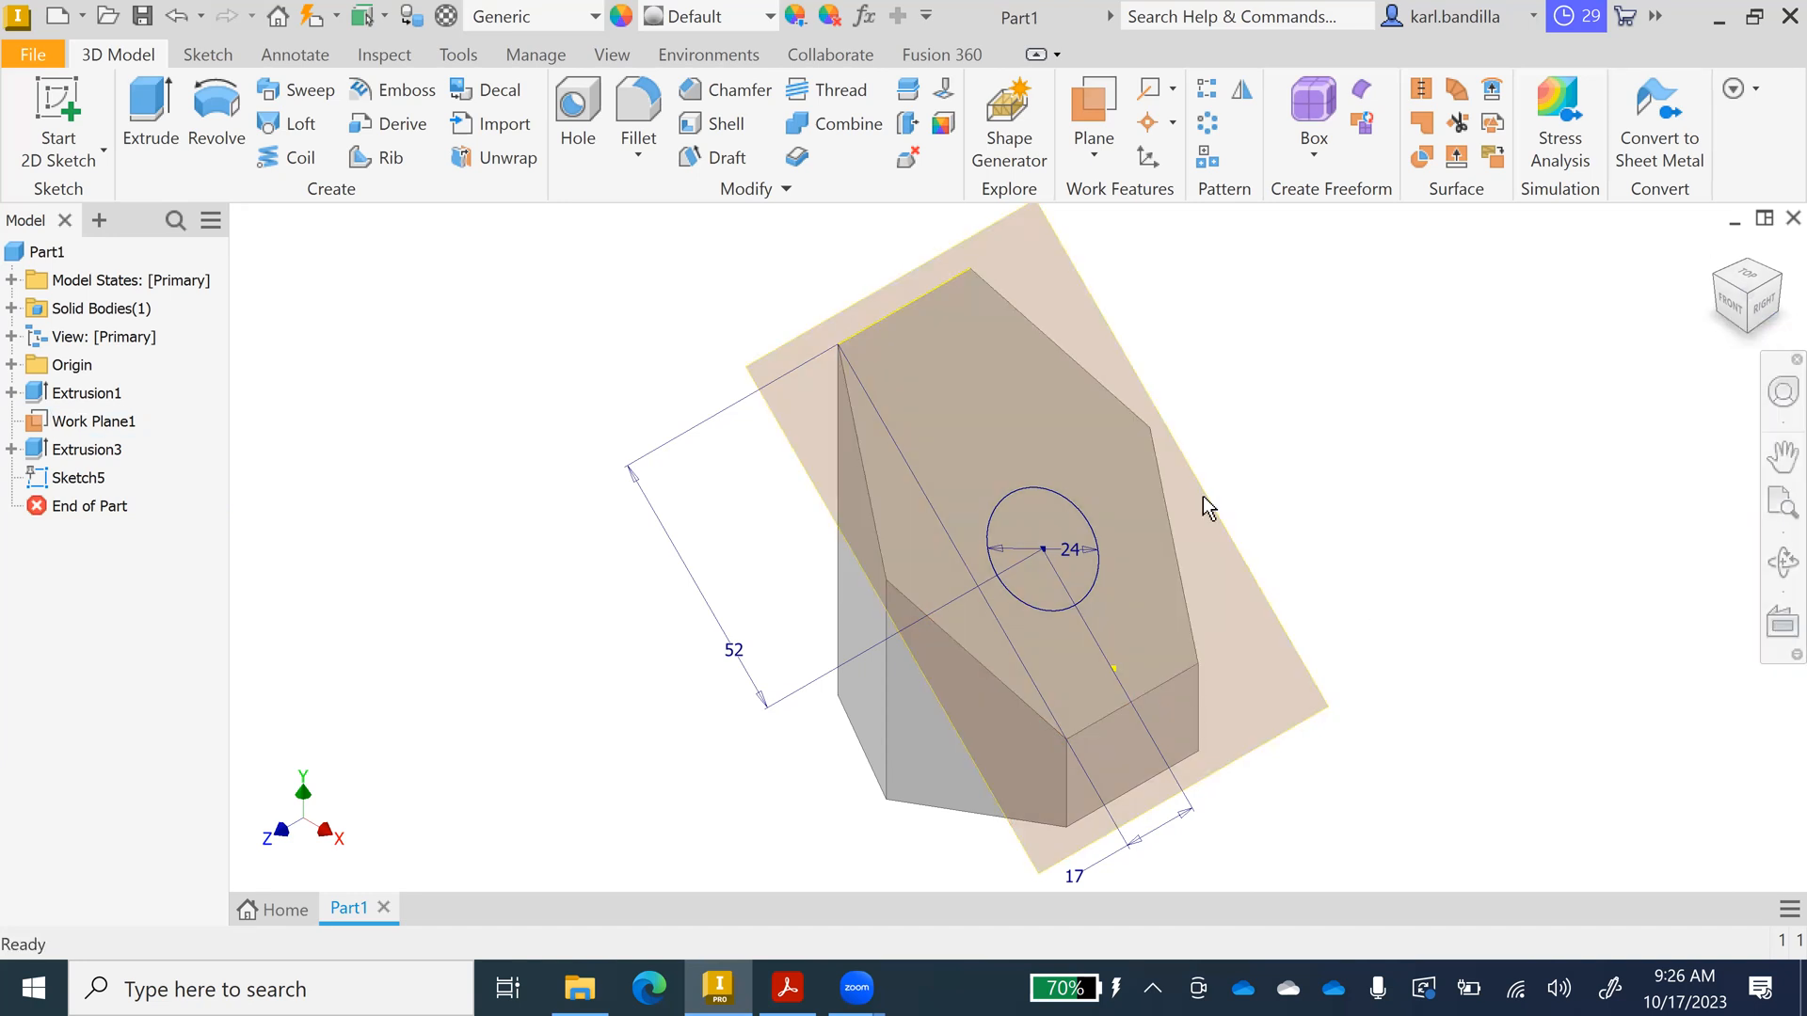
Turn the view to look from below and start a new sketch on the hexagonal bottom face.
left_click(1747, 331)
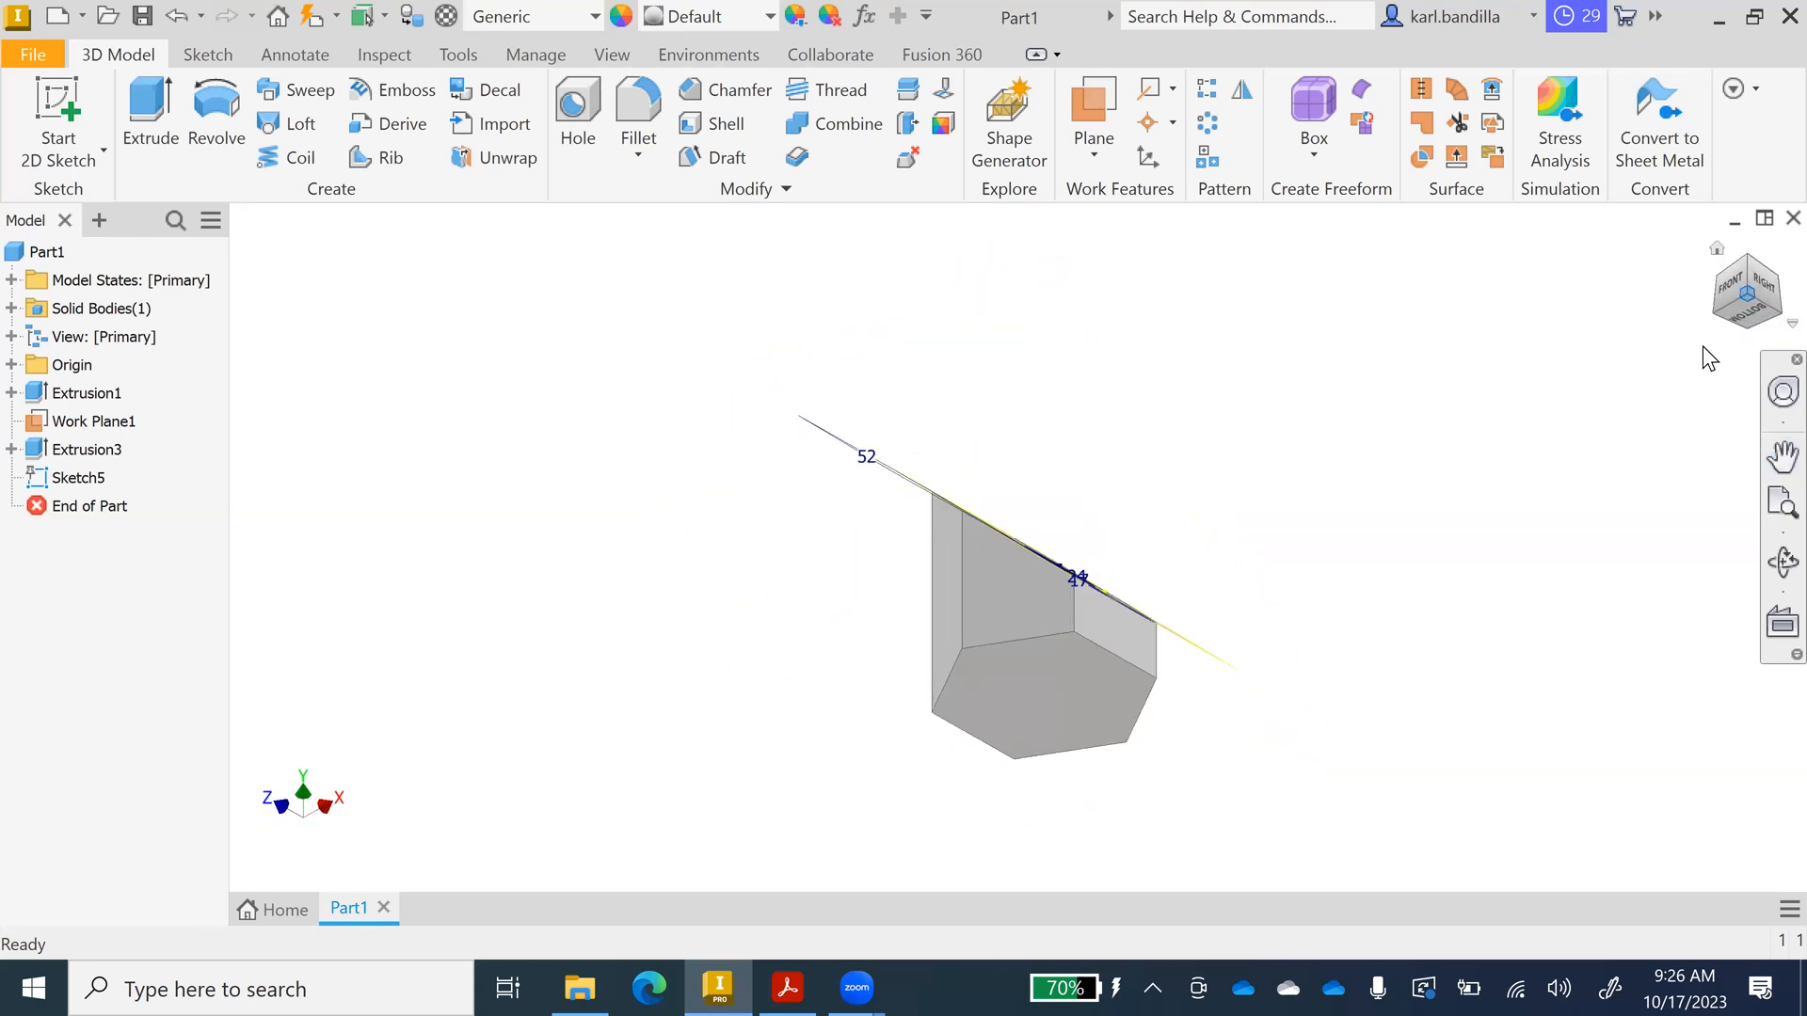
right_click(1059, 679)
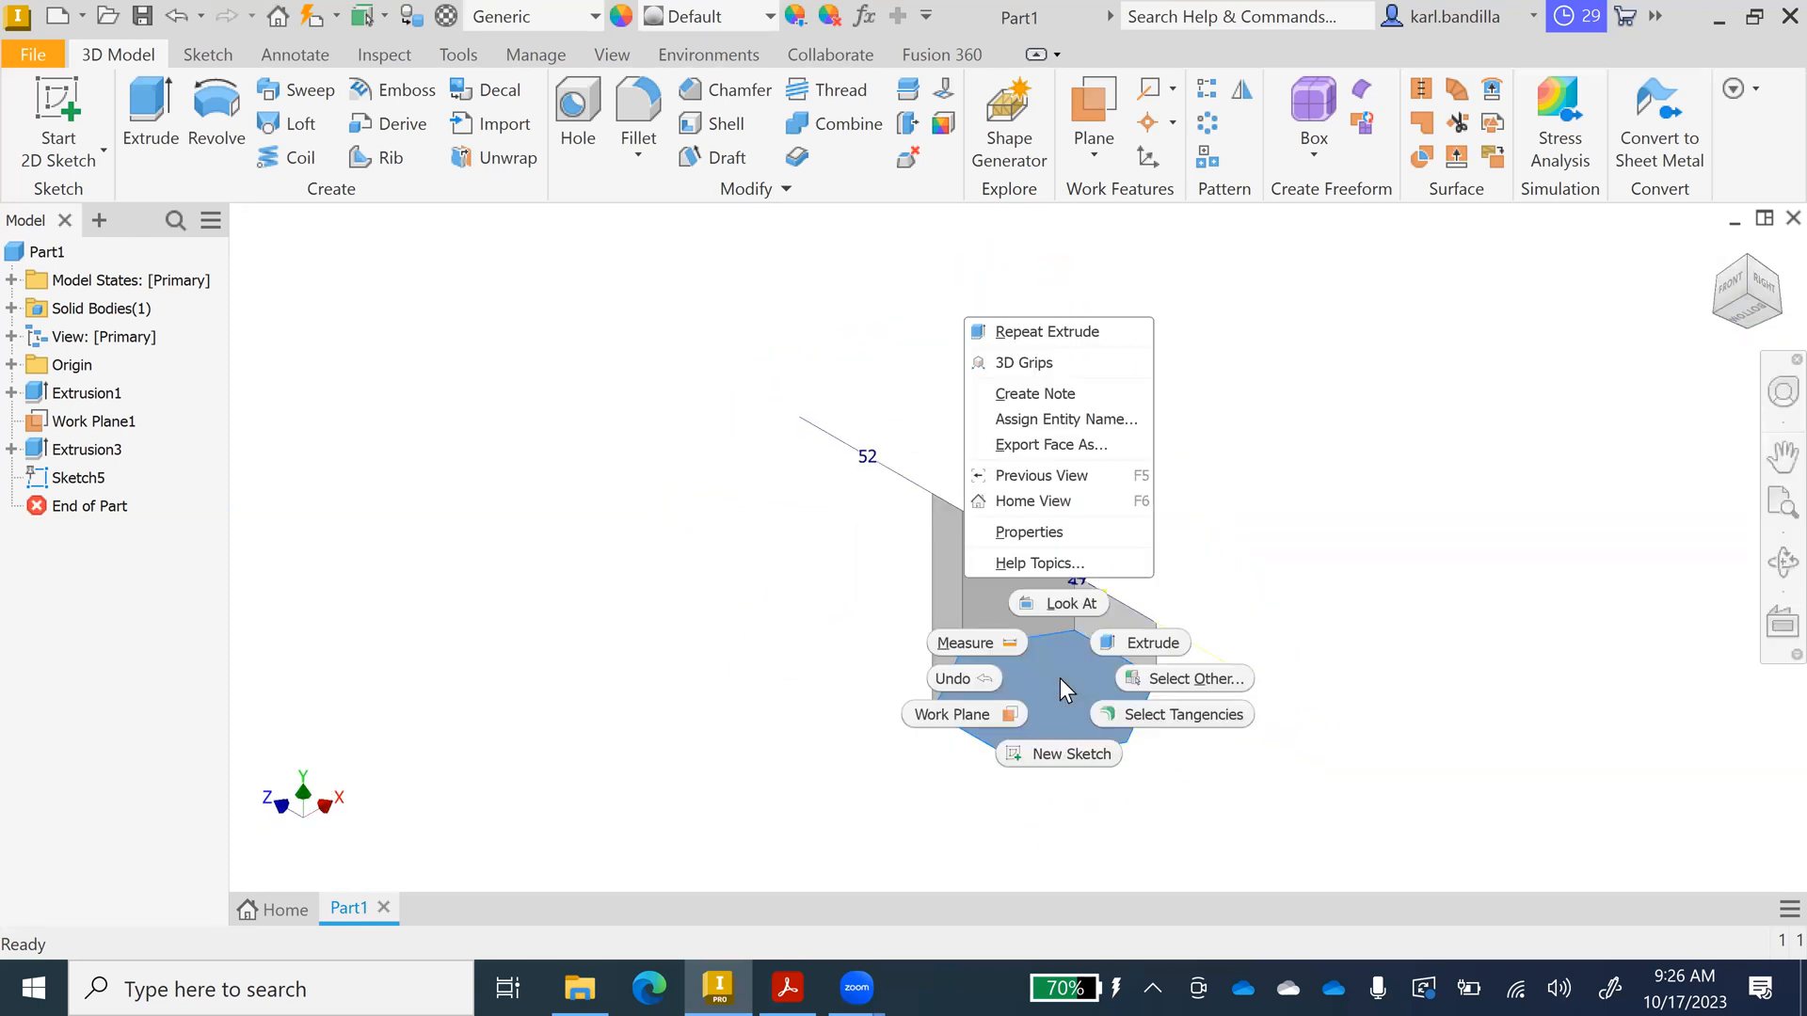
left_click(1082, 754)
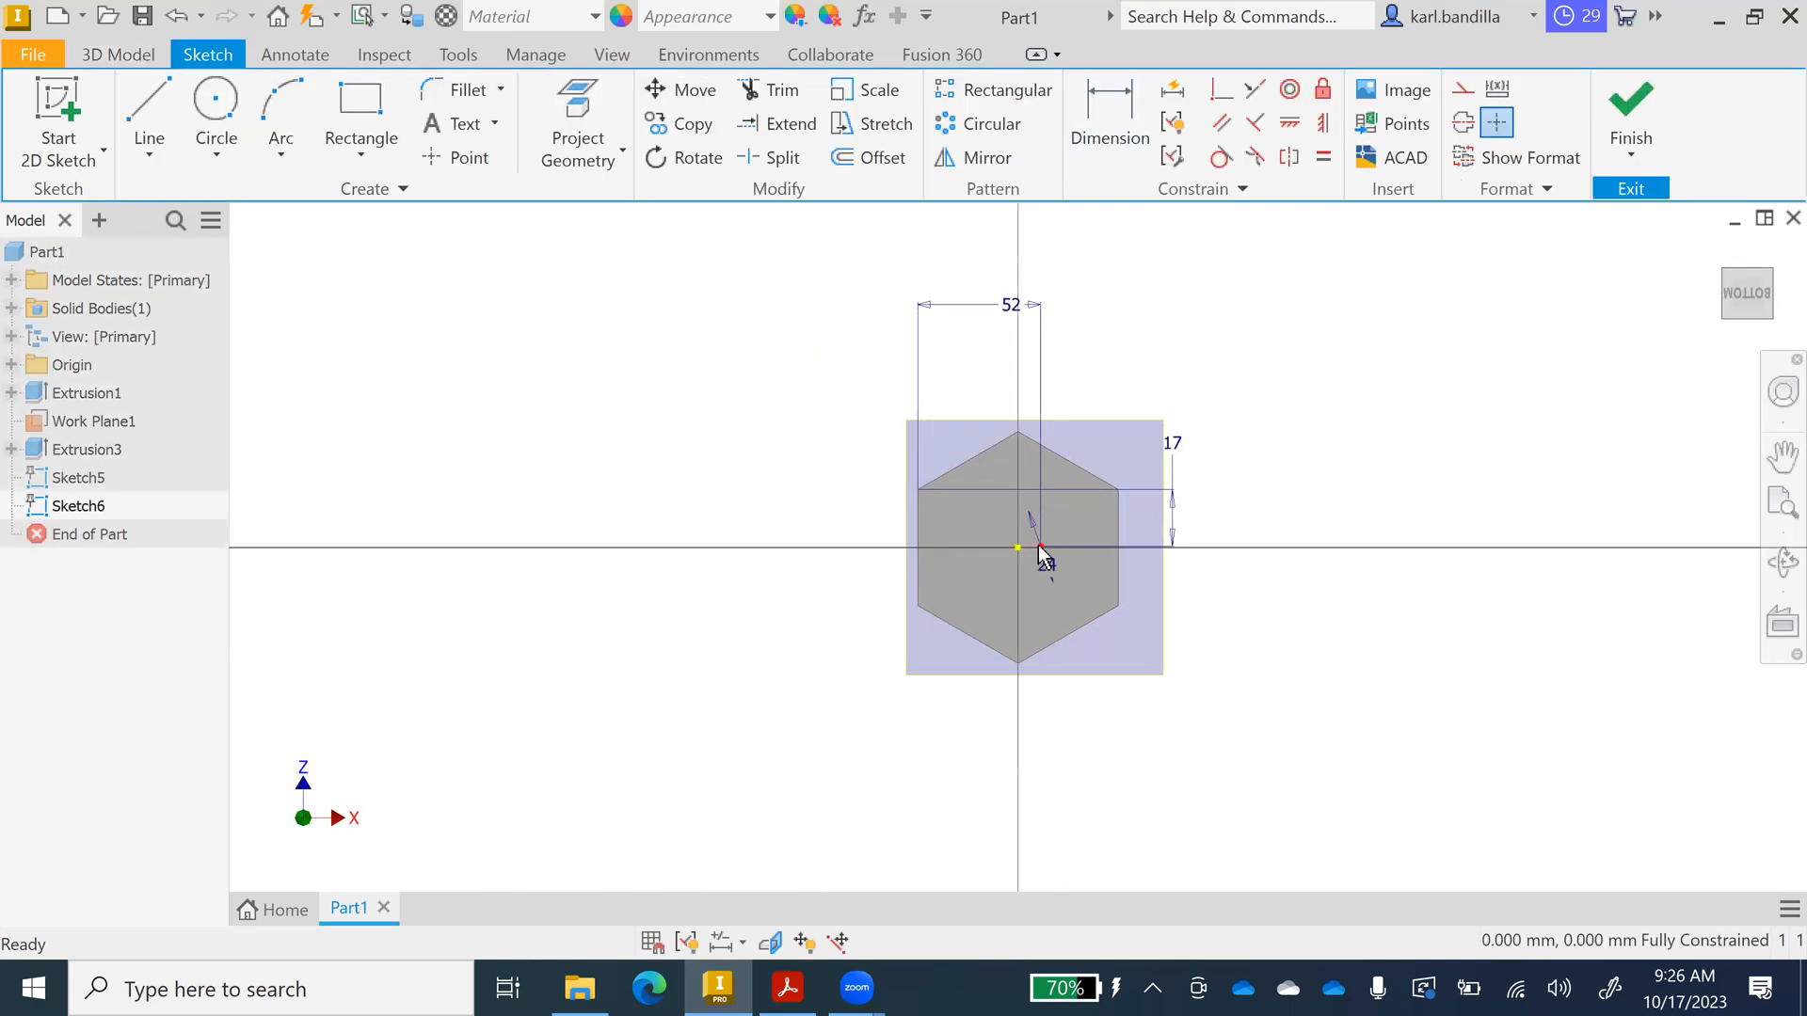
mouse_move(1084, 593)
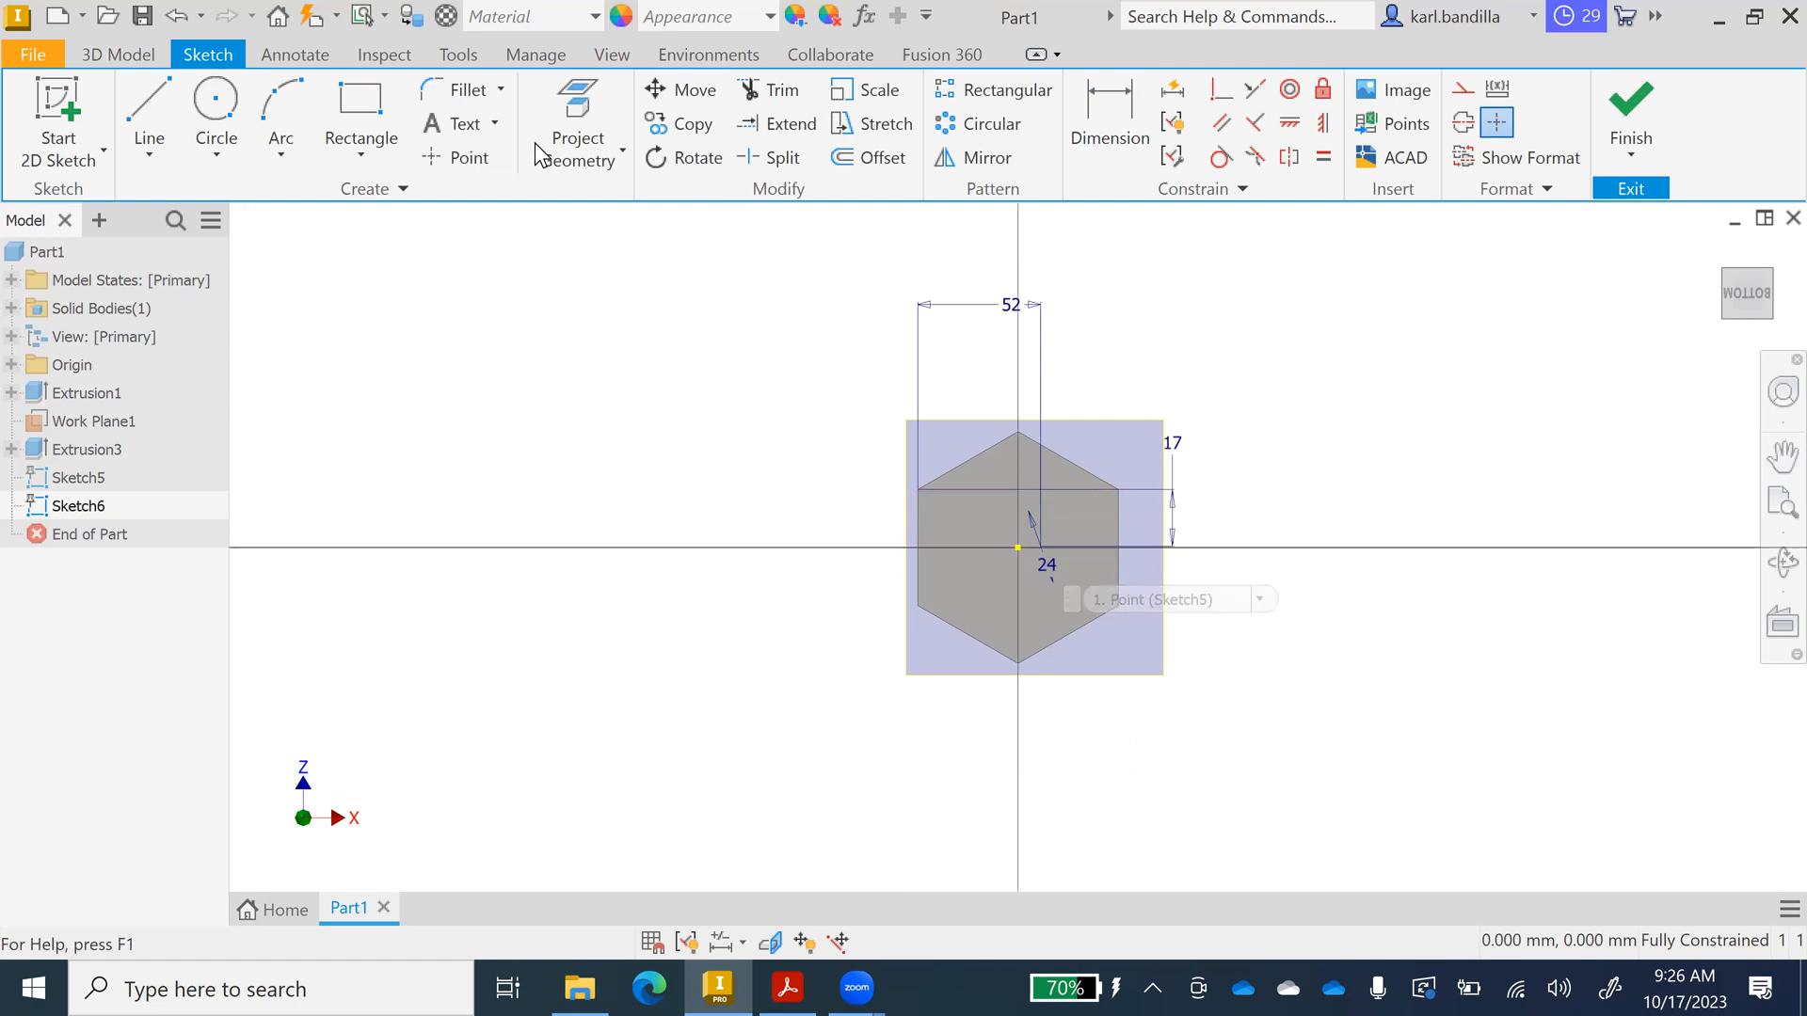
Try Project Geometry while switching between home and bottom views, then cancel it.
left_click(577, 127)
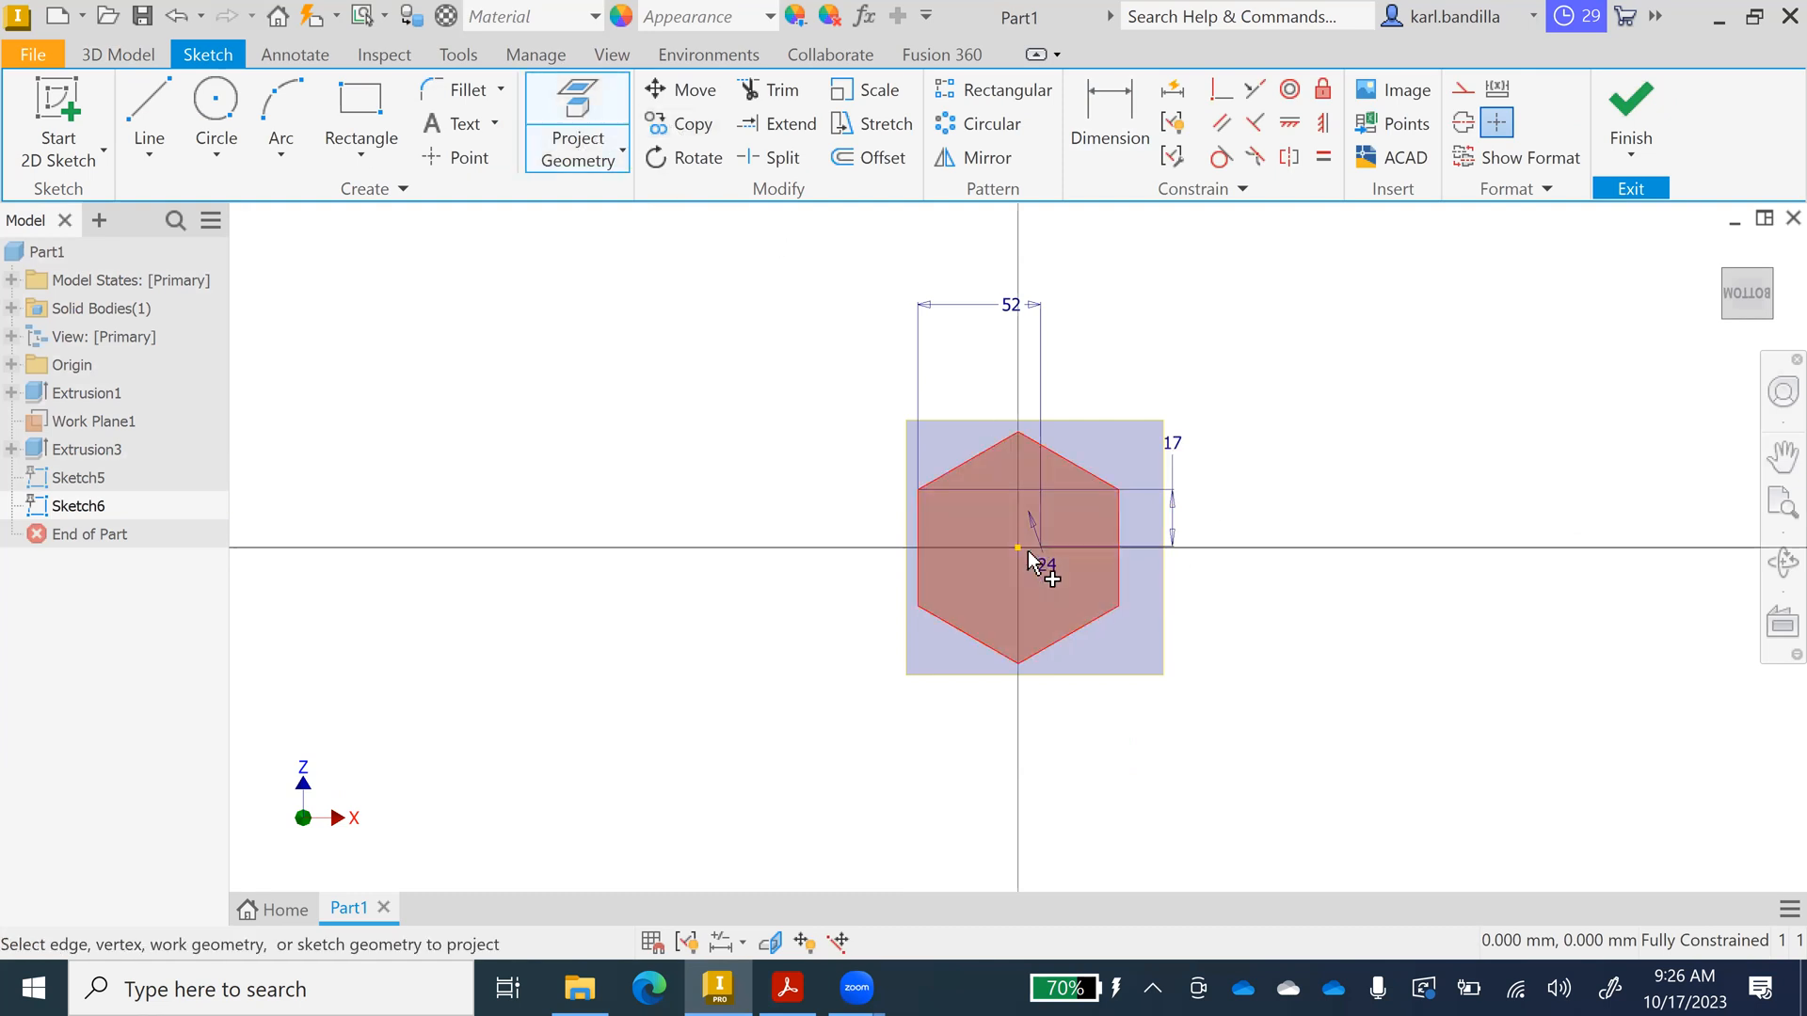
scroll(1035, 543, "up", 10)
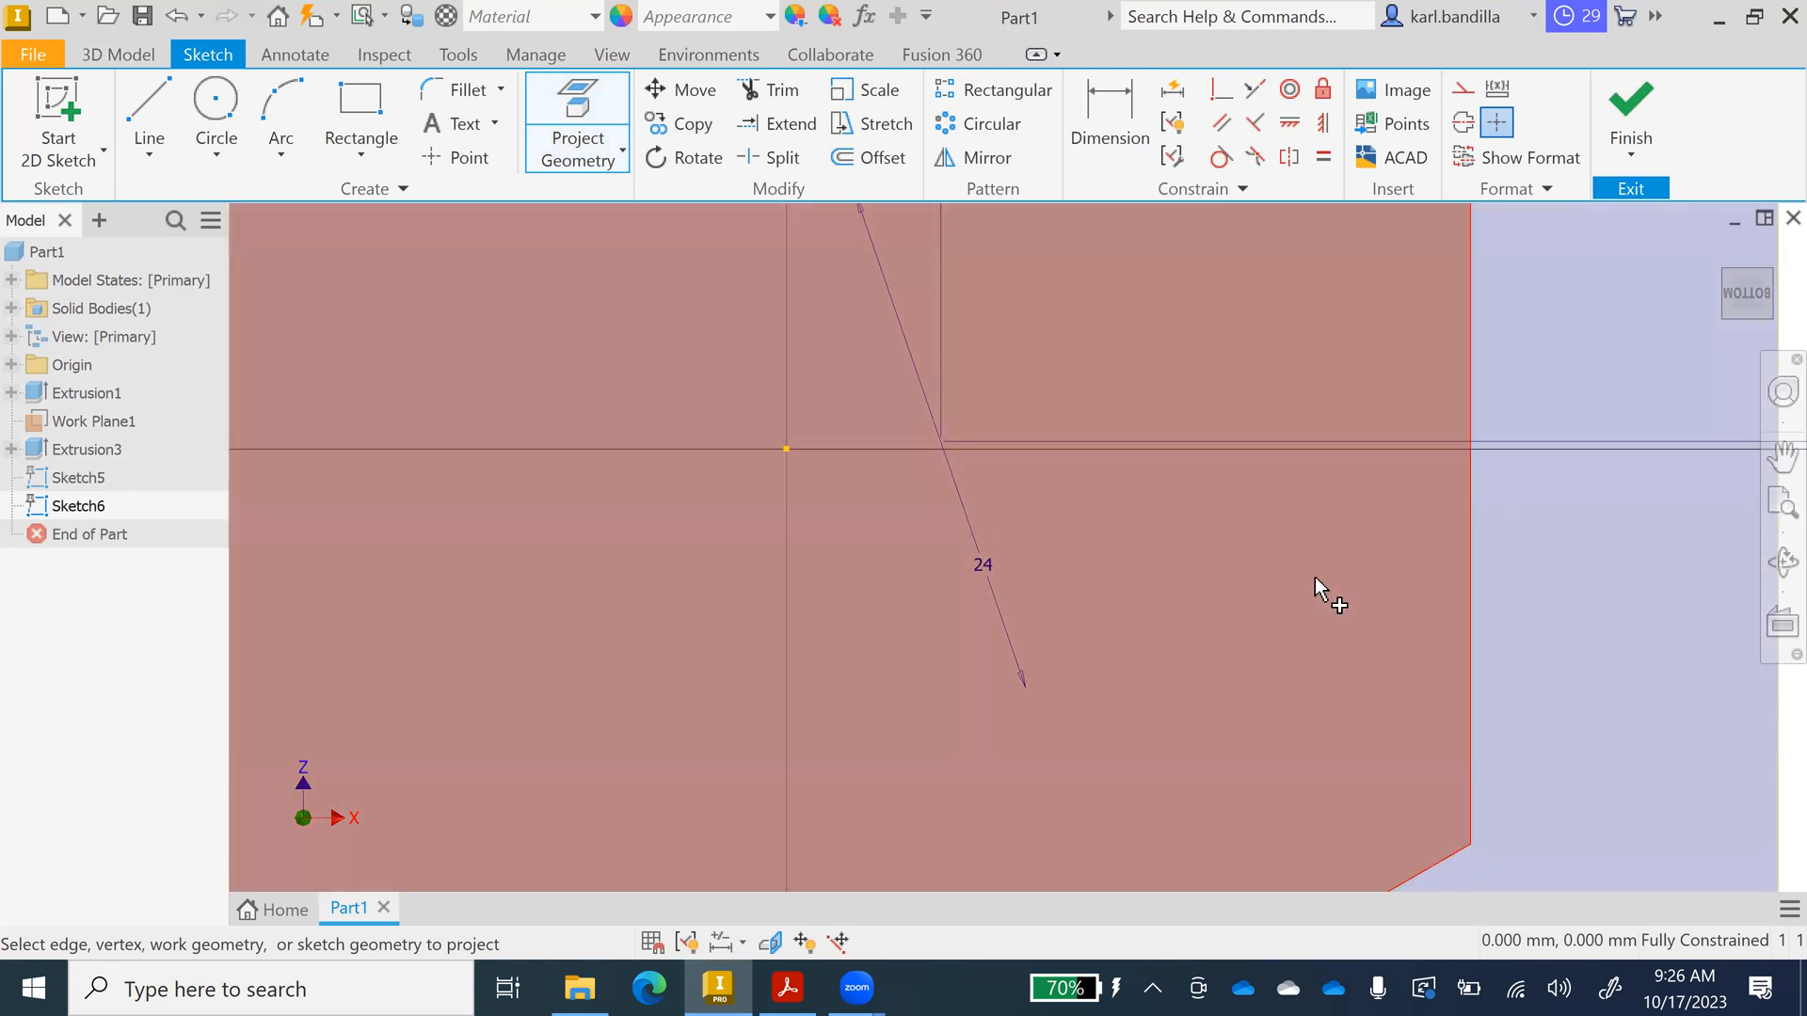
scroll(1317, 595, "down", 8)
left_click(1718, 247)
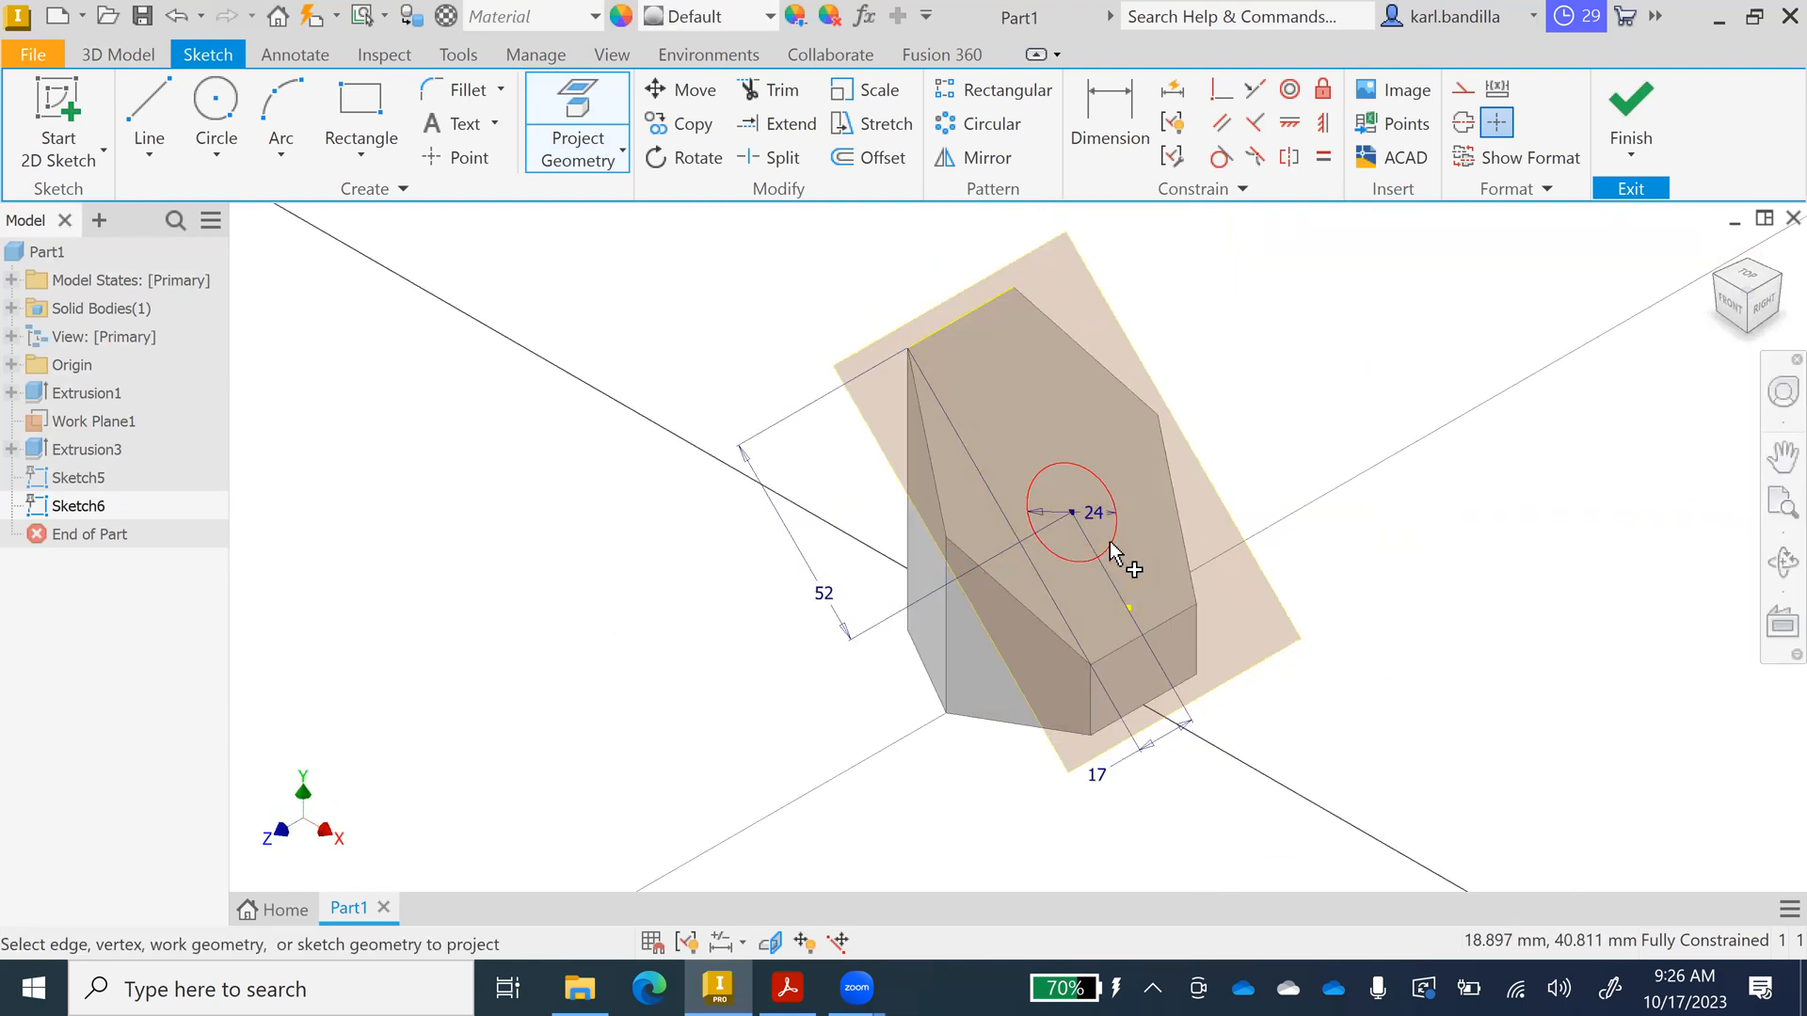
left_click(1747, 329)
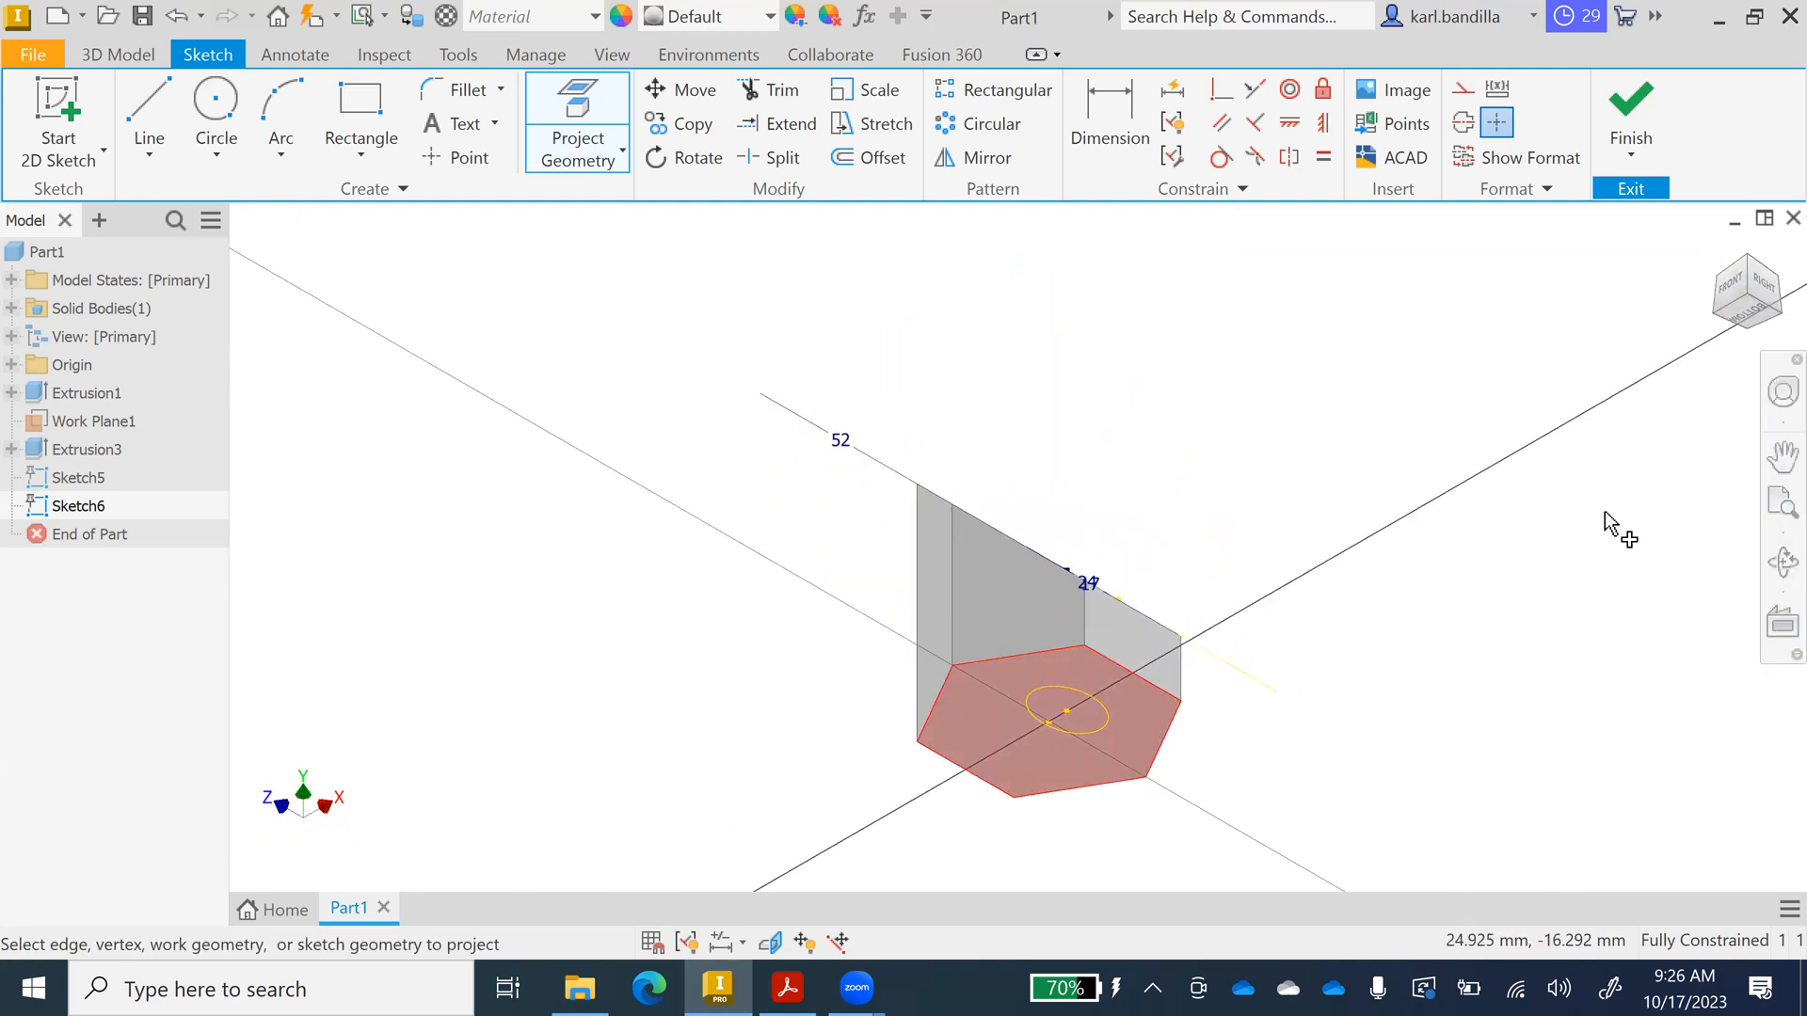
left_click(1748, 316)
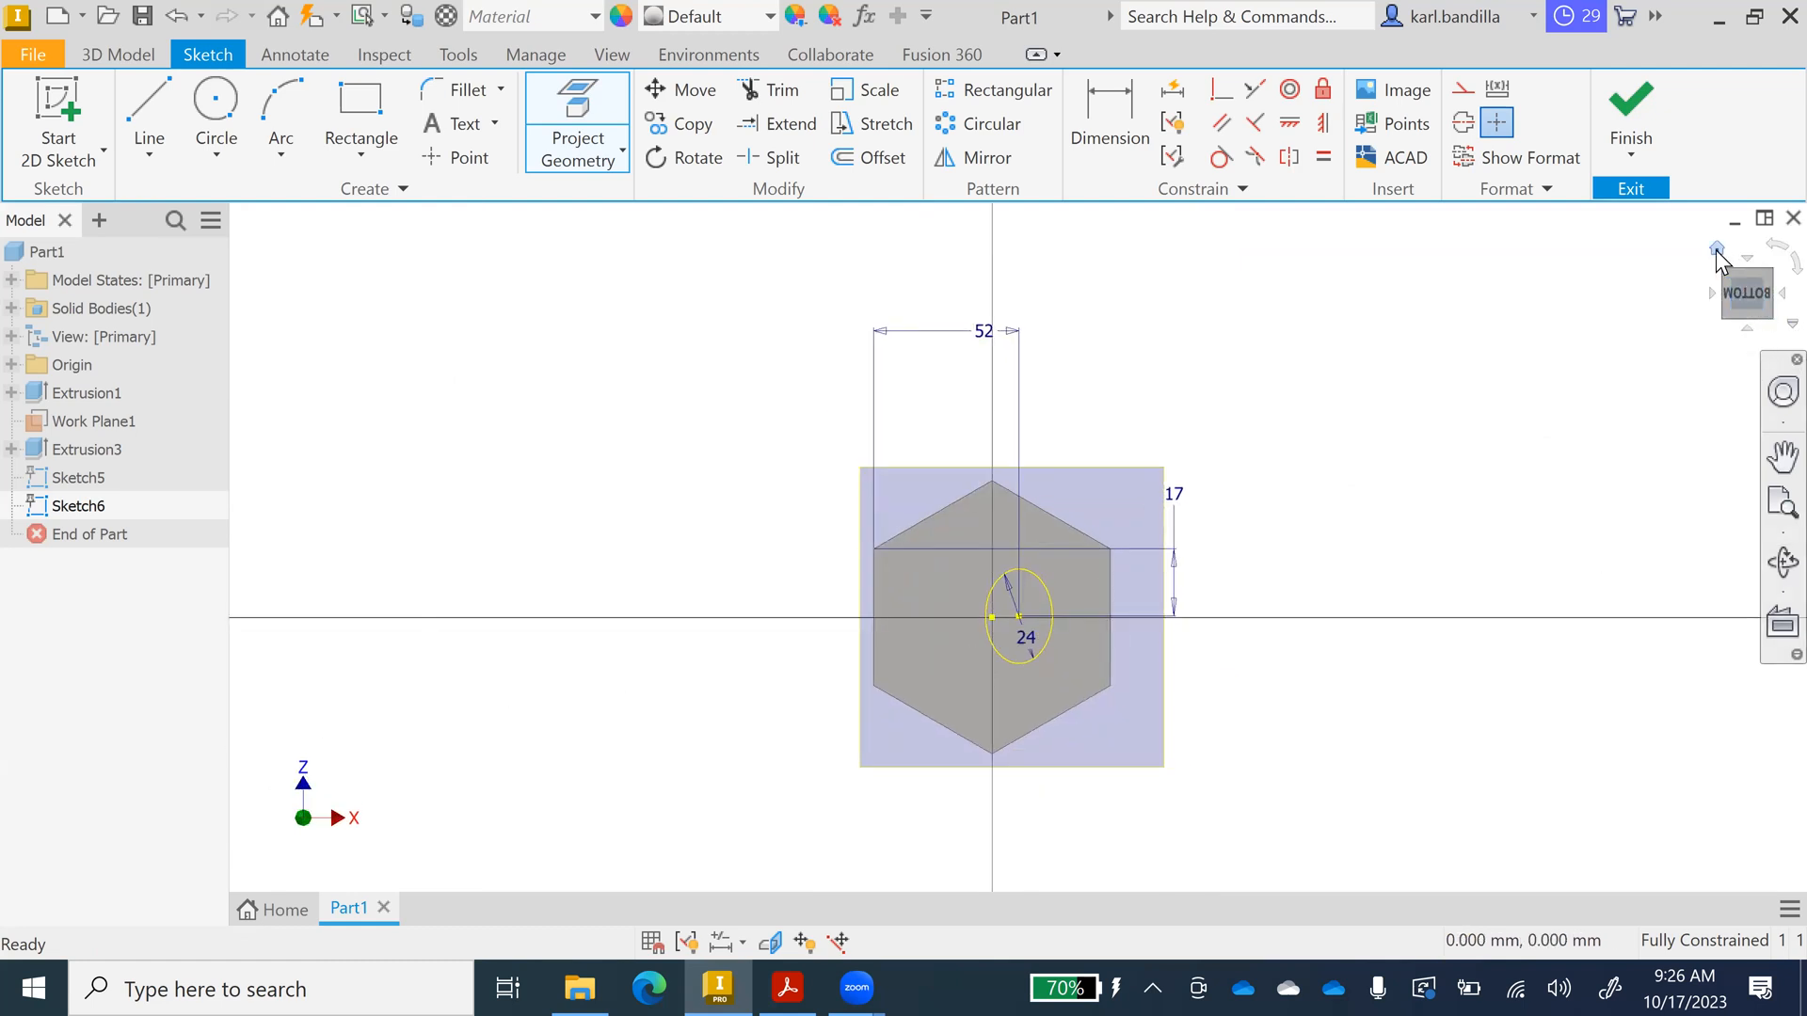
key("Escape")
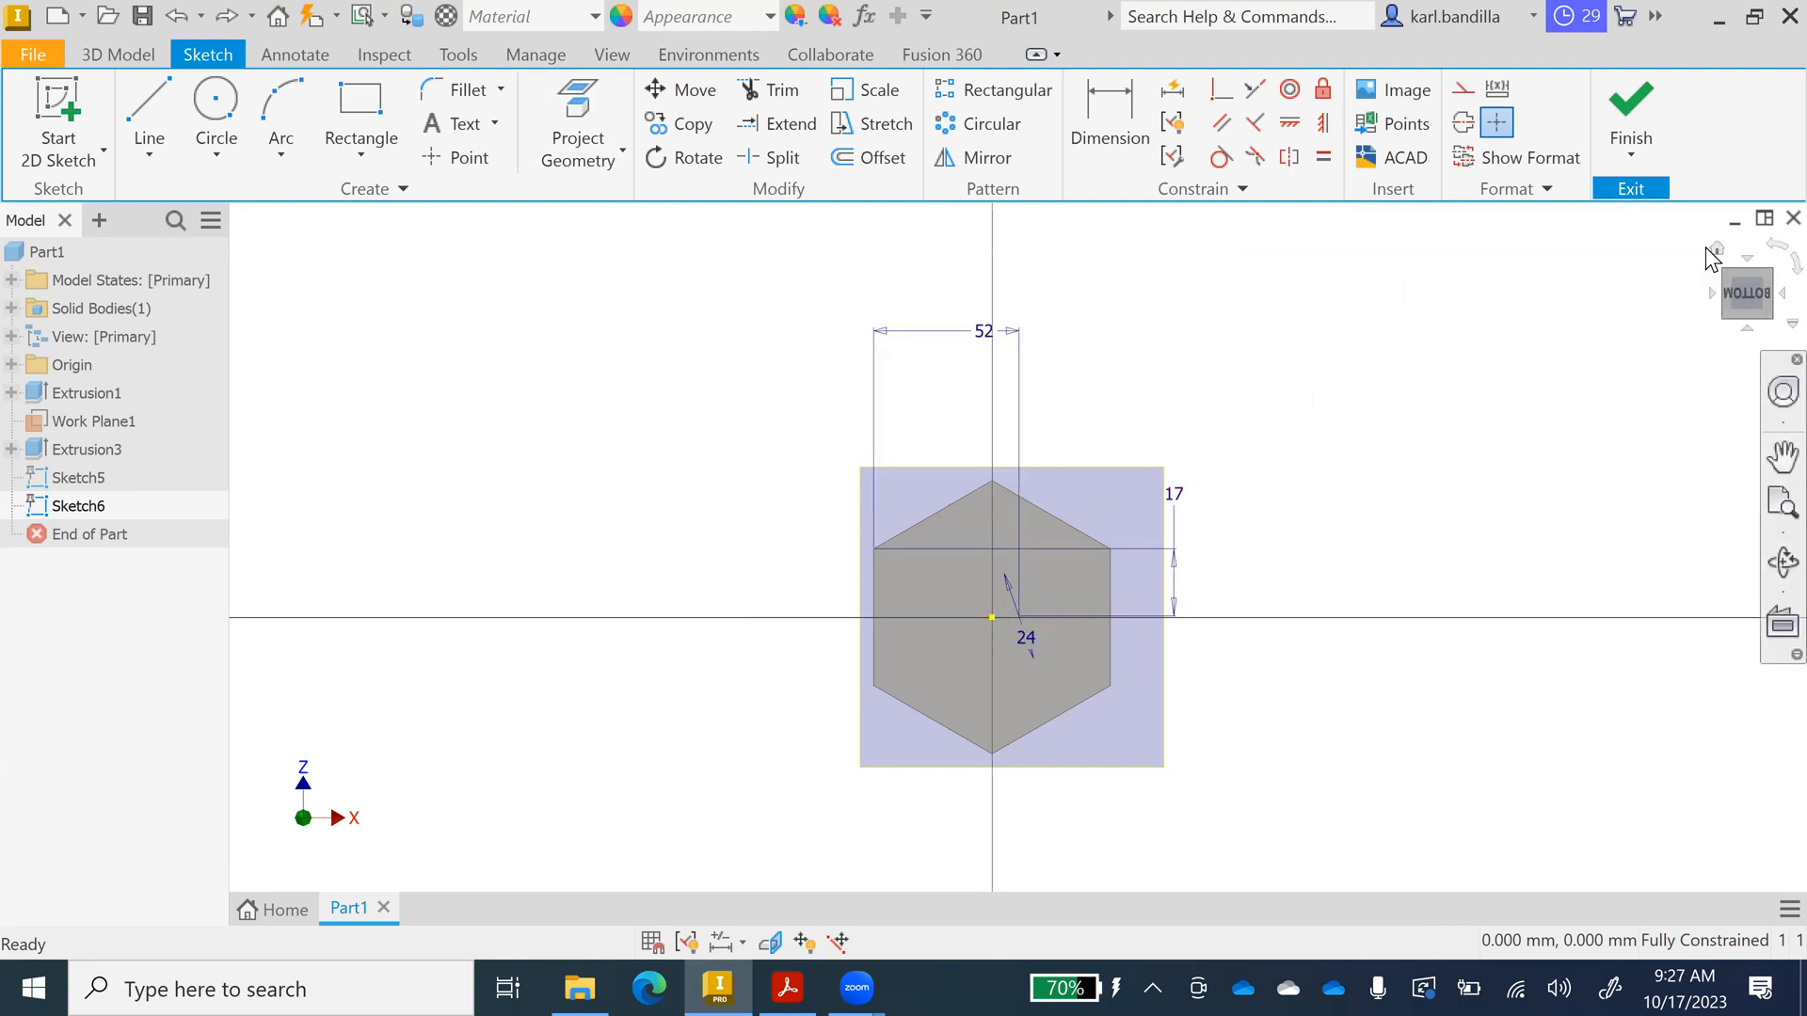
From the home view, project the 24 mm circle into the bottom sketch, then view the bottom face.
left_click(1717, 250)
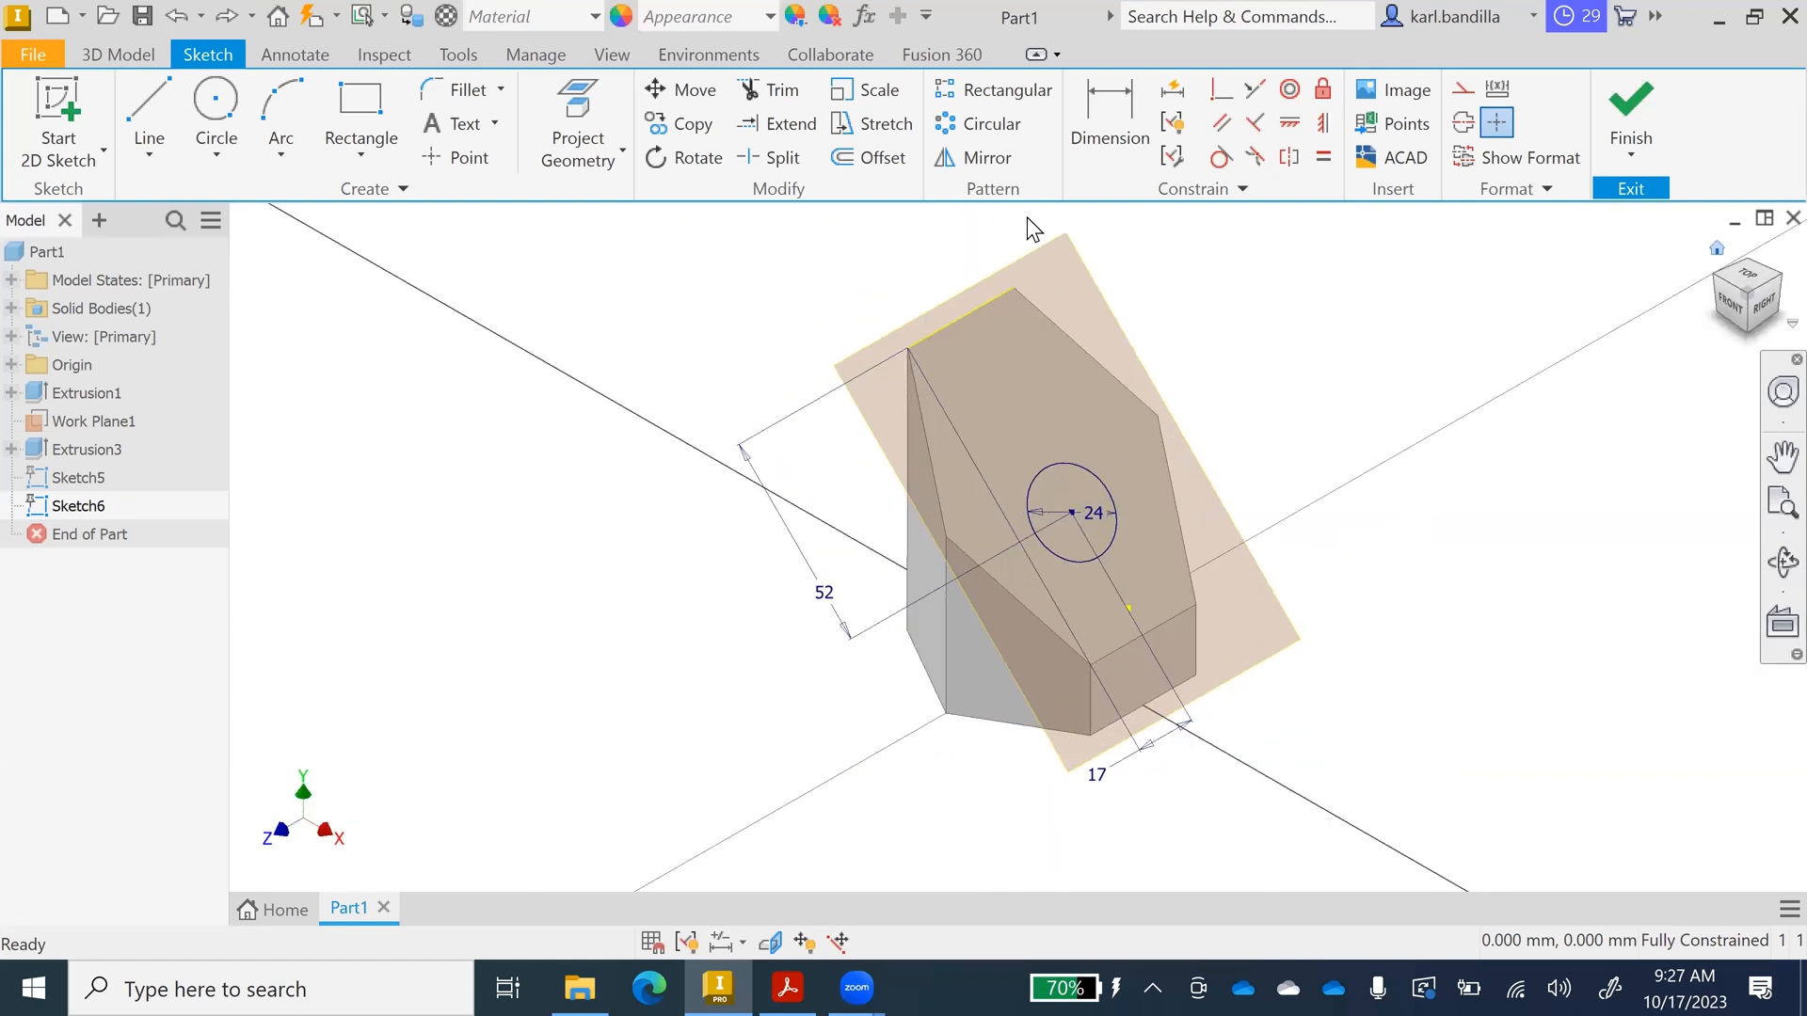
left_click(596, 117)
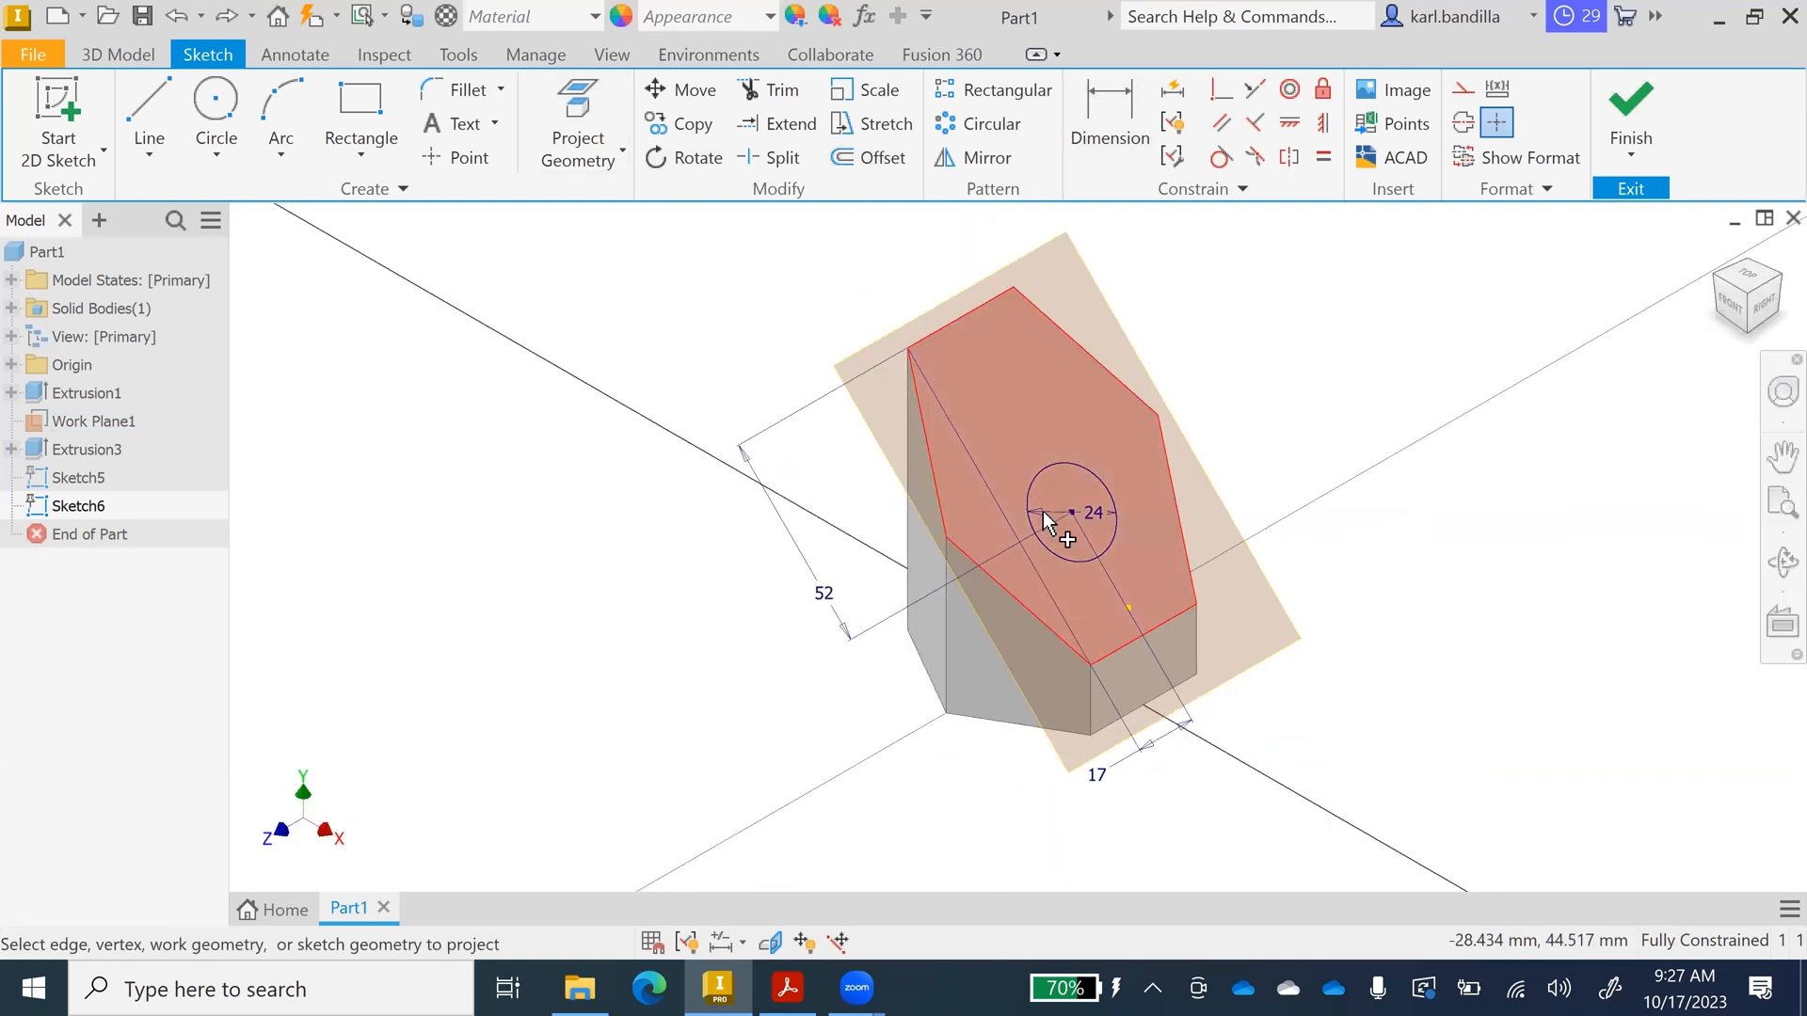
left_click(1069, 554)
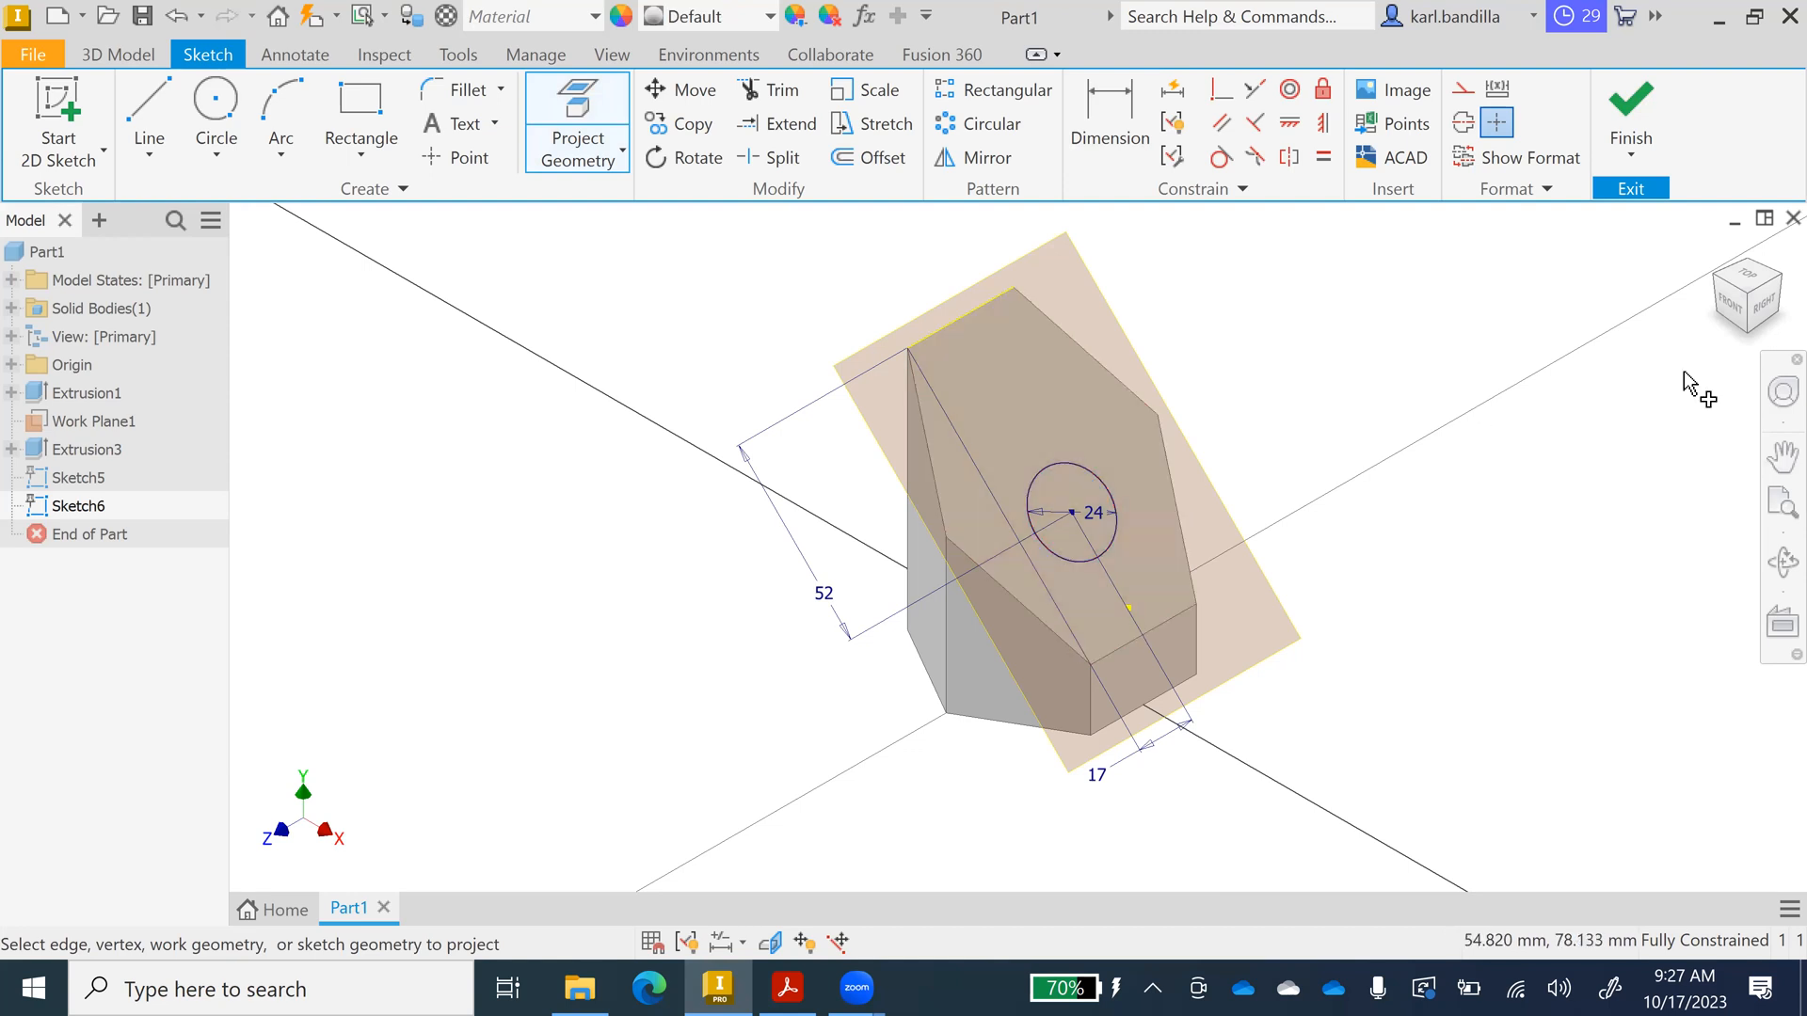
left_click(1750, 335)
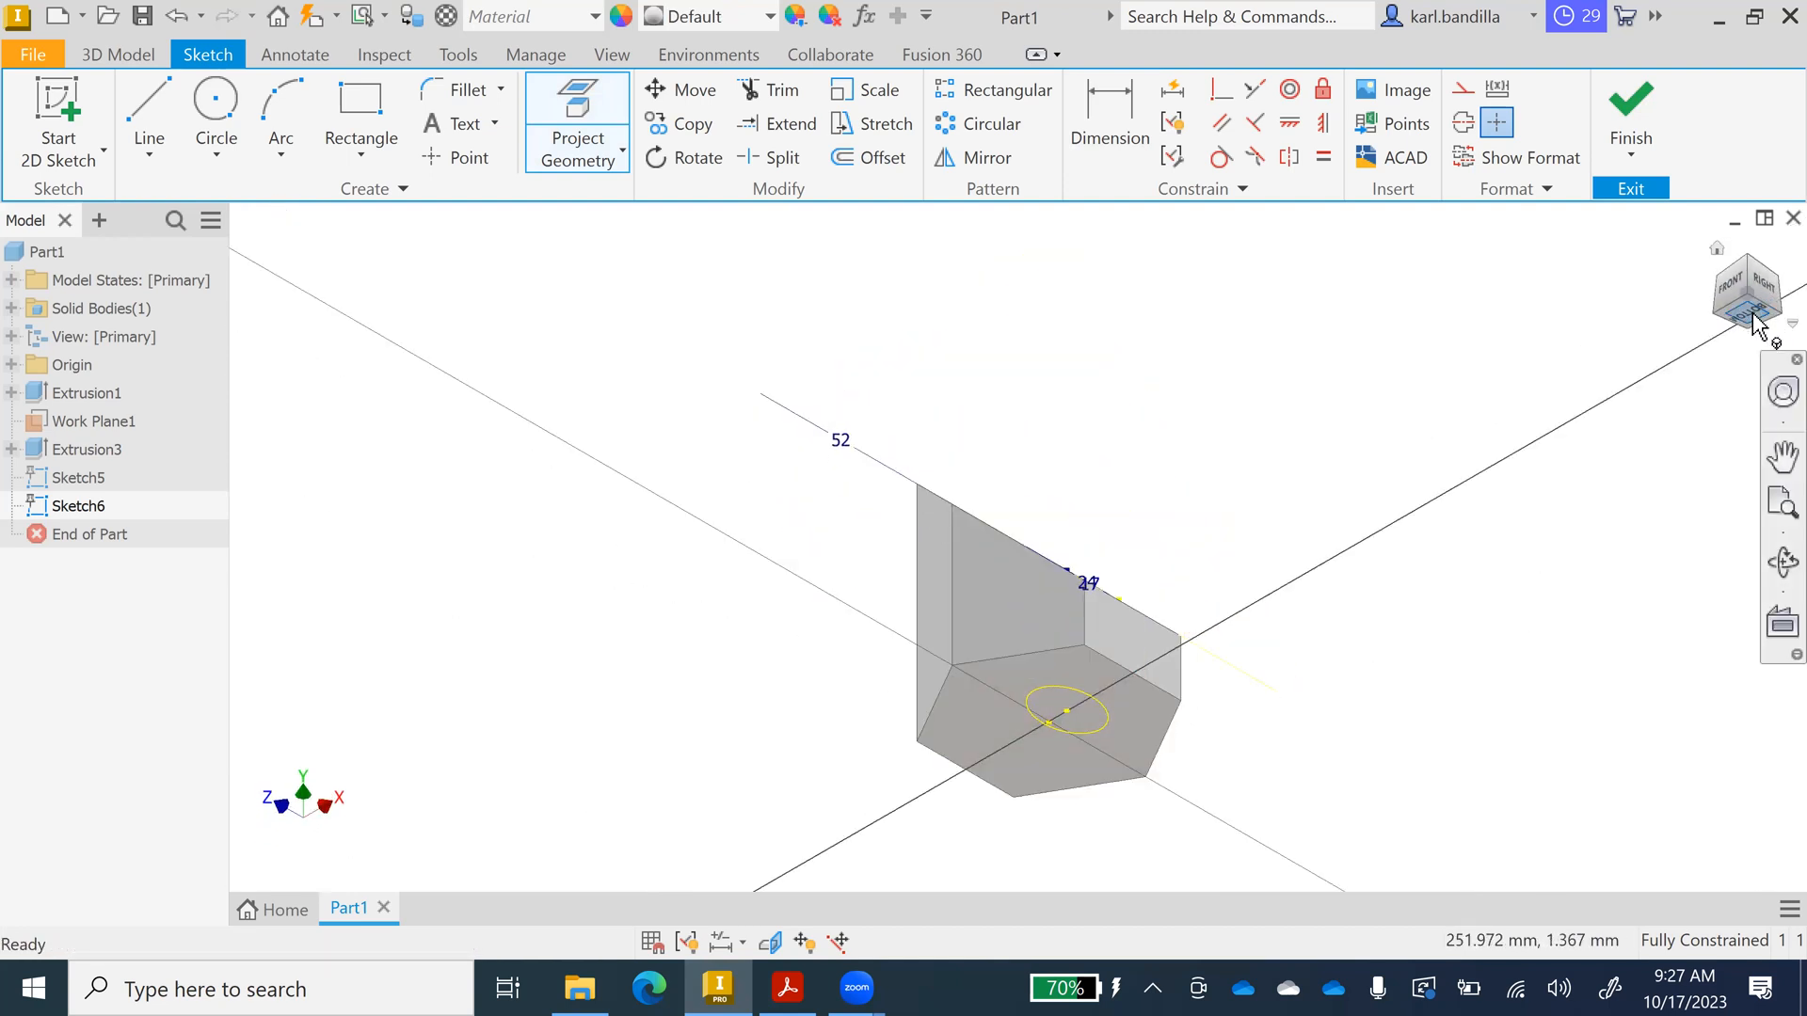
left_click(1753, 317)
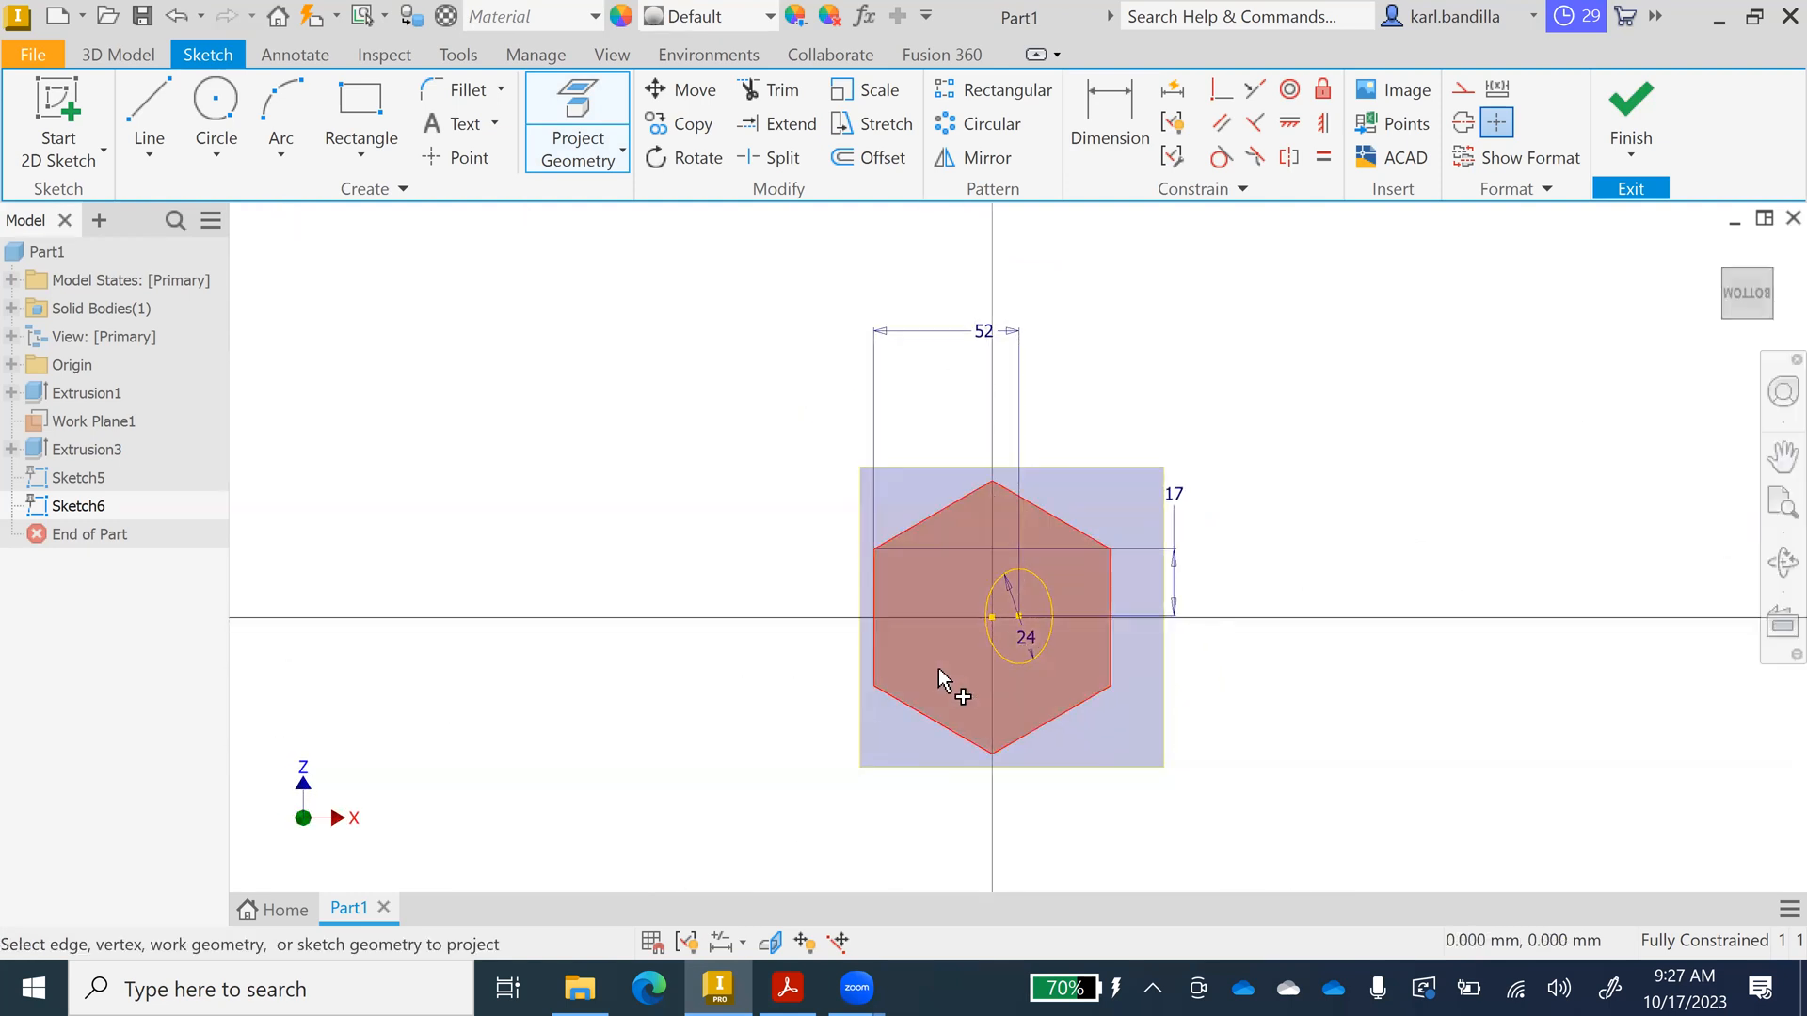
scroll(992, 619, "up", 3)
scroll(994, 606, "down", 4)
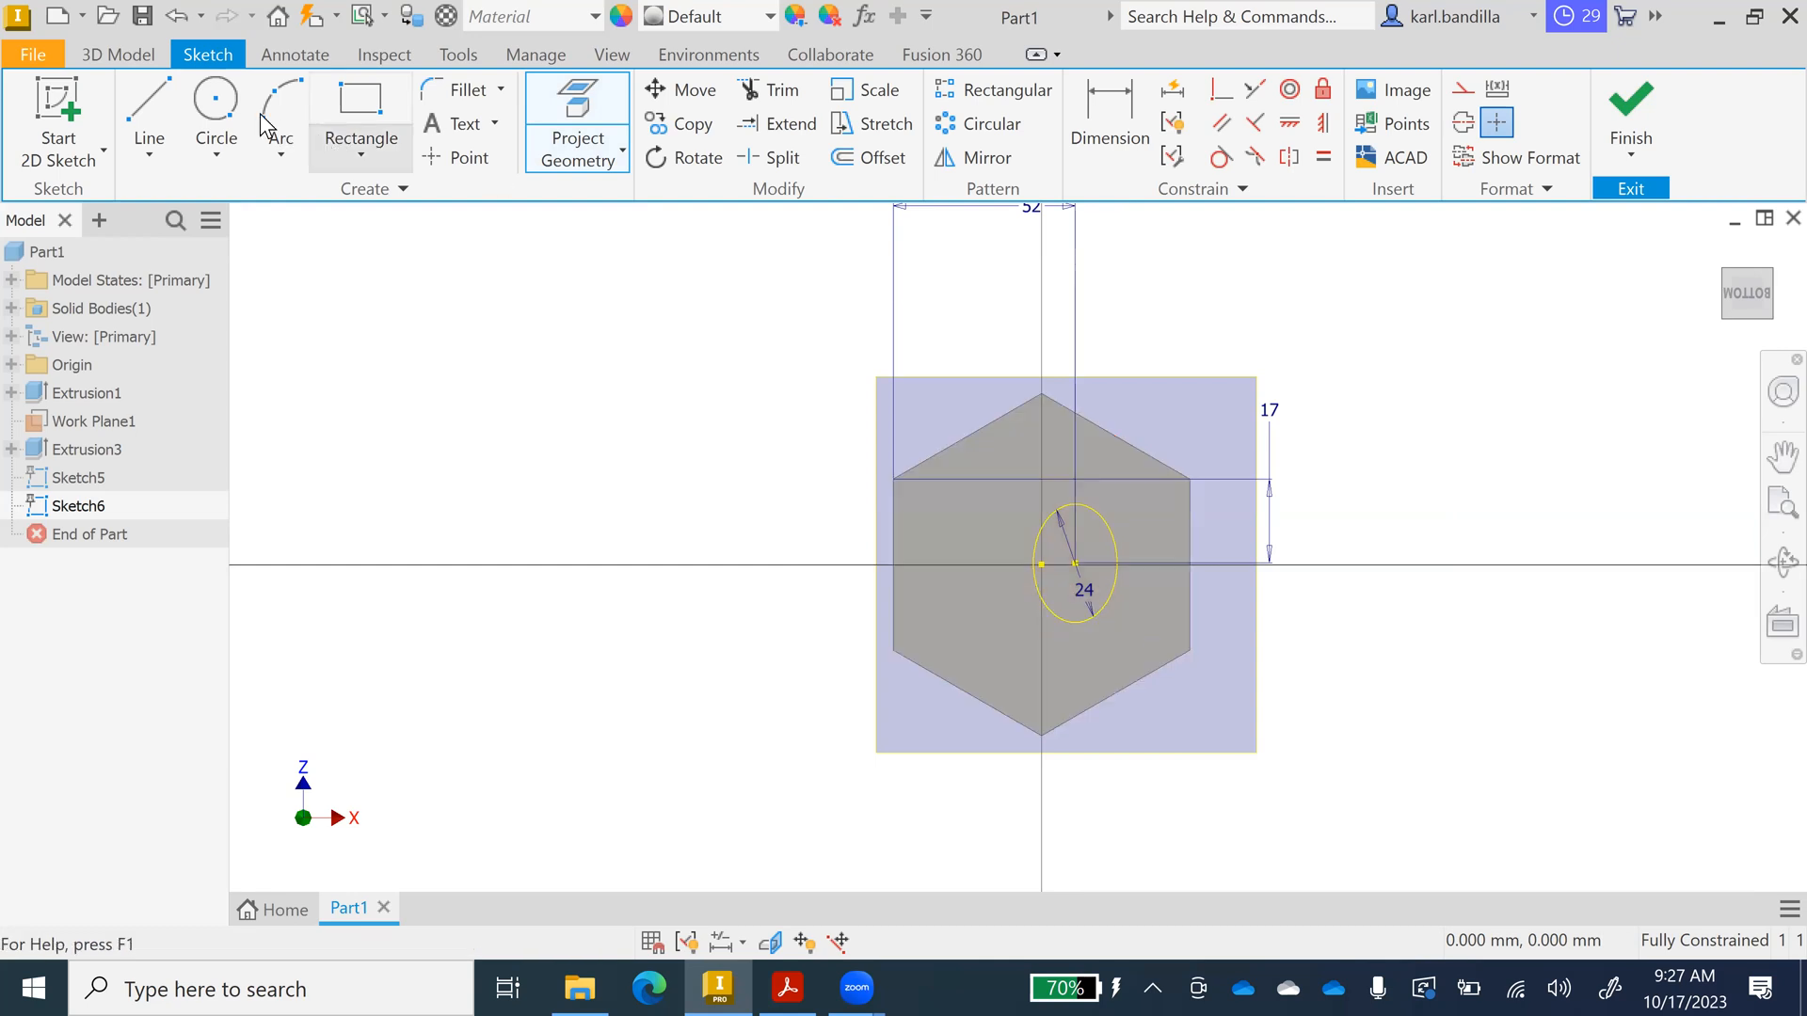
Draw a 24 mm circle centred on the projected point, finish the sketch and return home.
left_click(217, 111)
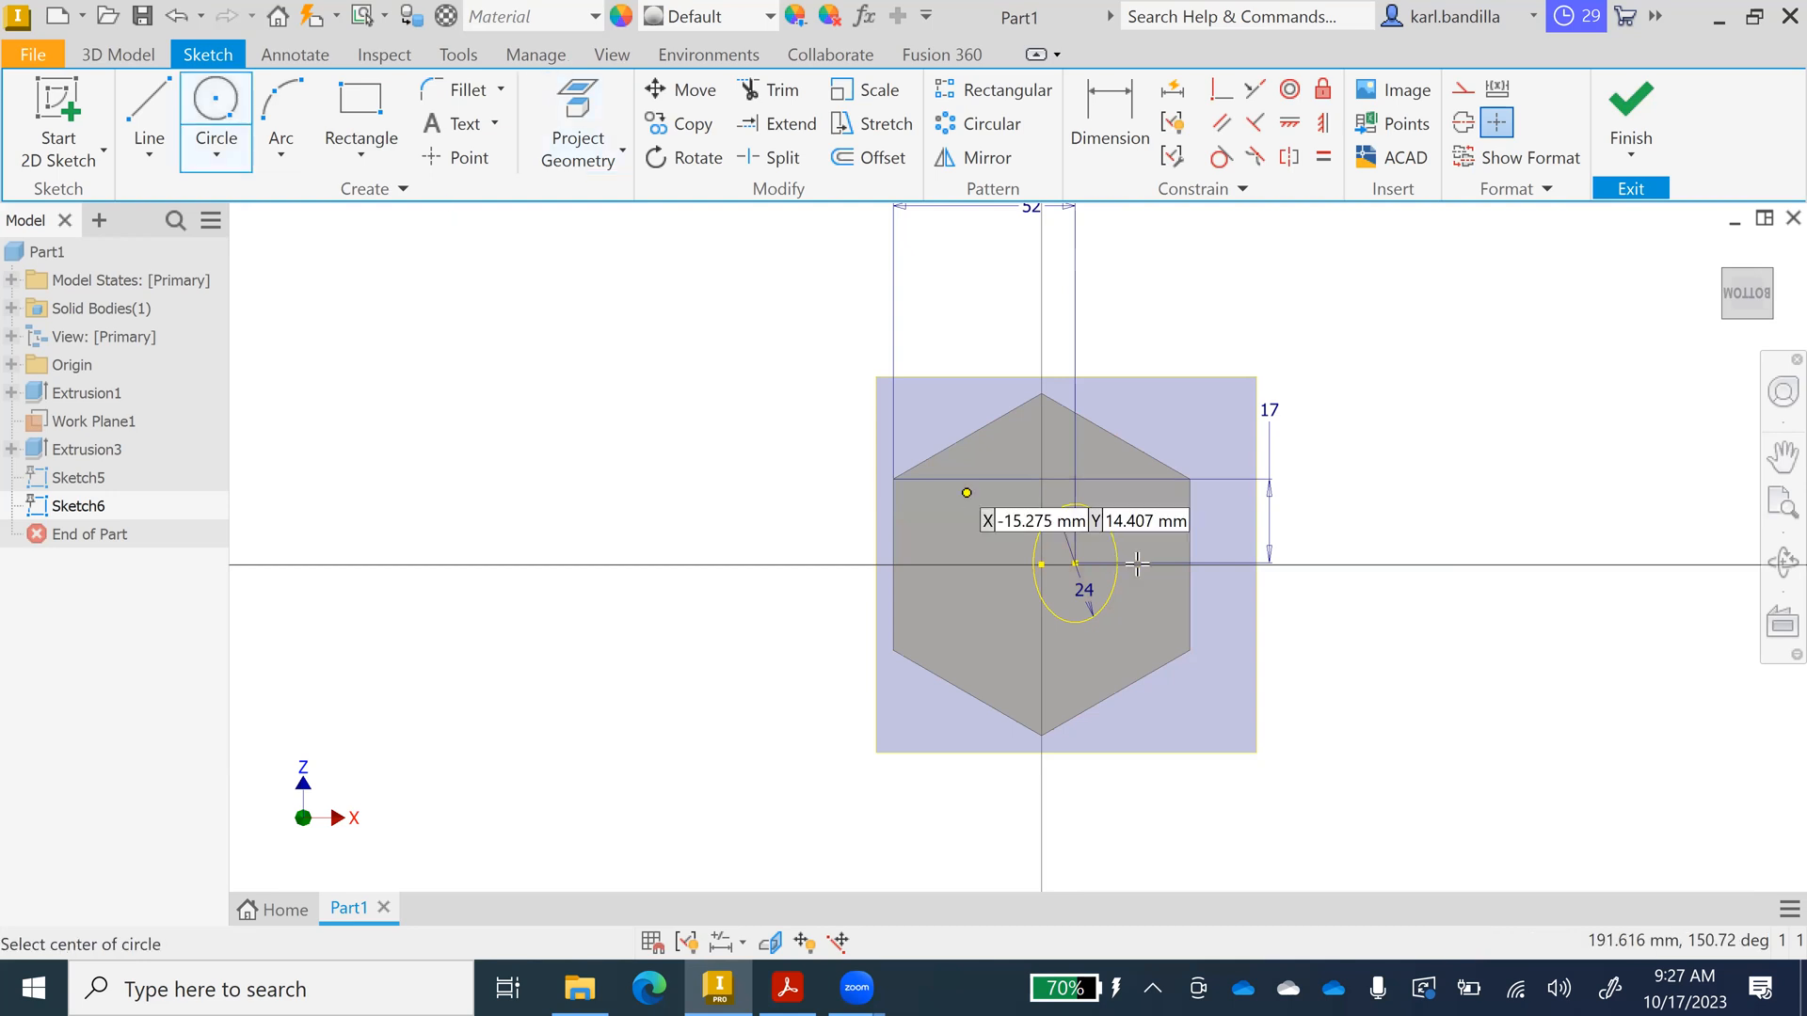
left_click(1075, 564)
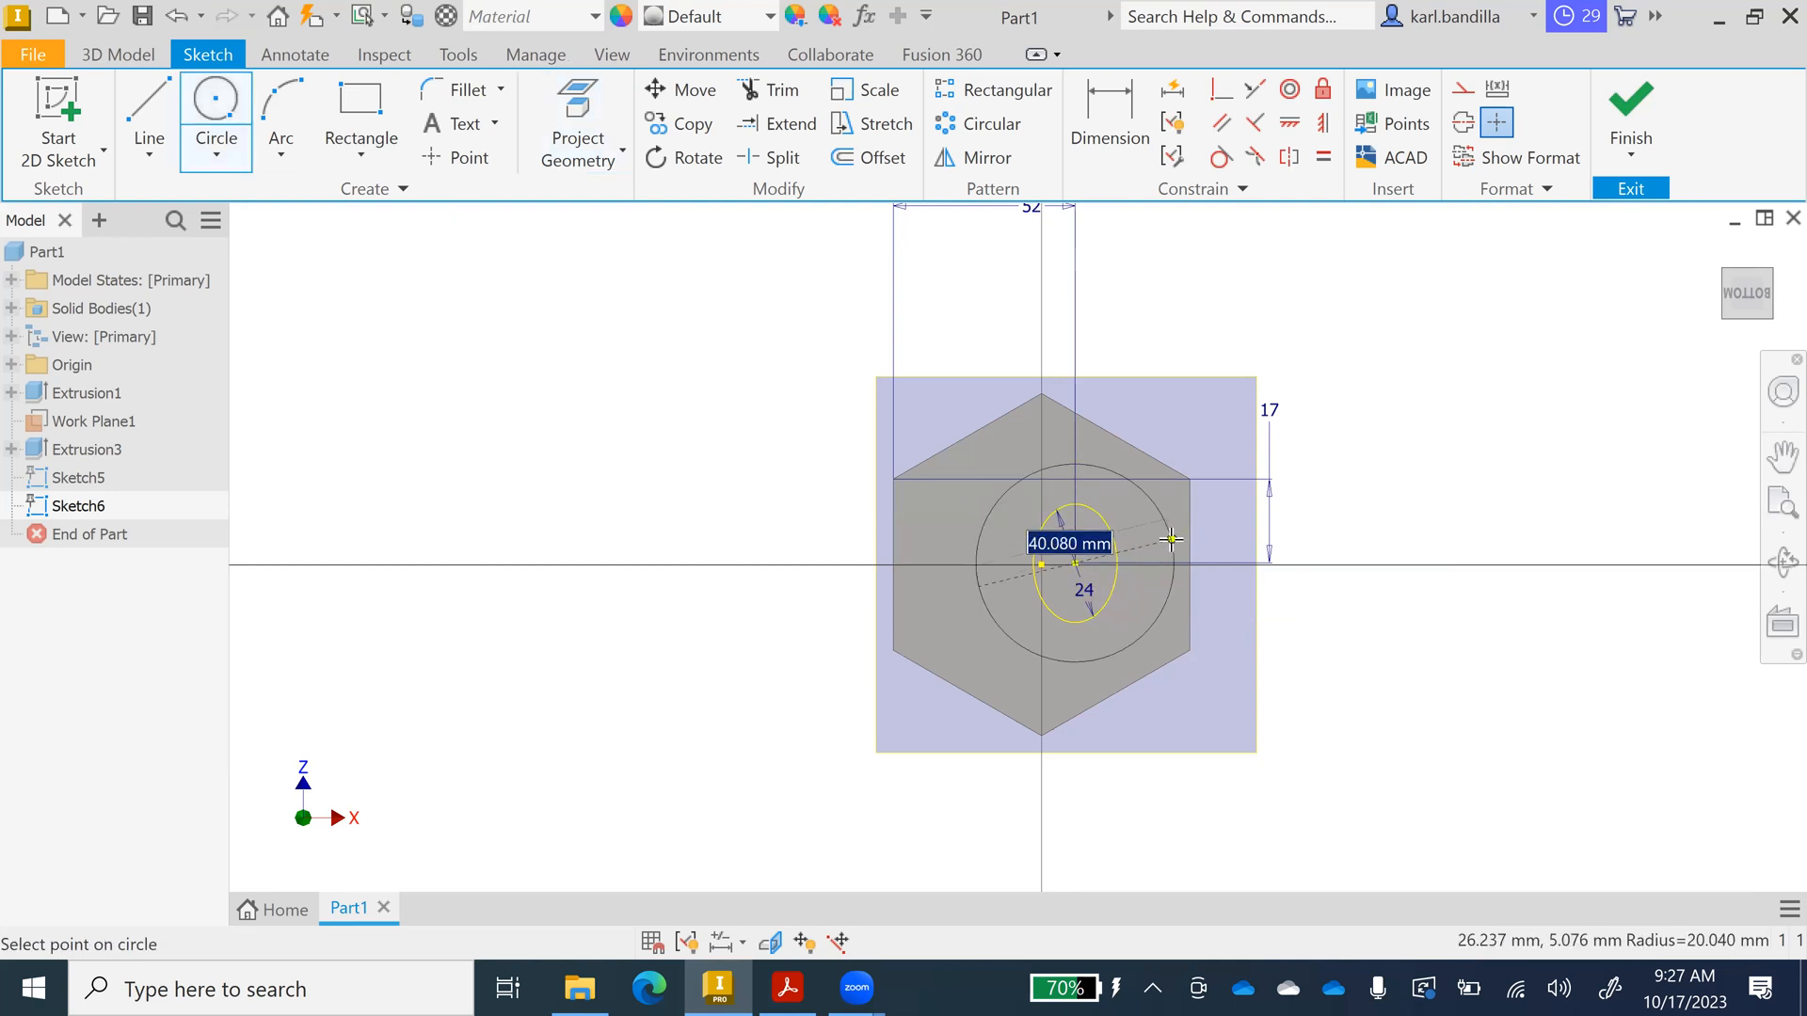
type("2")
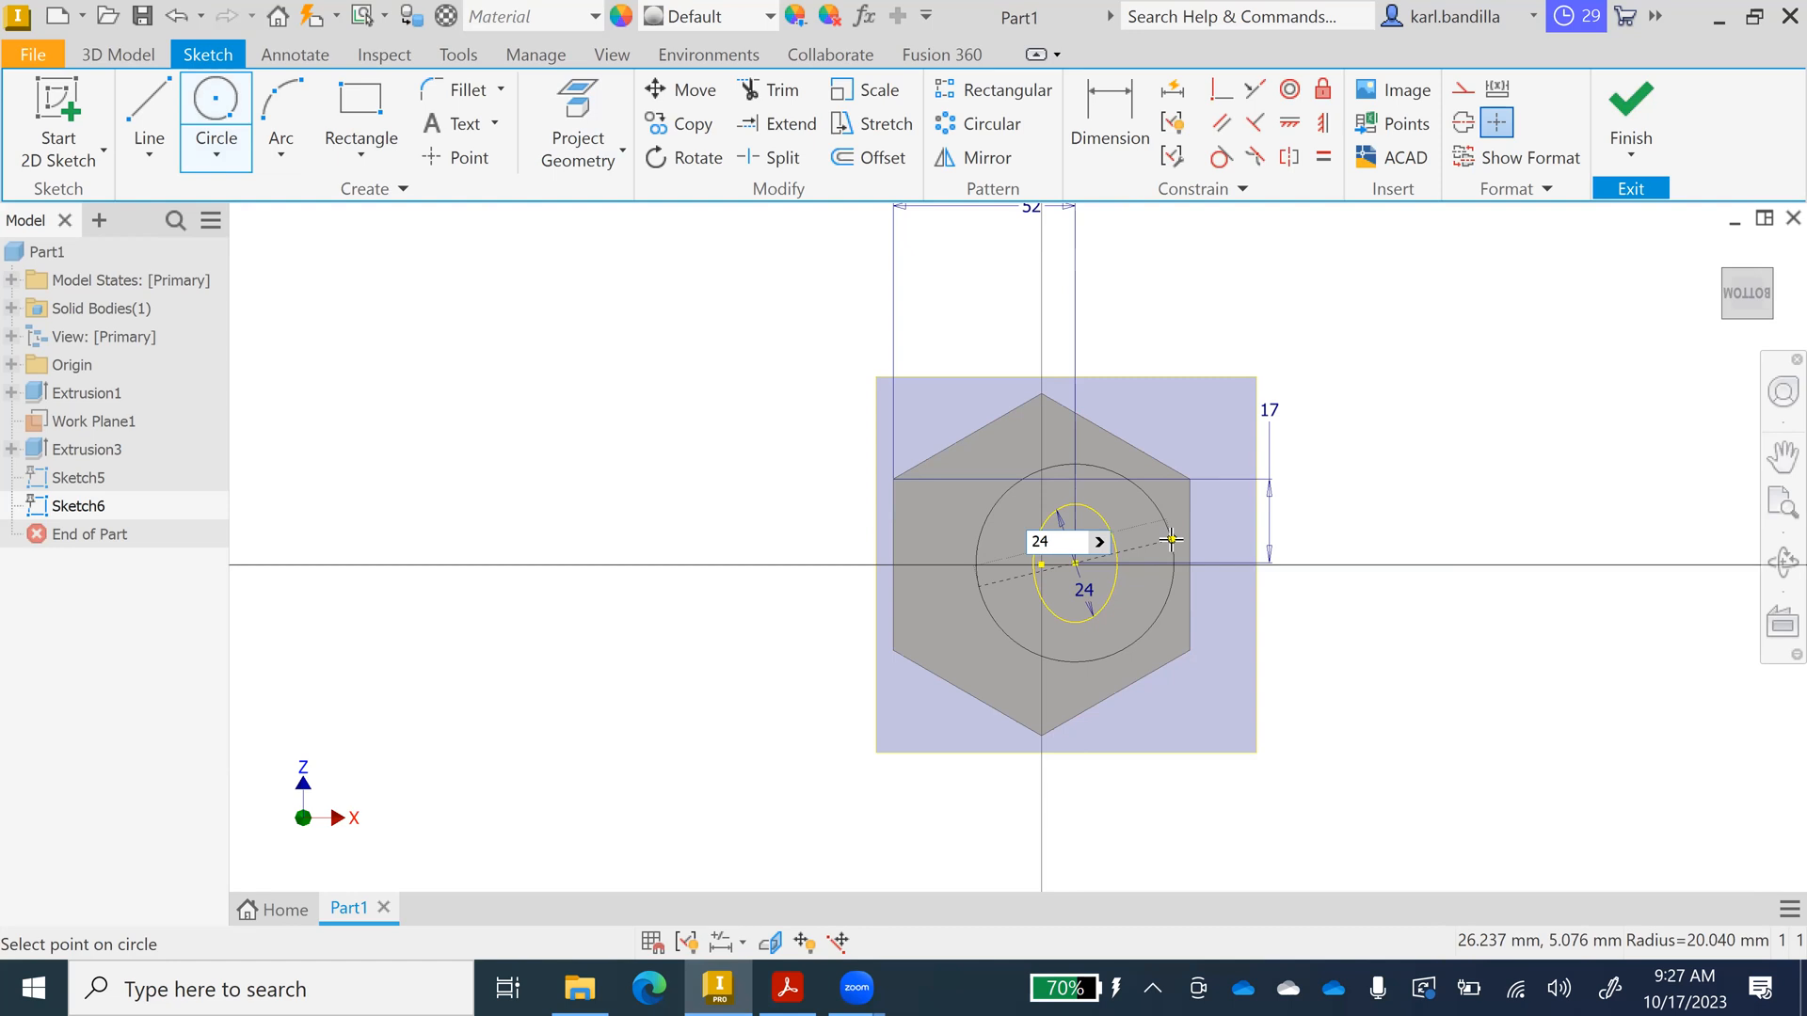
type("4")
key("Return")
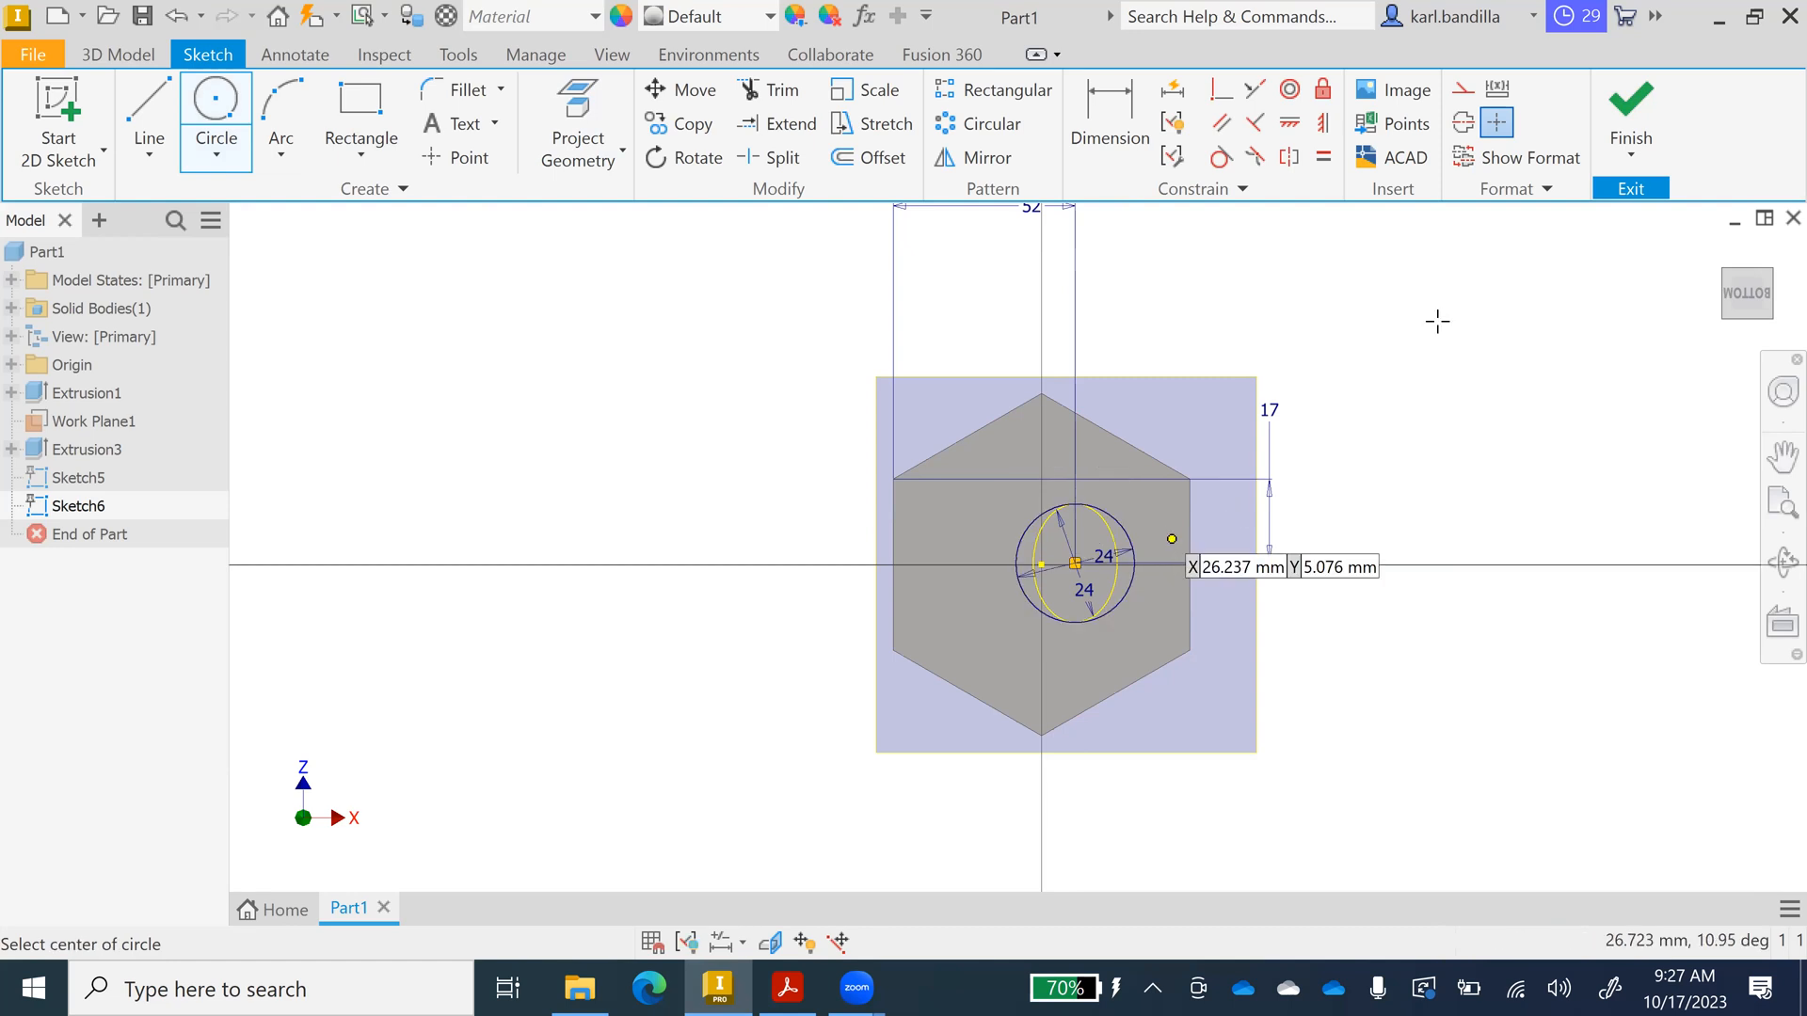
left_click(1645, 115)
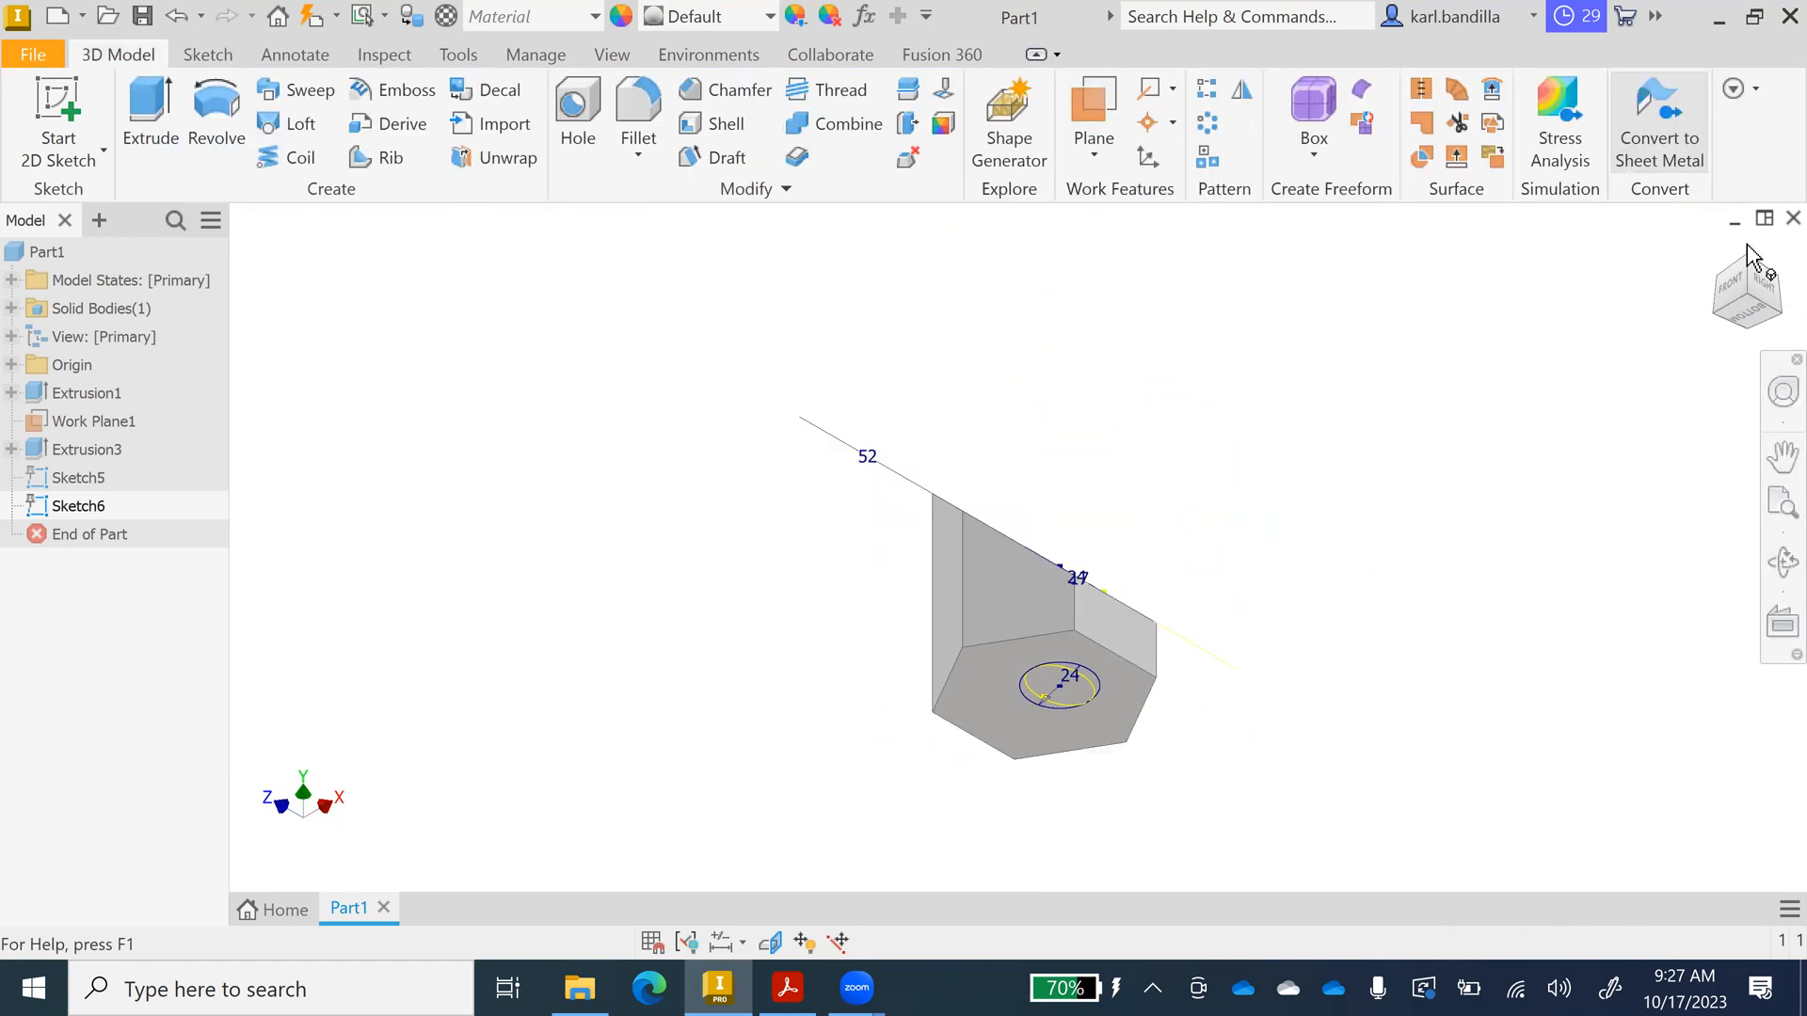
left_click(1717, 247)
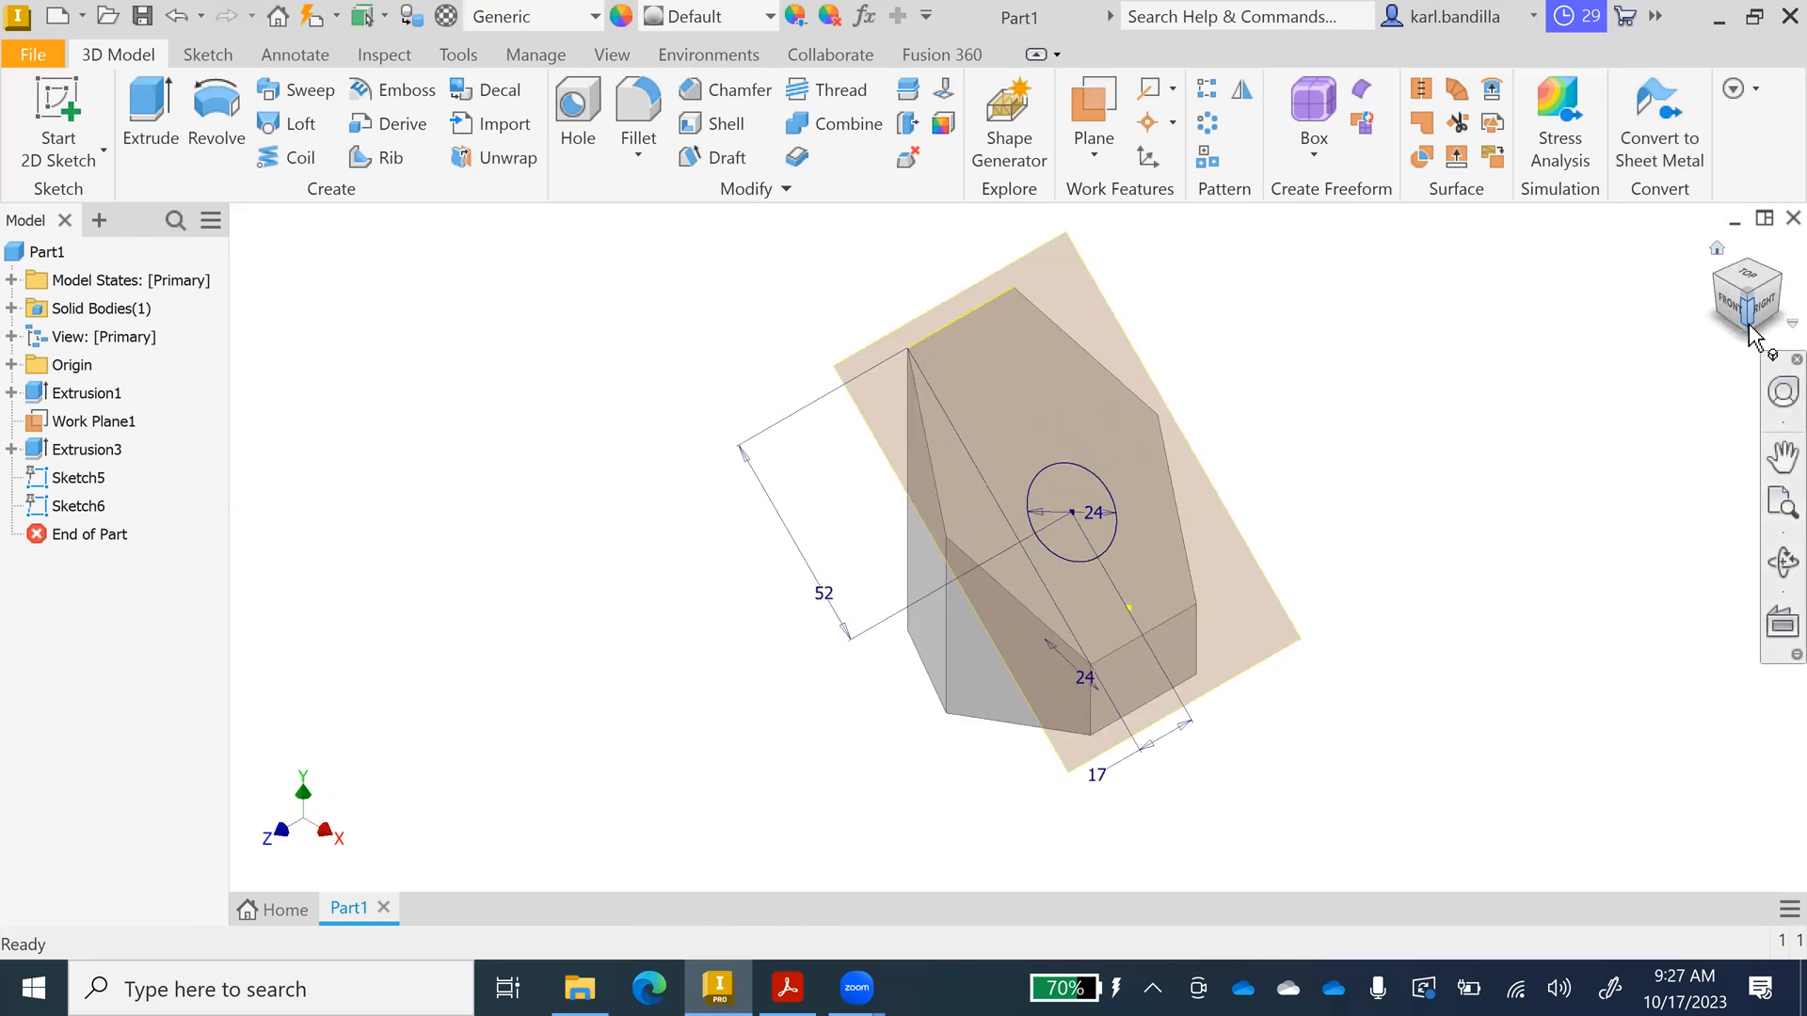
Cut-extrude the Ø24 circle 80 mm into the hexagonal prism in the flipped direction.
left_click(1746, 331)
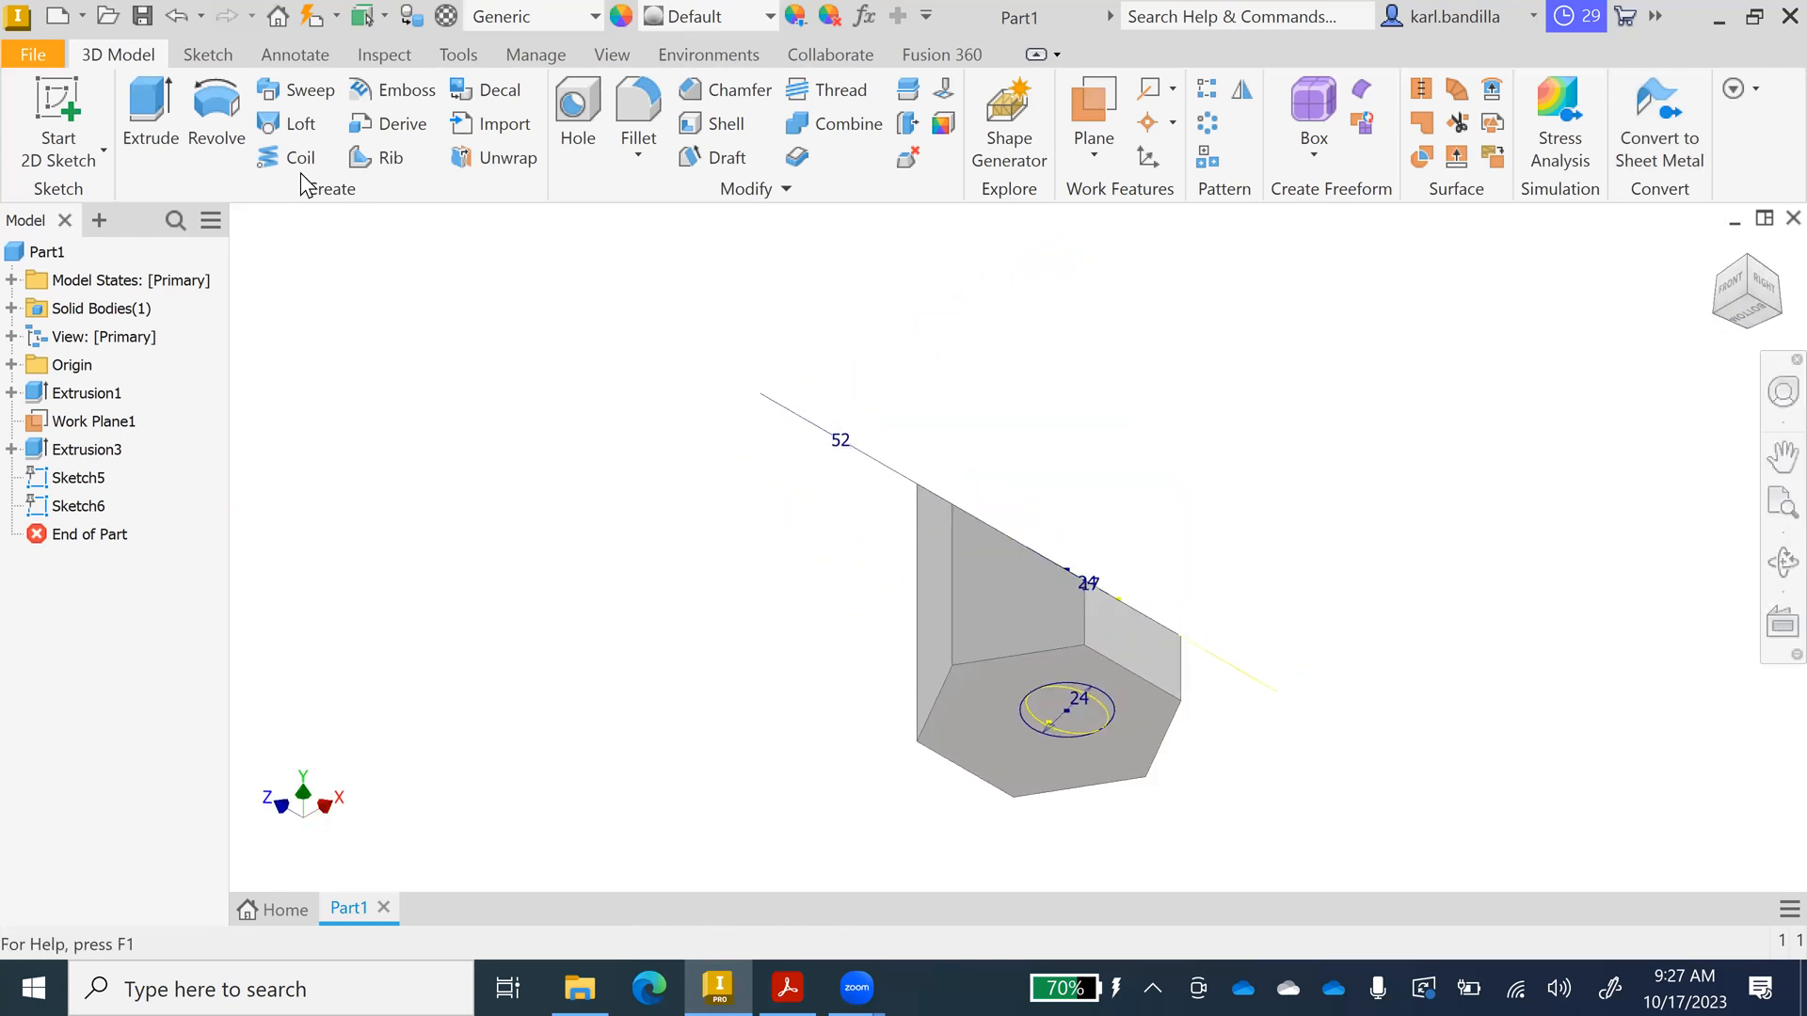
left_click(150, 118)
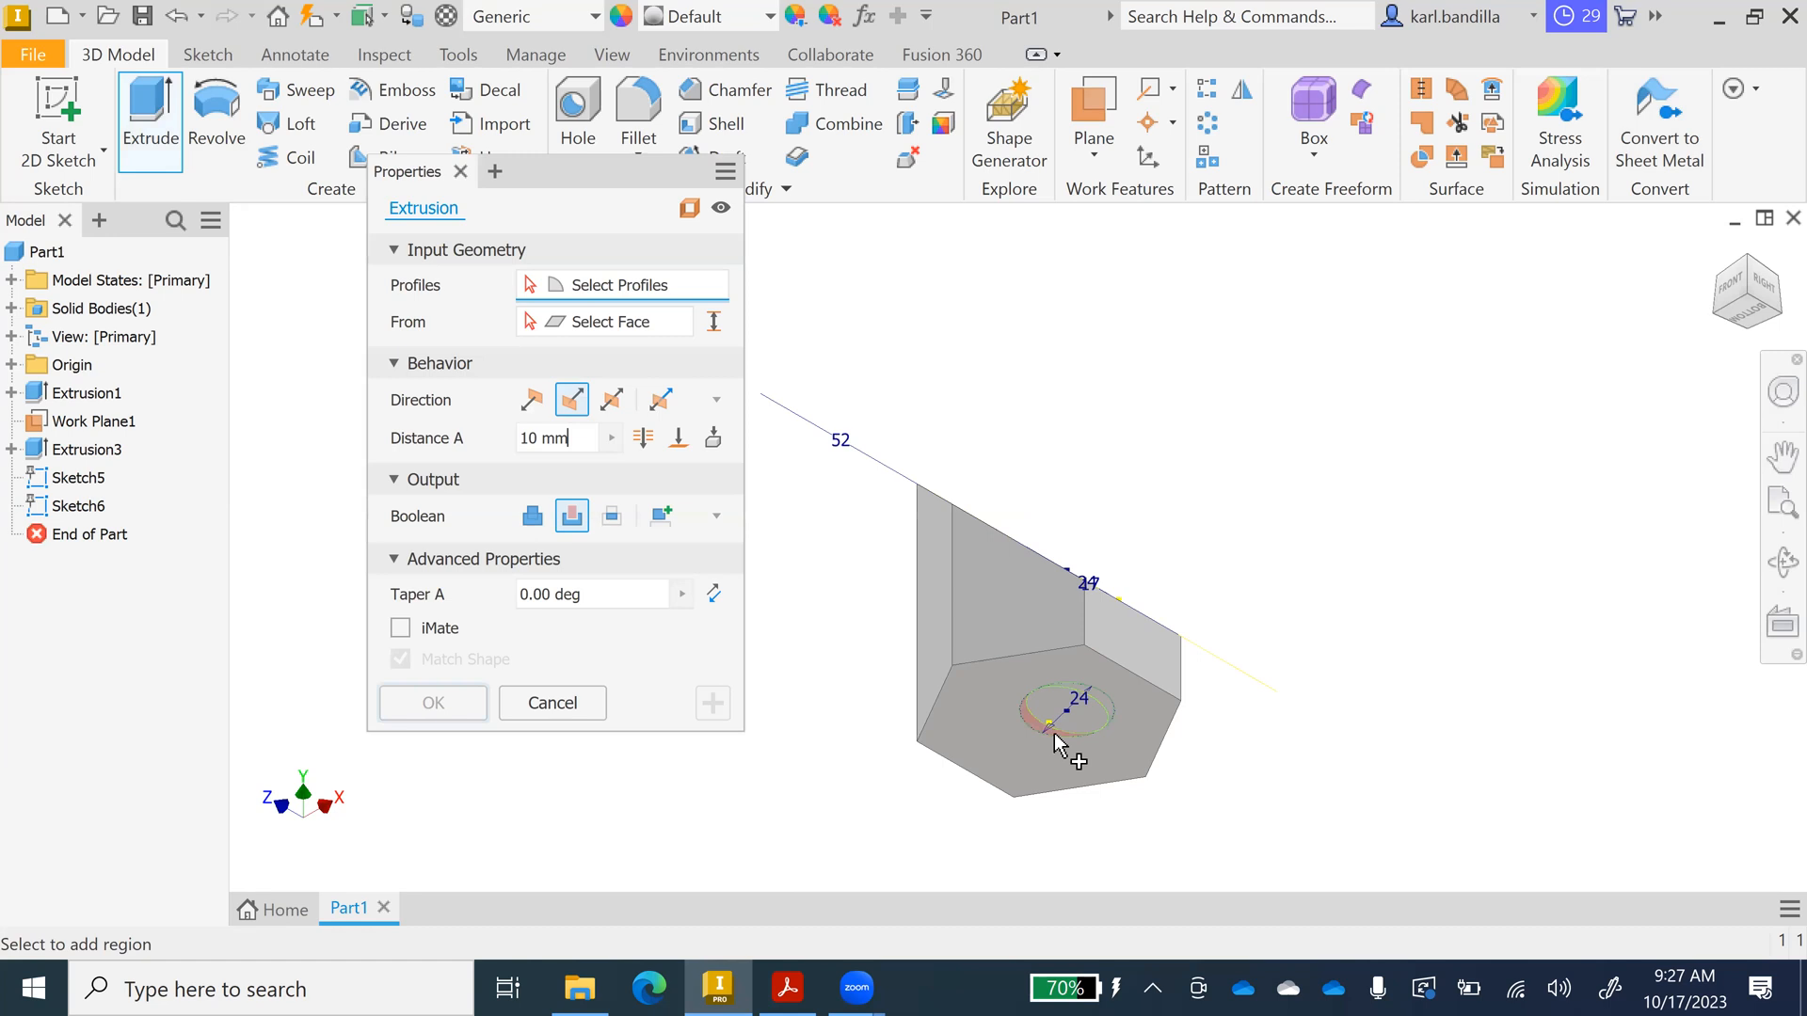
left_click(1048, 748)
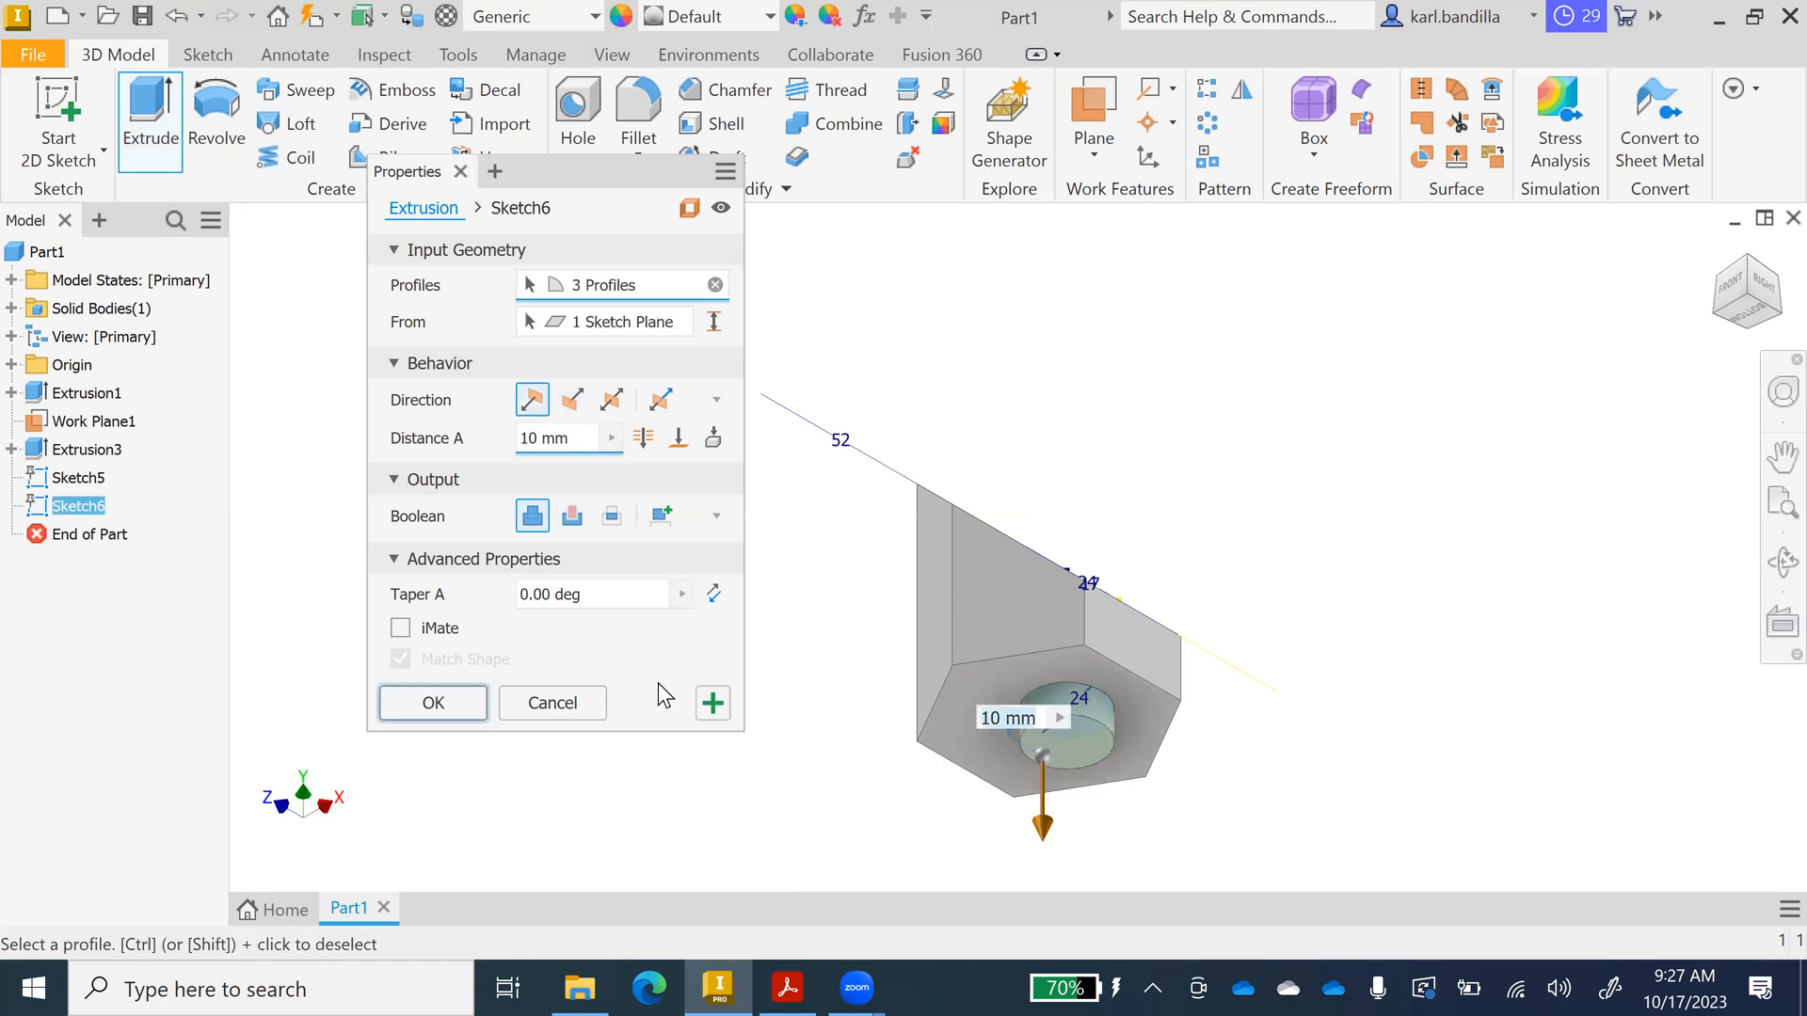
left_click(678, 439)
left_click(577, 407)
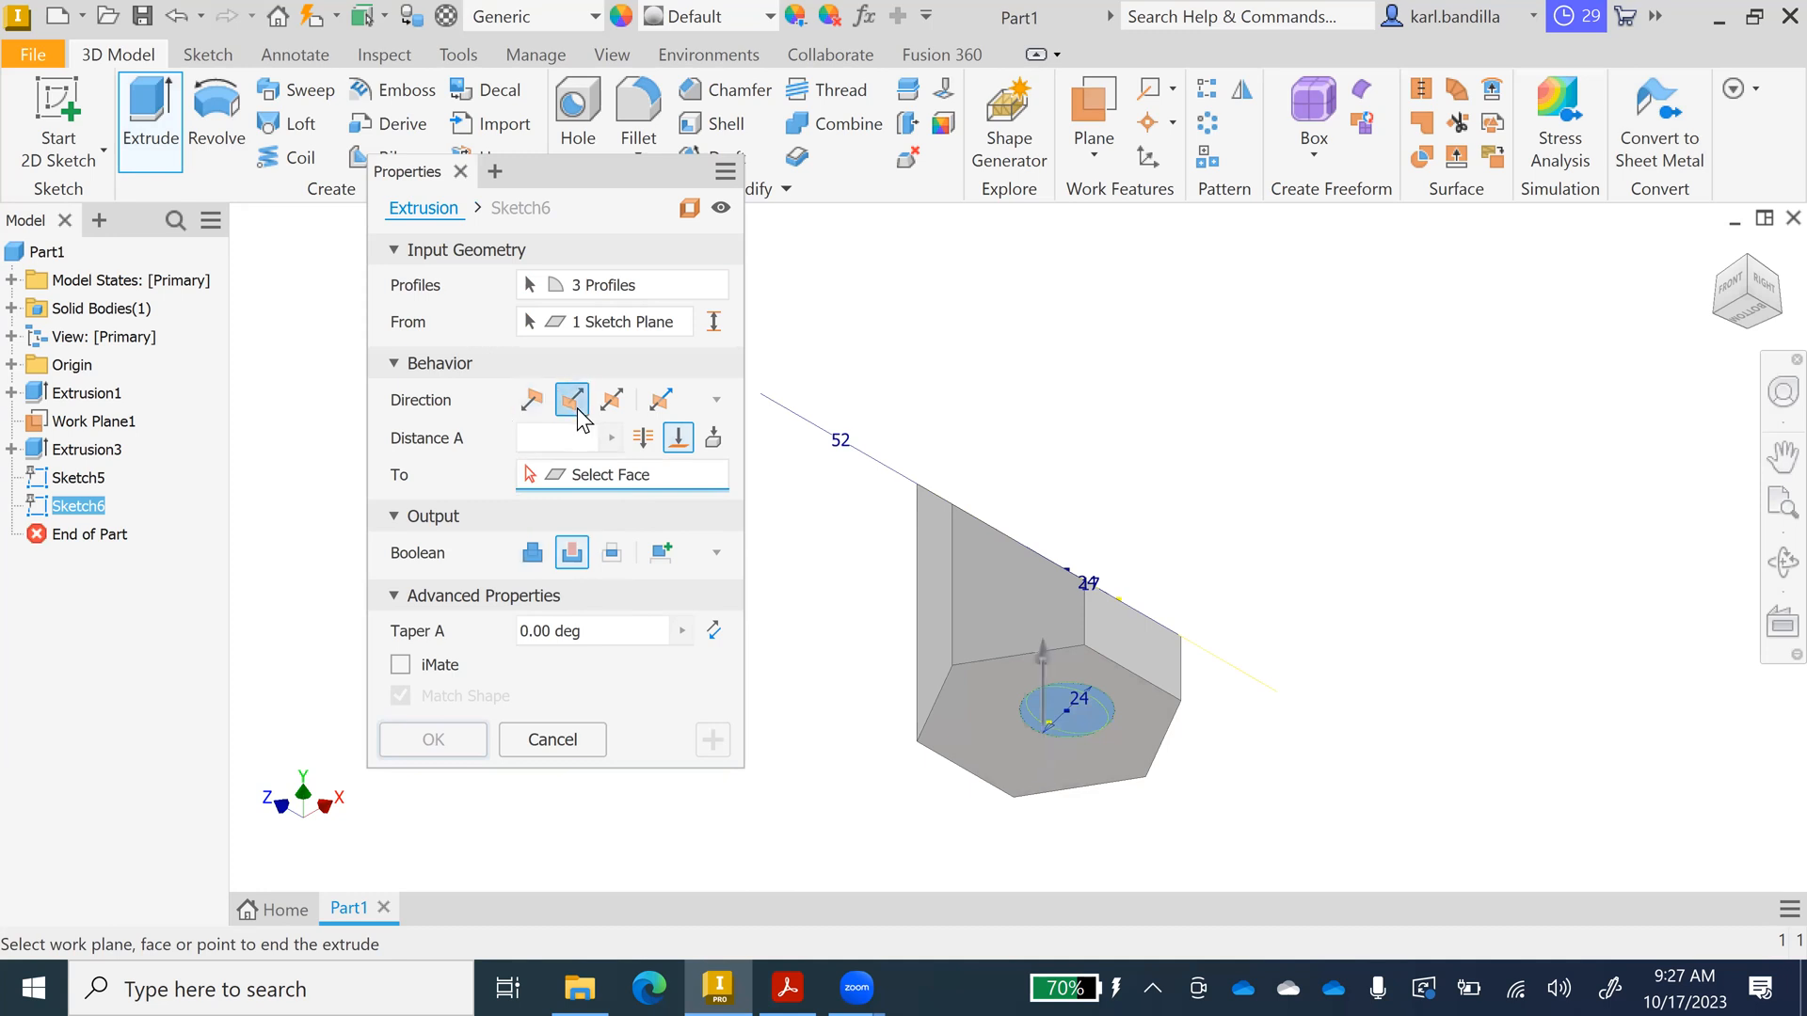
left_click(573, 561)
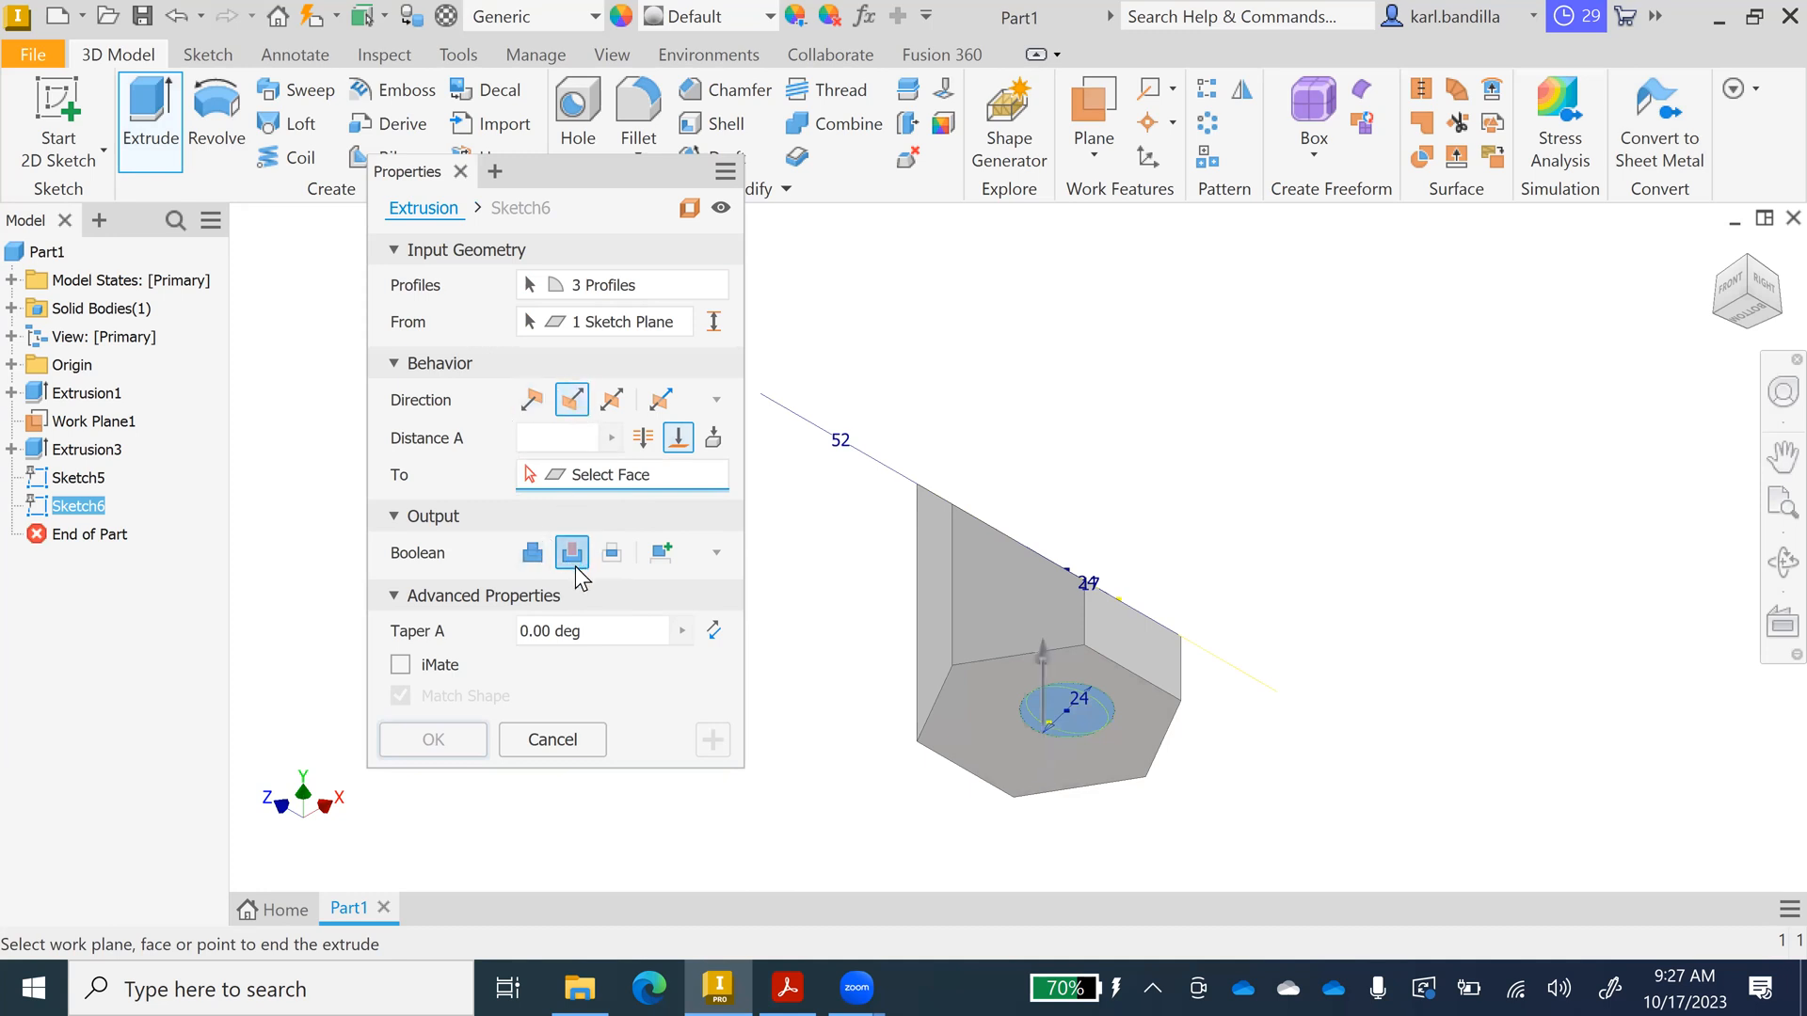
left_click(651, 440)
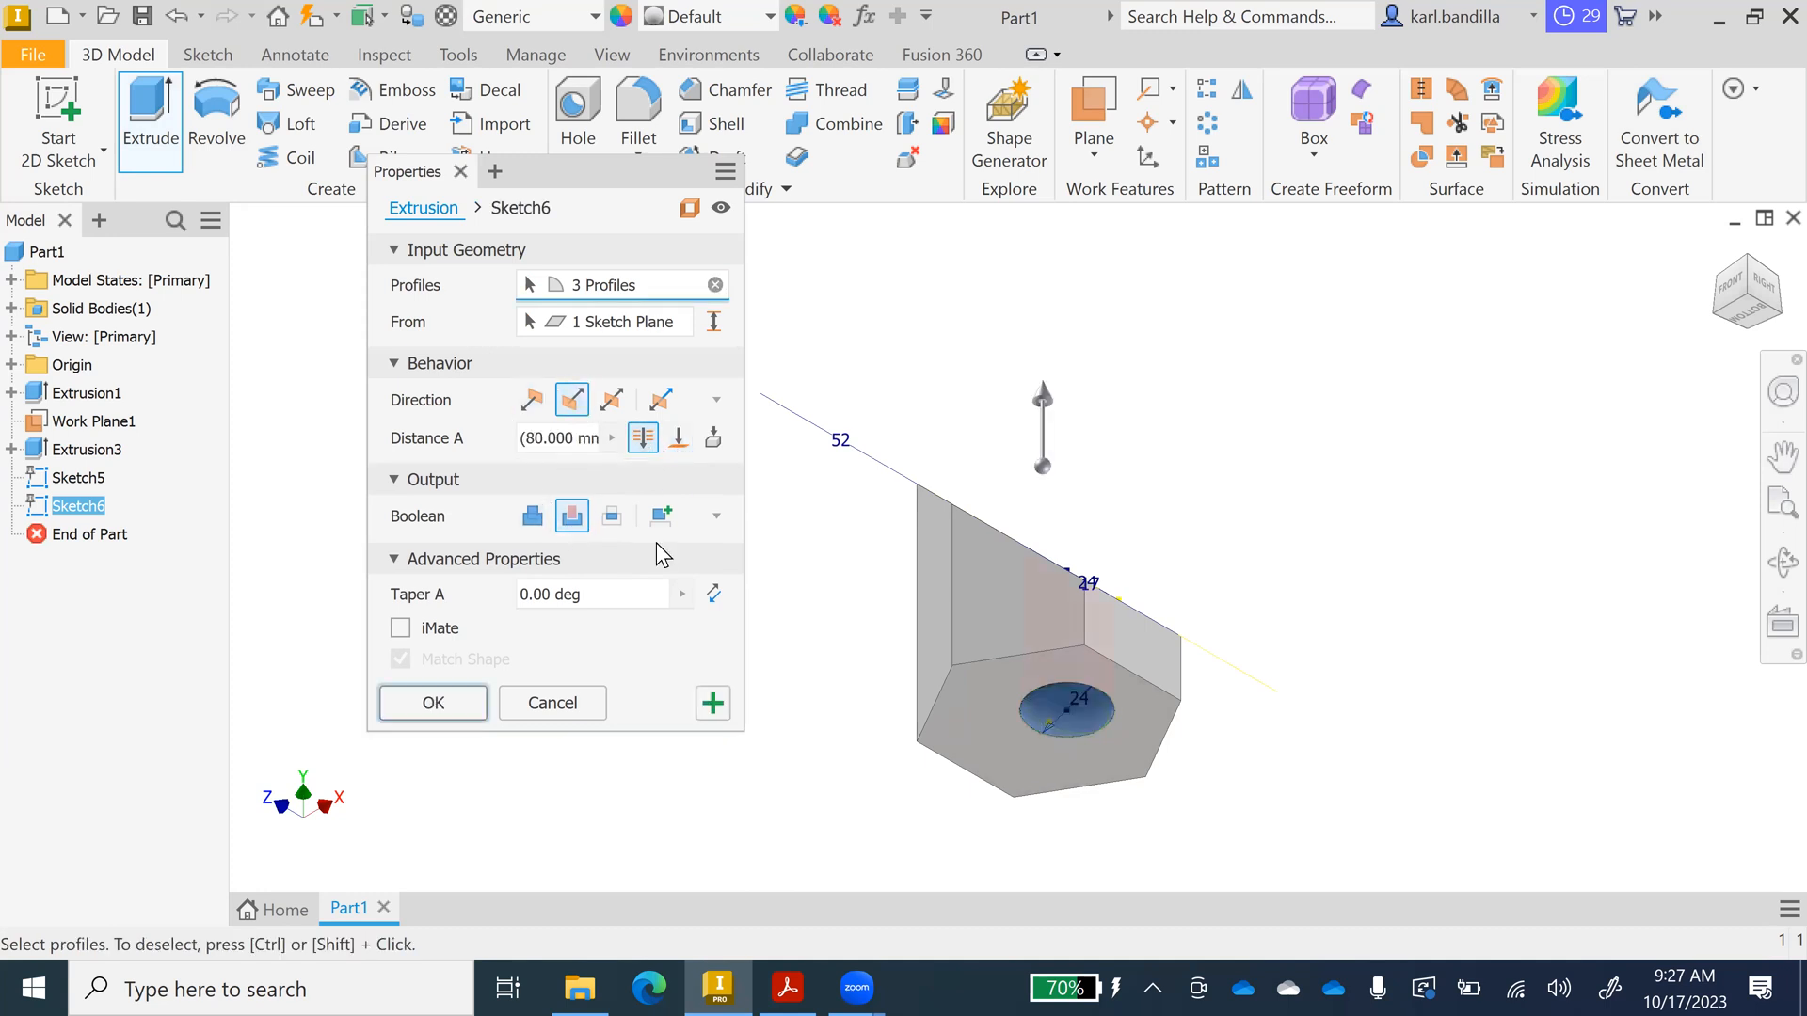
left_click(472, 702)
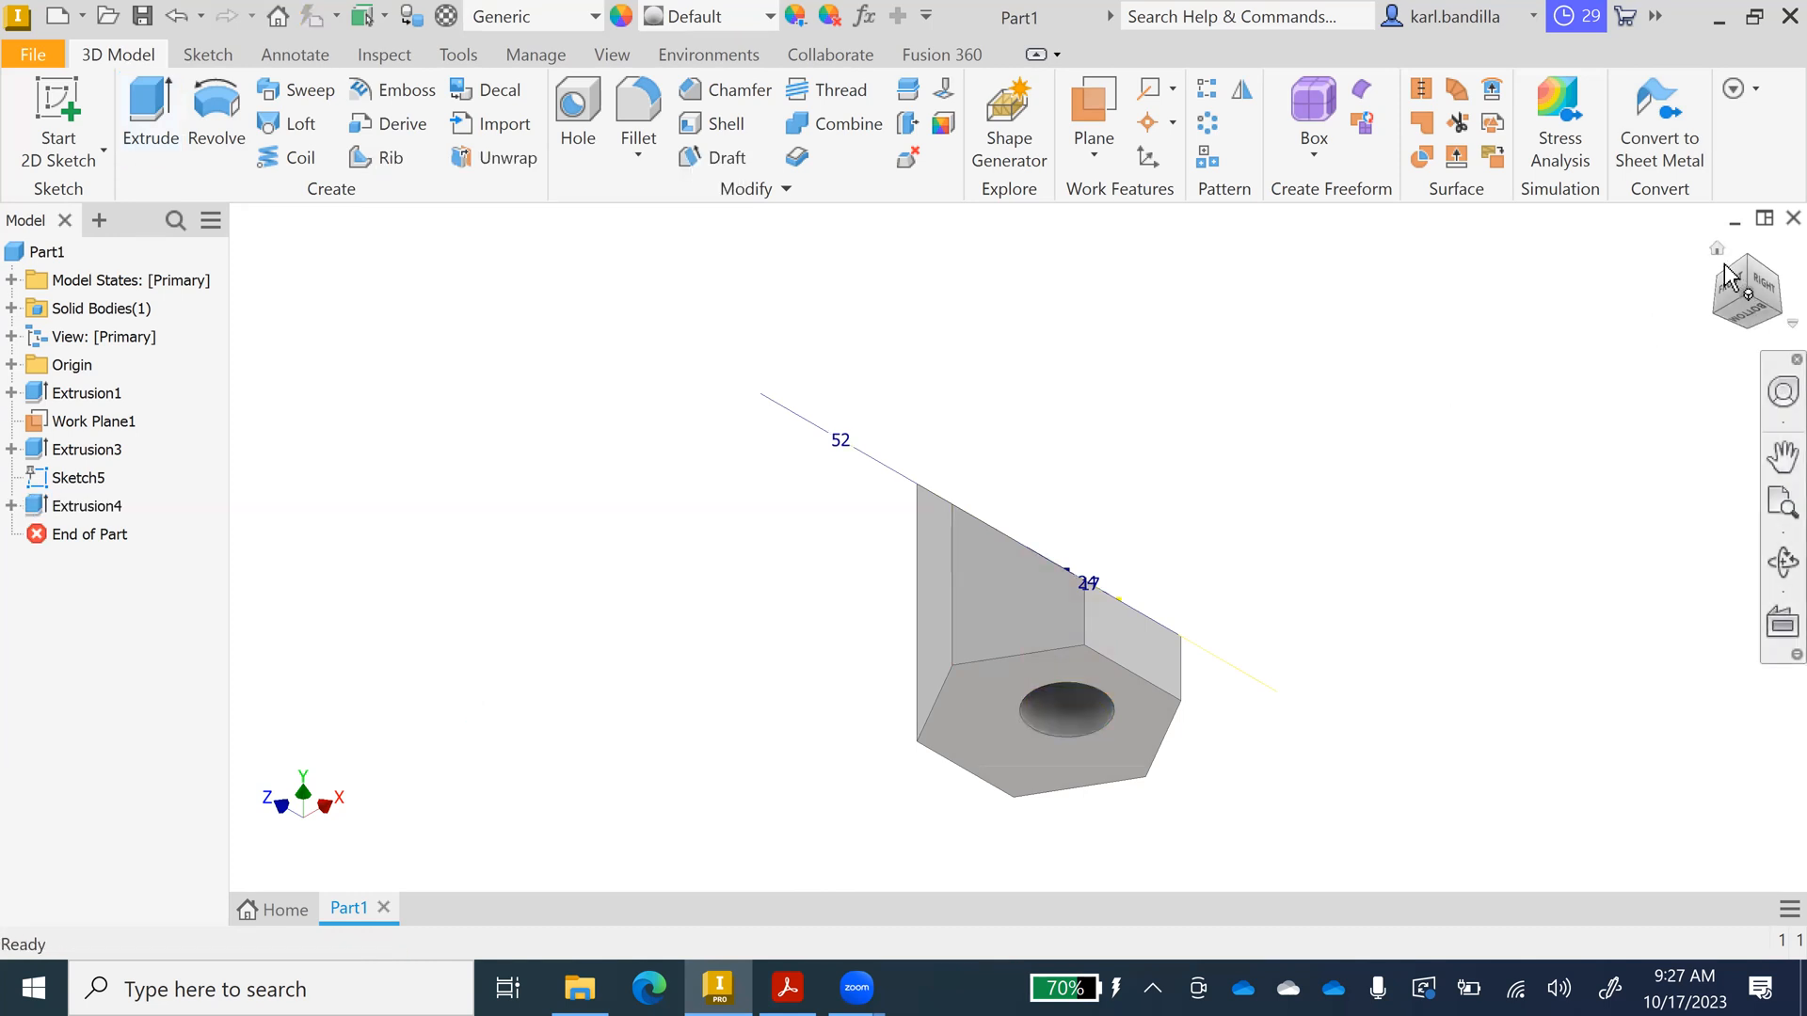
left_click(1716, 251)
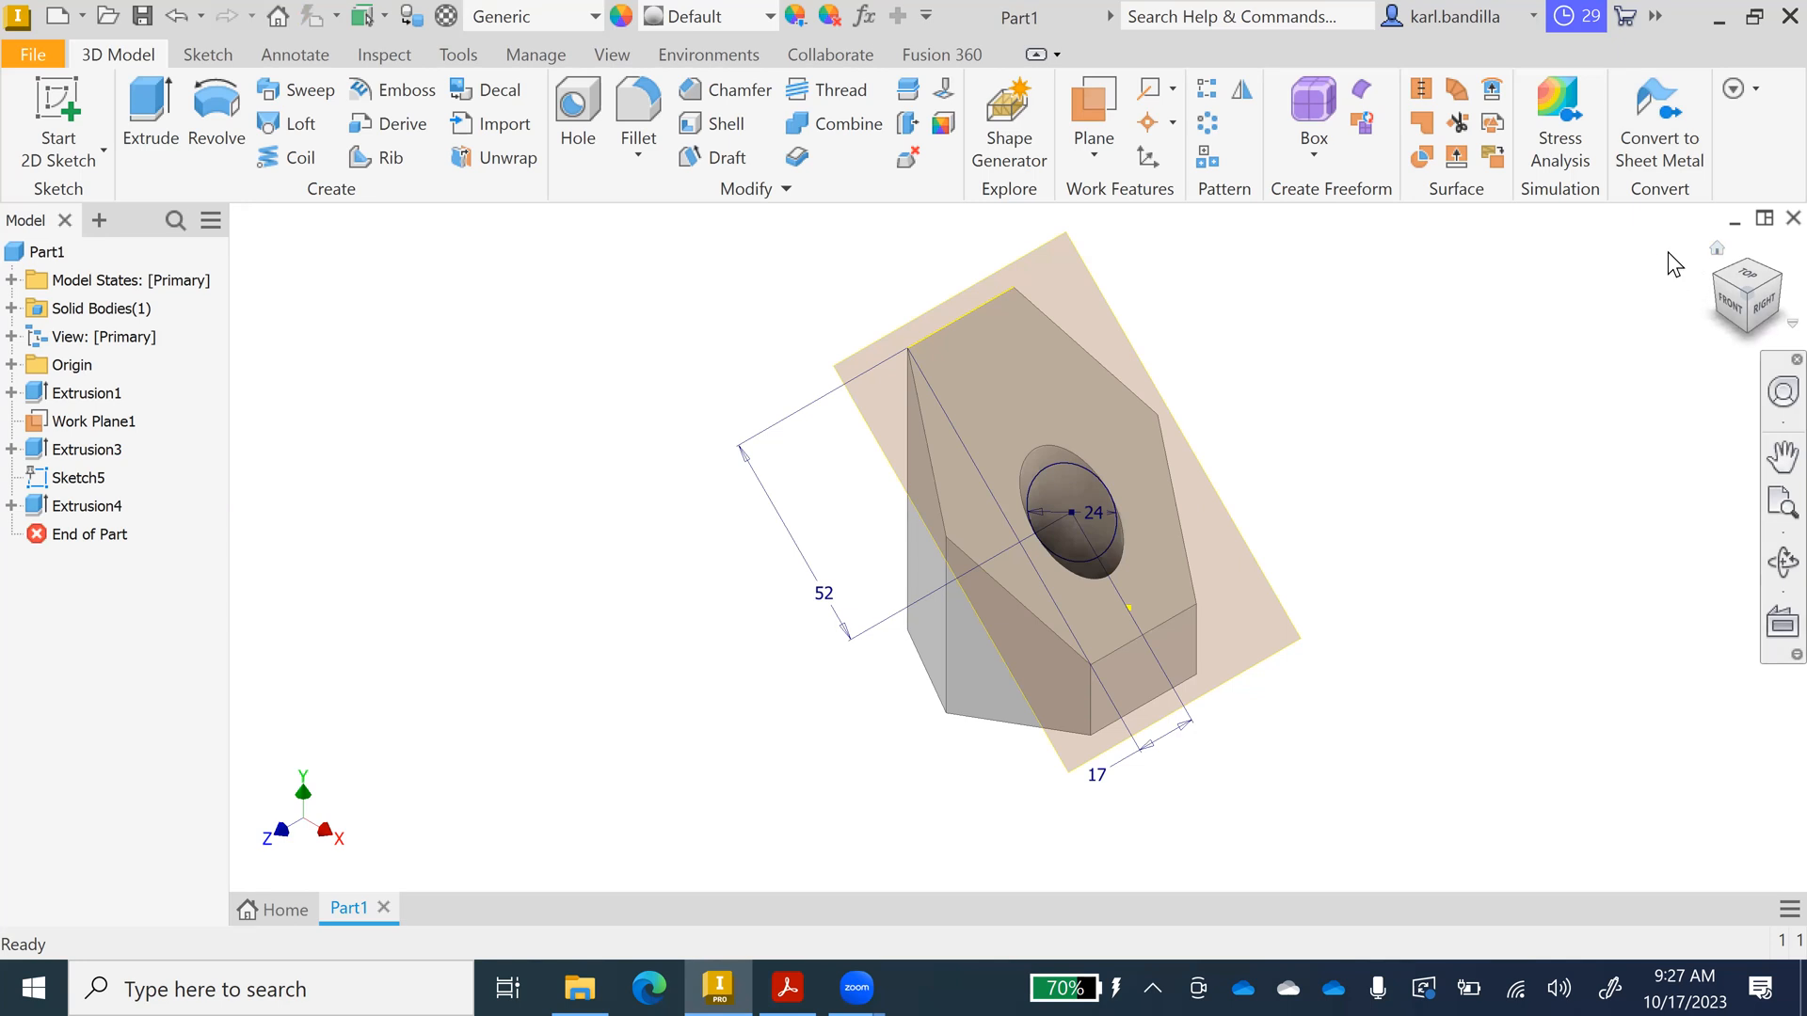
left_click(1748, 323)
left_click(1748, 323)
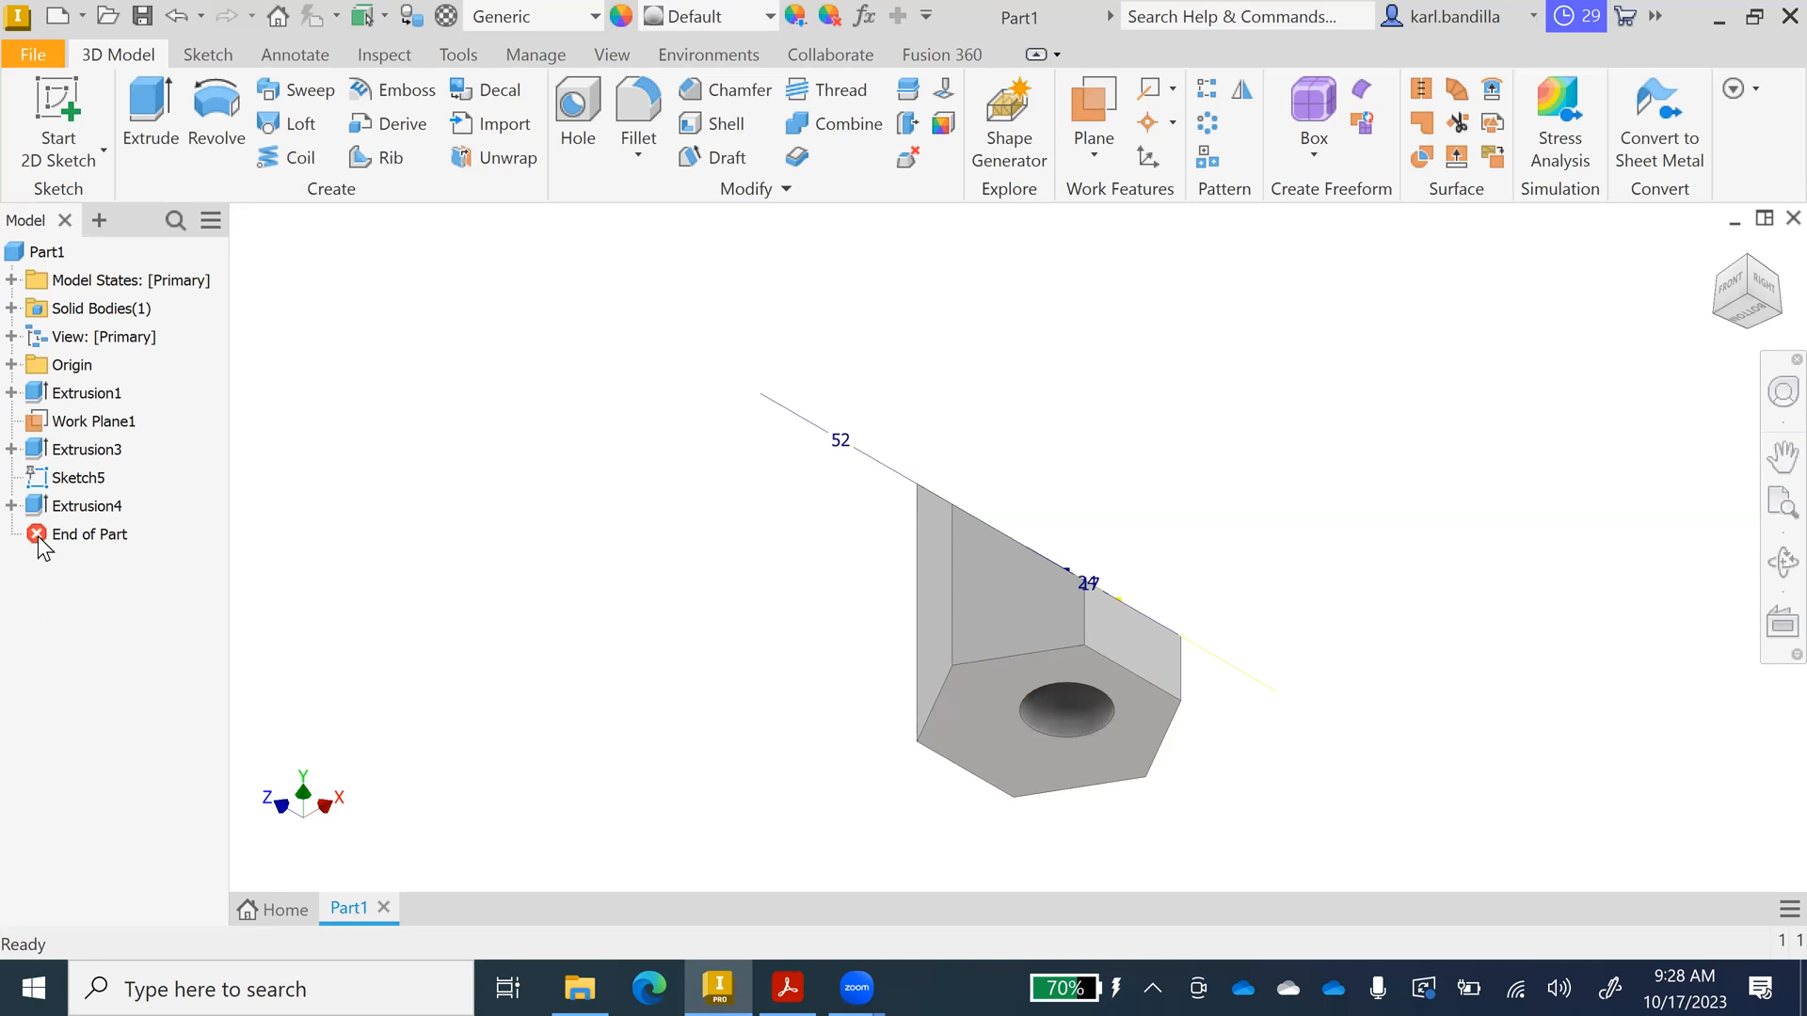
left_click(11, 505)
left_click(94, 534)
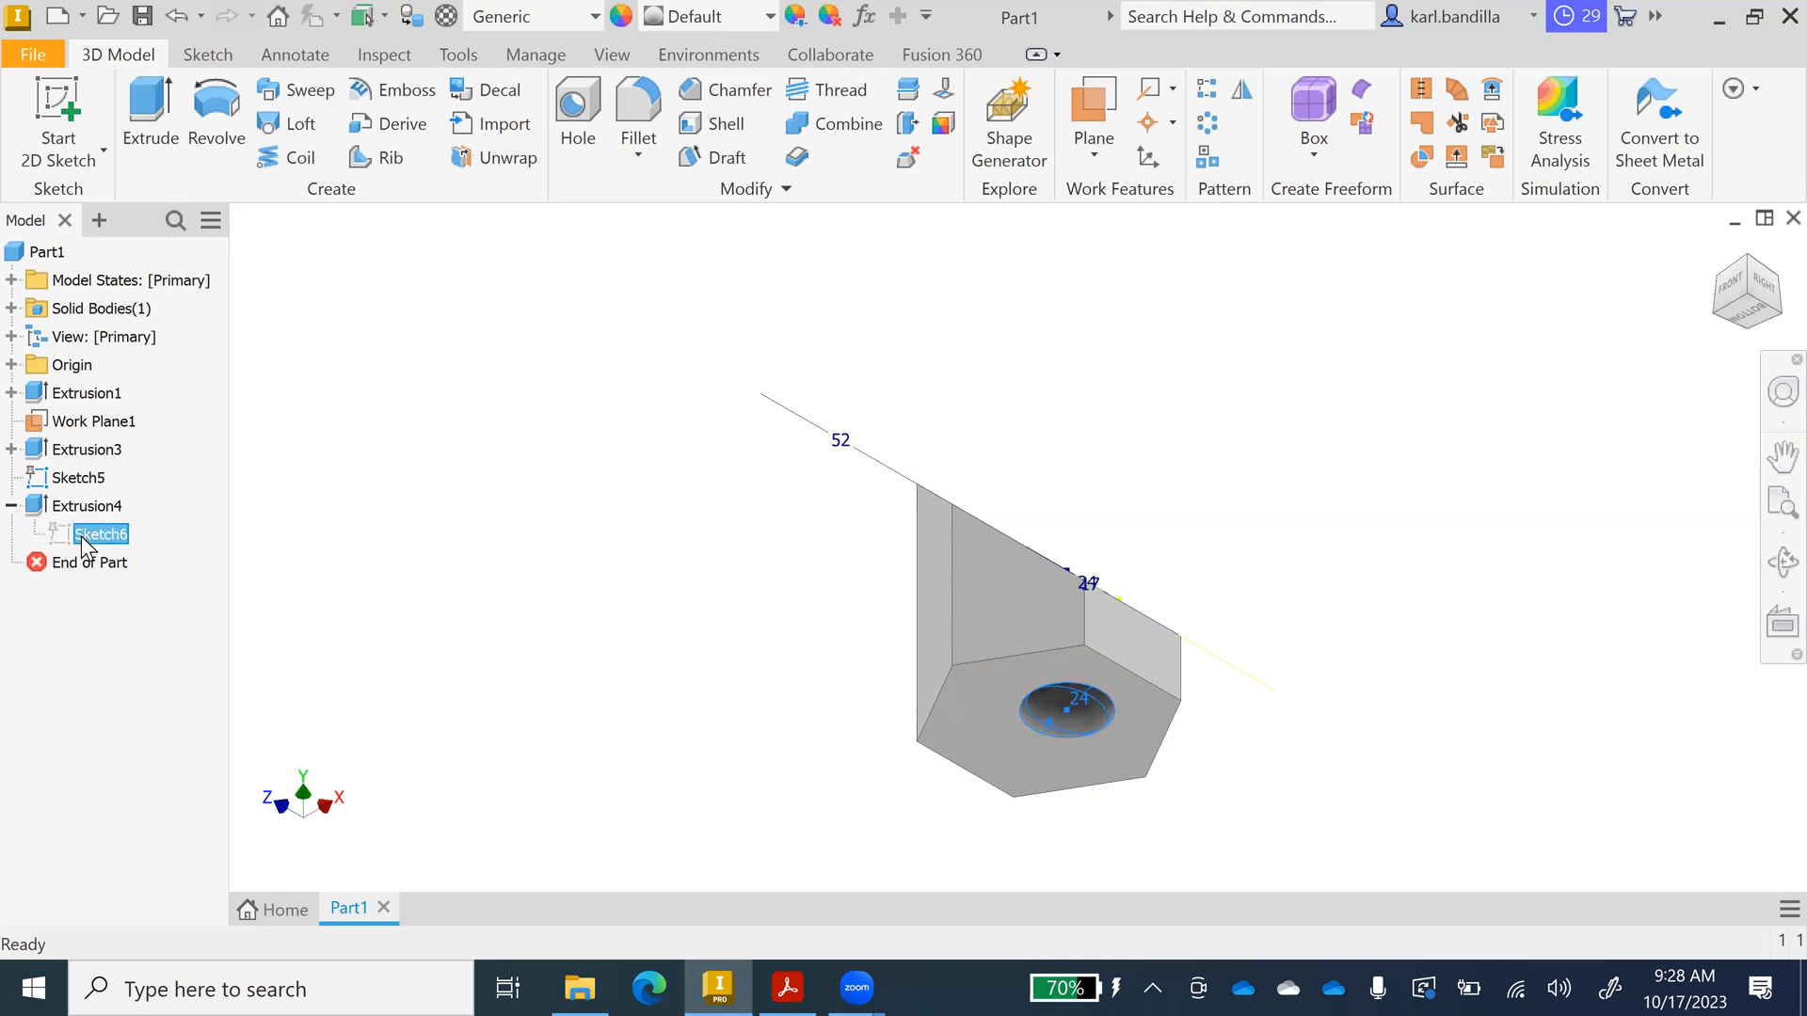
right_click(82, 533)
left_click(141, 544)
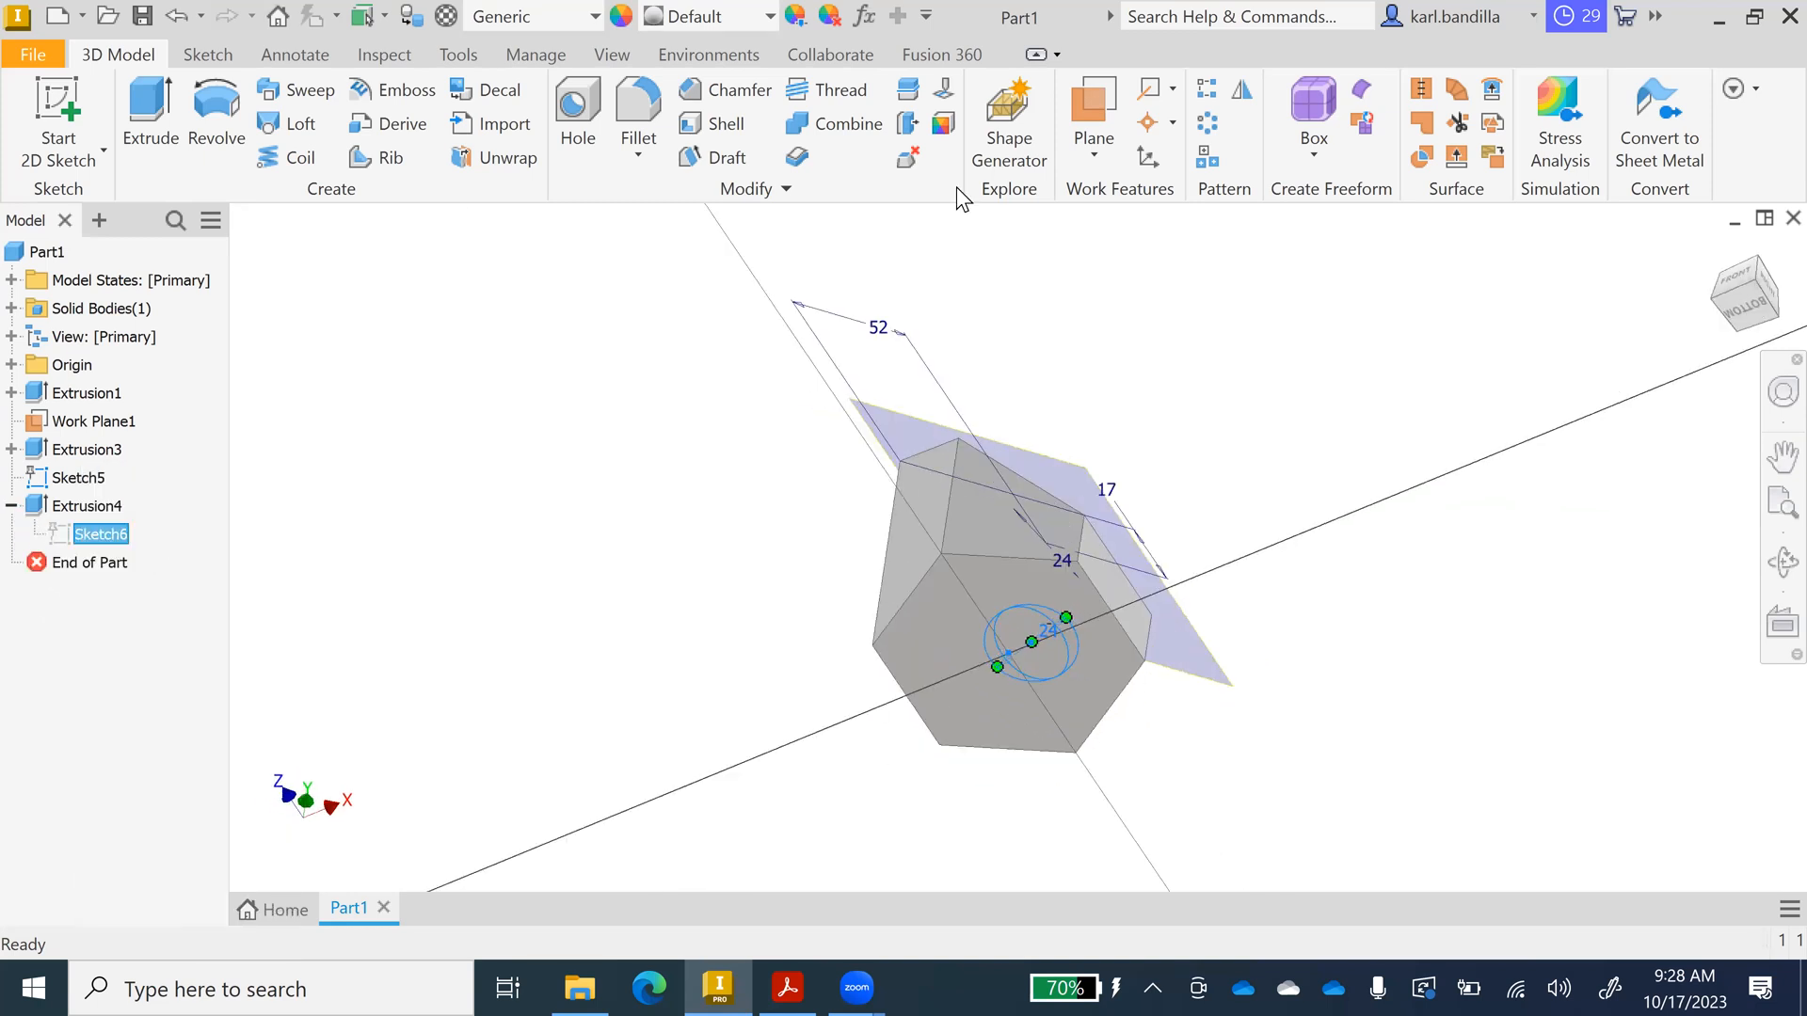
left_click(1115, 113)
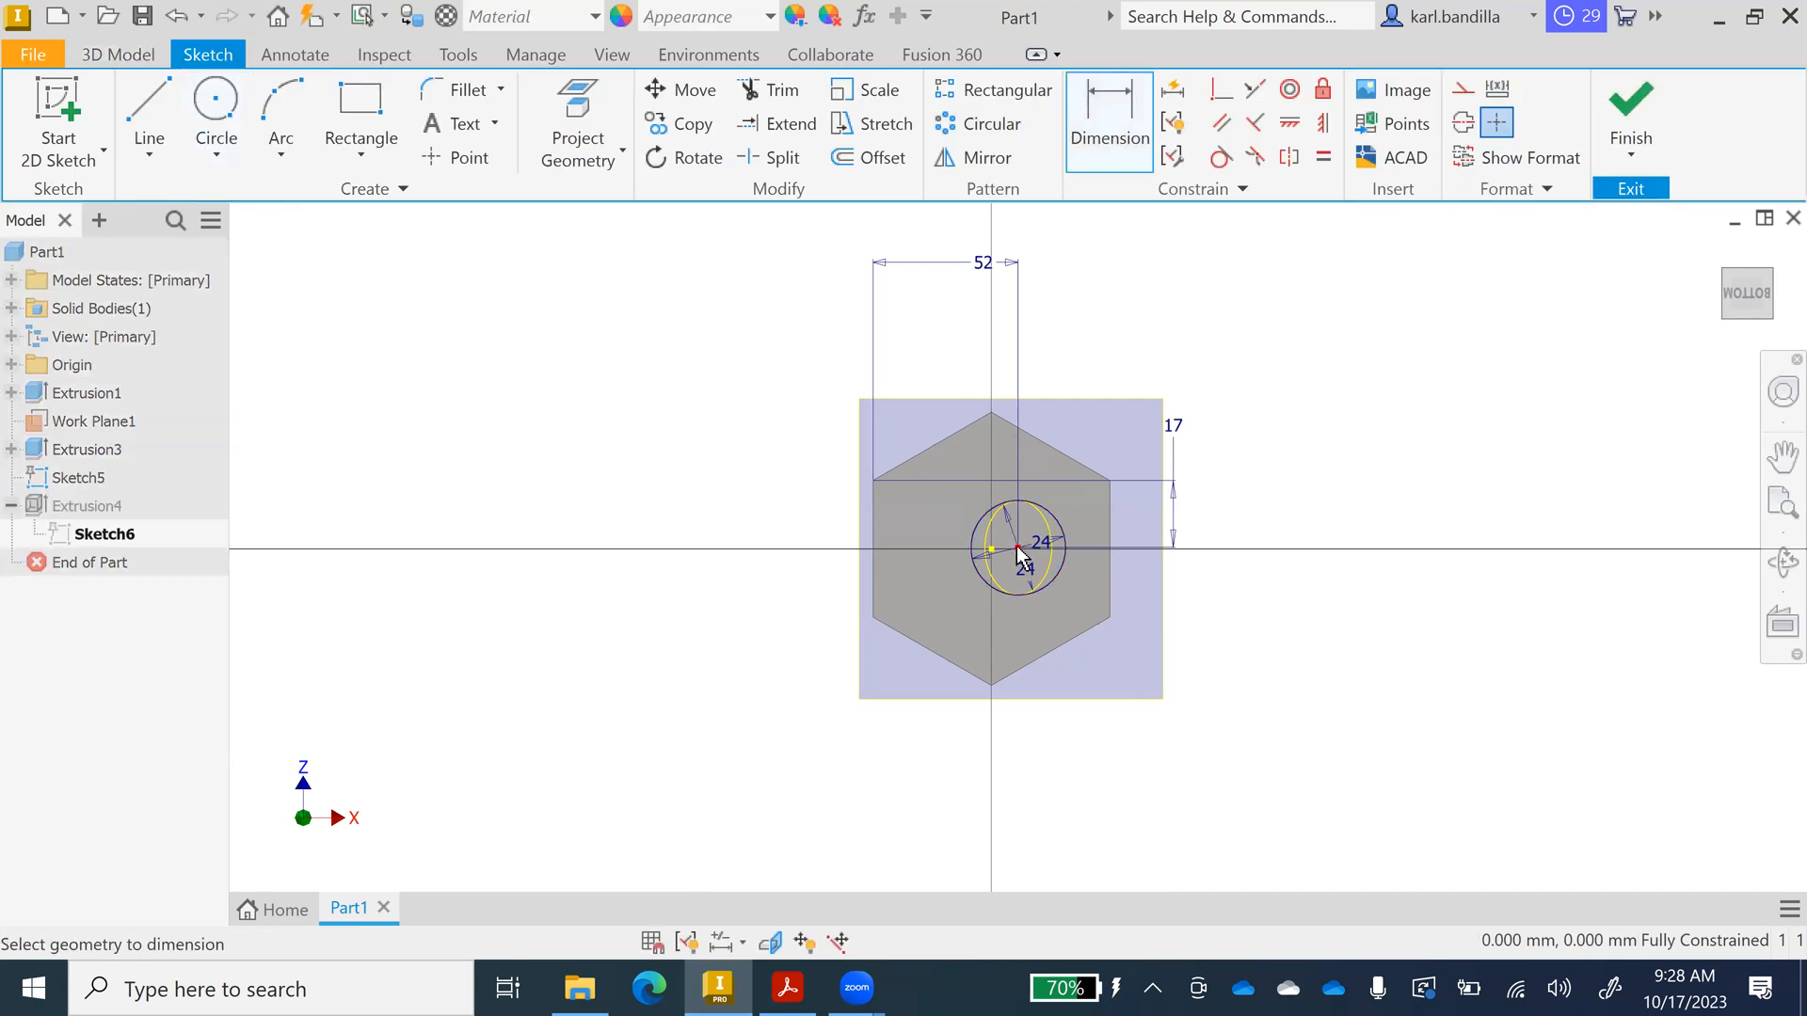
left_click(870, 571)
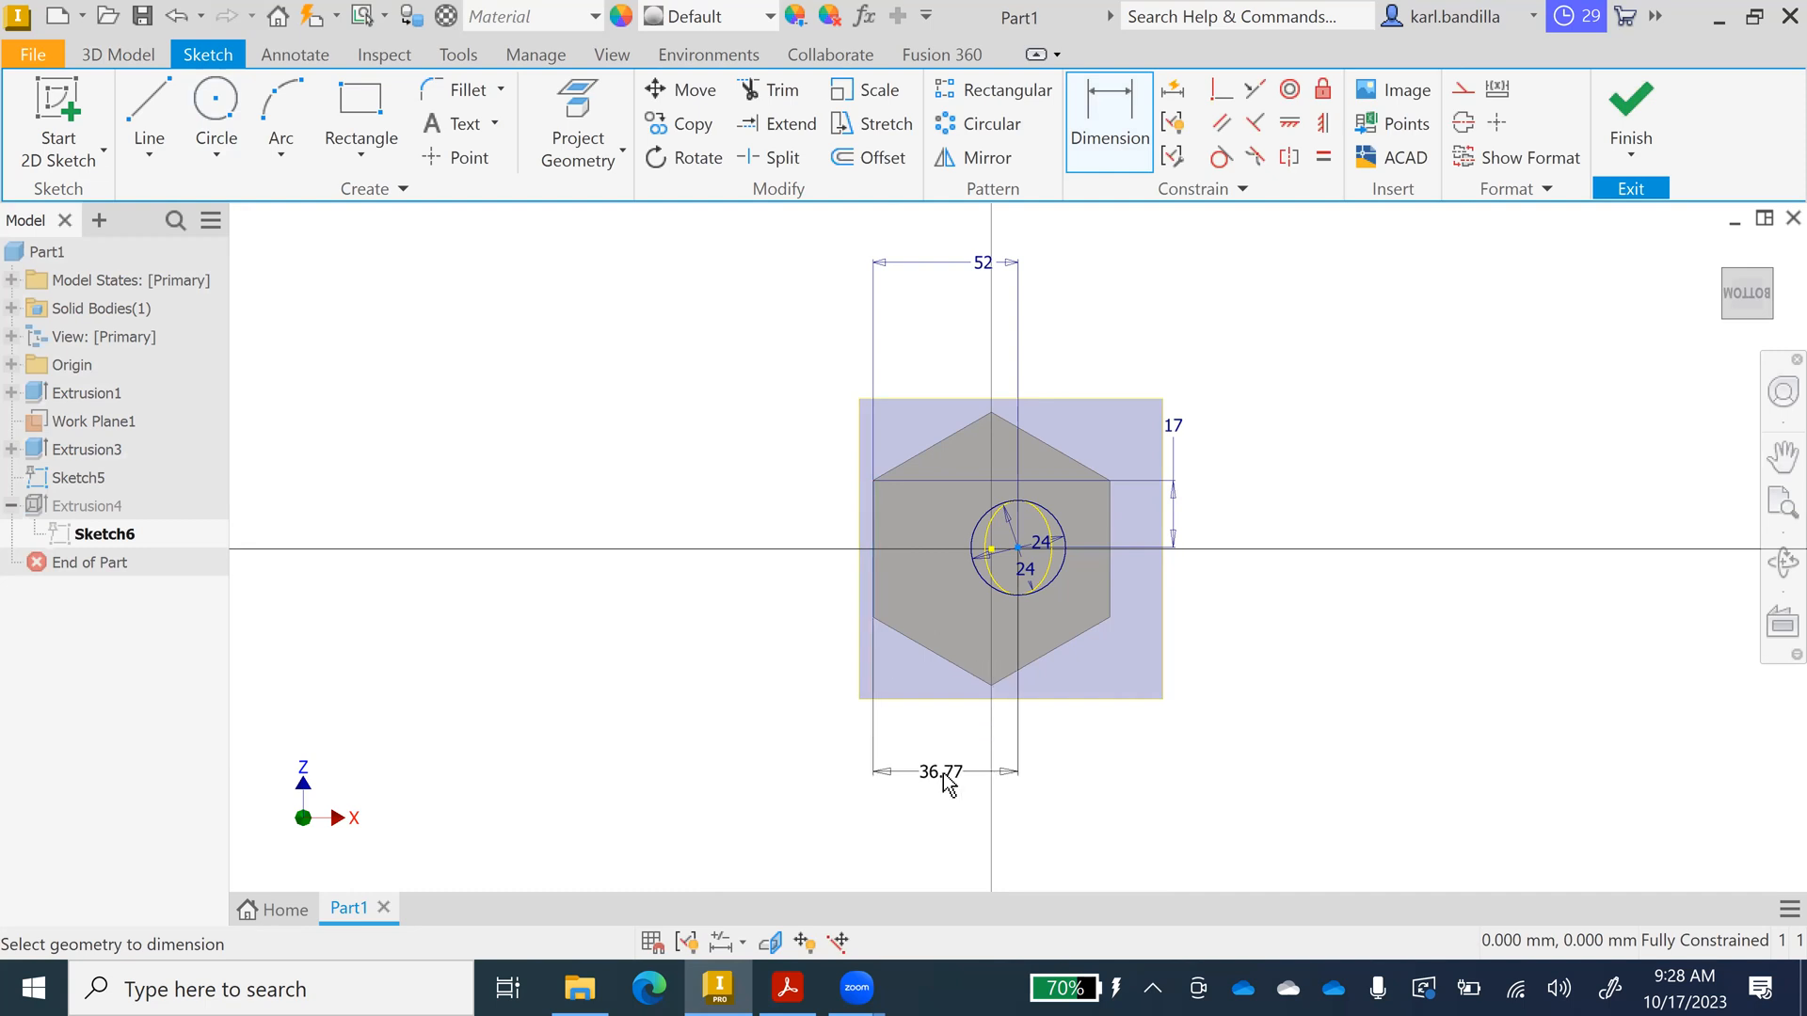
key("Escape")
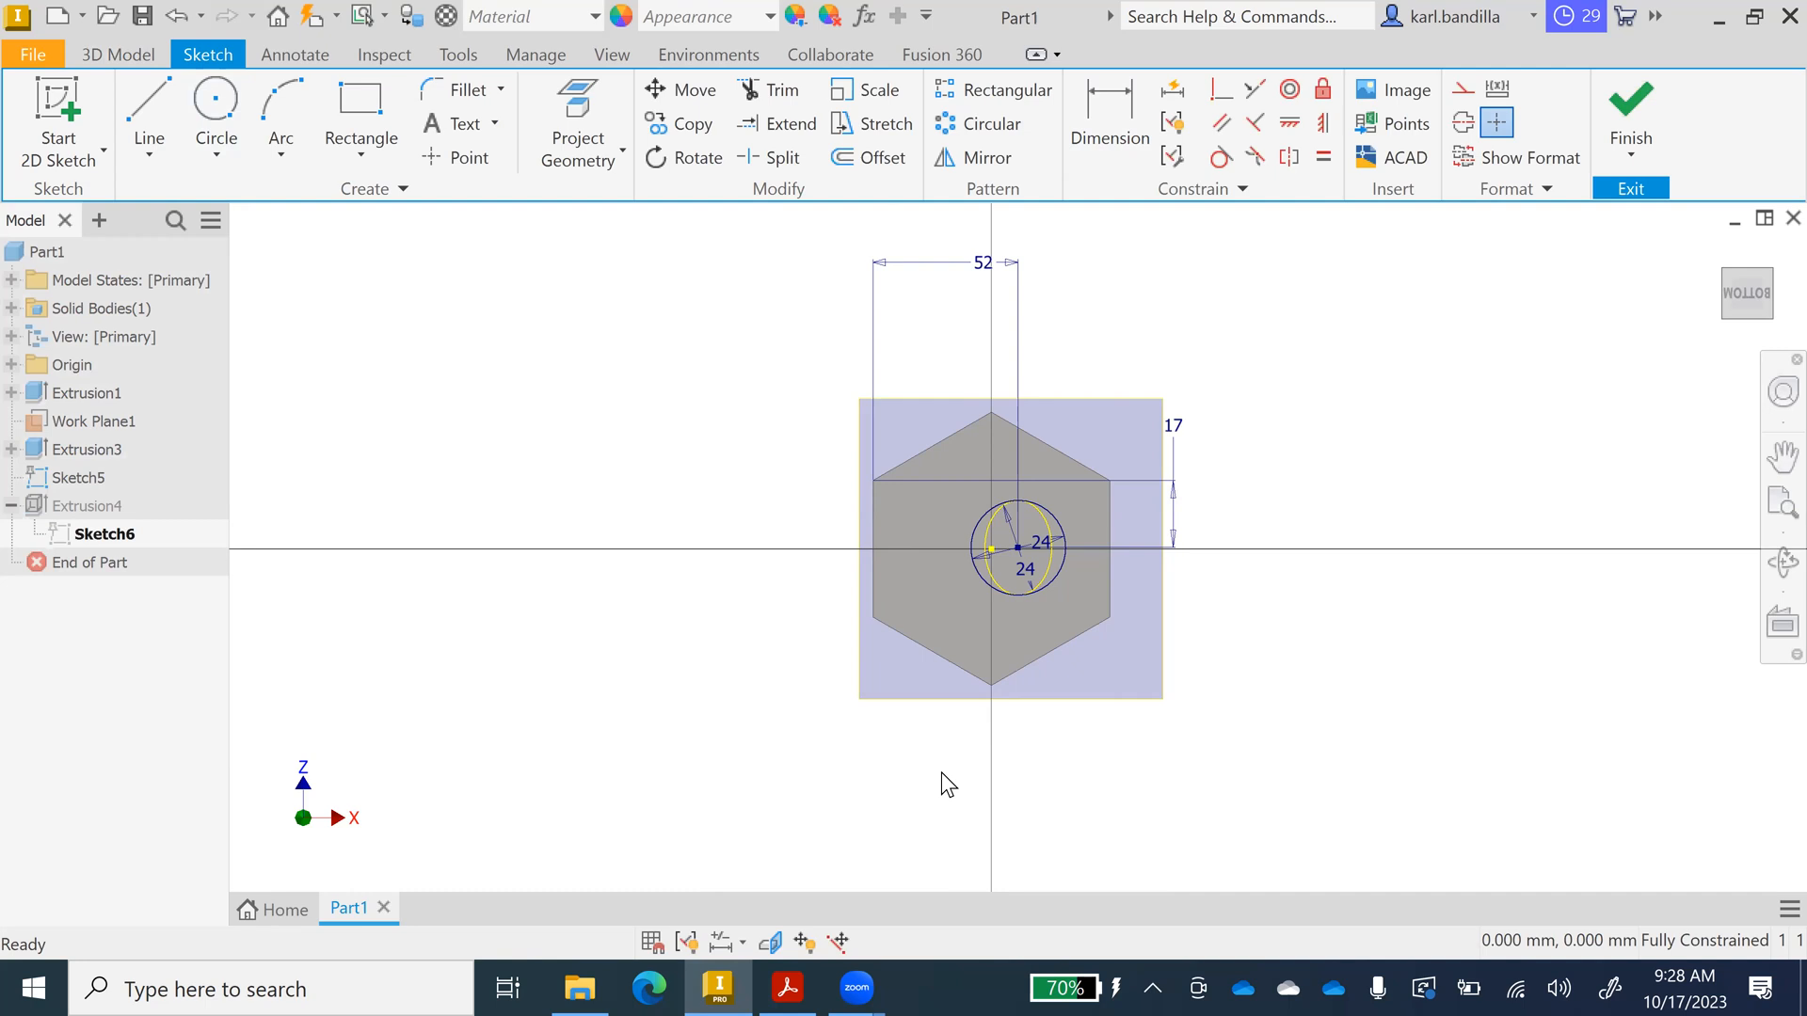
left_click(1641, 111)
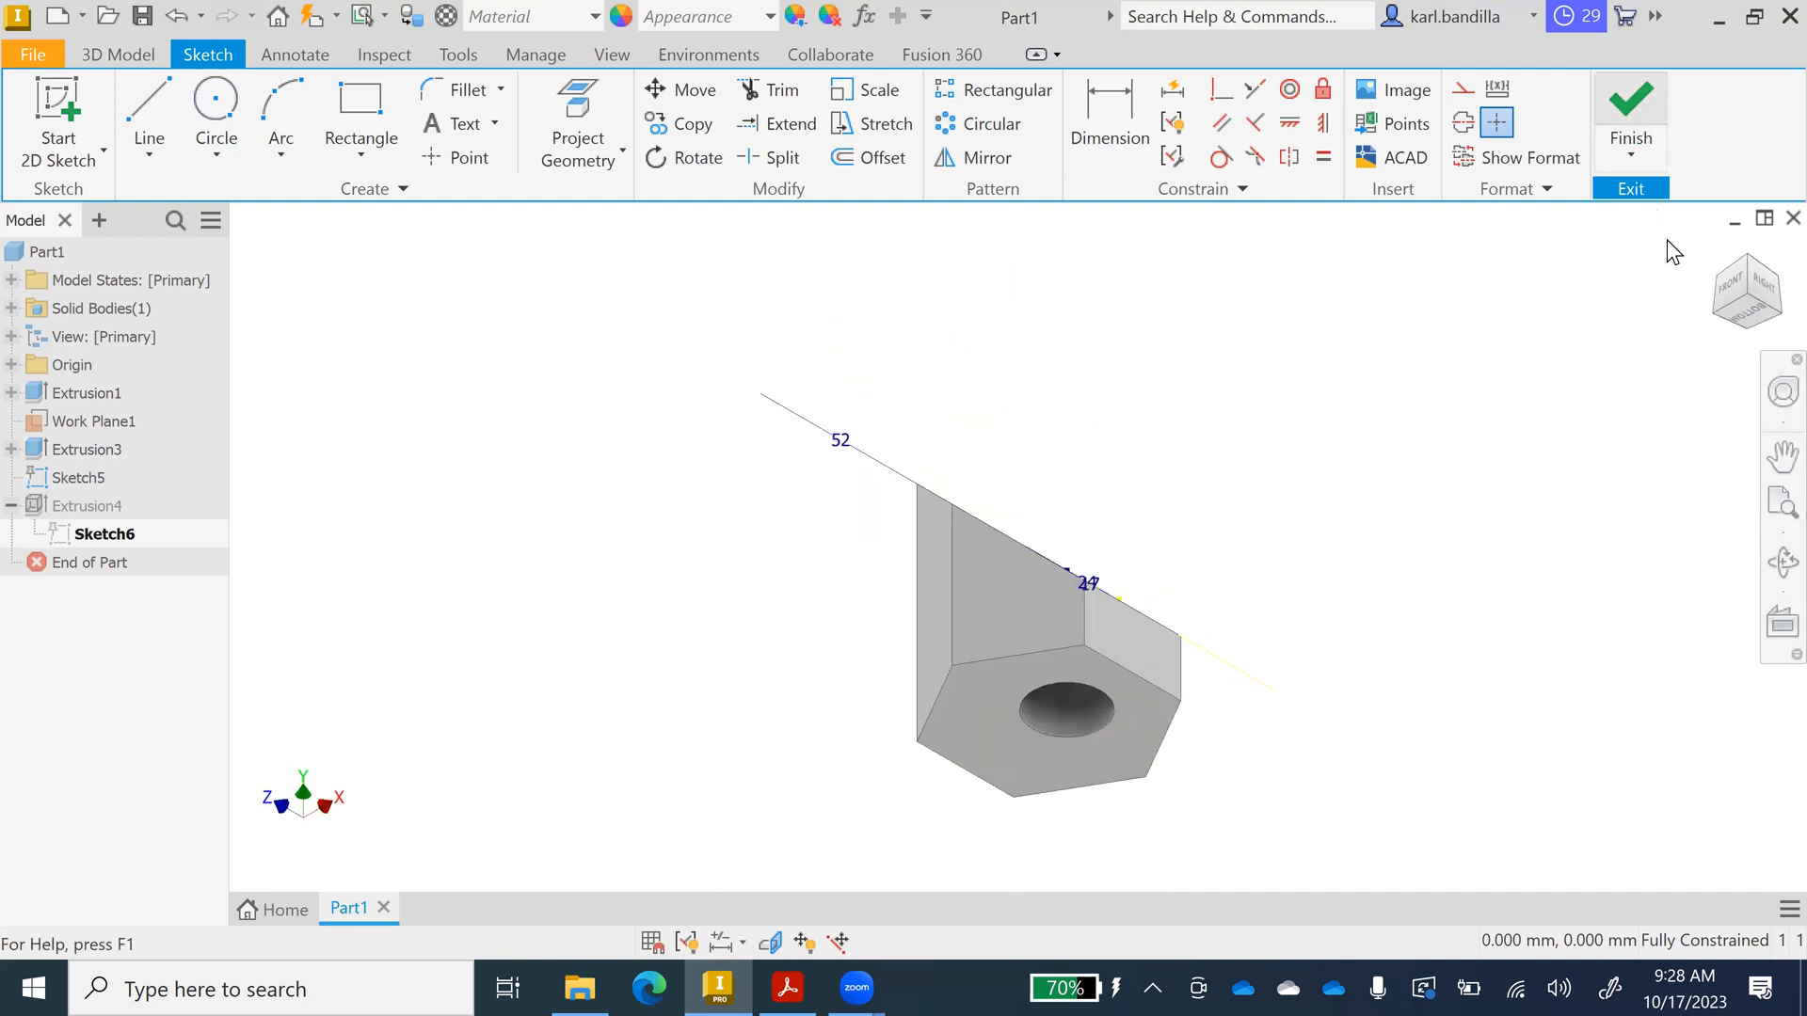
left_click(1718, 248)
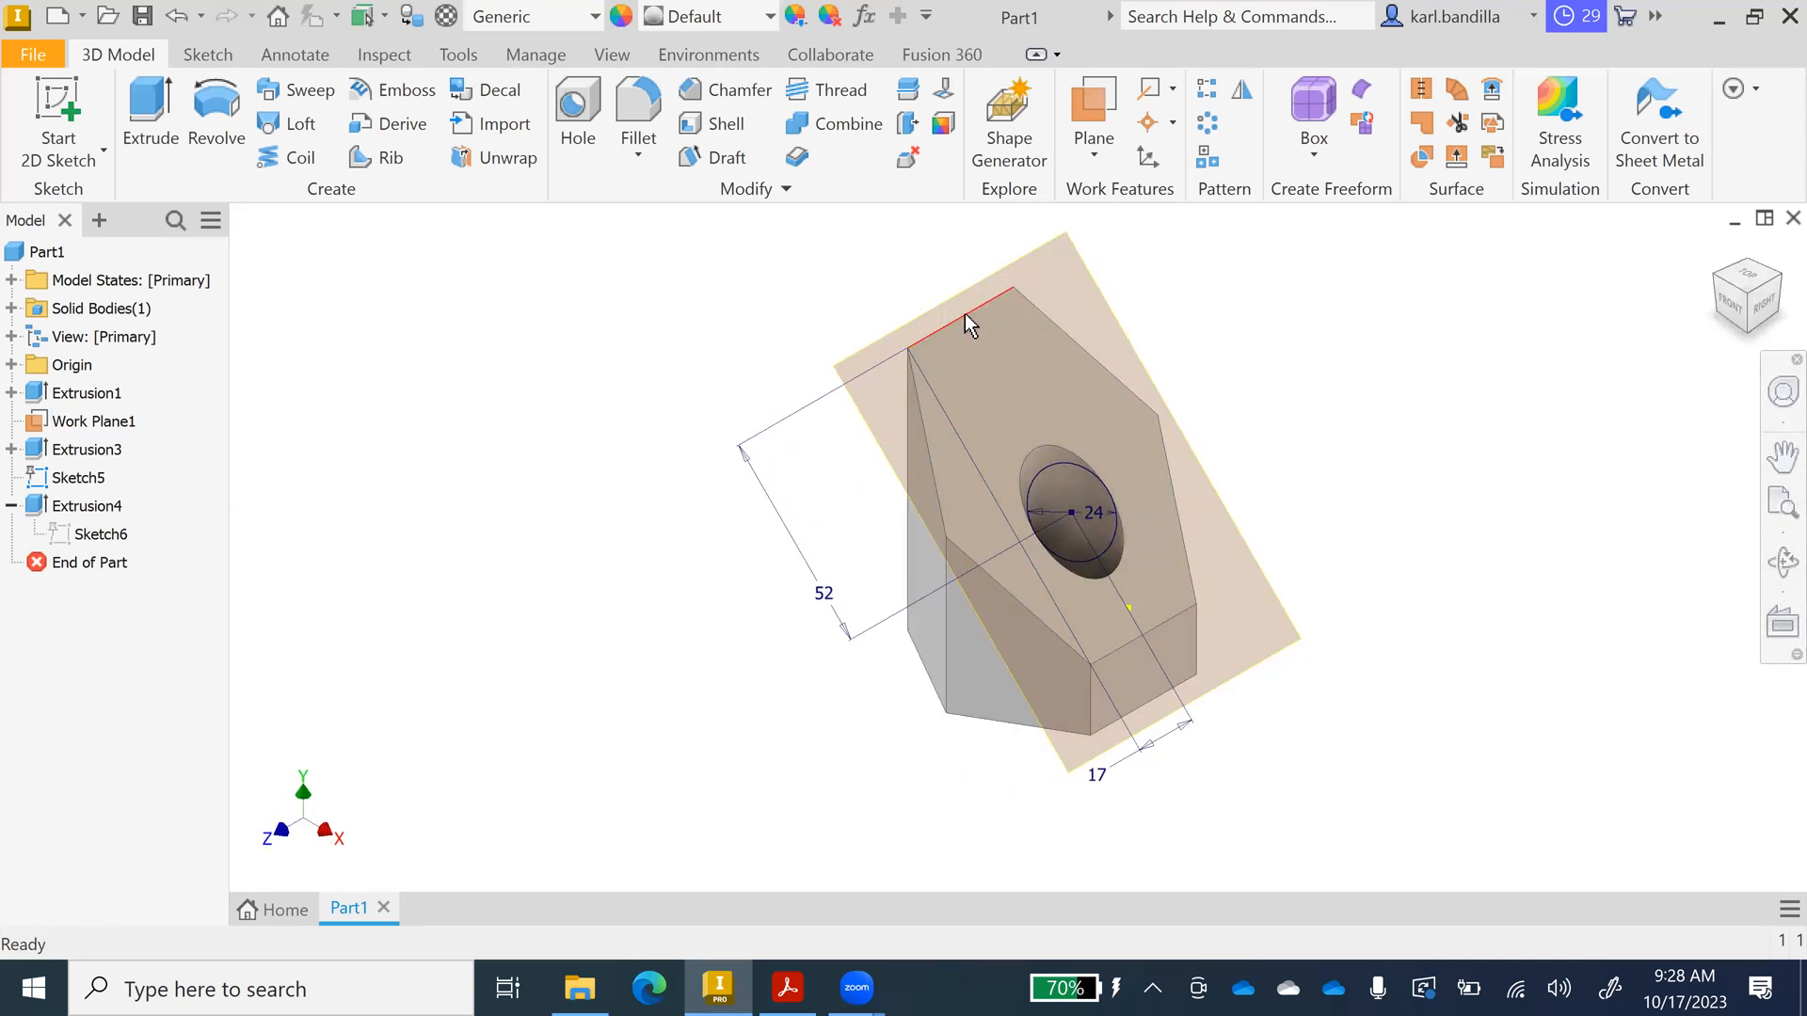
Open the base hexagon's Sketch1 under Extrusion1 for editing.
mouse_move(964, 313)
left_click(11, 393)
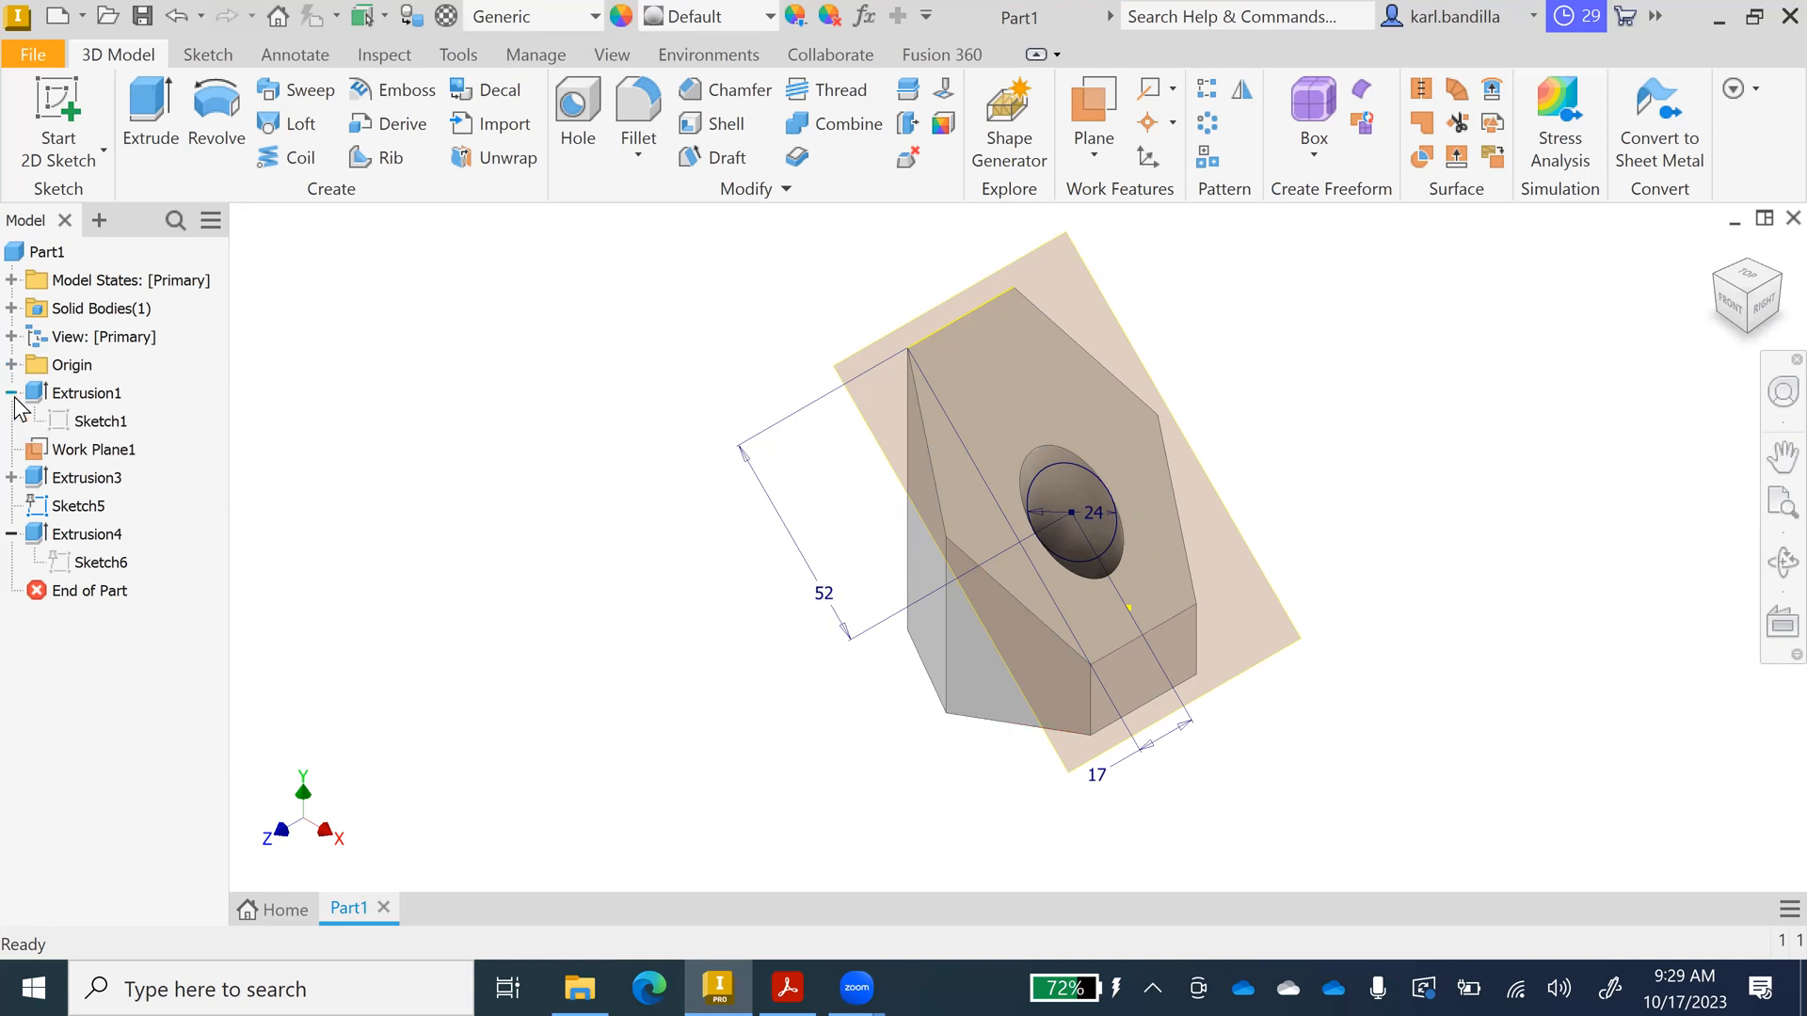
left_click(99, 424)
right_click(101, 431)
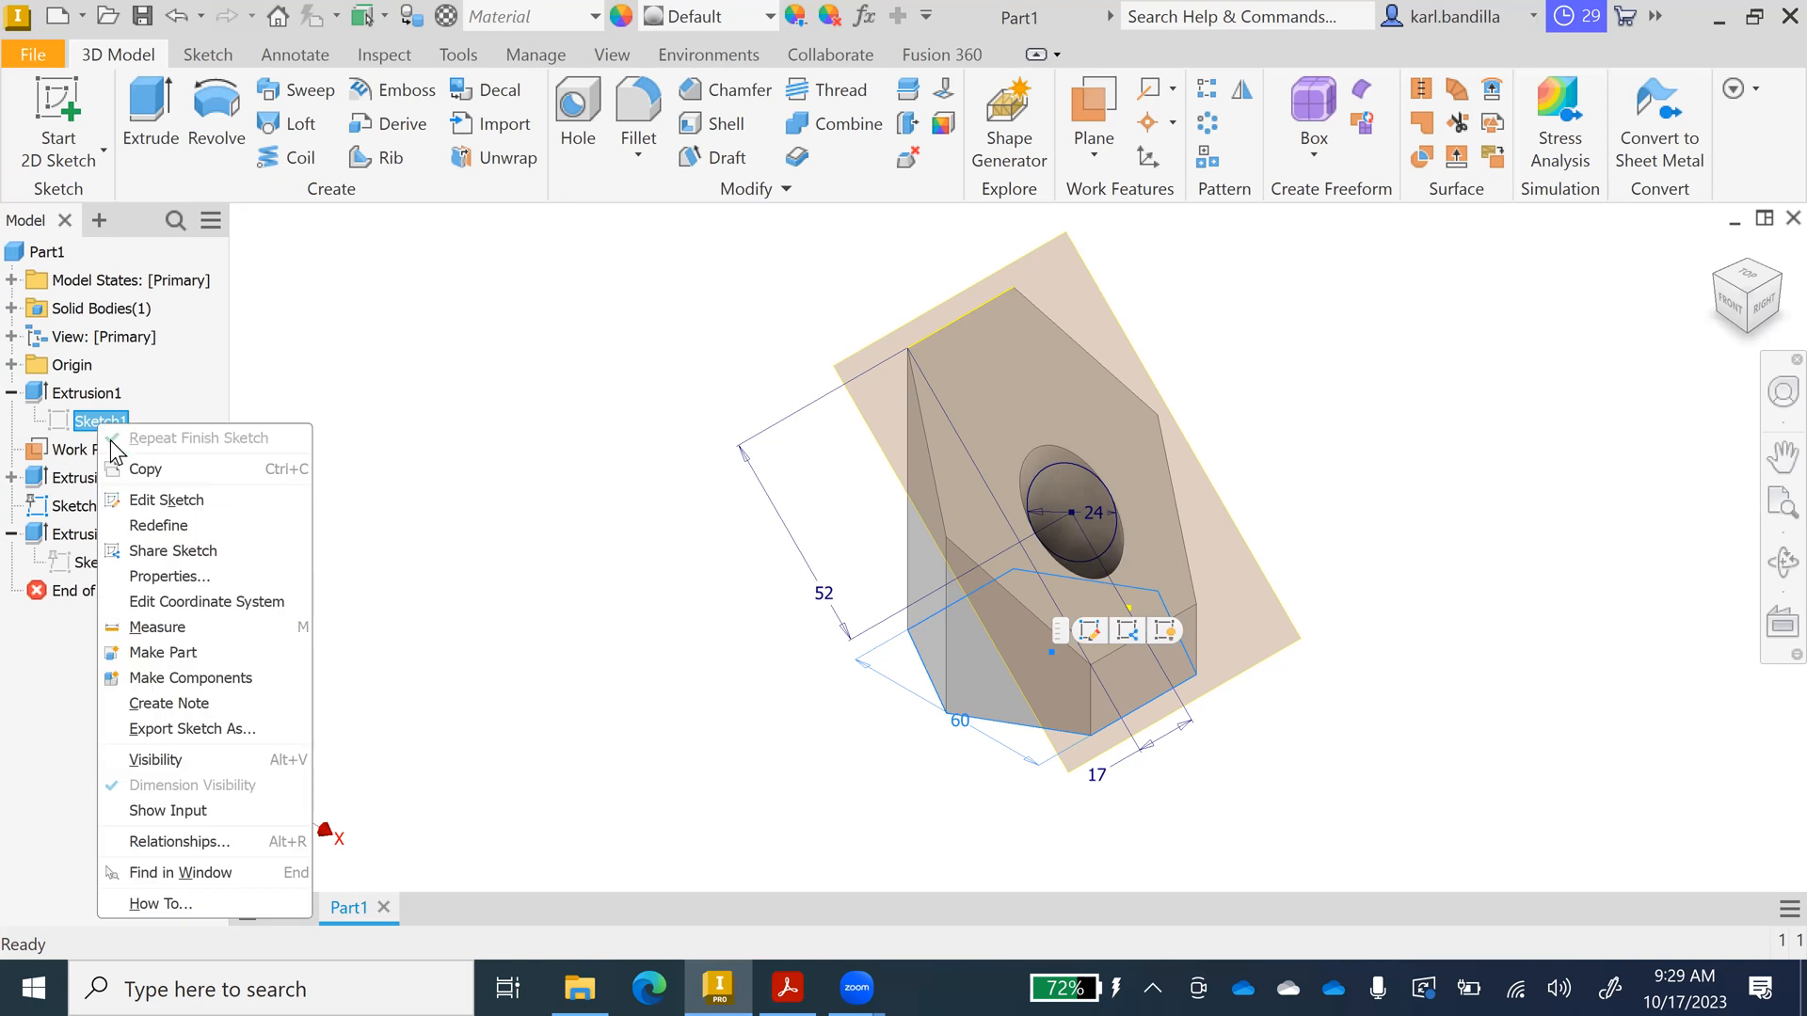
left_click(166, 499)
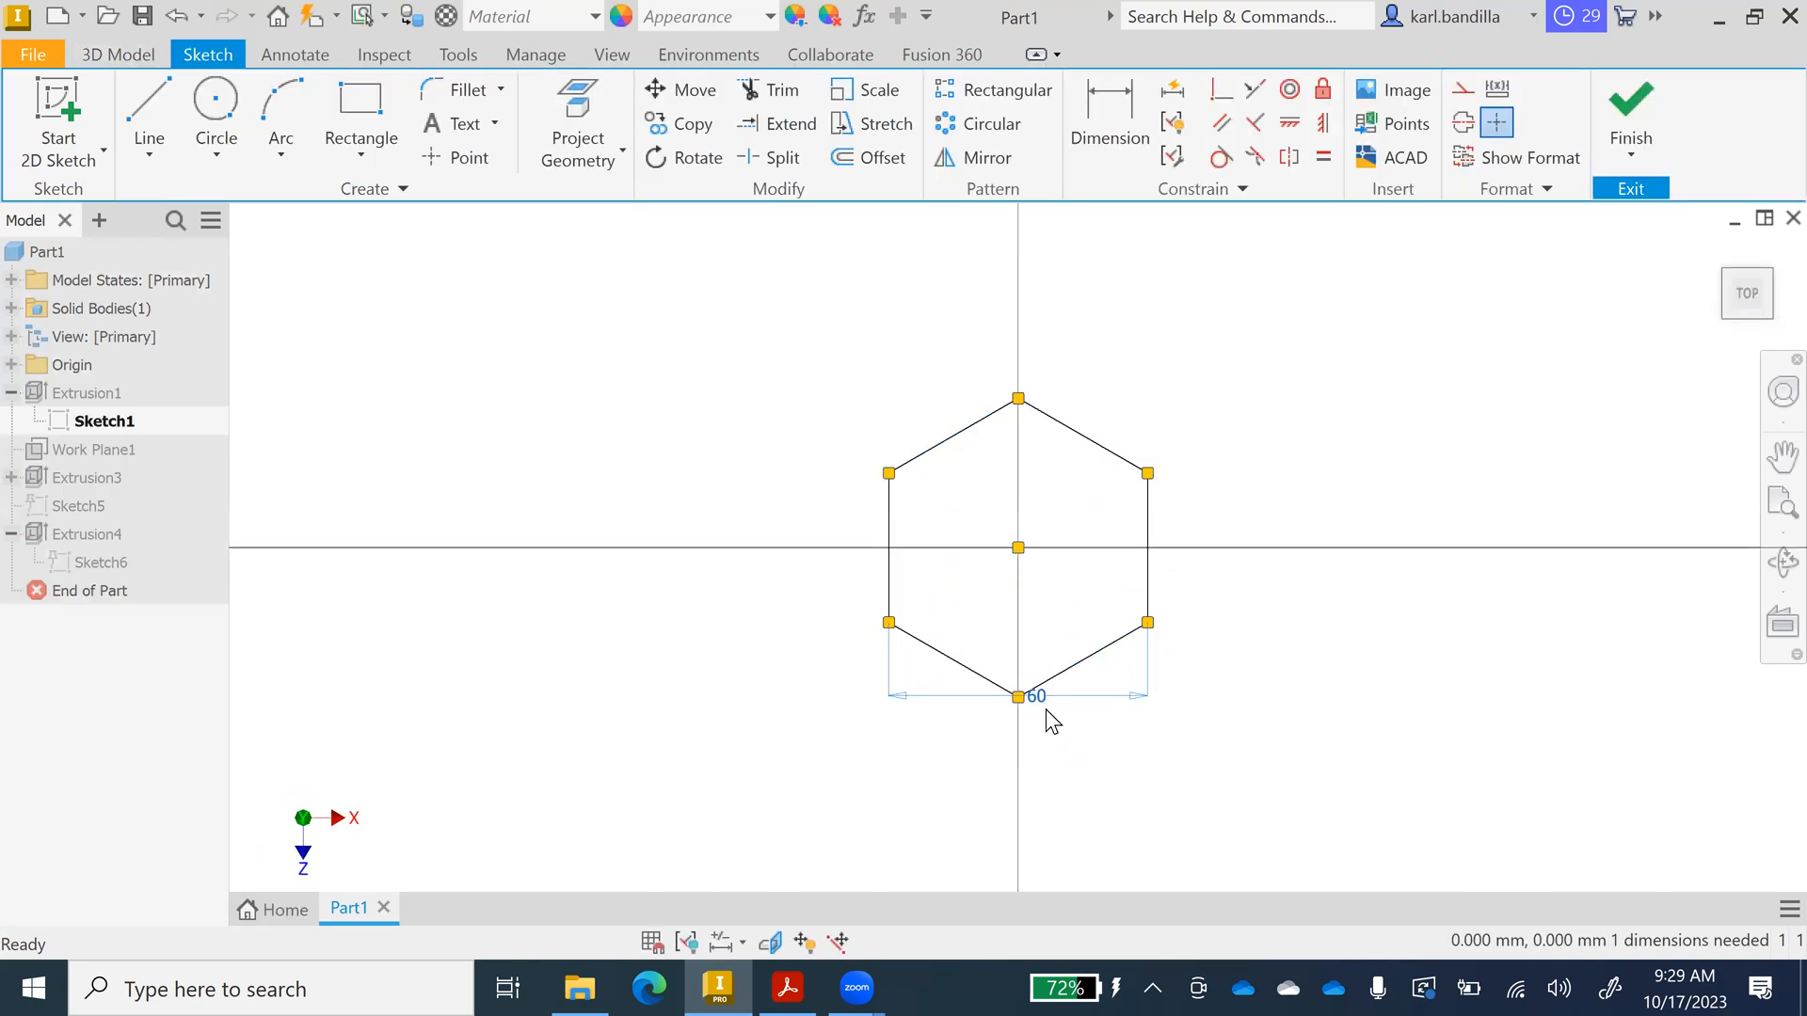
Change the hexagon's 60 across-flats dimension to 80 and finish the sketch.
left_click(1096, 136)
left_click(1042, 690)
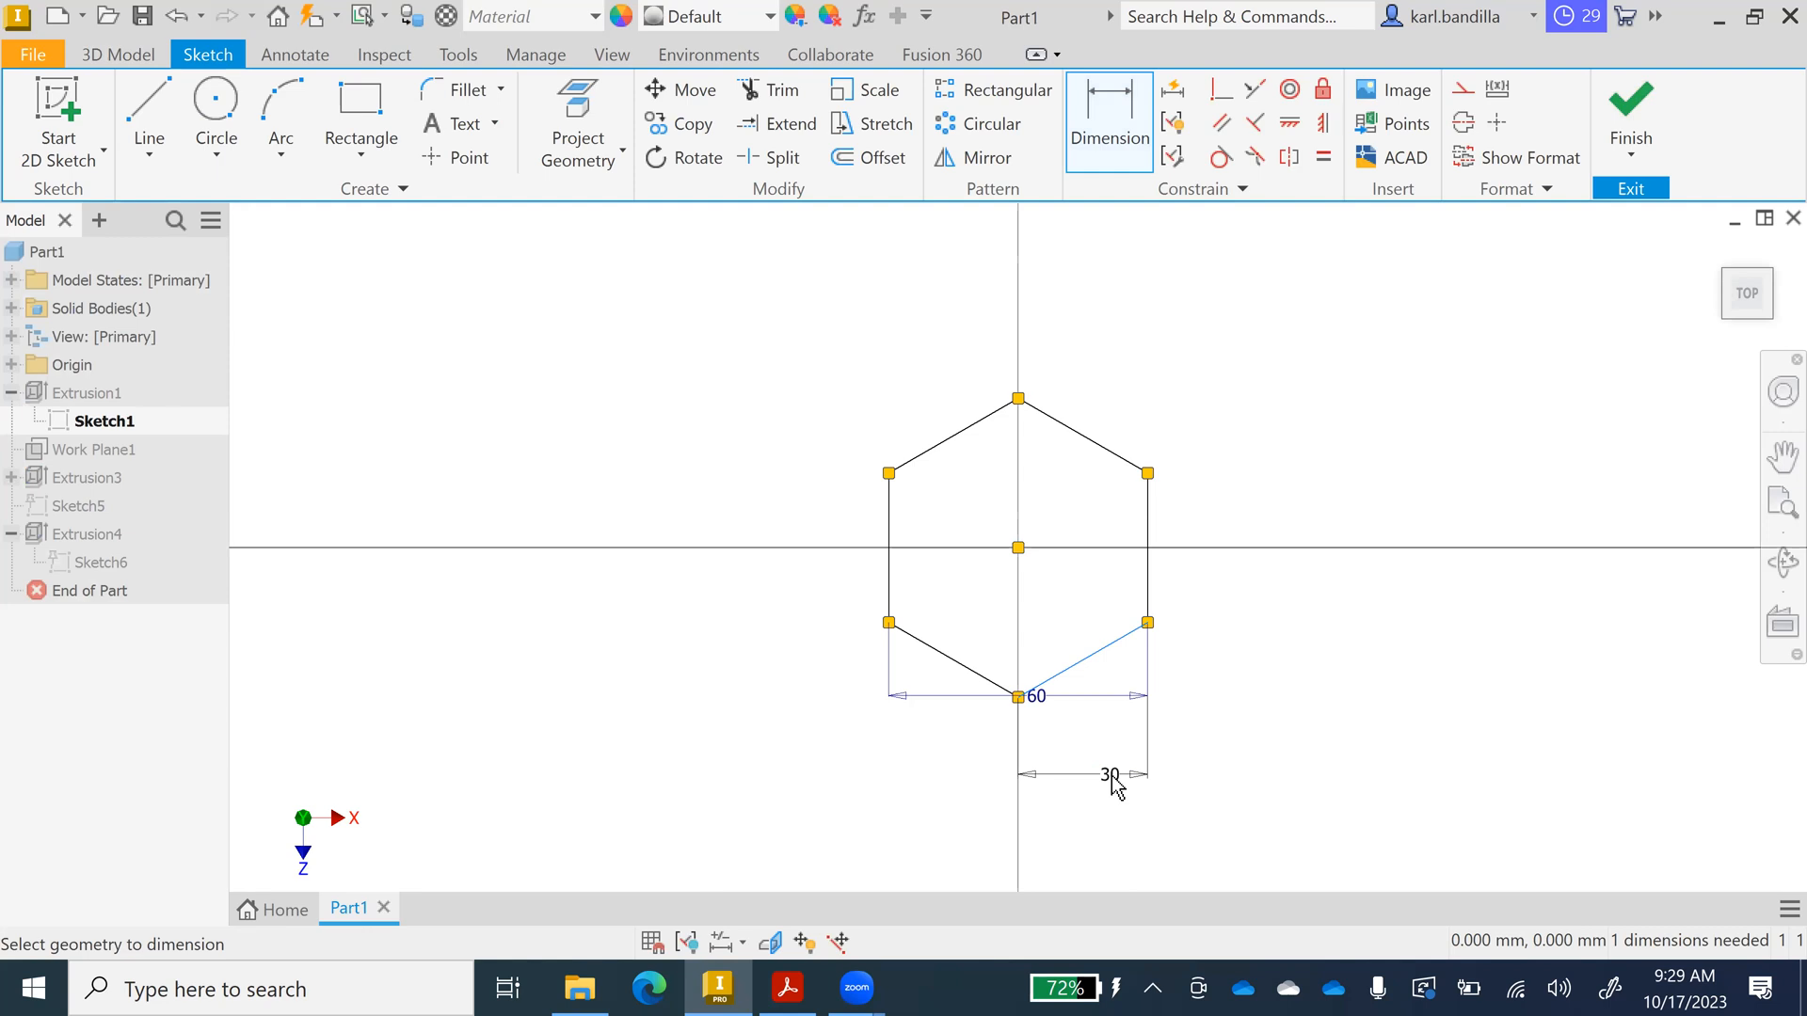
key("Escape")
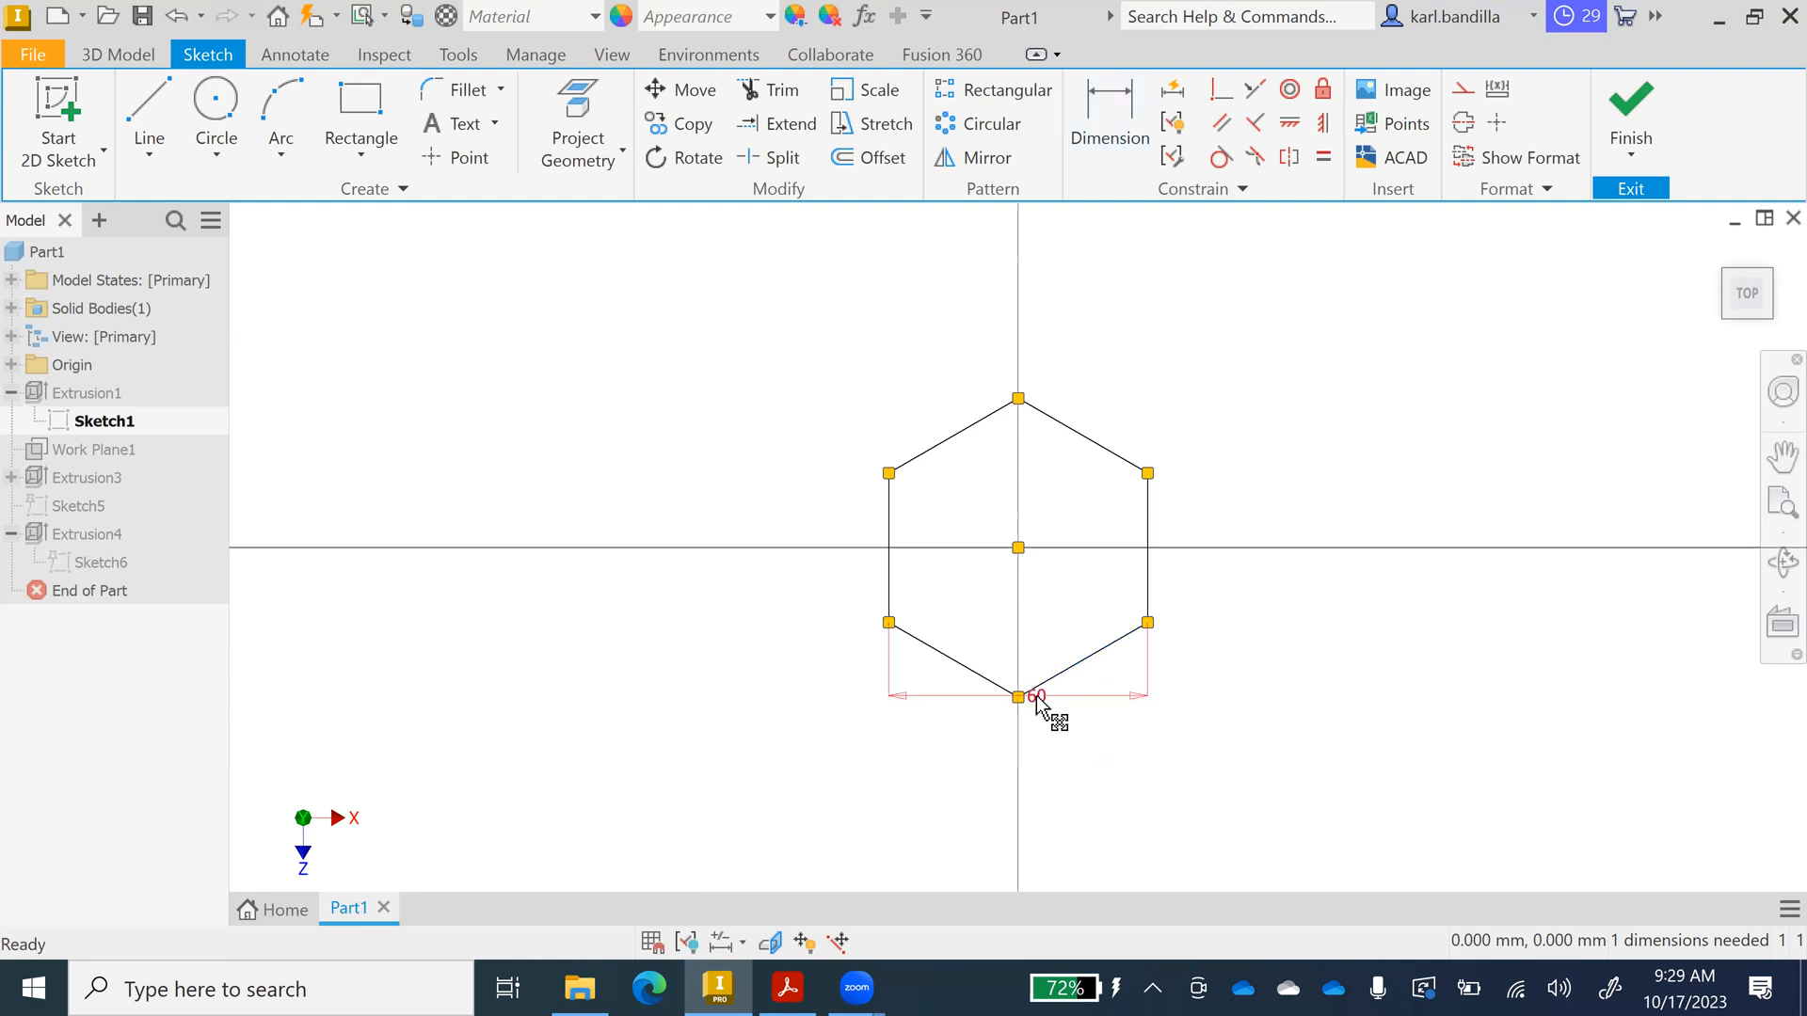
double_click(1045, 709)
type("80")
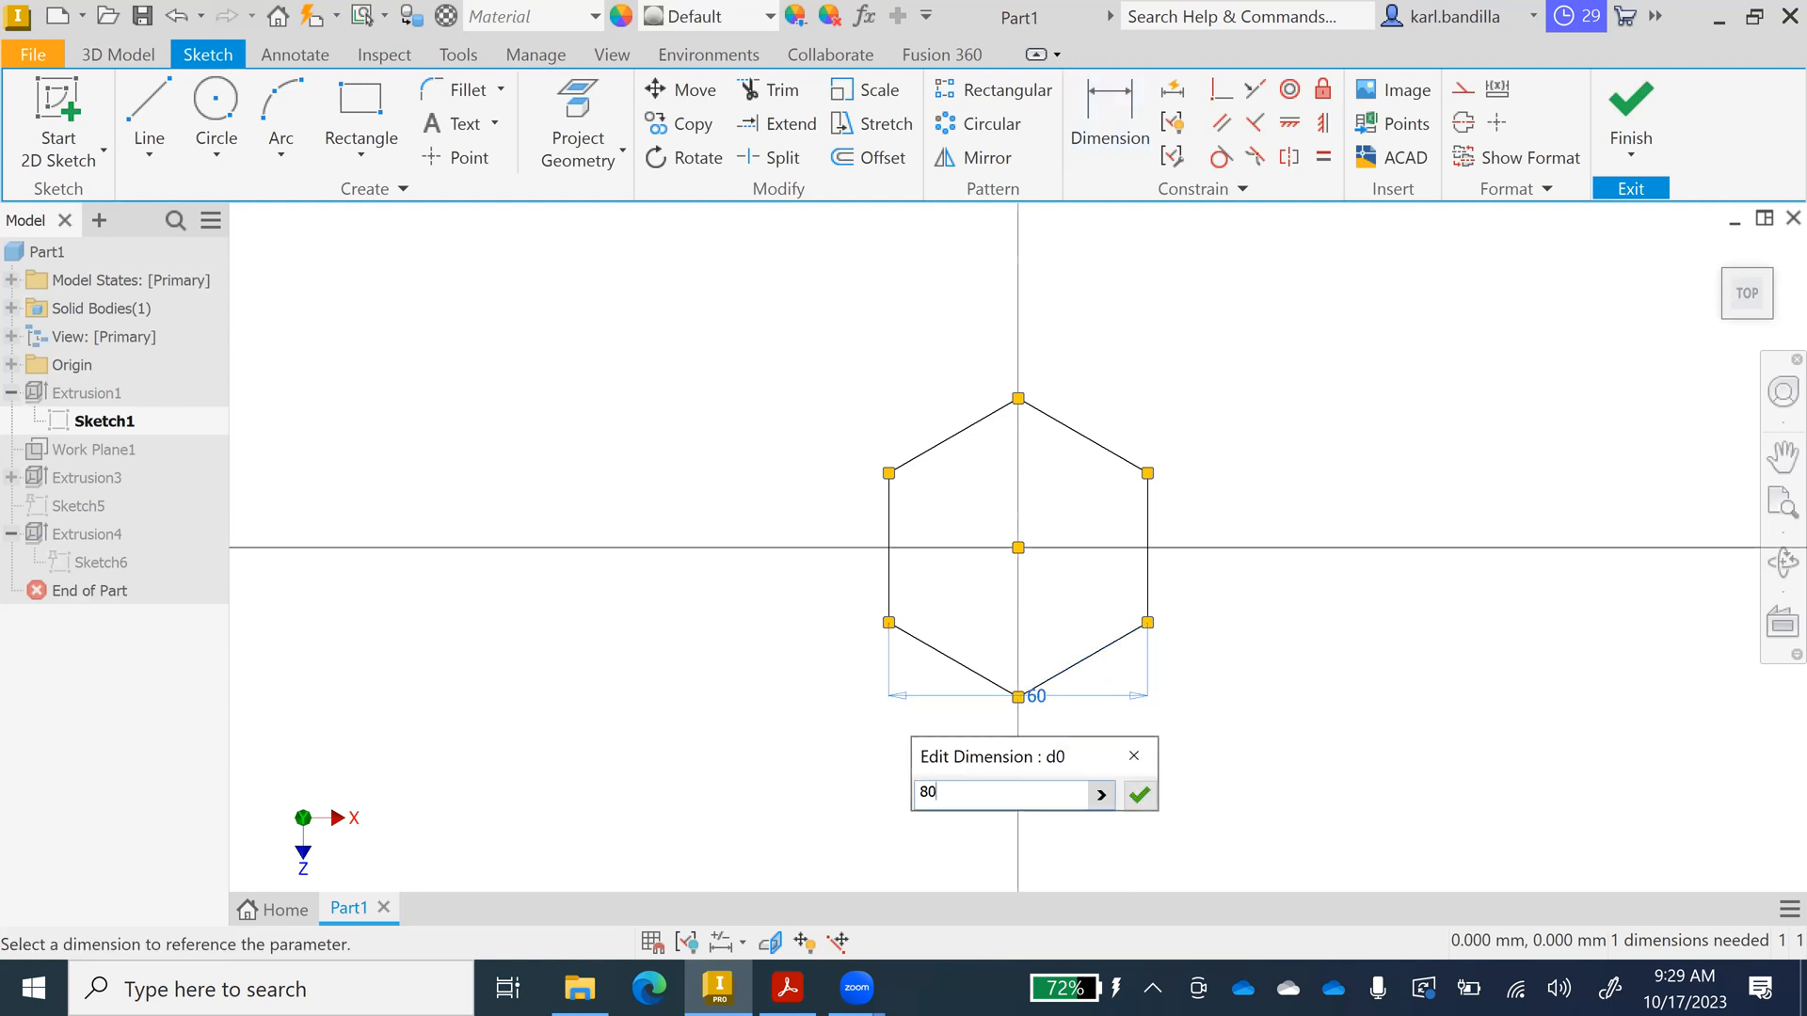
left_click(1139, 795)
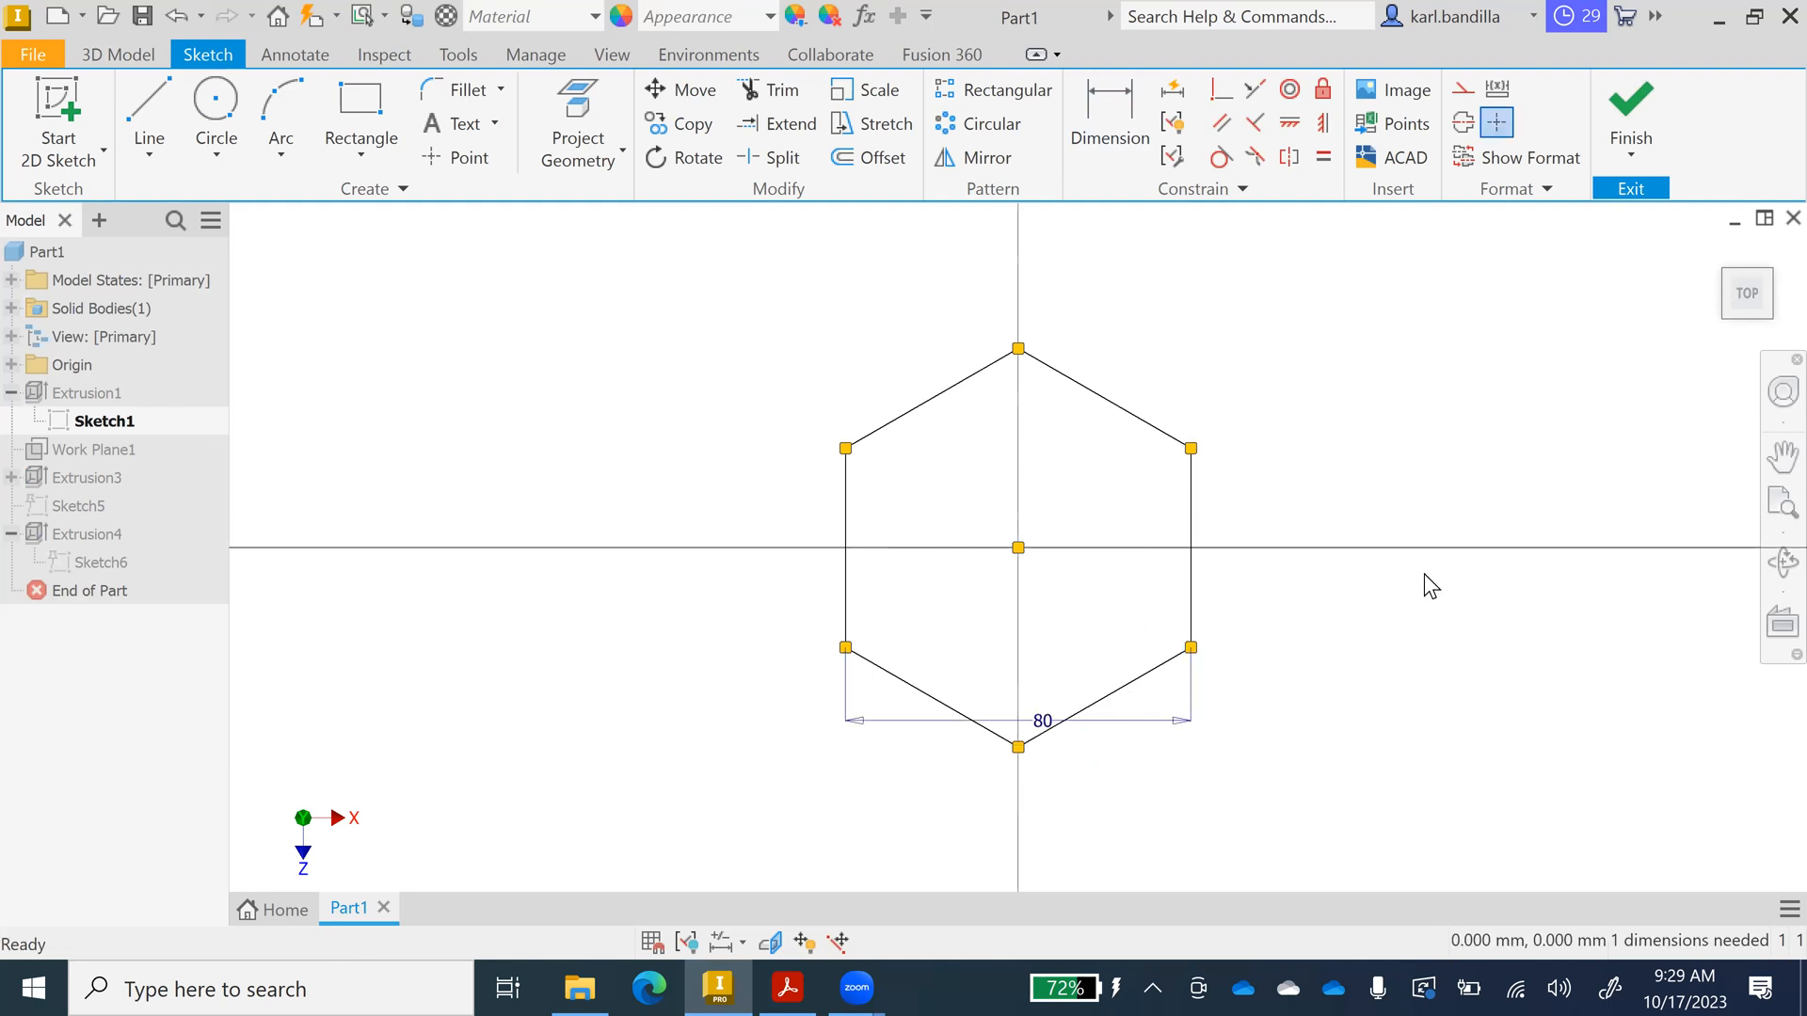
left_click(1623, 118)
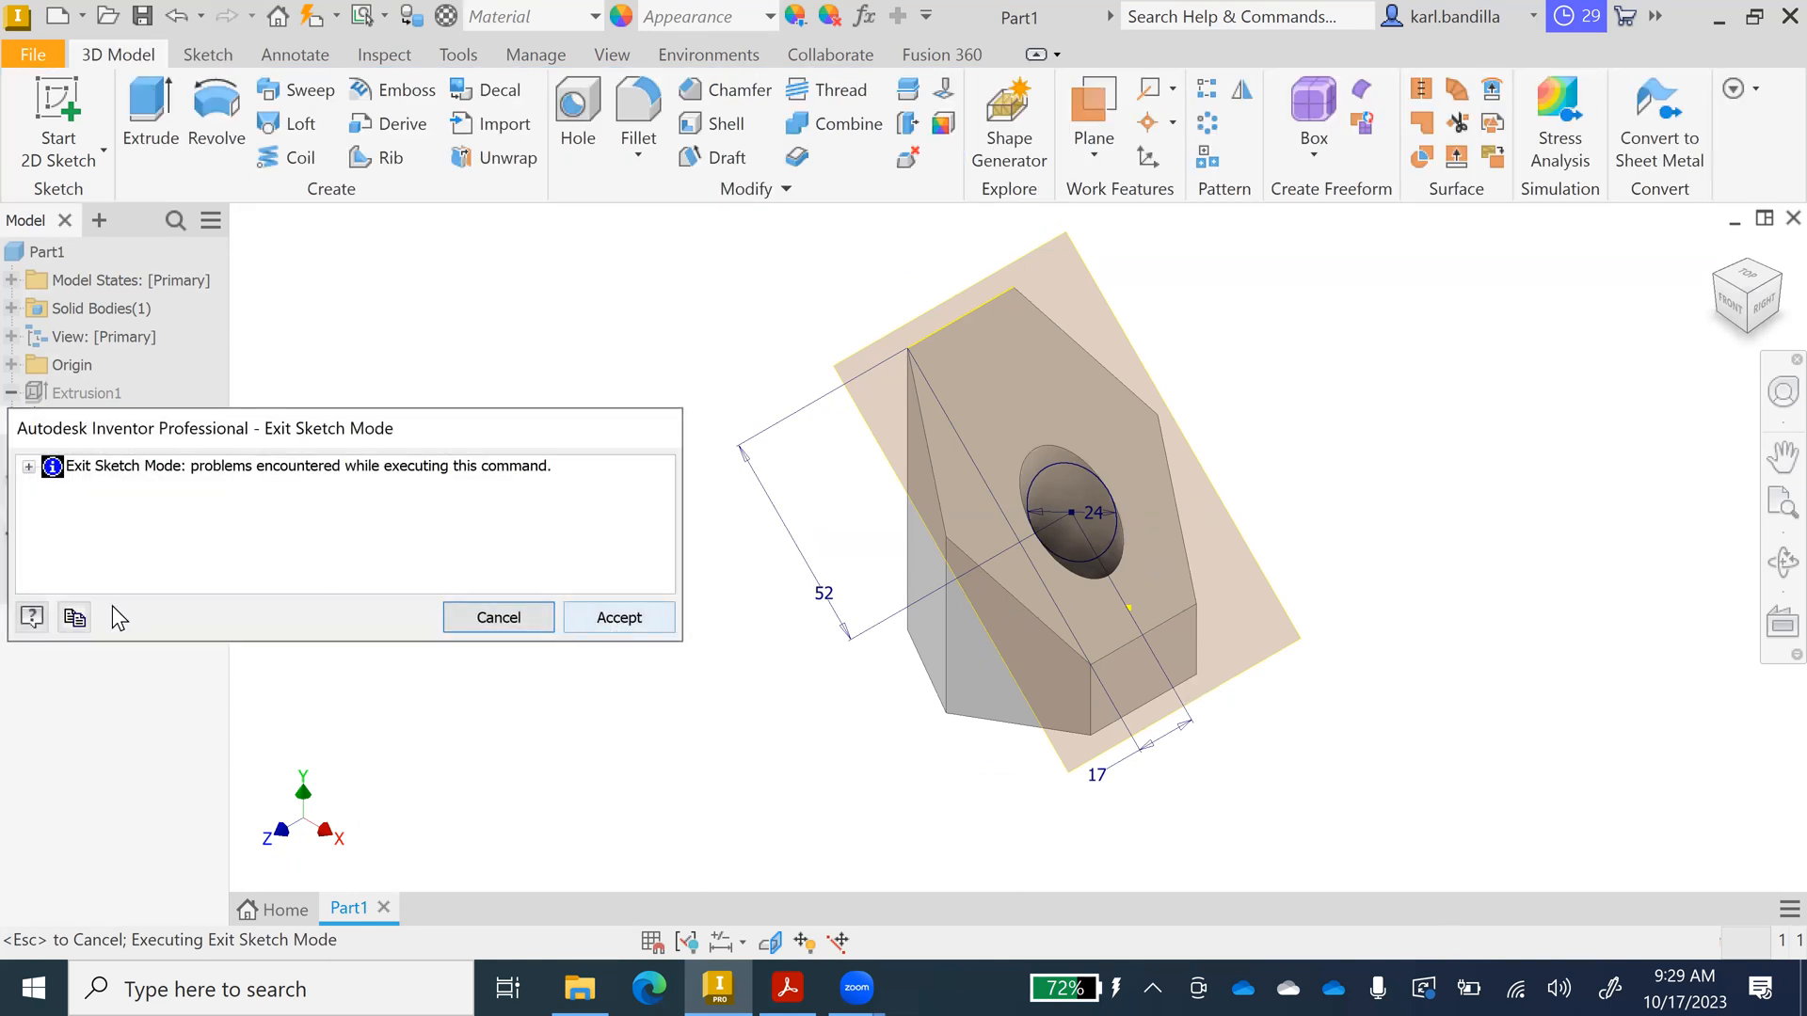
Accept the rebuild, undo twice to restore the 60 mm hexagon, then view the Acrobat drawing.
left_click(649, 633)
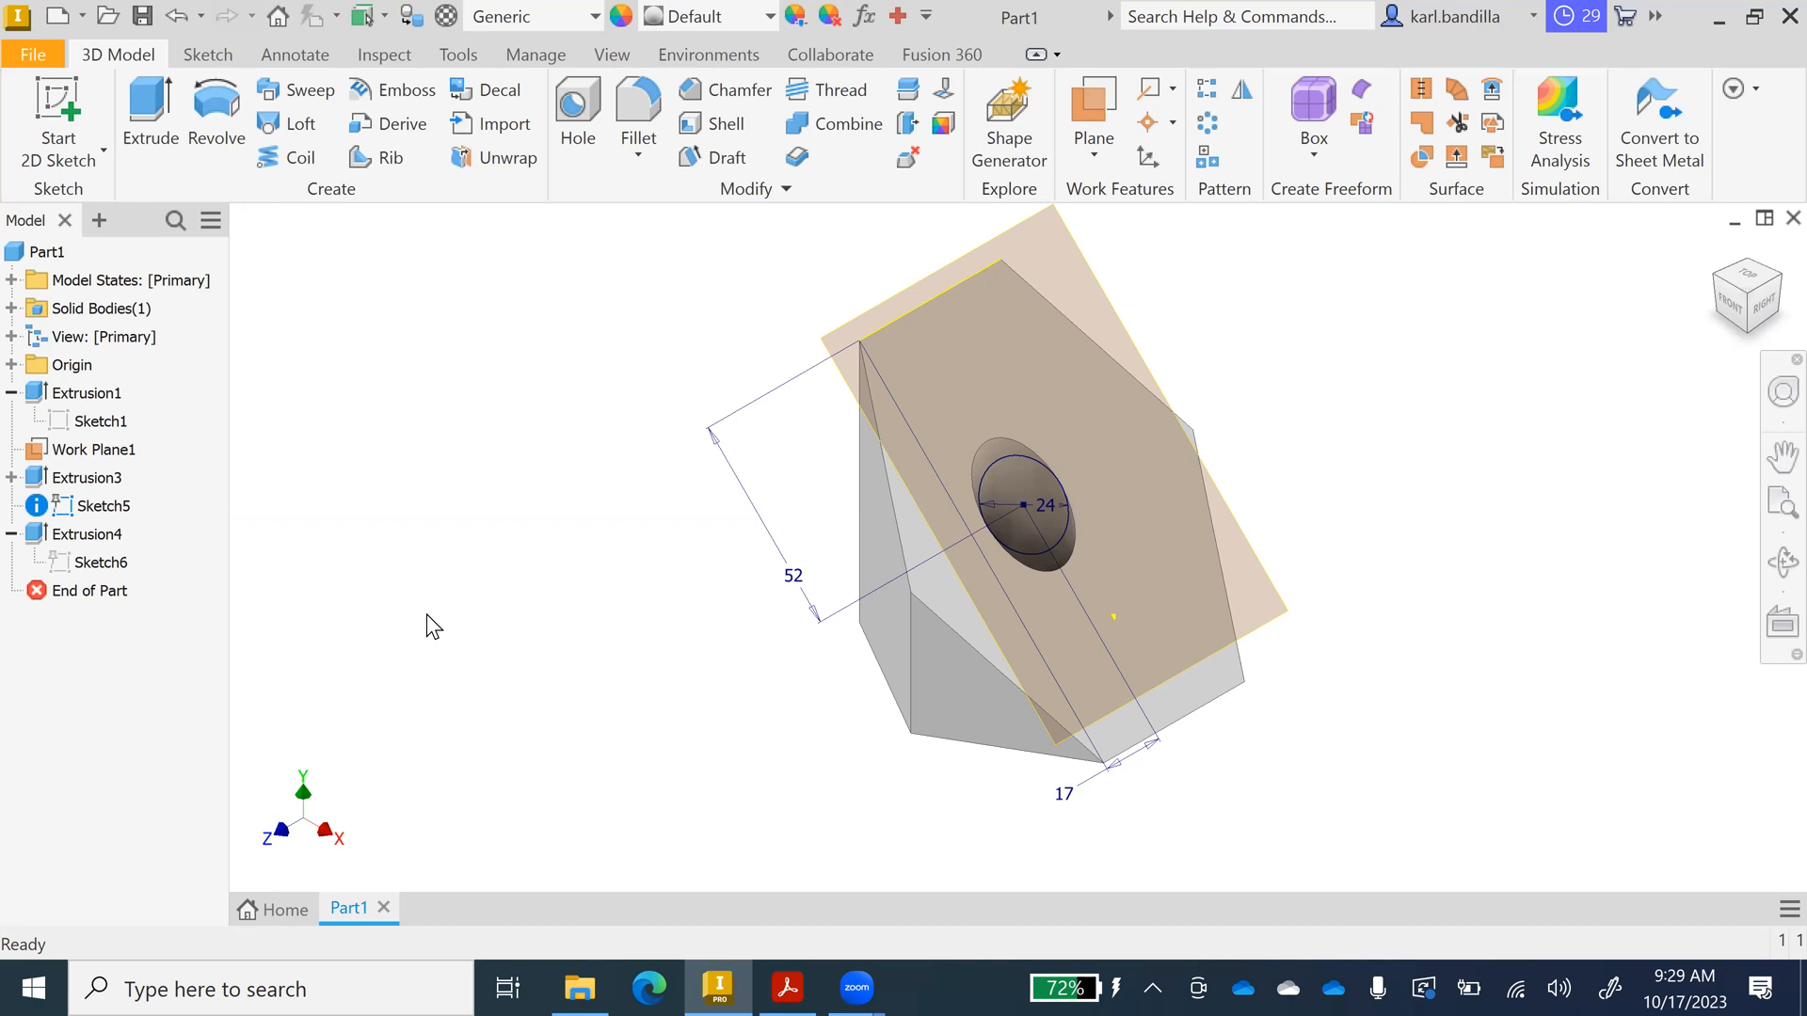
key("ctrl+z")
key("ctrl+z")
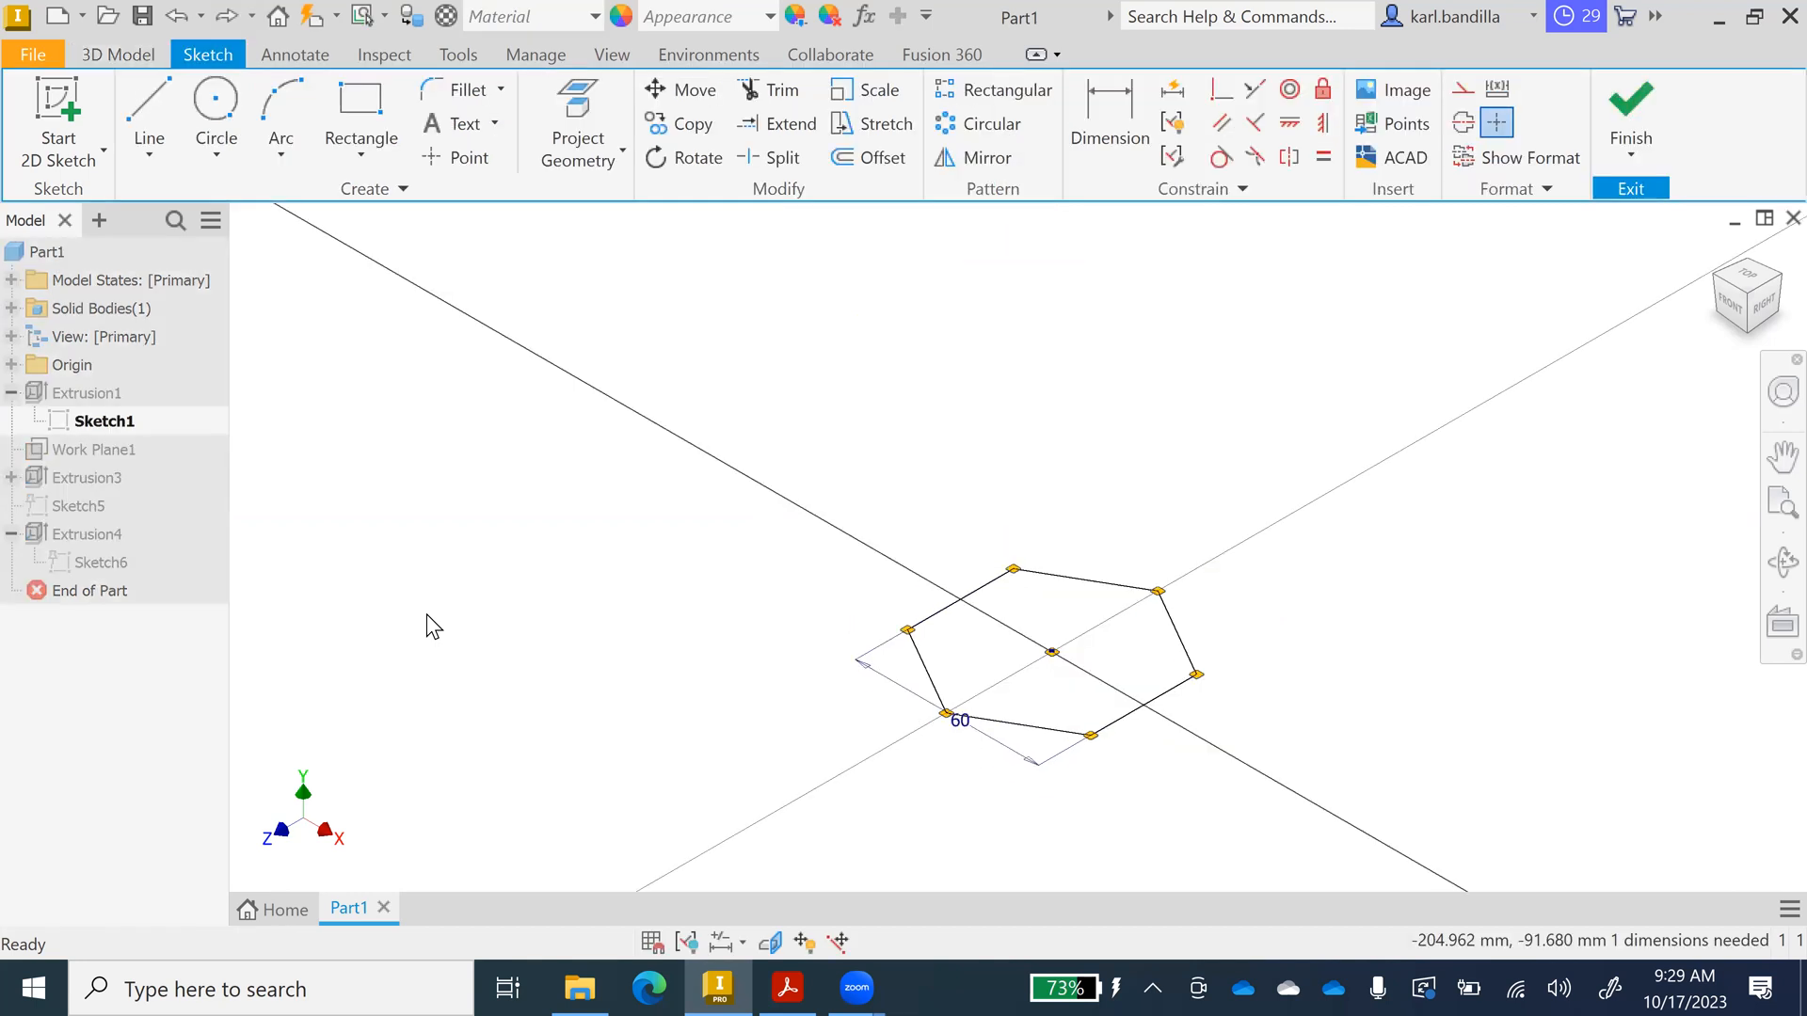
key("ctrl+z")
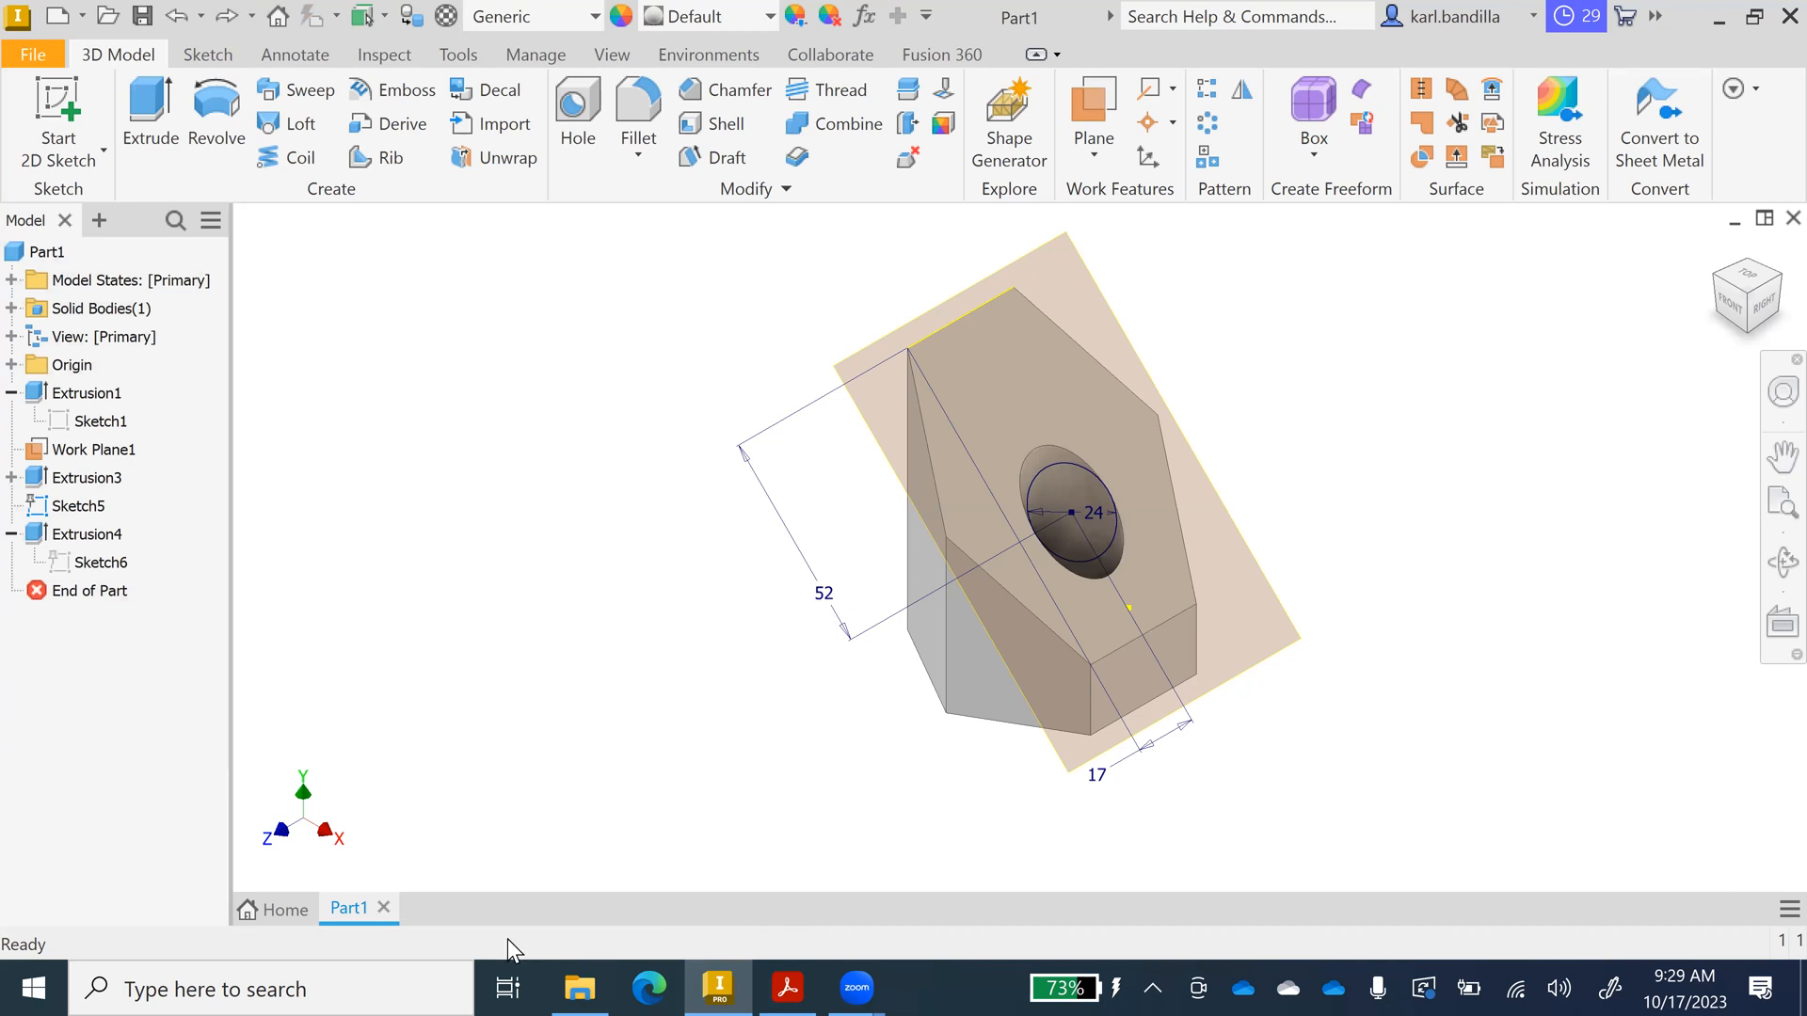
left_click(789, 987)
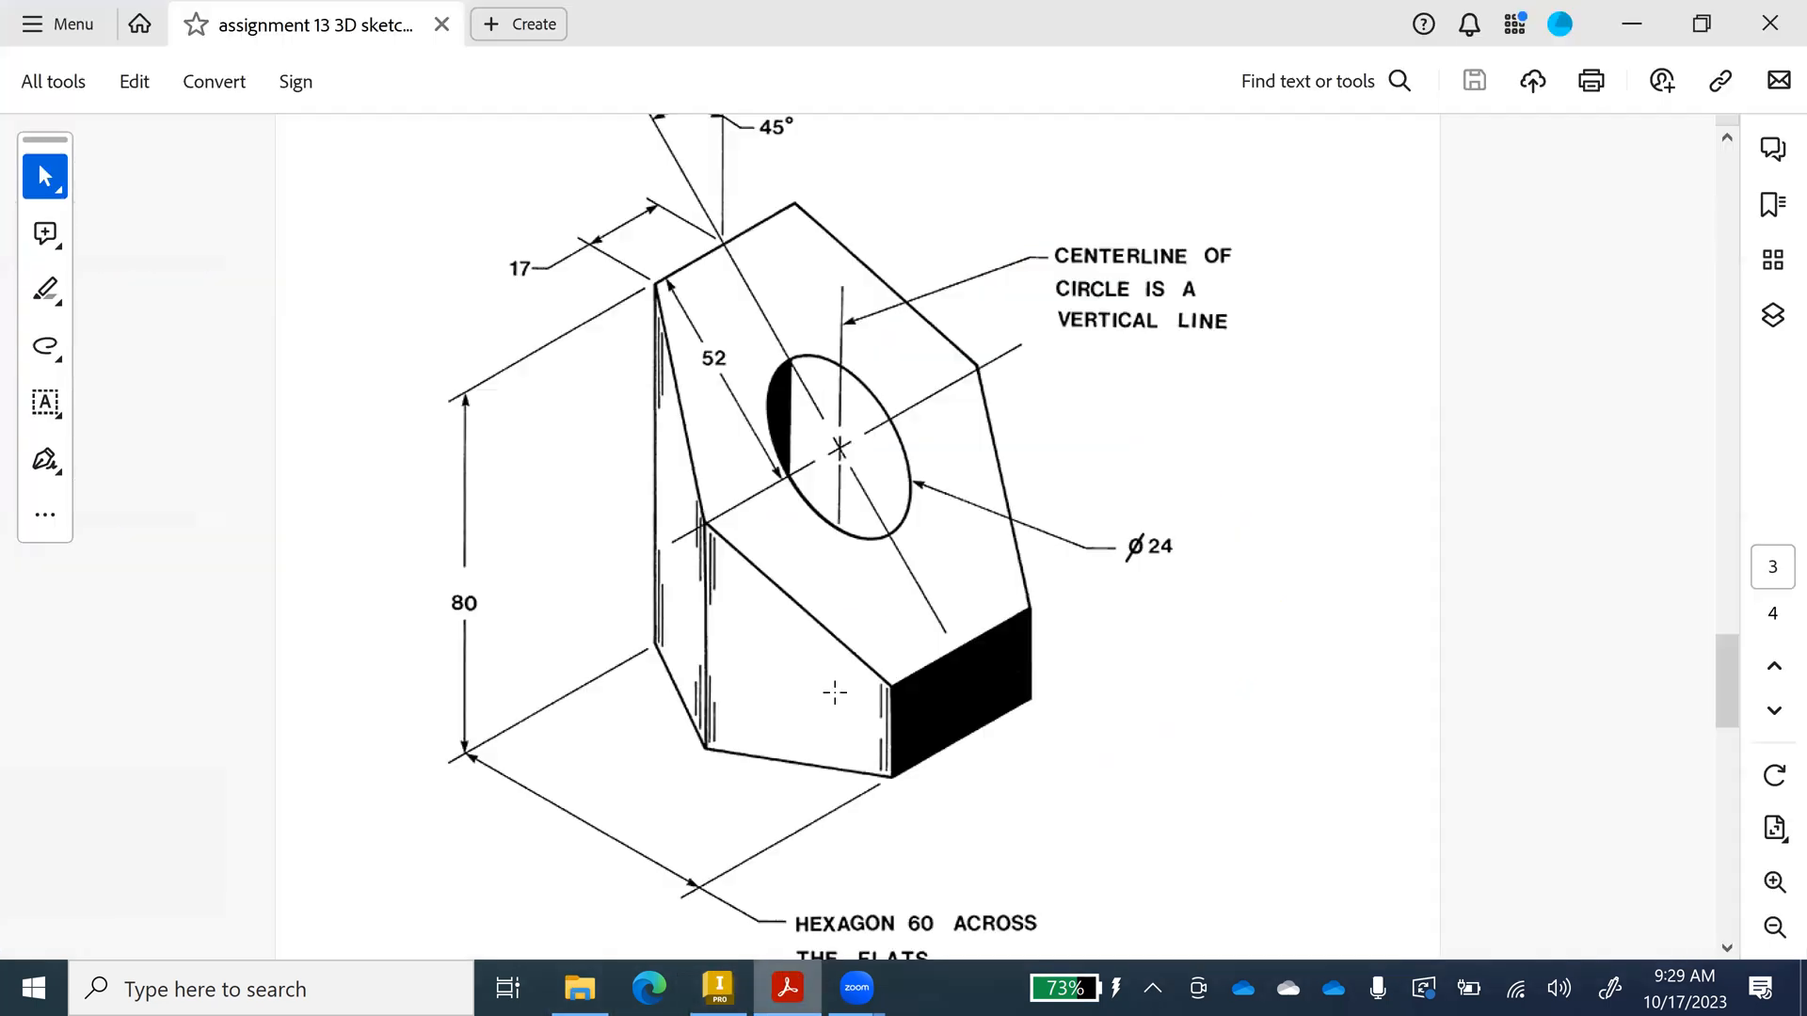
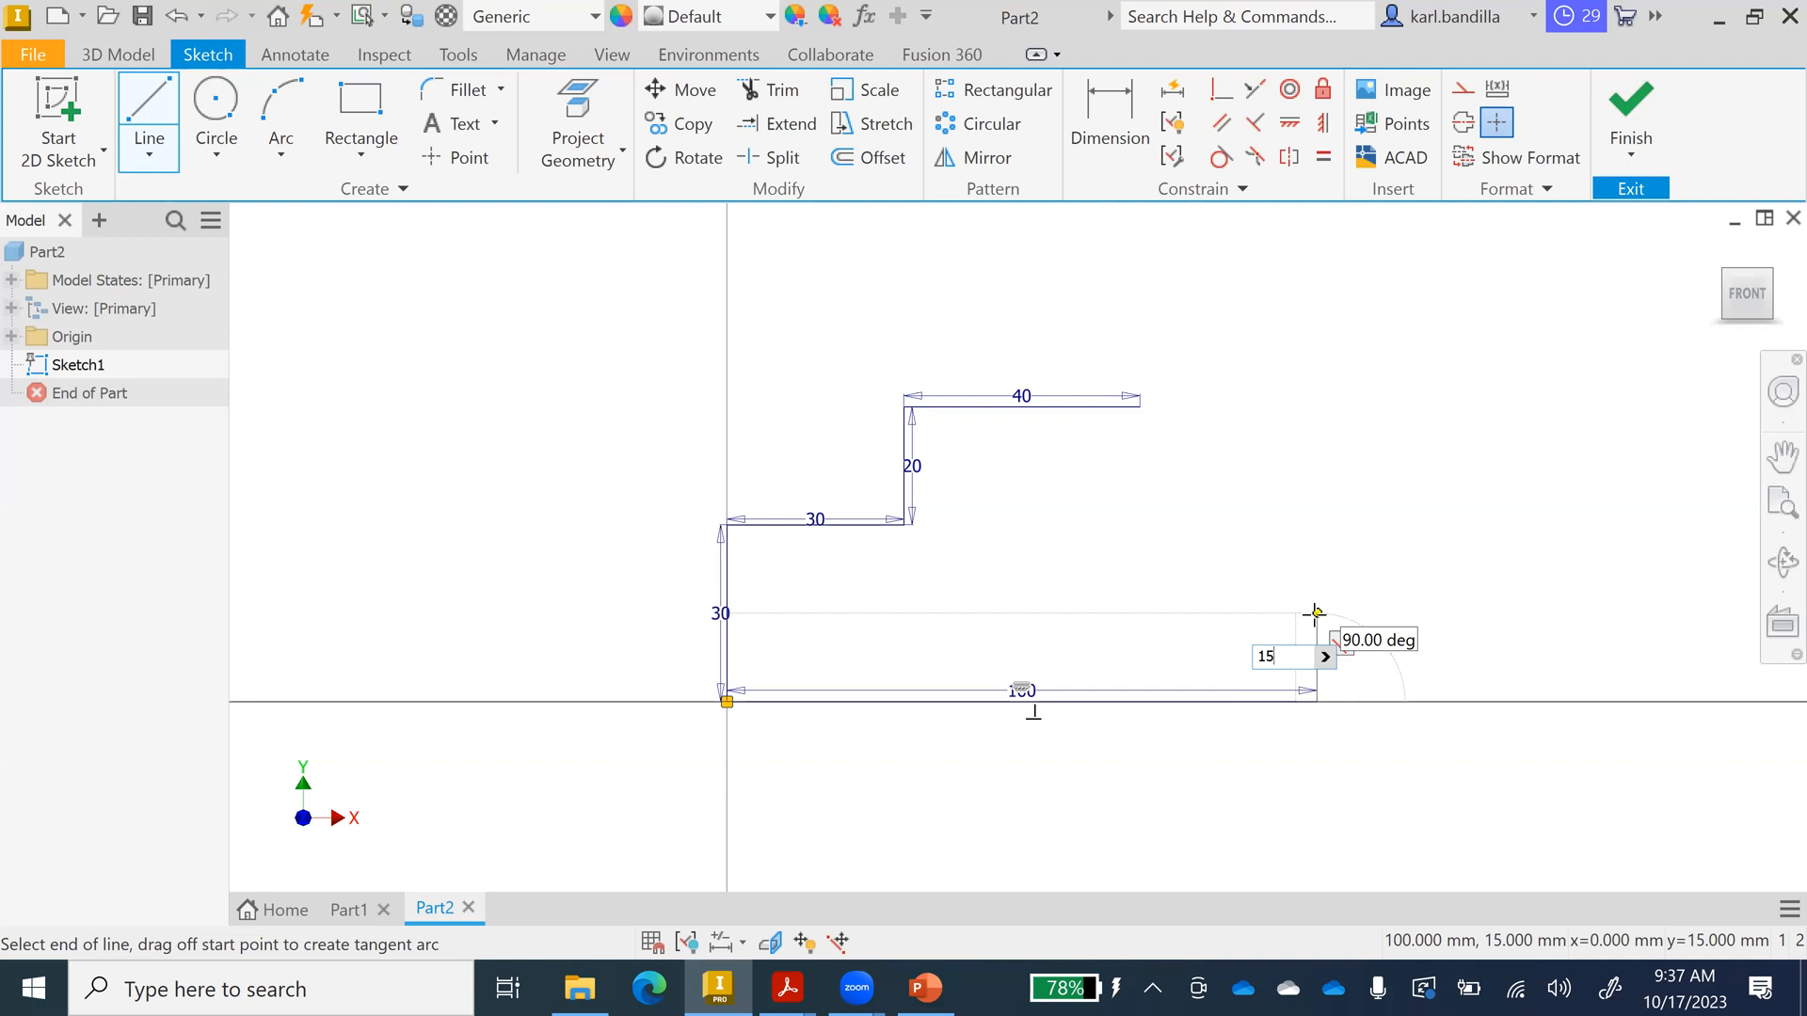
Close the profile with a 15 mm vertical edge and a sloped line to the 40 line, then finish the sketch.
key("Return")
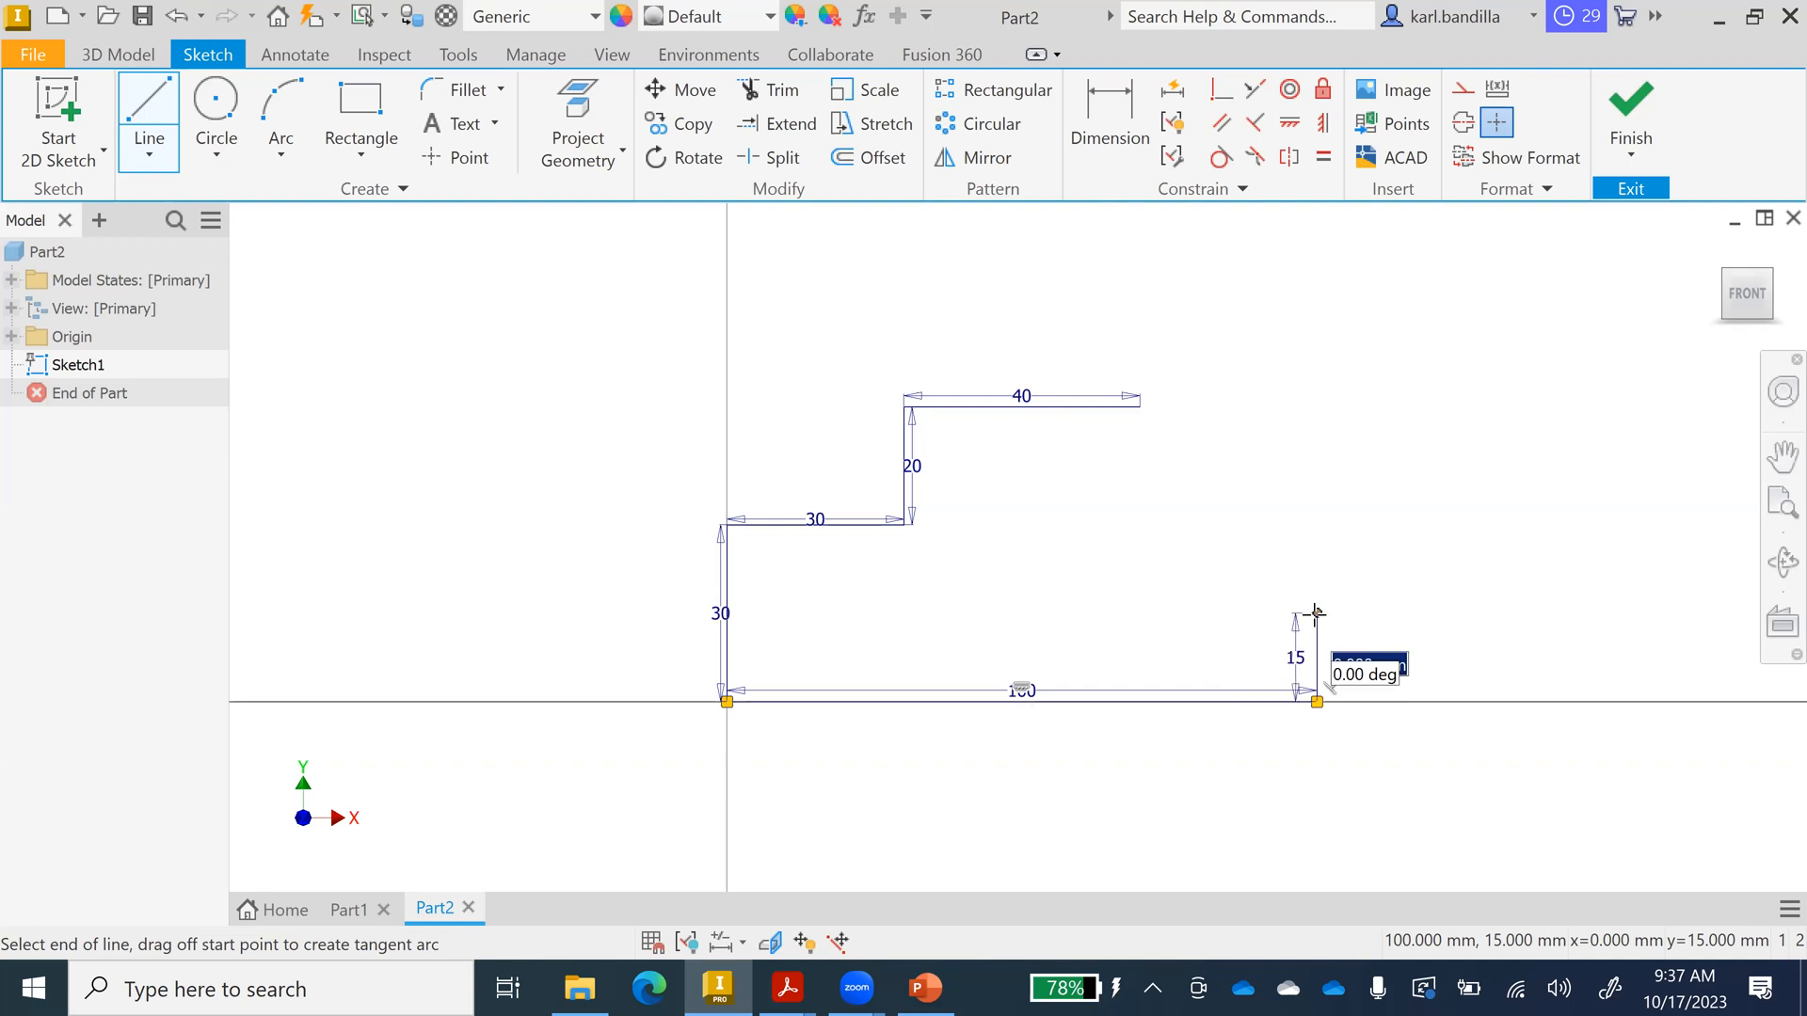
left_click(1140, 406)
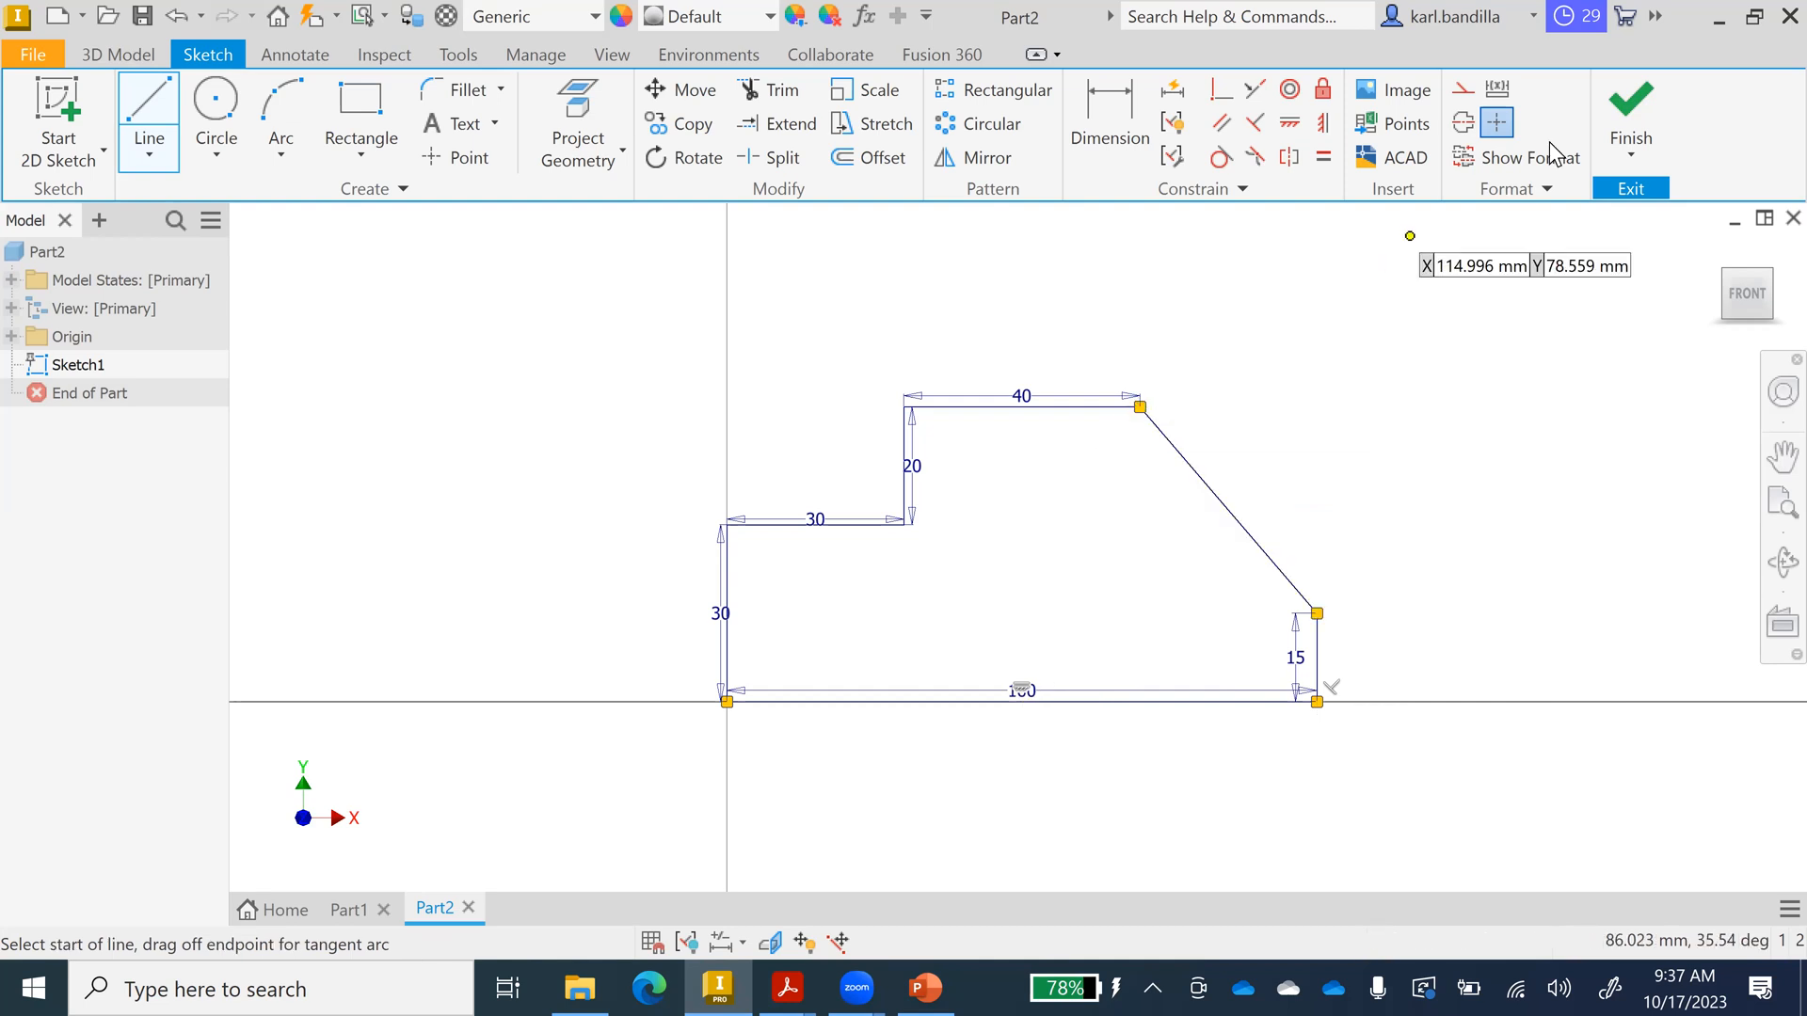
left_click(1629, 104)
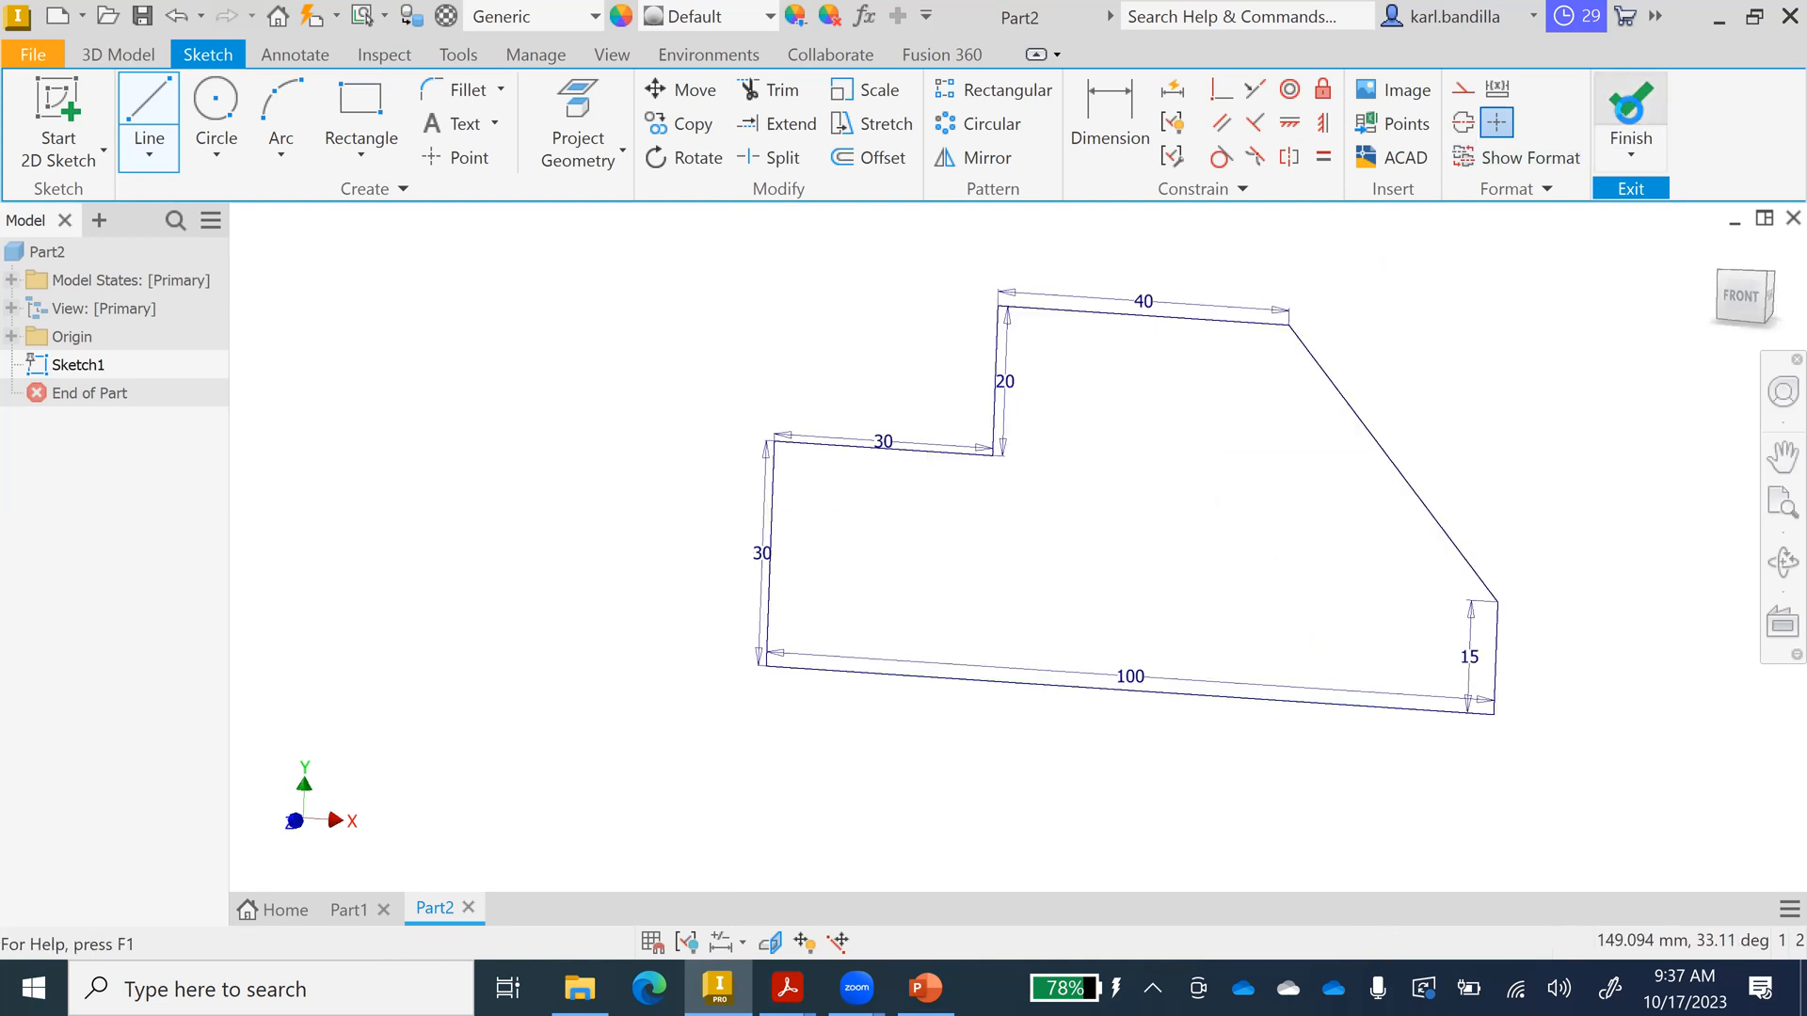
left_click(1718, 252)
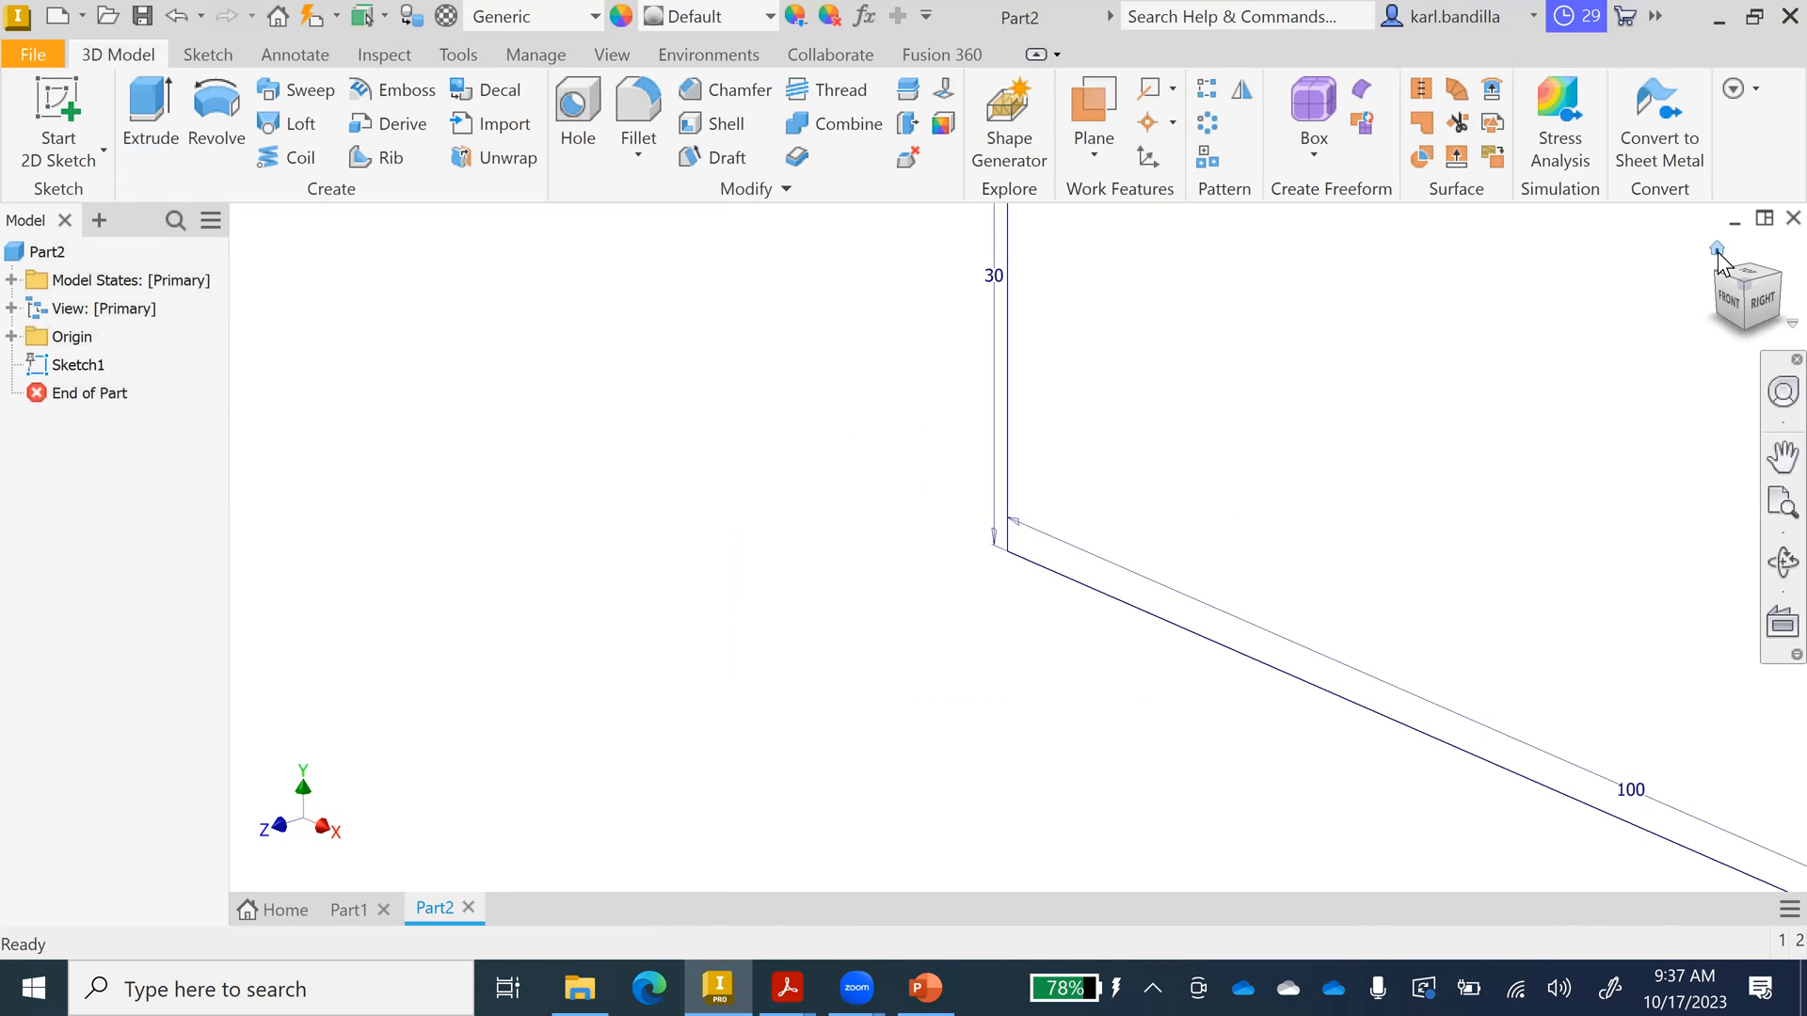
left_click(913, 983)
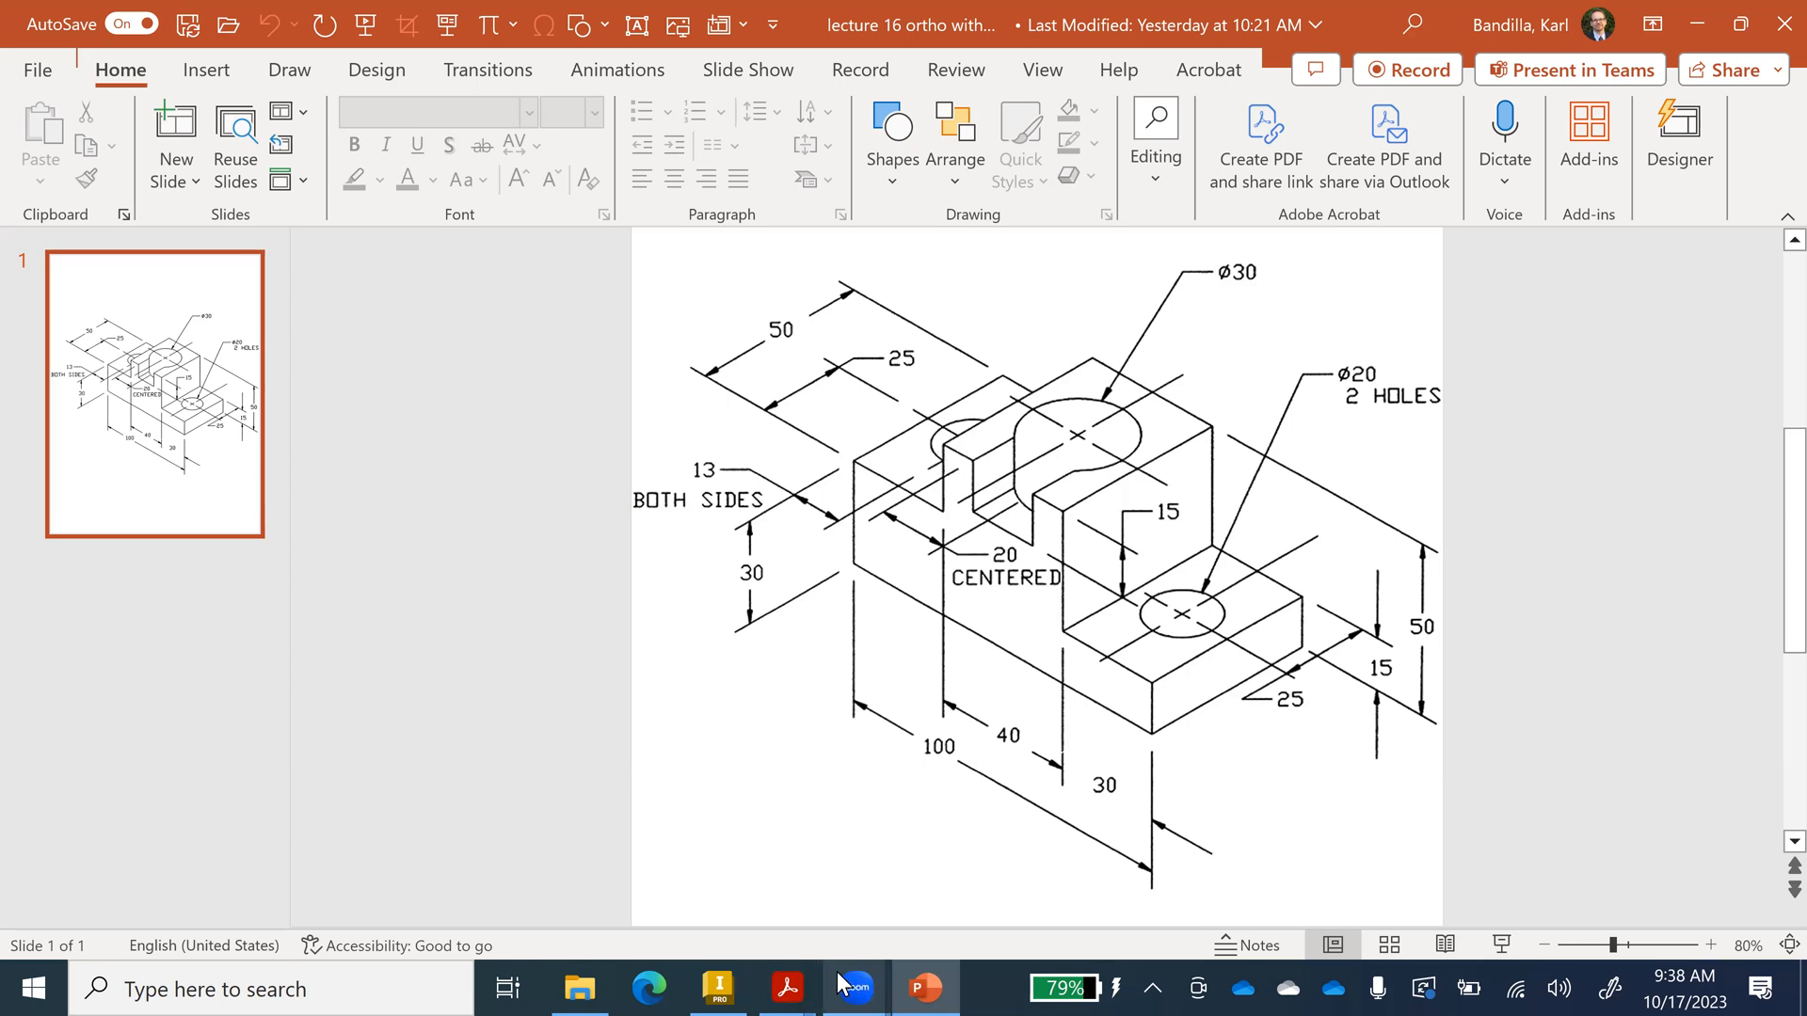
Return to the Inventor part after reviewing the isometric reference drawing slide.
left_click(729, 983)
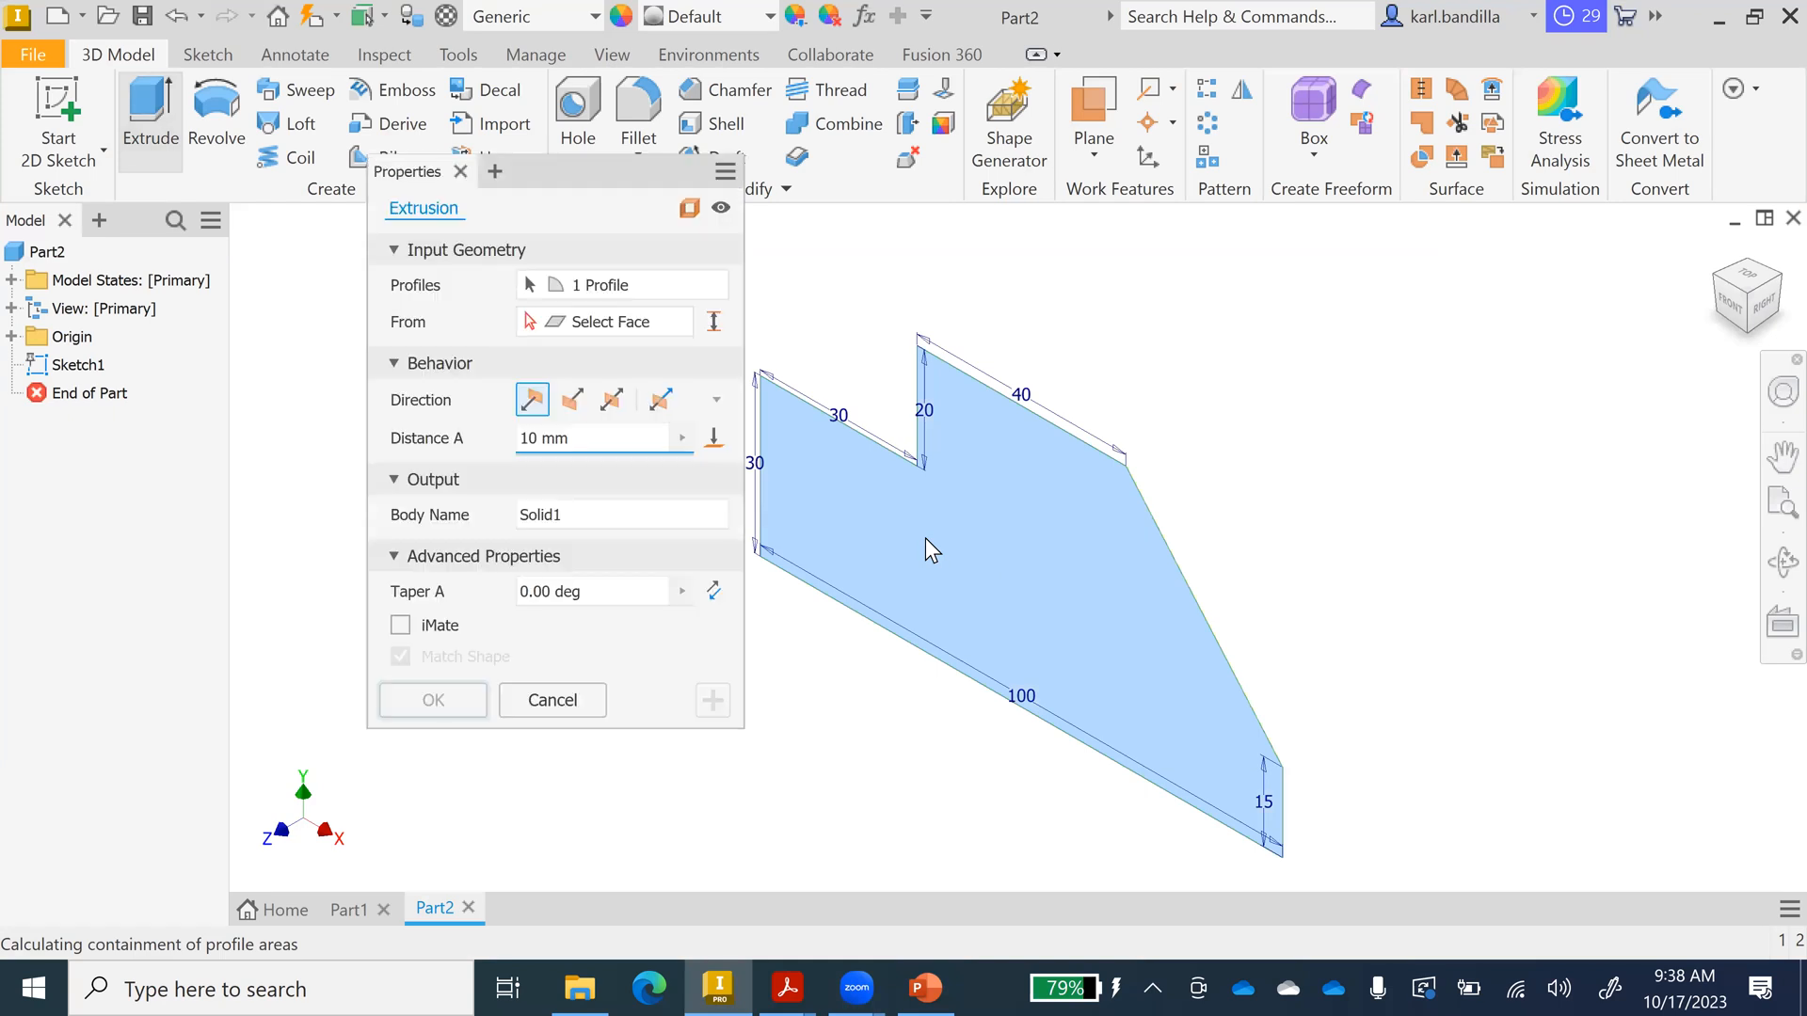
Extrude the closed profile 50 mm into the stepped base block, Extrusion1, and check the reference slide.
left_click_drag(576, 437, 517, 441)
type("40")
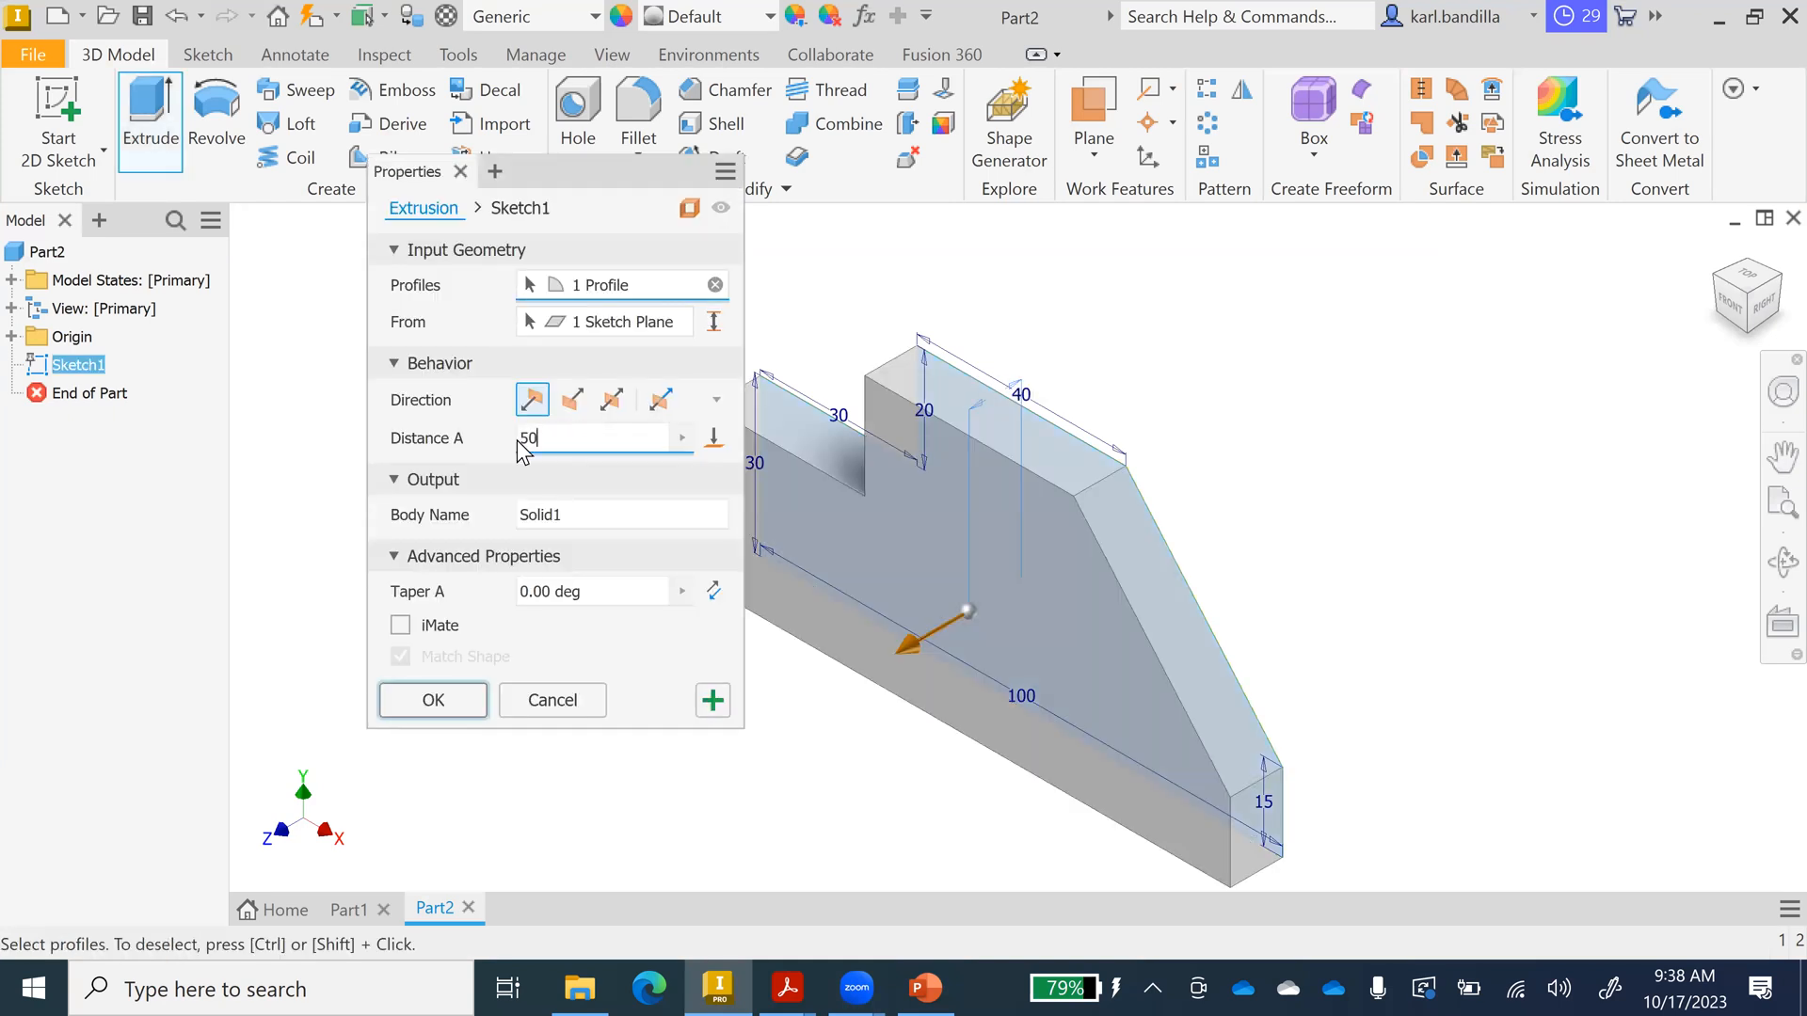
key("Return")
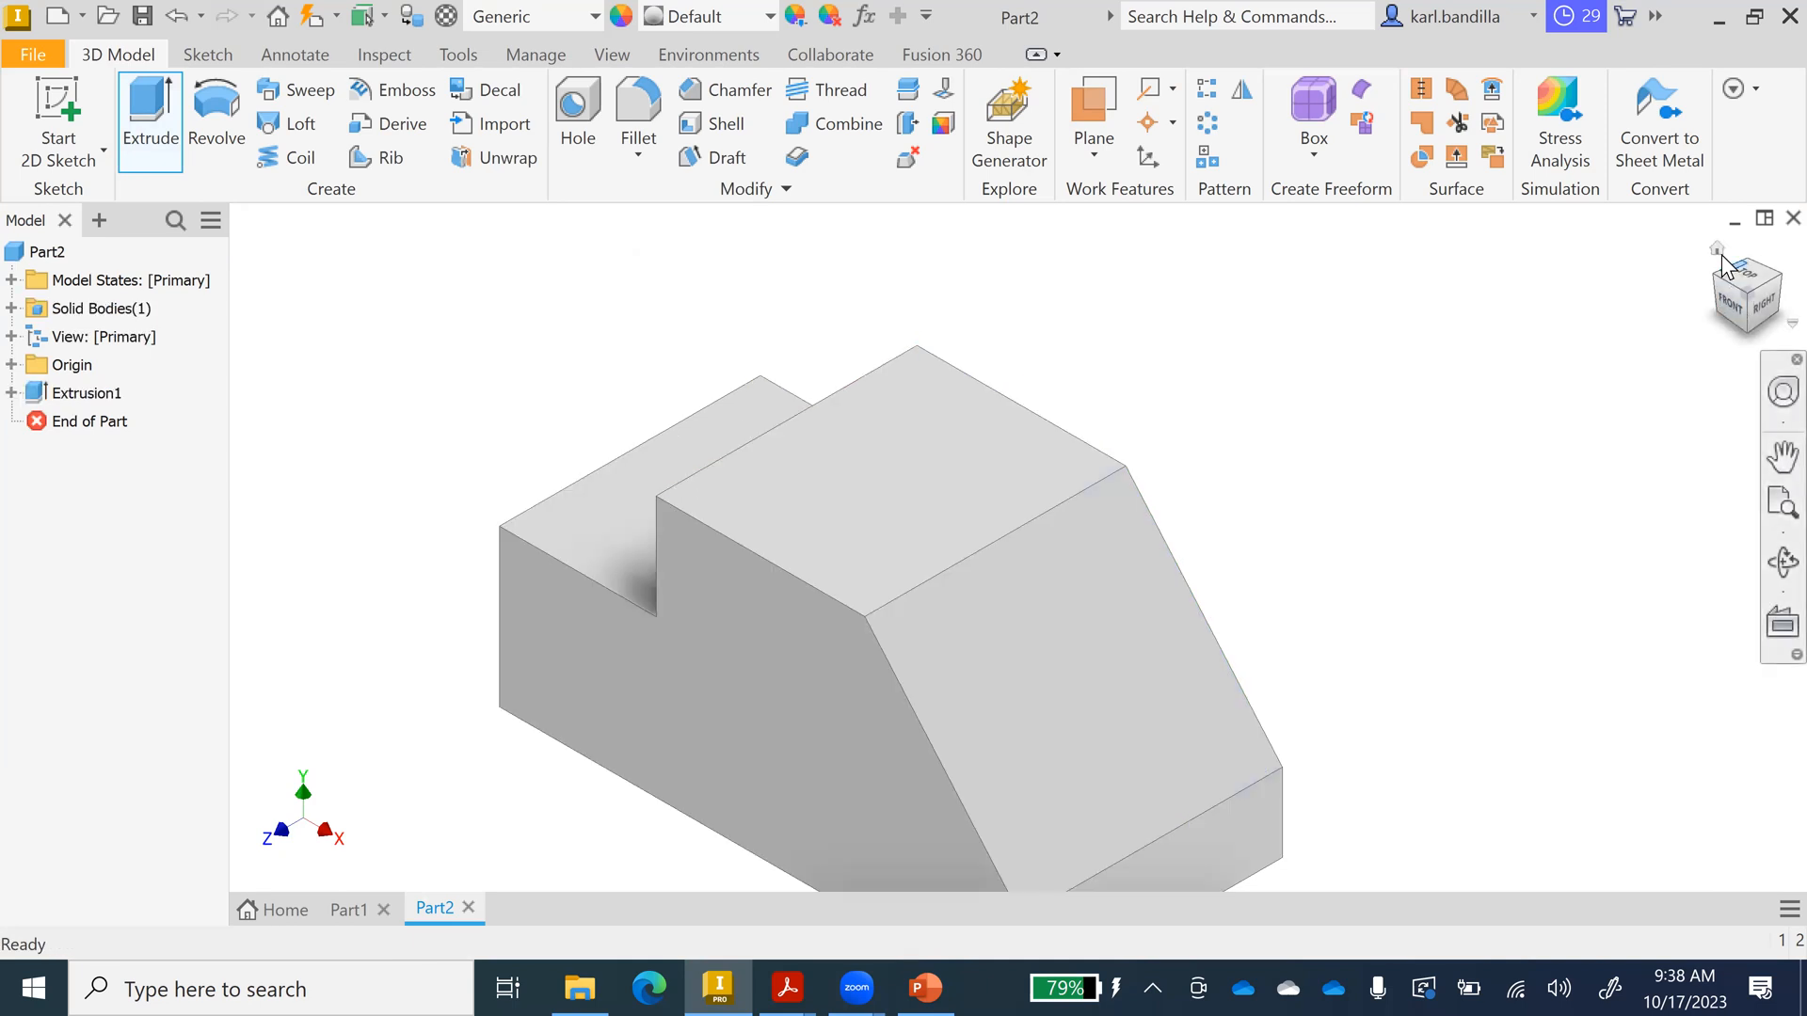
left_click(1715, 248)
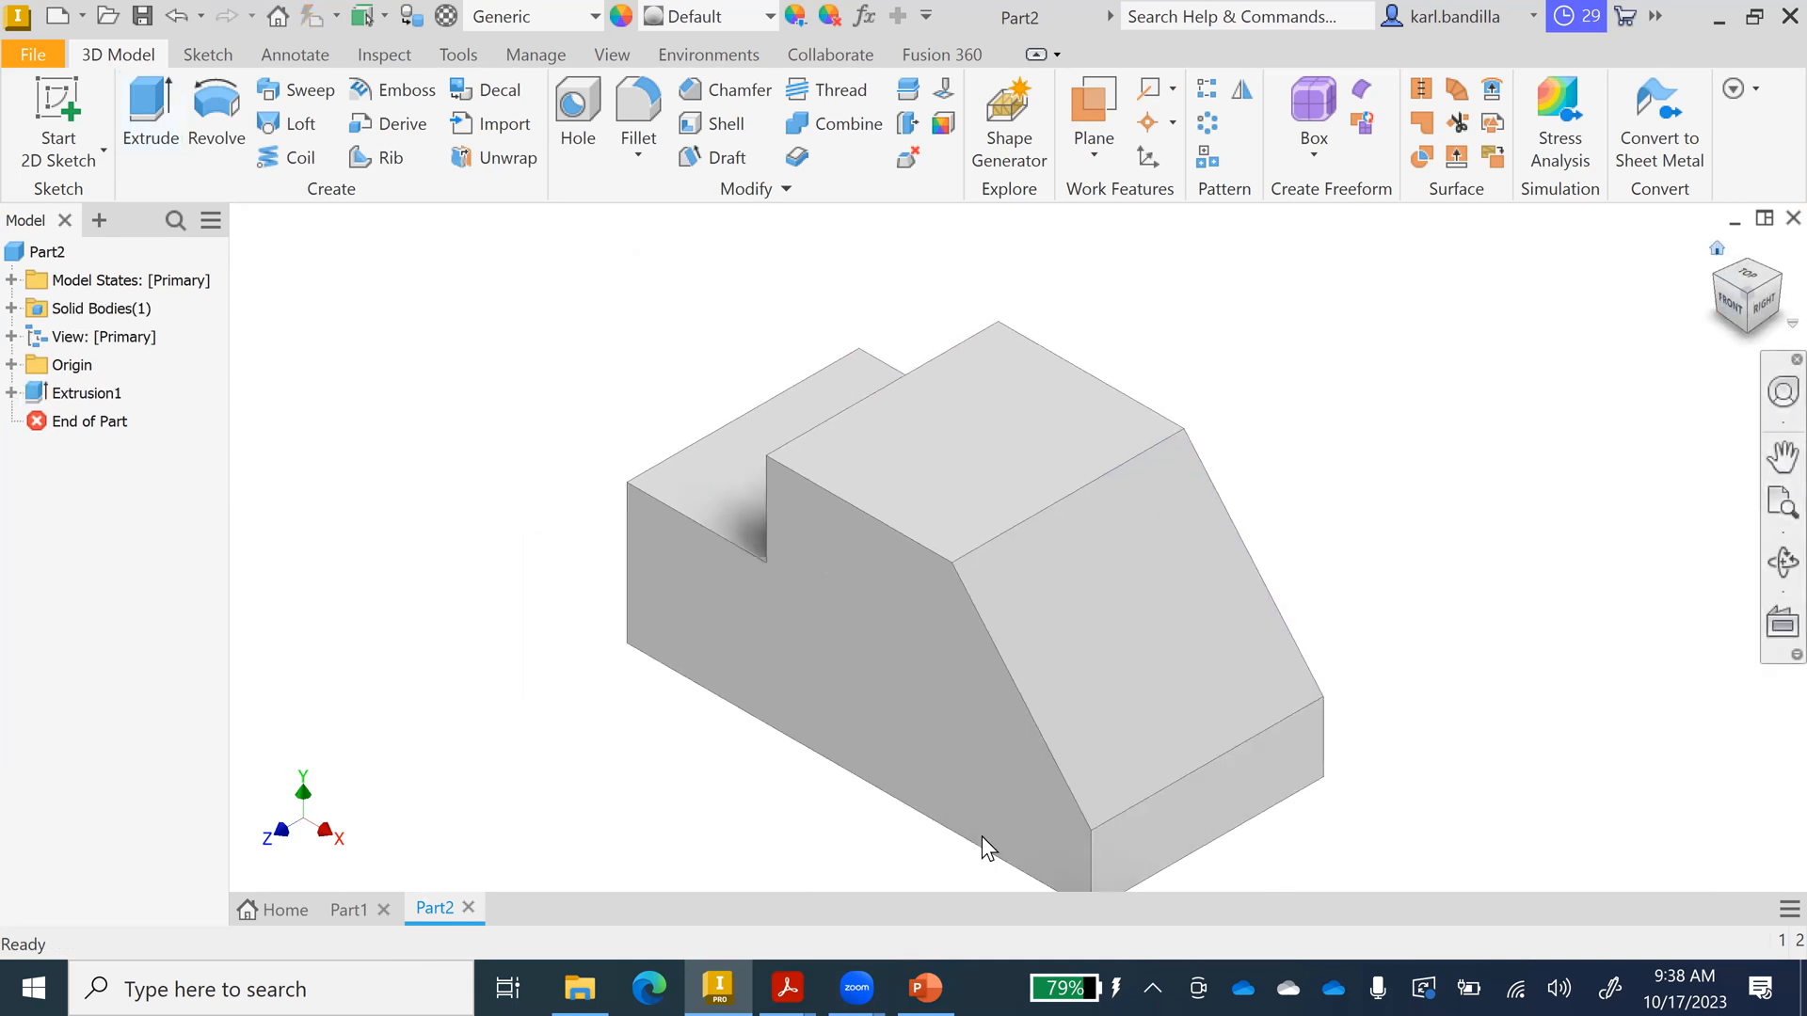
left_click(925, 987)
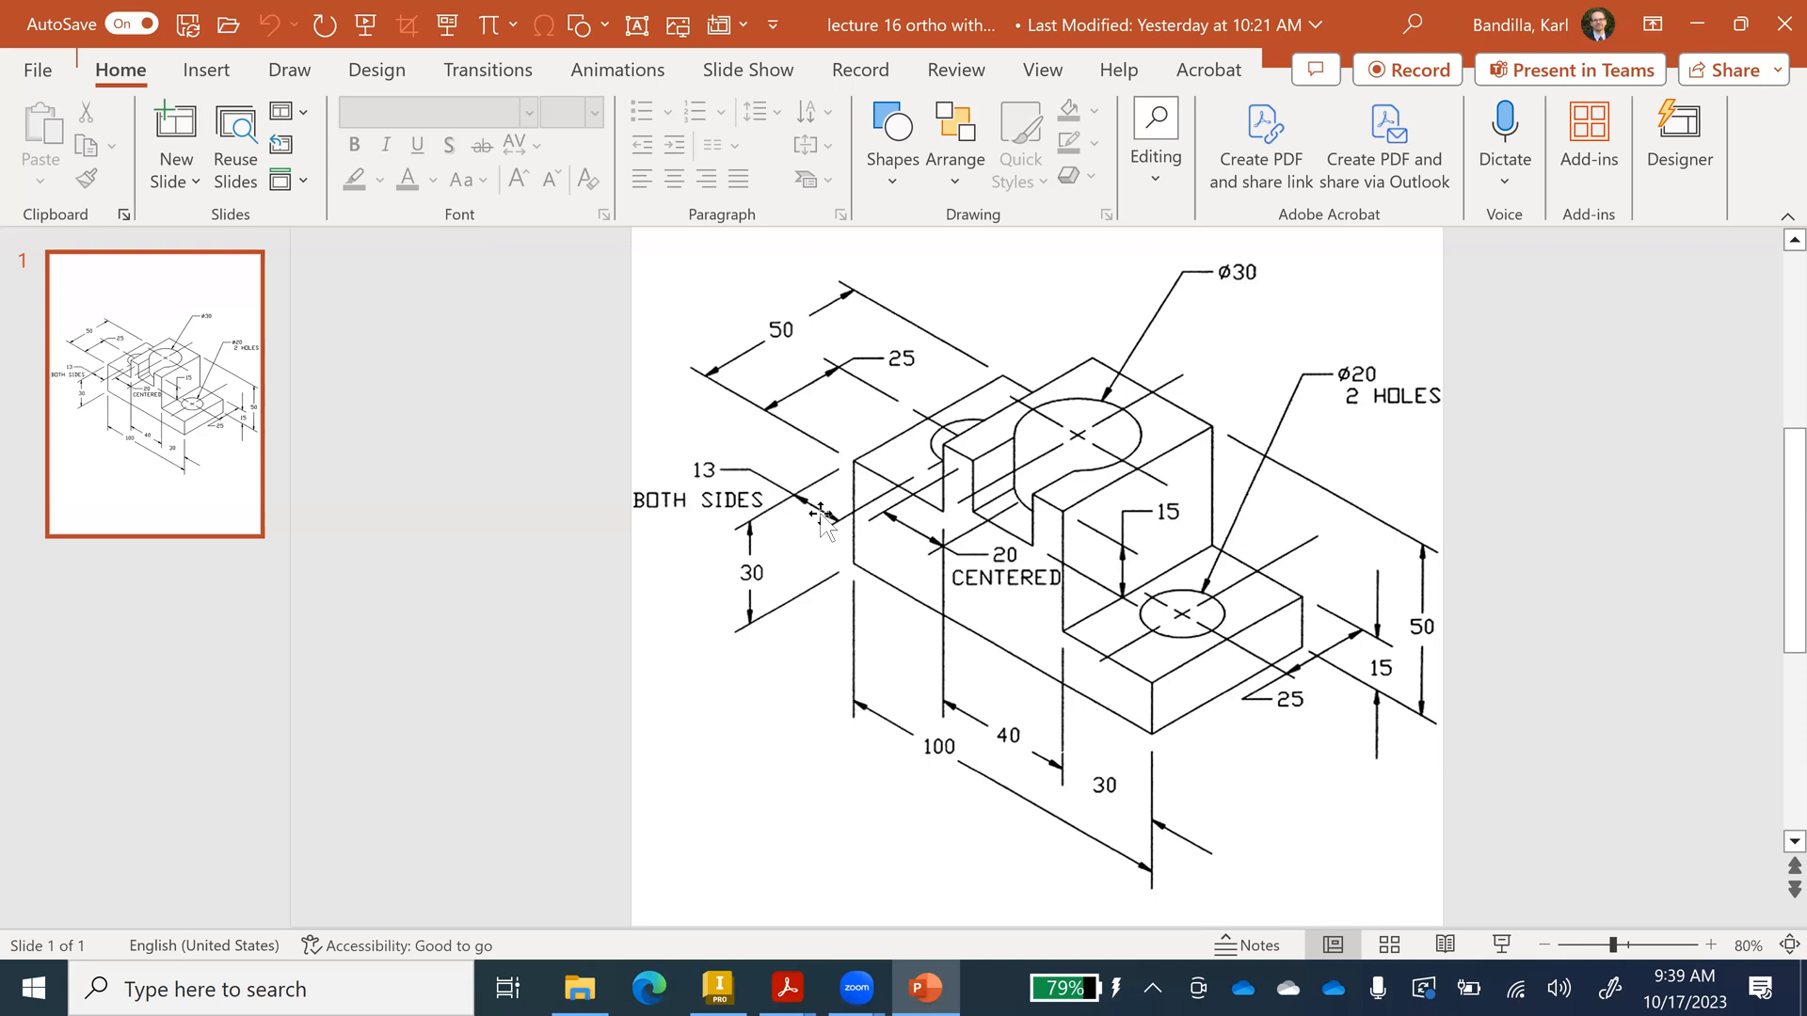
Start a new sketch on the lower step's top face and draw a Ø20 circle.
left_click(718, 987)
right_click(770, 444)
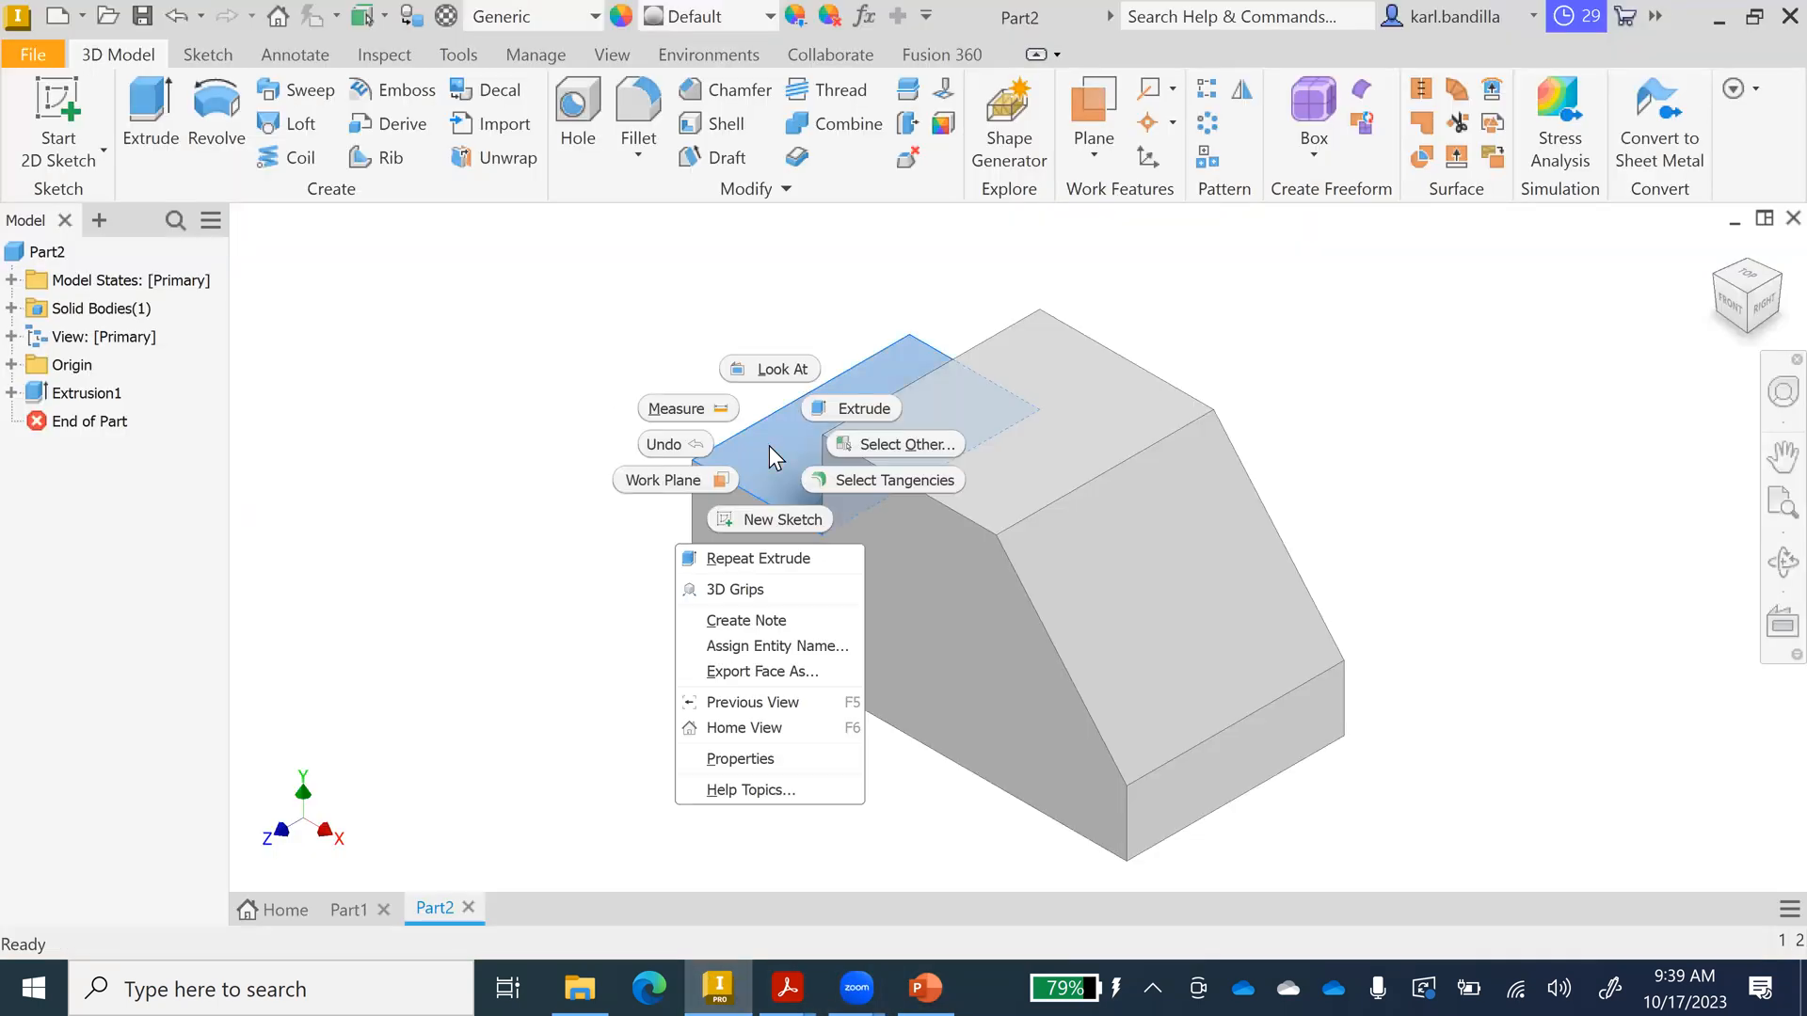
left_click(776, 518)
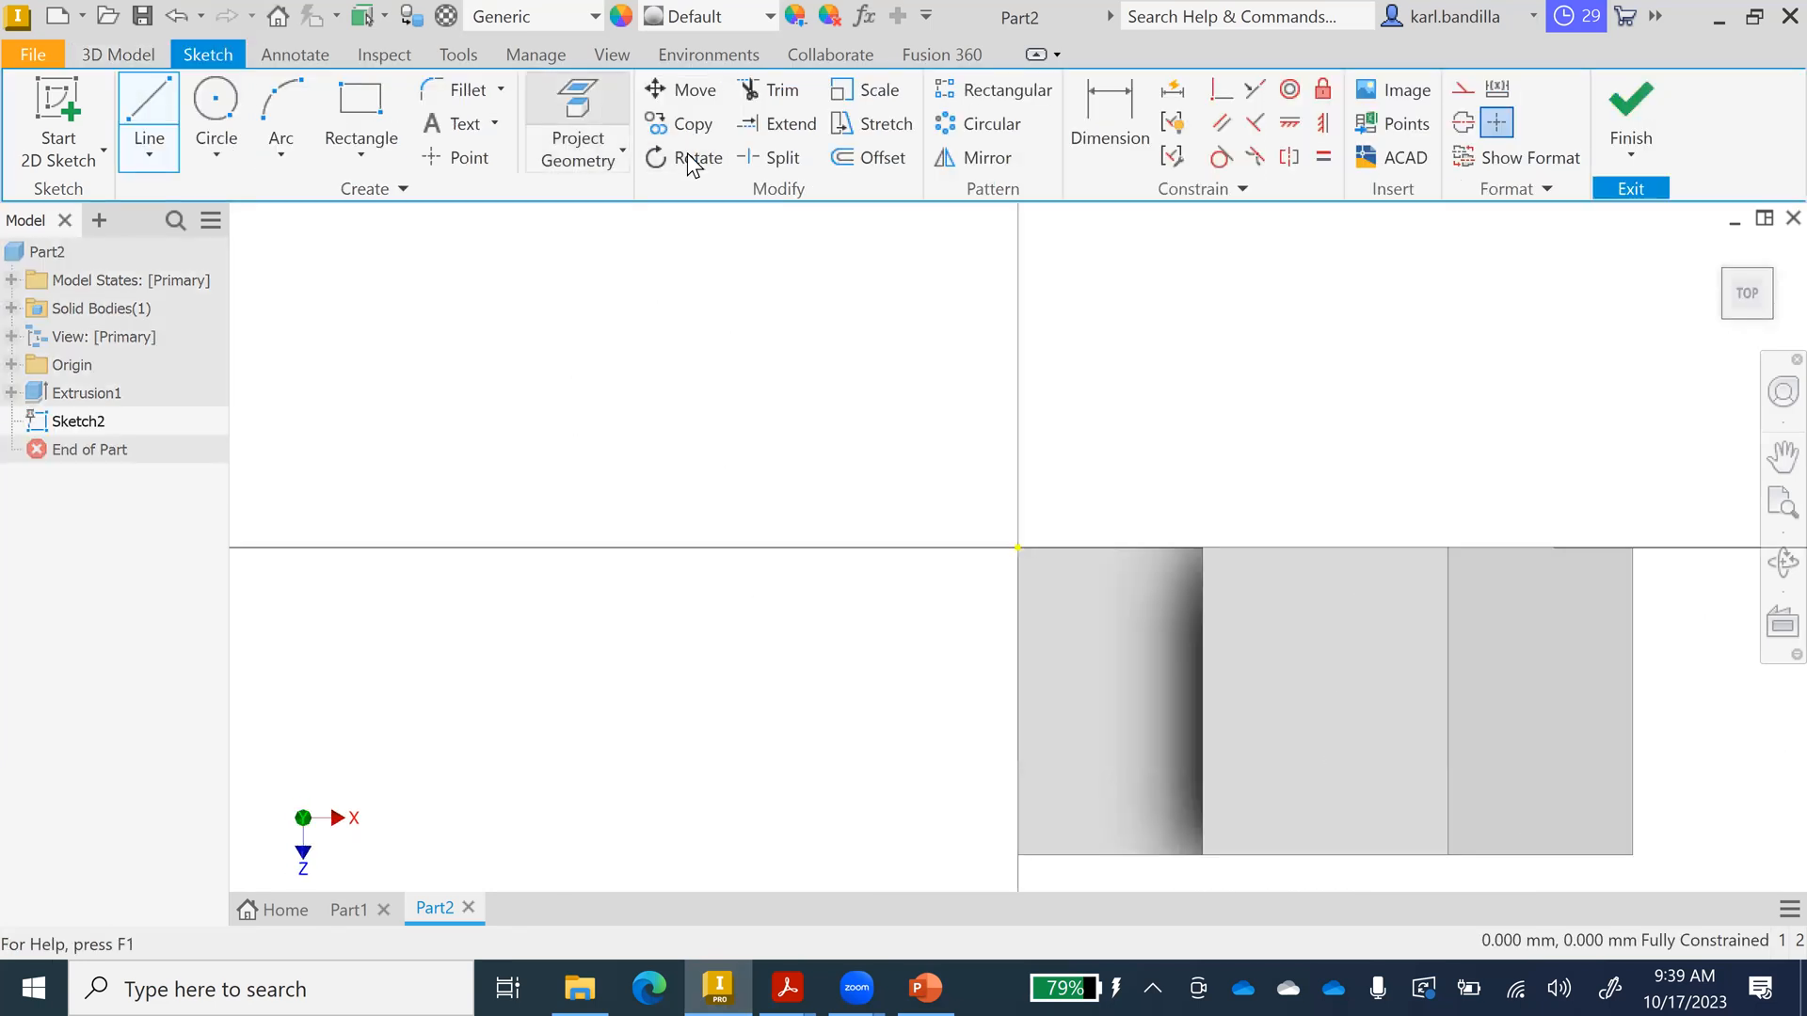
left_click(217, 105)
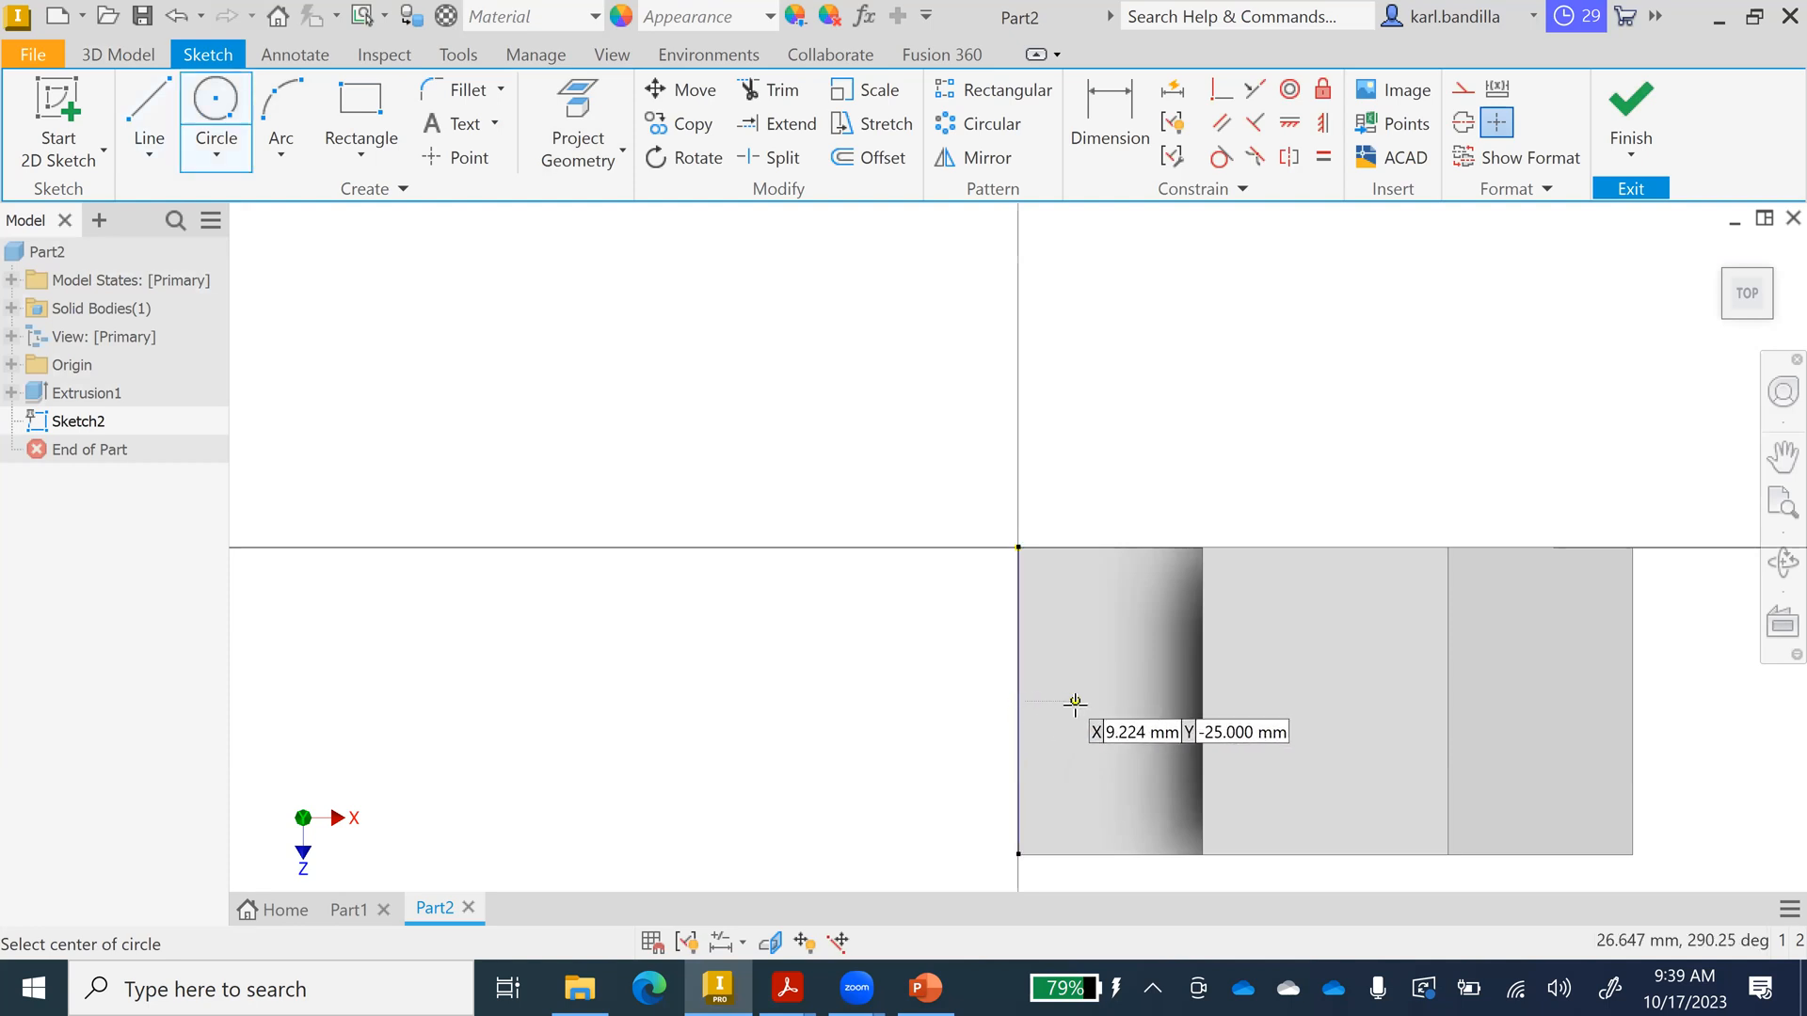
left_click(1107, 702)
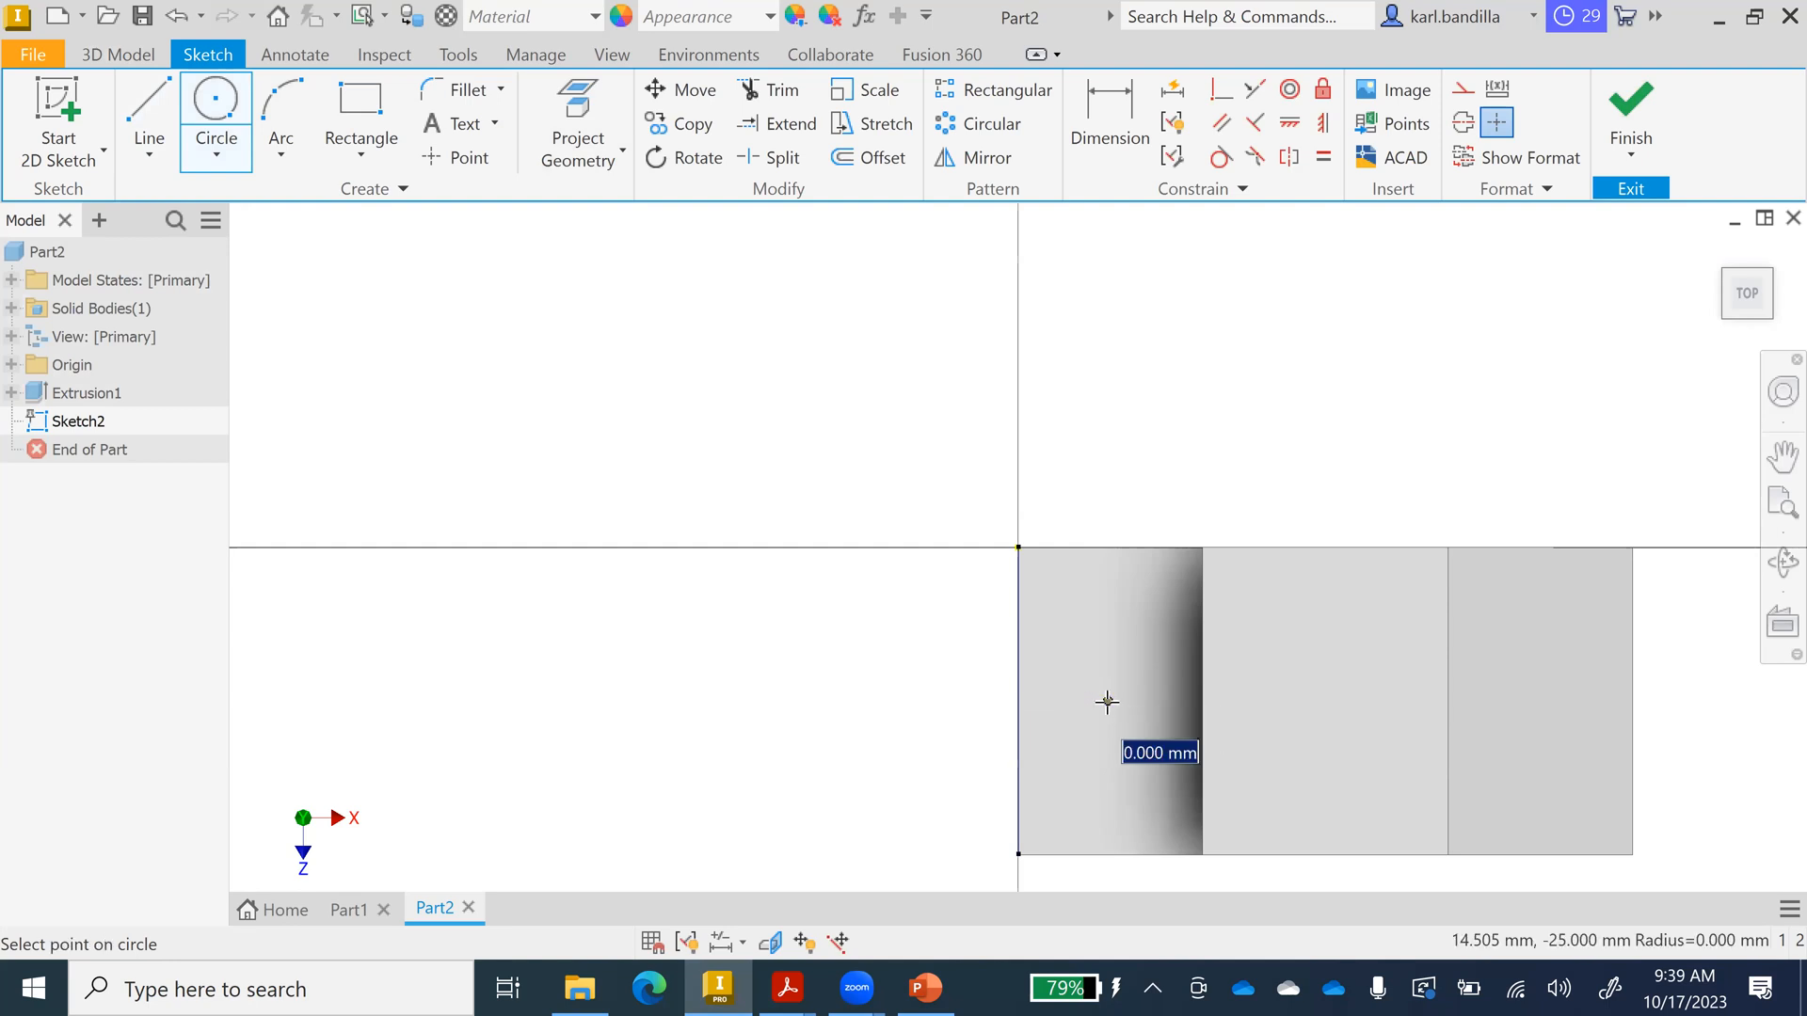
type("20")
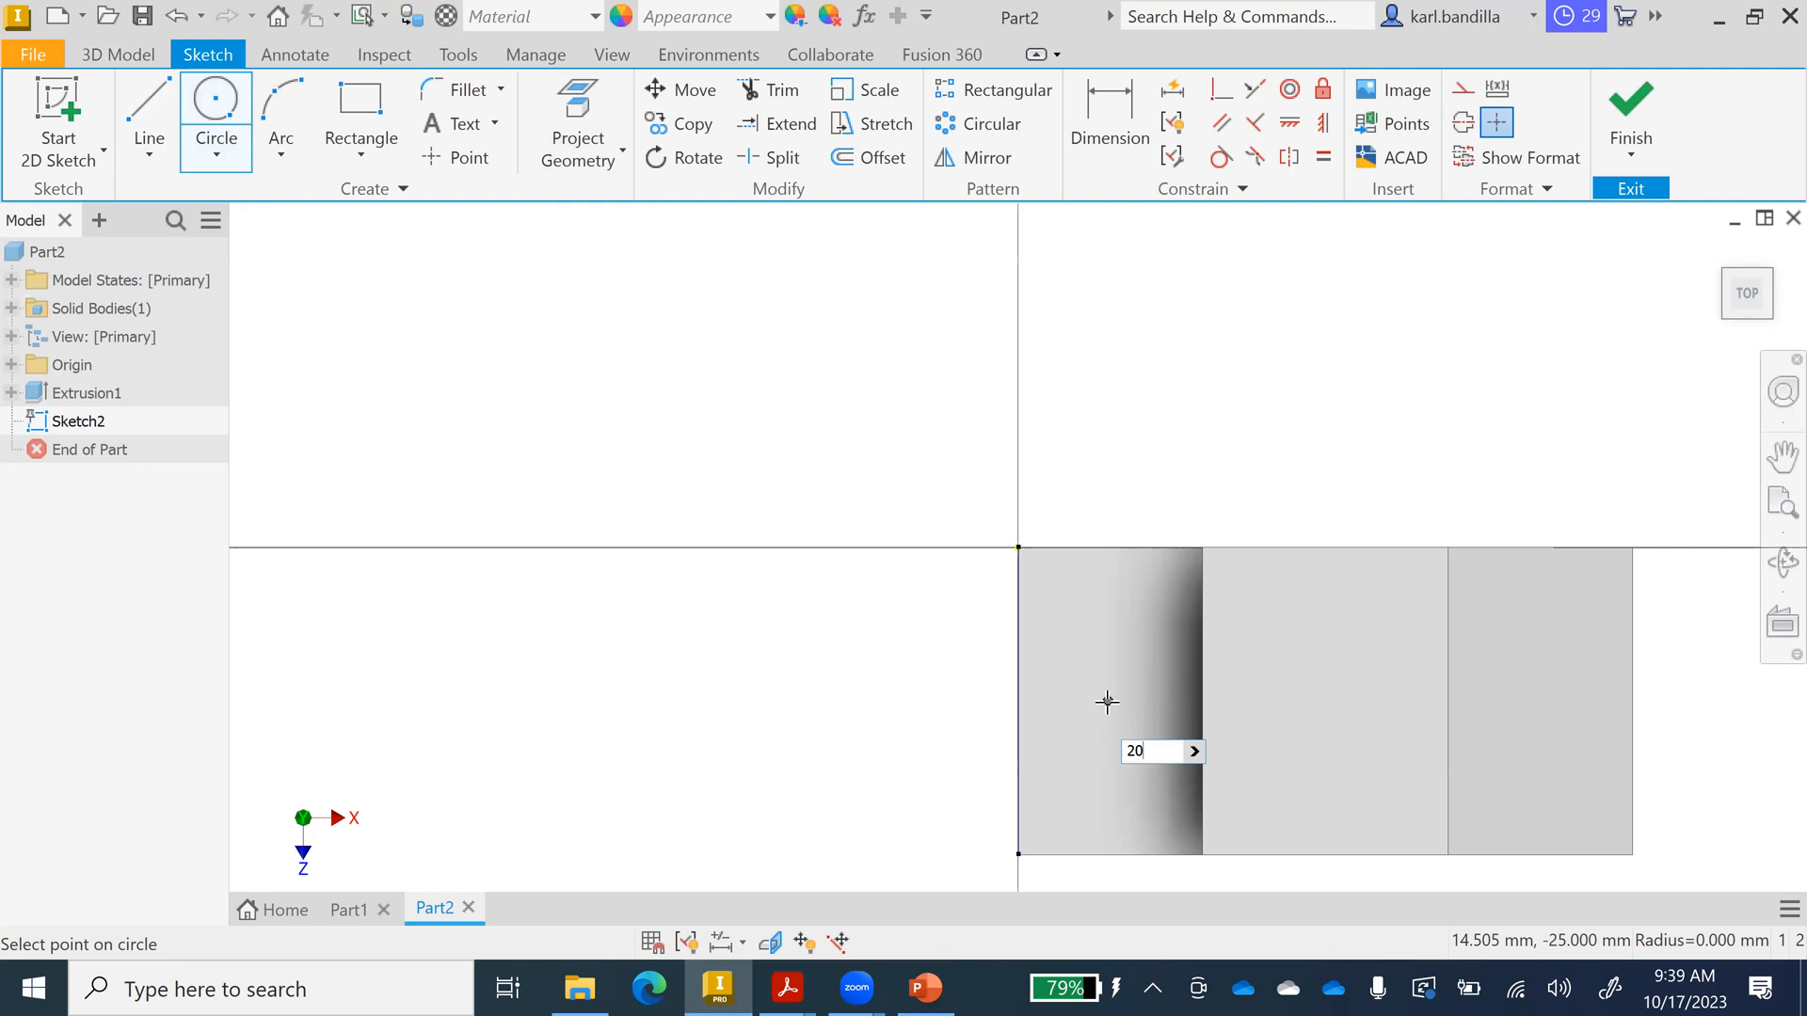
key("Return")
Dimension the circle 13 mm from the left edge, then finish the sketch for extruding.
left_click(1113, 149)
left_click(1061, 723)
left_click(1037, 737)
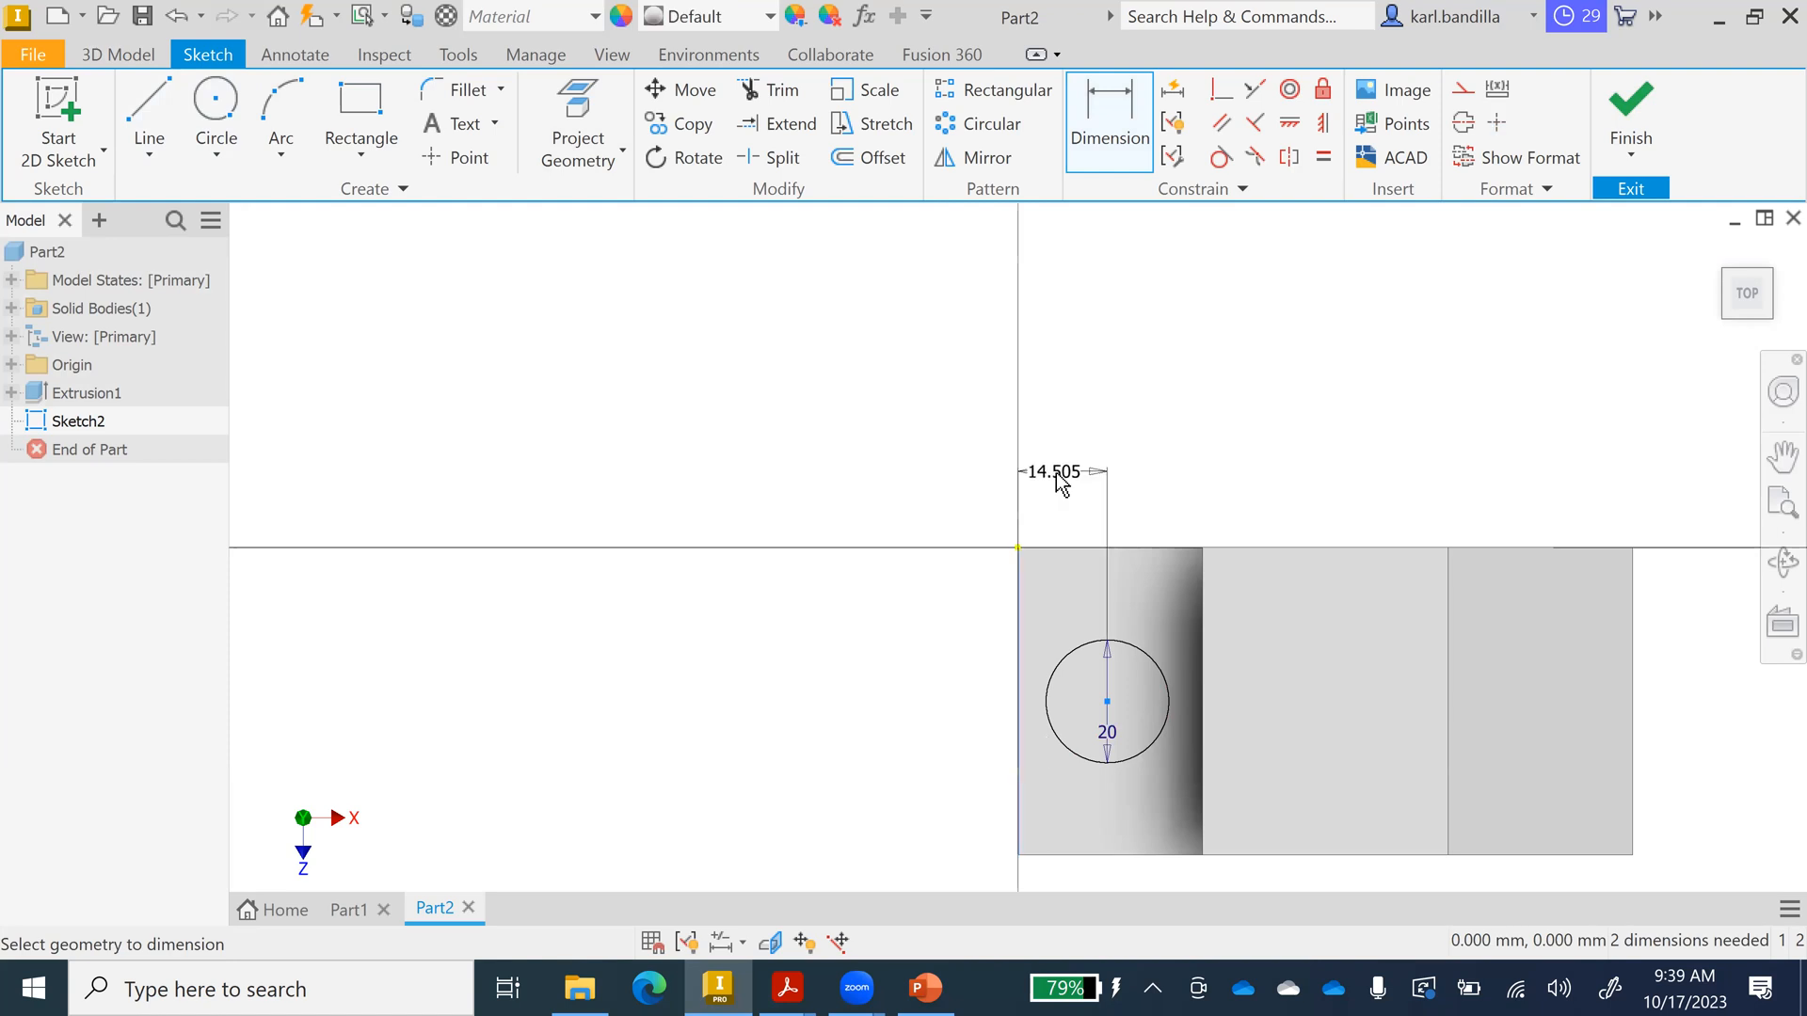
left_click(1061, 482)
type("13")
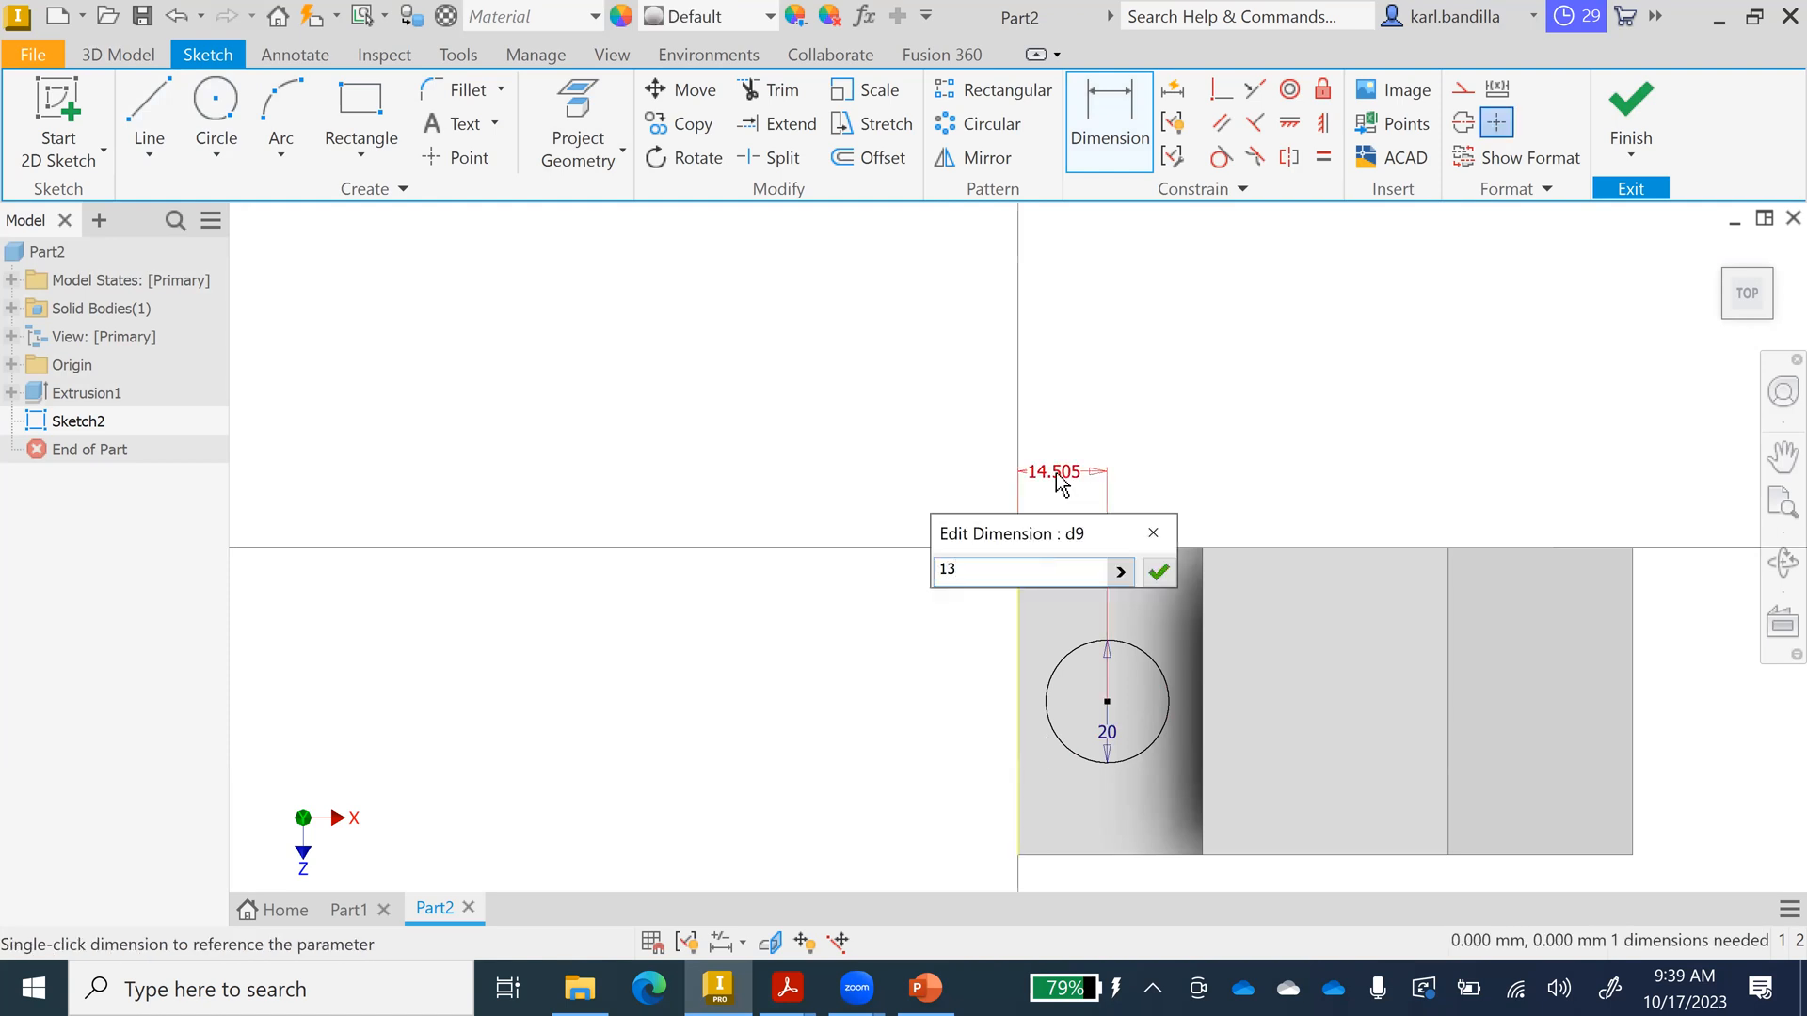
key("Return")
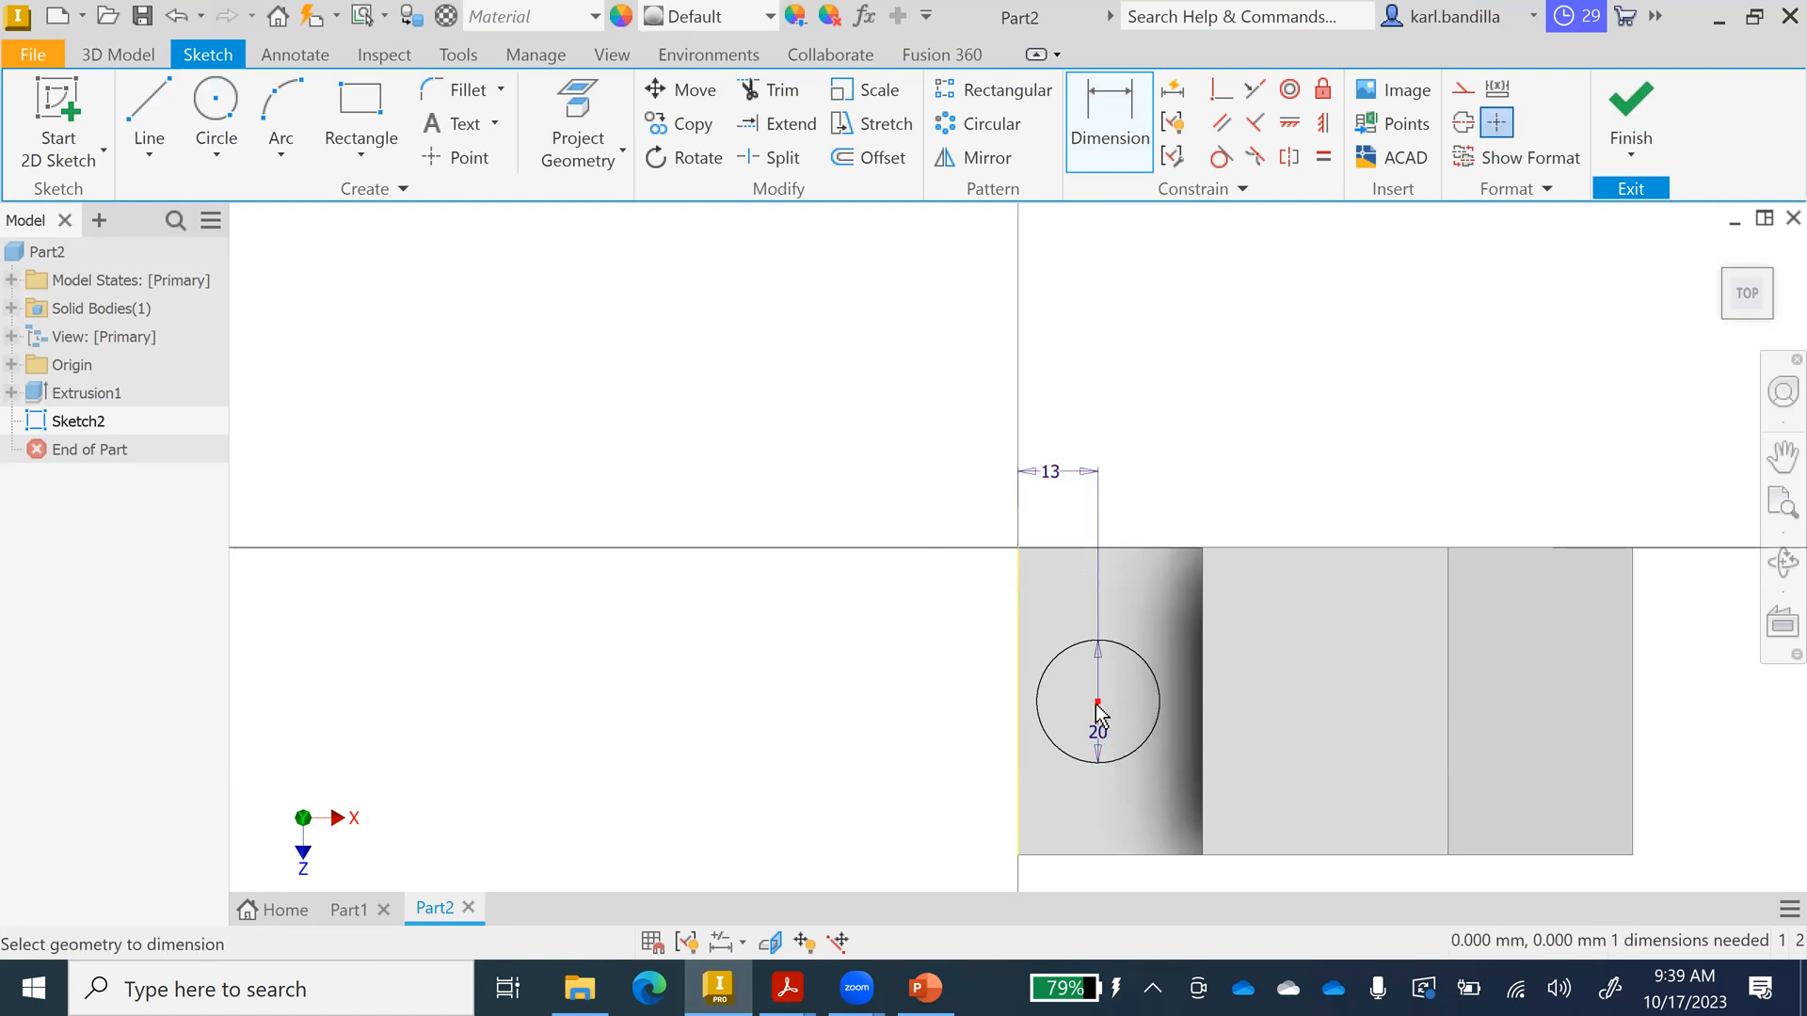
left_click(1103, 713)
left_click(1112, 856)
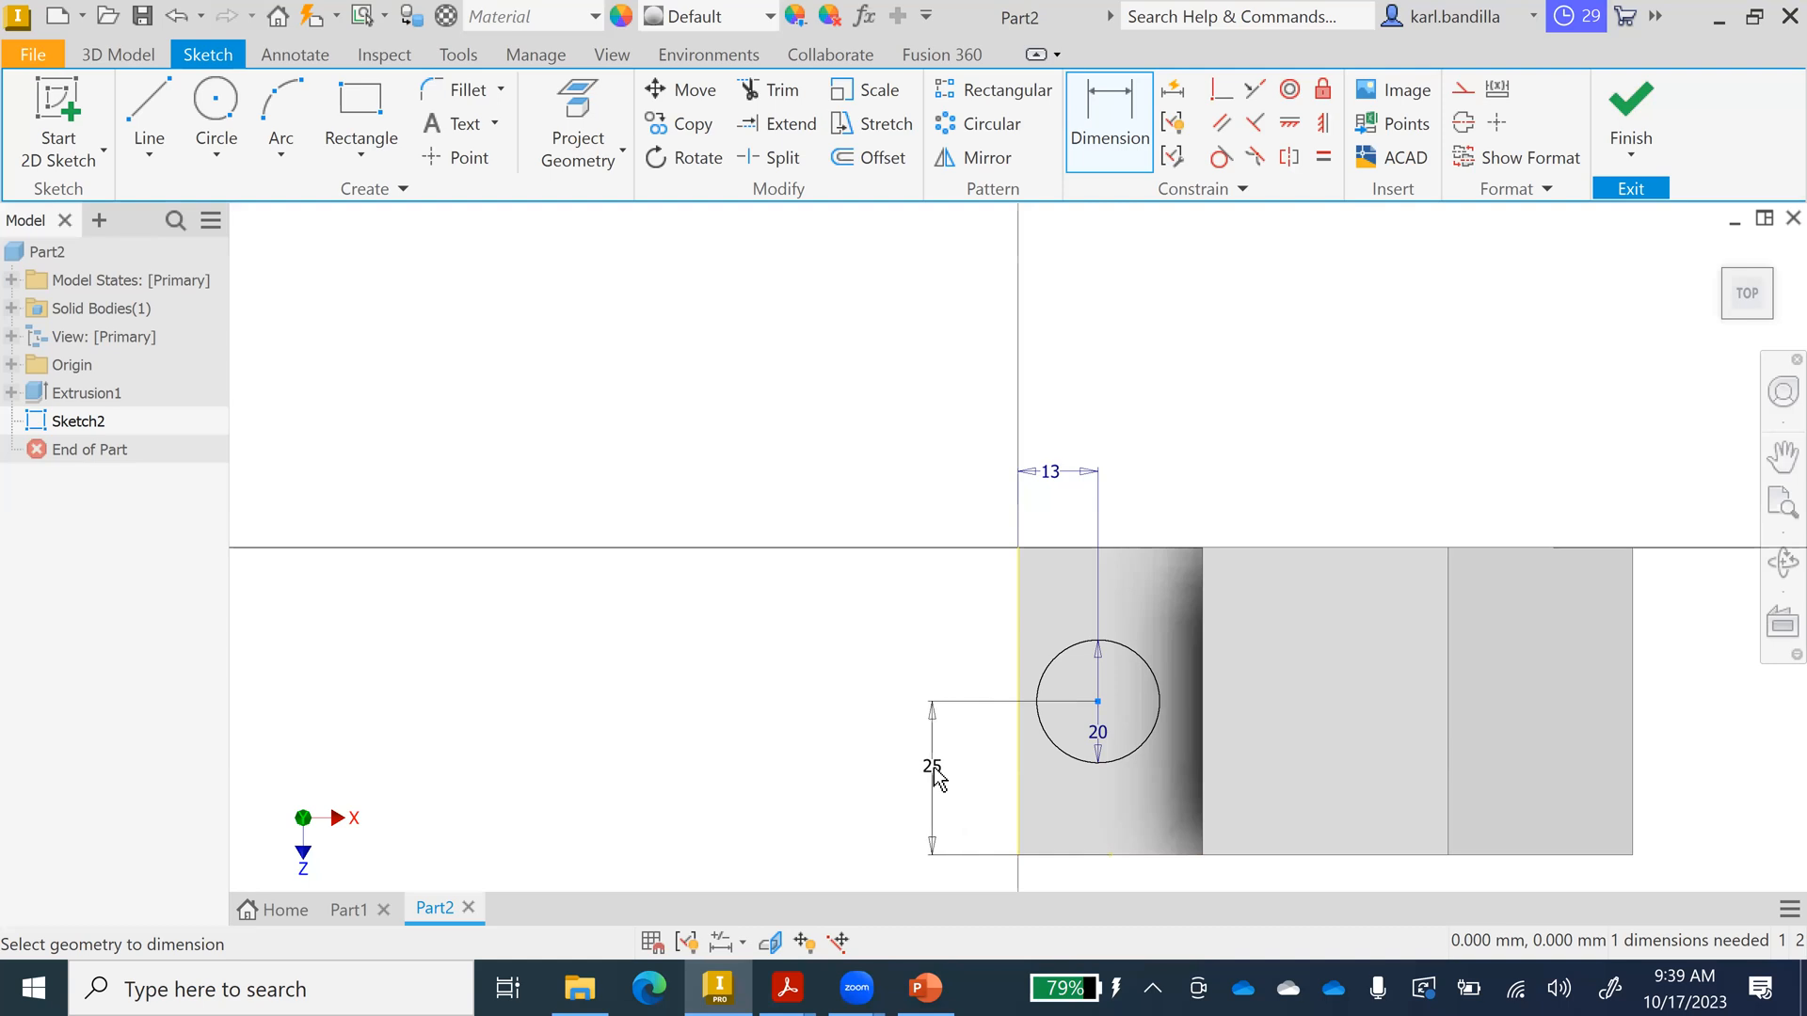
key("Escape")
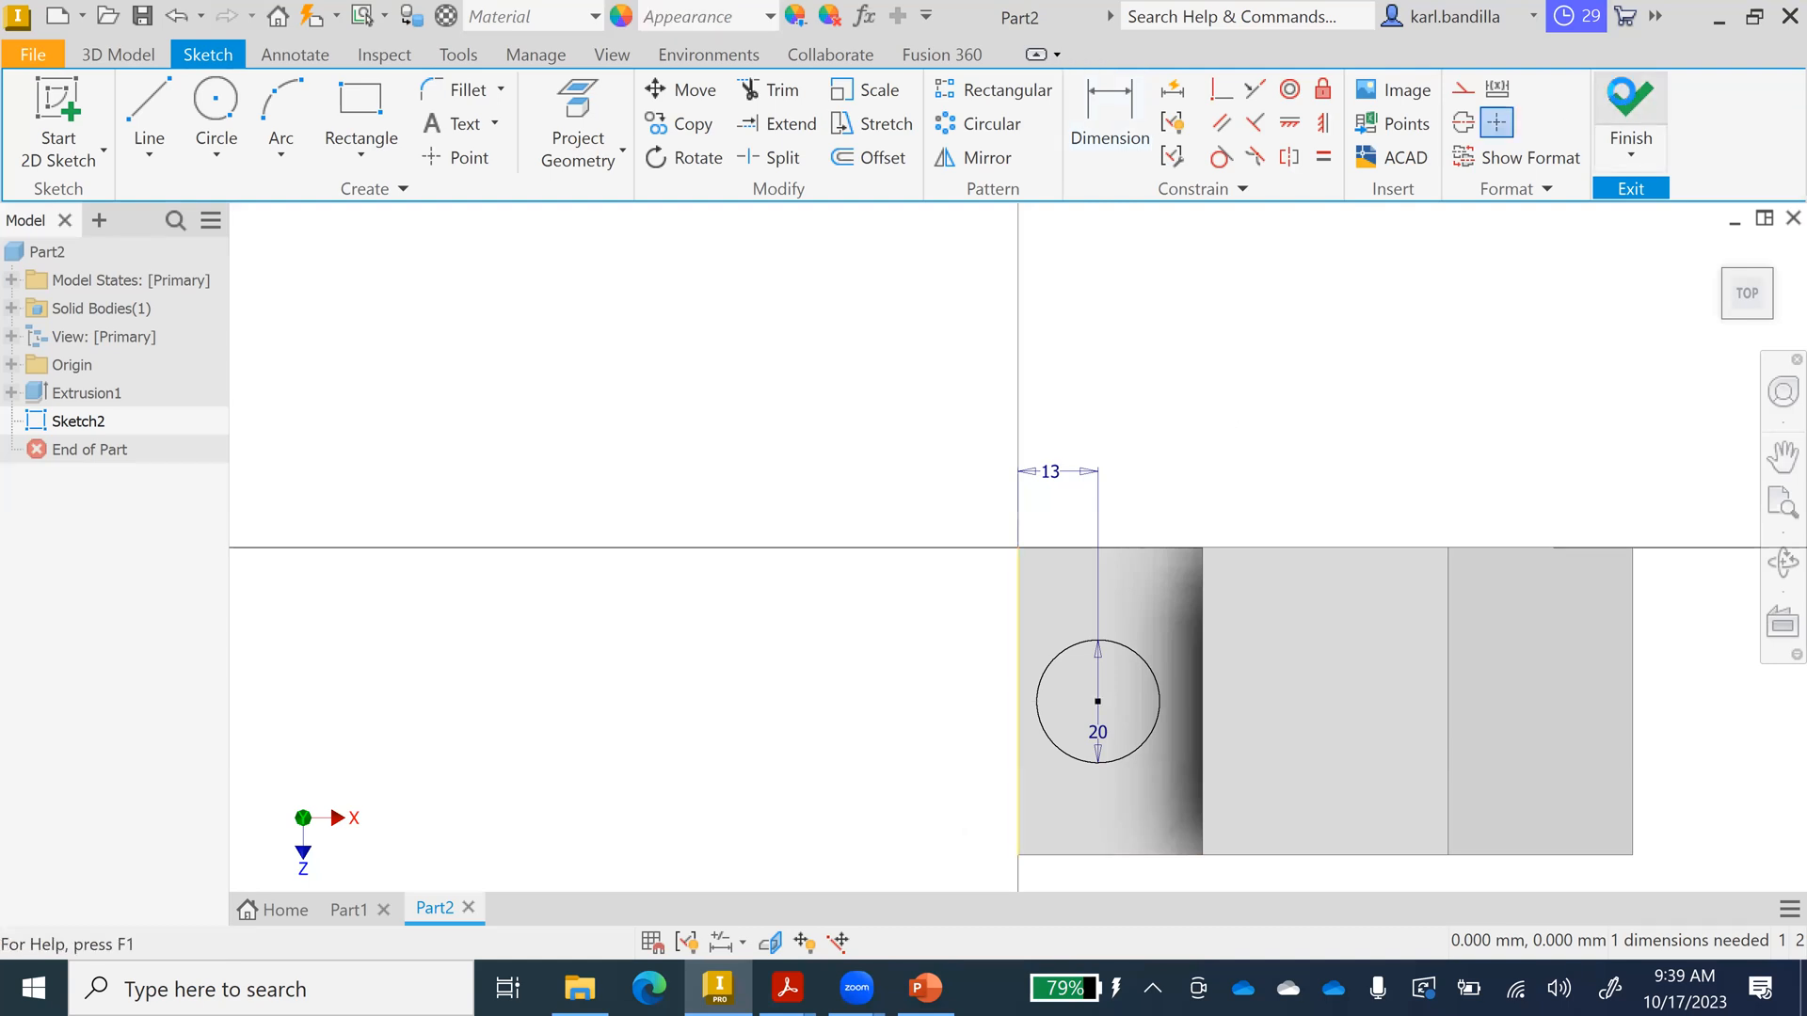
key("F6")
key("e")
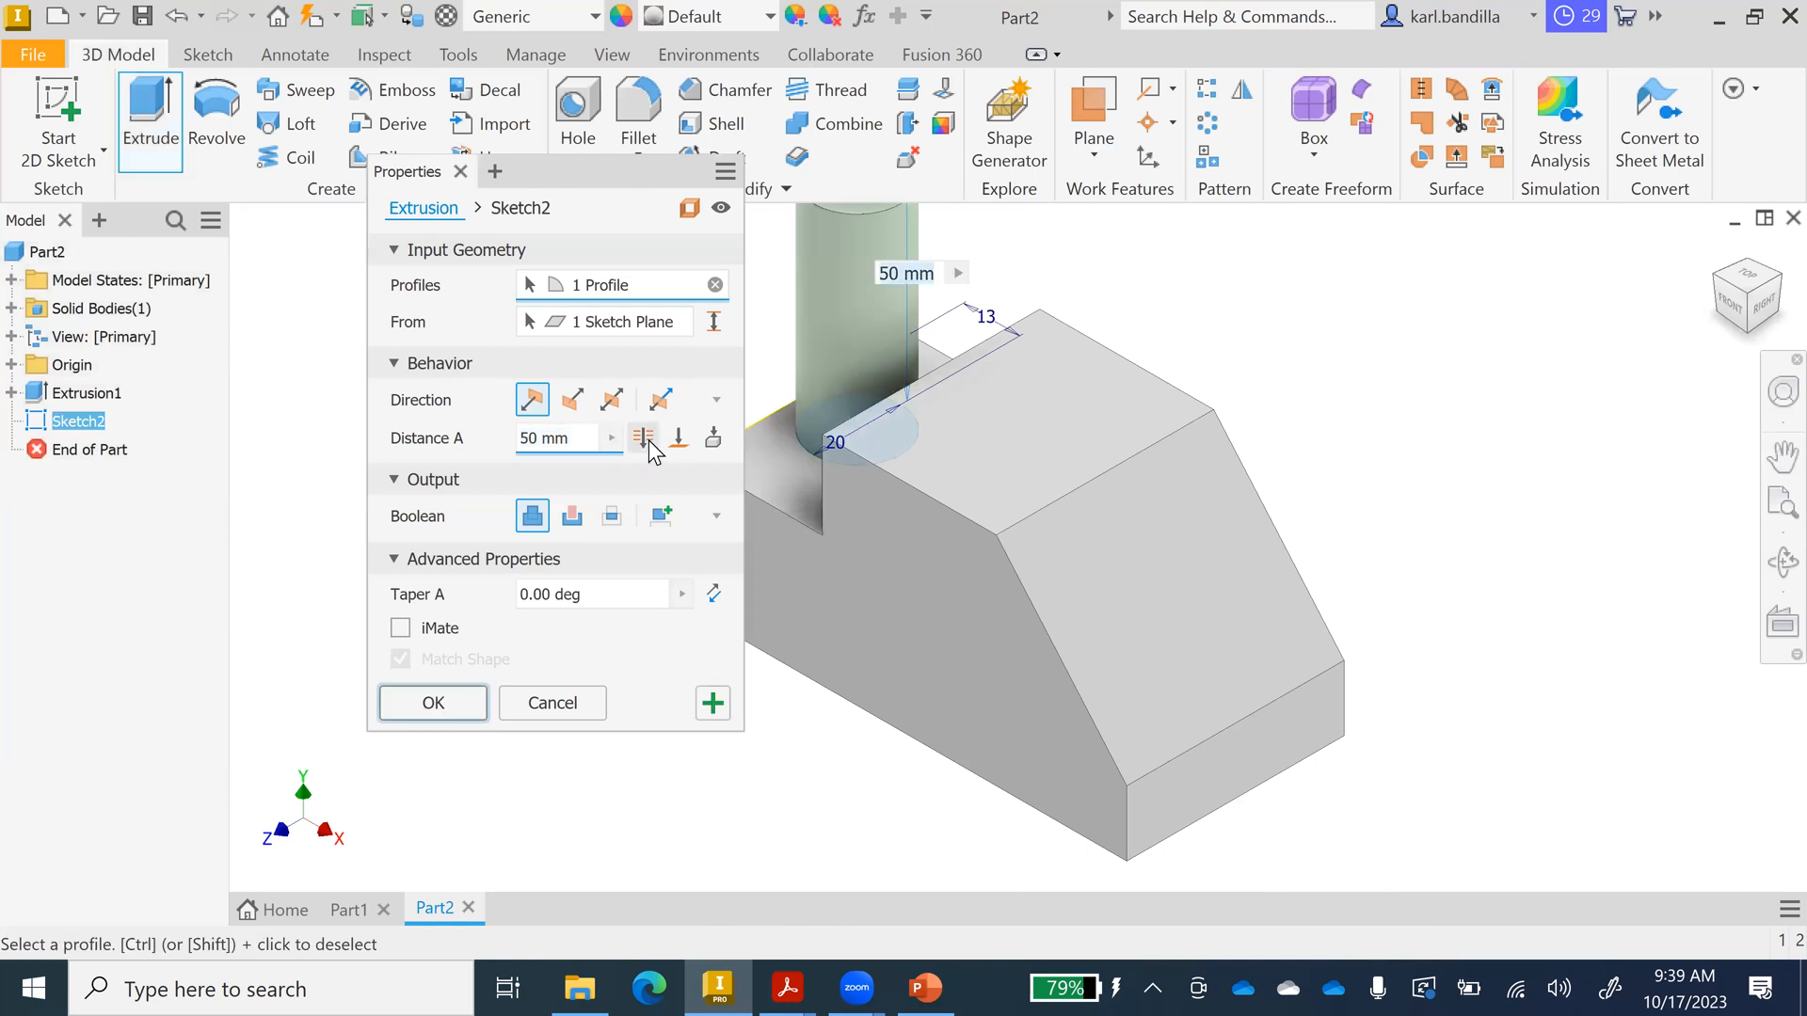
Cut the Ø20 circle 30 mm down into the lower step as a hole, Extrusion2.
left_click(644, 439)
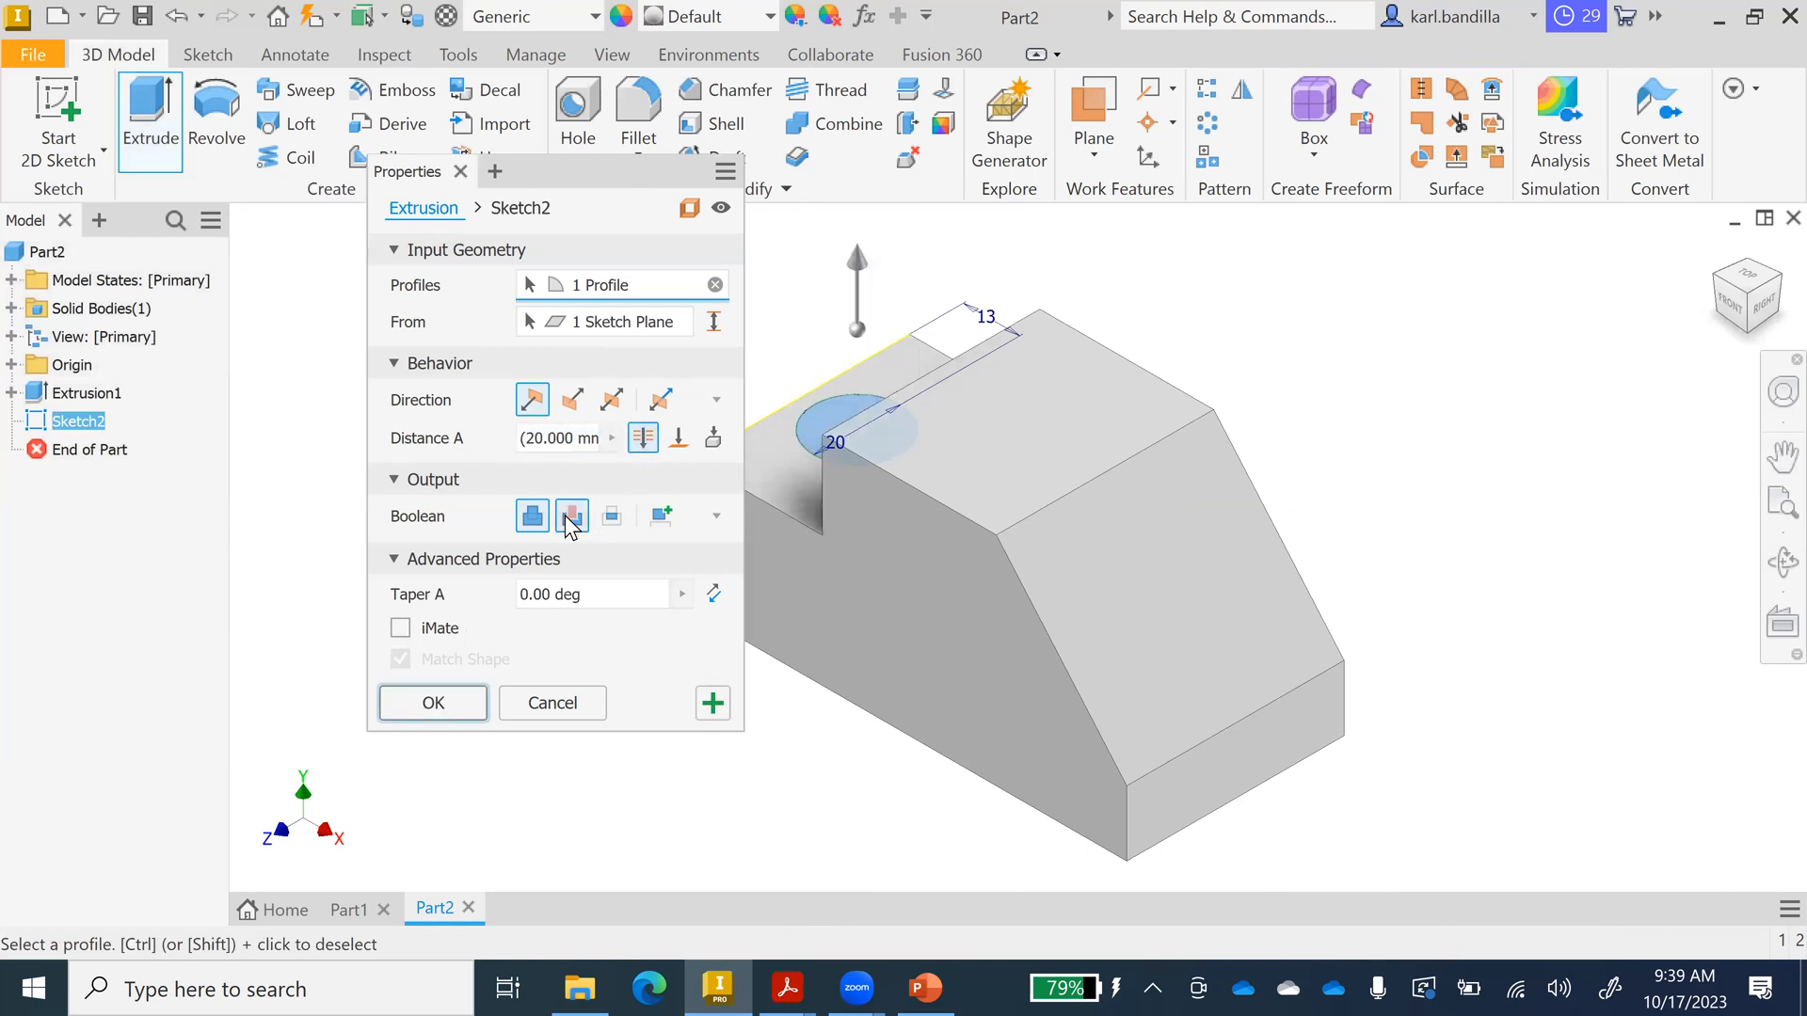
left_click(571, 517)
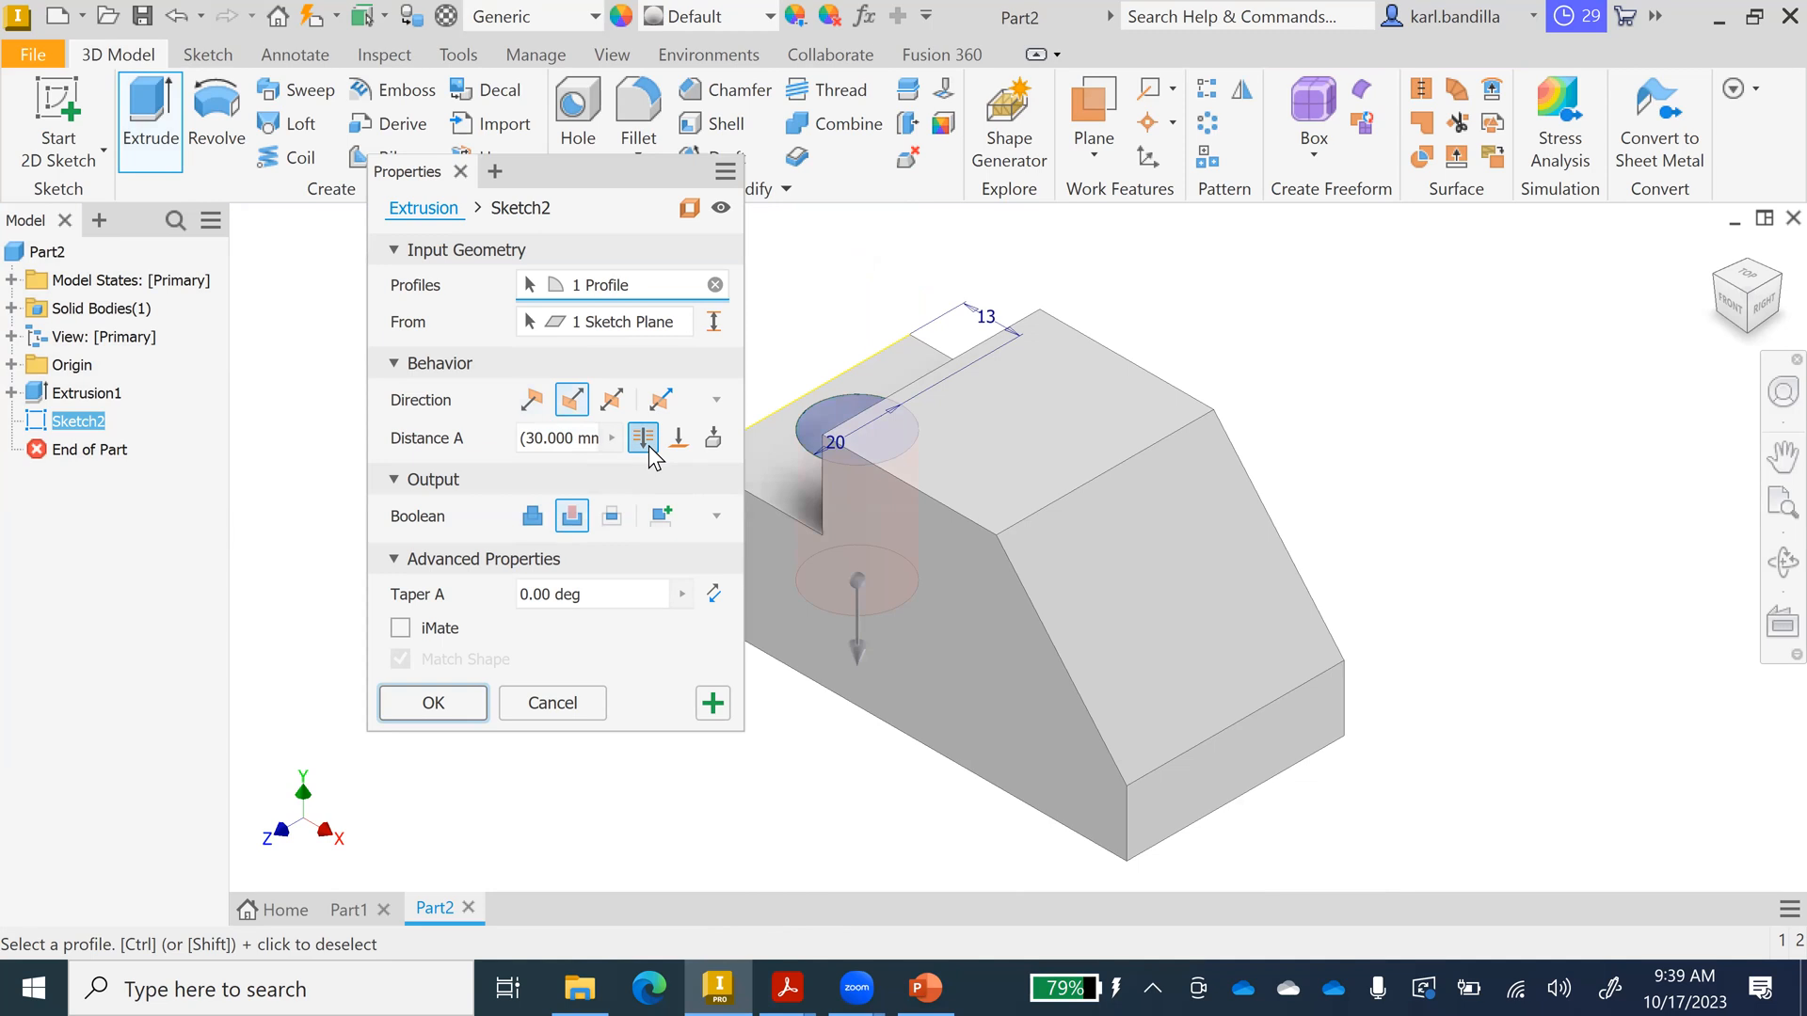
left_click(459, 704)
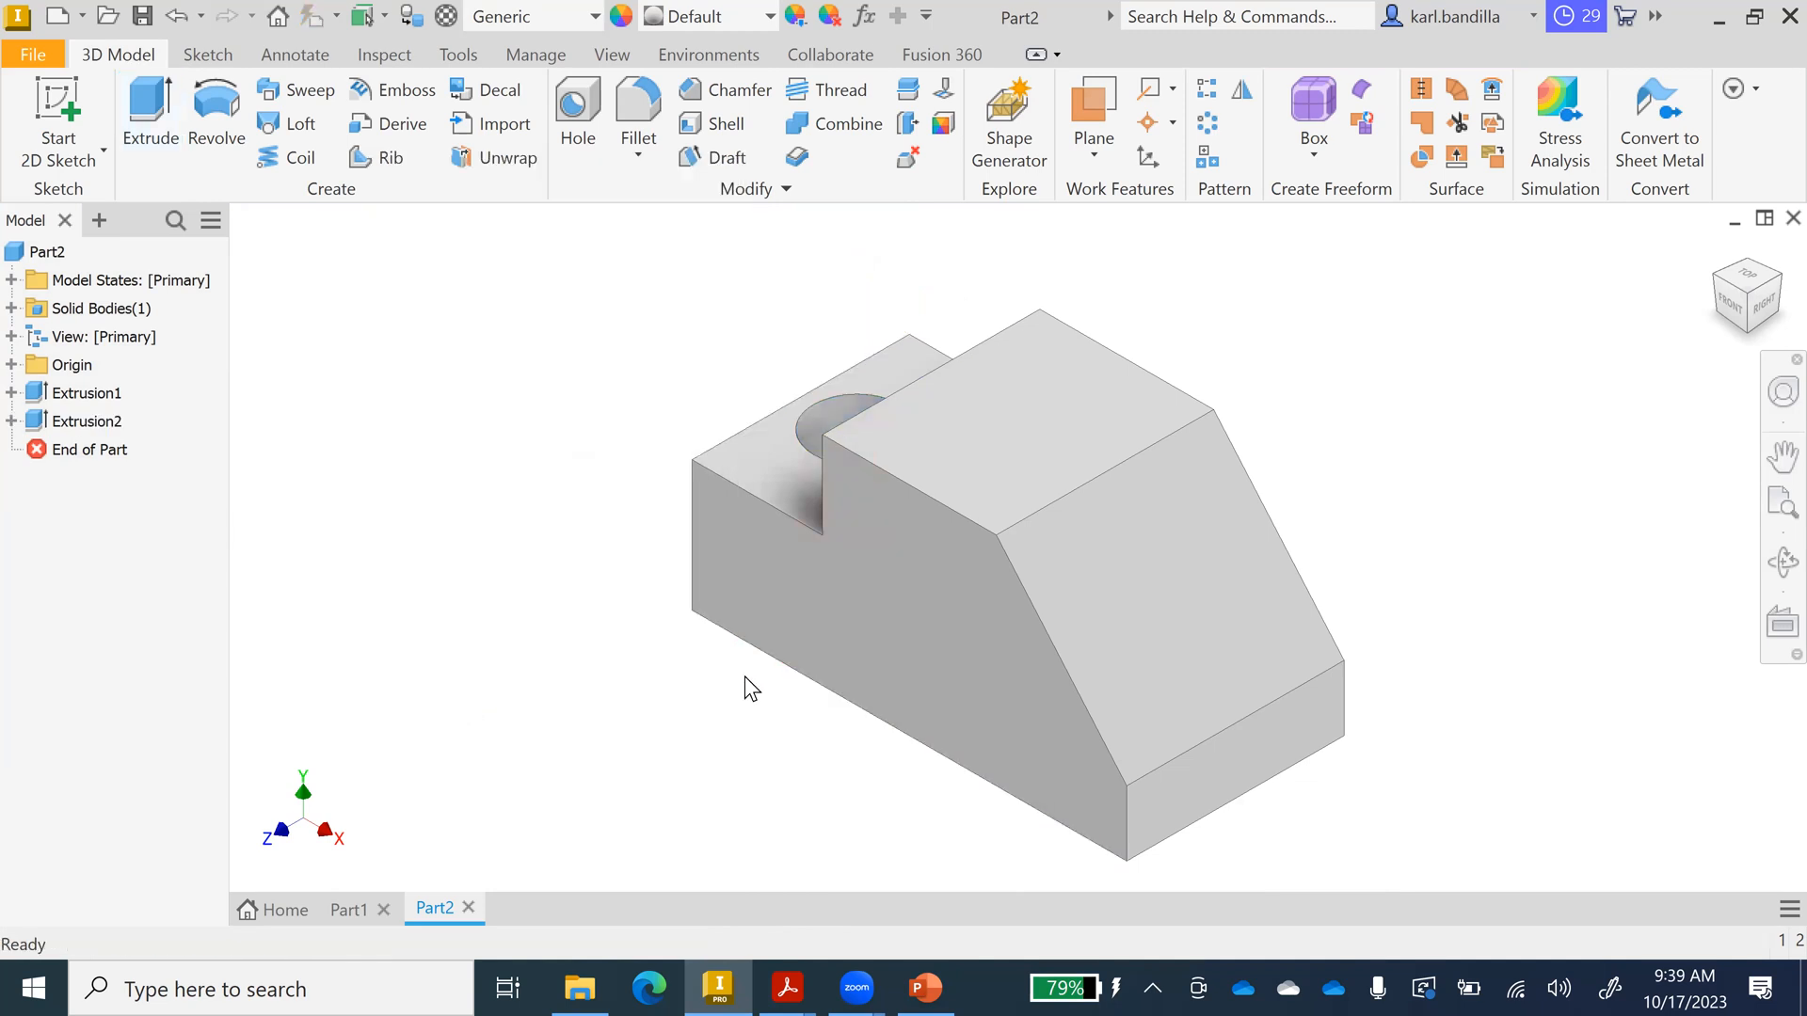
left_click(925, 988)
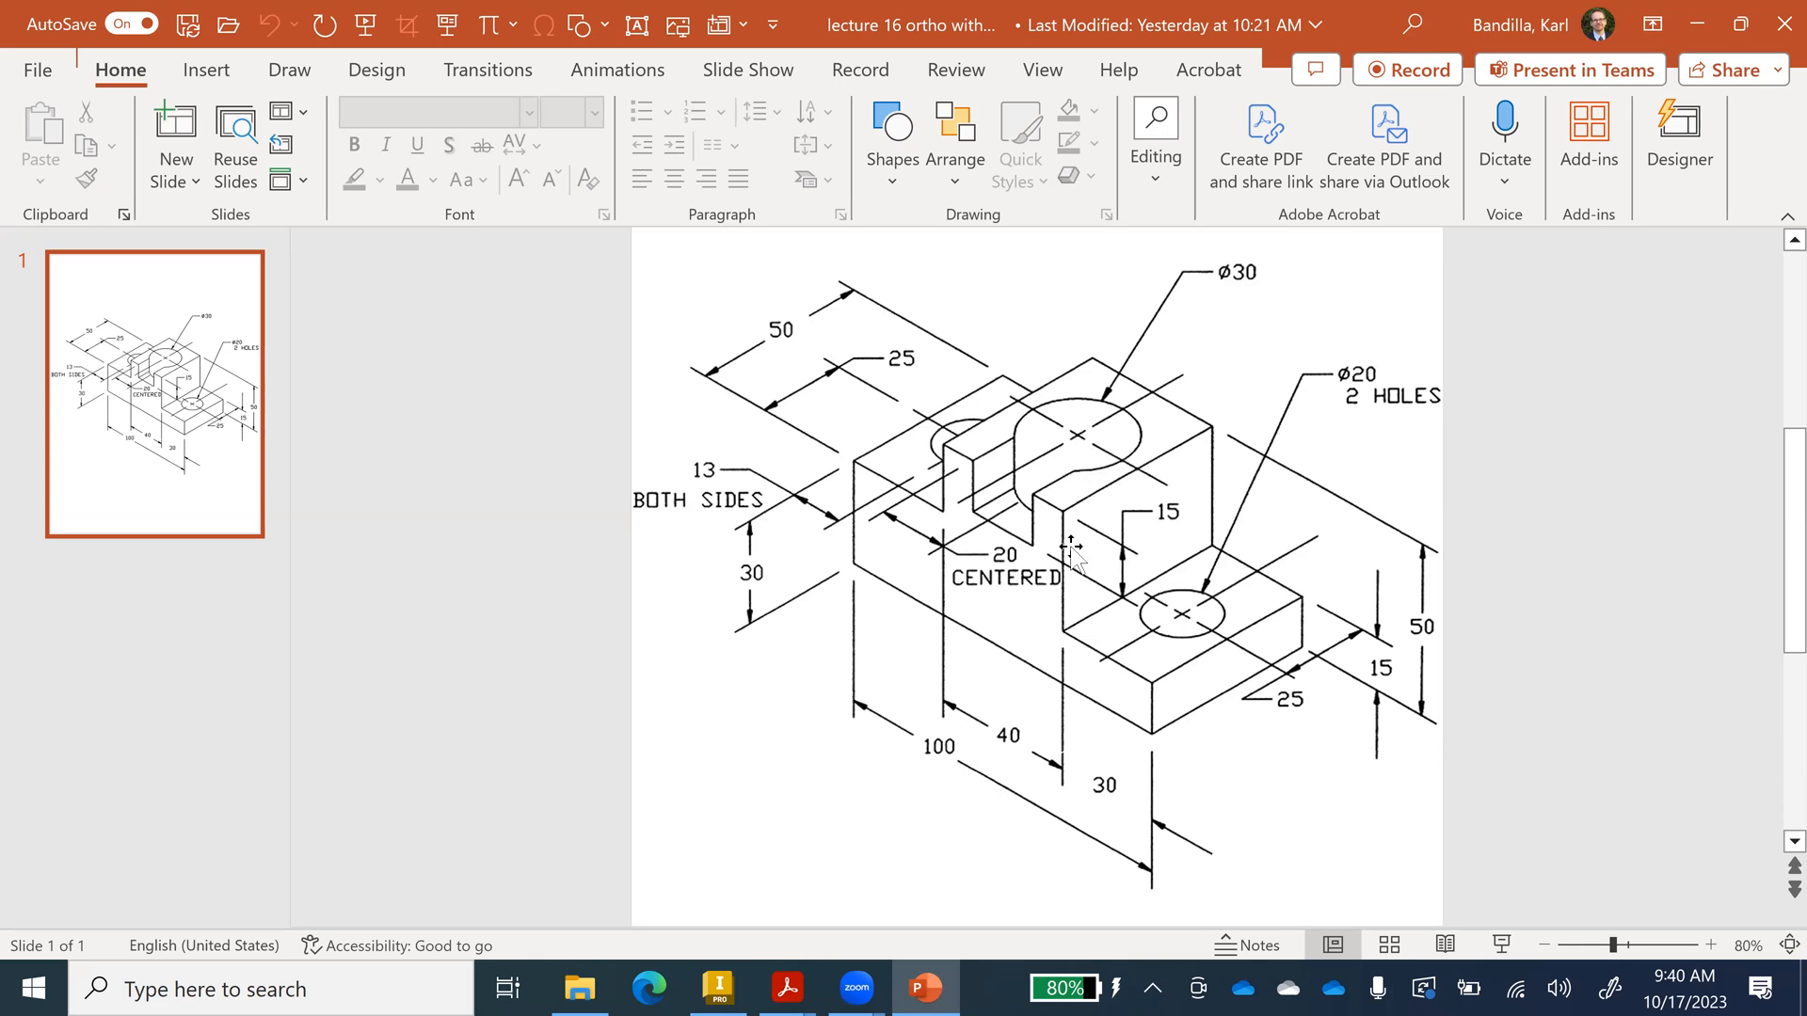
mouse_move(723, 984)
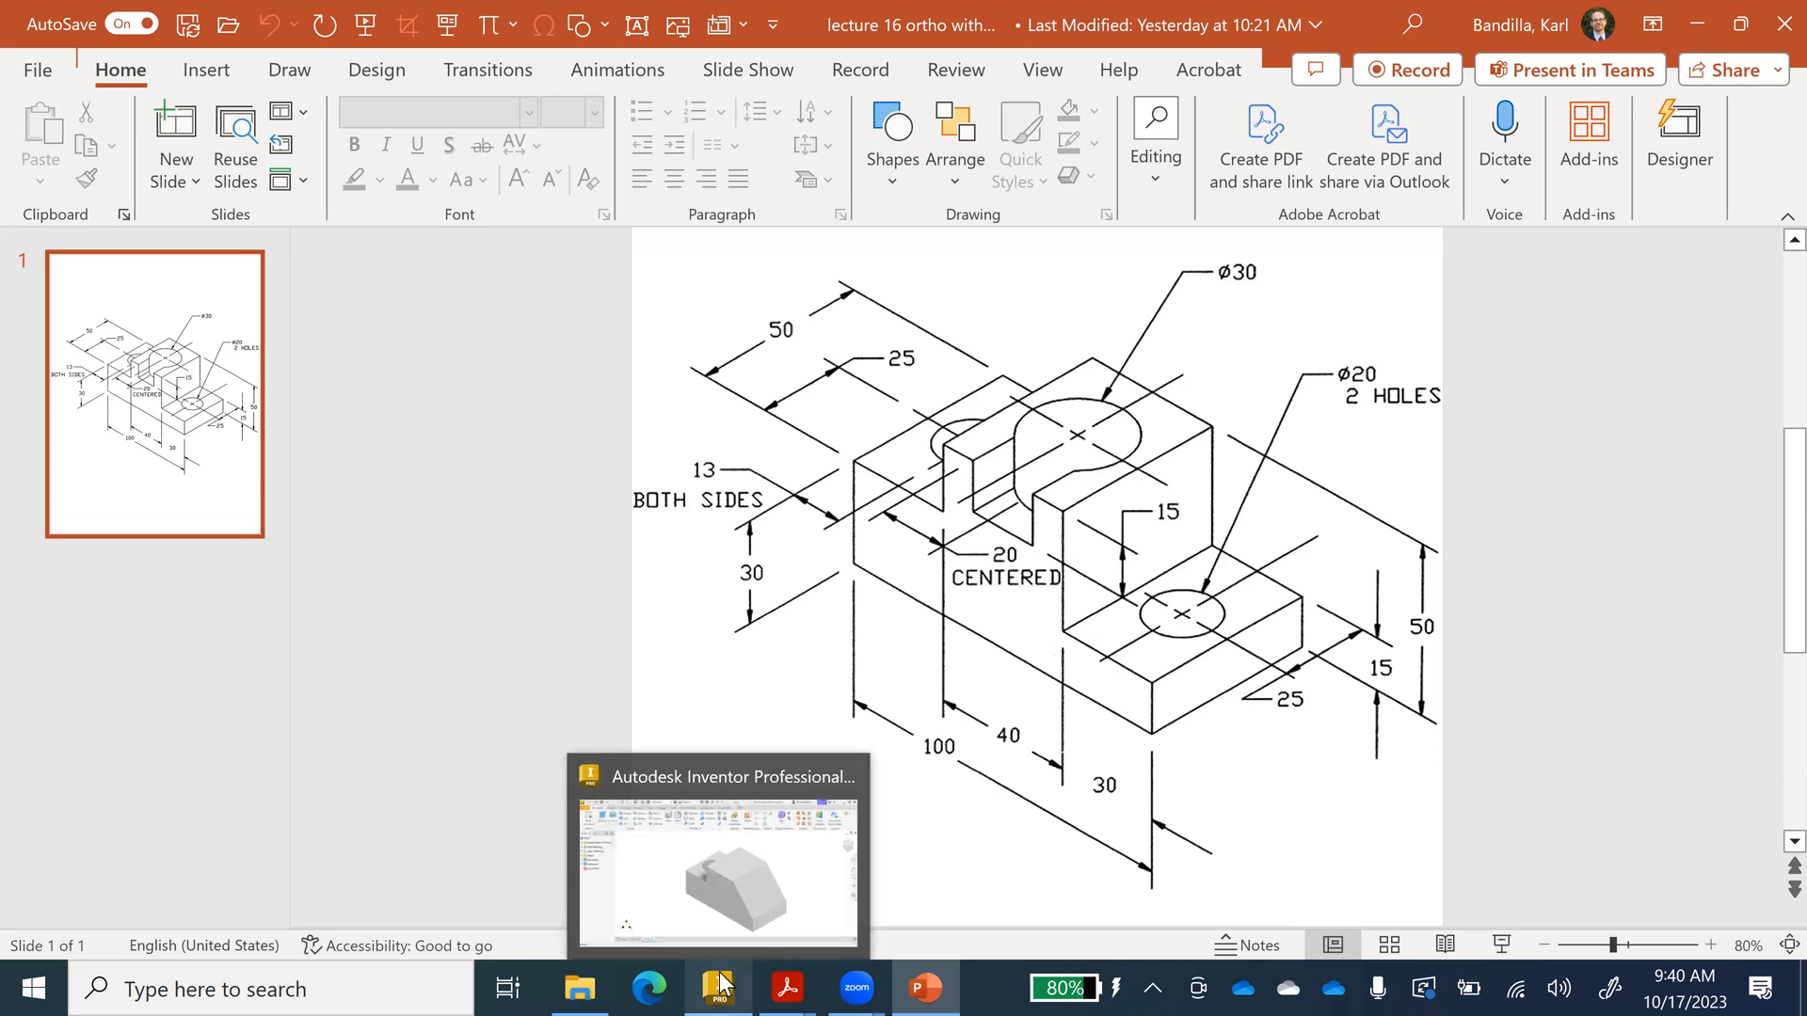
Start a new sketch on the upper step's top face and draw a Ø30 circle.
left_click(722, 984)
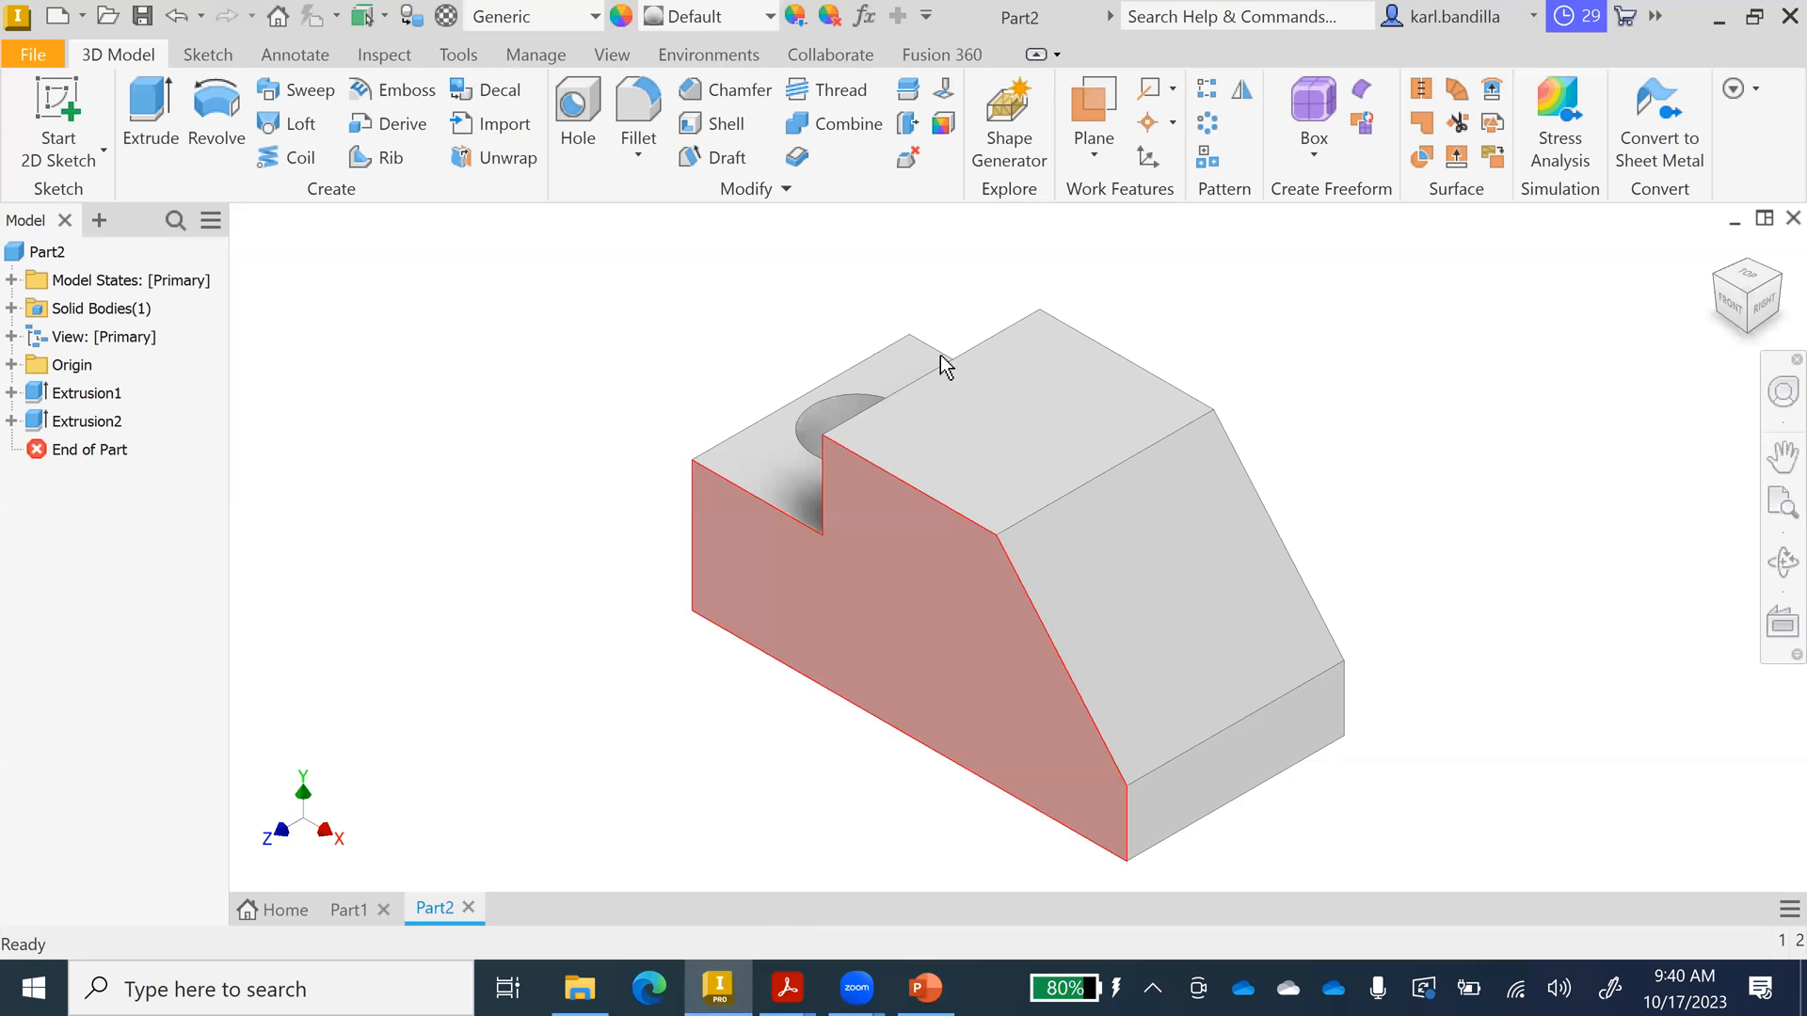
right_click(995, 425)
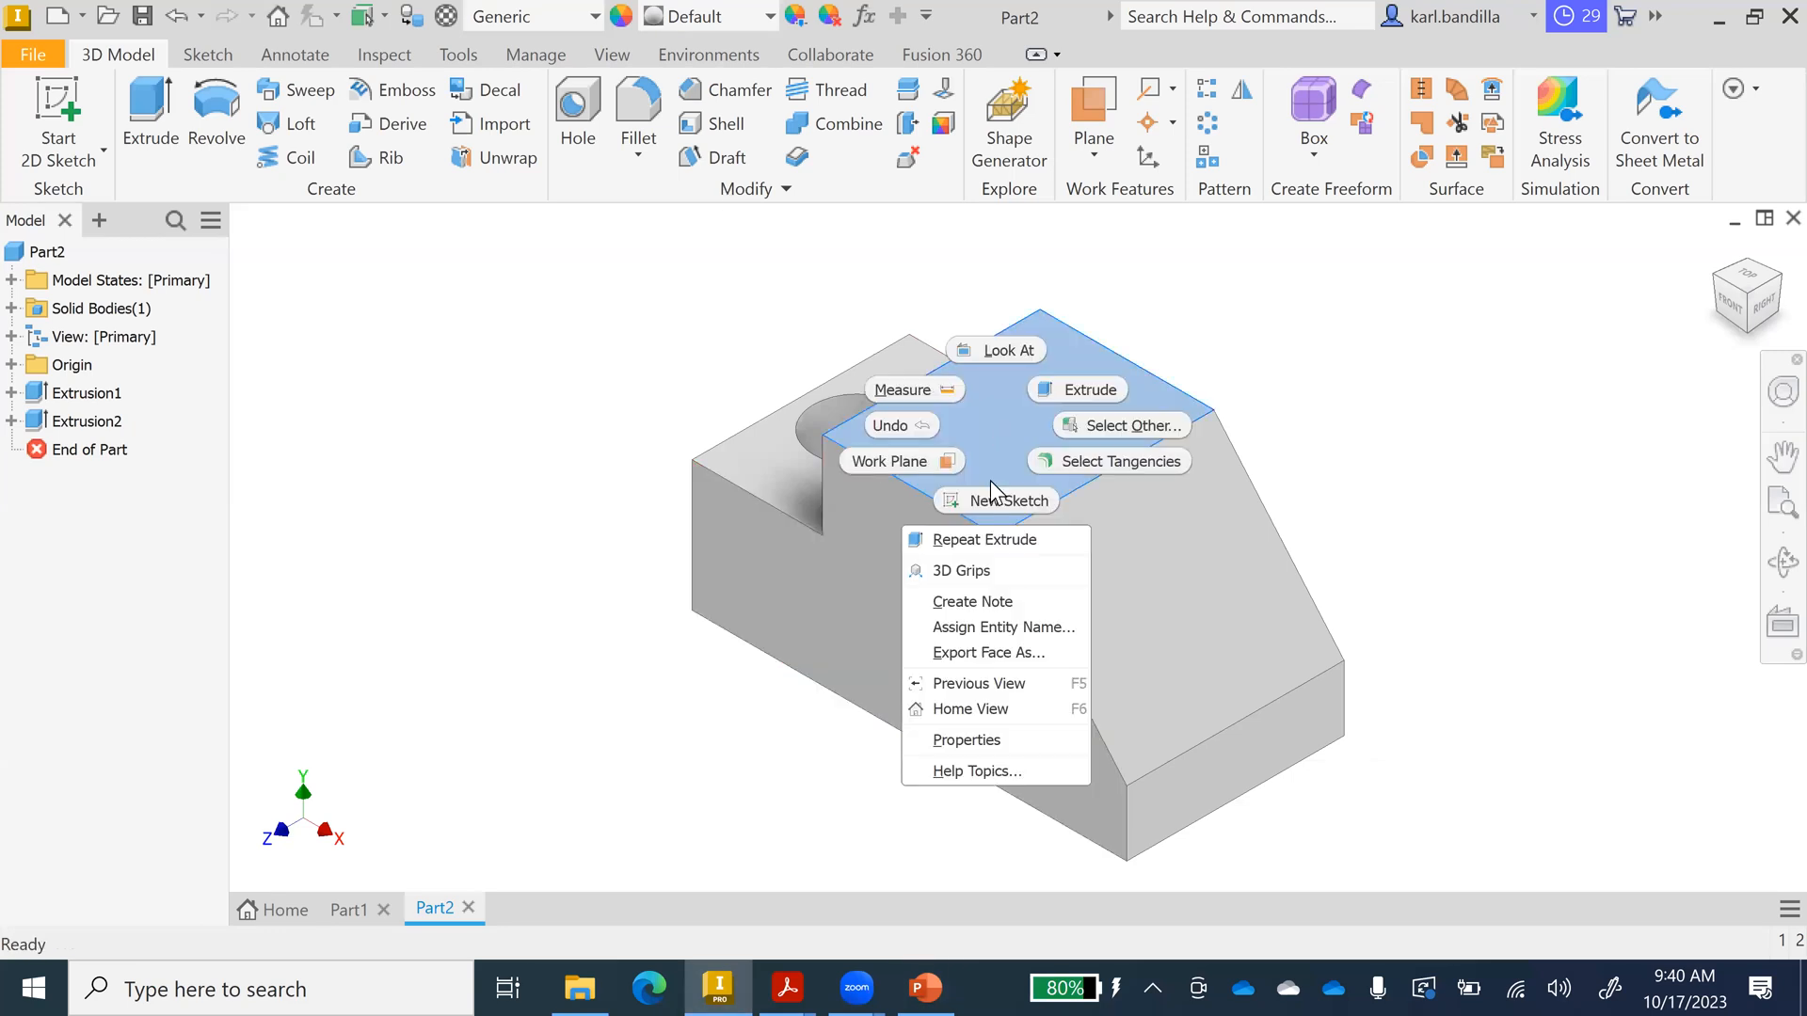
left_click(975, 483)
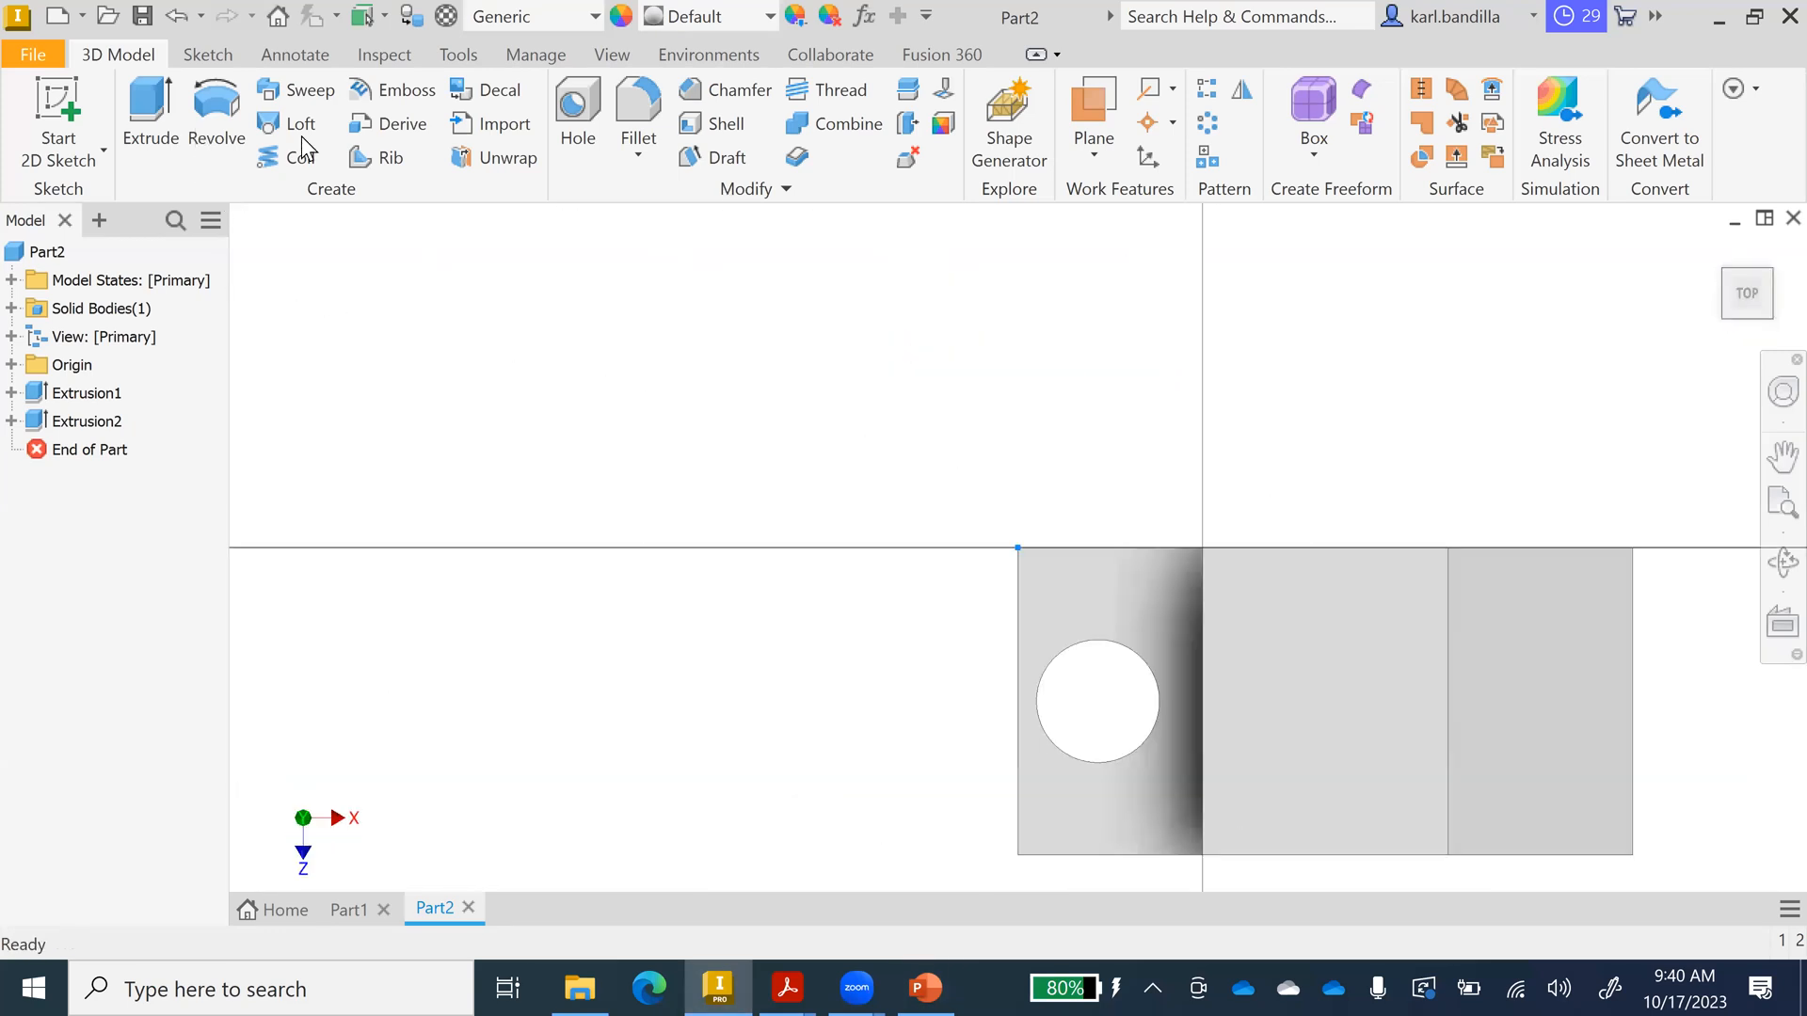
left_click(215, 104)
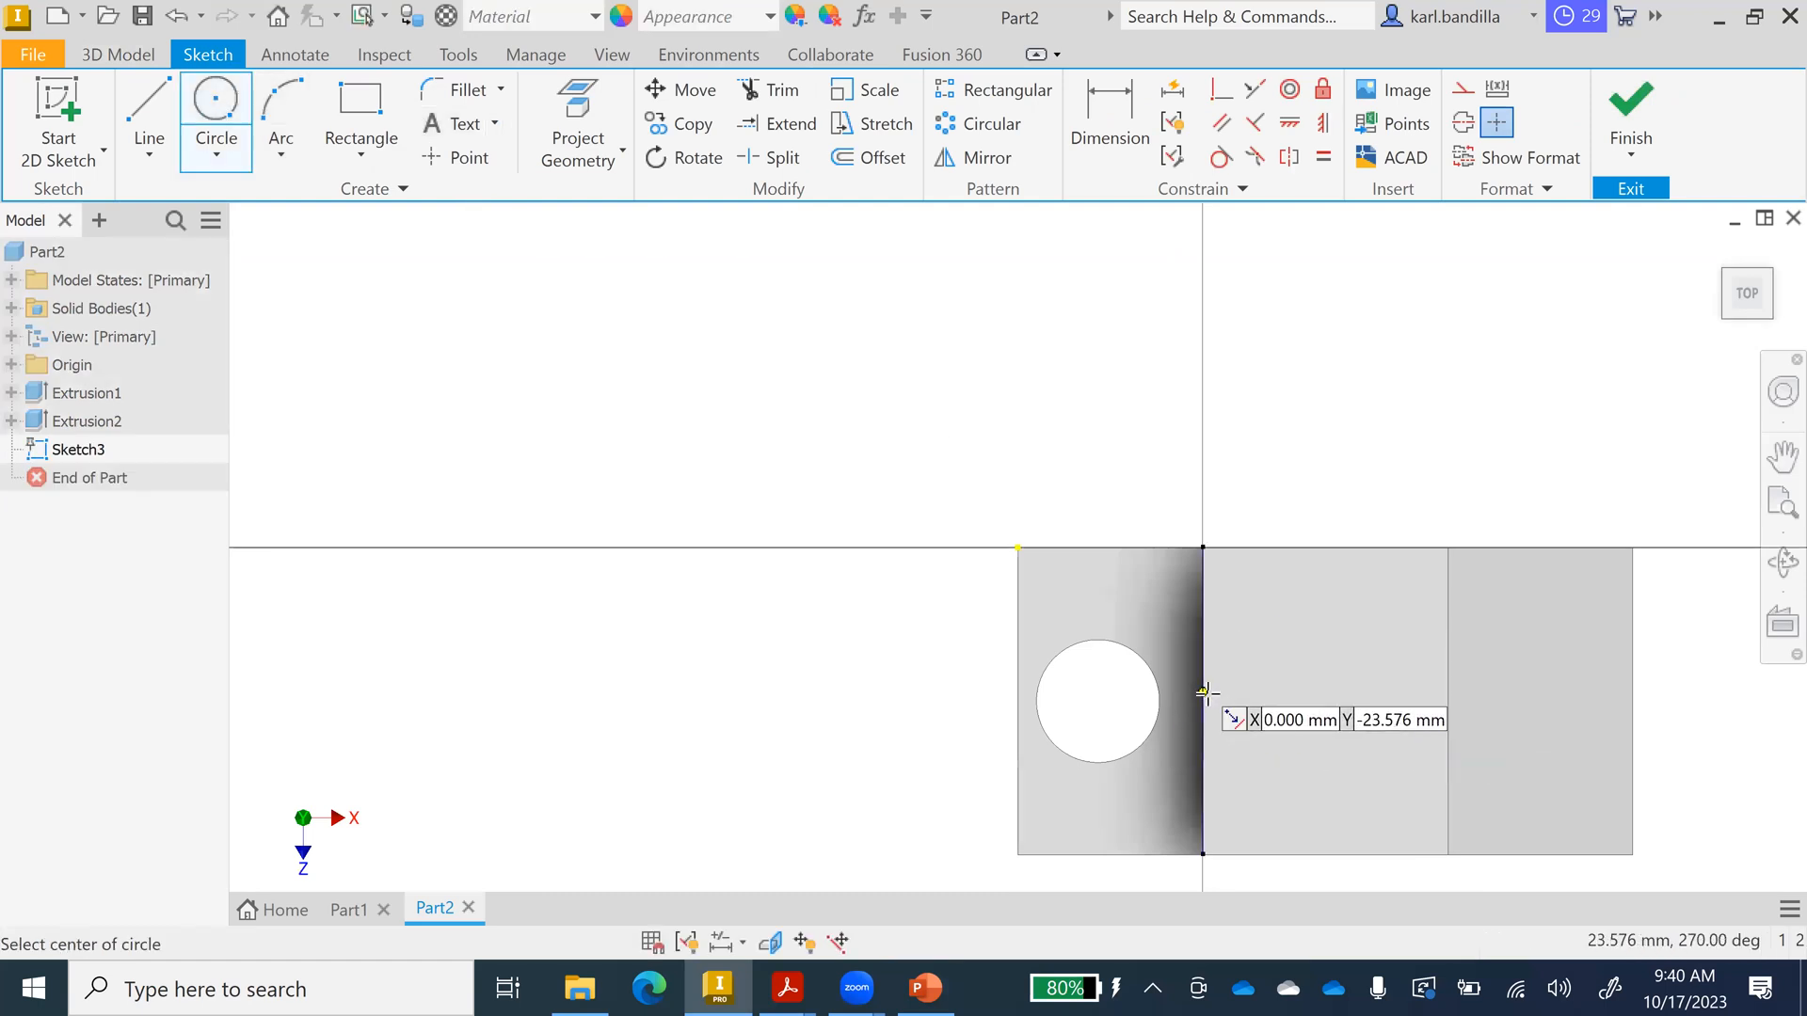
left_click(1306, 701)
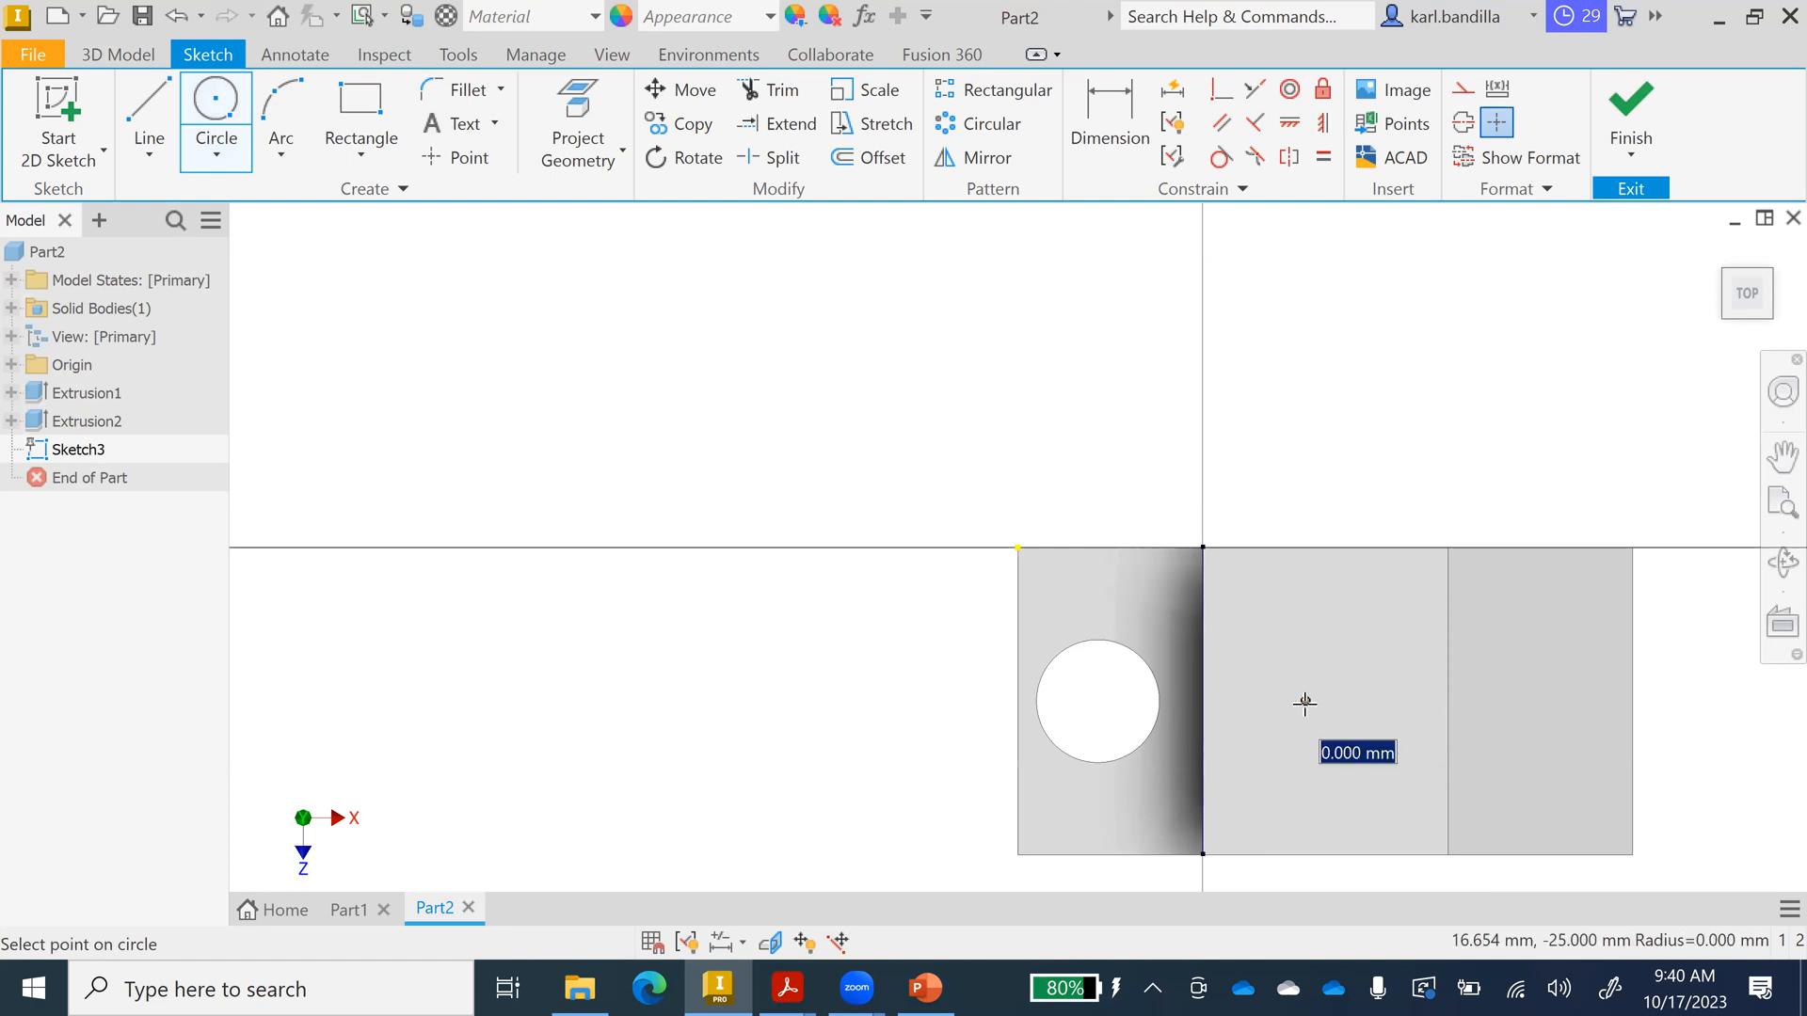
type("30")
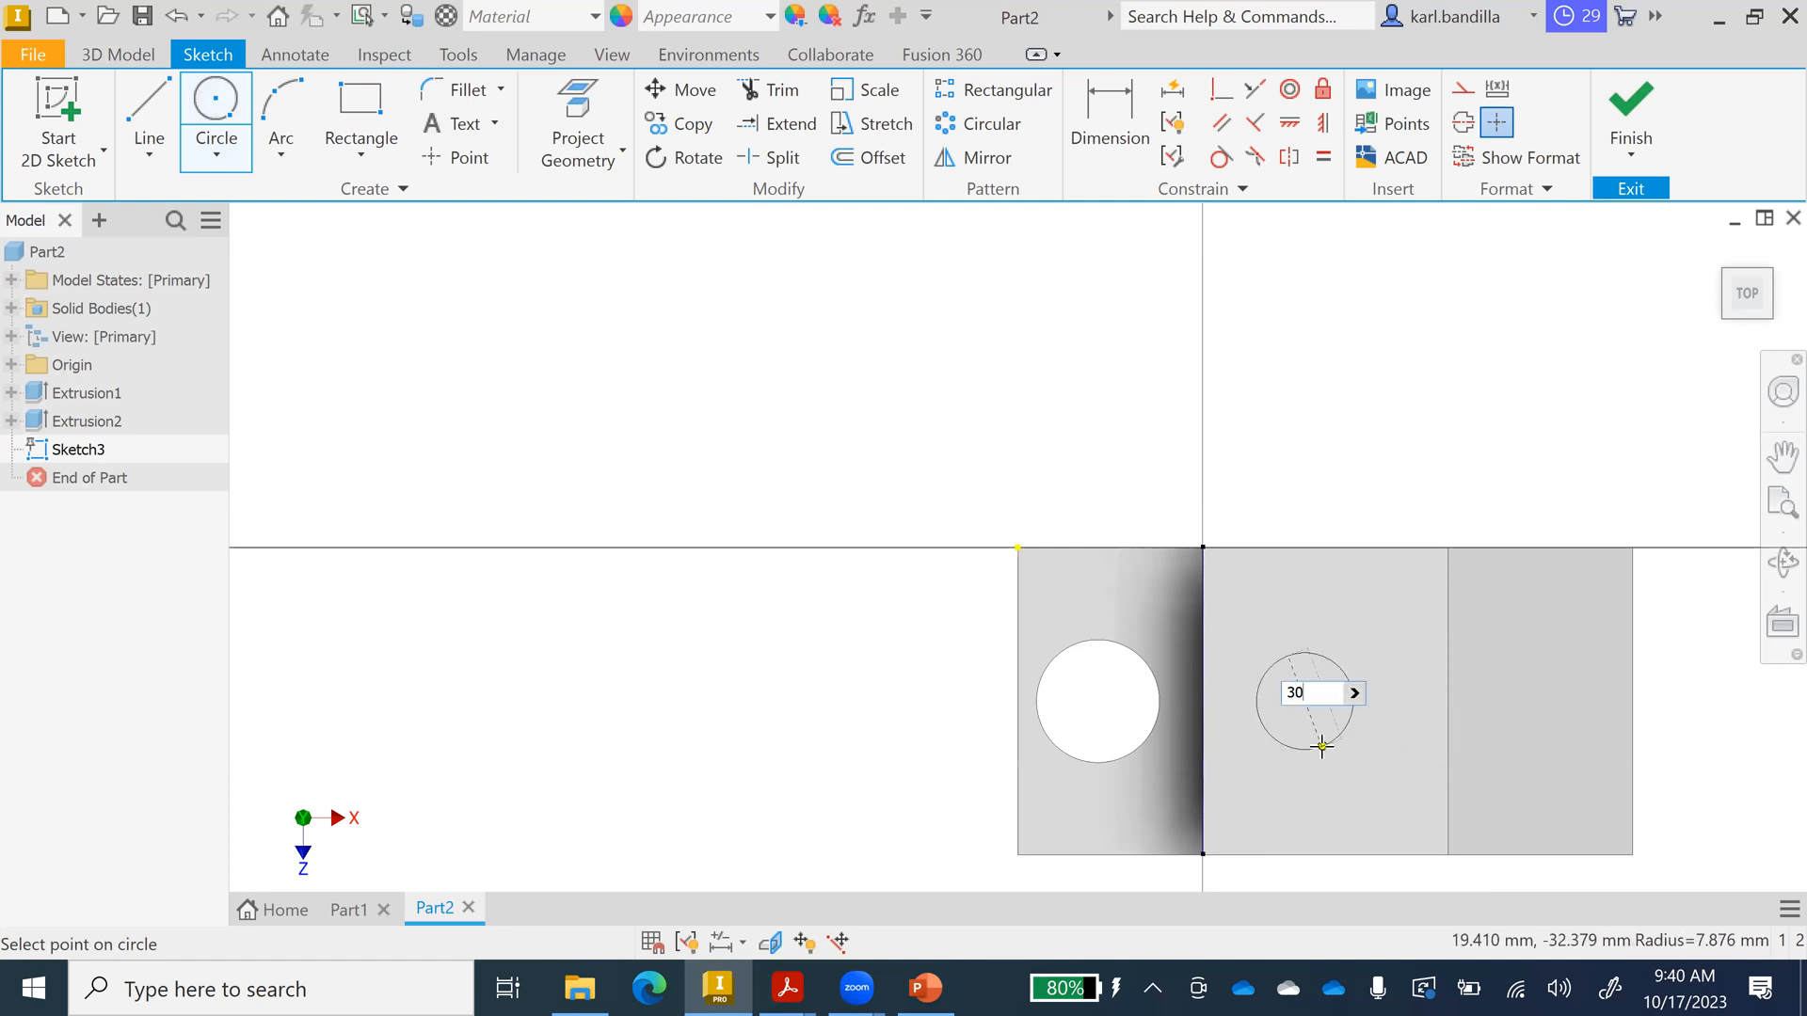
key("Return")
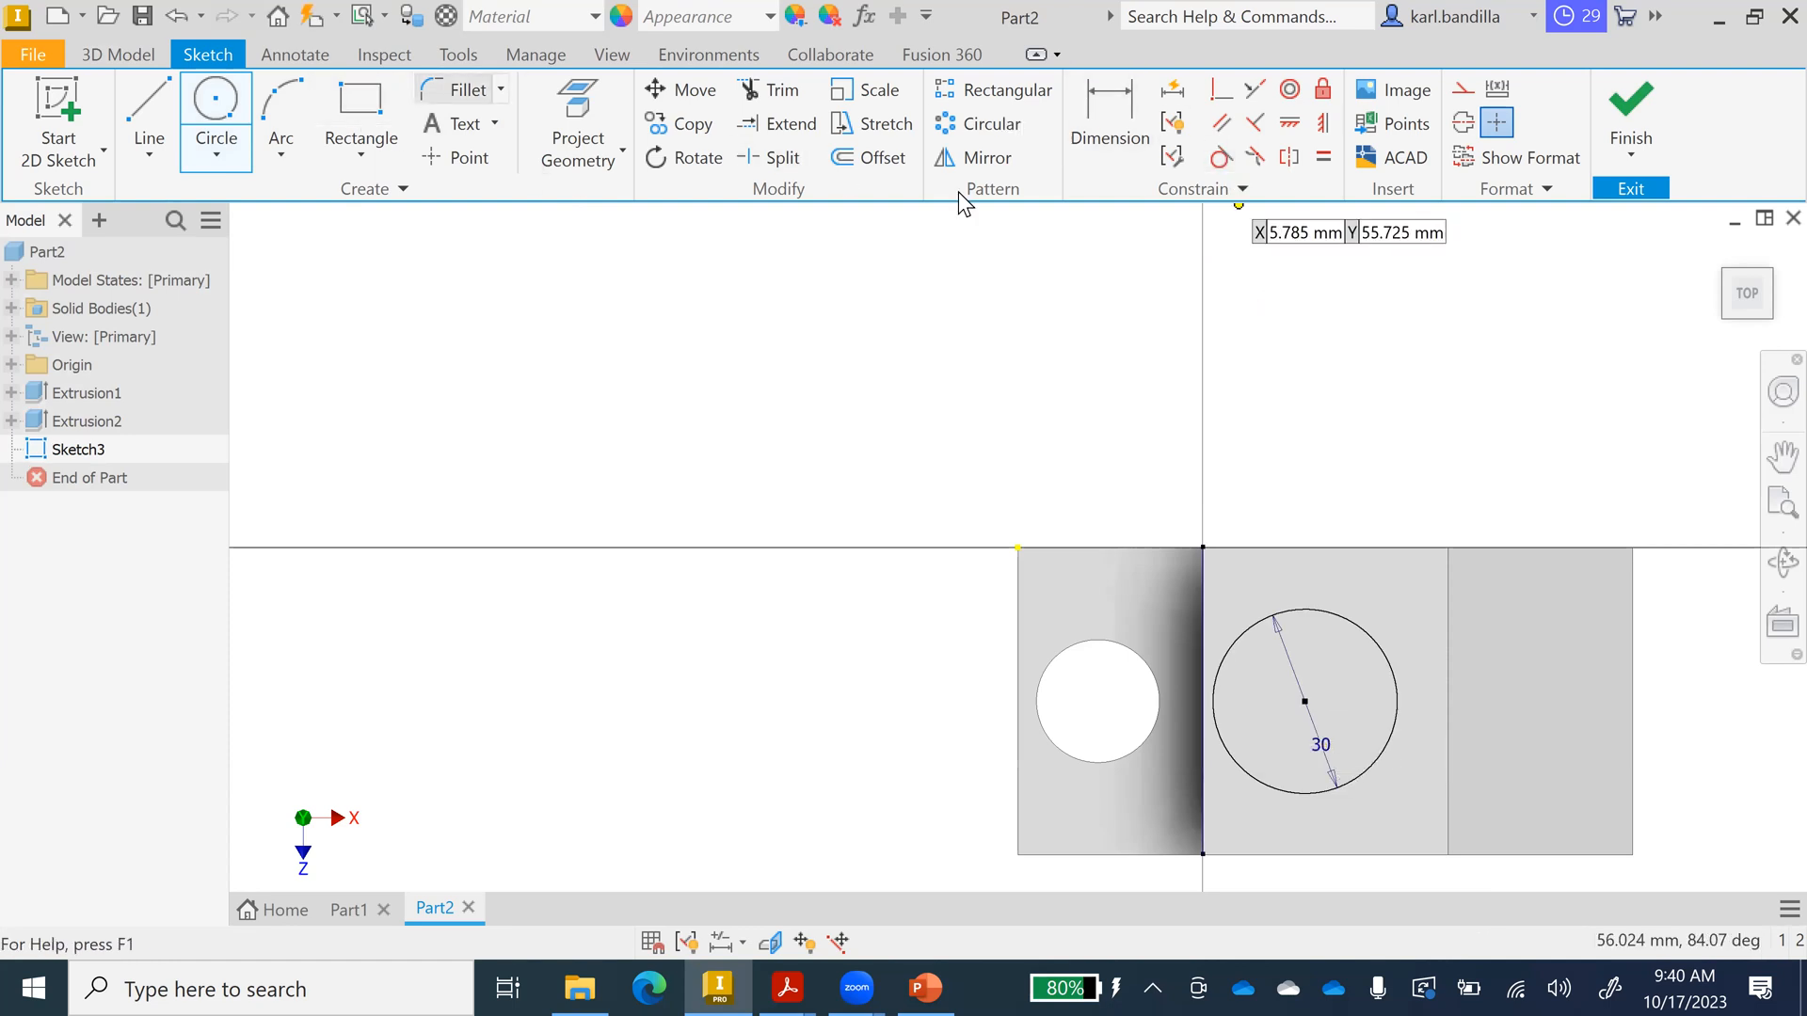
Dimension the circle centre 20 mm from the vertical edge line and finish the sketch.
left_click(1089, 127)
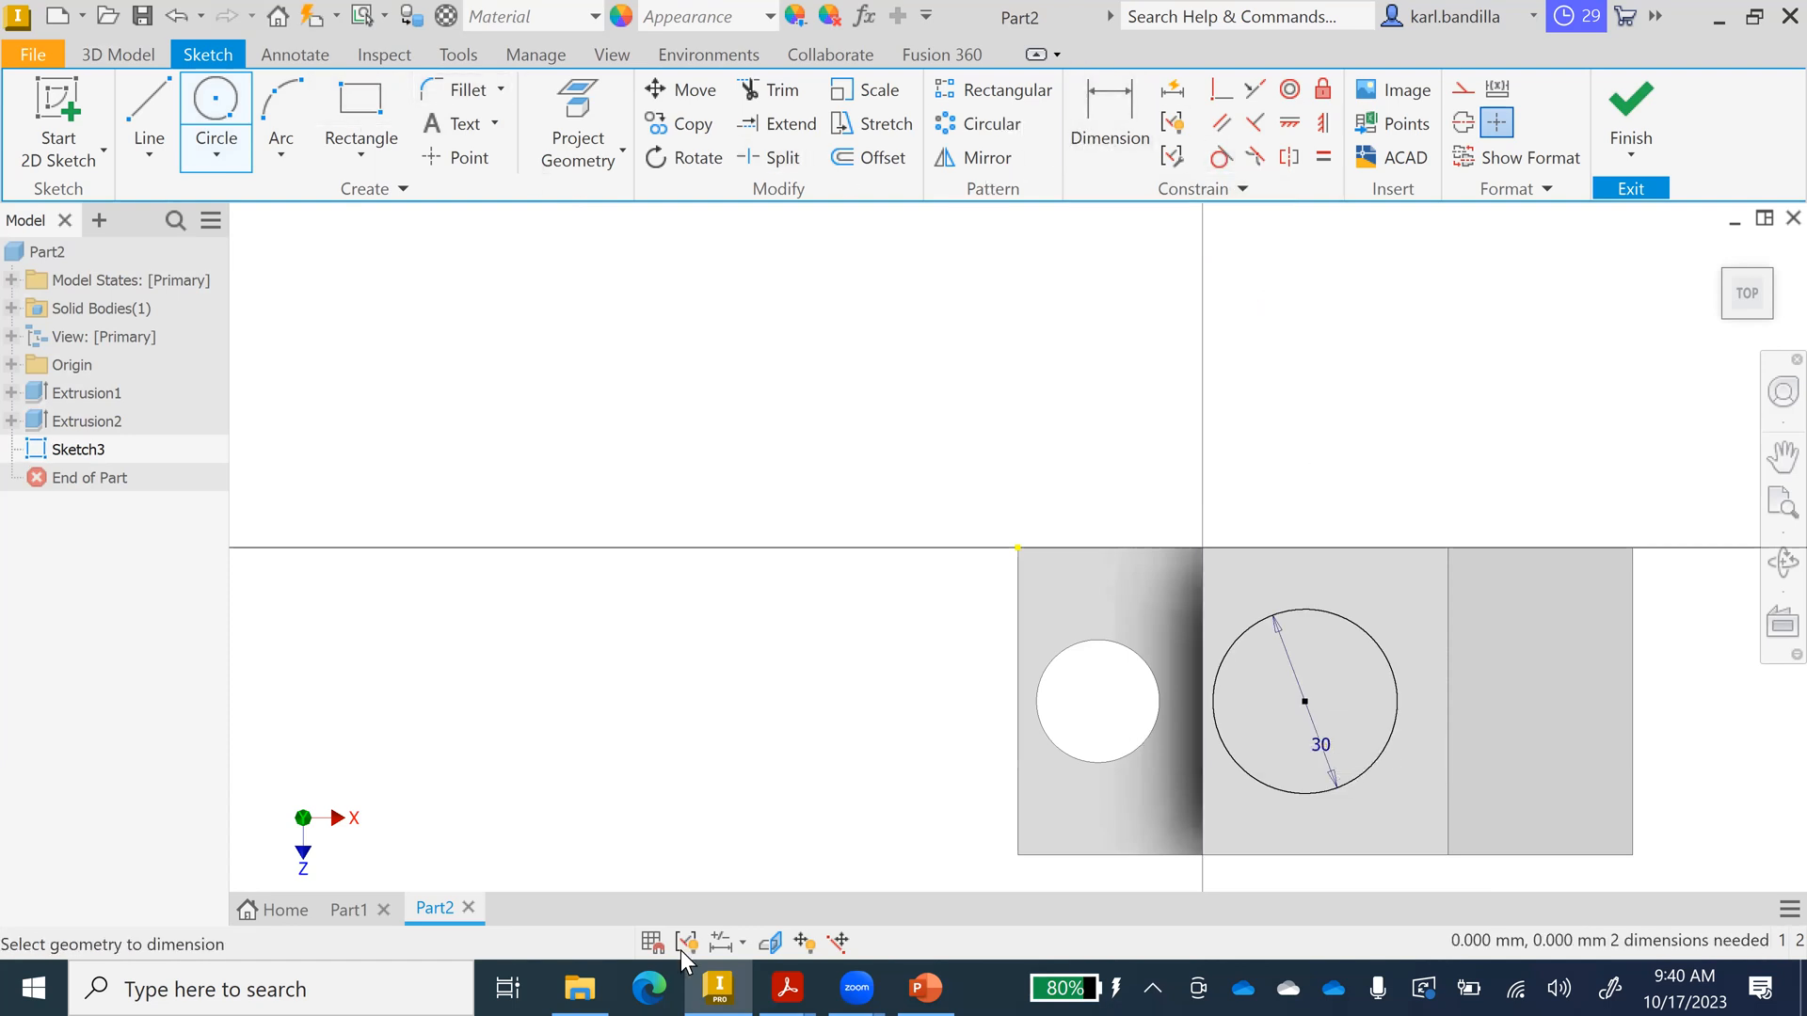
left_click(929, 985)
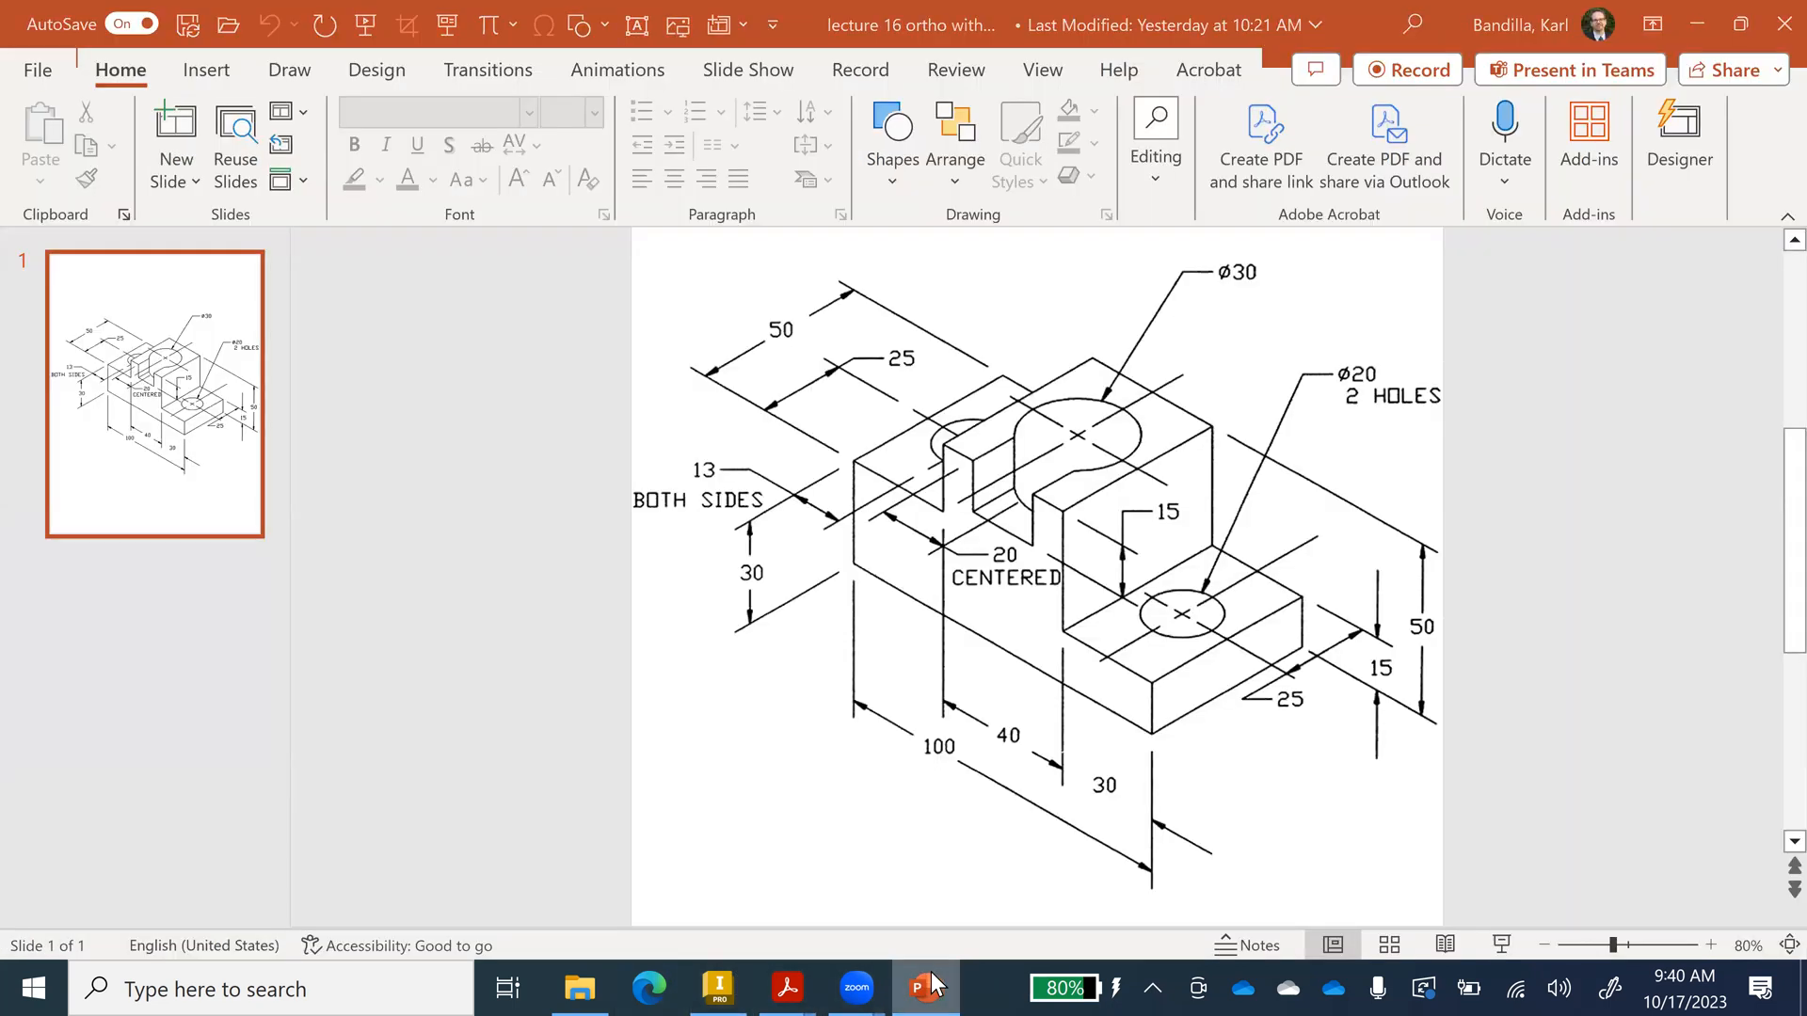
left_click(929, 985)
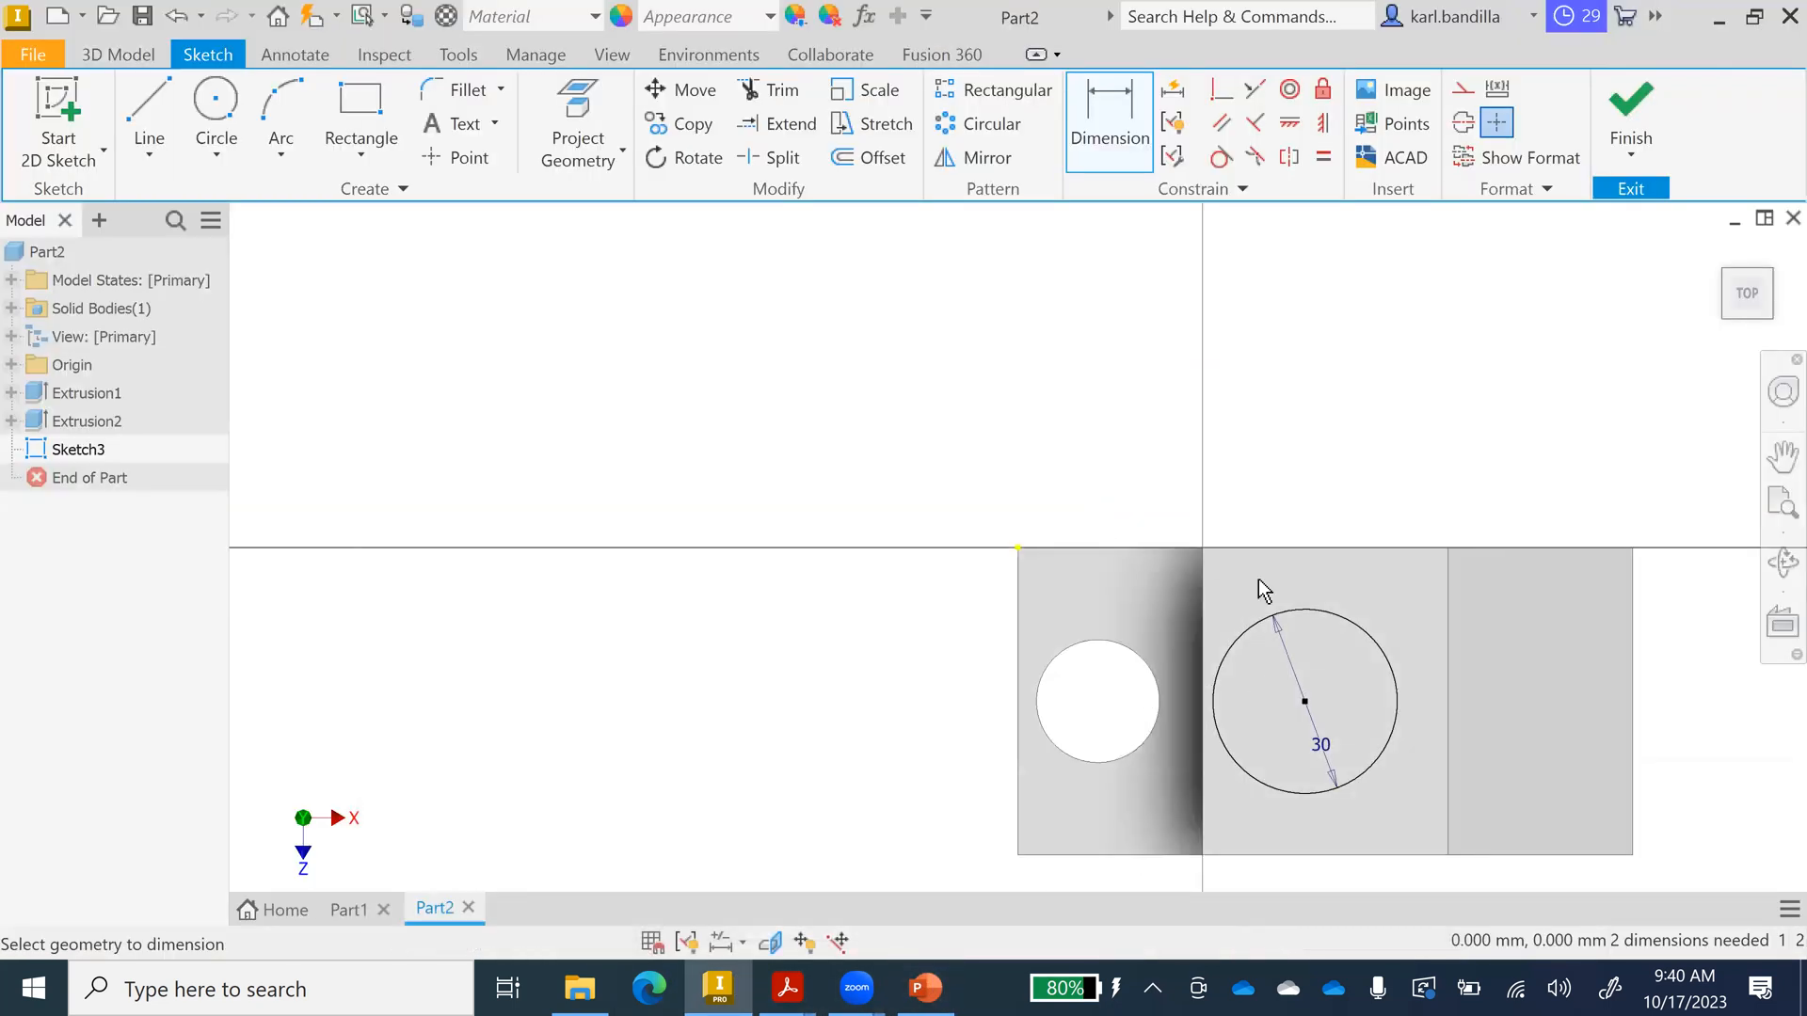
left_click(1204, 720)
left_click(1304, 702)
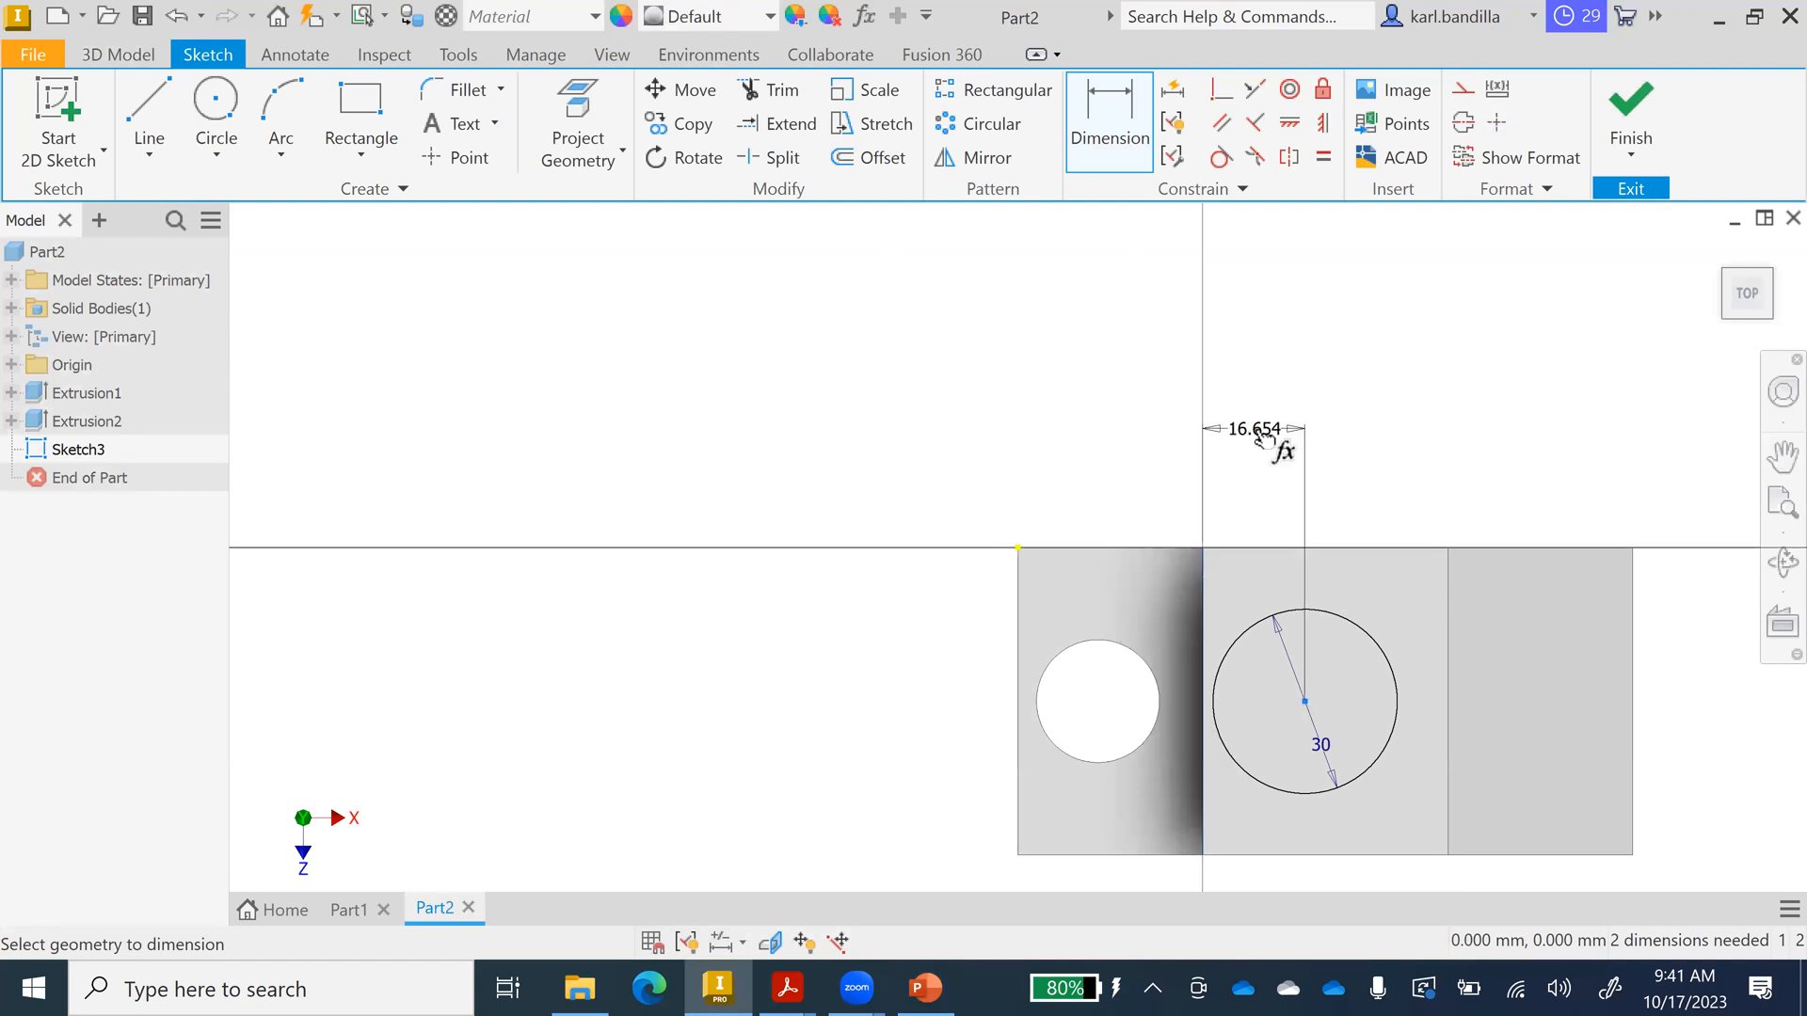
left_click(1264, 433)
type("20")
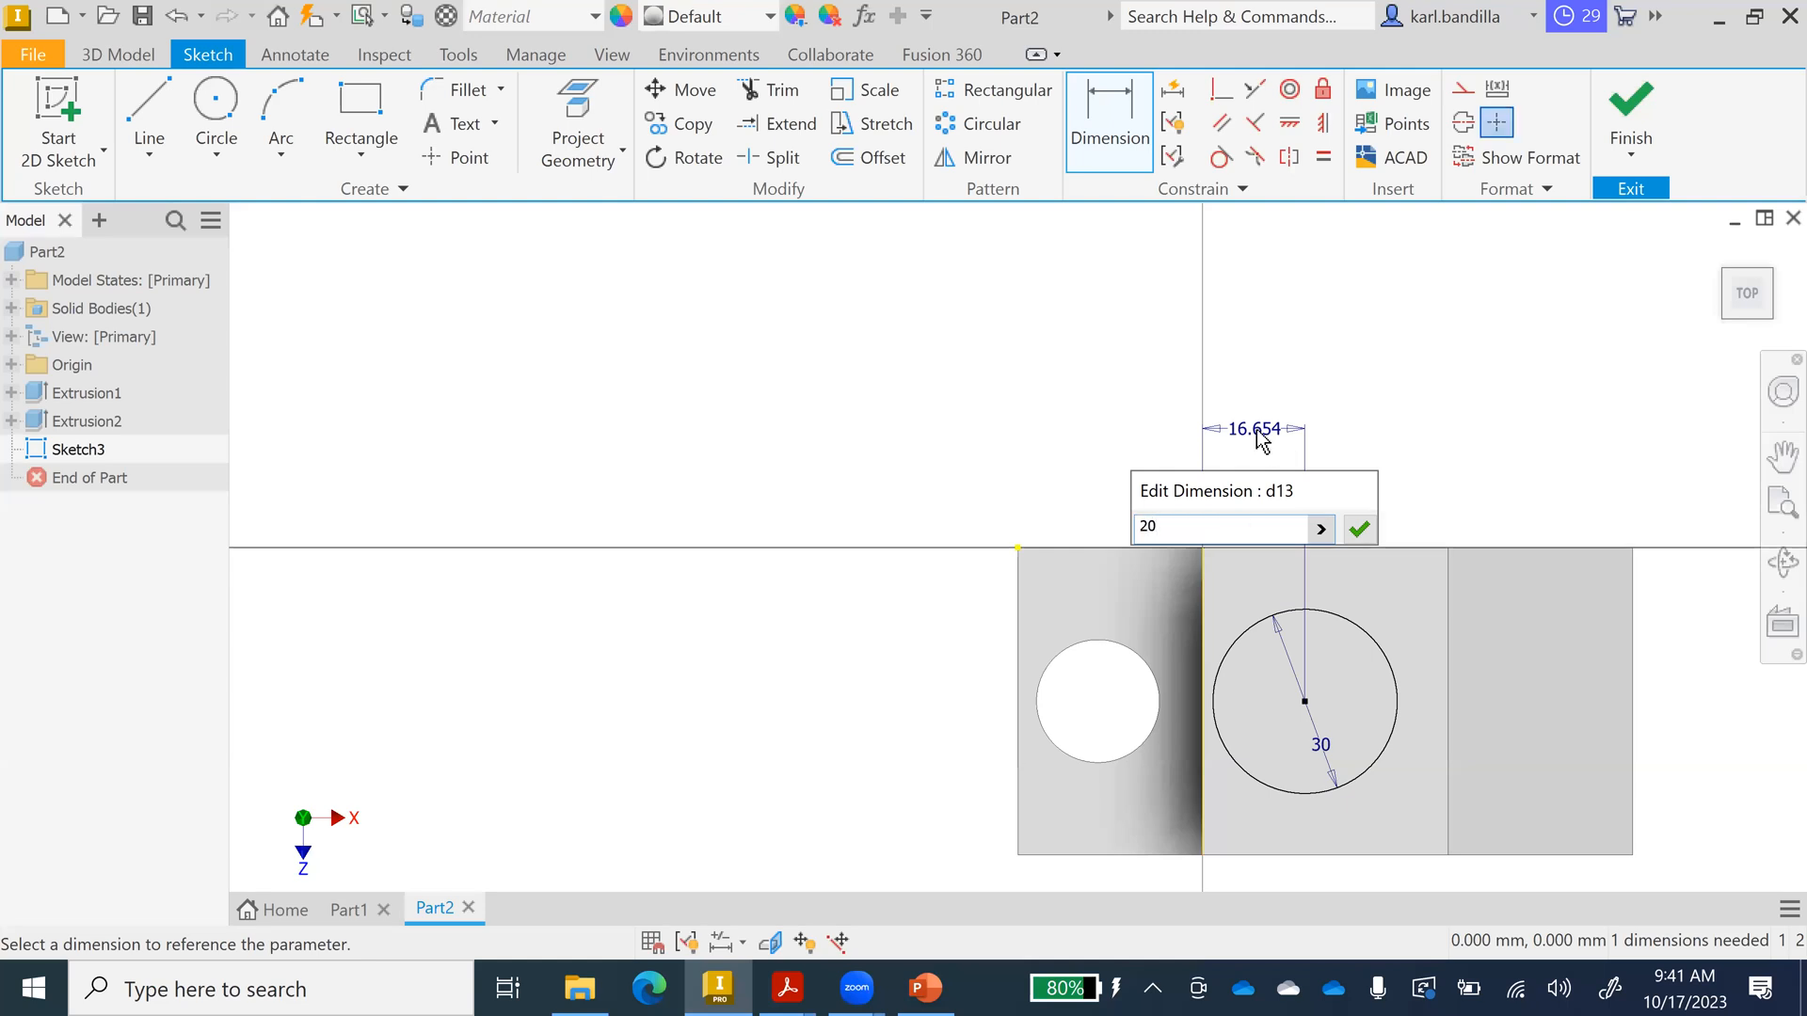
key("Return")
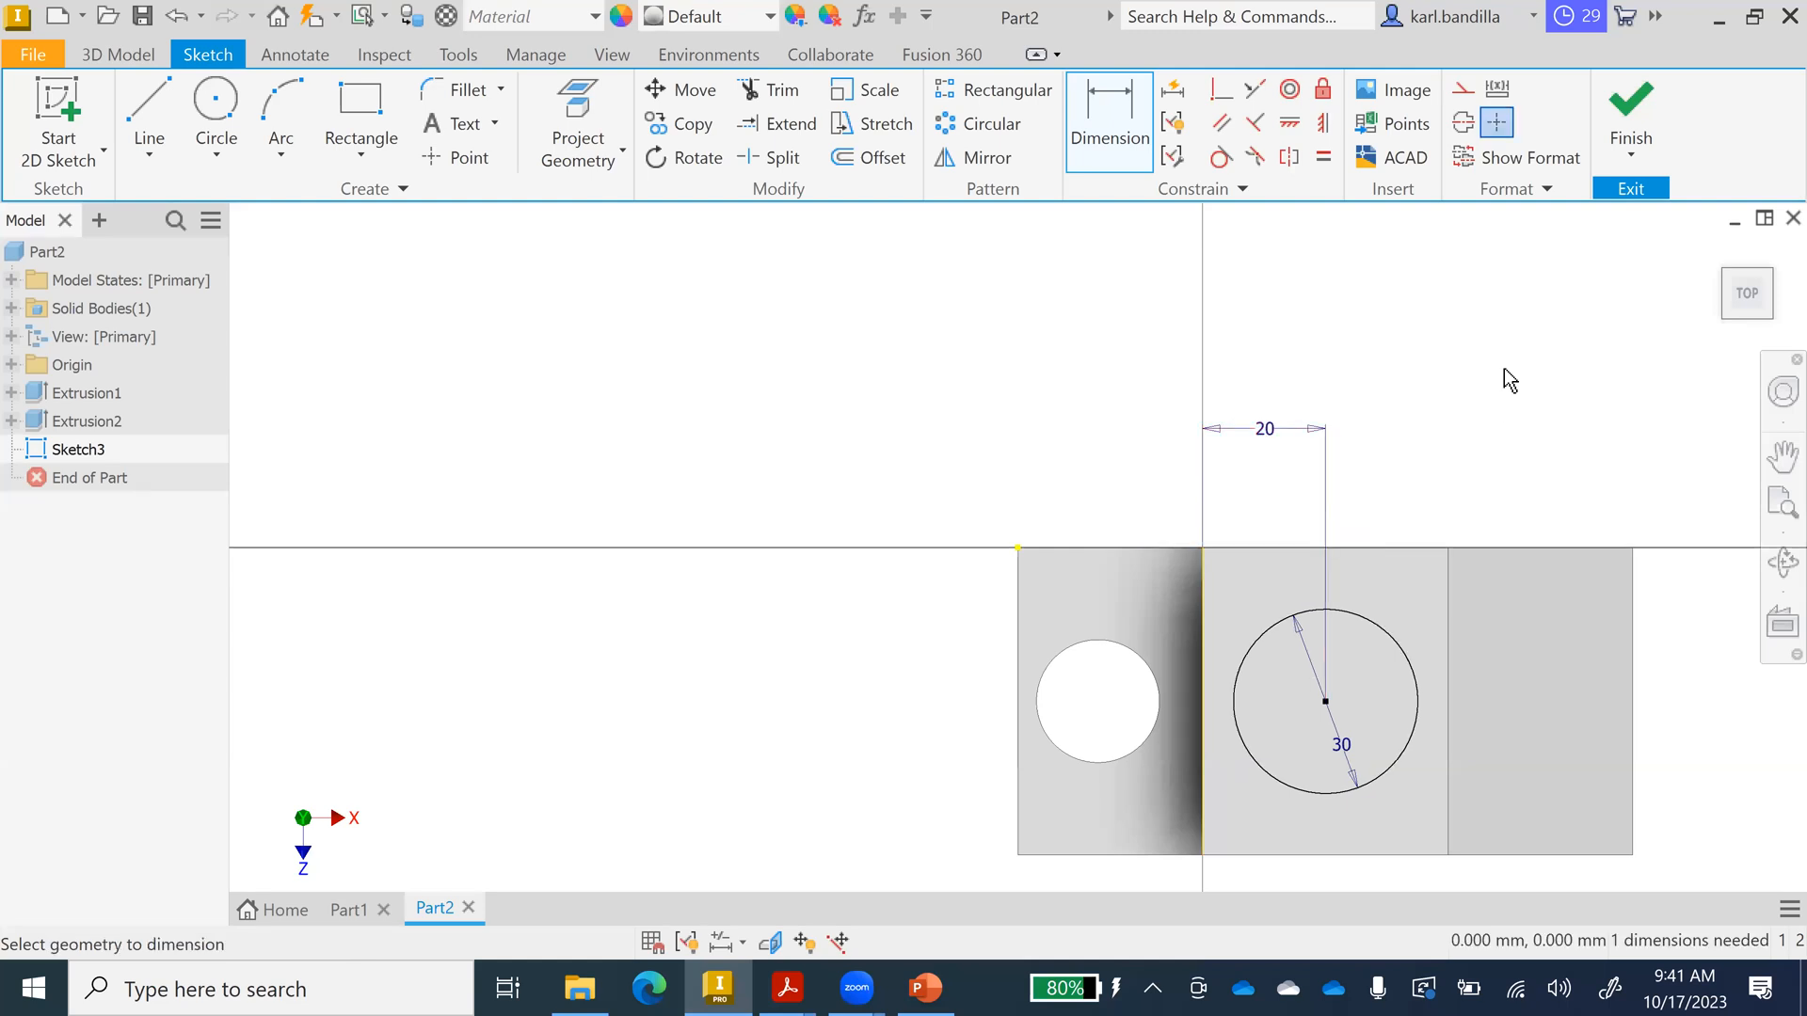
left_click(1626, 111)
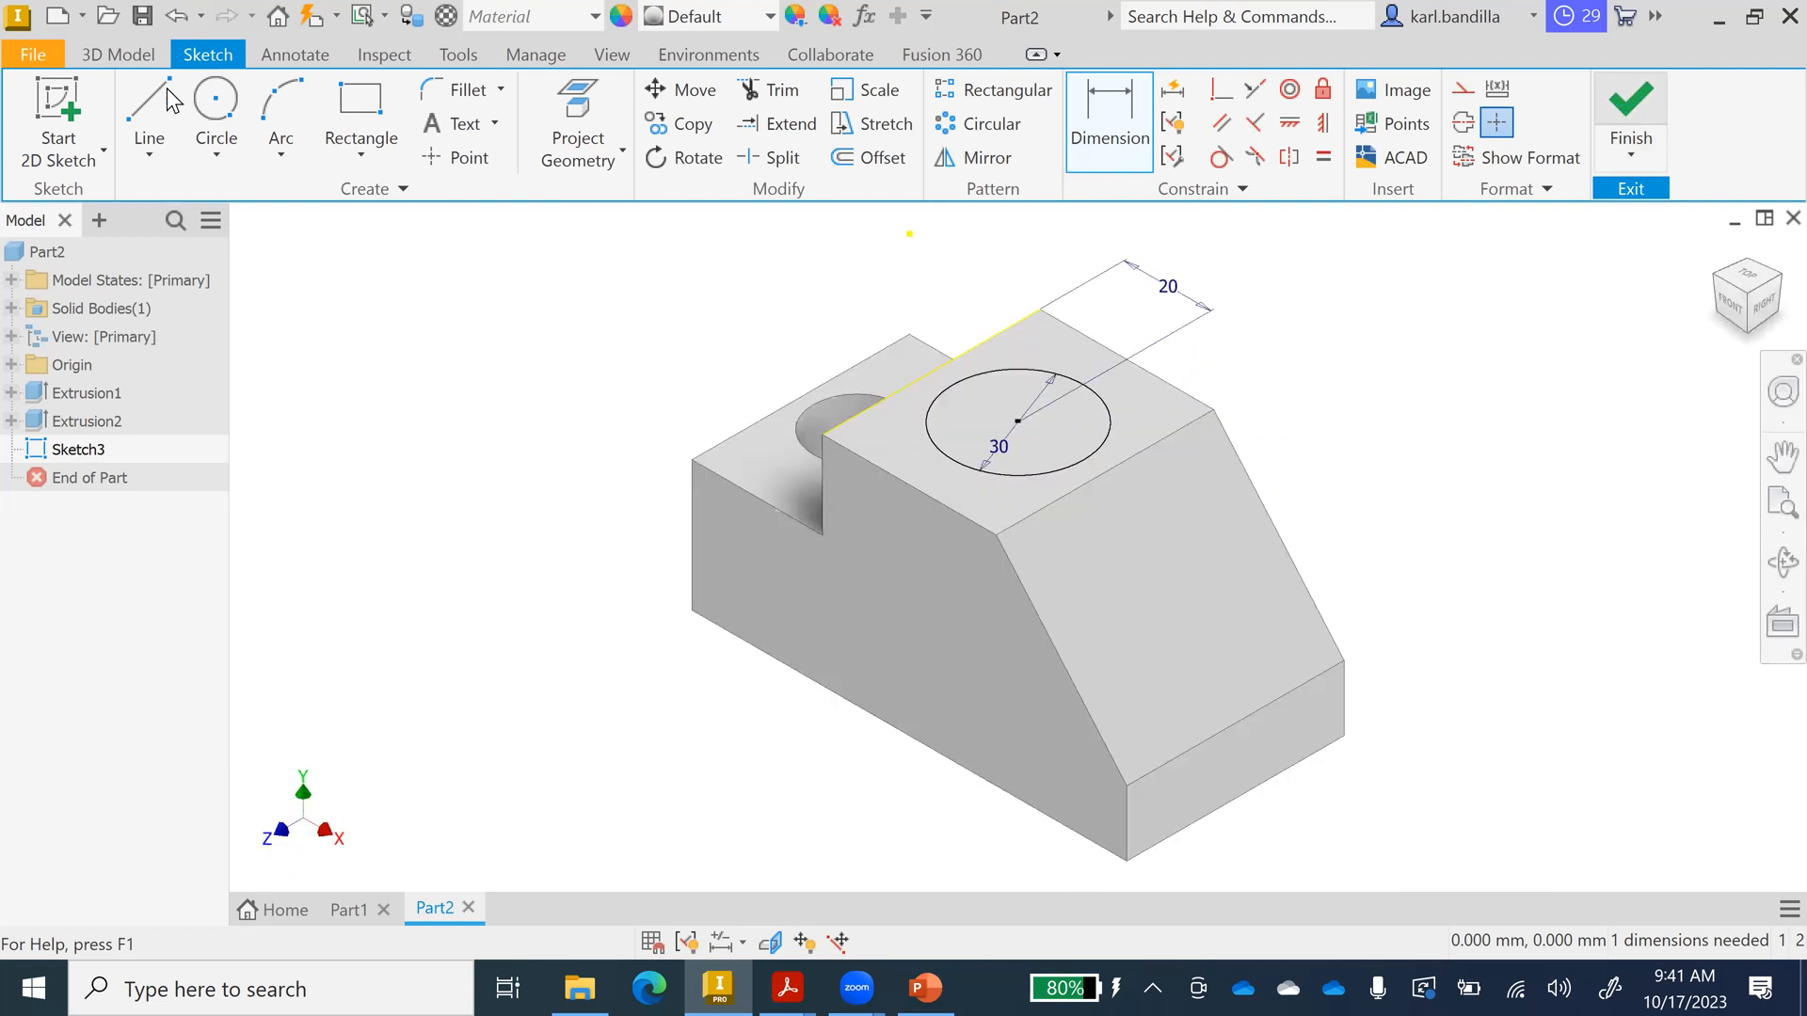
left_click(167, 88)
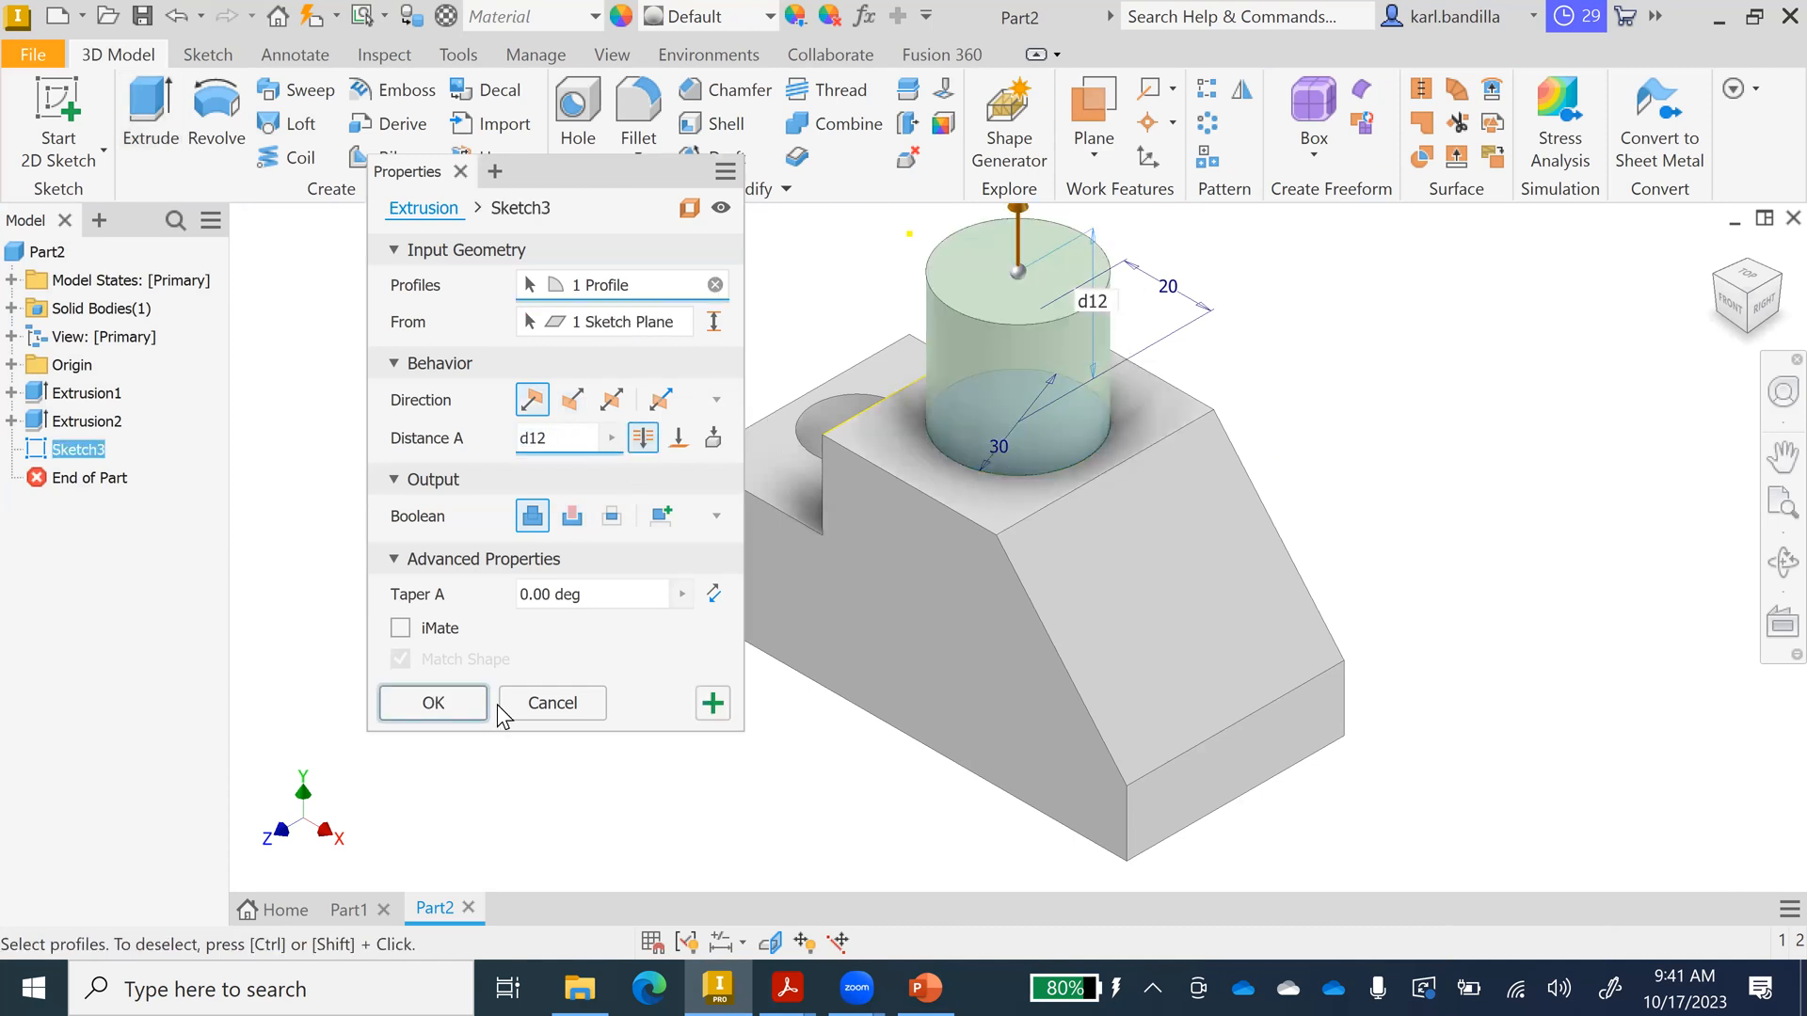
Cut the Ø30 circle through the upper step as Extrusion3, then compare with the reference slide.
left_click(572, 517)
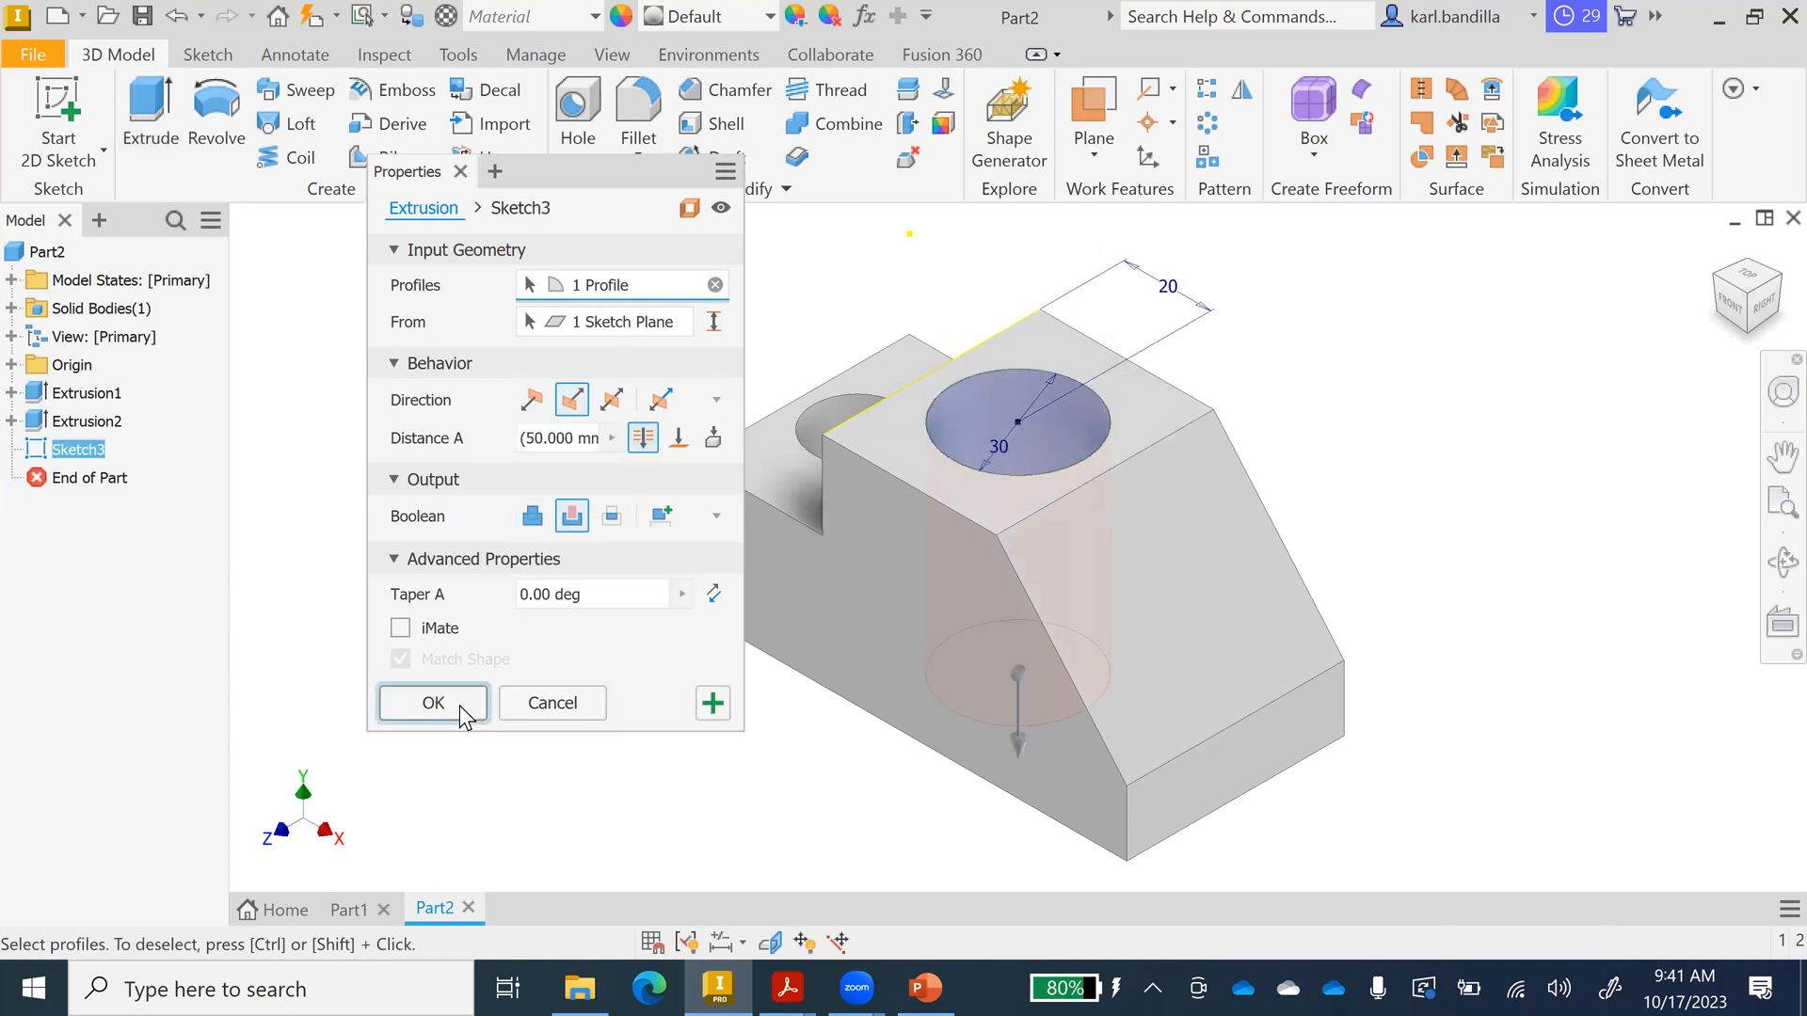
left_click(459, 704)
left_click(905, 985)
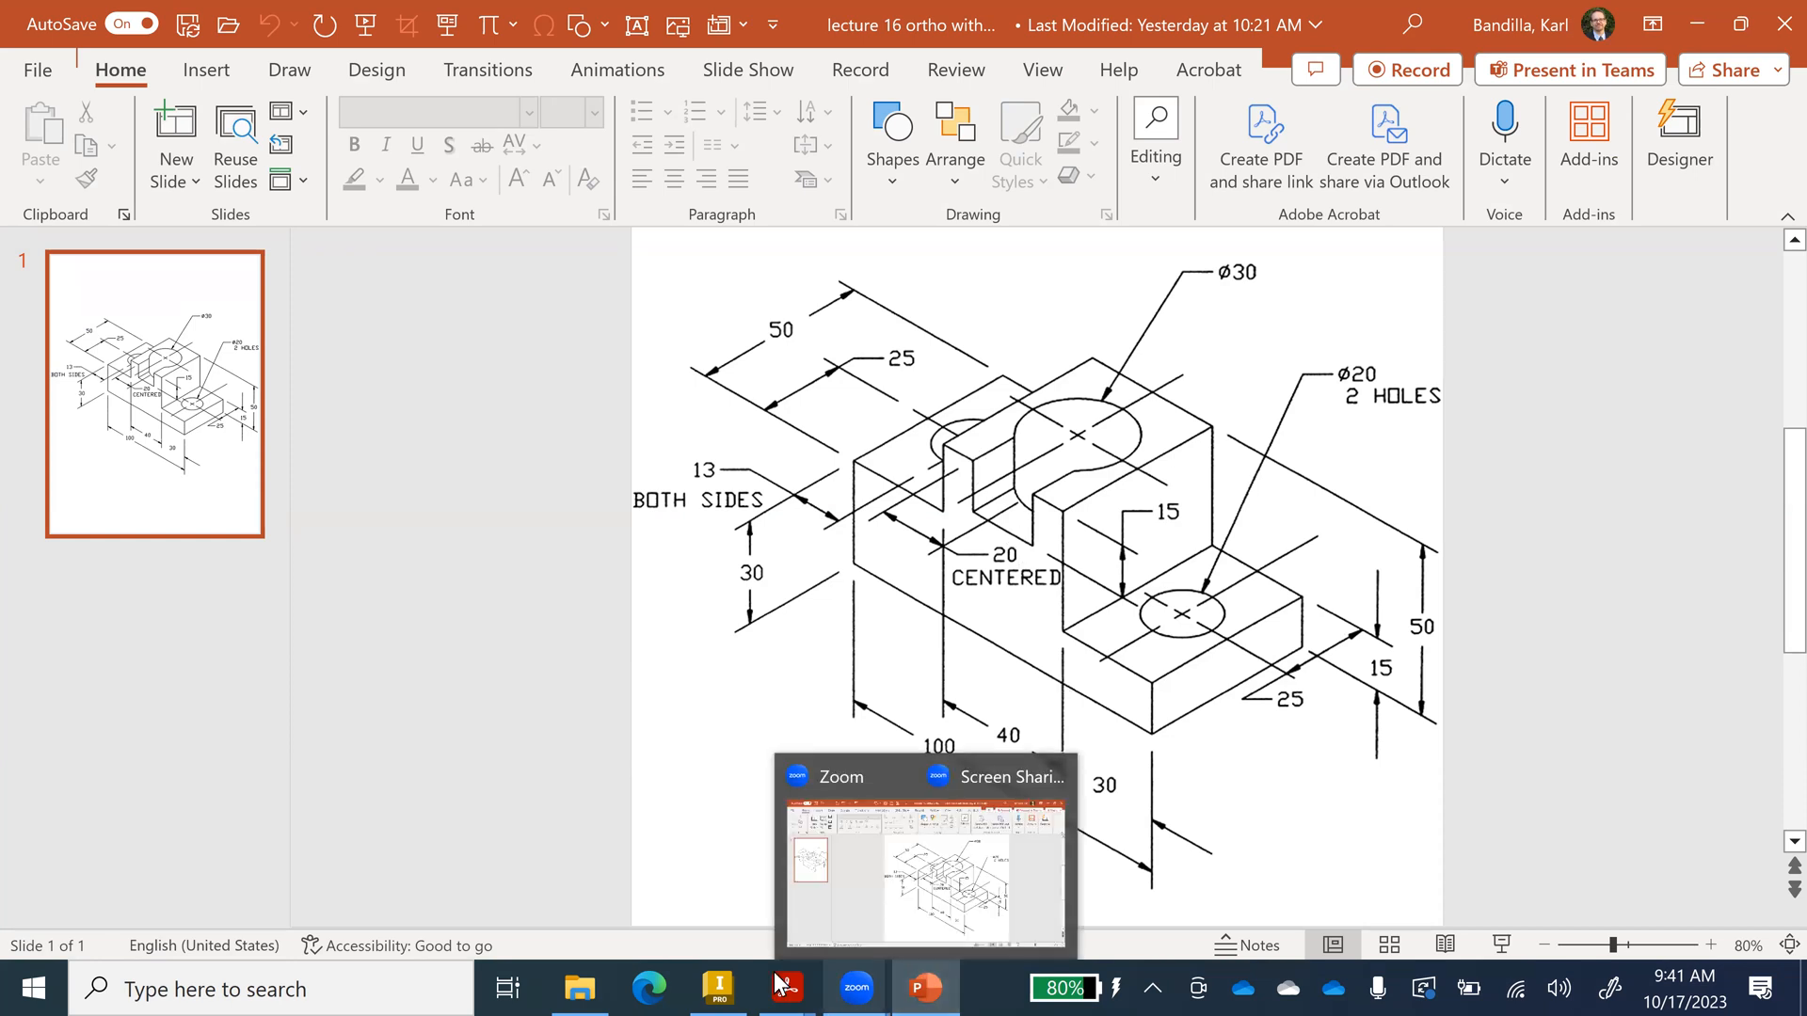
left_click(721, 985)
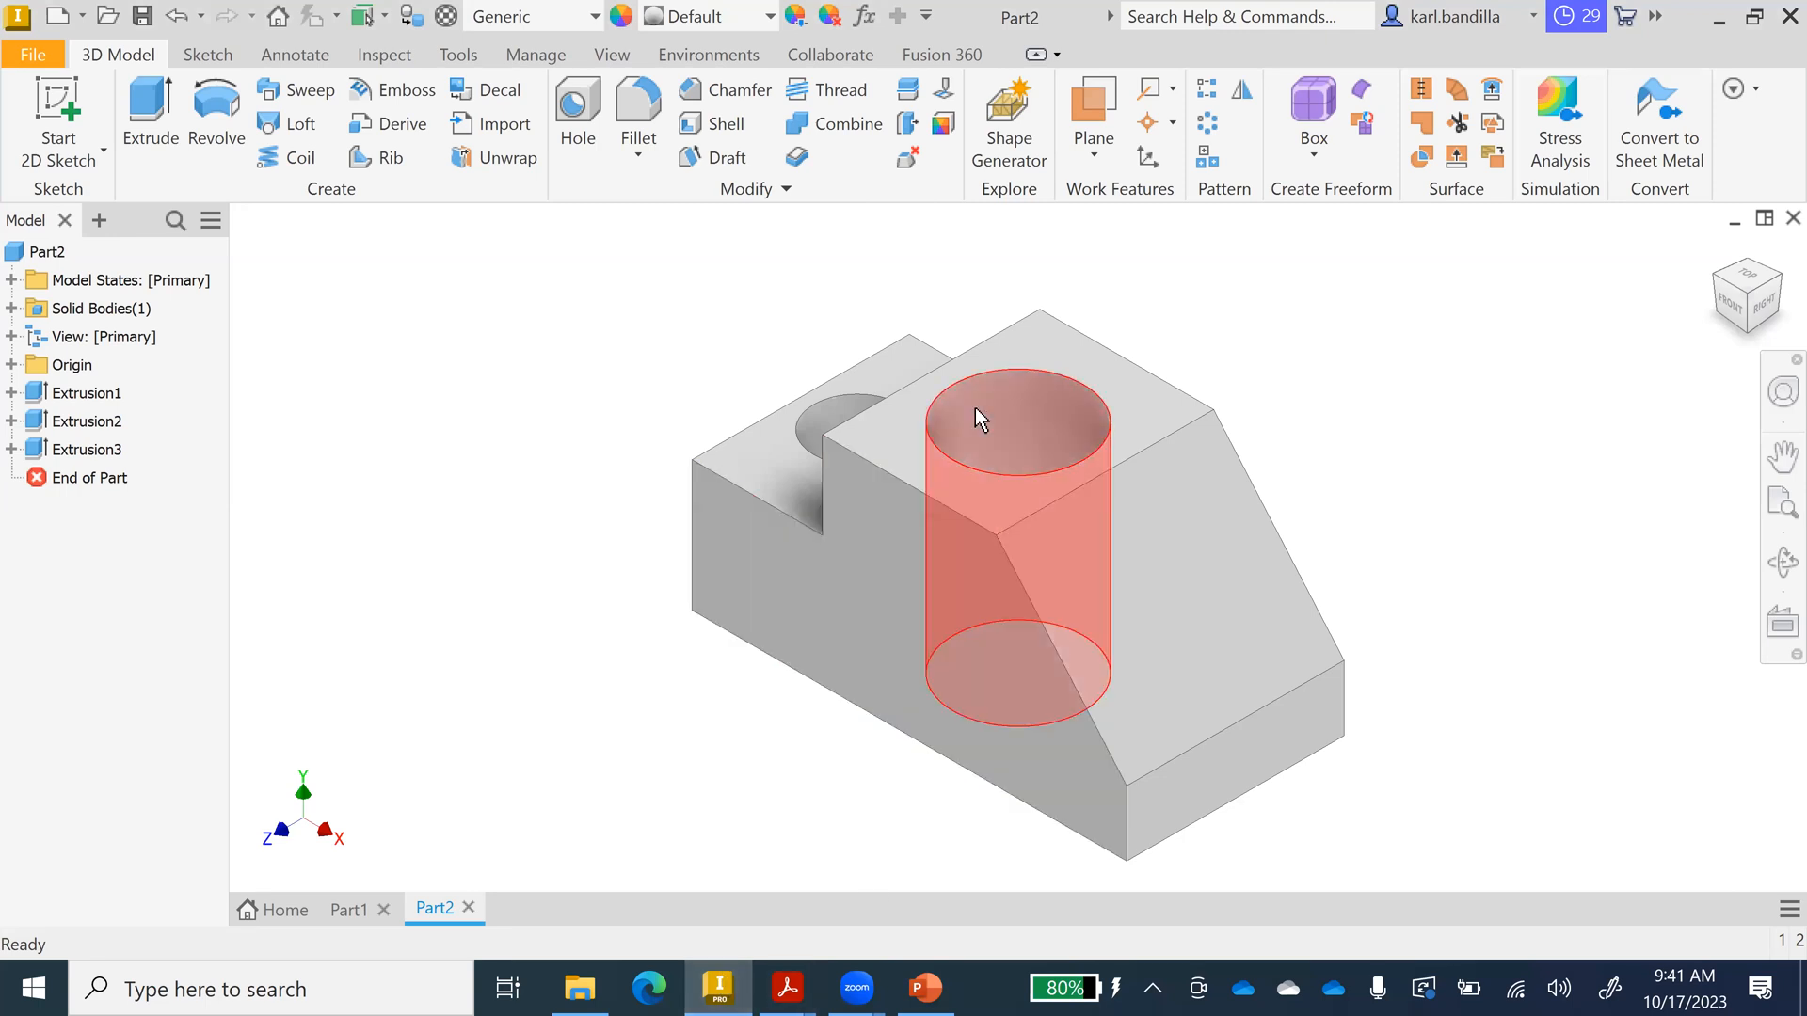
mouse_move(1024, 461)
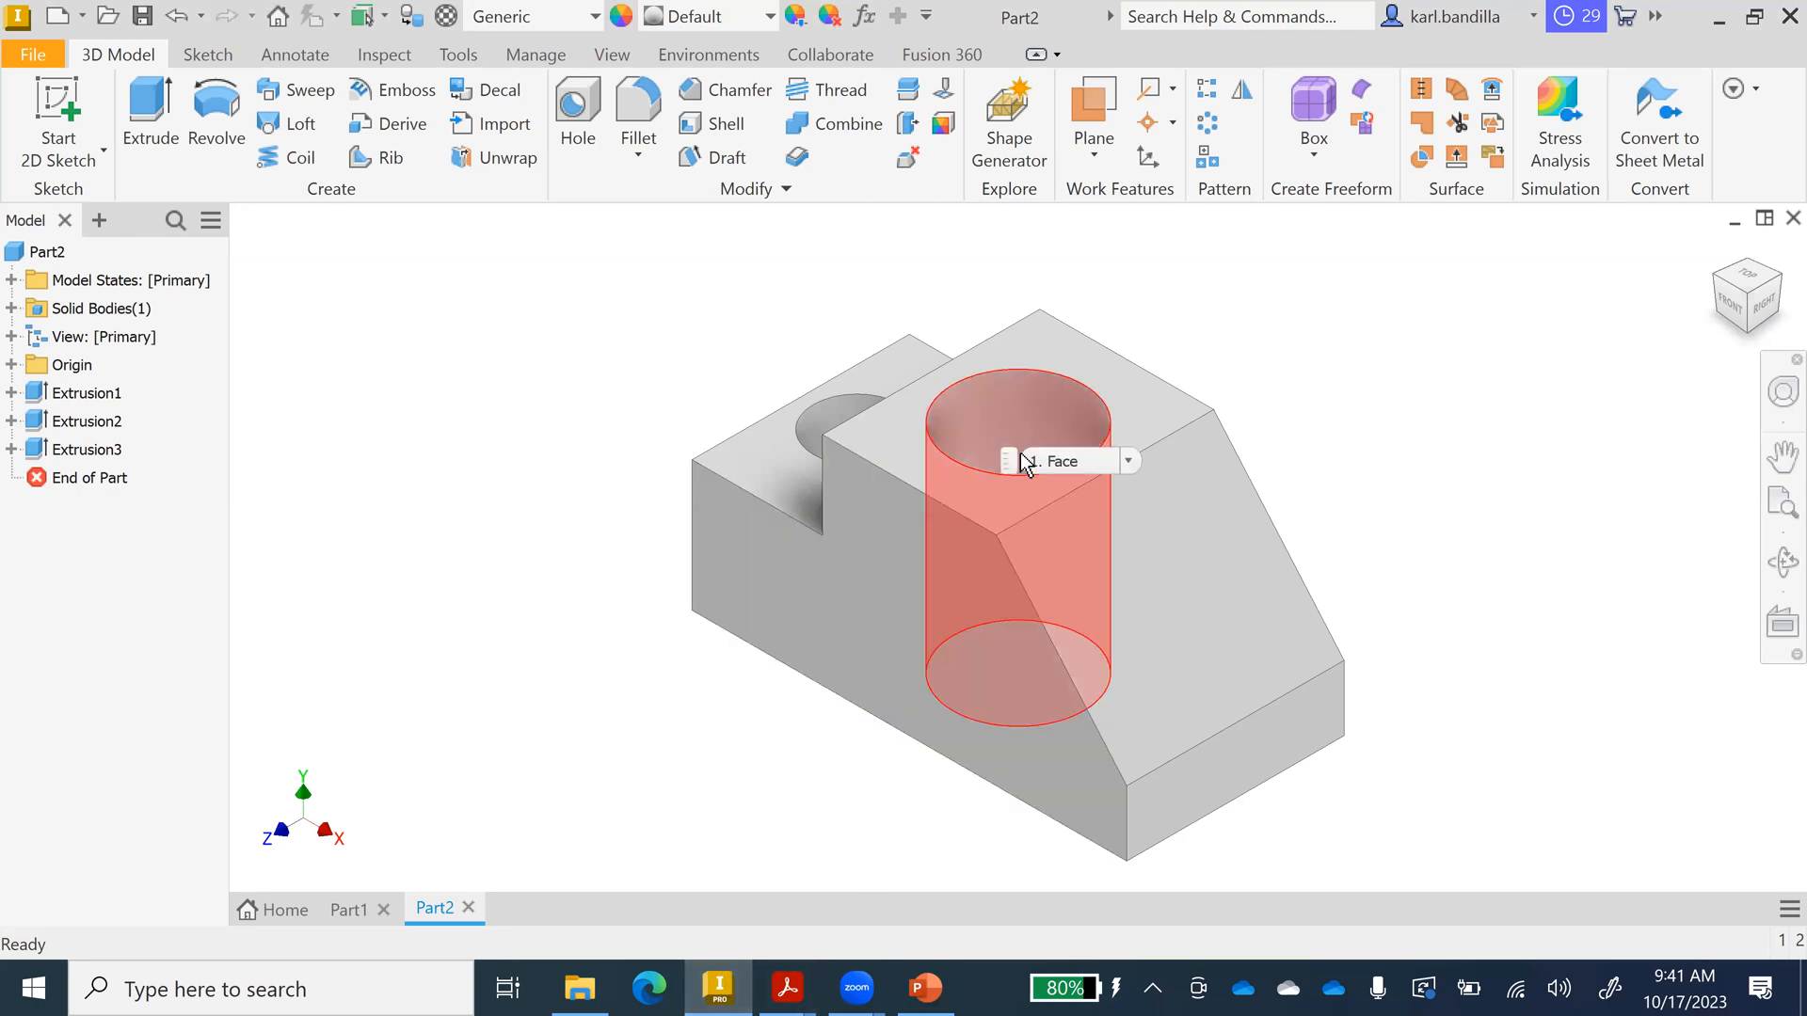
left_click(904, 975)
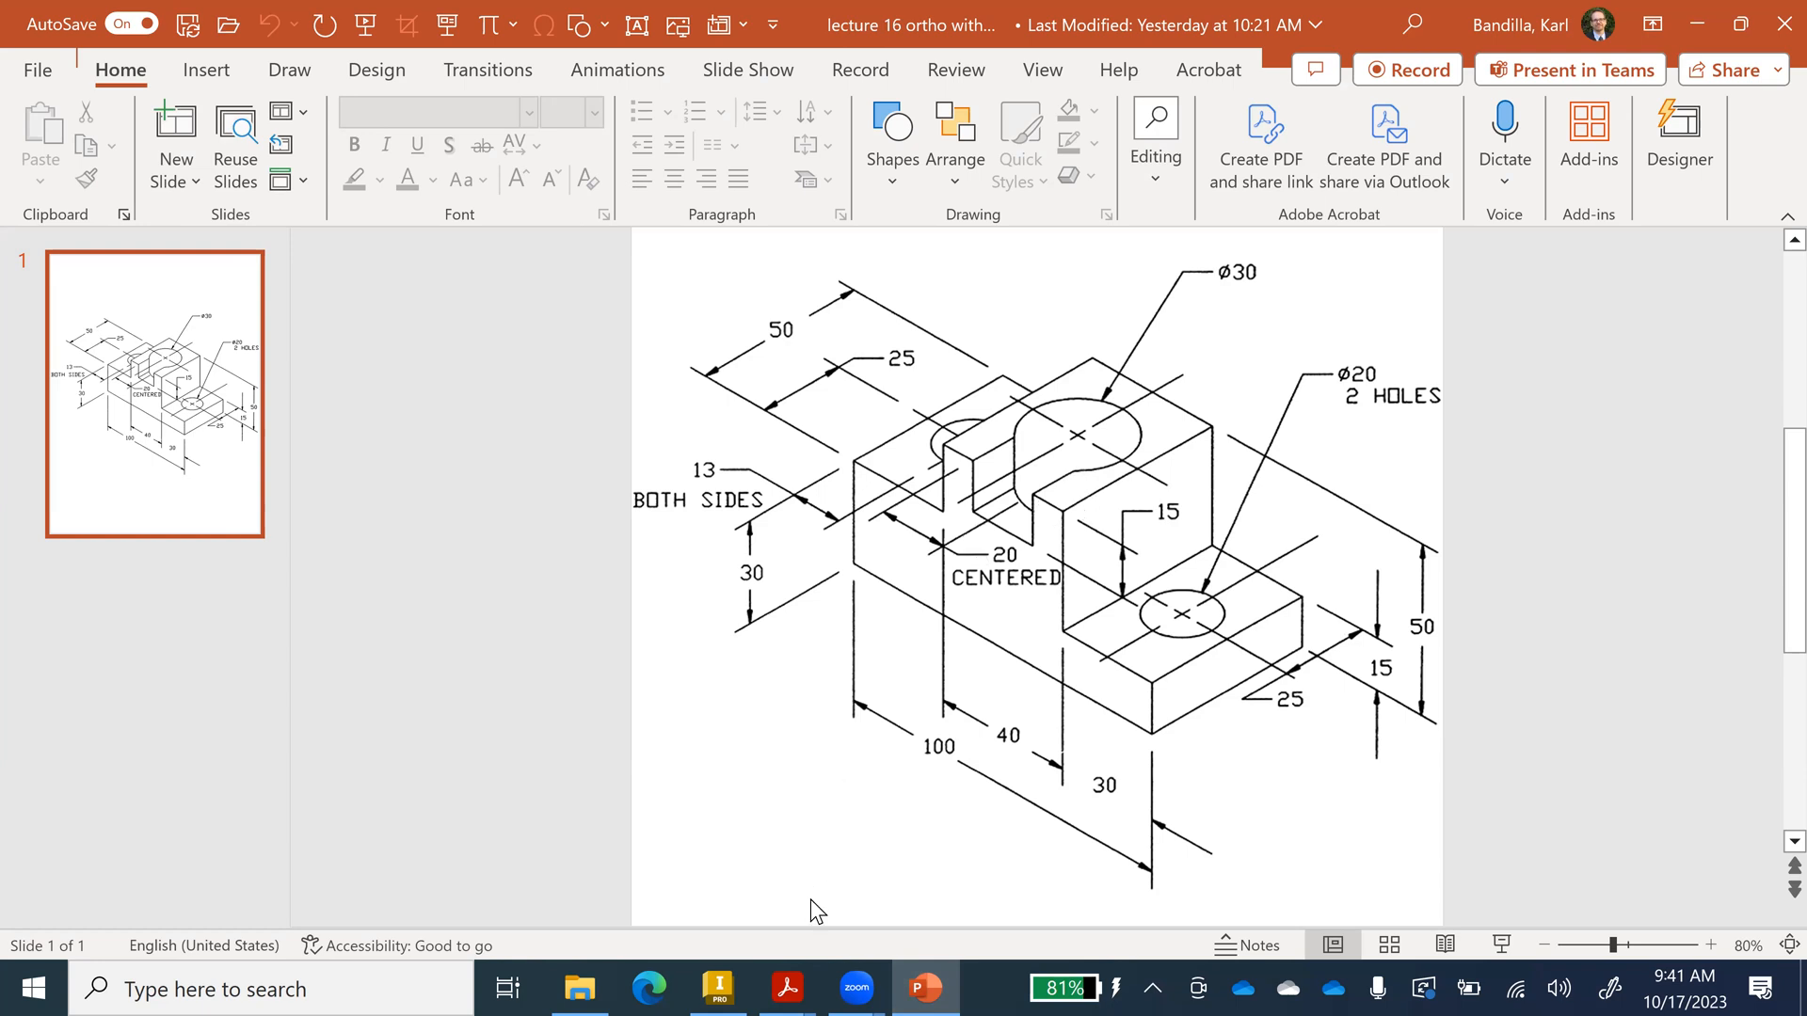
left_click(718, 988)
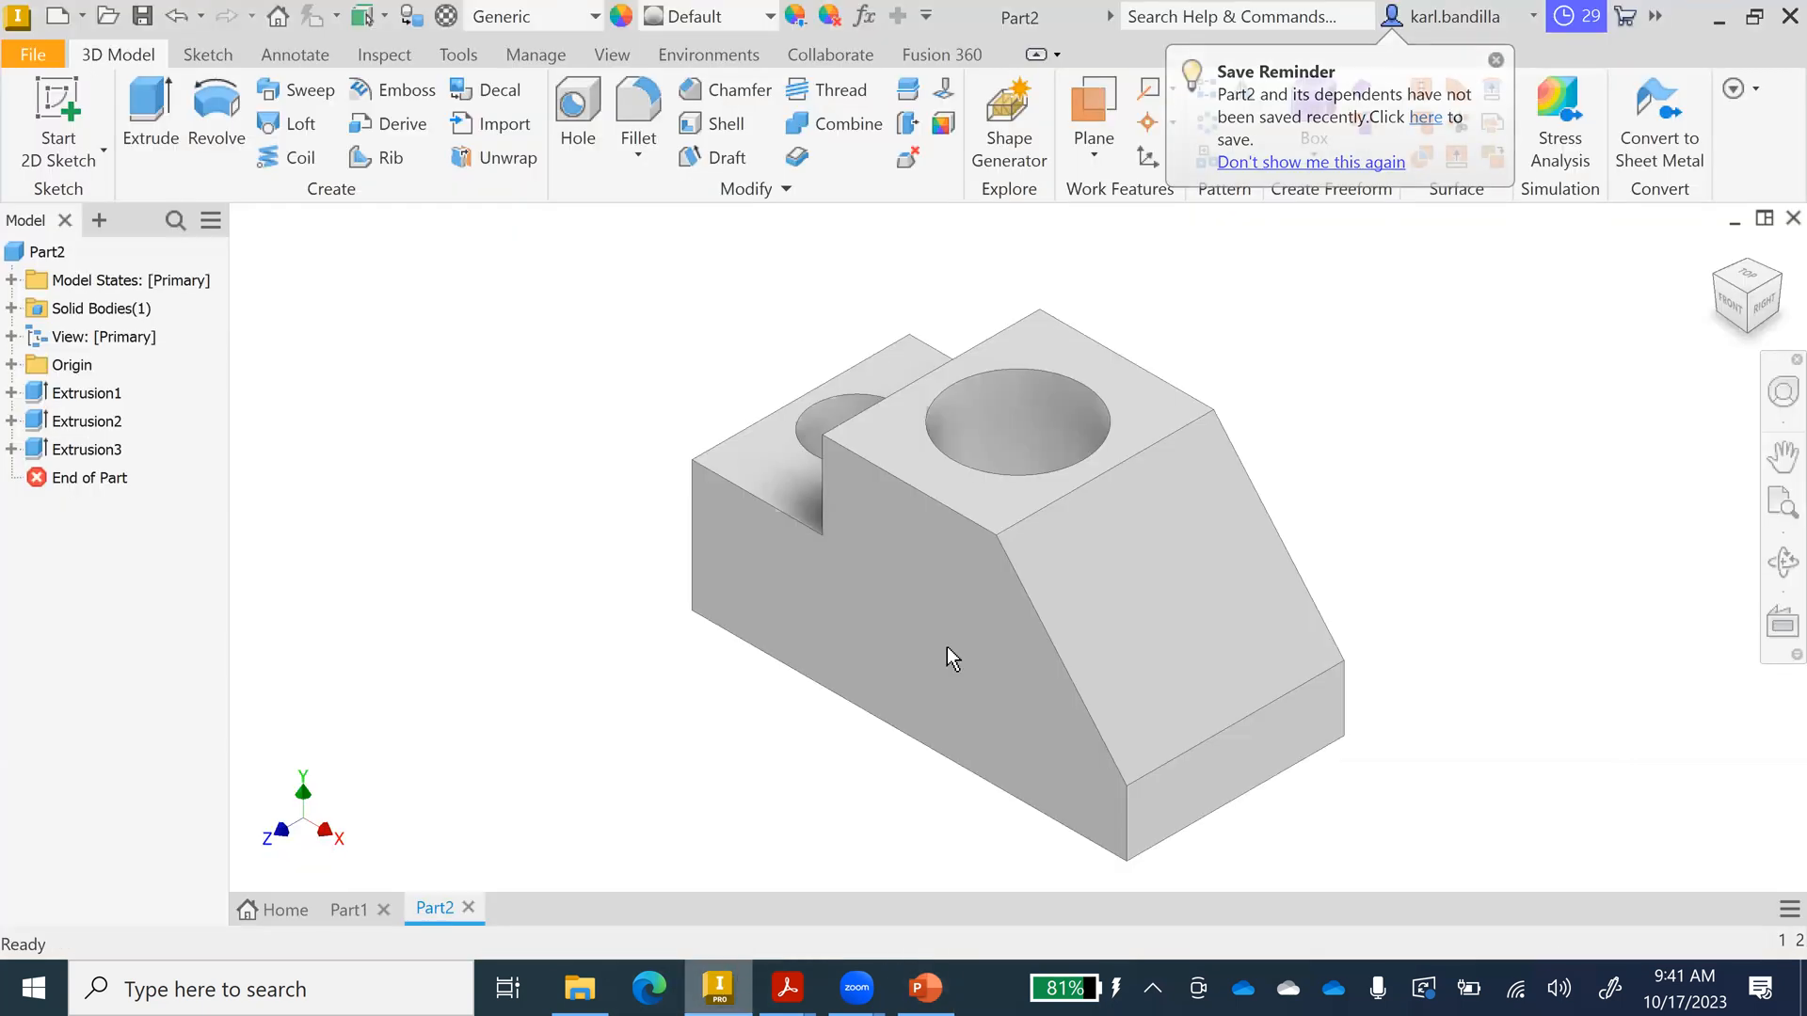
Start a new sketch on the top face and pan the view up and left.
right_click(960, 489)
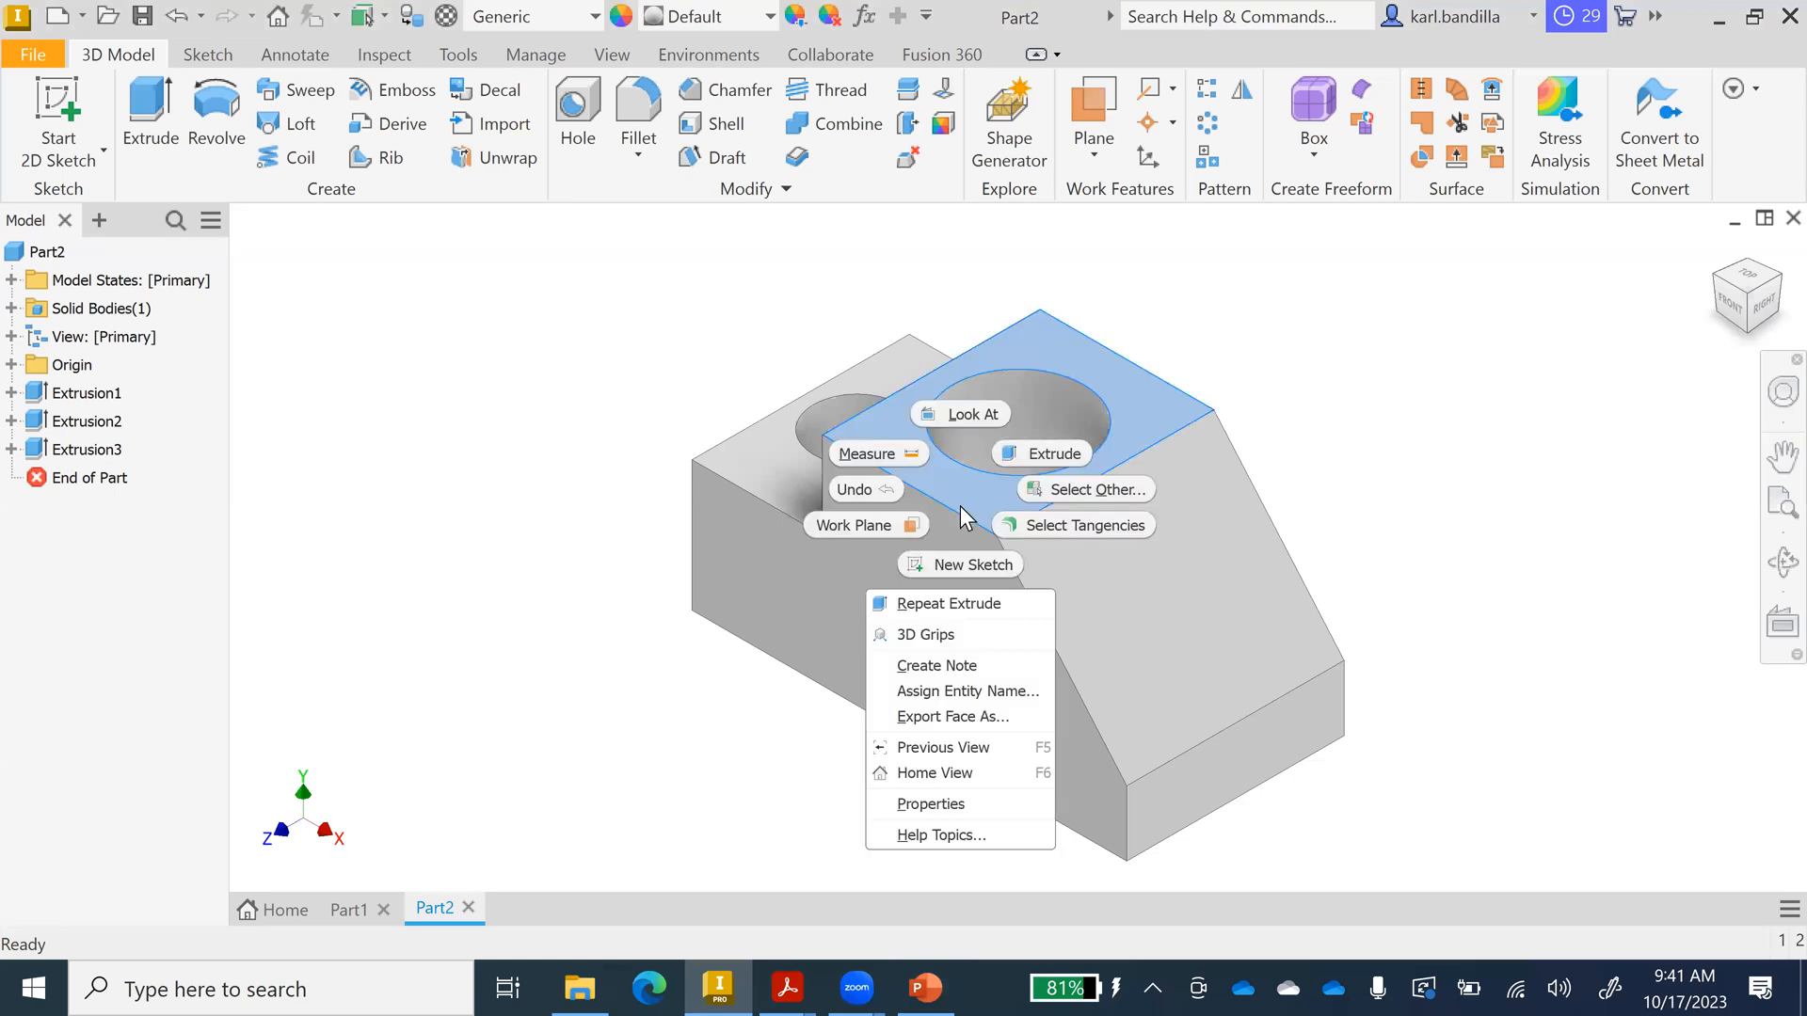
left_click(967, 566)
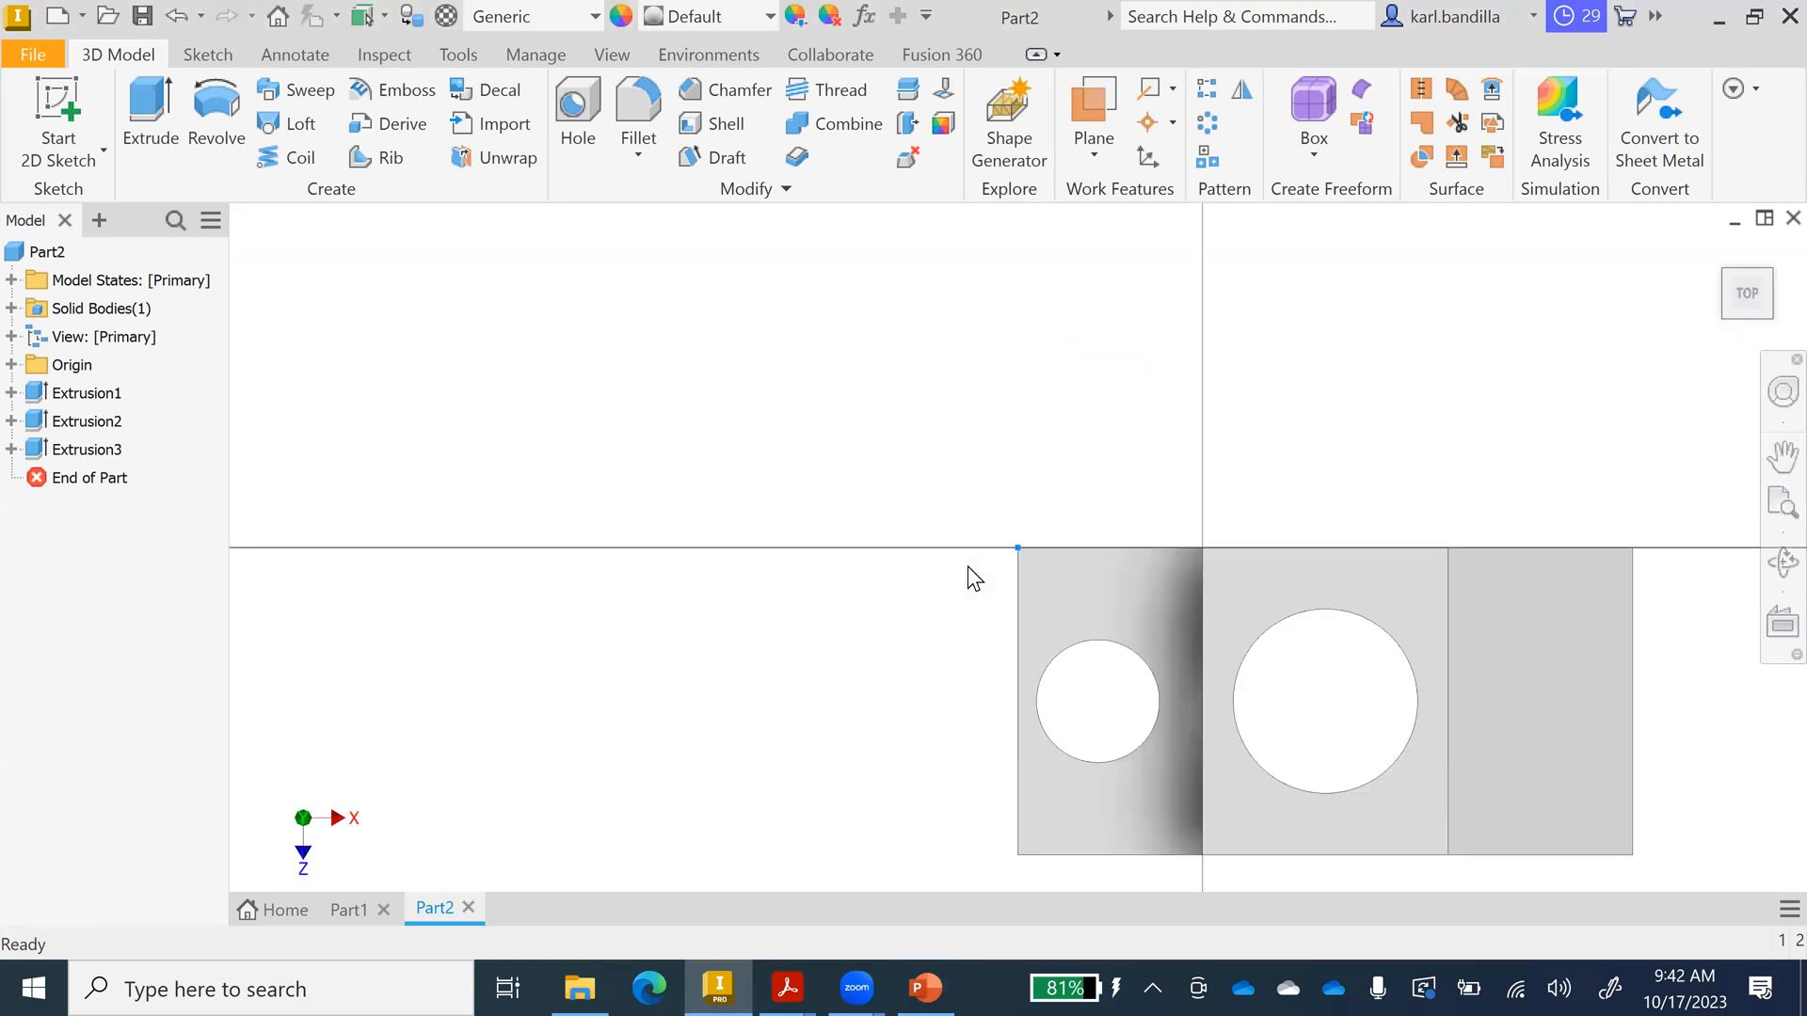
left_click(1782, 456)
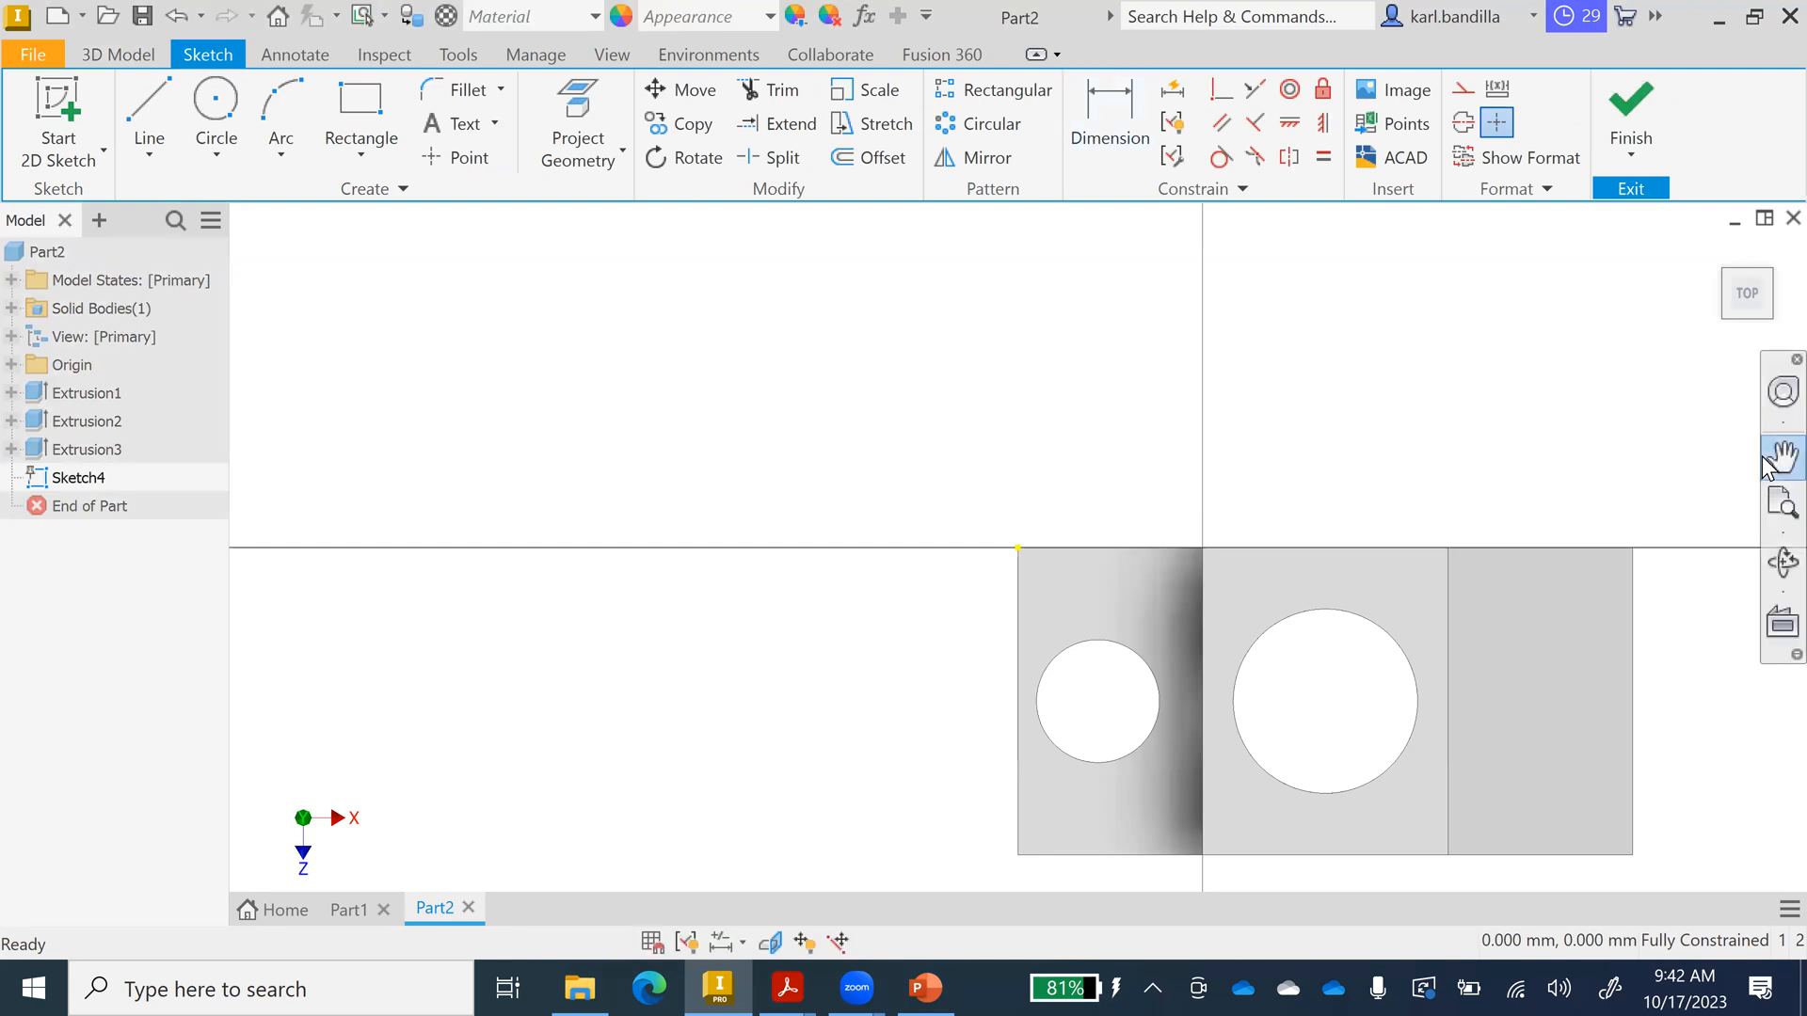
left_click_drag(1257, 609, 1048, 472)
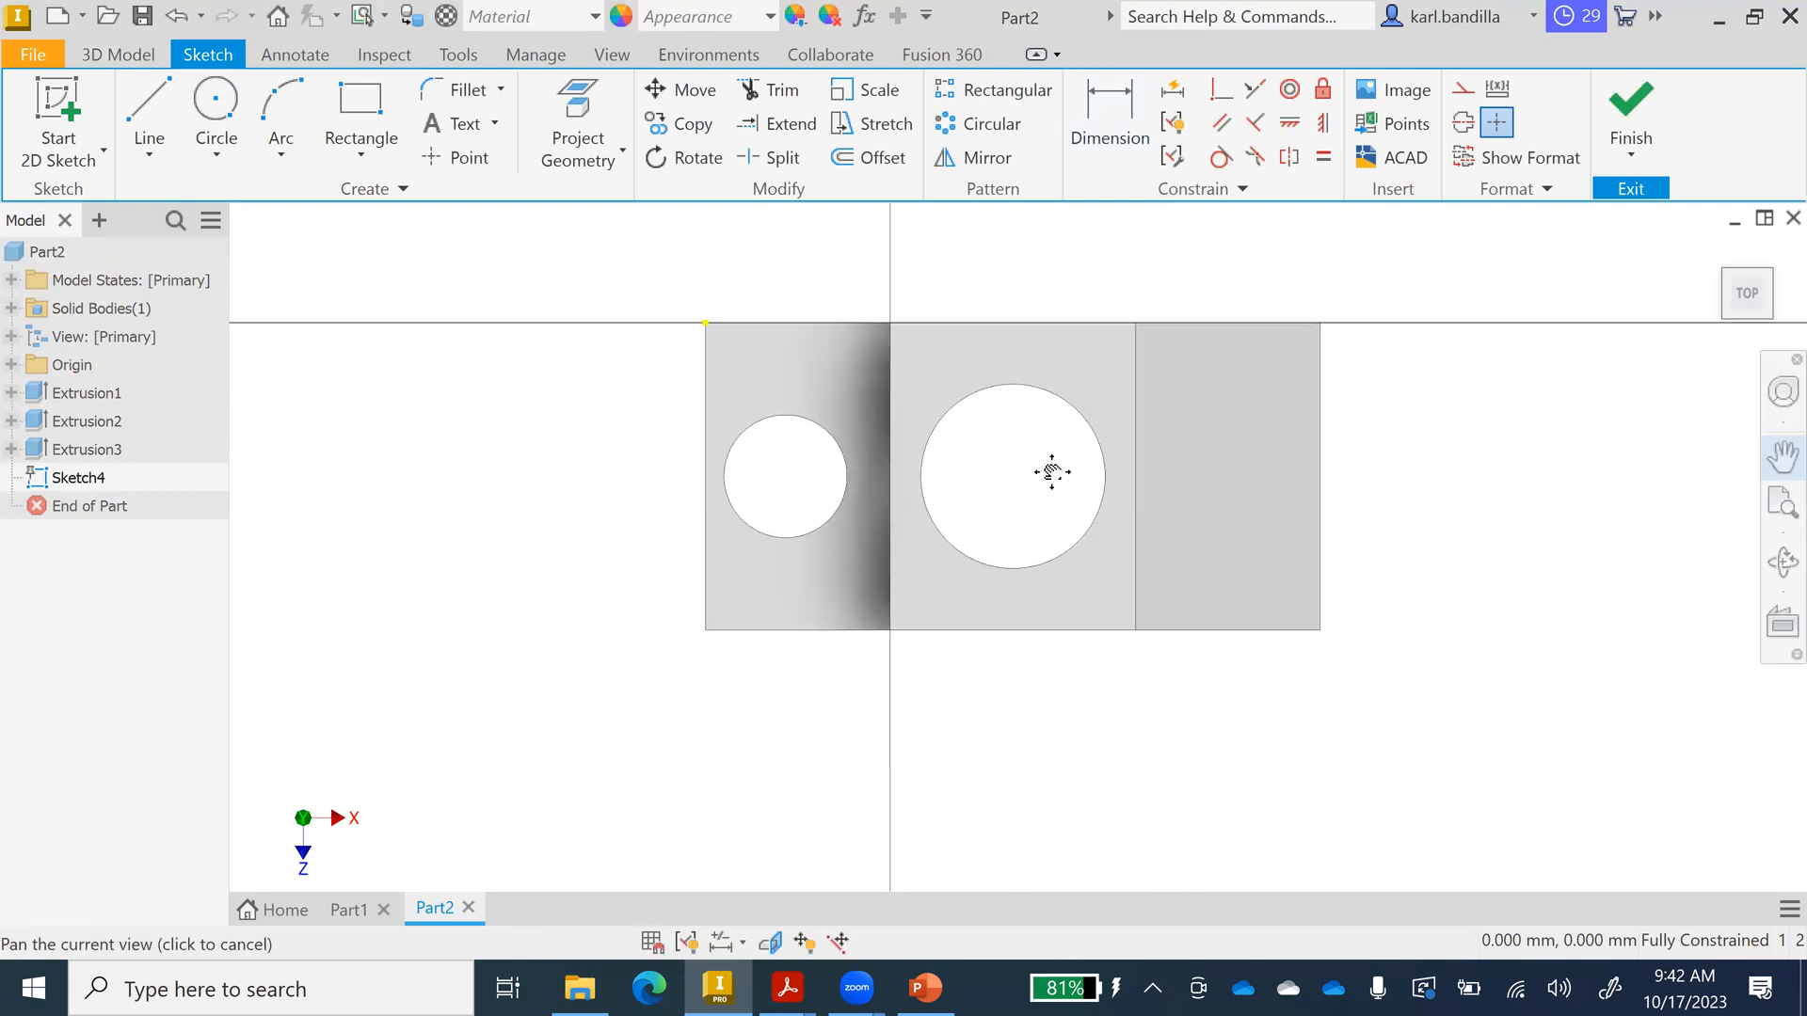
Draw a 20 mm wide centre rectangle on the front edge below the hole and finish the sketch.
left_click(359, 156)
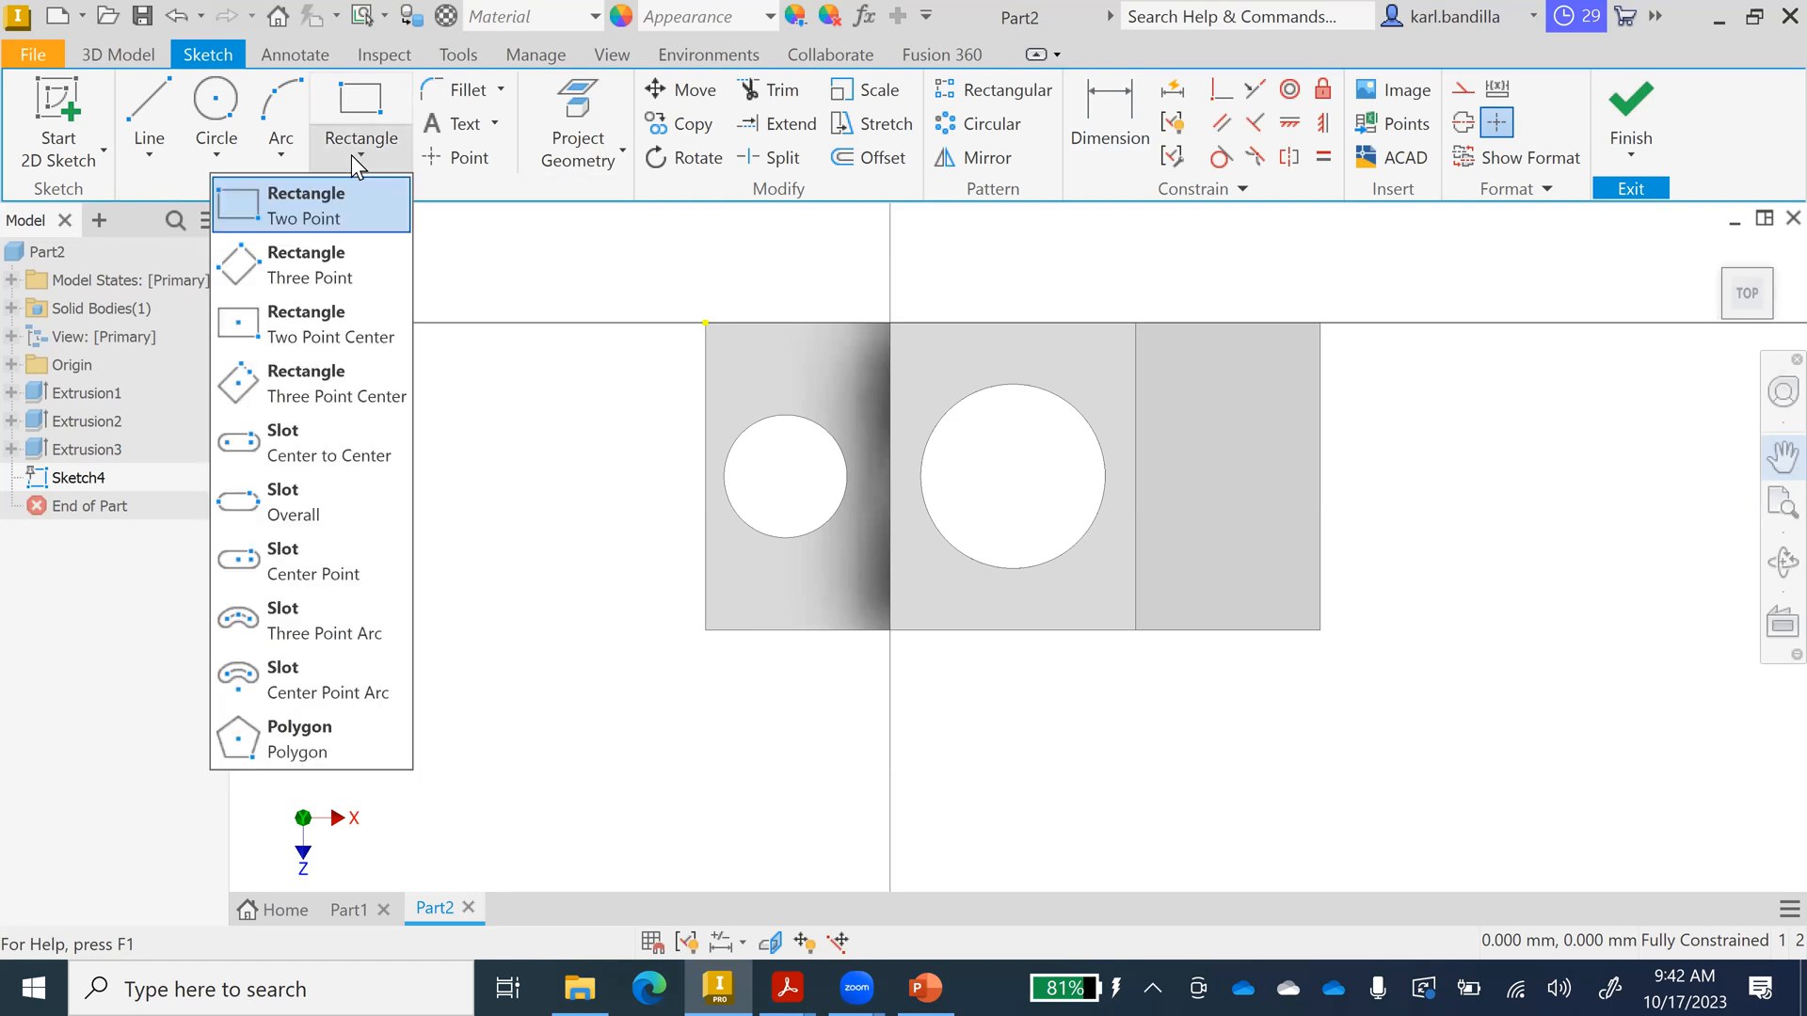
left_click(293, 322)
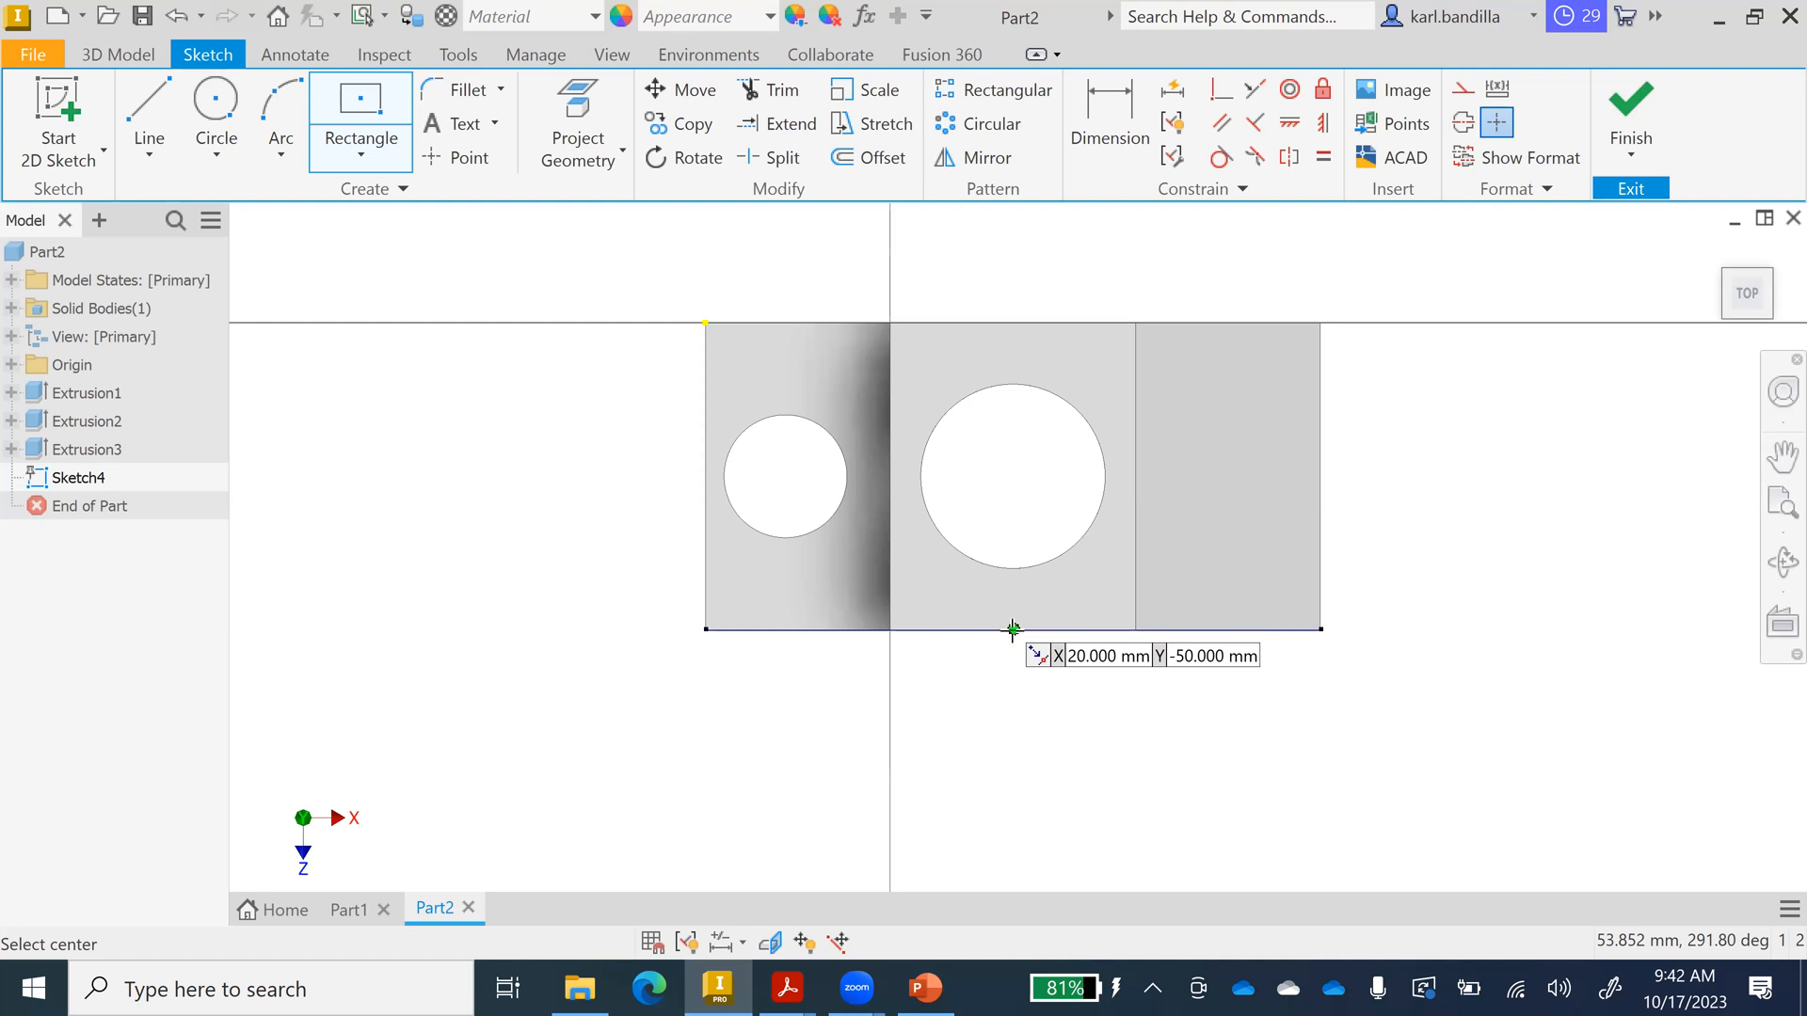
left_click(1012, 629)
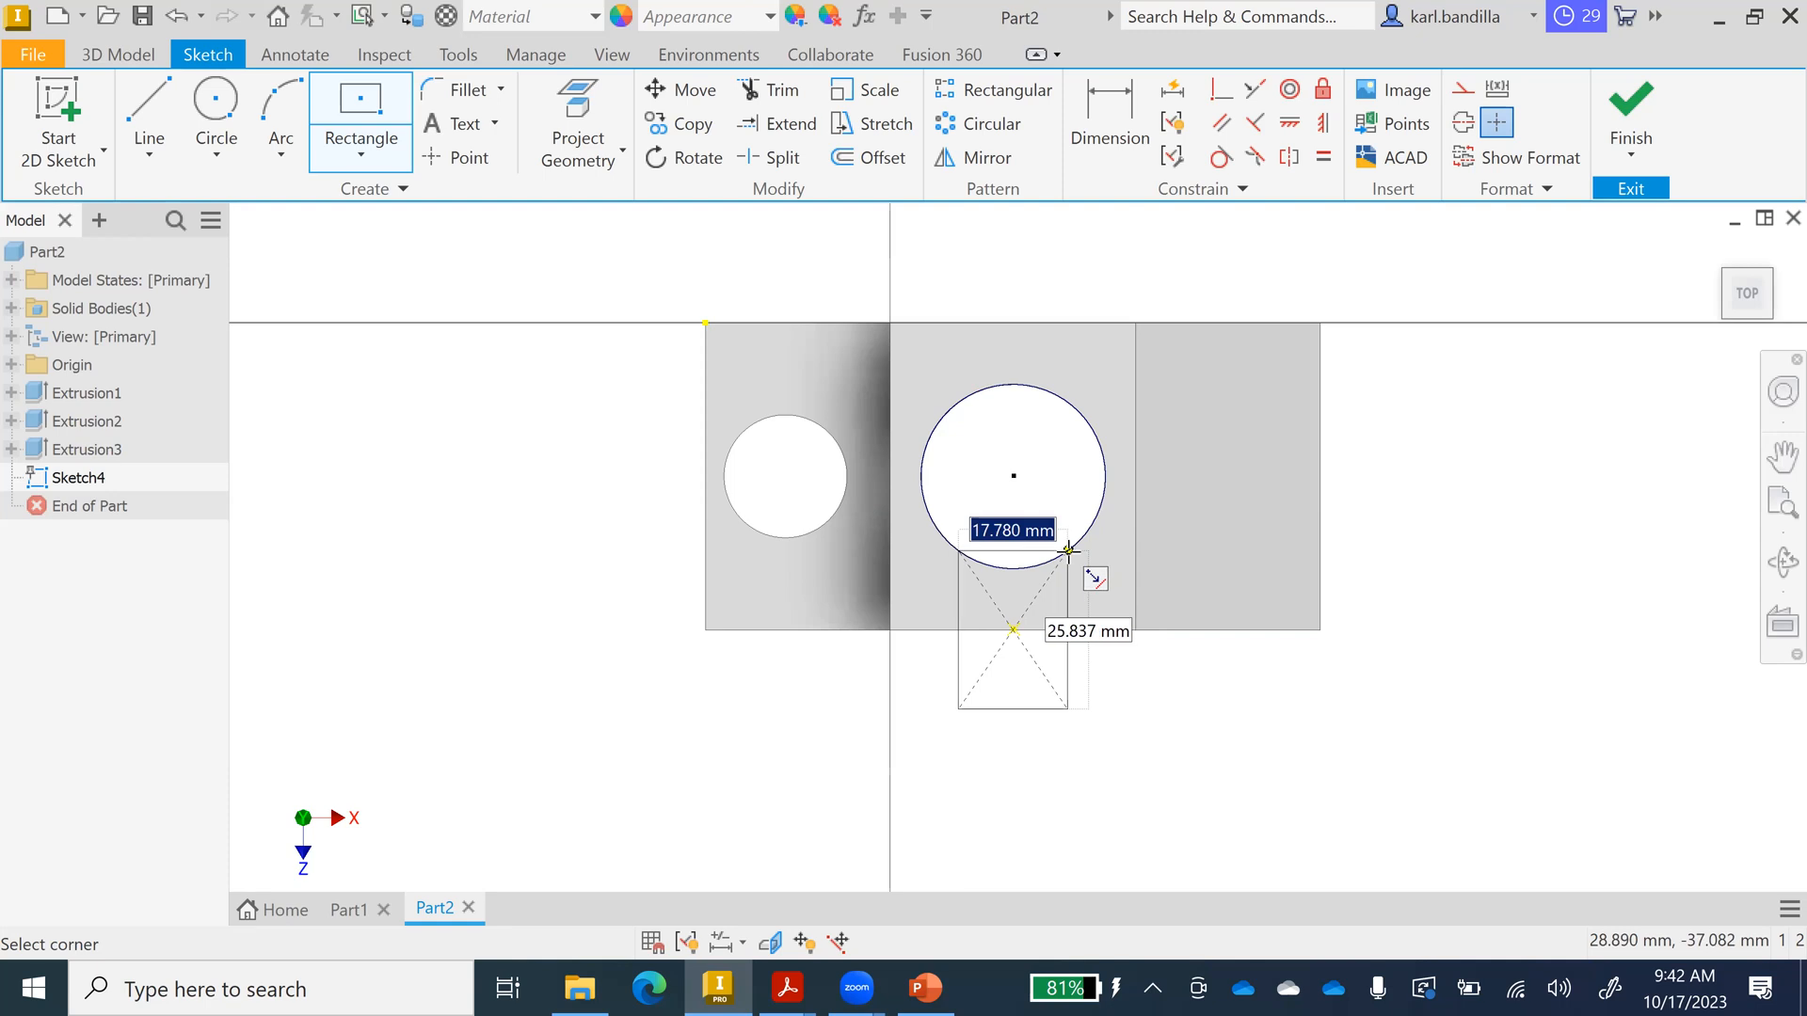
type("20")
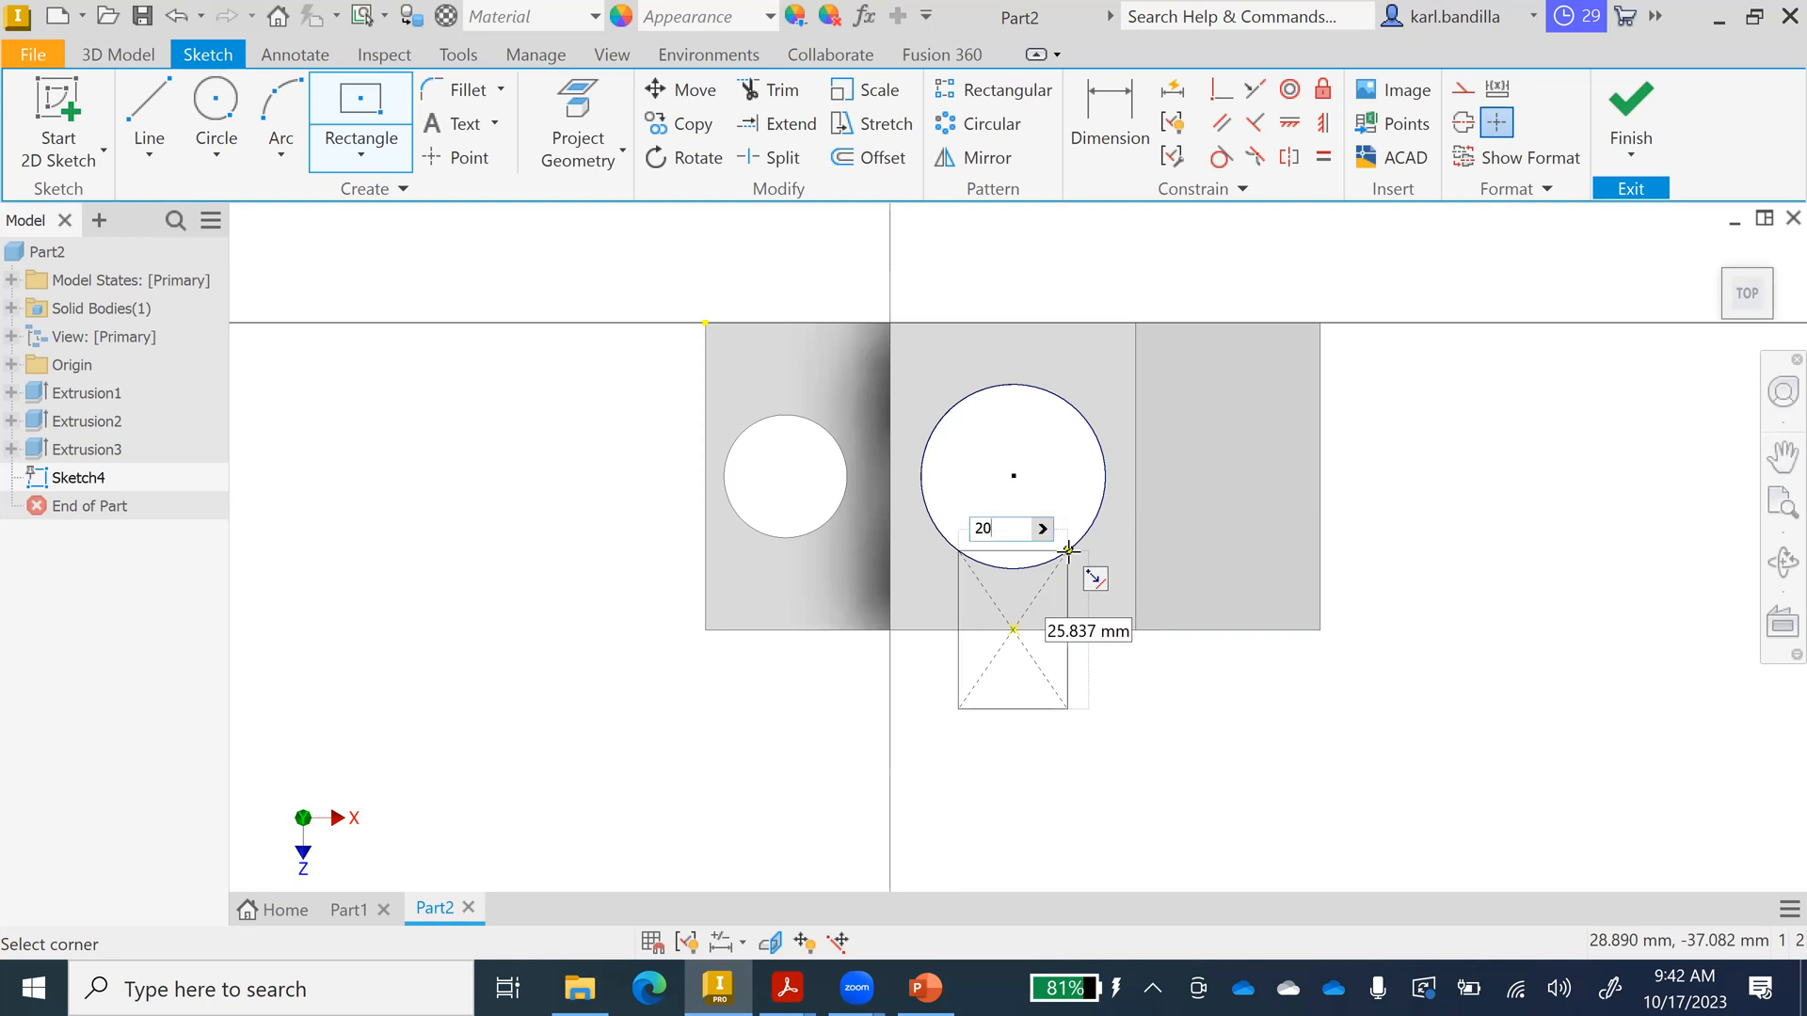
key("Tab")
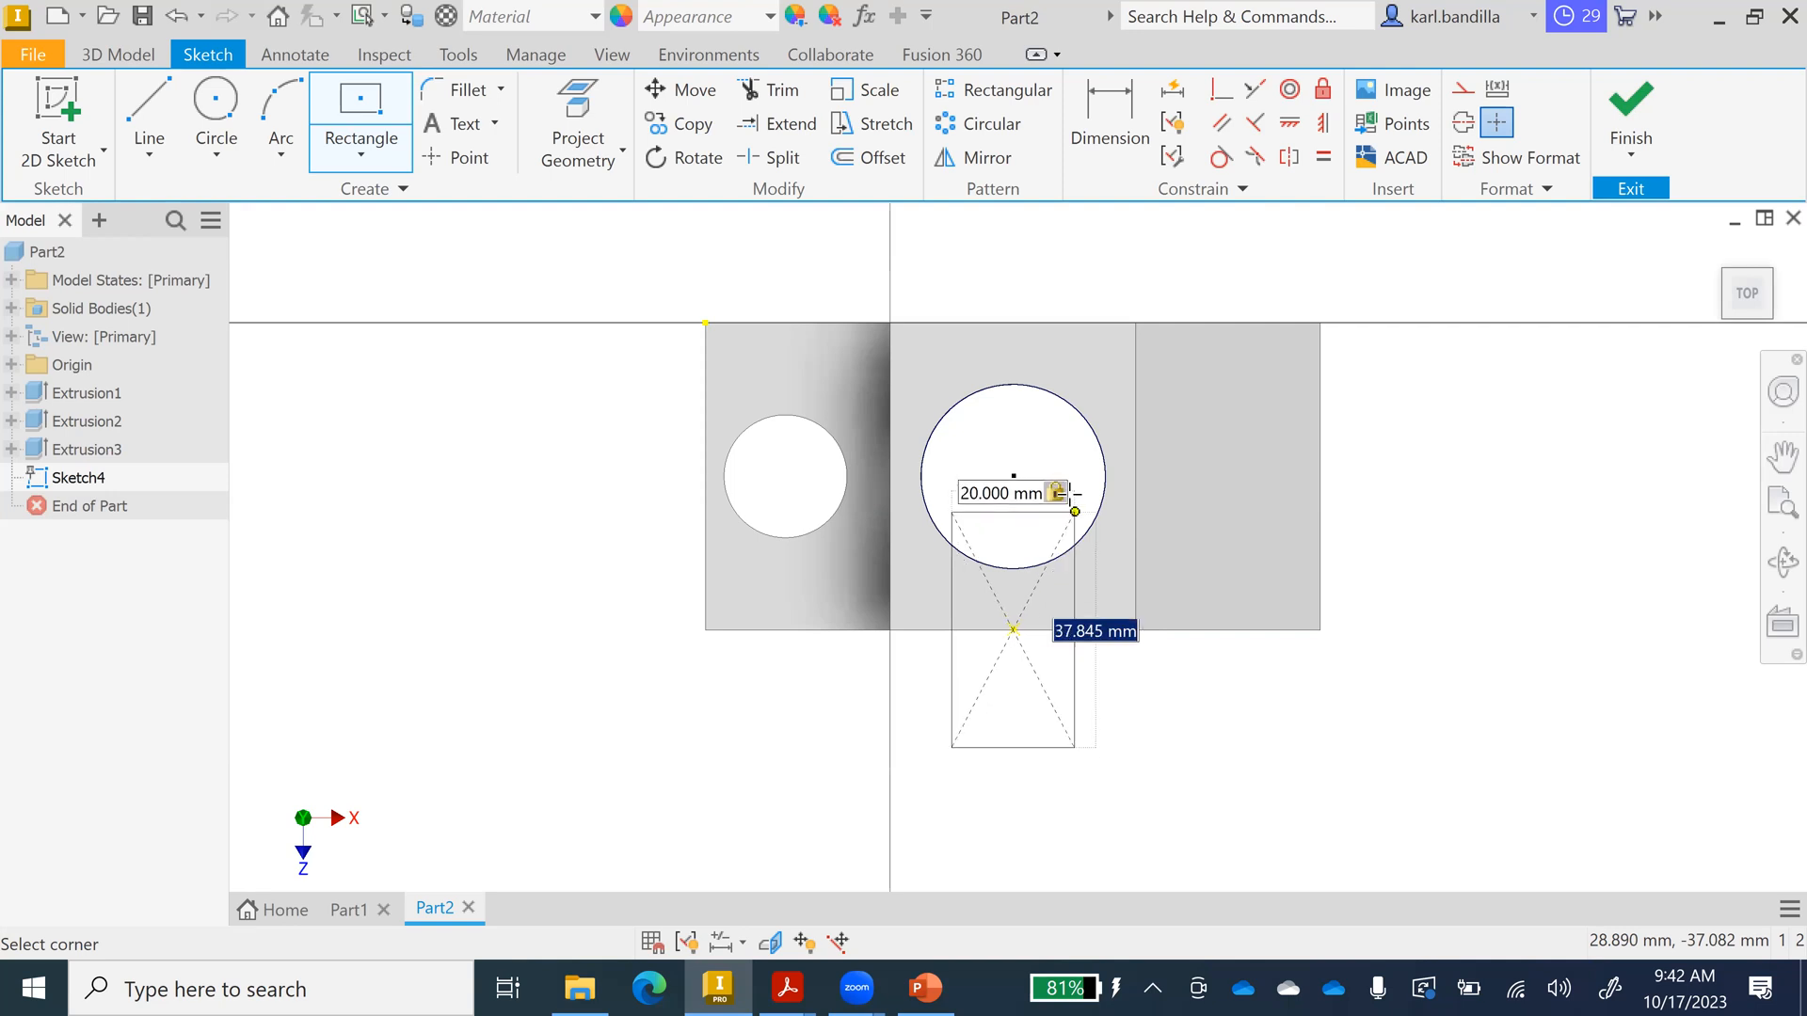
left_click(1074, 504)
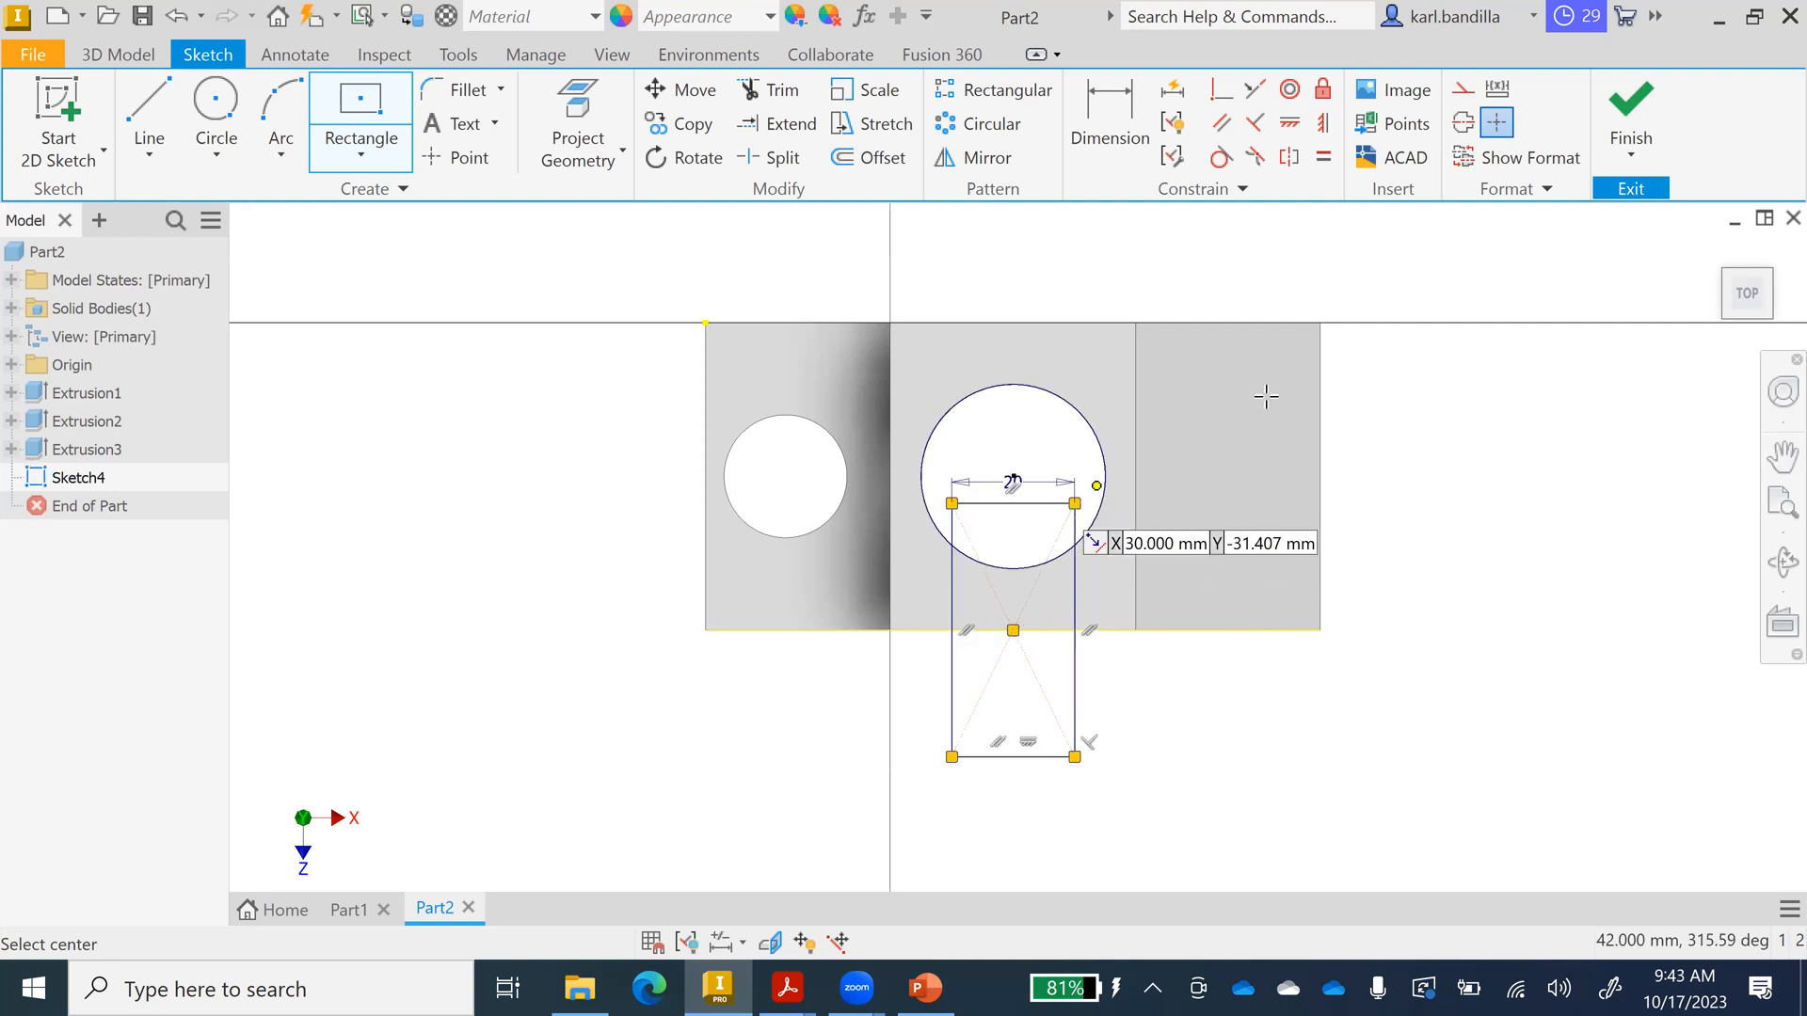
left_click(1631, 111)
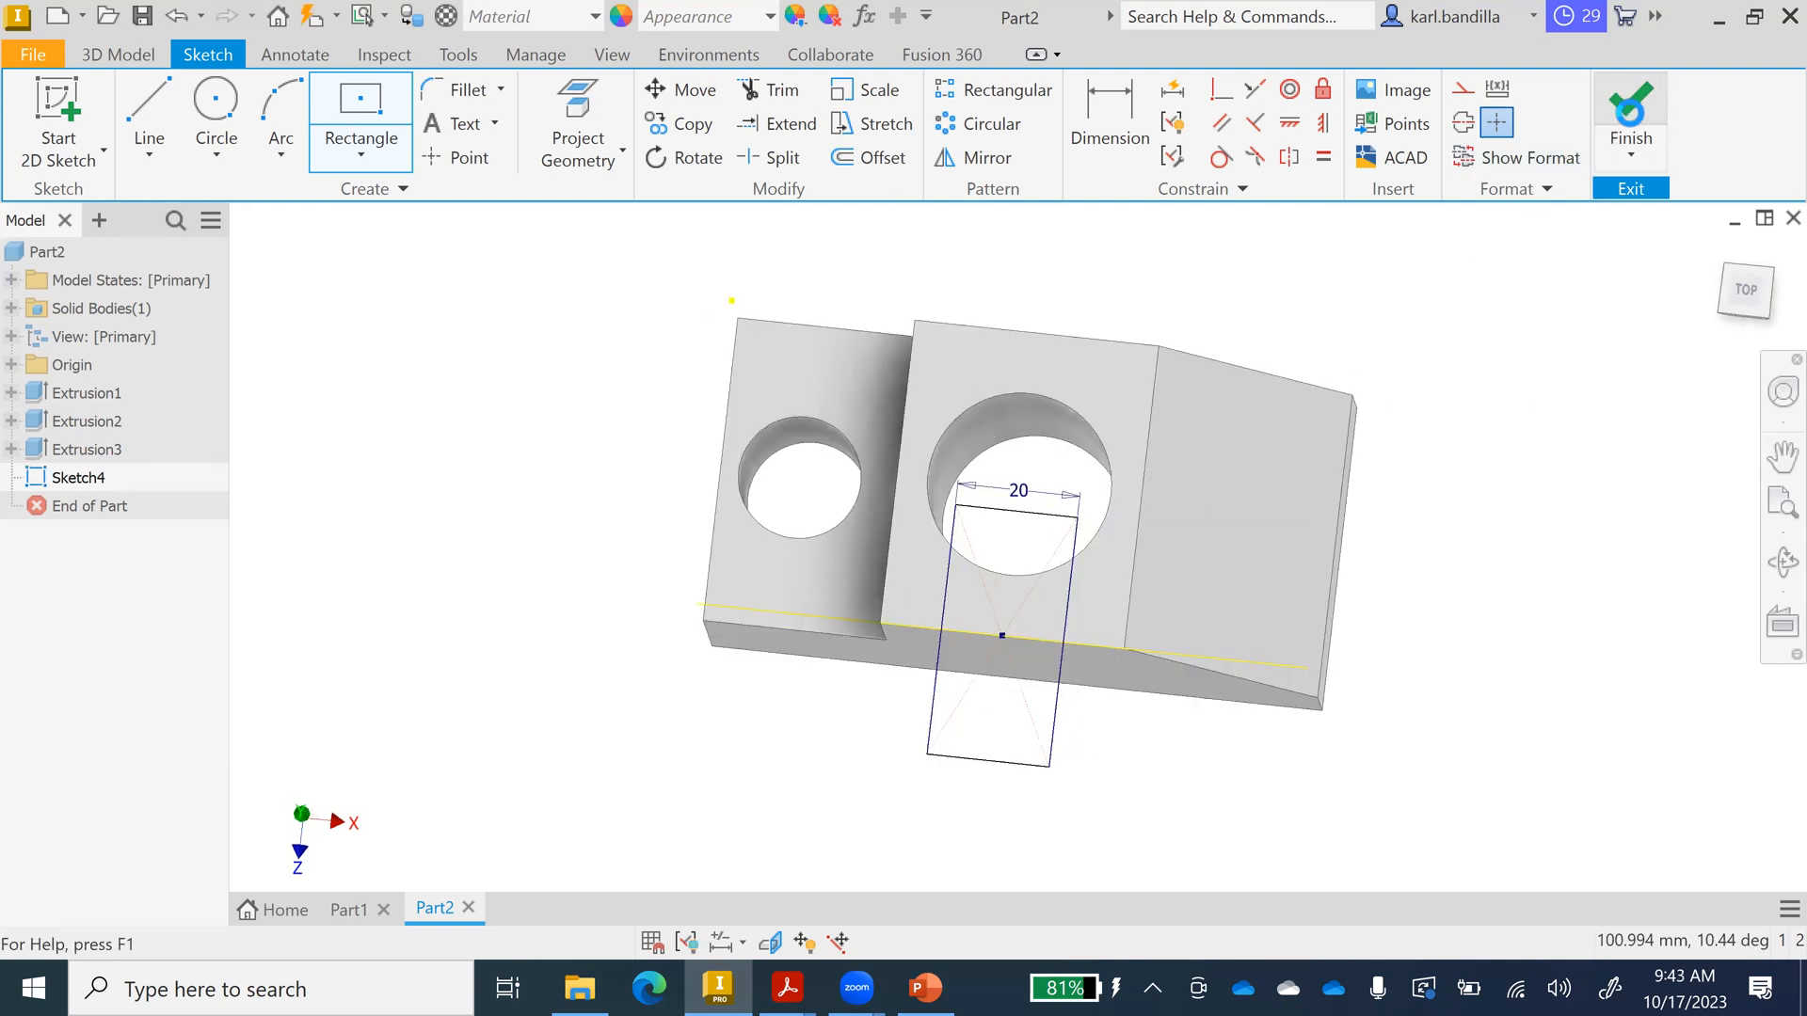
Cut the rectangle 15 mm deep into the block as Extrusion4, slotting into the Ø30 hole.
left_click(925, 987)
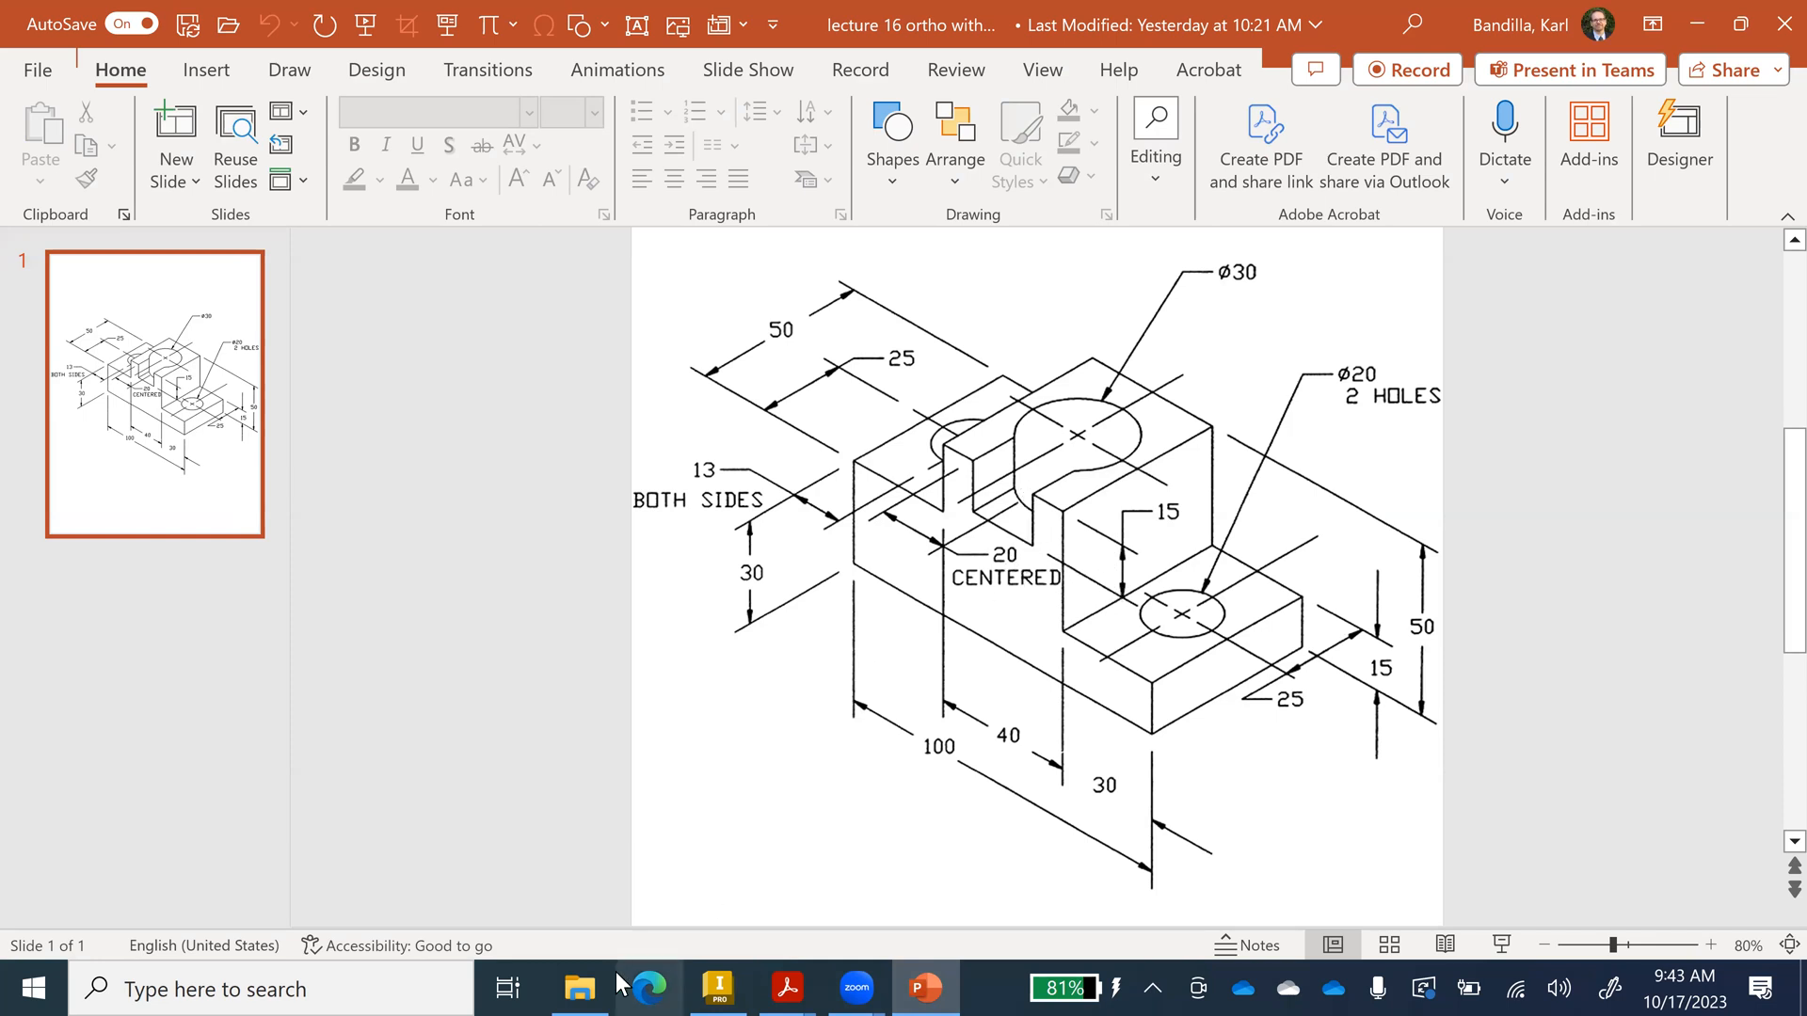
left_click(718, 986)
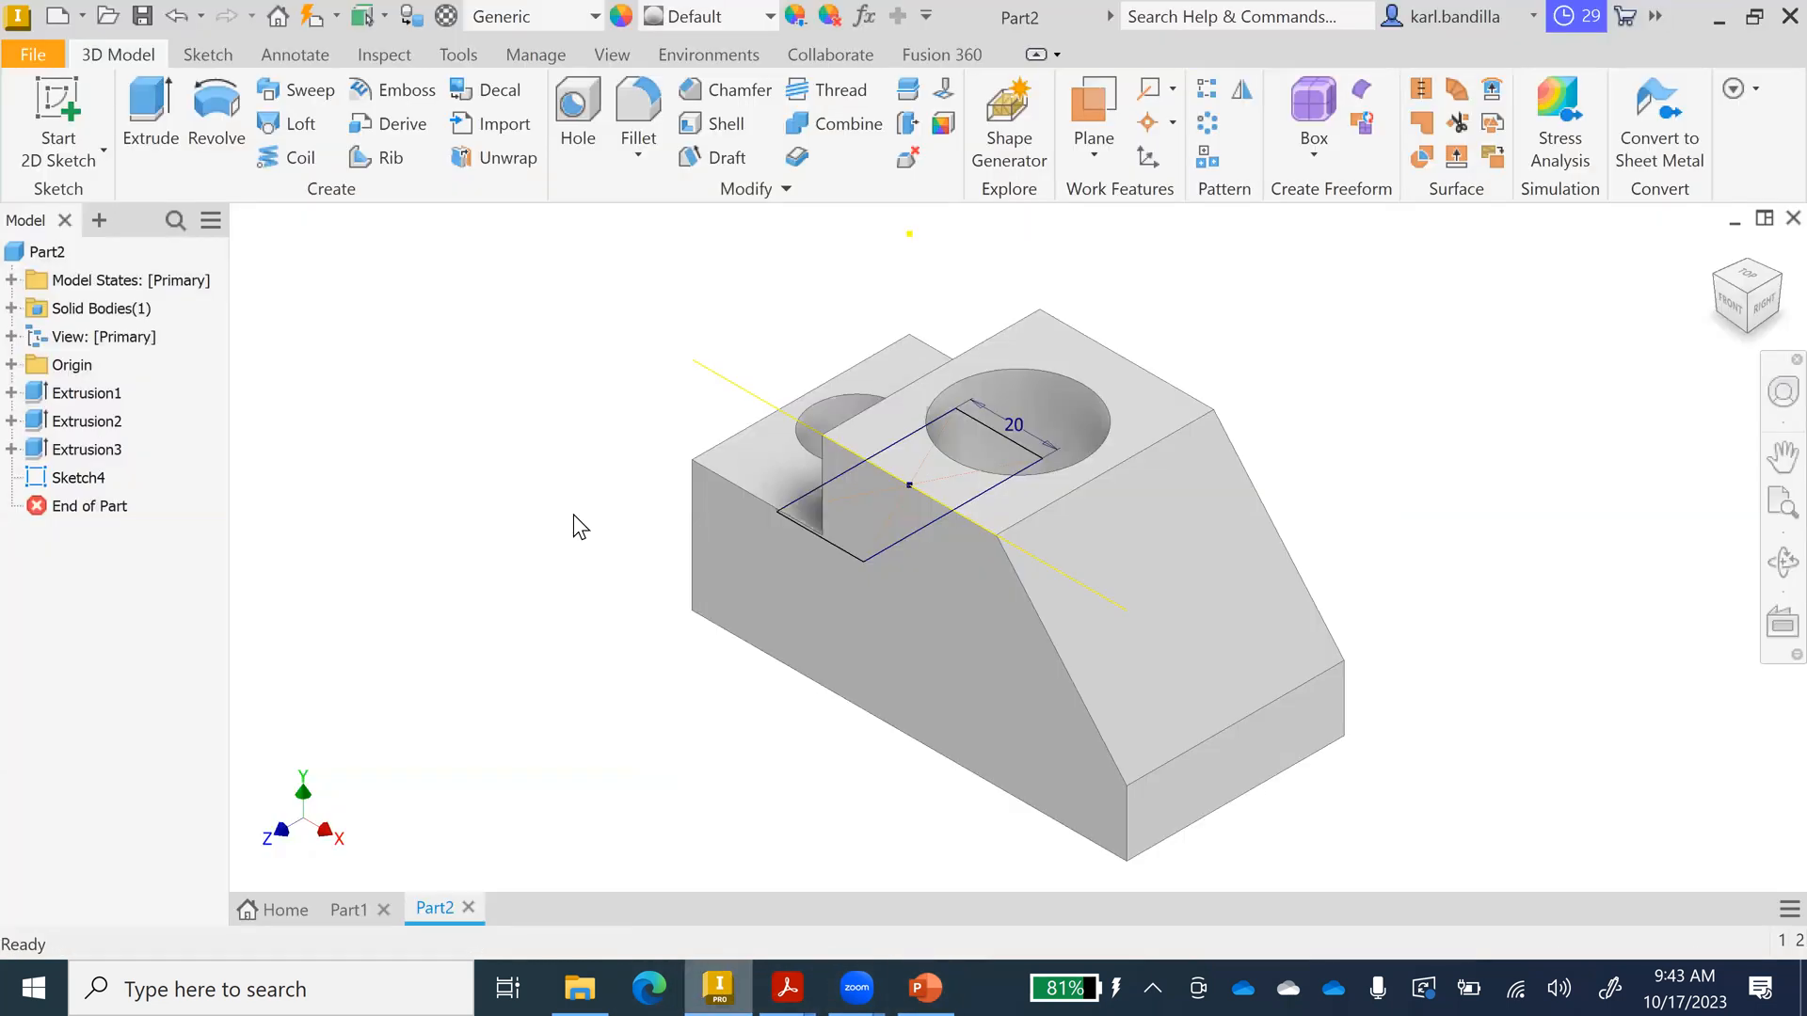
left_click(151, 113)
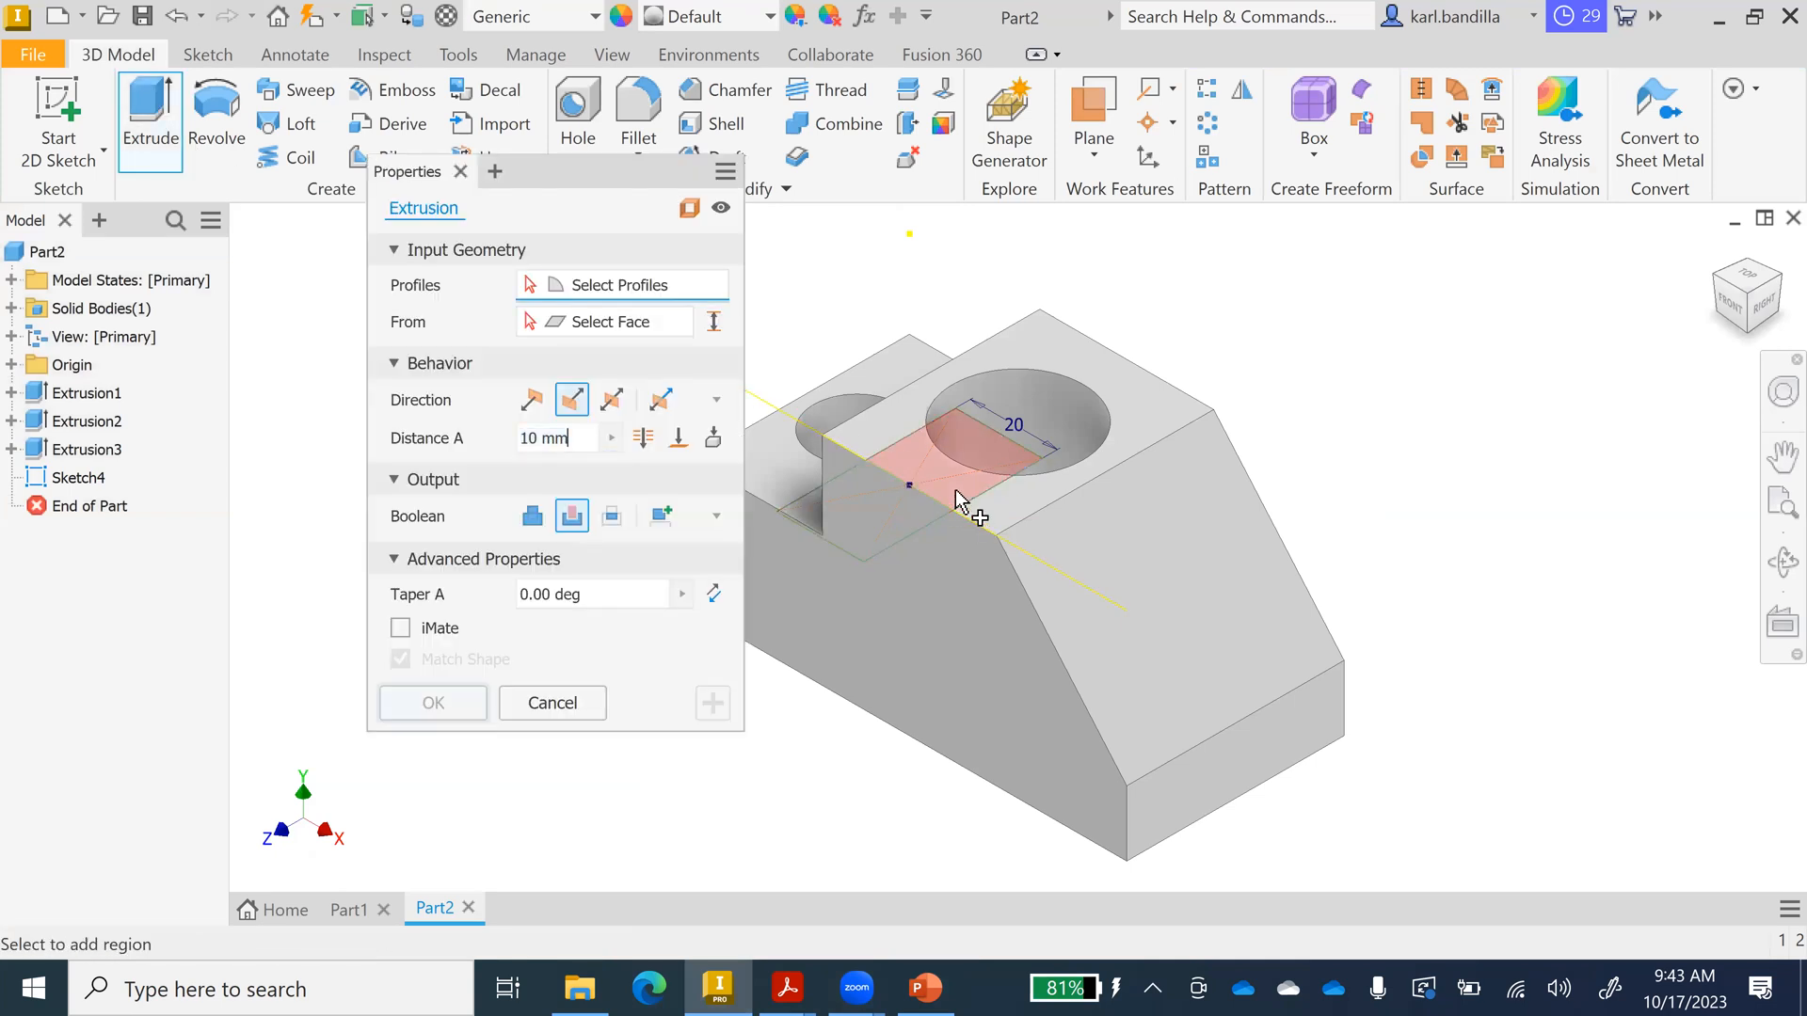
left_click(957, 491)
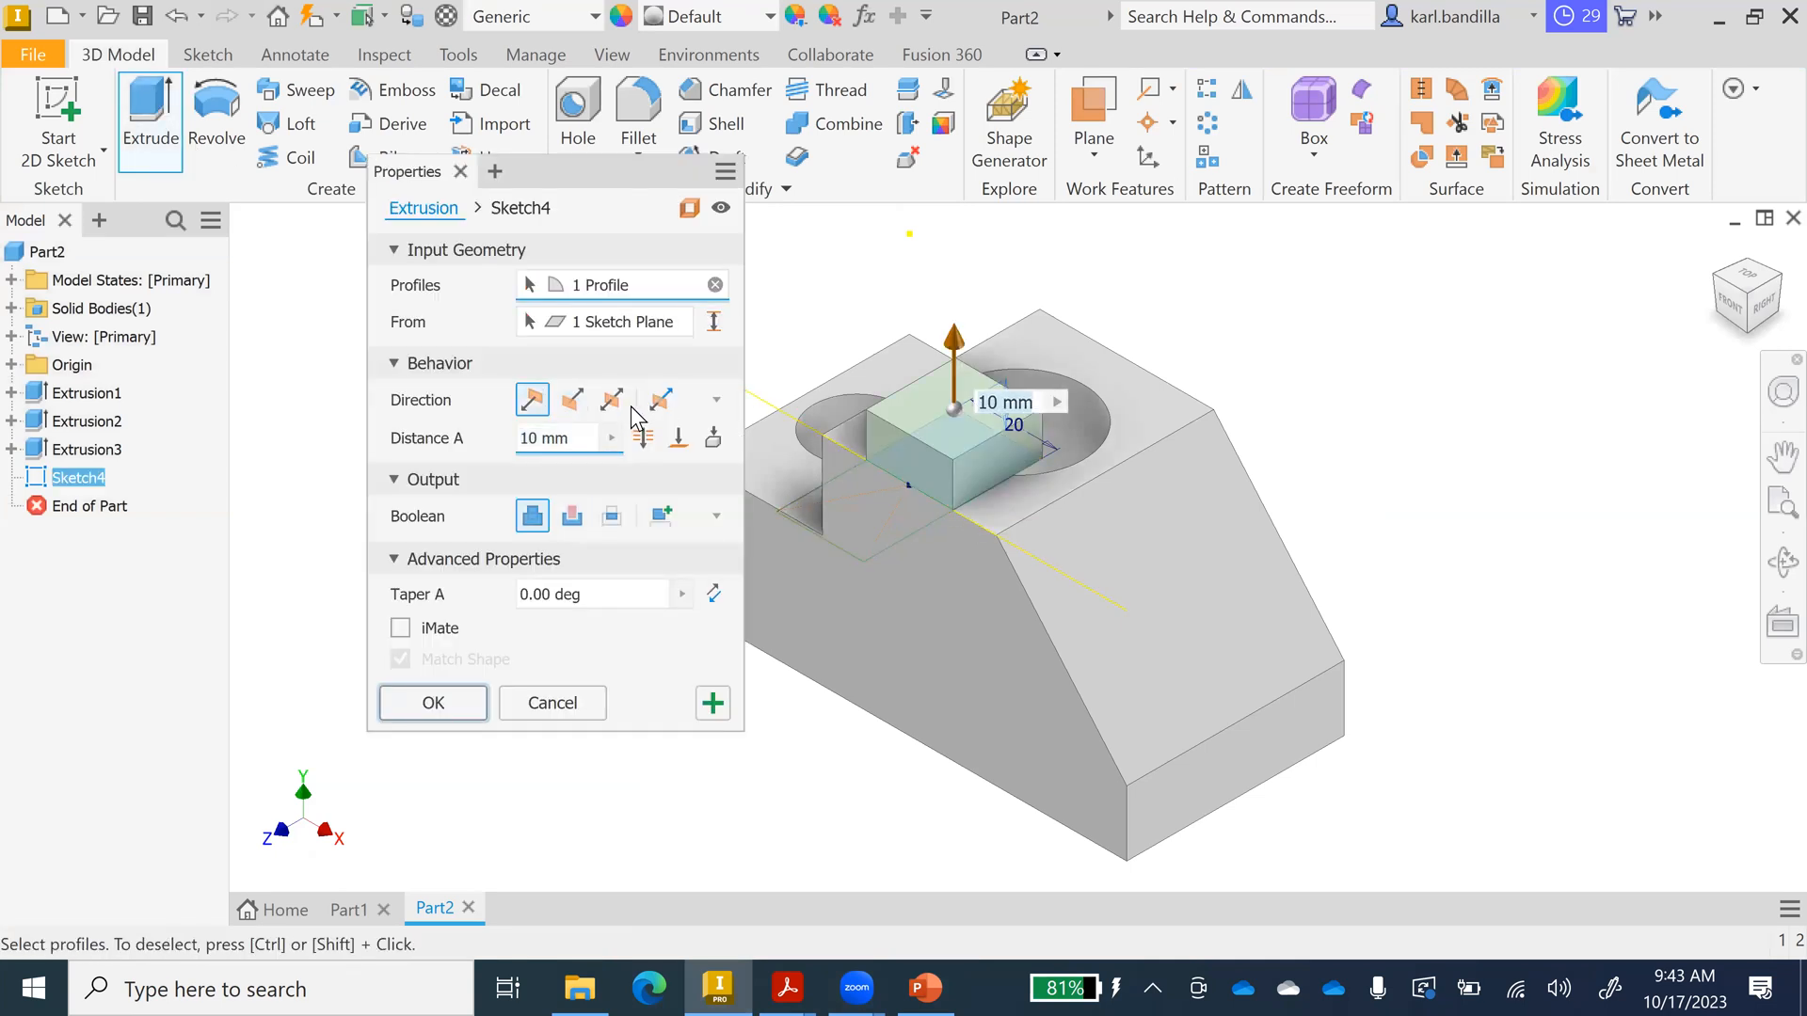
left_click_drag(577, 438, 519, 437)
type("15")
left_click(572, 400)
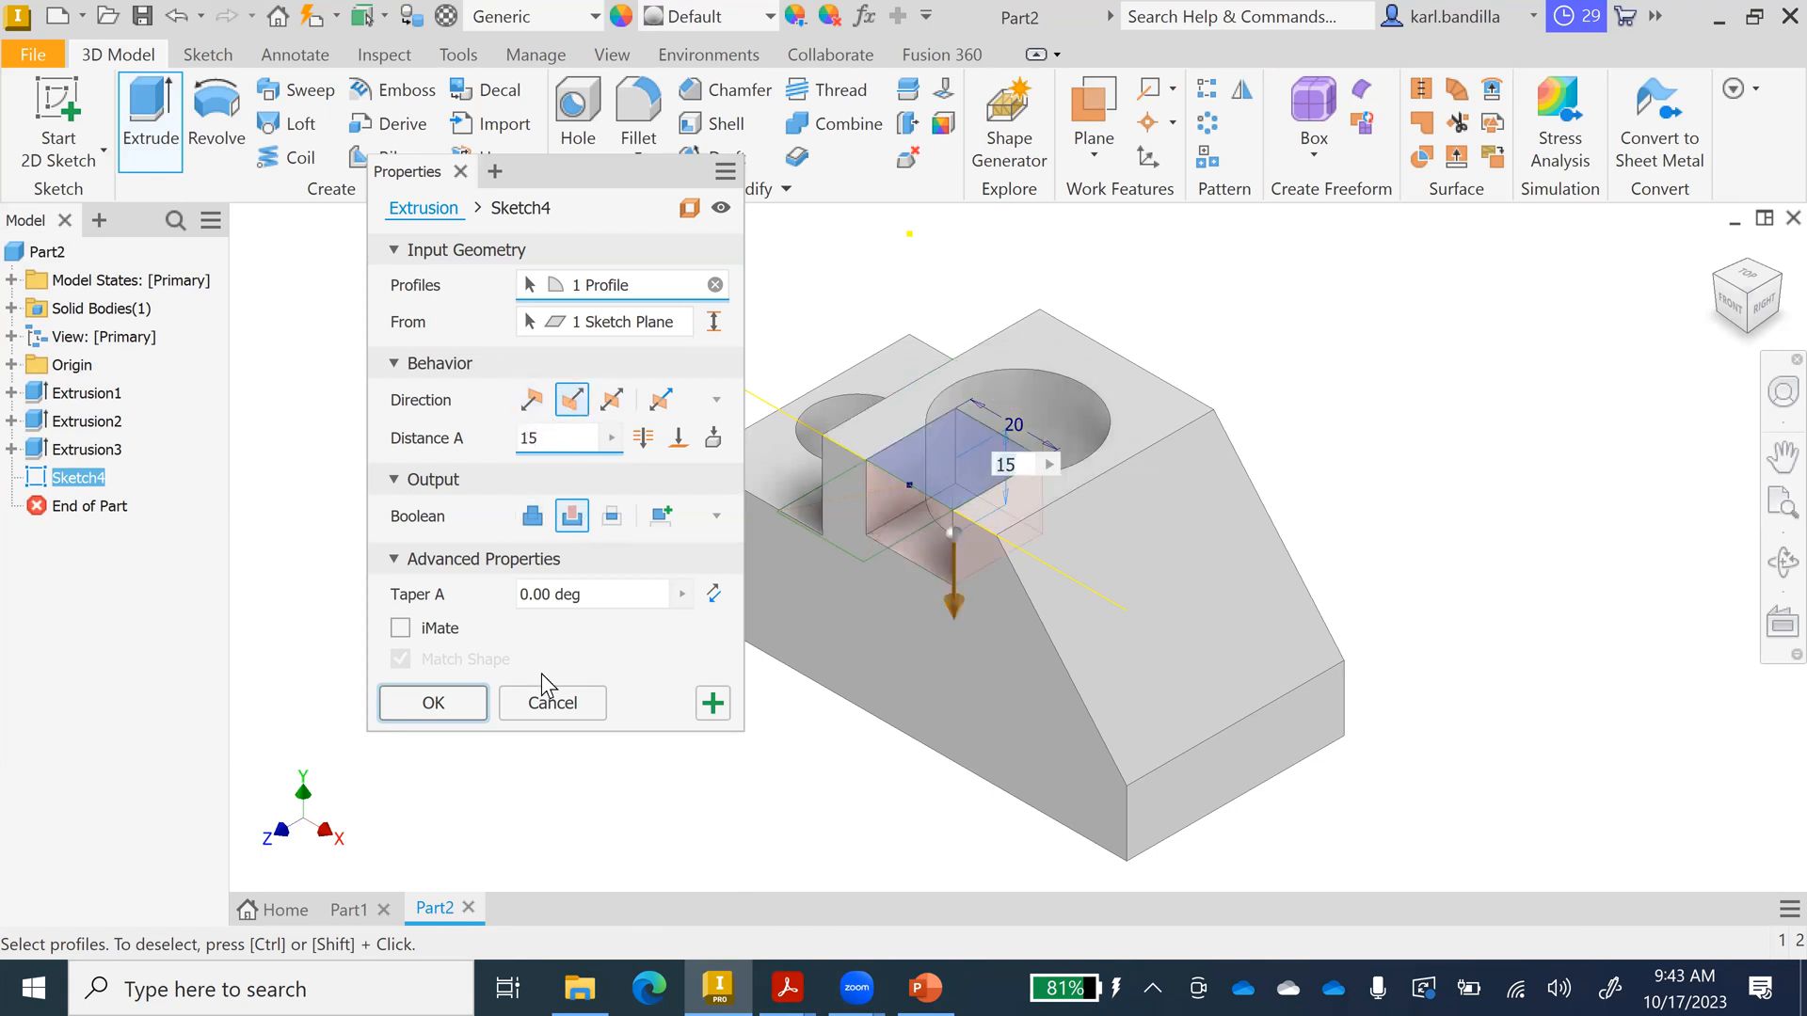
left_click(453, 702)
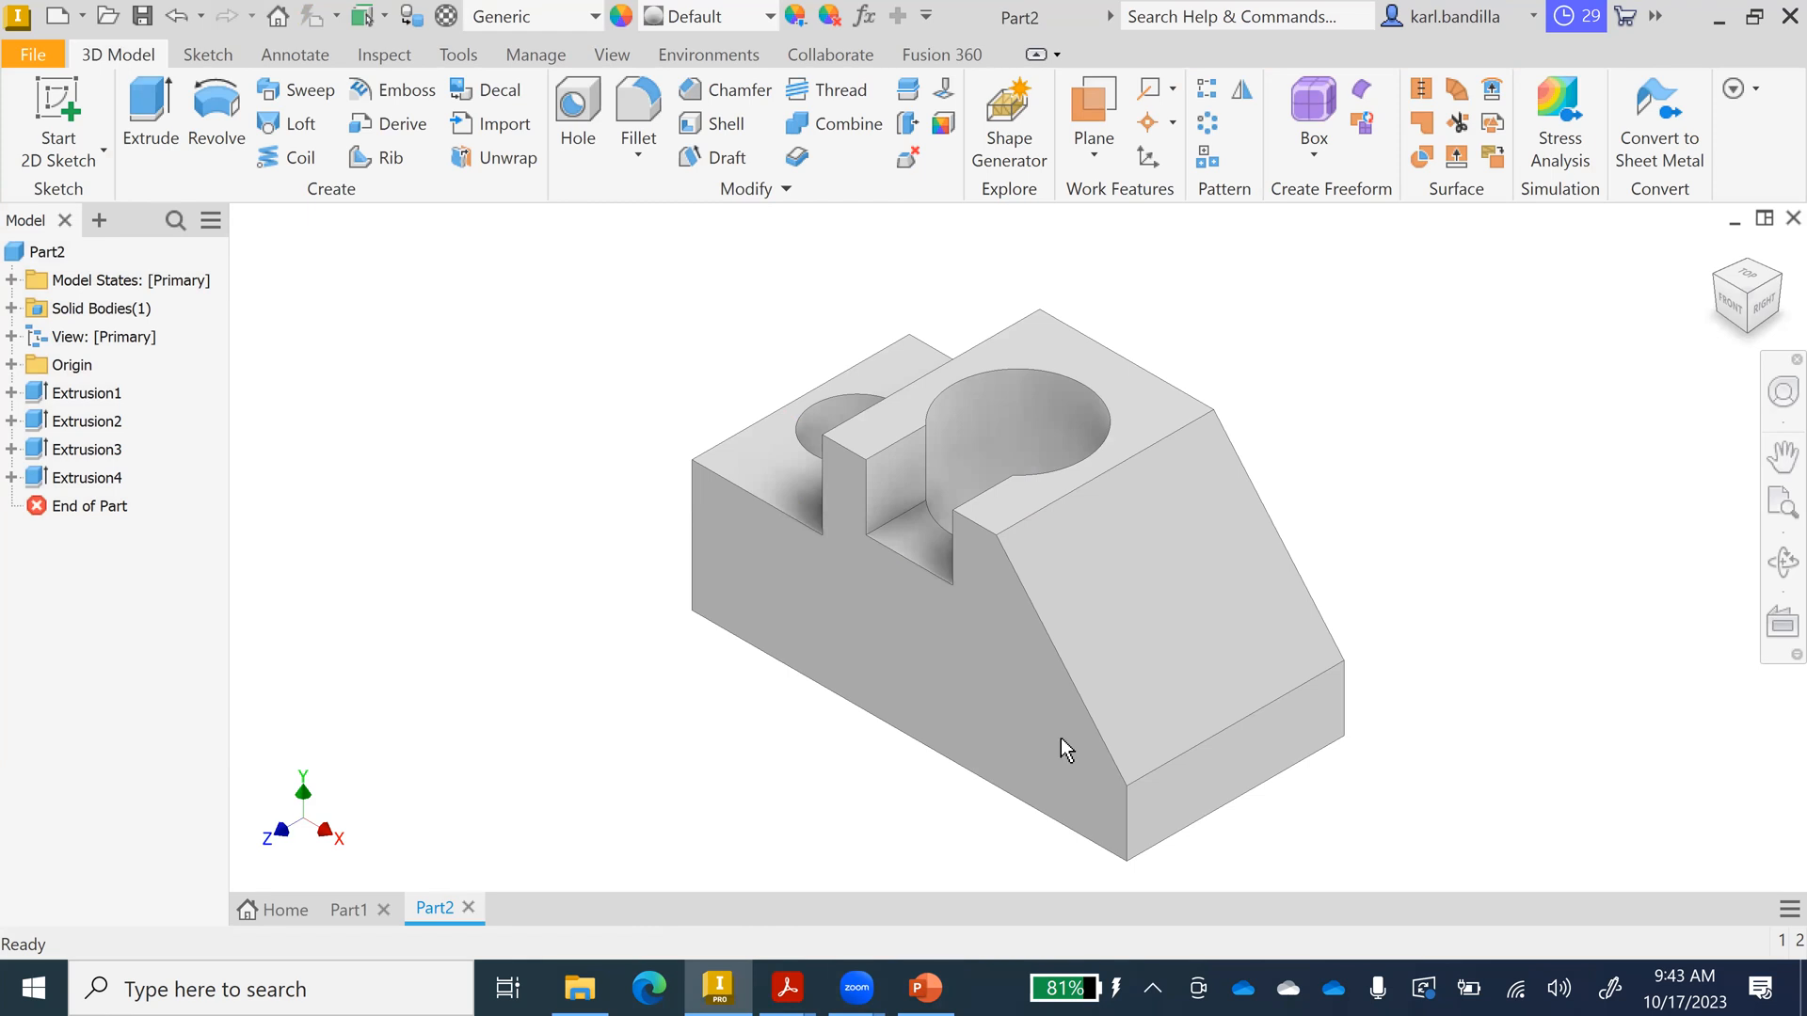
left_click(939, 985)
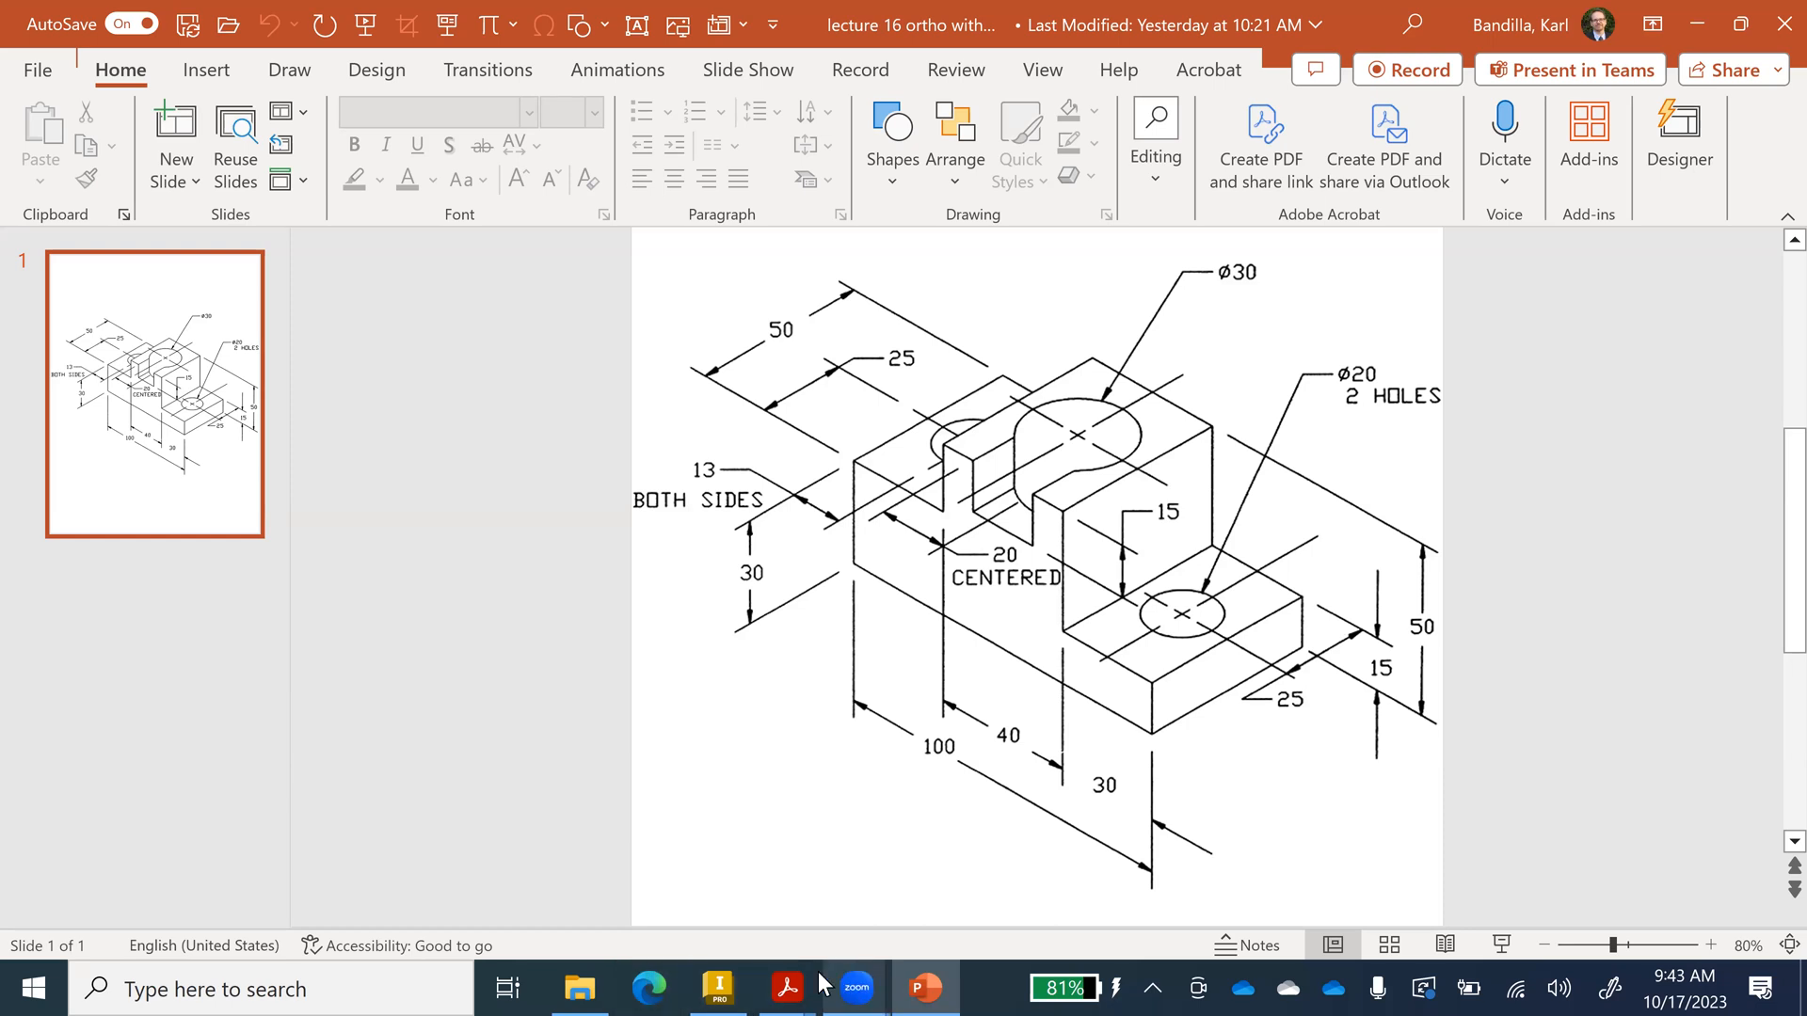
left_click(716, 985)
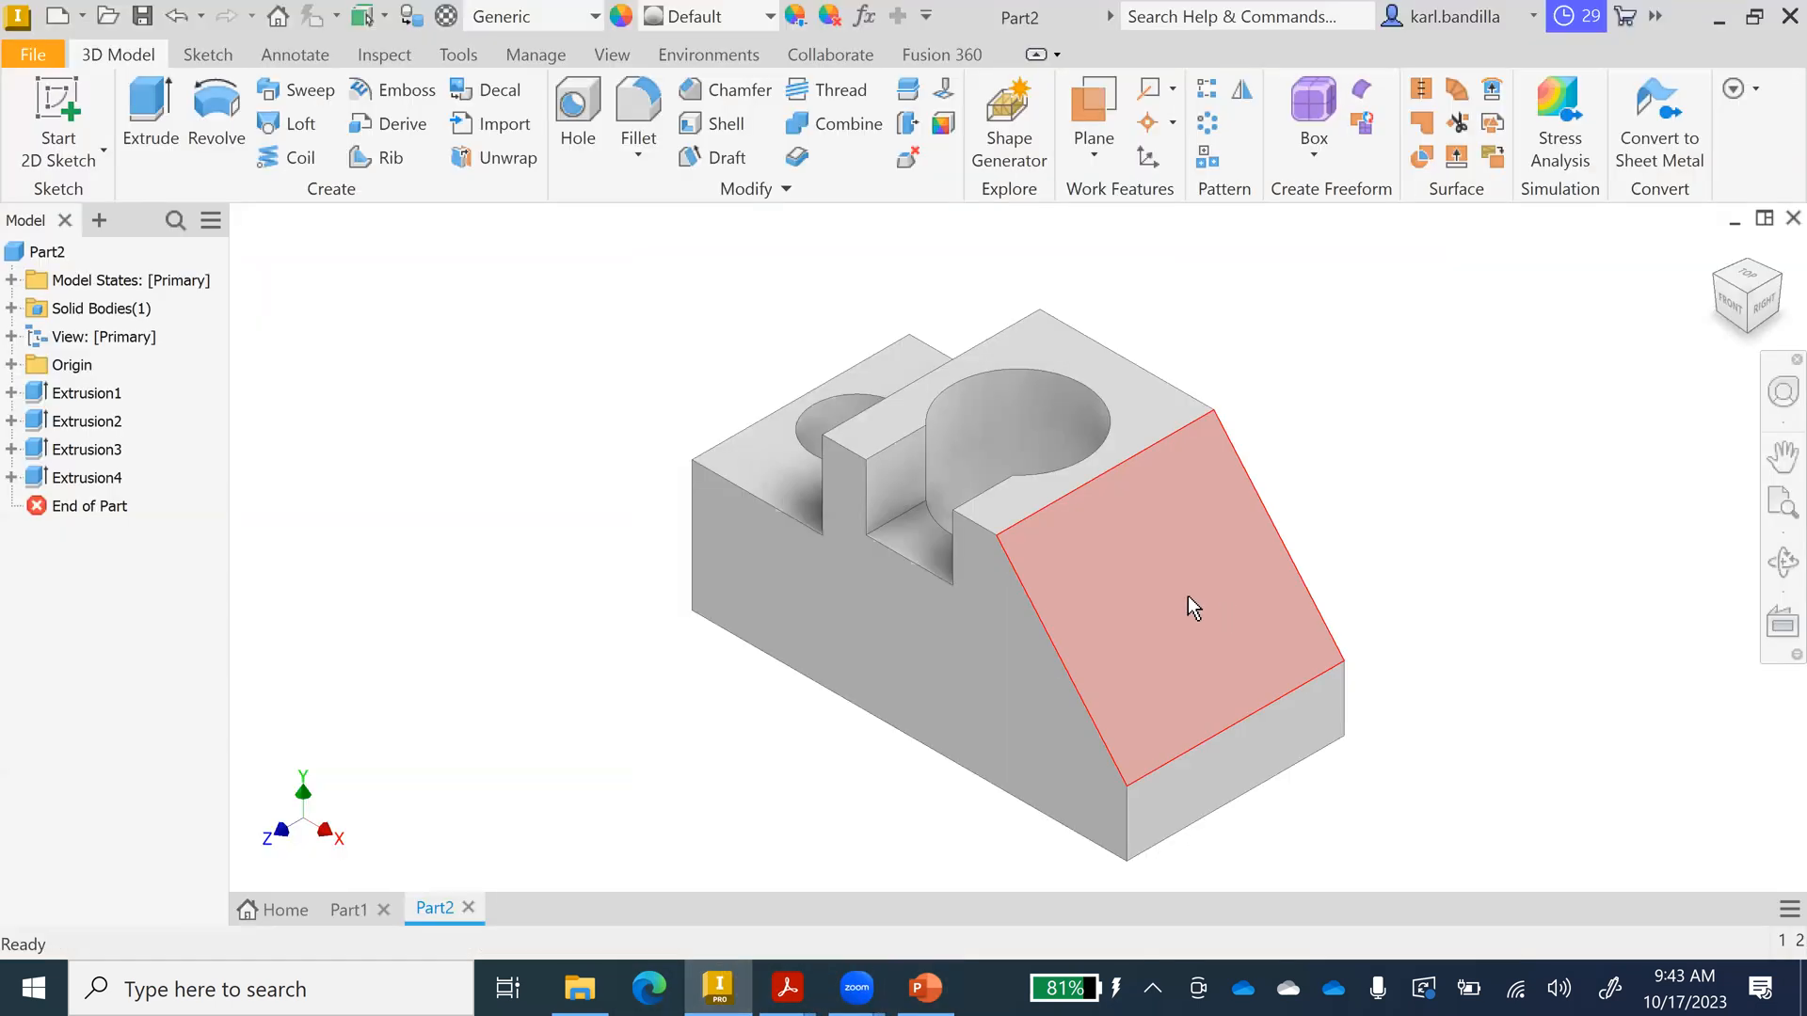
right_click(1186, 595)
left_click(1184, 670)
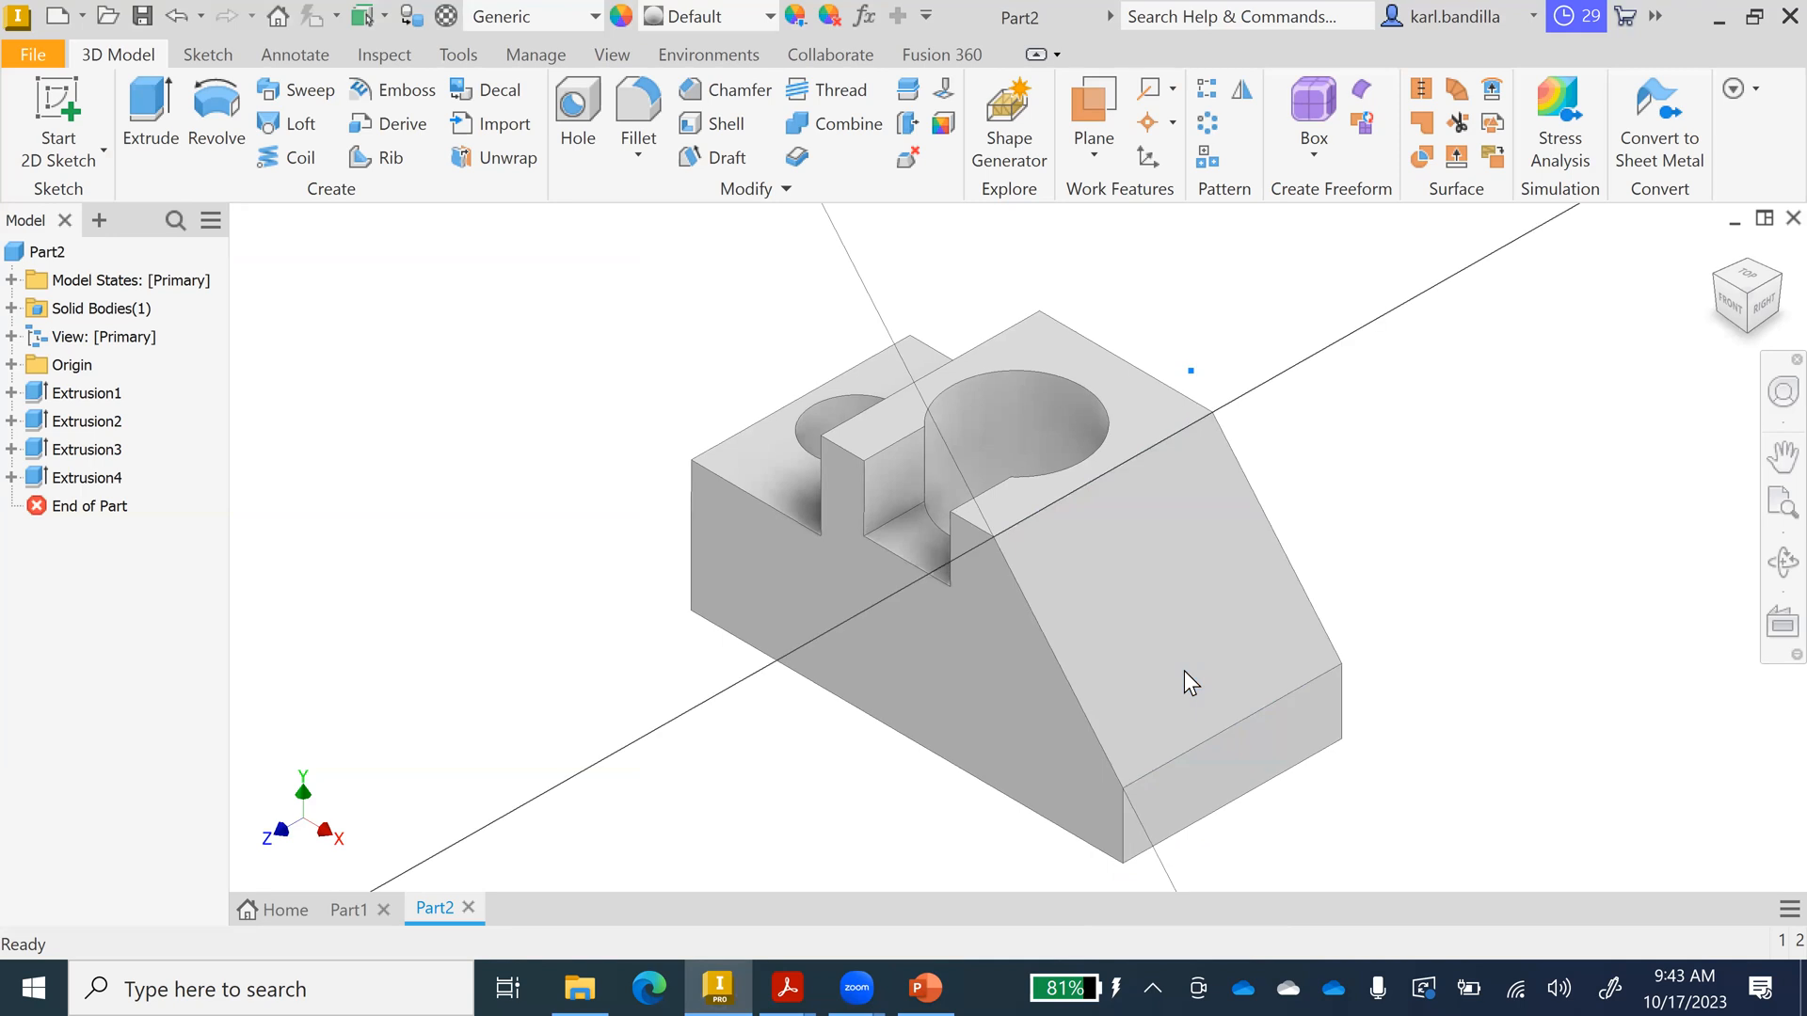
left_click(242, 94)
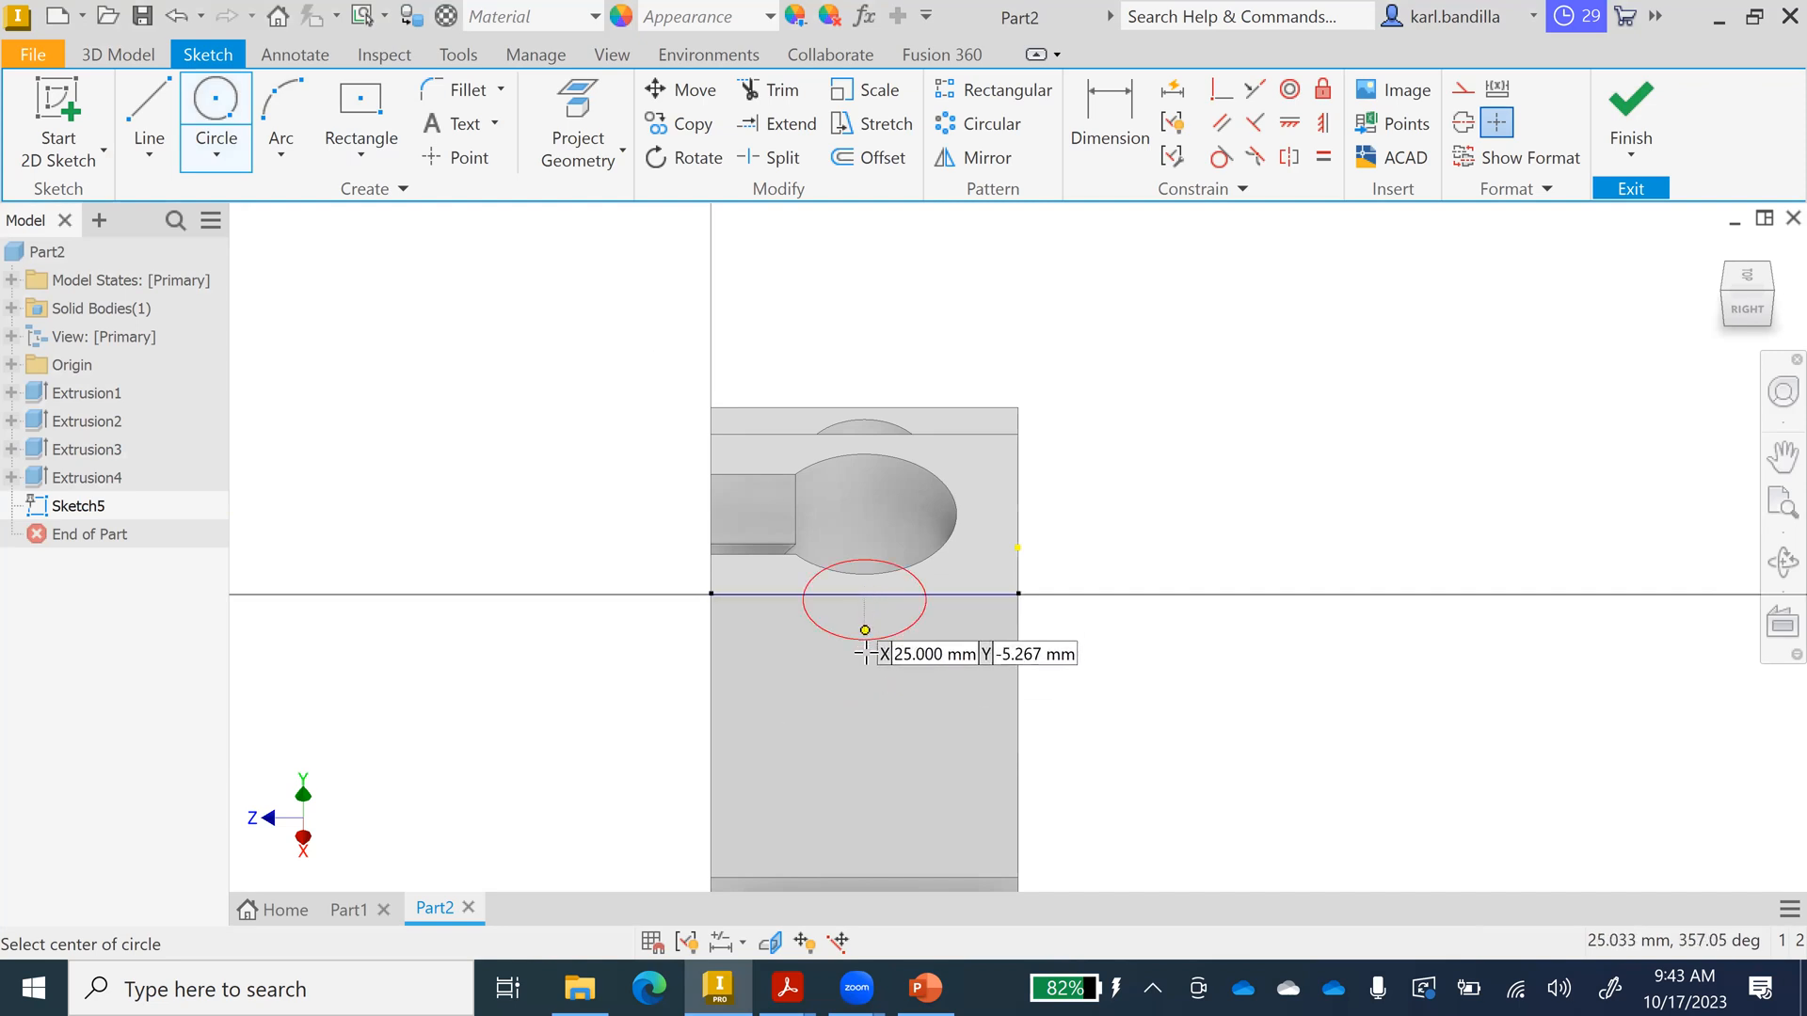
left_click(867, 695)
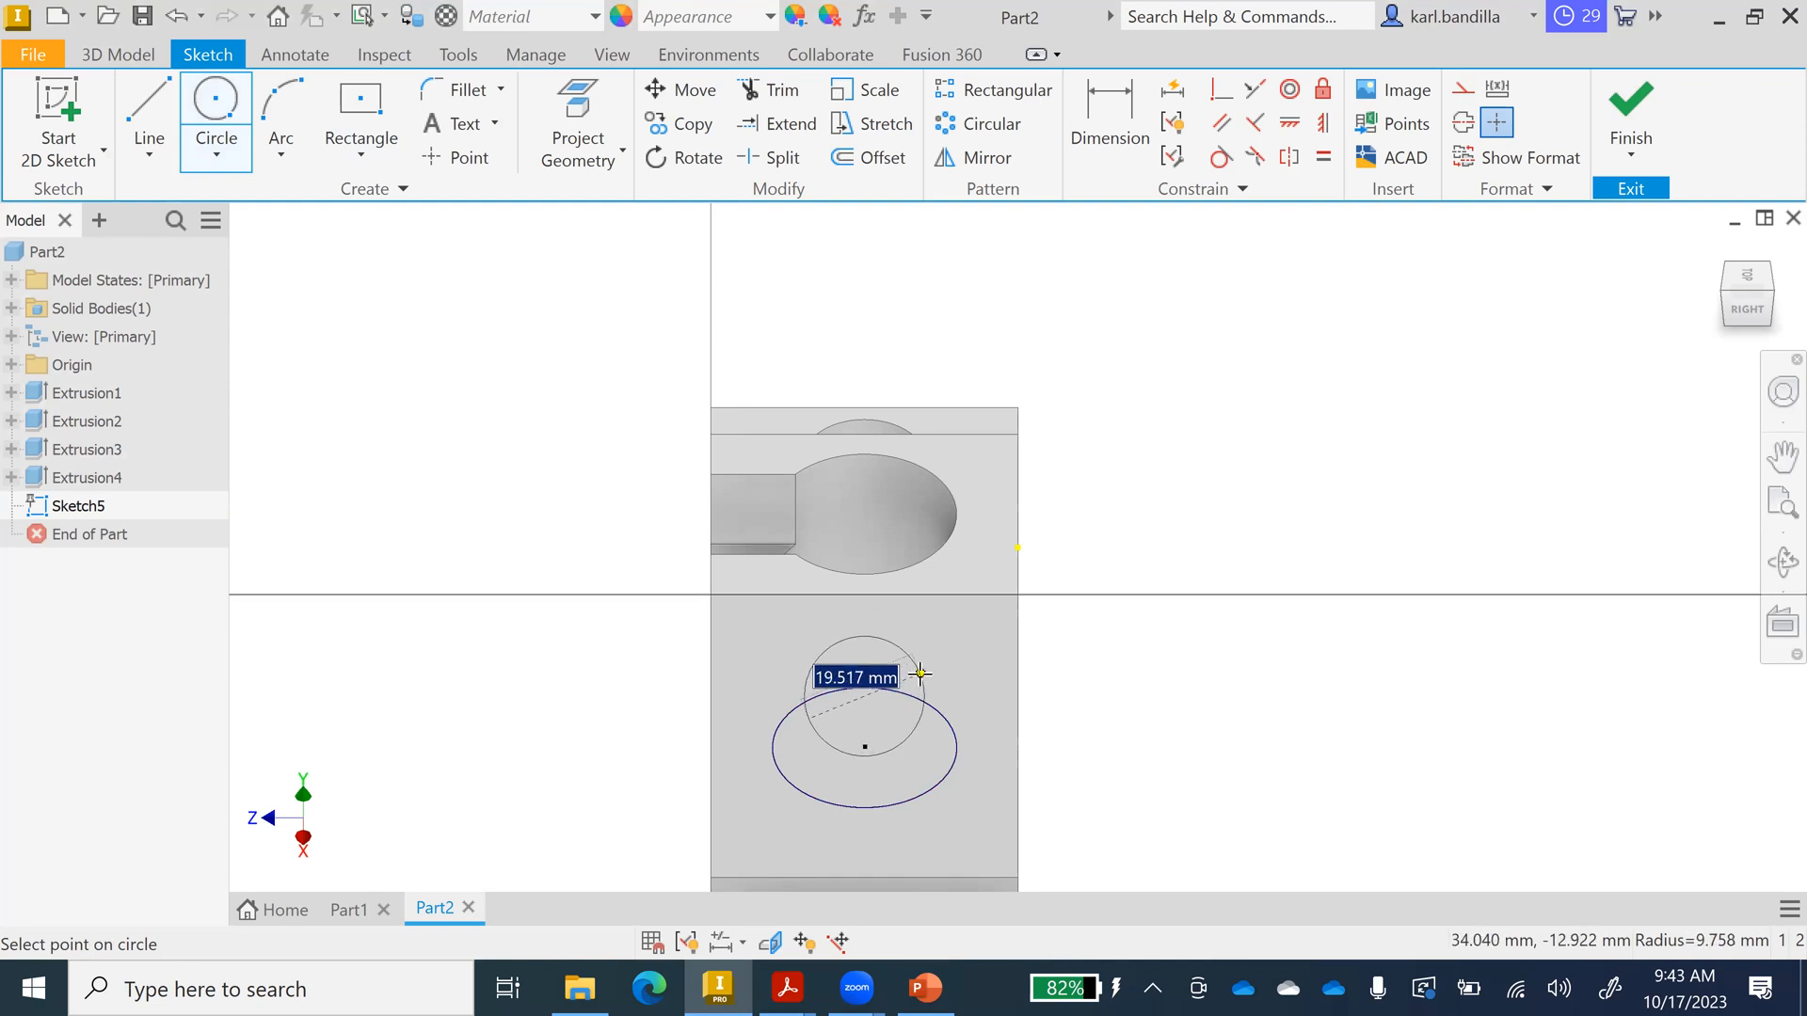
type("20")
key("Return")
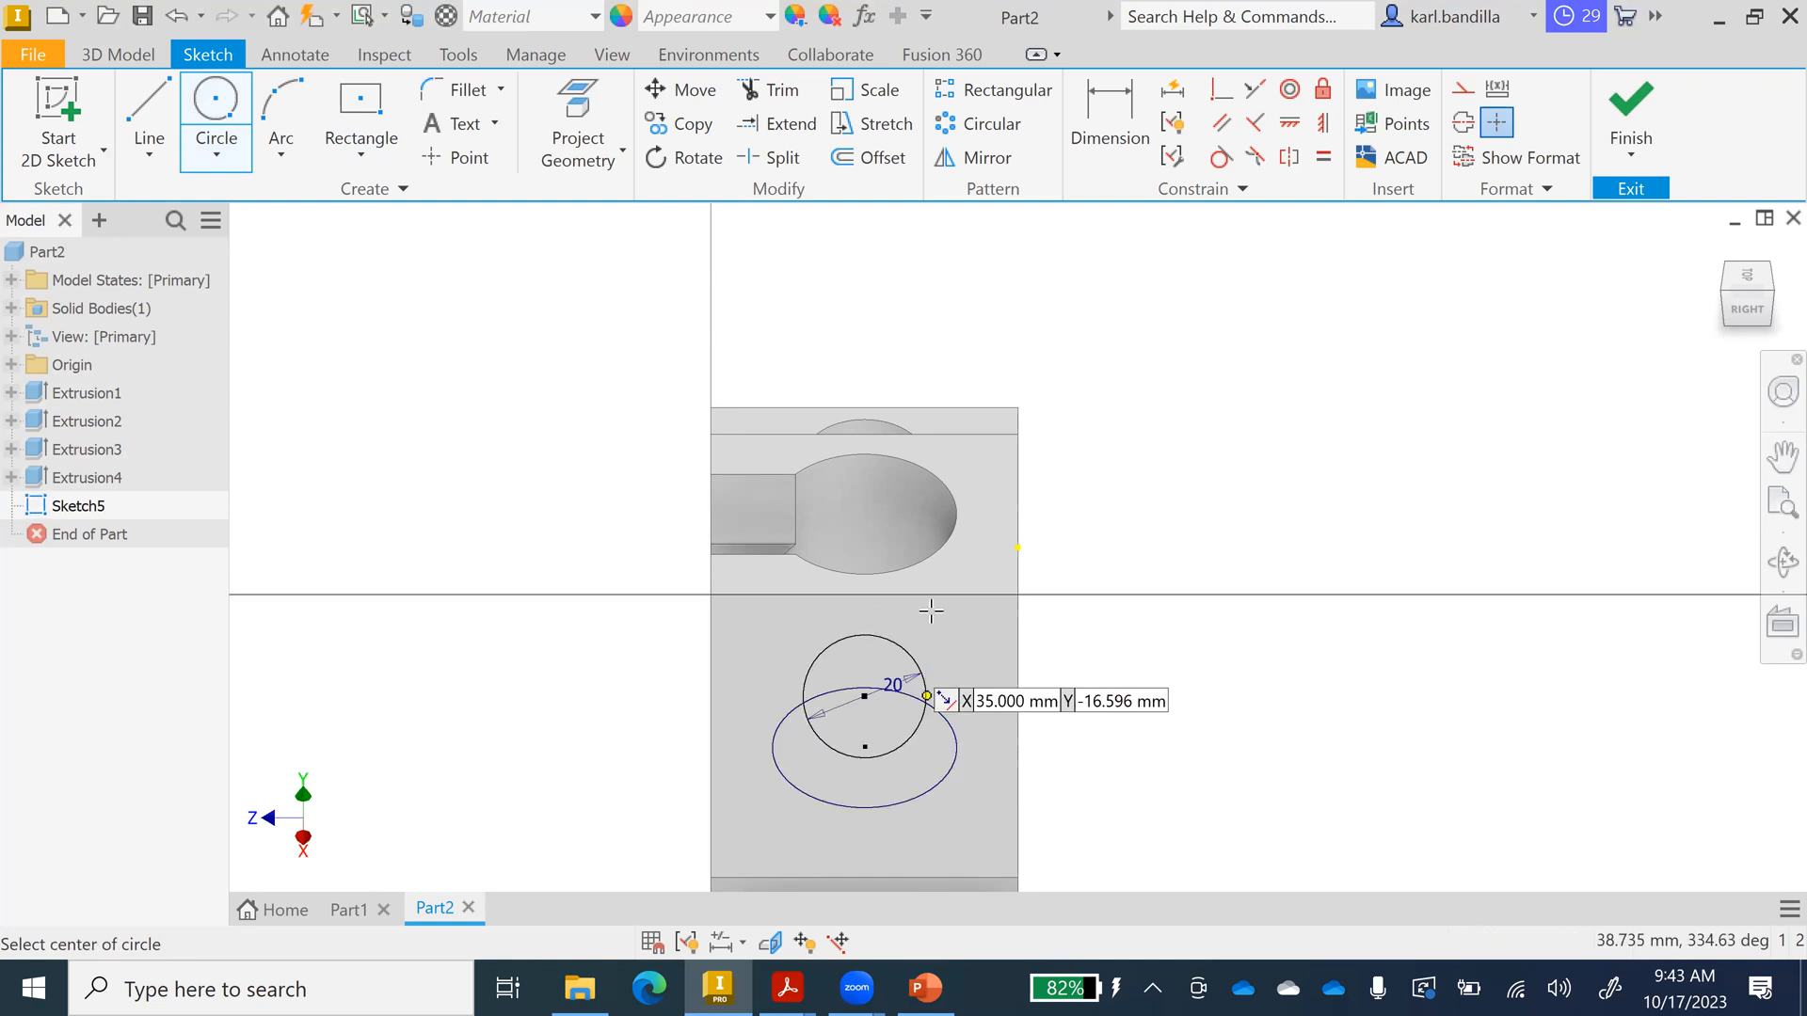
left_click(1106, 127)
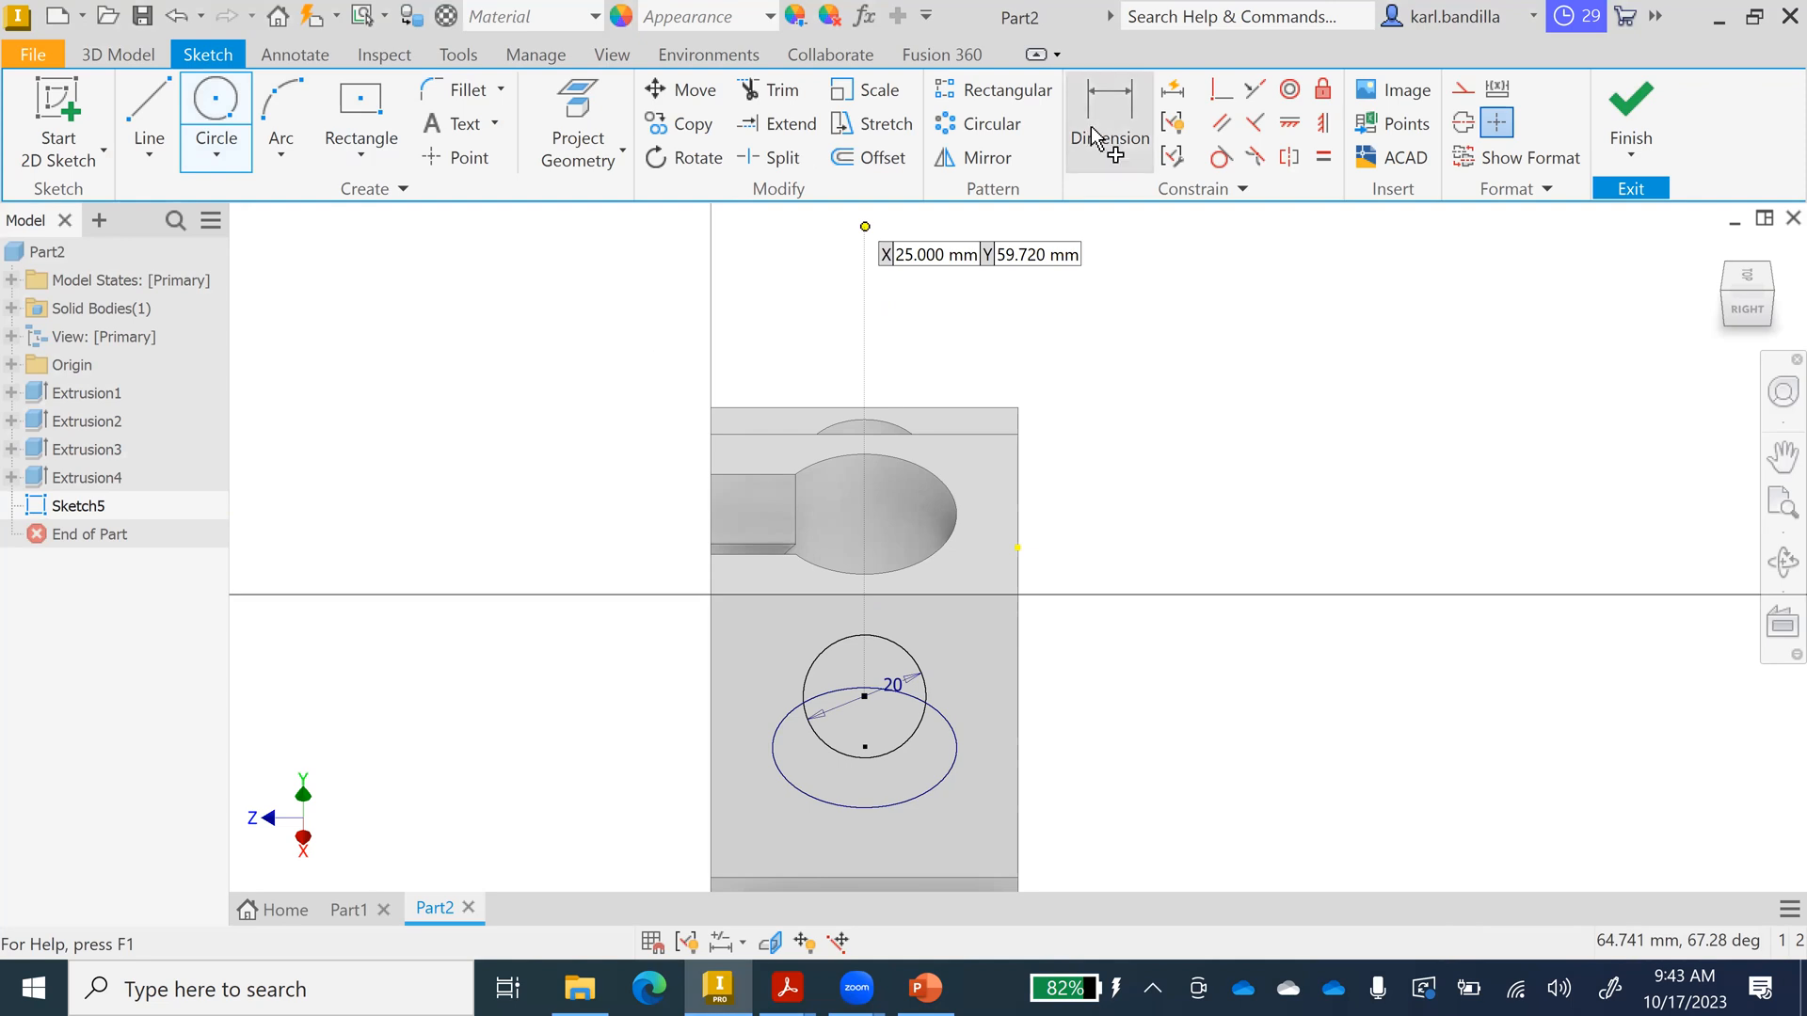
left_click(854, 593)
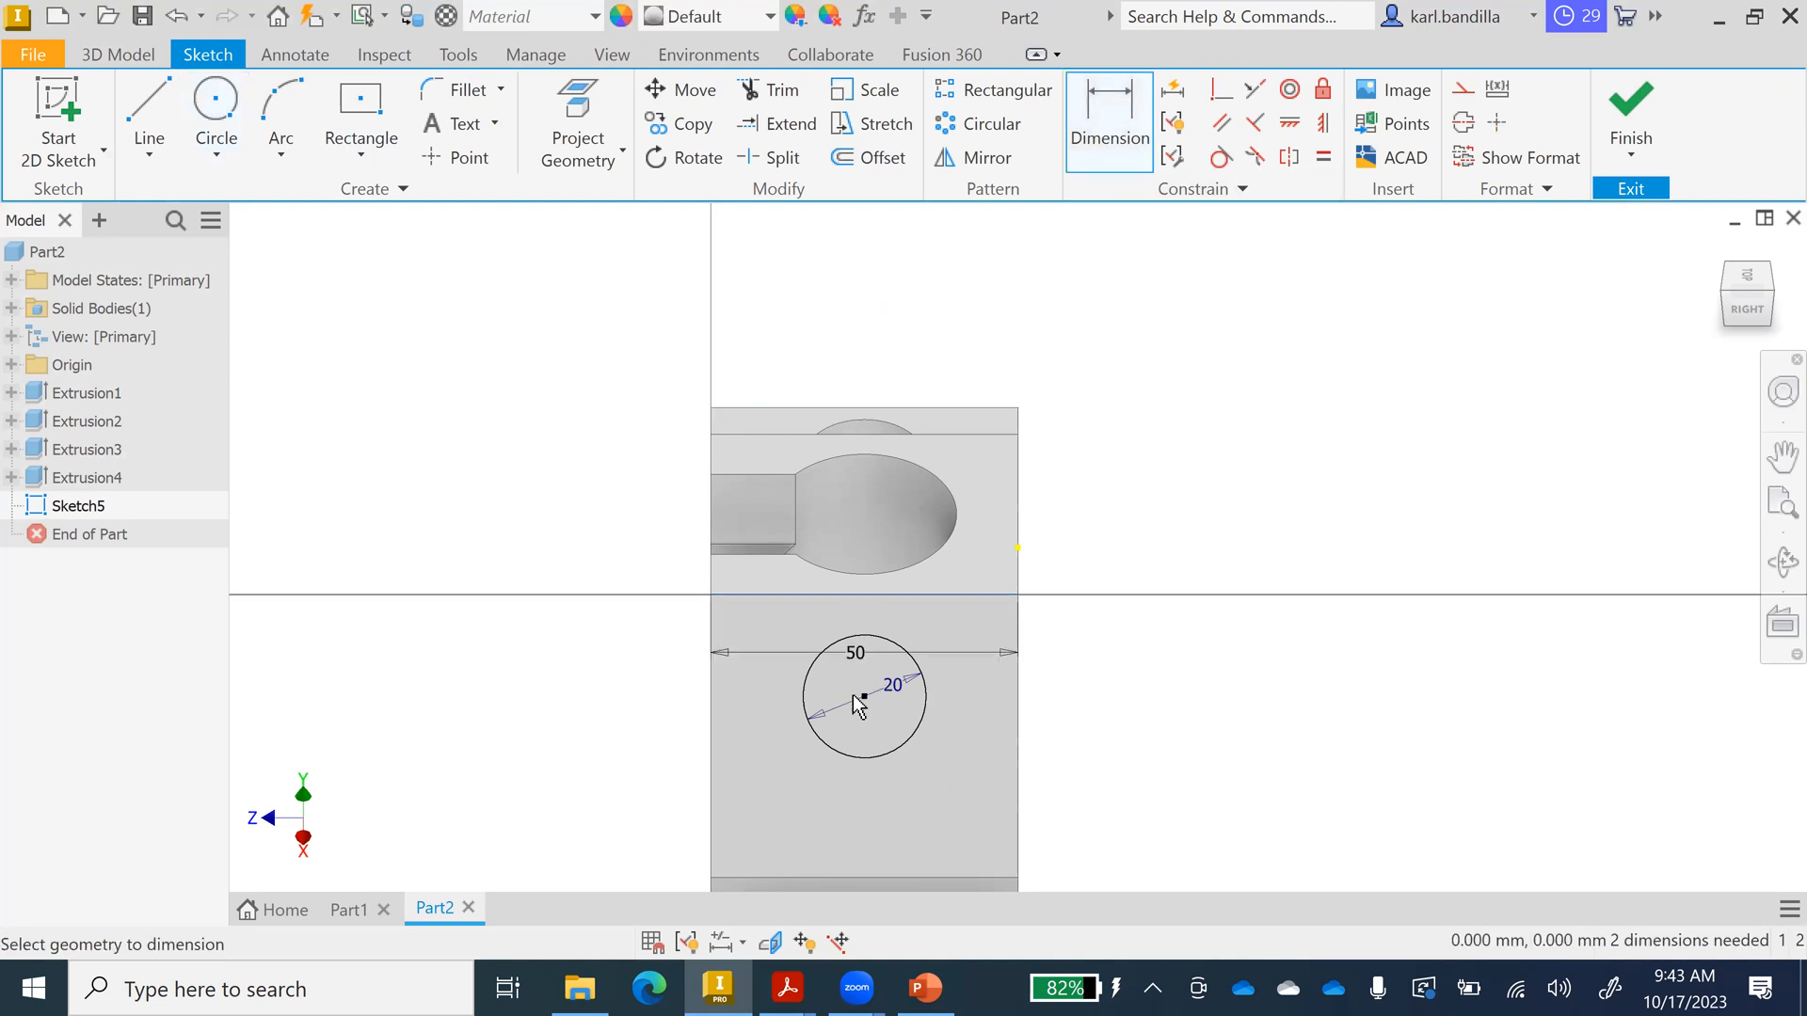
left_click(864, 696)
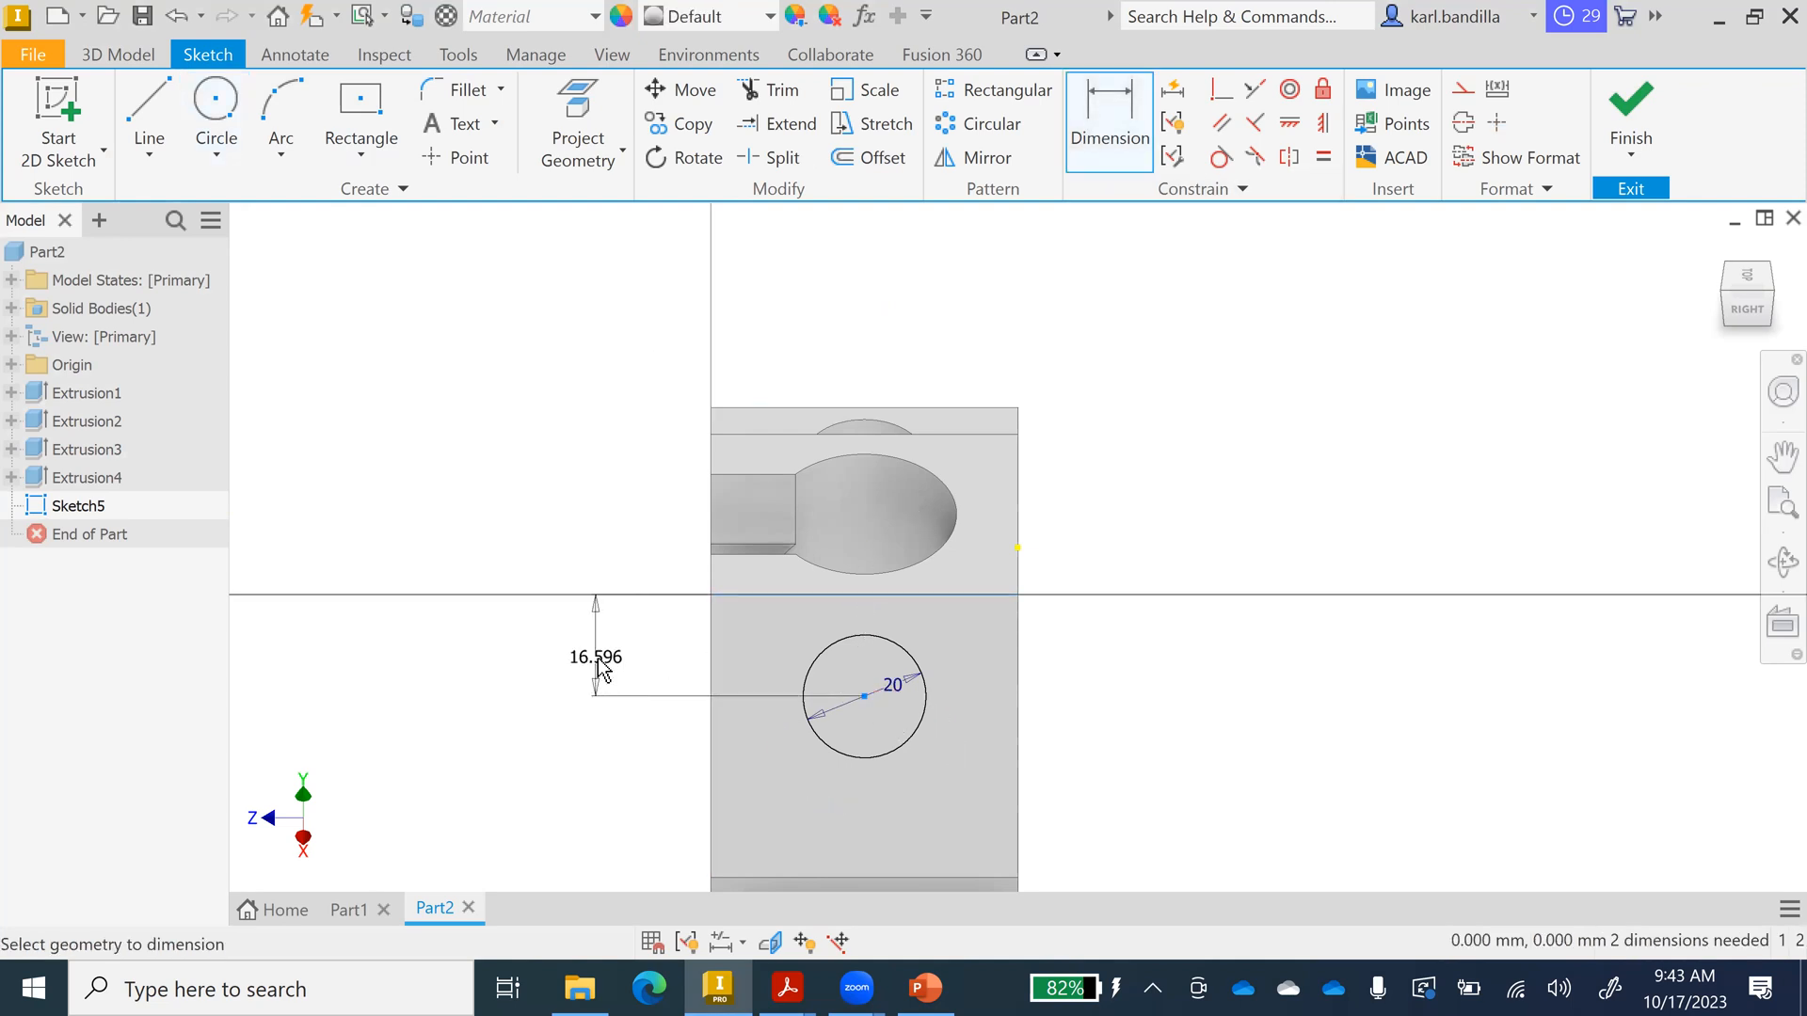
left_click(601, 660)
type("25")
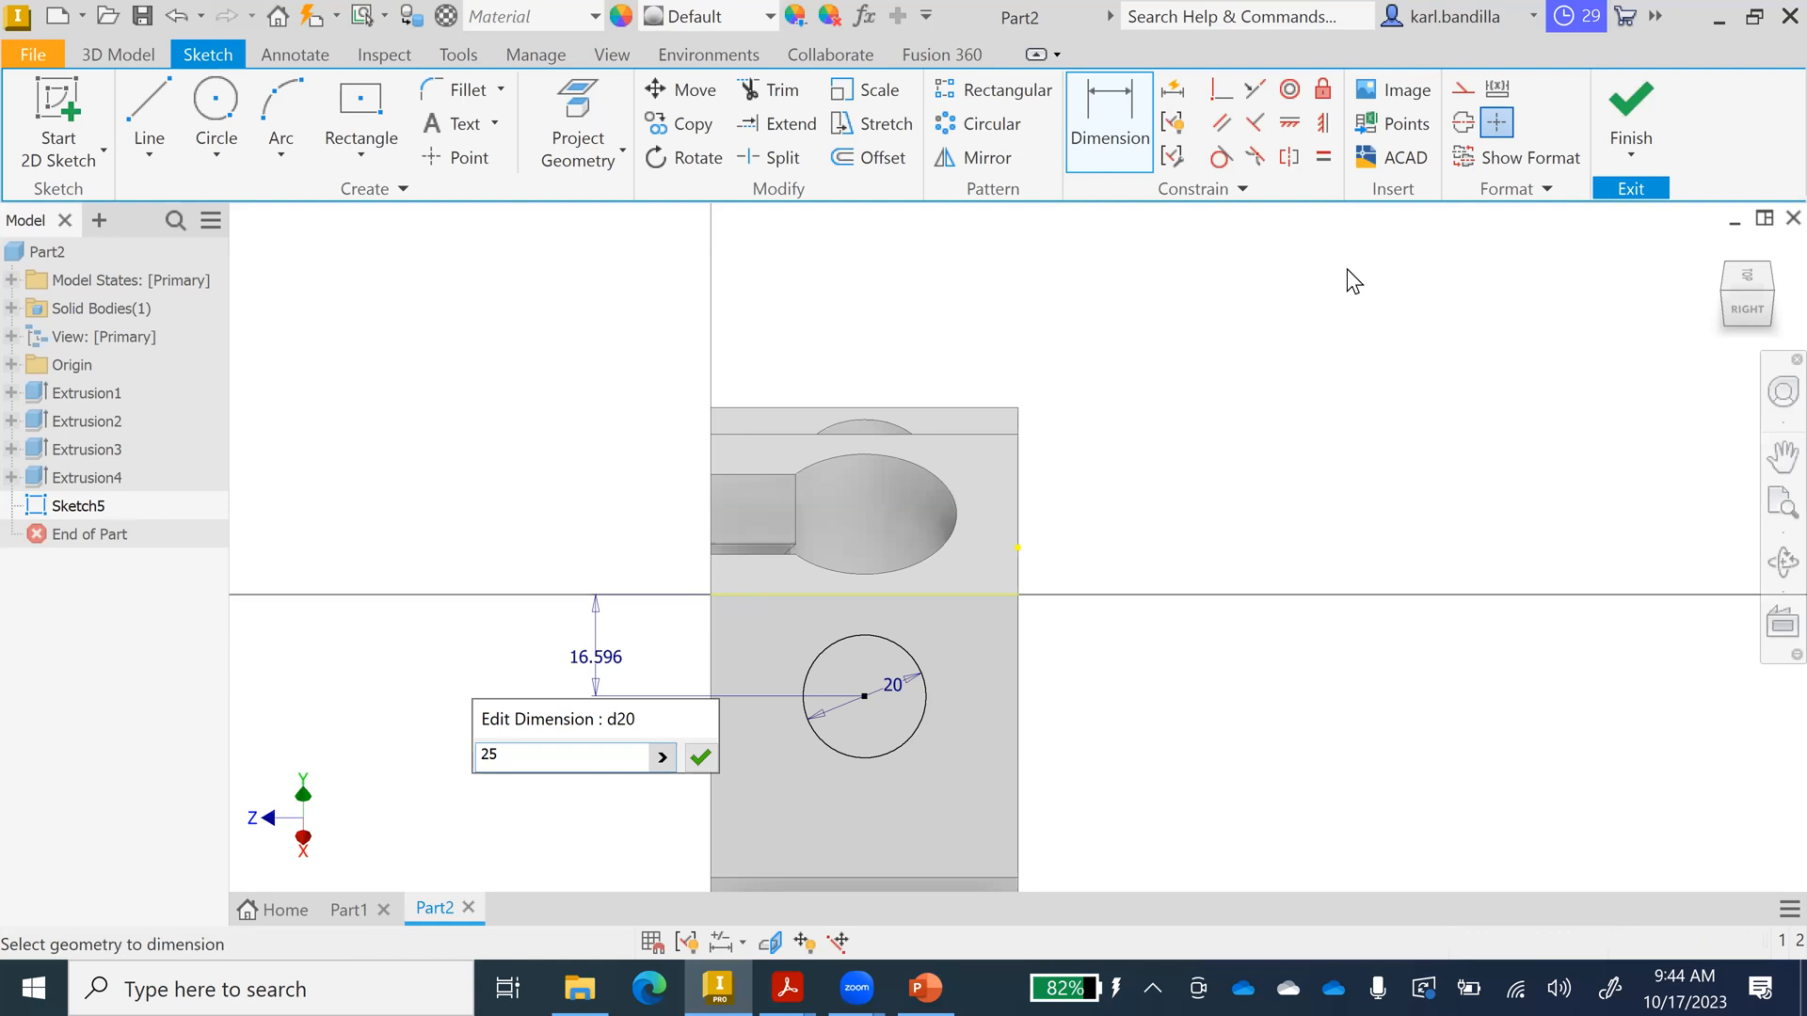
key("Escape")
key("ctrl+z")
key("ctrl+z")
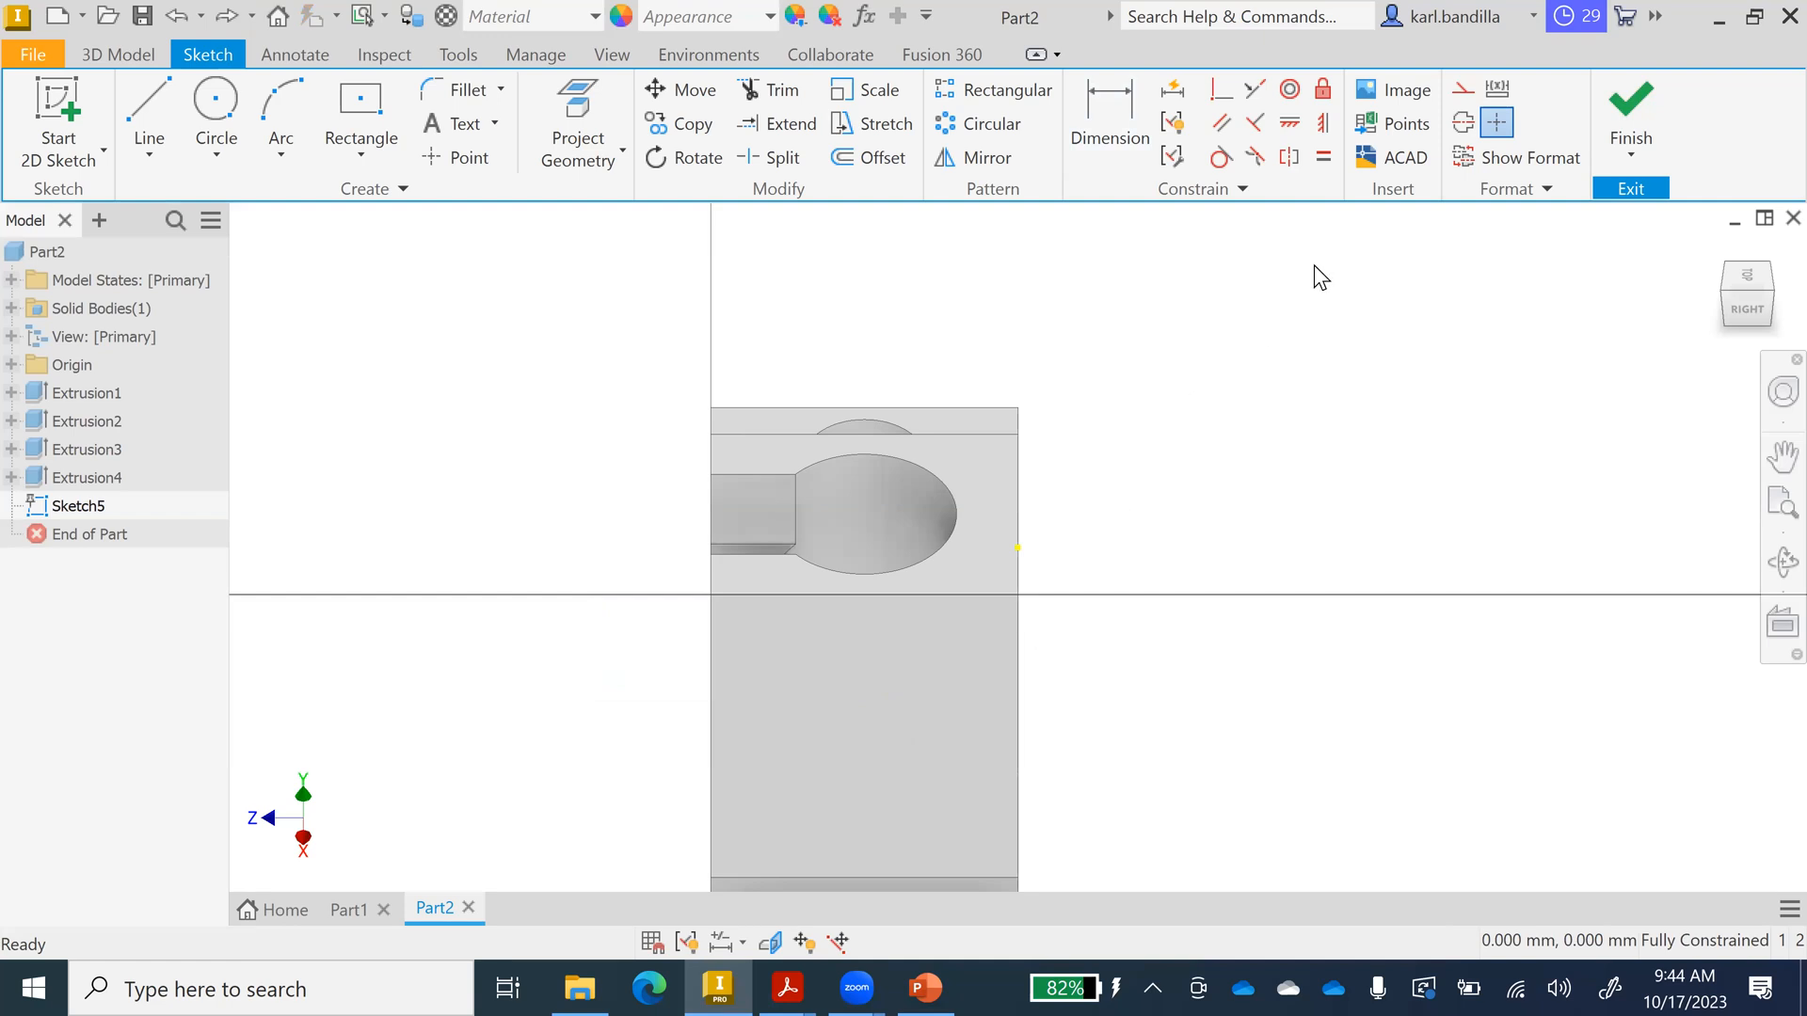
key("ctrl+z")
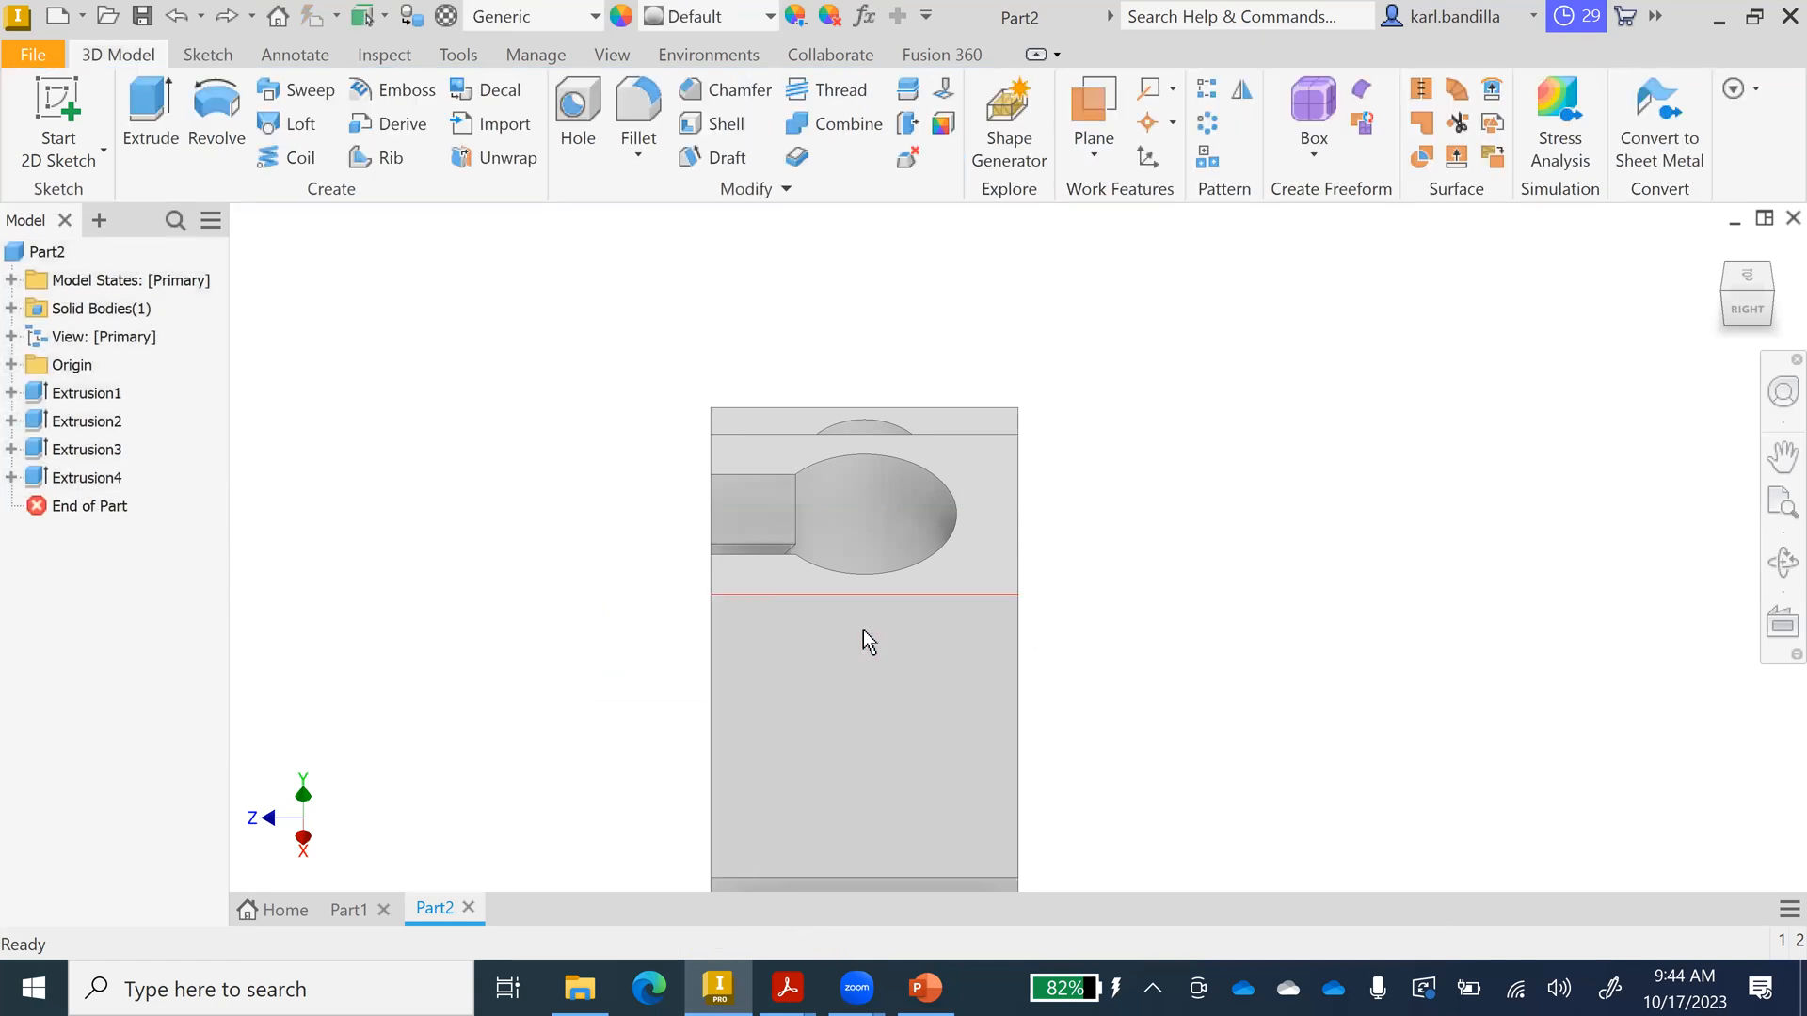
Start a new sketch on the sloped face, draw a Ø20 circle, then undo it as misplaced.
left_click(1718, 247)
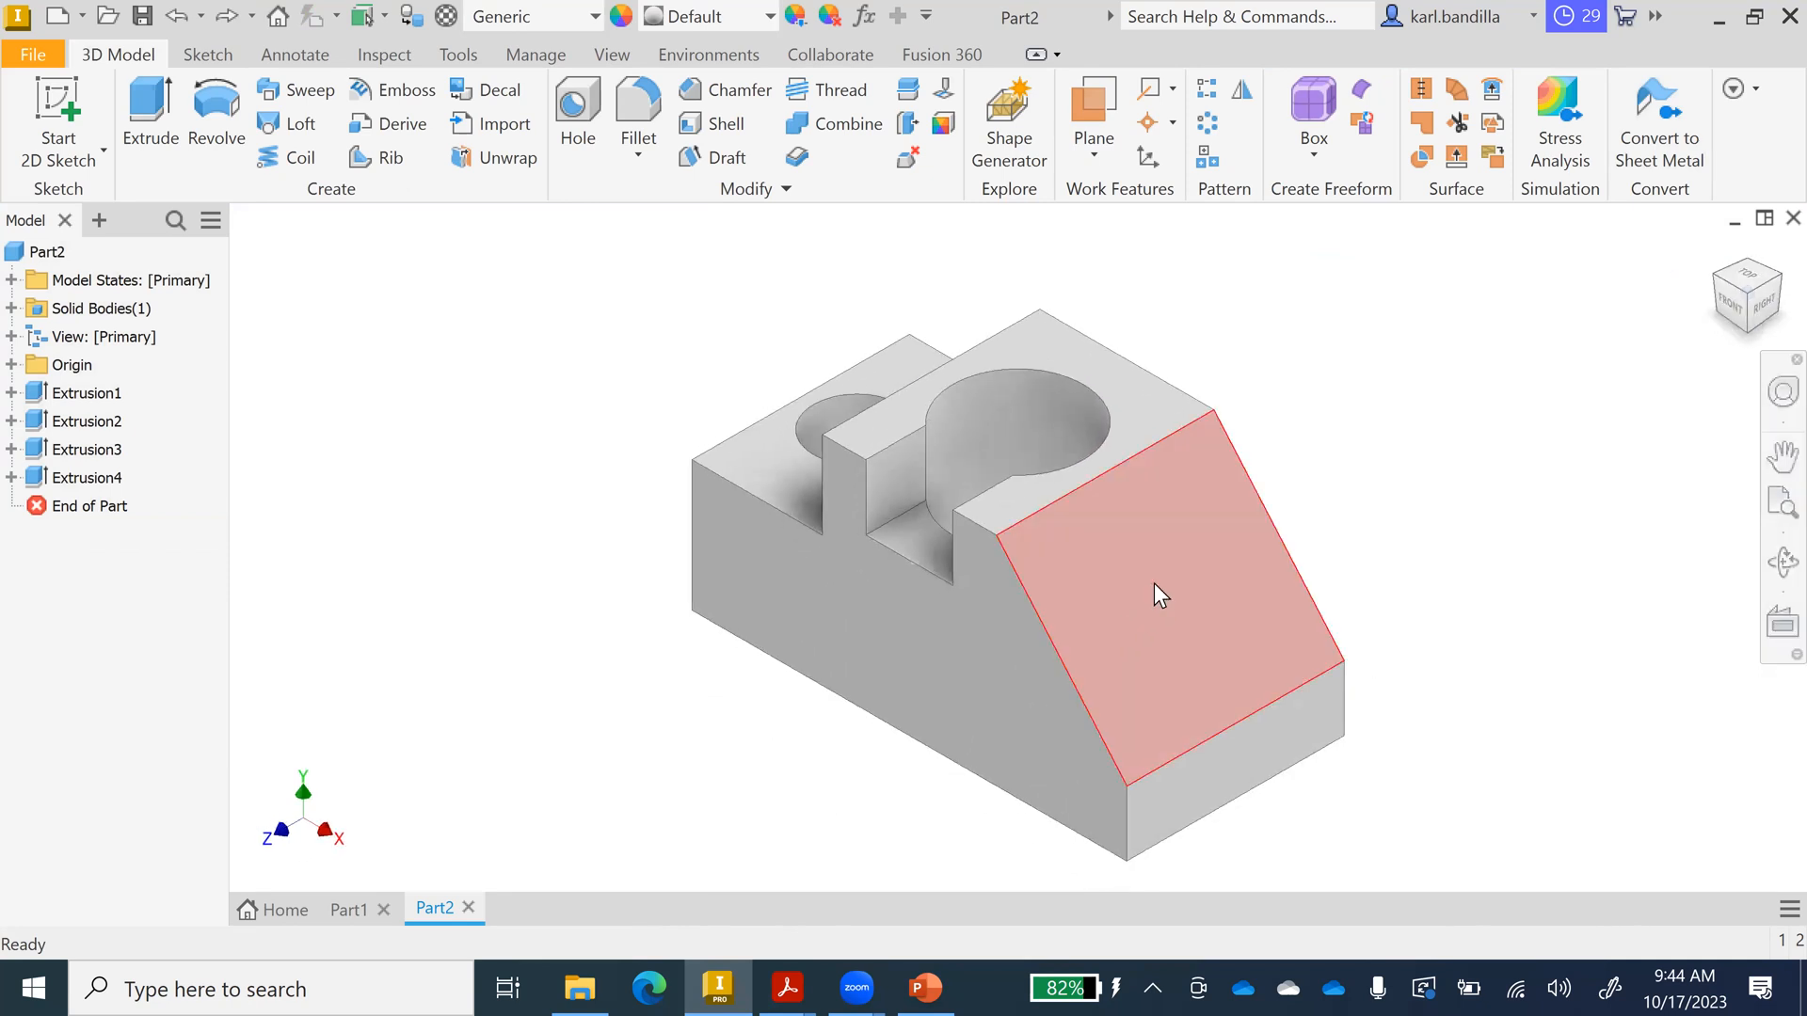
right_click(1156, 583)
left_click(1159, 657)
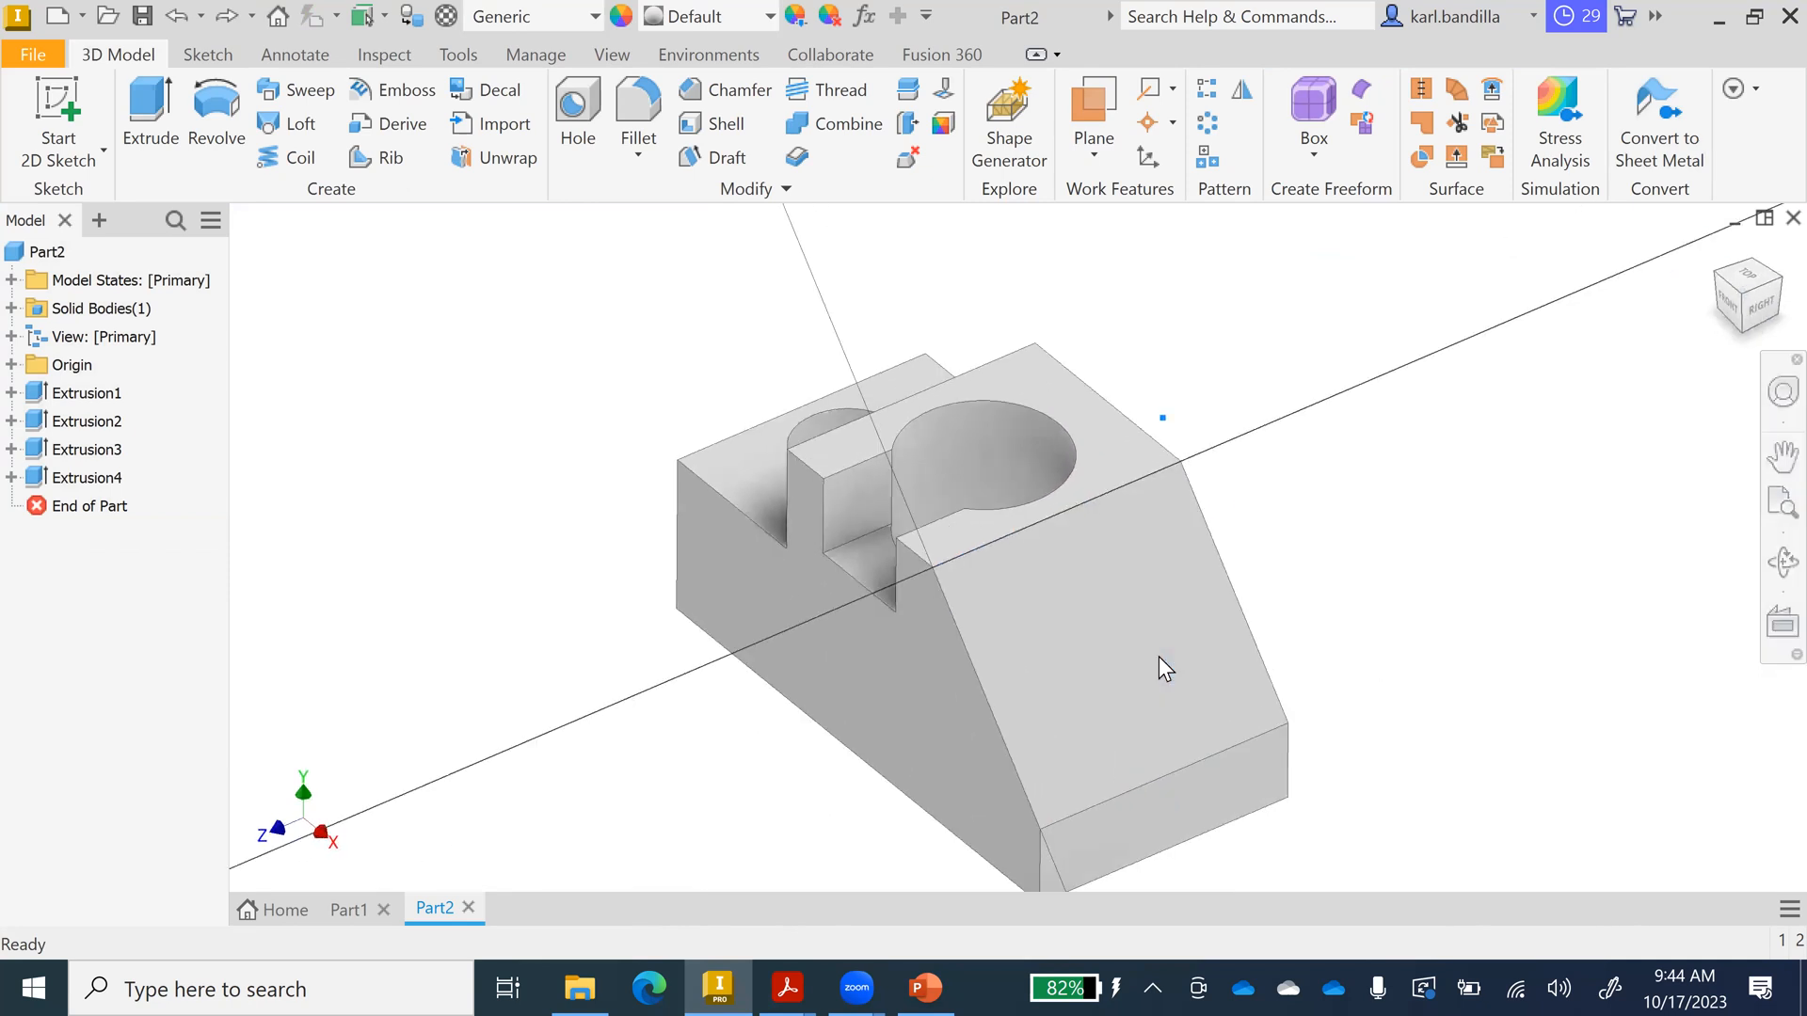
left_click(217, 105)
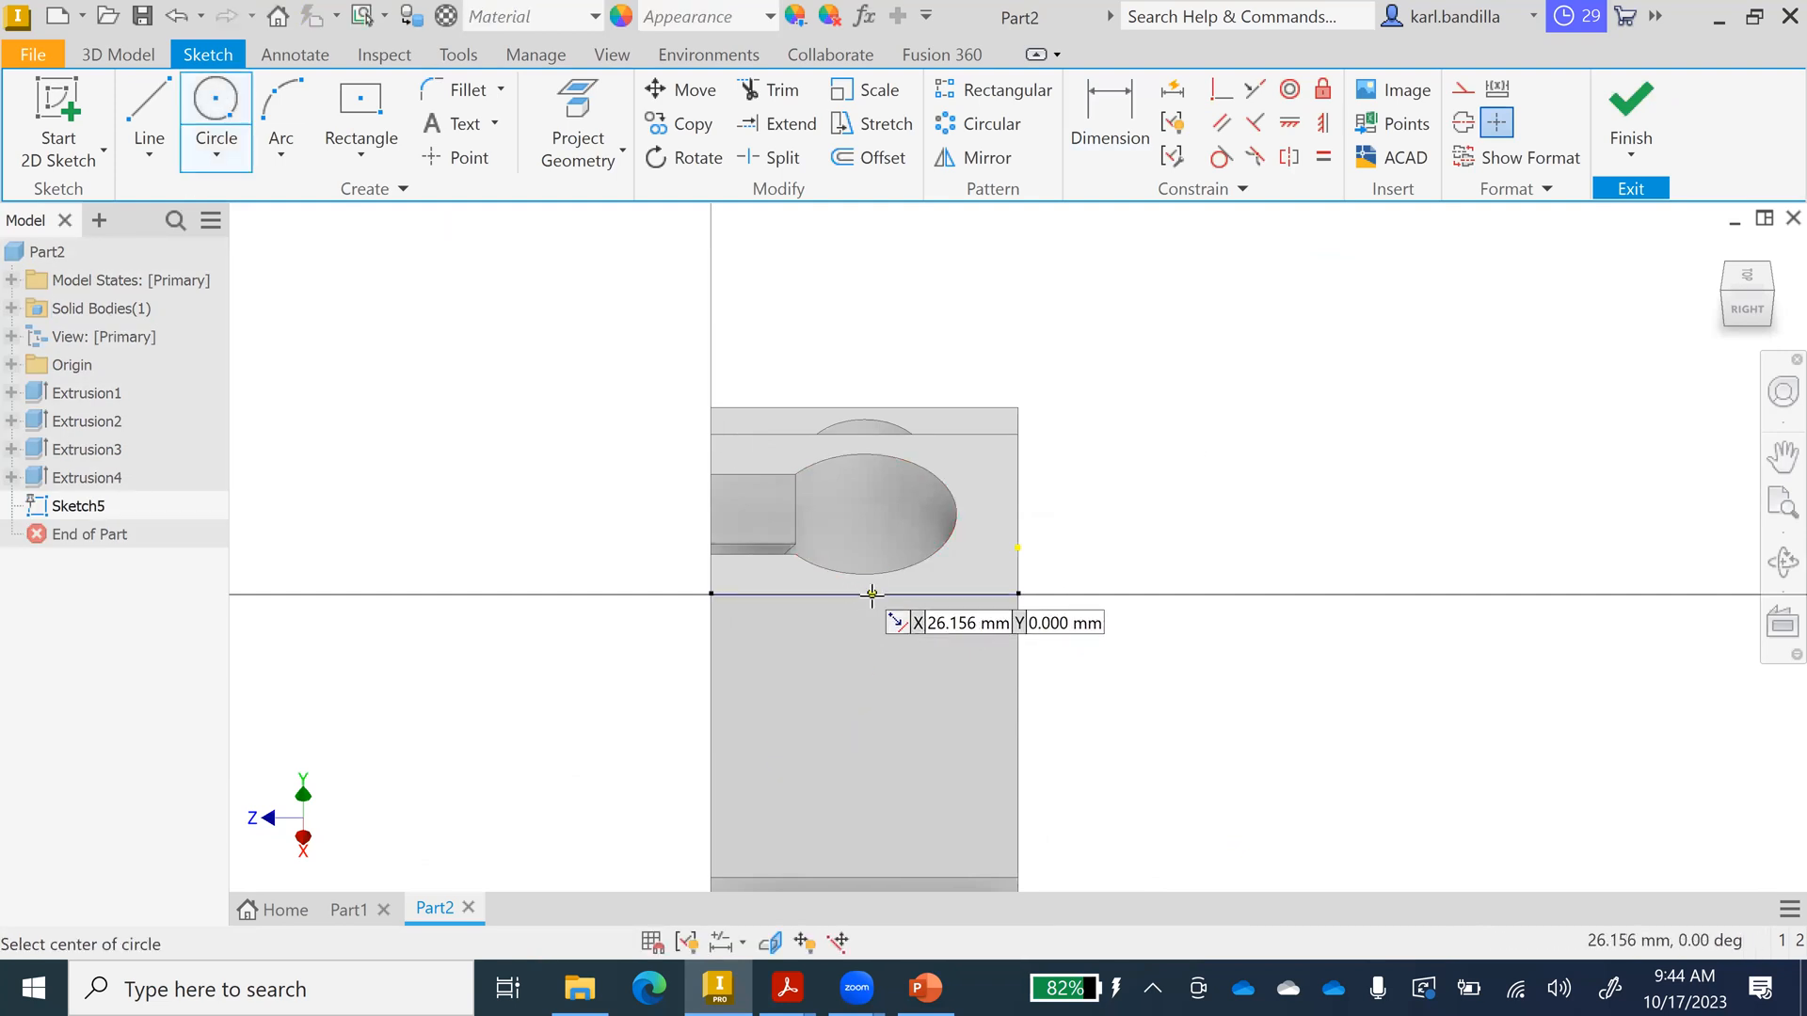
left_click(864, 746)
left_click(866, 686)
left_click(865, 686)
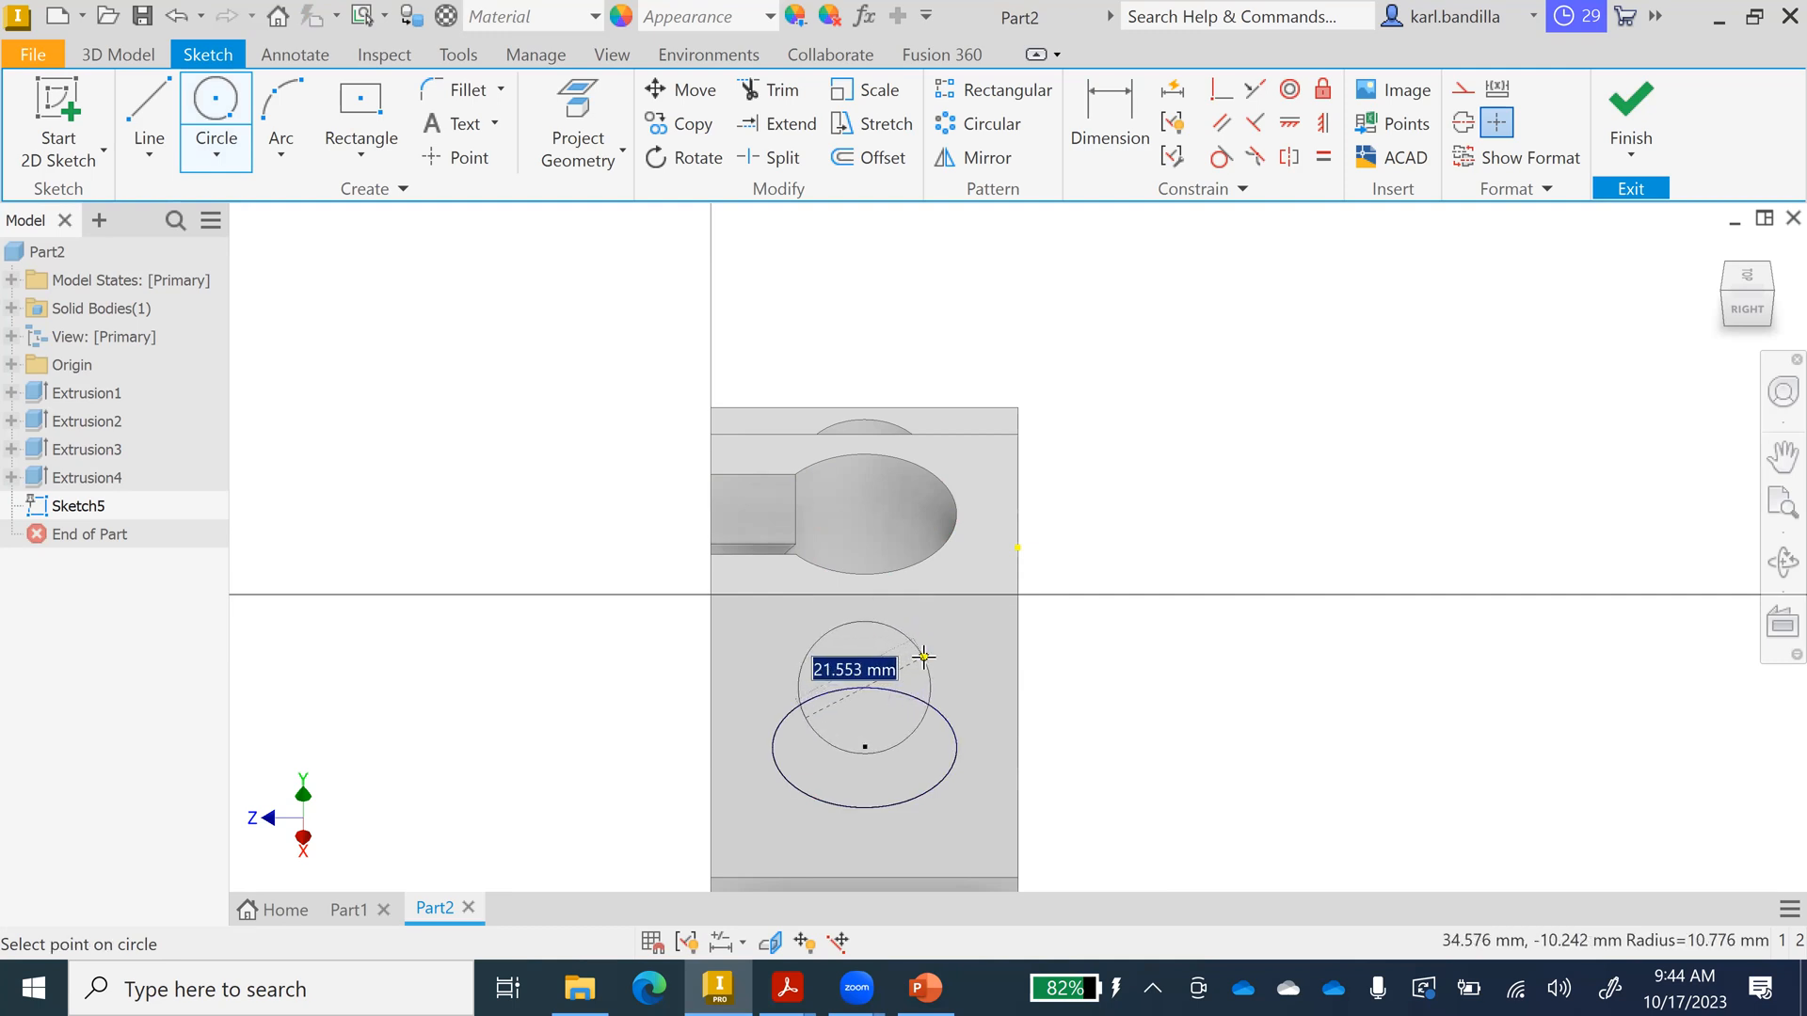
type("2")
key("Return")
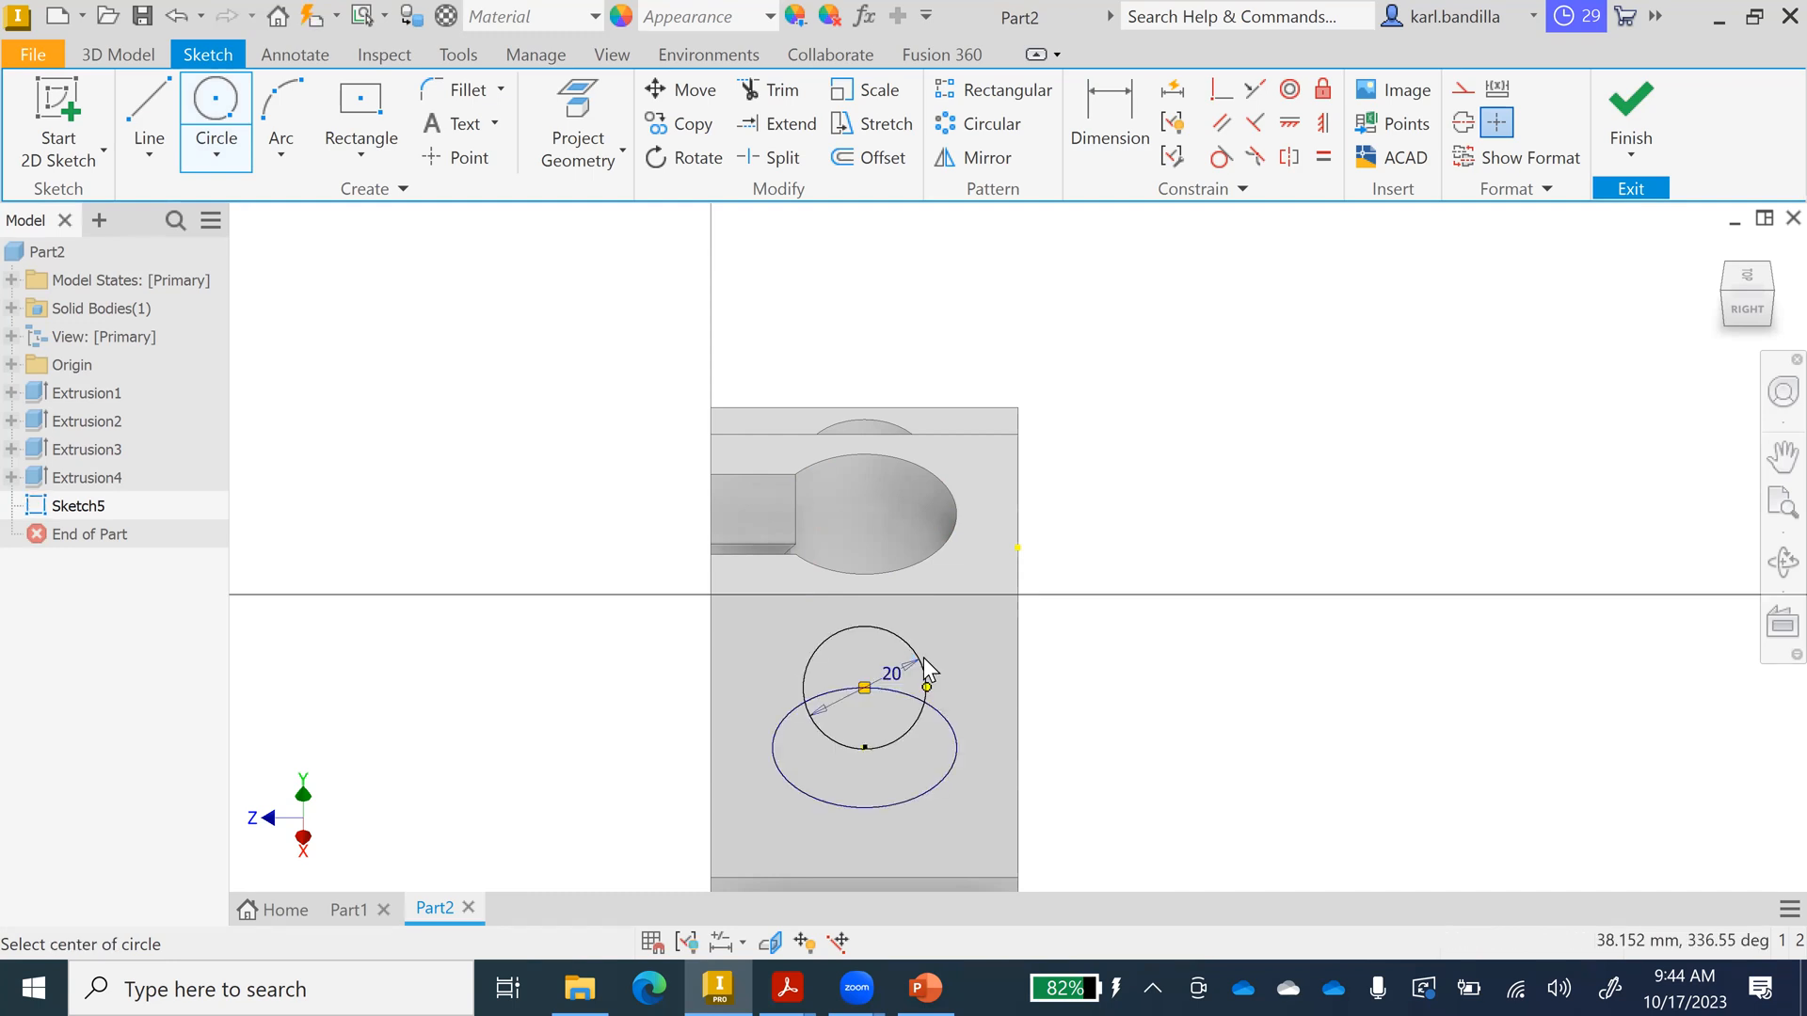
key("ctrl+z")
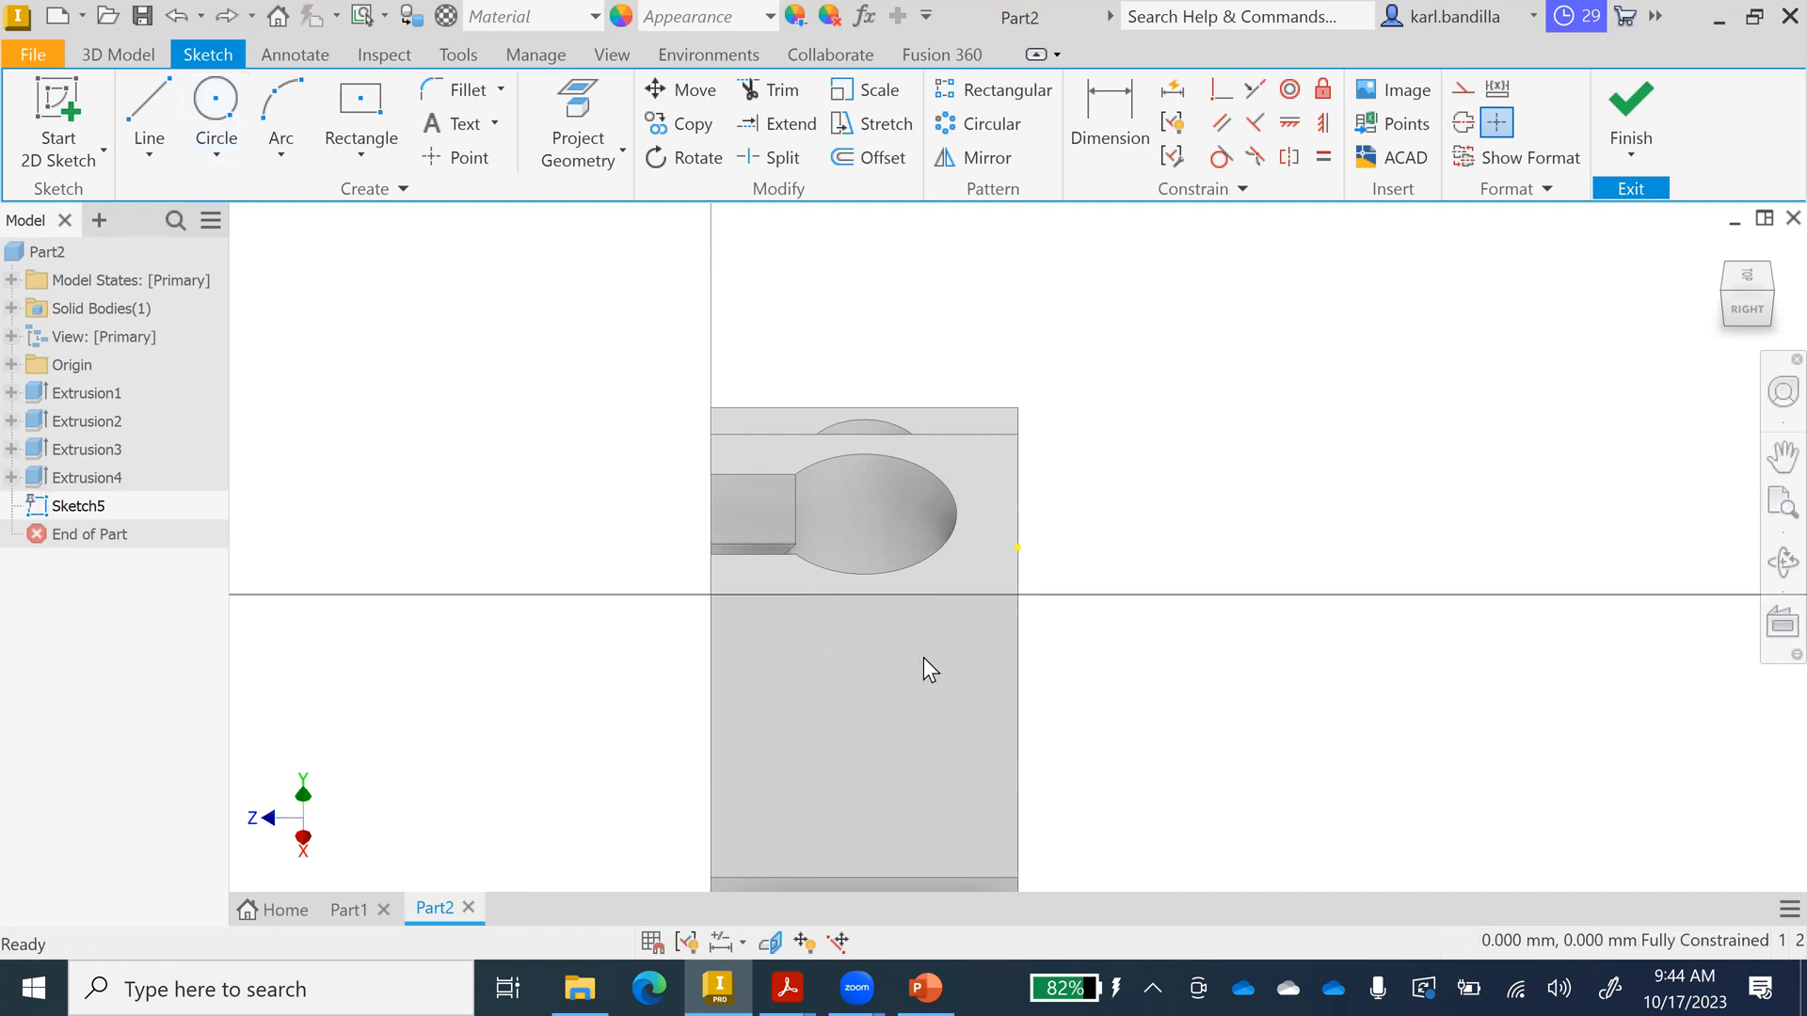
Redraw the Ø20 circle centred on the sloped face below its top edge.
left_click(217, 96)
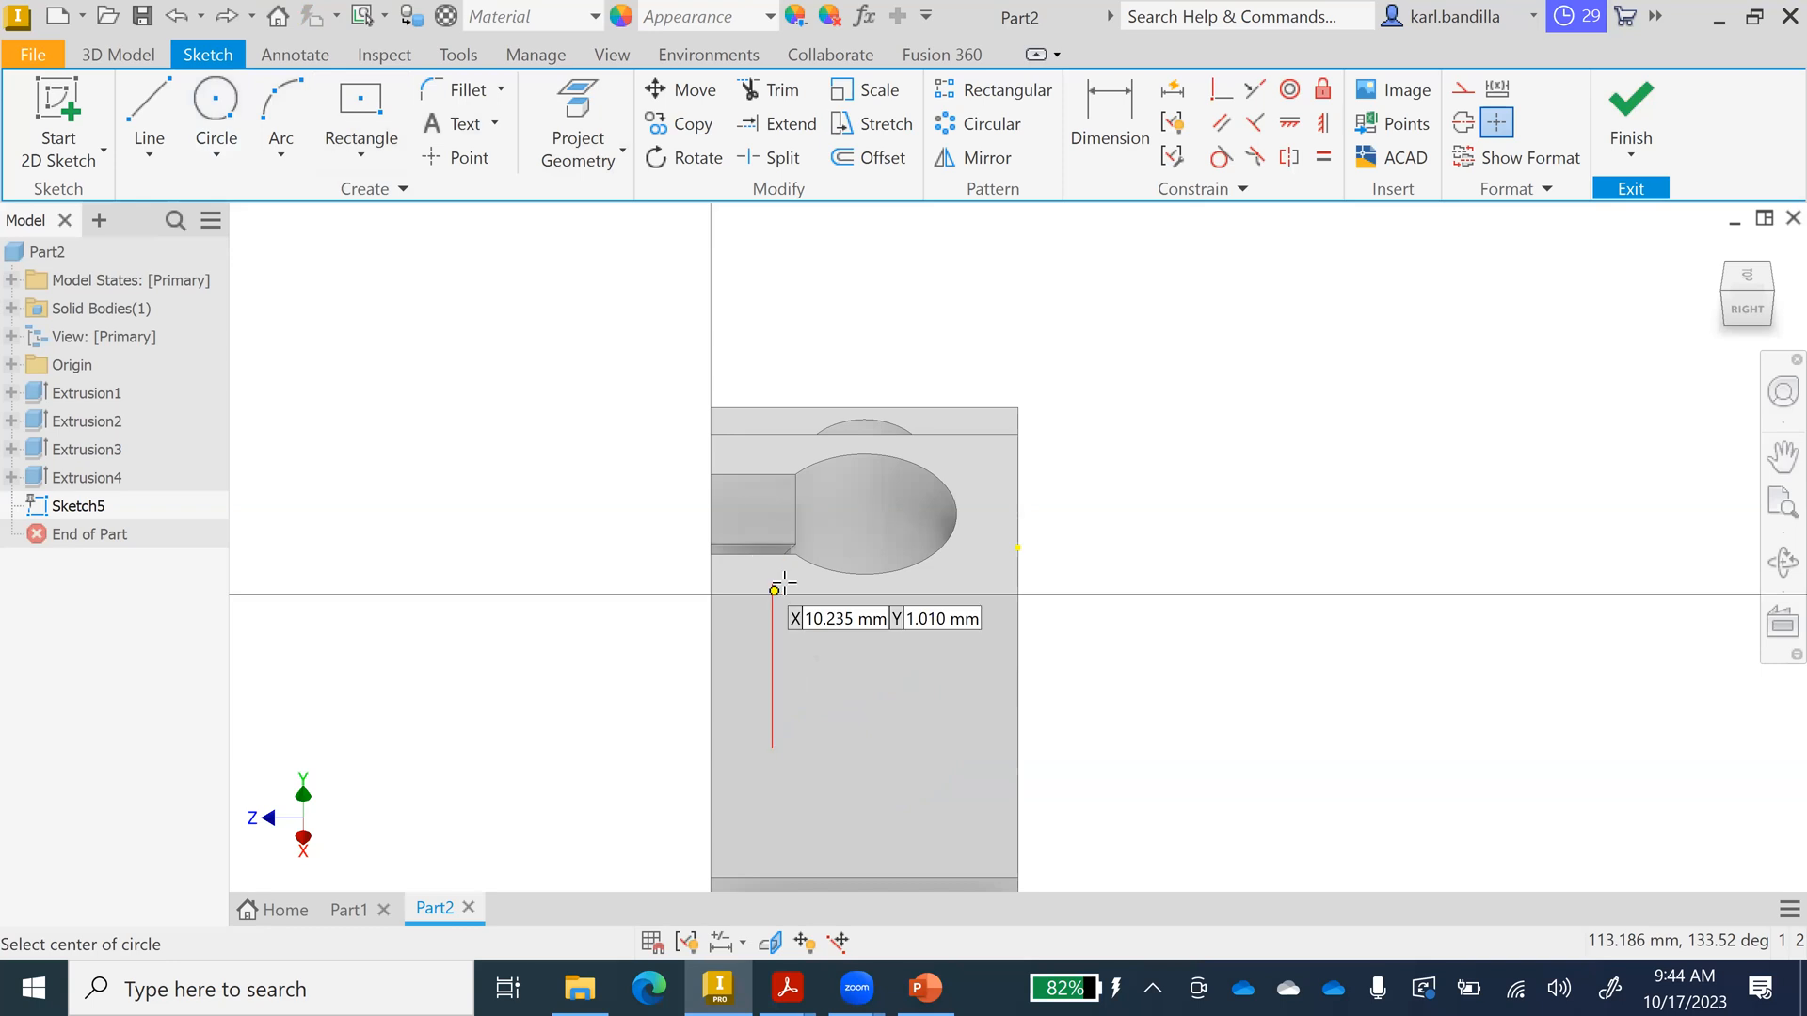
left_click(867, 594)
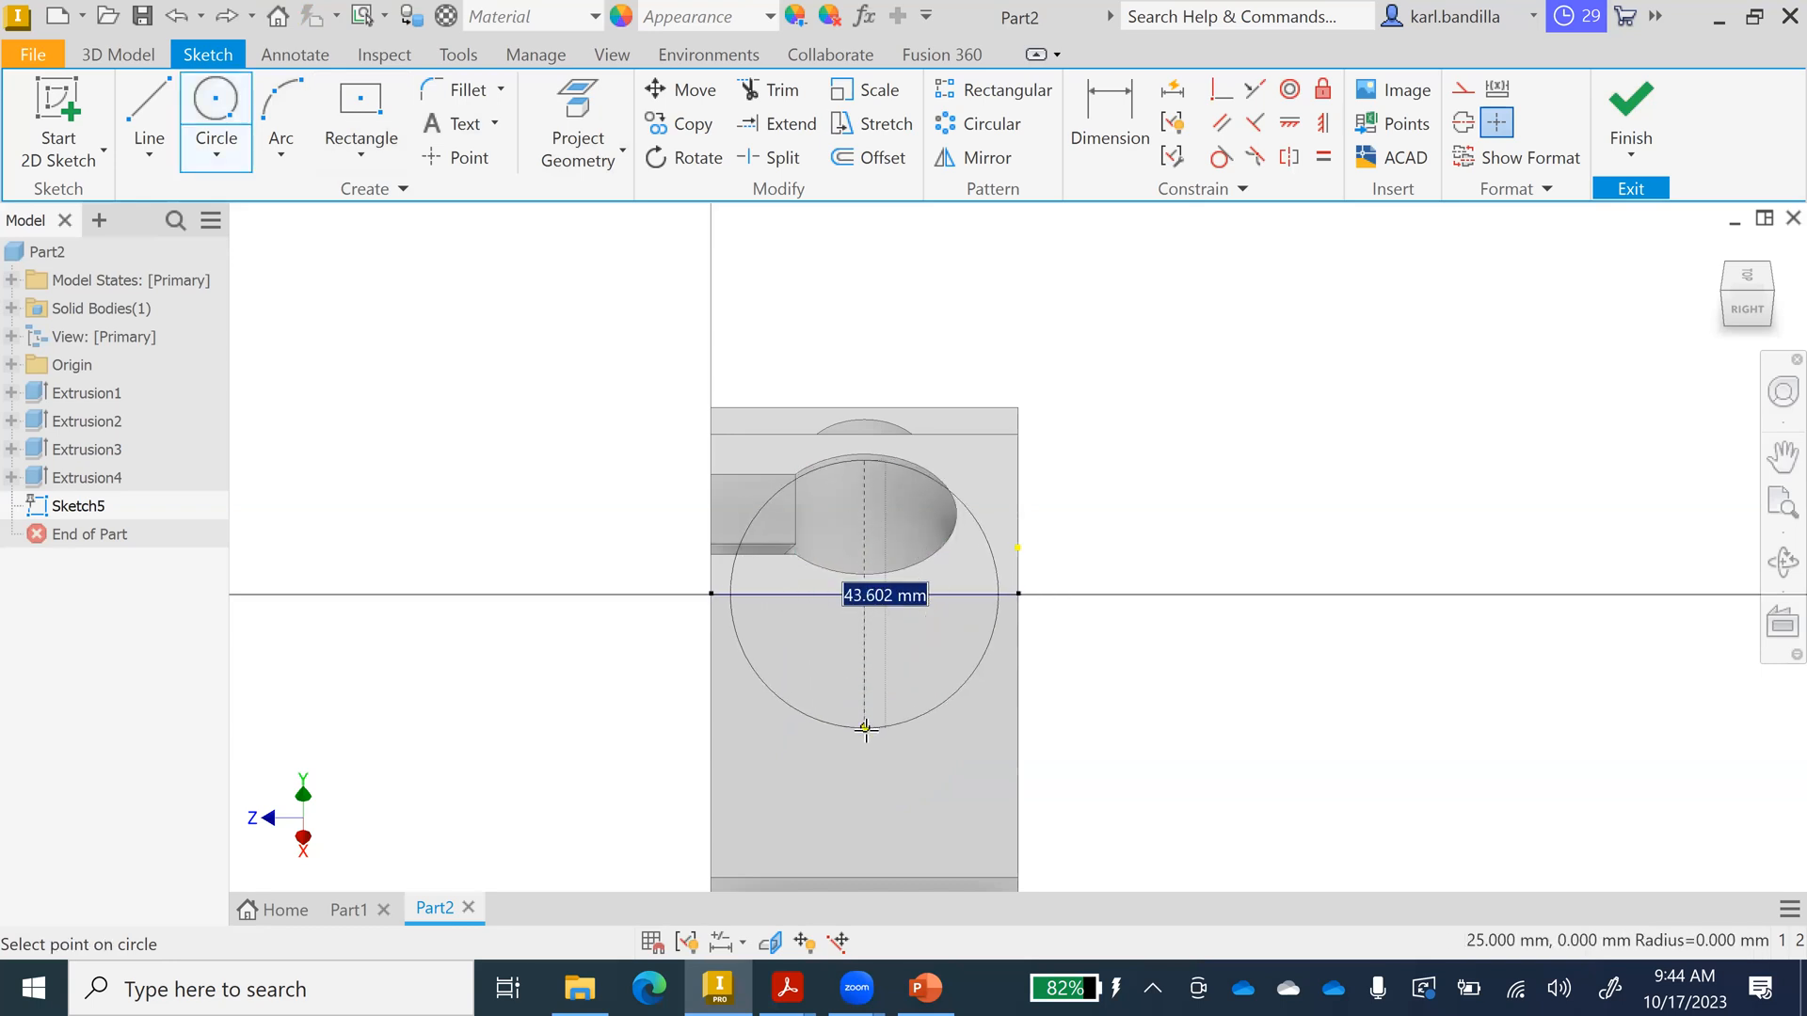
key("Escape")
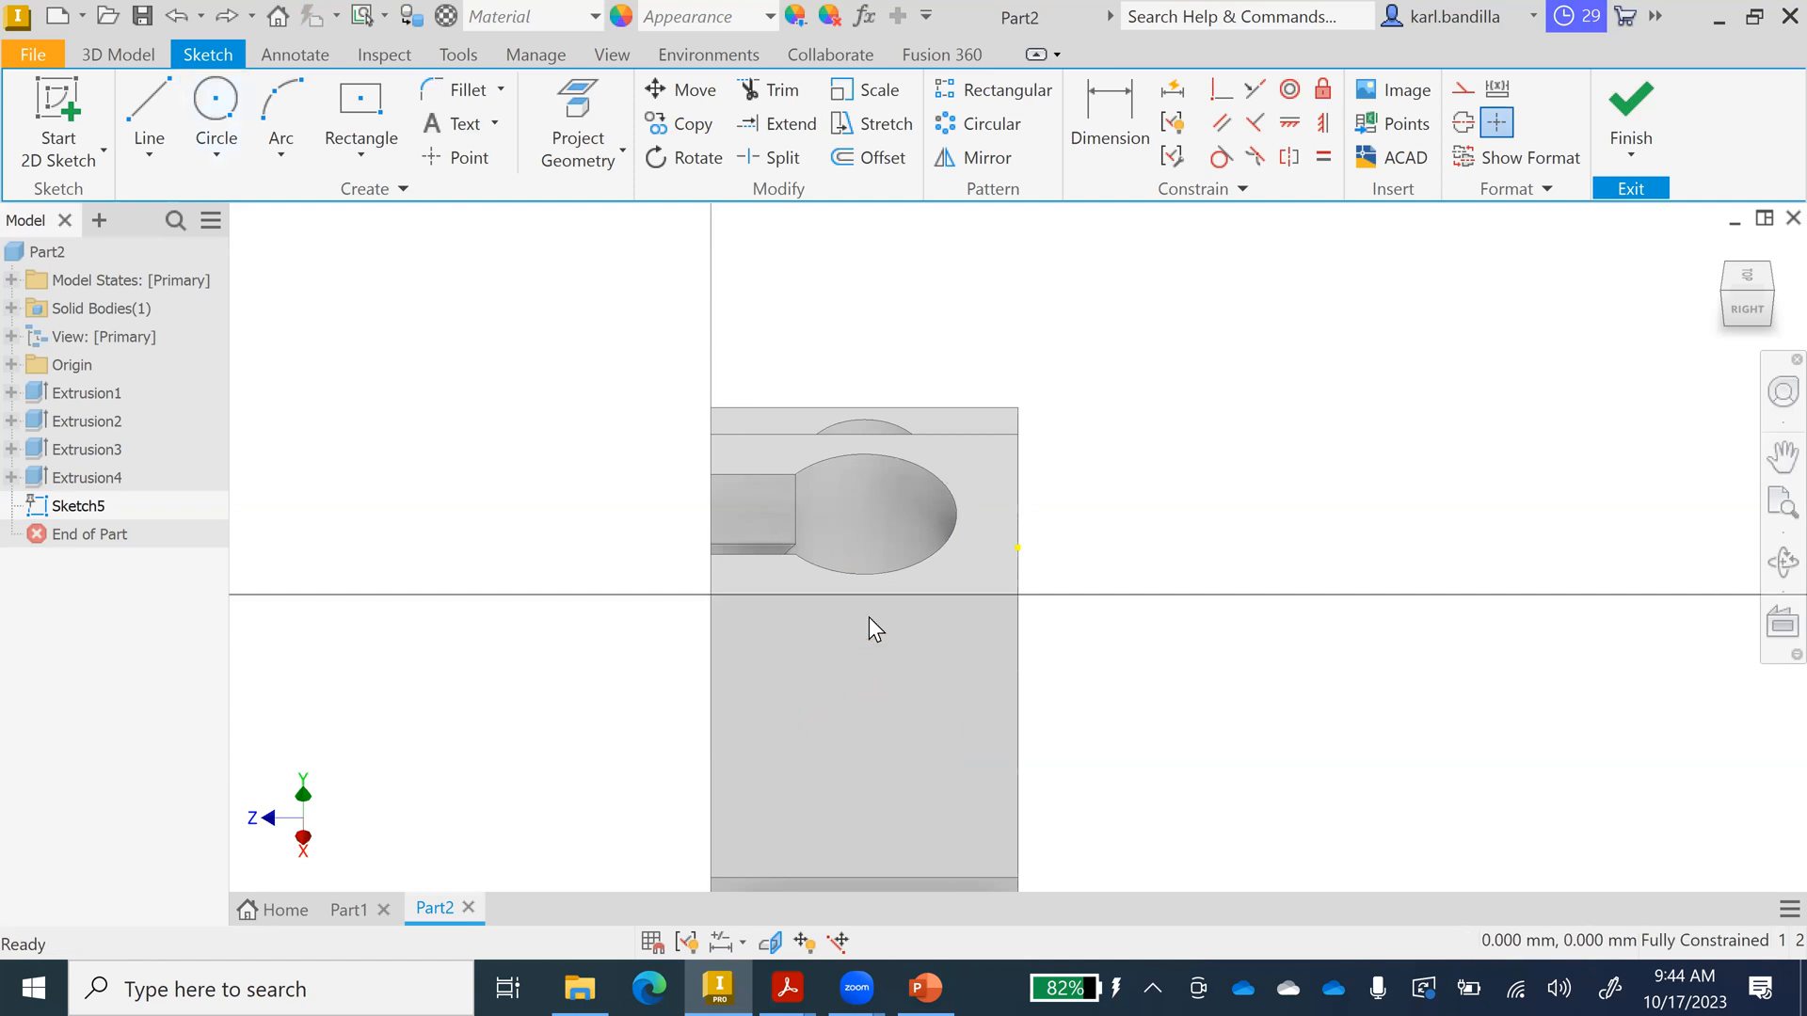
left_click(222, 113)
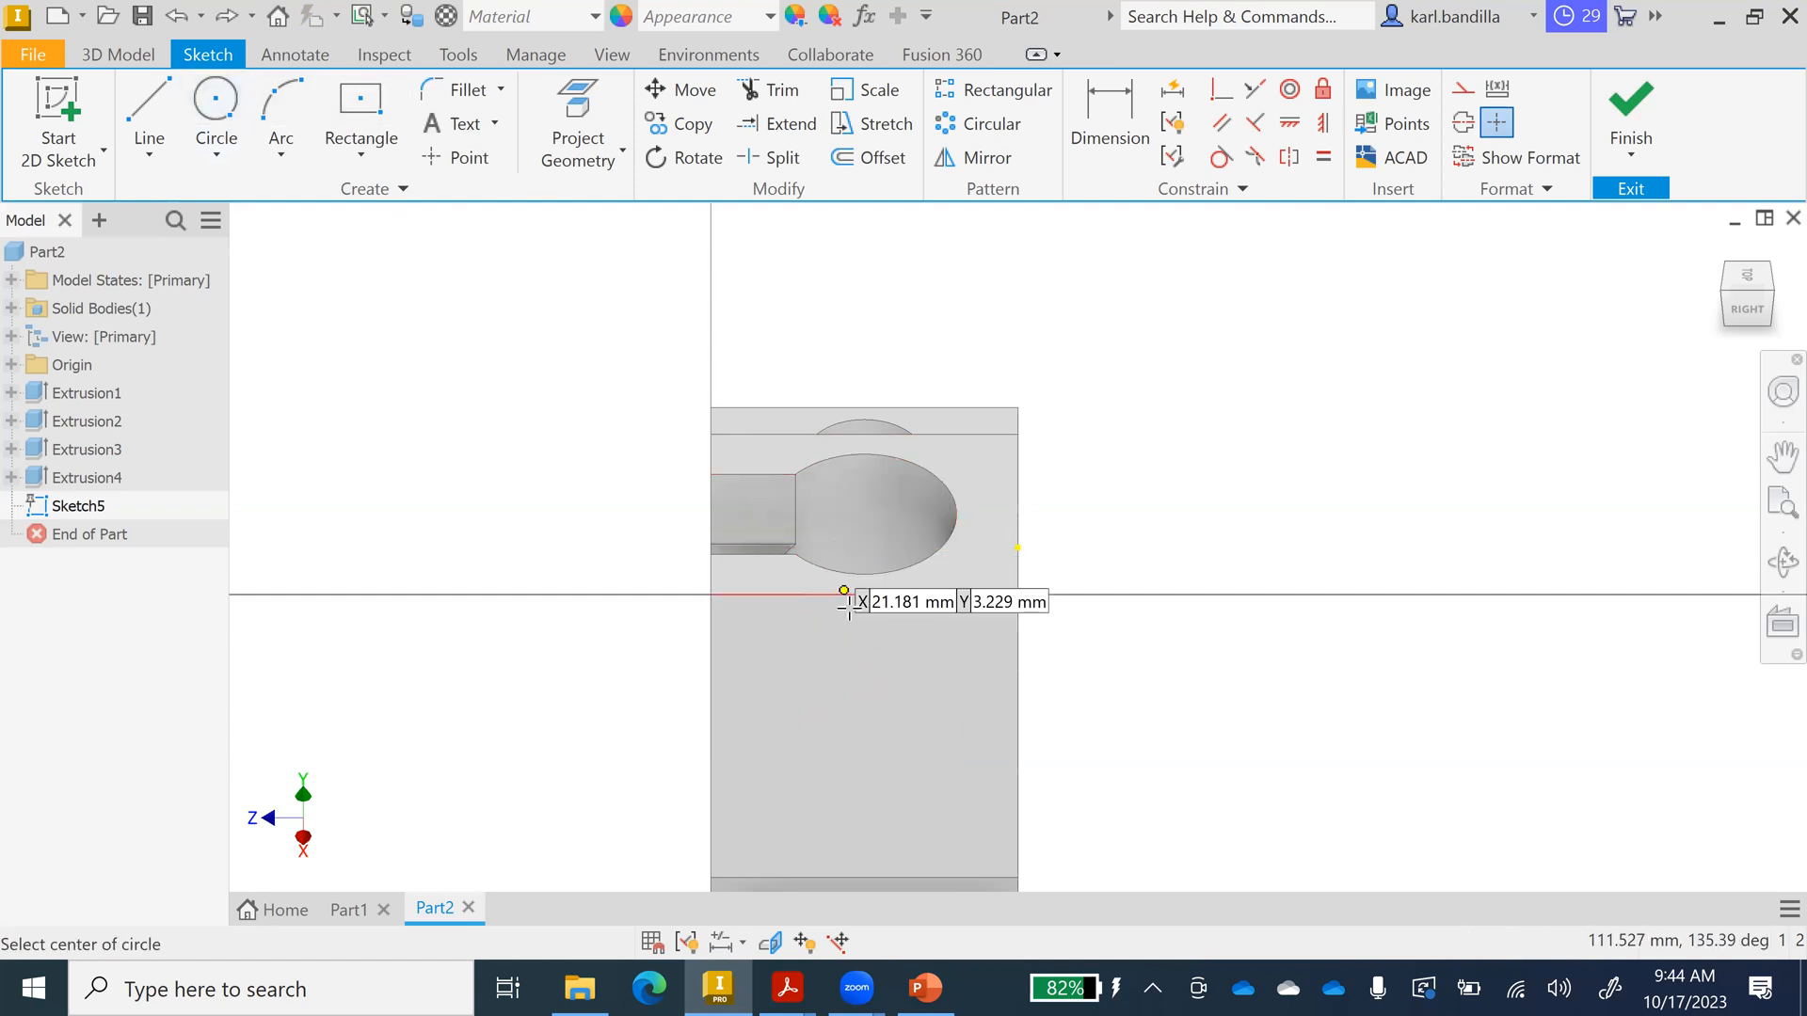
left_click(865, 747)
left_click(864, 688)
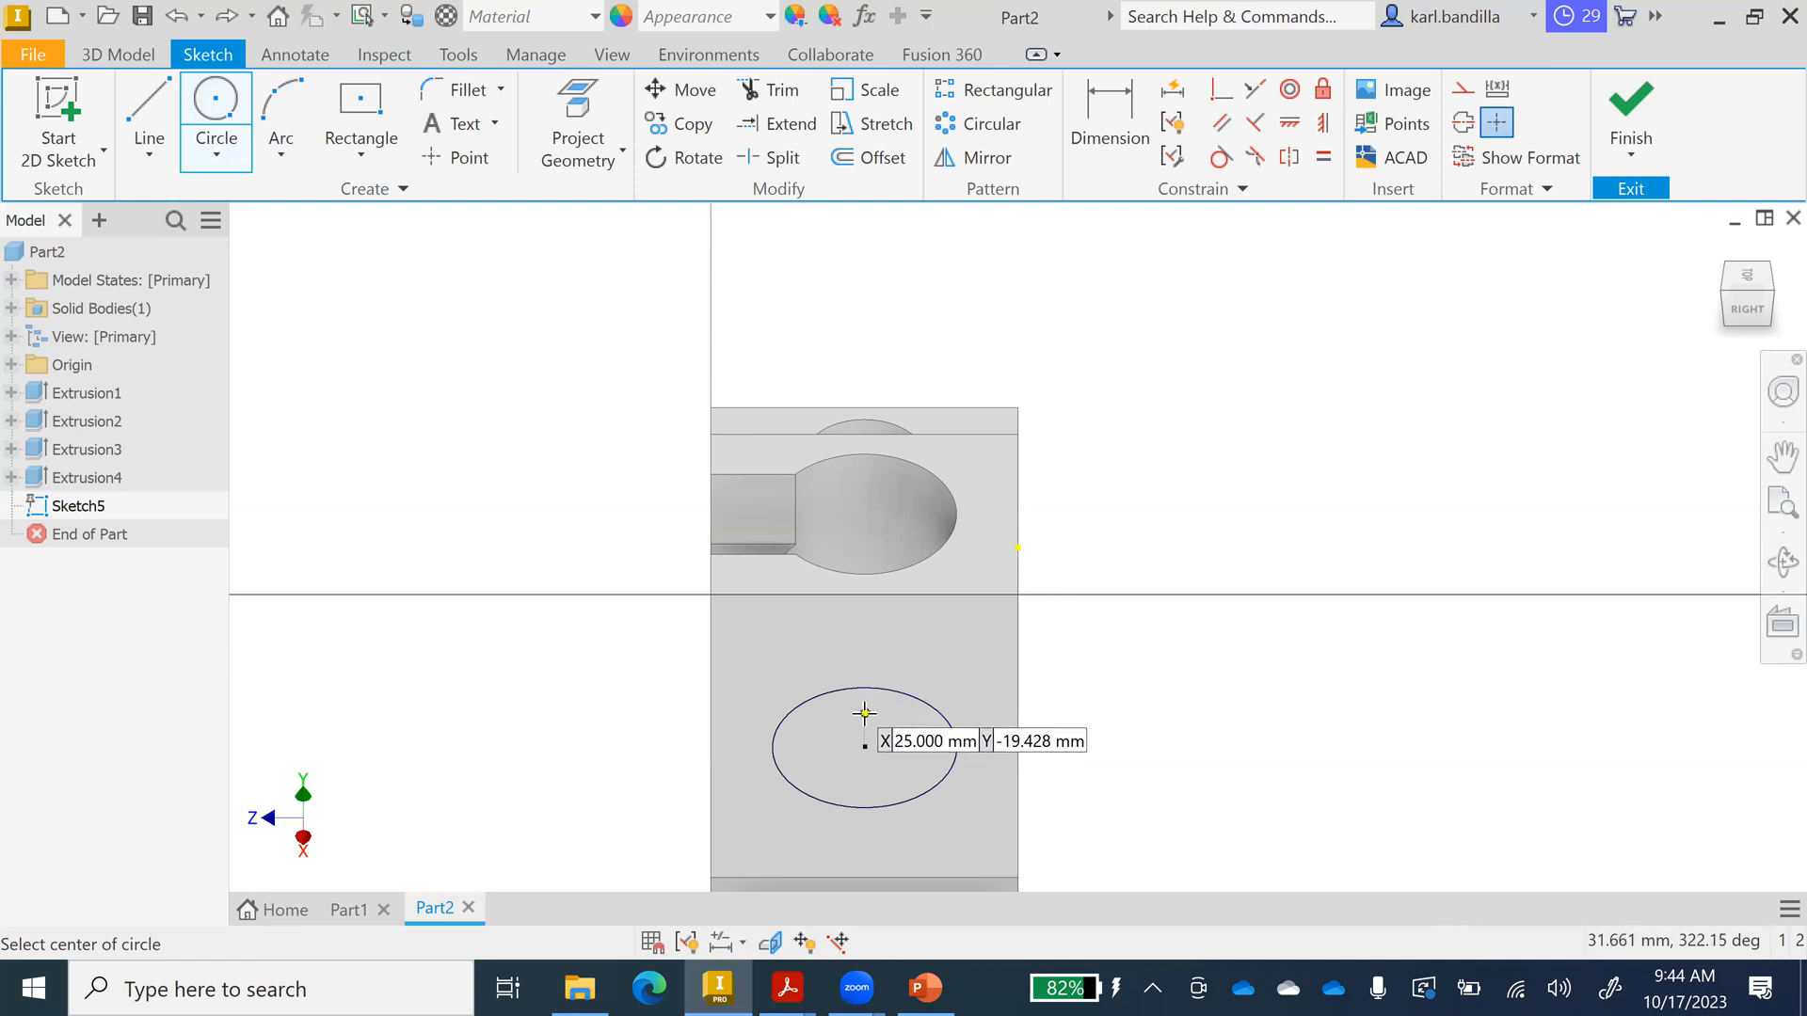
left_click(865, 713)
type("2")
key("Return")
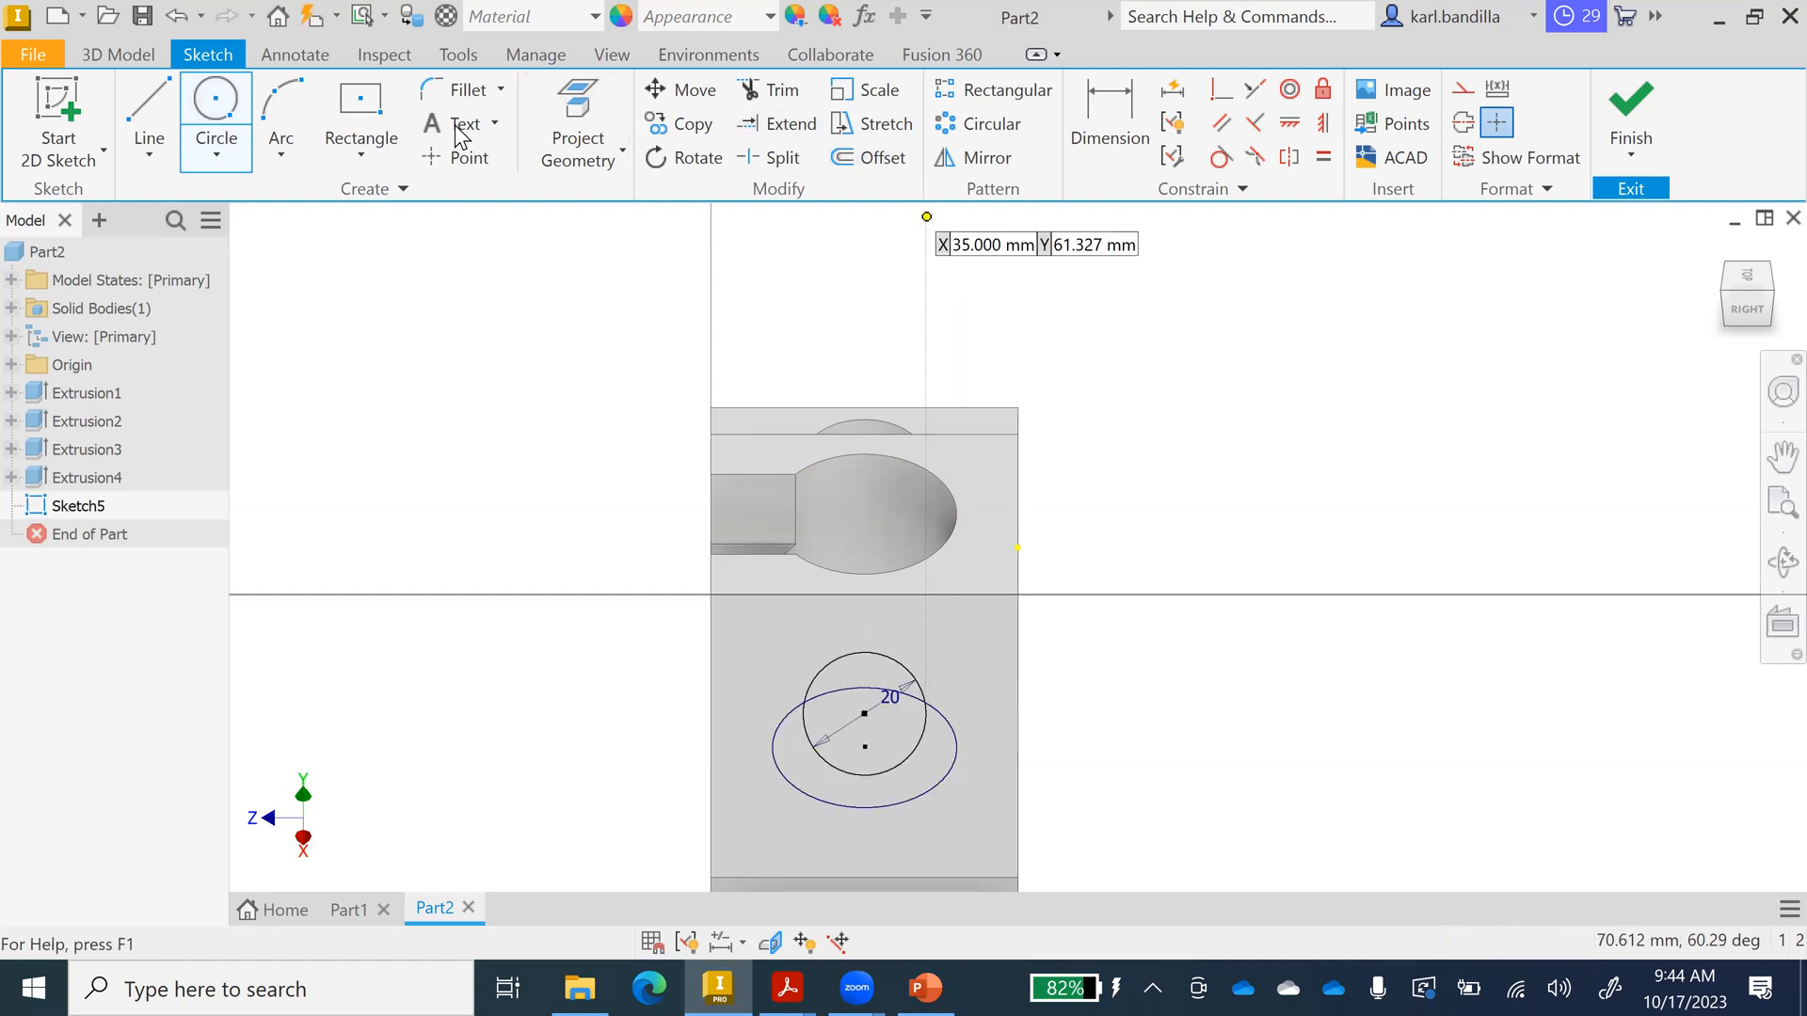
Dimension the circle centre 25 mm from the top edge and finish Sketch5.
left_click(1100, 141)
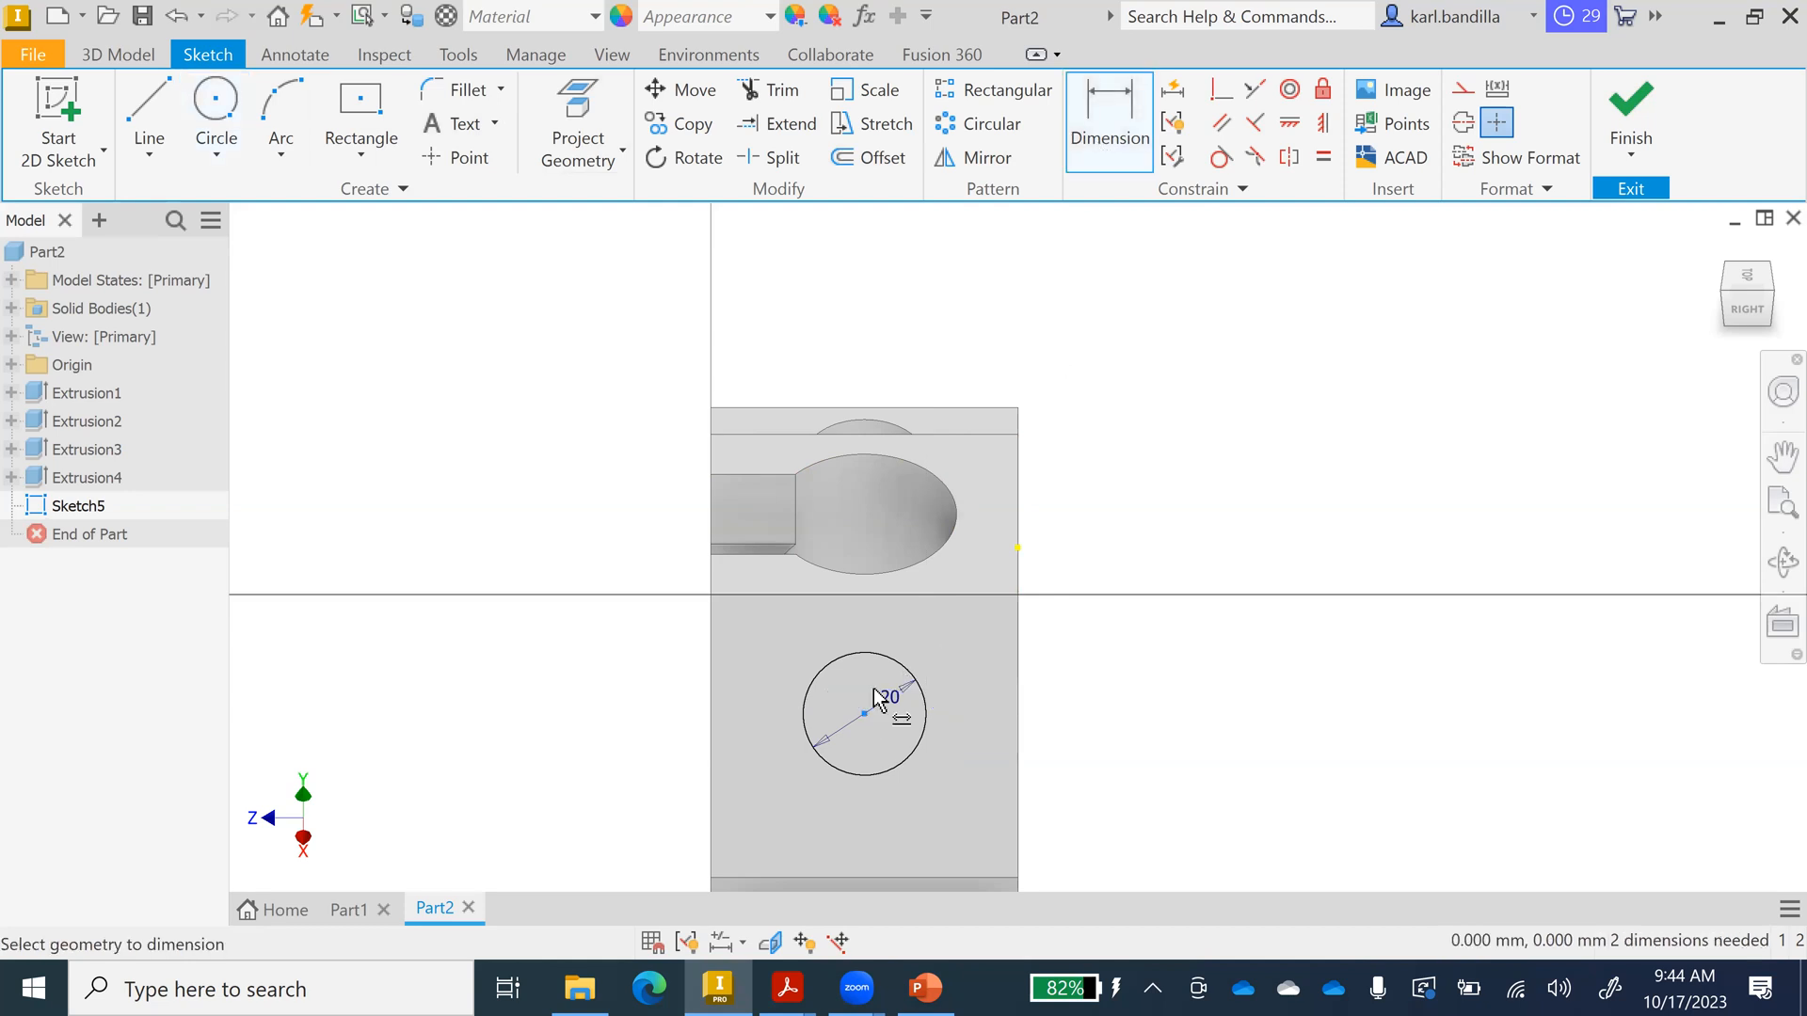
left_click(883, 596)
left_click(864, 713)
left_click(1129, 647)
type("25")
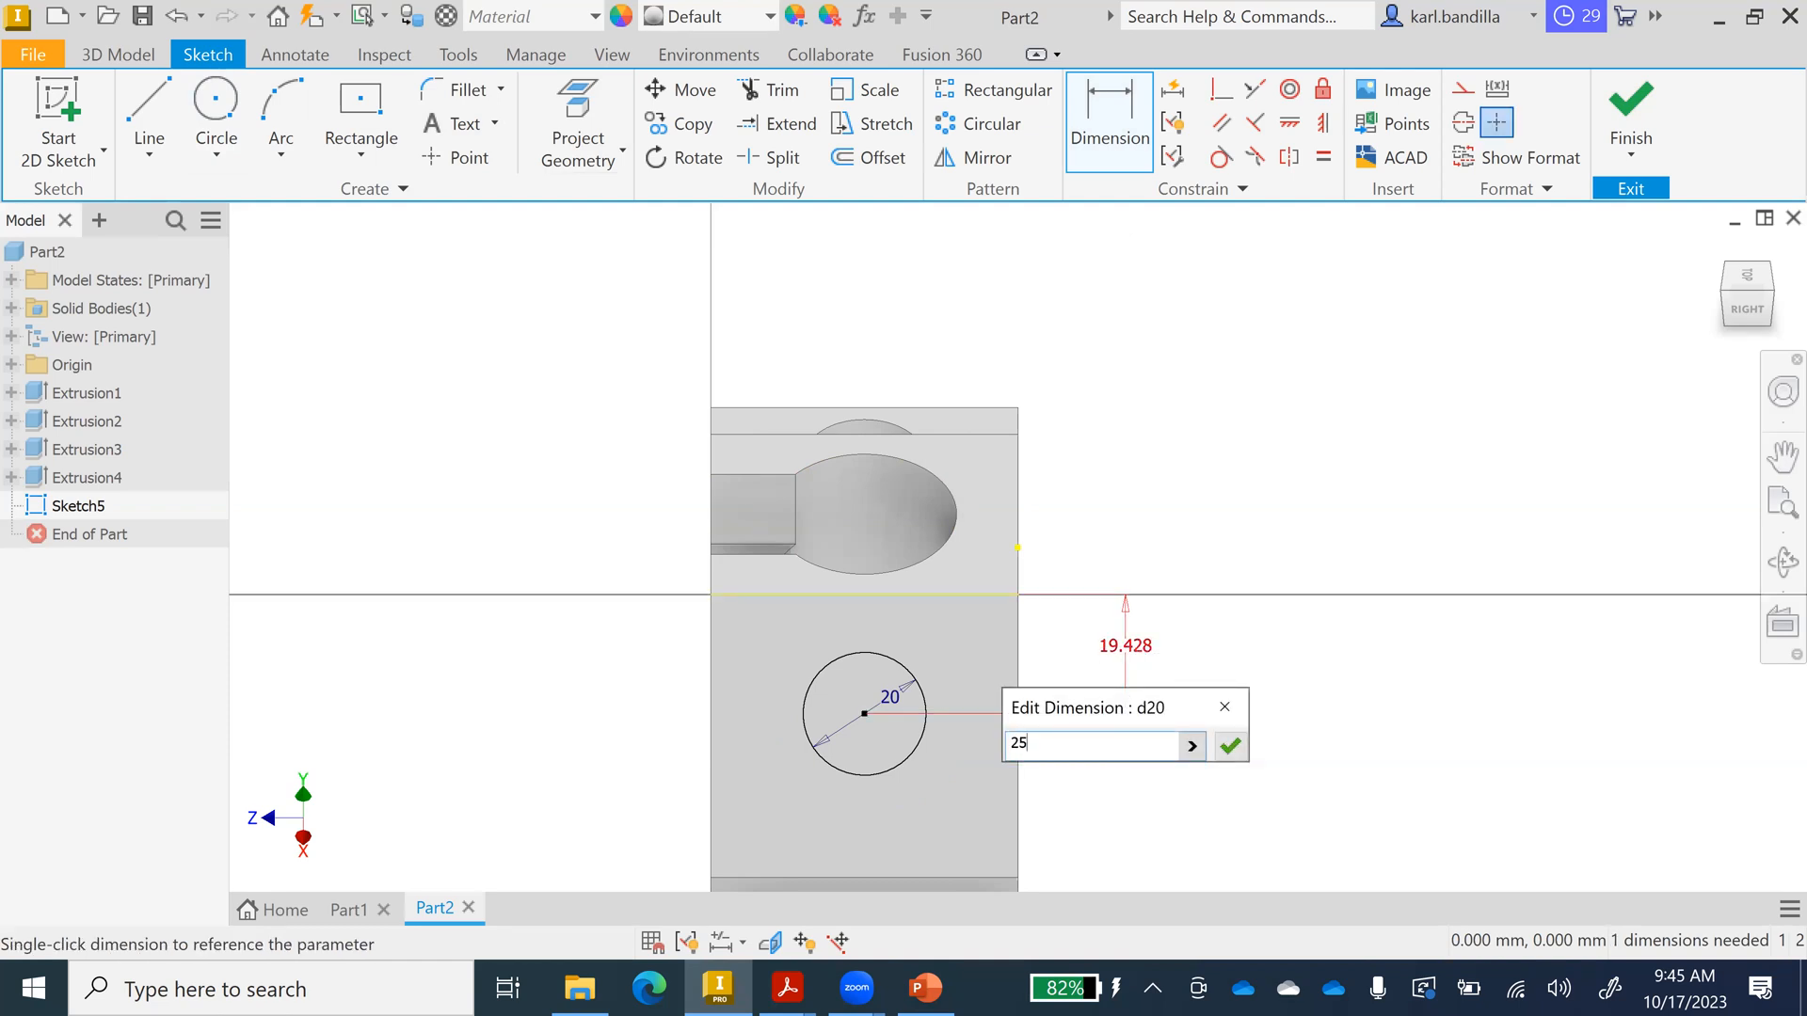
key("Return")
left_click(1631, 108)
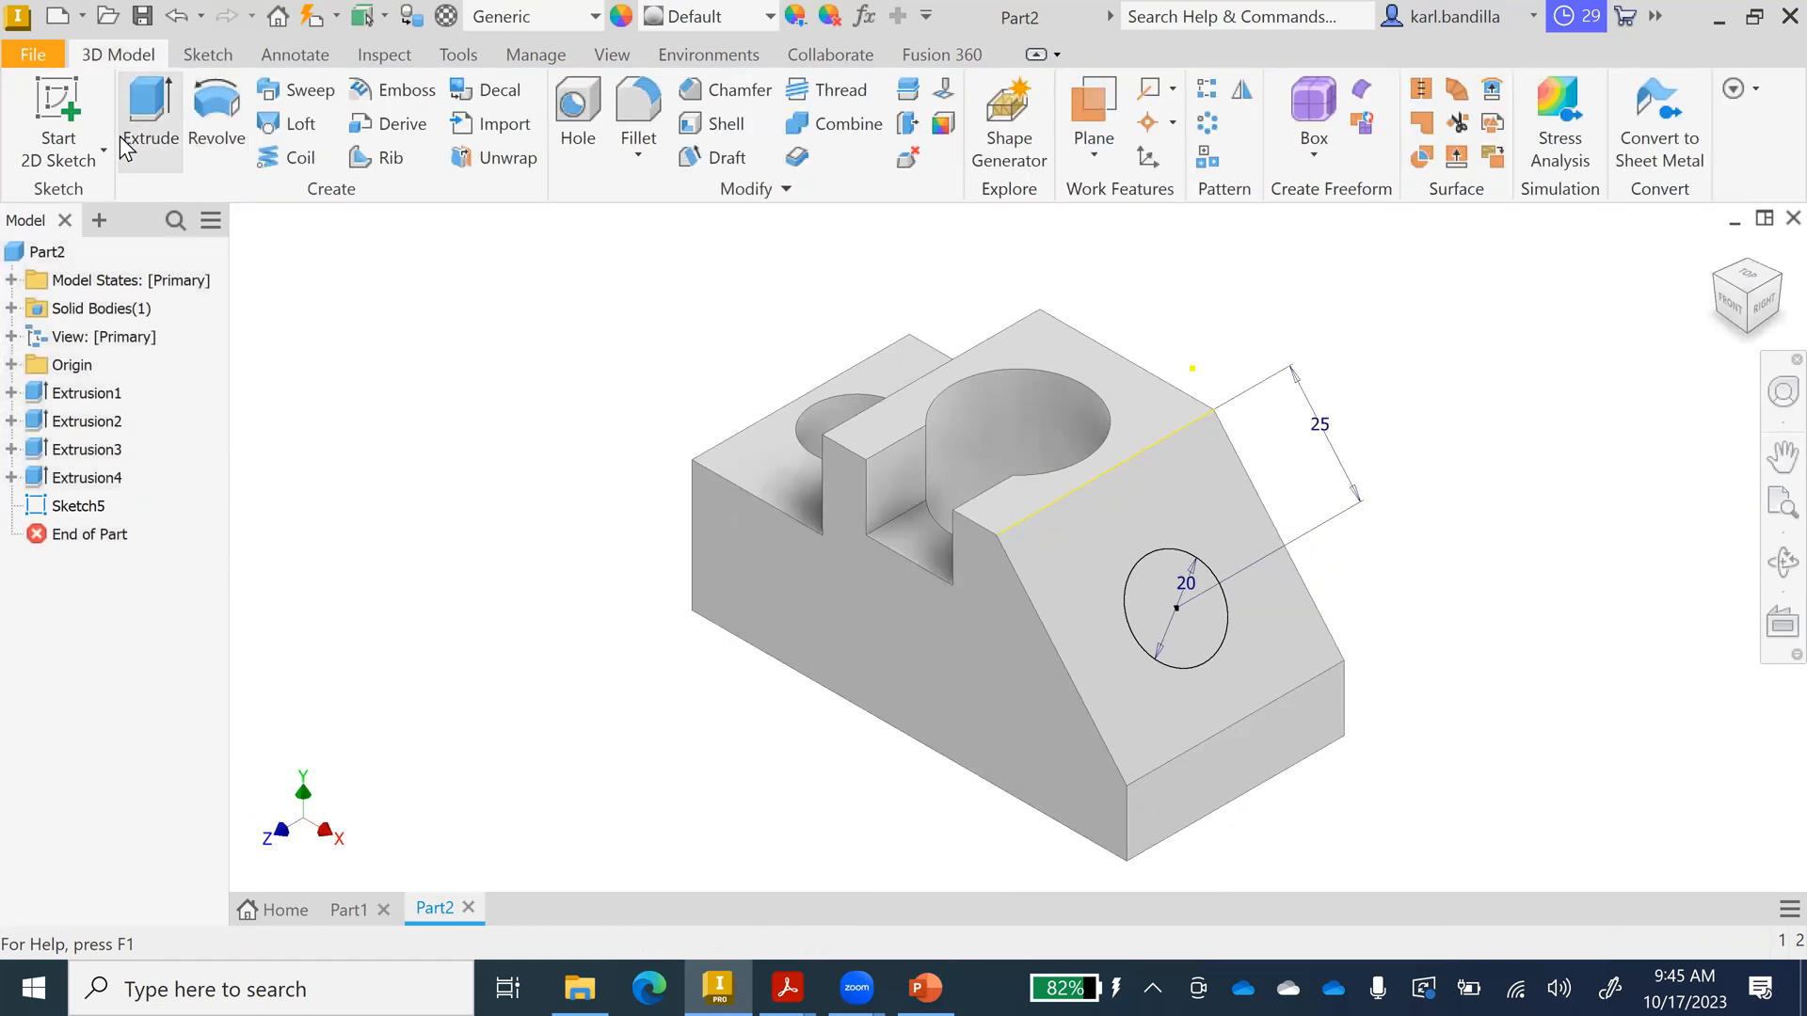
Extrude the Ø20 circle as a fixed-distance cut into the sloped face, creating Extrusion5.
left_click(129, 117)
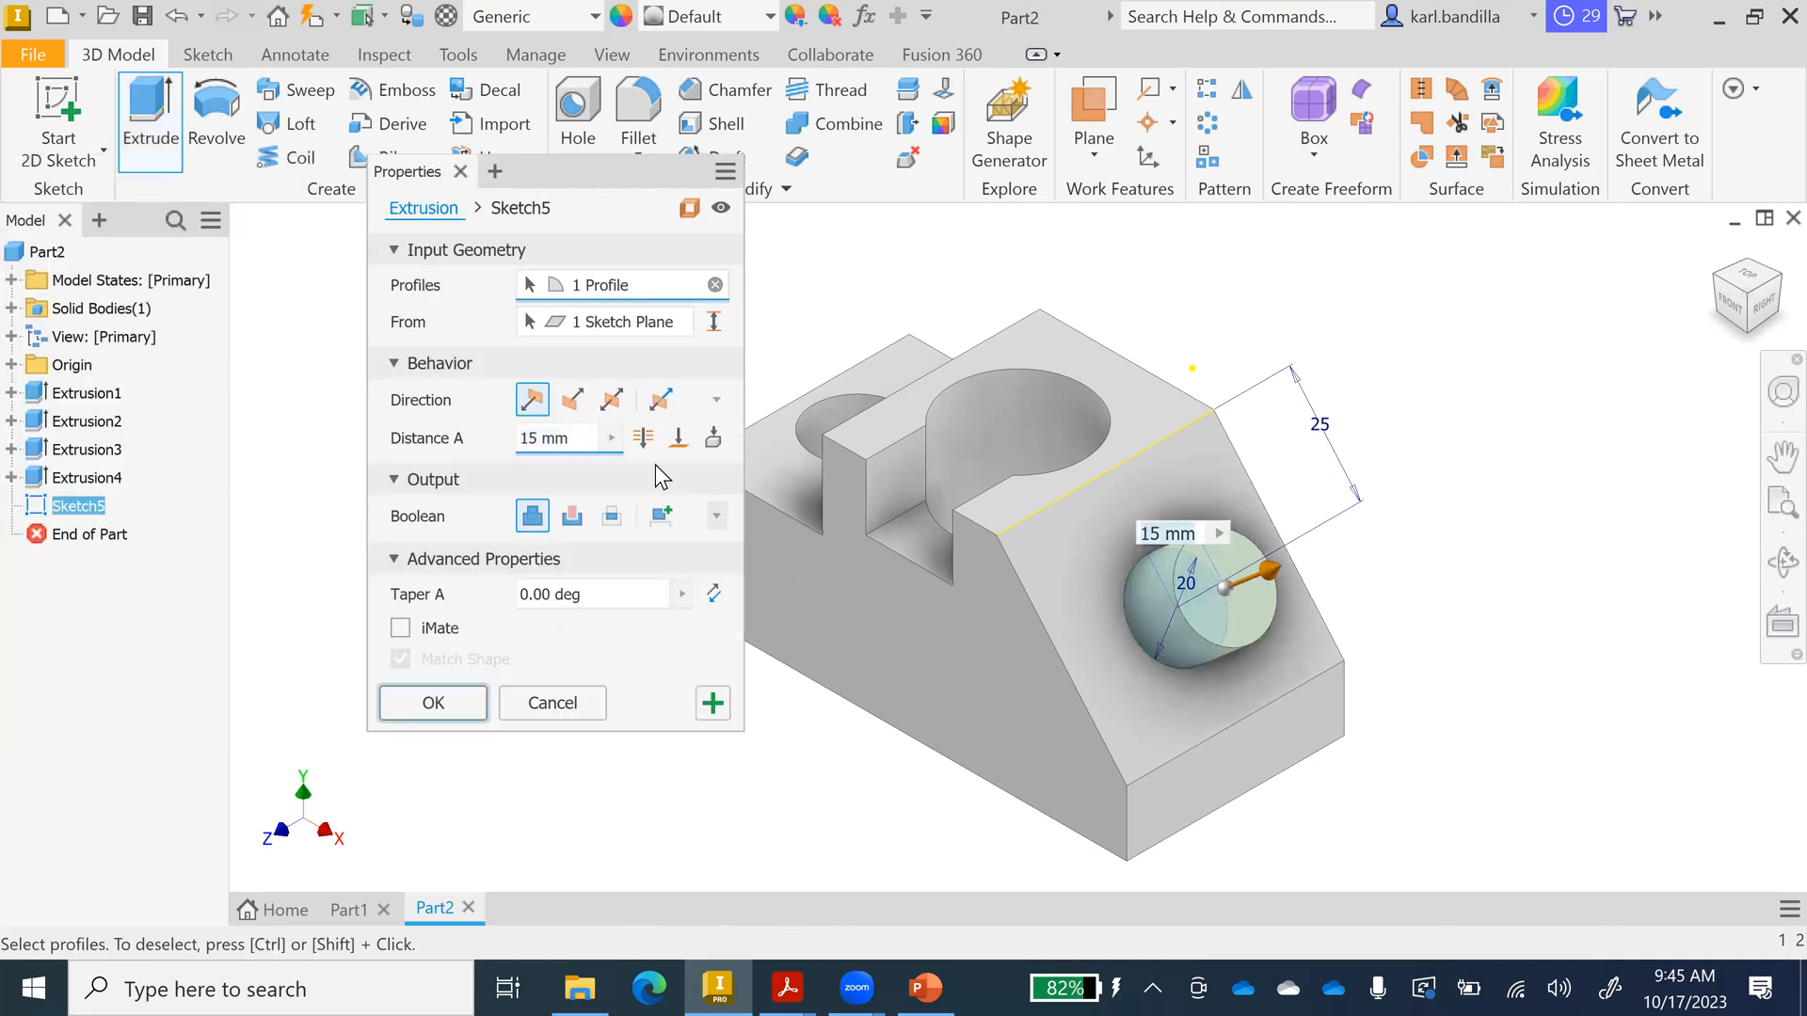
left_click(679, 438)
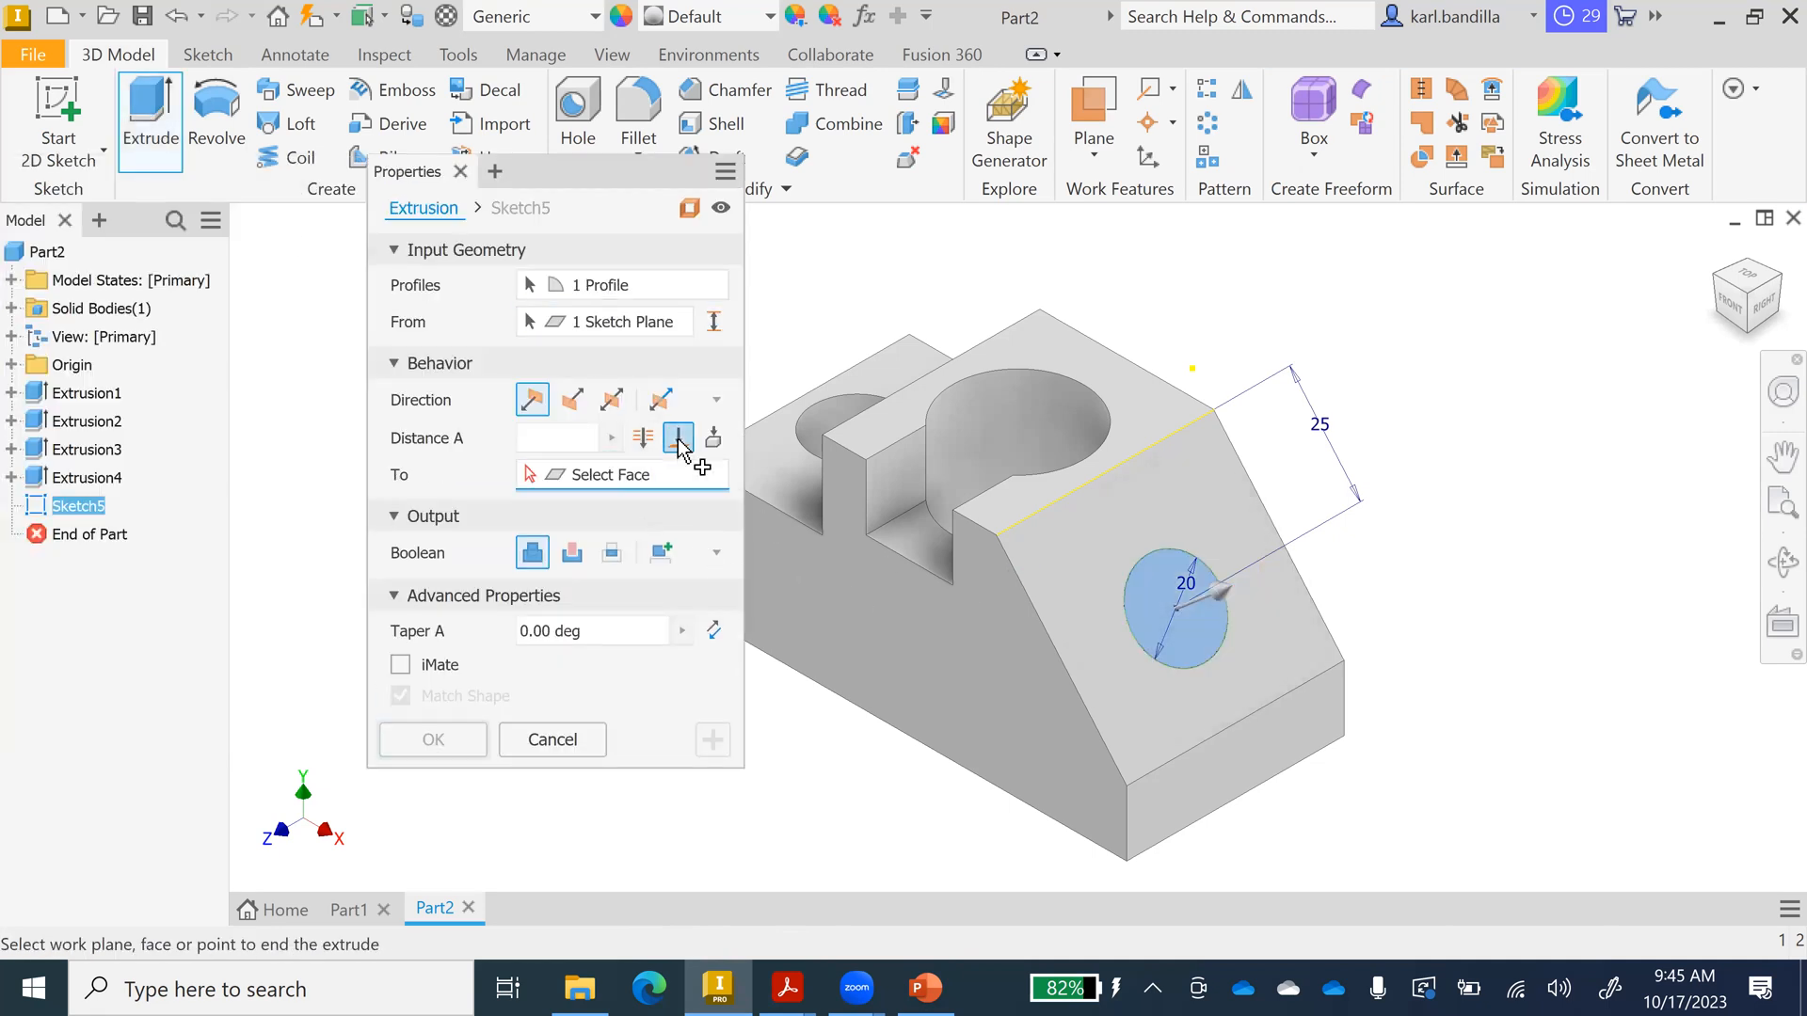
left_click(644, 438)
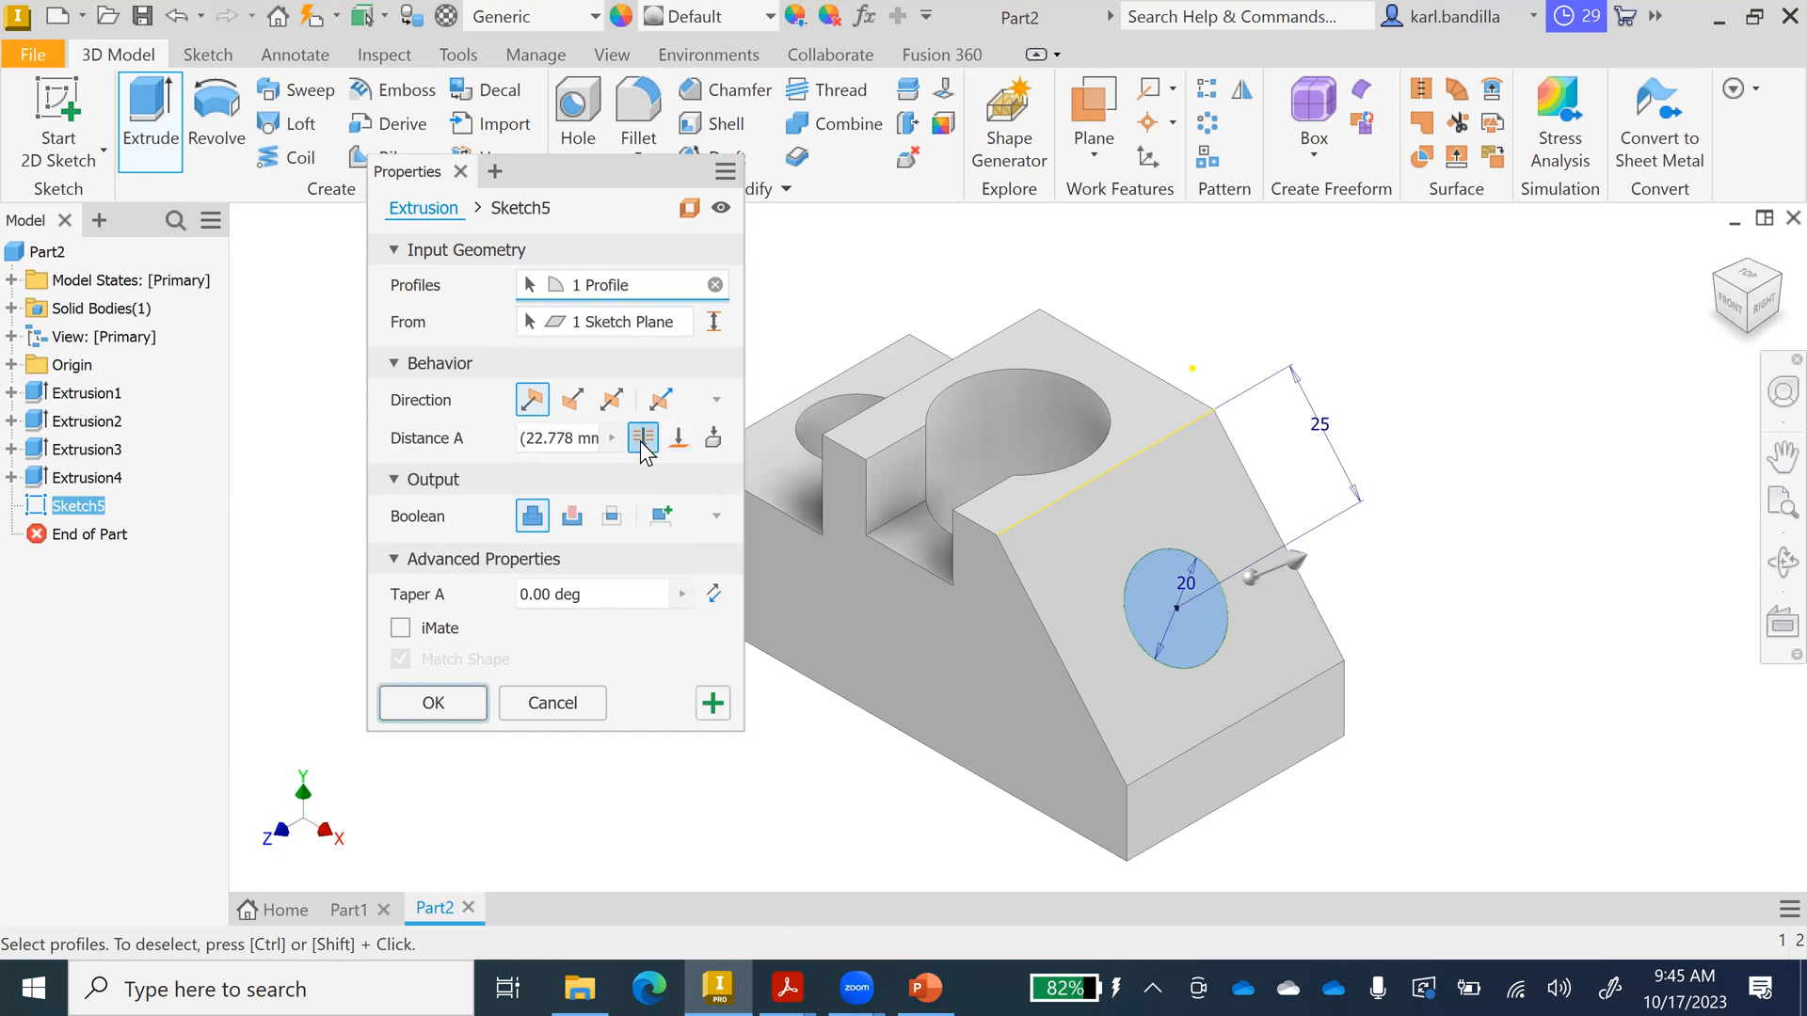
left_click(572, 517)
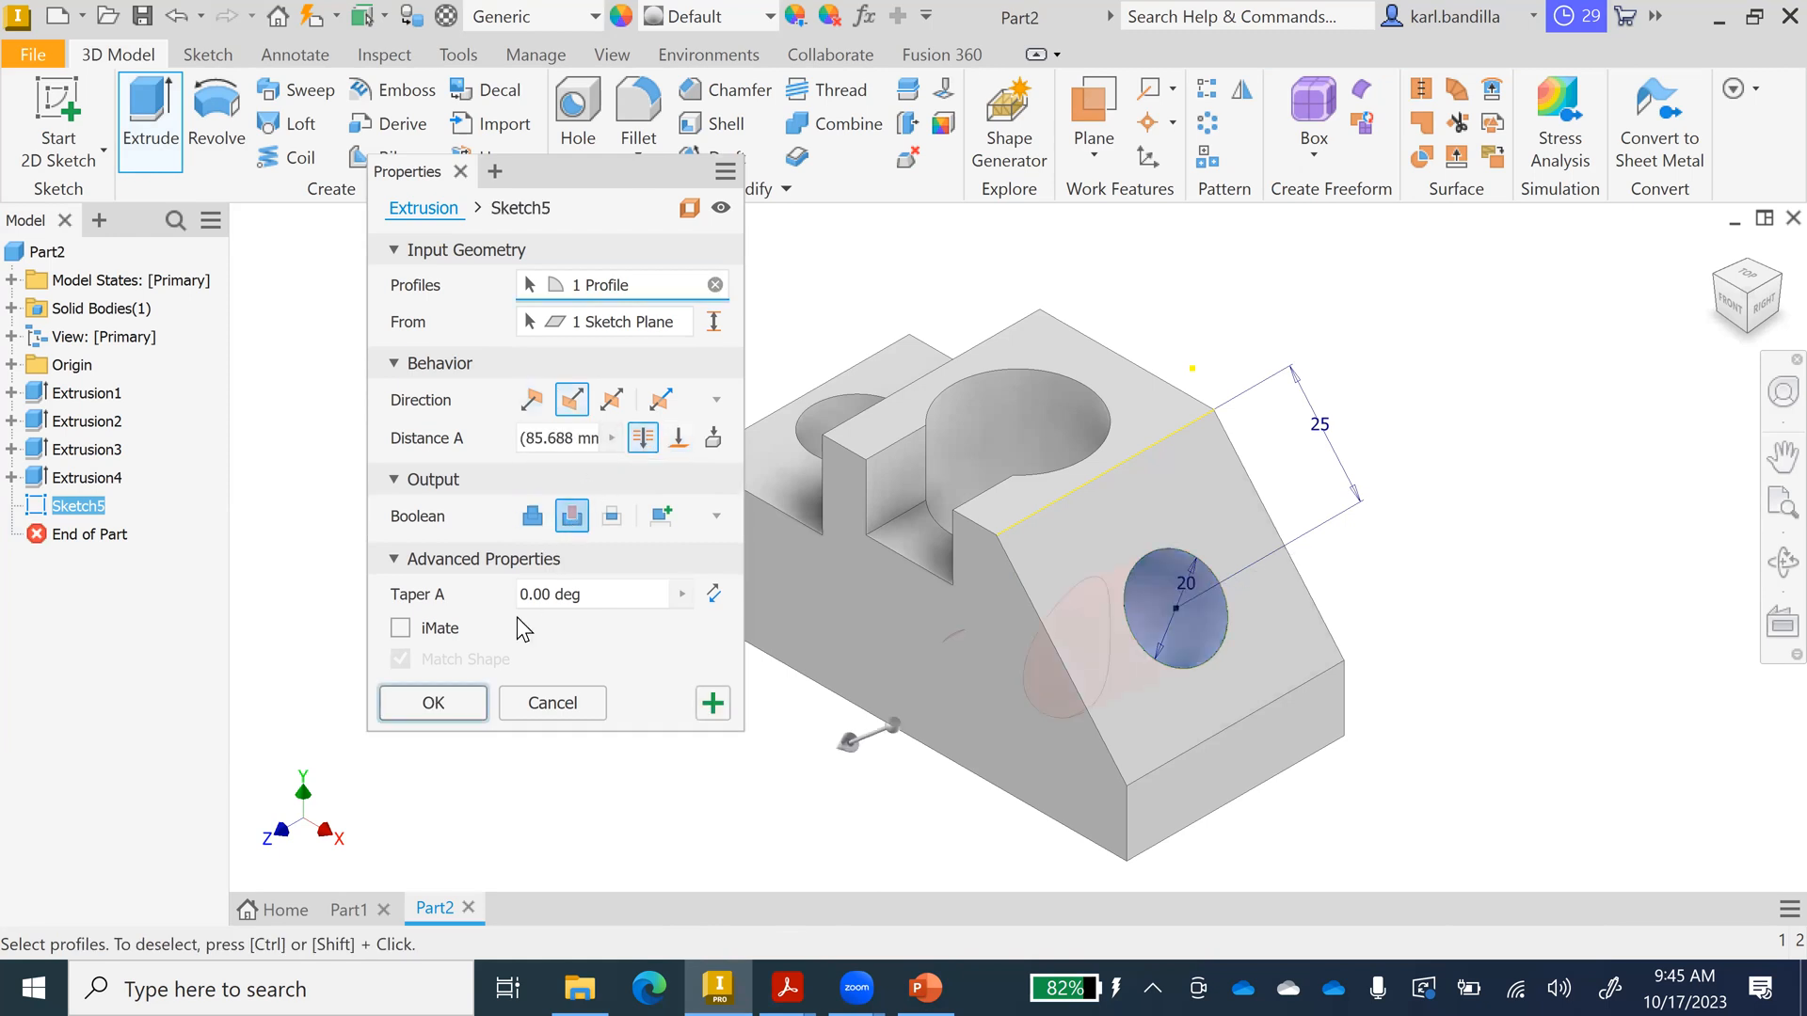
left_click(458, 702)
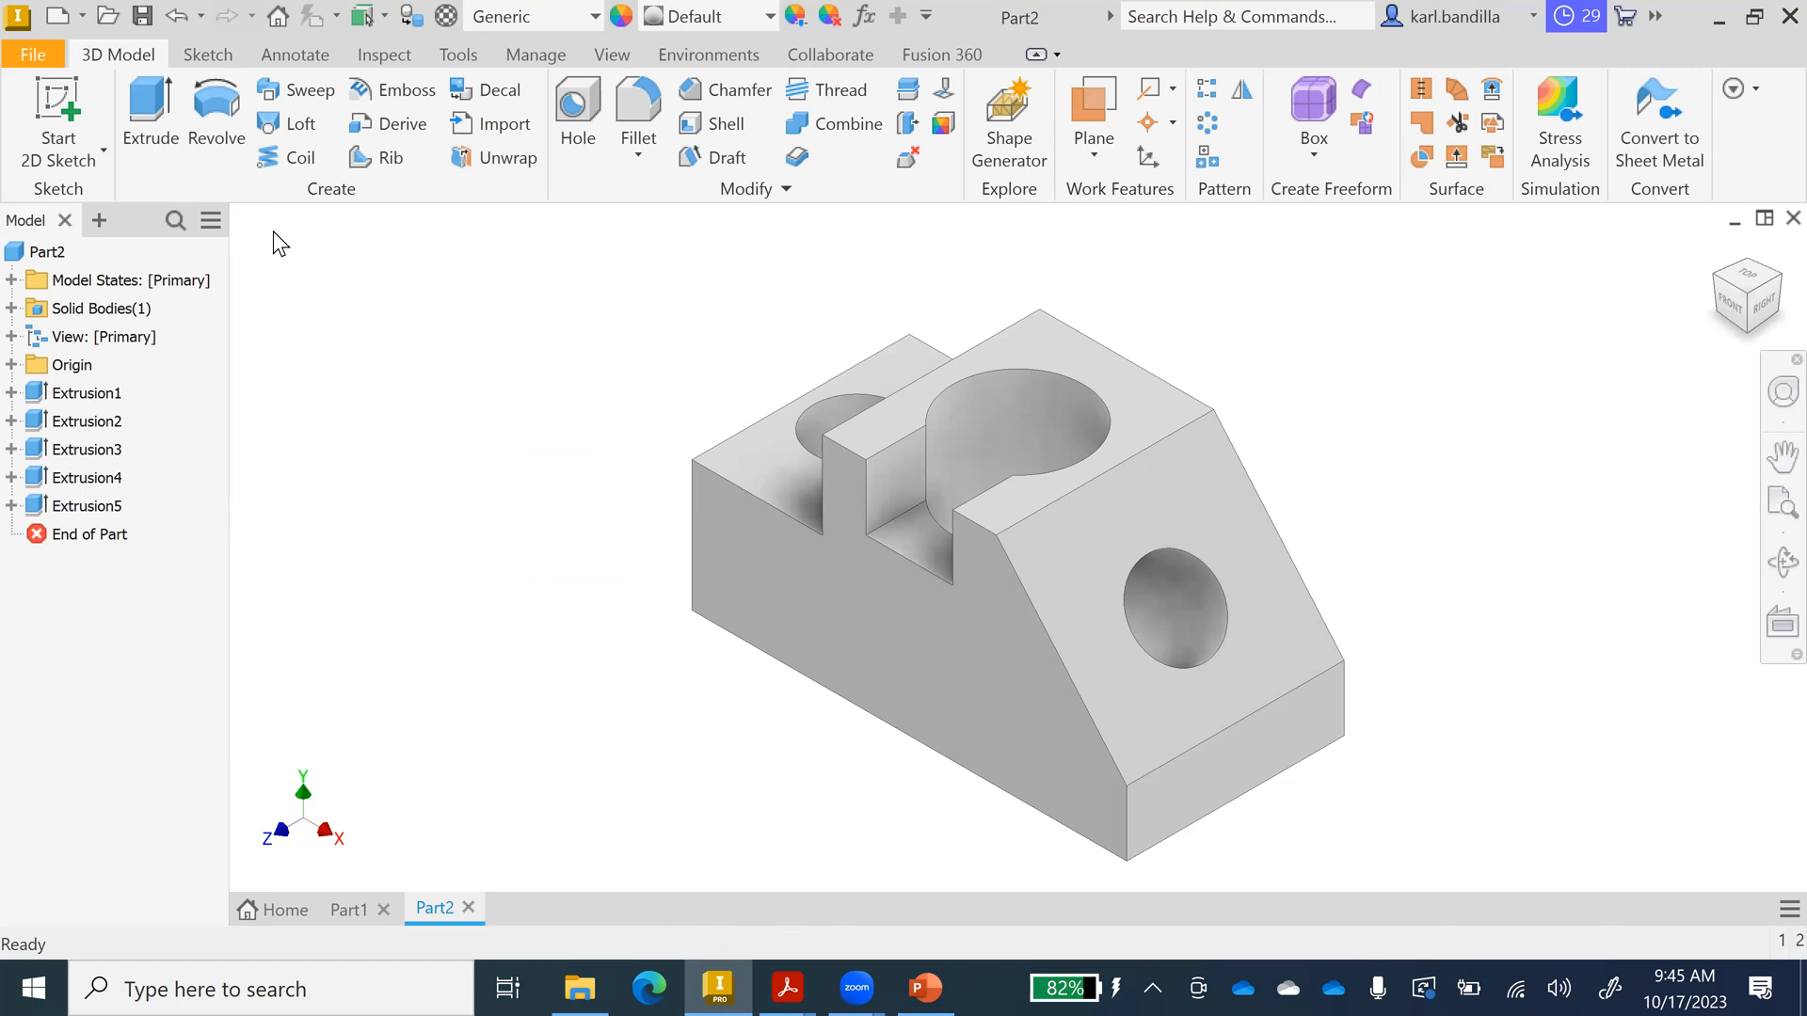
Save the part as 'example part.ipt', replacing the old file, then check the PowerPoint reference.
left_click(143, 16)
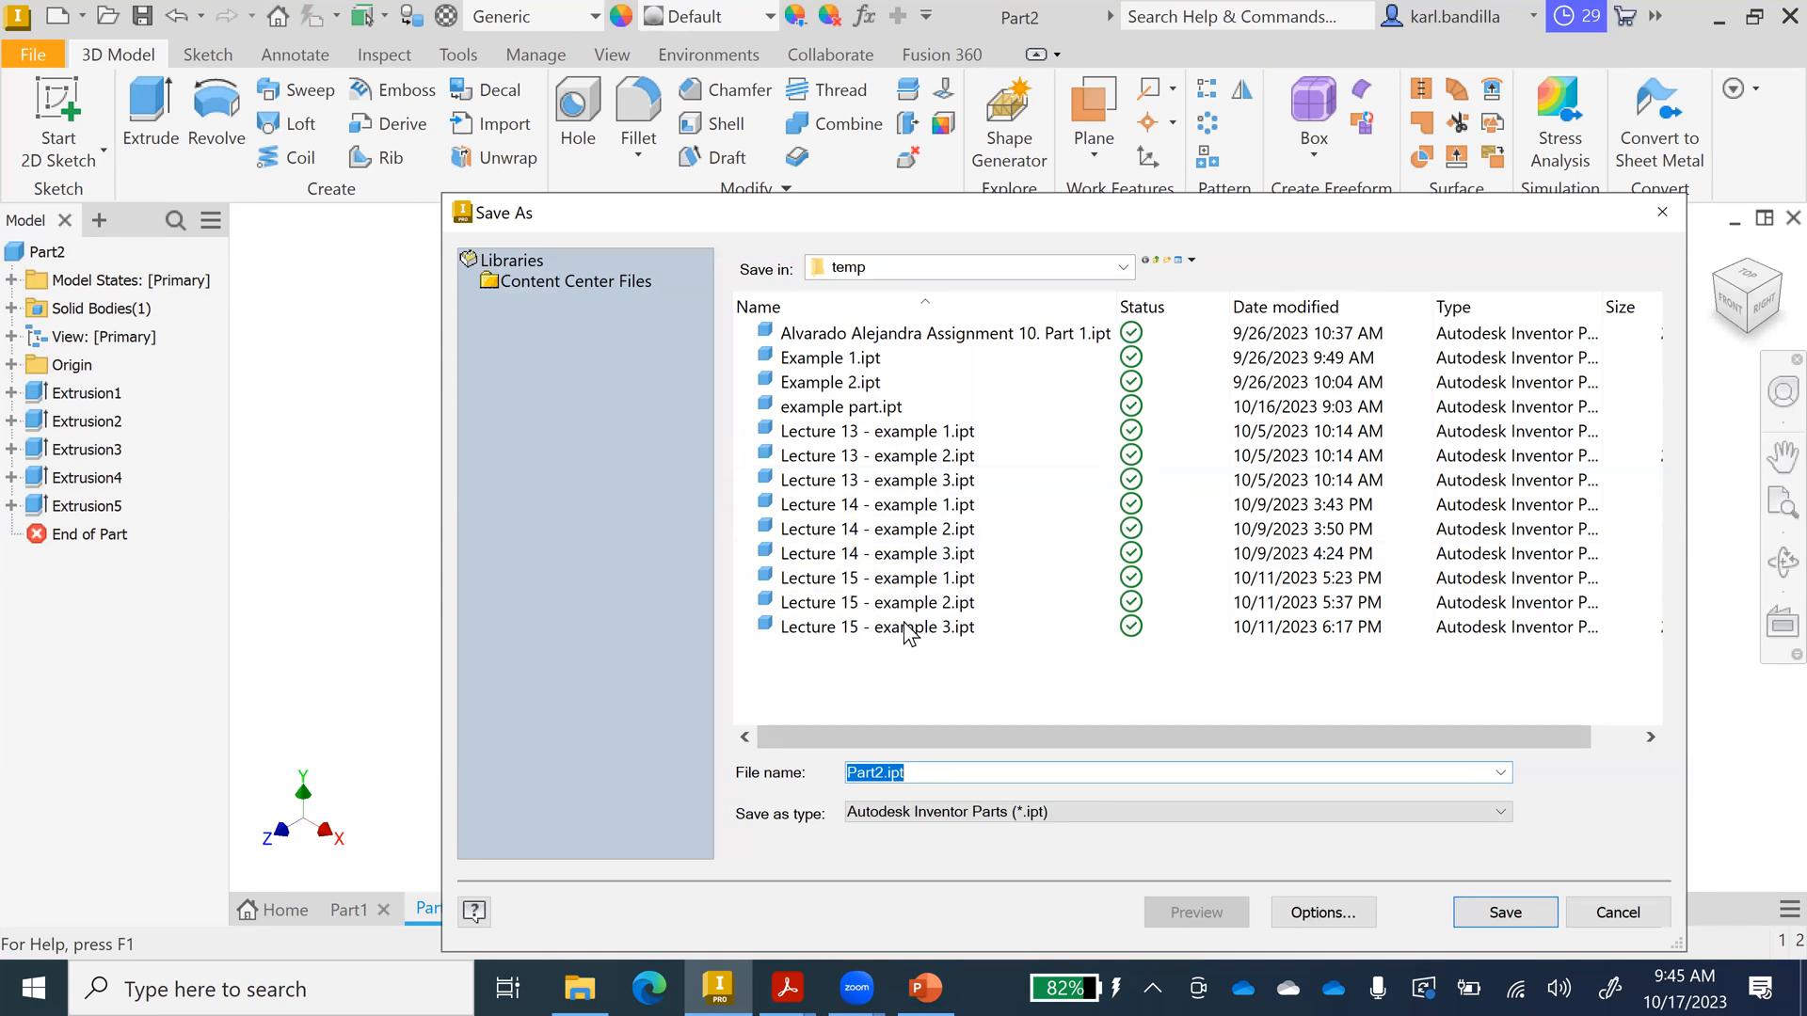
left_click(936, 772)
left_click_drag(936, 772, 835, 767)
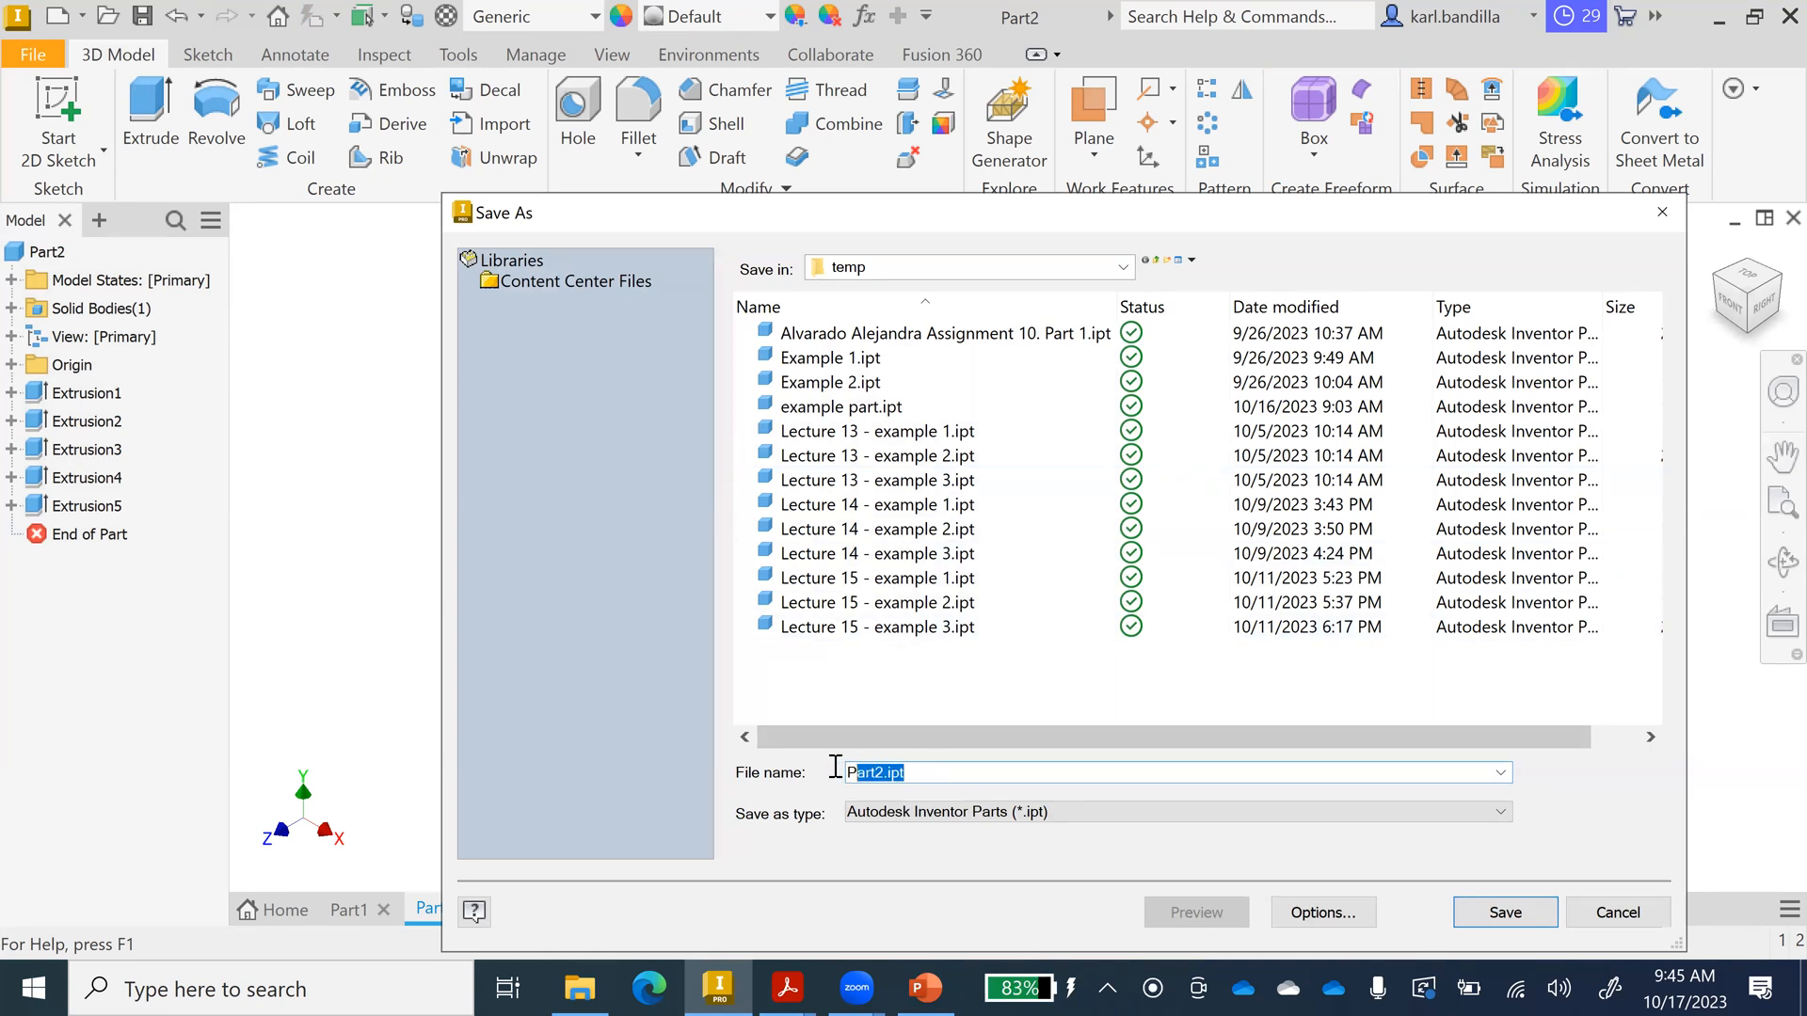
type("example")
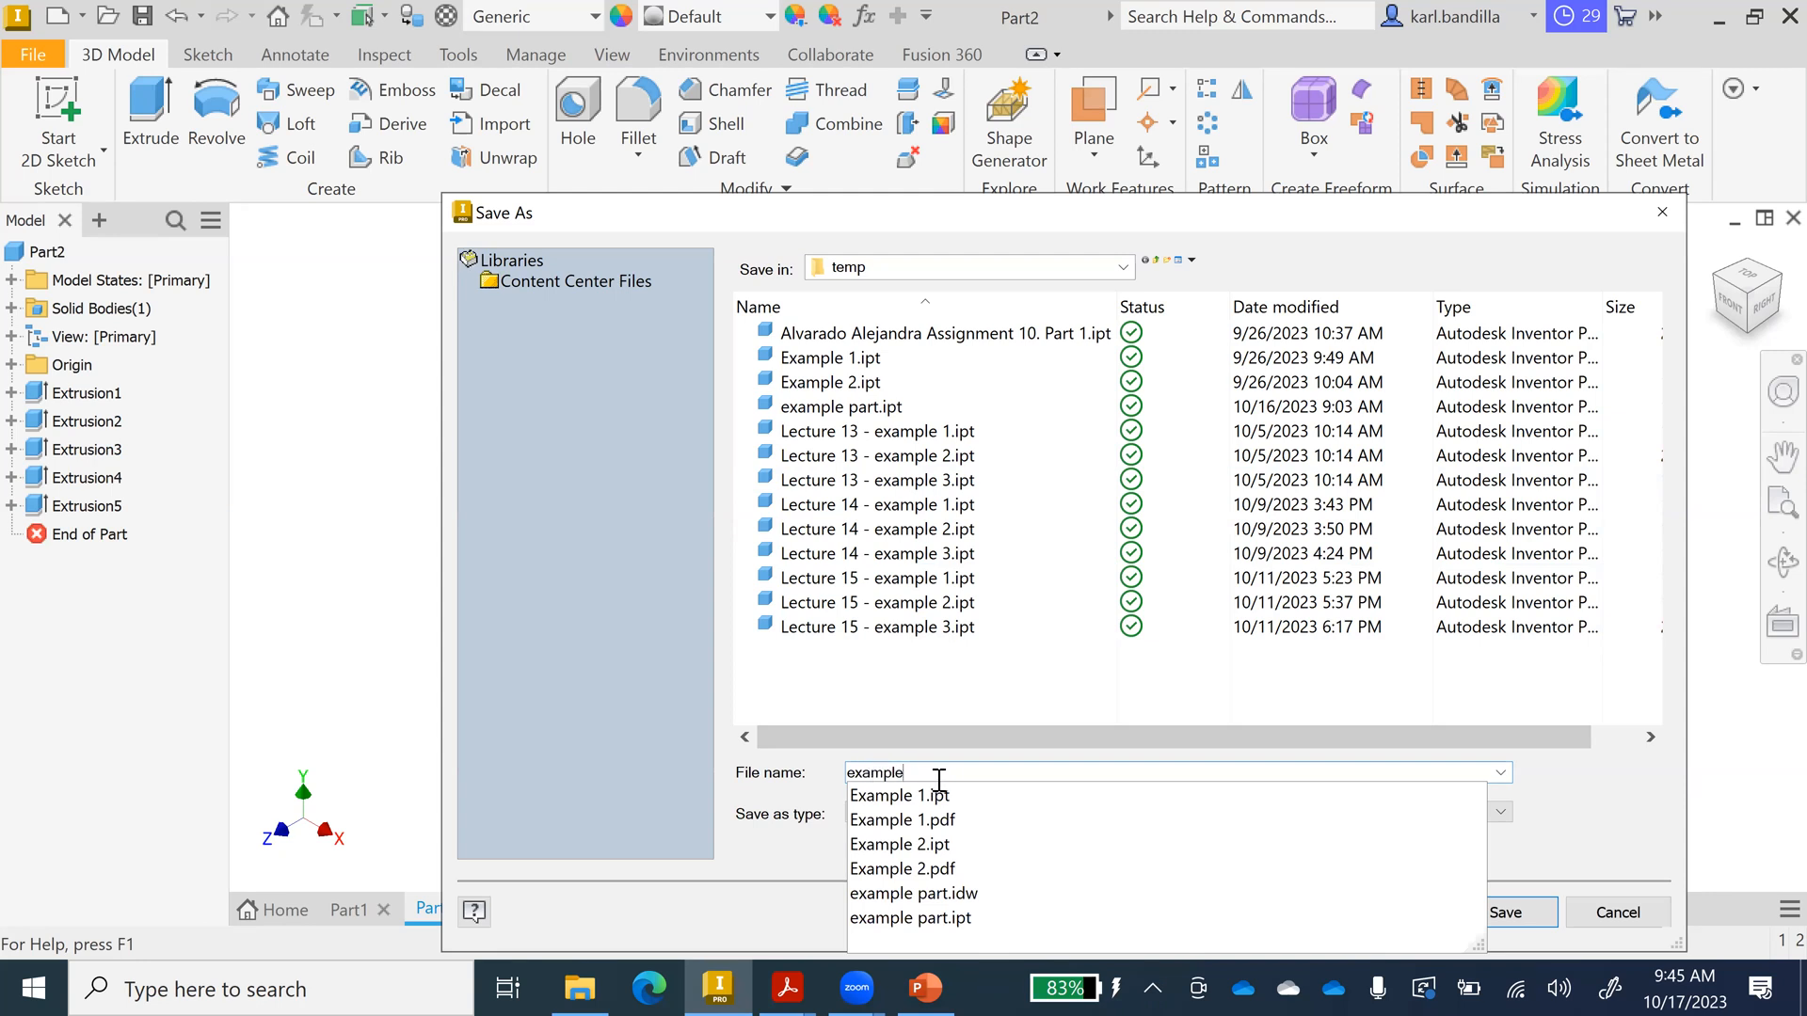
type(" par")
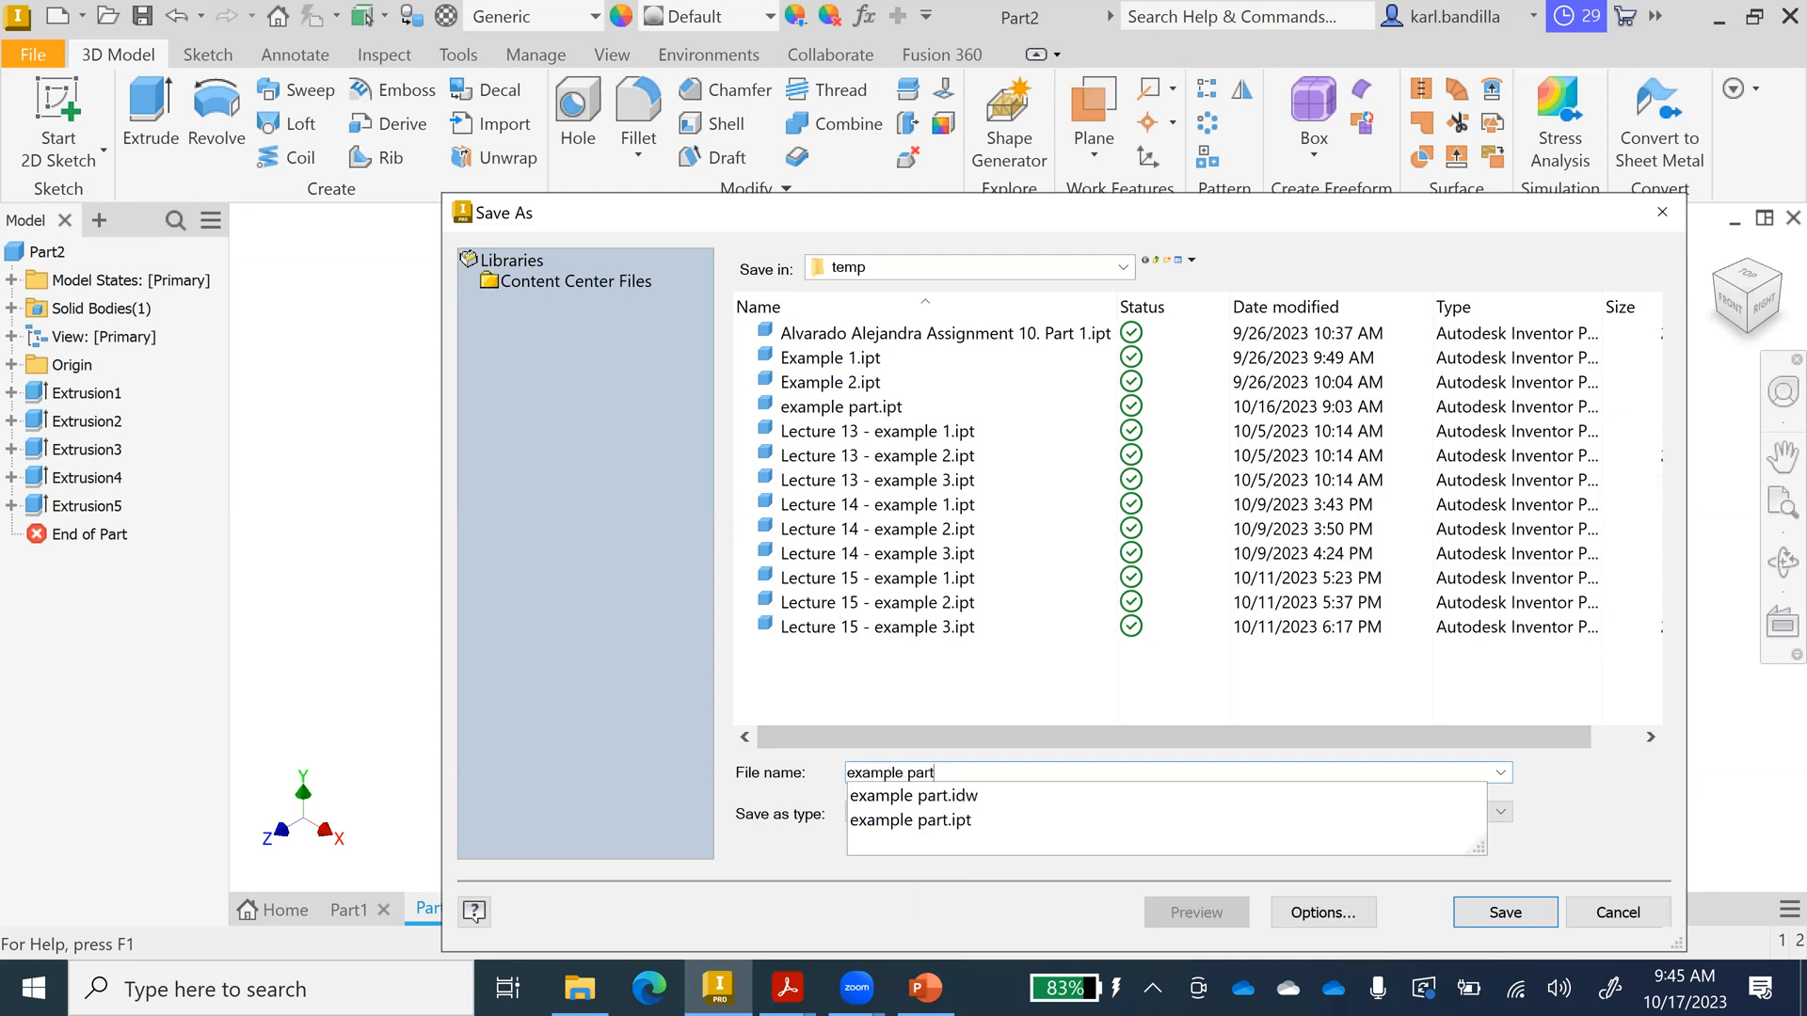
type("t")
left_click(943, 825)
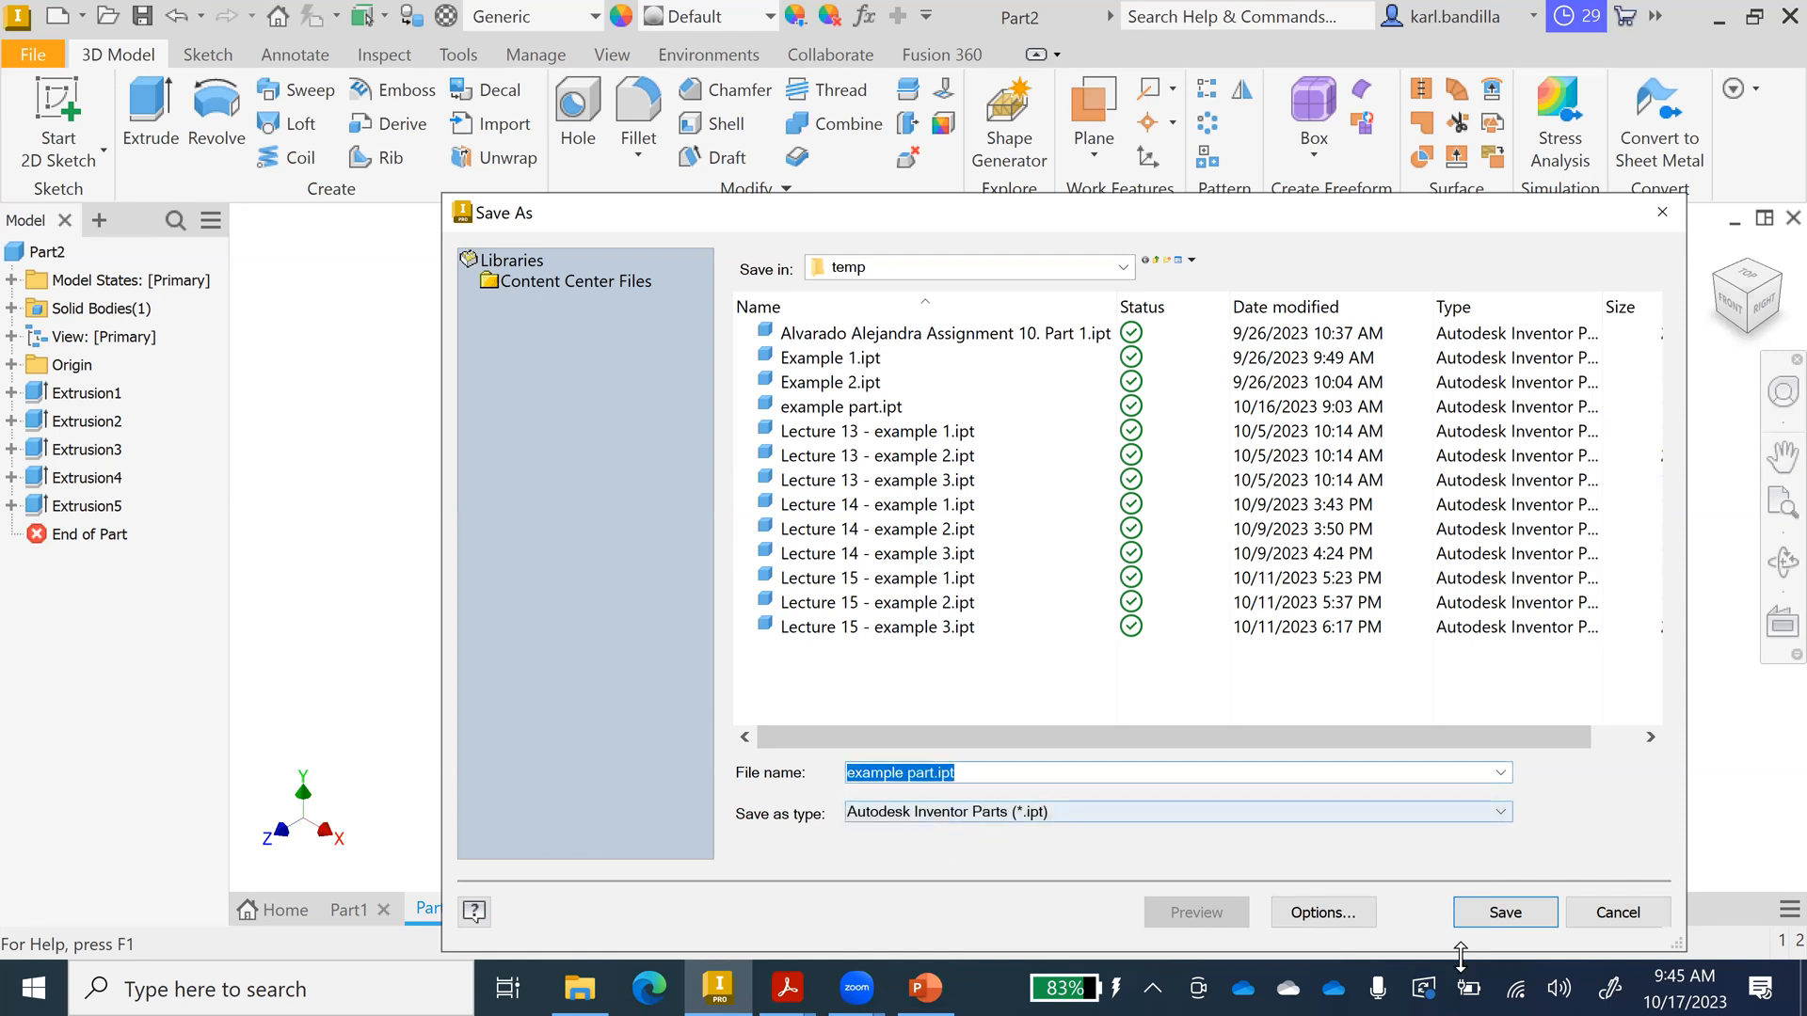
left_click(1526, 911)
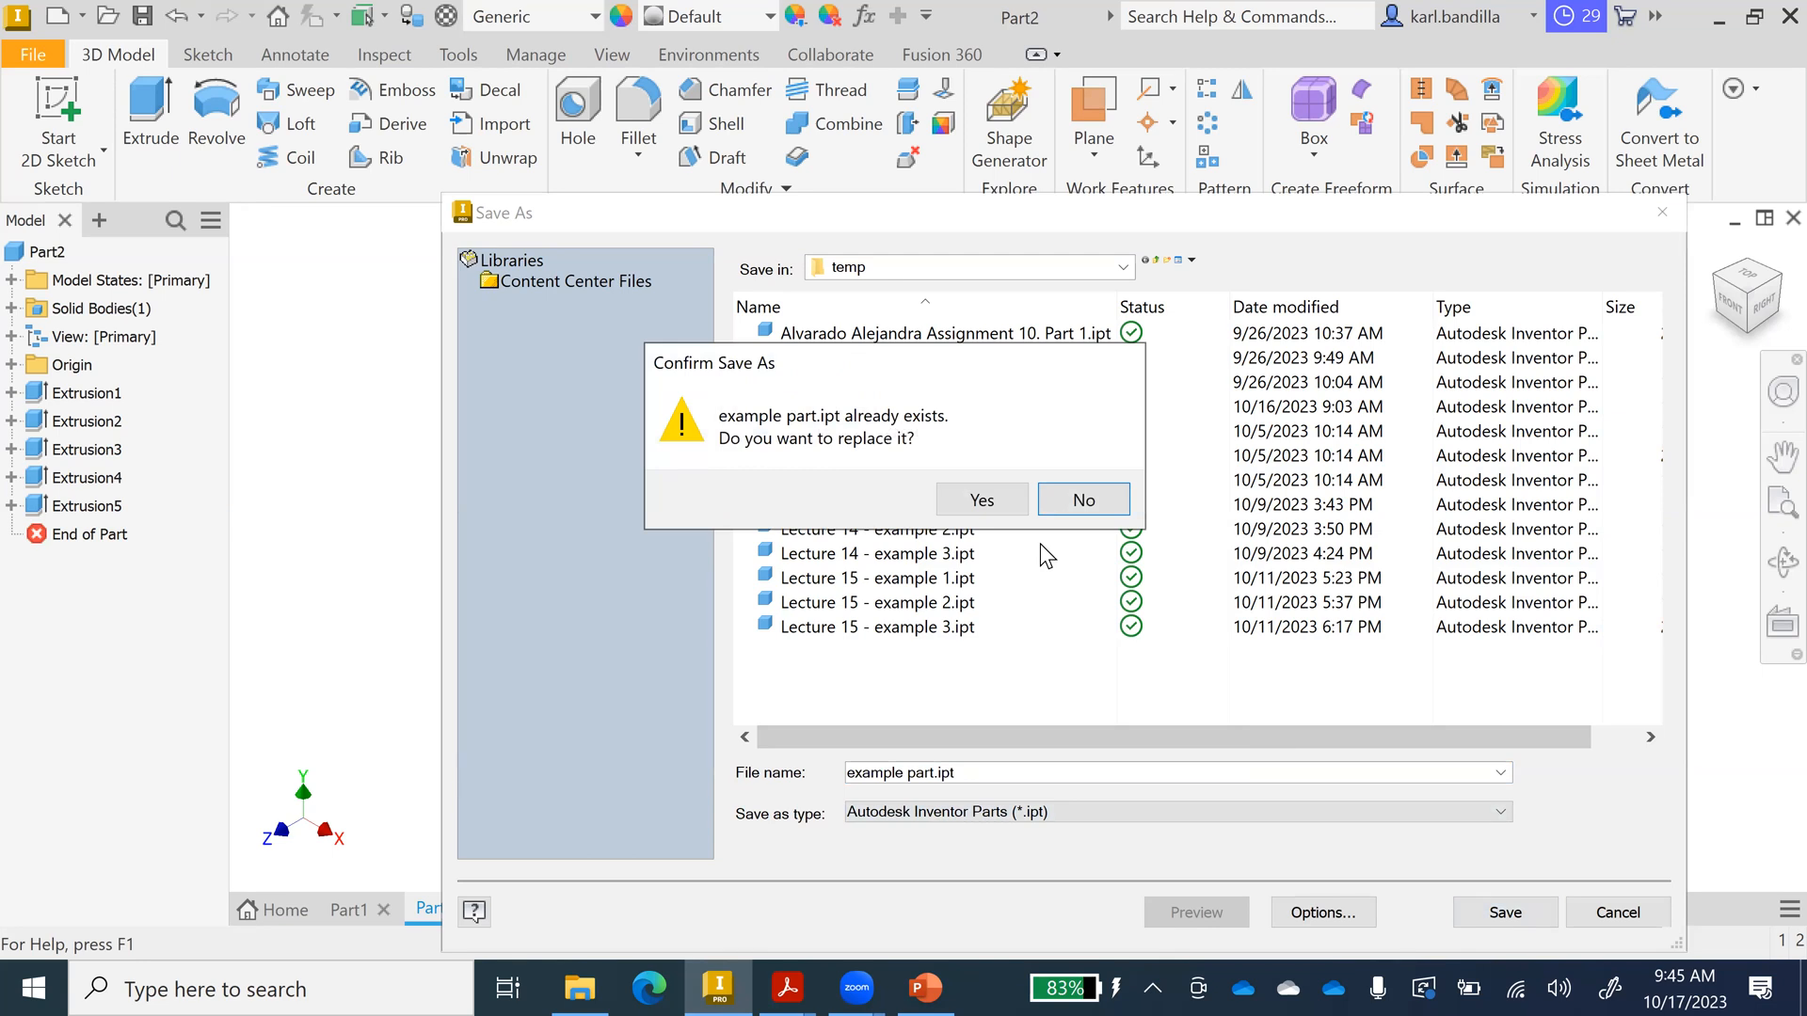
left_click(998, 499)
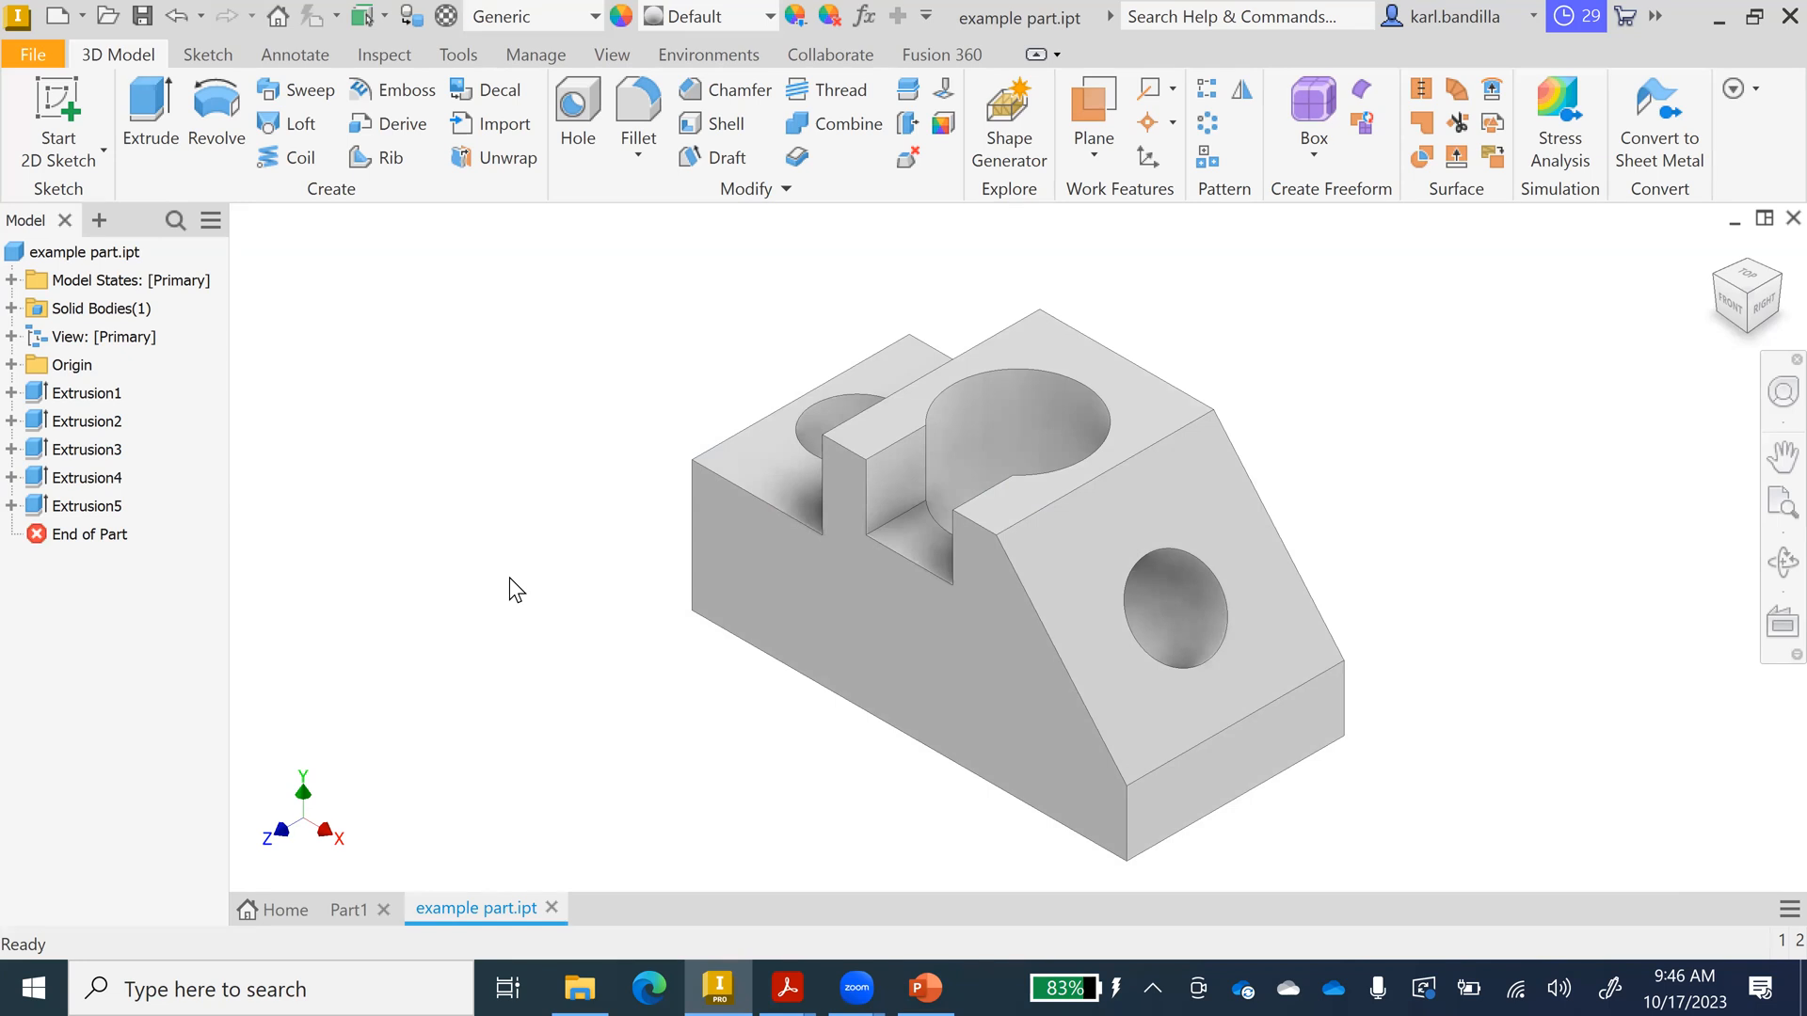
left_click(909, 985)
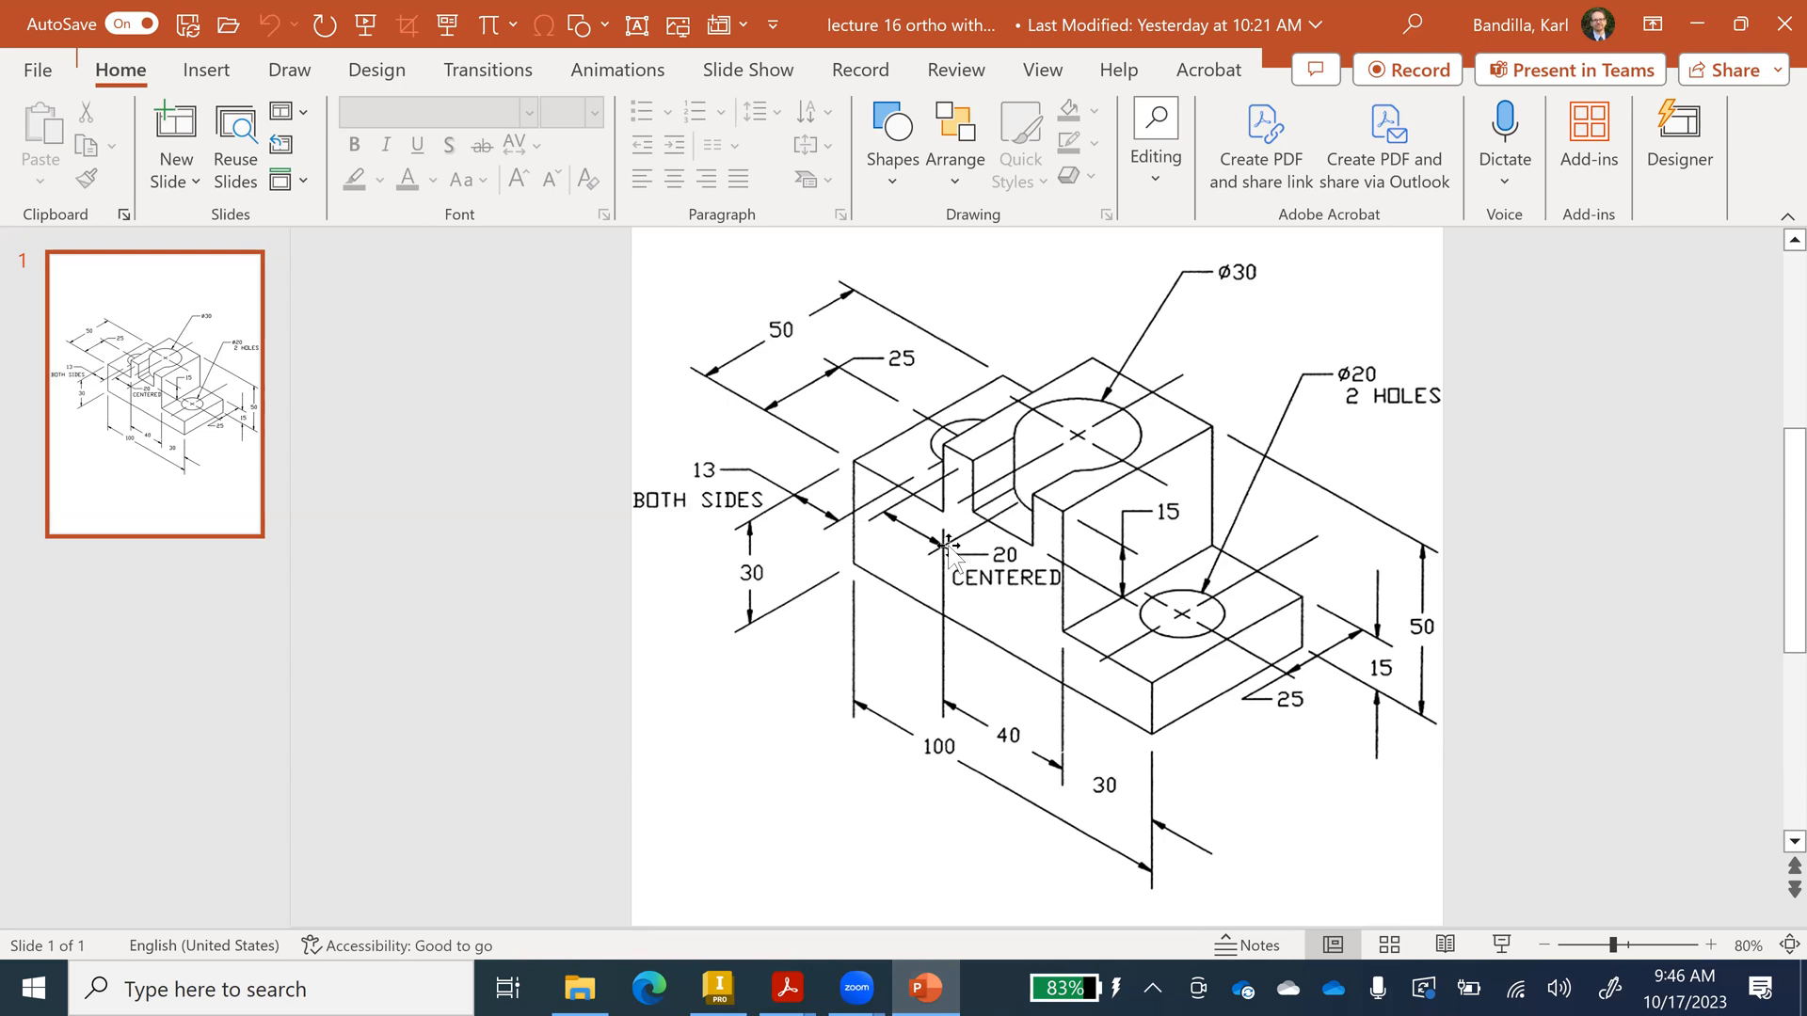
left_click(722, 982)
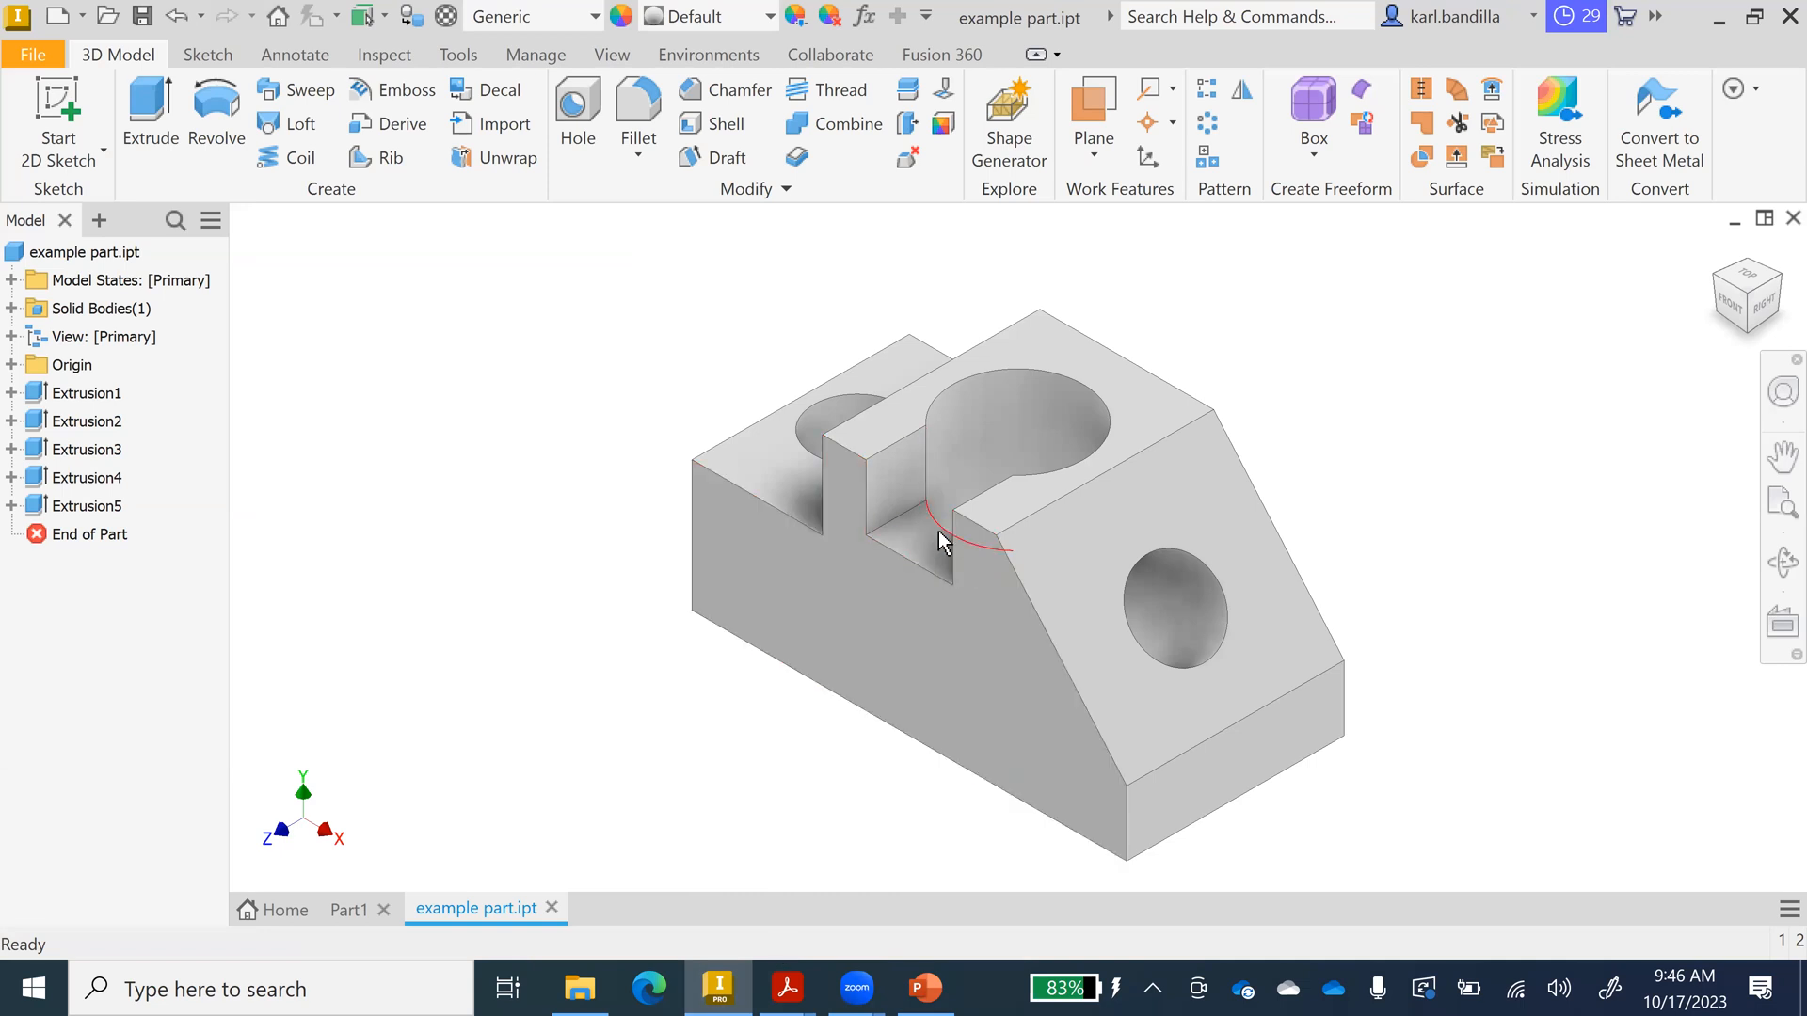
mouse_move(784, 980)
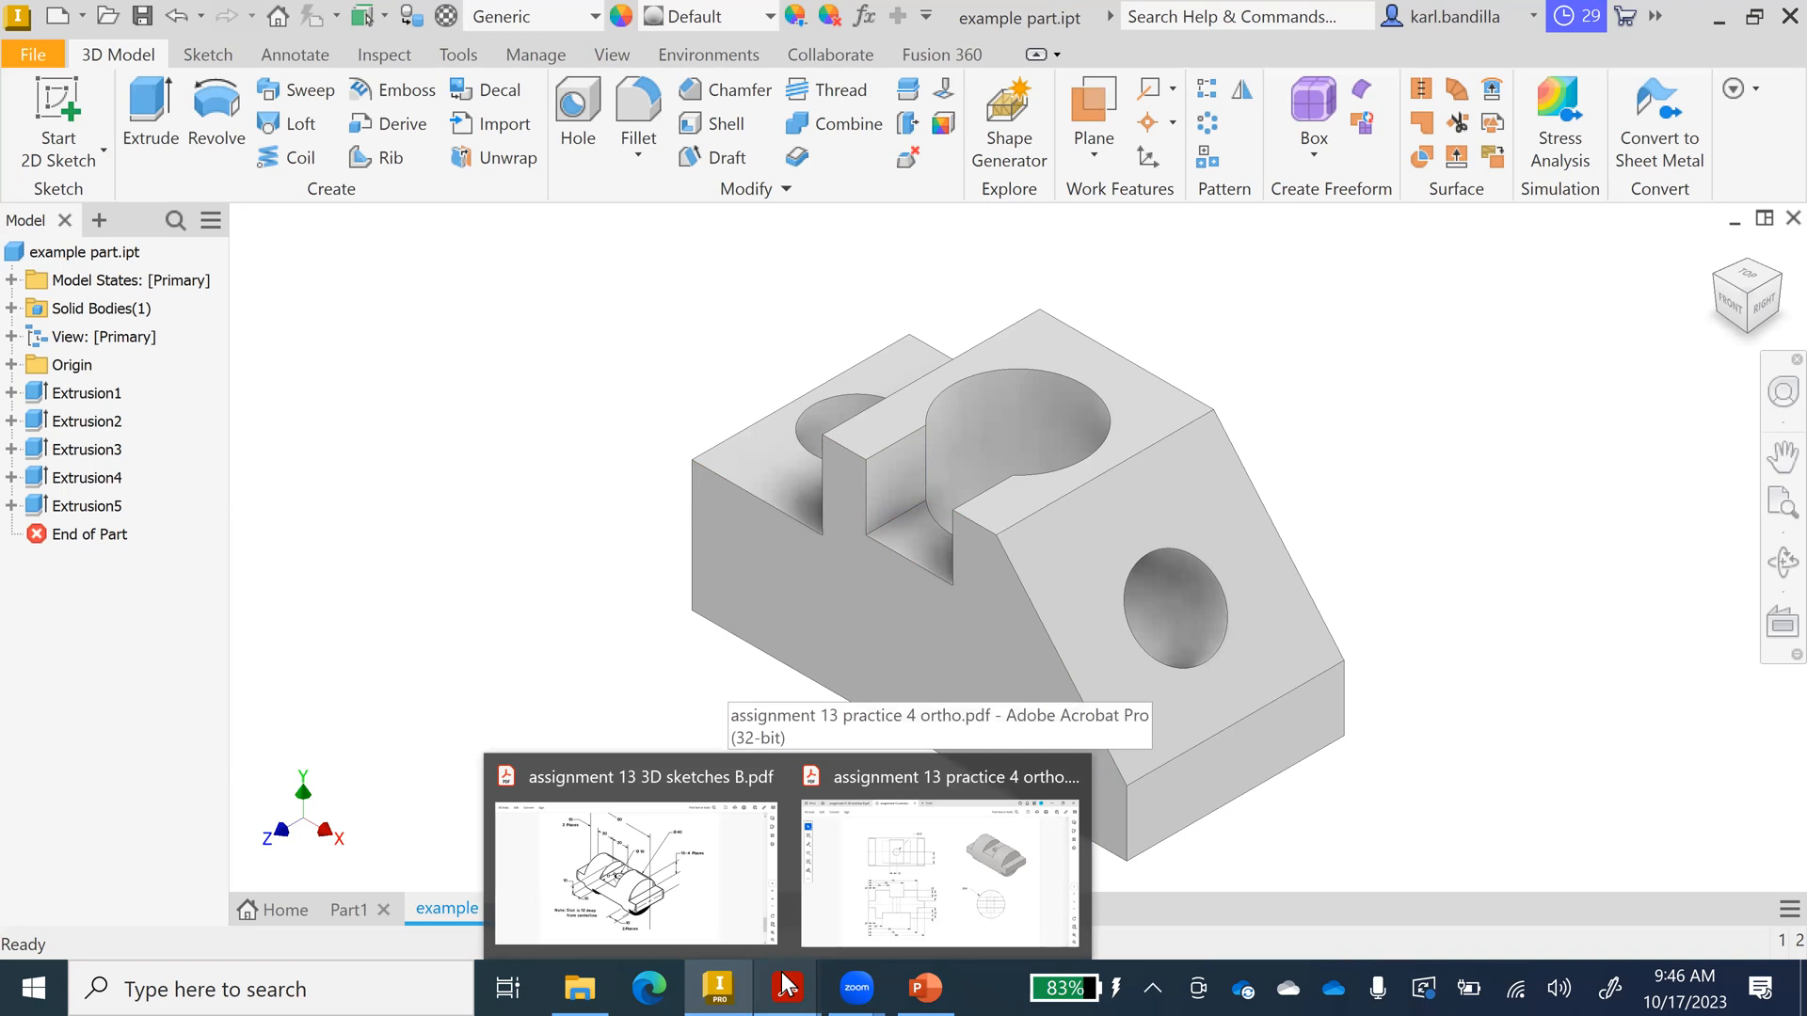
left_click(1773, 285)
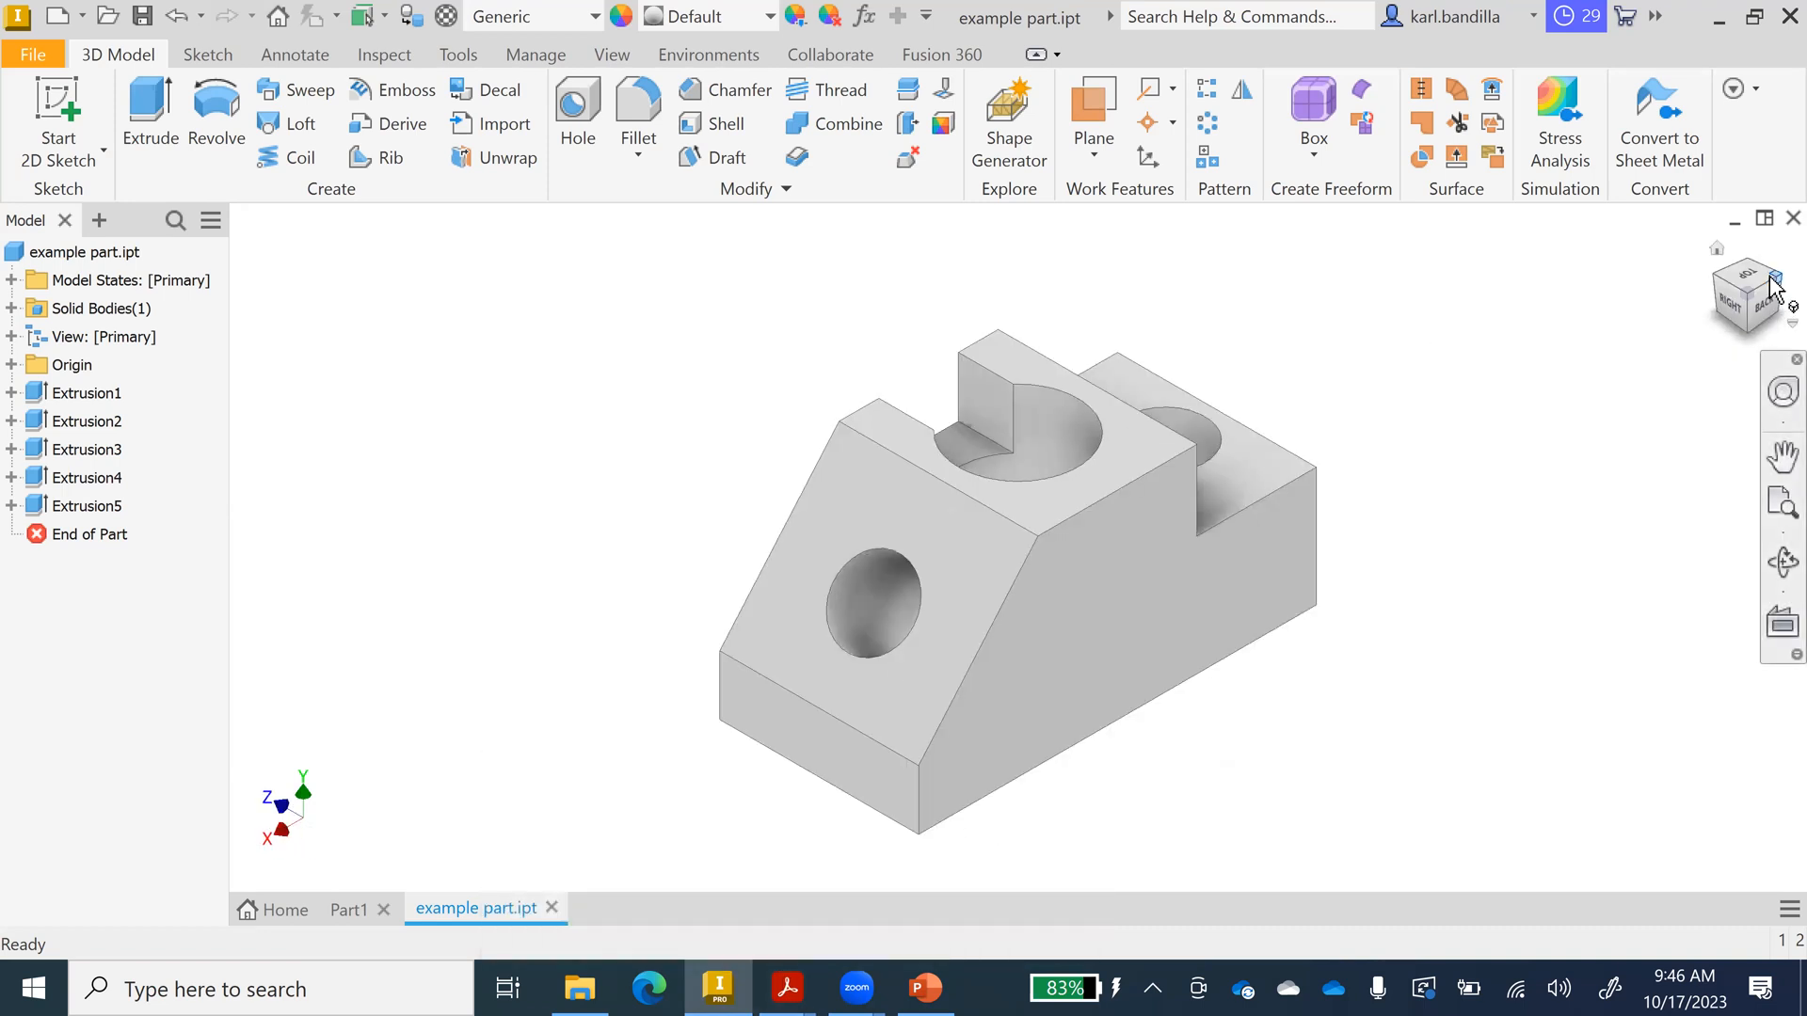
left_click(1773, 285)
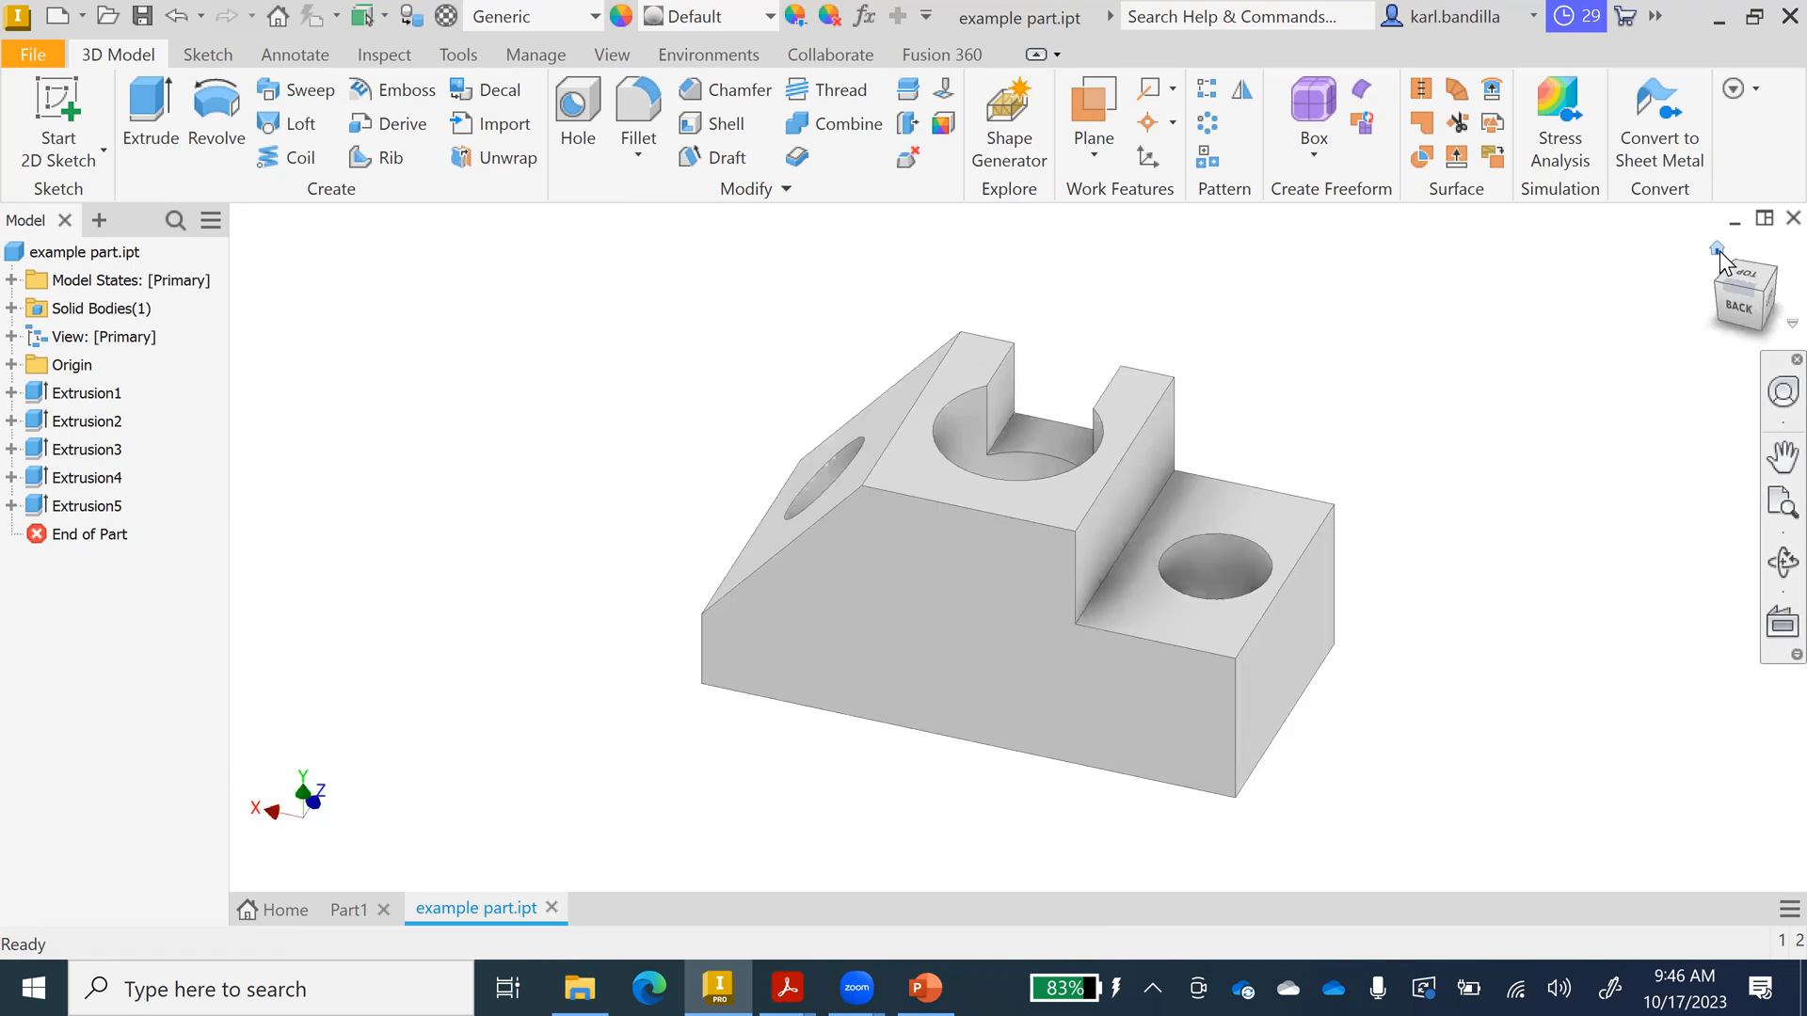
left_click(1717, 249)
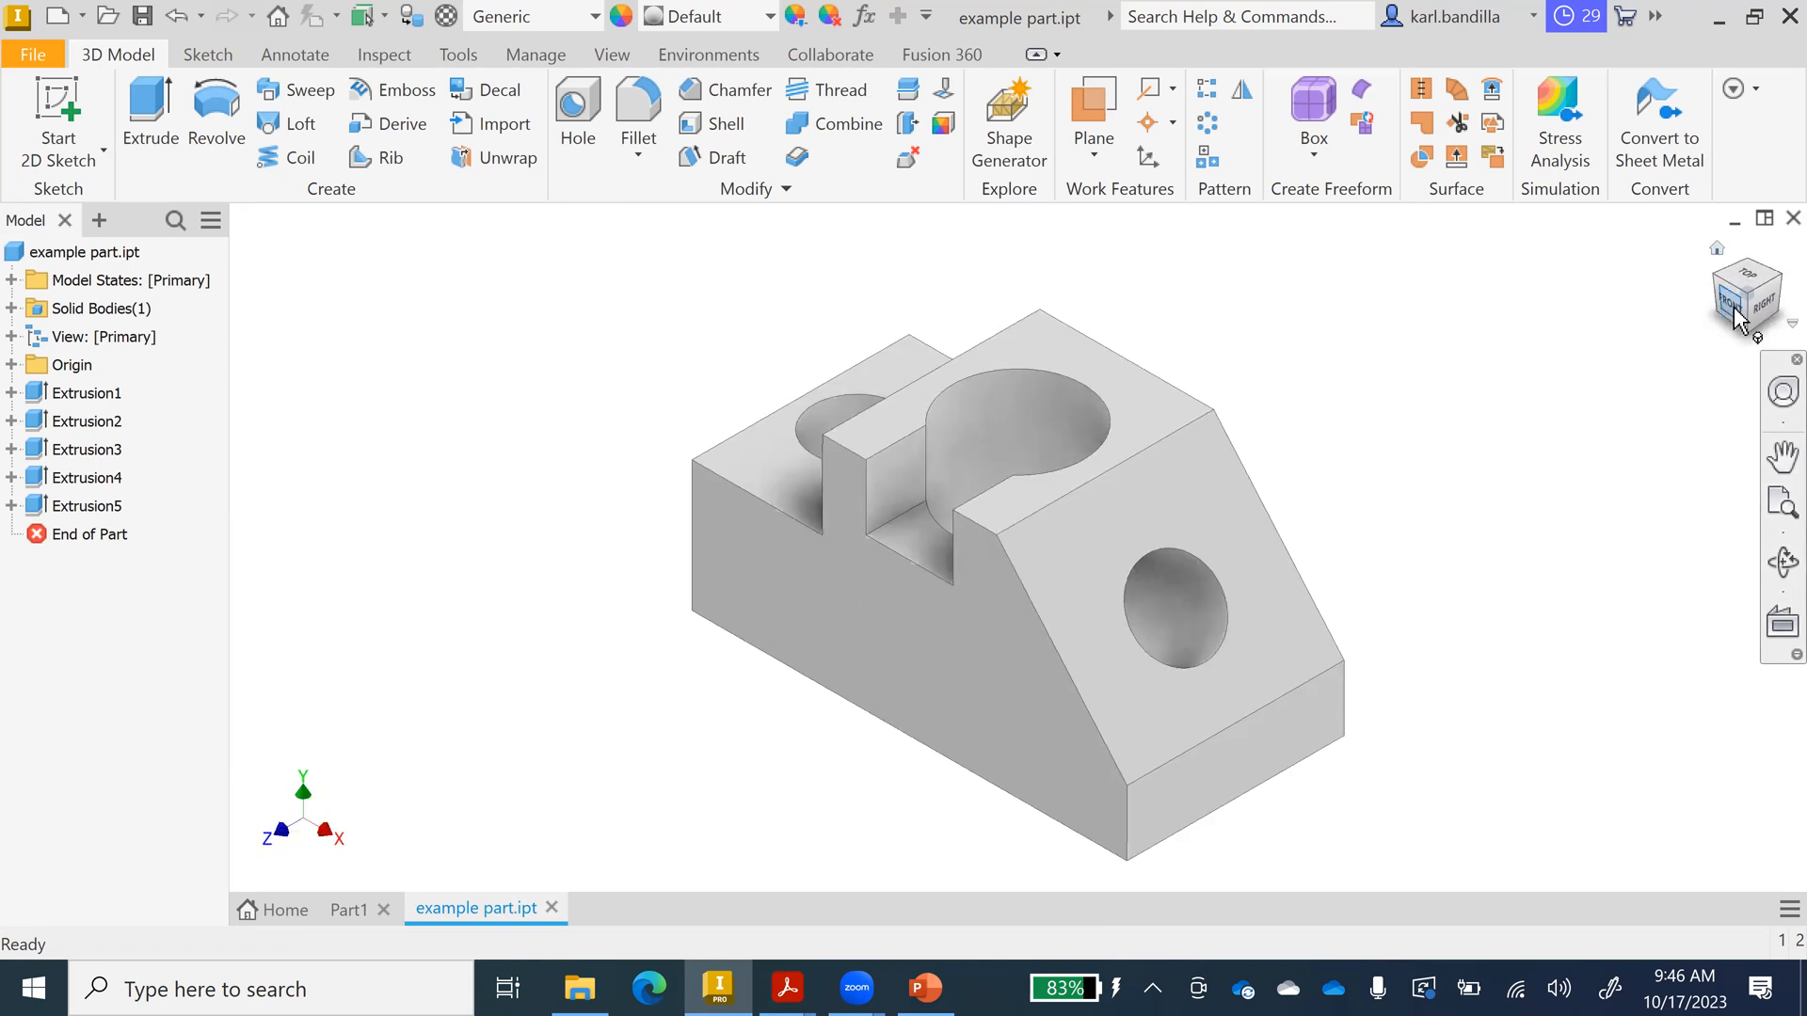
left_click(1736, 315)
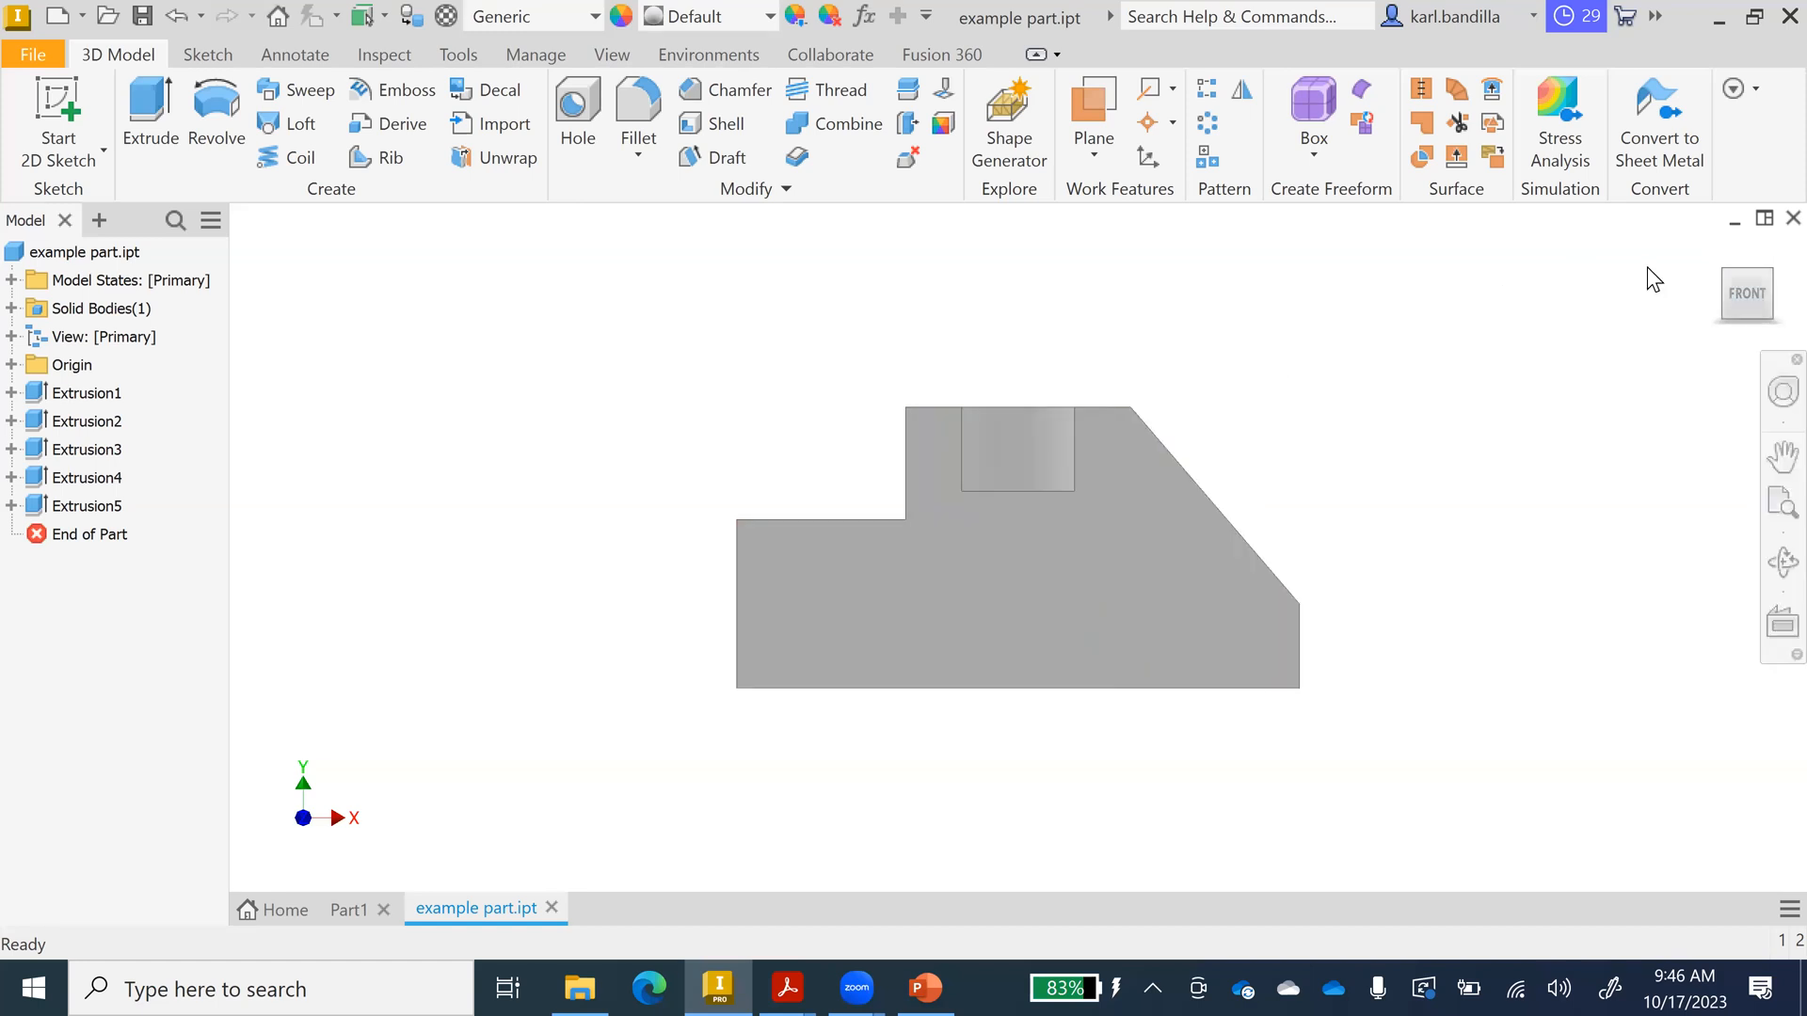
left_click(1718, 248)
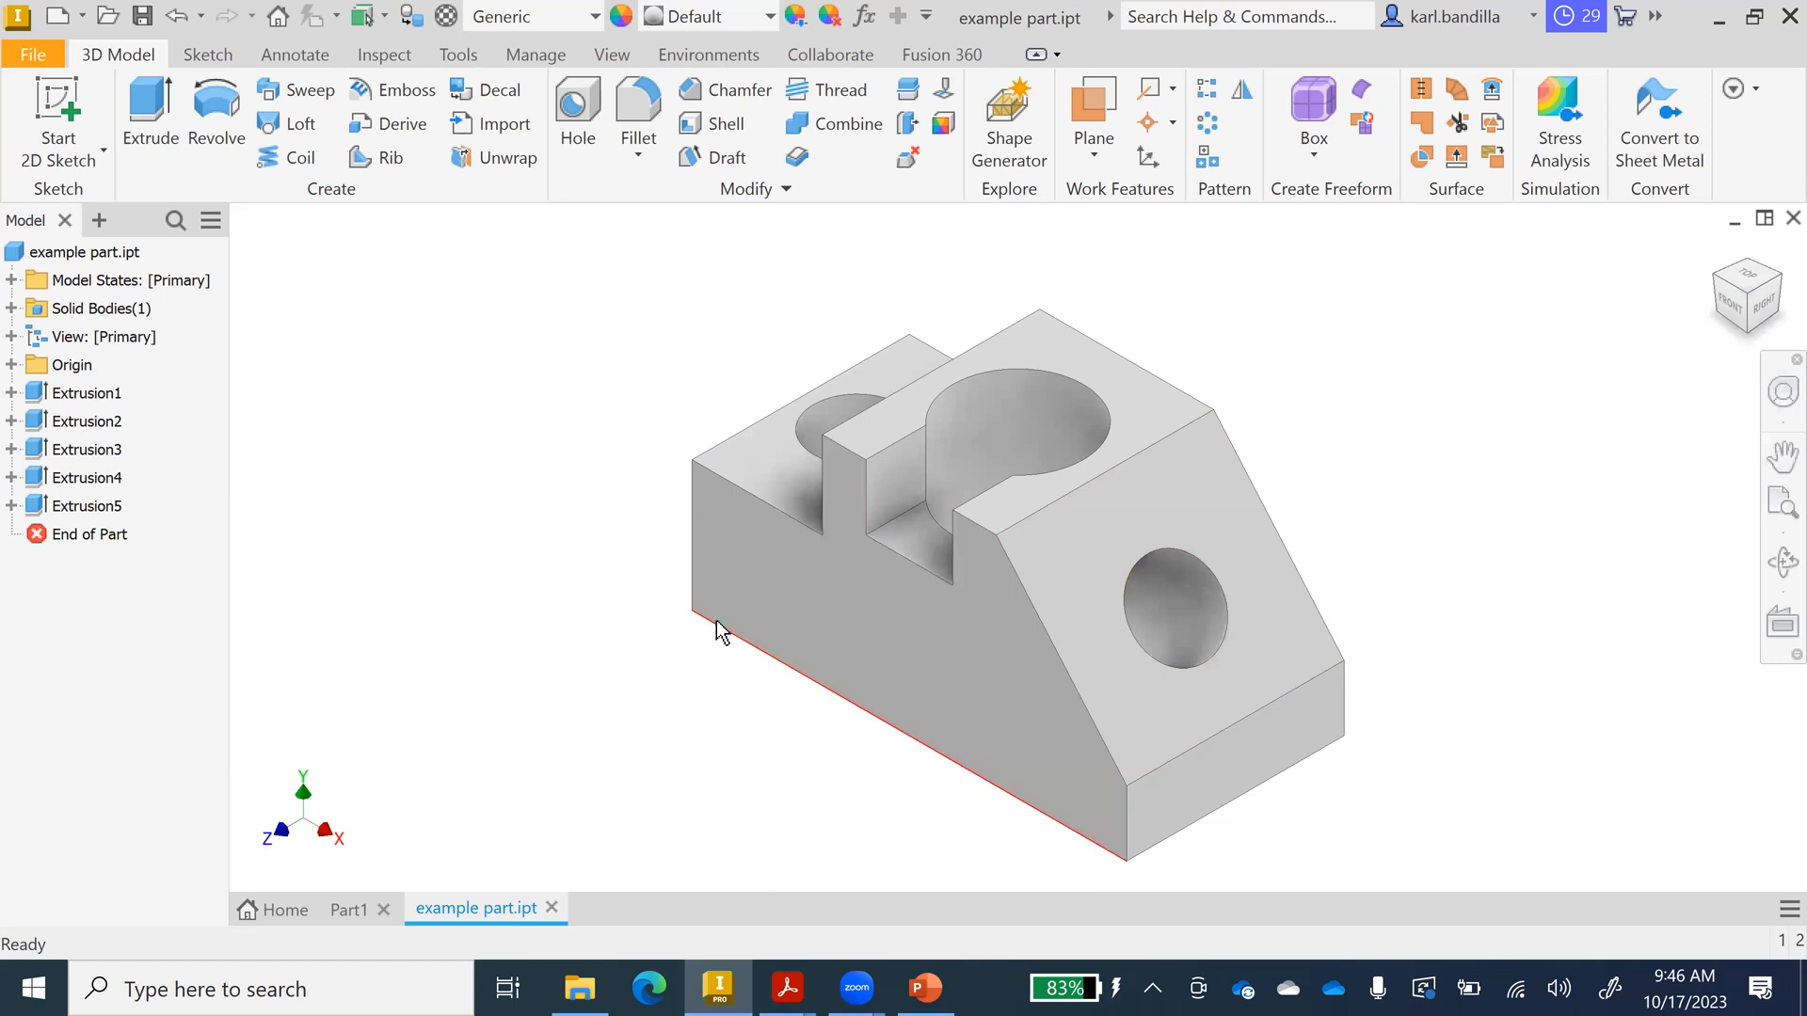
mouse_move(717, 630)
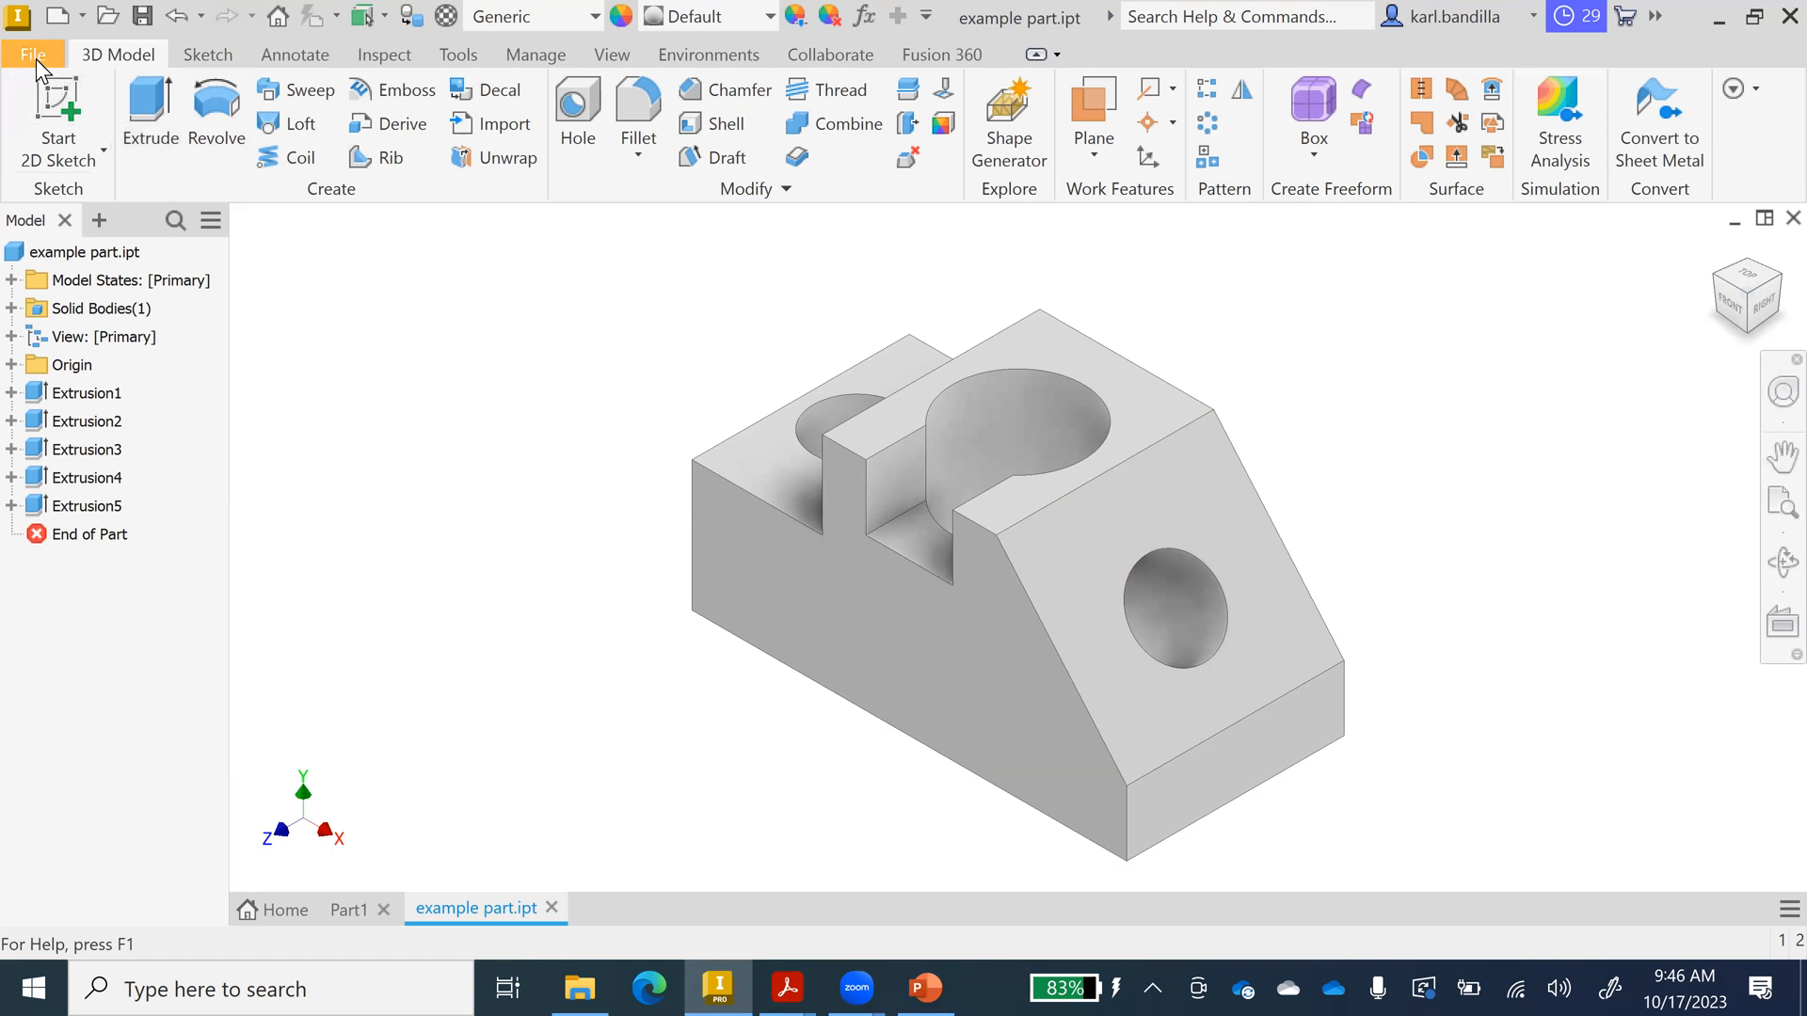
Create a new drawing from the metric ANSI (mm).idw template.
left_click(59, 14)
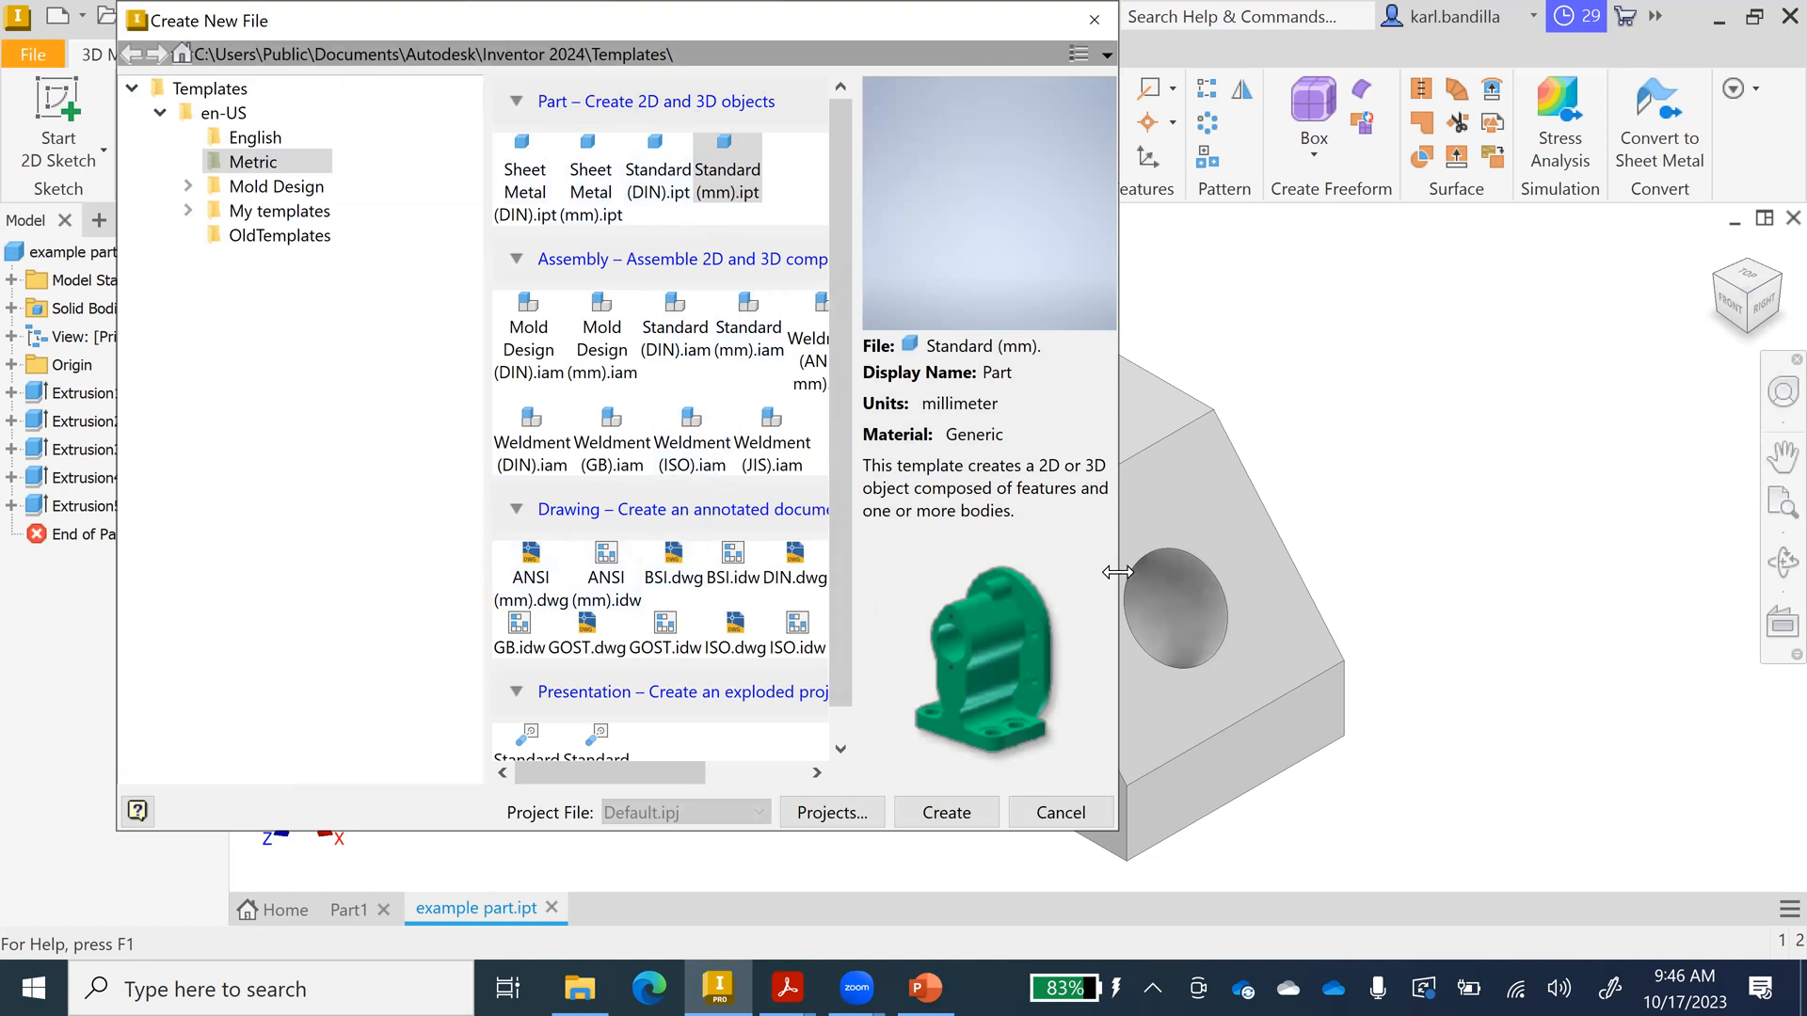
left_click_drag(1132, 571, 1559, 571)
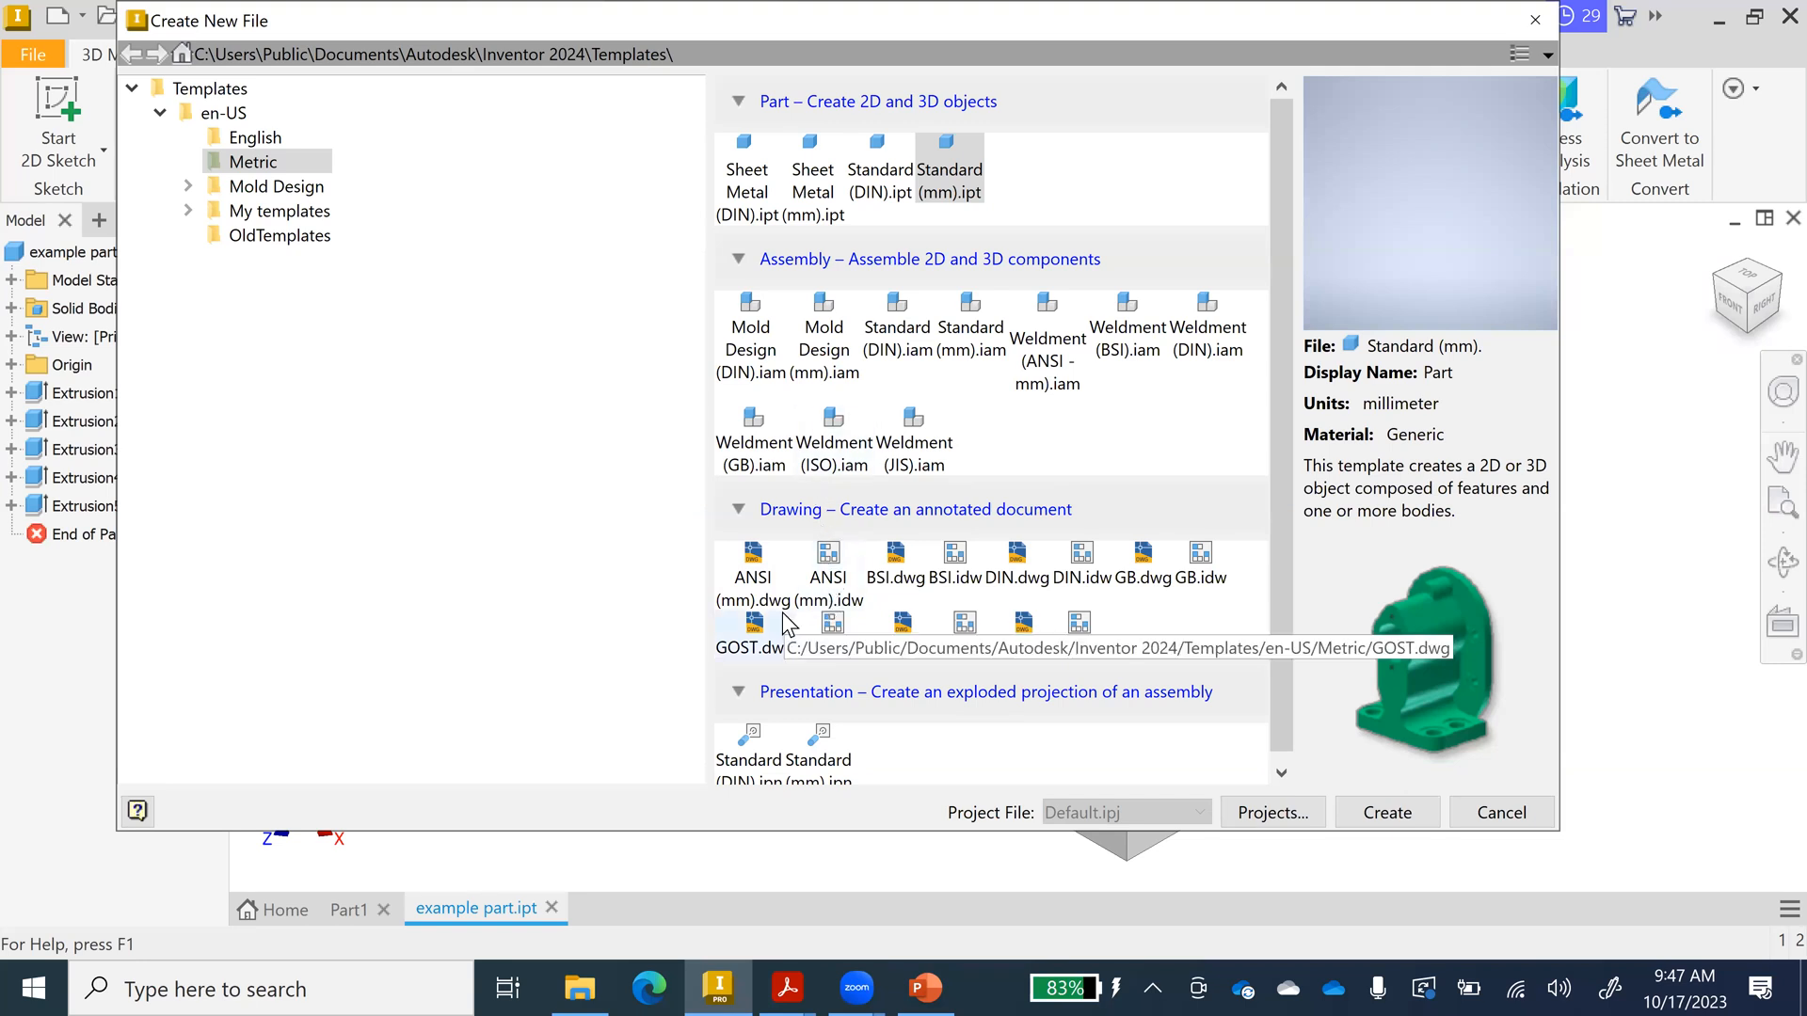
left_click(836, 575)
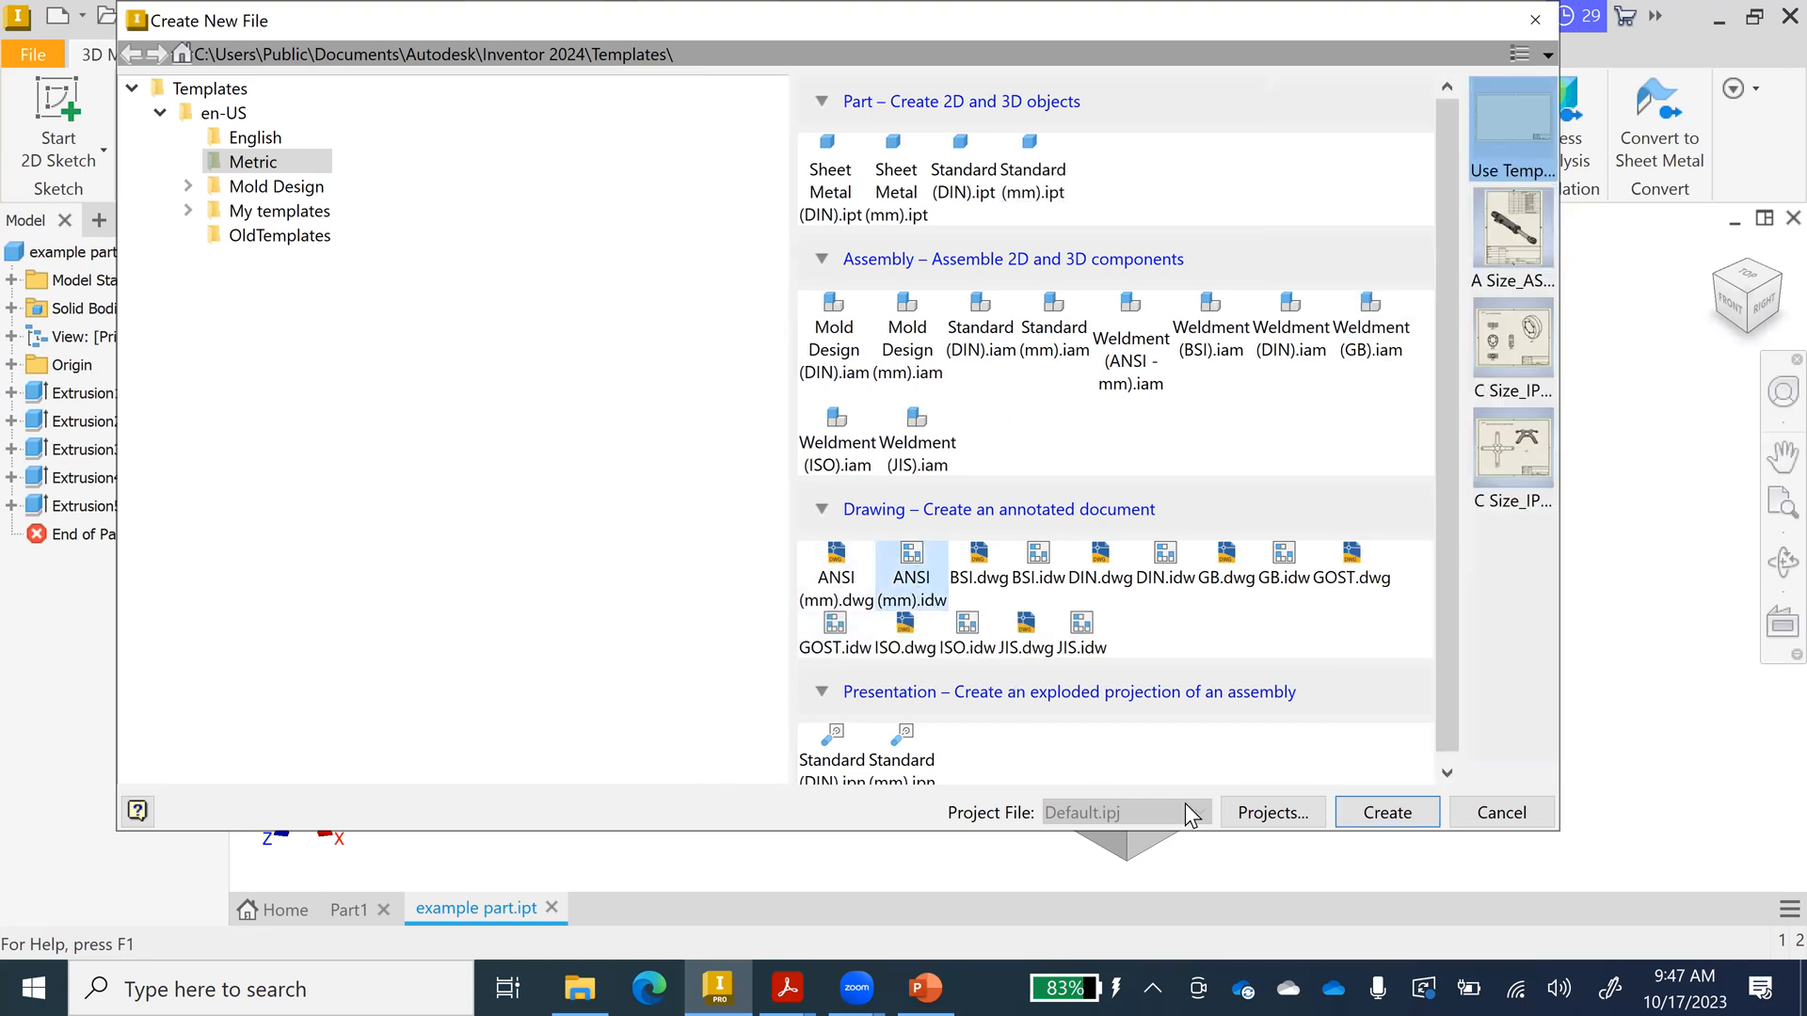
left_click(1389, 817)
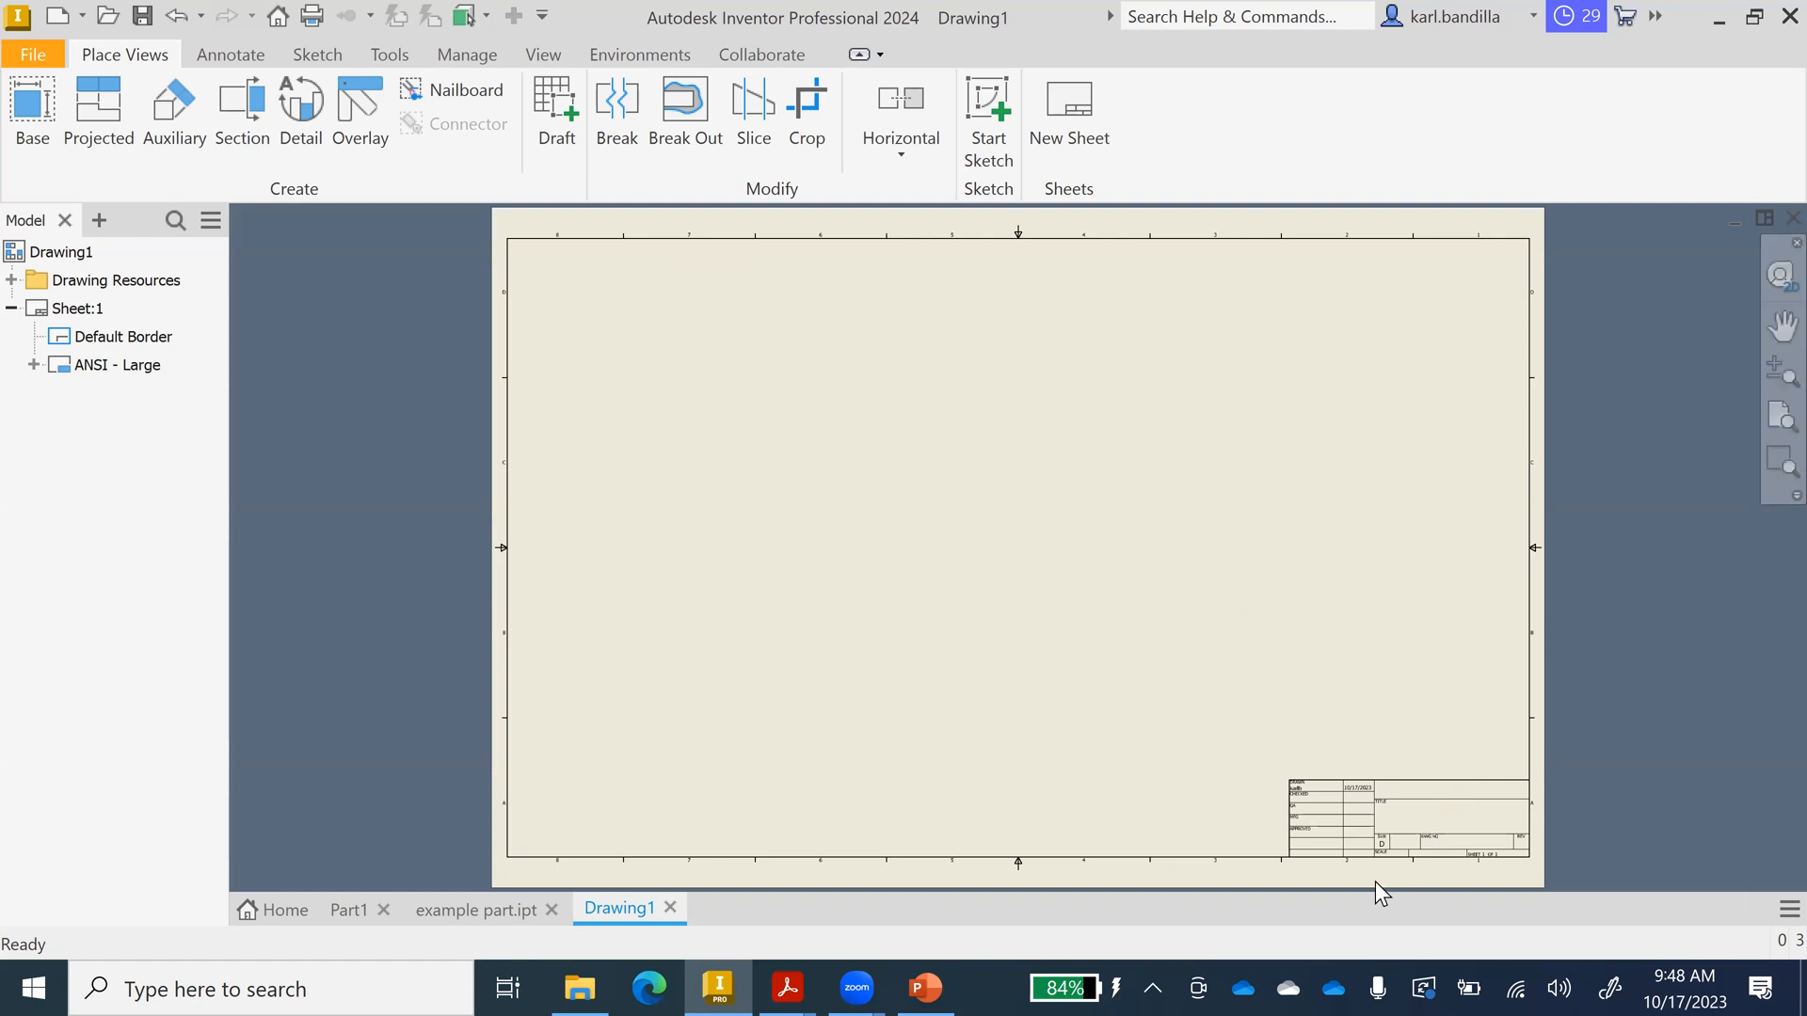
Zoom in on Drawing1's title block and back out, then select Sheet:1.
scroll(1413, 835, "up", 6)
scroll(1414, 835, "down", 3)
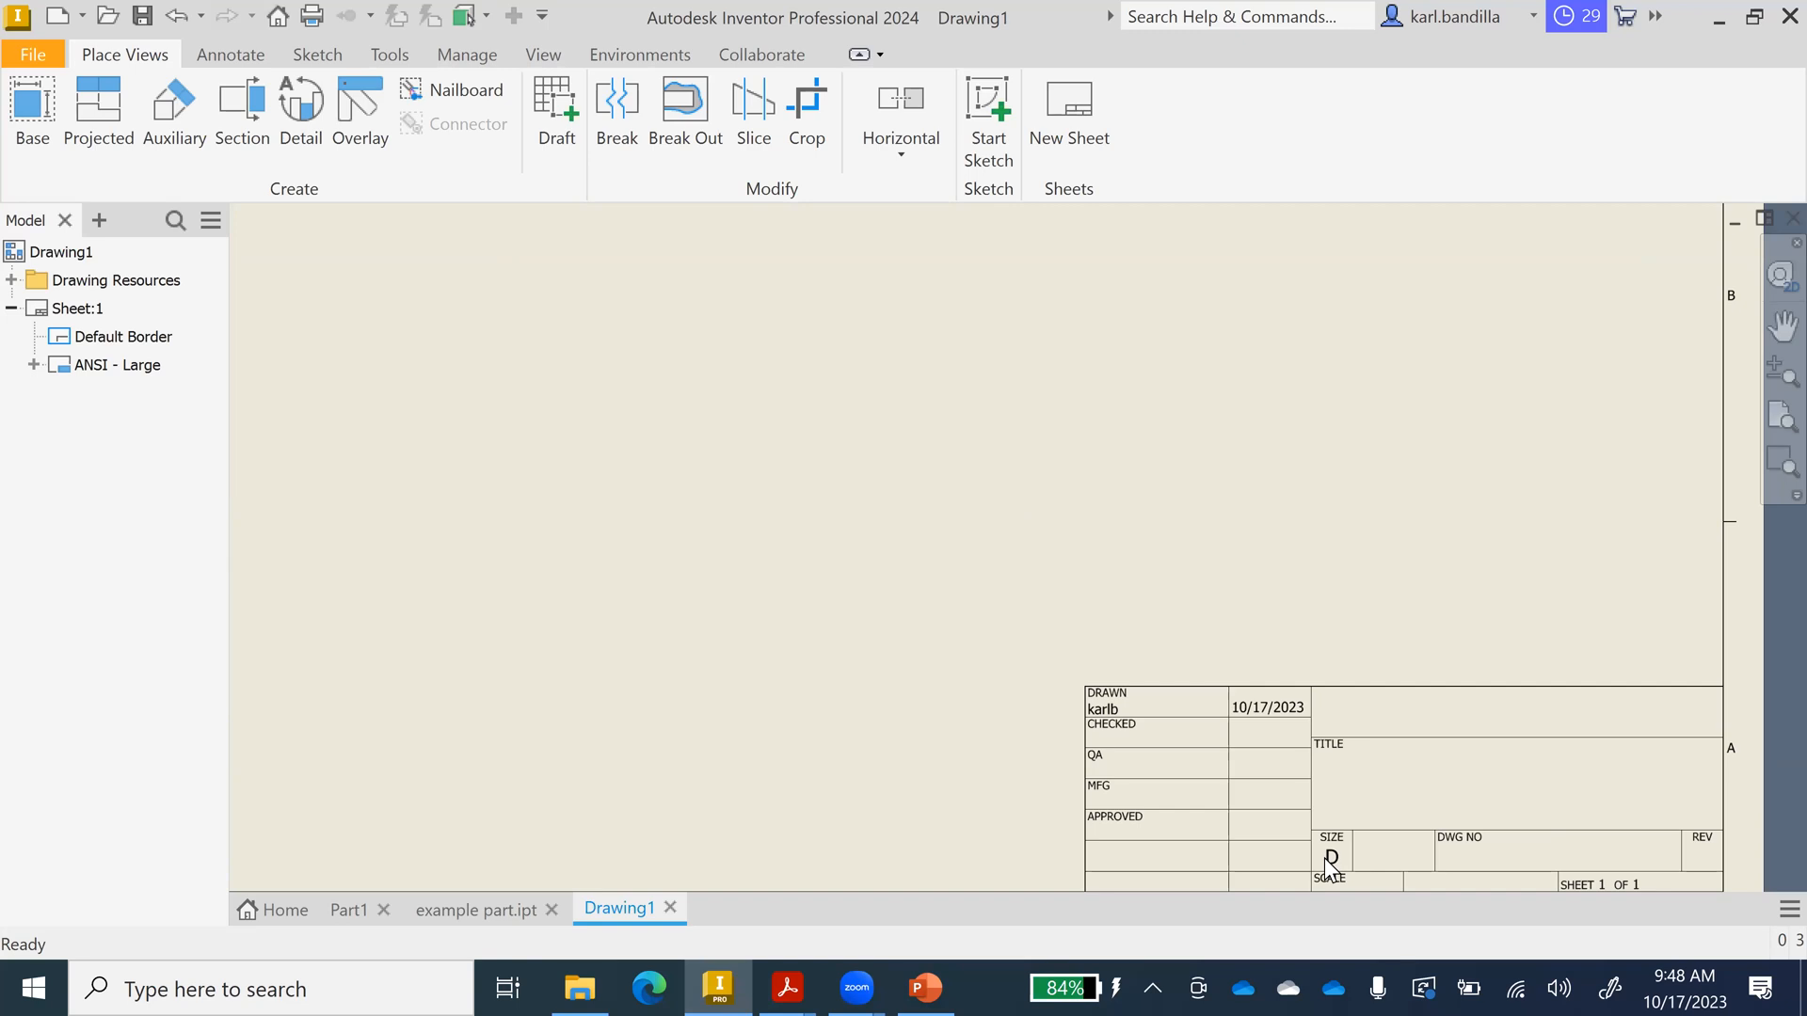
scroll(1254, 838, "down", 4)
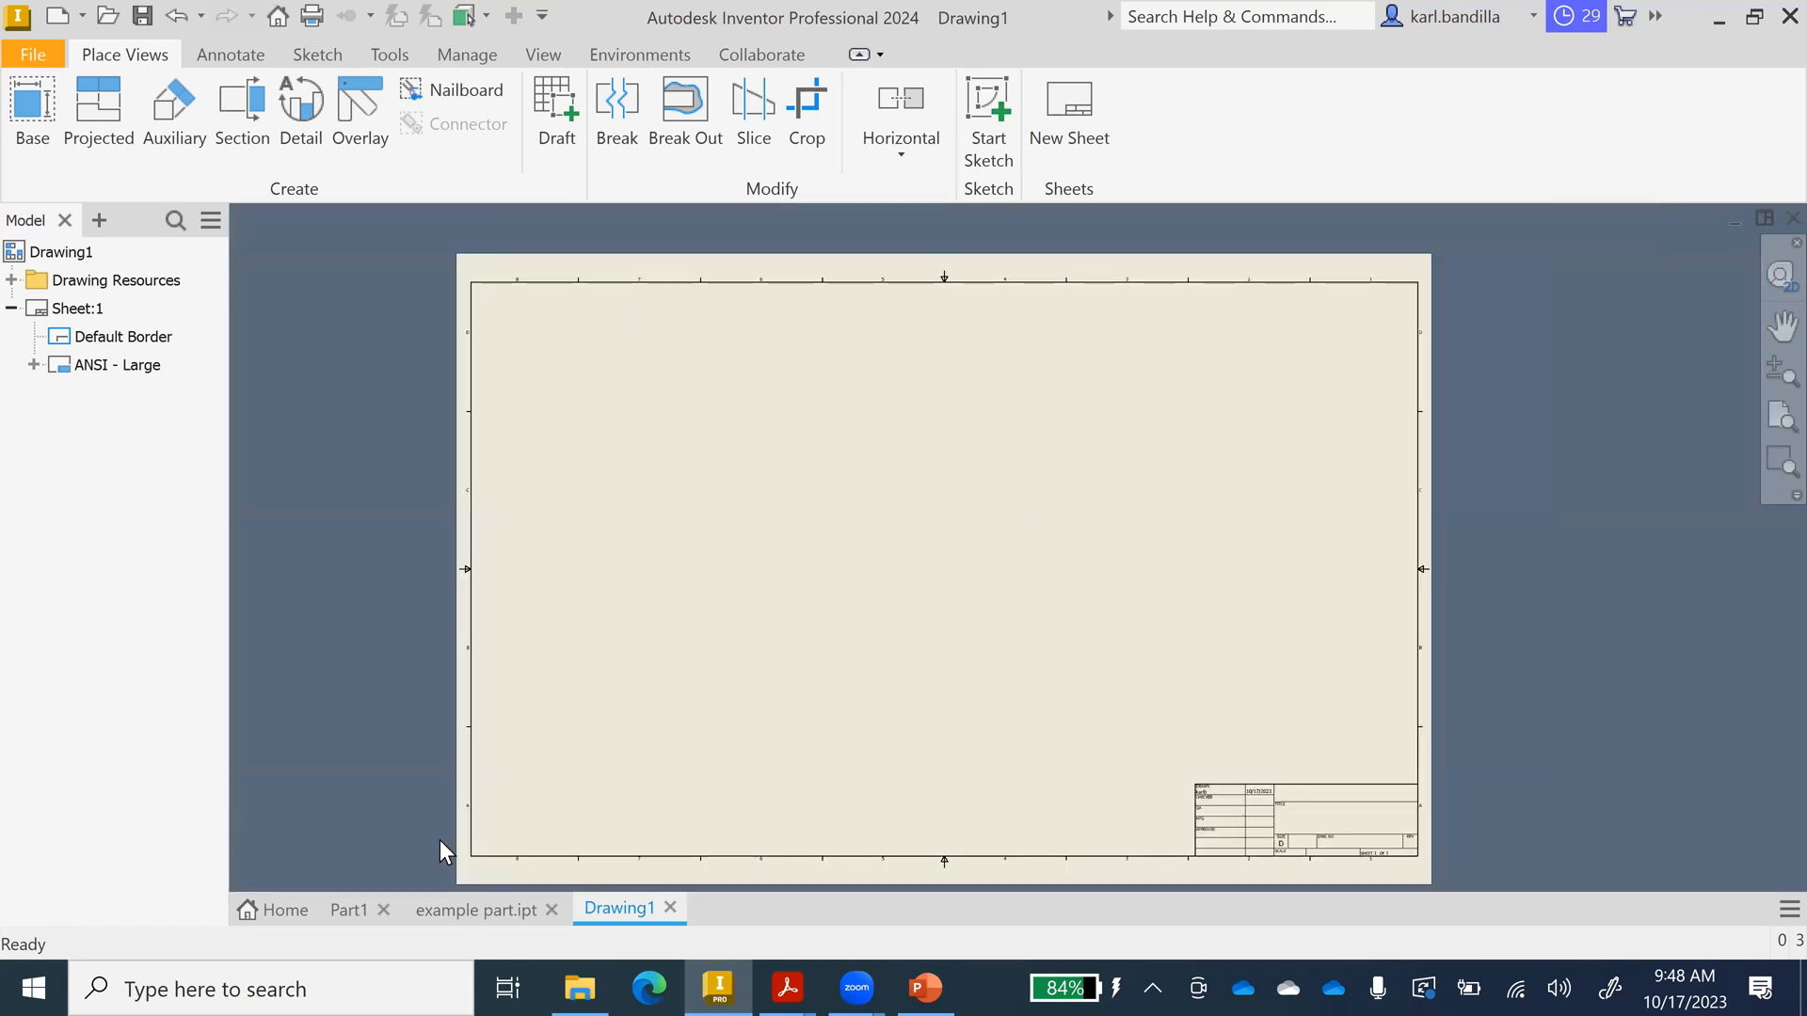
left_click(83, 311)
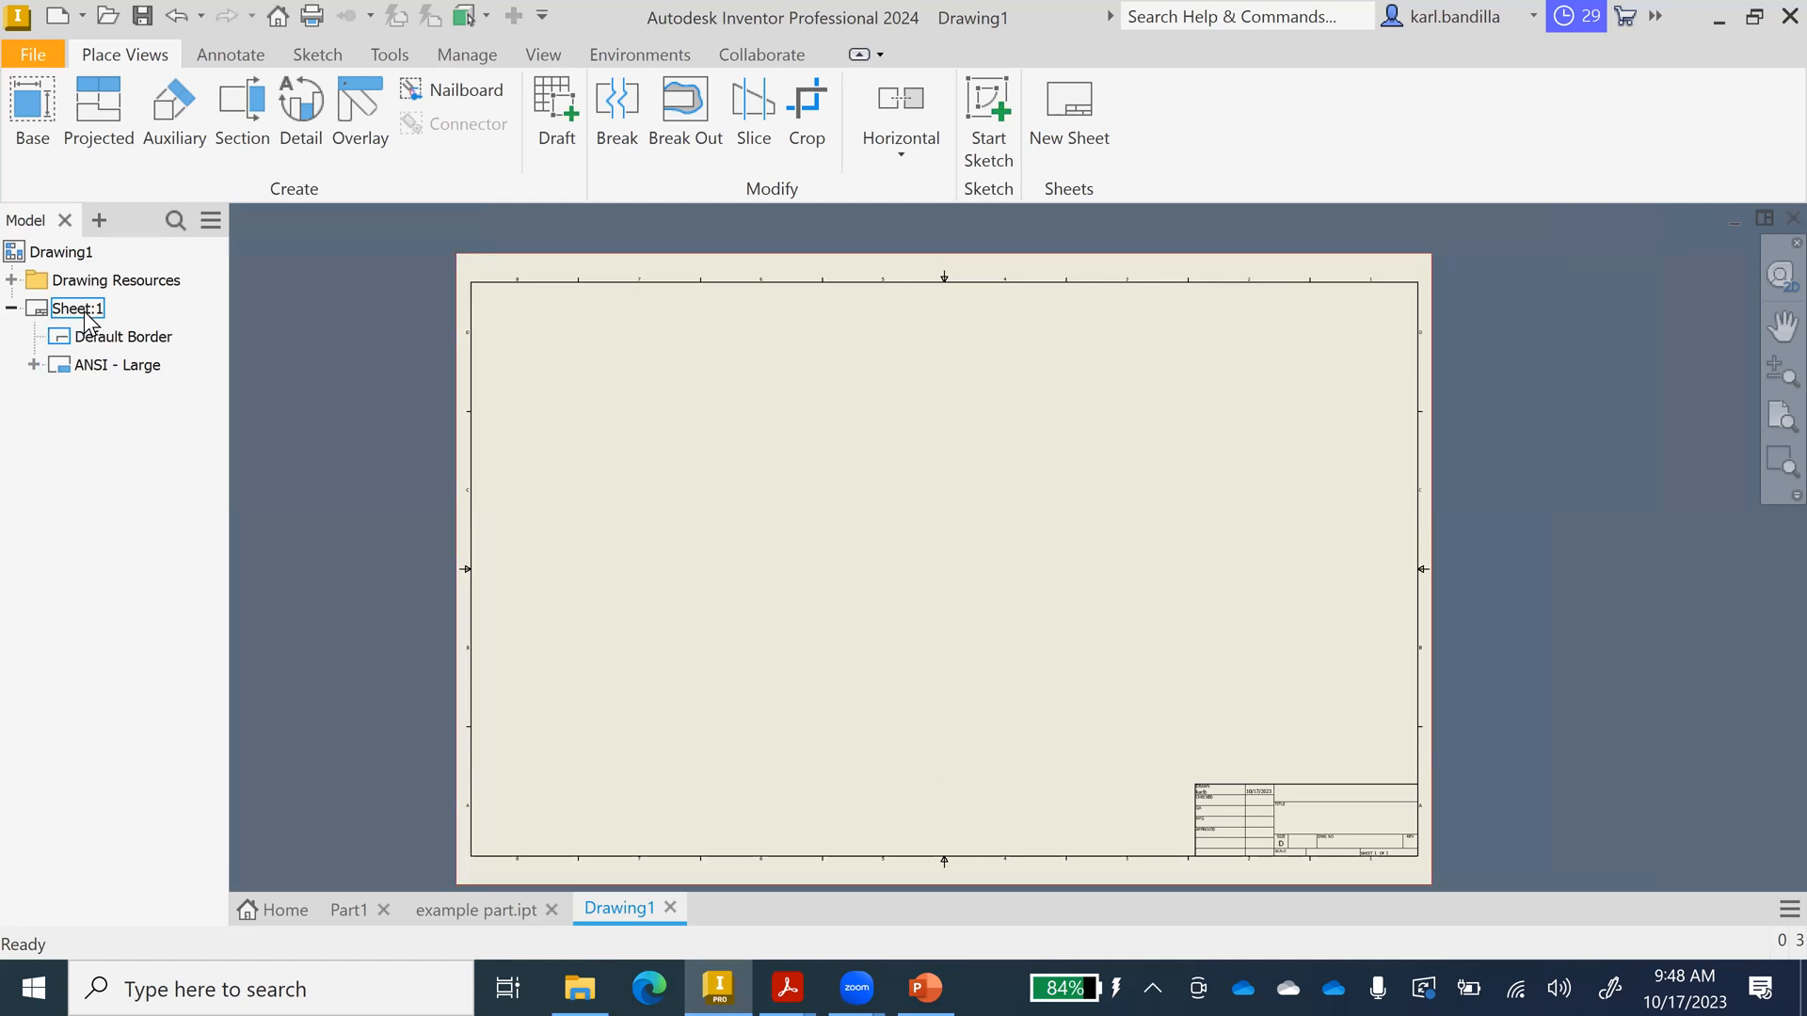
Change Sheet:1 to size A through Edit Sheet.
right_click(81, 310)
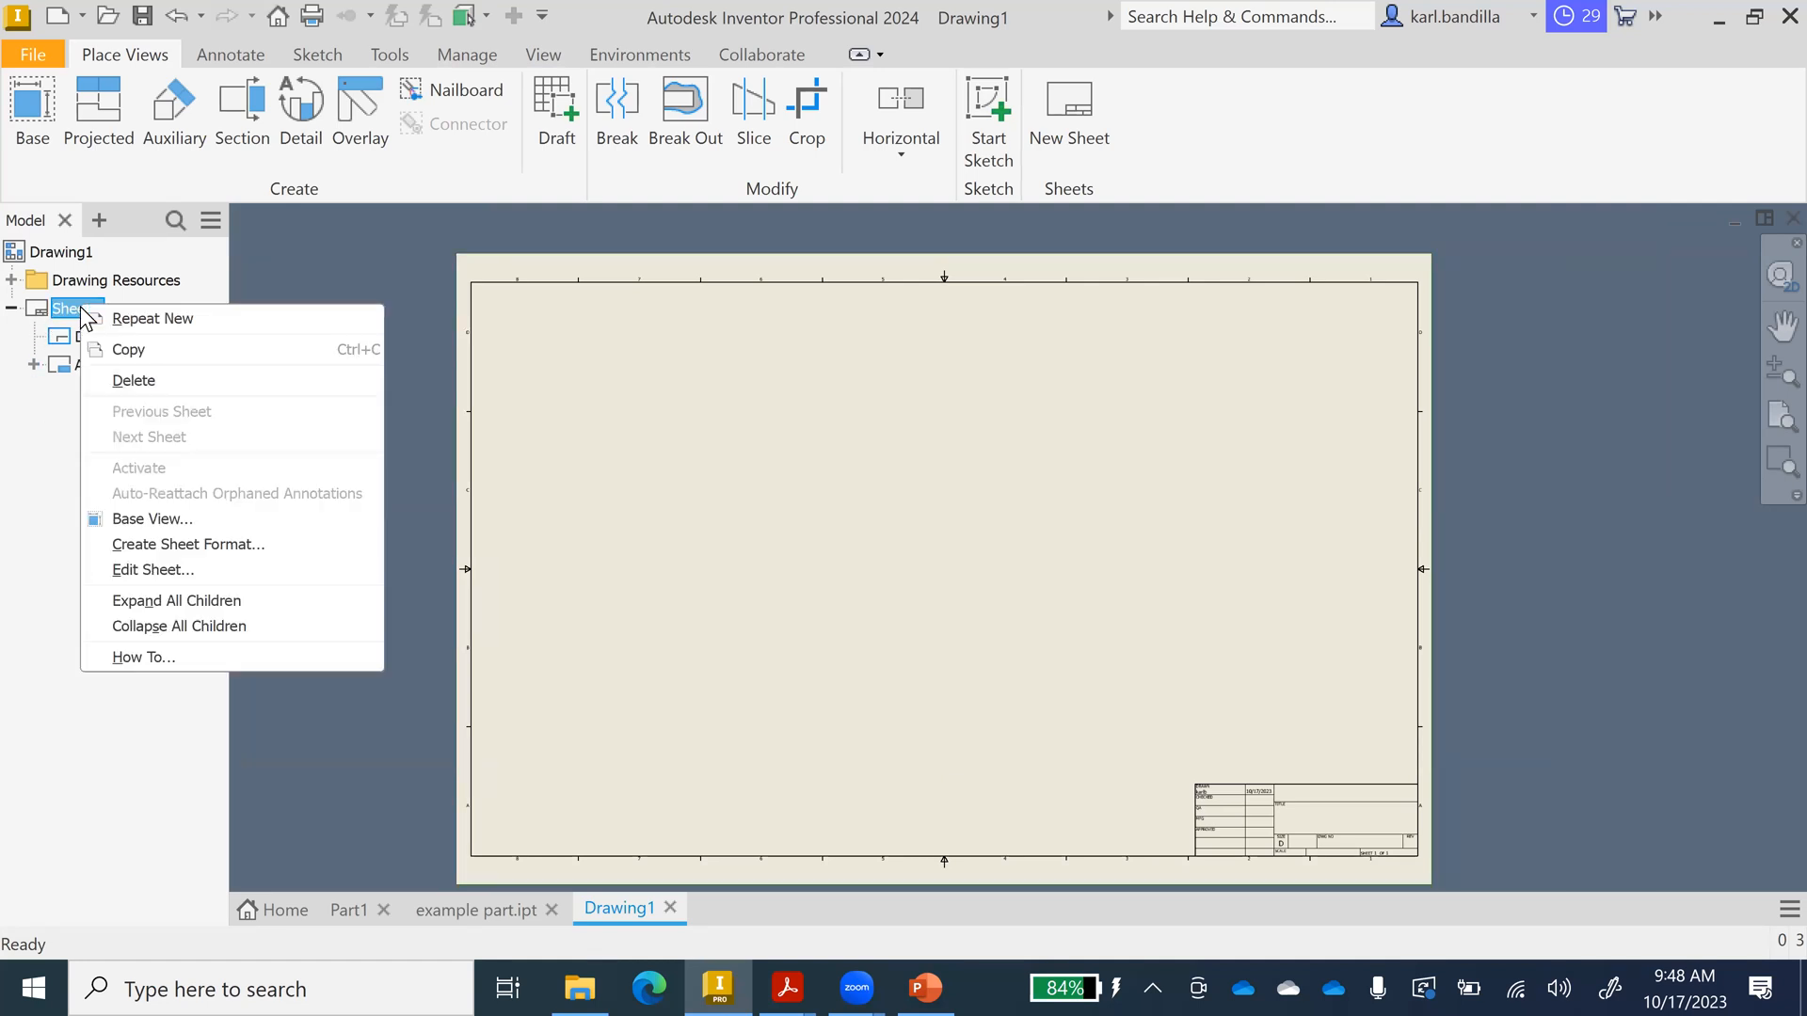
left_click(173, 572)
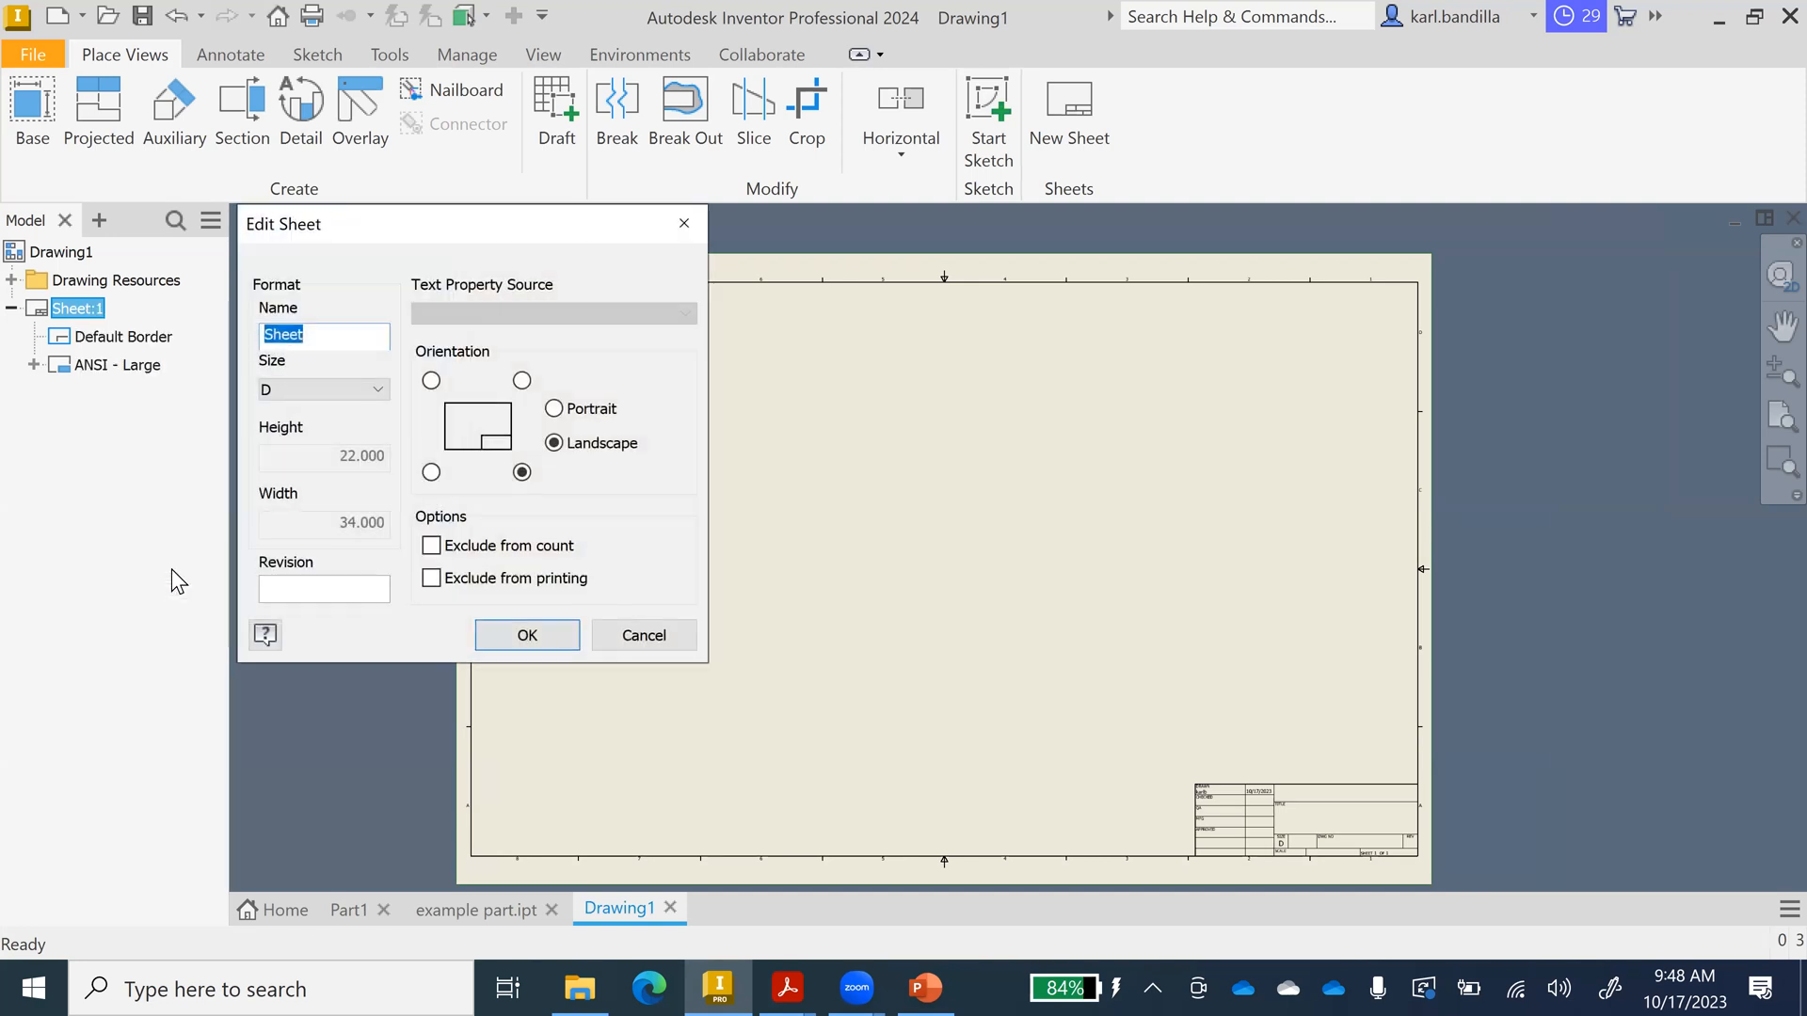
left_click(323, 391)
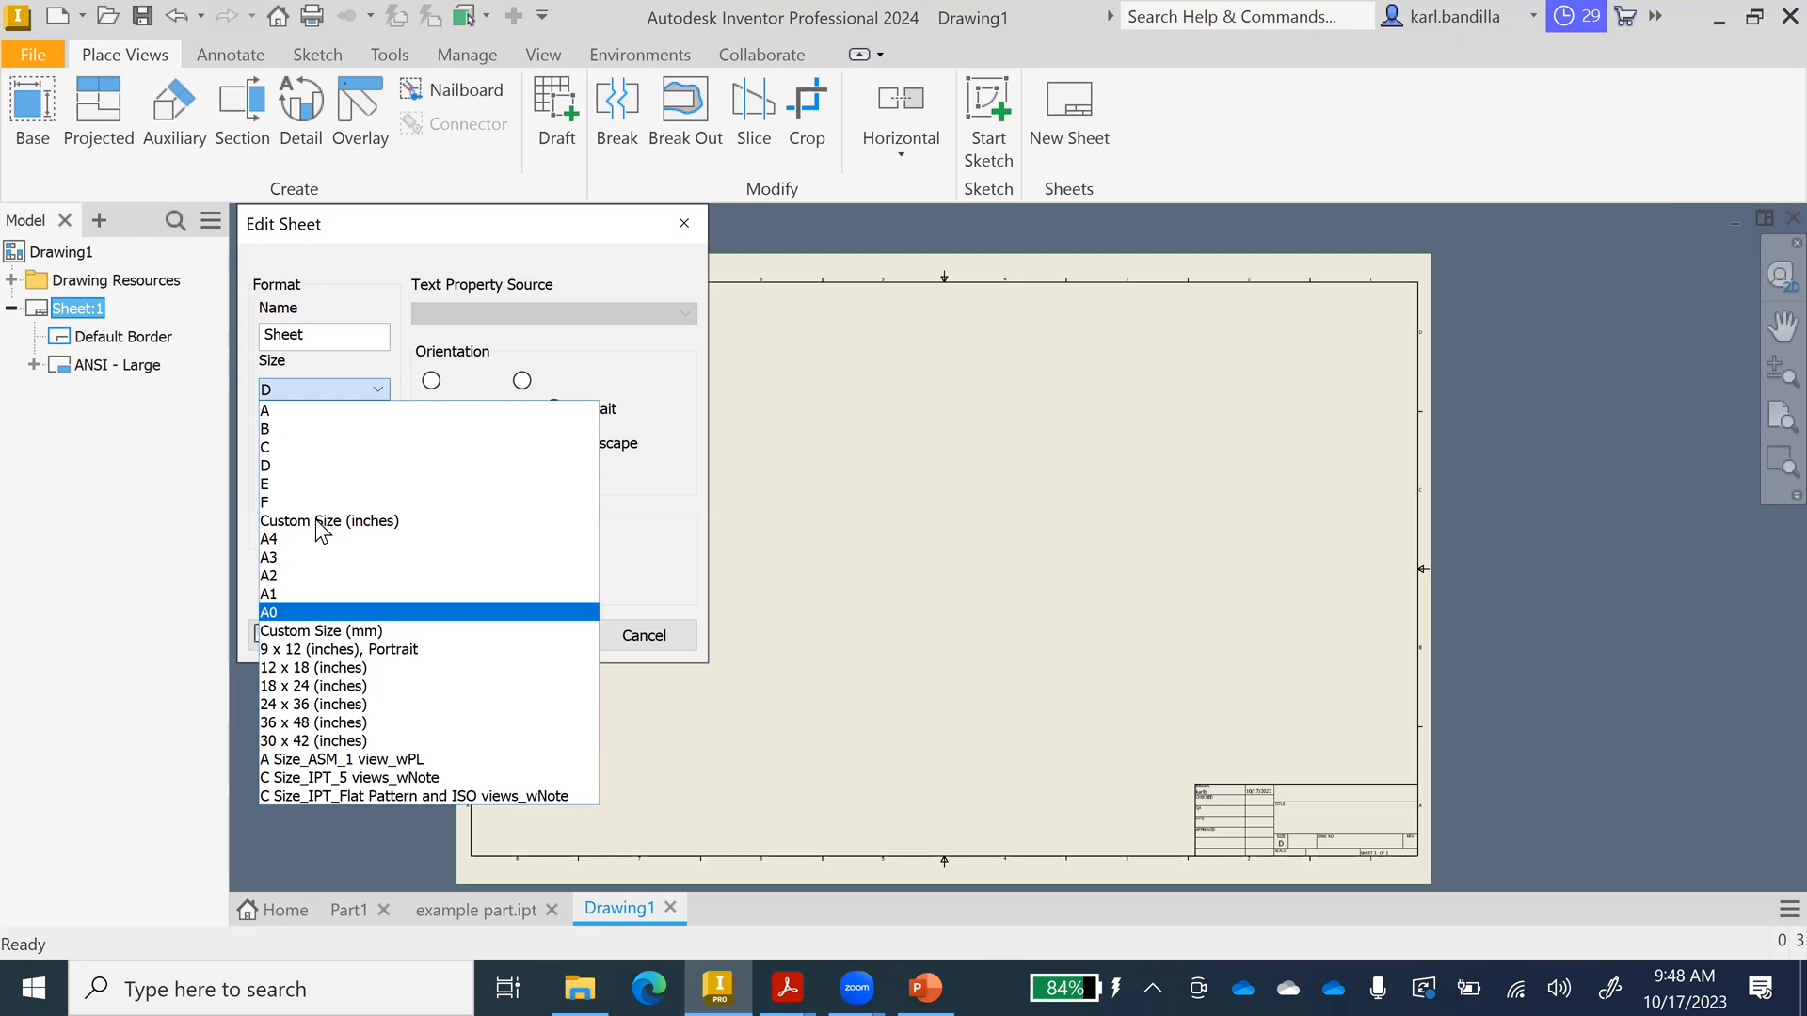
left_click(278, 412)
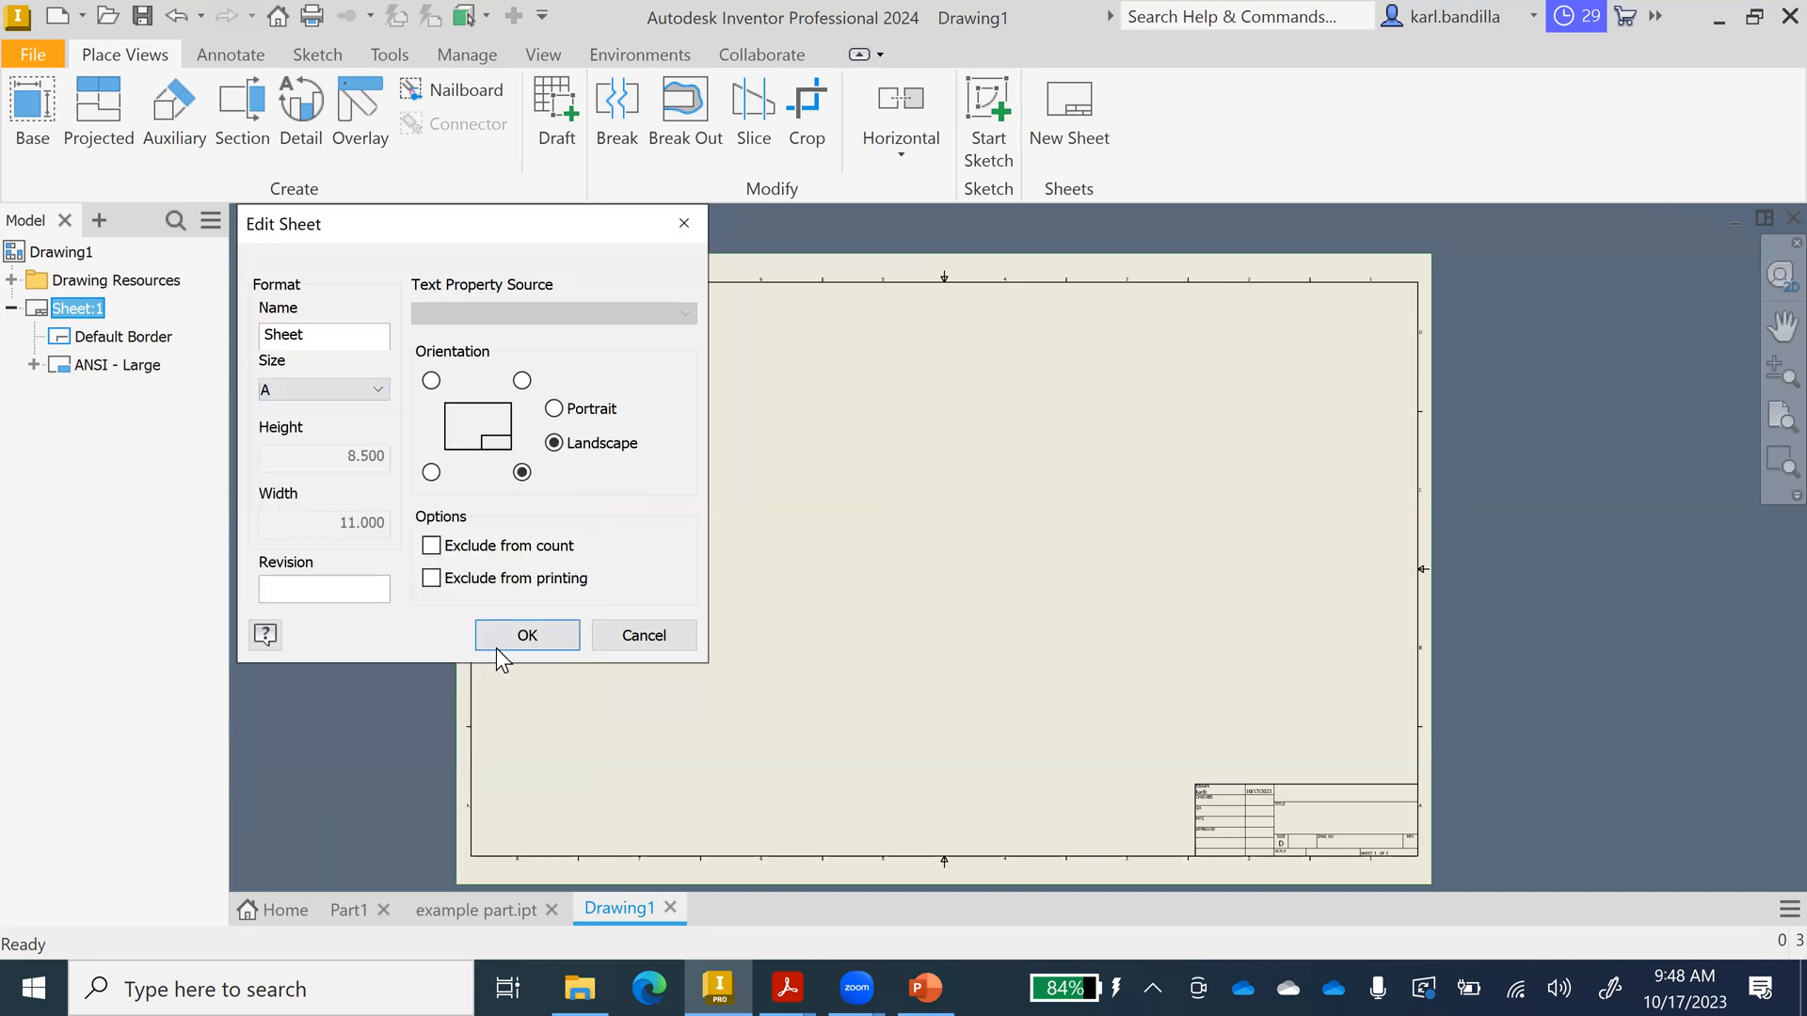
left_click(525, 633)
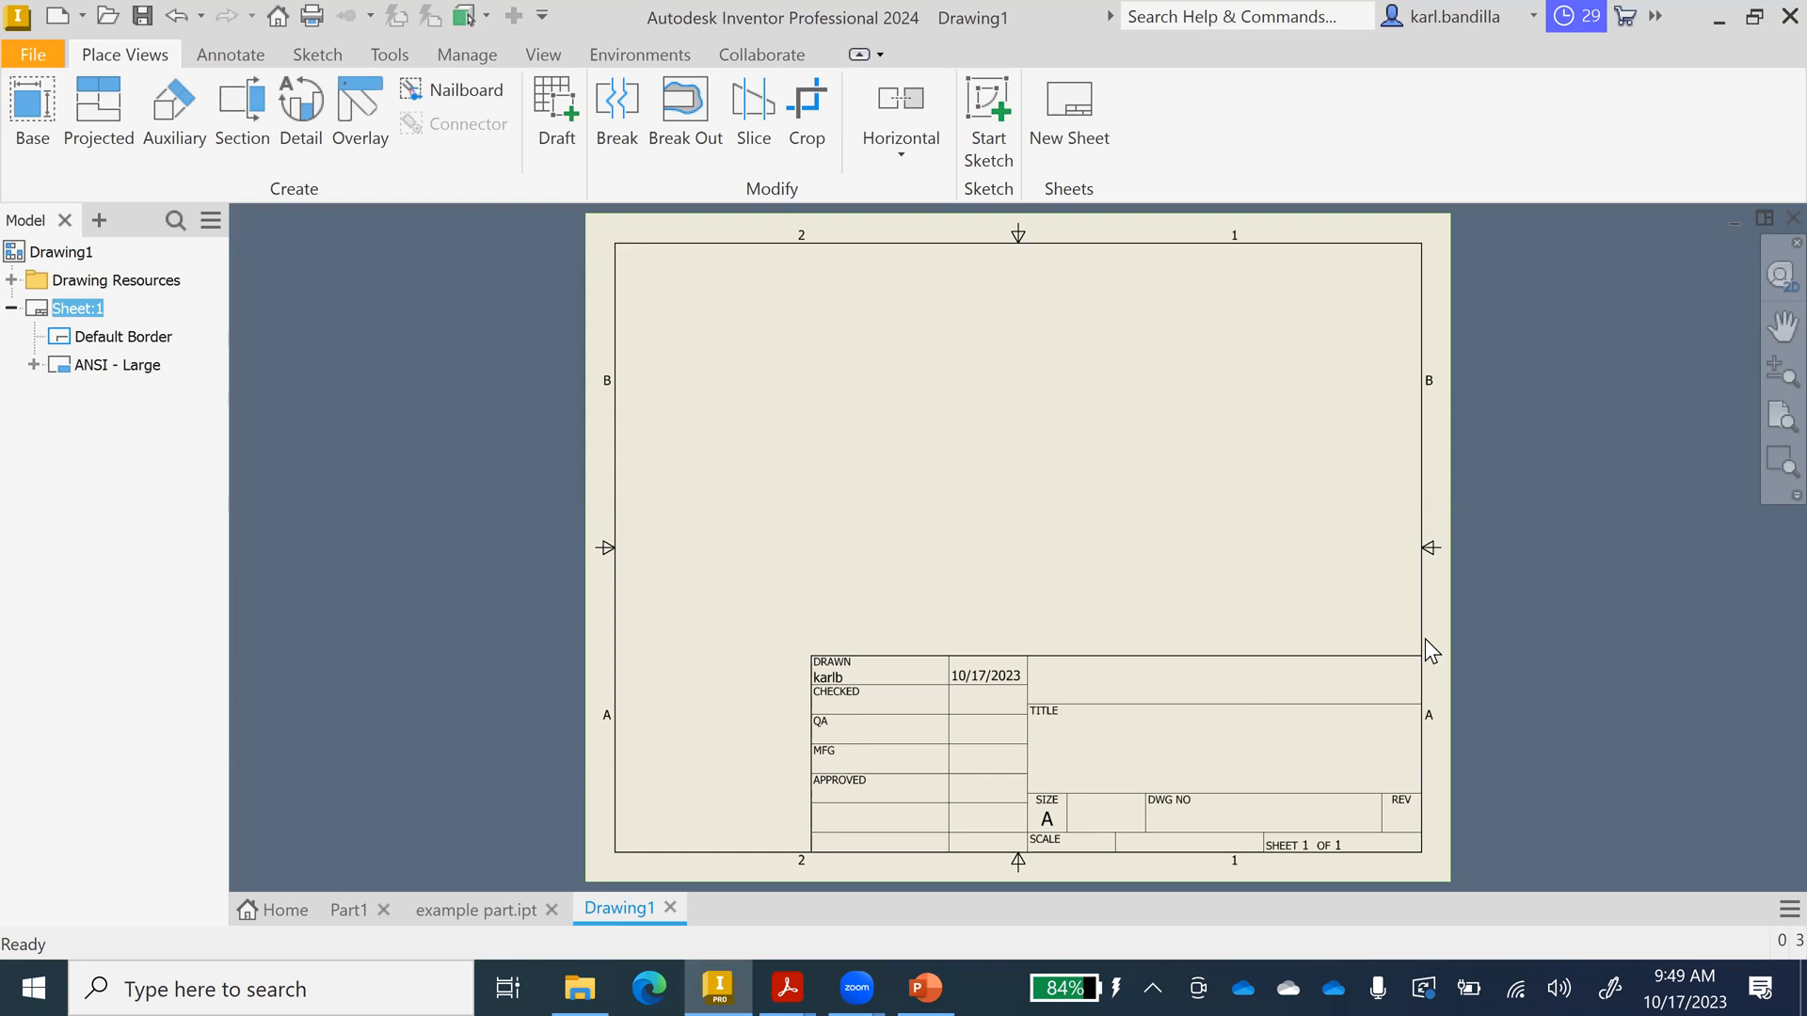
left_click(76, 305)
Resize Sheet:1 to size D, 22 × 34 in landscape, via Edit Sheet.
left_click(4, 435)
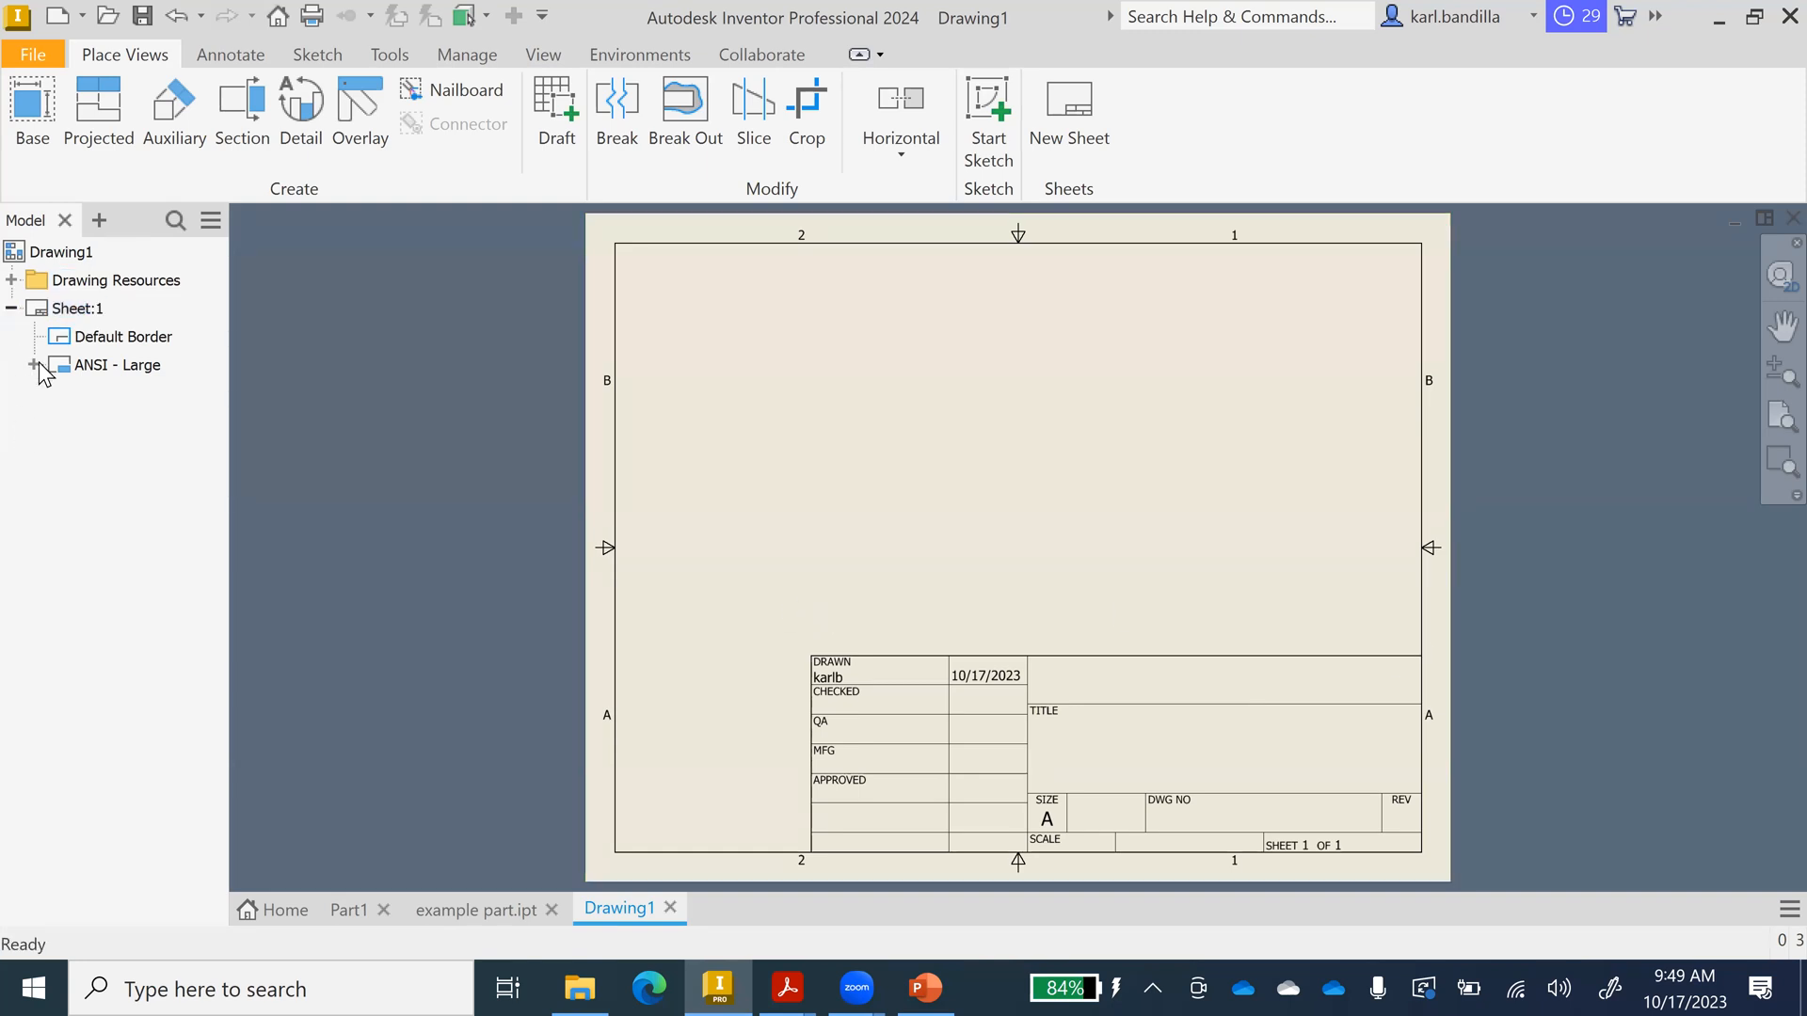
right_click(62, 318)
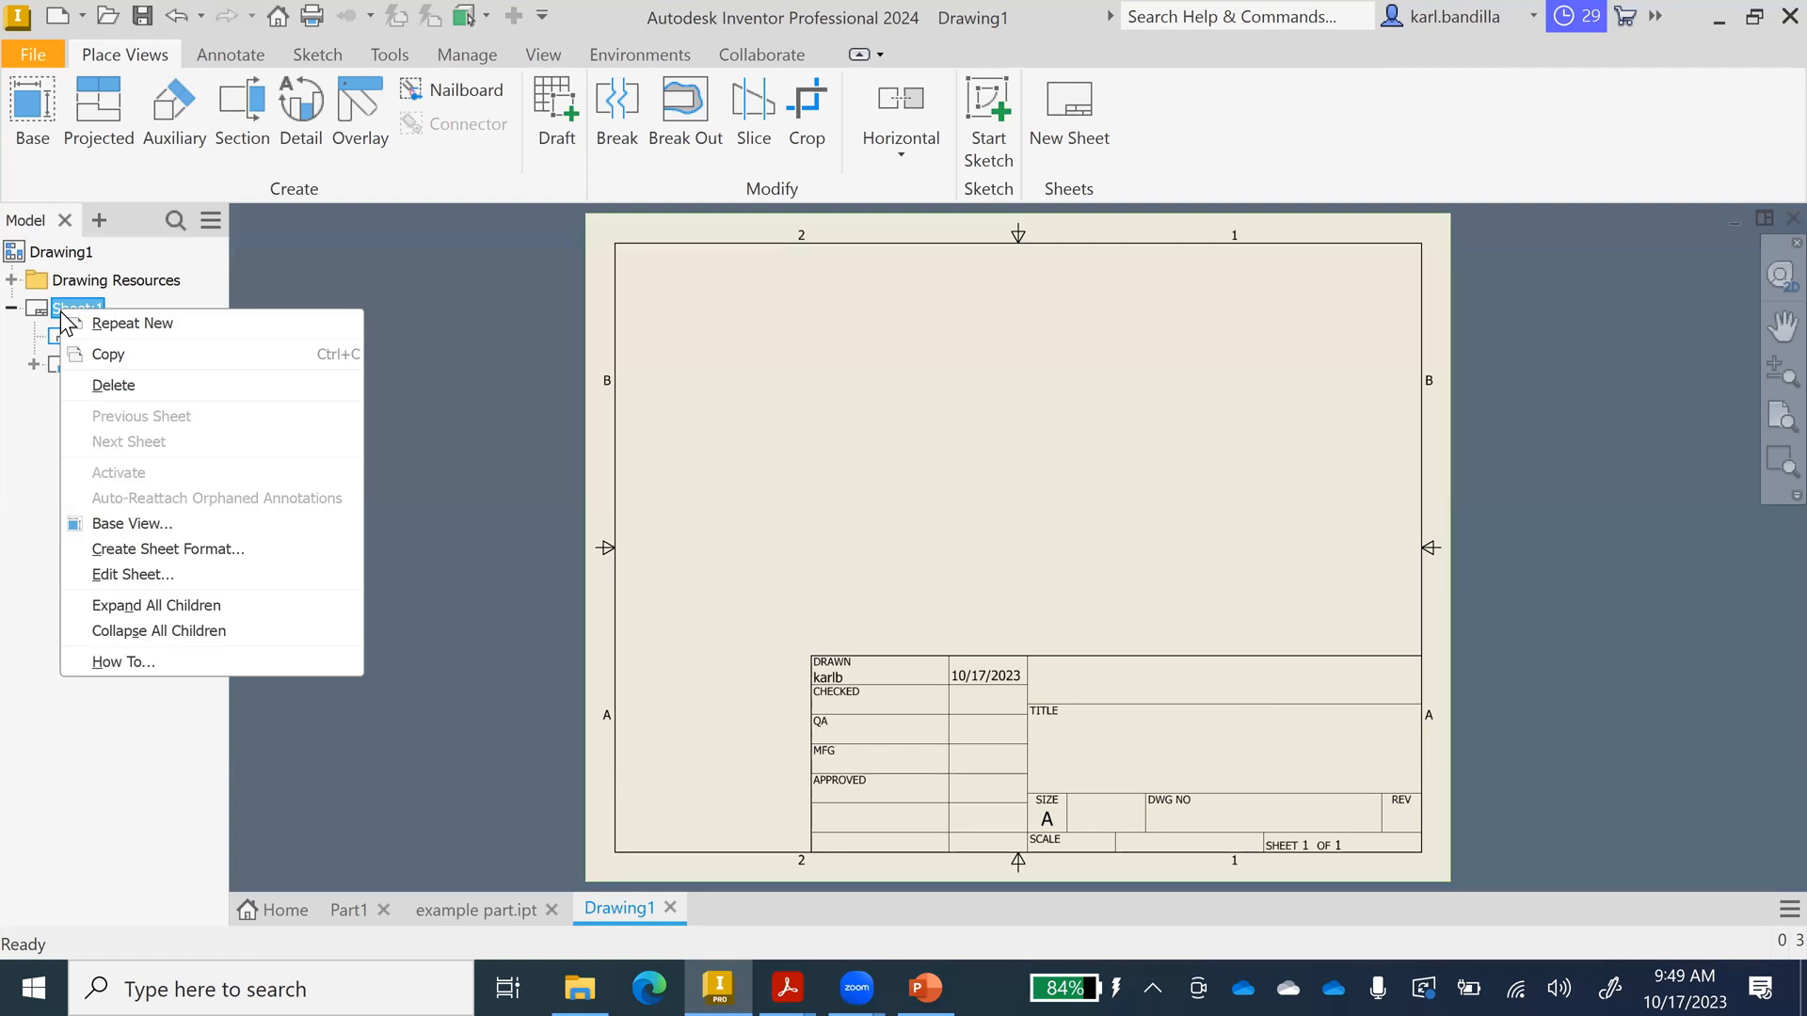
left_click(141, 576)
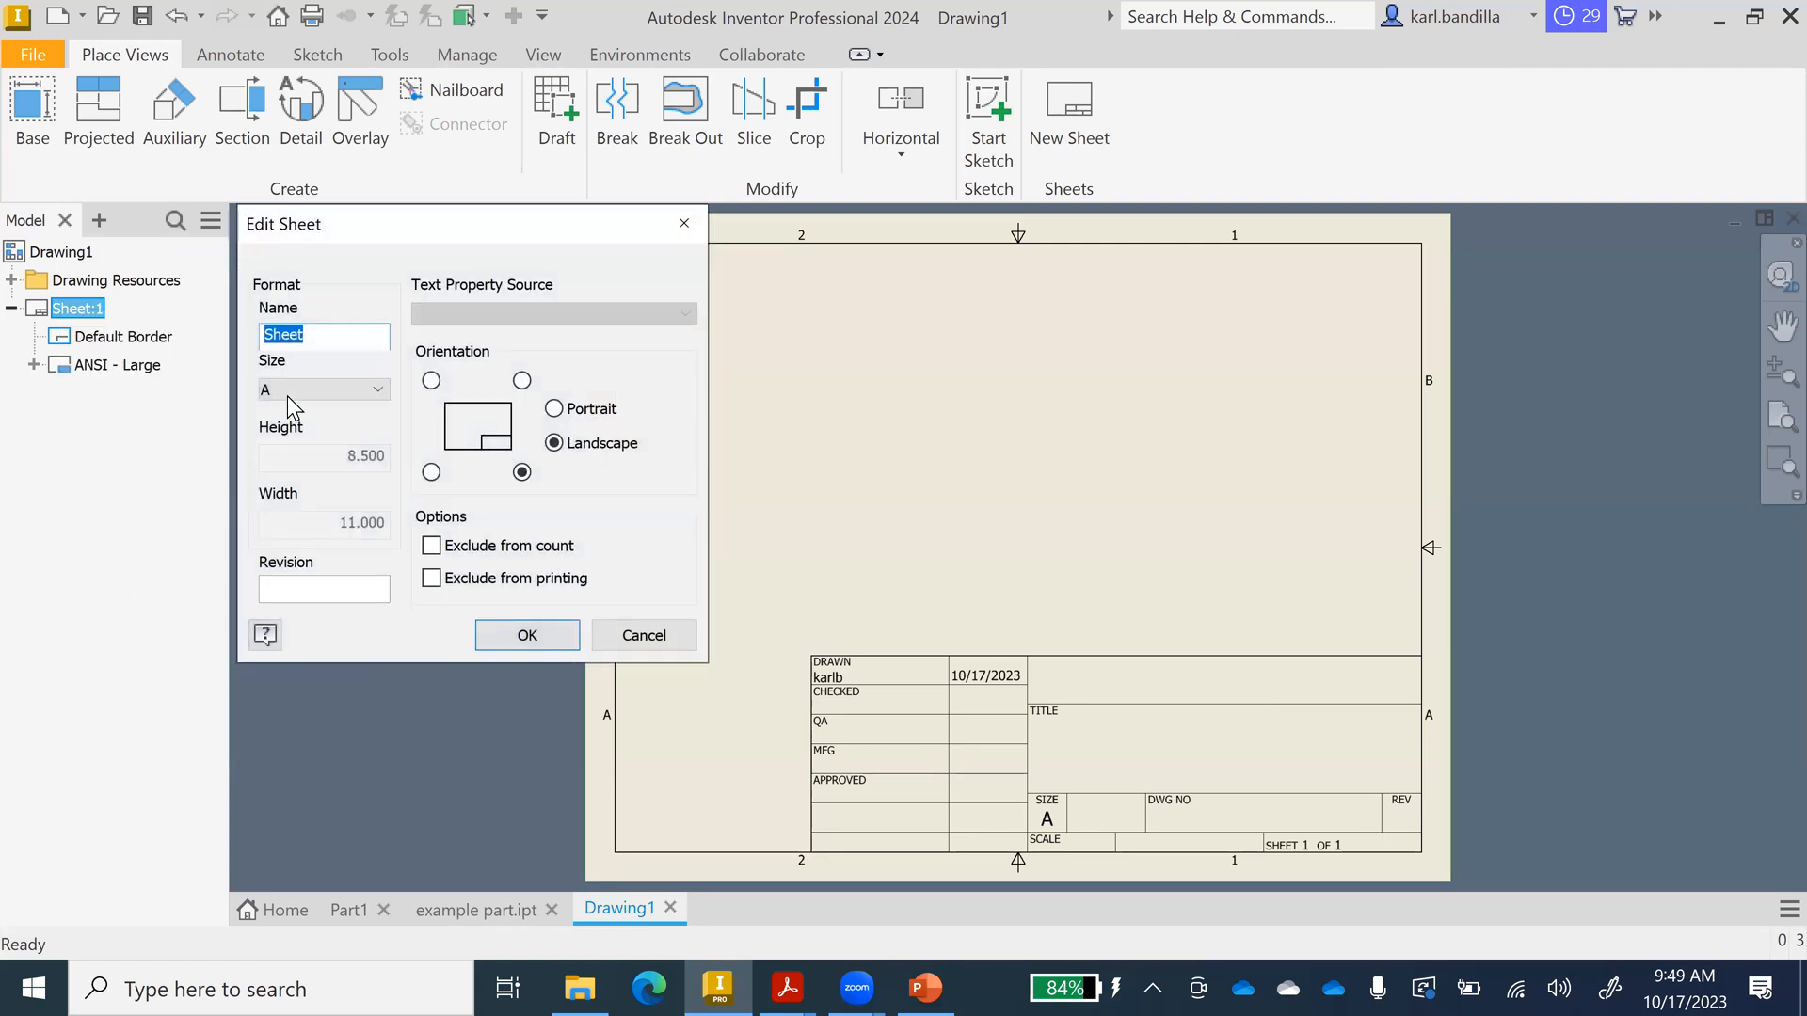
left_click(293, 393)
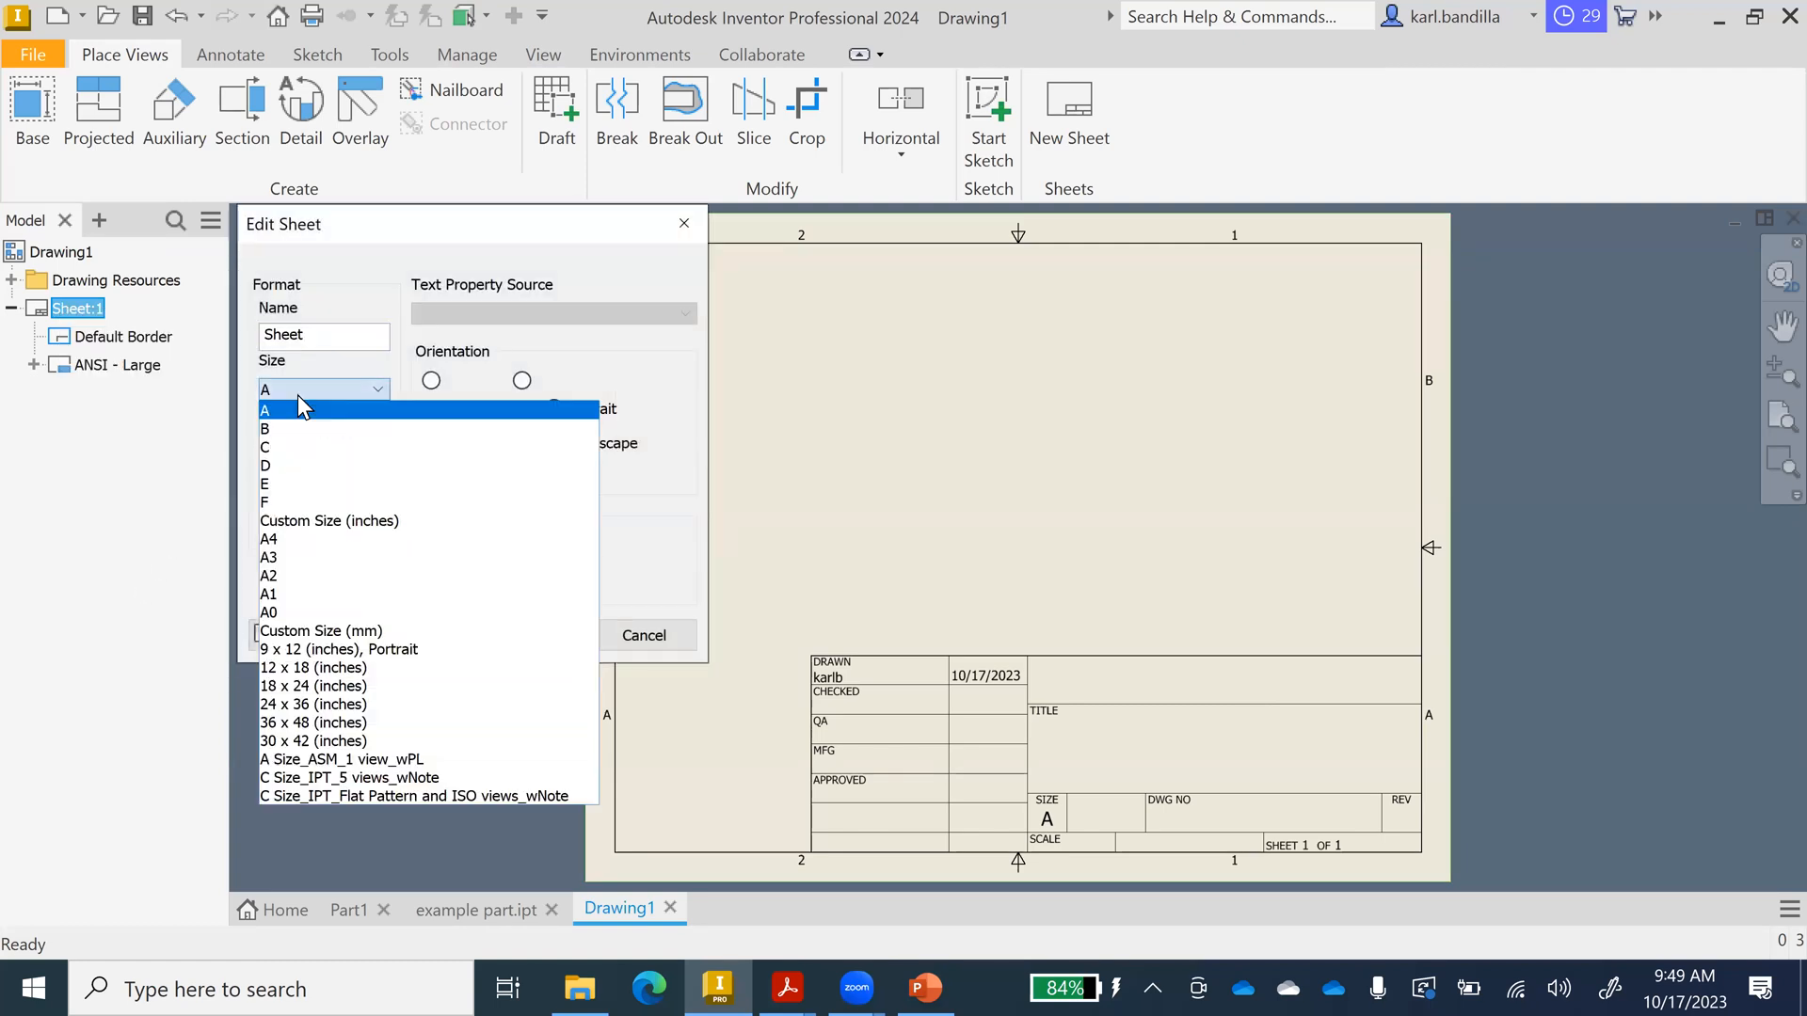
left_click(282, 465)
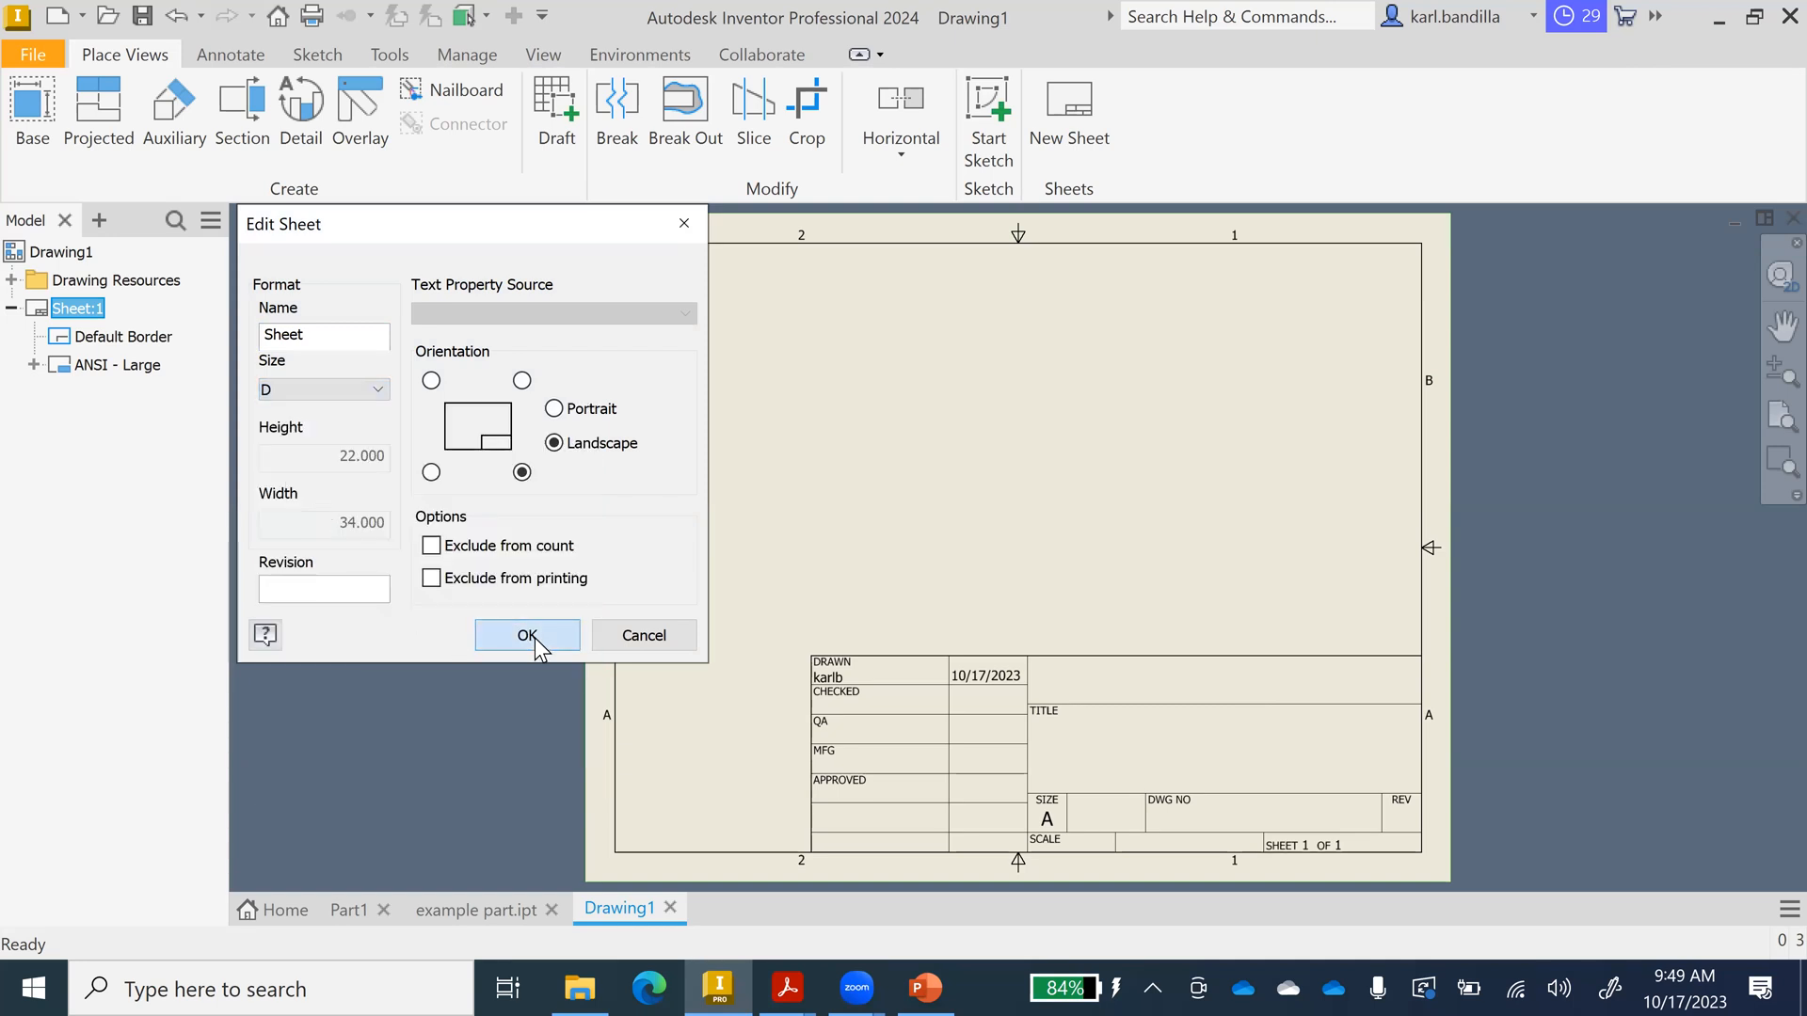
left_click(532, 636)
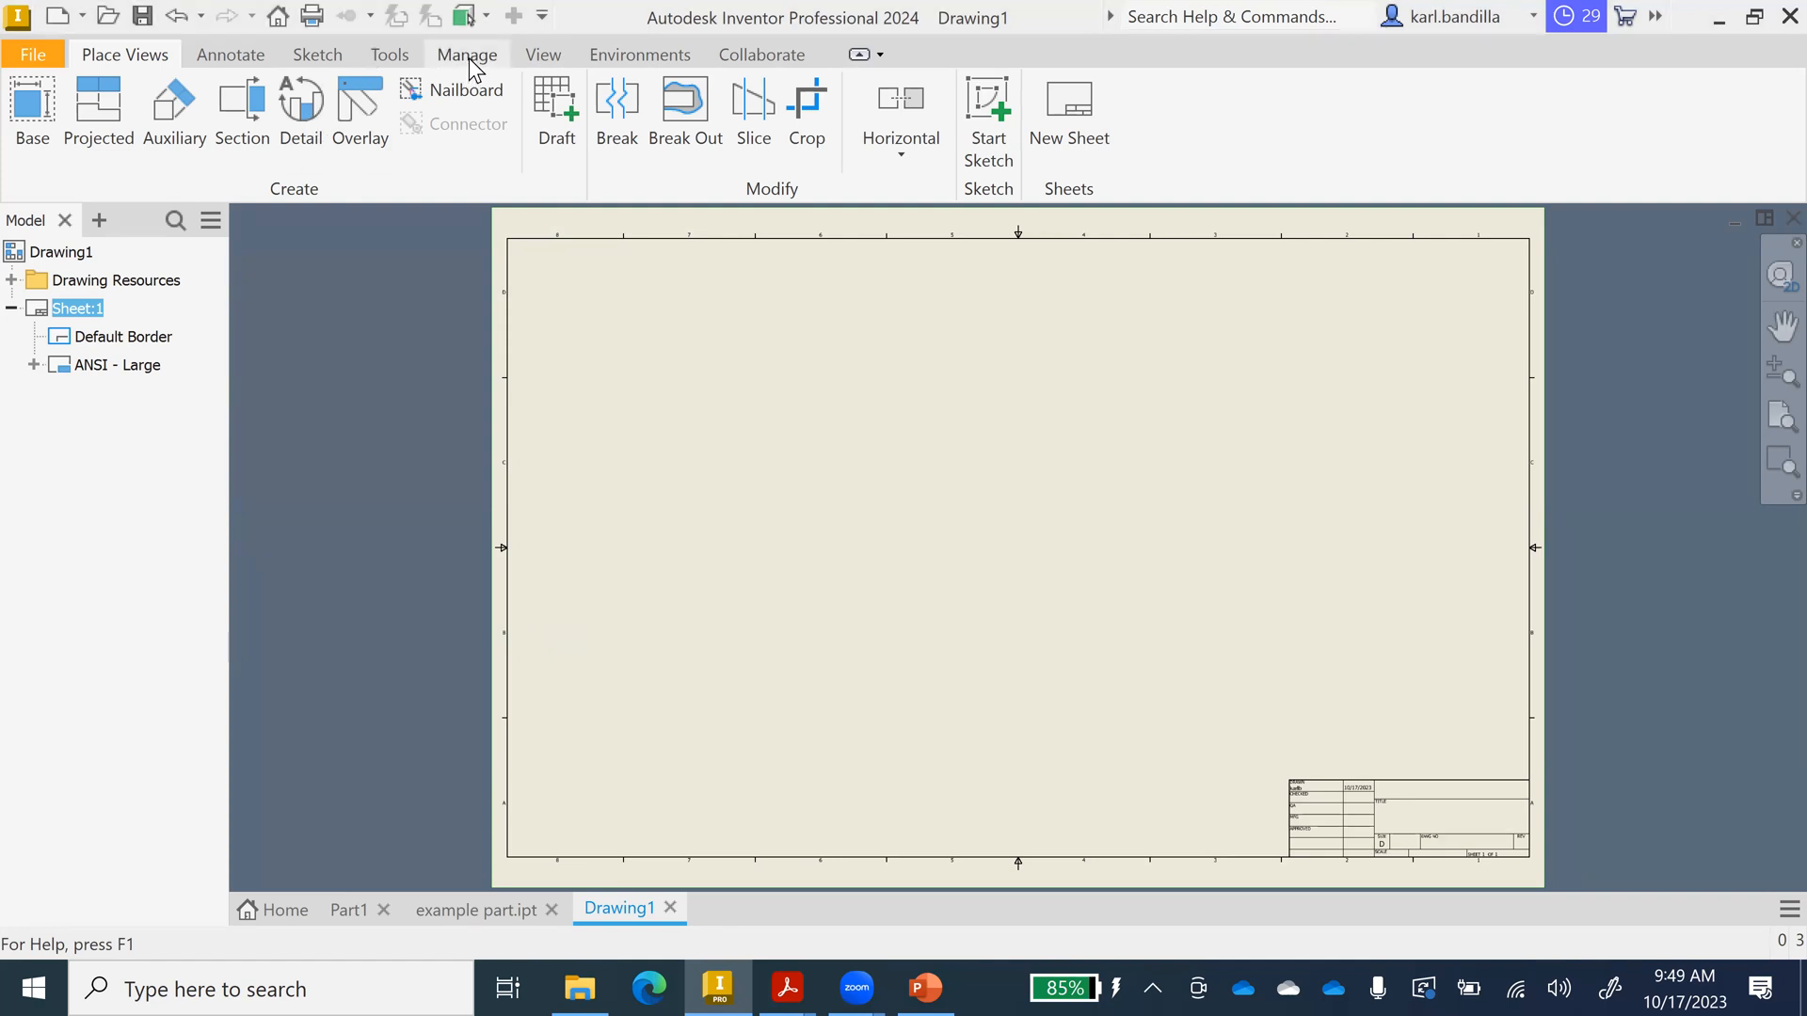
Set Note Text (ANSI) text height to 8 in the Styles Editor, then save and close.
left_click(467, 56)
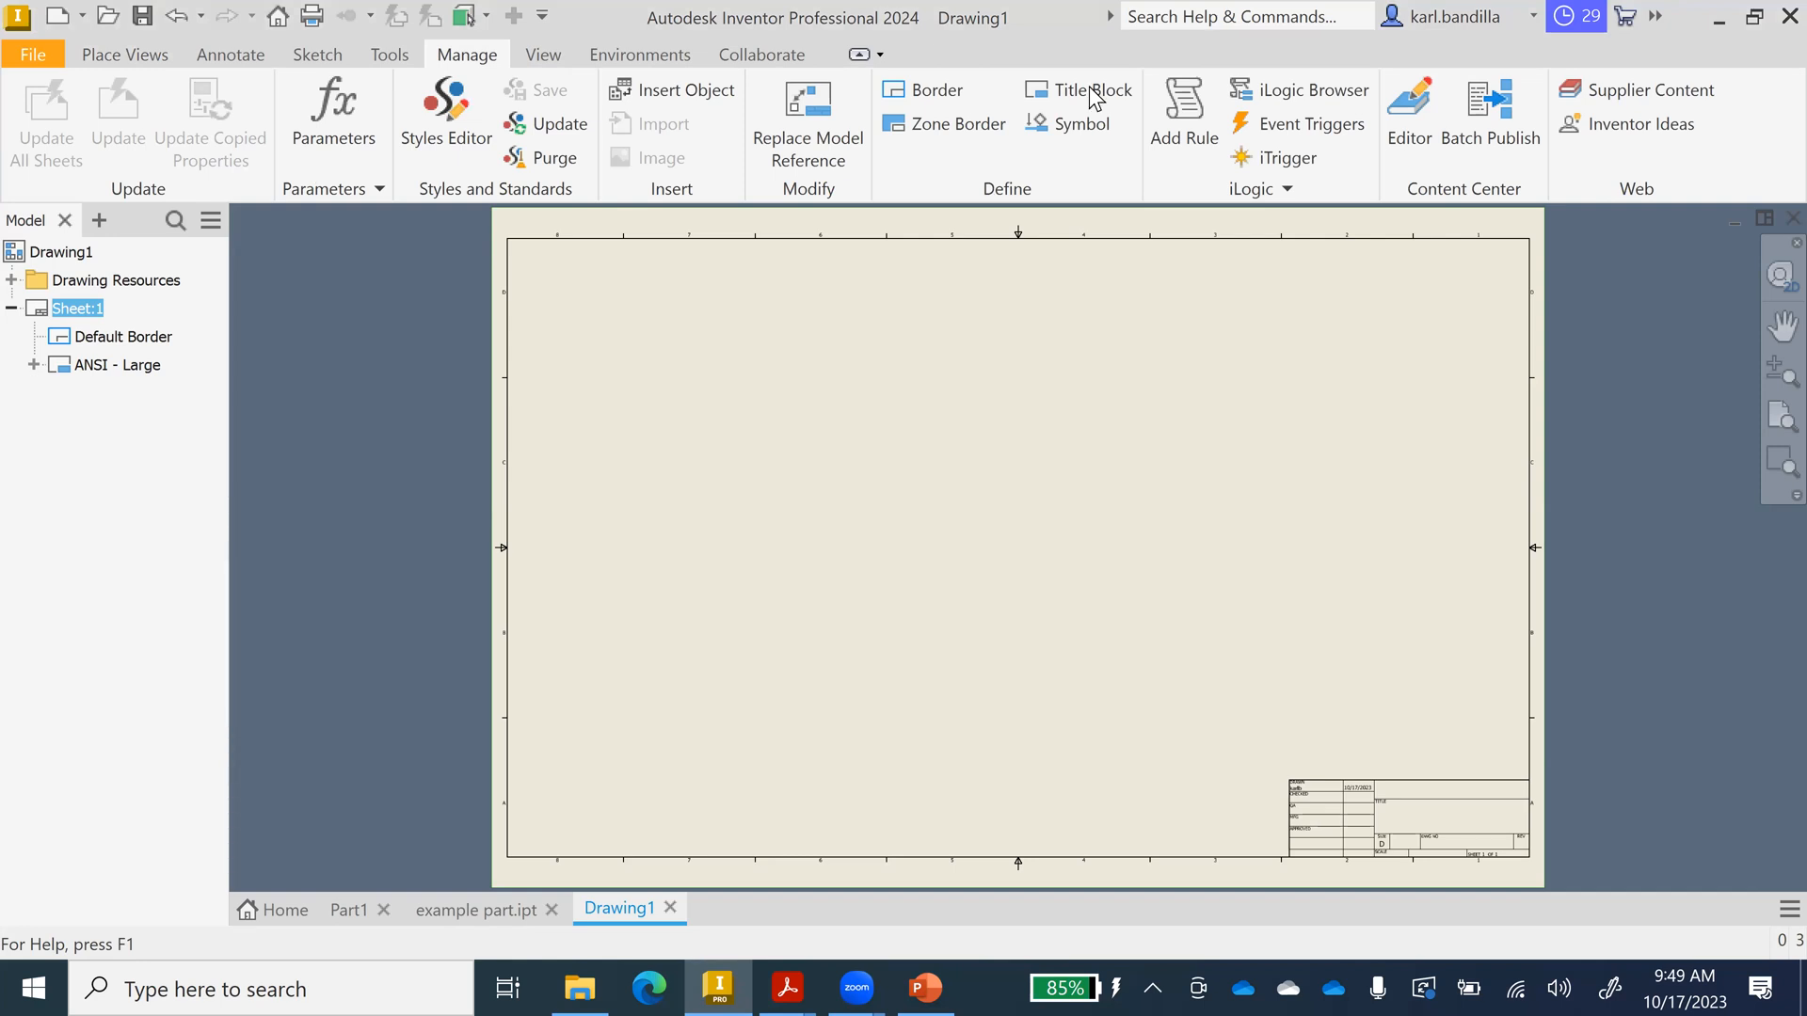
left_click(459, 121)
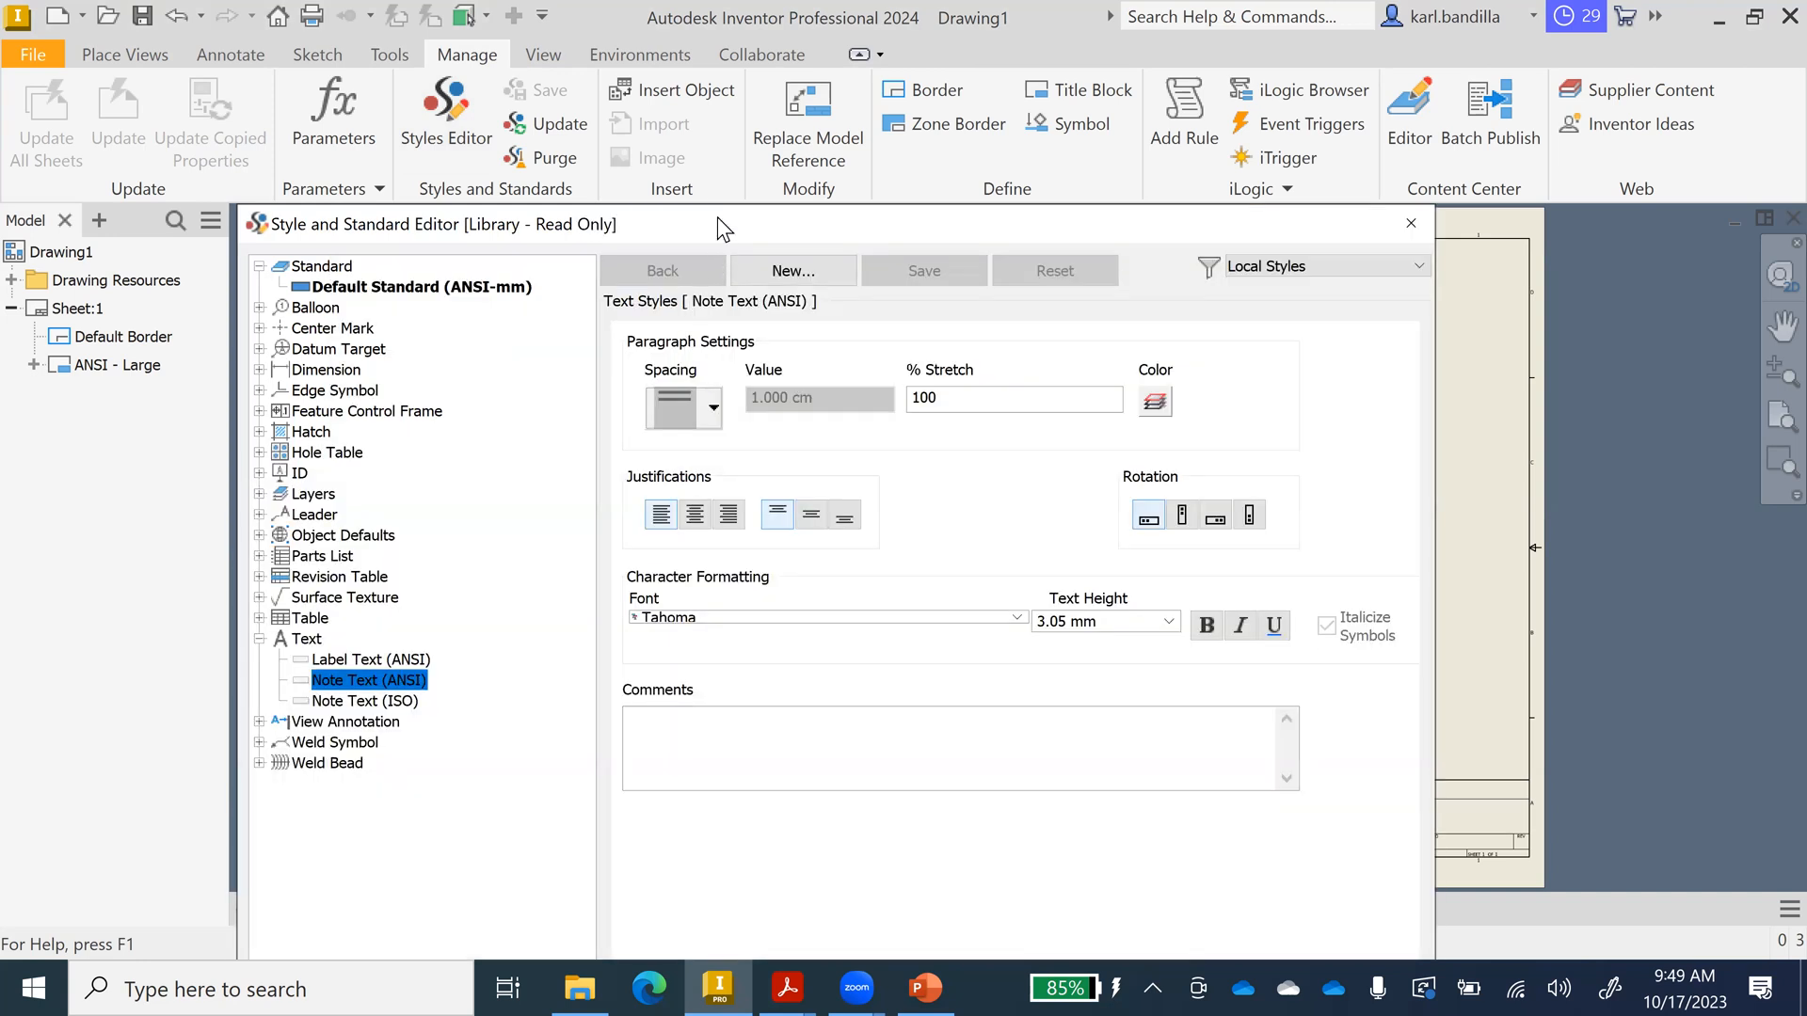
left_click_drag(597, 222, 554, 131)
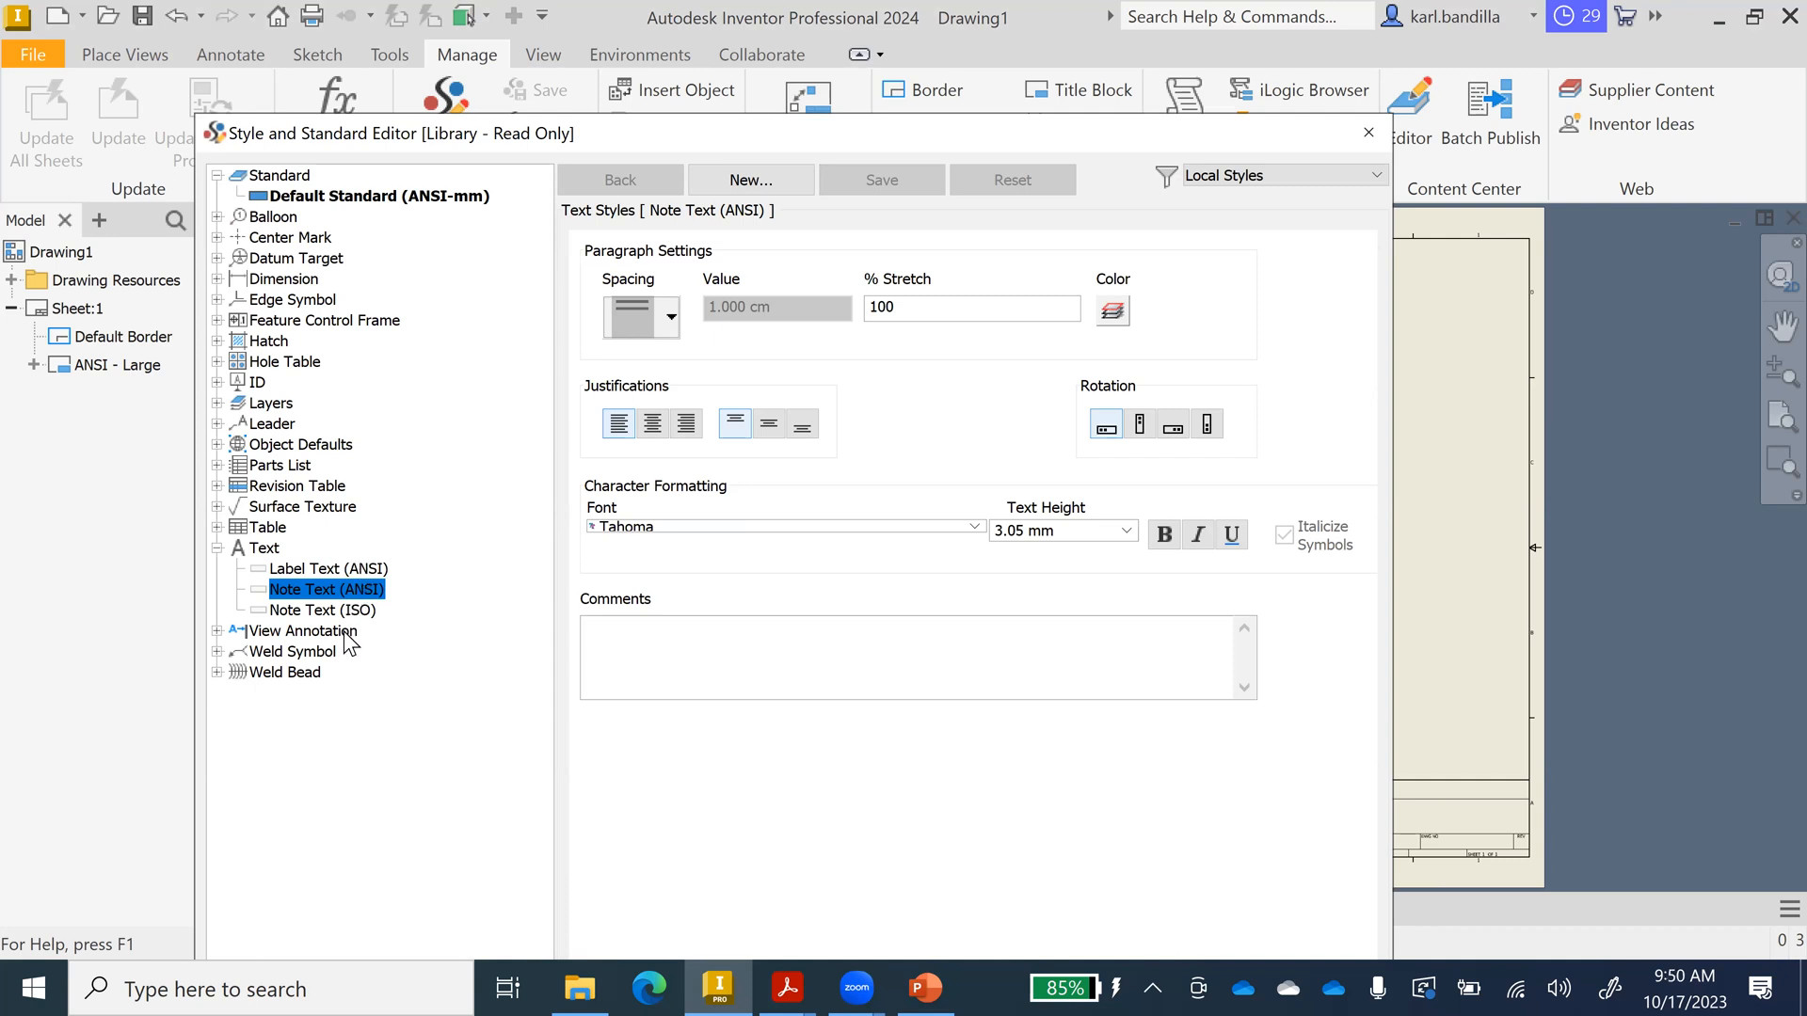
left_click(219, 549)
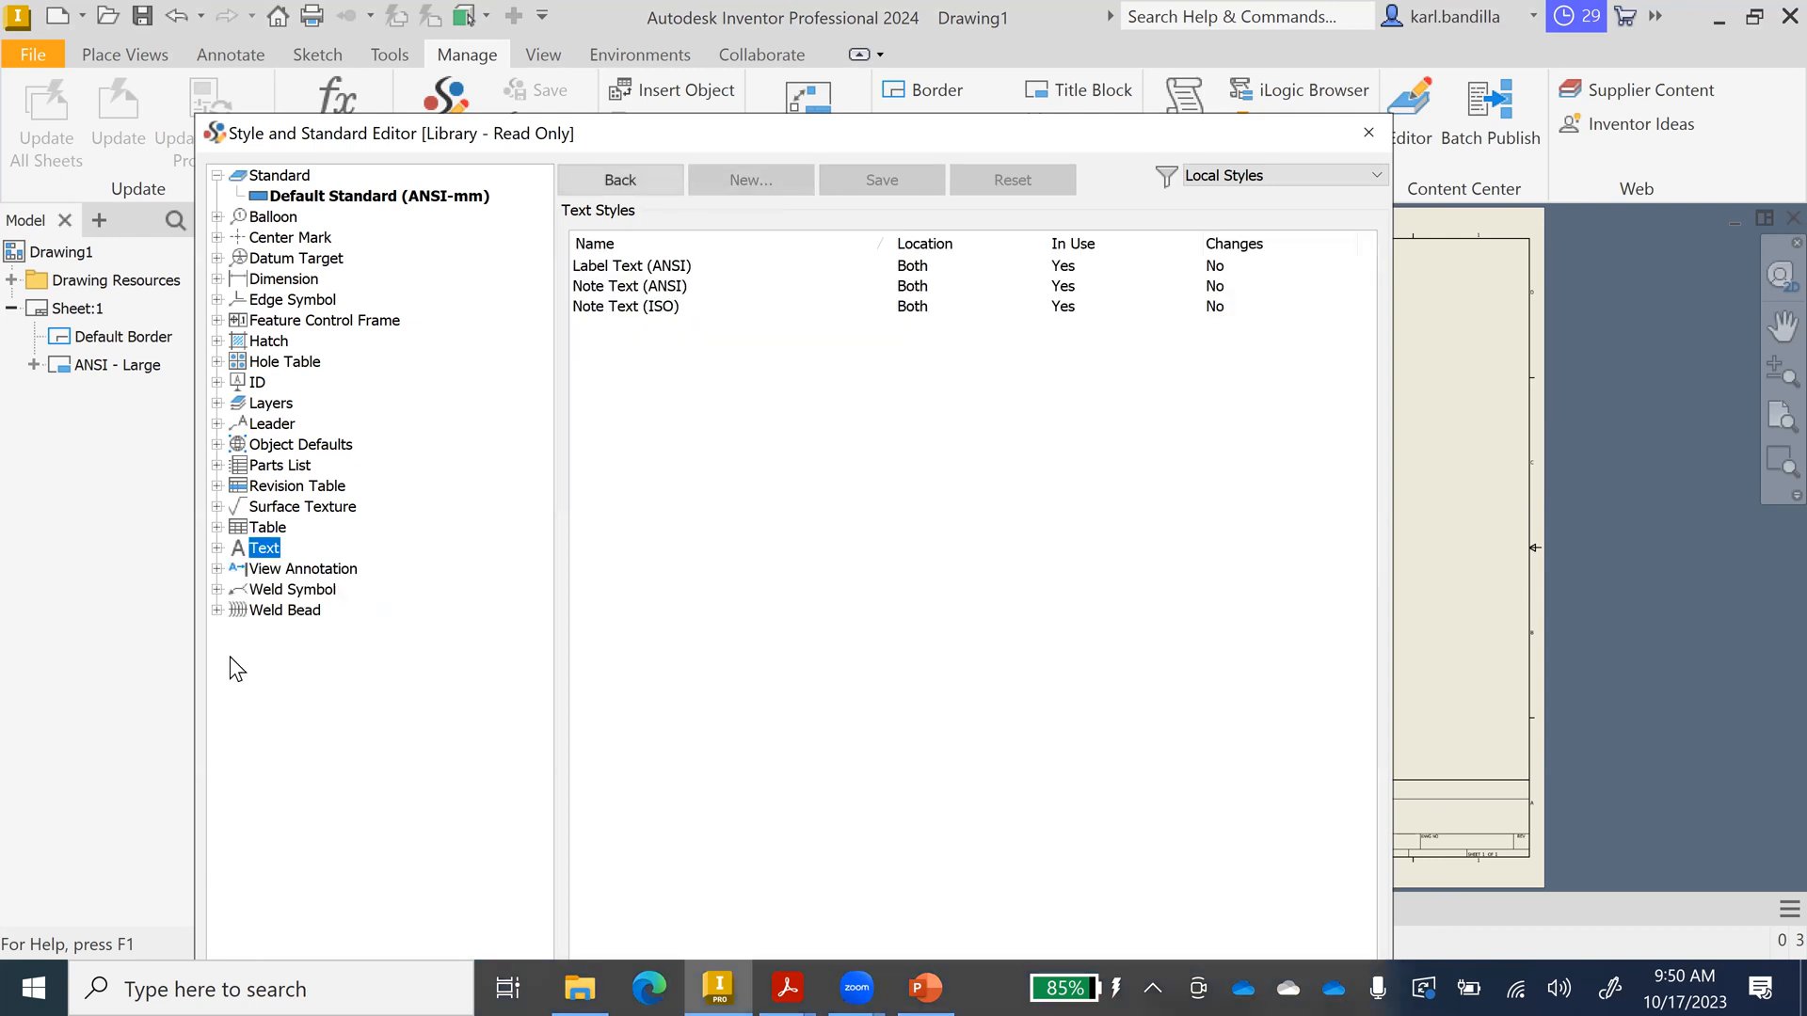
left_click(218, 548)
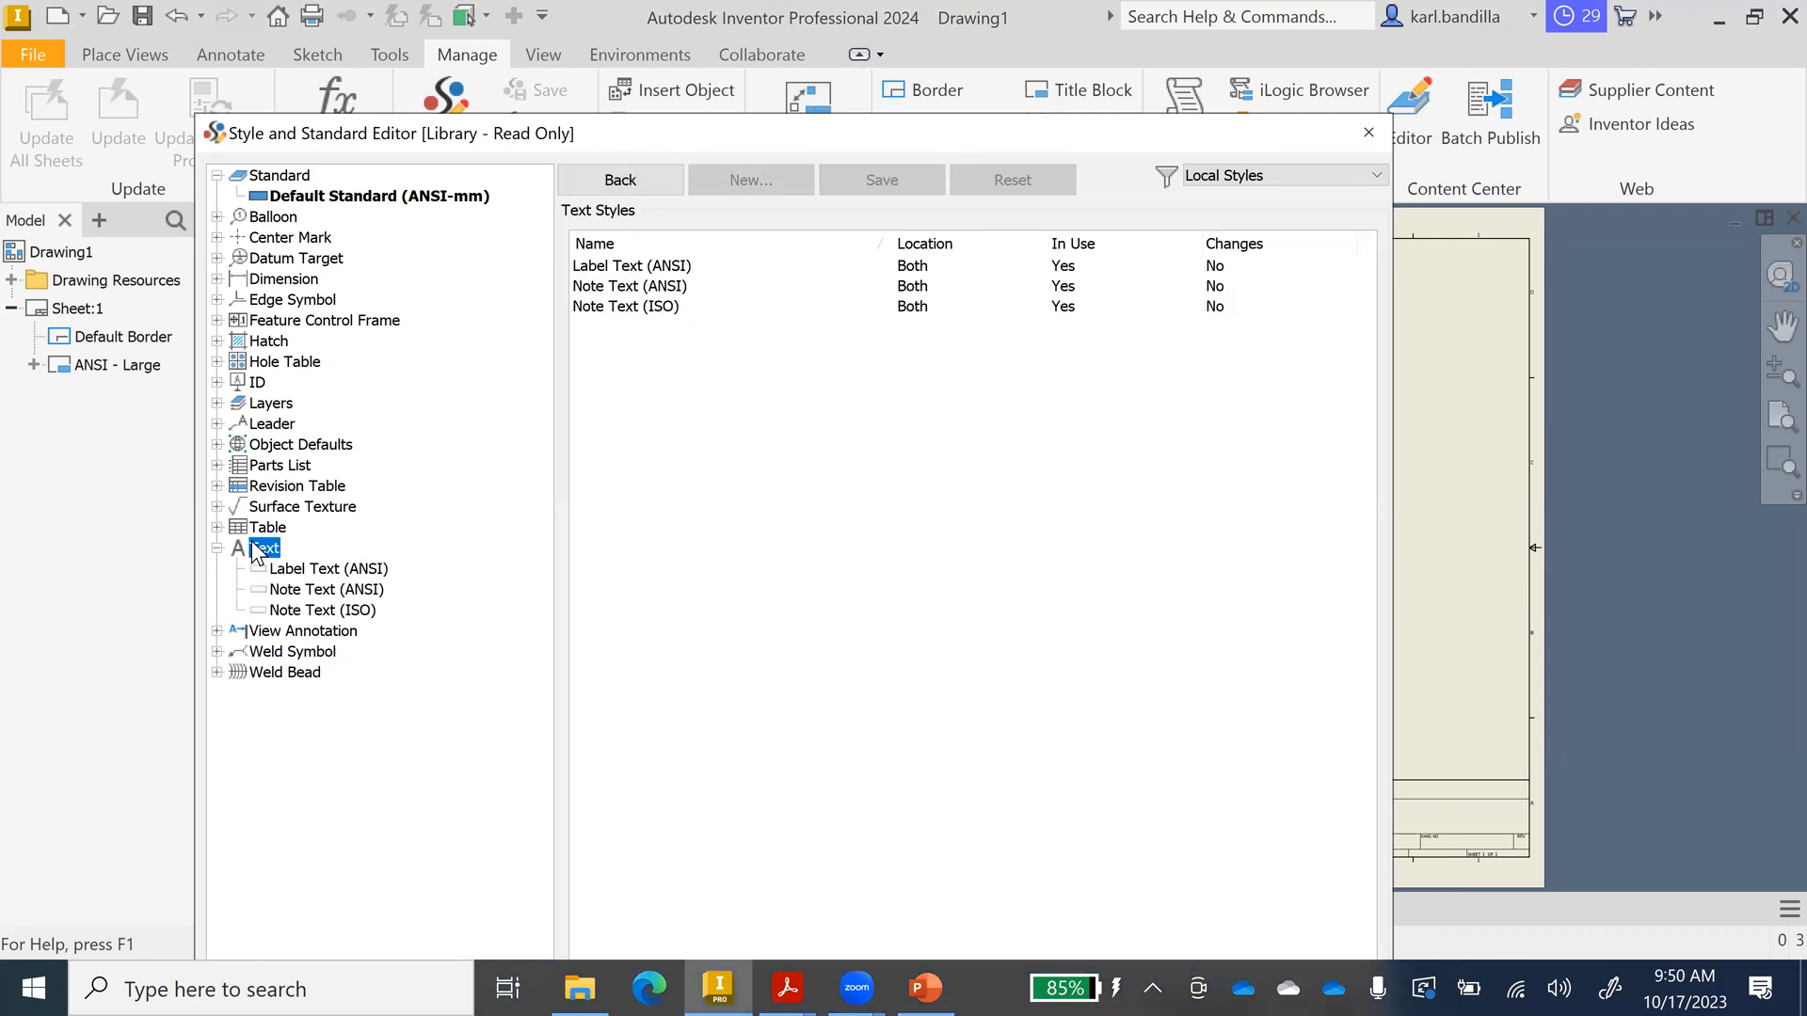
left_click(329, 589)
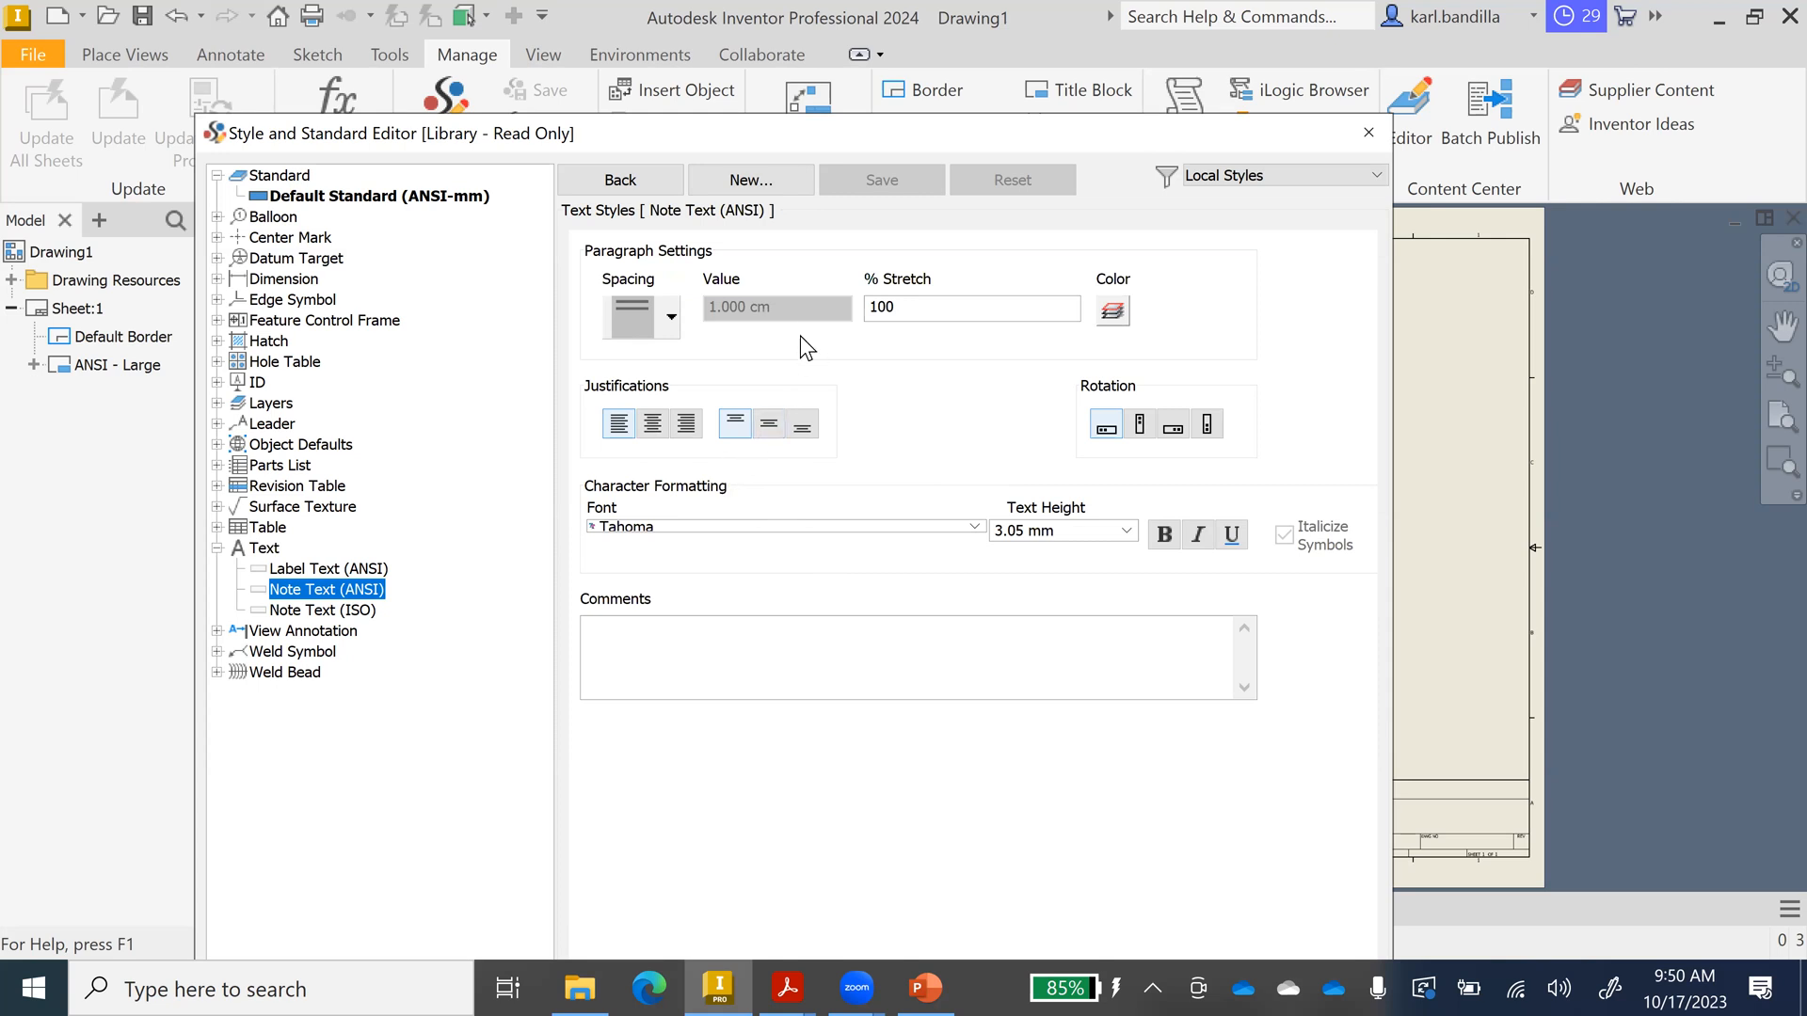
double_click(1061, 529)
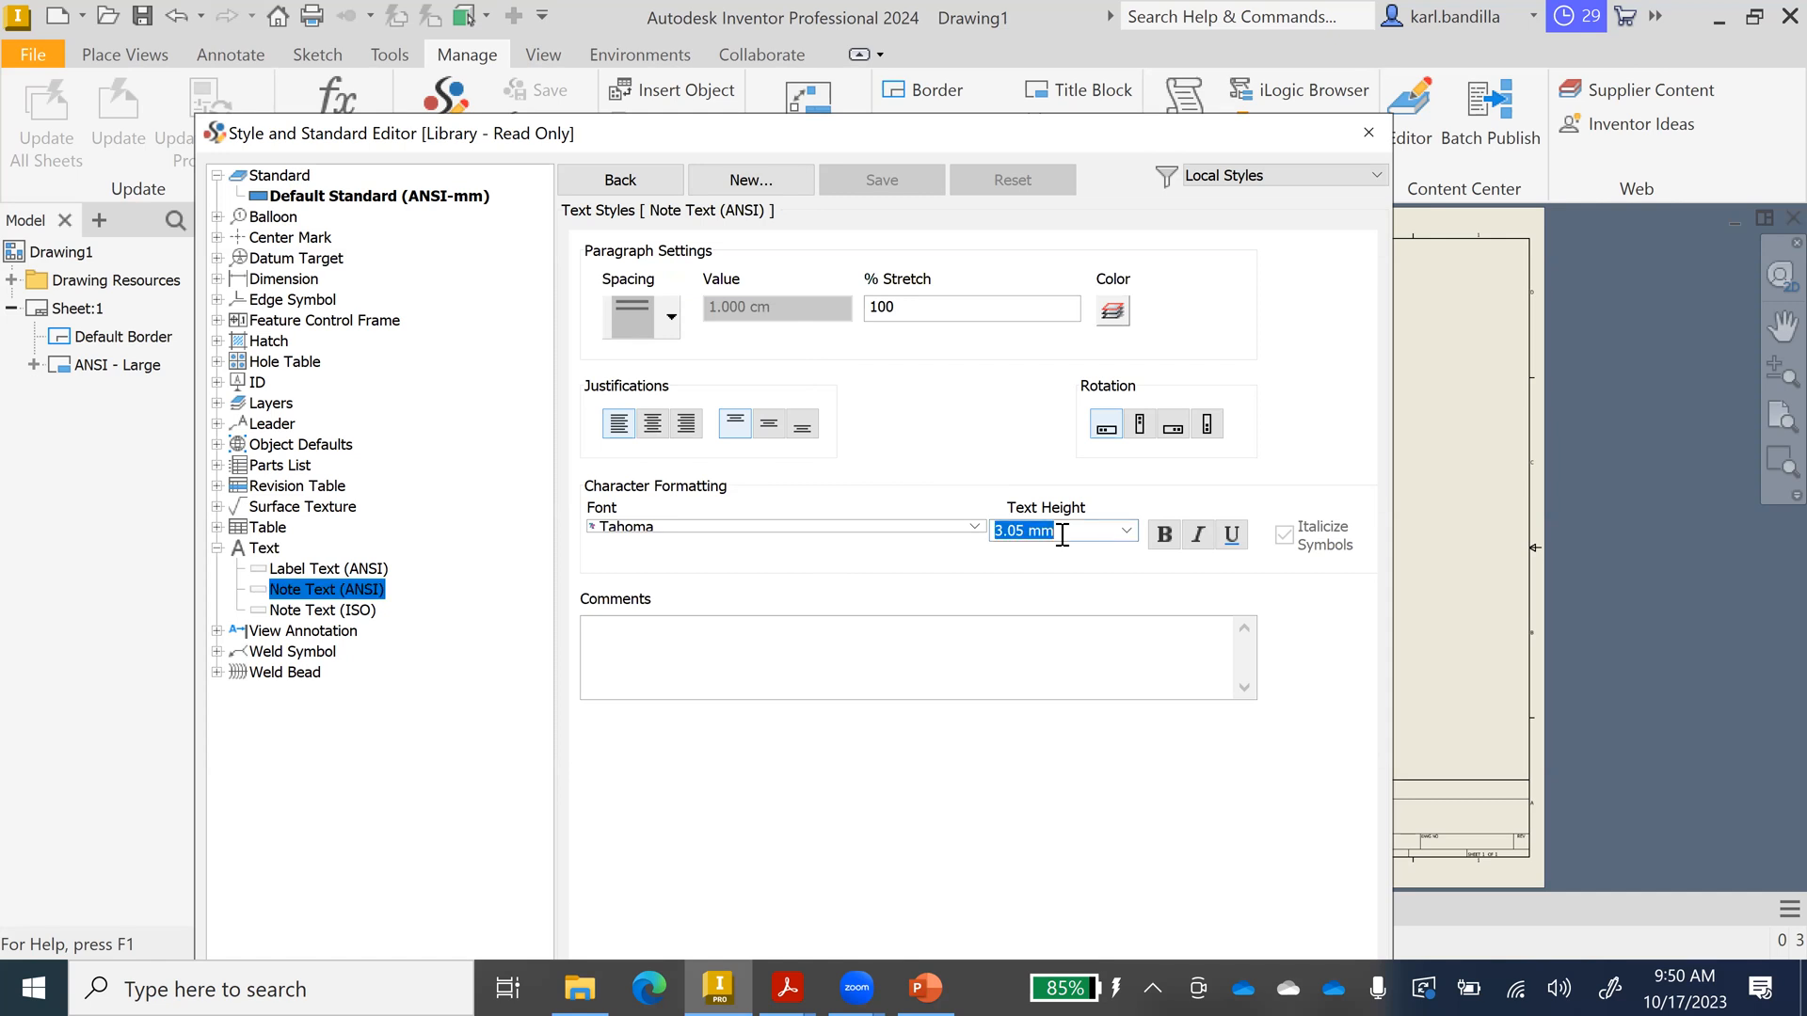
type("8")
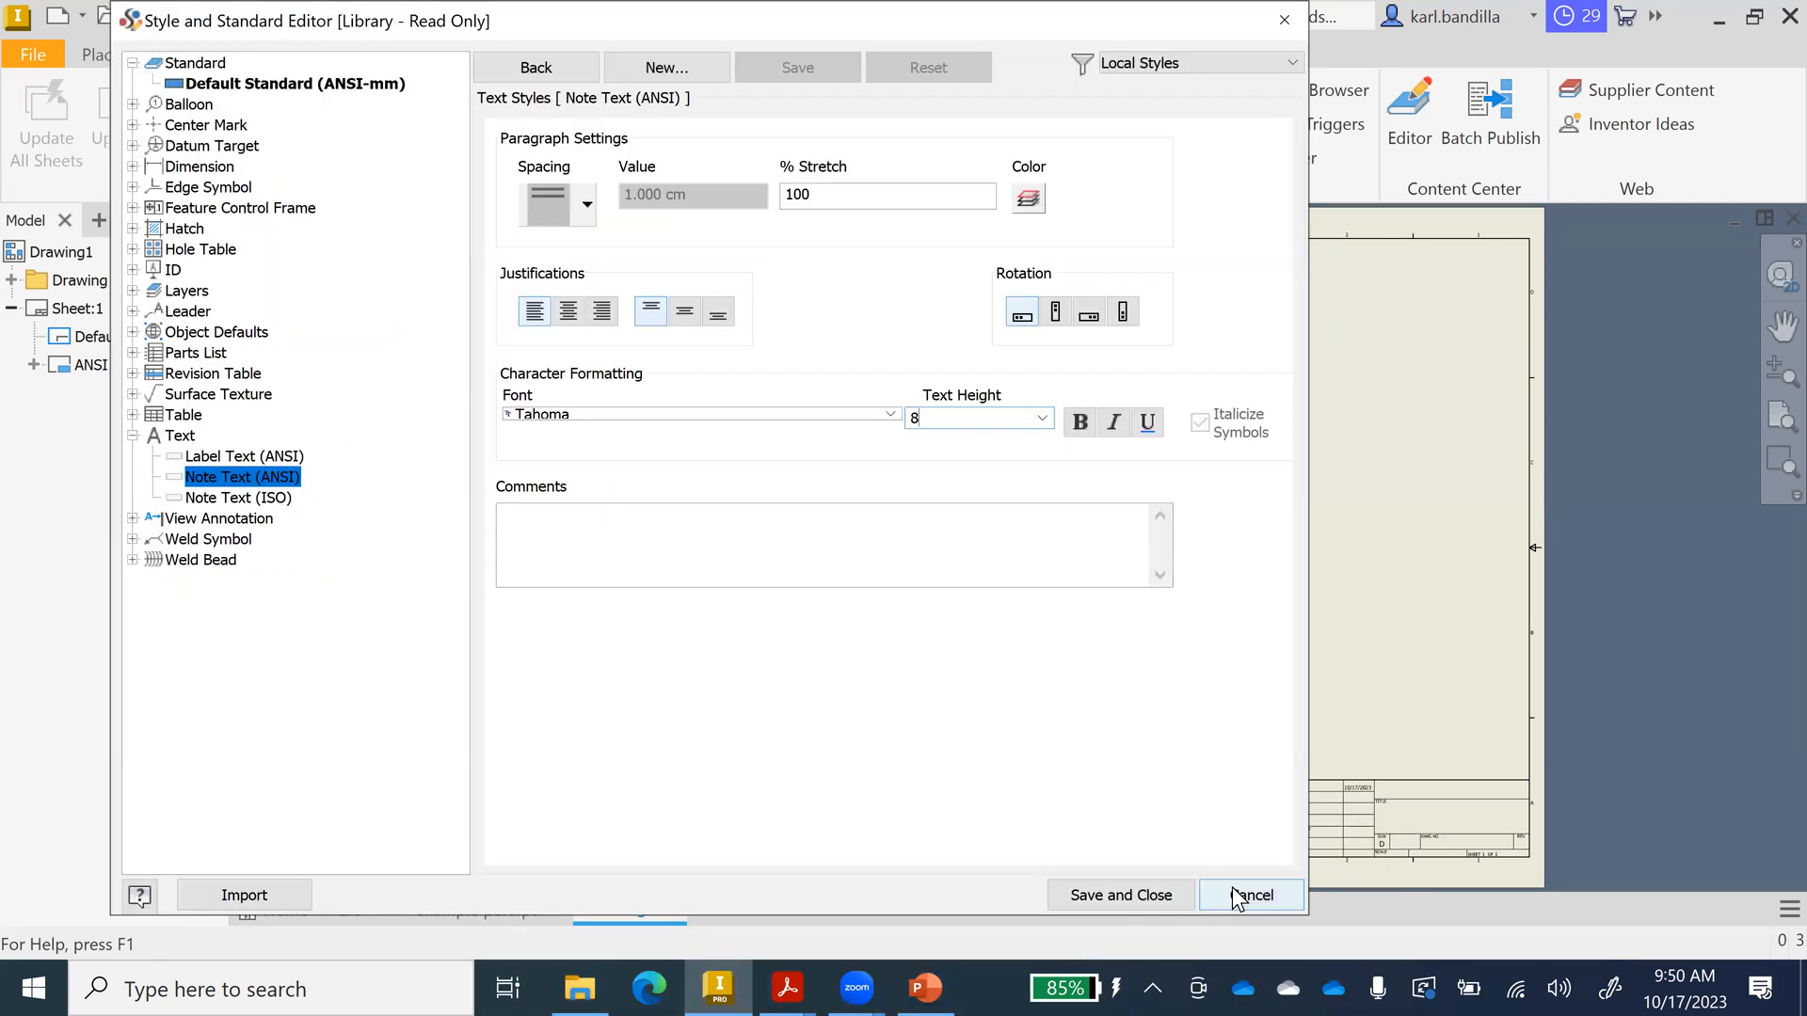
left_click(1120, 896)
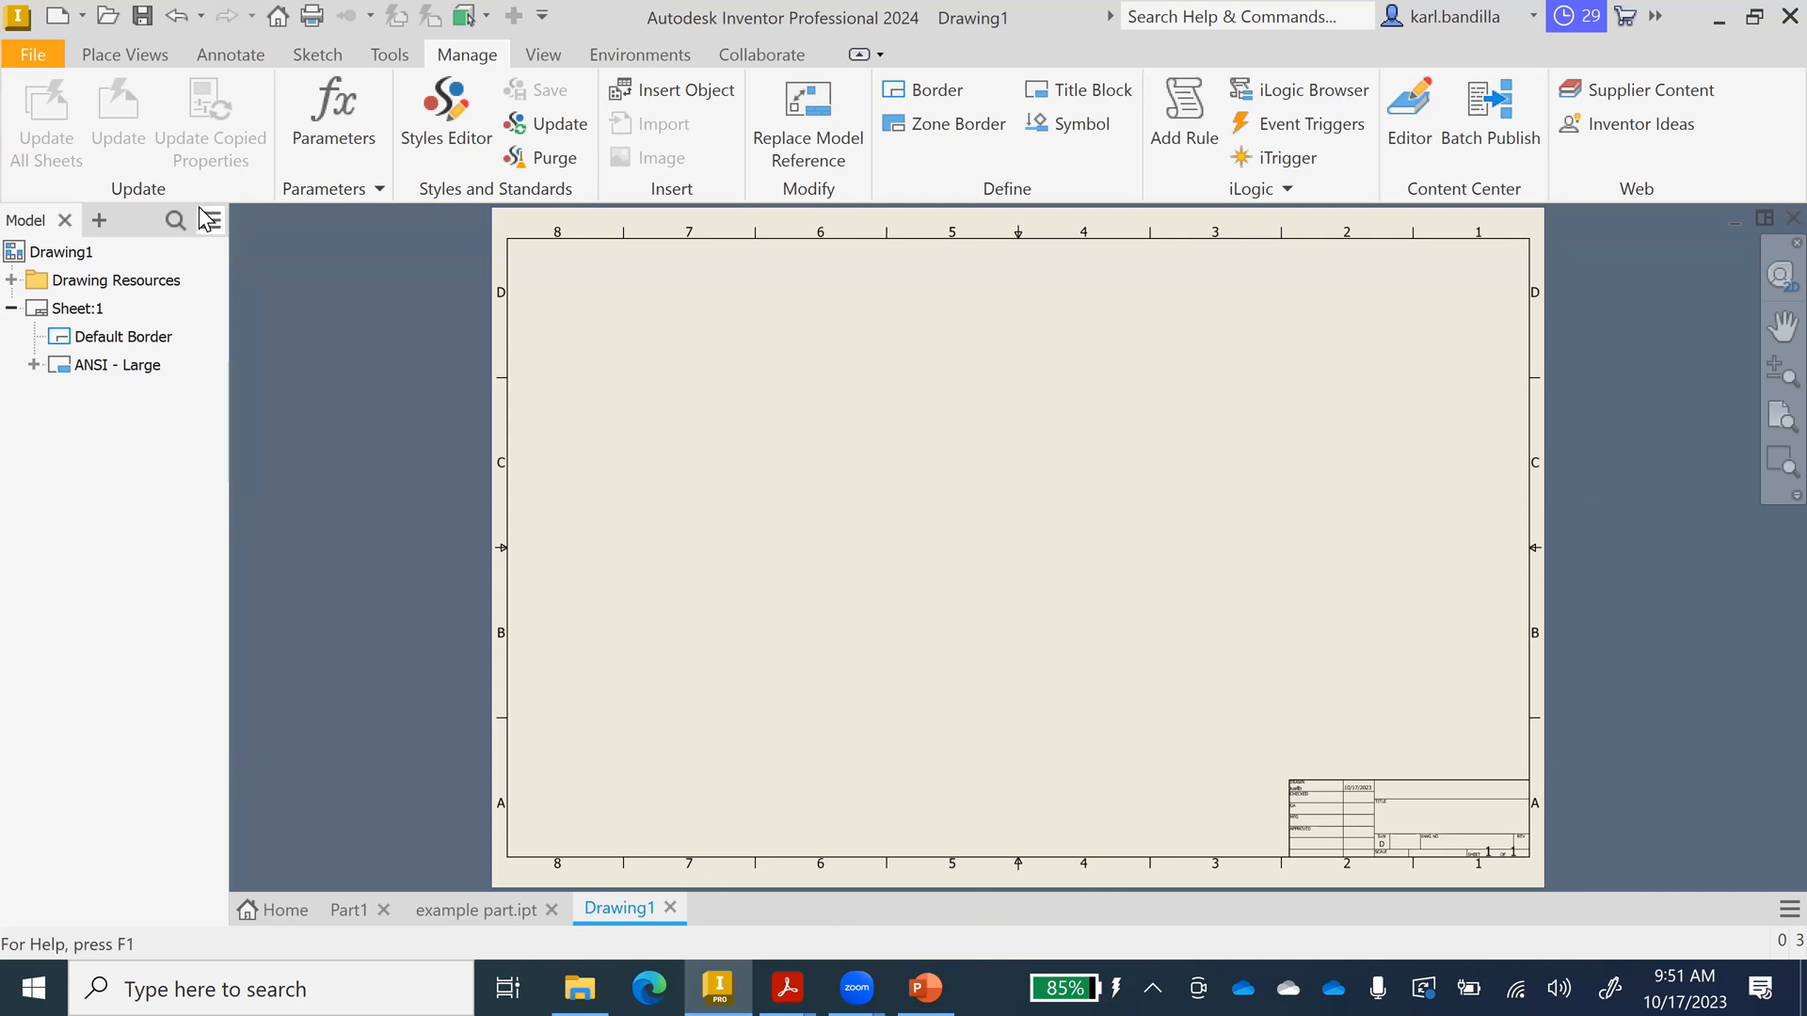
Start a base view of example part.ipt from the Place Views tab.
left_click(154, 66)
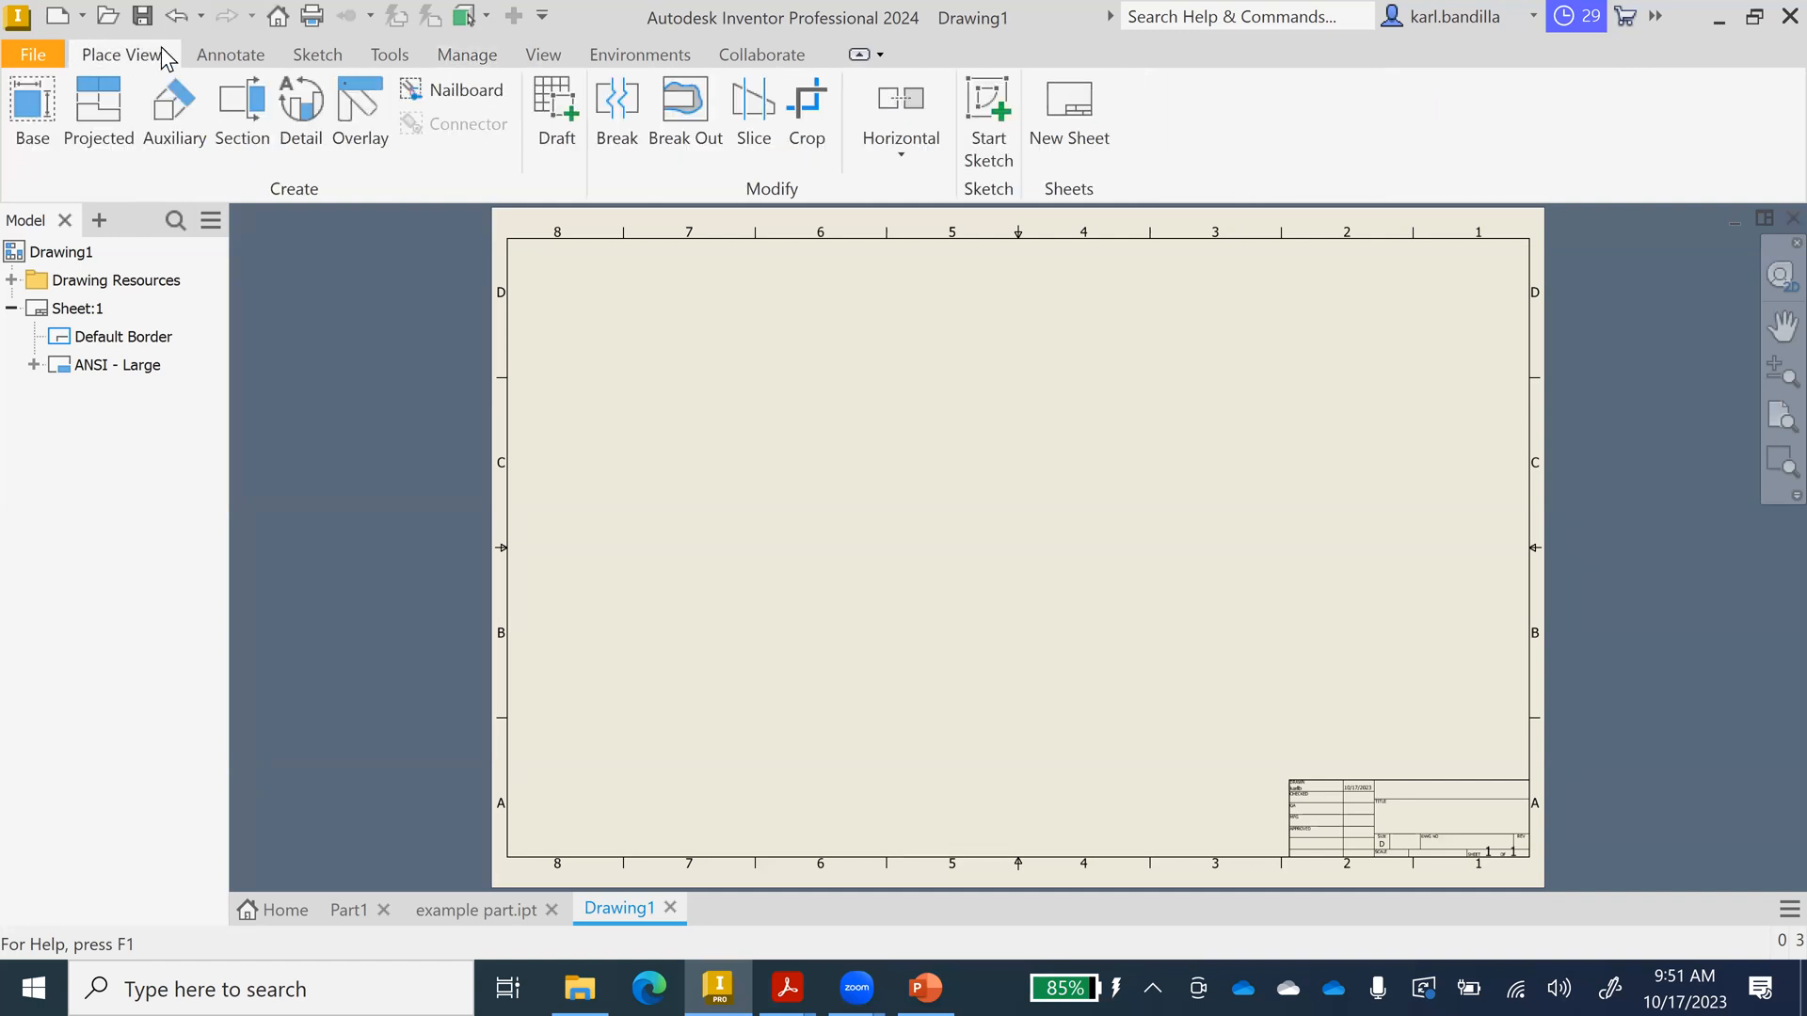
left_click(34, 117)
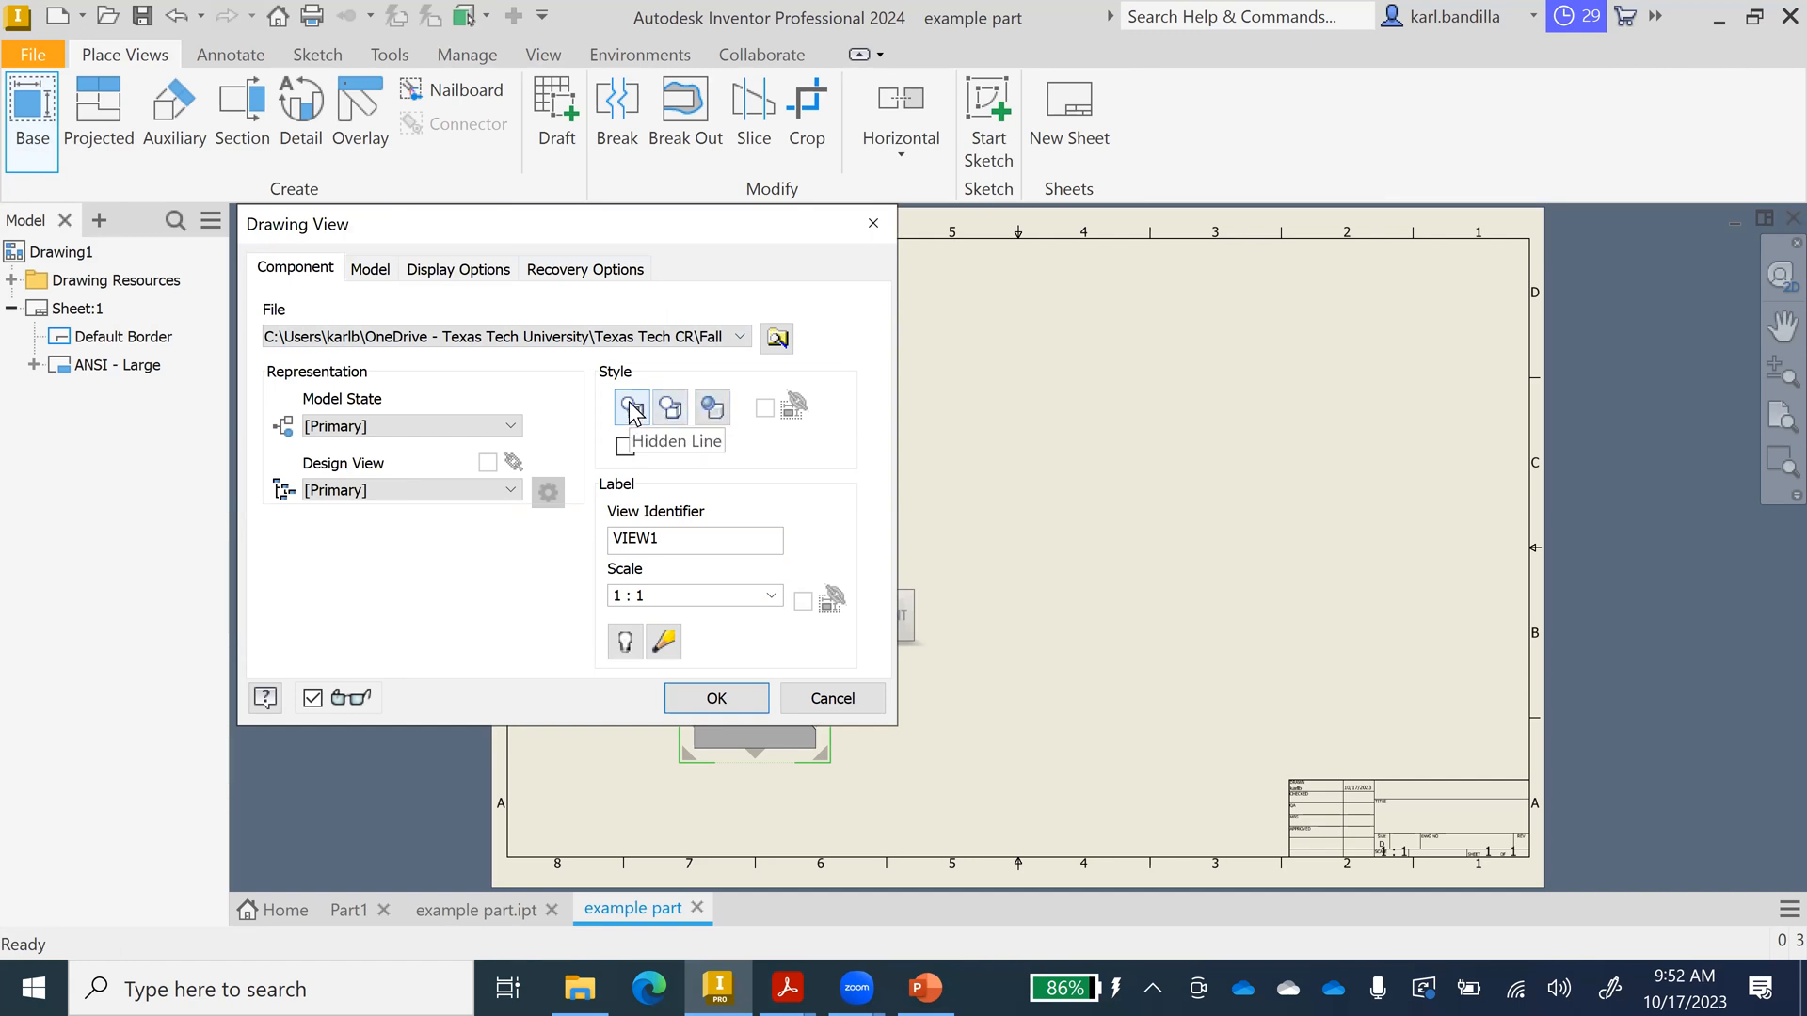
Place the front base view of example part at scale 3 with hidden lines.
left_click(712, 409)
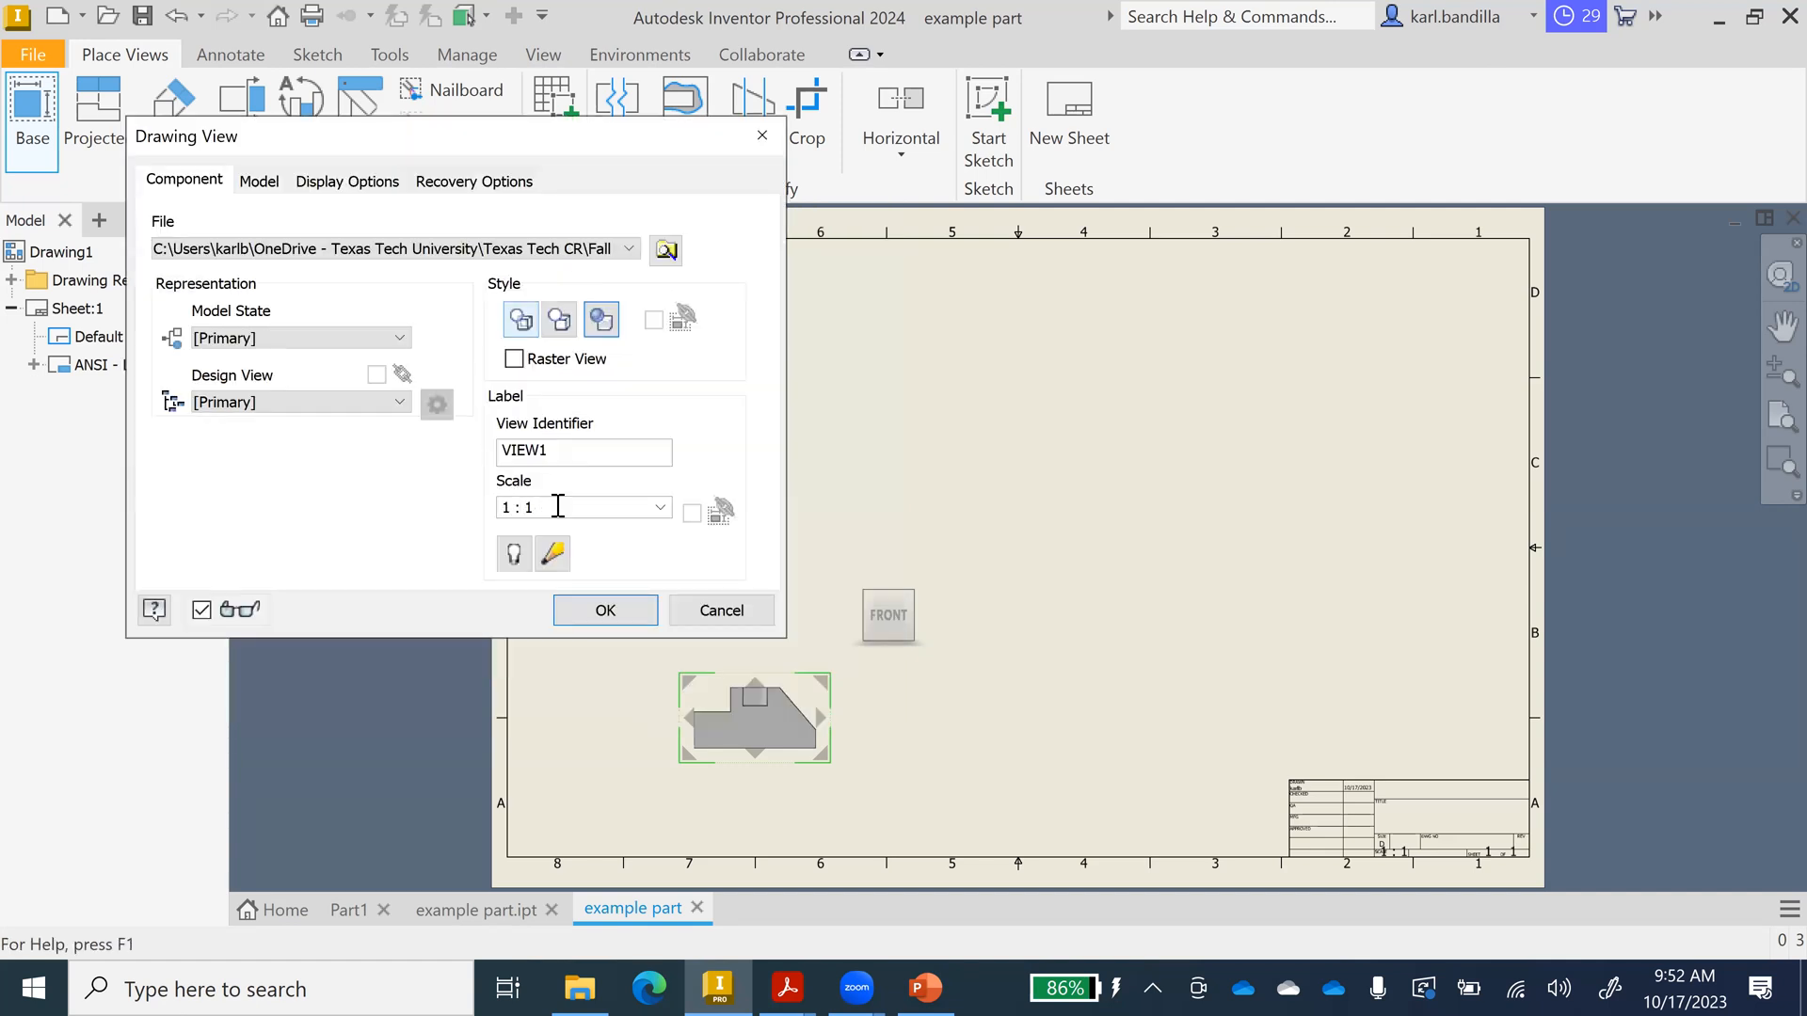
left_click(560, 510)
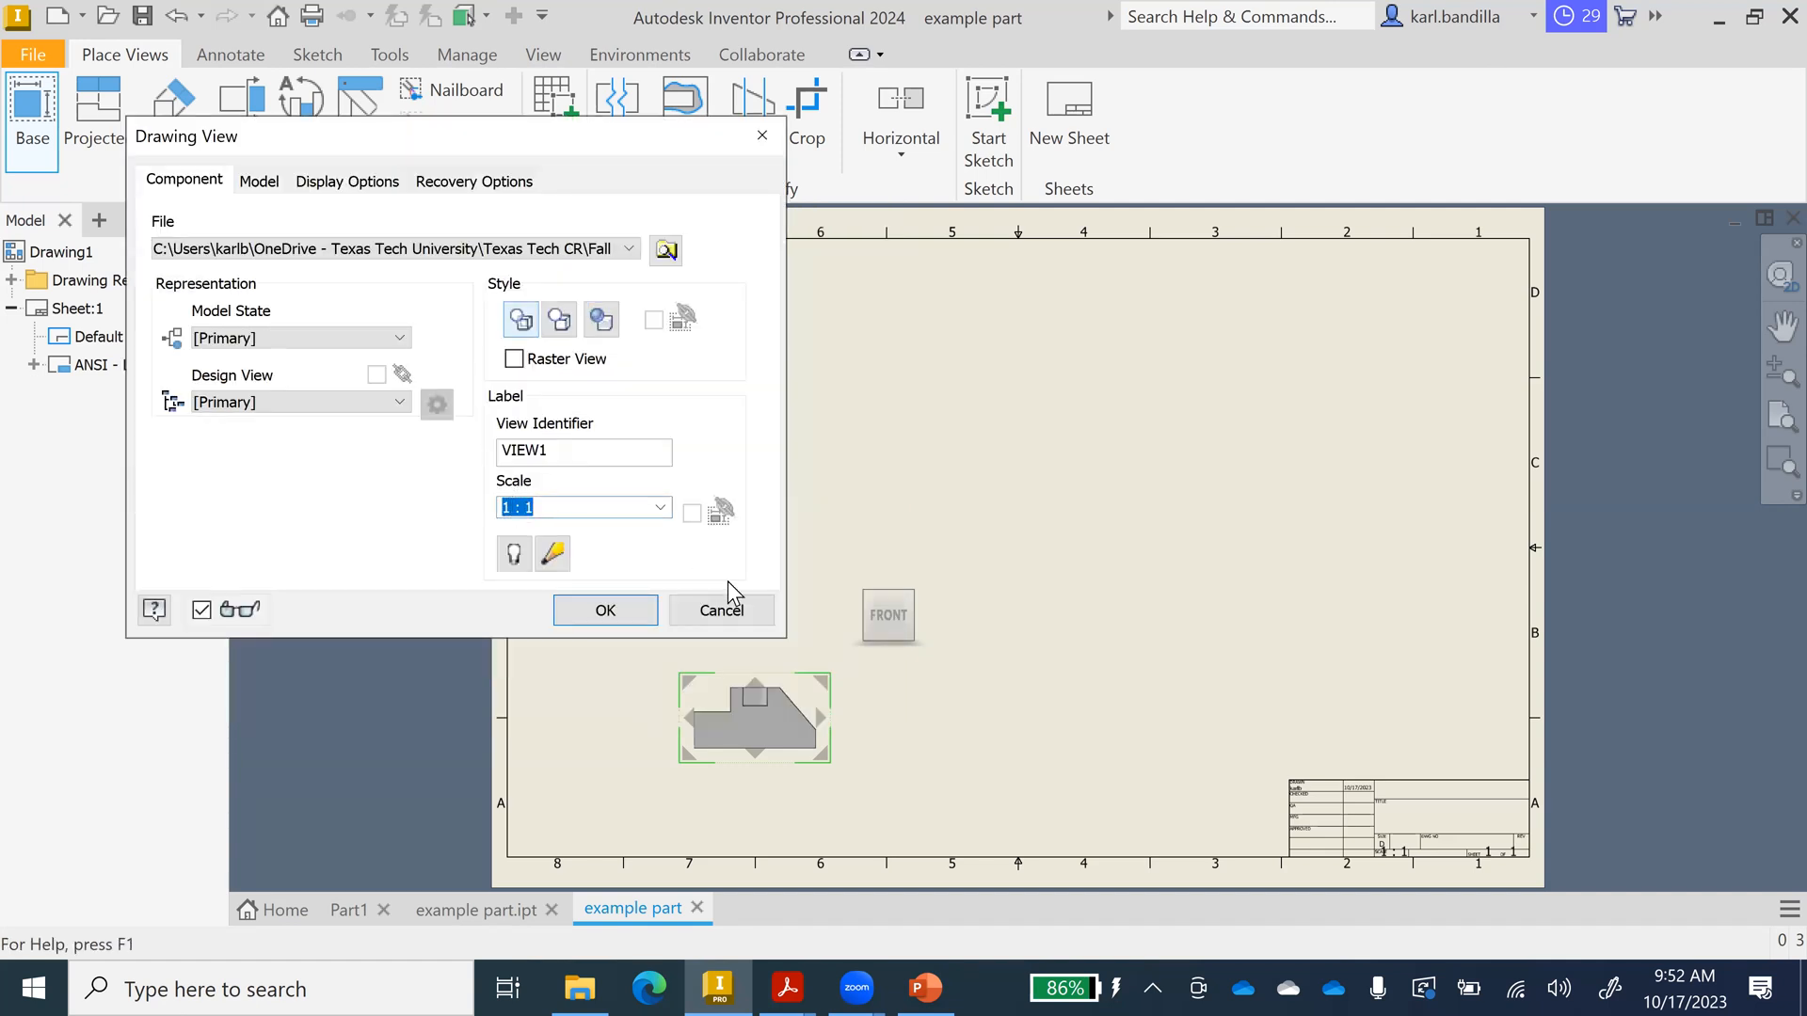
type("2")
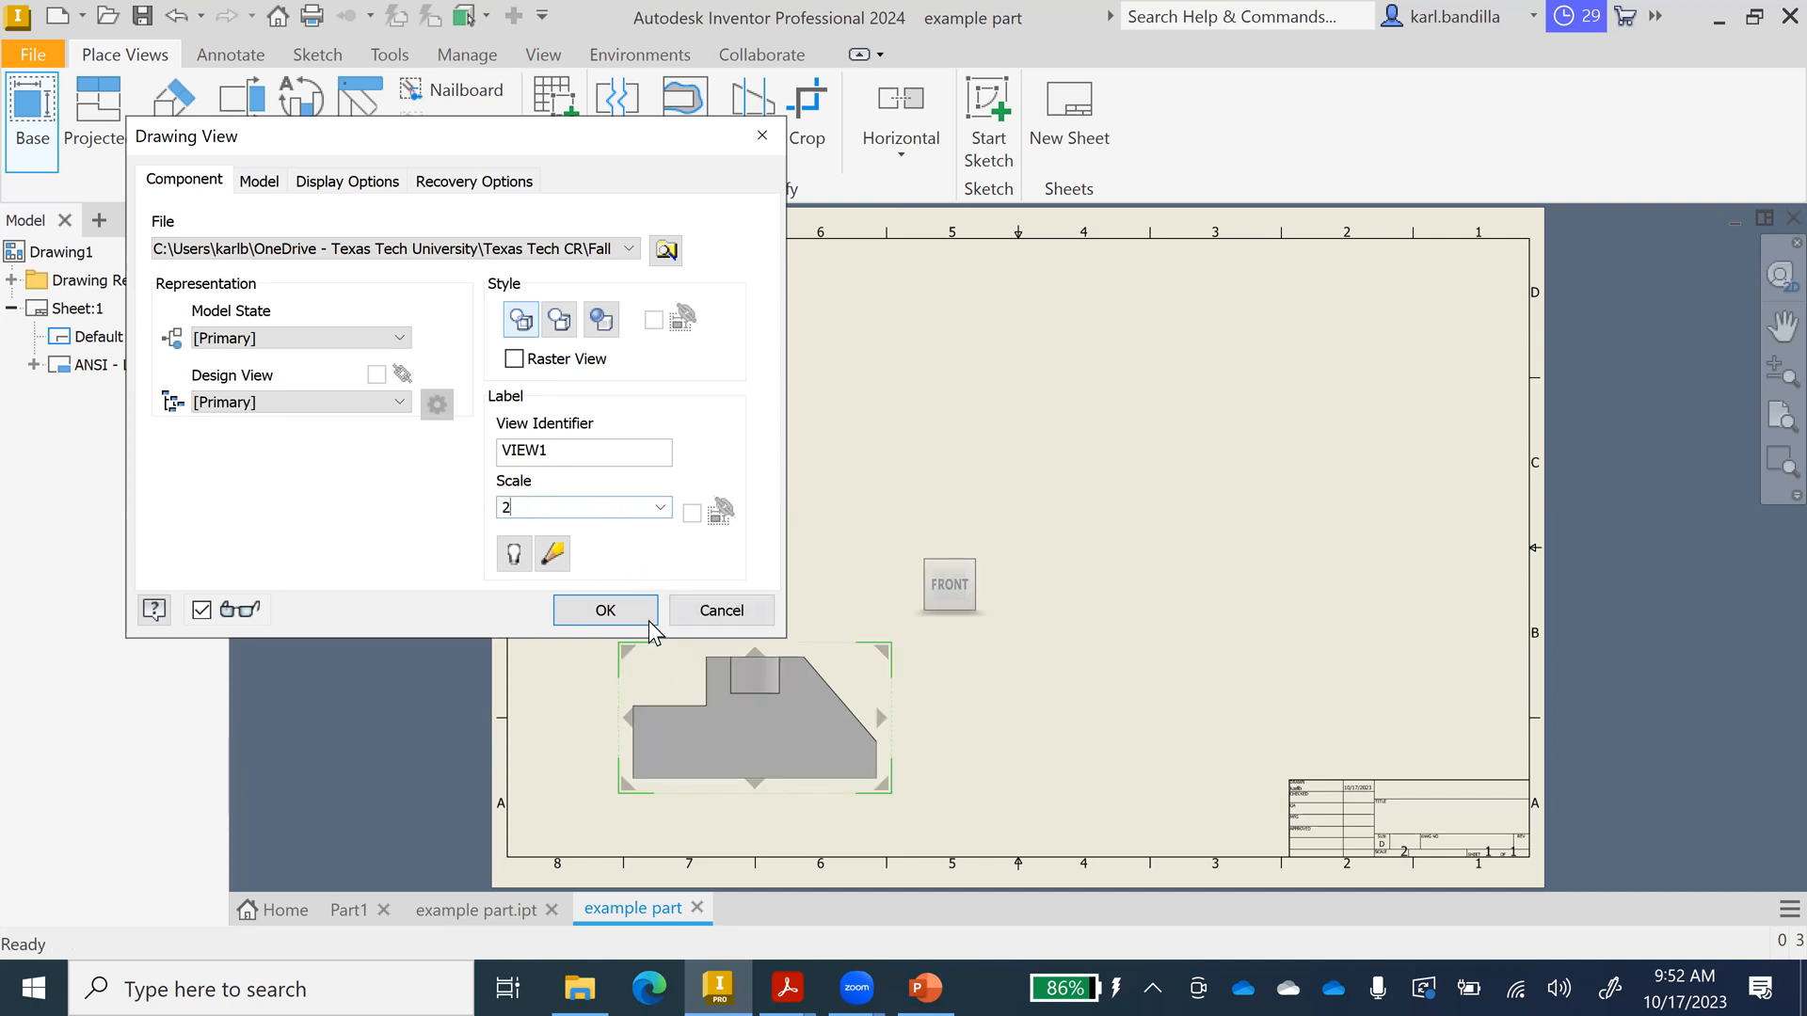
left_click_drag(535, 508, 504, 506)
type("4")
left_click_drag(537, 513, 506, 508)
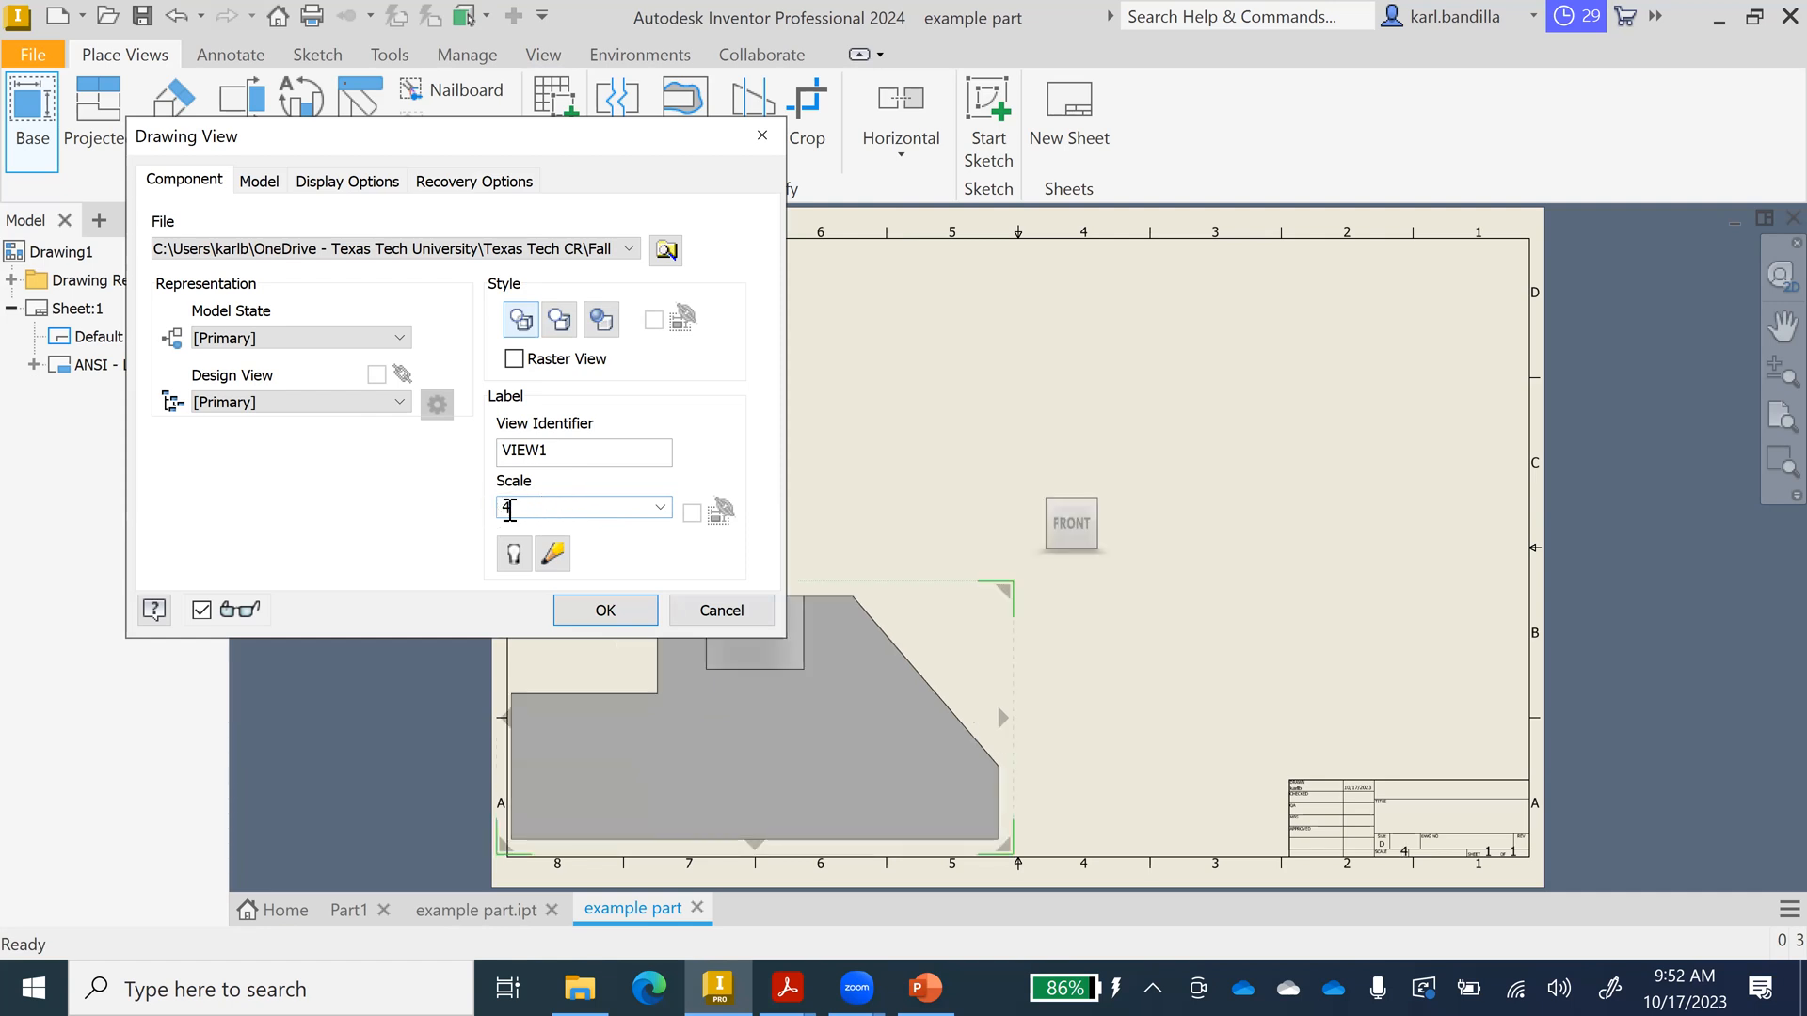
type("3")
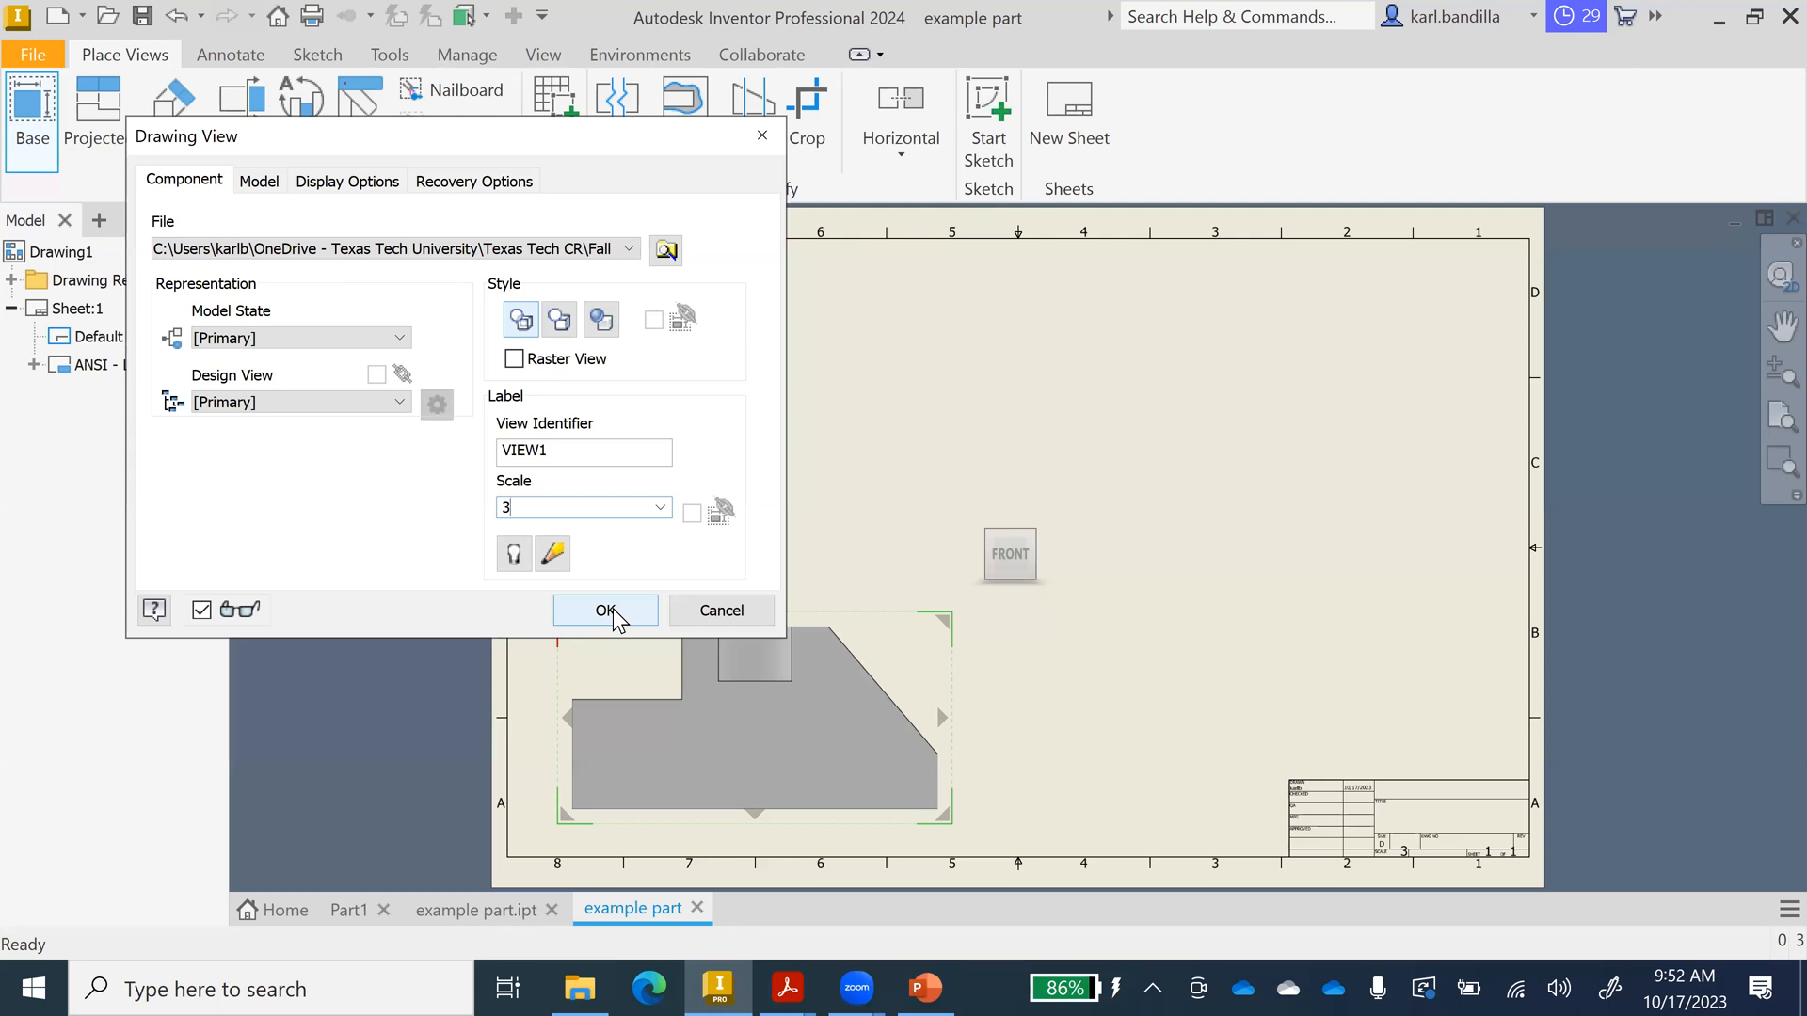
left_click(607, 611)
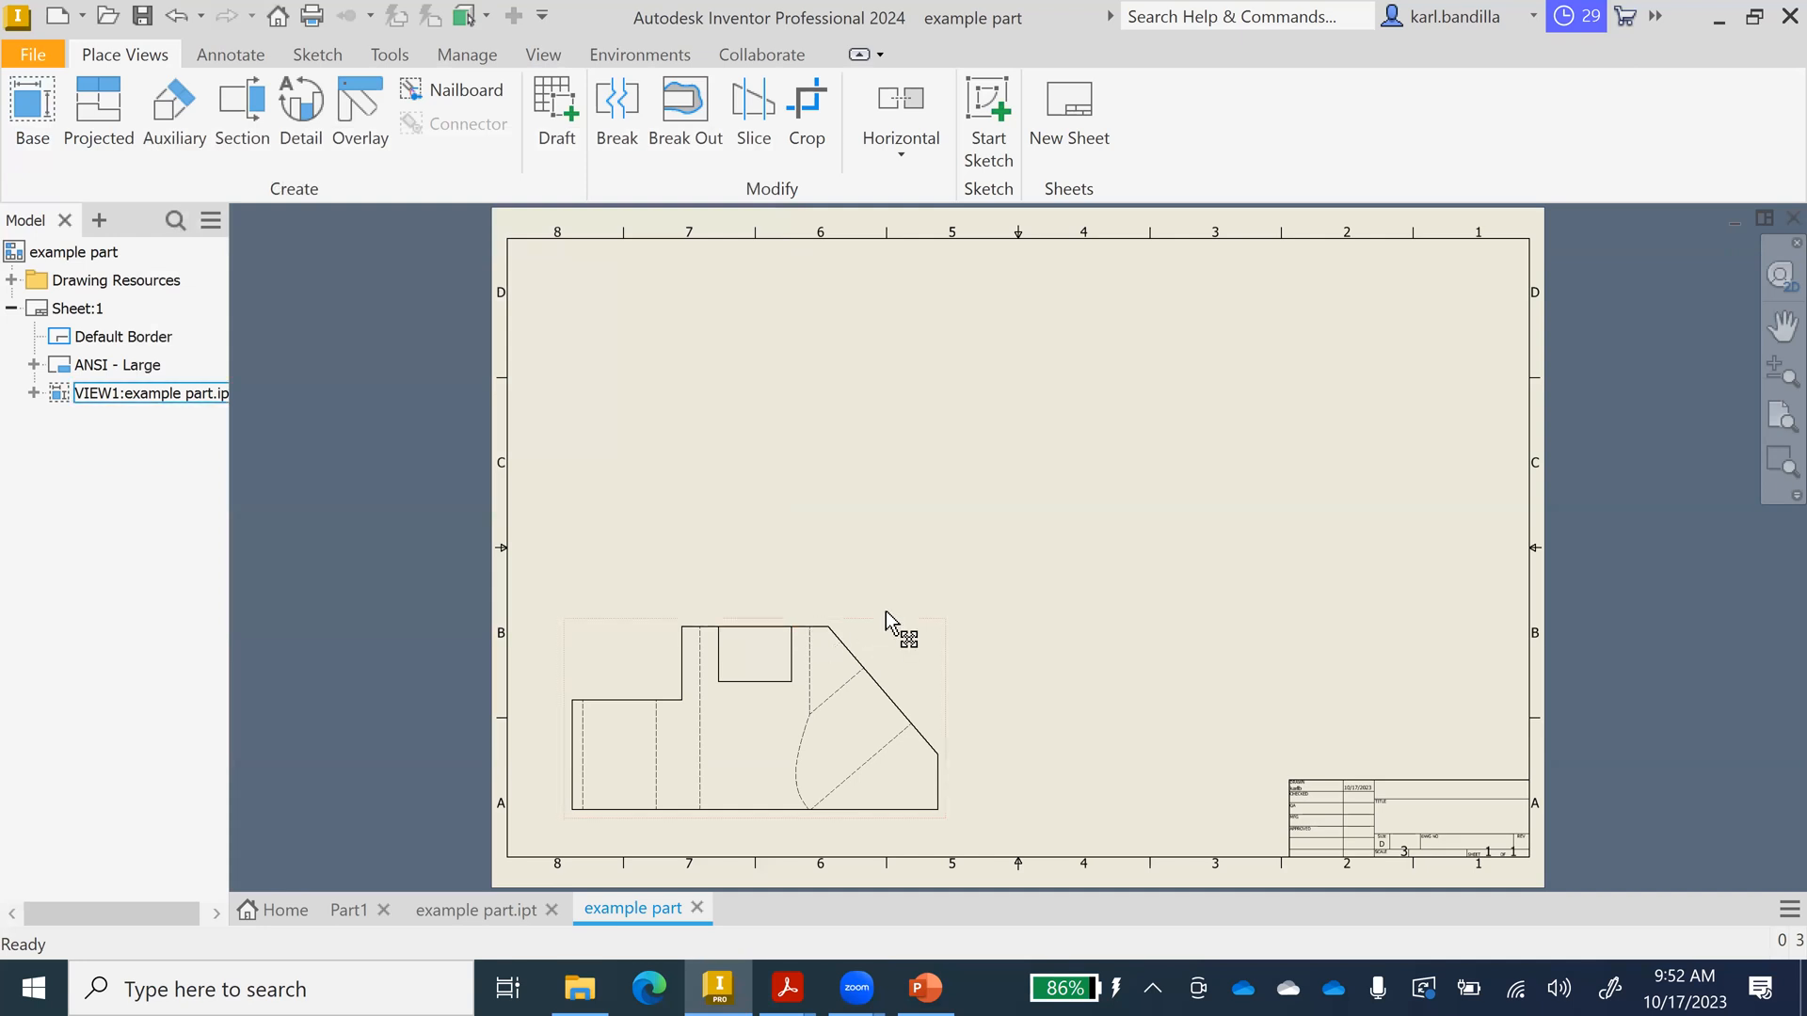
Drag VIEW1 up and right toward the centre of the sheet.
left_click_drag(885, 614, 960, 529)
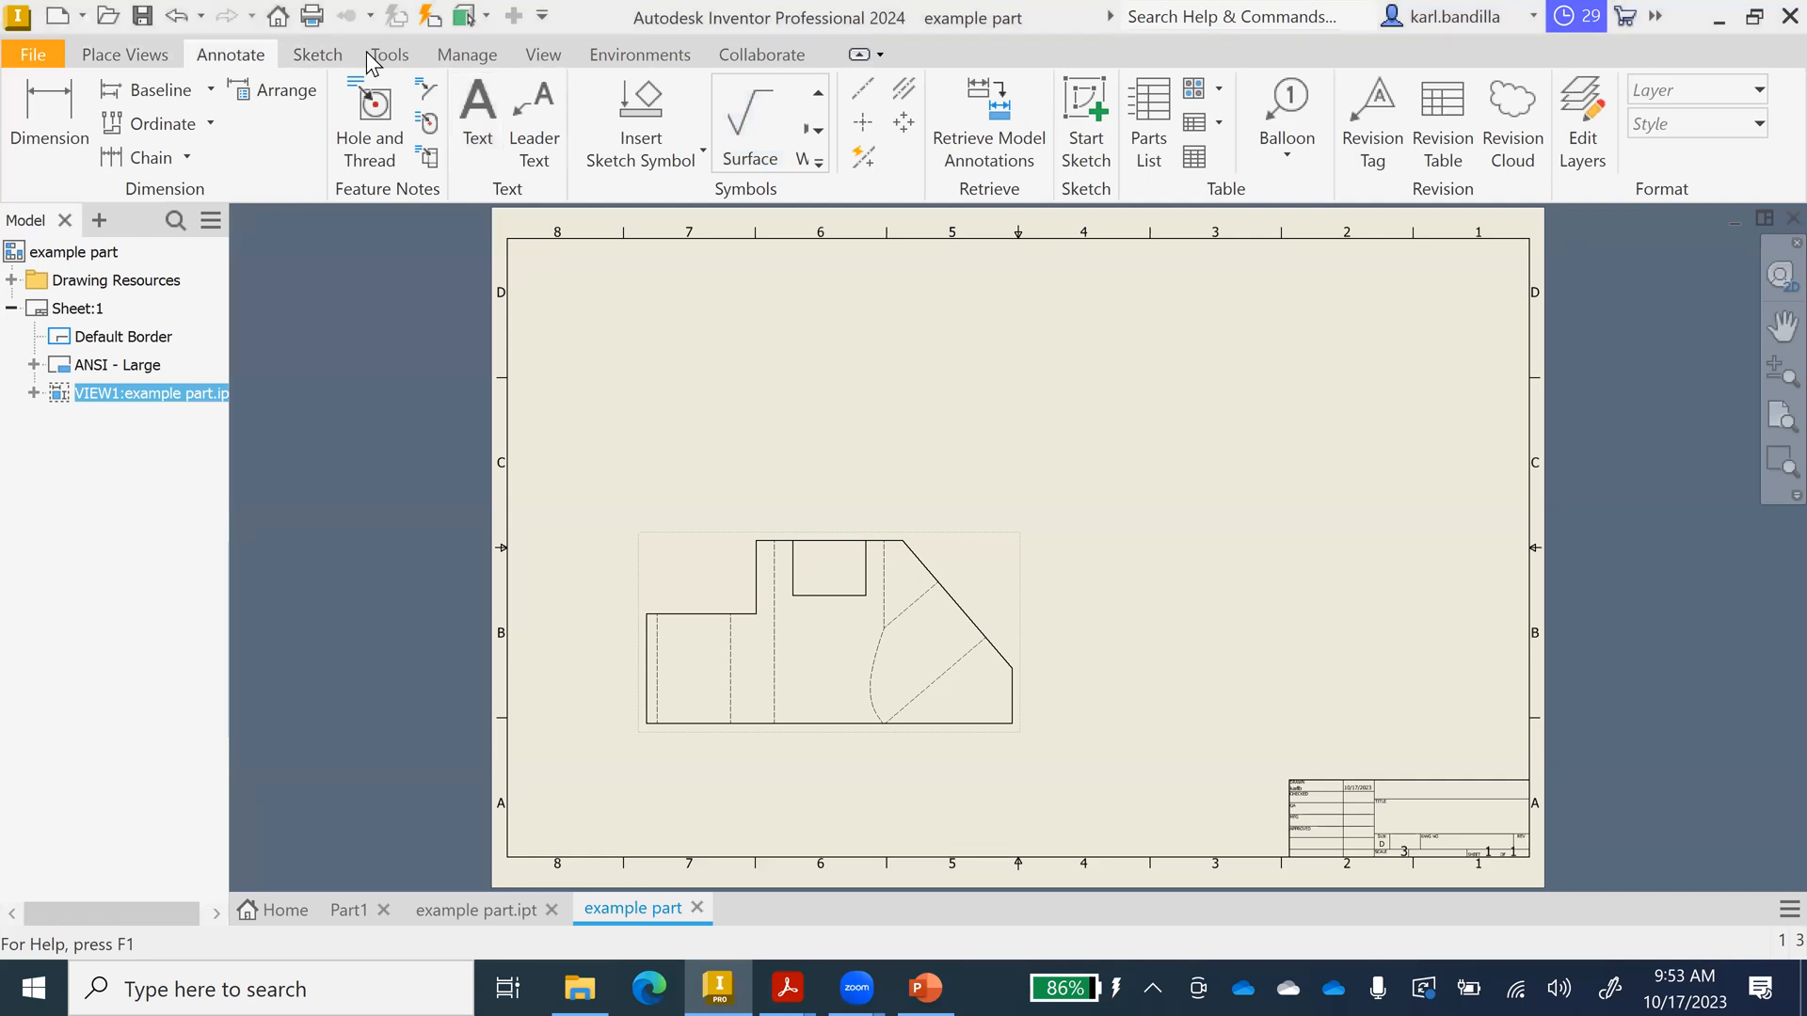
Add bisector centerlines between three pairs of hidden lines in the front view, including the hole.
left_click(903, 92)
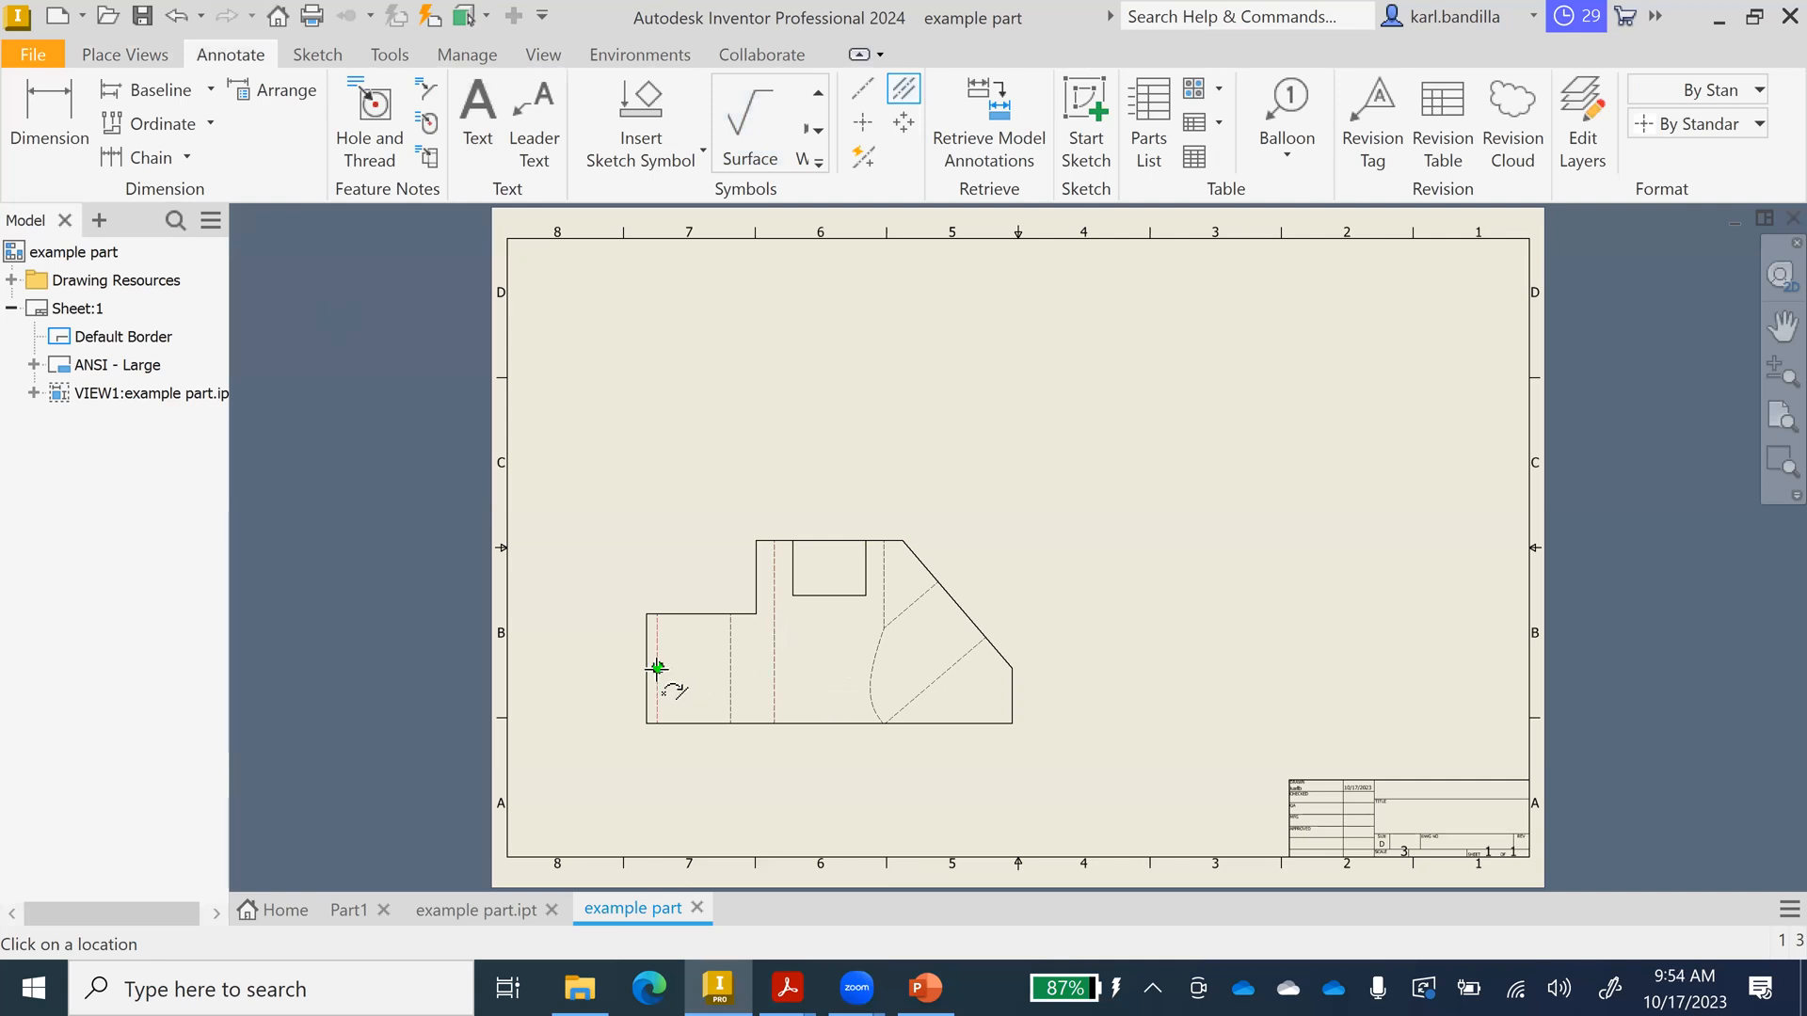
left_click(731, 669)
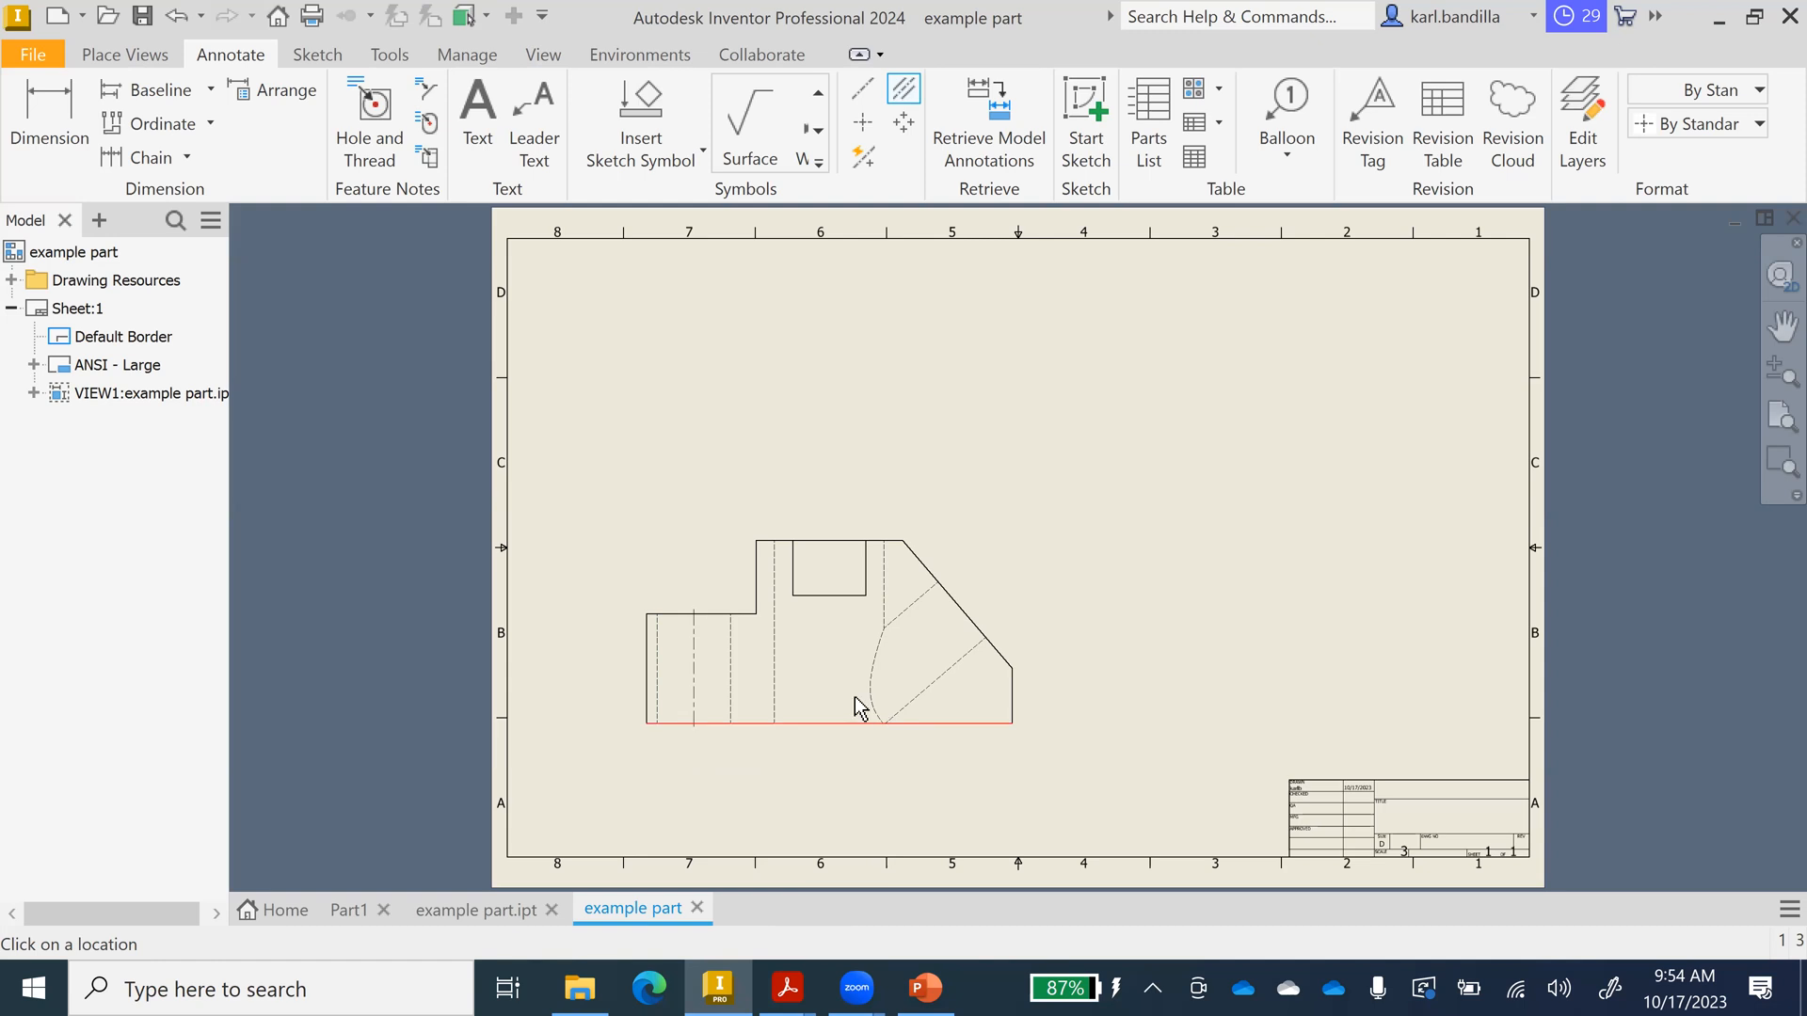
left_click(938, 678)
left_click(773, 631)
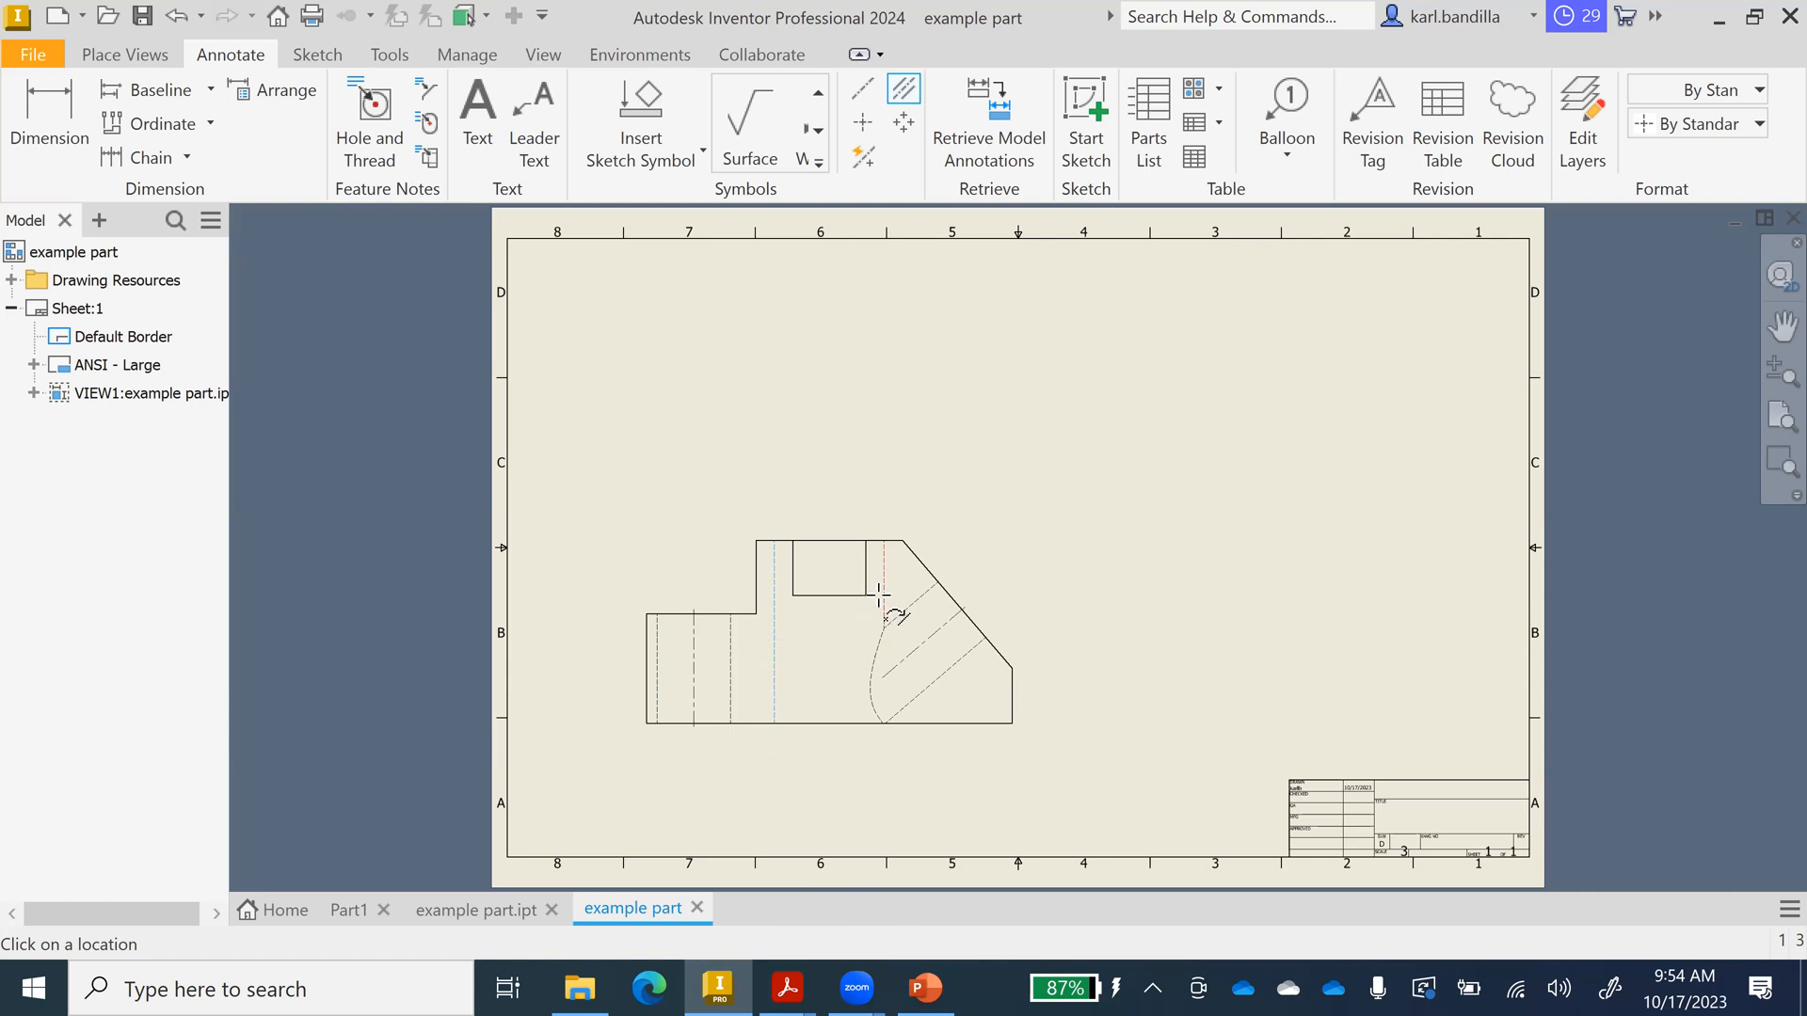
left_click(883, 587)
Snap the hole centerline's lower end to the part's bottom edge and shift the front view slightly lower.
left_click(828, 676)
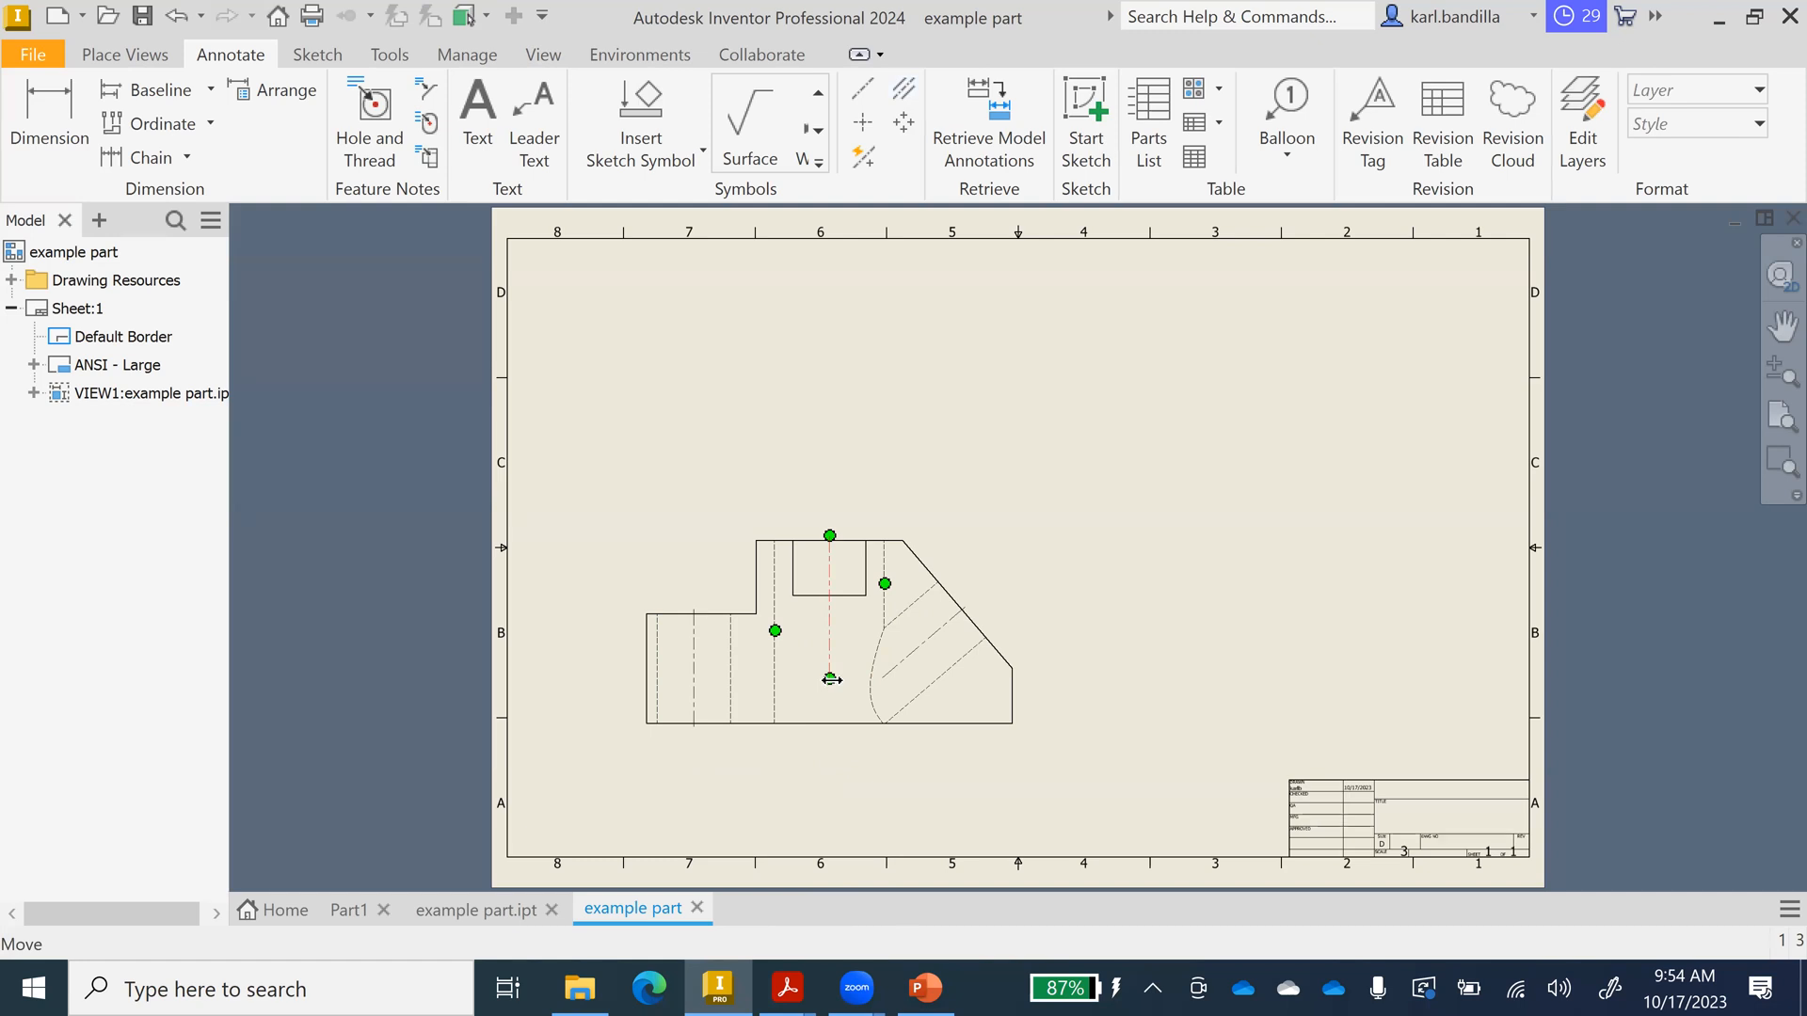
left_click_drag(830, 679, 832, 732)
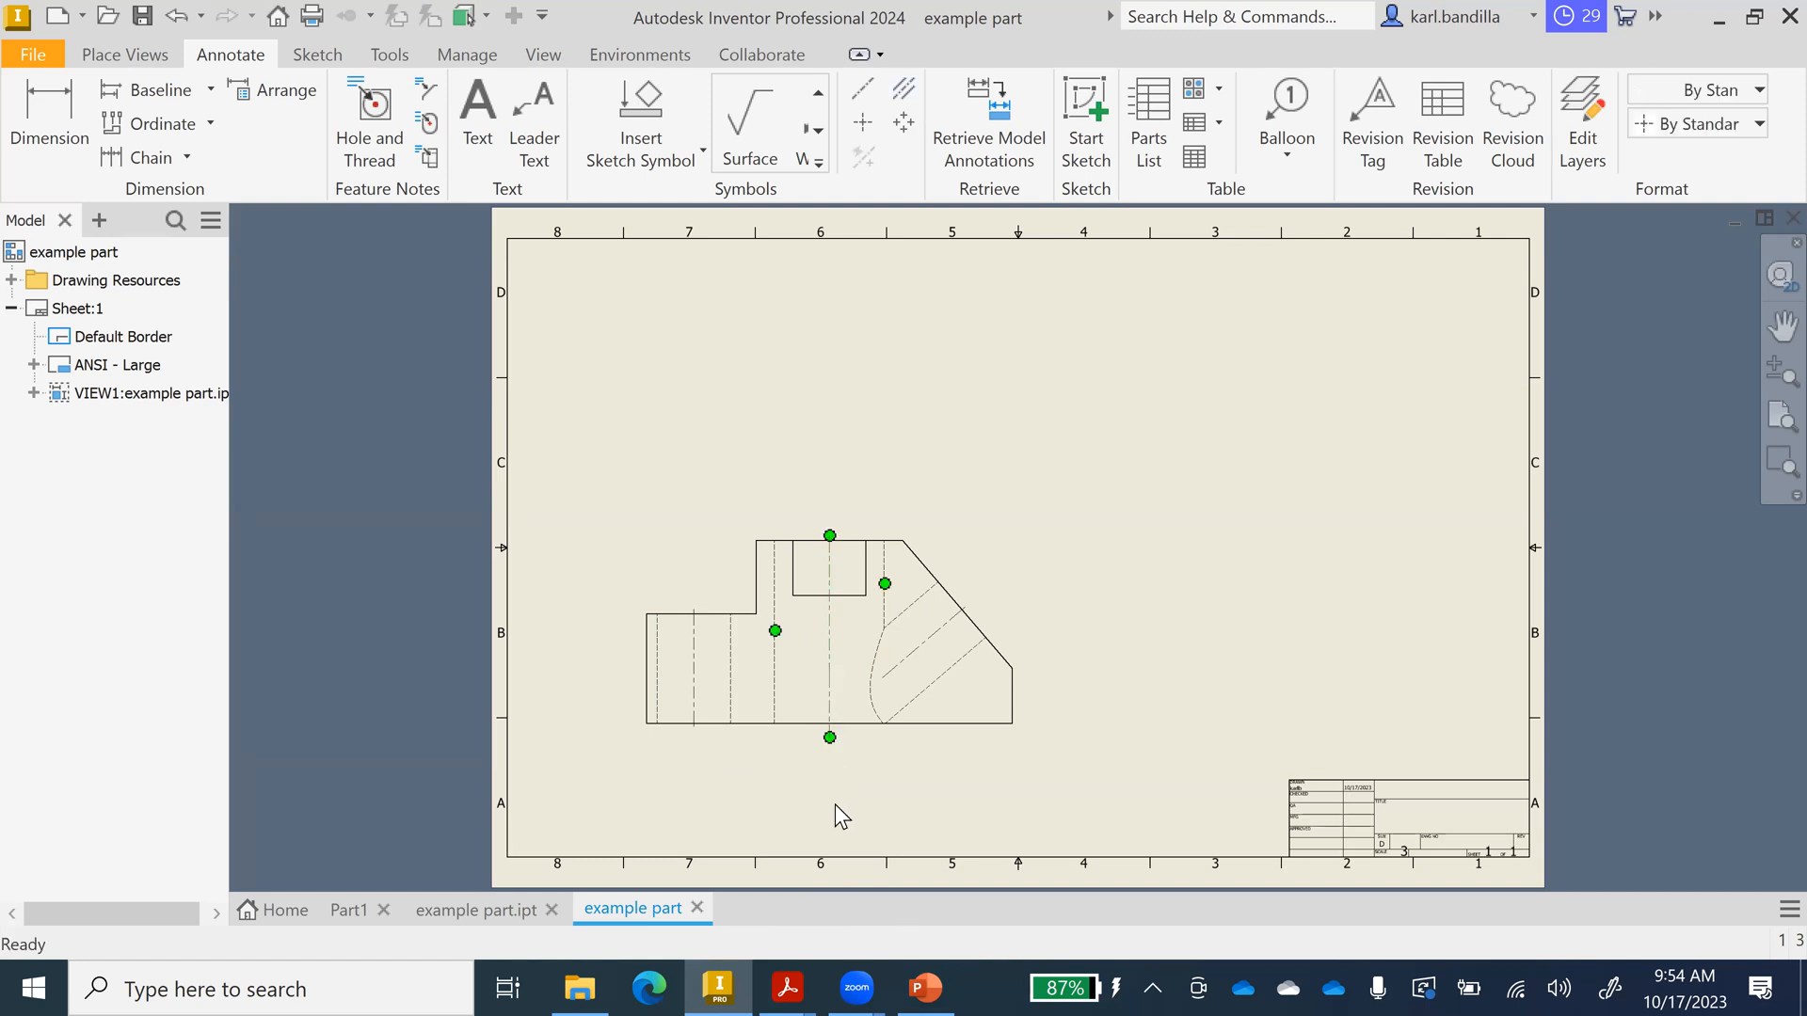
left_click(830, 736)
left_click_drag(831, 737, 829, 726)
left_click(829, 775)
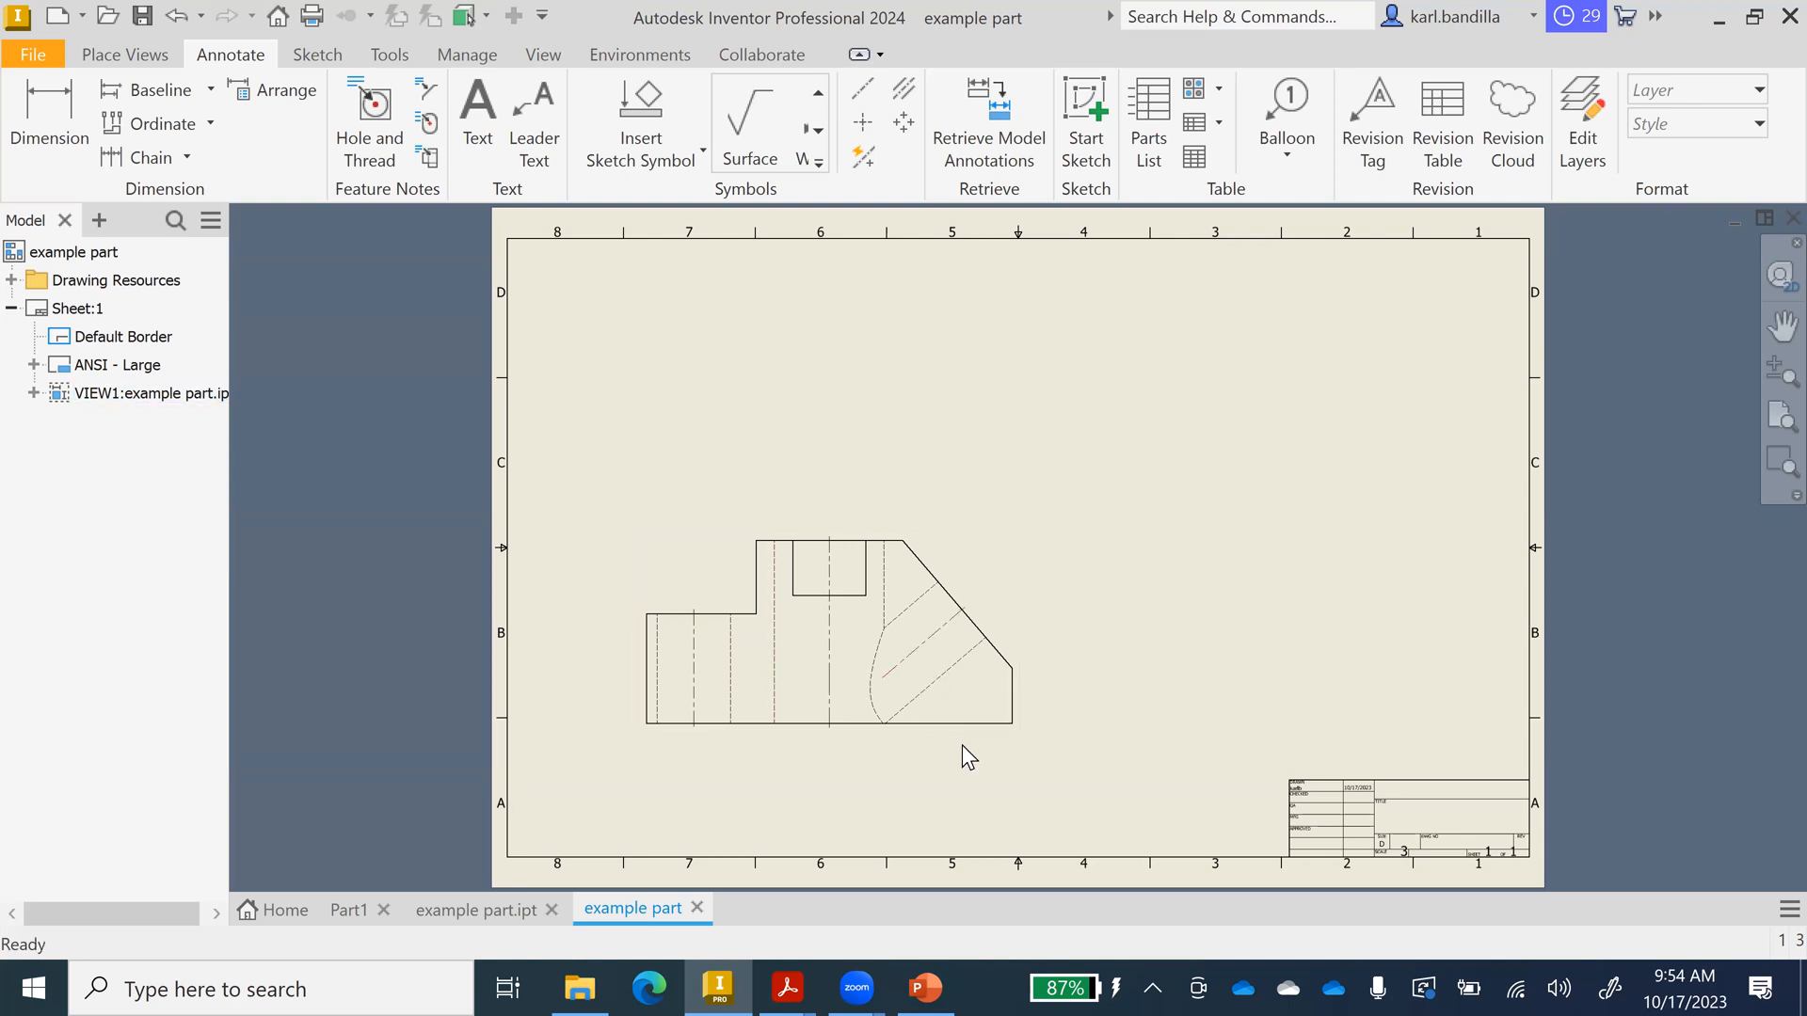
left_click_drag(979, 738, 981, 770)
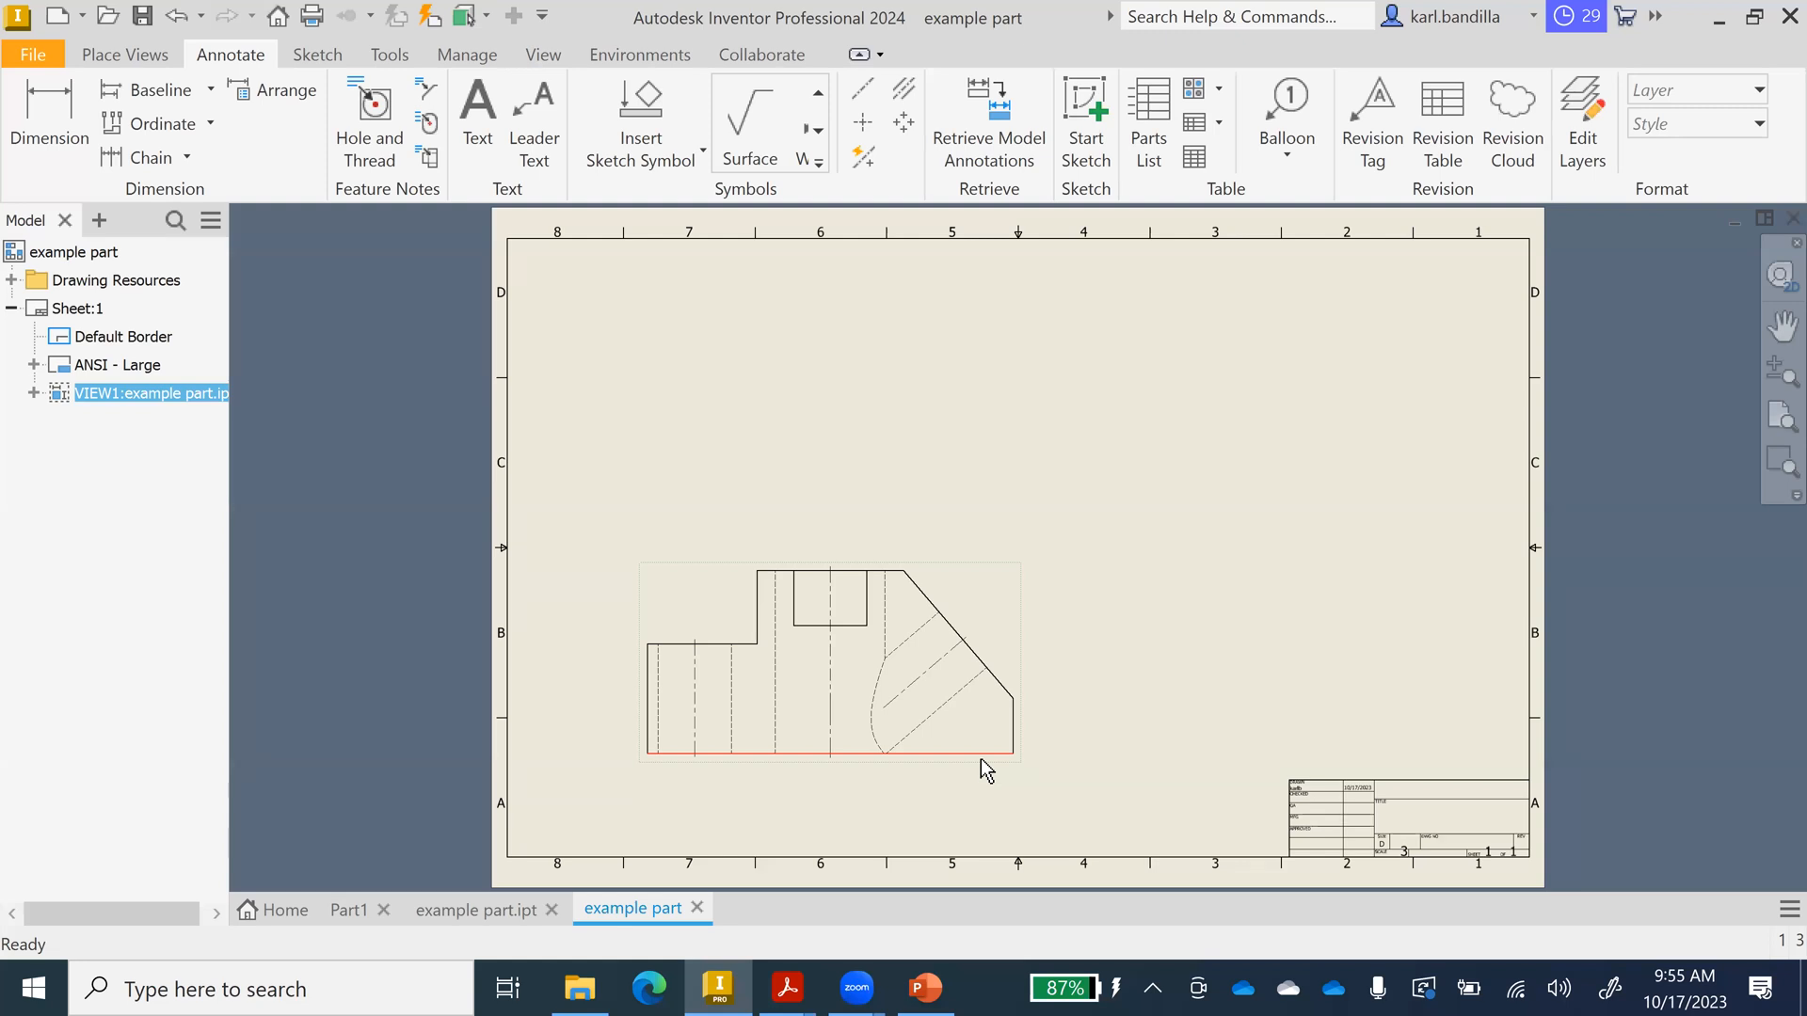
left_click(123, 55)
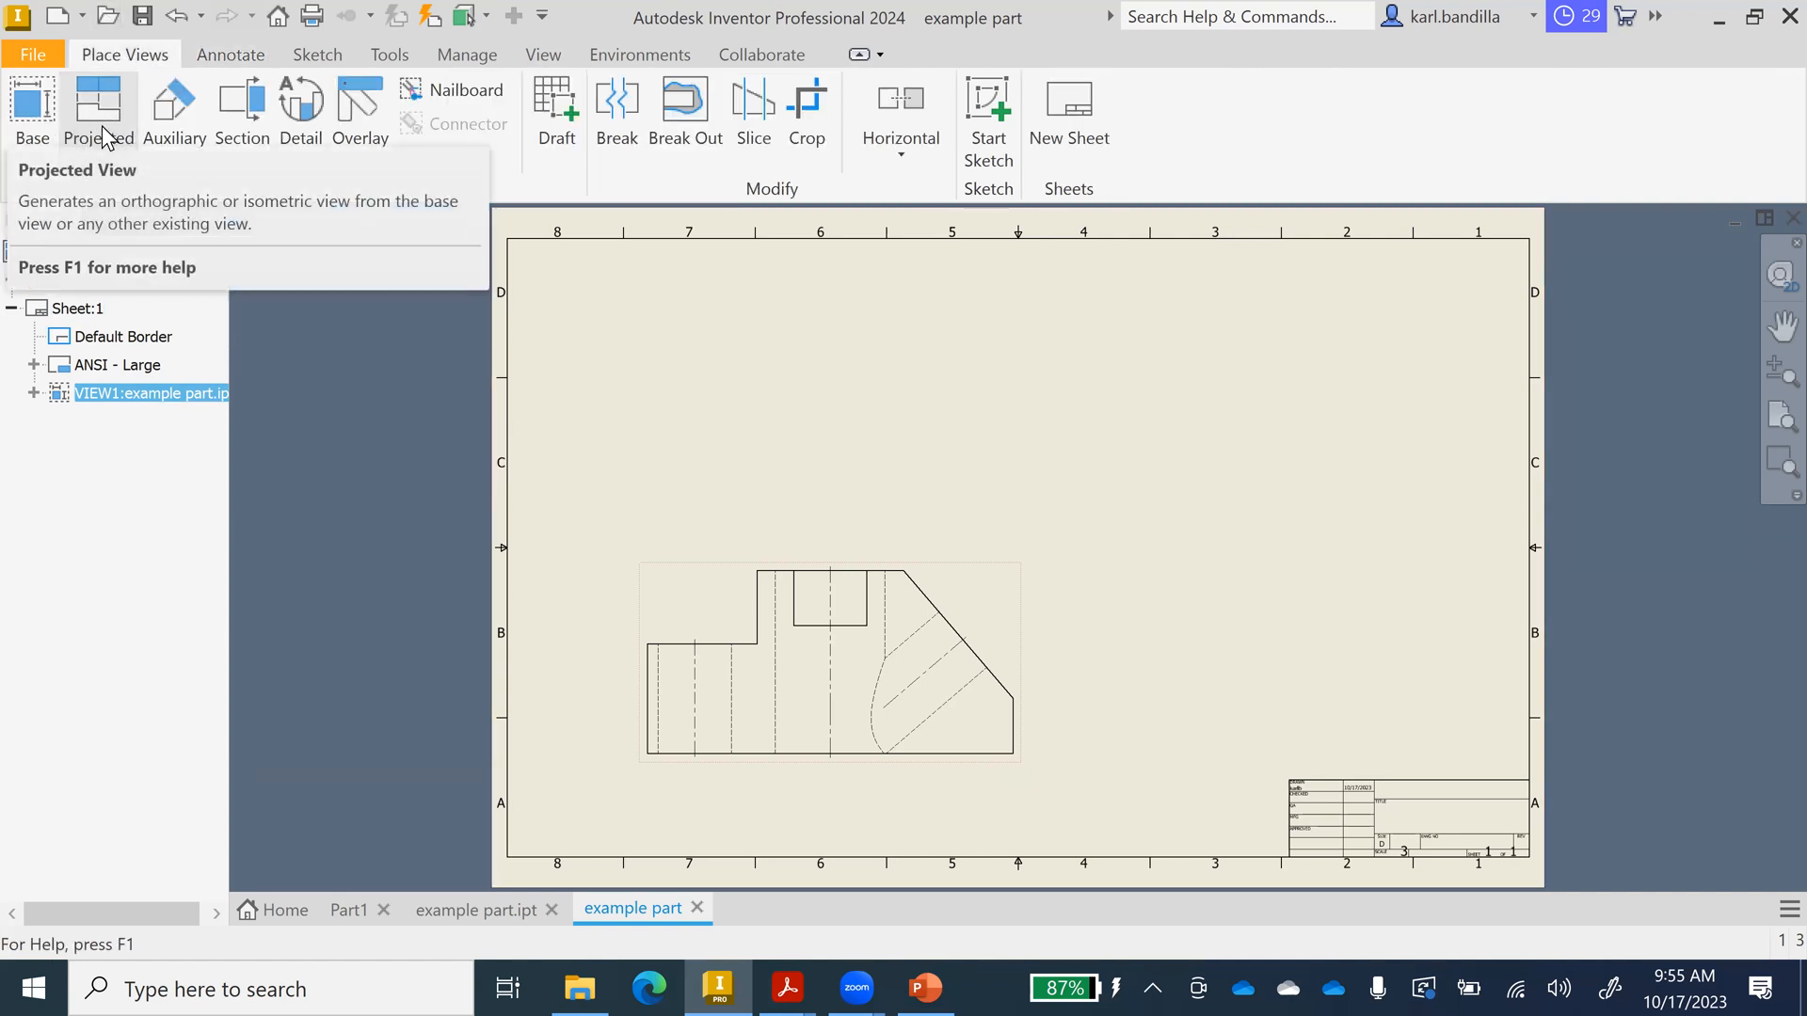
Project top, right-side and isometric views from the front view and create all three.
left_click(106, 138)
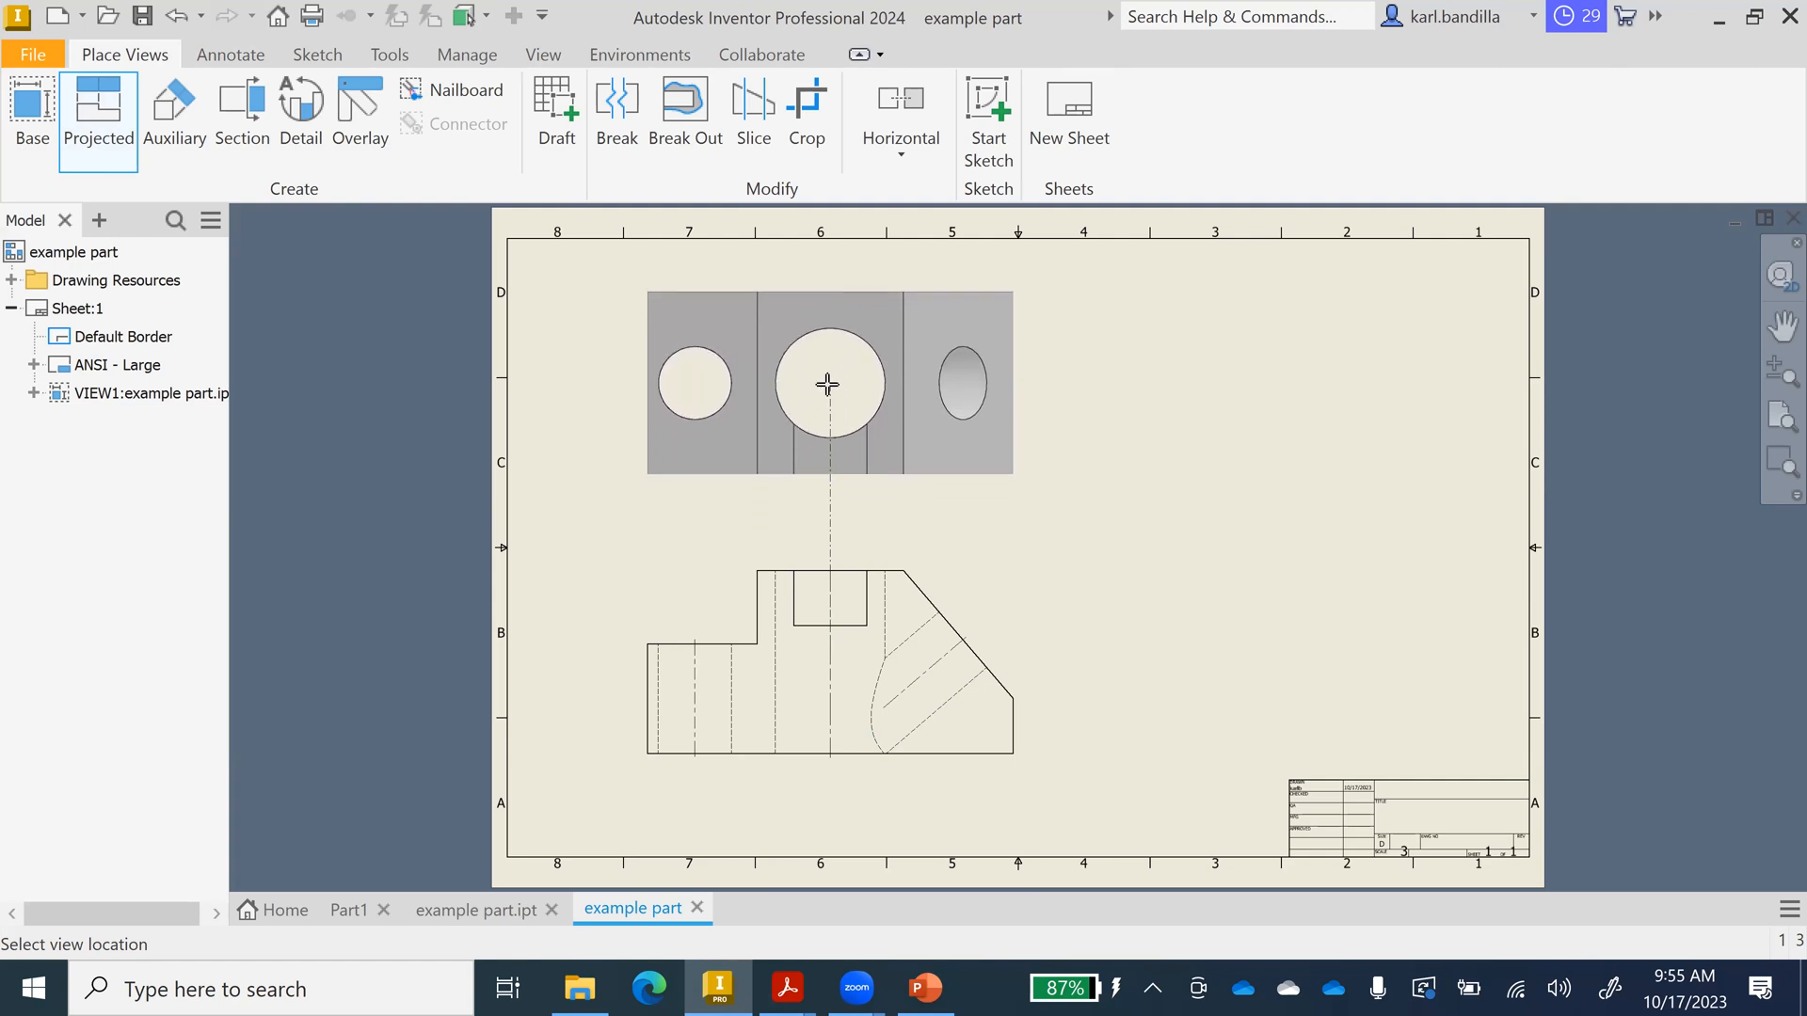
left_click(827, 384)
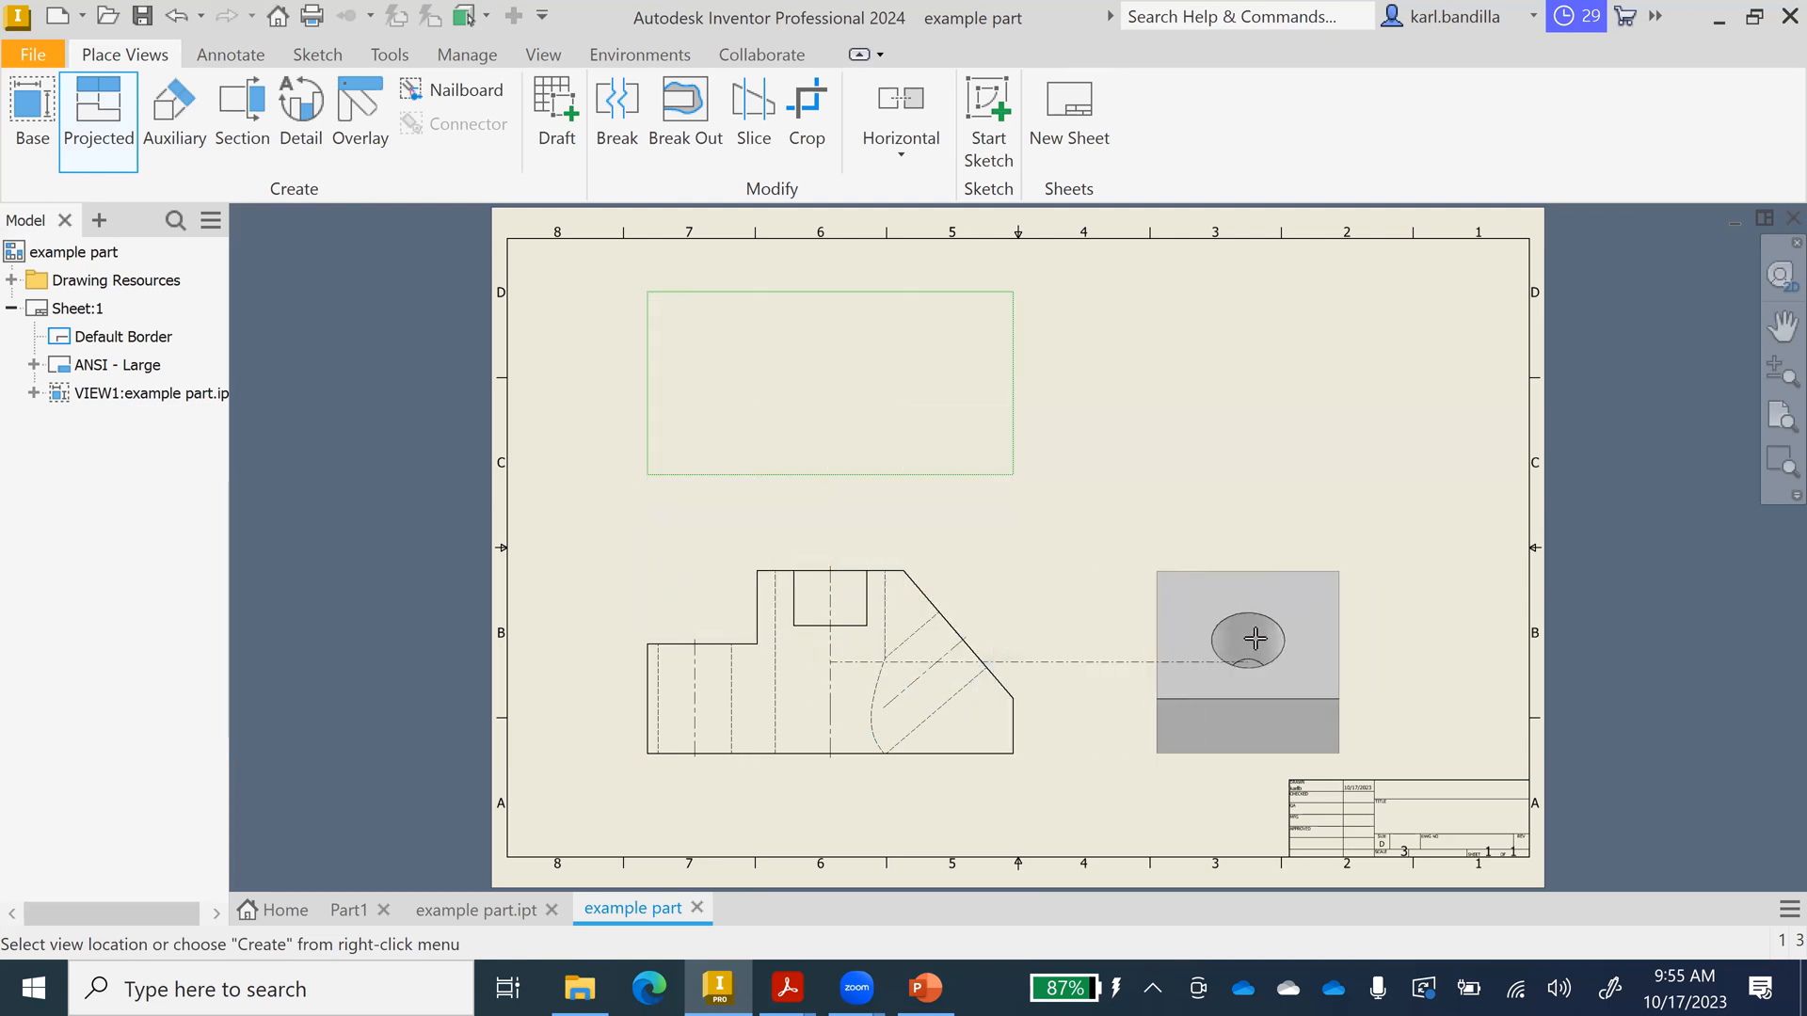
left_click(1256, 639)
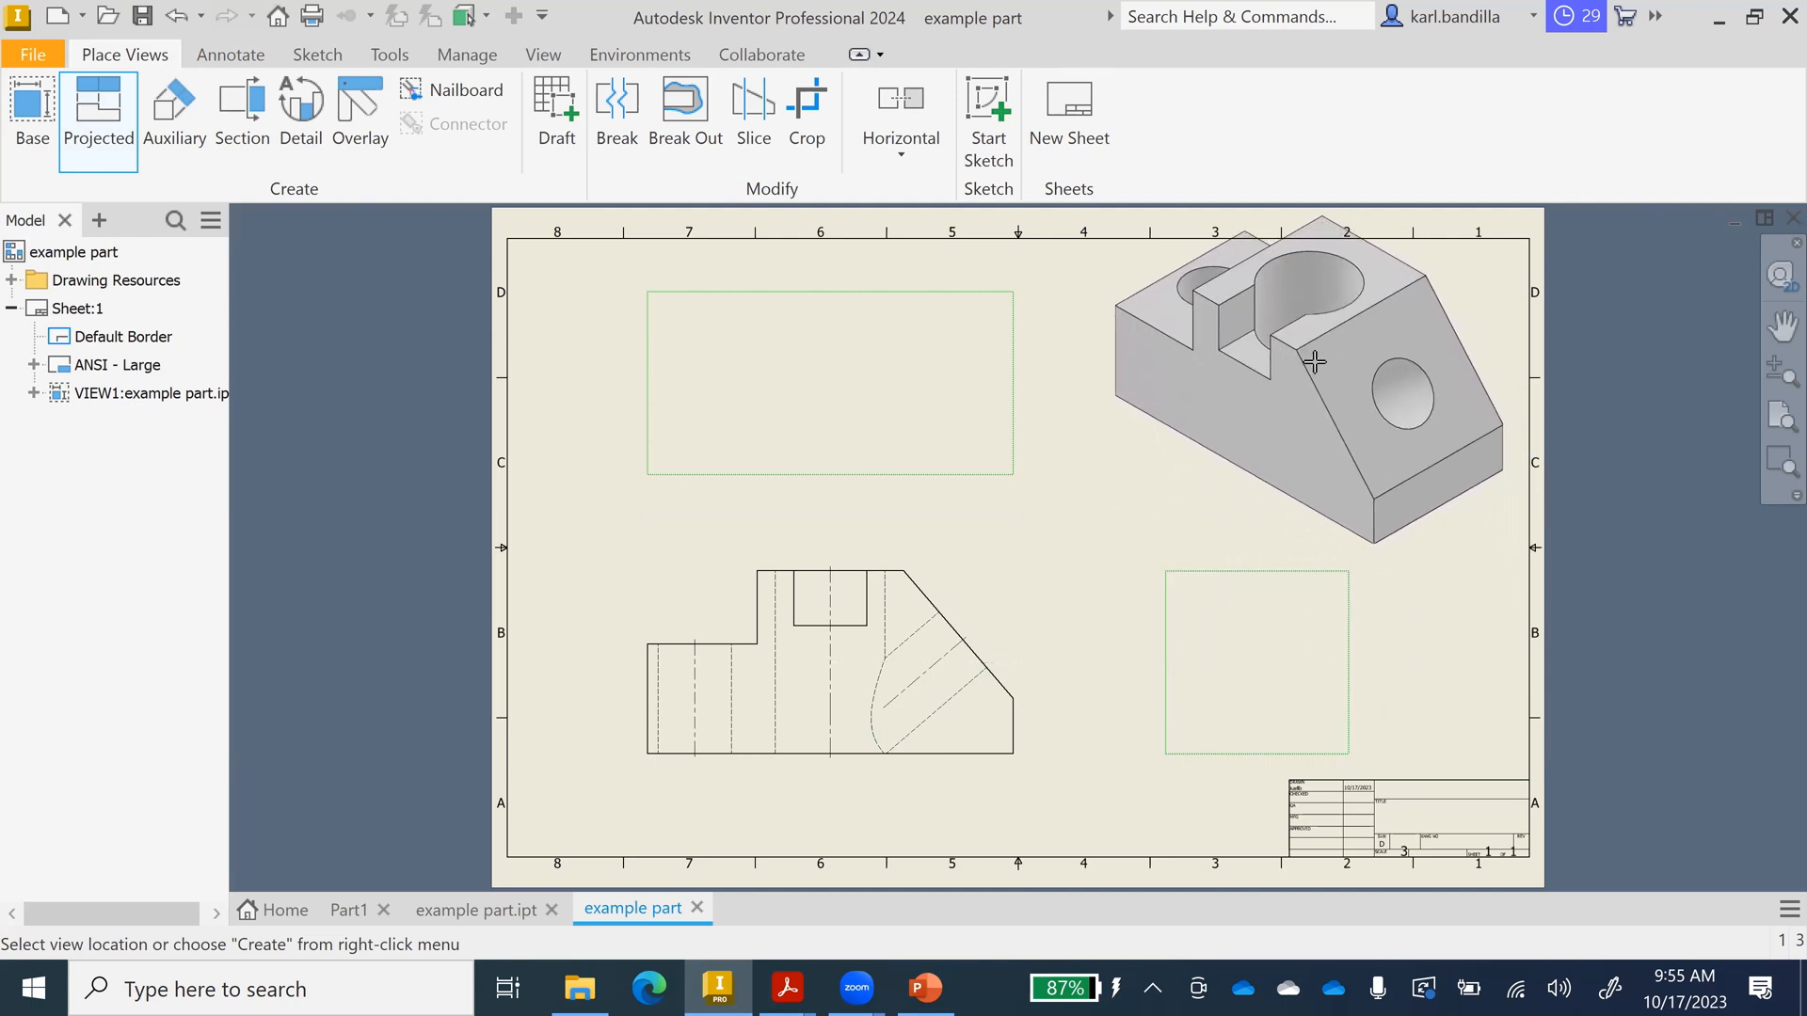
left_click(1315, 361)
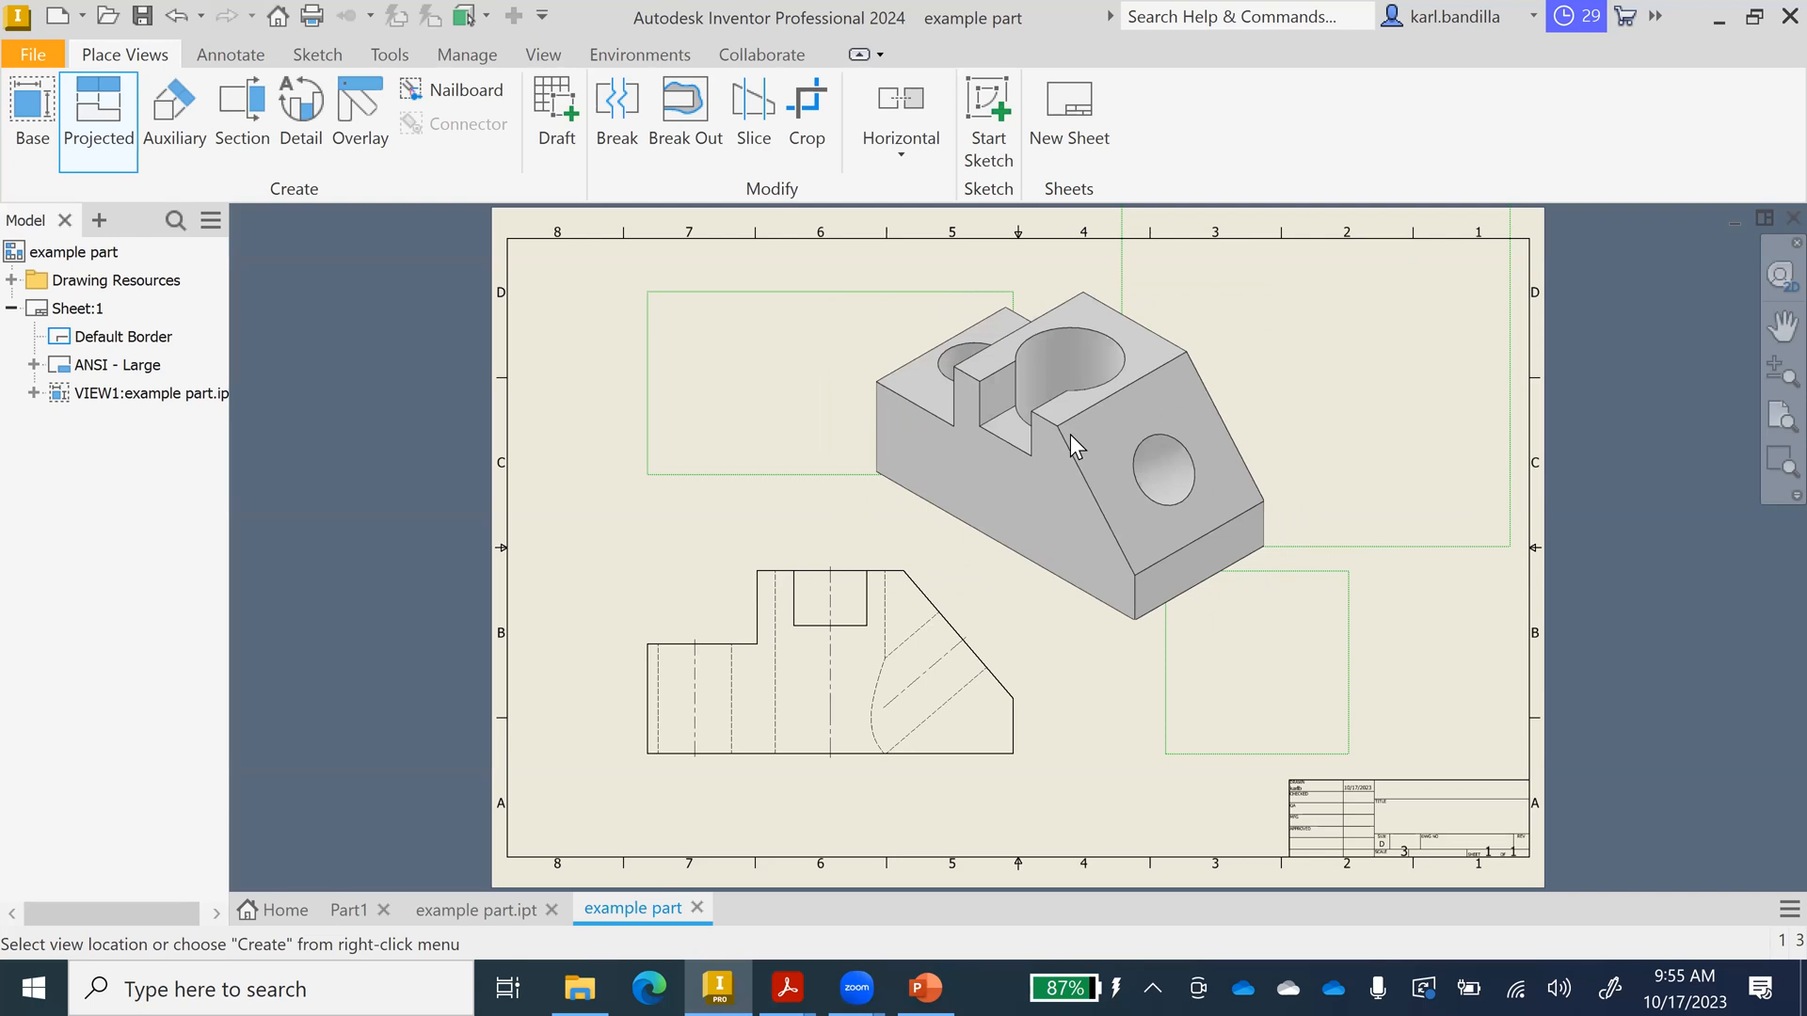
right_click(1070, 433)
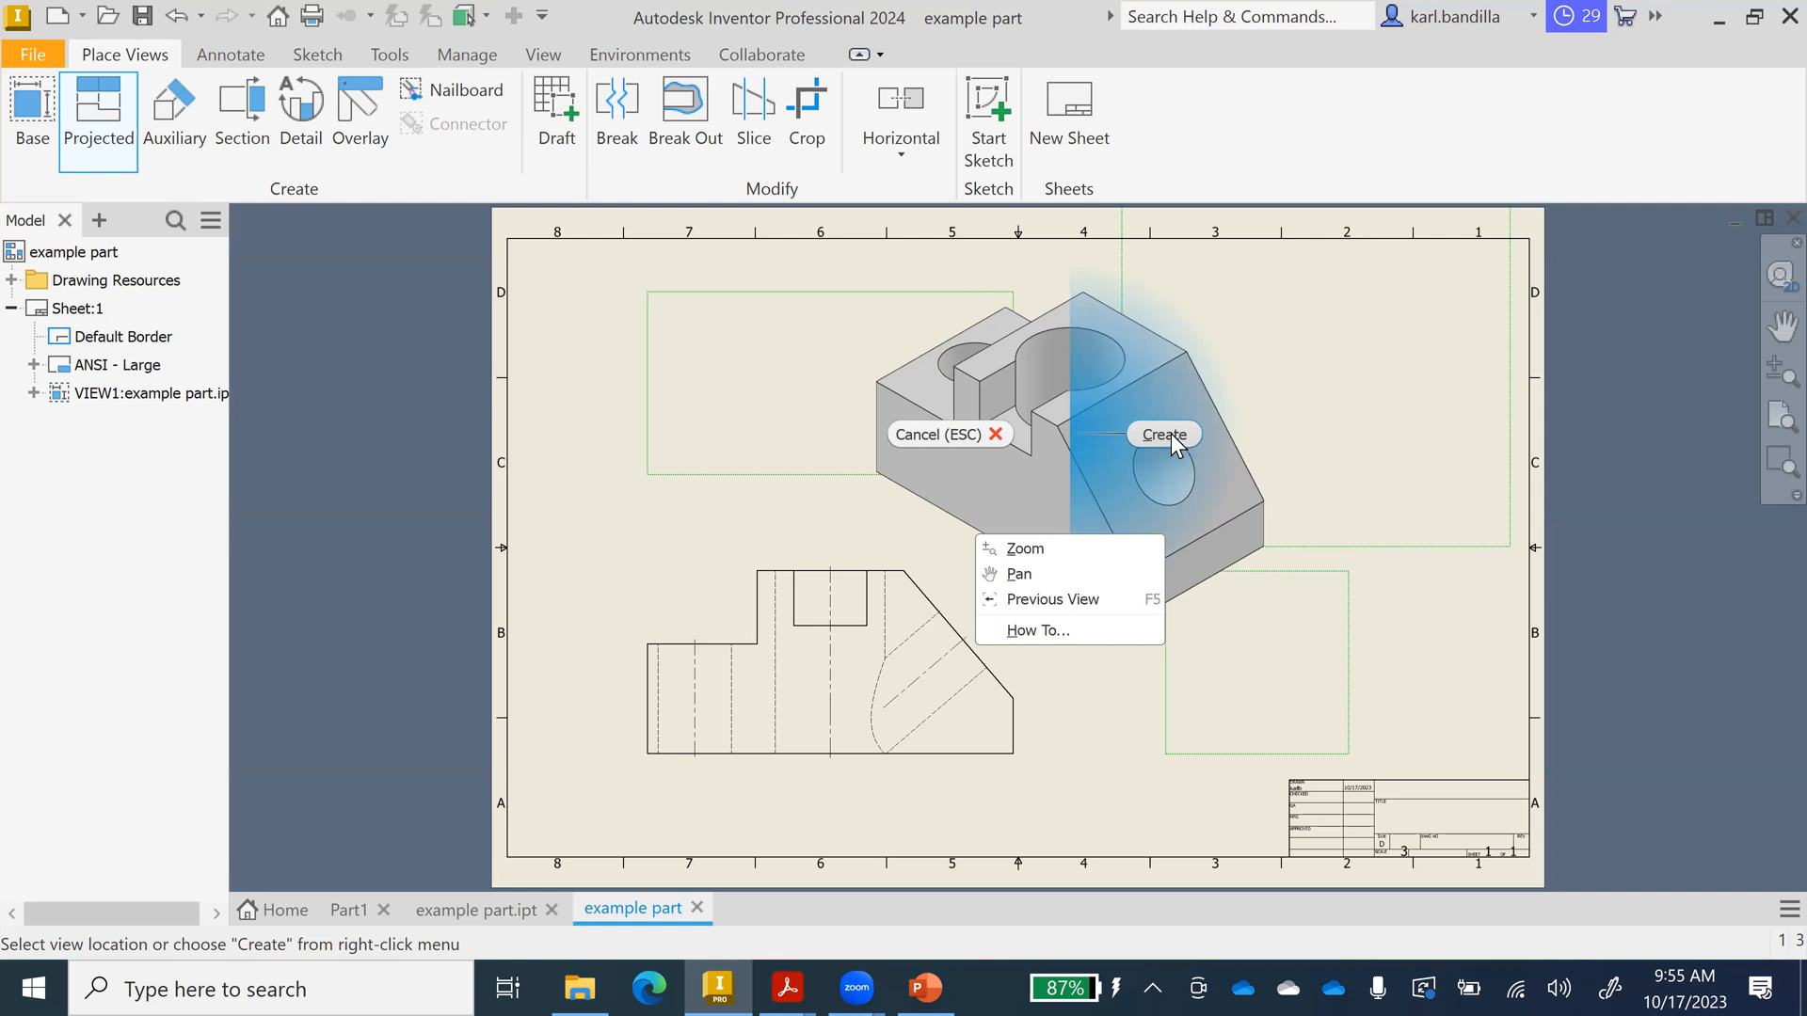
left_click(1167, 434)
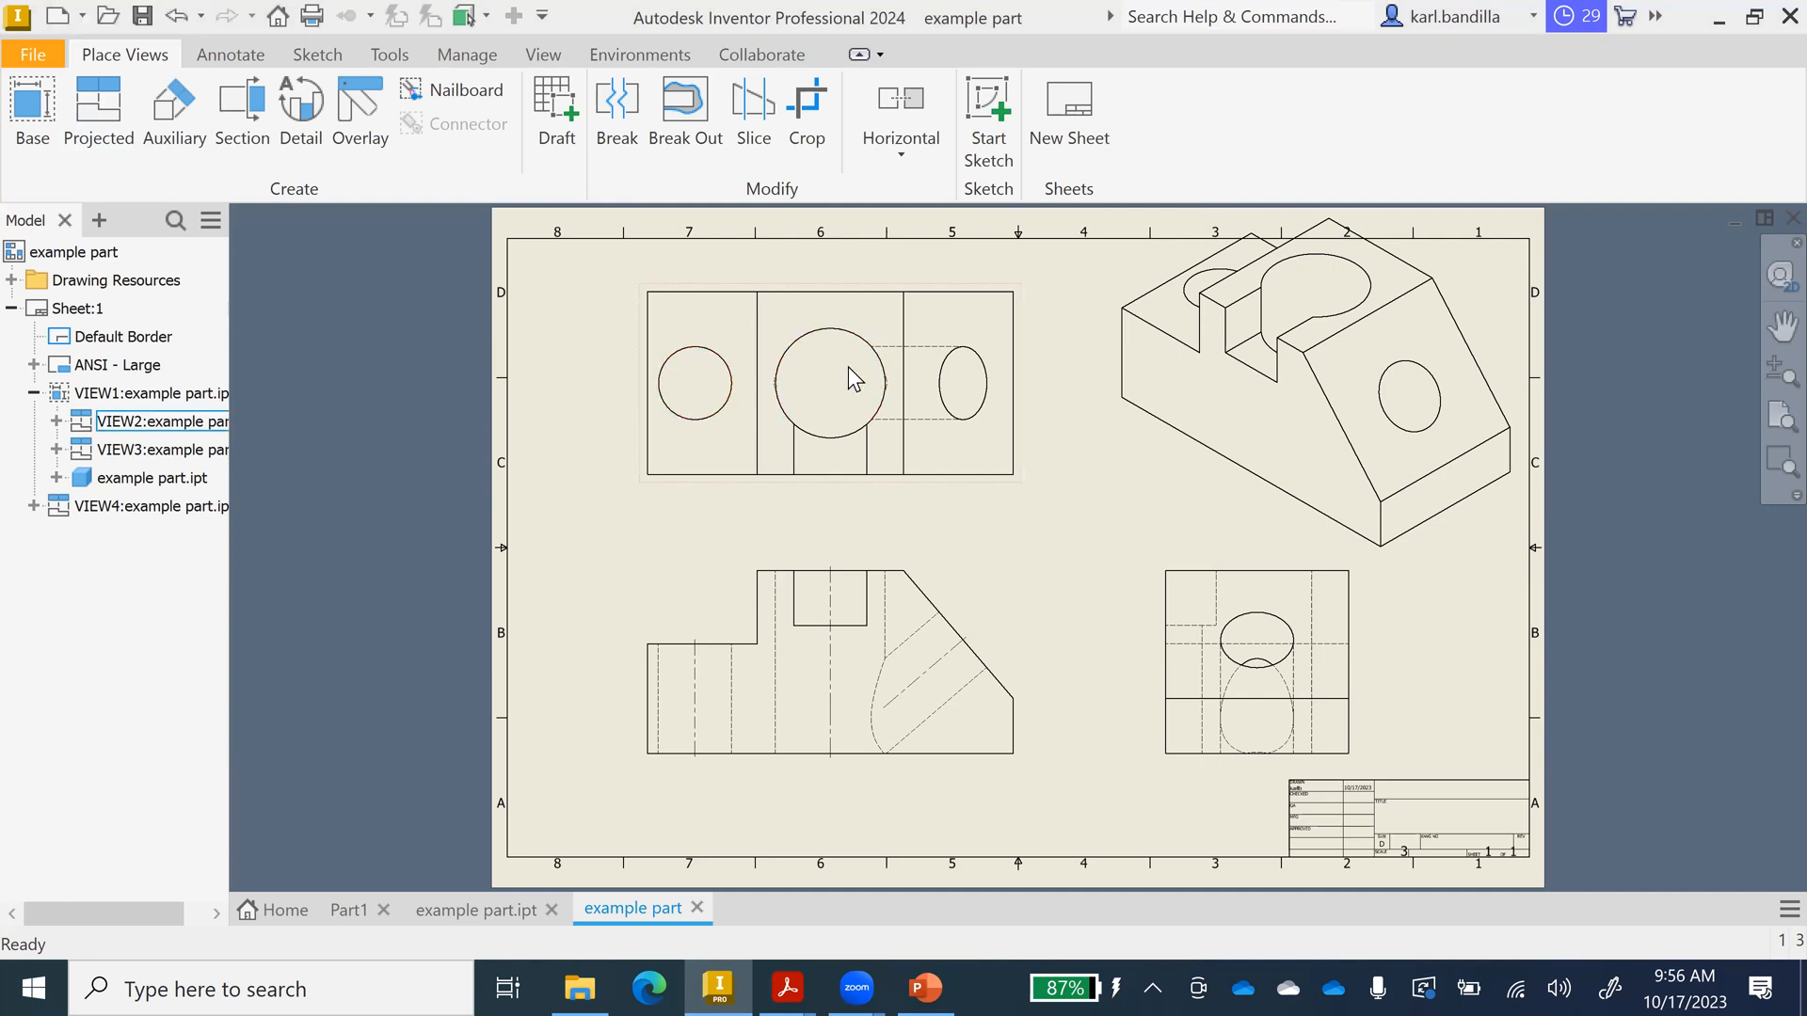
Place centre marks on the small and large circles and the ellipses in the top and right-side views.
left_click(232, 53)
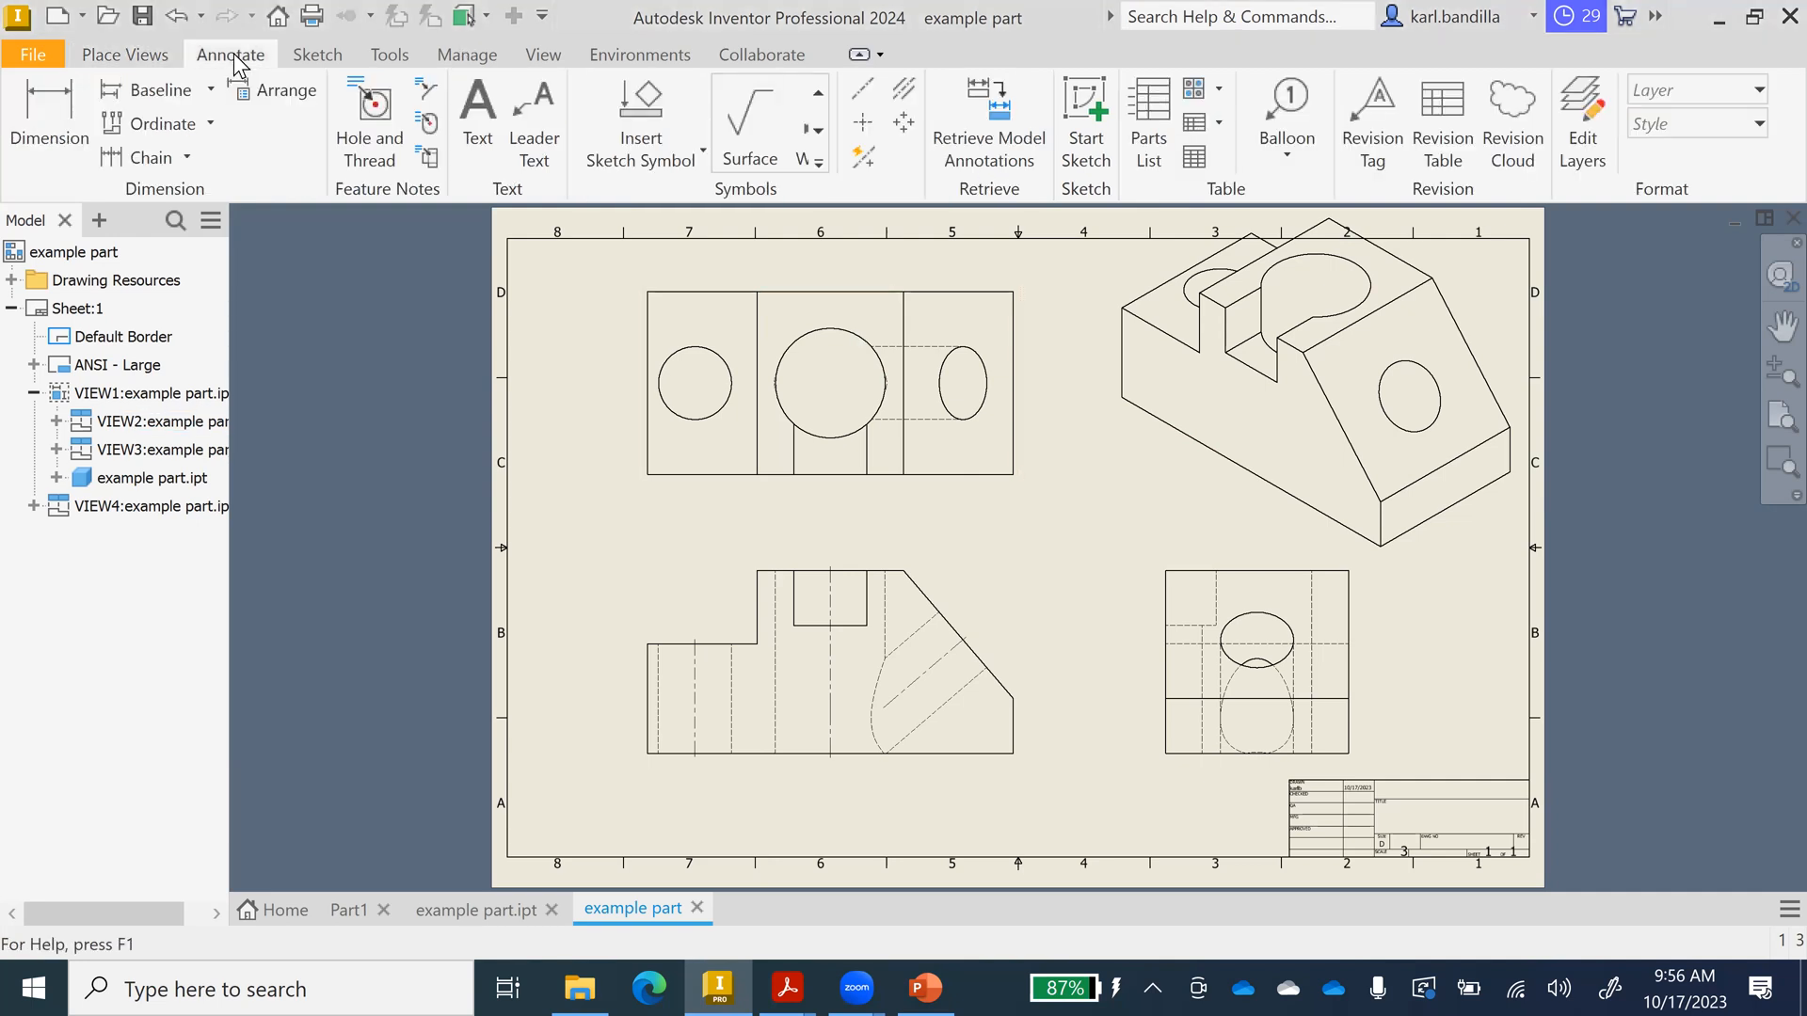
left_click(862, 122)
left_click(715, 412)
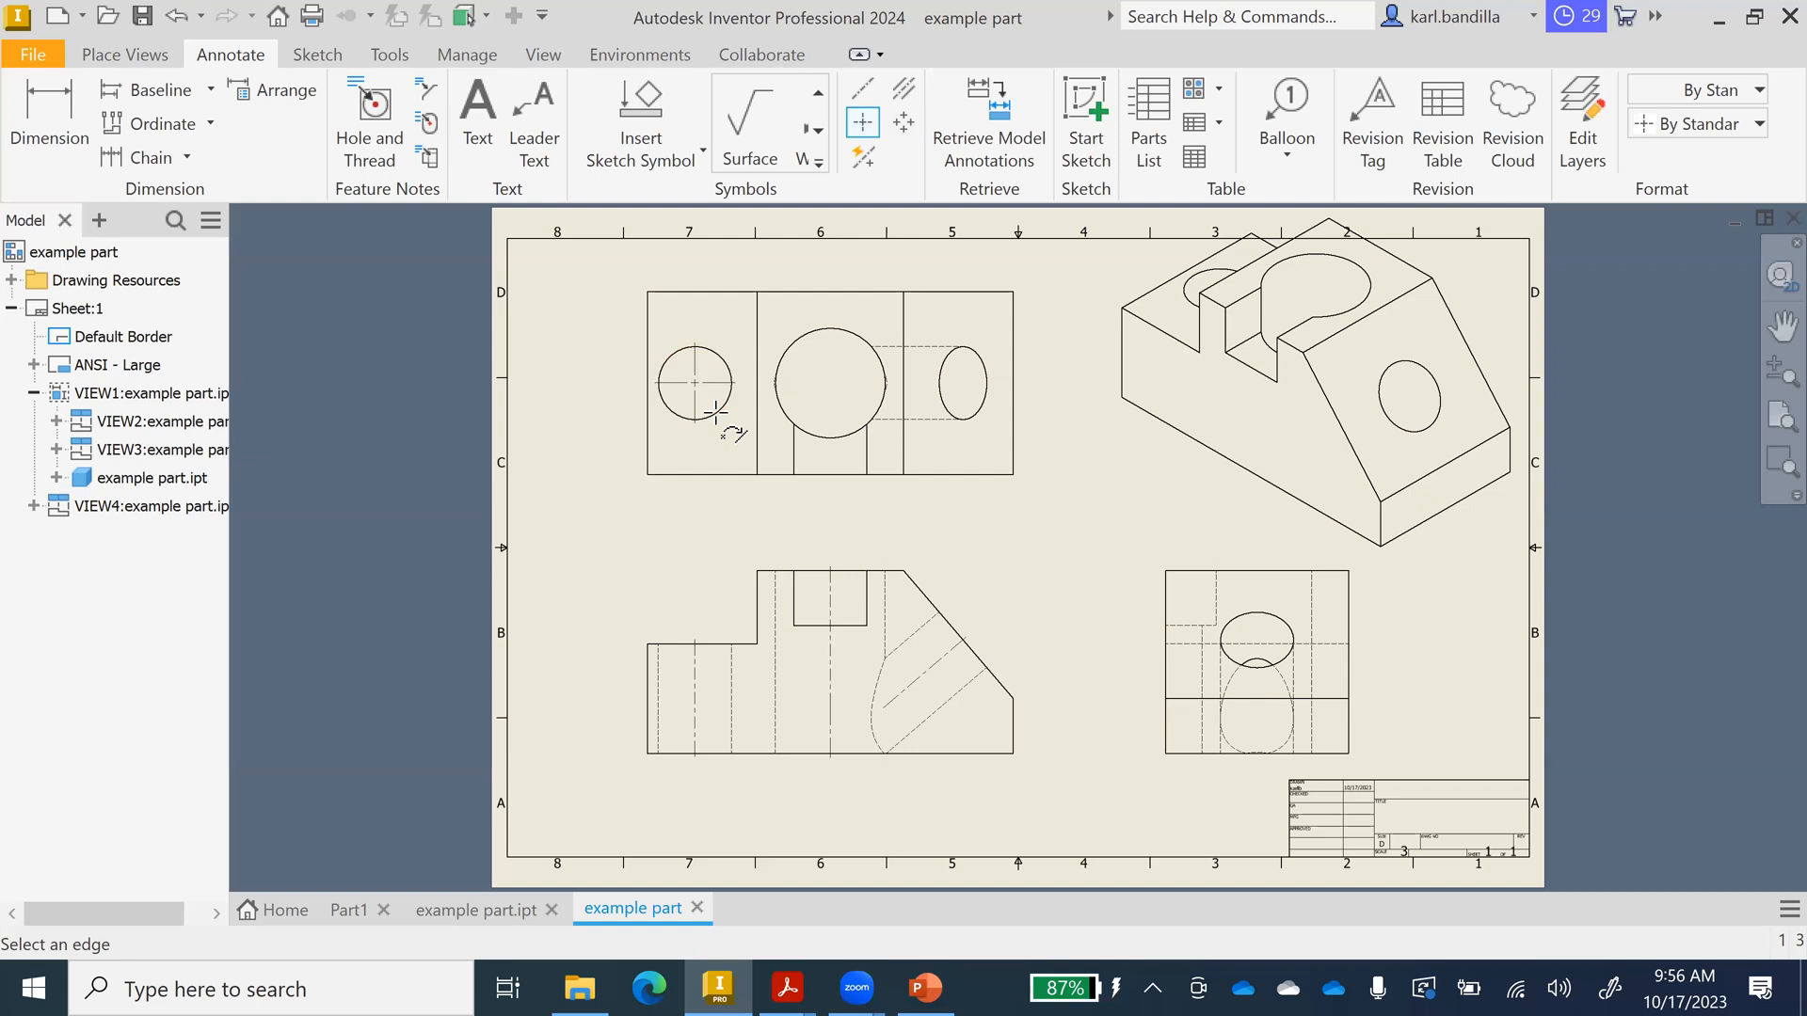
left_click(832, 329)
left_click(1268, 618)
left_click(942, 388)
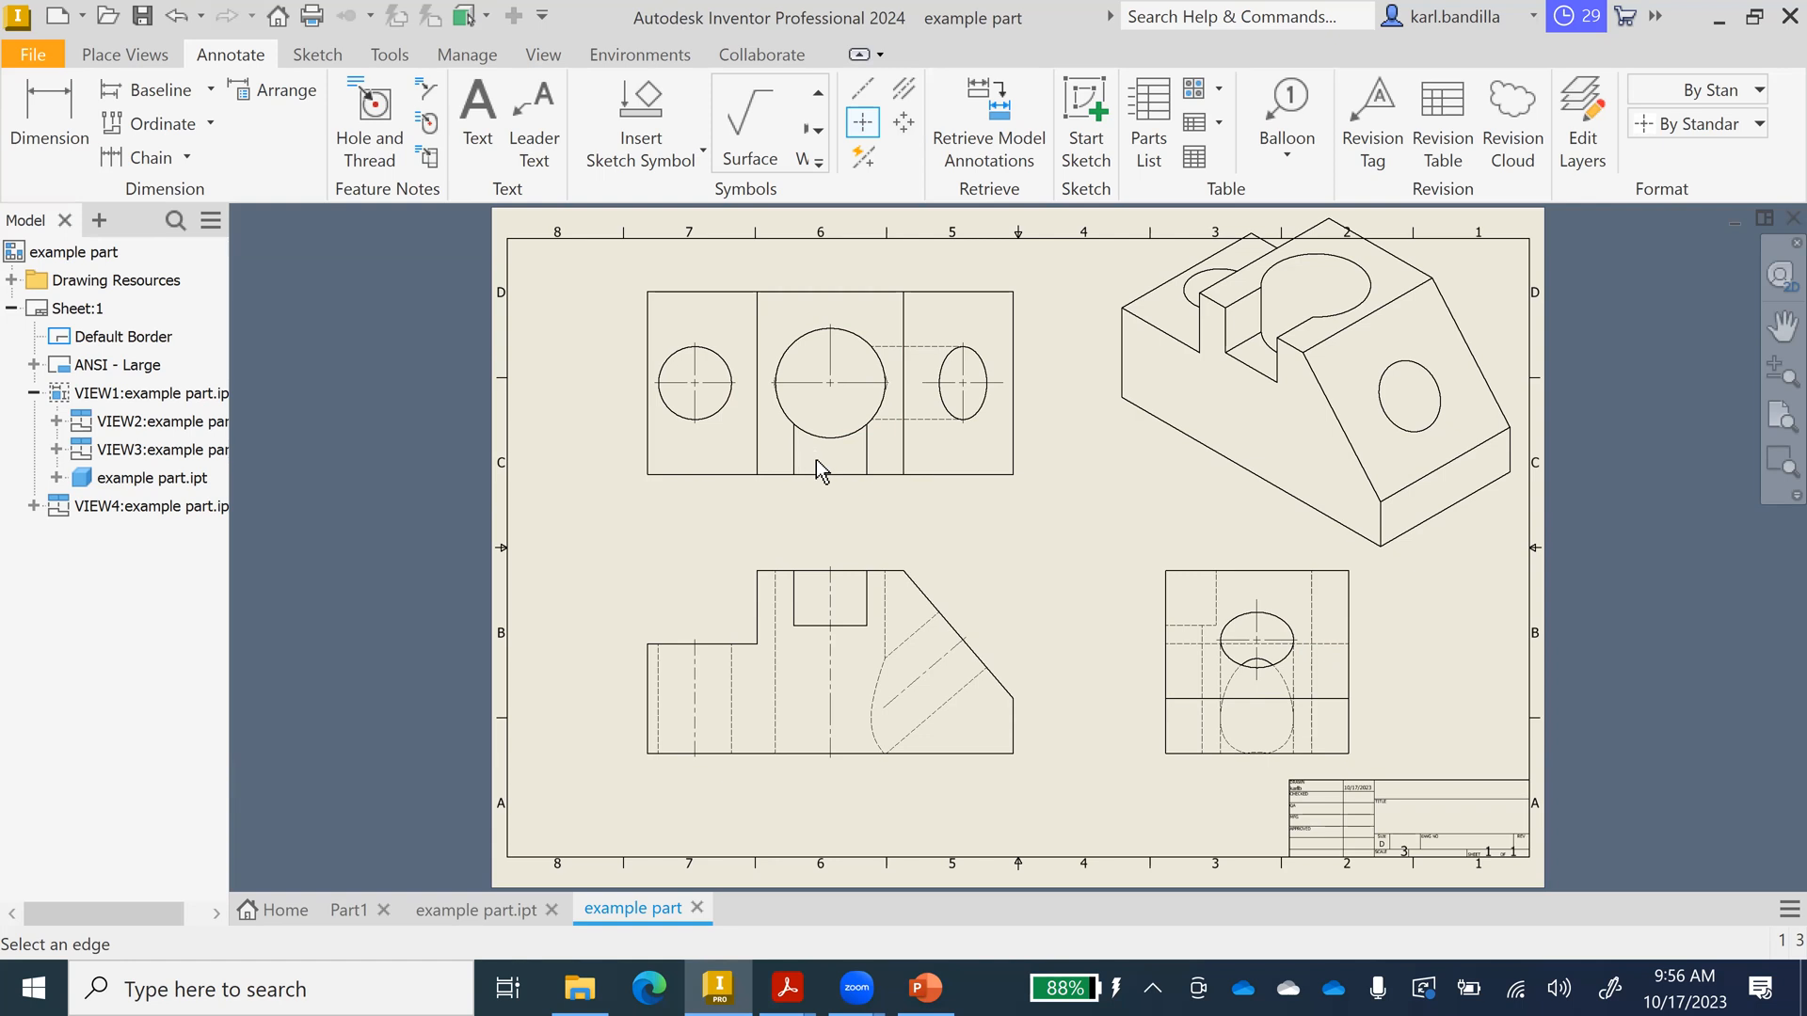
left_click(139, 58)
left_click(97, 118)
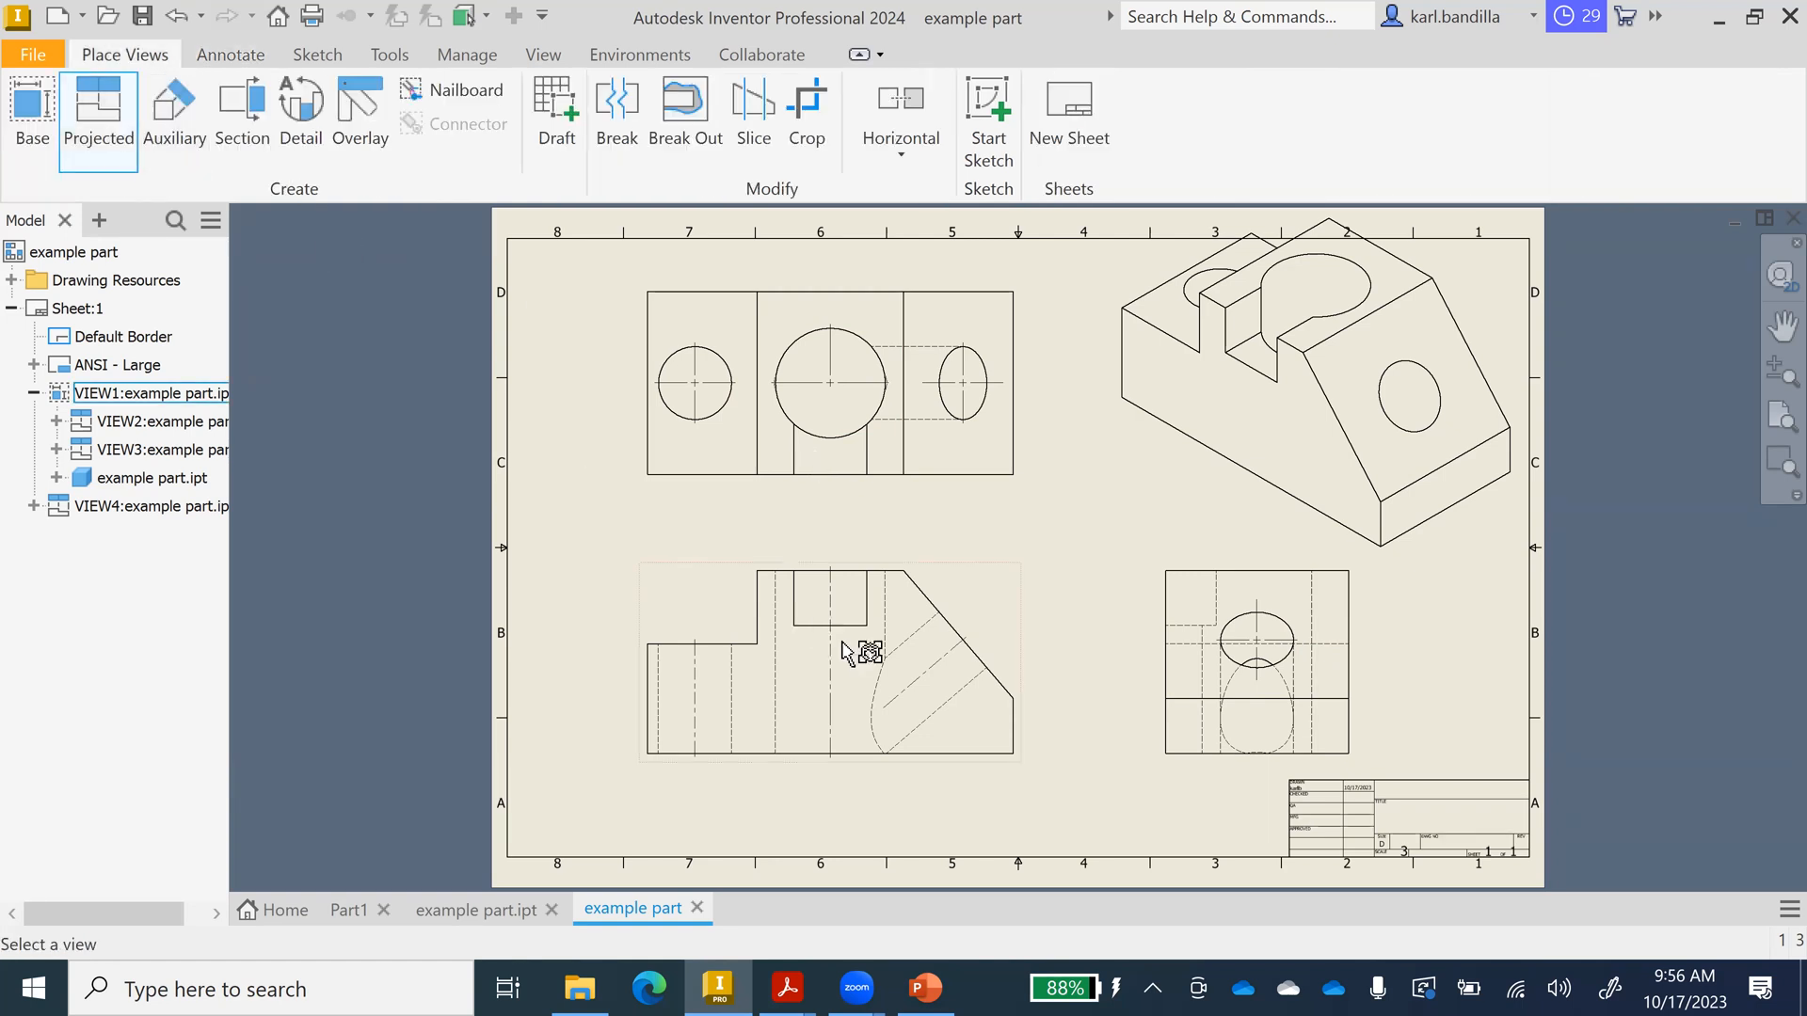
left_click(961, 565)
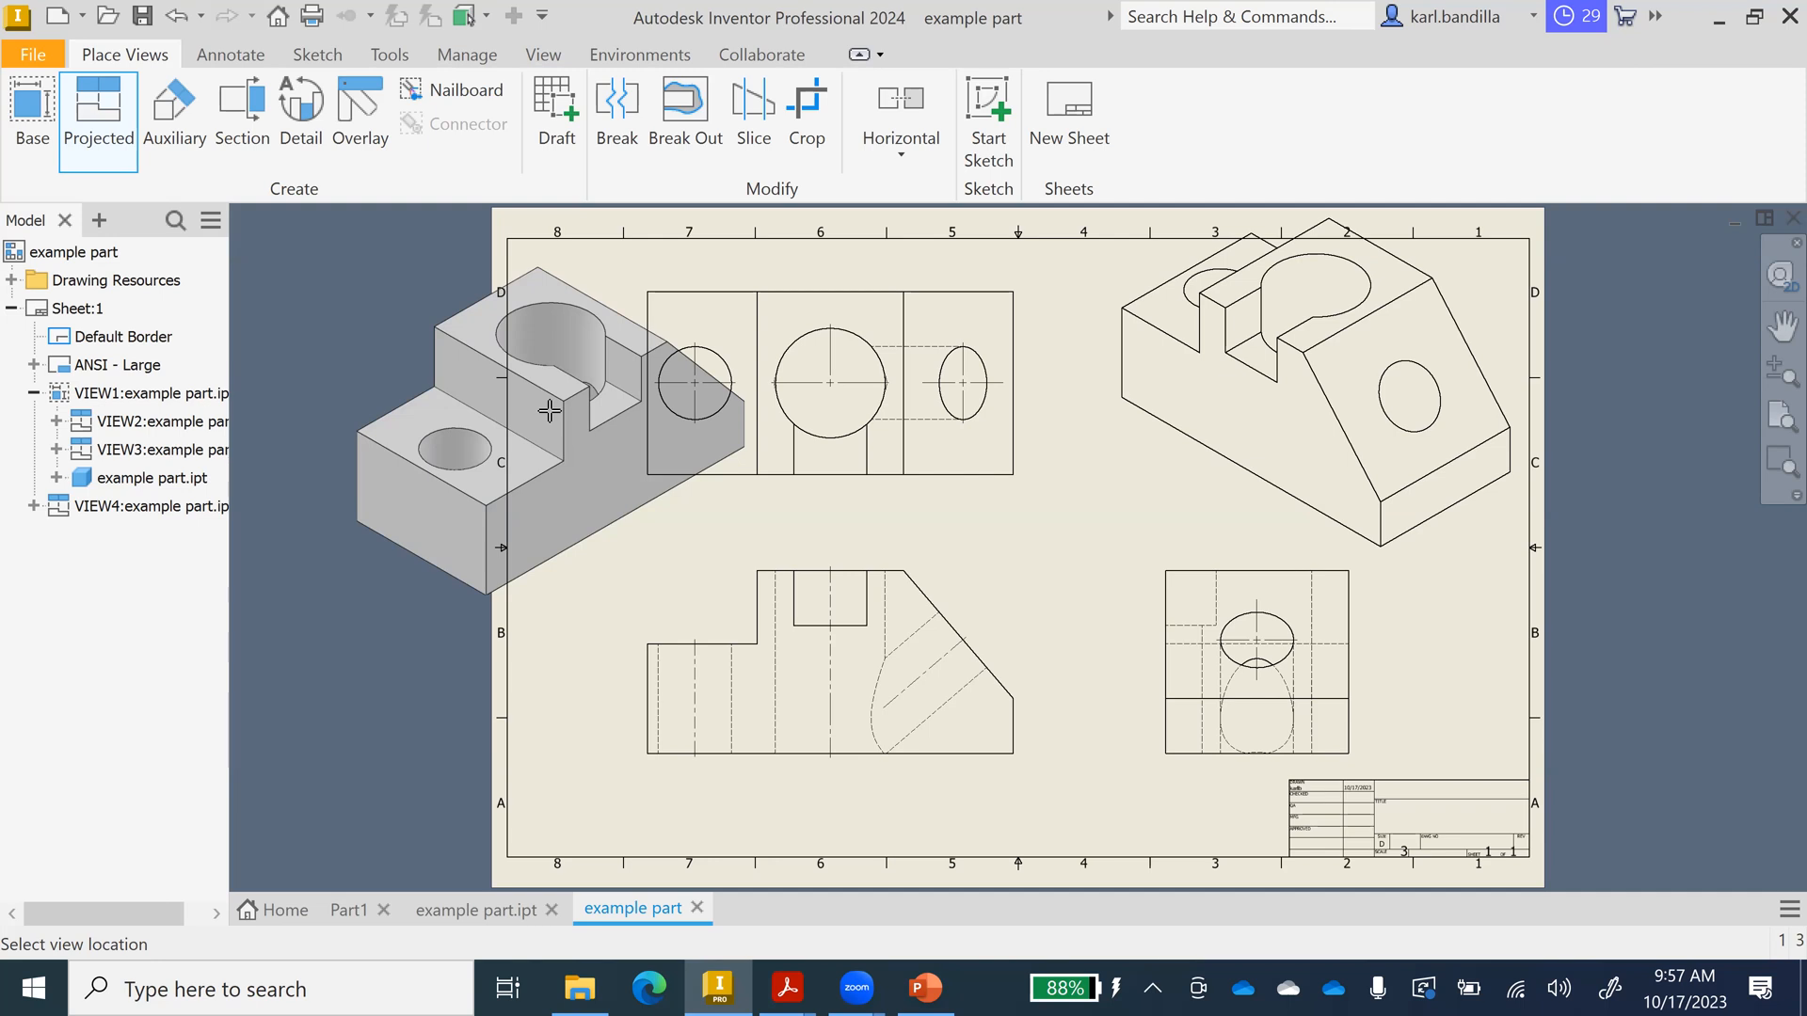
key("Escape")
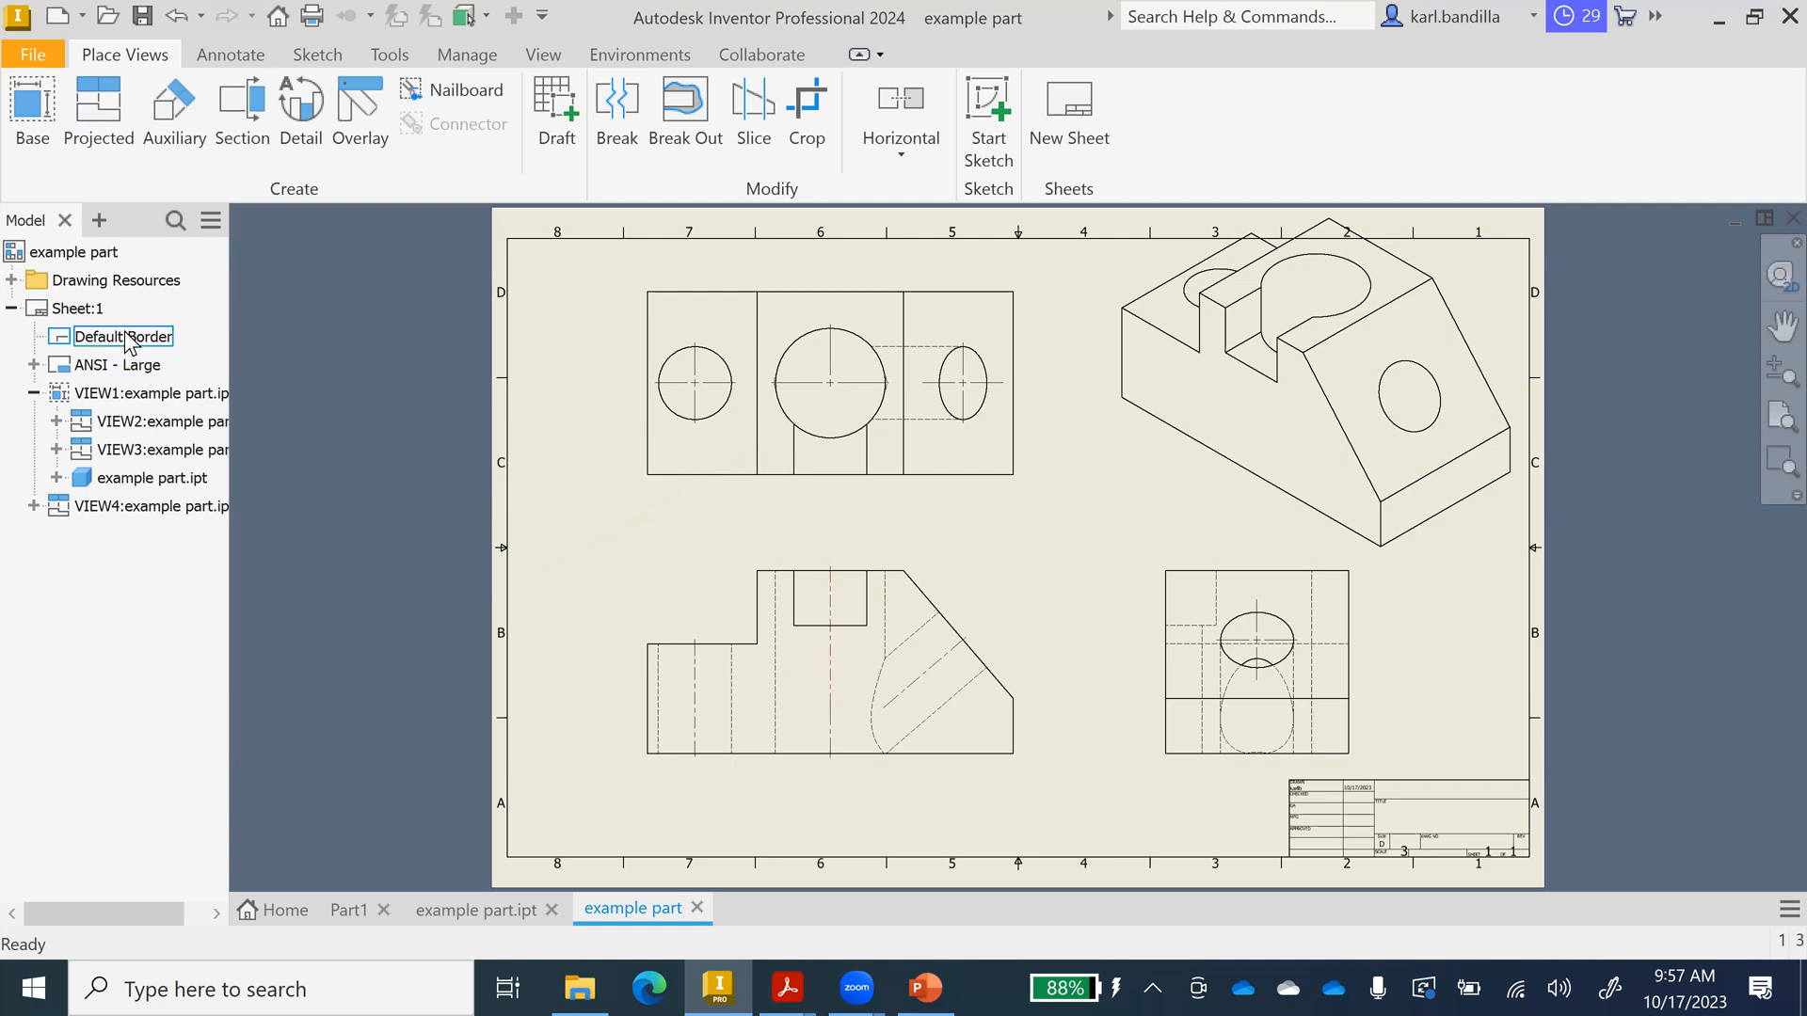
right_click(125, 396)
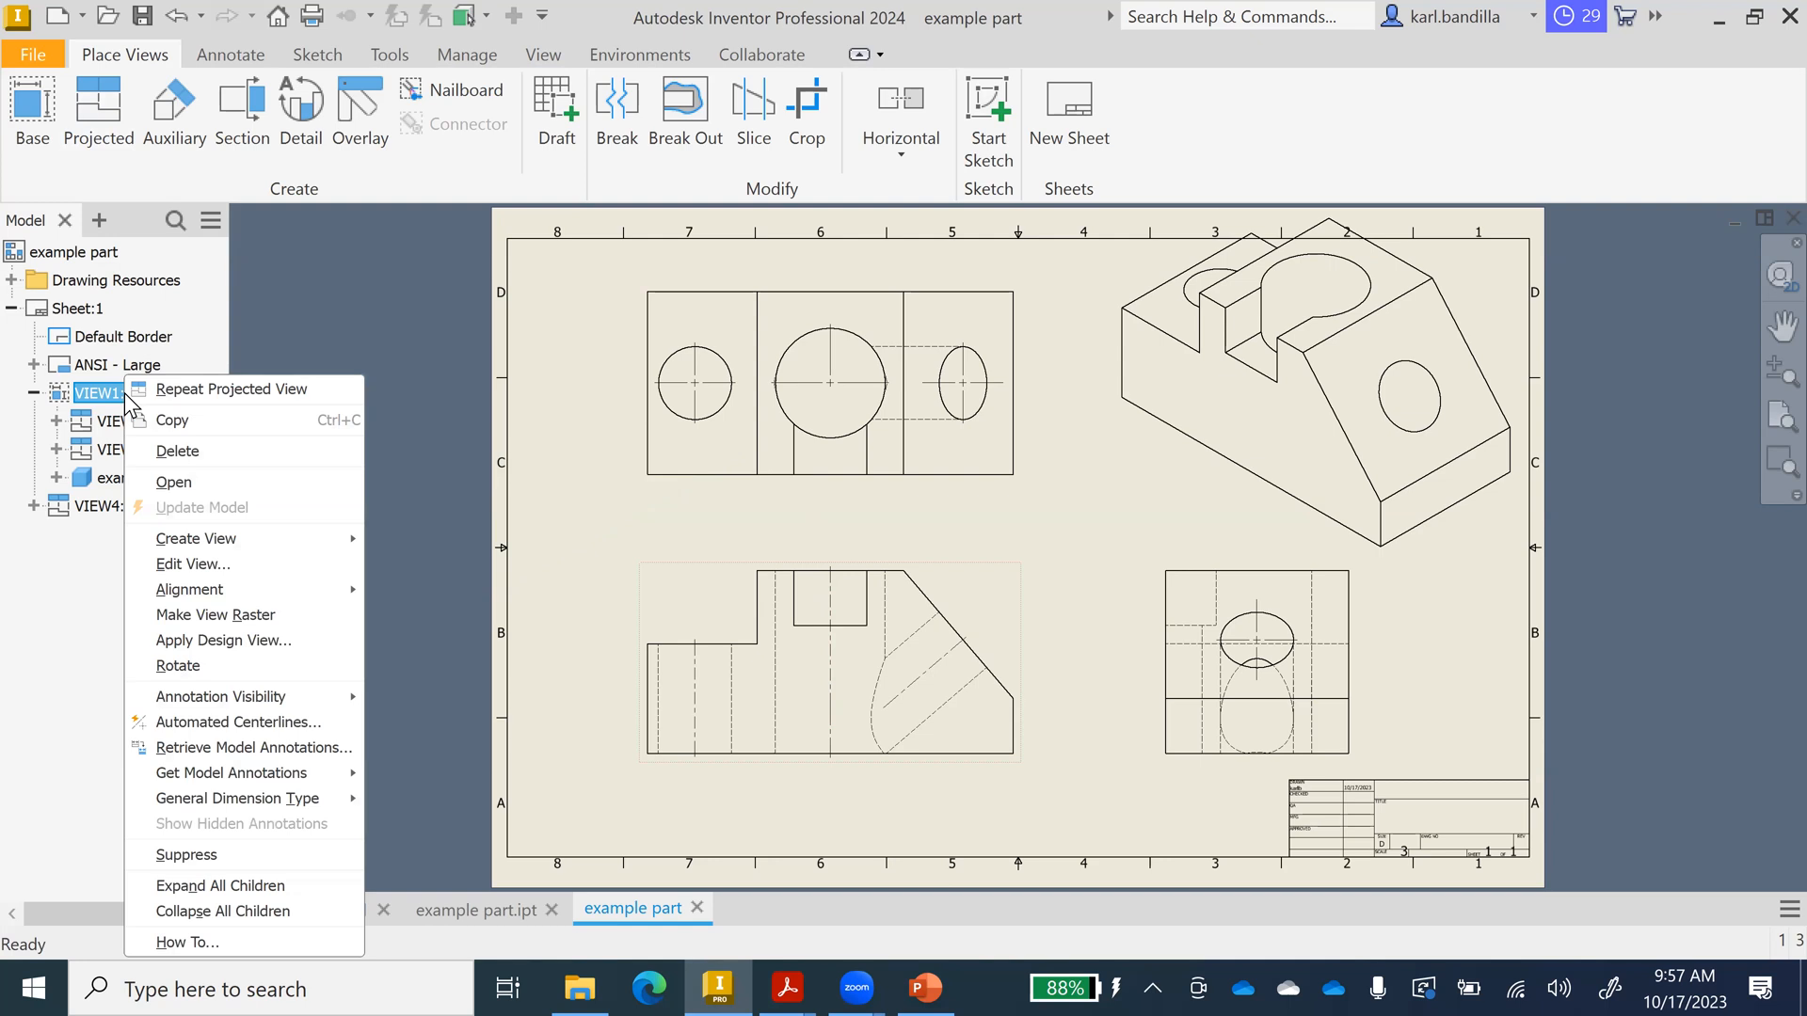
left_click(213, 561)
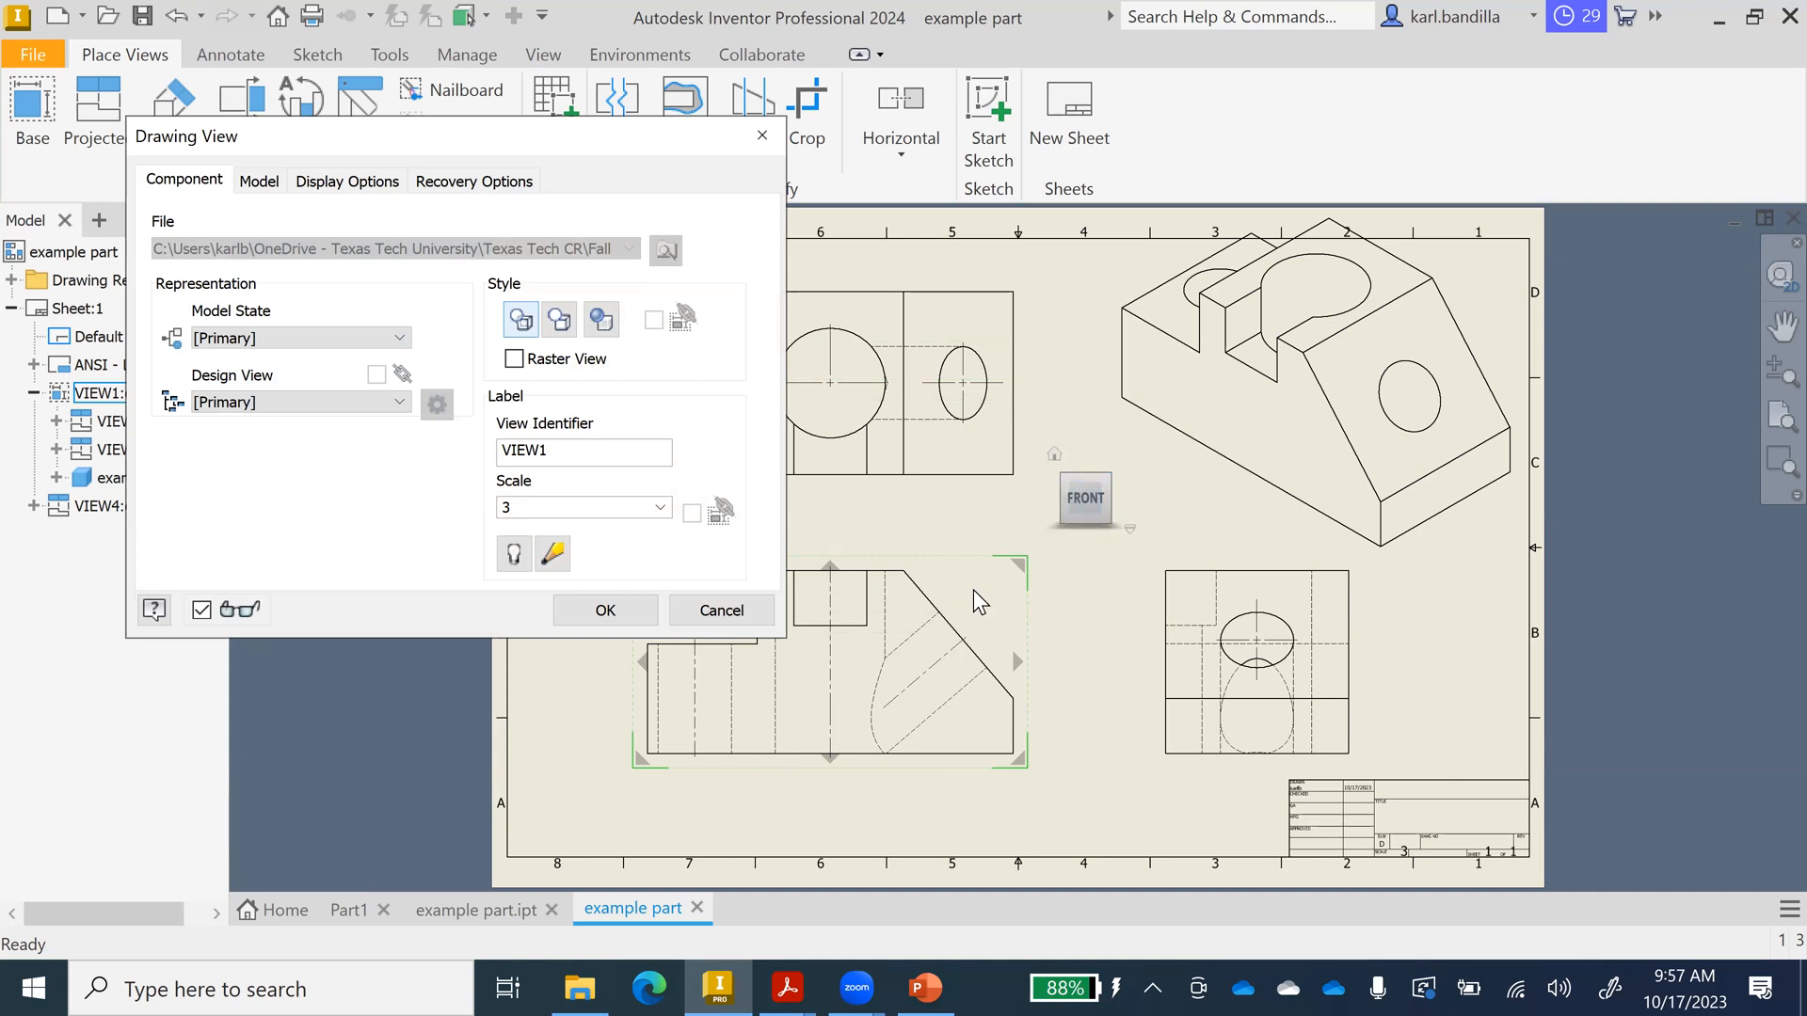
left_click(1052, 499)
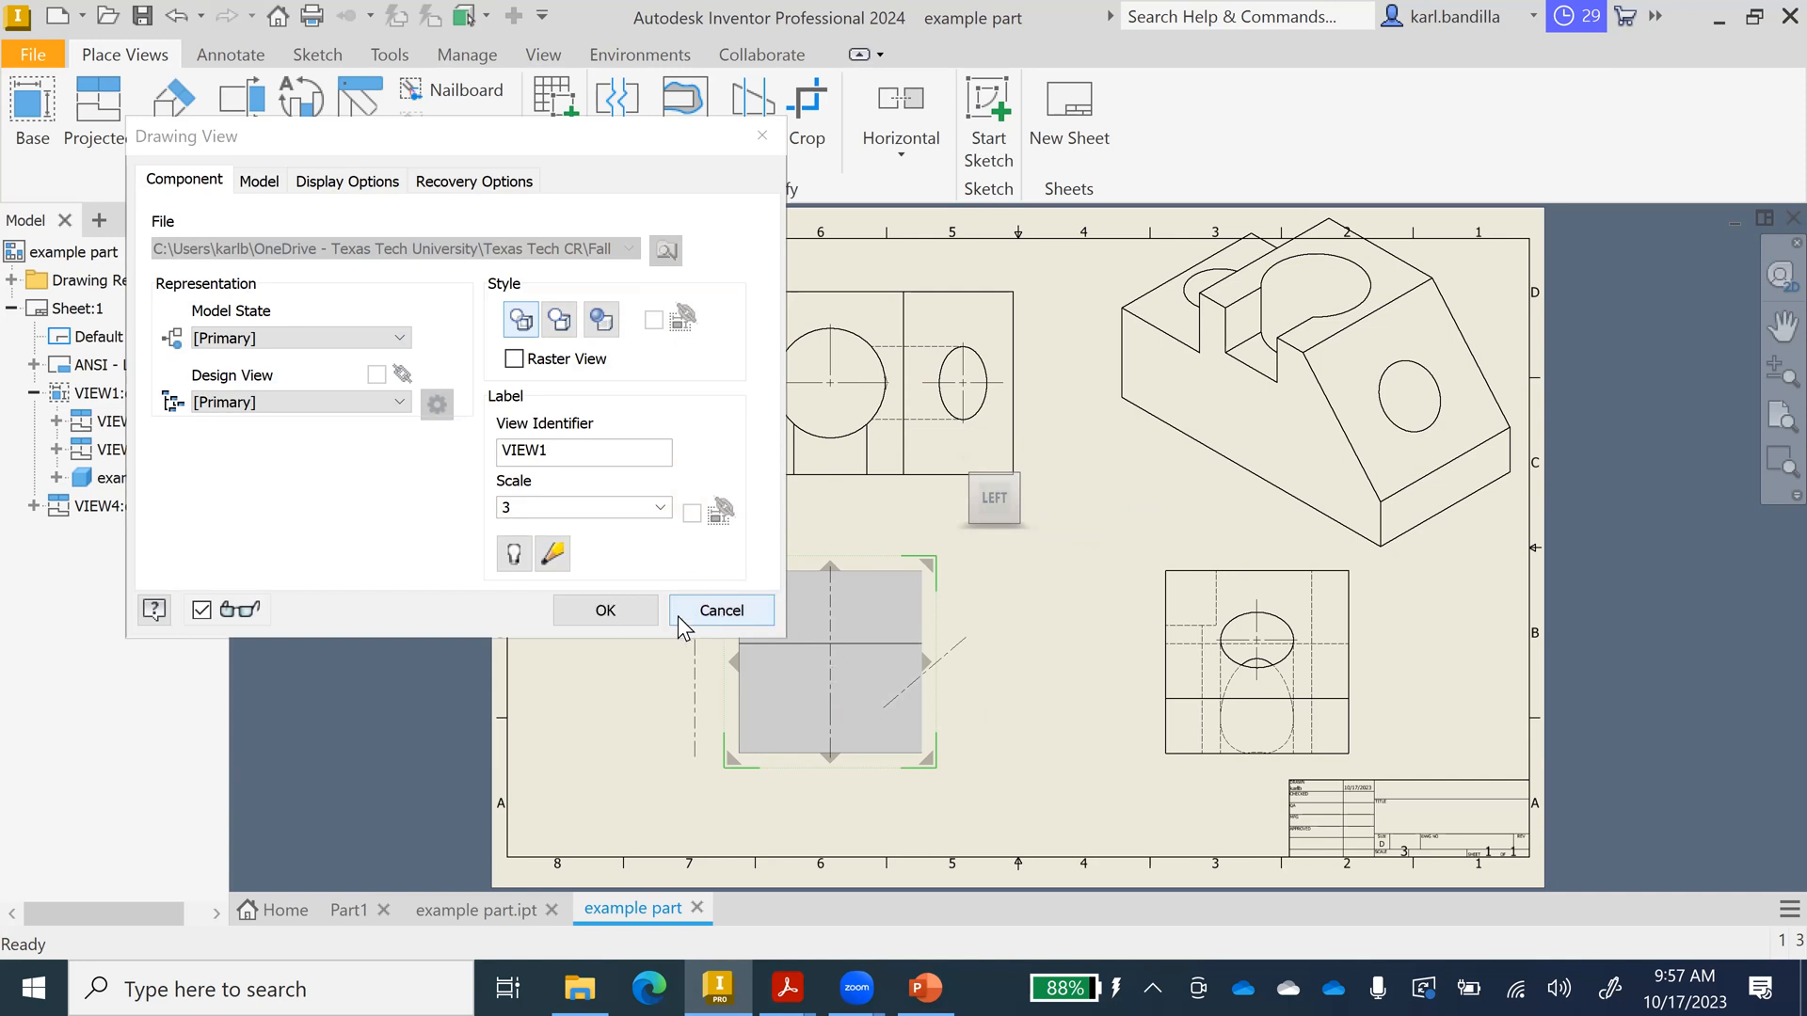
left_click(603, 613)
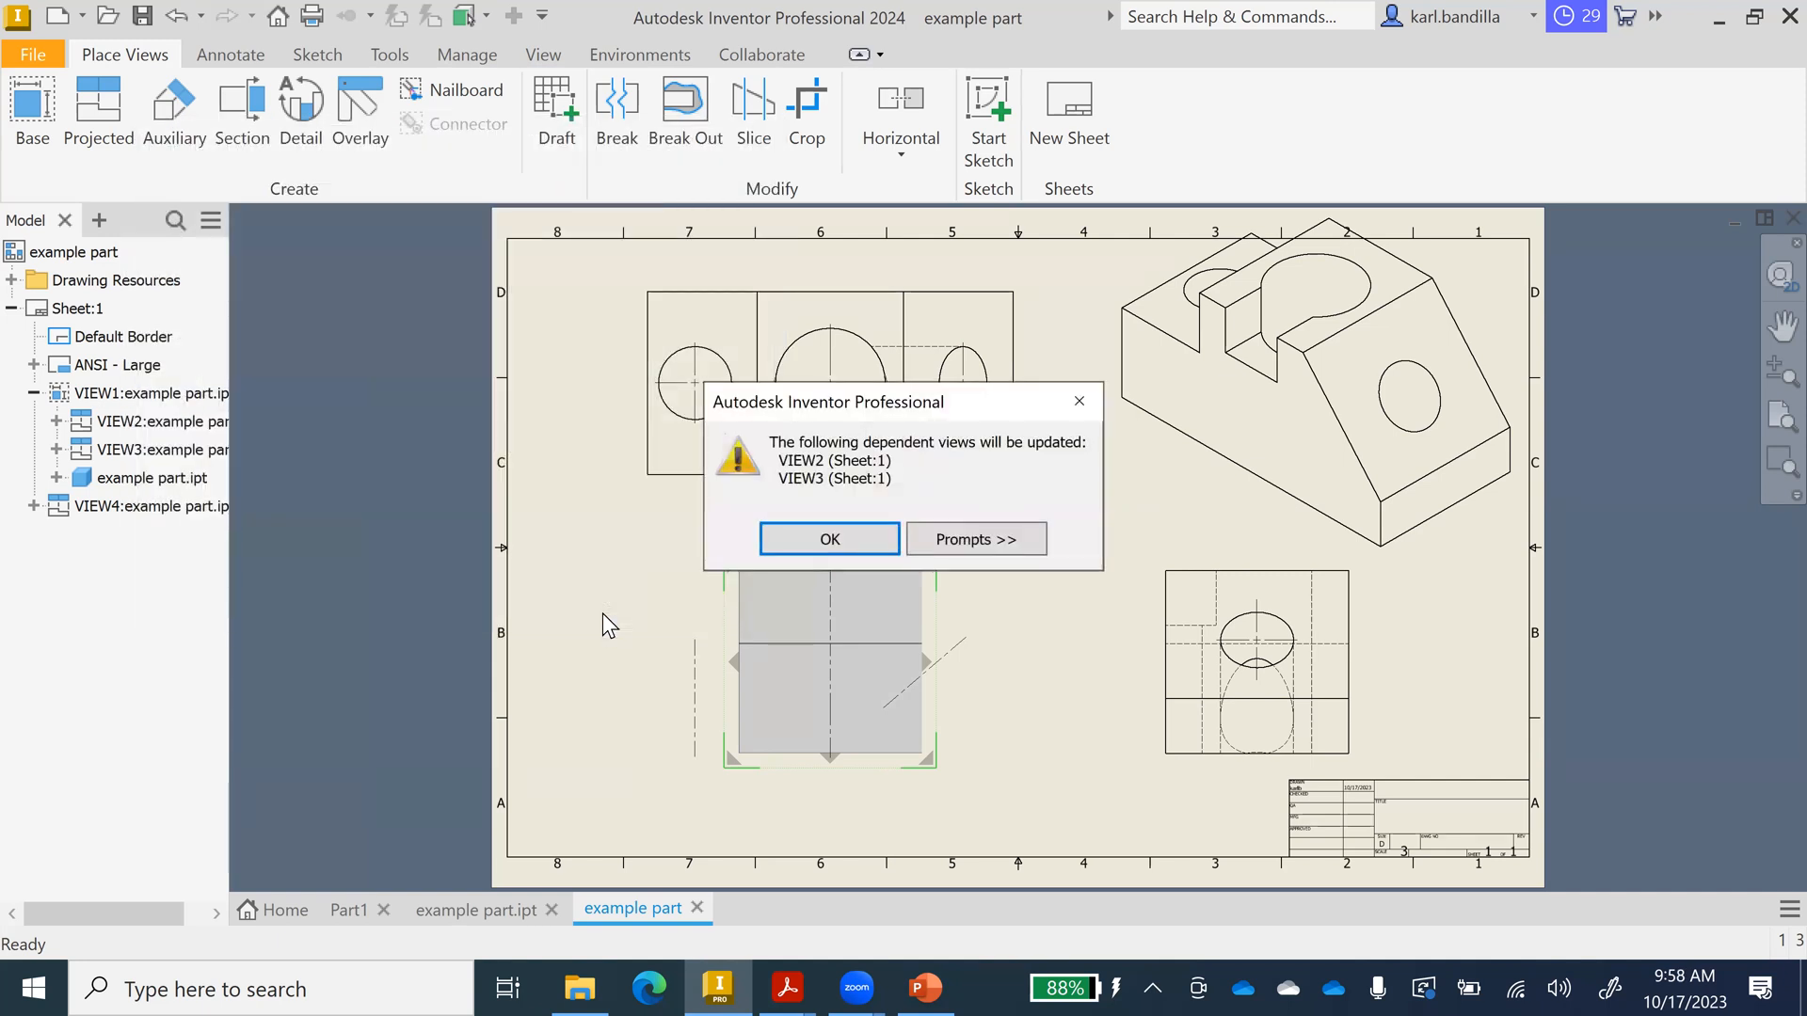
left_click(832, 534)
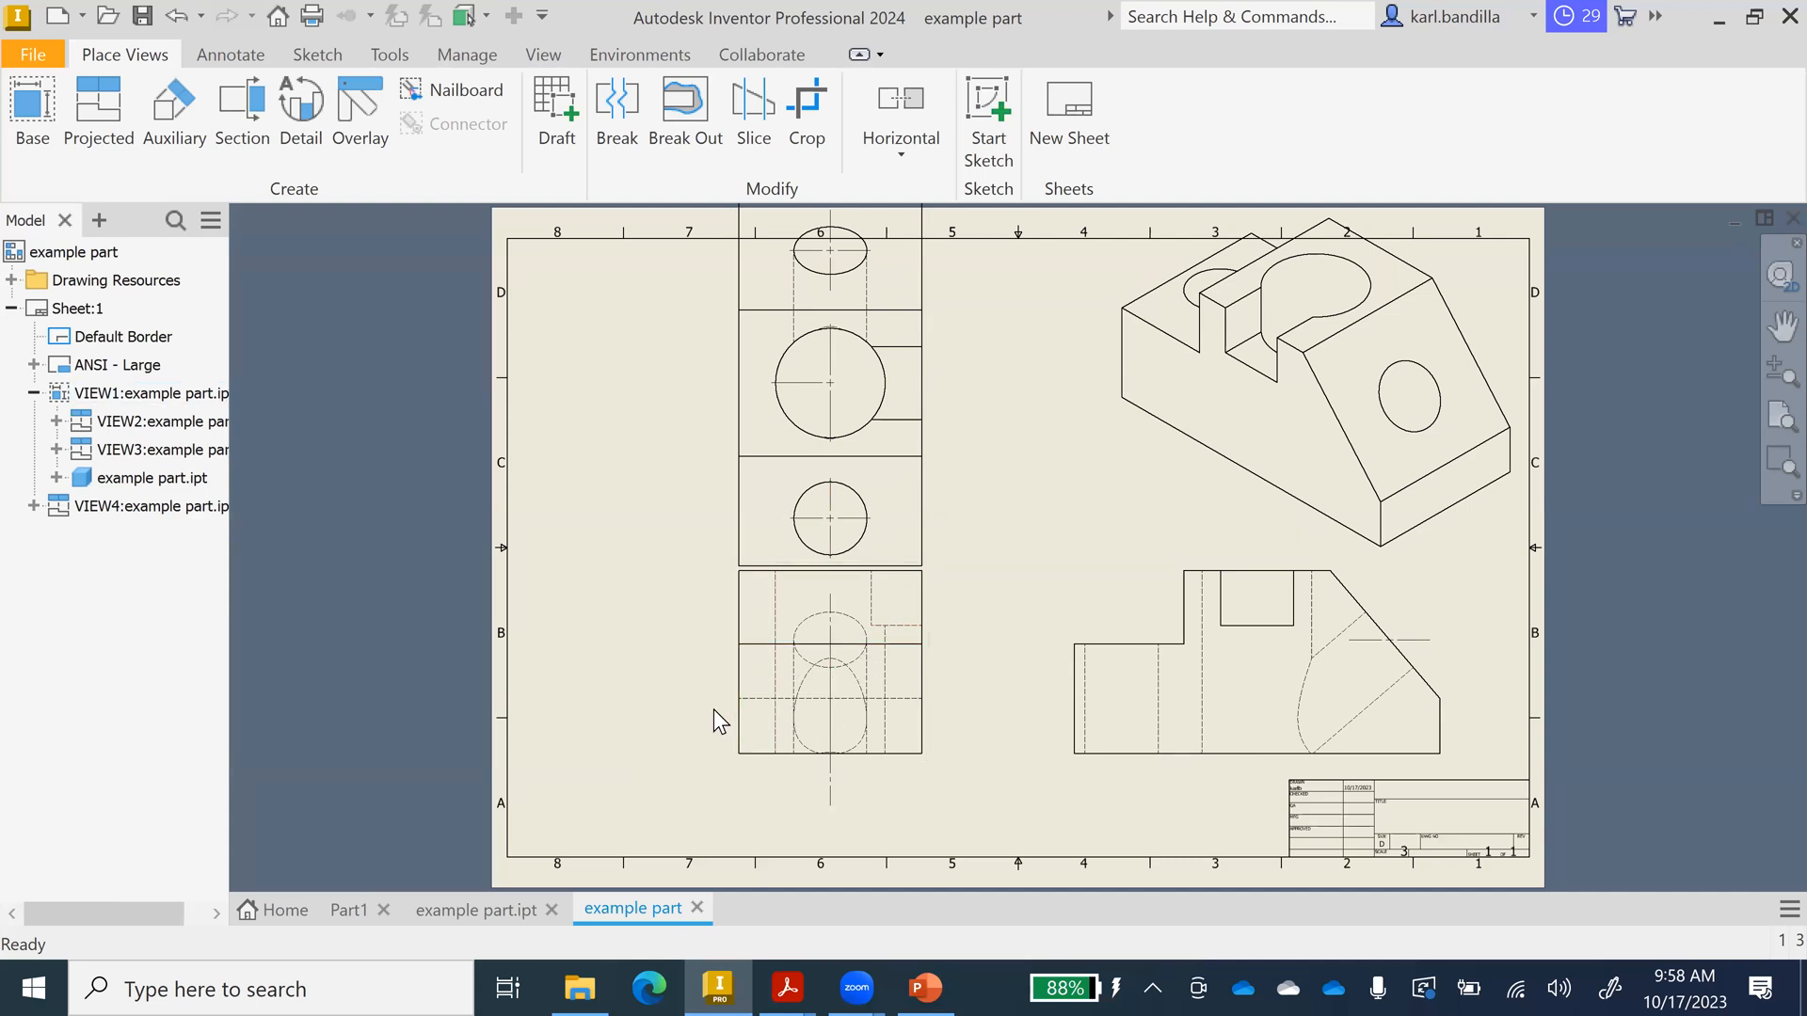
key("ctrl+z")
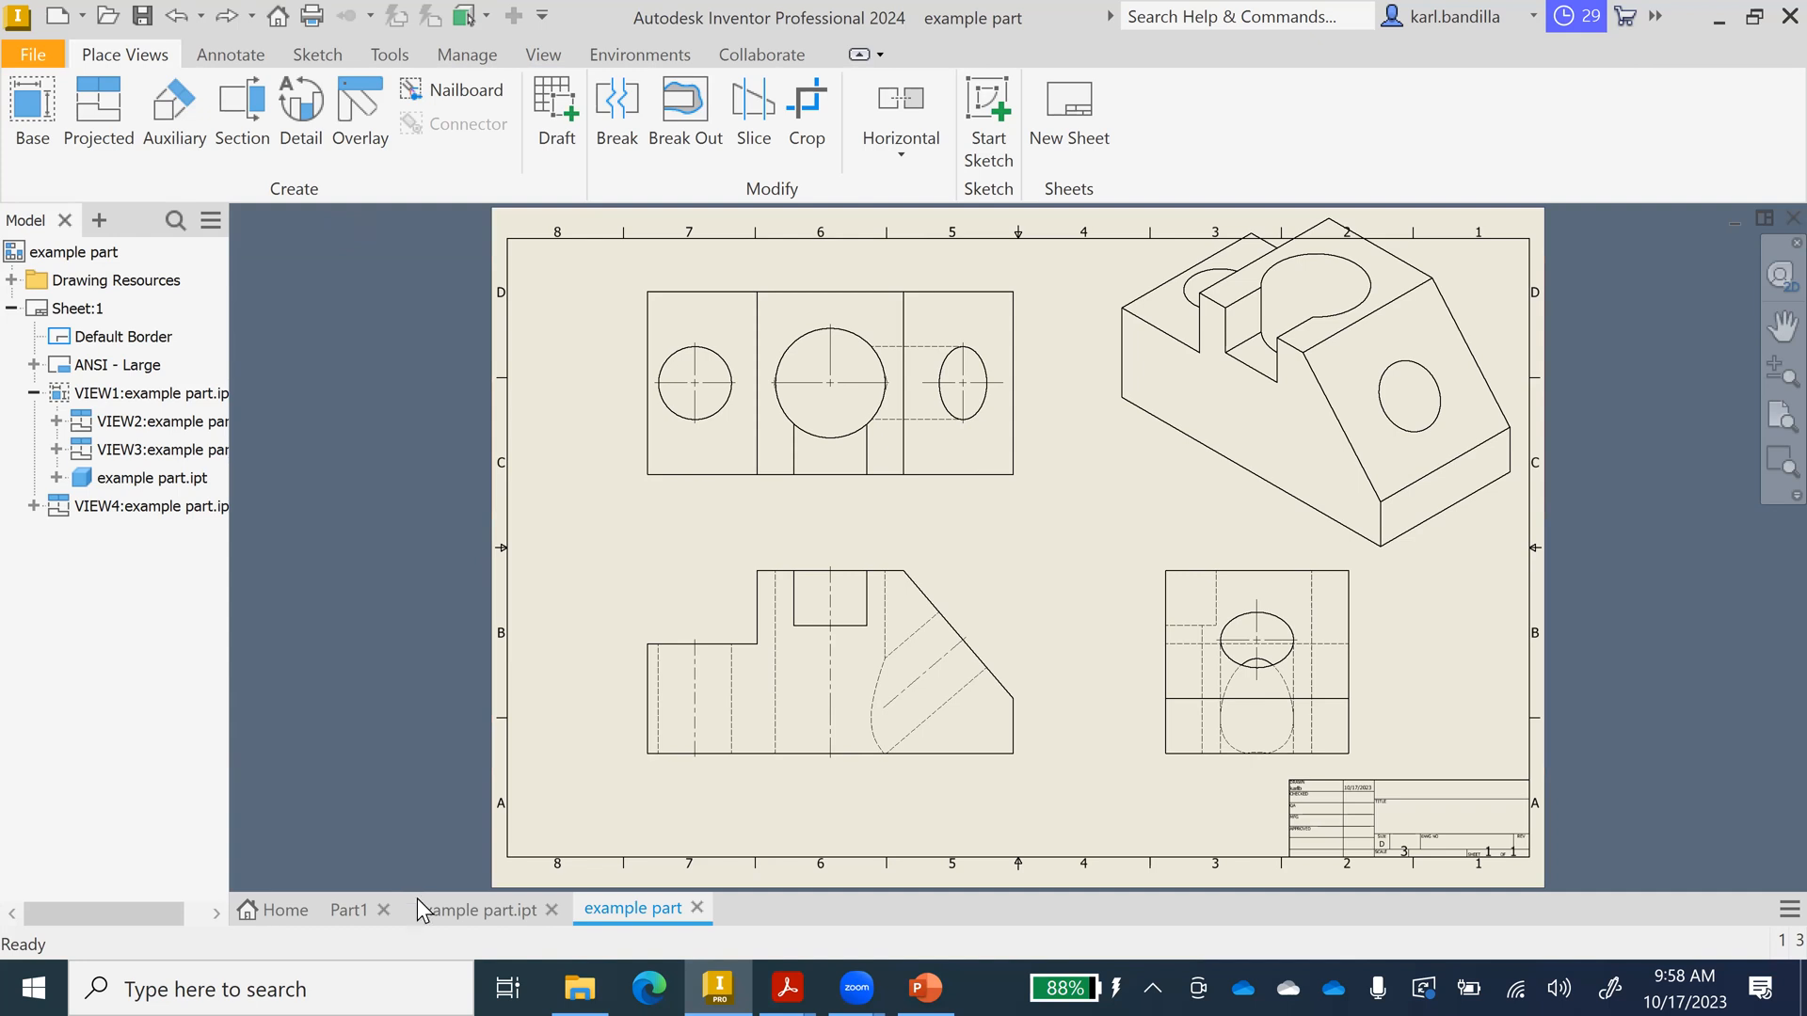
left_click(470, 911)
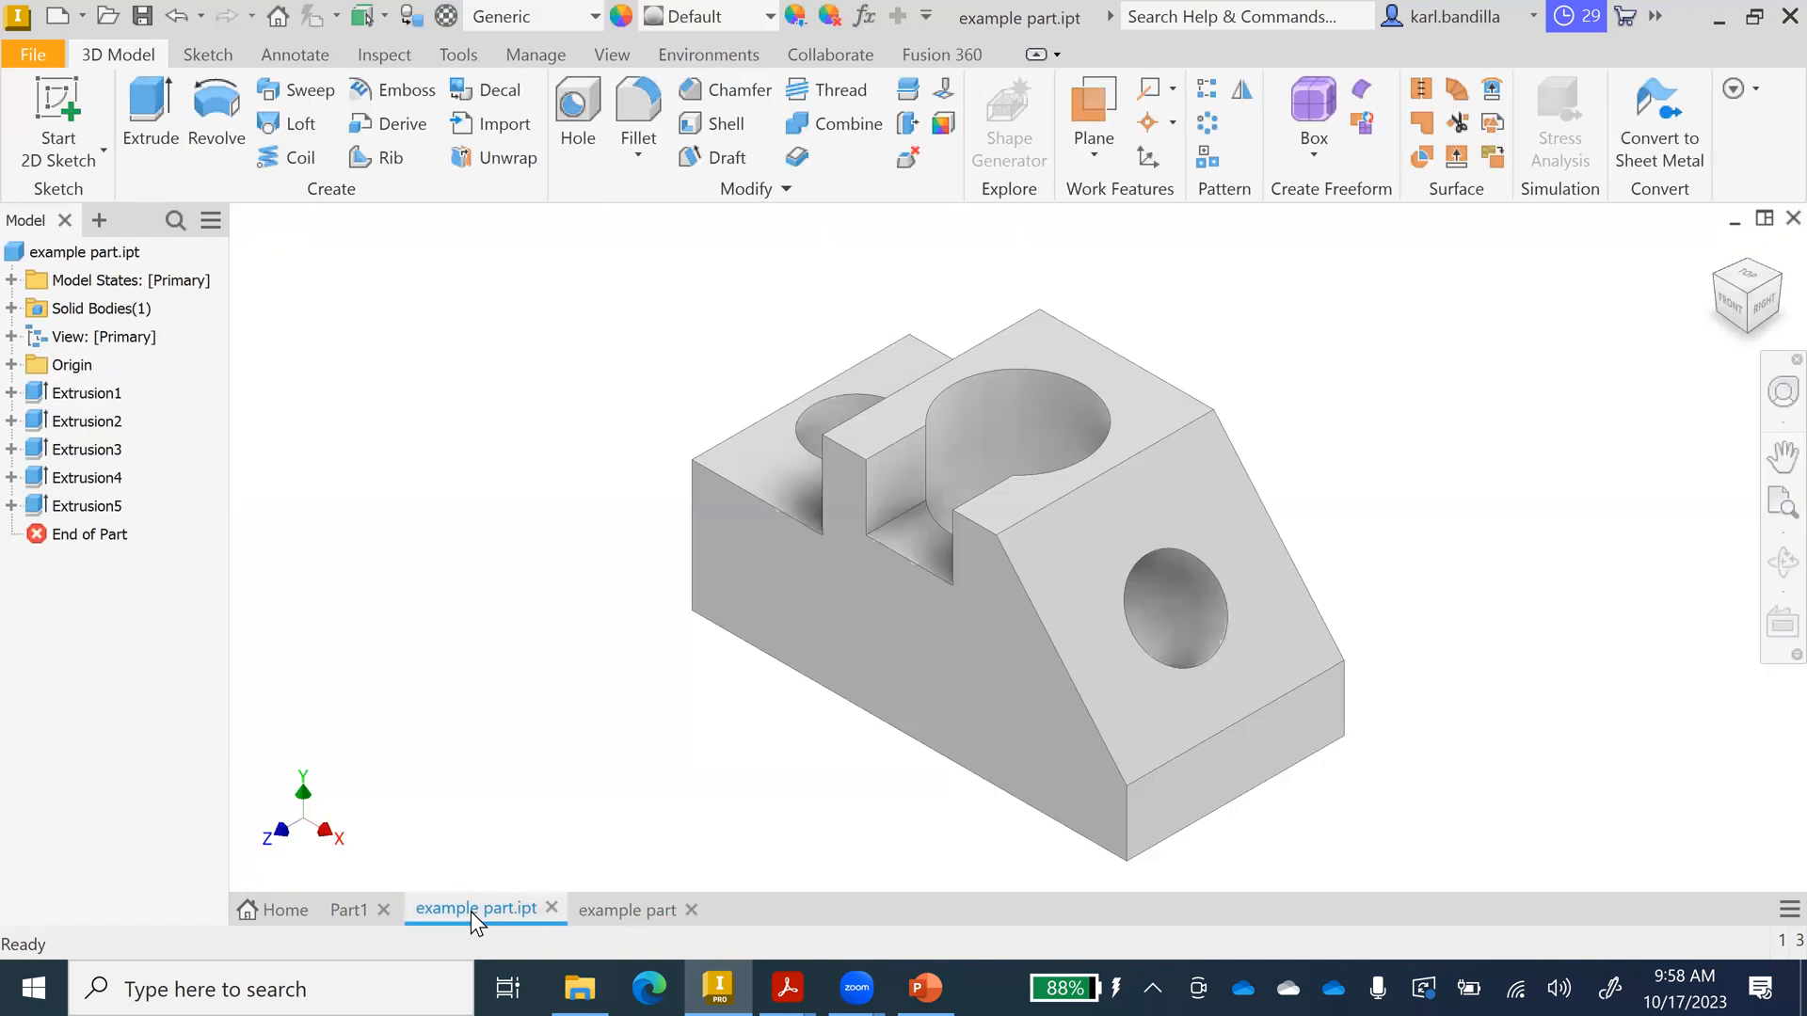
left_click(1730, 303)
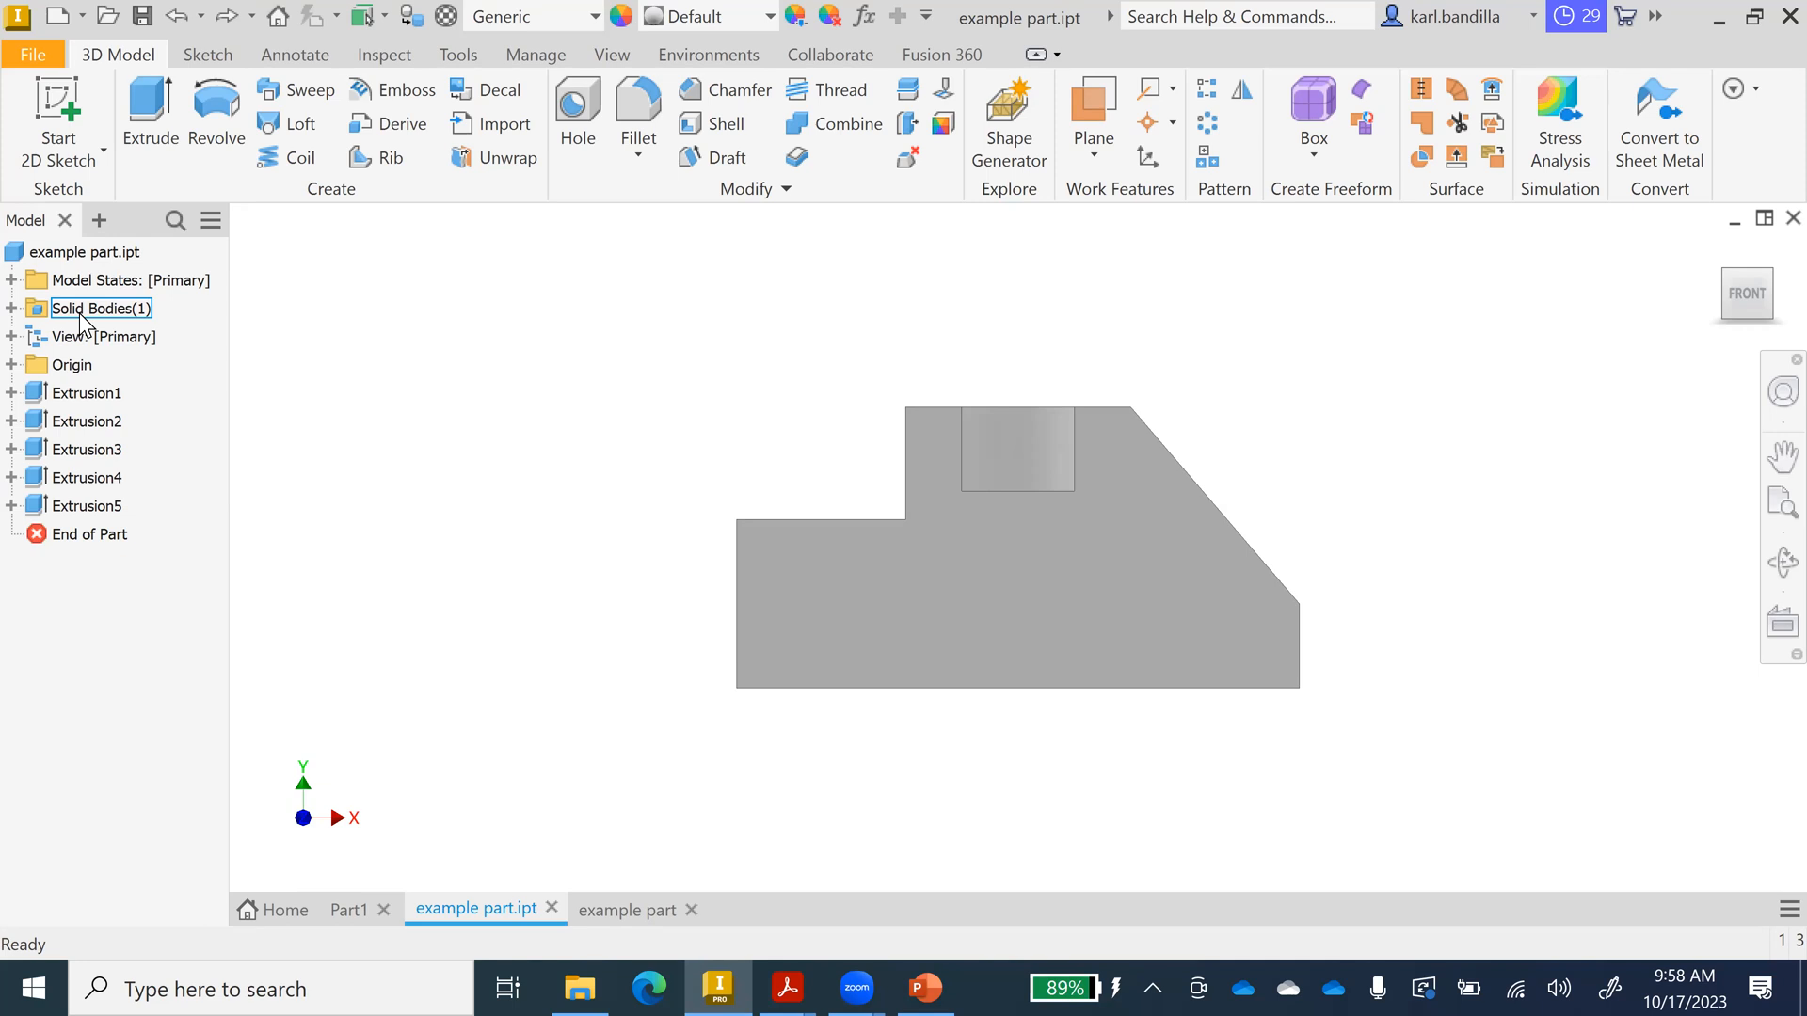
left_click(612, 903)
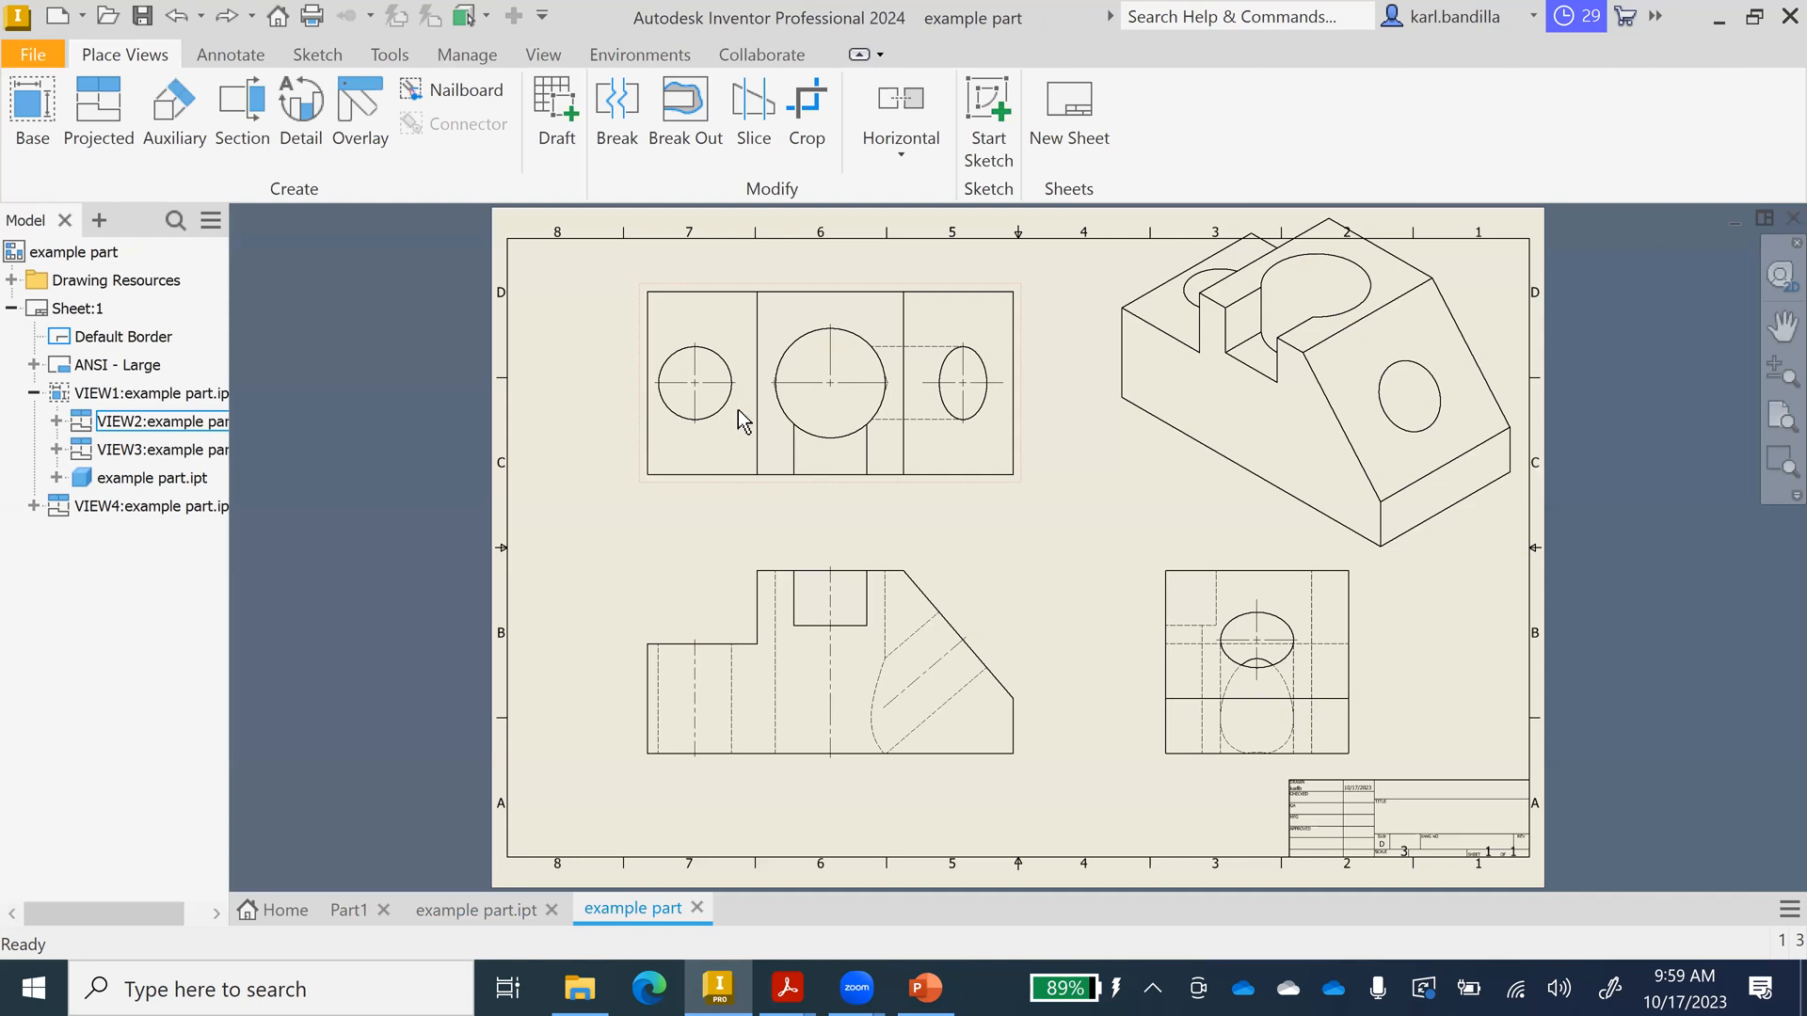
Create a new ANSI (mm) drawing and place a TOP-oriented base view at scale 3, lower left.
left_click(58, 15)
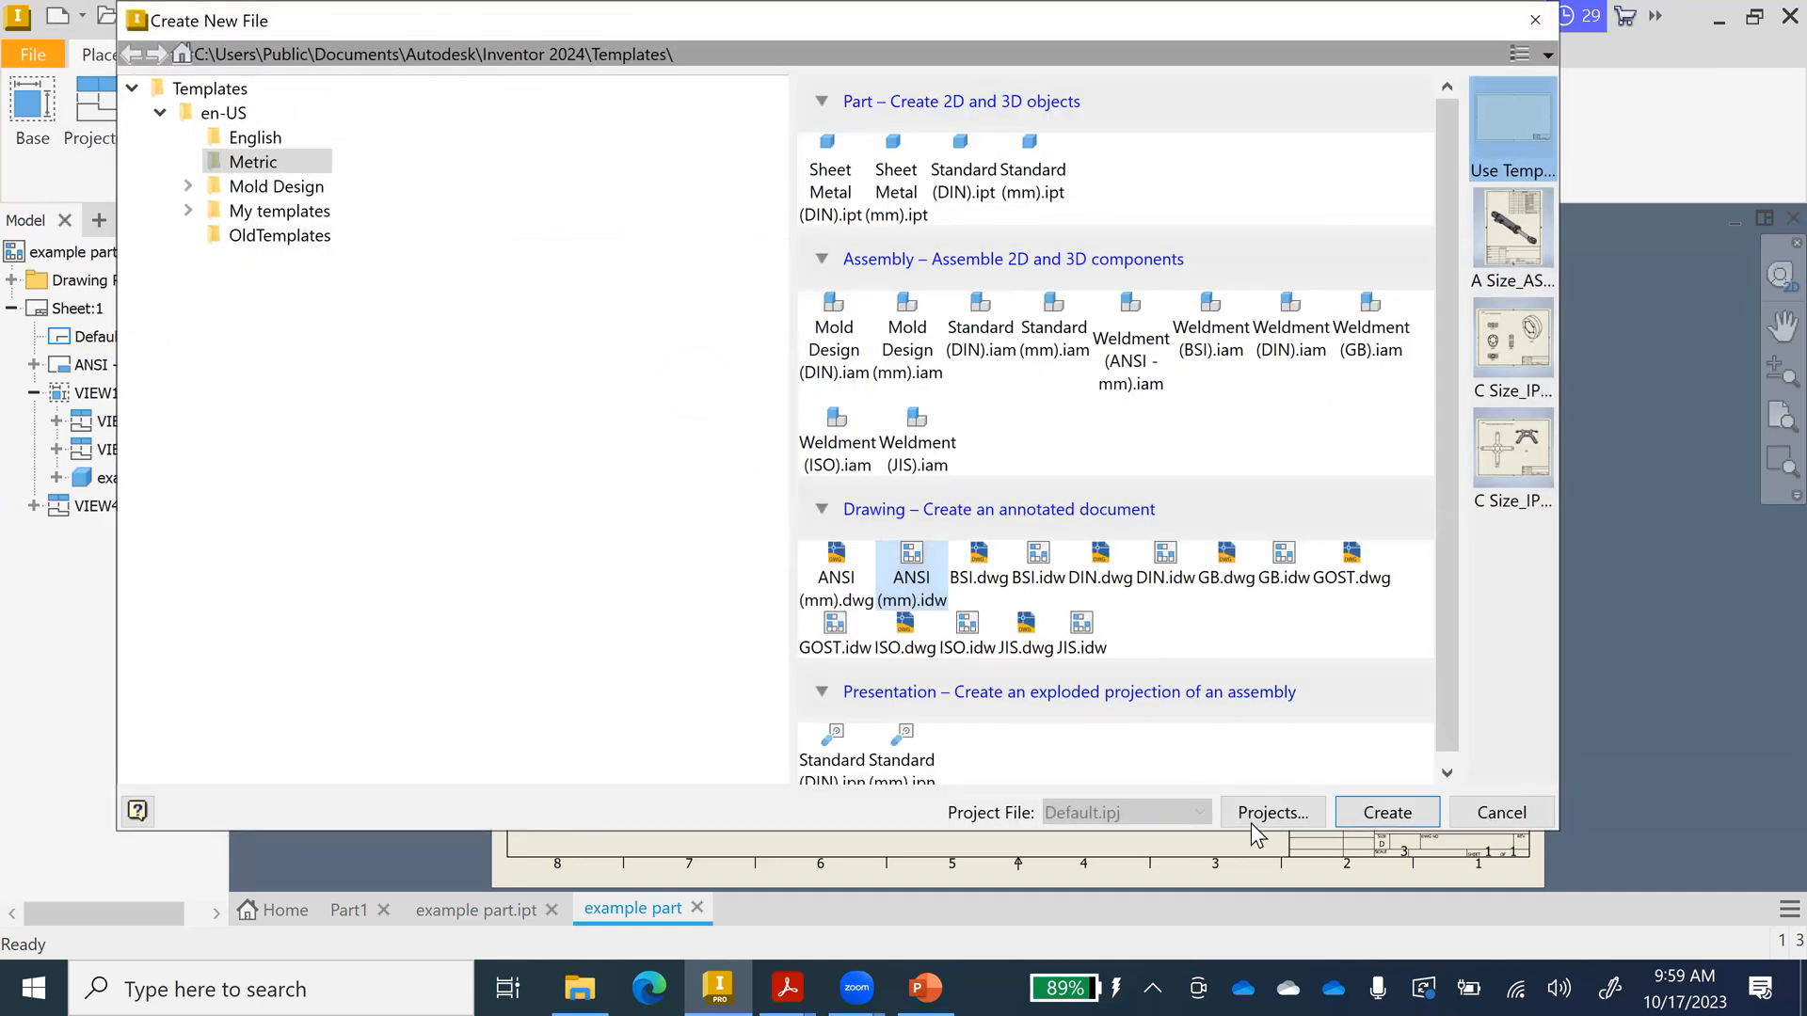
left_click(1411, 813)
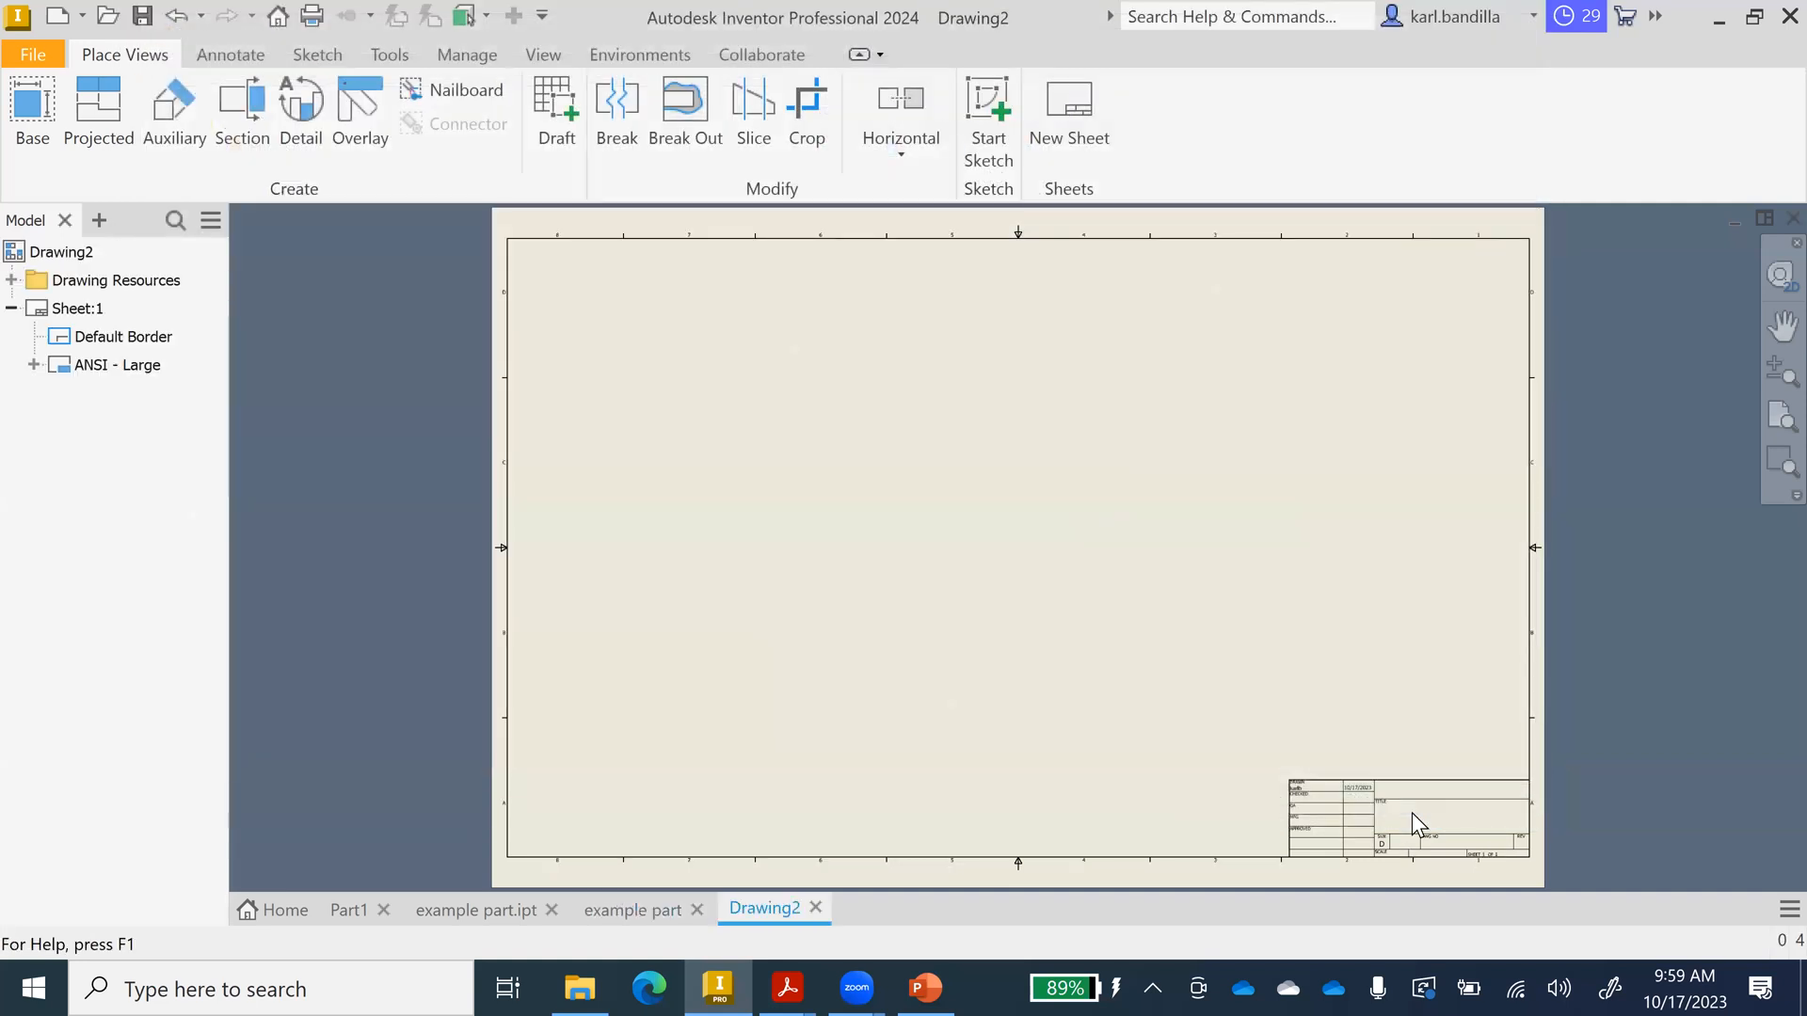
left_click(32, 106)
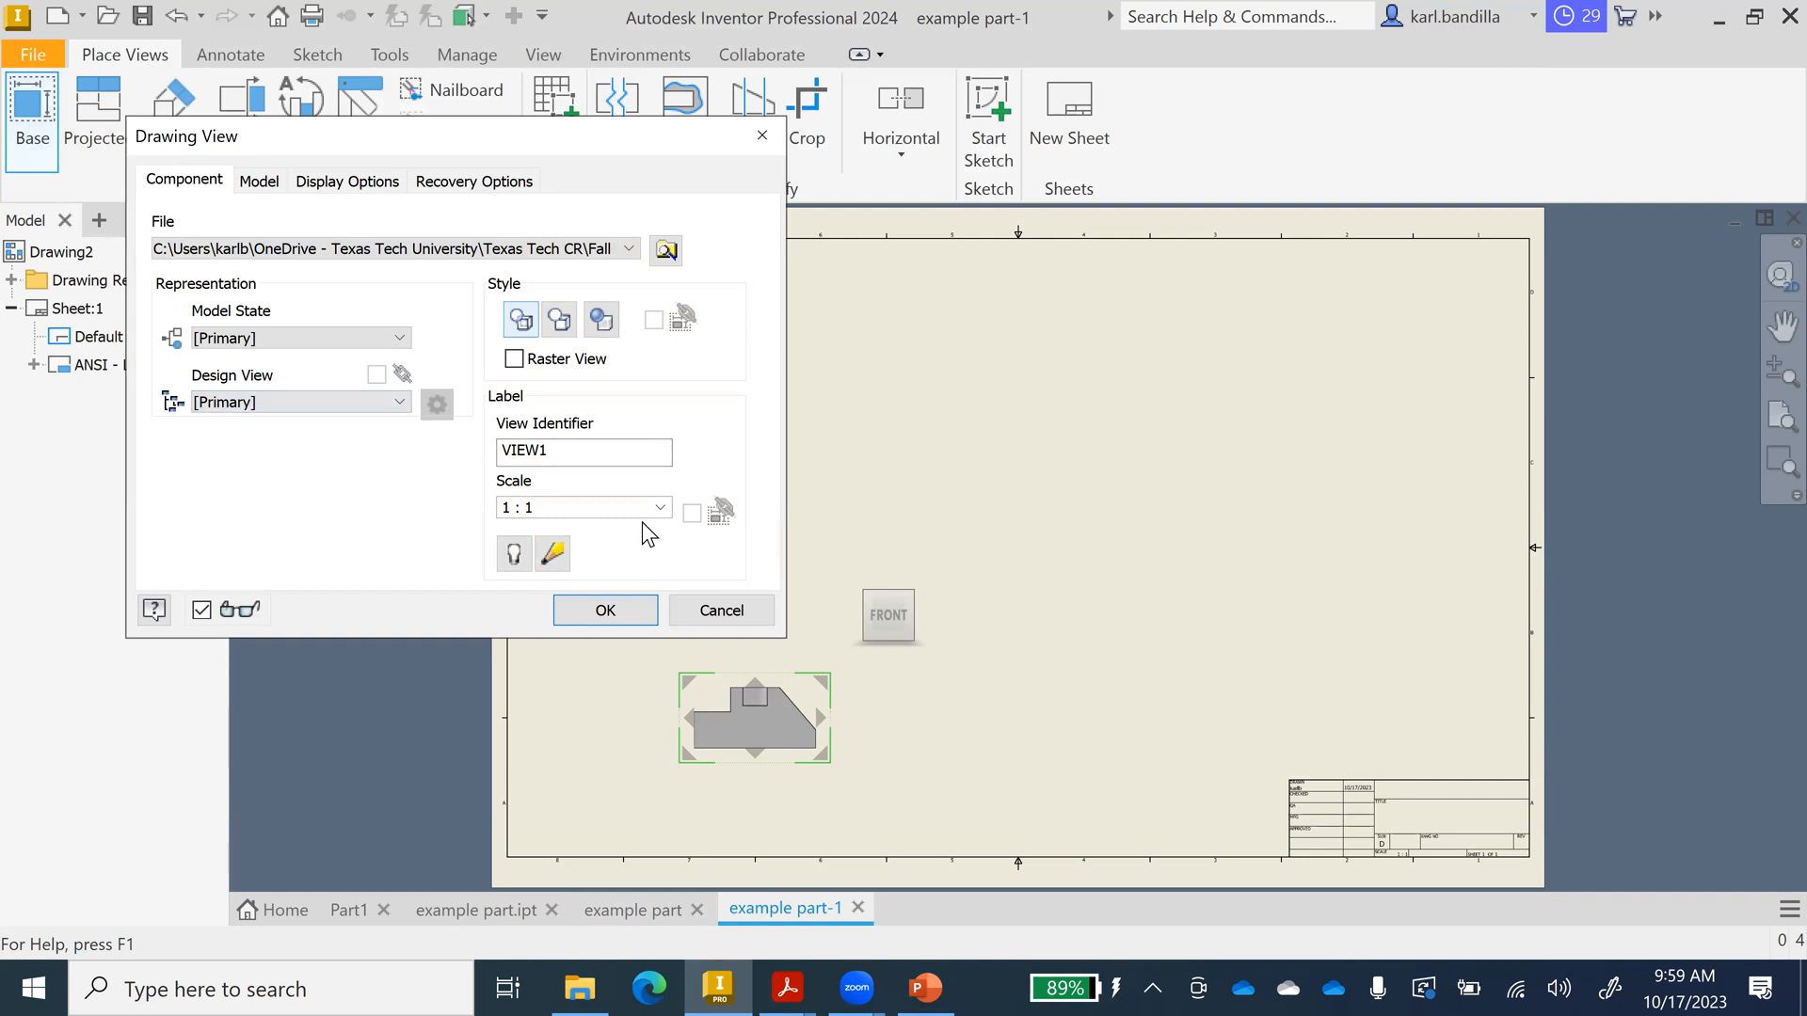
left_click(612, 506)
type("3")
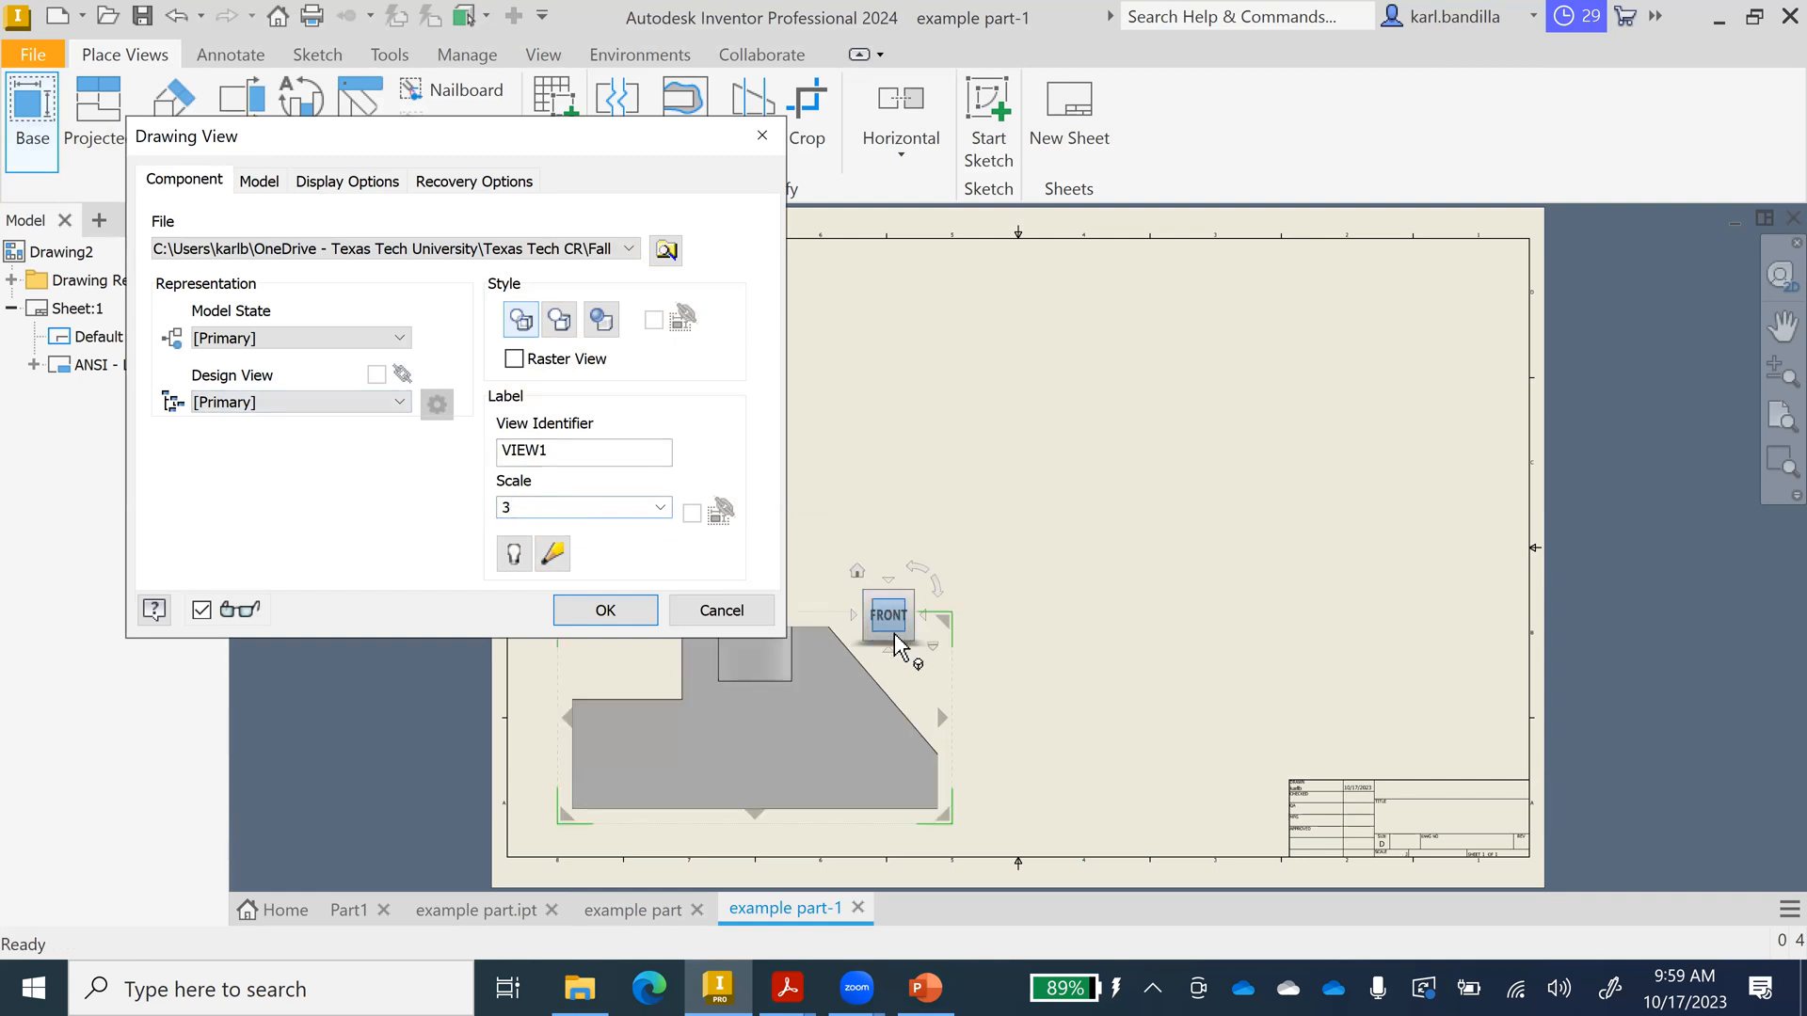
left_click(889, 581)
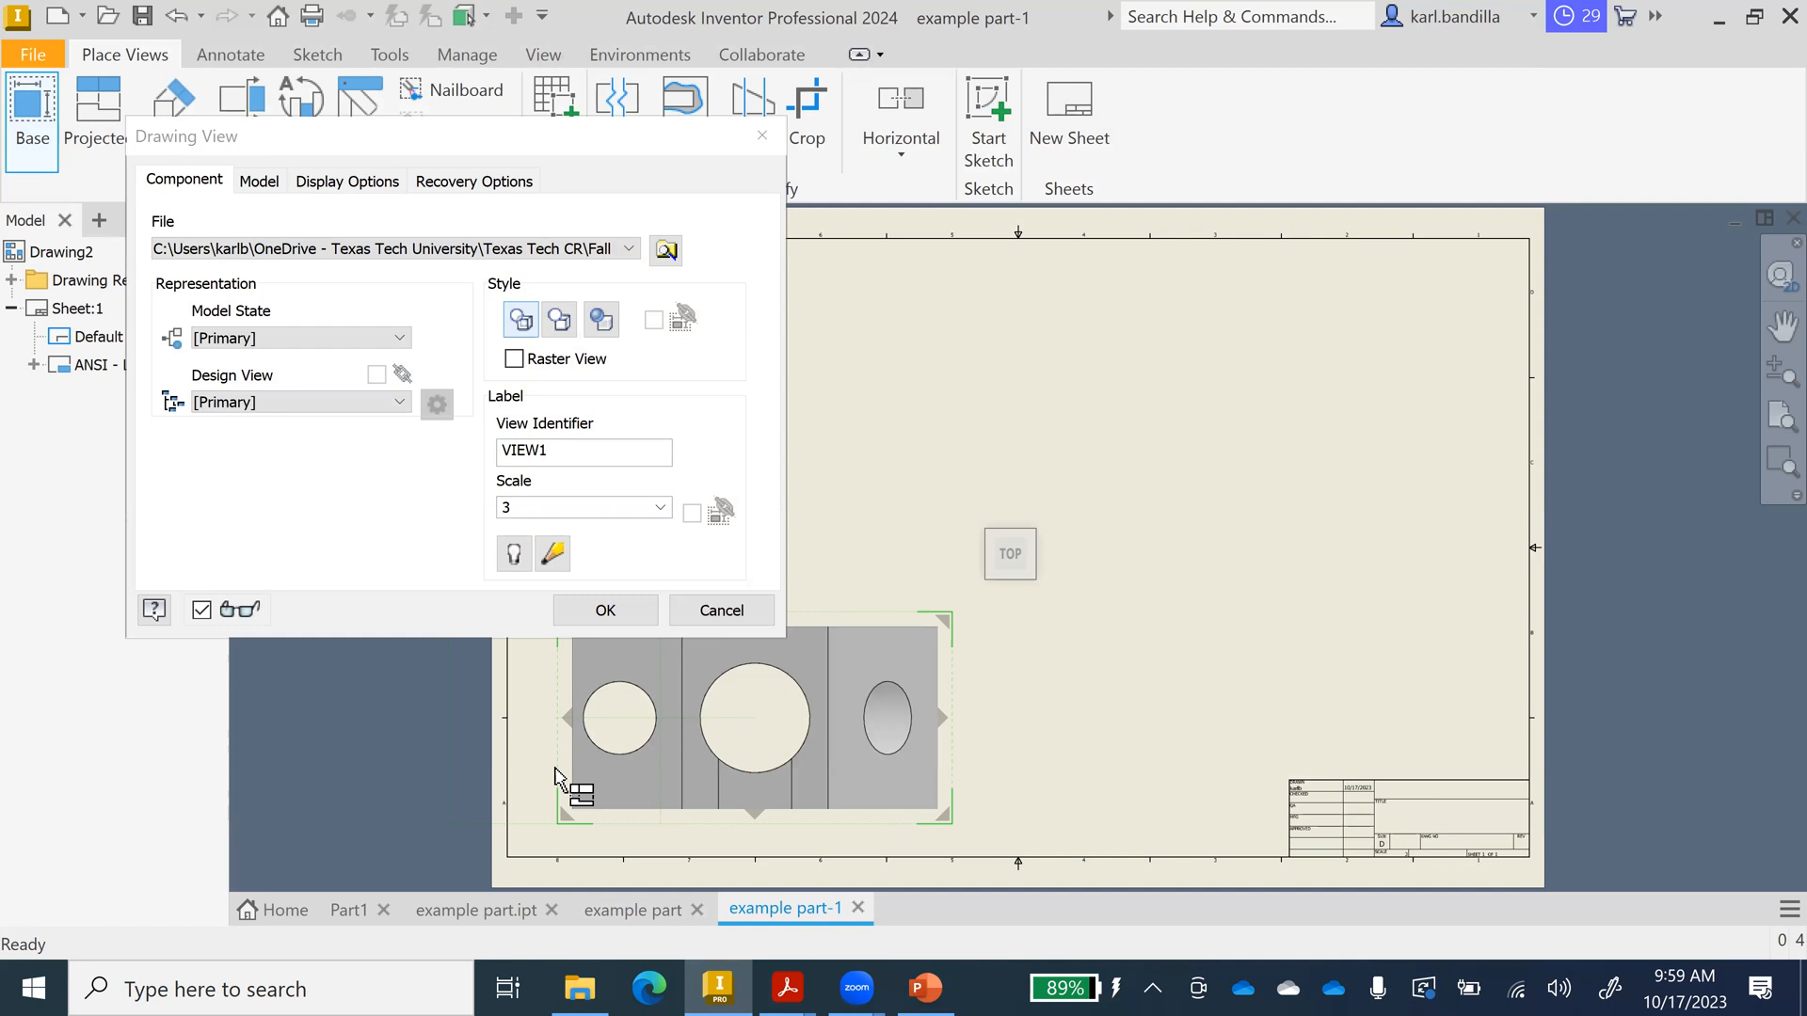
left_click(603, 609)
left_click(97, 118)
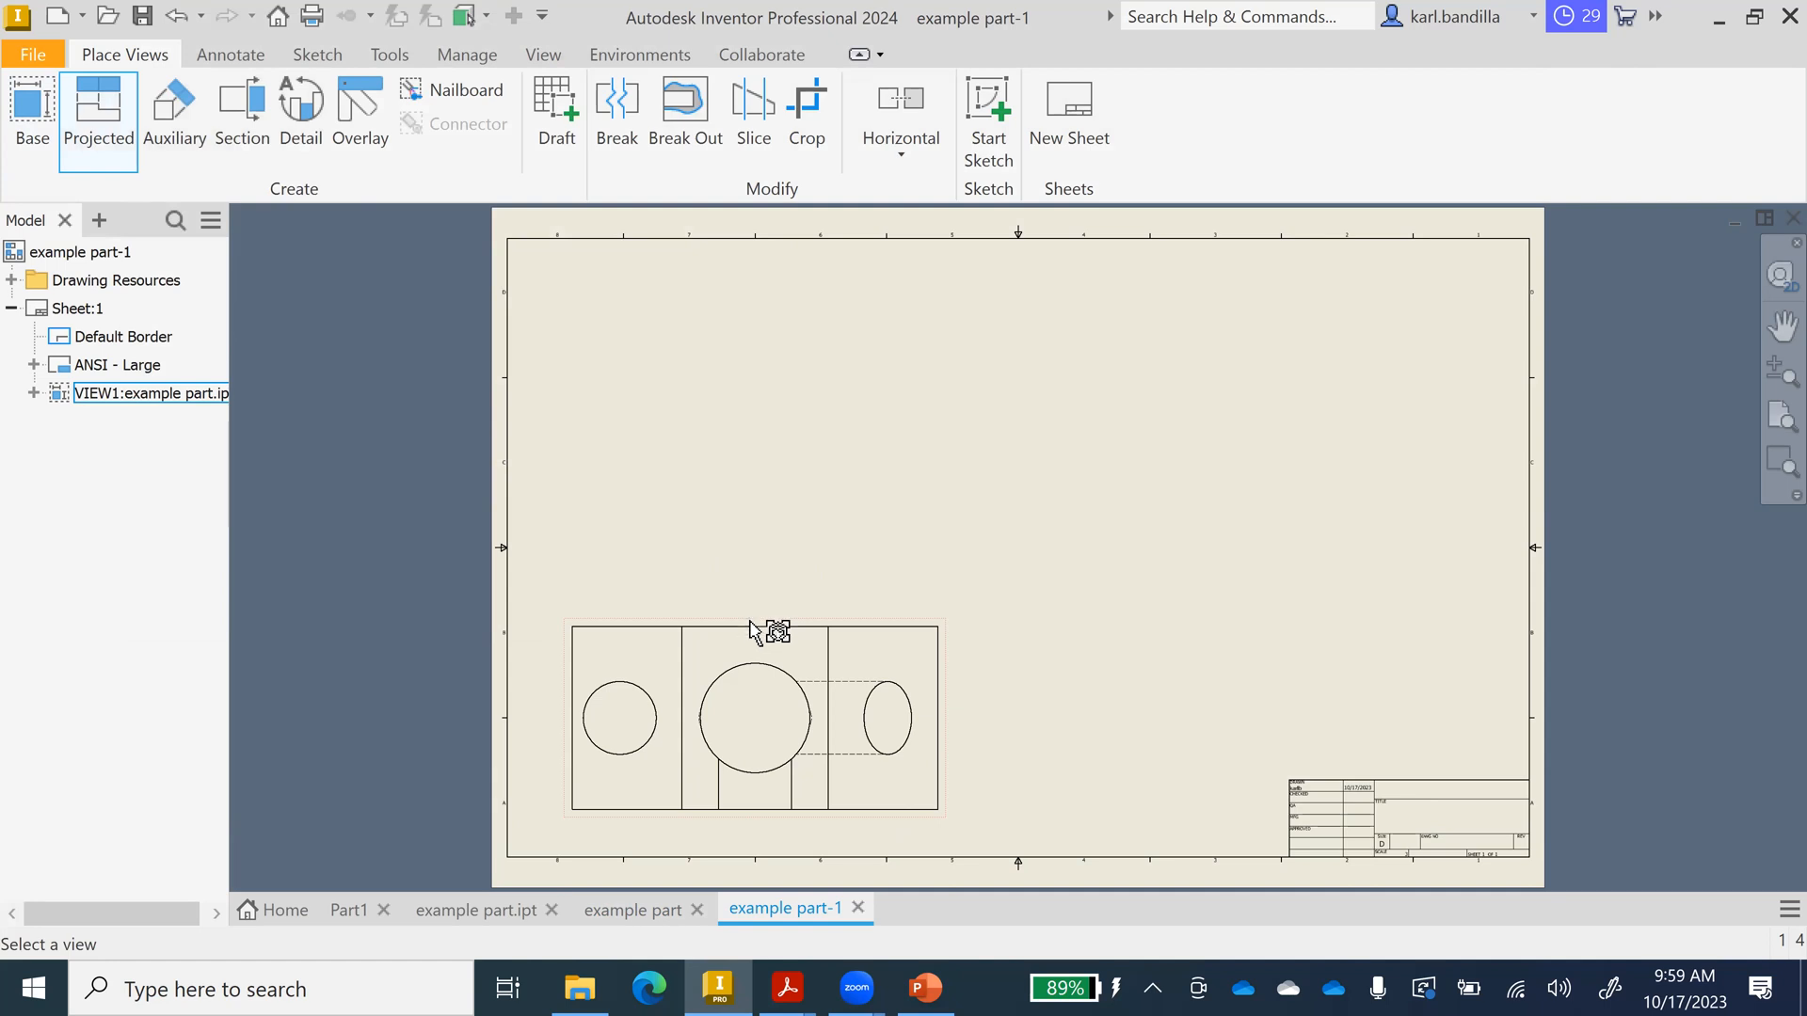
left_click(751, 623)
left_click(728, 441)
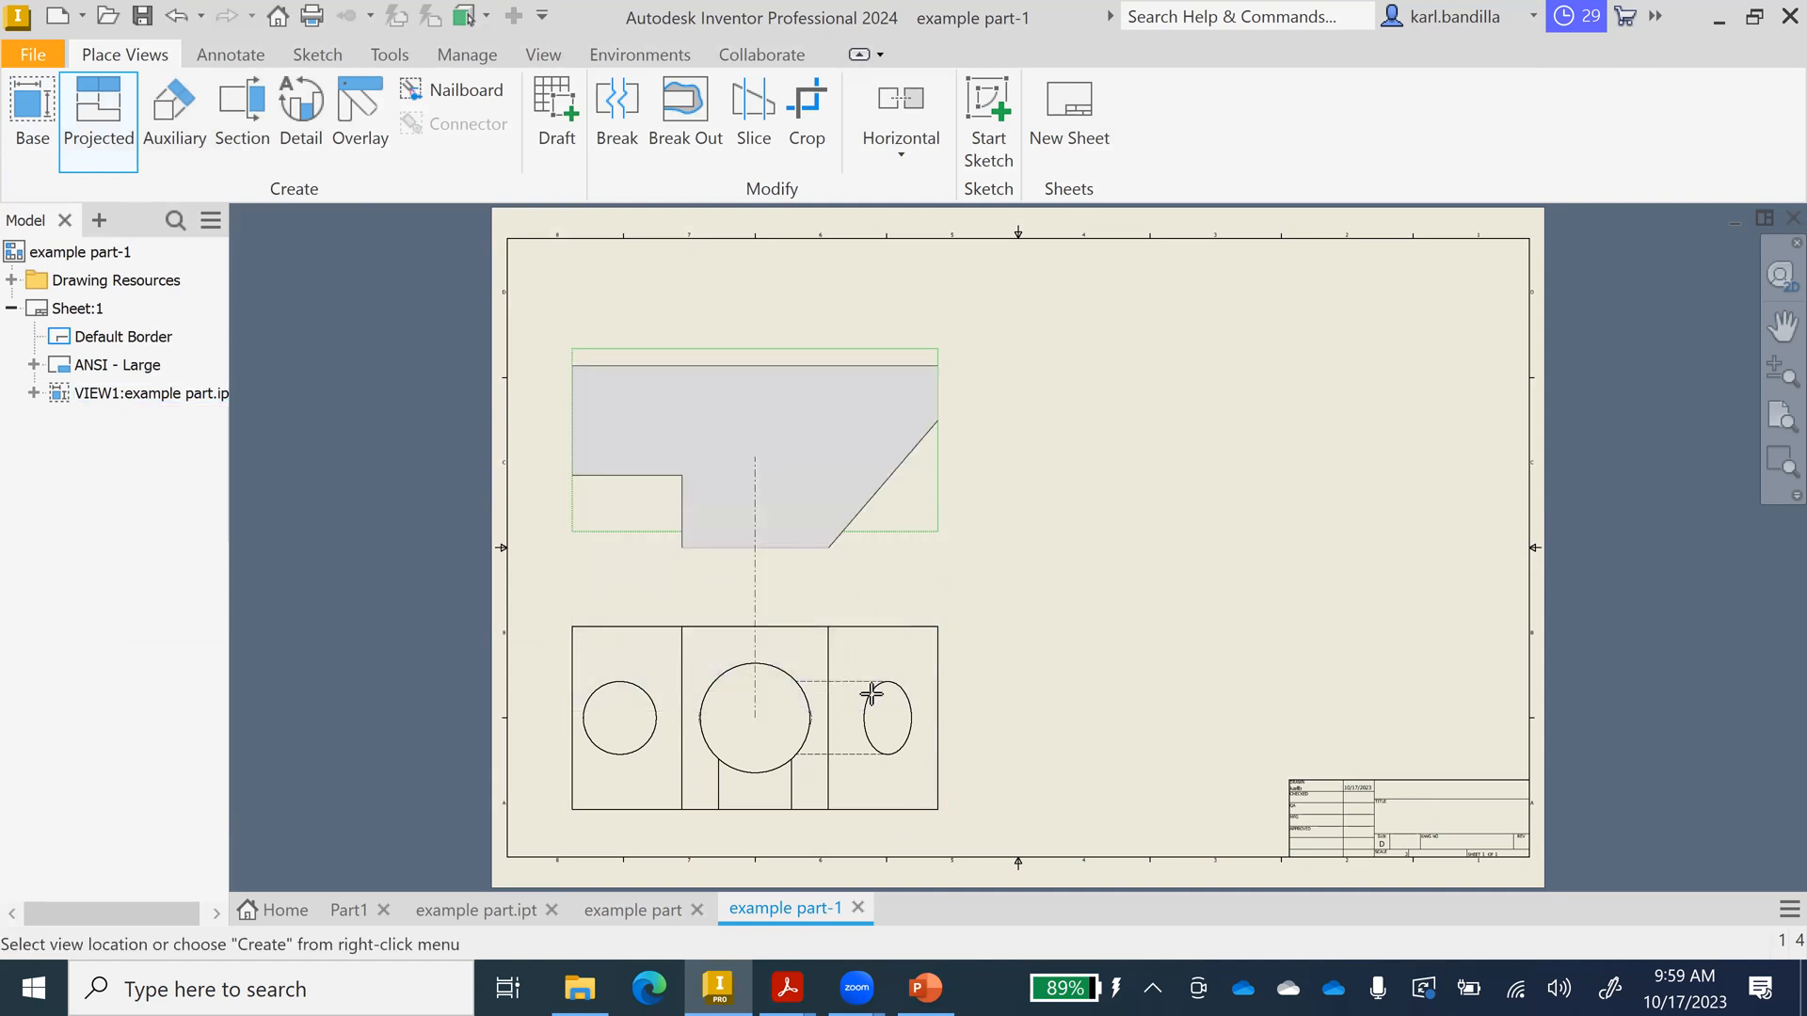
left_click(1185, 735)
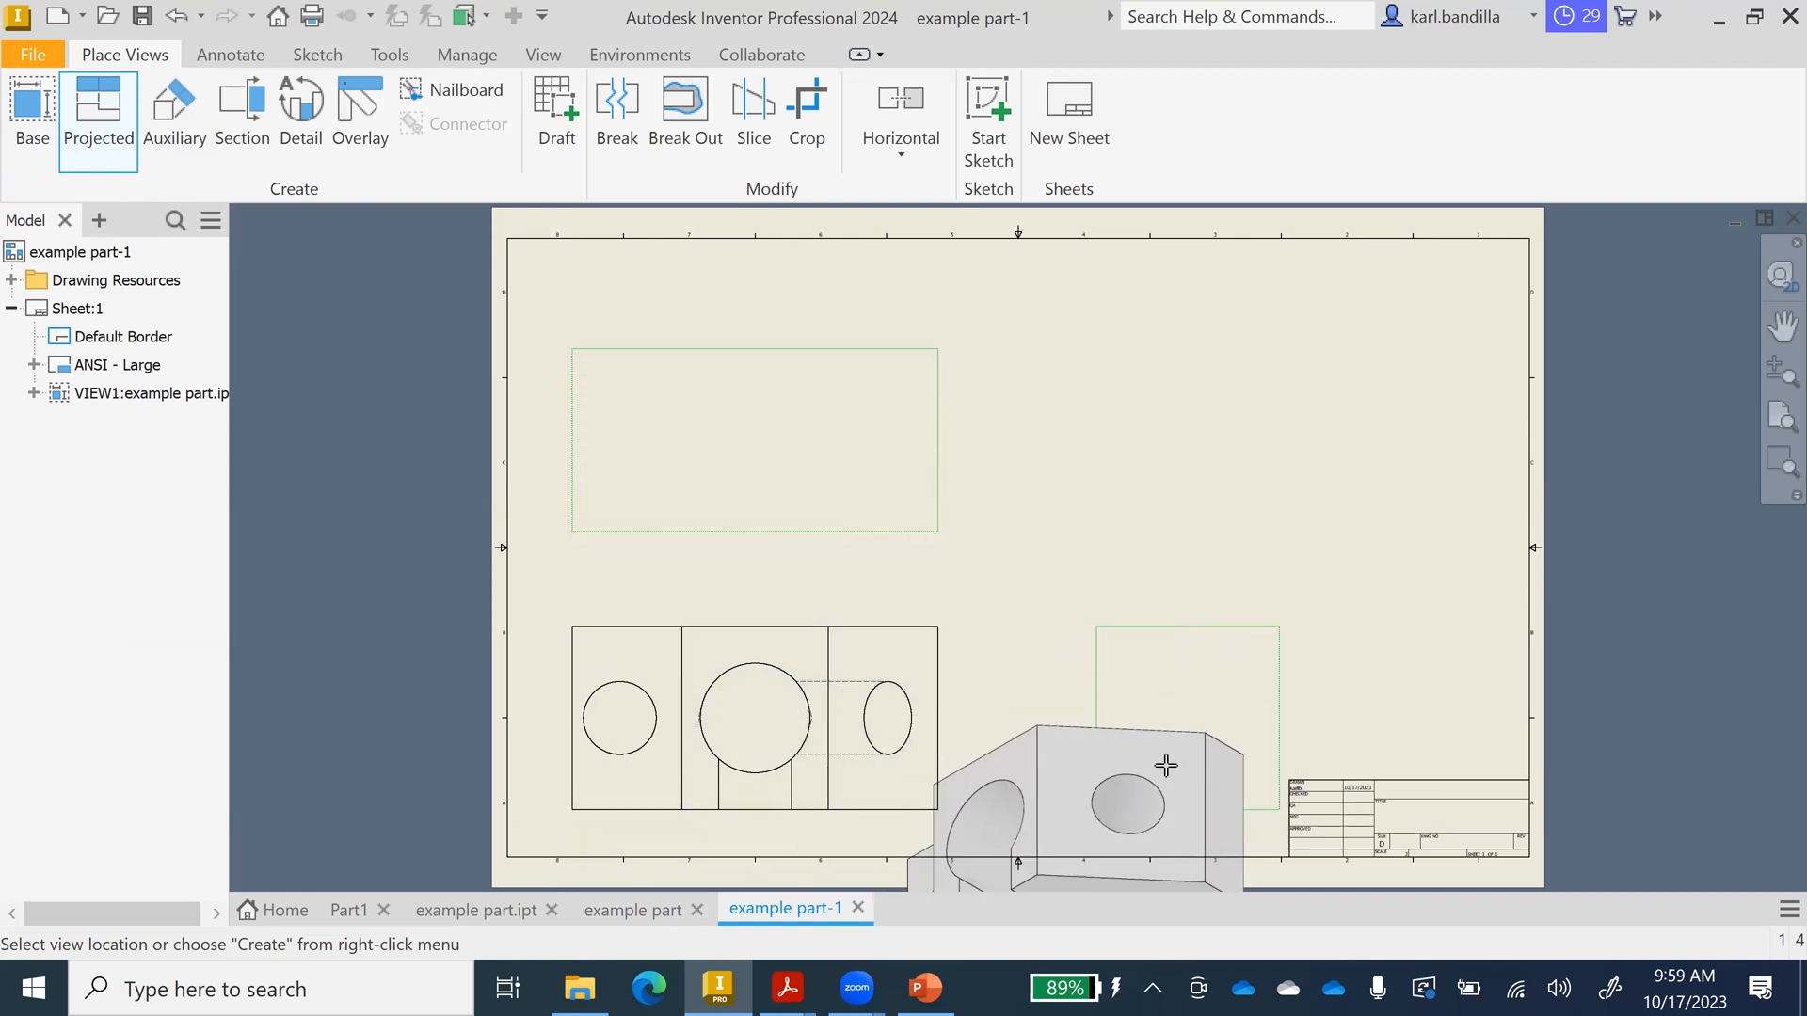
right_click(1291, 409)
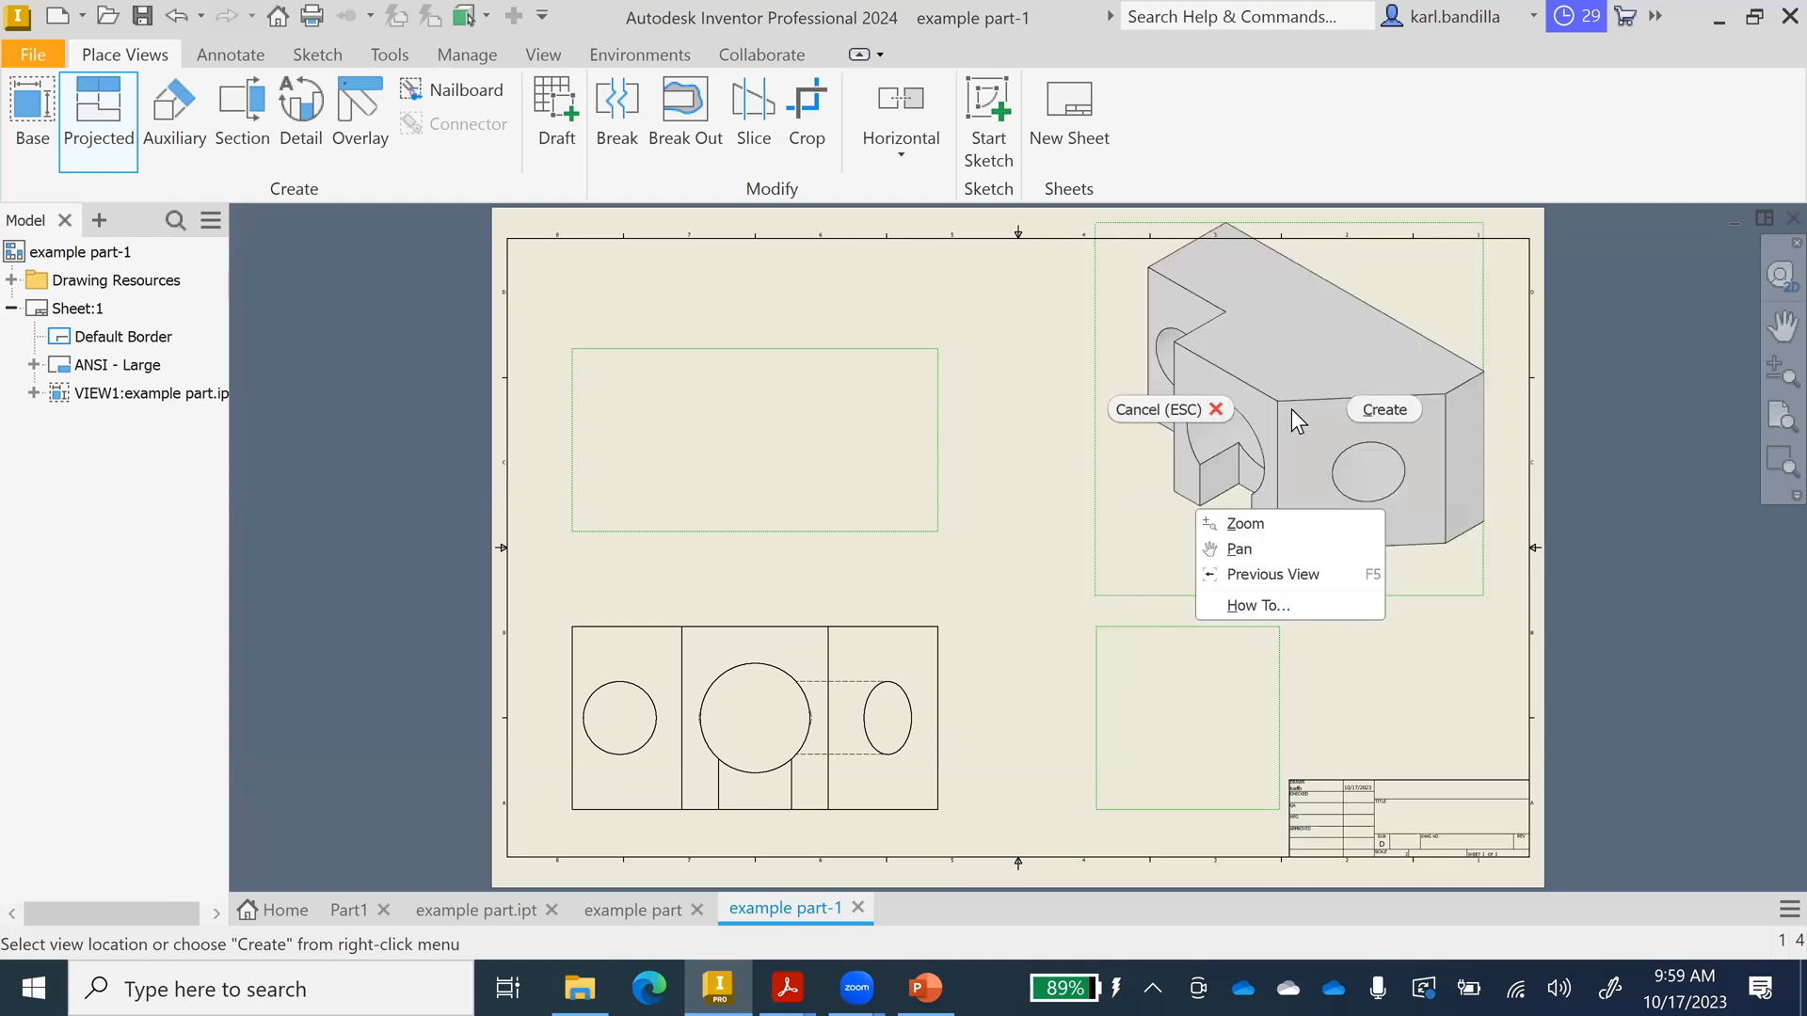
left_click(1385, 414)
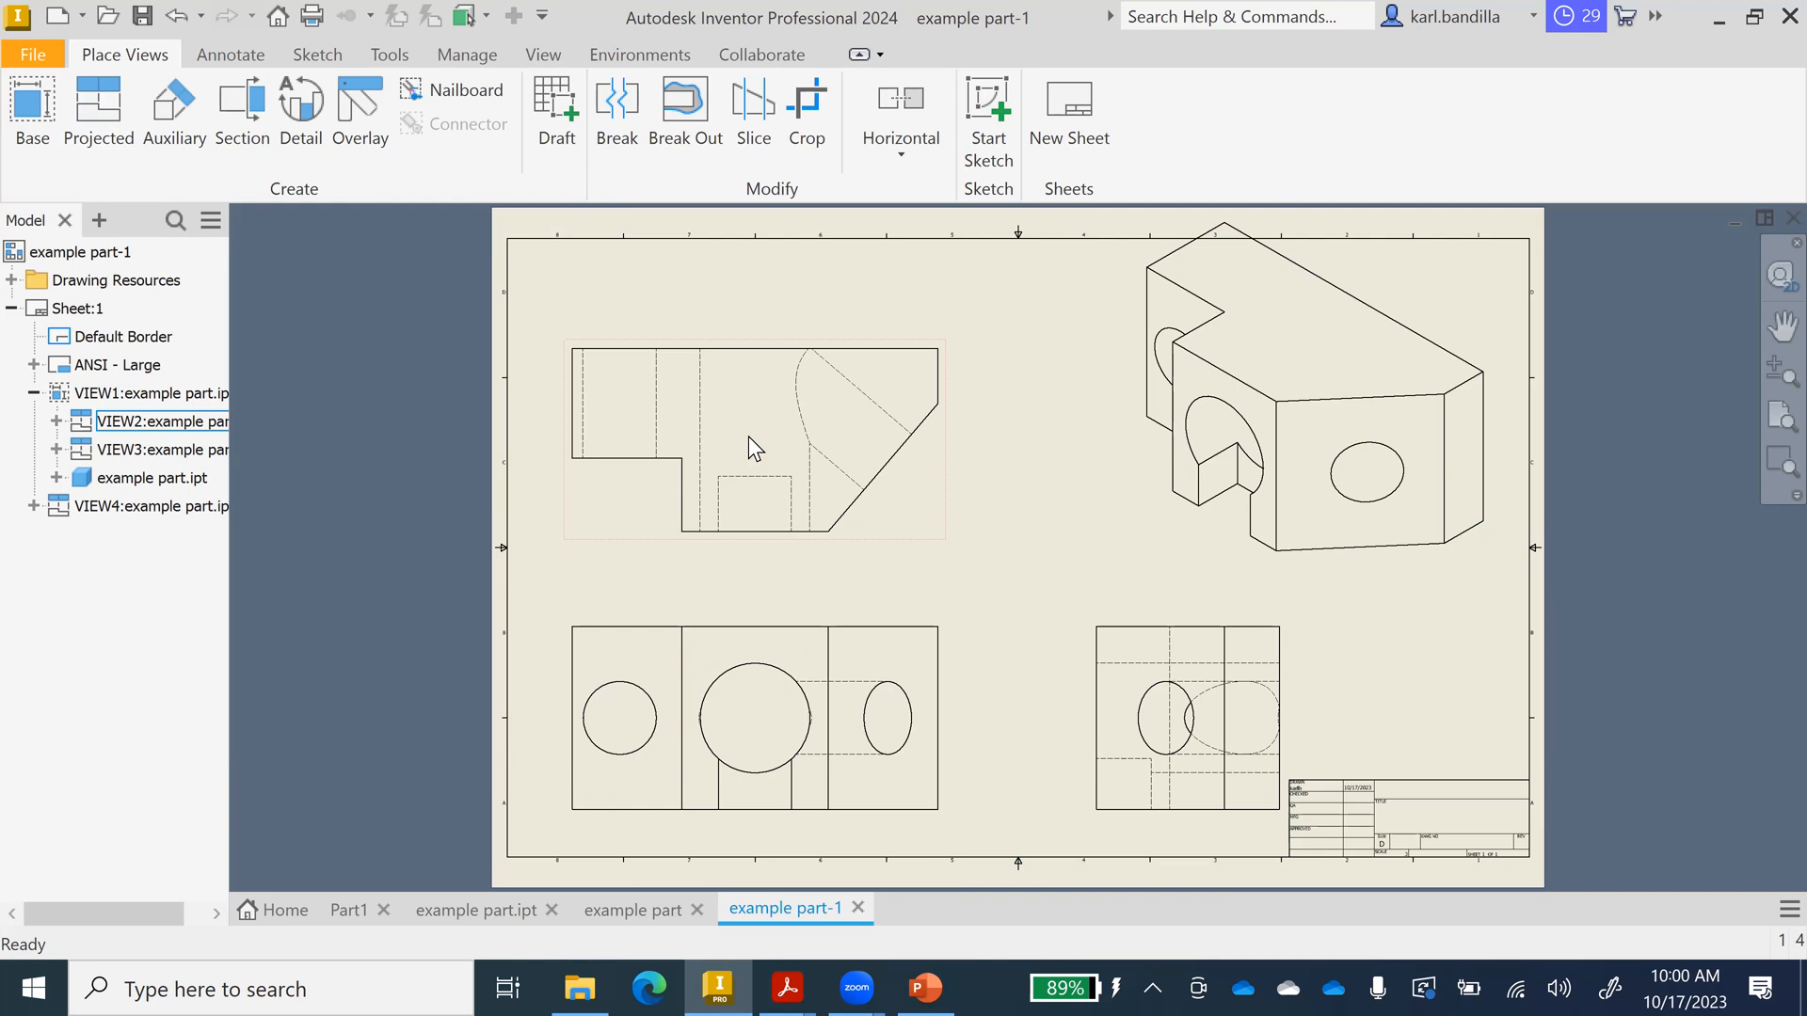
left_click(619, 910)
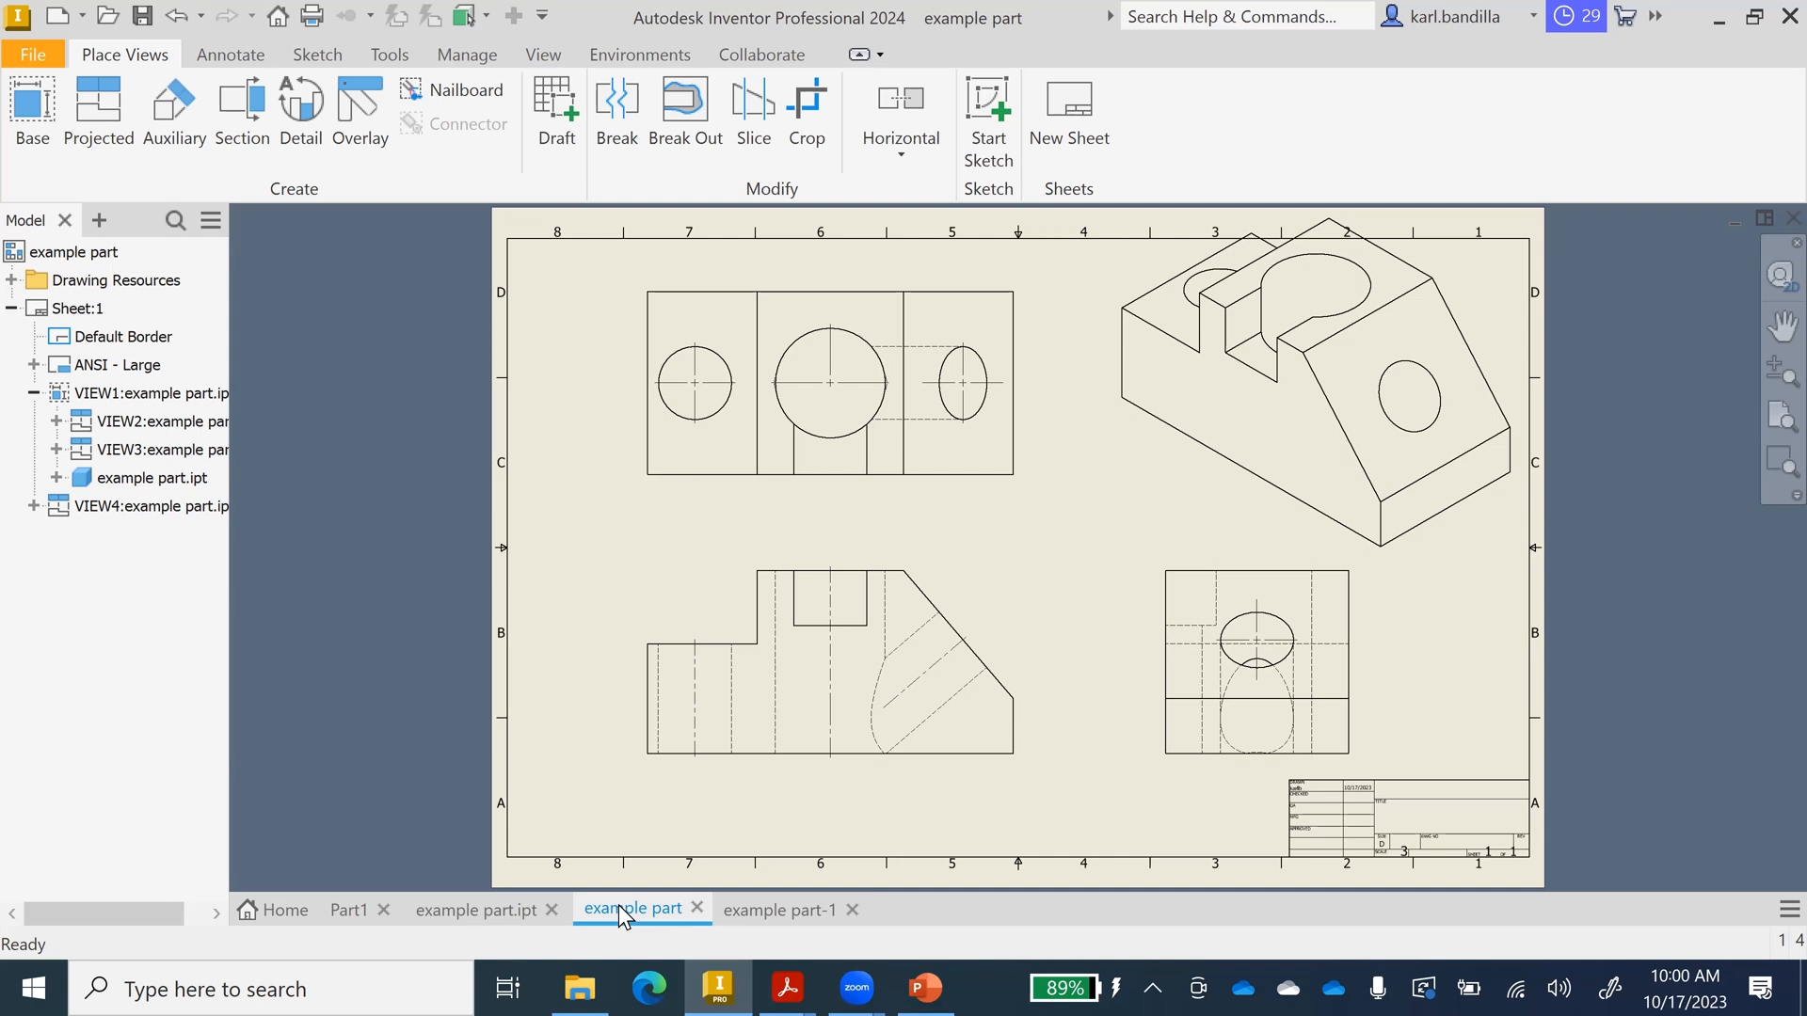
Switch to the example part.ipt model and return it to the home view.
left_click(467, 918)
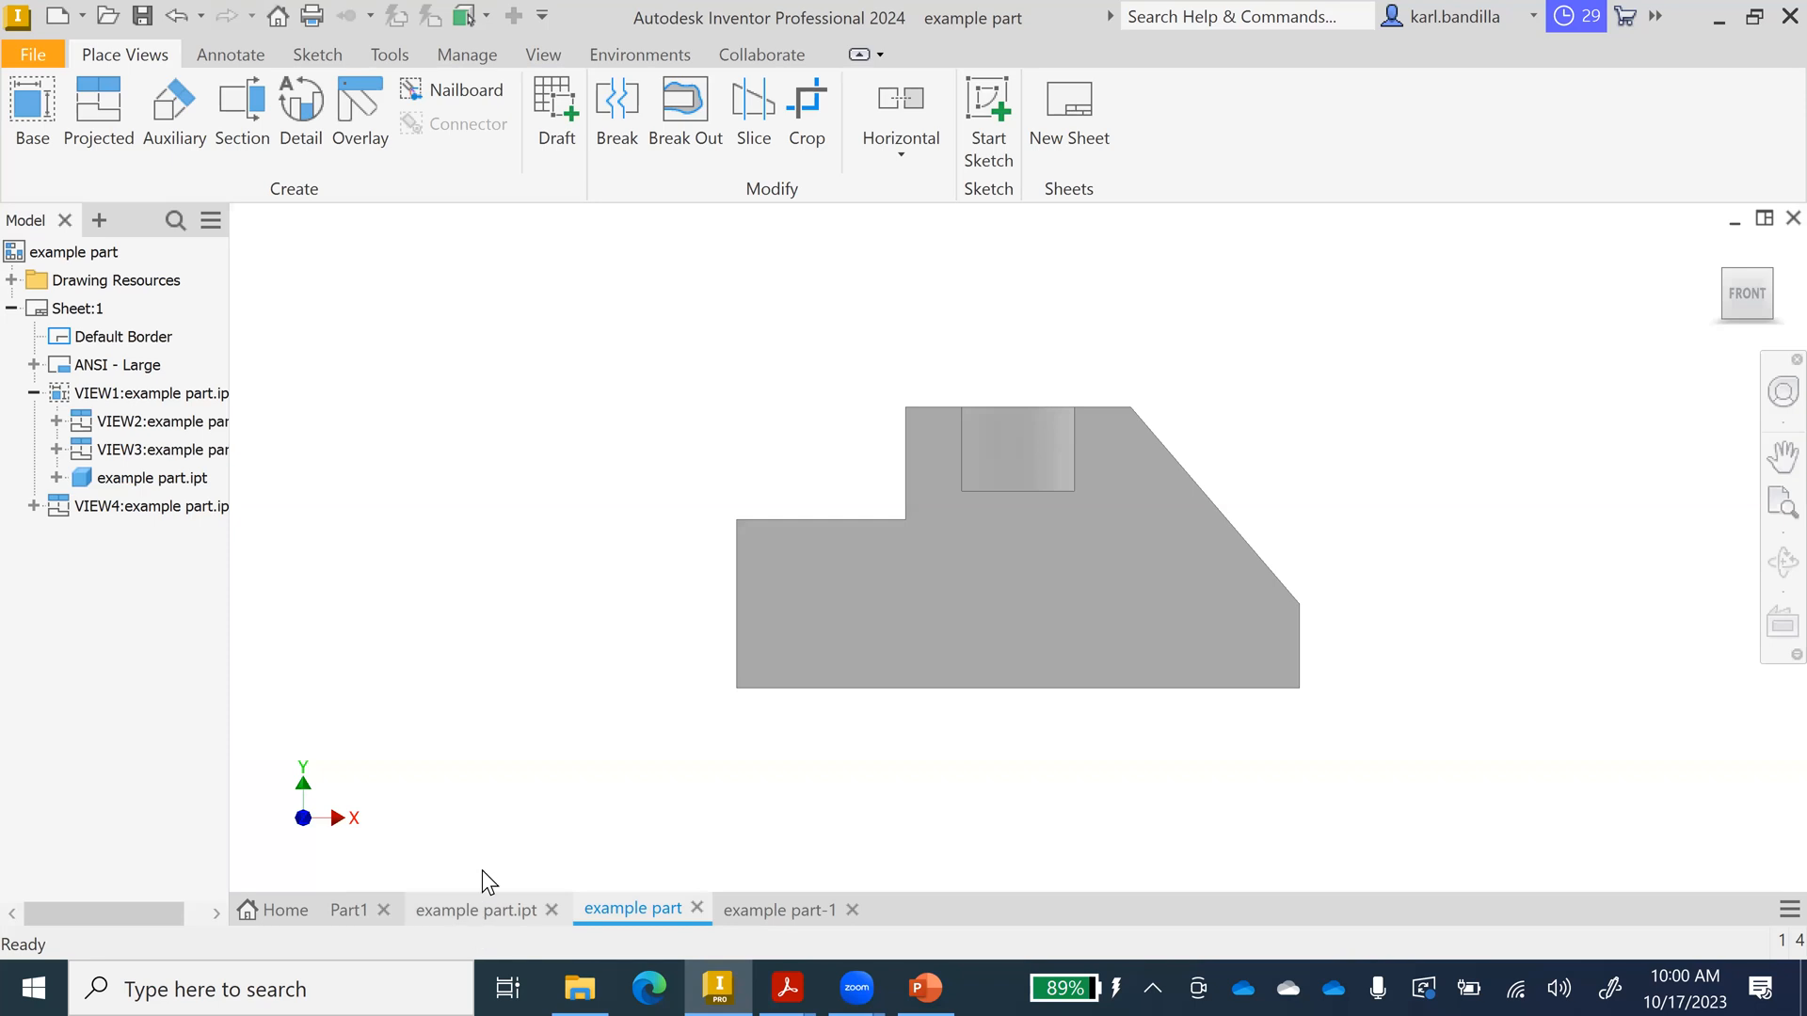
mouse_move(1761, 290)
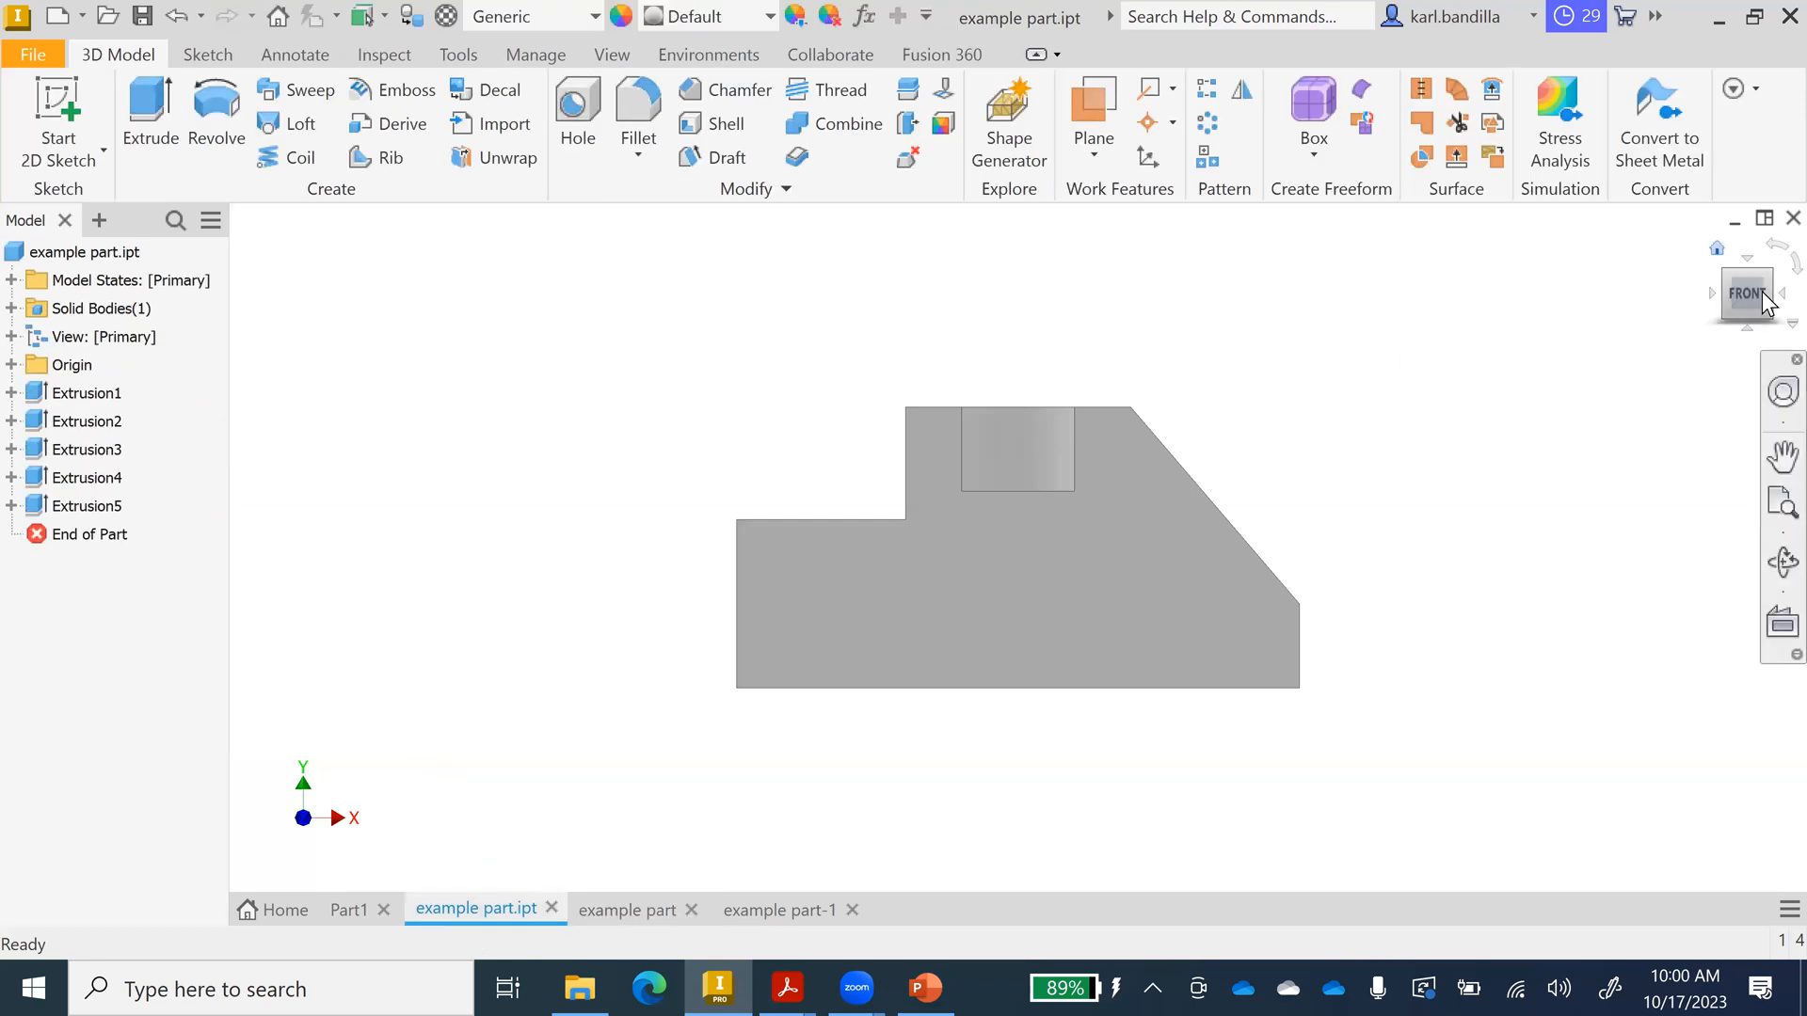
key("F6")
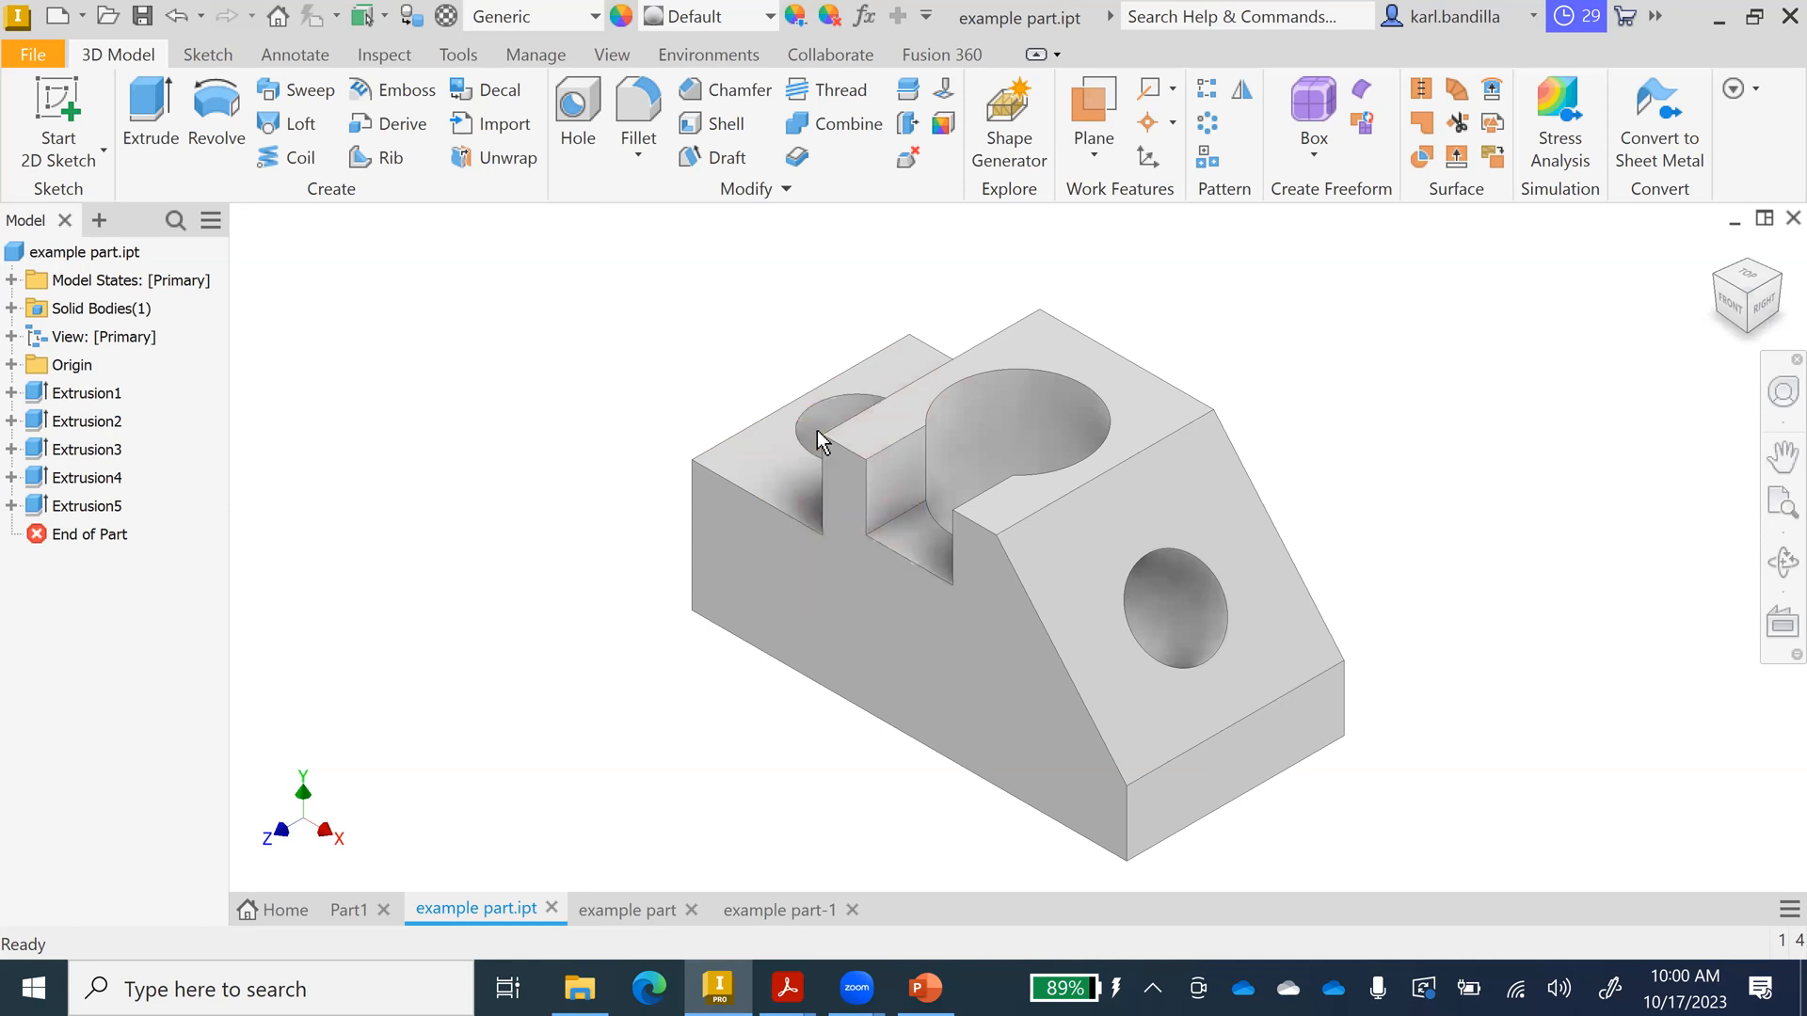
mouse_move(862, 476)
Create Sketch6 on the part's upper face and finish it empty.
left_click(851, 500)
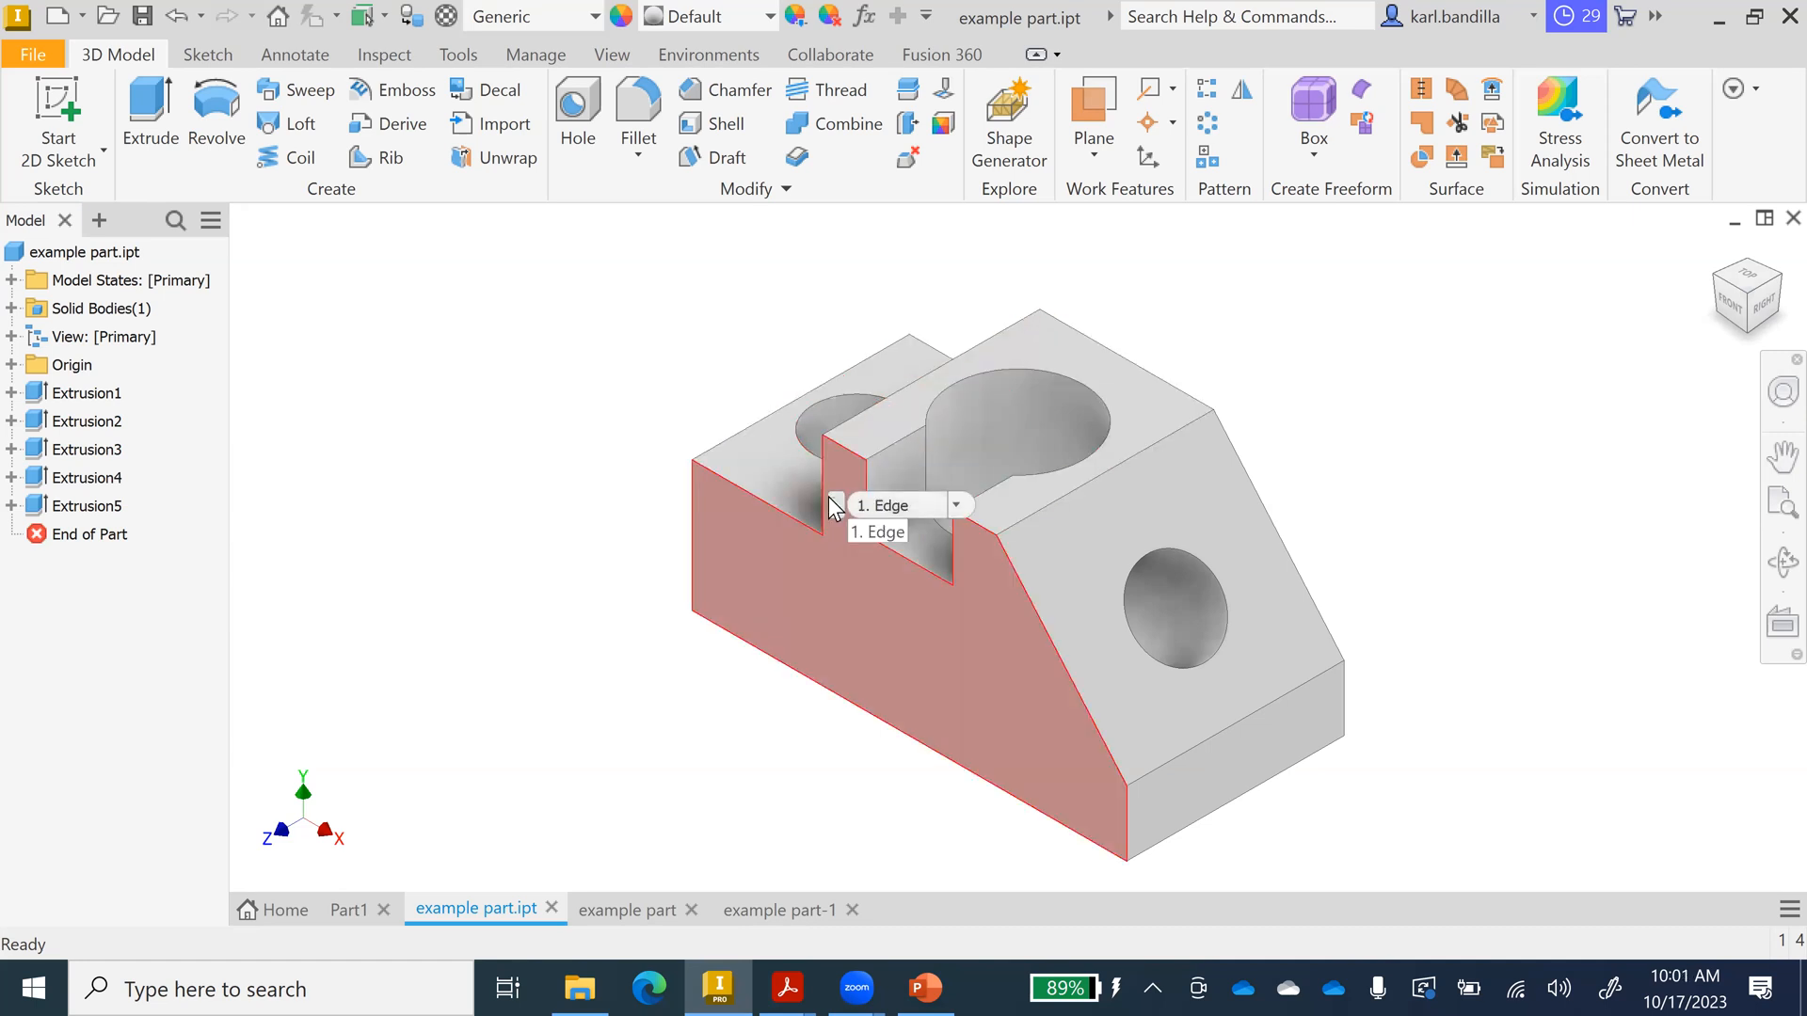
left_click(812, 504)
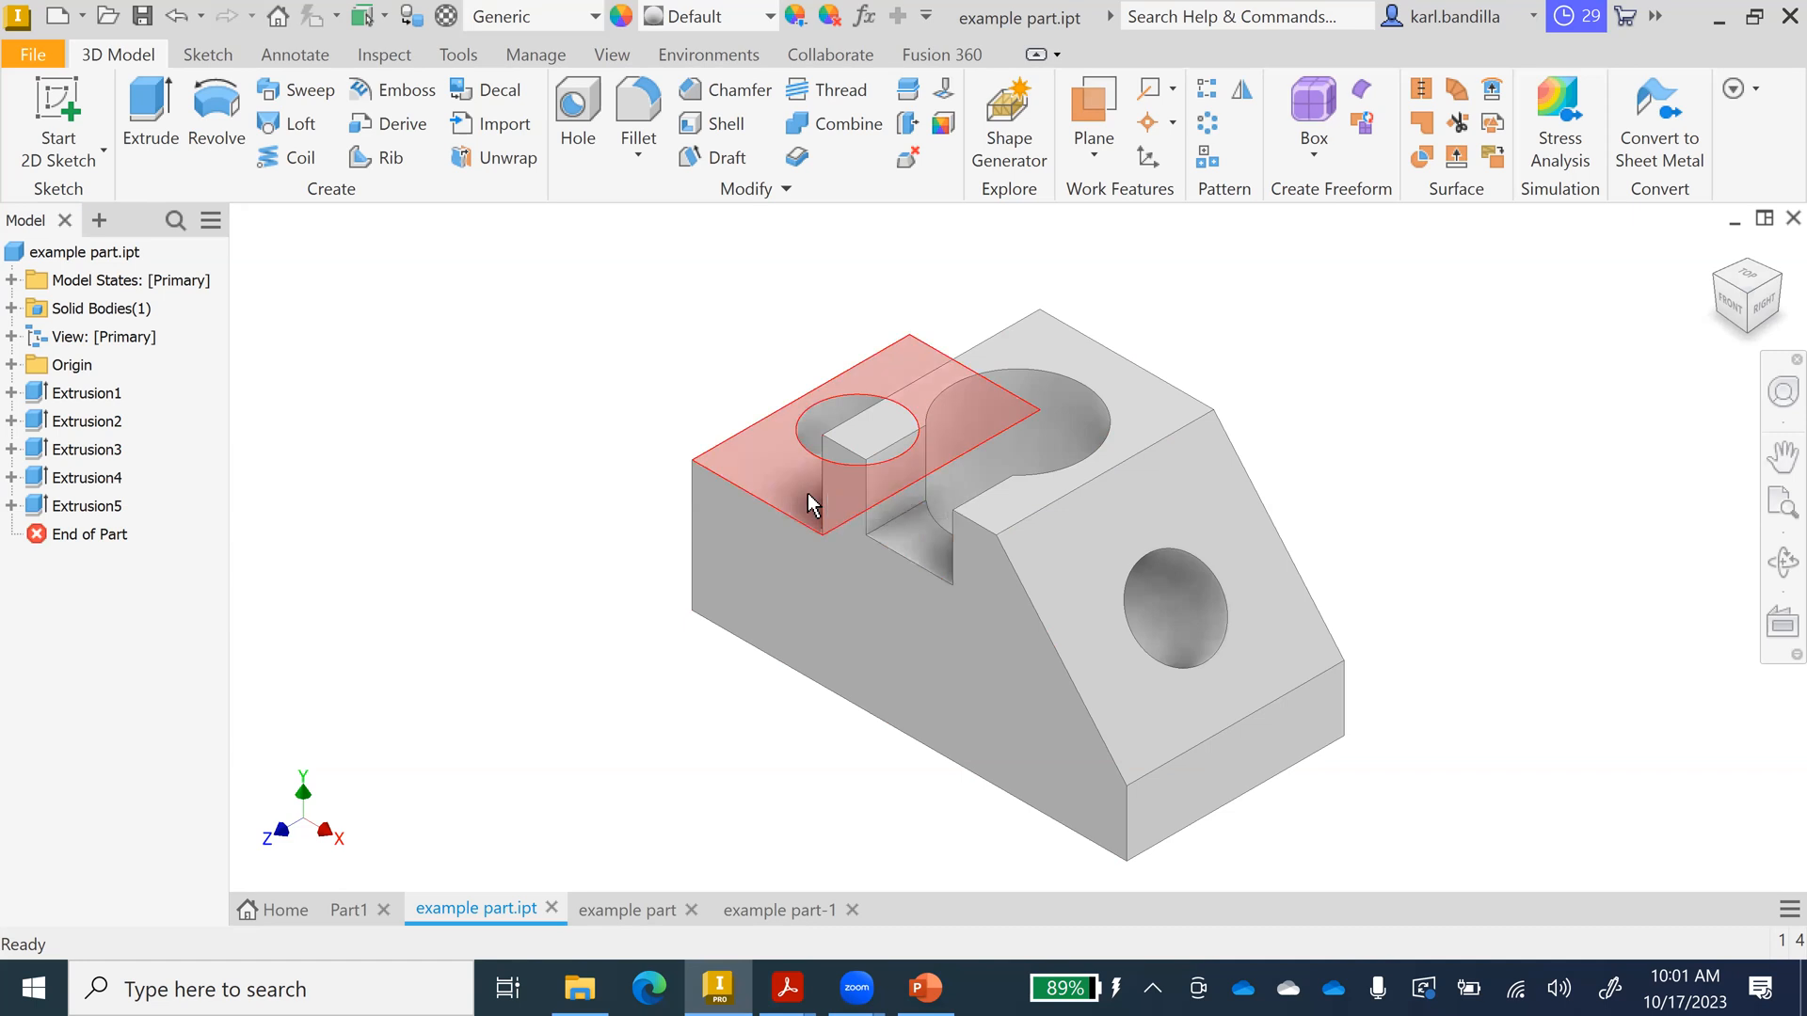
left_click(852, 539)
right_click(761, 465)
left_click(760, 540)
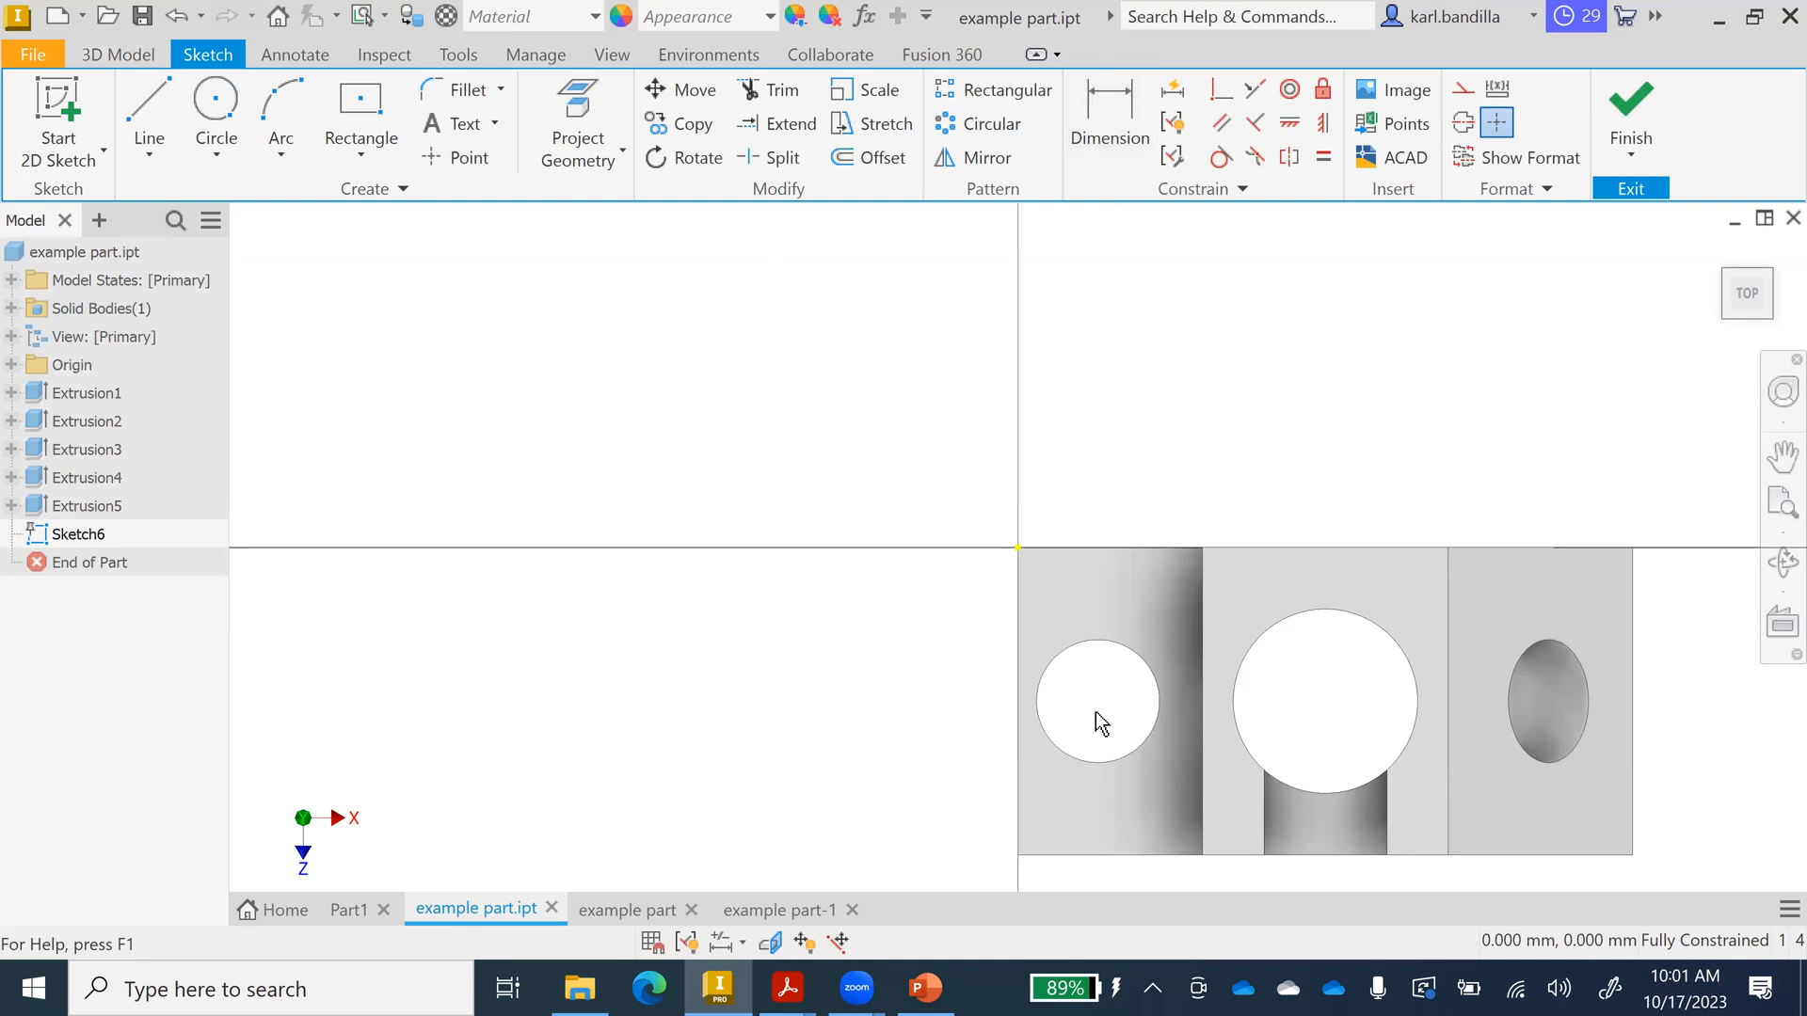
key("d")
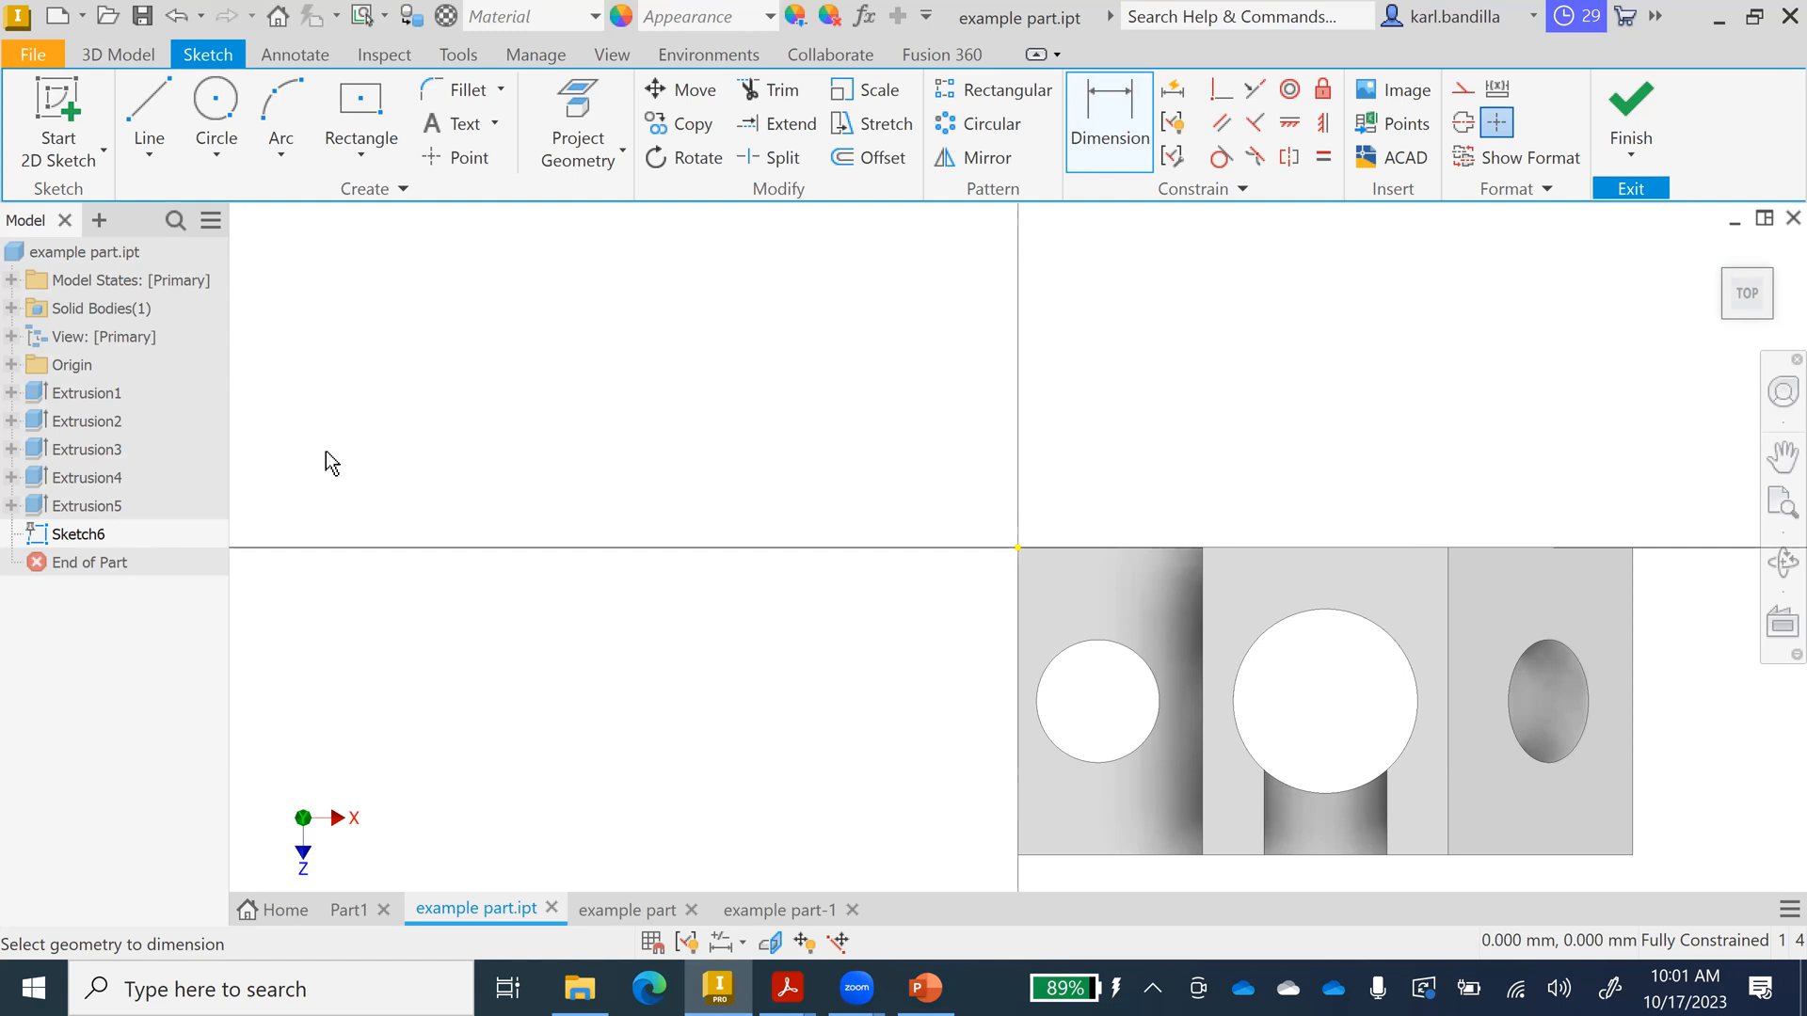
left_click(1630, 104)
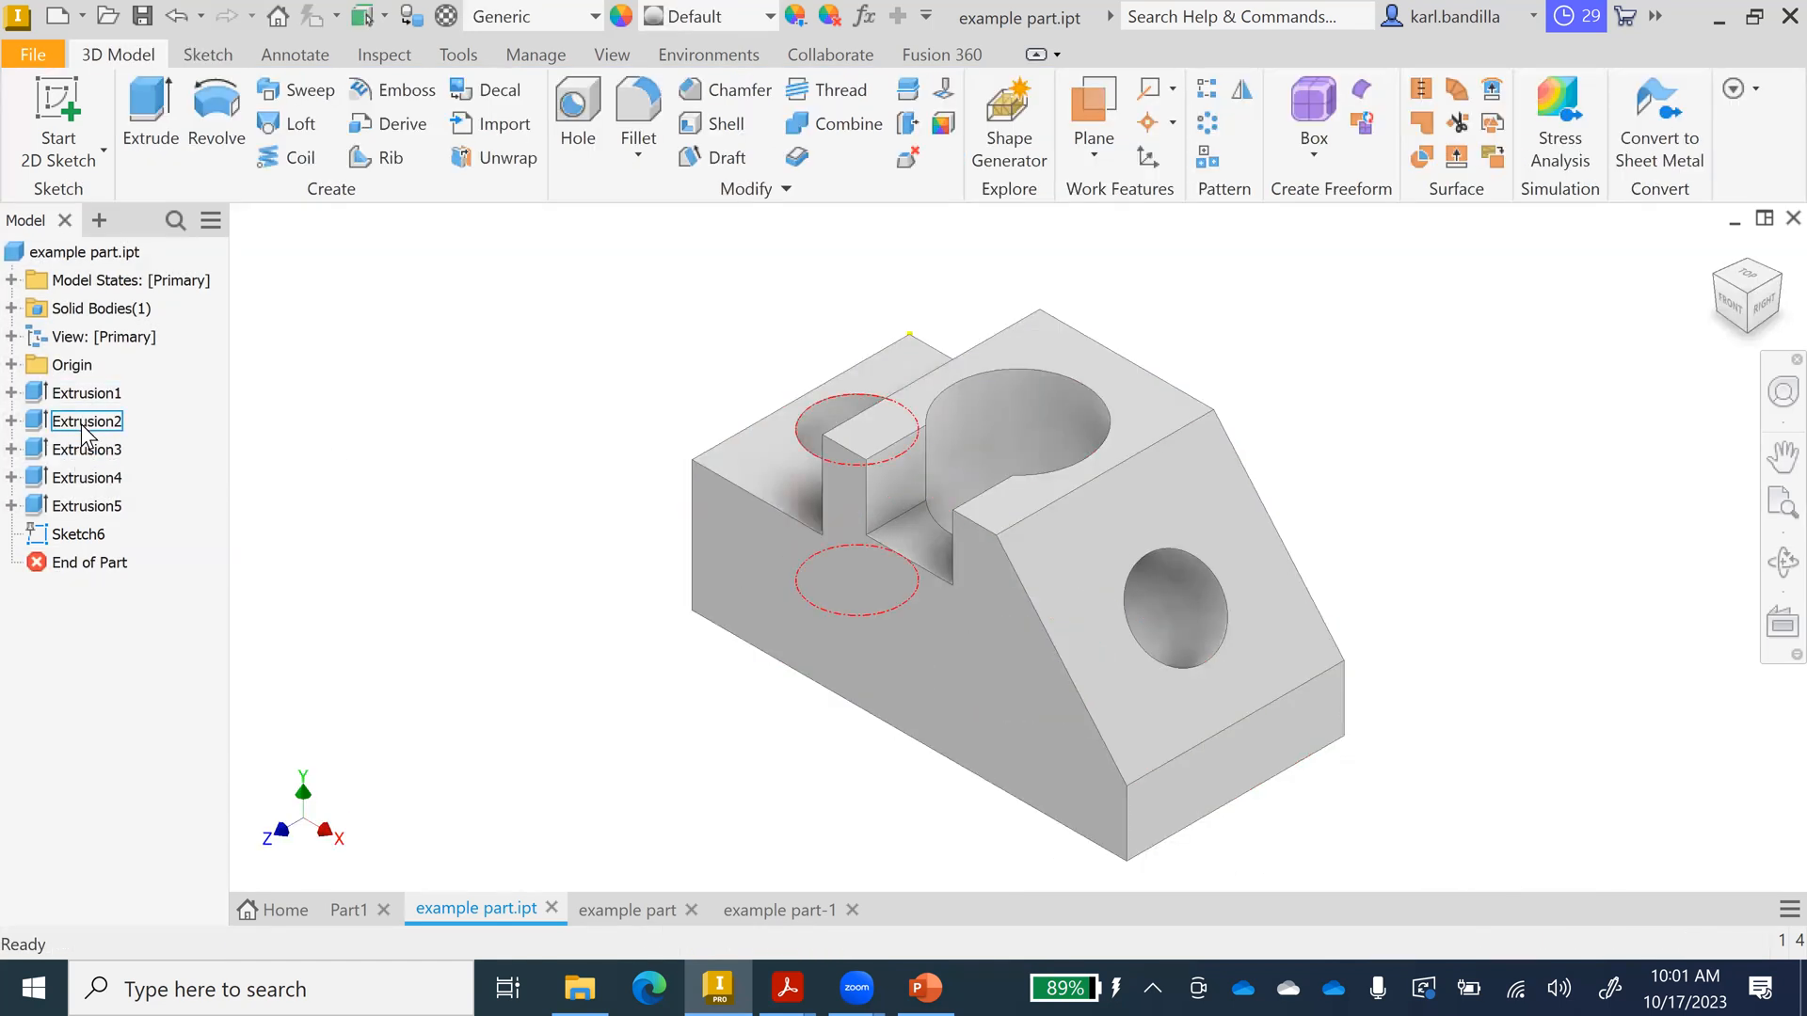
Edit Sketch2 under Extrusion2 to dimension the hole centre 20 from the bottom edge.
left_click(12, 420)
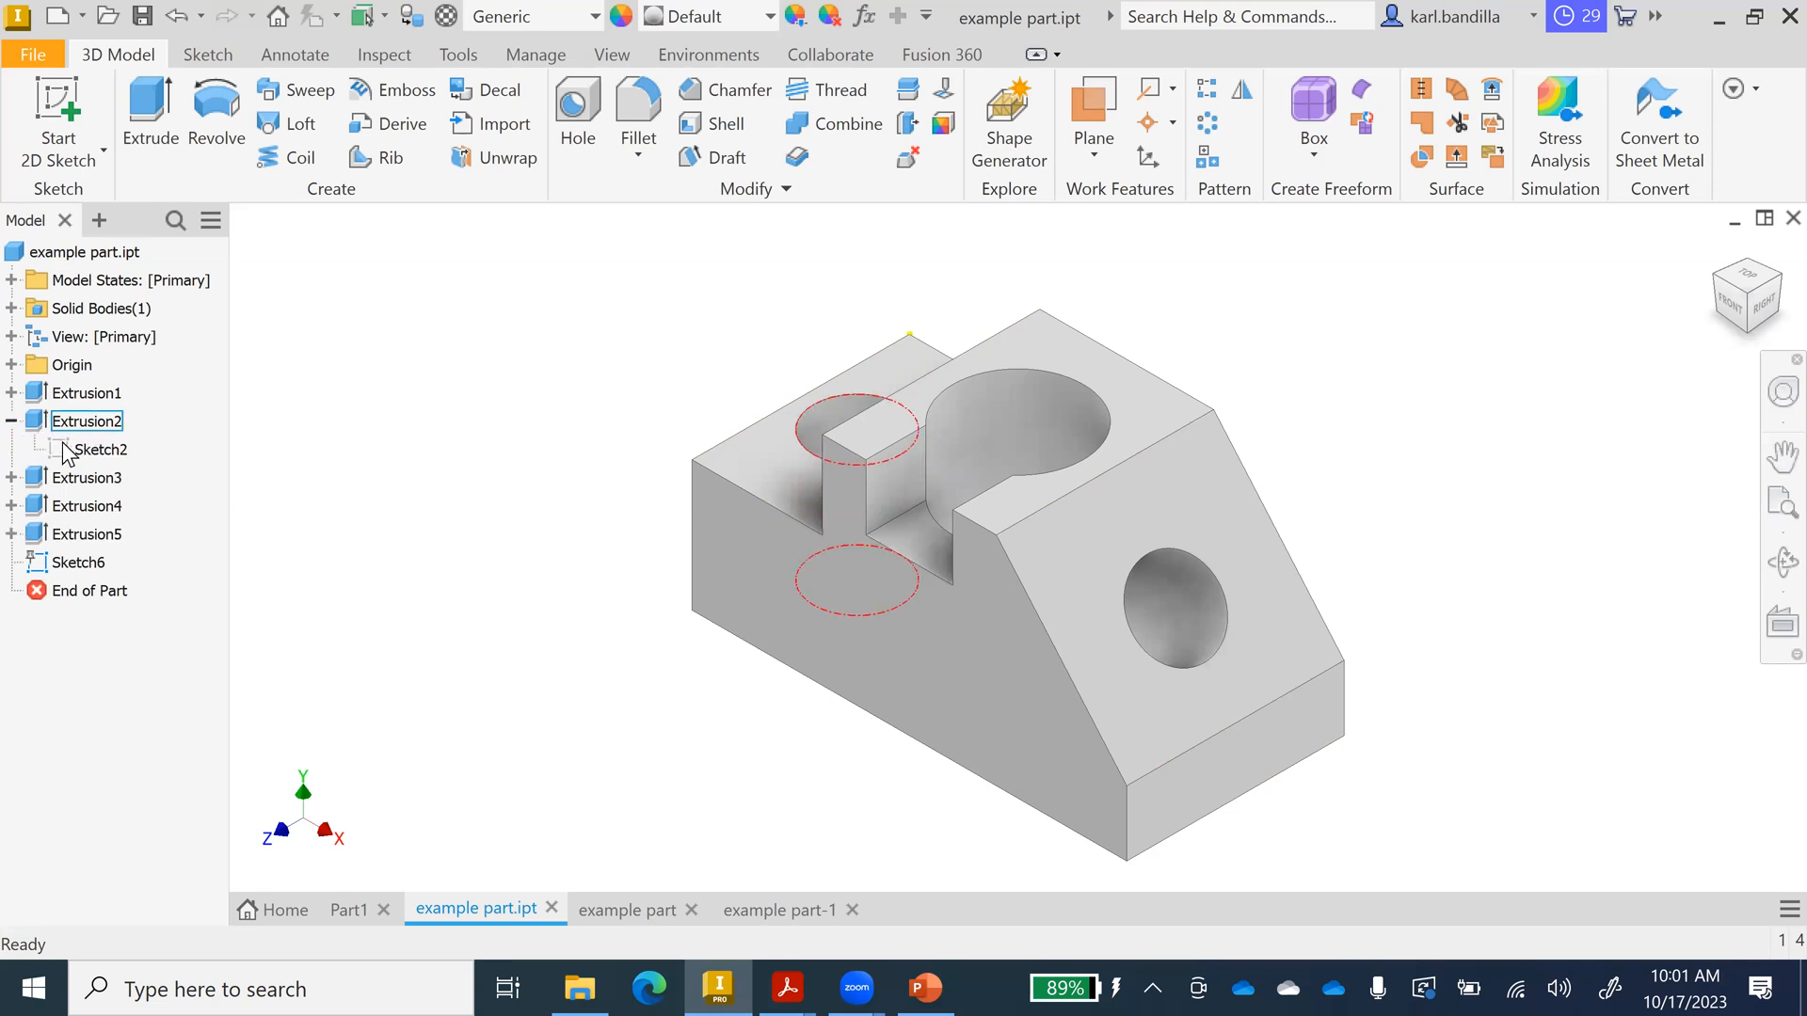
right_click(91, 447)
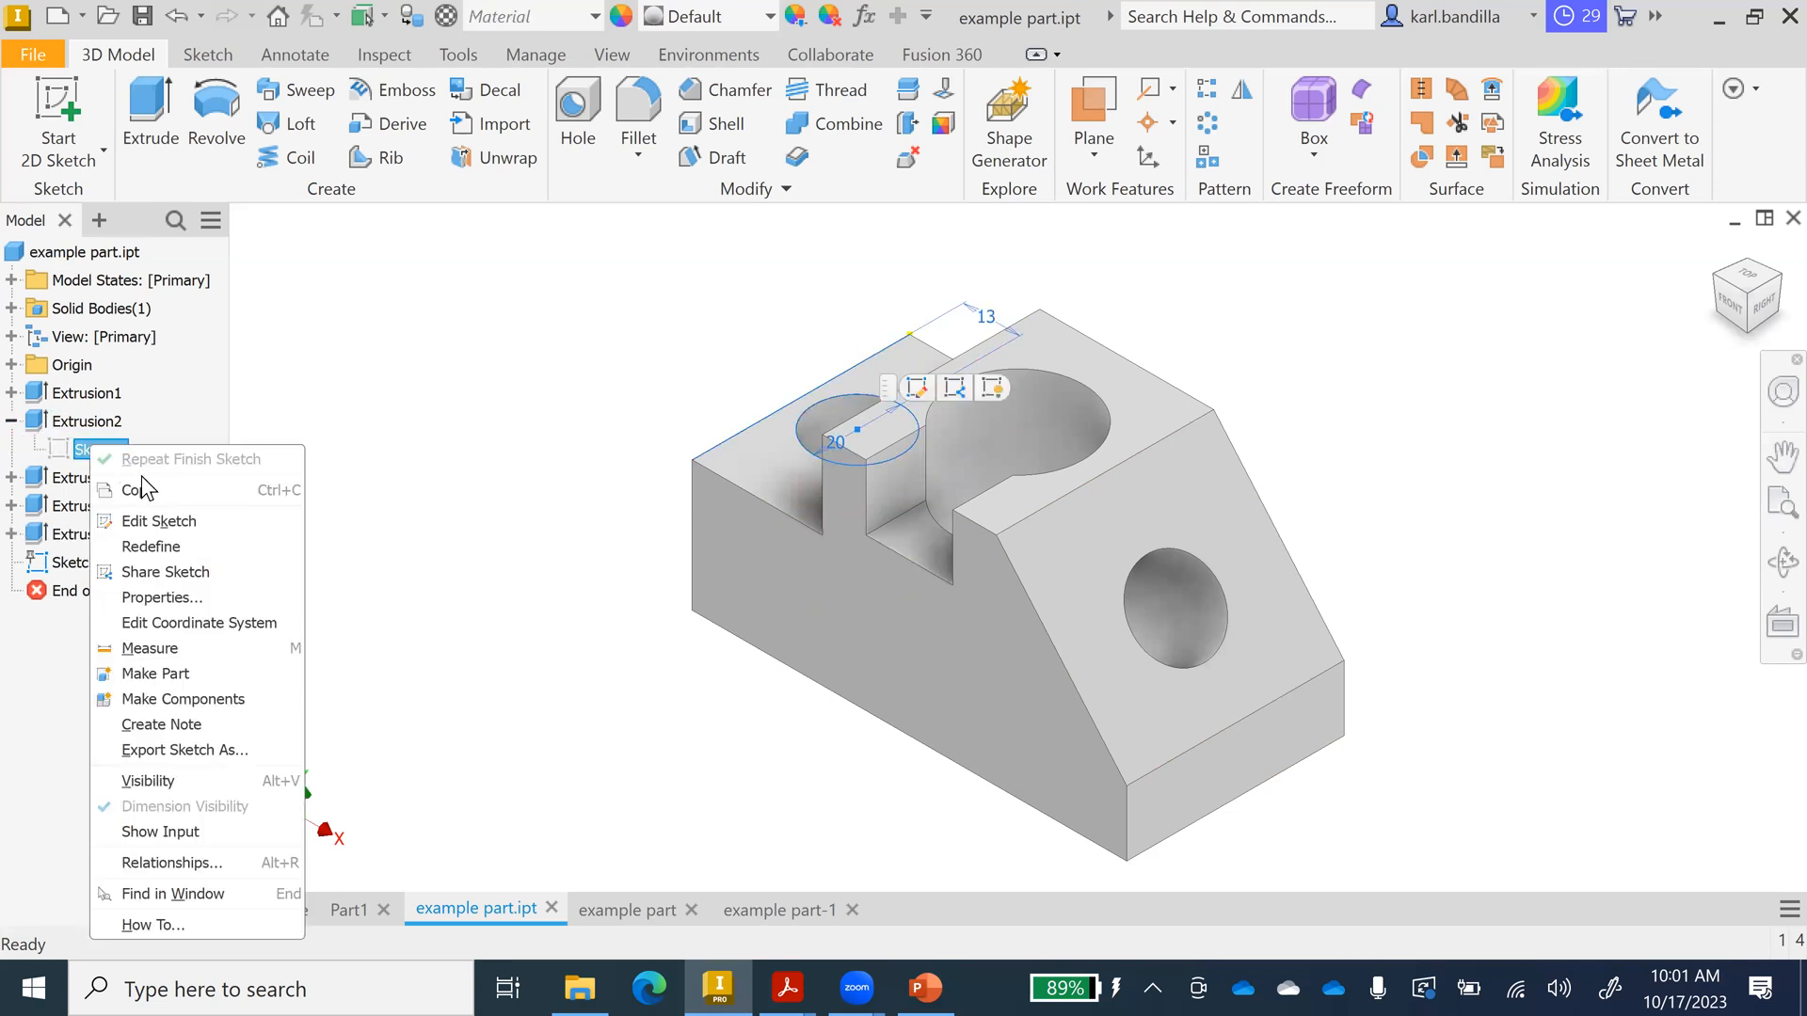
left_click(193, 520)
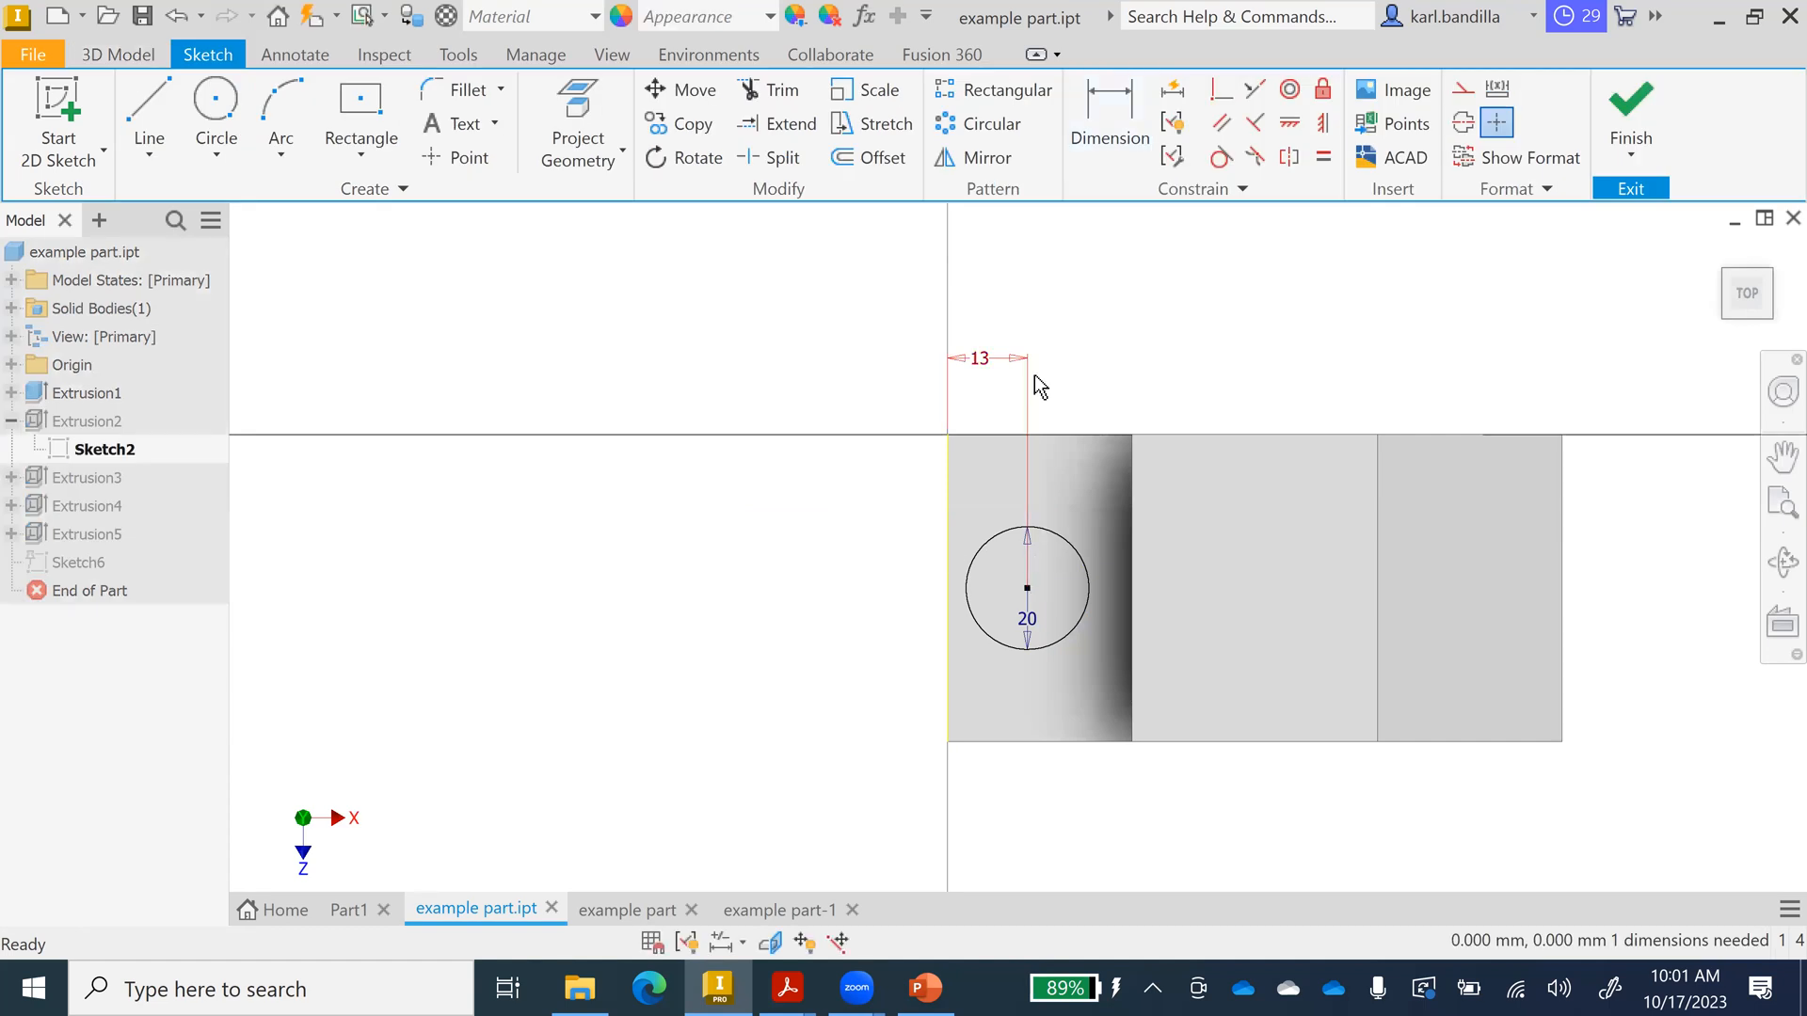
key("d")
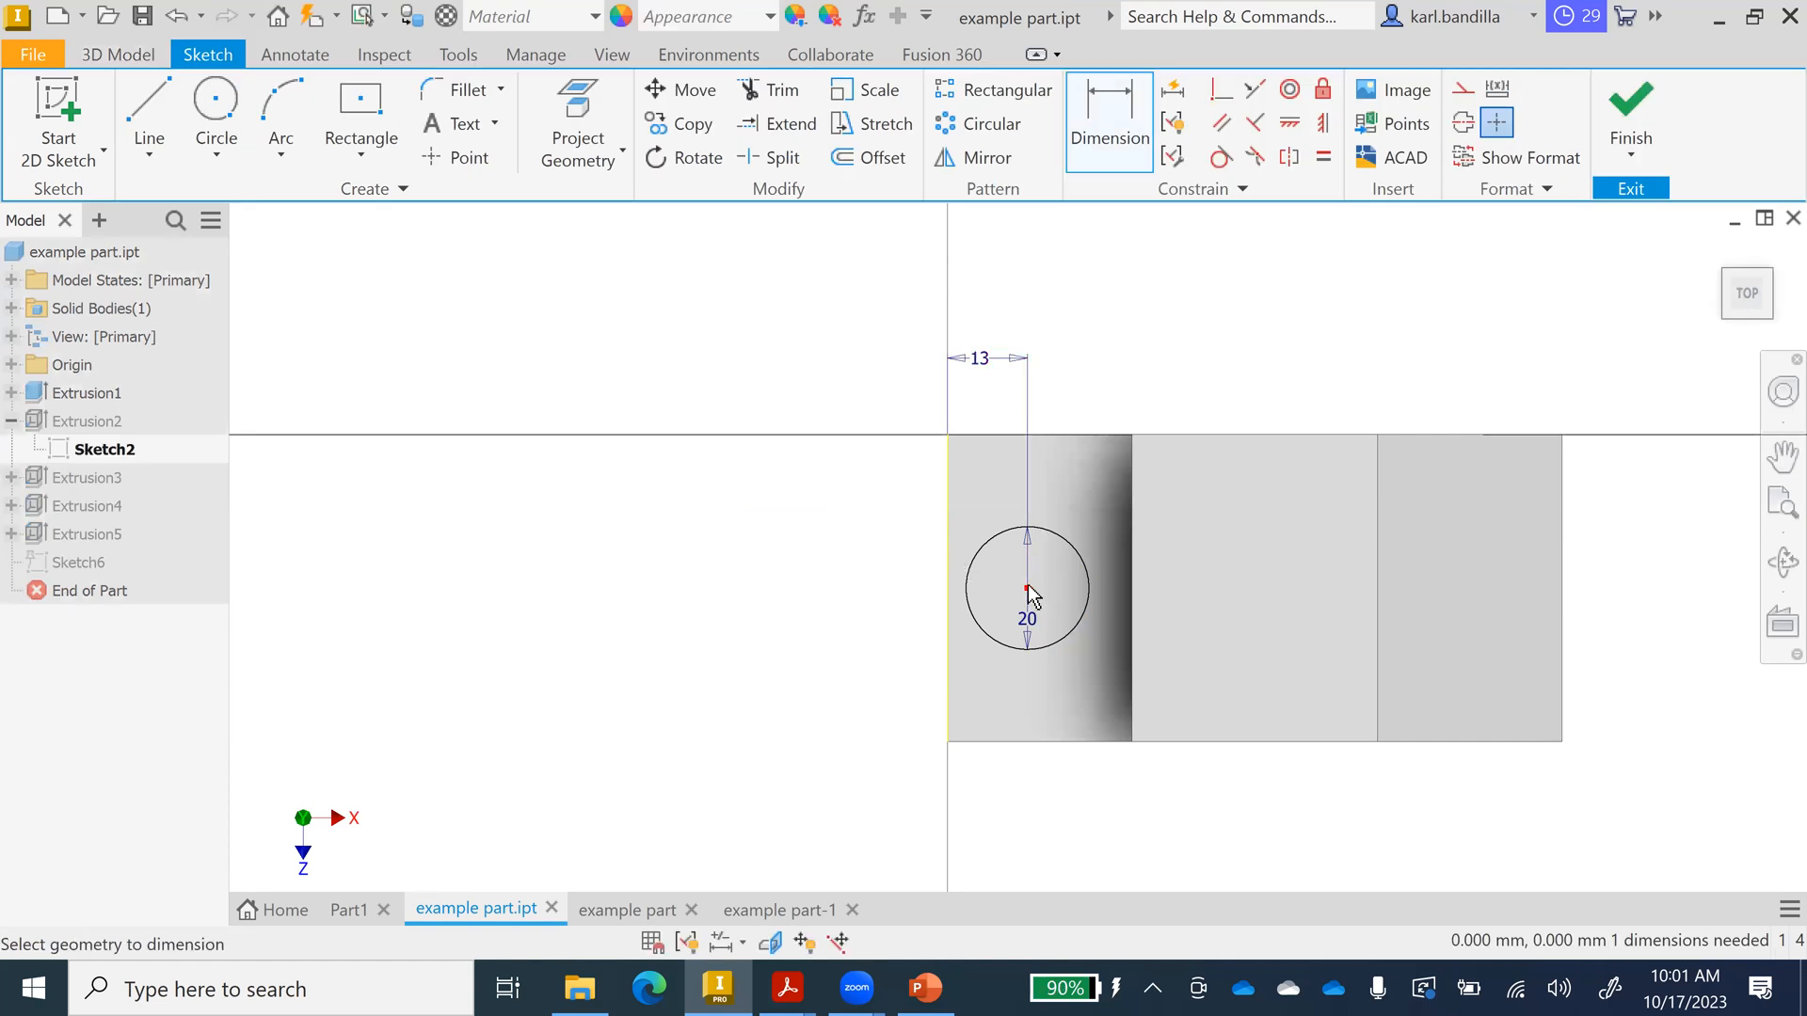
left_click(1033, 741)
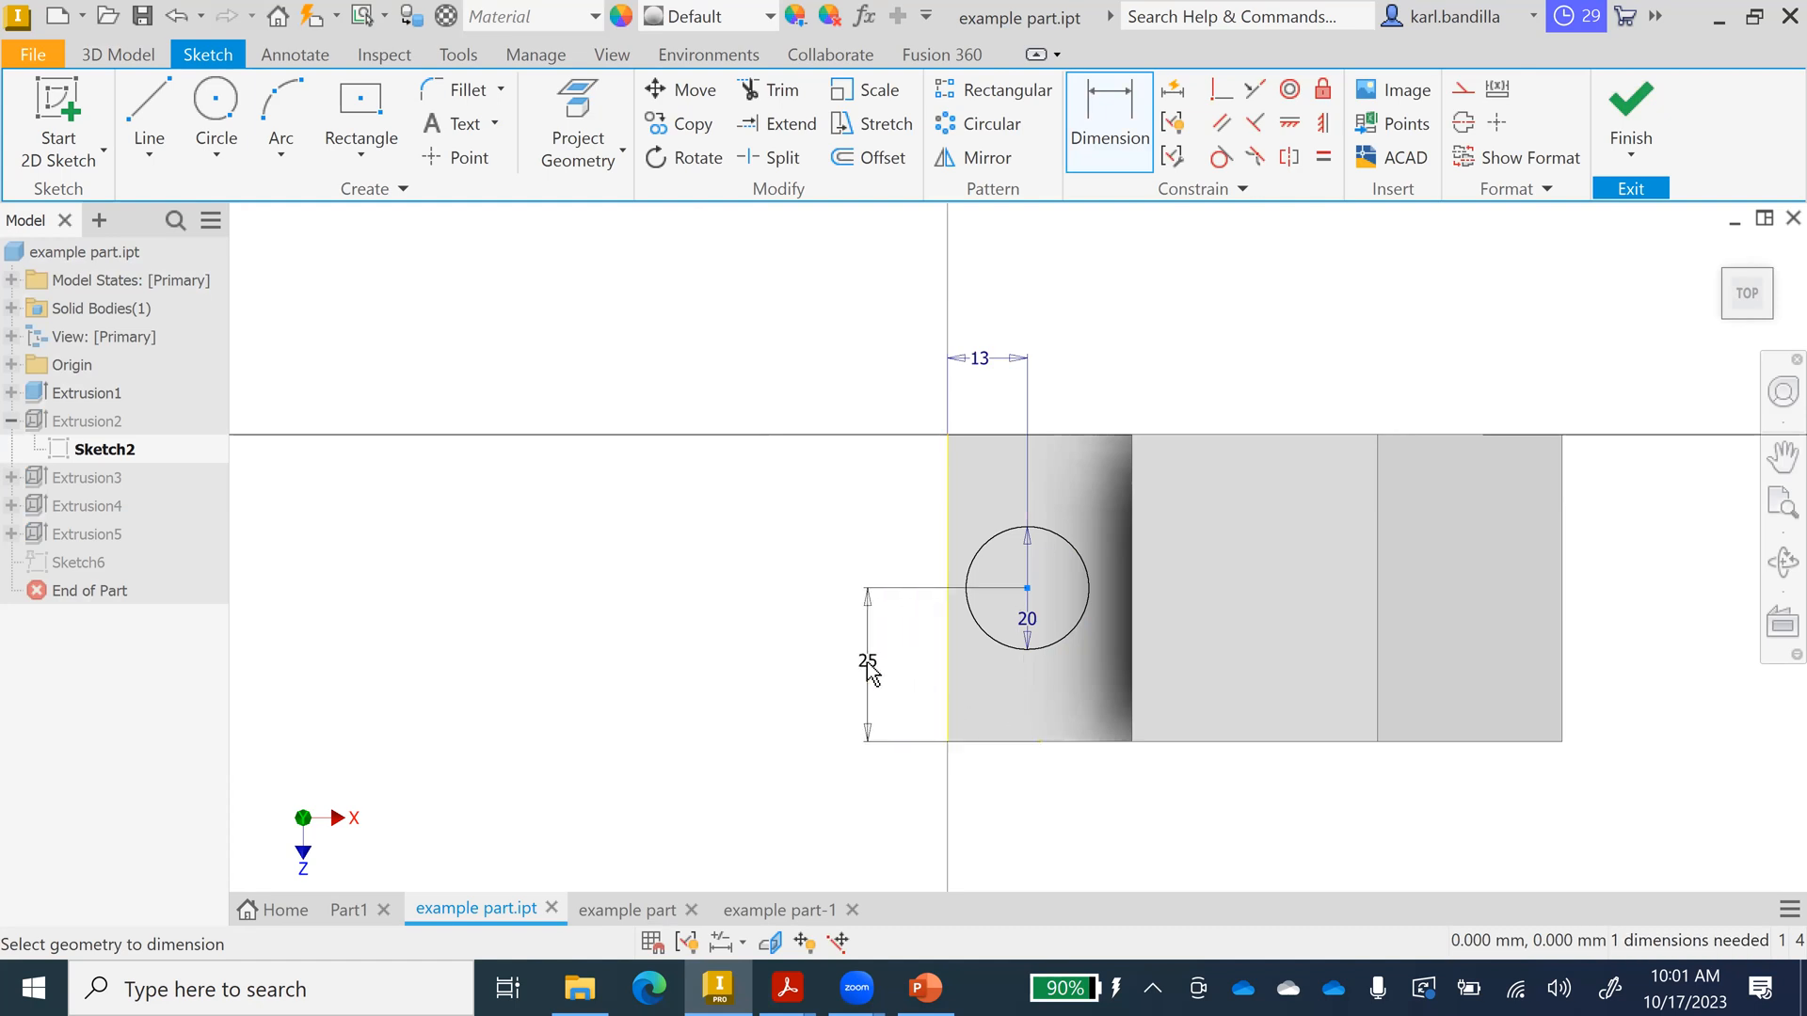
left_click(866, 664)
type("20")
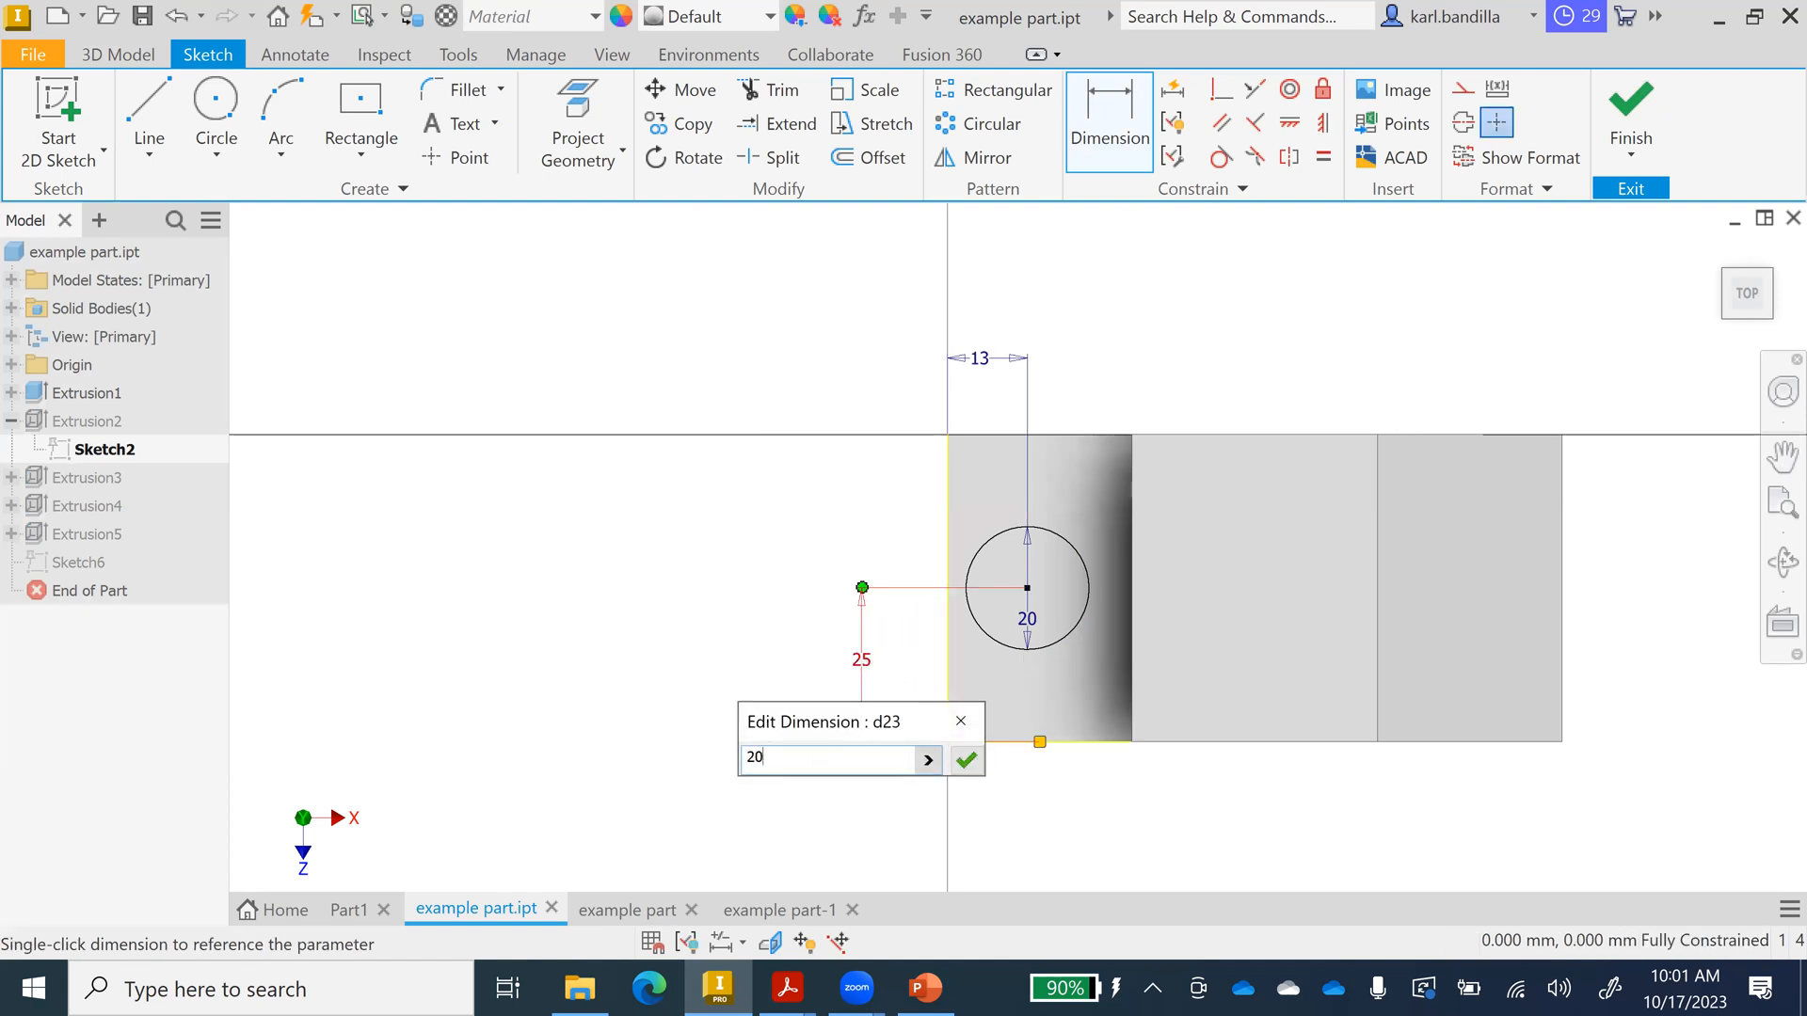
key("Return")
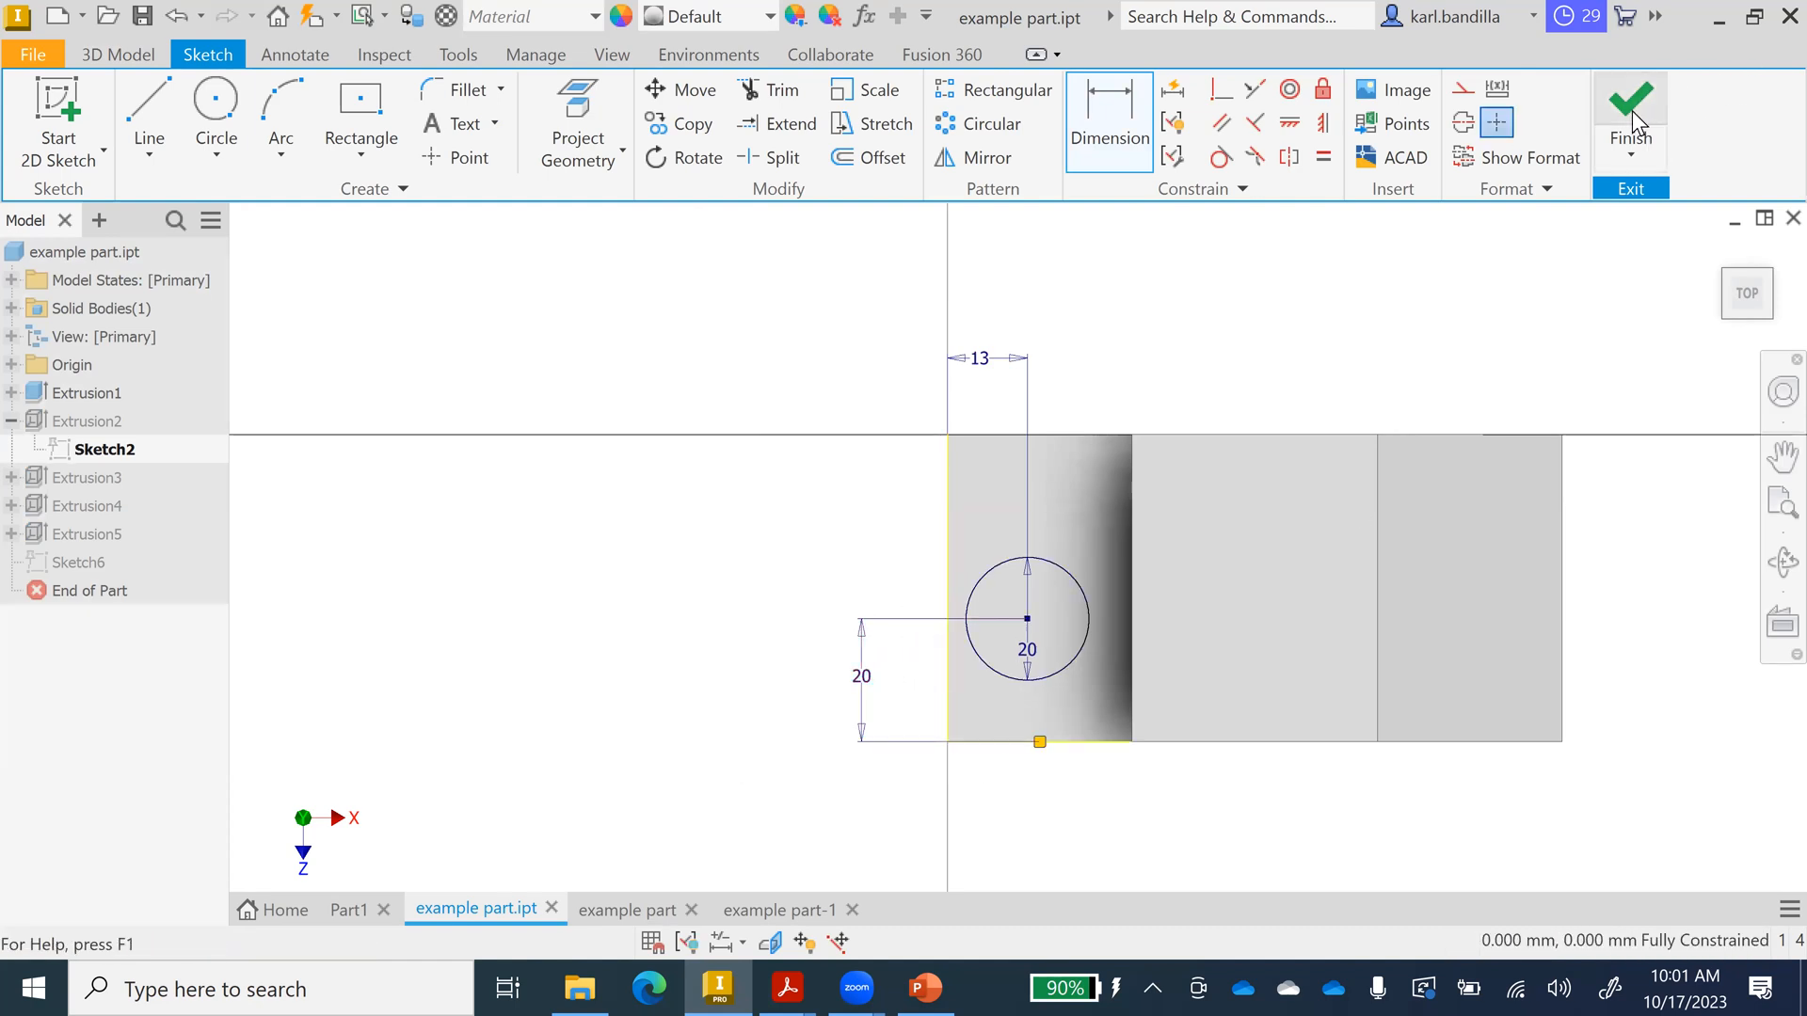
left_click(1631, 118)
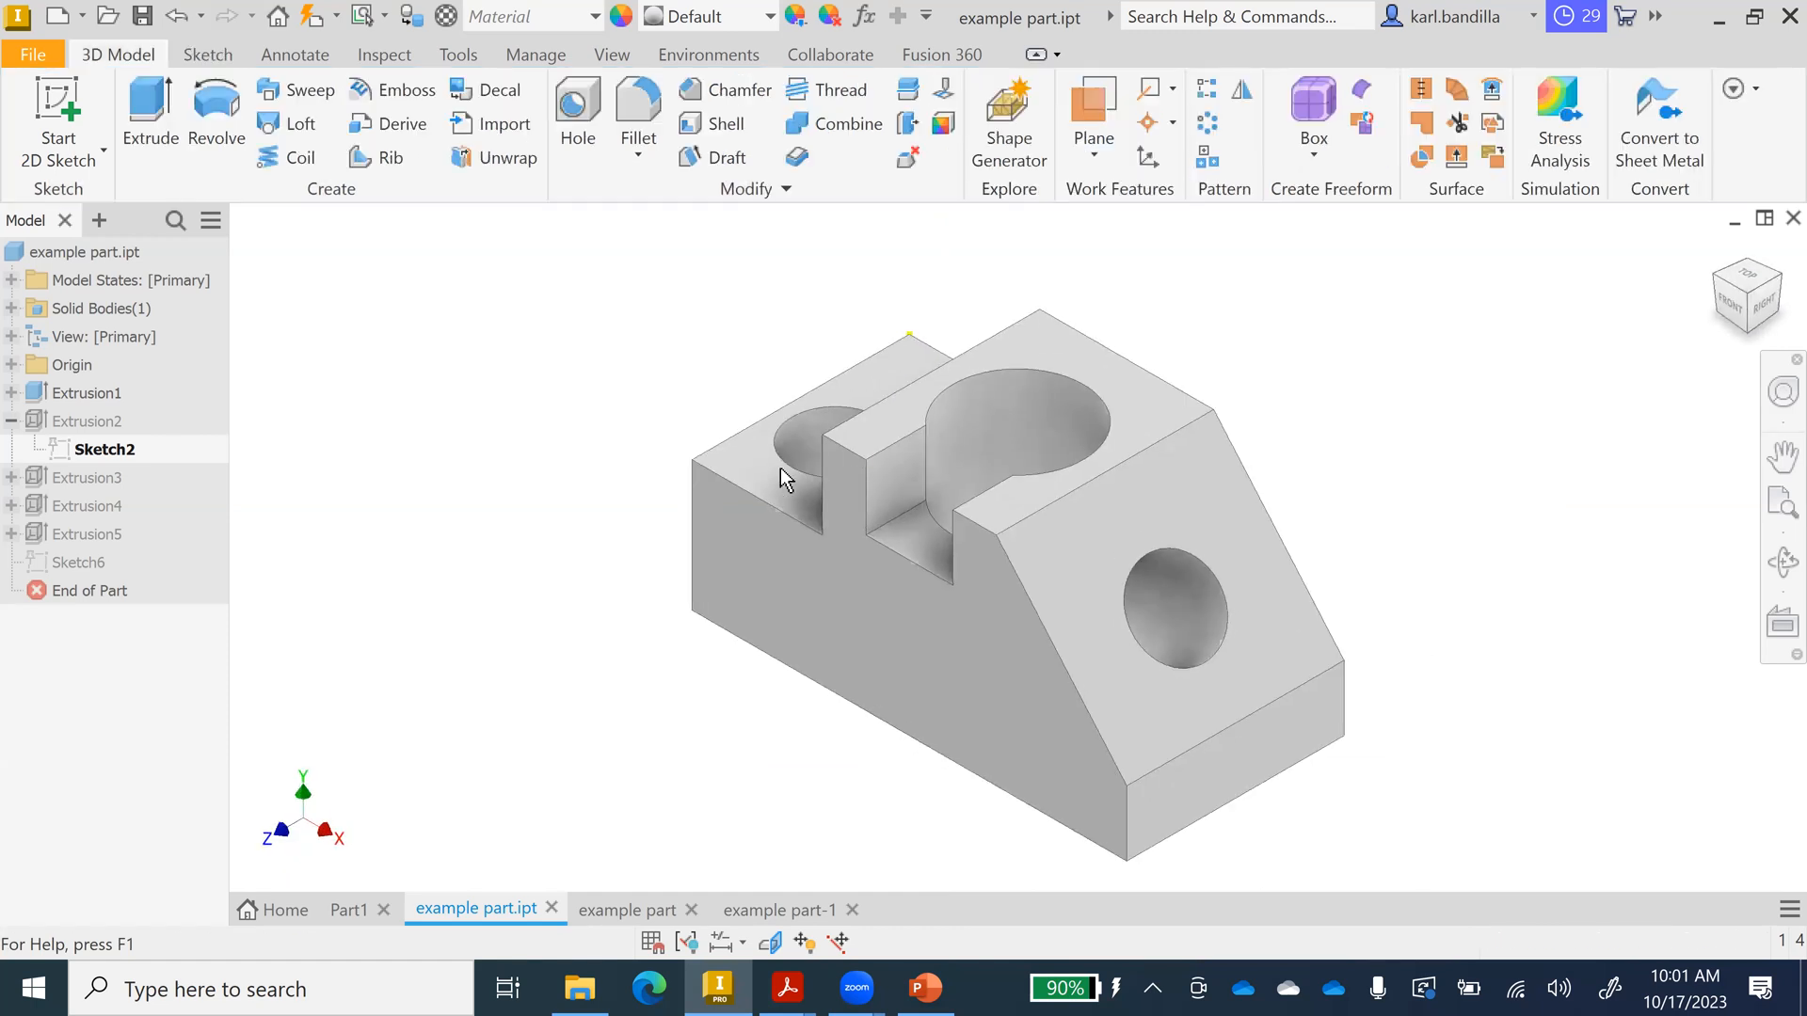
left_click(642, 908)
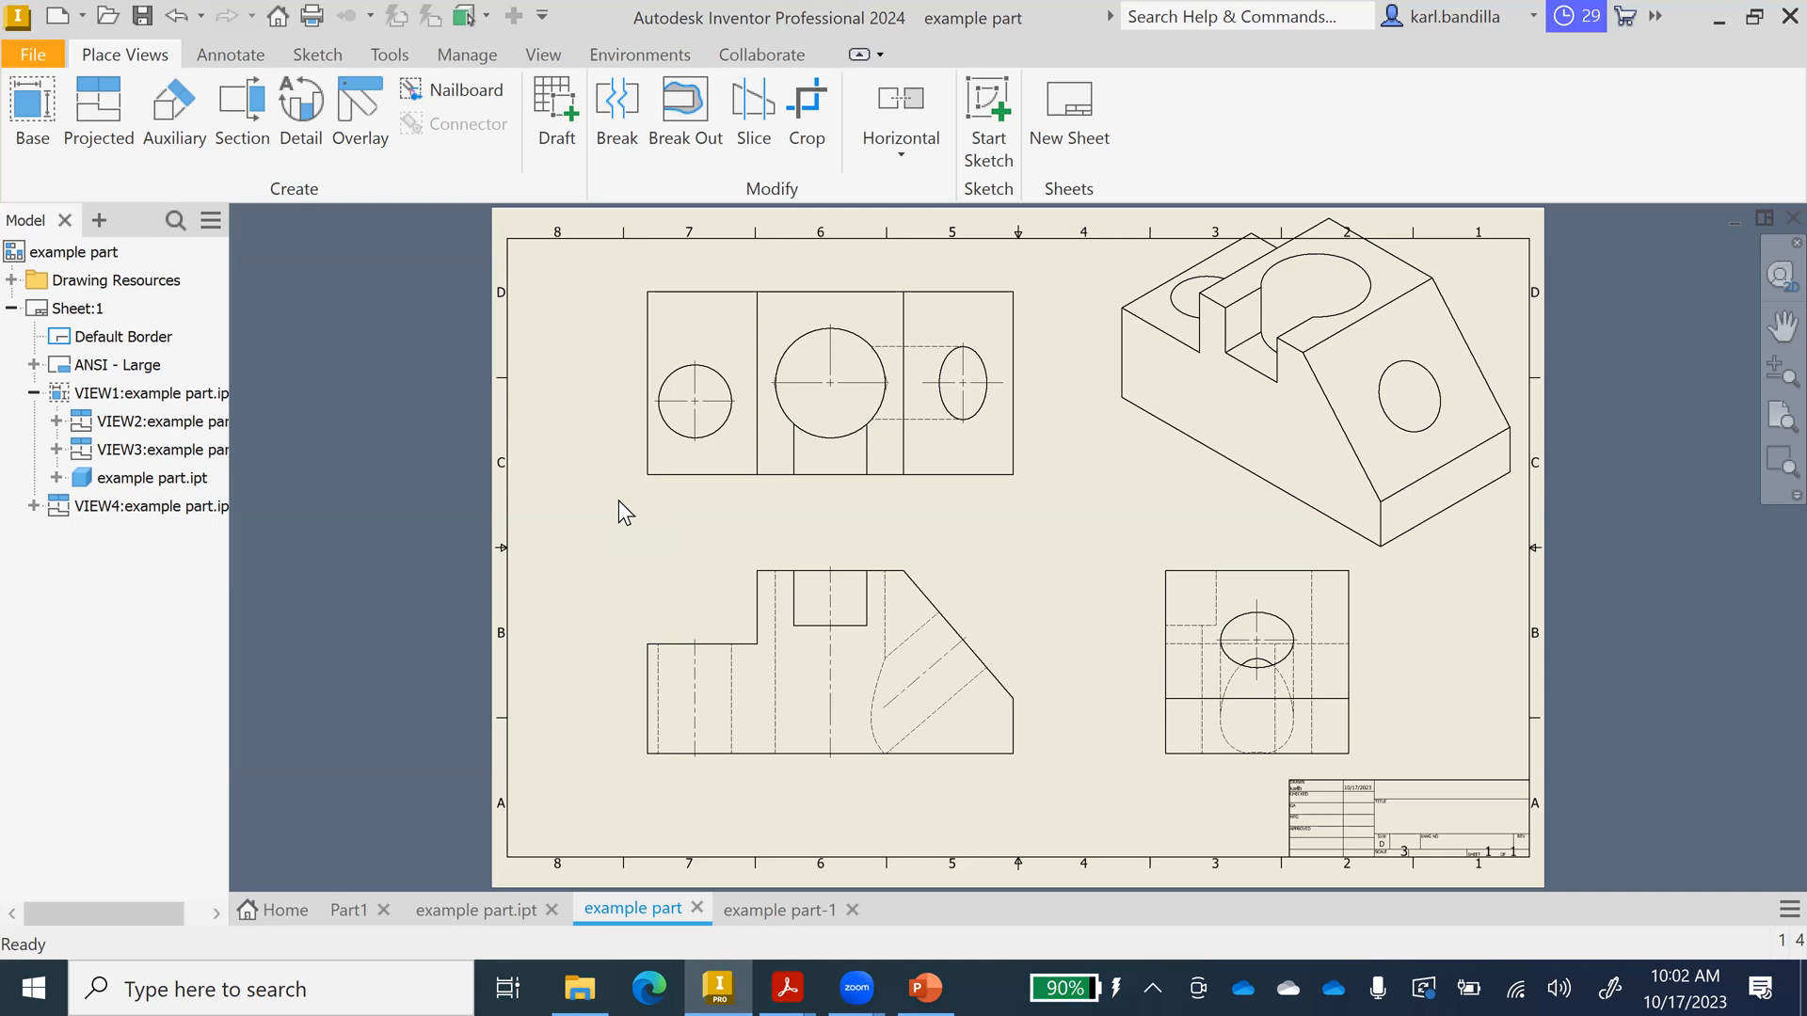
Bring up the Annotate tools in the example part drawing.
left_click(213, 54)
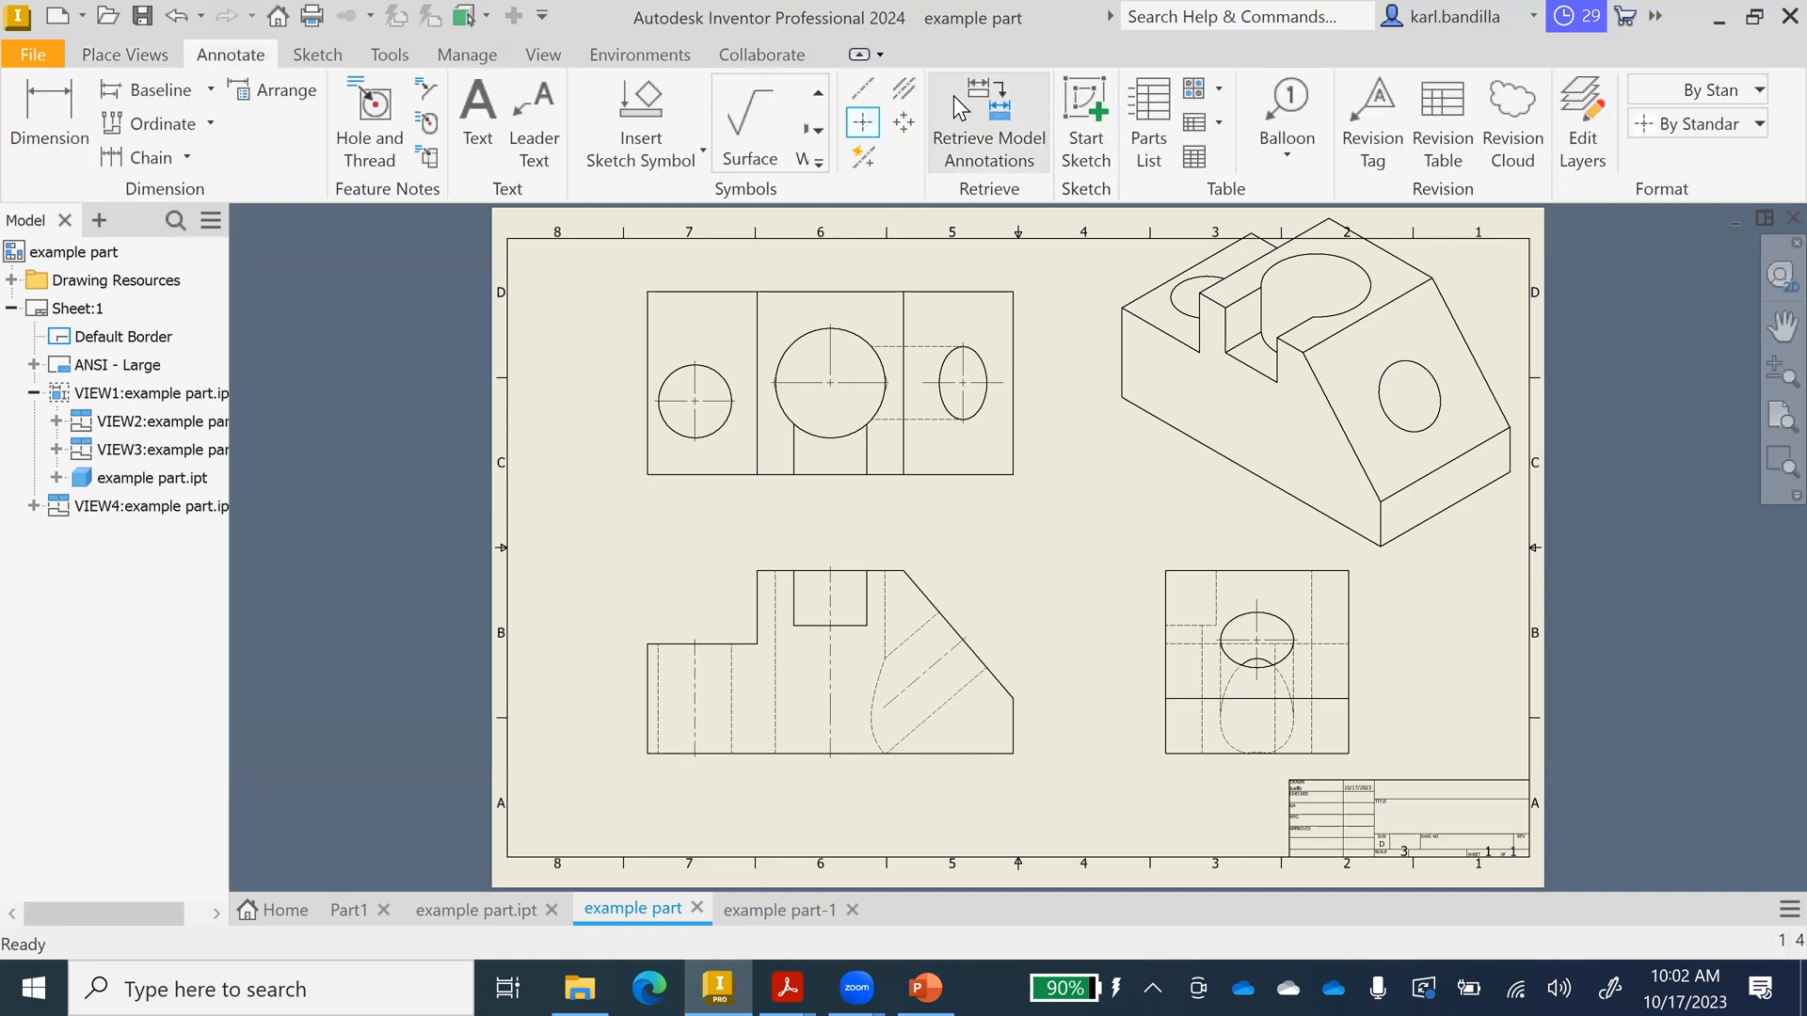
Draw a Centerline Bisector between the hole's two hidden lines in the right-side view.
left_click(909, 83)
left_click(906, 89)
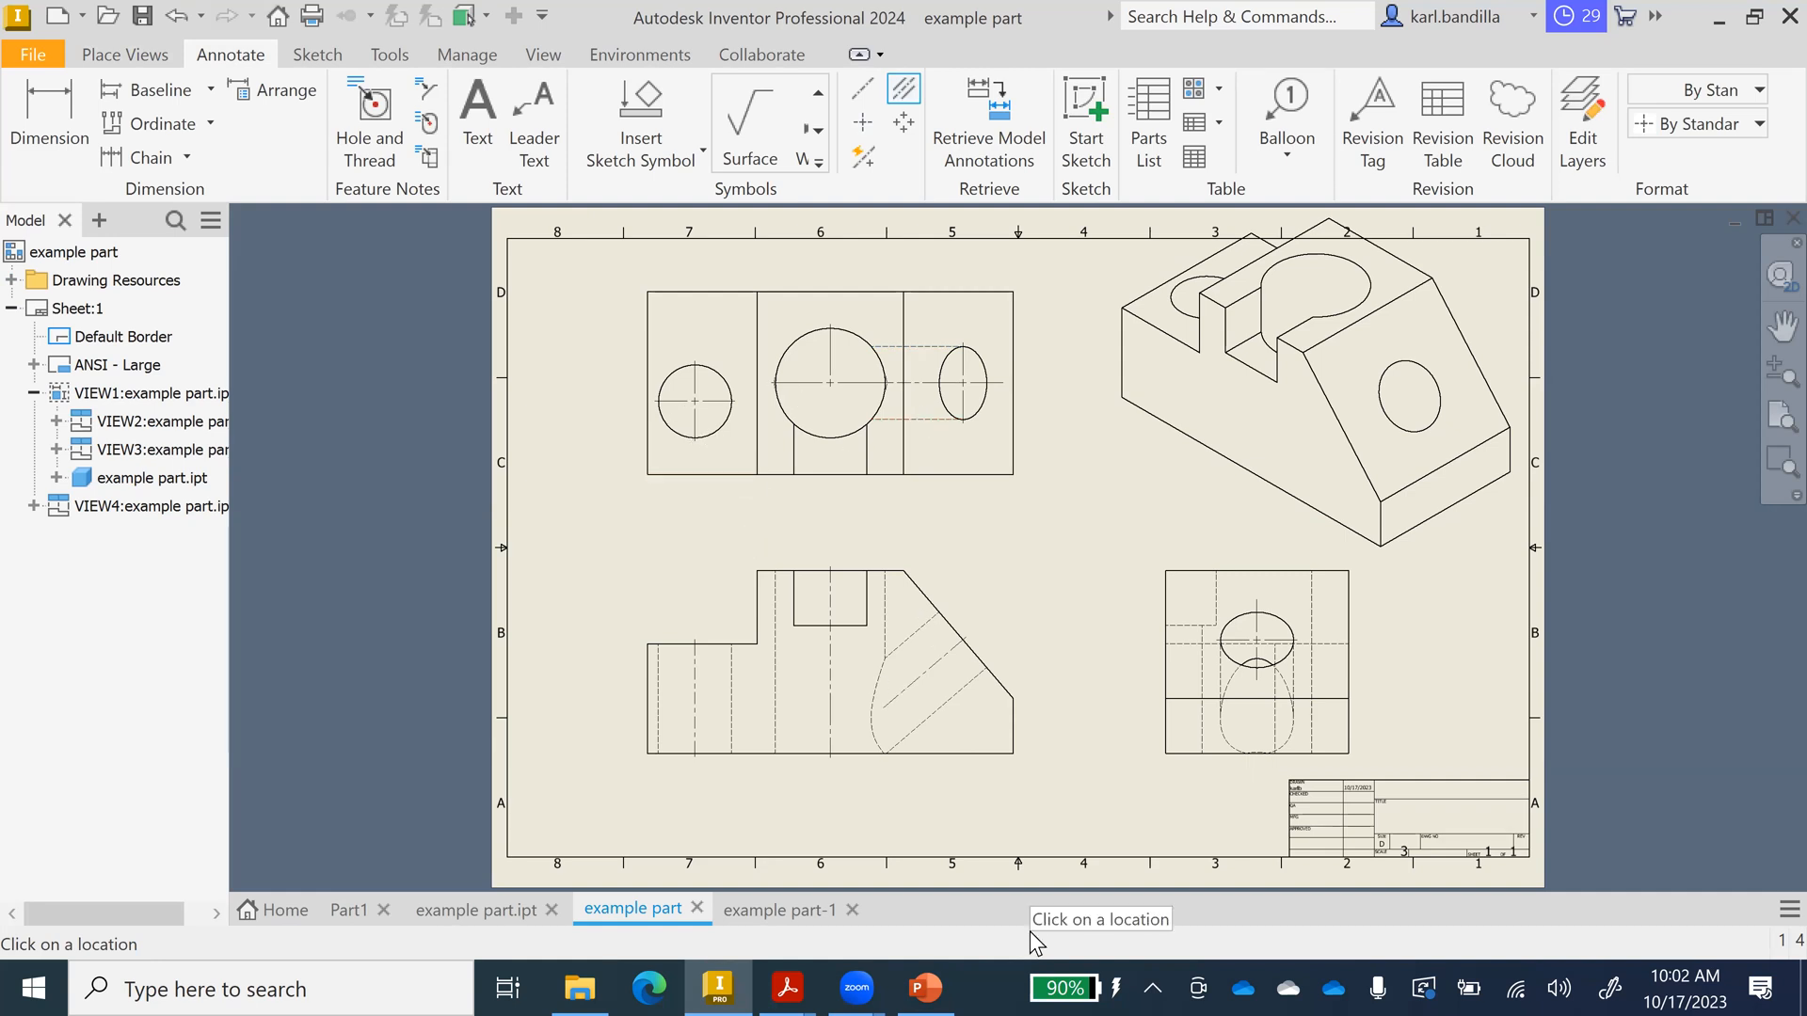
left_click(1202, 680)
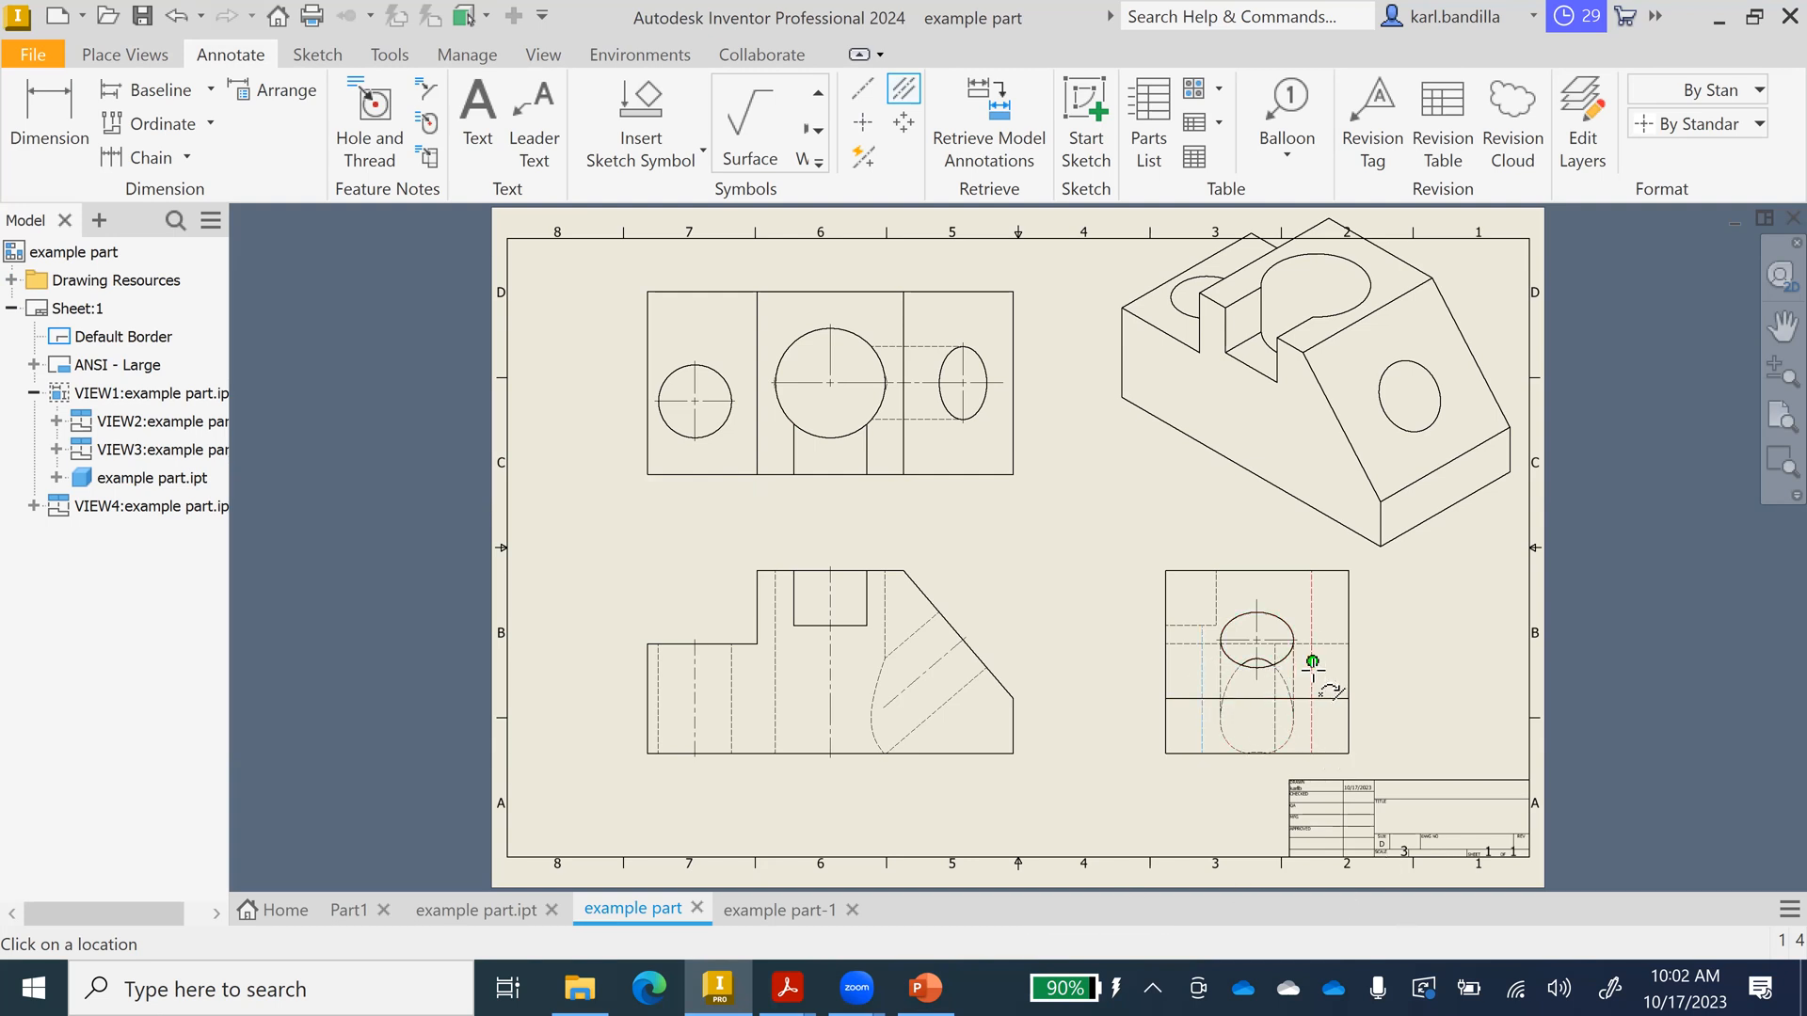
left_click(1312, 588)
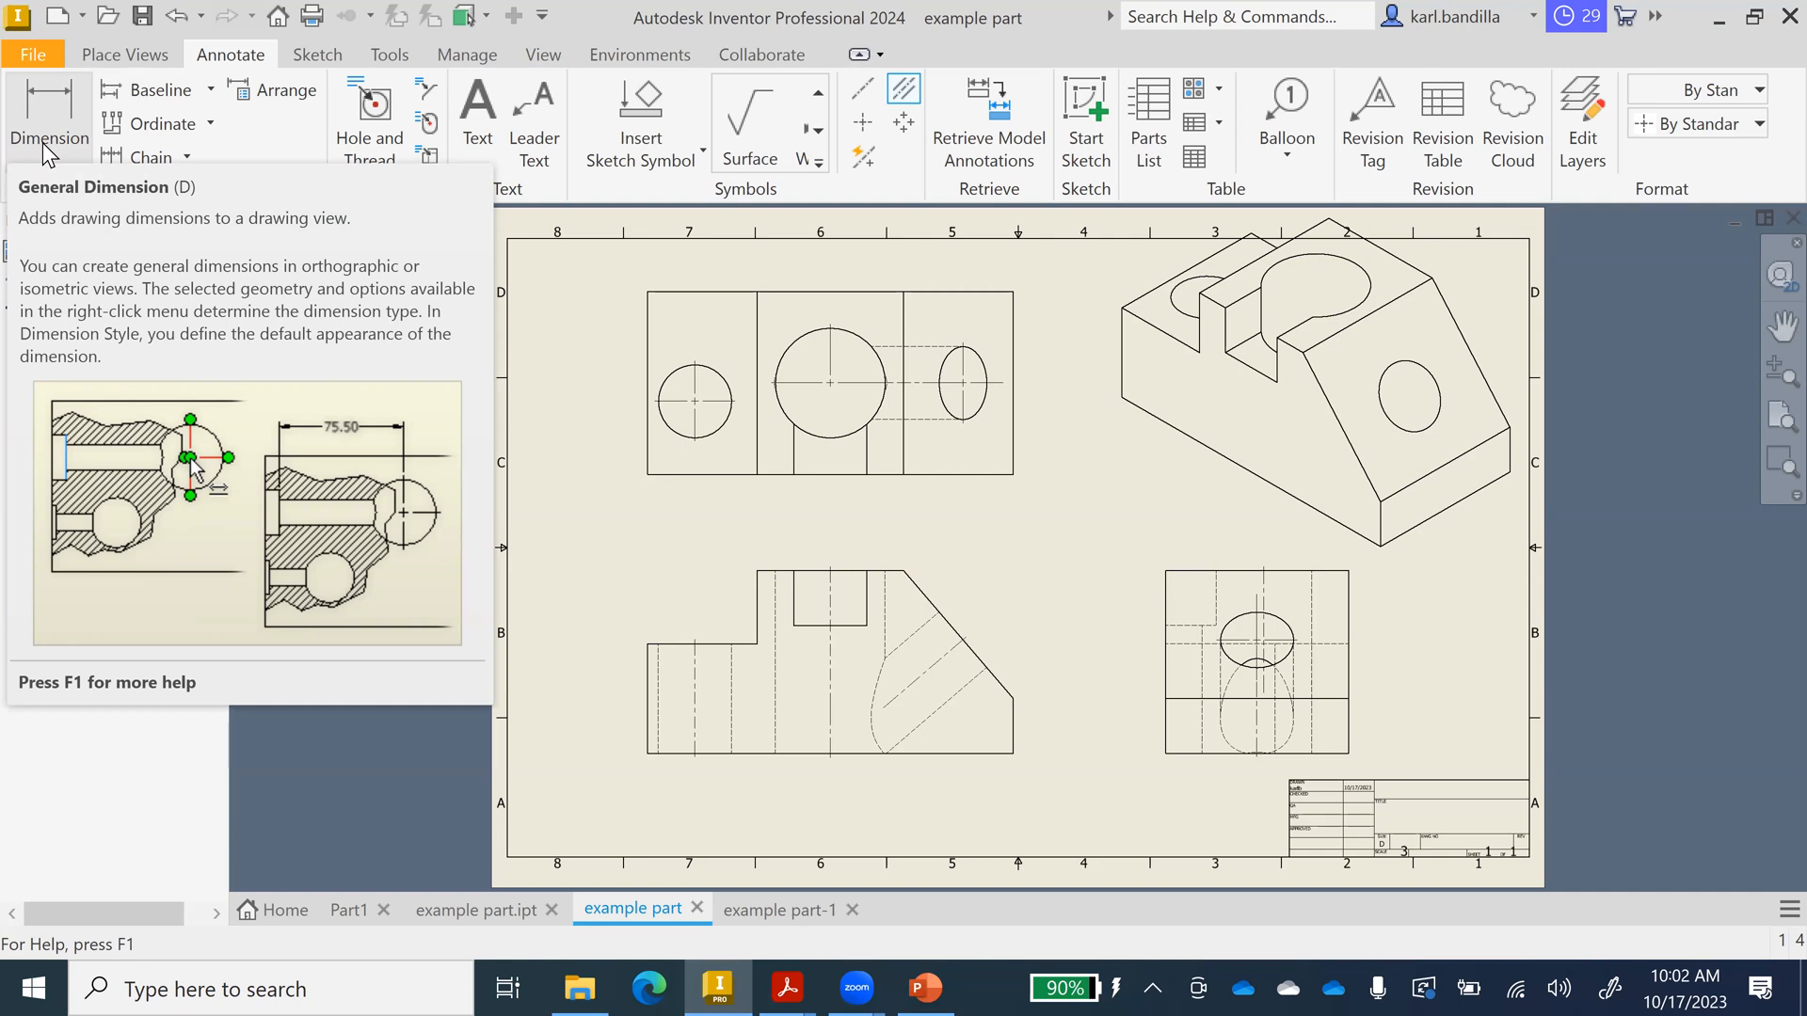
Dimension the front view's step from lower ledge to top edge as 20.00, placed on the left.
left_click(32, 89)
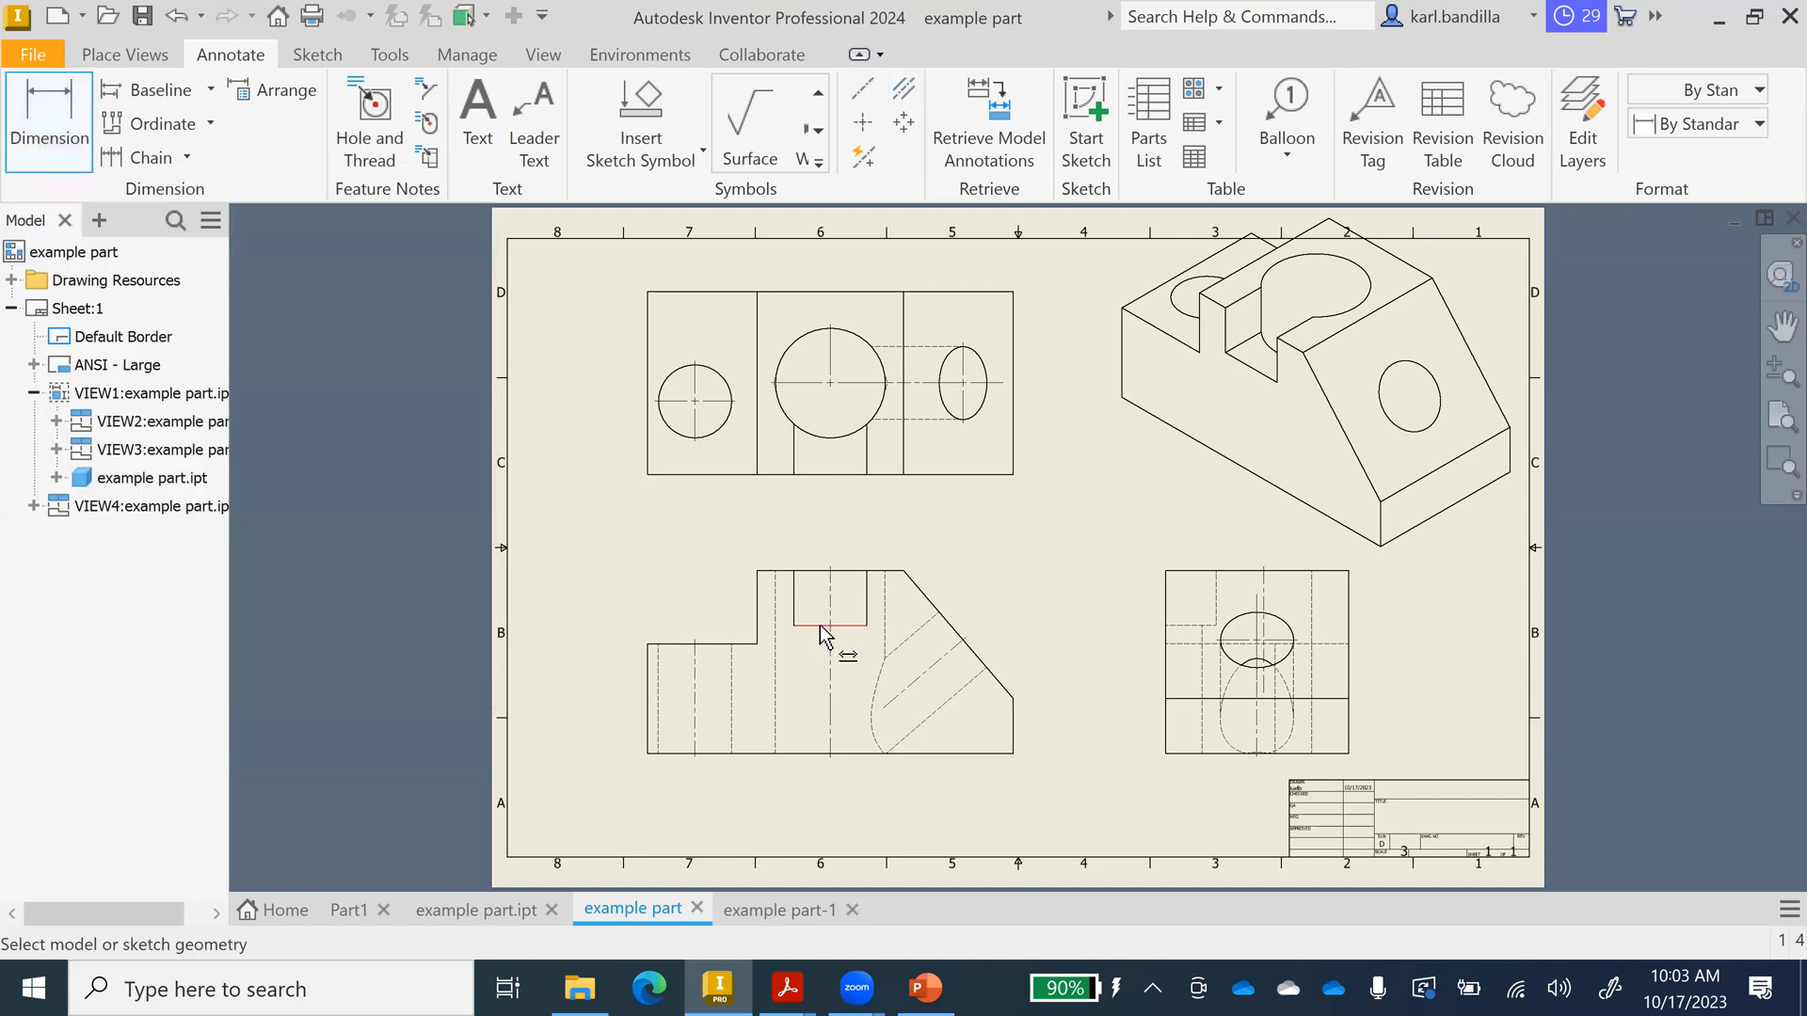
left_click(723, 644)
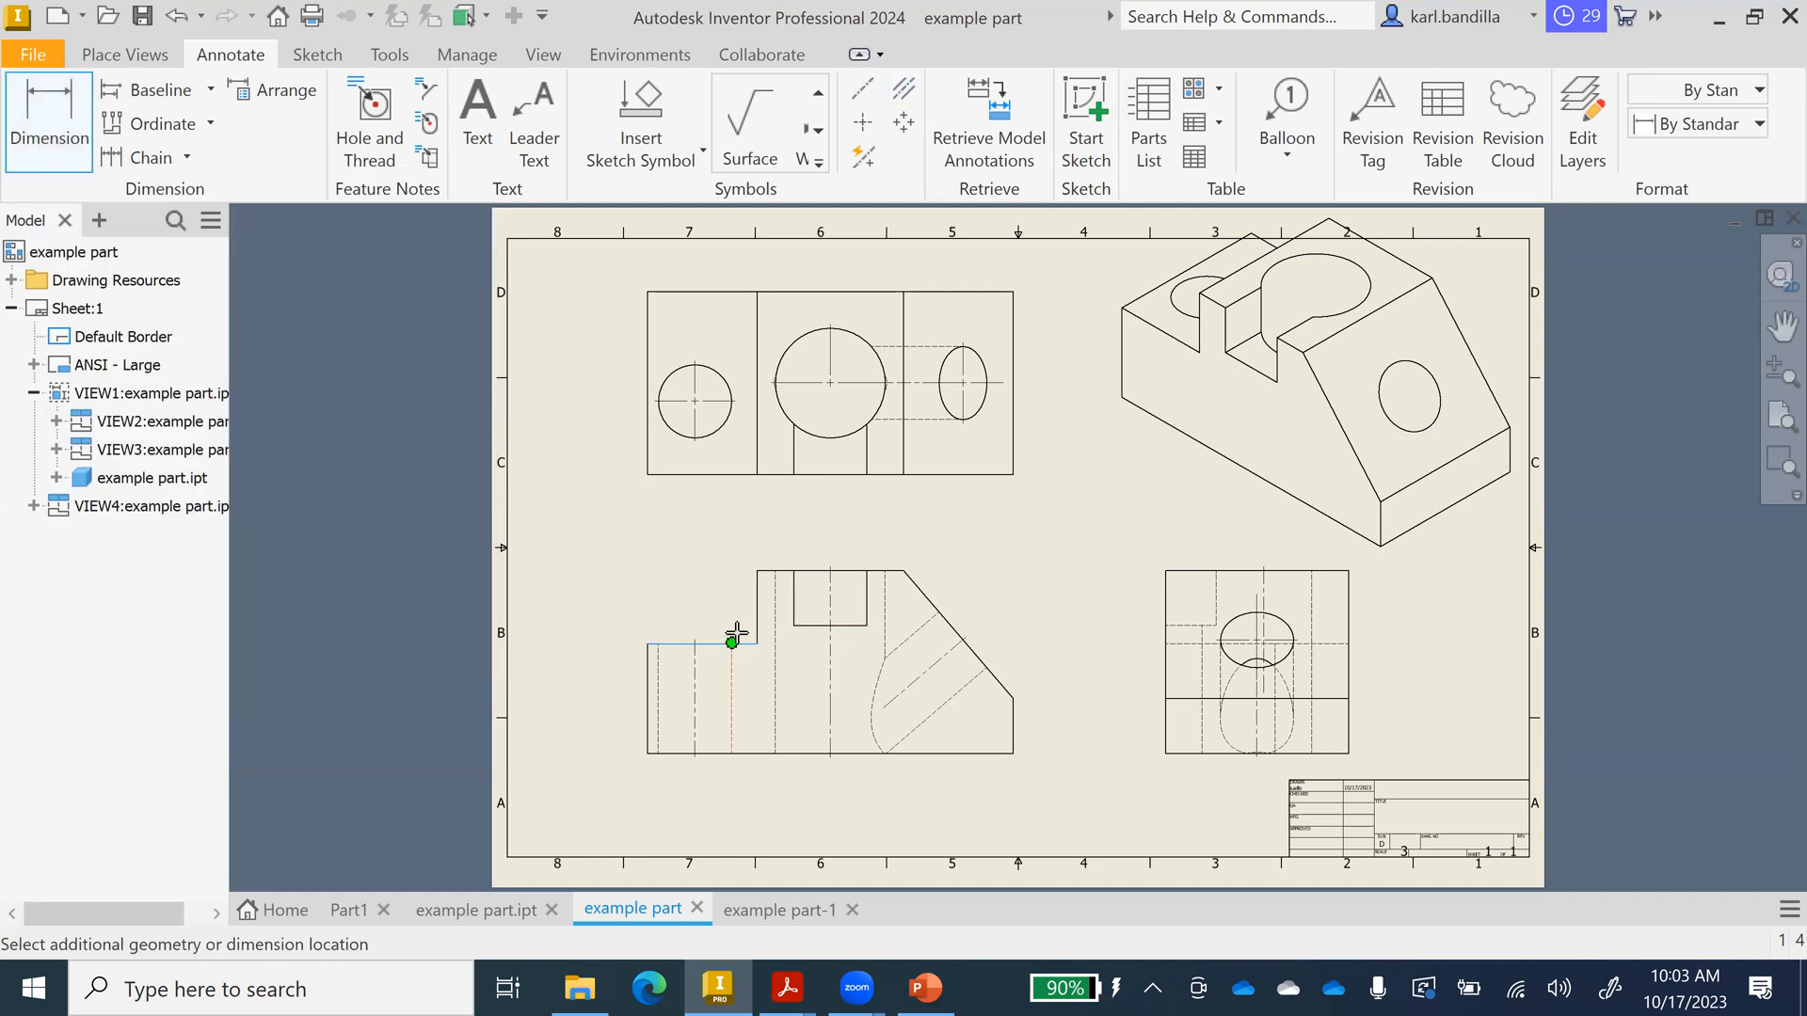
left_click(770, 570)
left_click(599, 628)
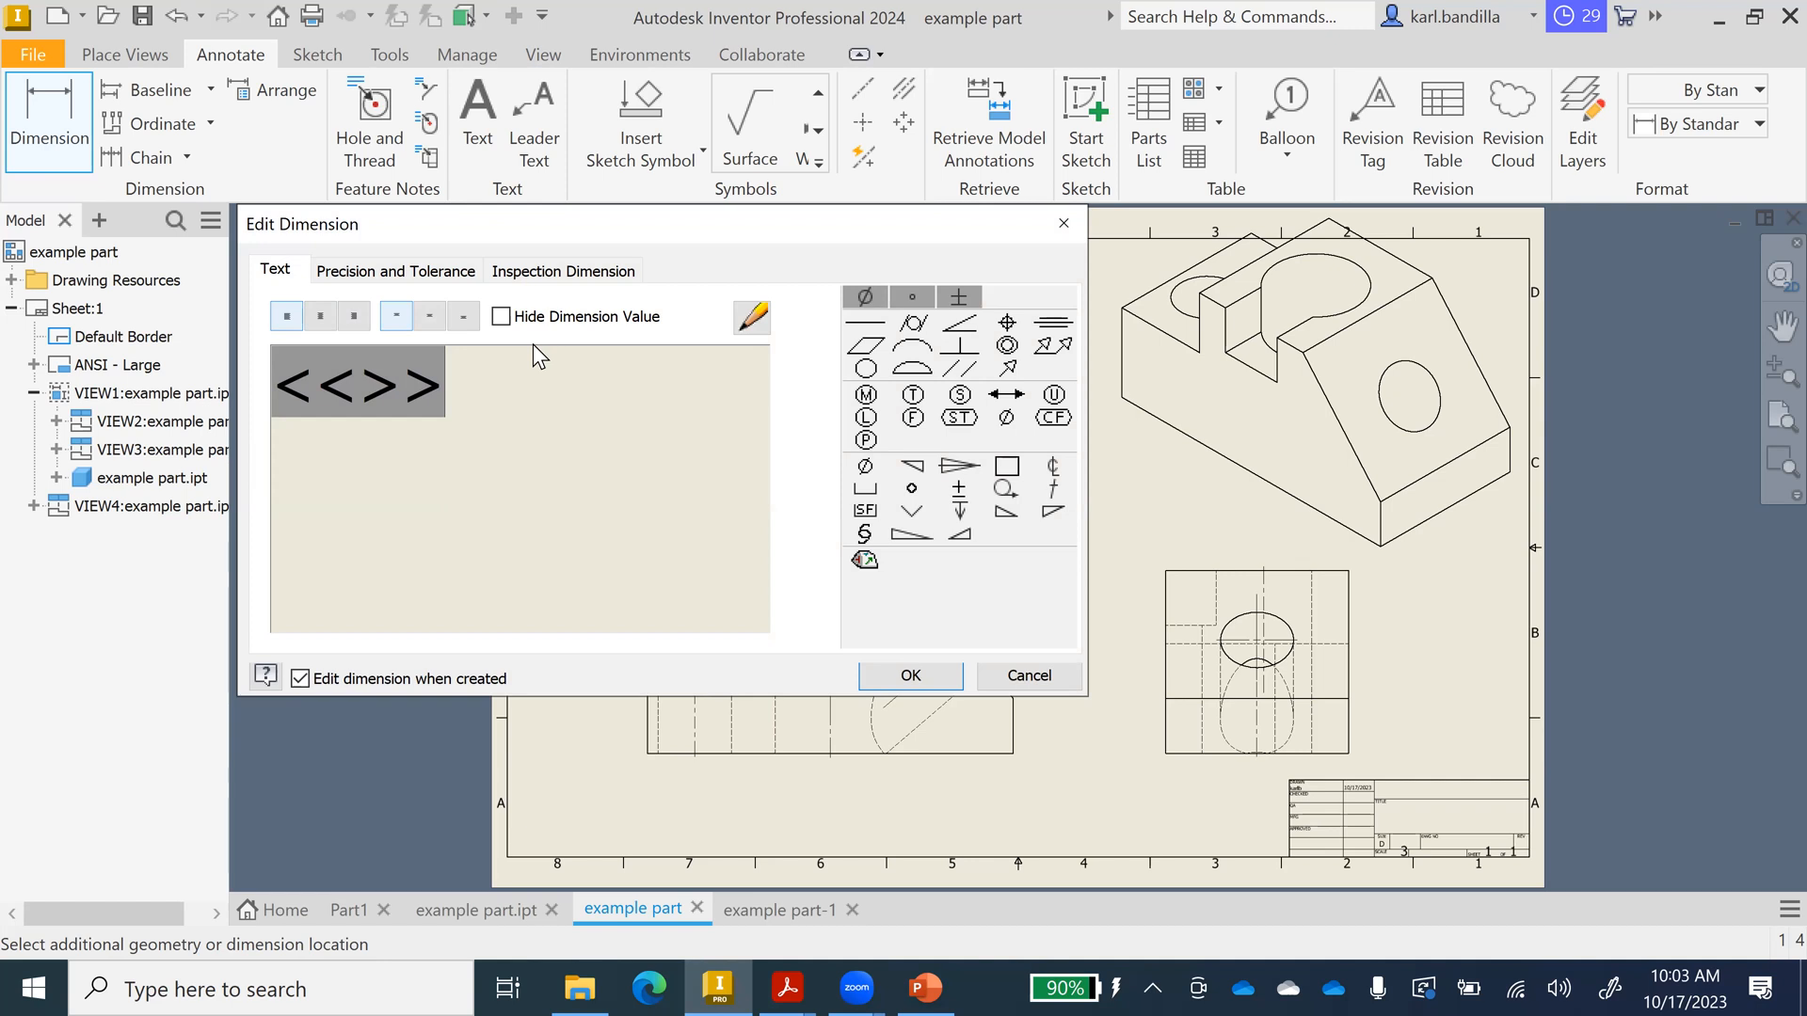
left_click(500, 317)
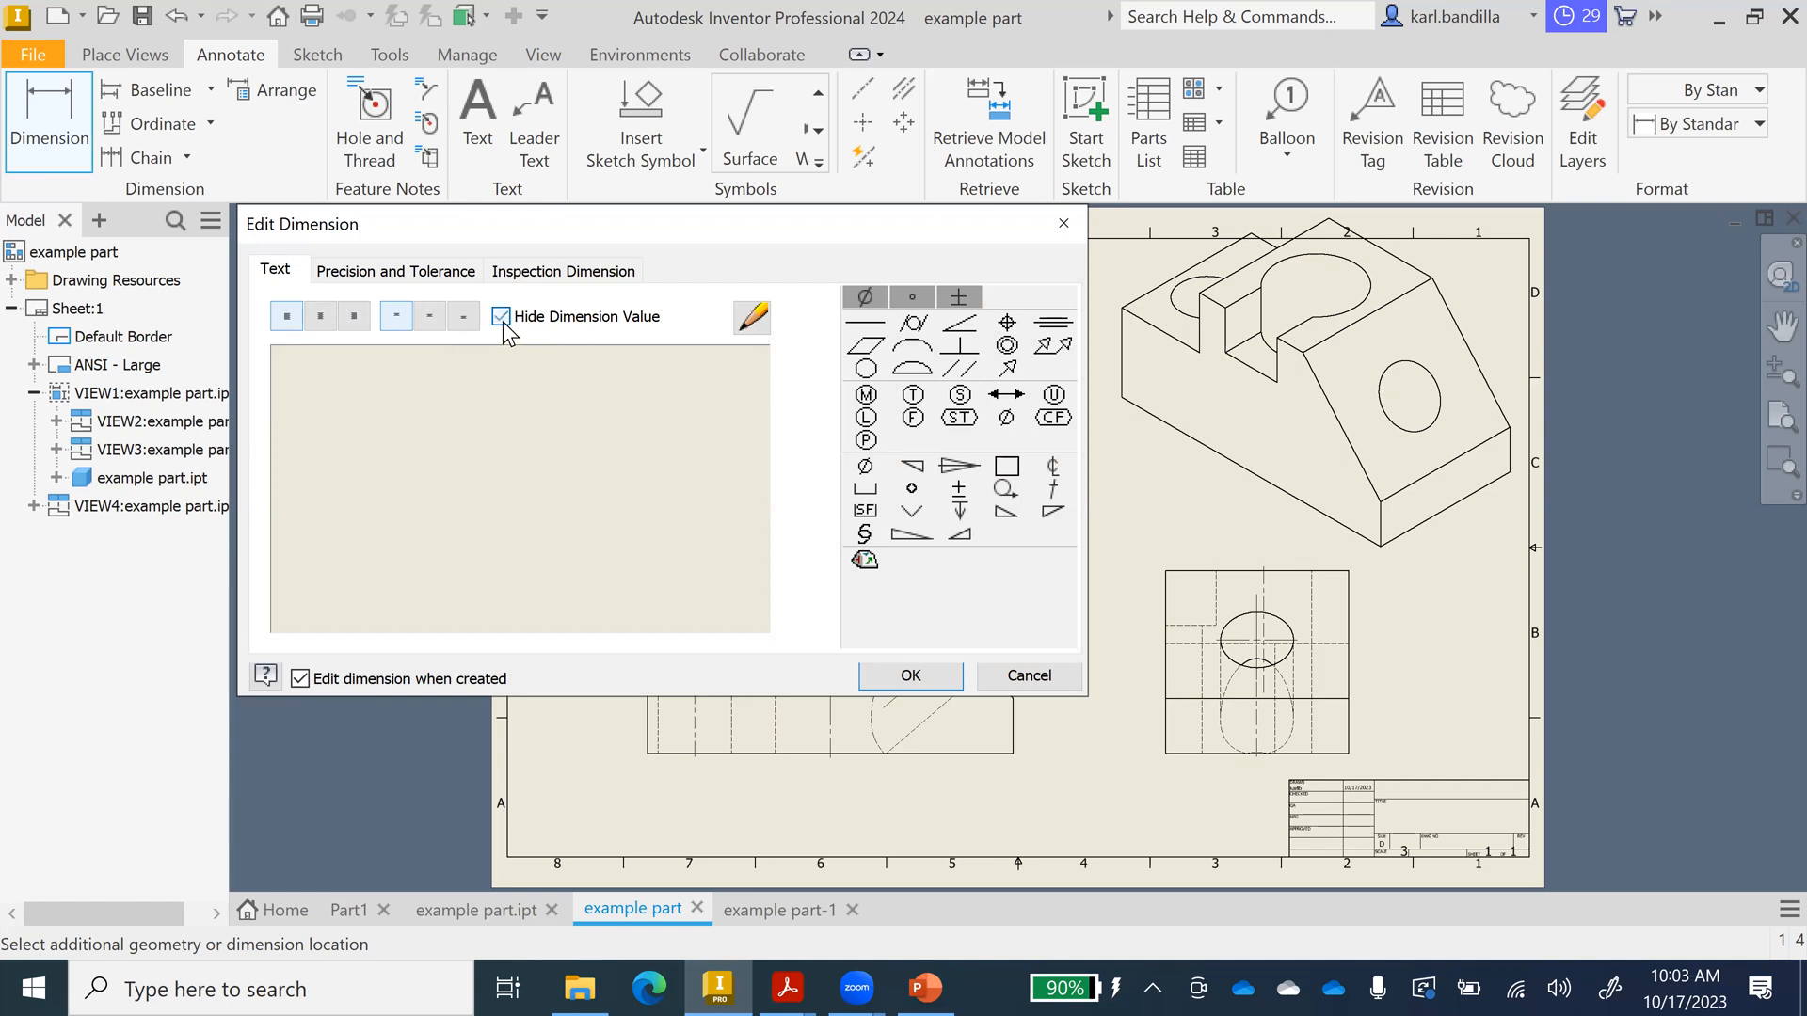
left_click(501, 317)
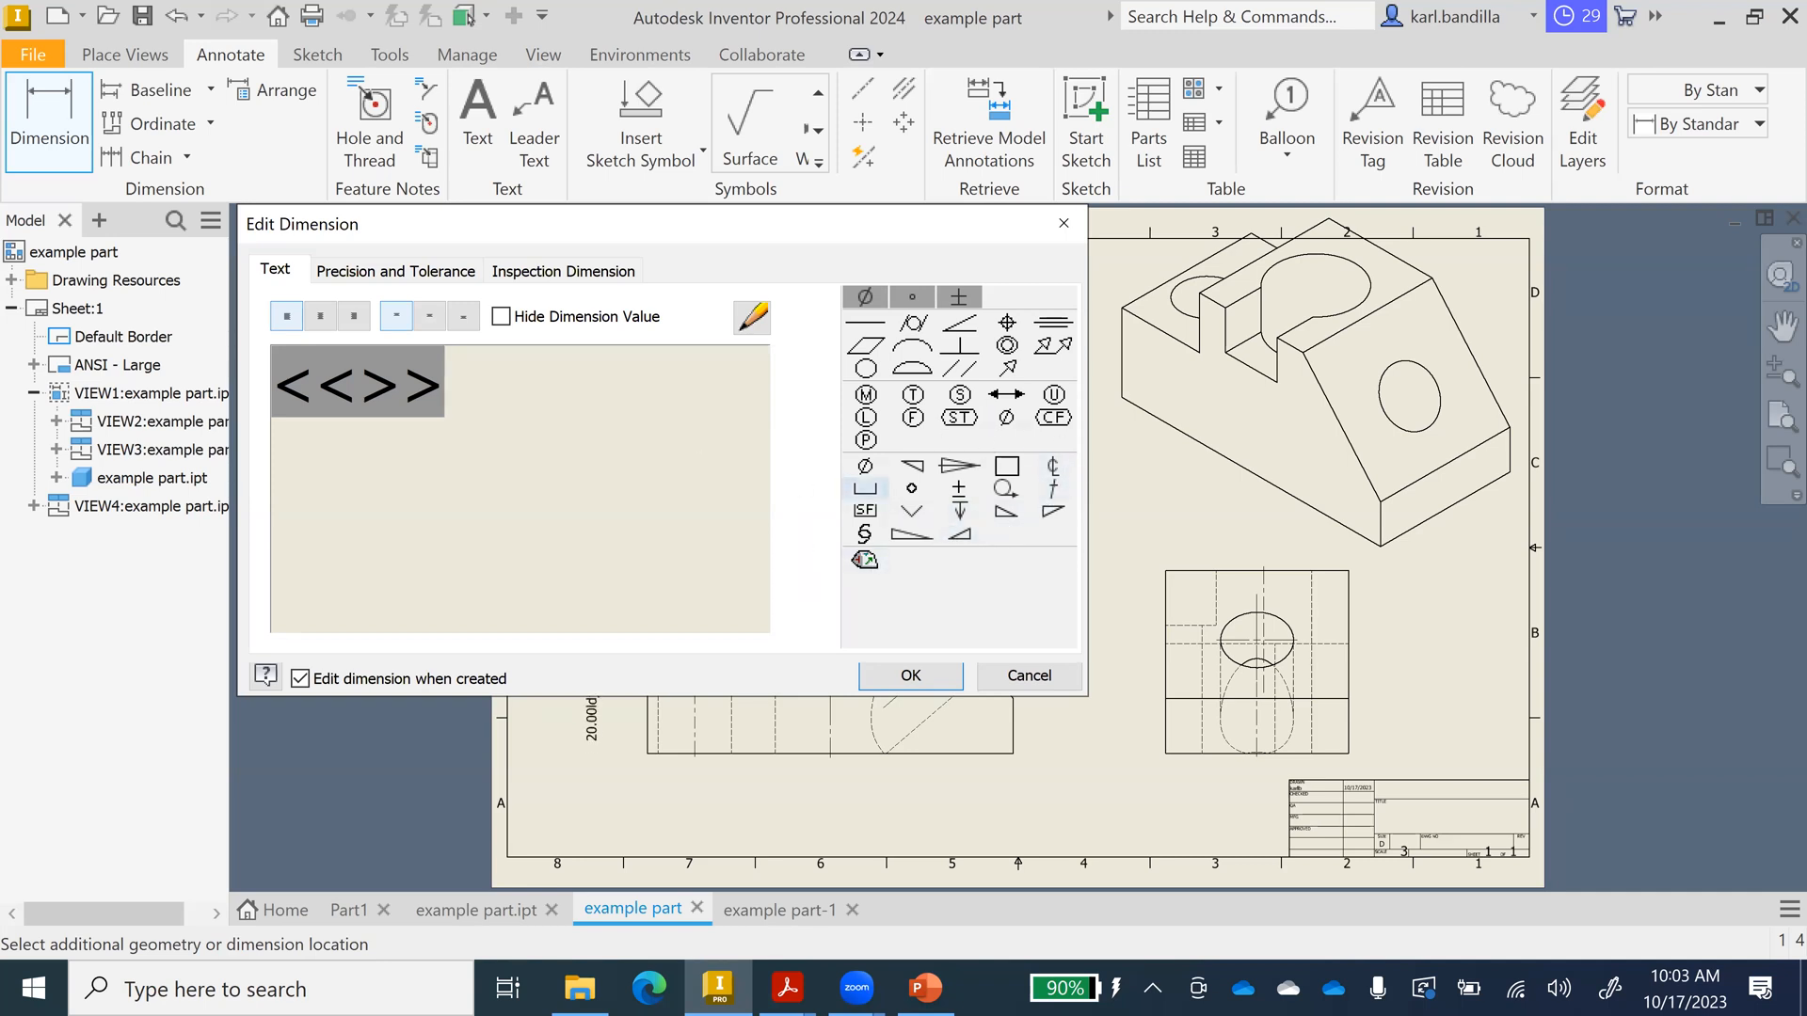
type("ldjvhgdgv")
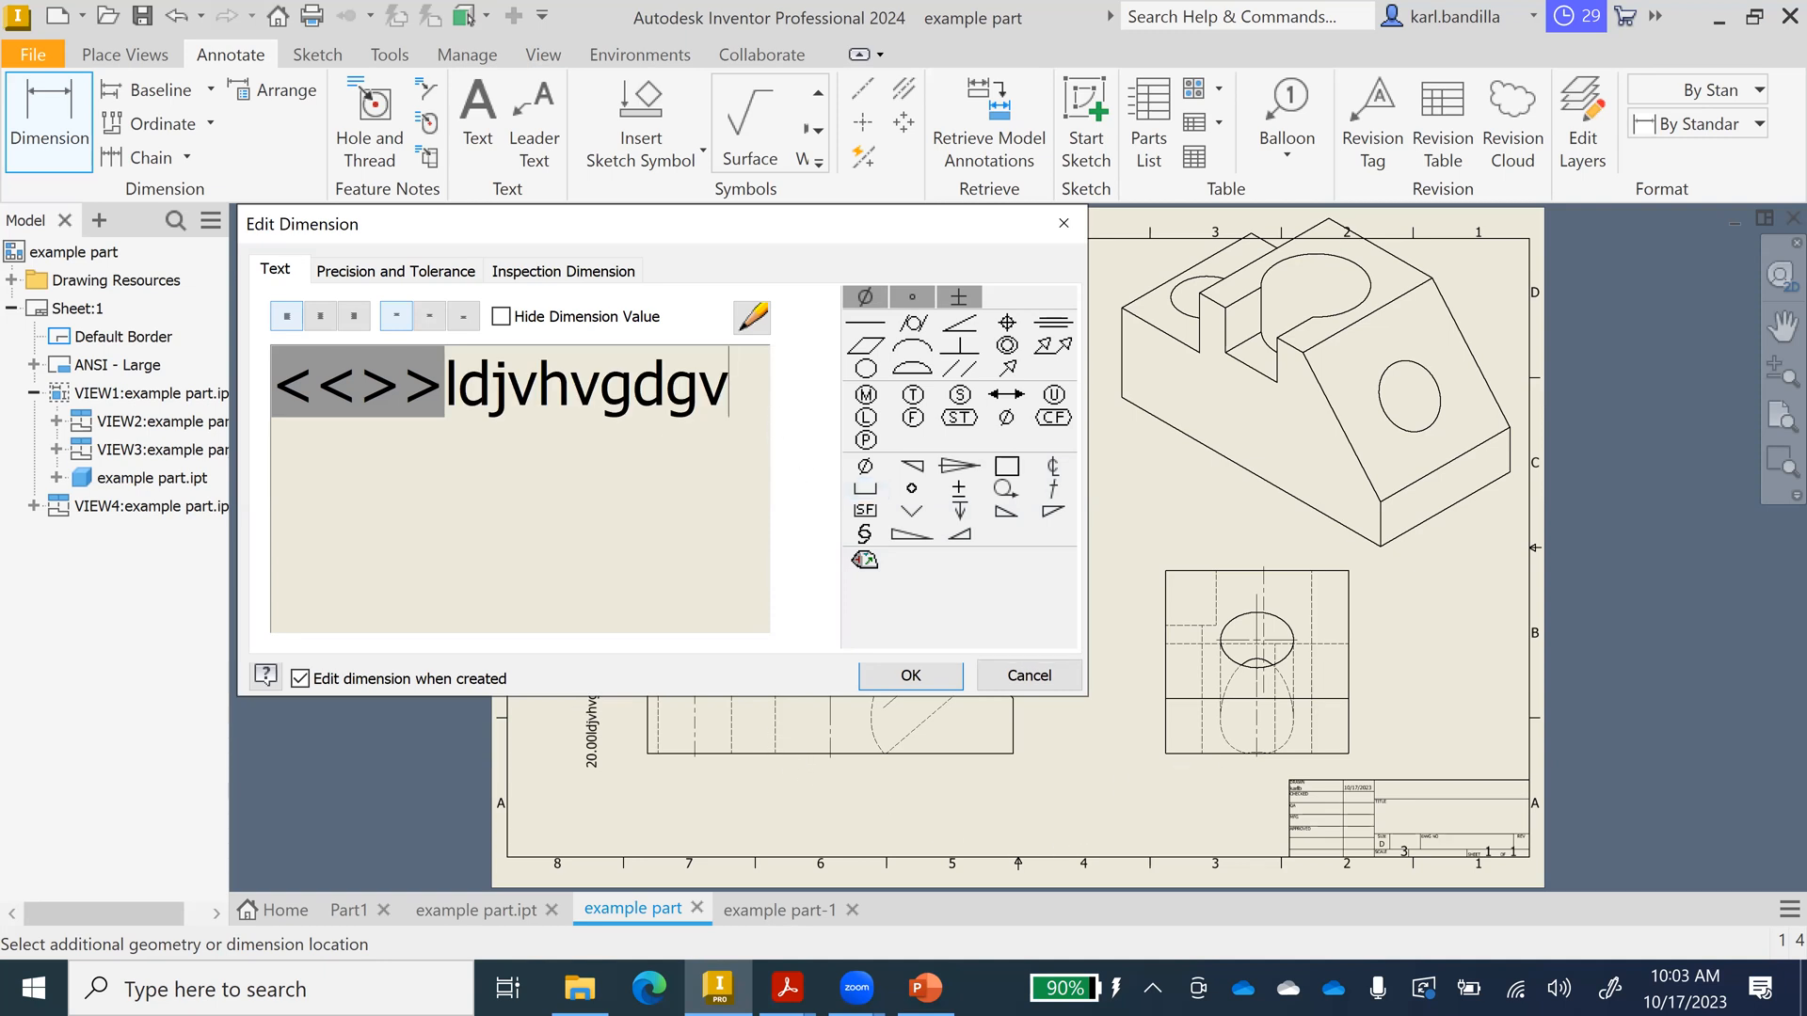
key("BackSpace")
key("BackSpace")
key("BackSpace")
key("BackSpace")
key("BackSpace")
key("BackSpace")
key("BackSpace")
key("BackSpace")
key("BackSpace")
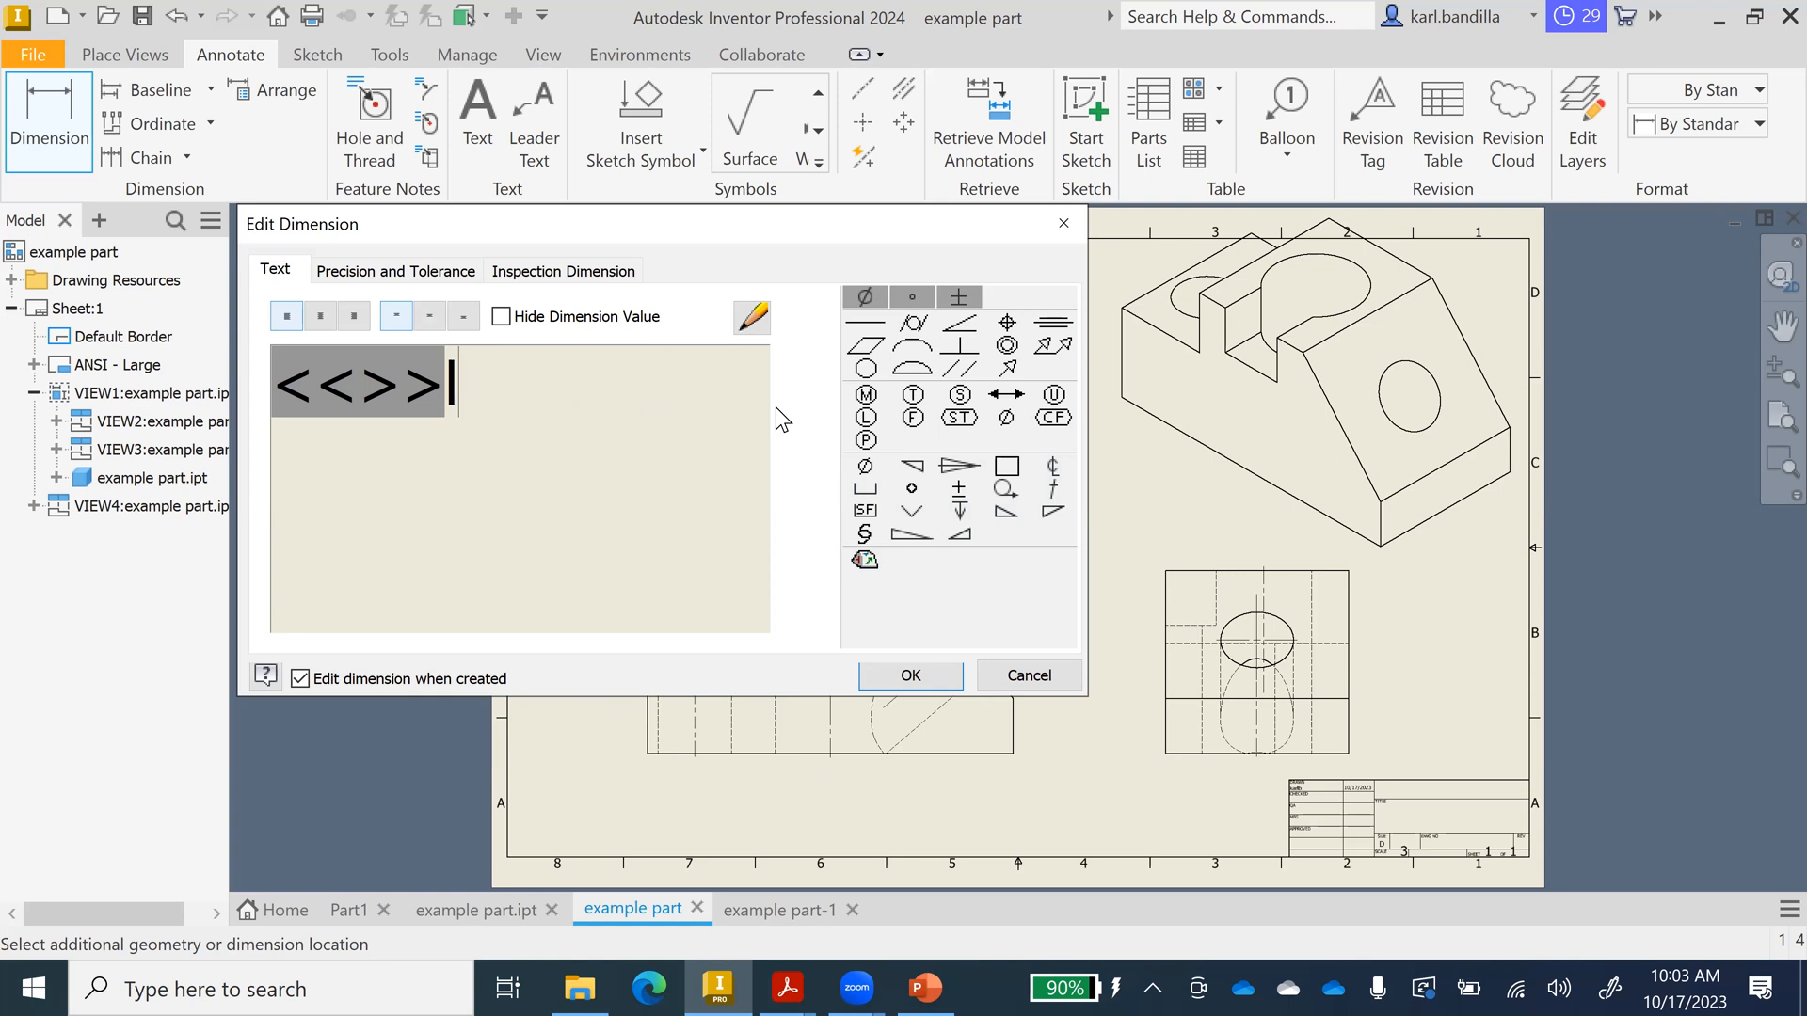
left_click(919, 675)
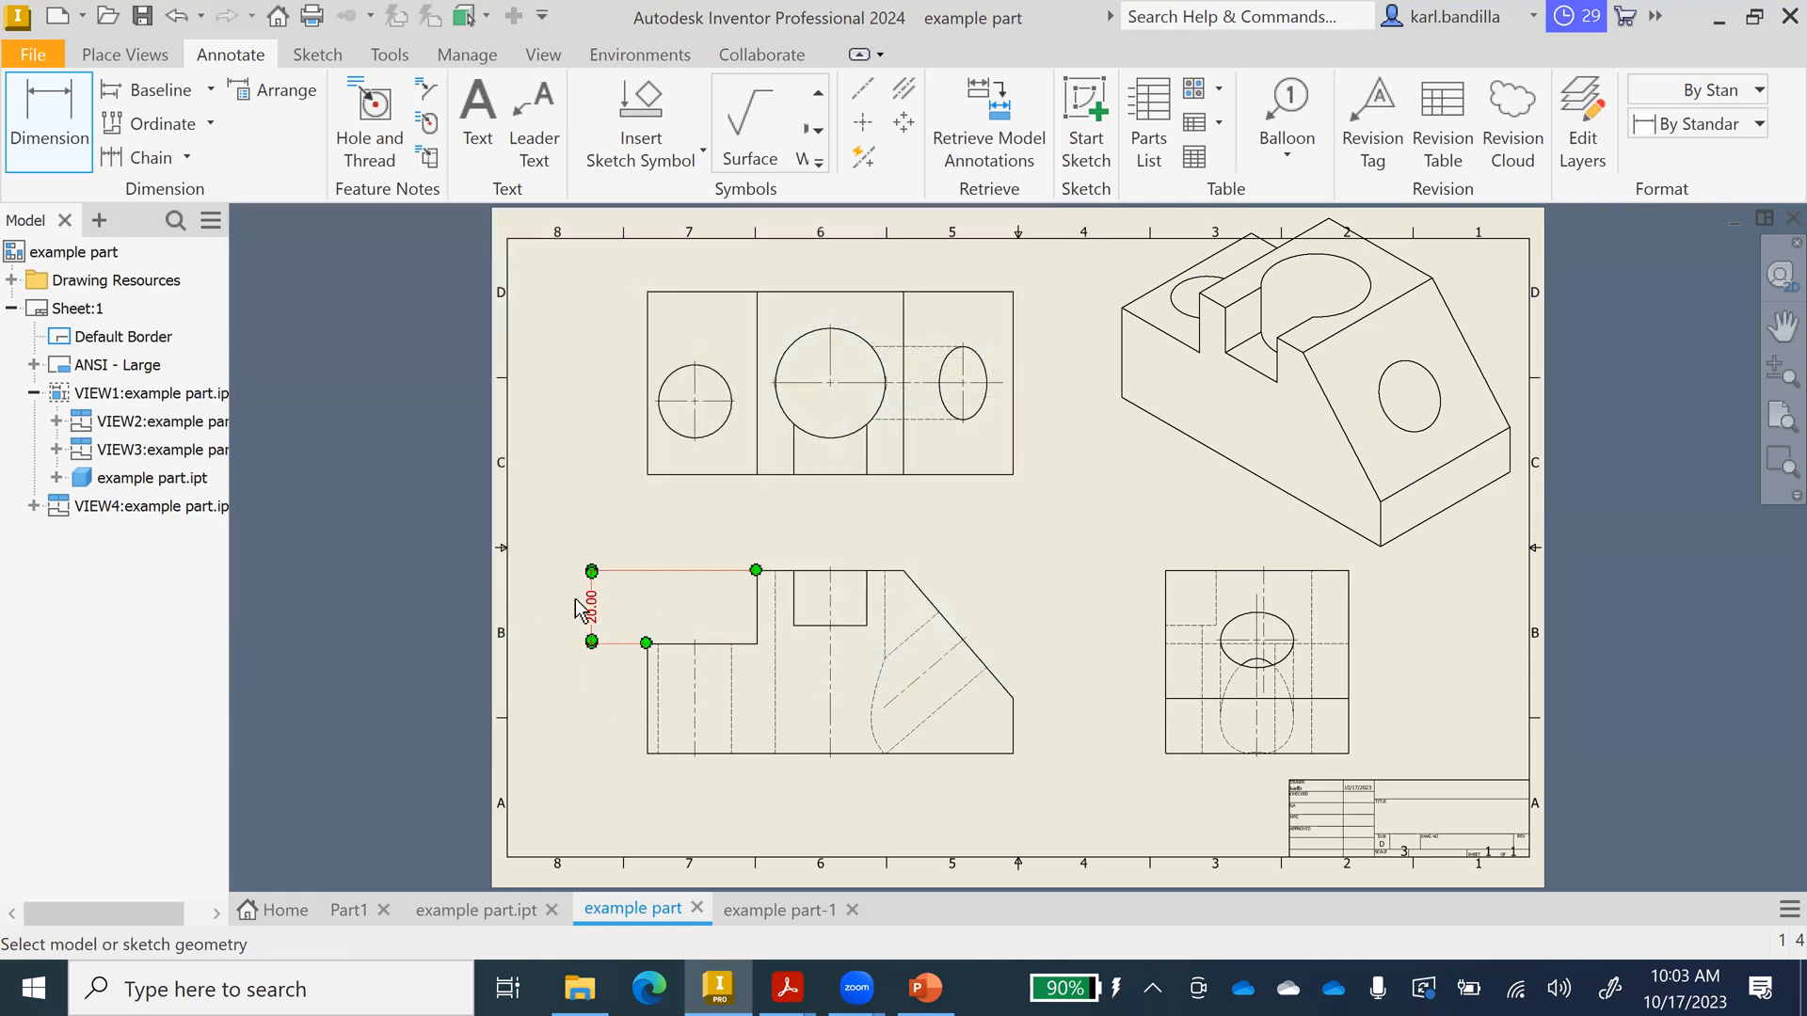
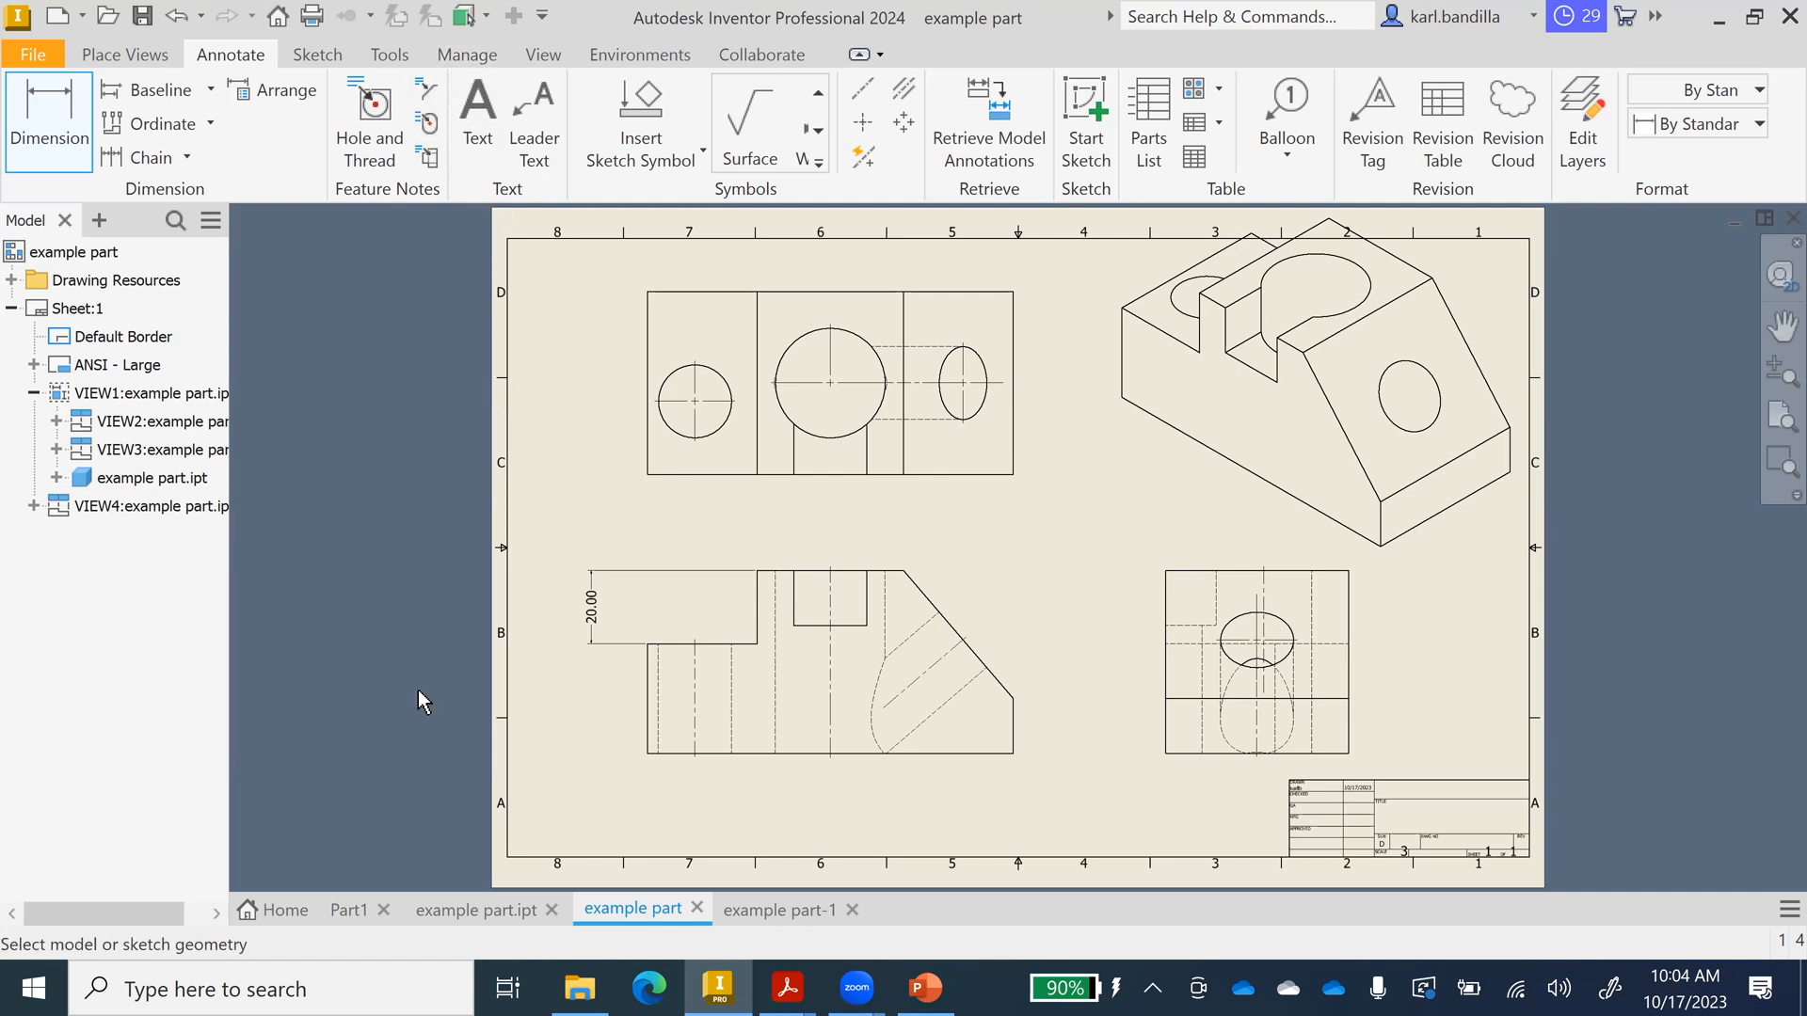
Commit the 20.00 height dimension and bring up its context menu.
right_click(593, 613)
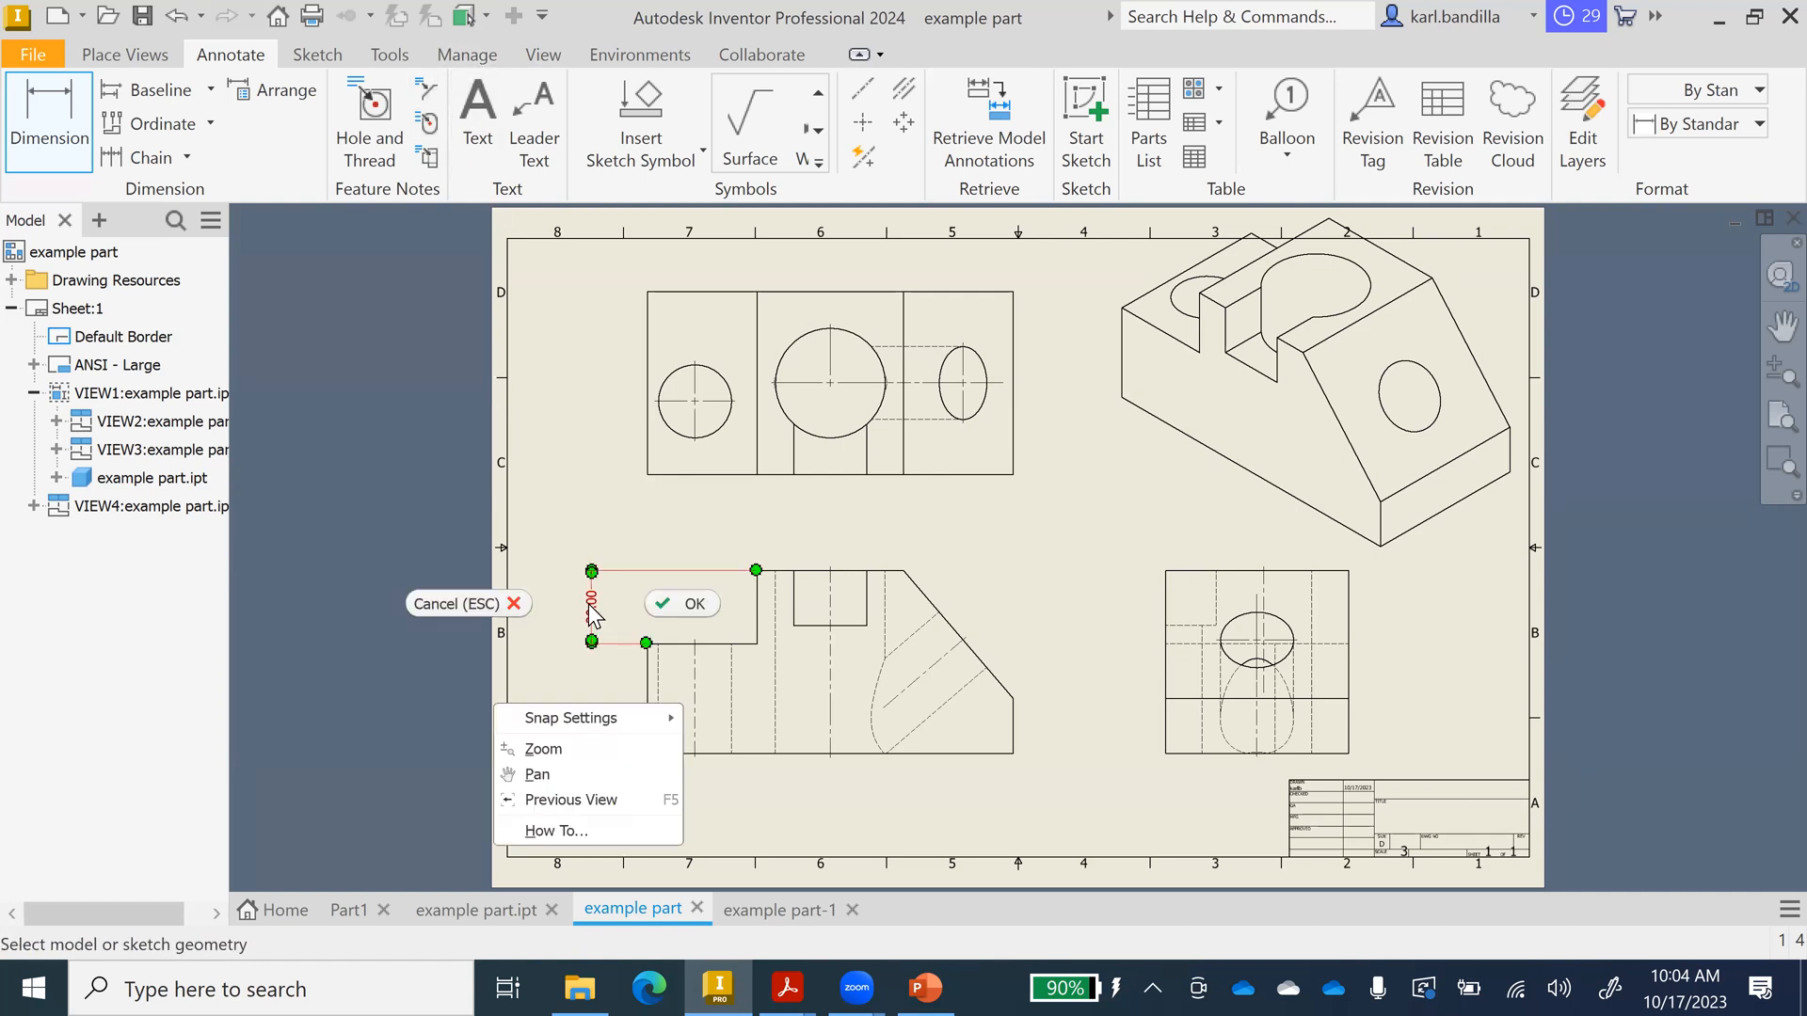
left_click(696, 604)
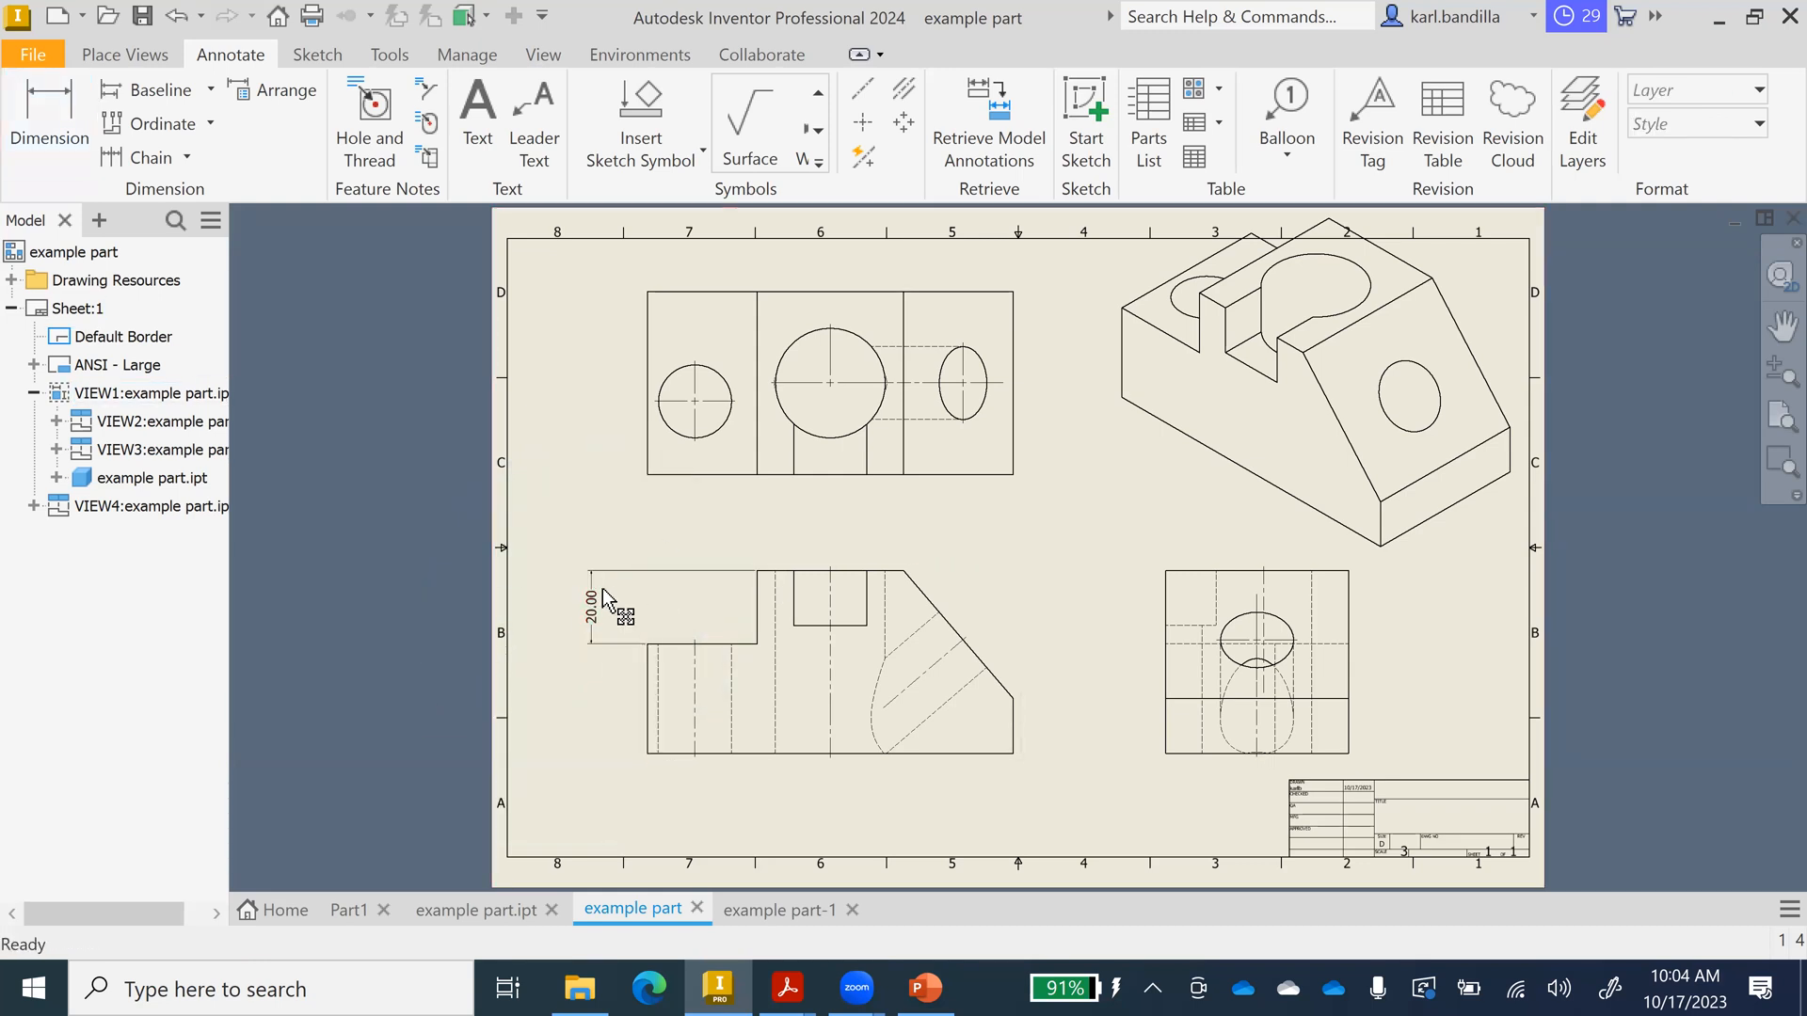
right_click(589, 596)
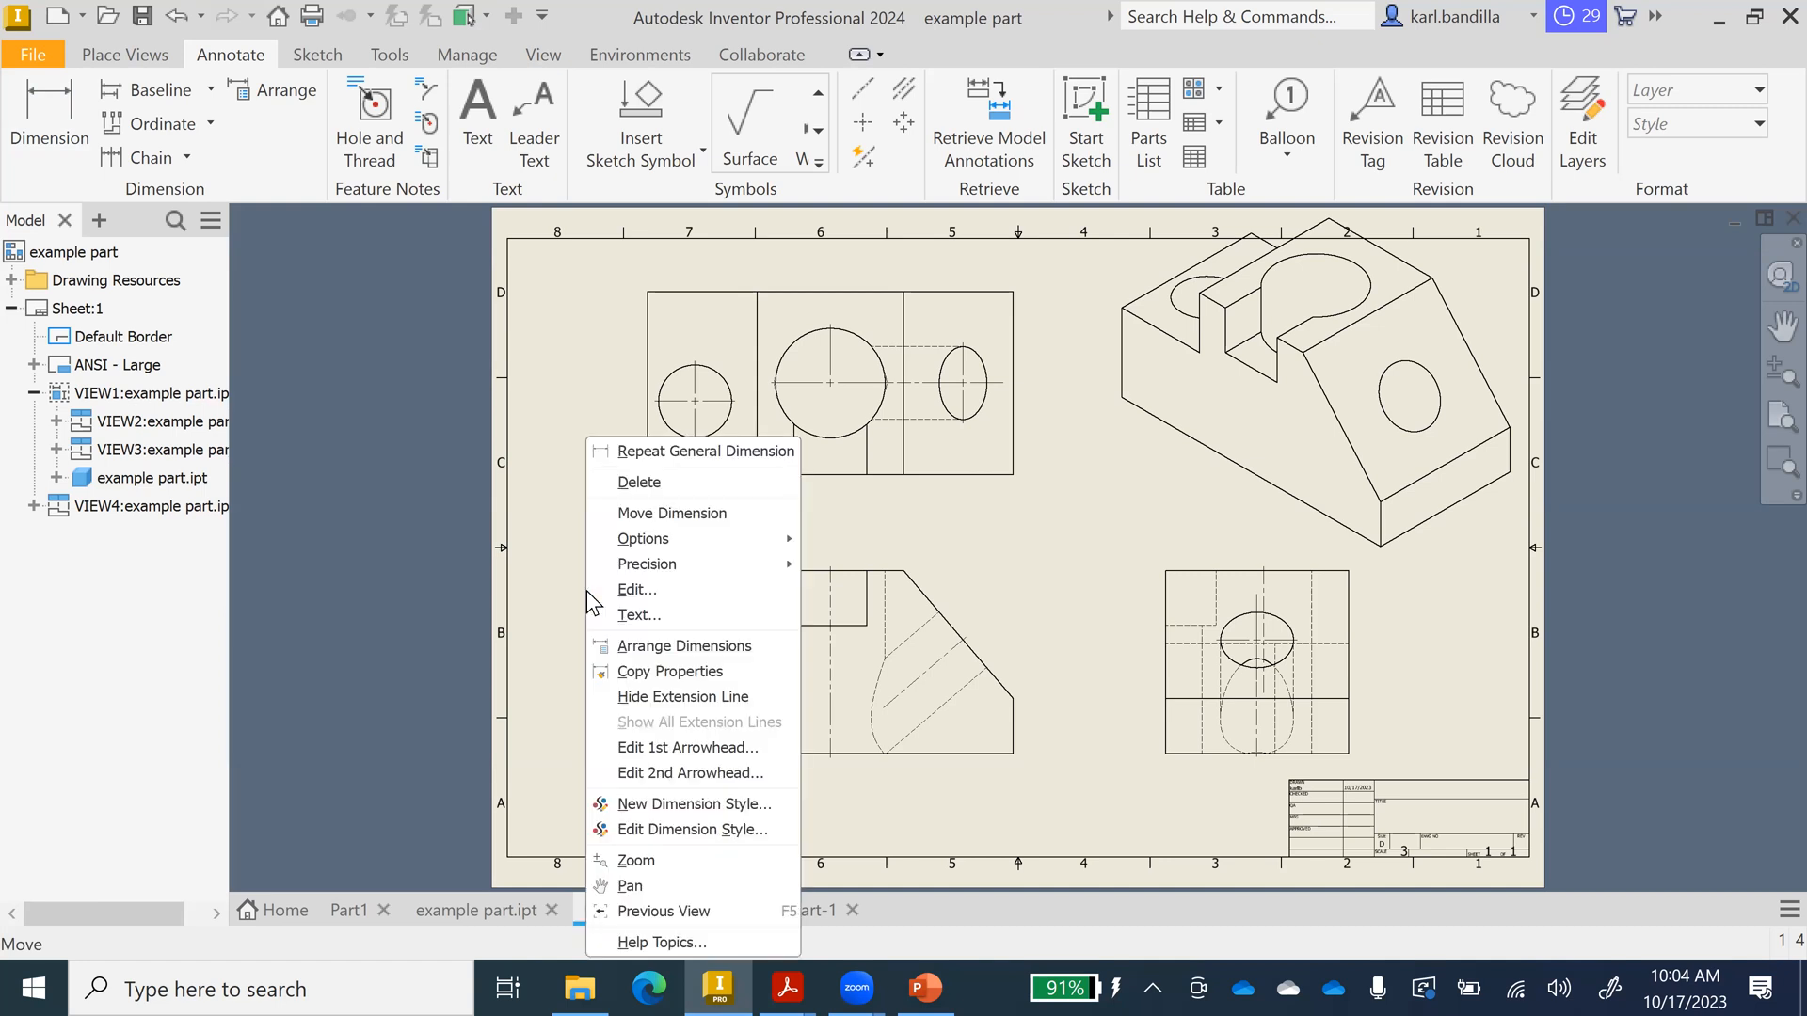
Edit the Default - mm (ANSI) dimension style, turning off trailing zeros for linear units.
left_click(703, 830)
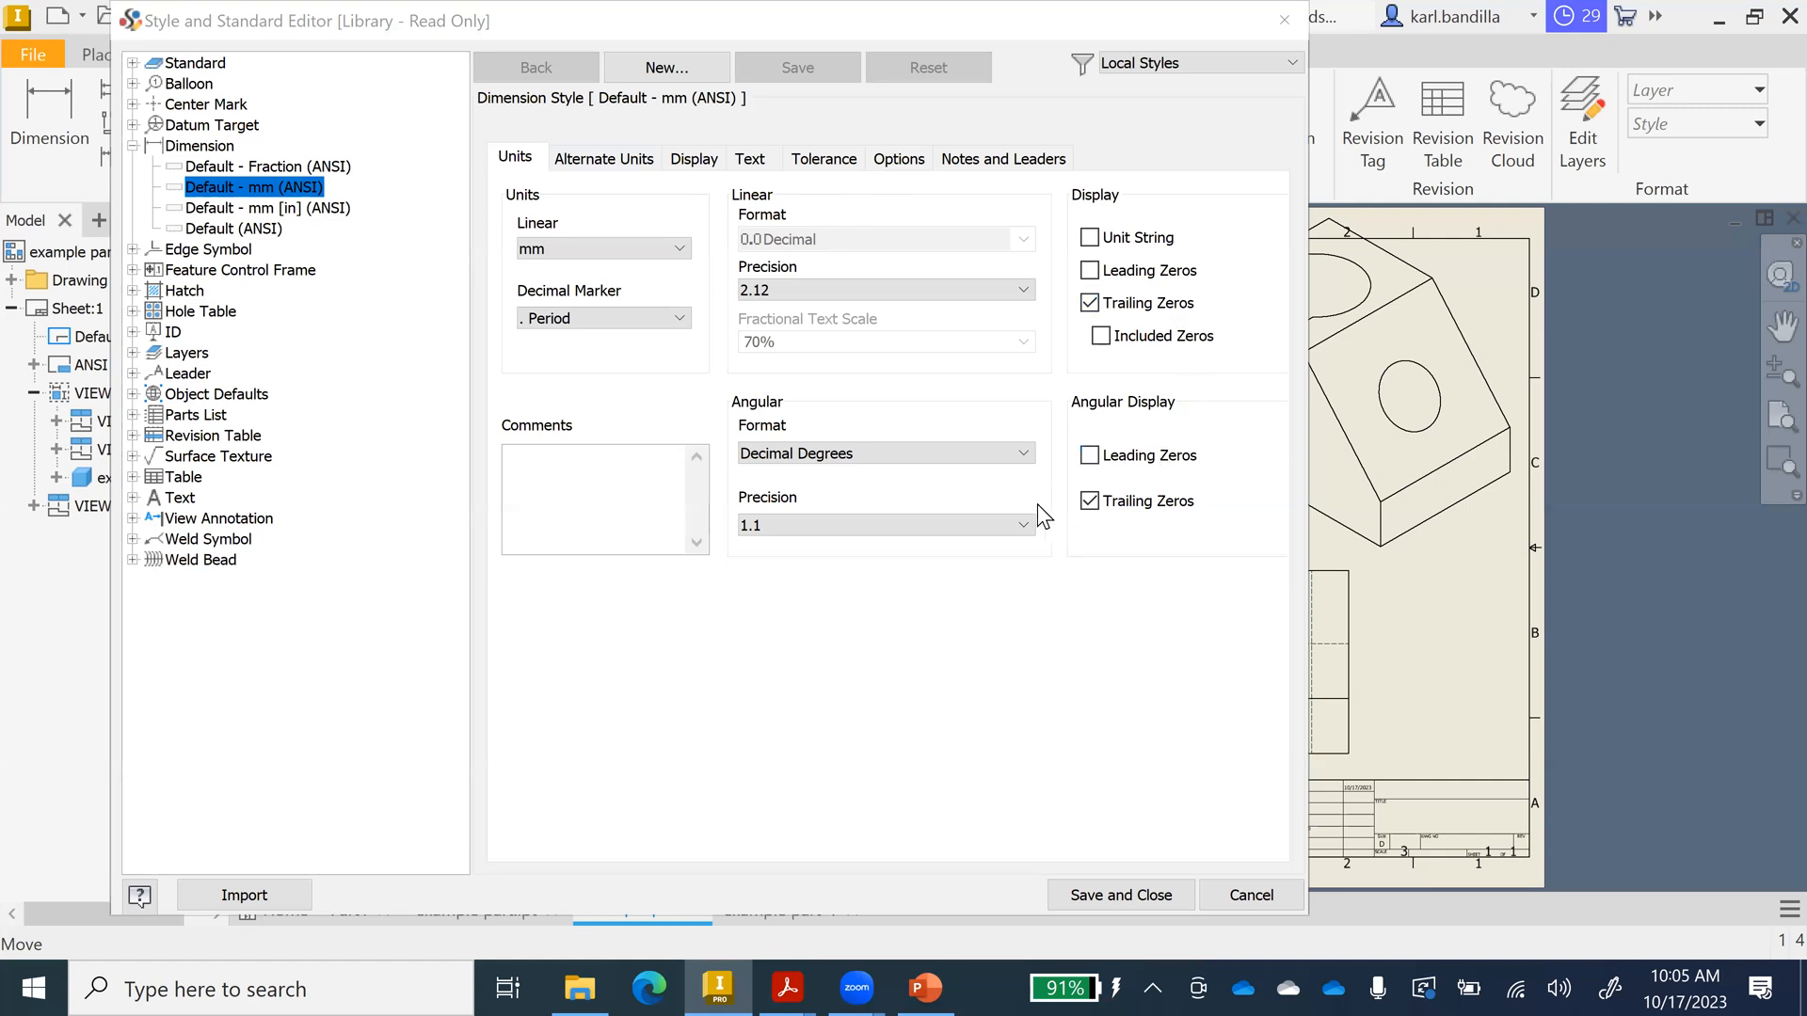
left_click(1090, 303)
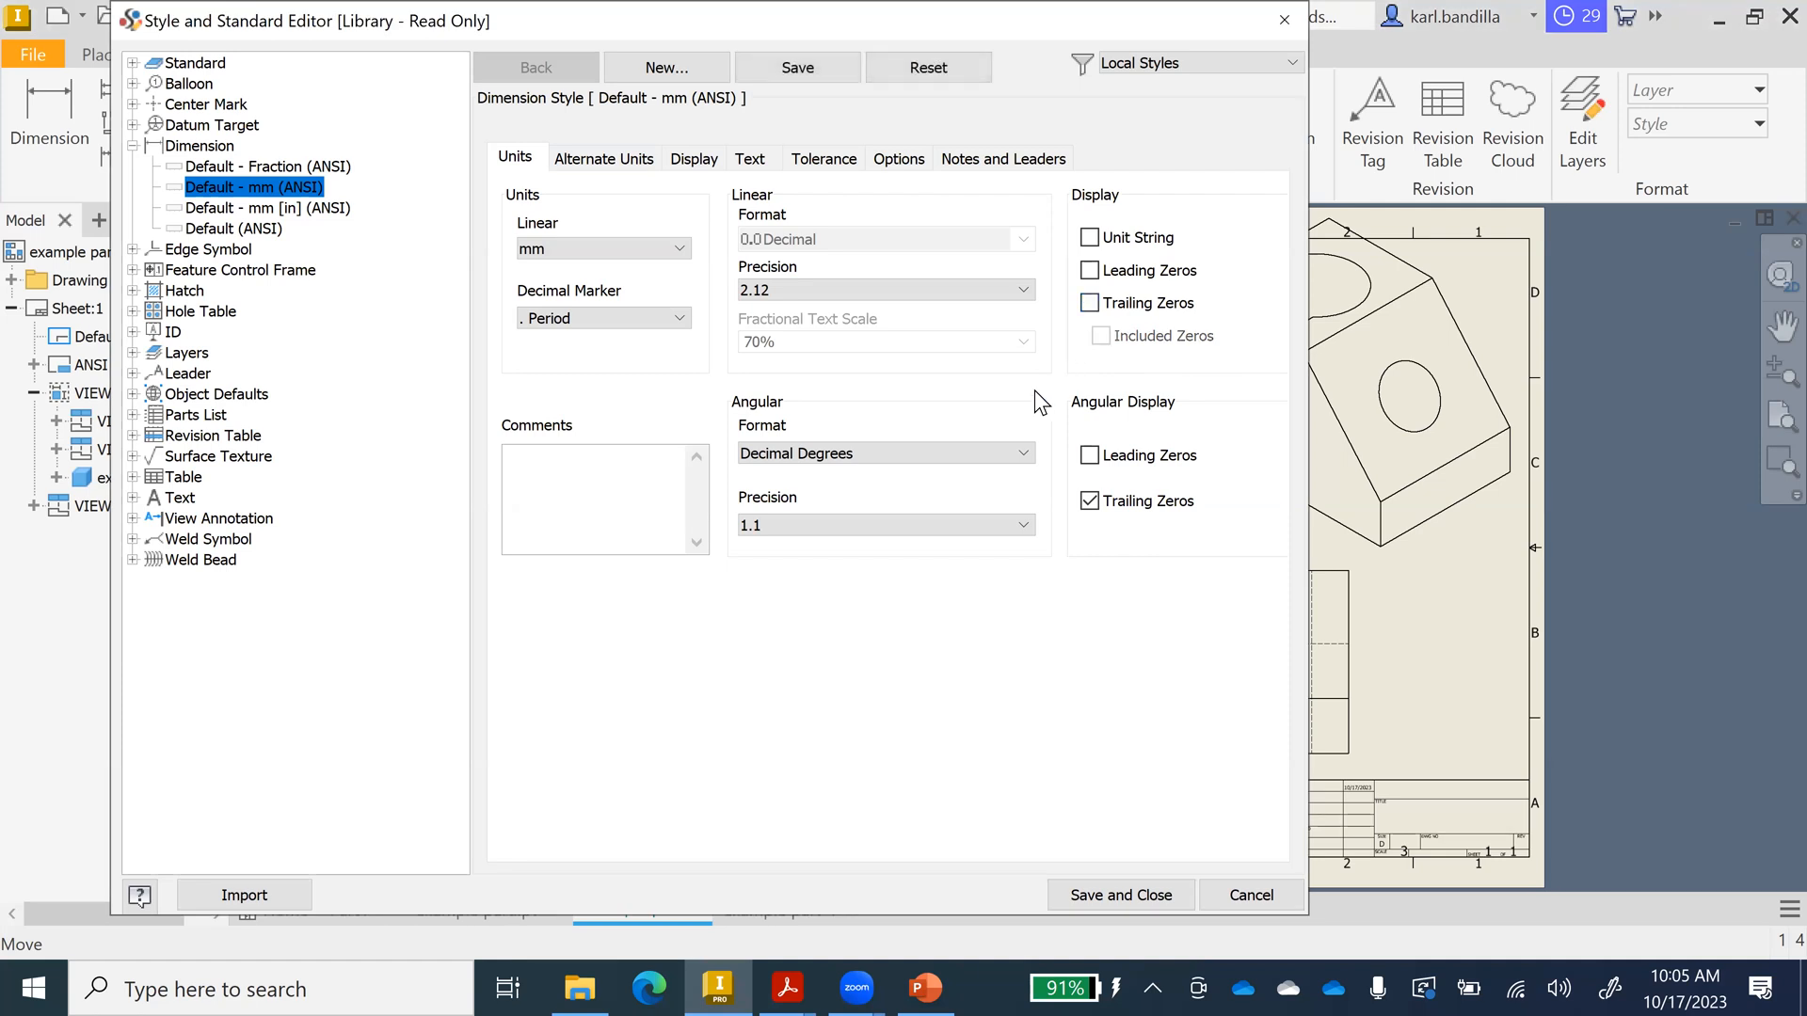
left_click(629, 167)
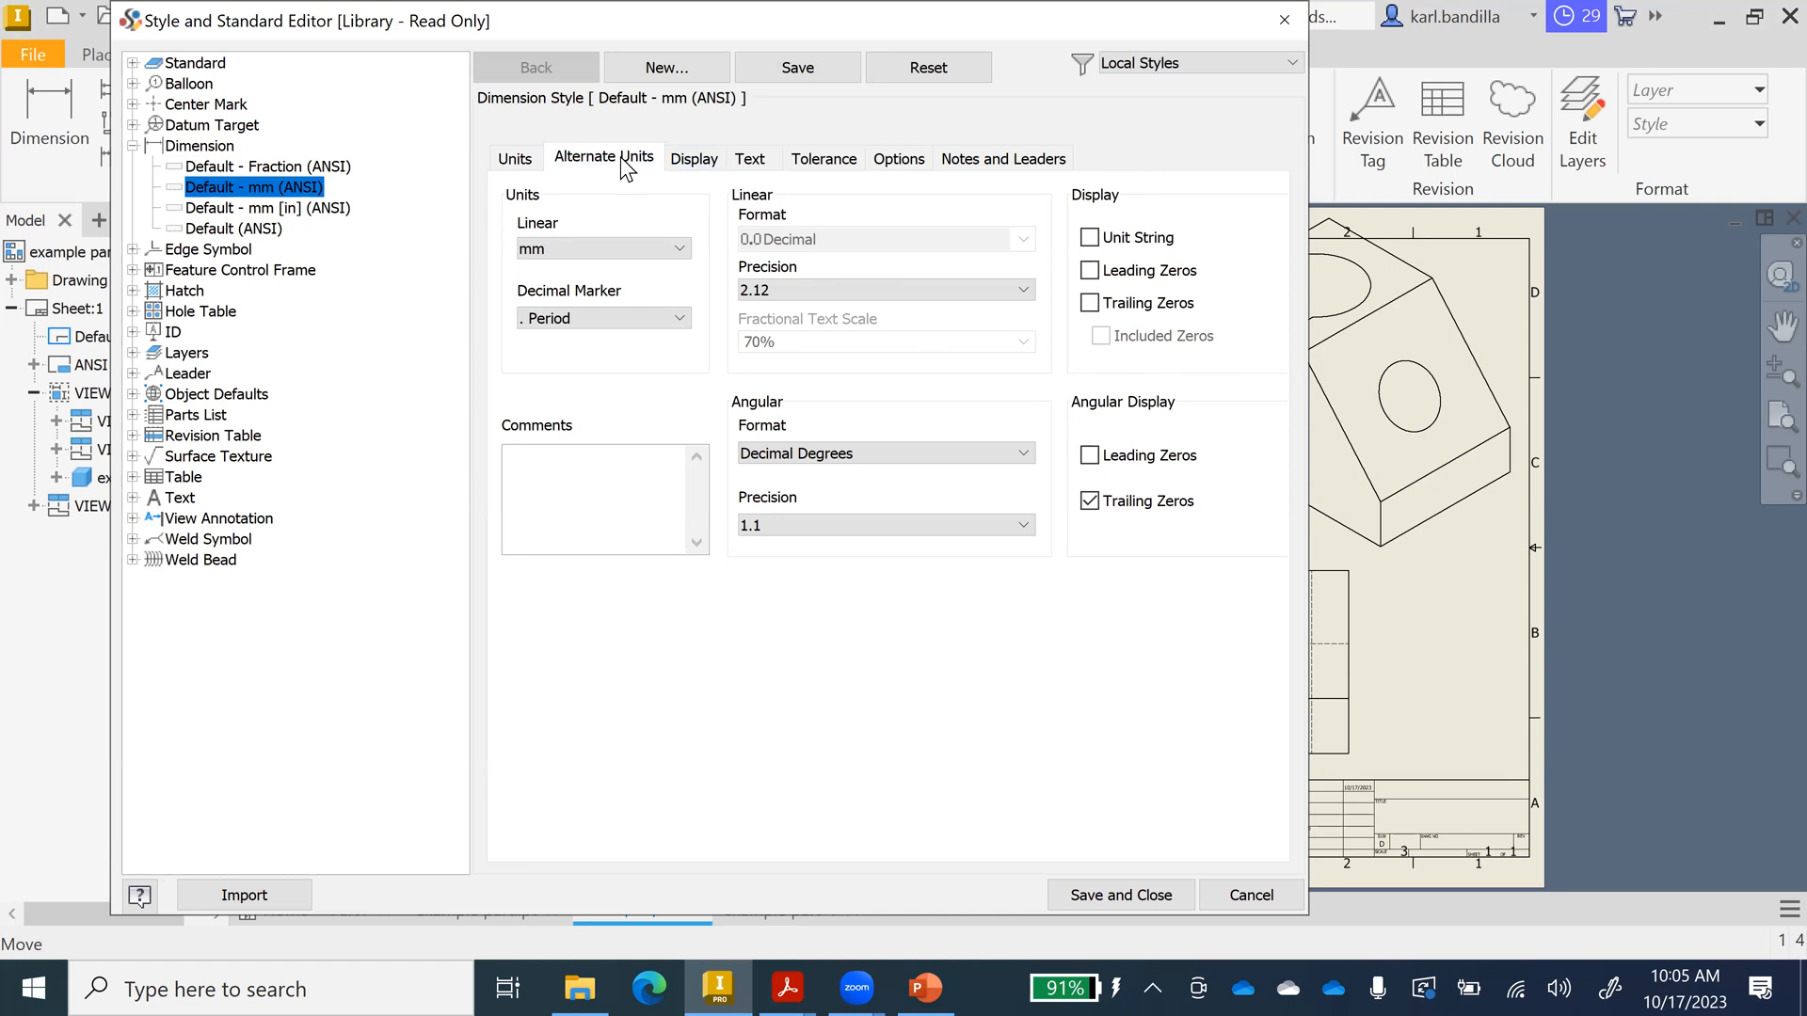
left_click(693, 167)
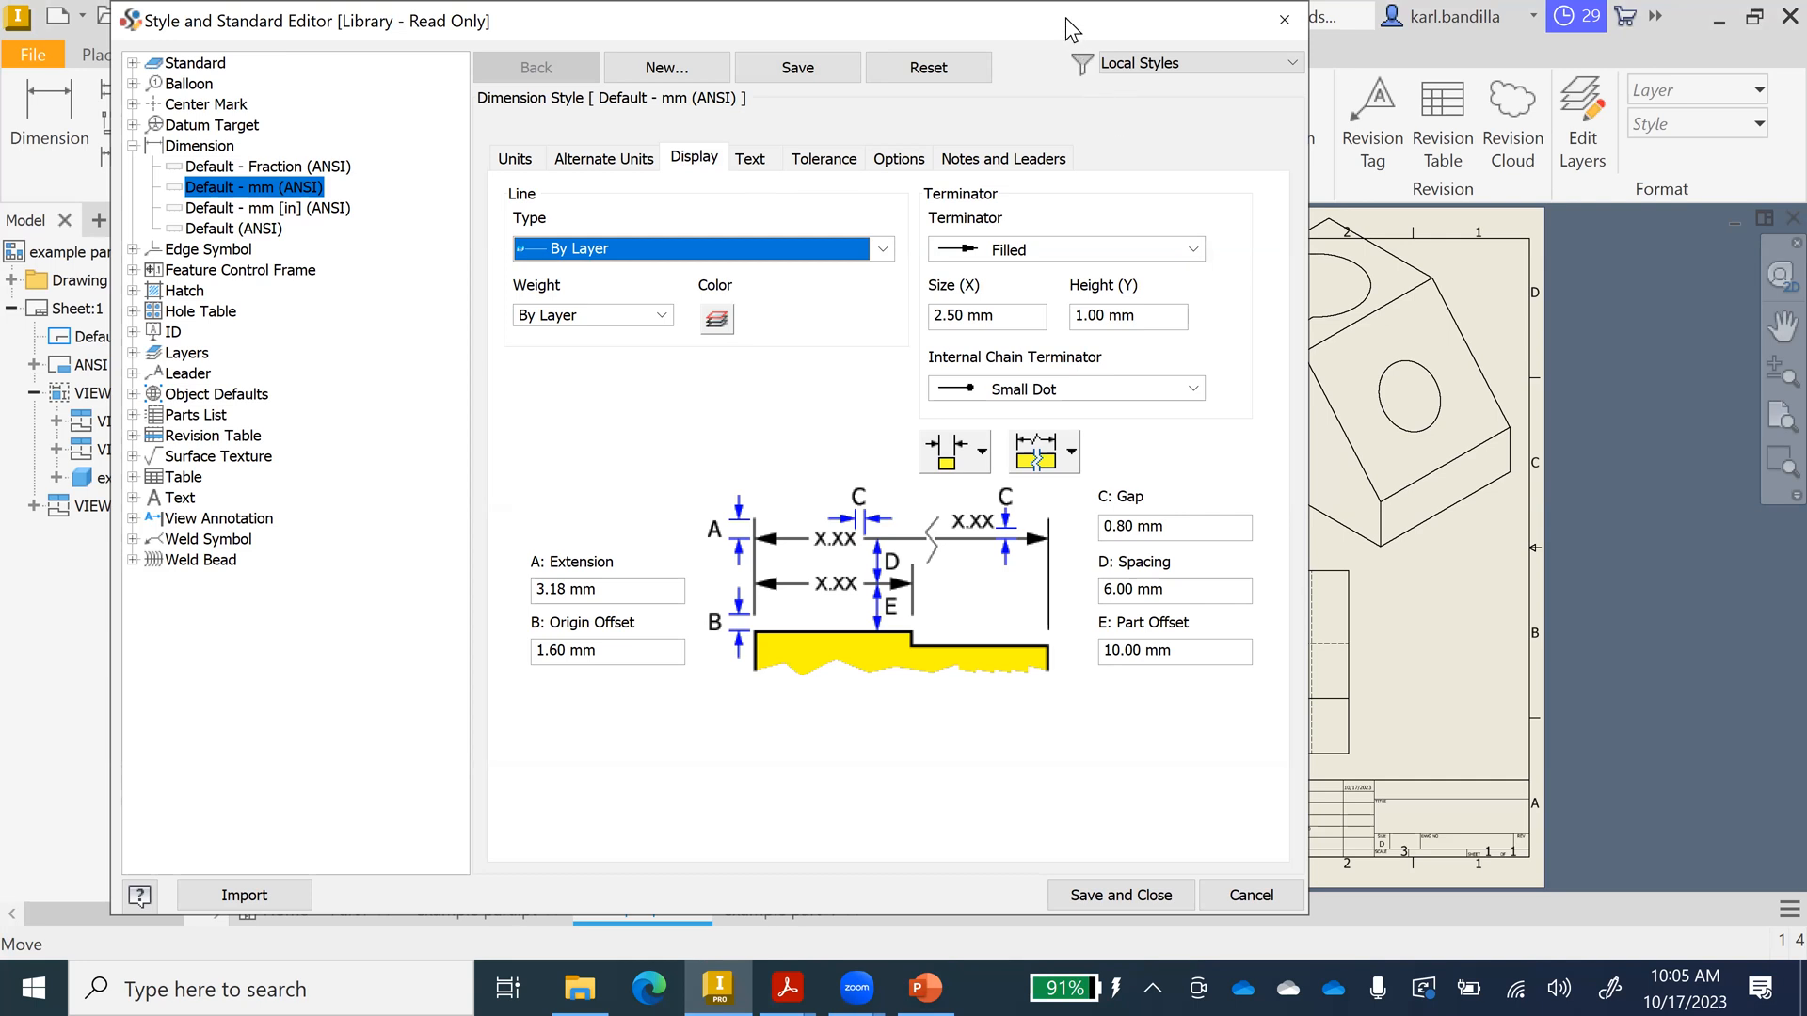
mouse_move(1061, 15)
left_mouse_down()
mouse_move(433, 203)
mouse_move(298, 64)
left_mouse_up()
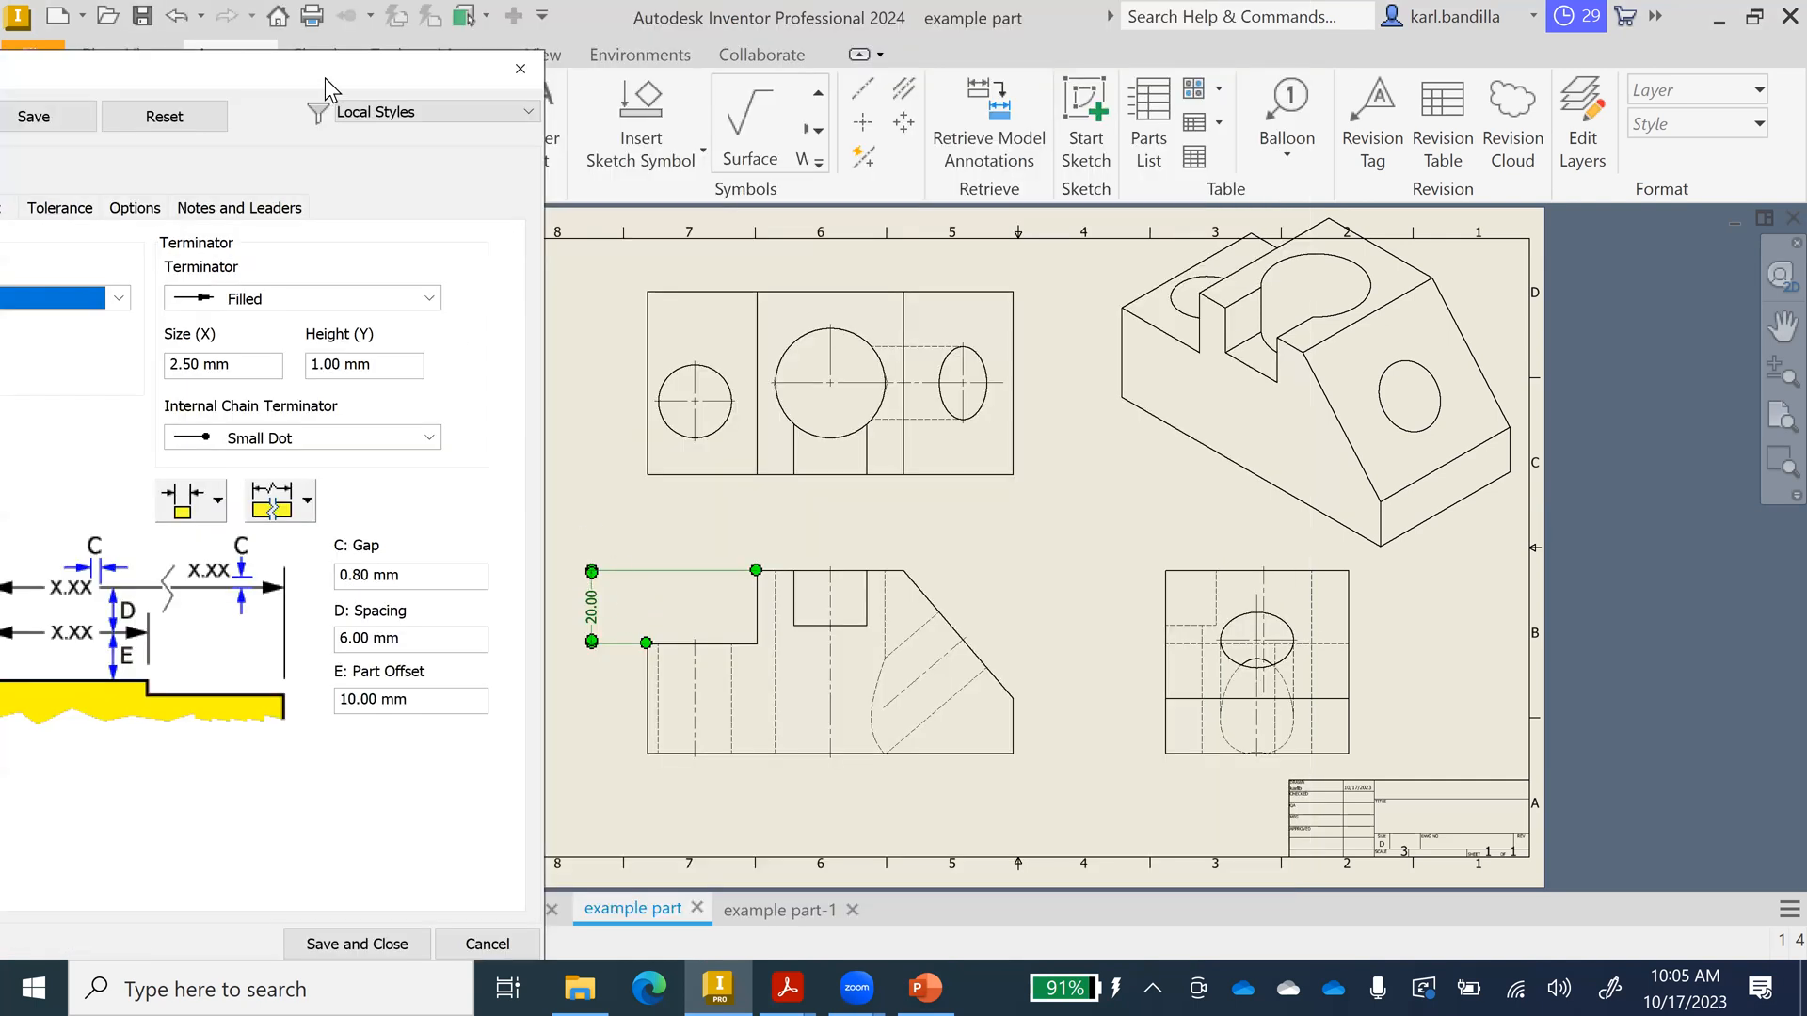
left_click_drag(334, 83, 1232, 40)
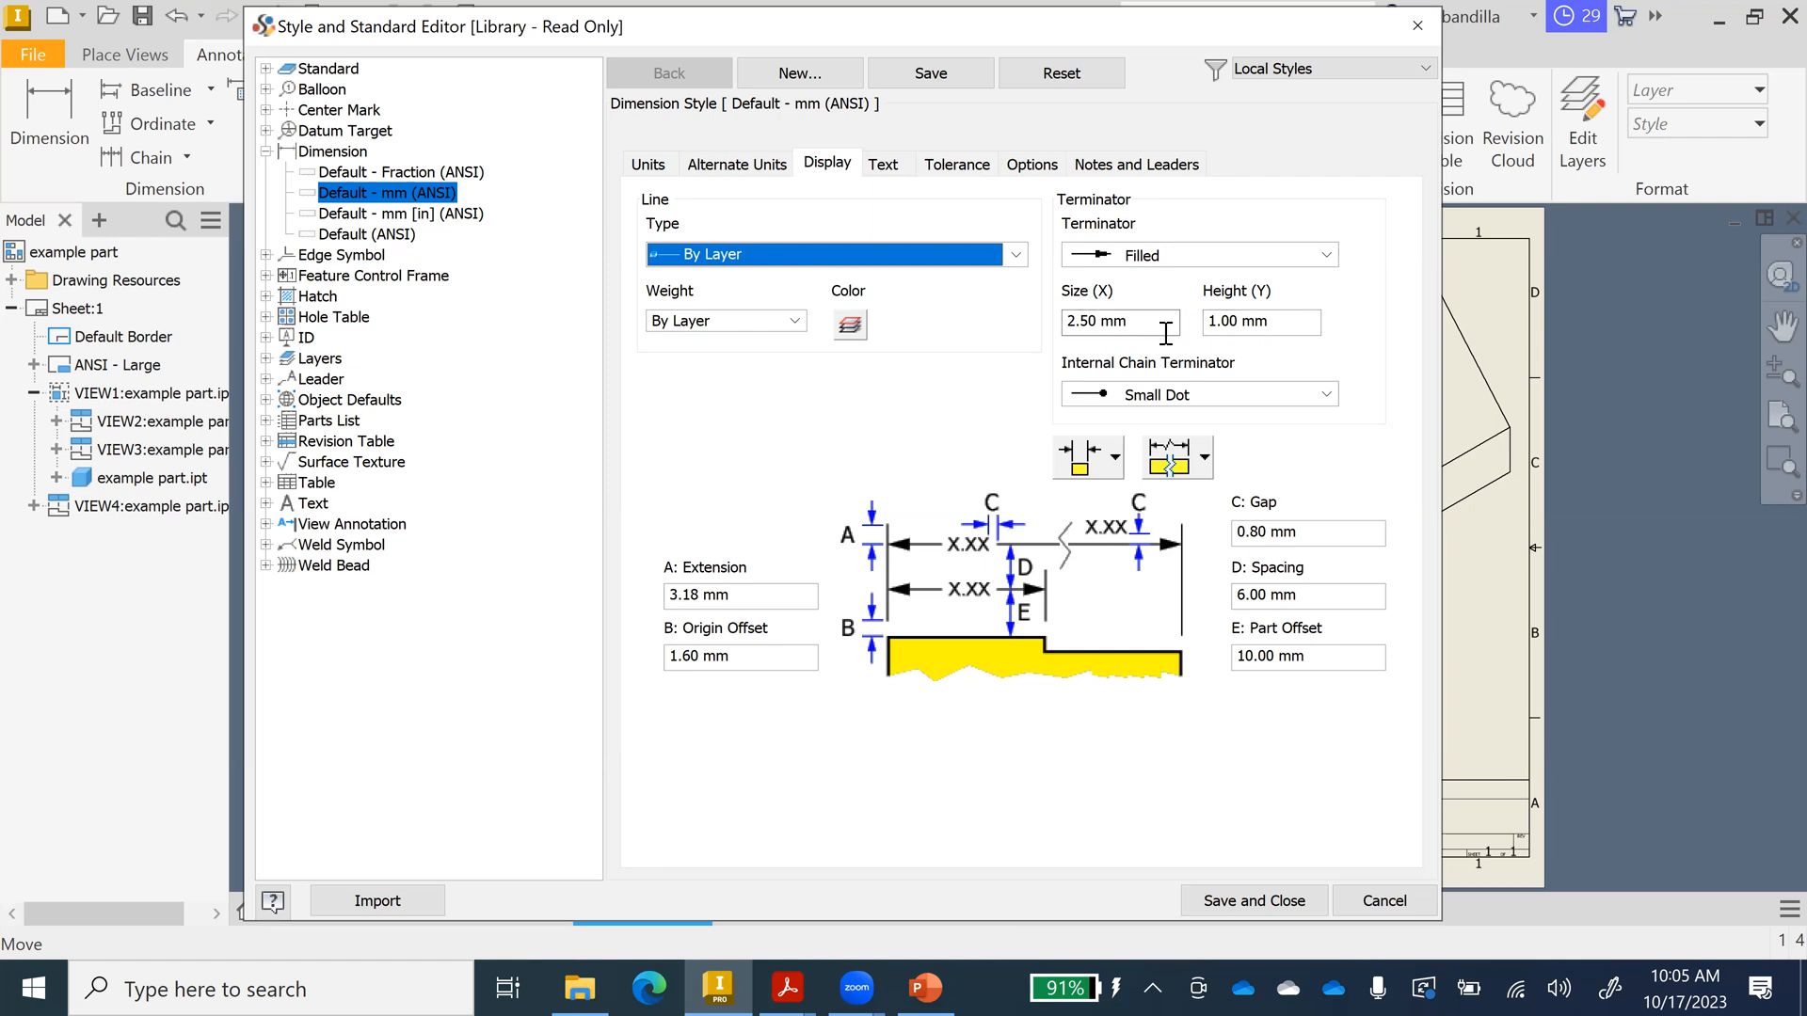
Set arrowhead size 10, height 4 and origin offset 3.2 in the style's display settings.
left_click_drag(1134, 325, 1059, 321)
type("10")
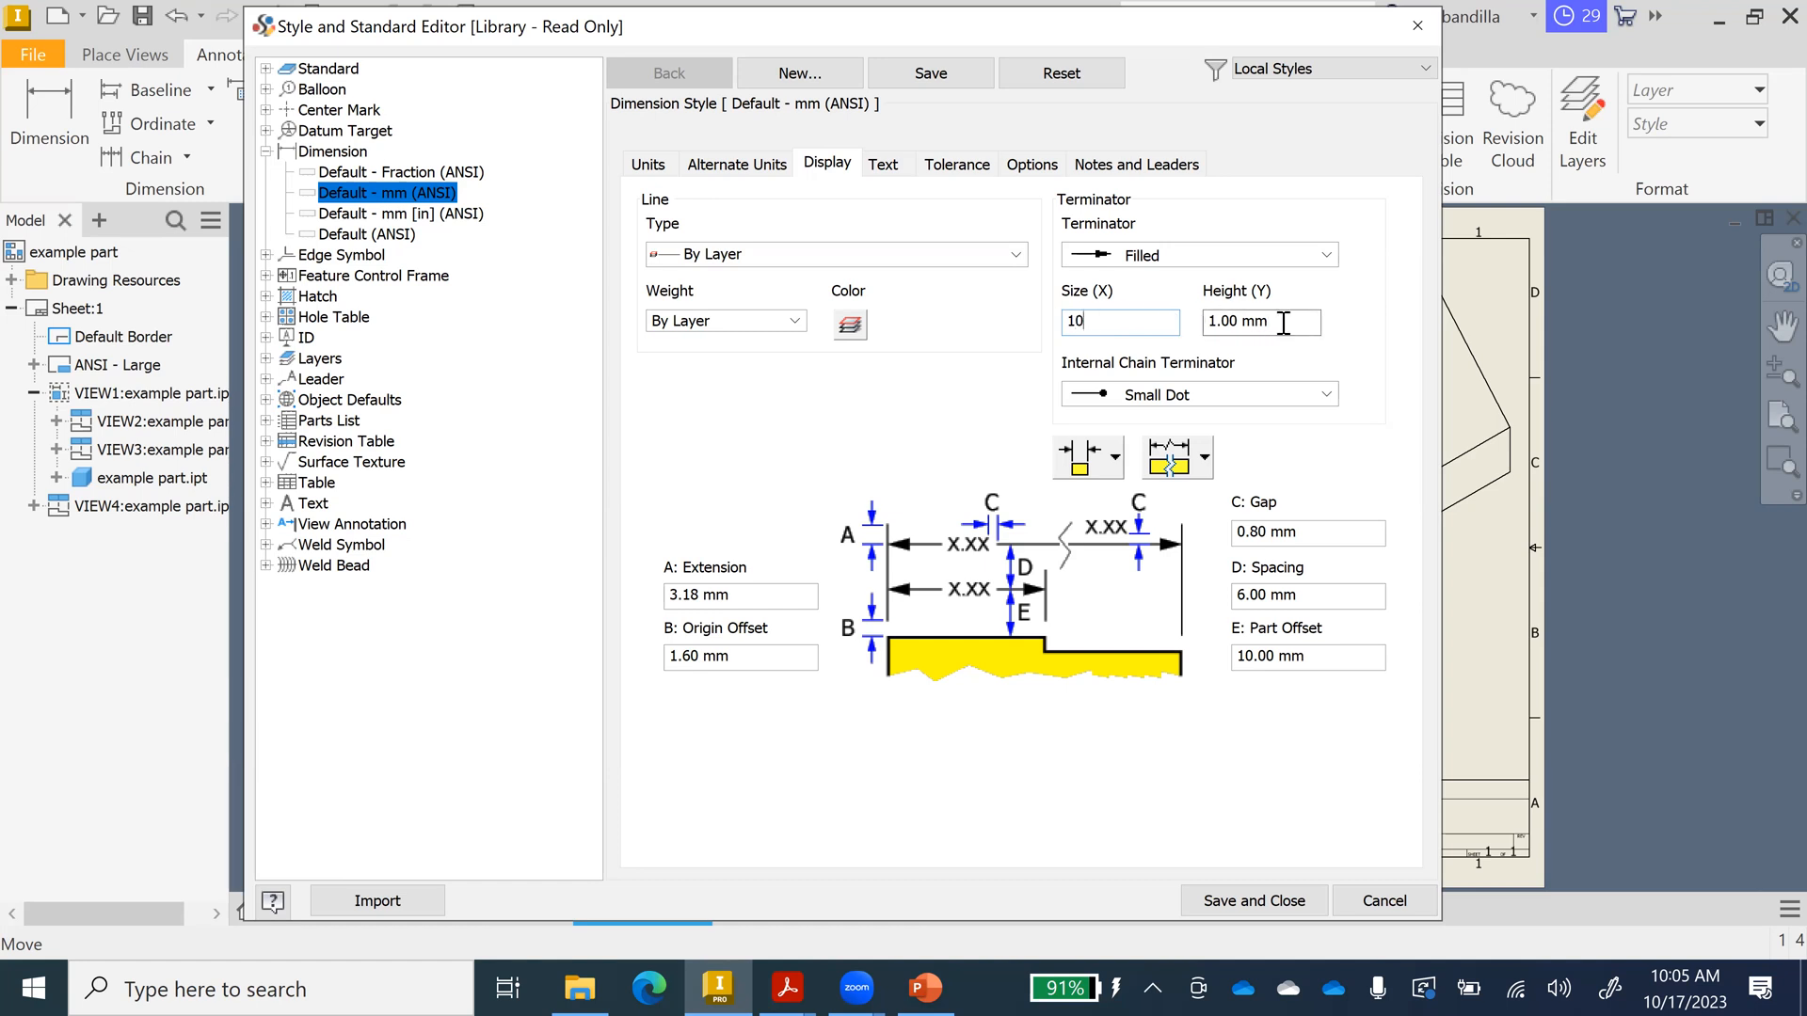
left_click_drag(1283, 323, 1203, 334)
type("4")
left_click_drag(736, 656, 662, 656)
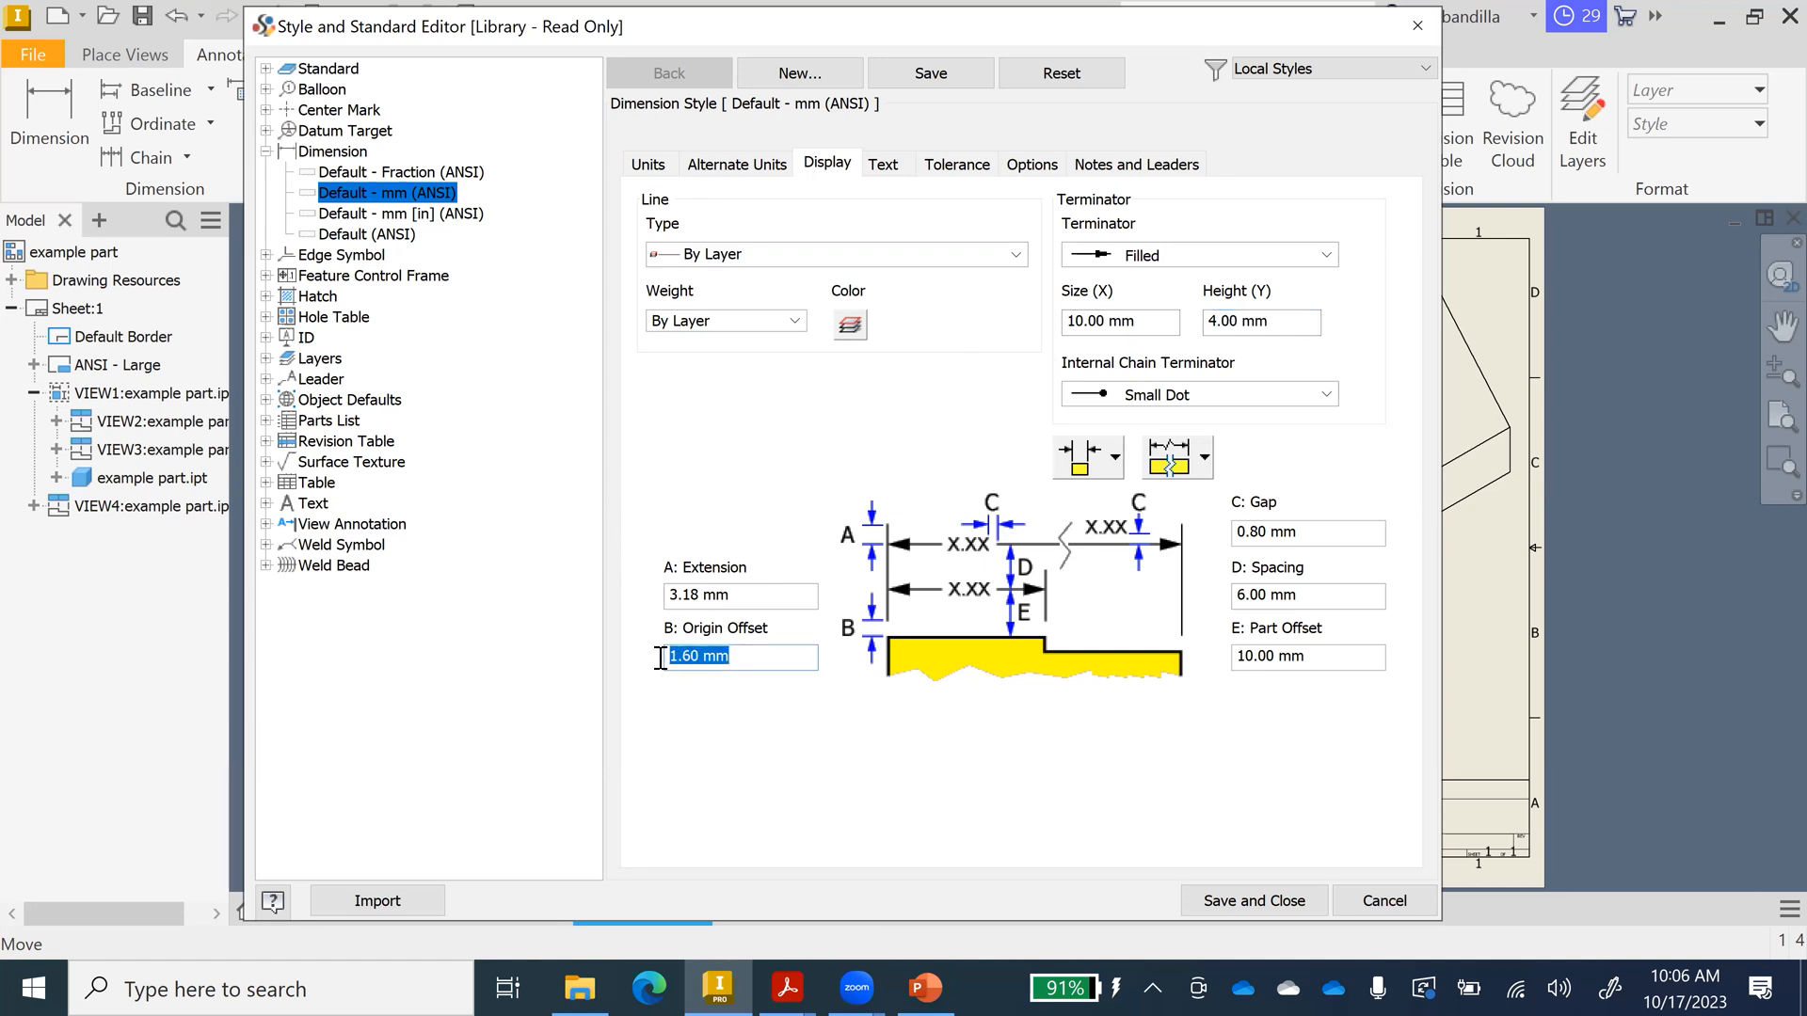
type("3.2")
Make linear dimension text horizontal and save the style changes.
left_click(884, 165)
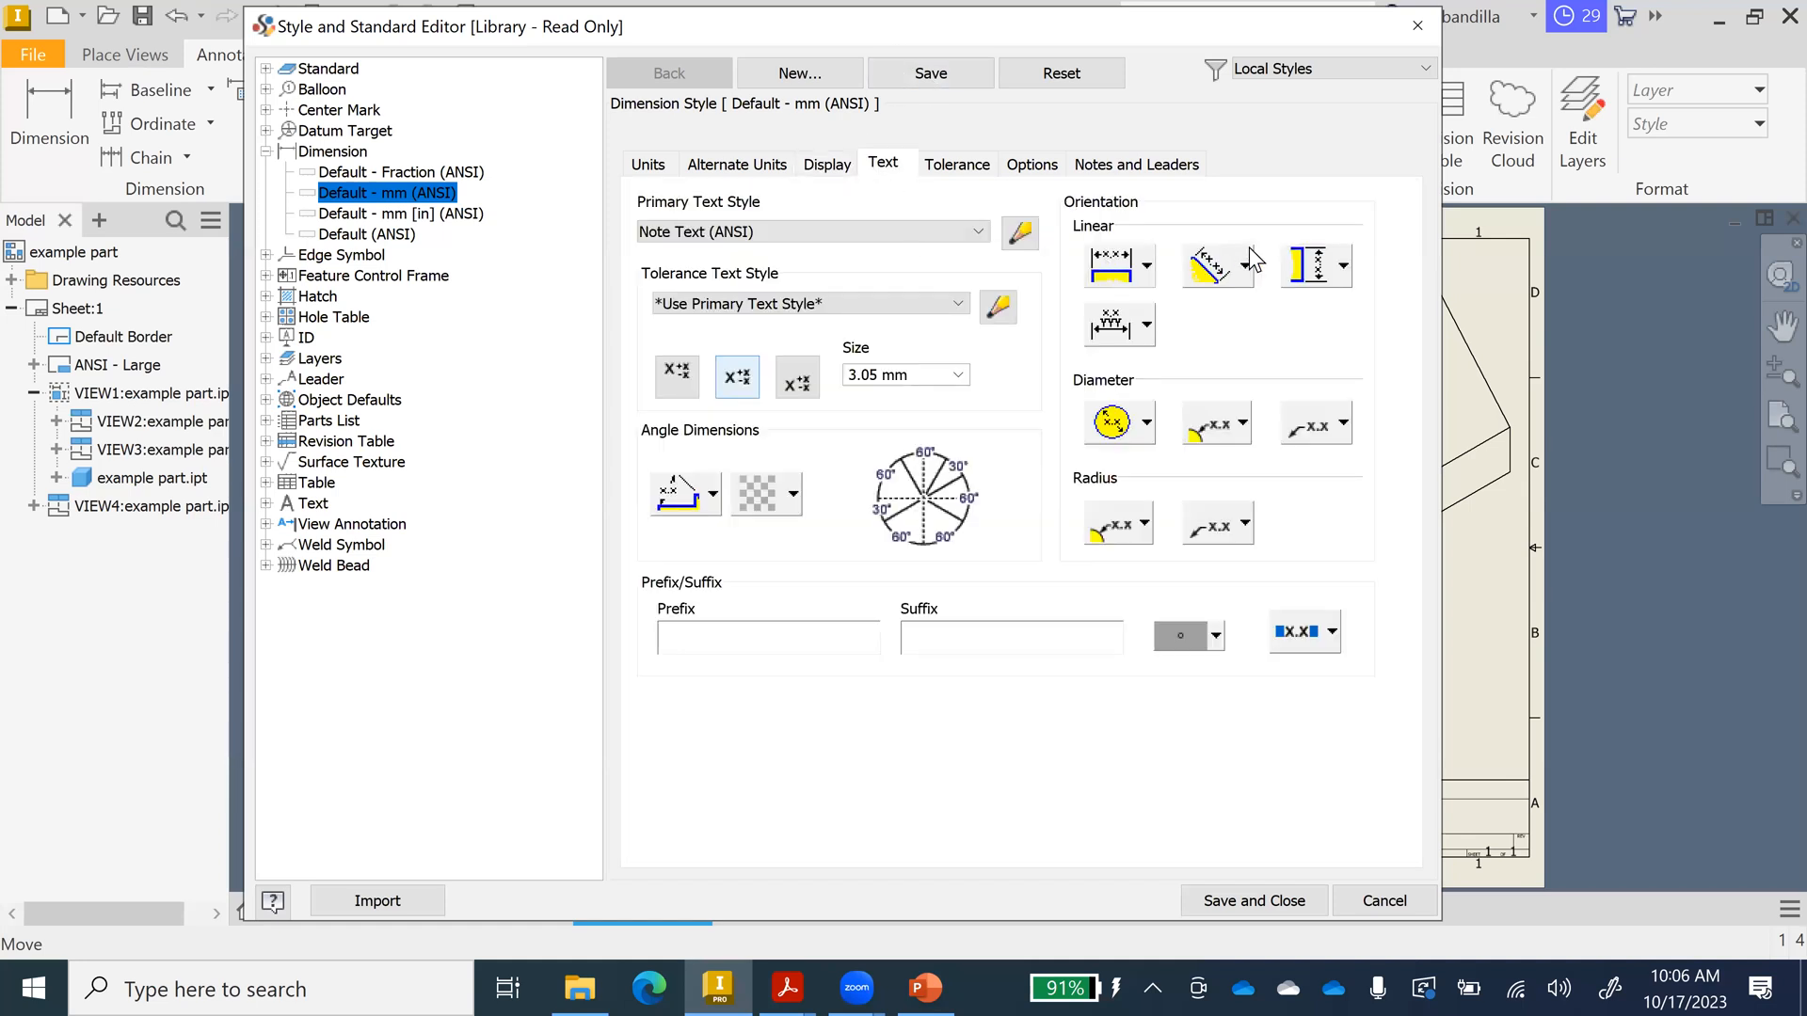
left_click(1340, 267)
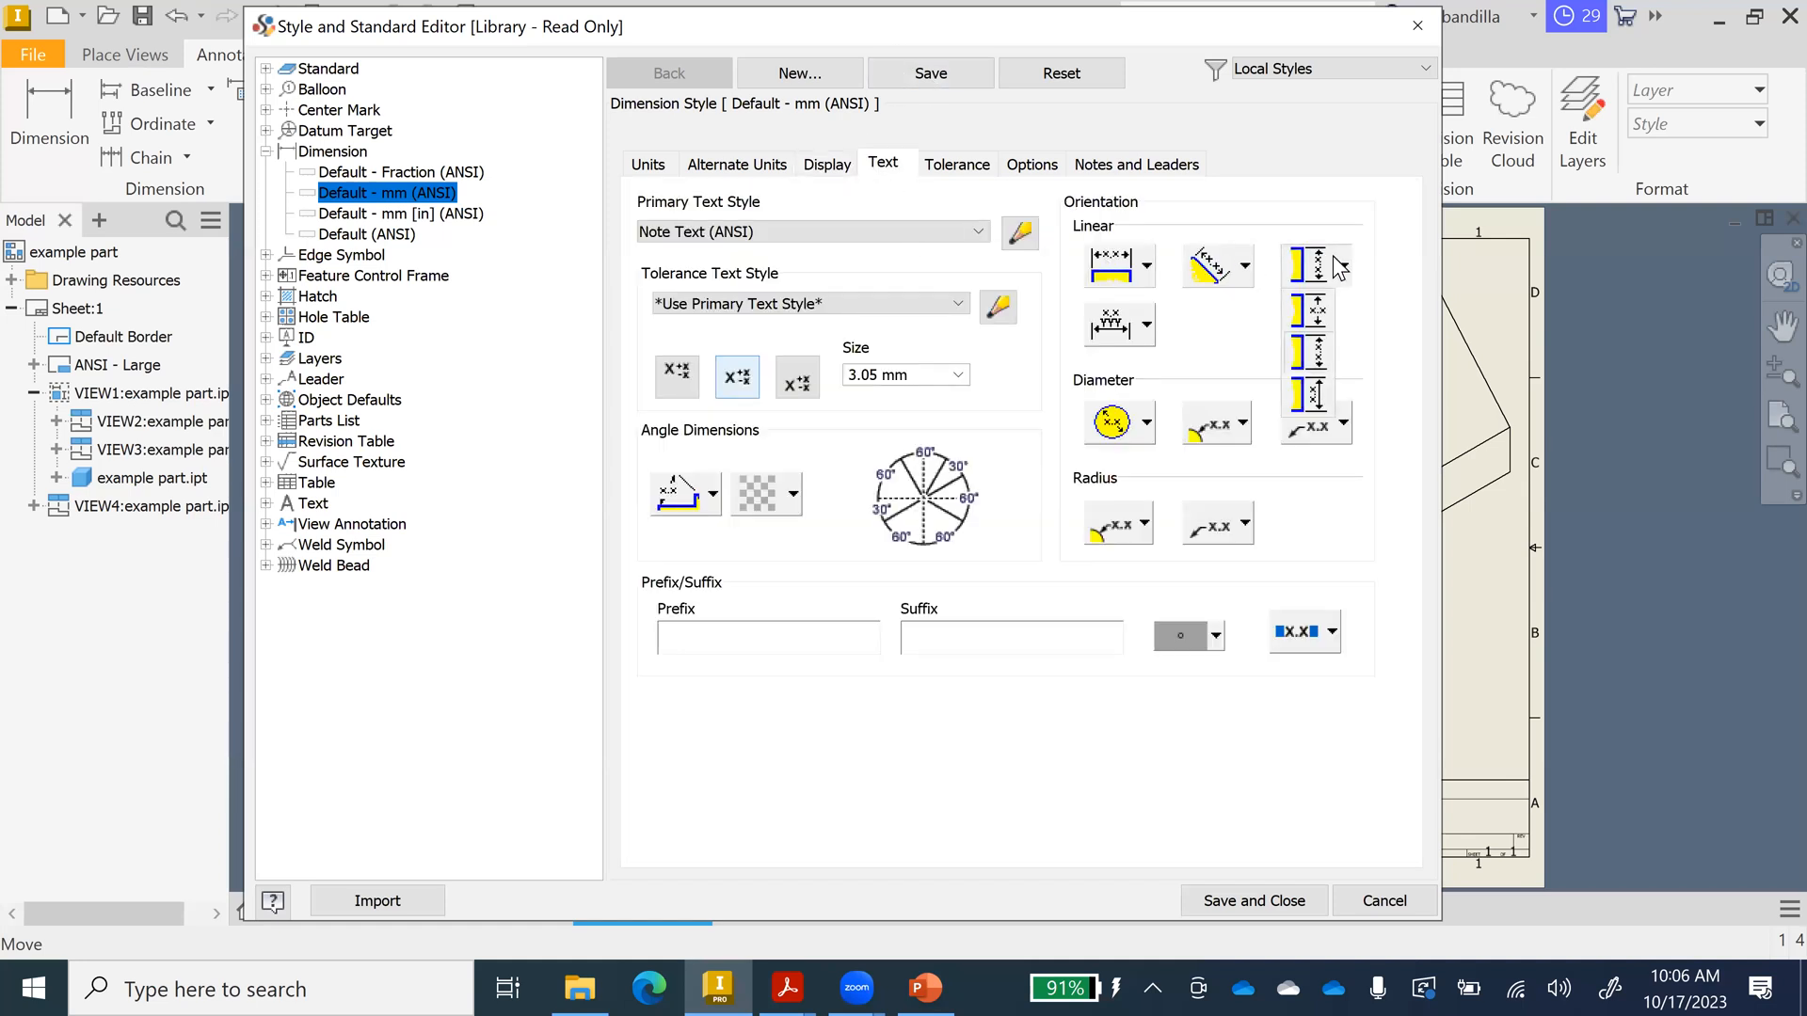
left_click(1318, 312)
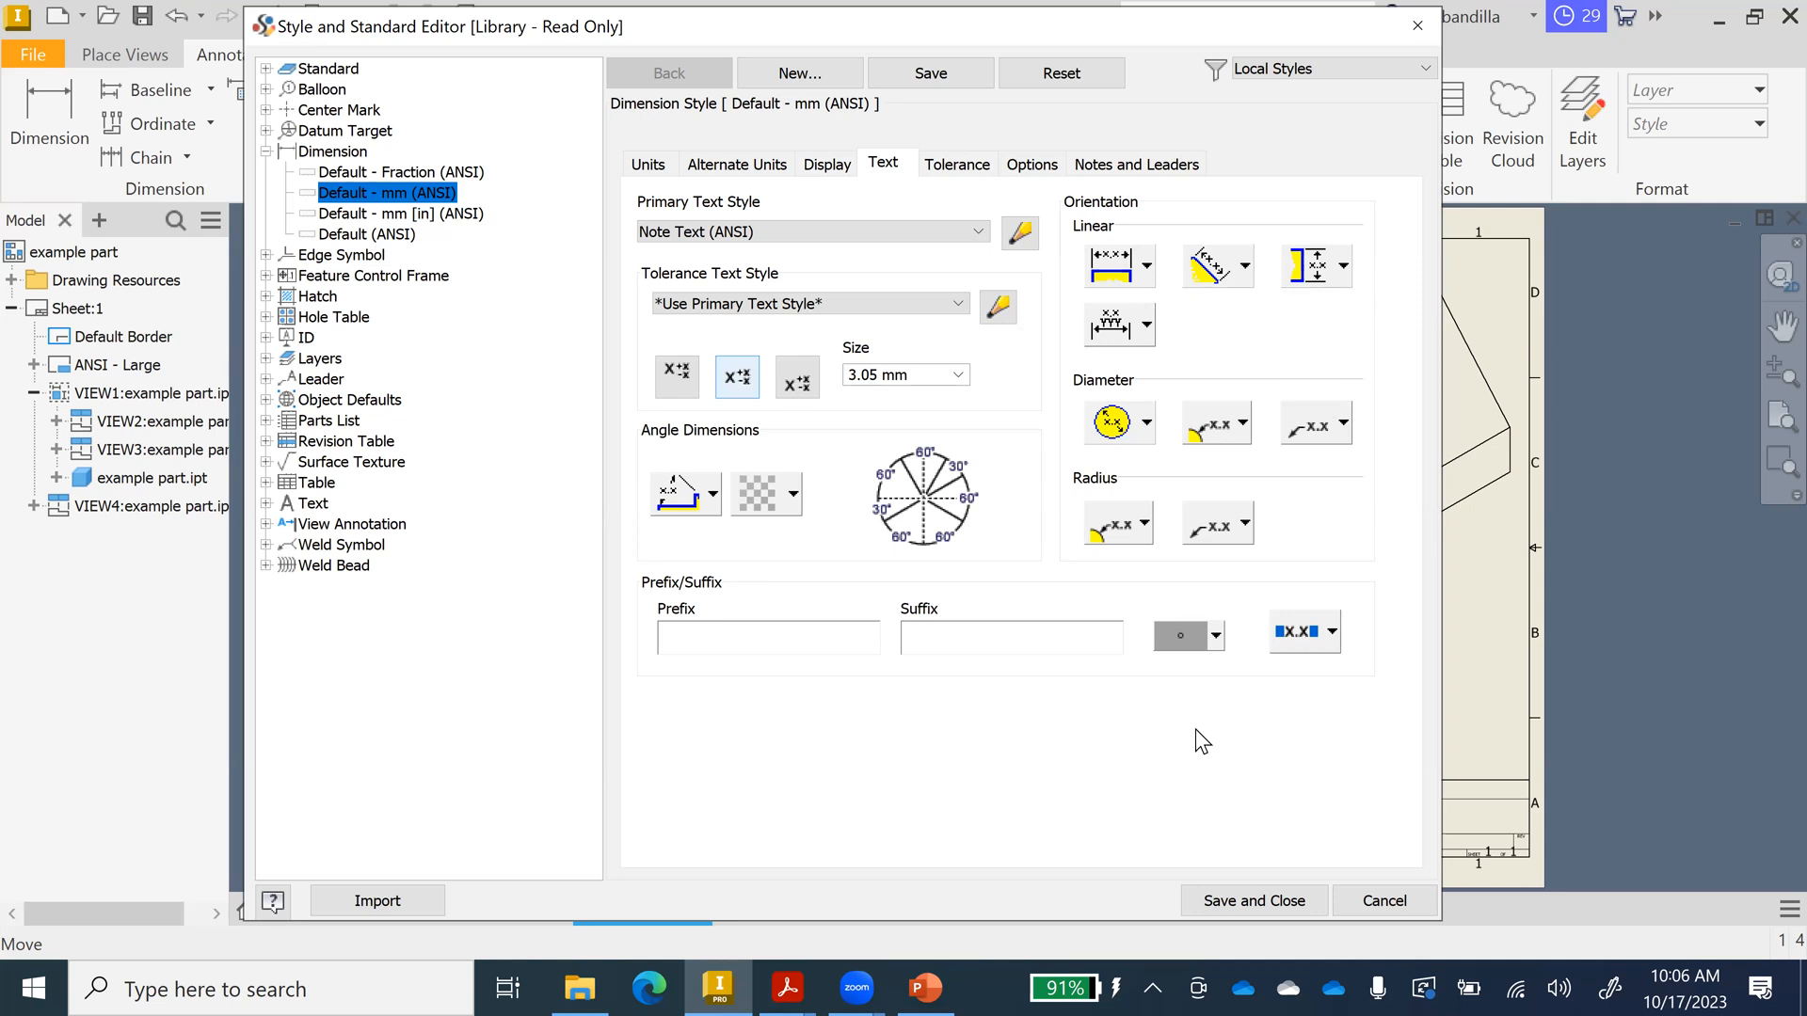
left_click(1268, 904)
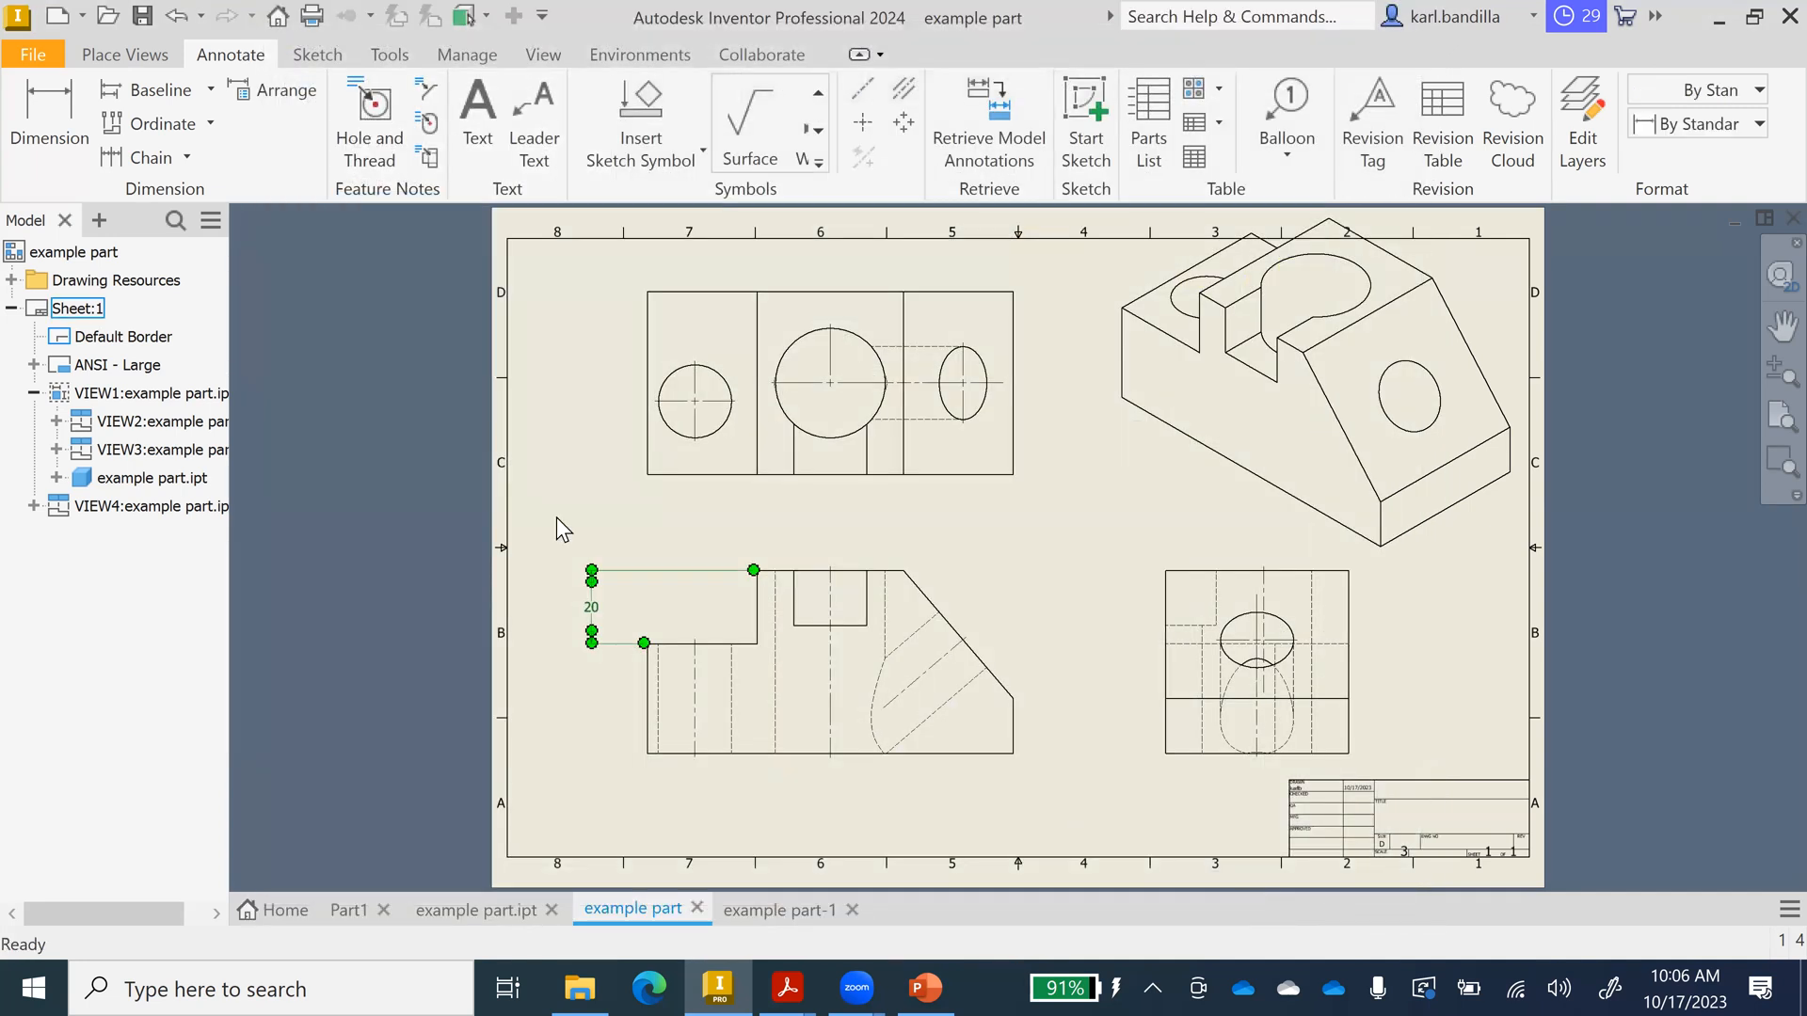
left_click(556, 517)
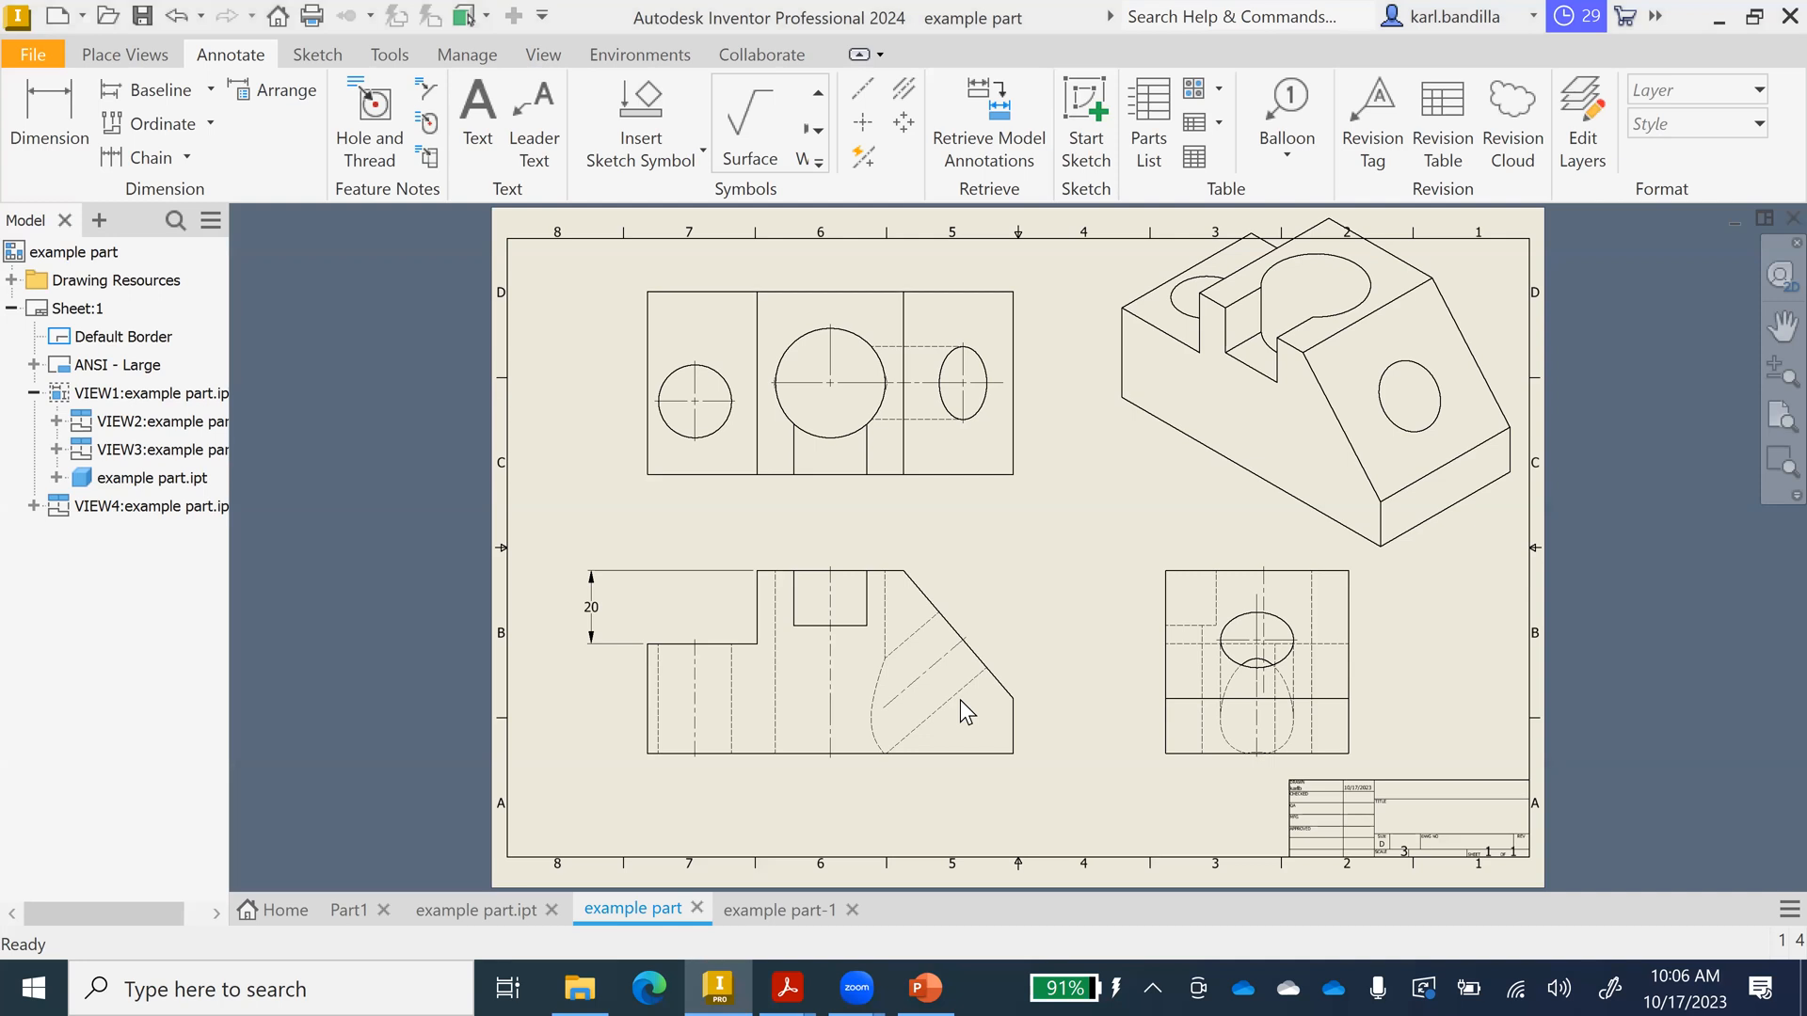
Delete the 20 height dimension from the front view and start Baseline dimensioning.
left_click(666, 579)
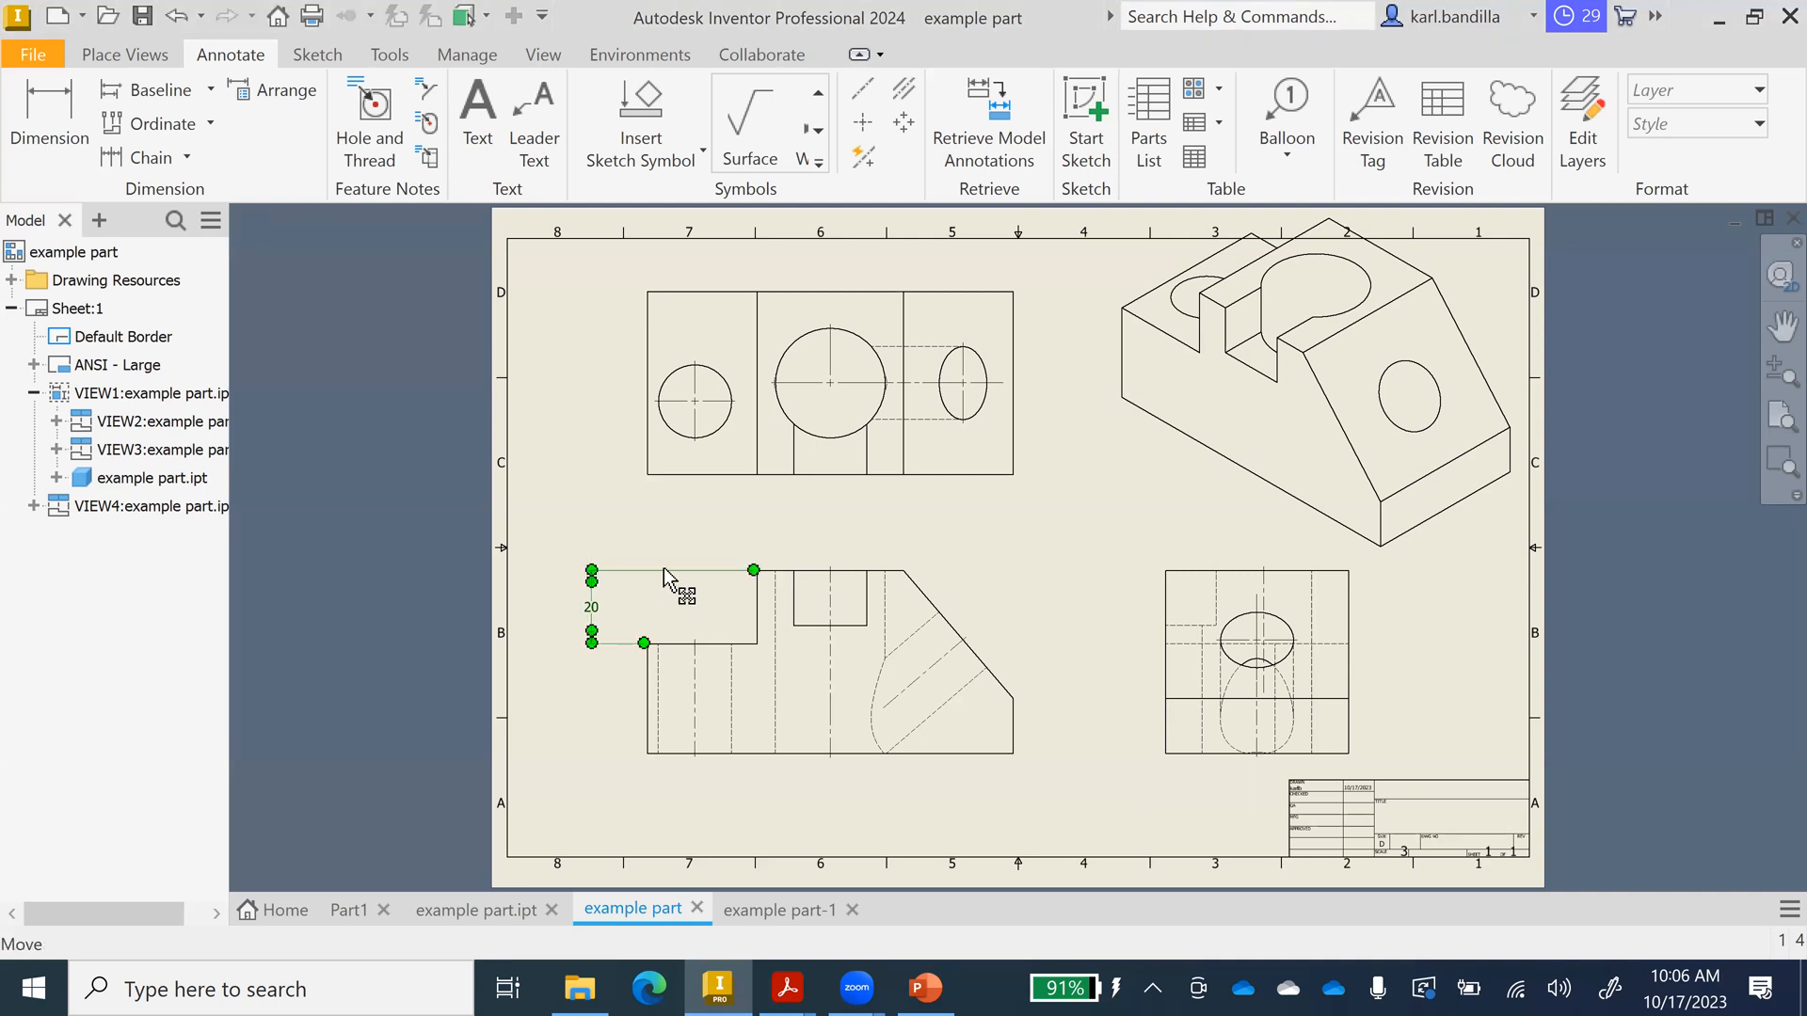
key("Delete")
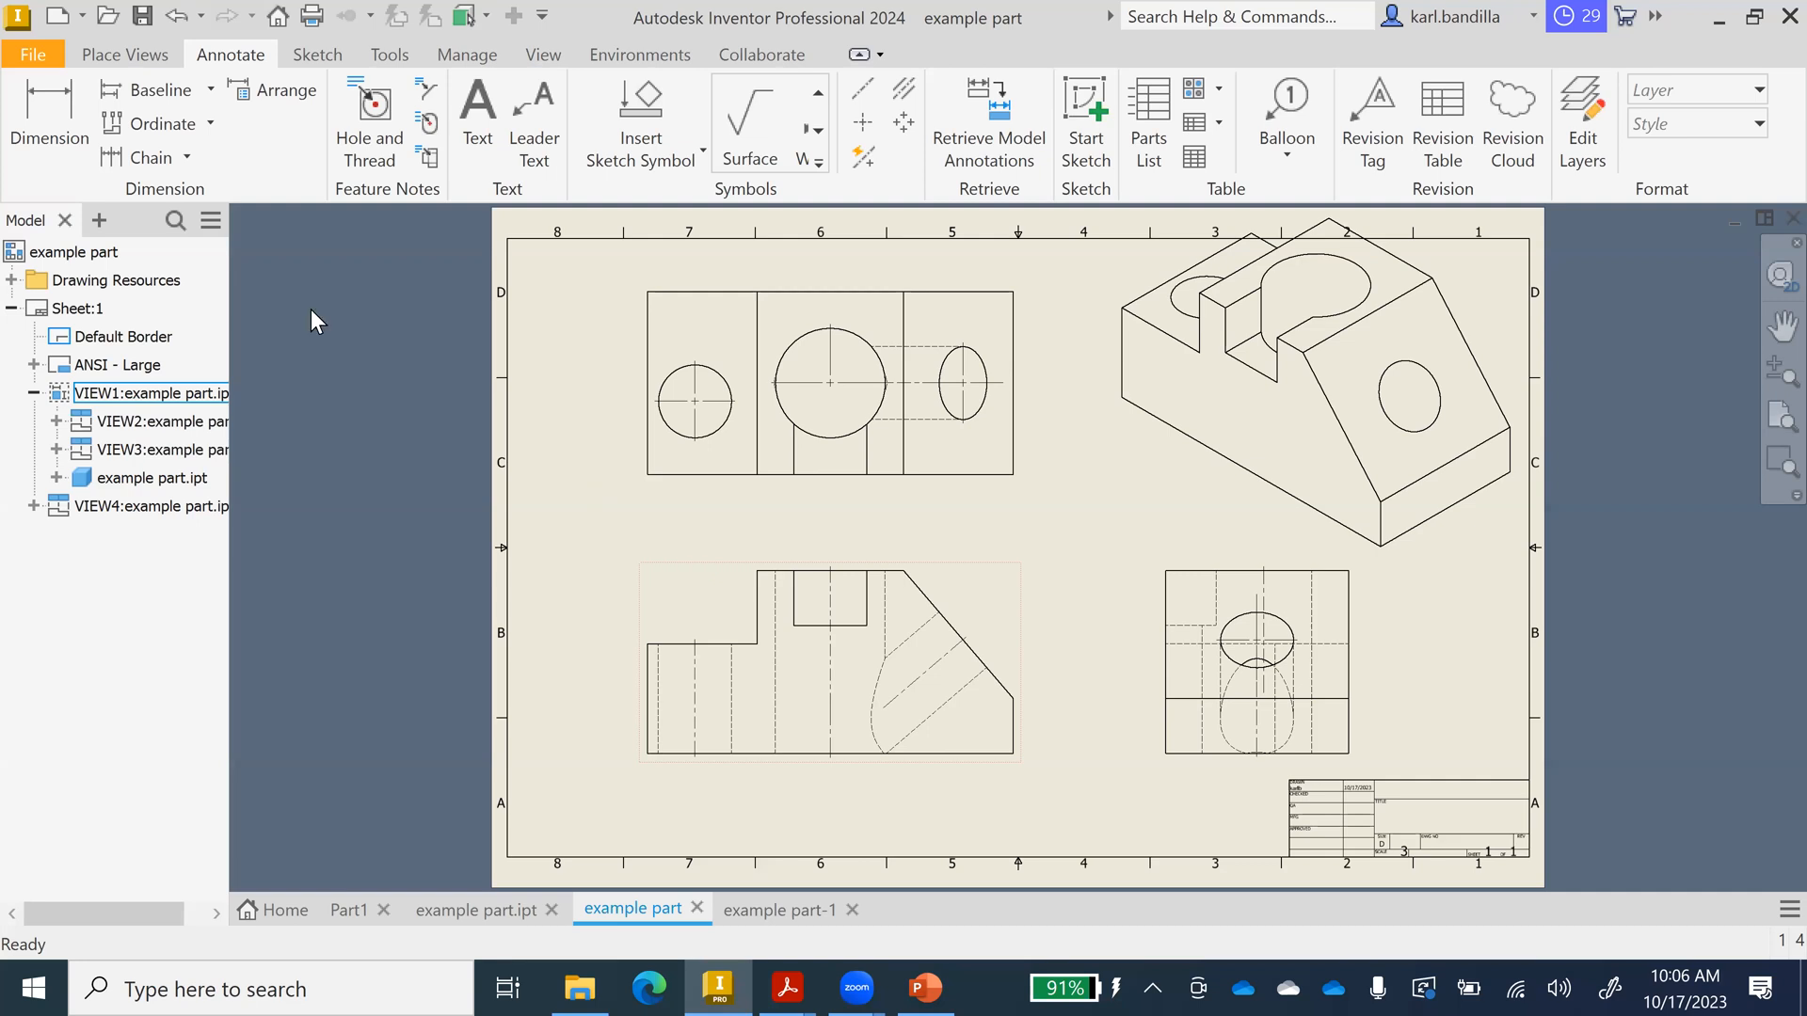
left_click(151, 99)
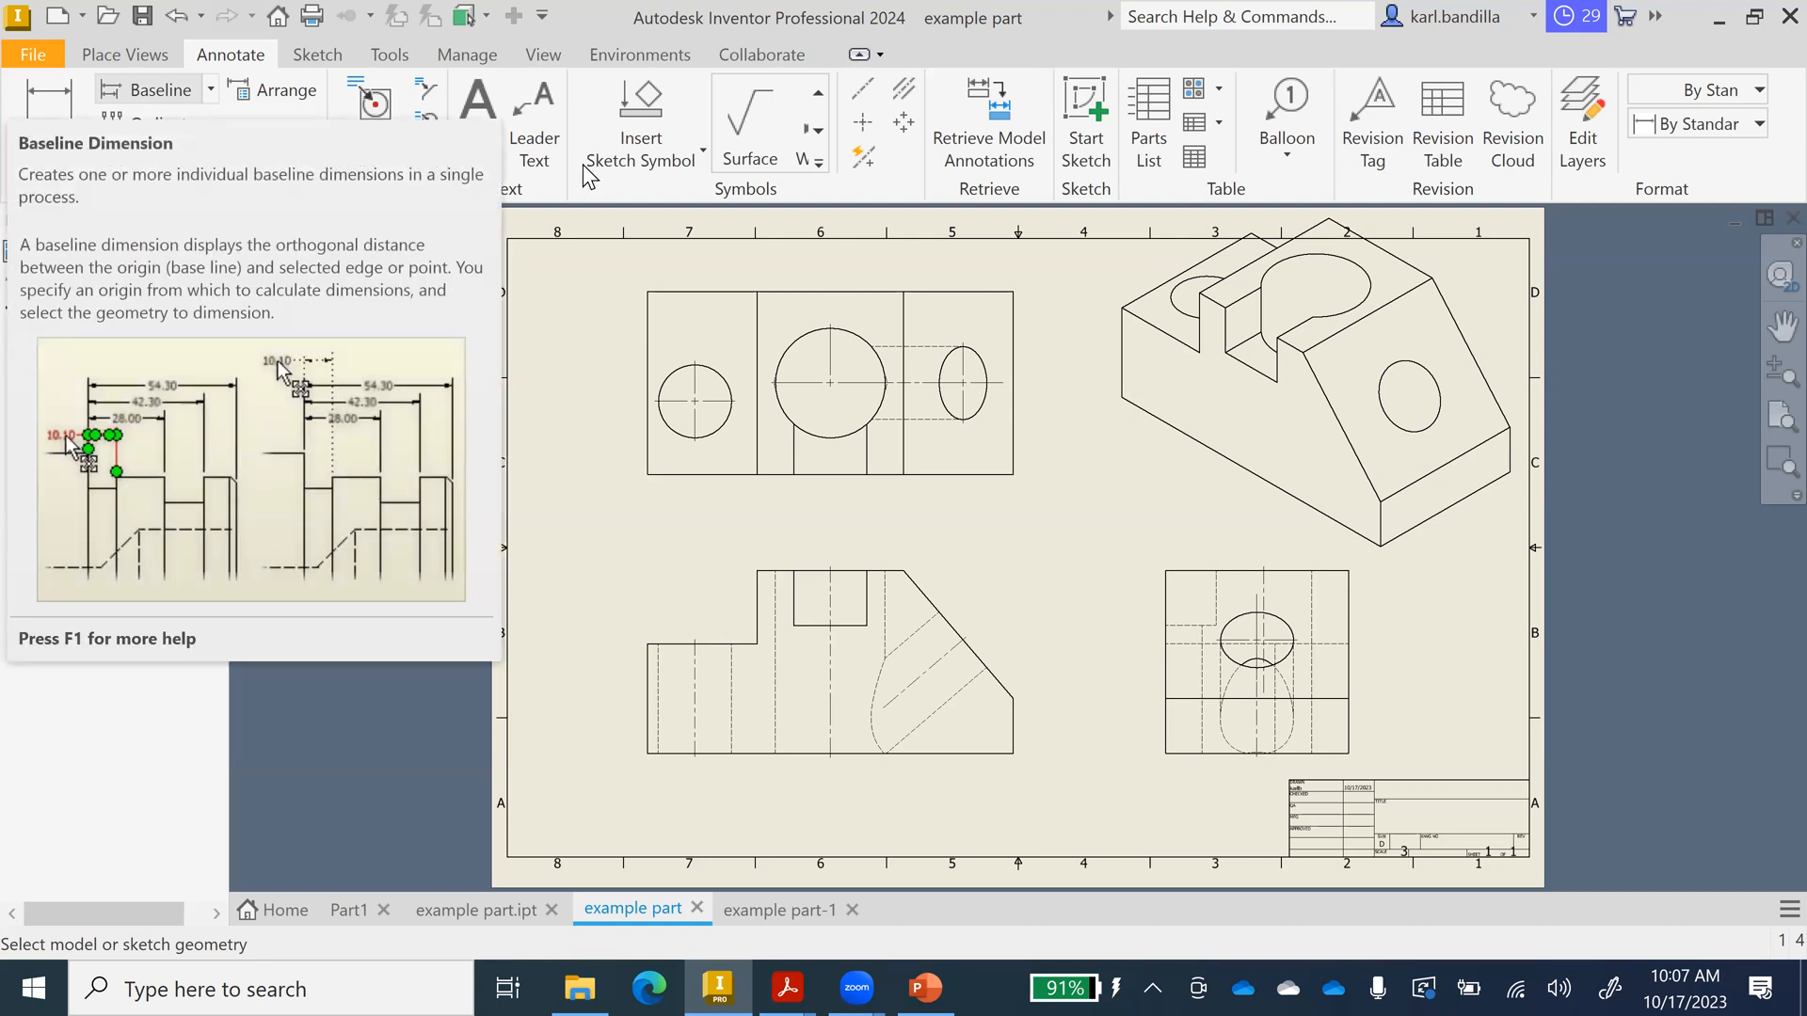
Add baseline dimensions 30, 40, 60, 70 and 100 above the front view.
left_click(647, 666)
left_click(909, 572, "ctrl")
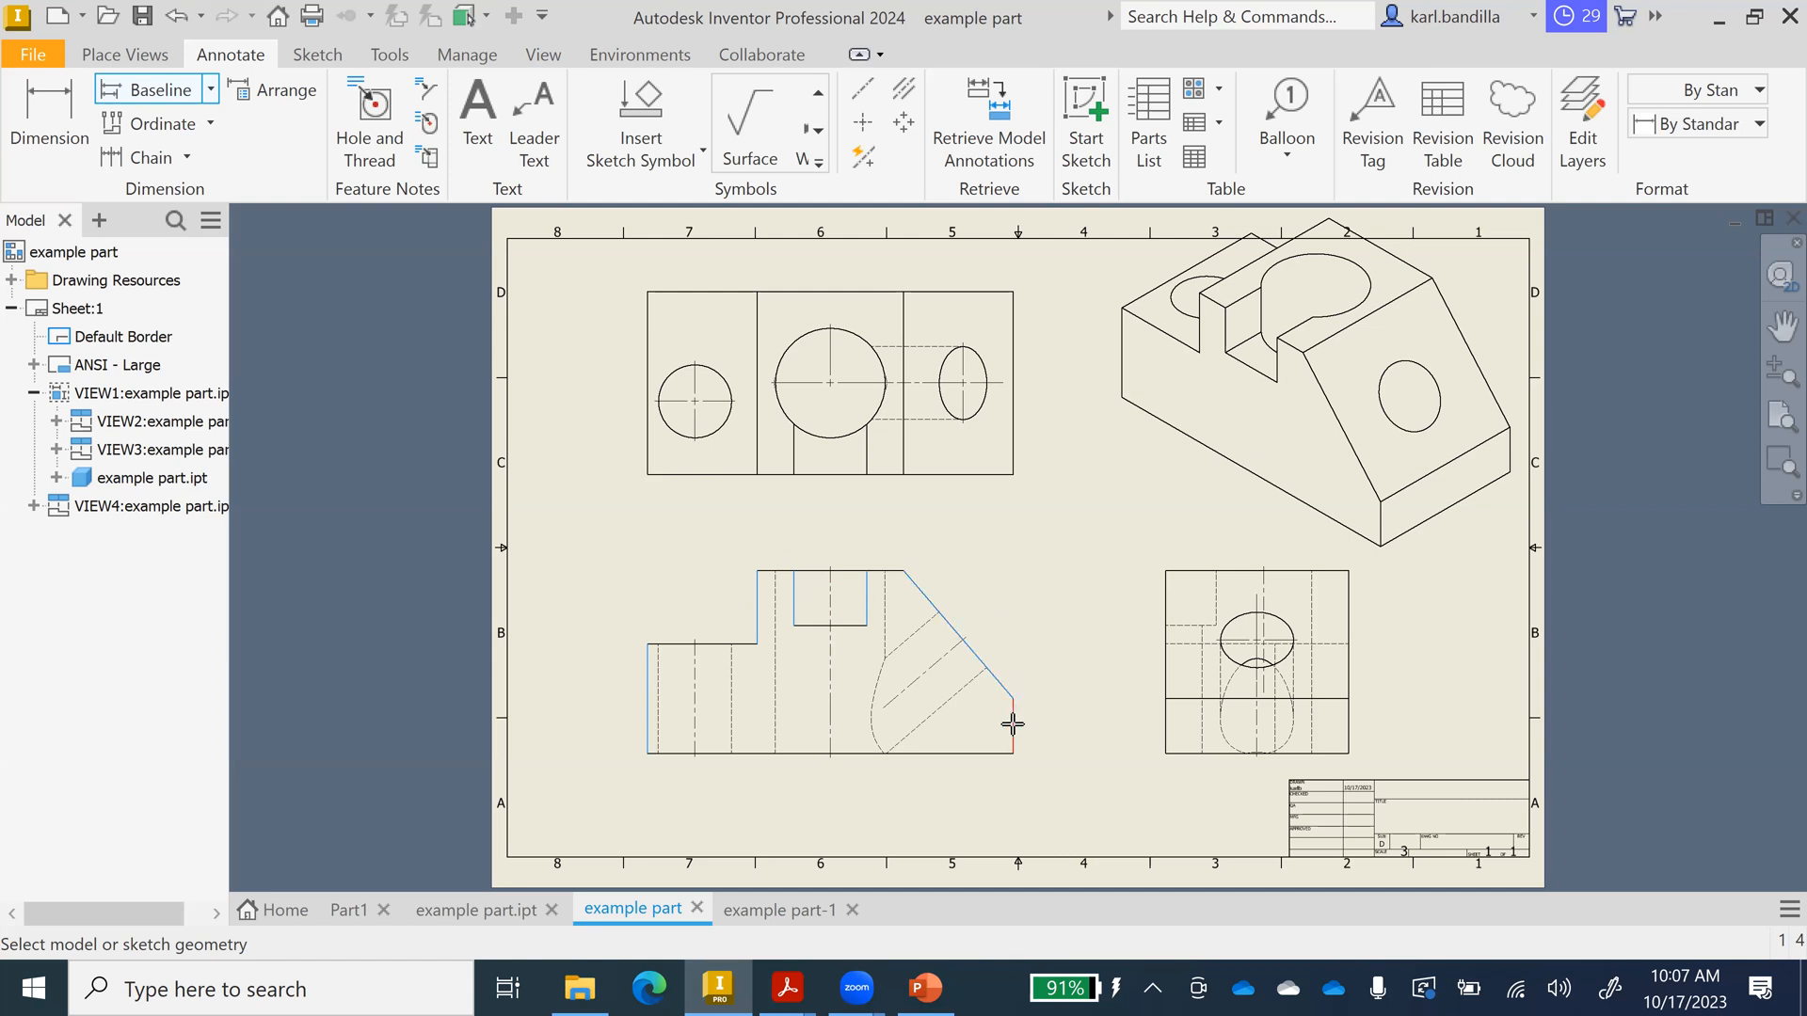
right_click(952, 544)
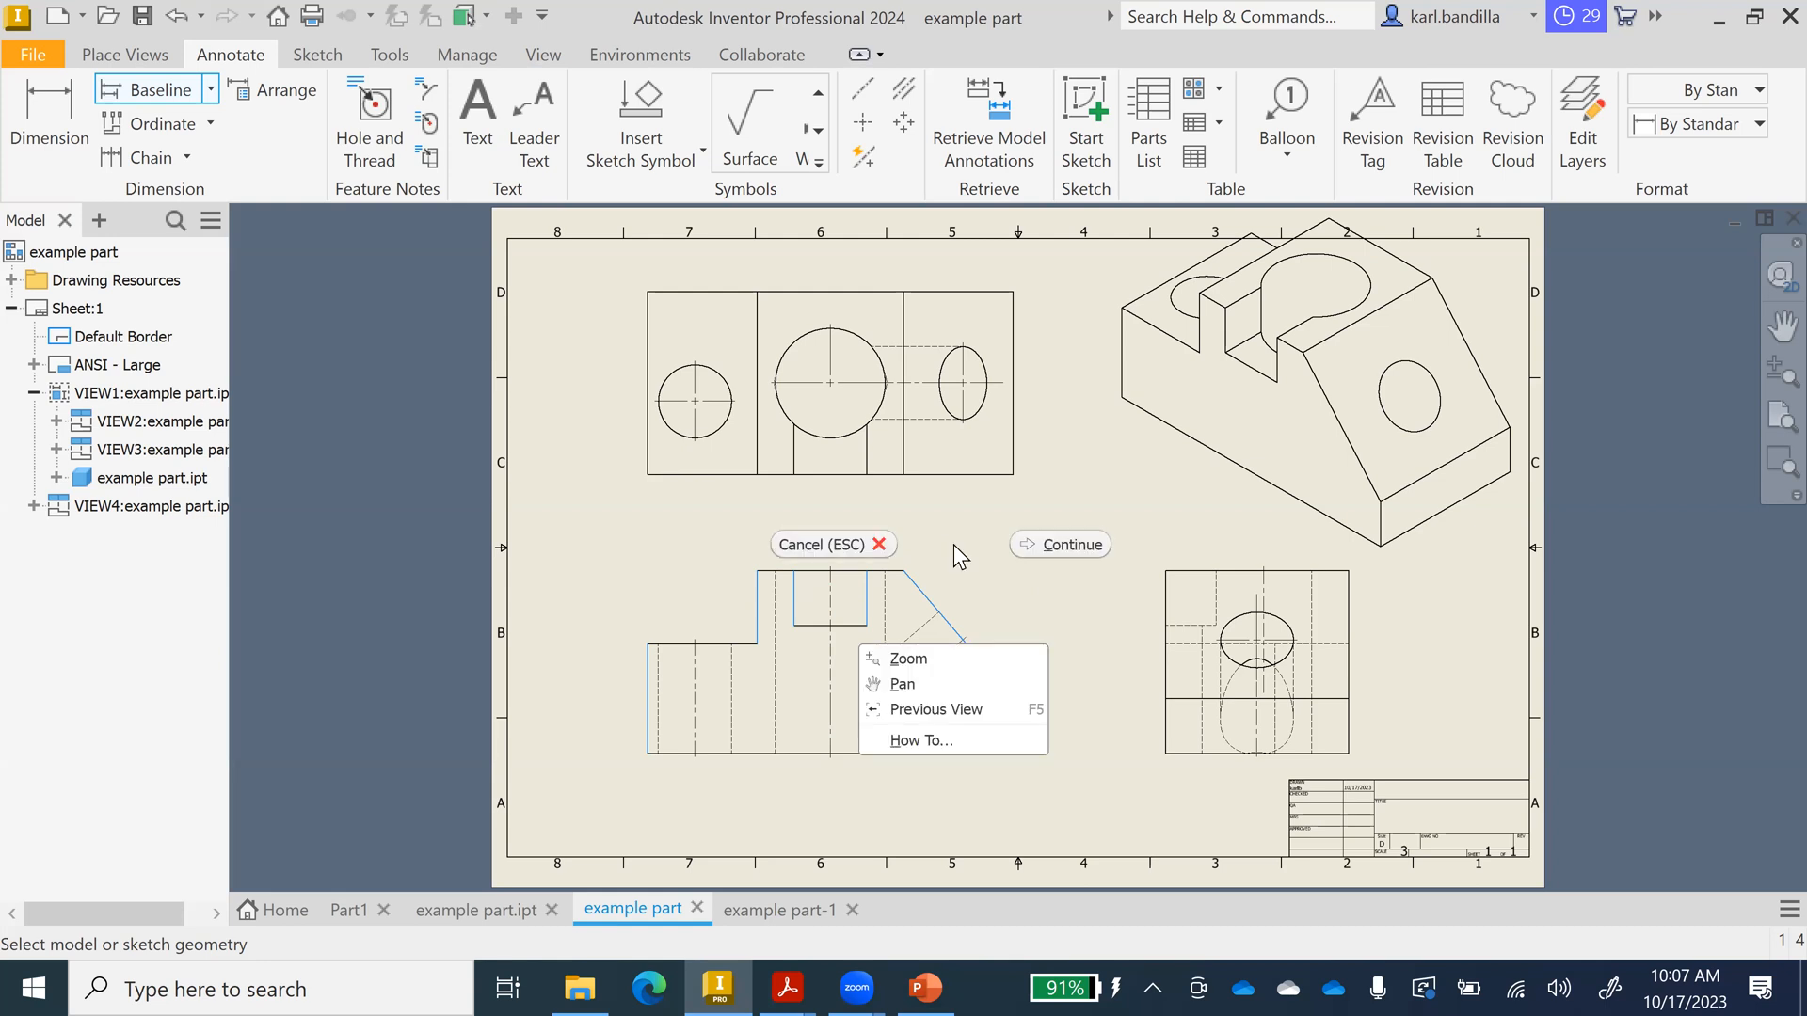
left_click(1054, 544)
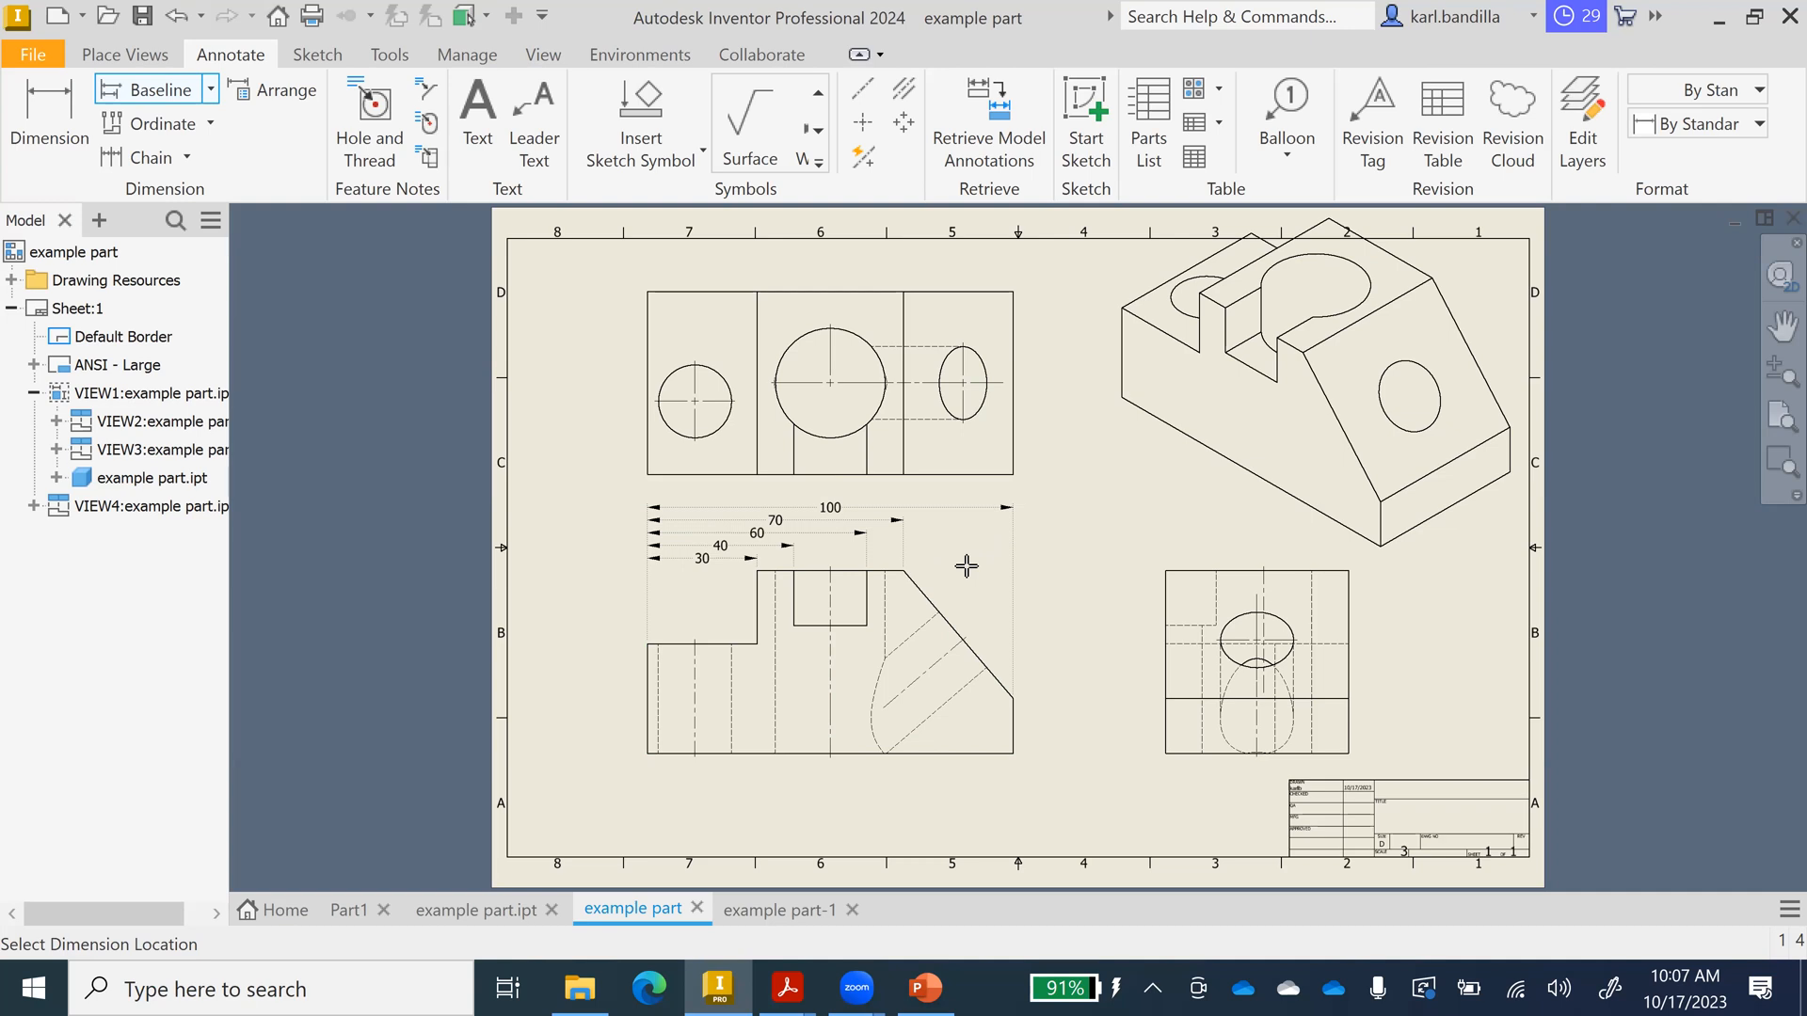
left_click(967, 566)
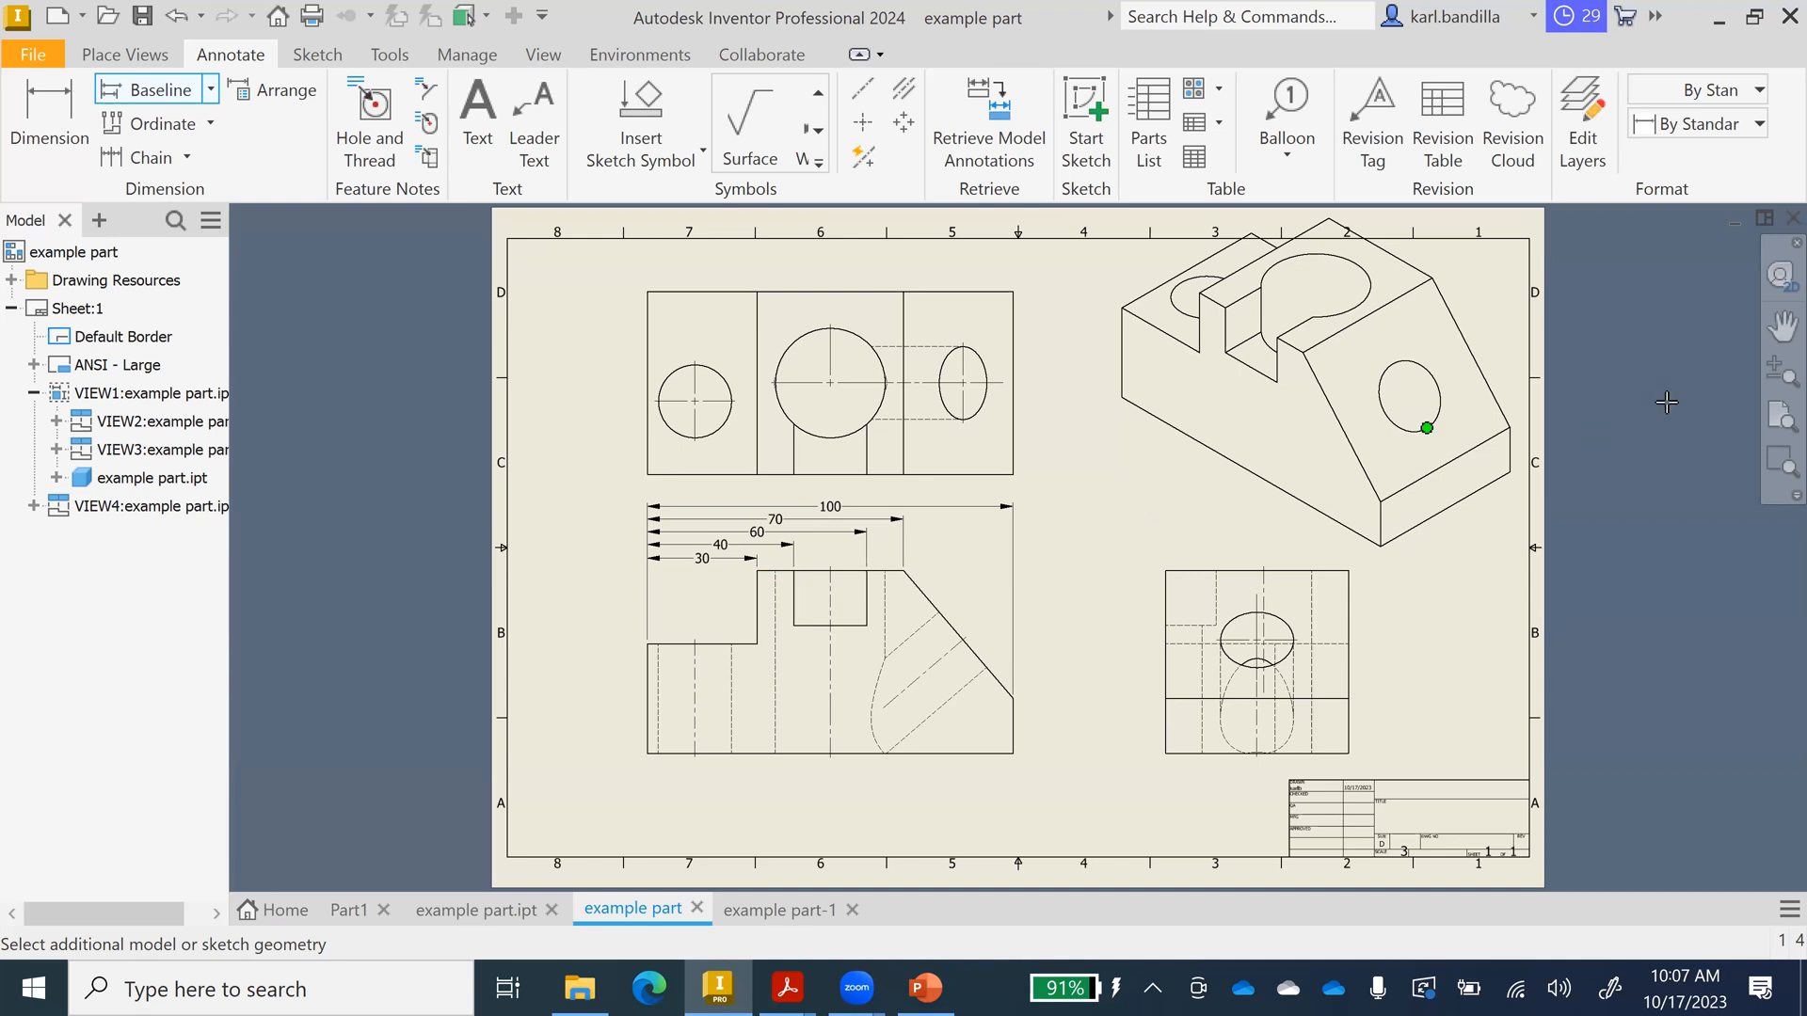
left_click(1761, 328)
left_click_drag(1130, 512, 1125, 604)
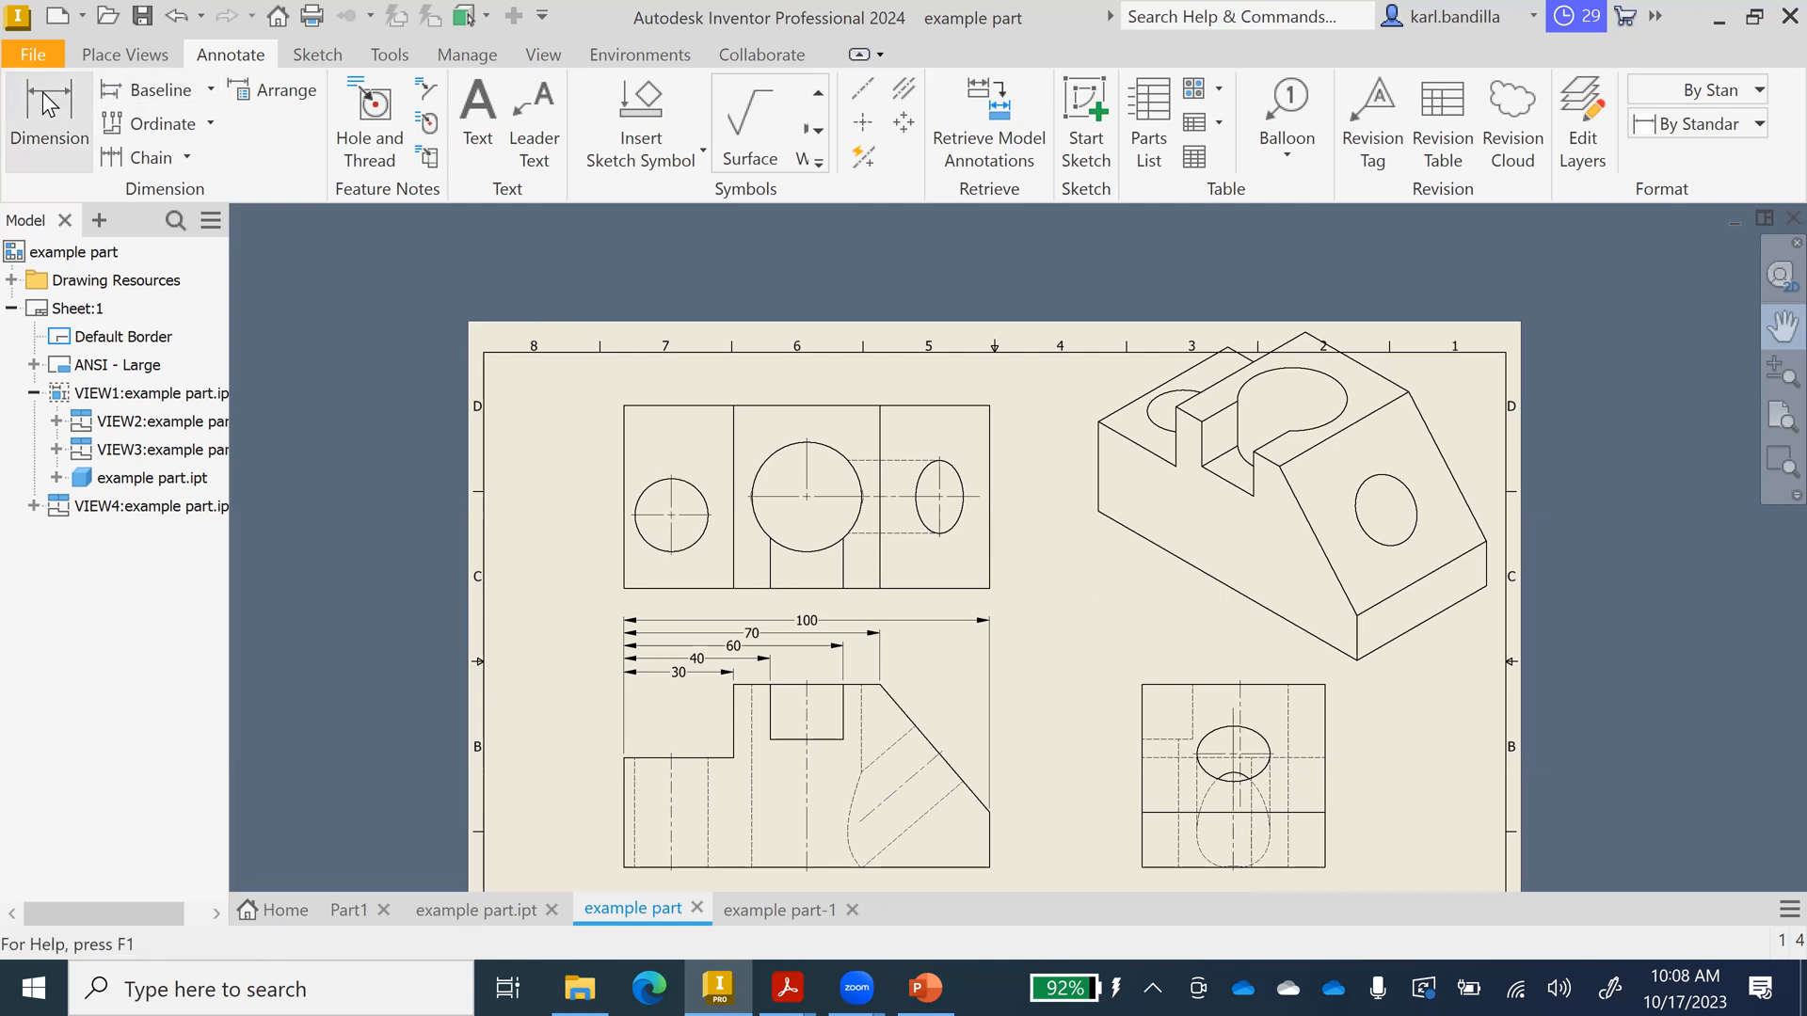
left_click(150, 91)
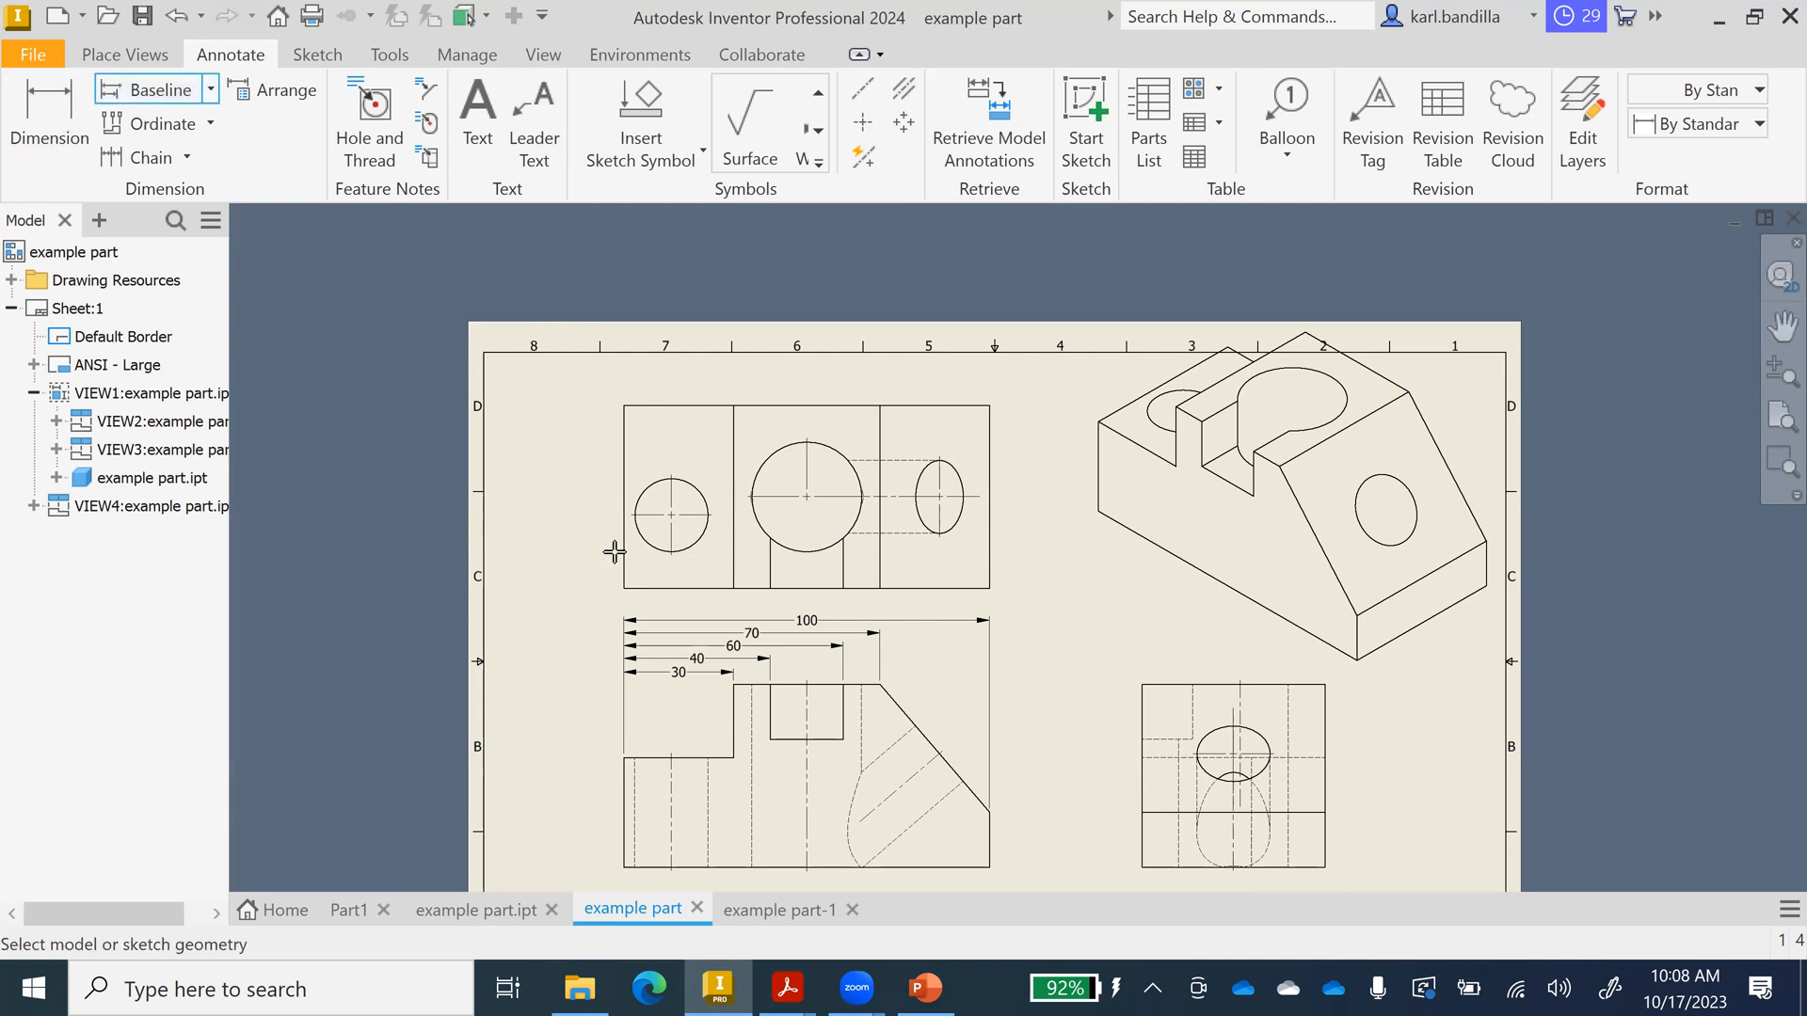
left_click(624, 455)
left_click(646, 488)
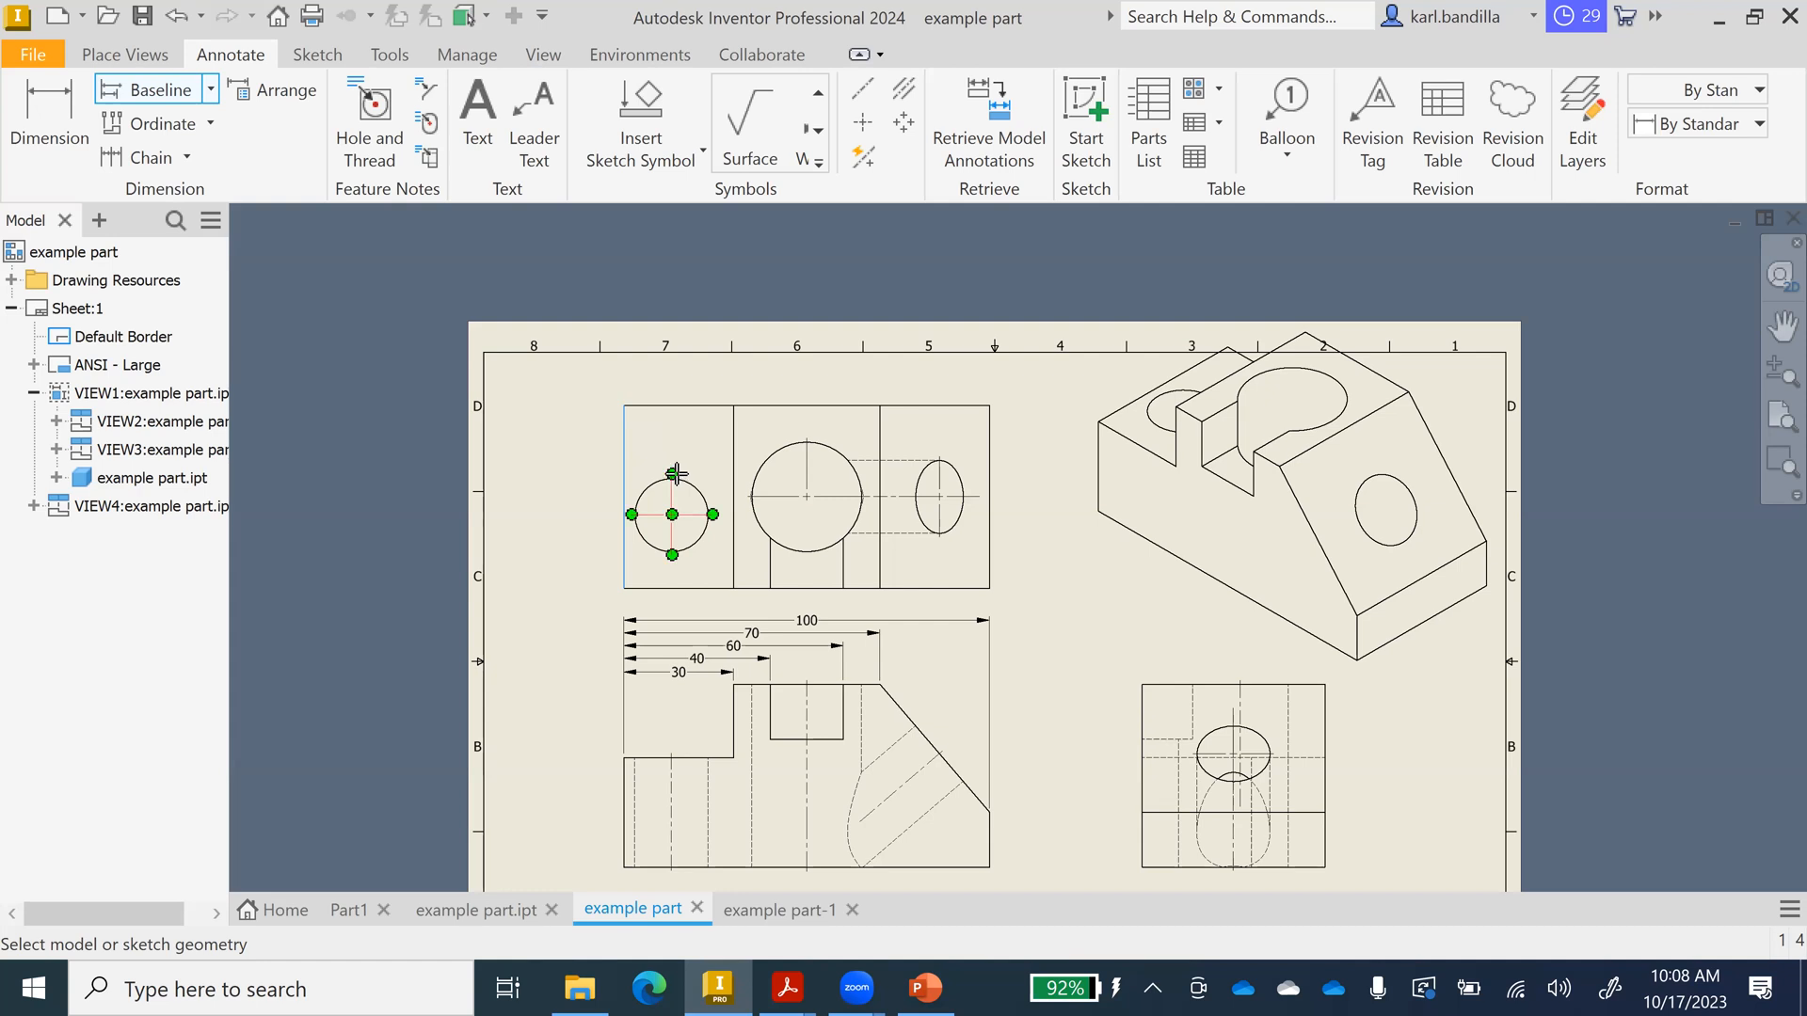
left_click(814, 437)
left_click(939, 456)
right_click(701, 369)
left_click(788, 366)
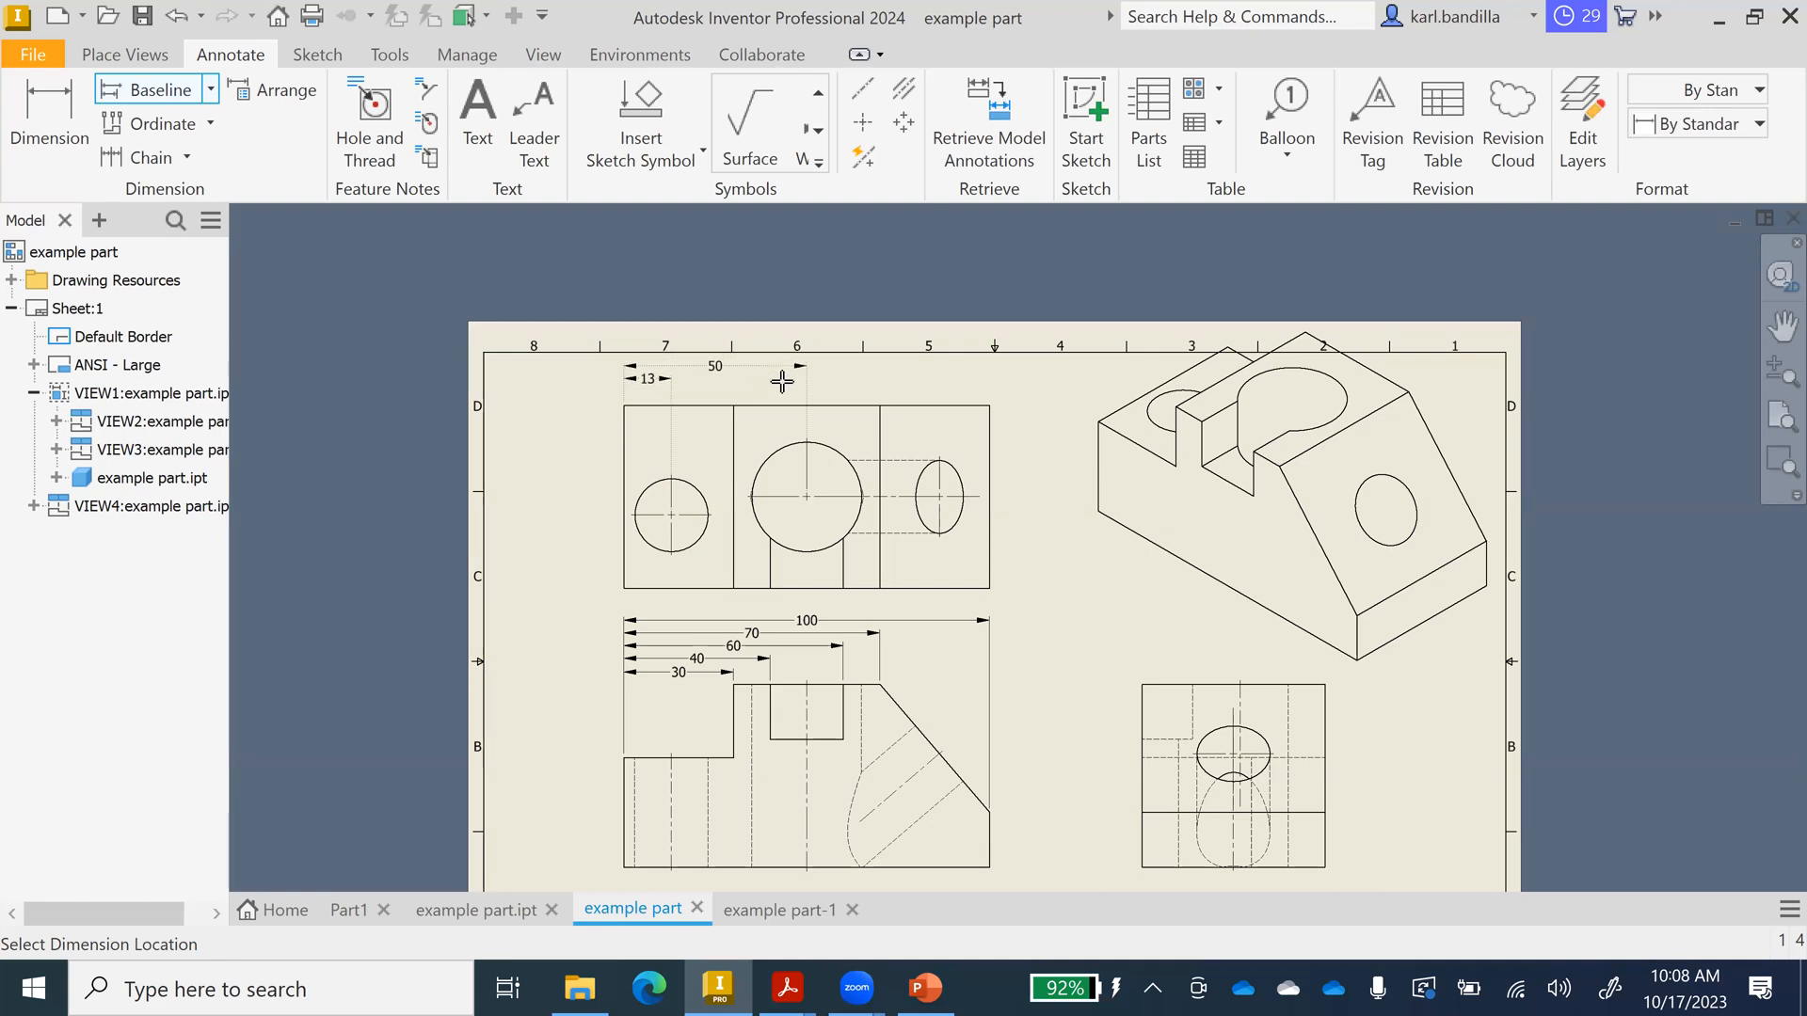
left_click(782, 380)
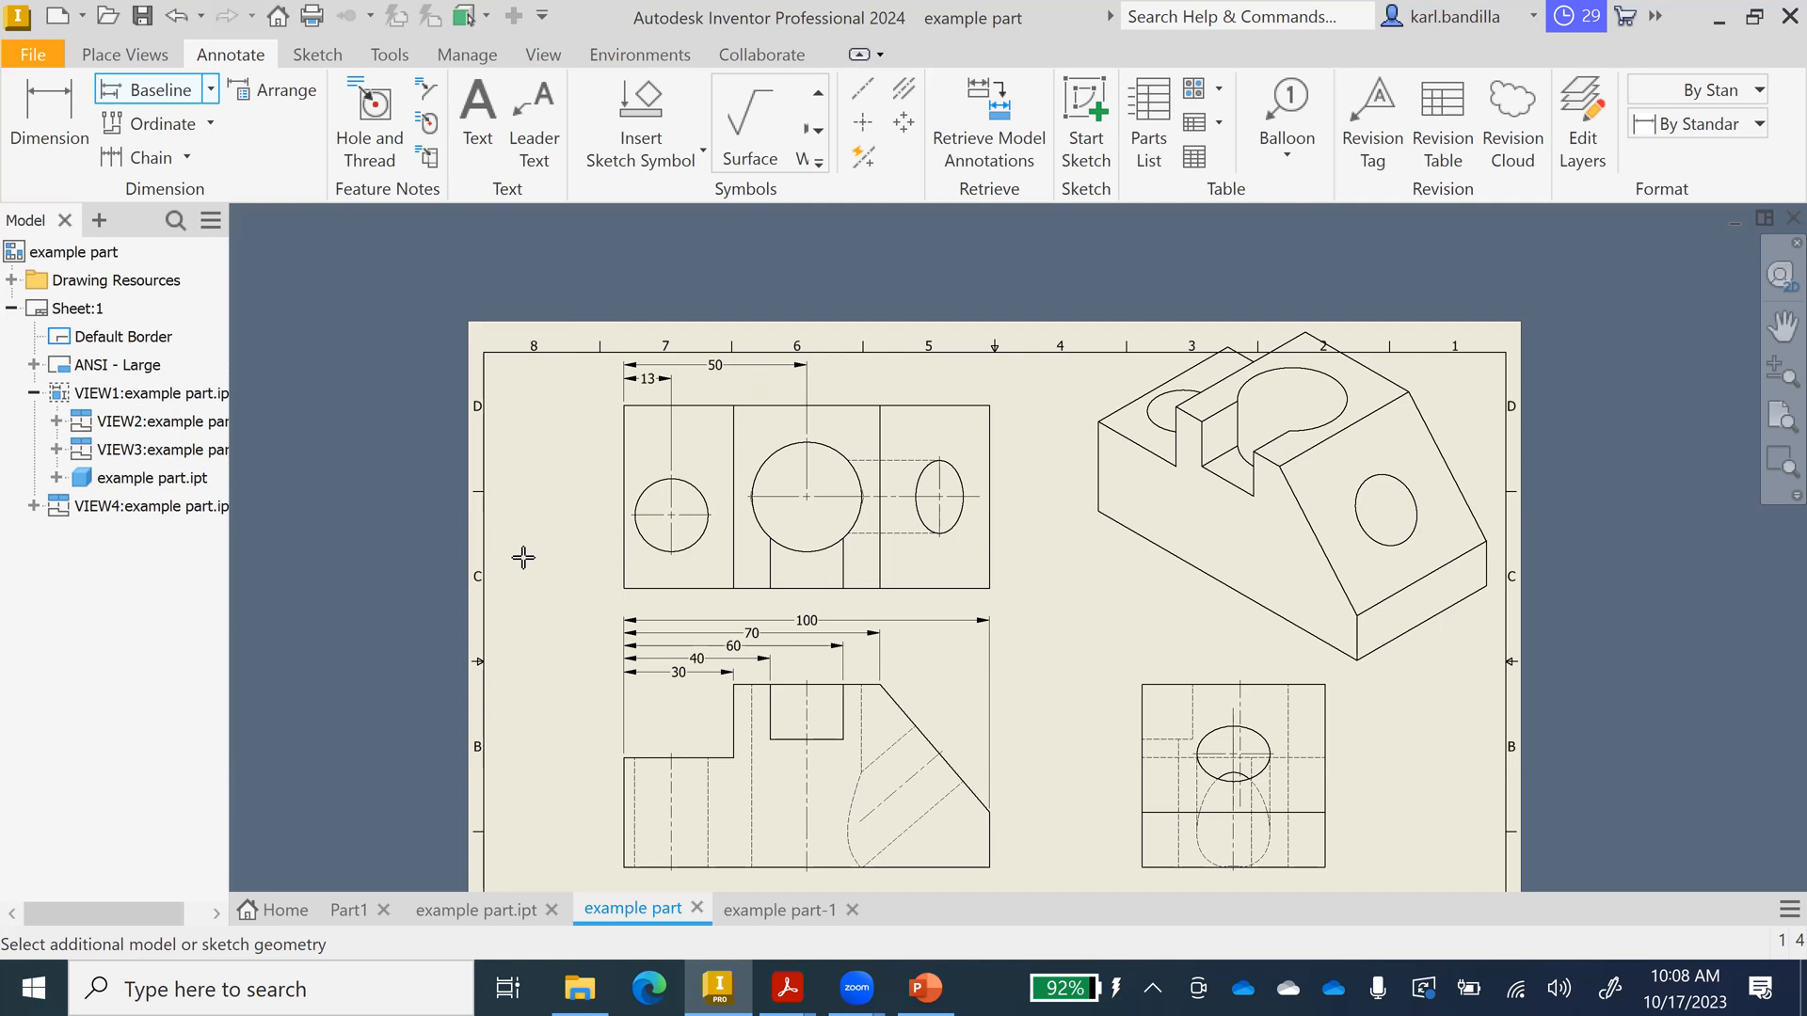
key("Escape")
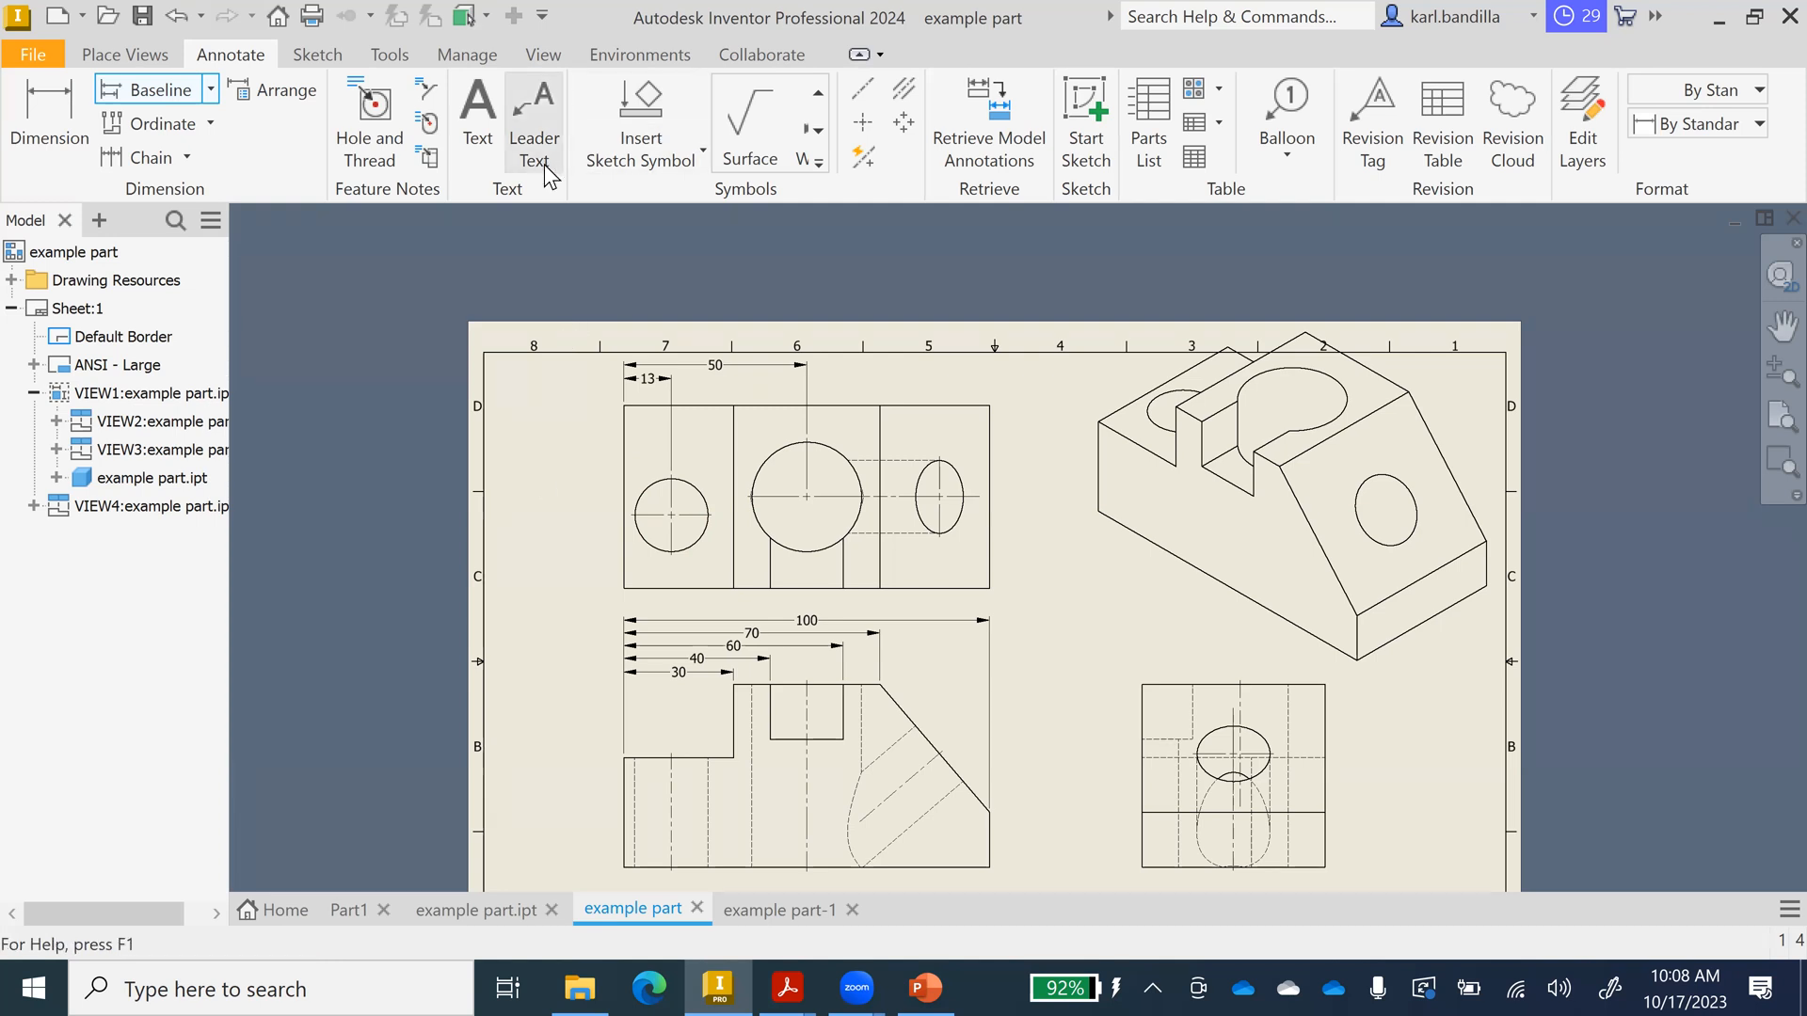
Dimension the small circle in the top view as Ø20.
key("d")
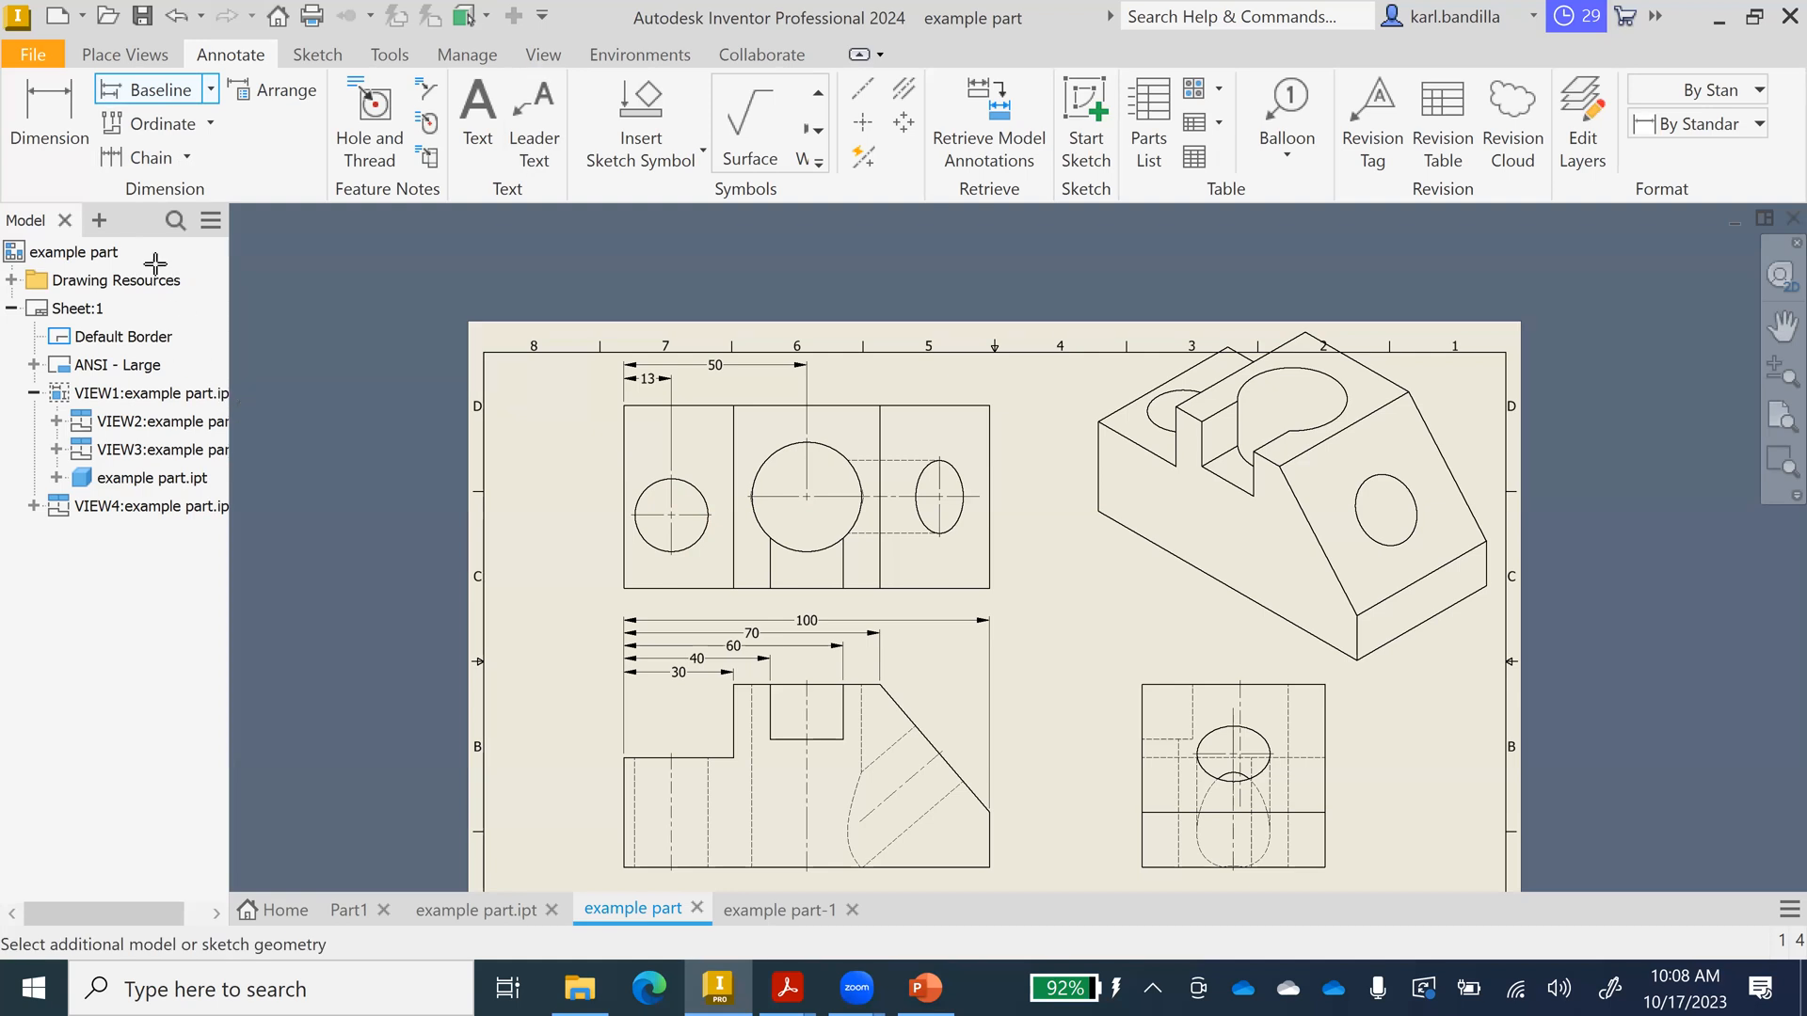
left_click(66, 112)
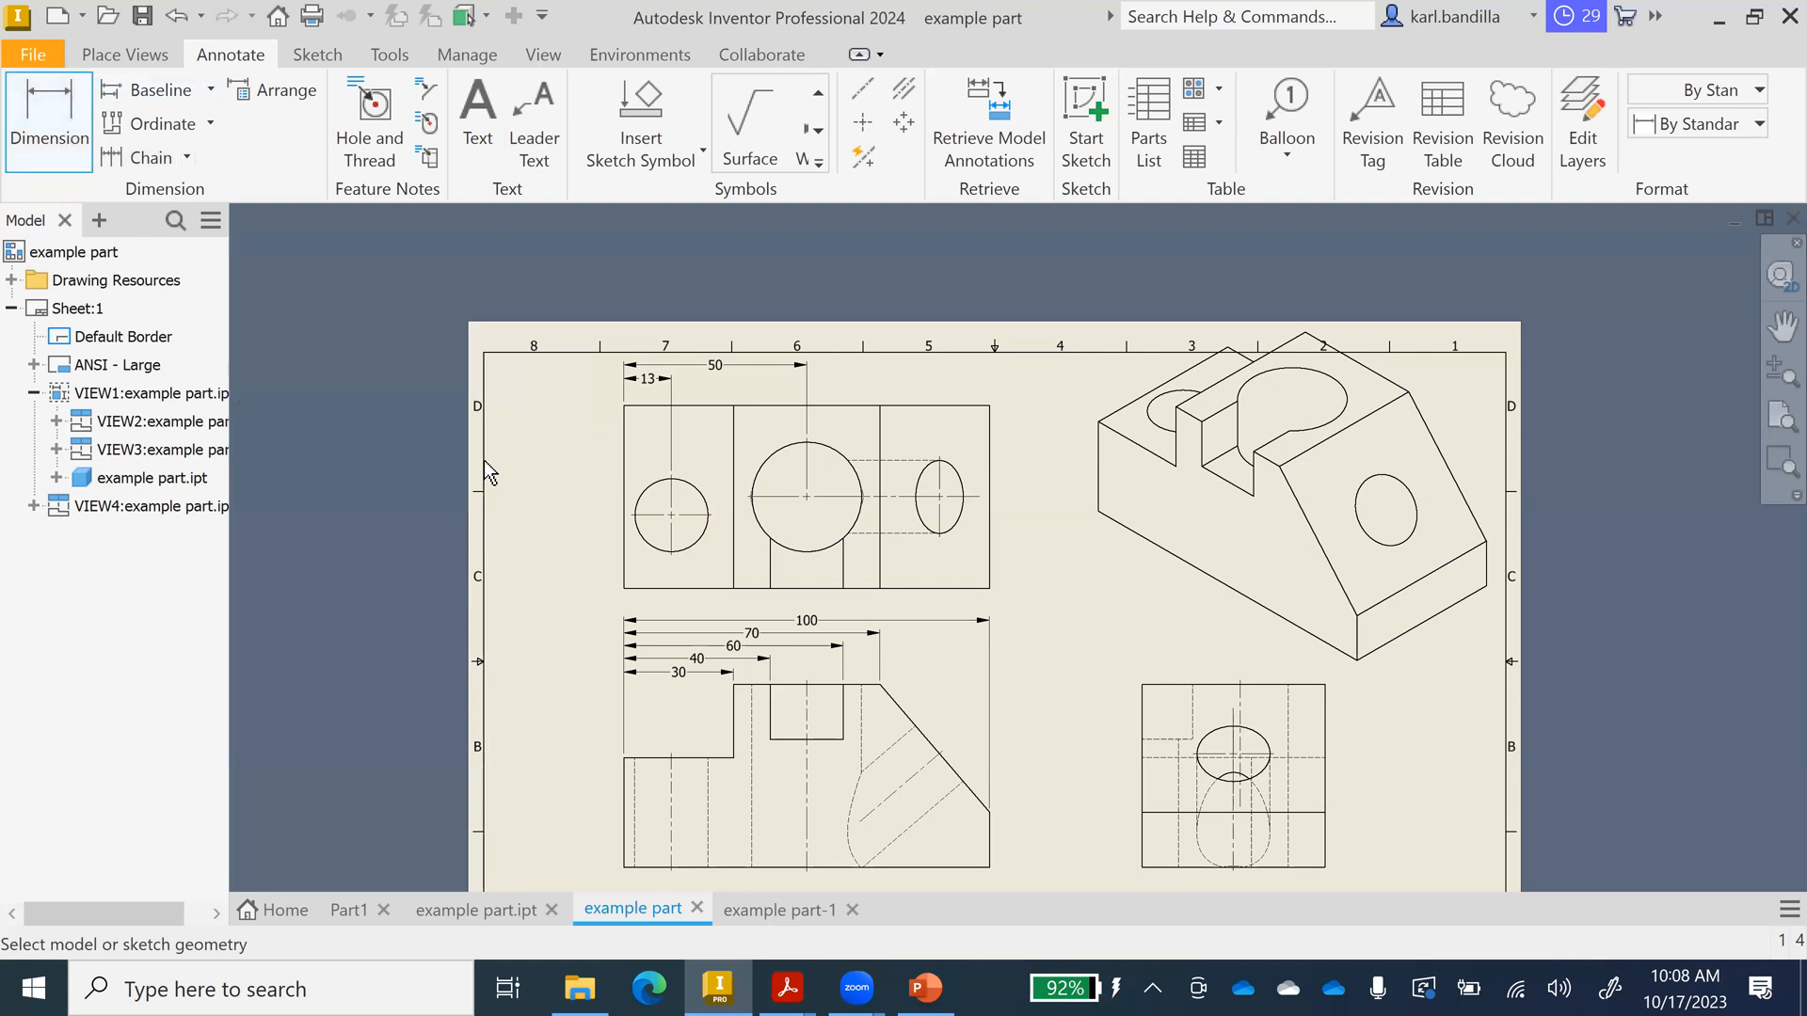
left_click(649, 497)
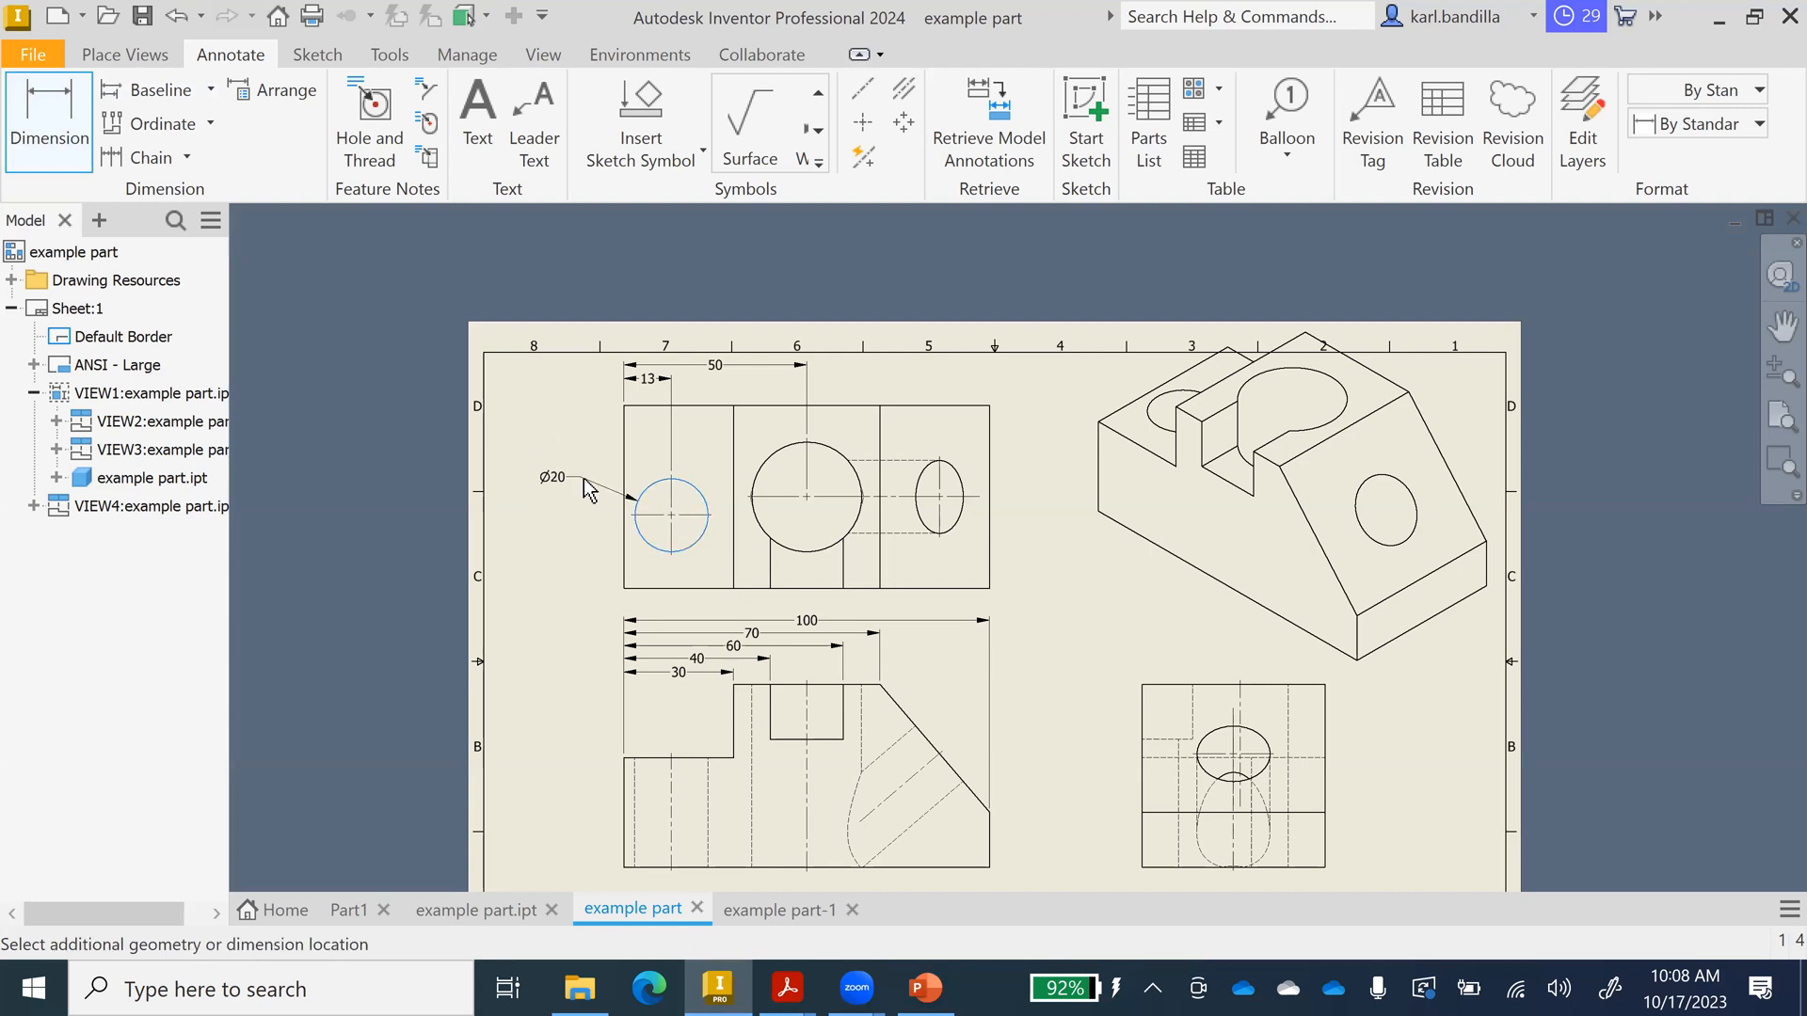
left_click(584, 481)
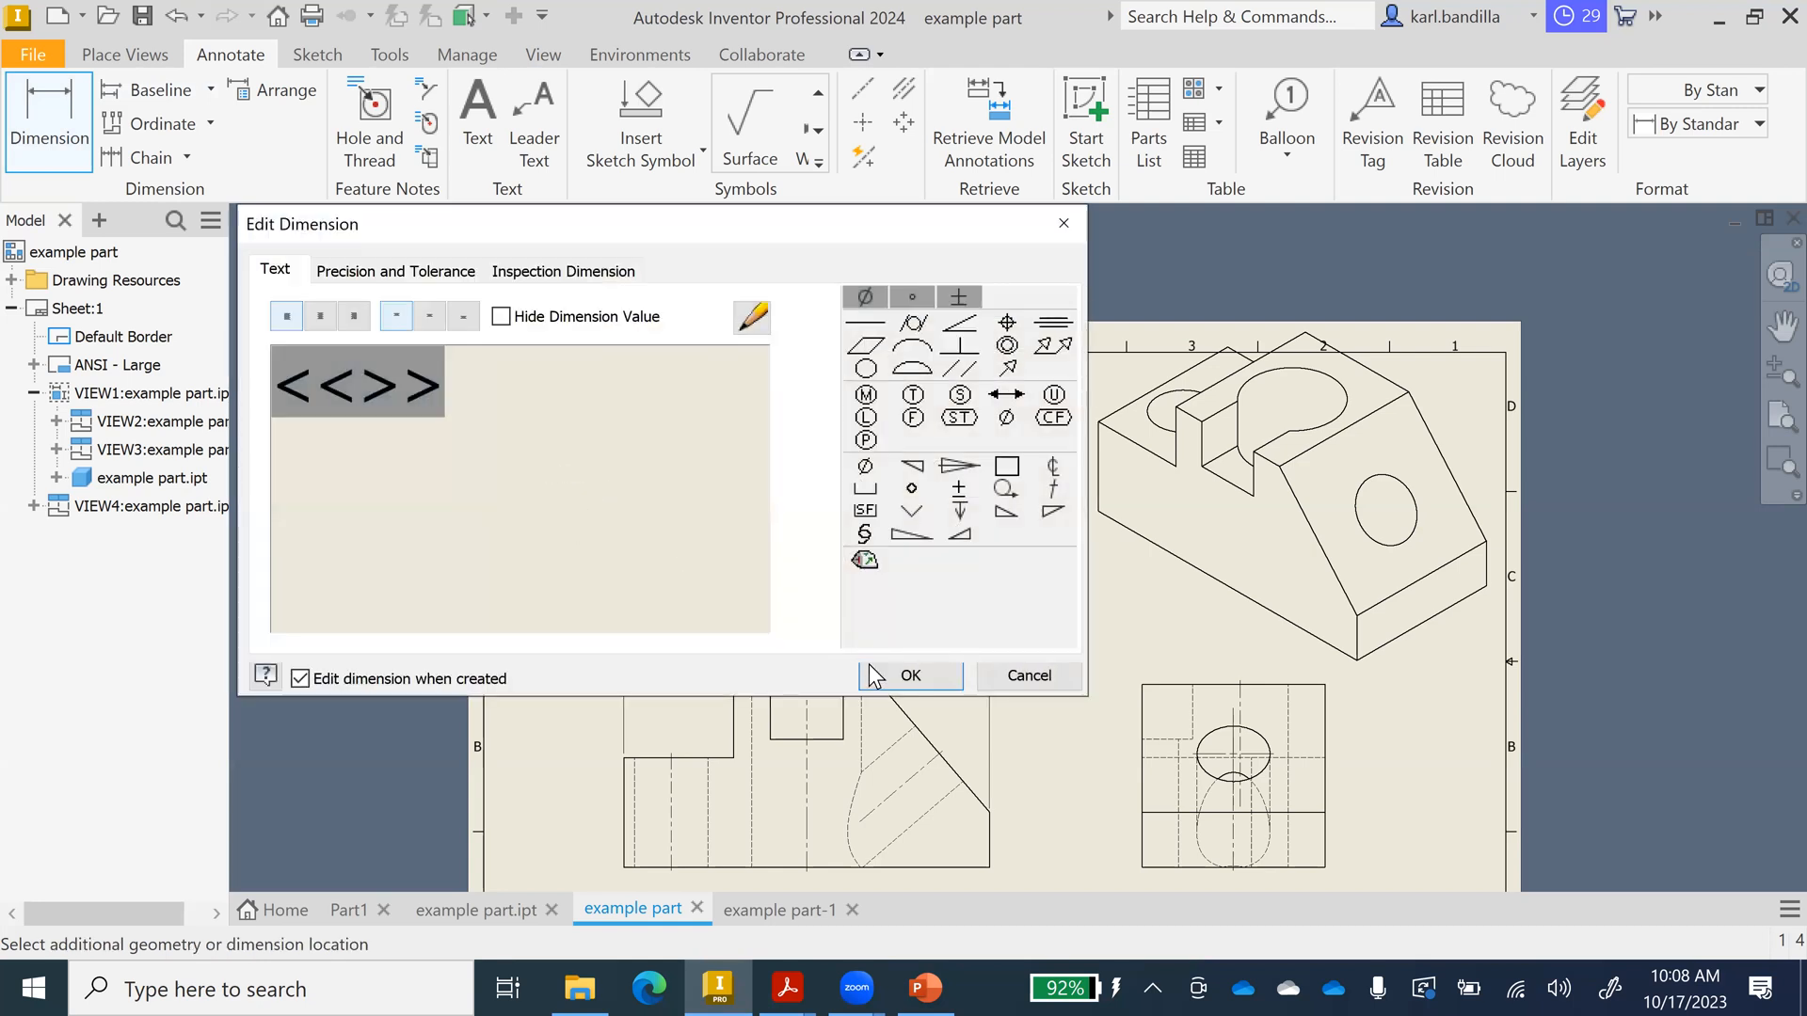
left_click(874, 675)
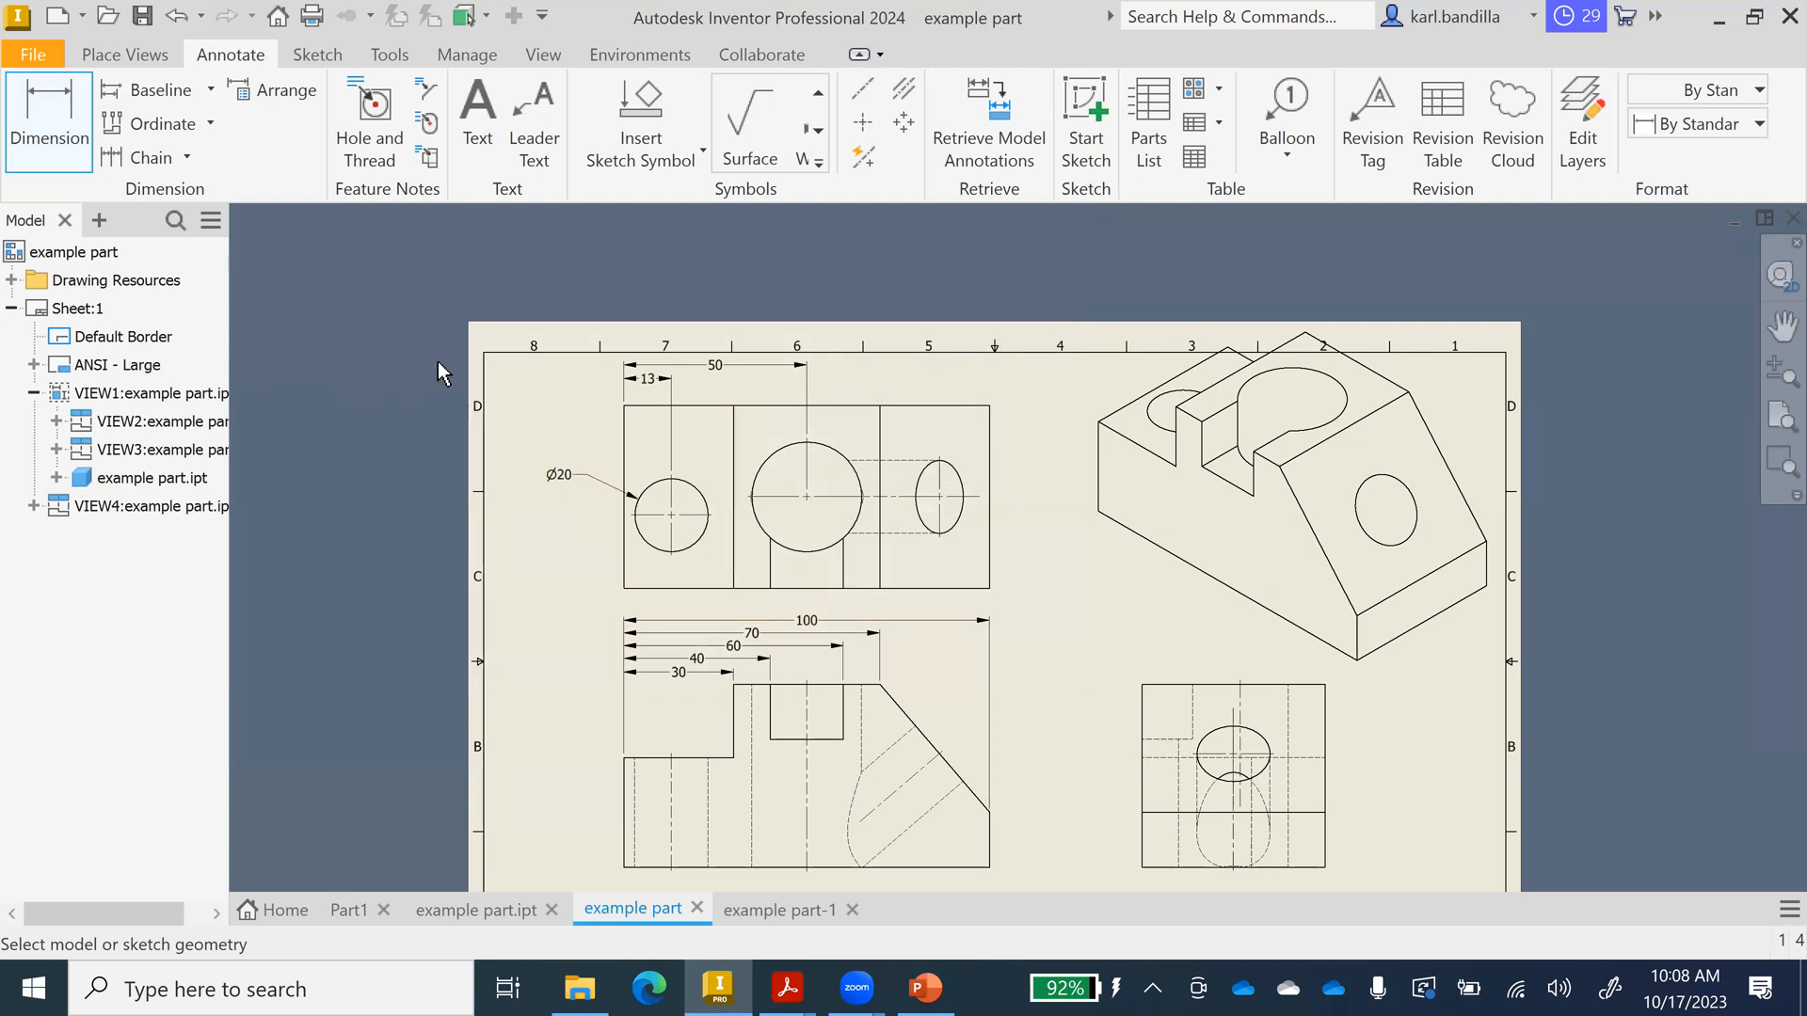
Dimension the large circle as Ø30, replacing the R15 value with a diameter symbol.
left_click(831, 461)
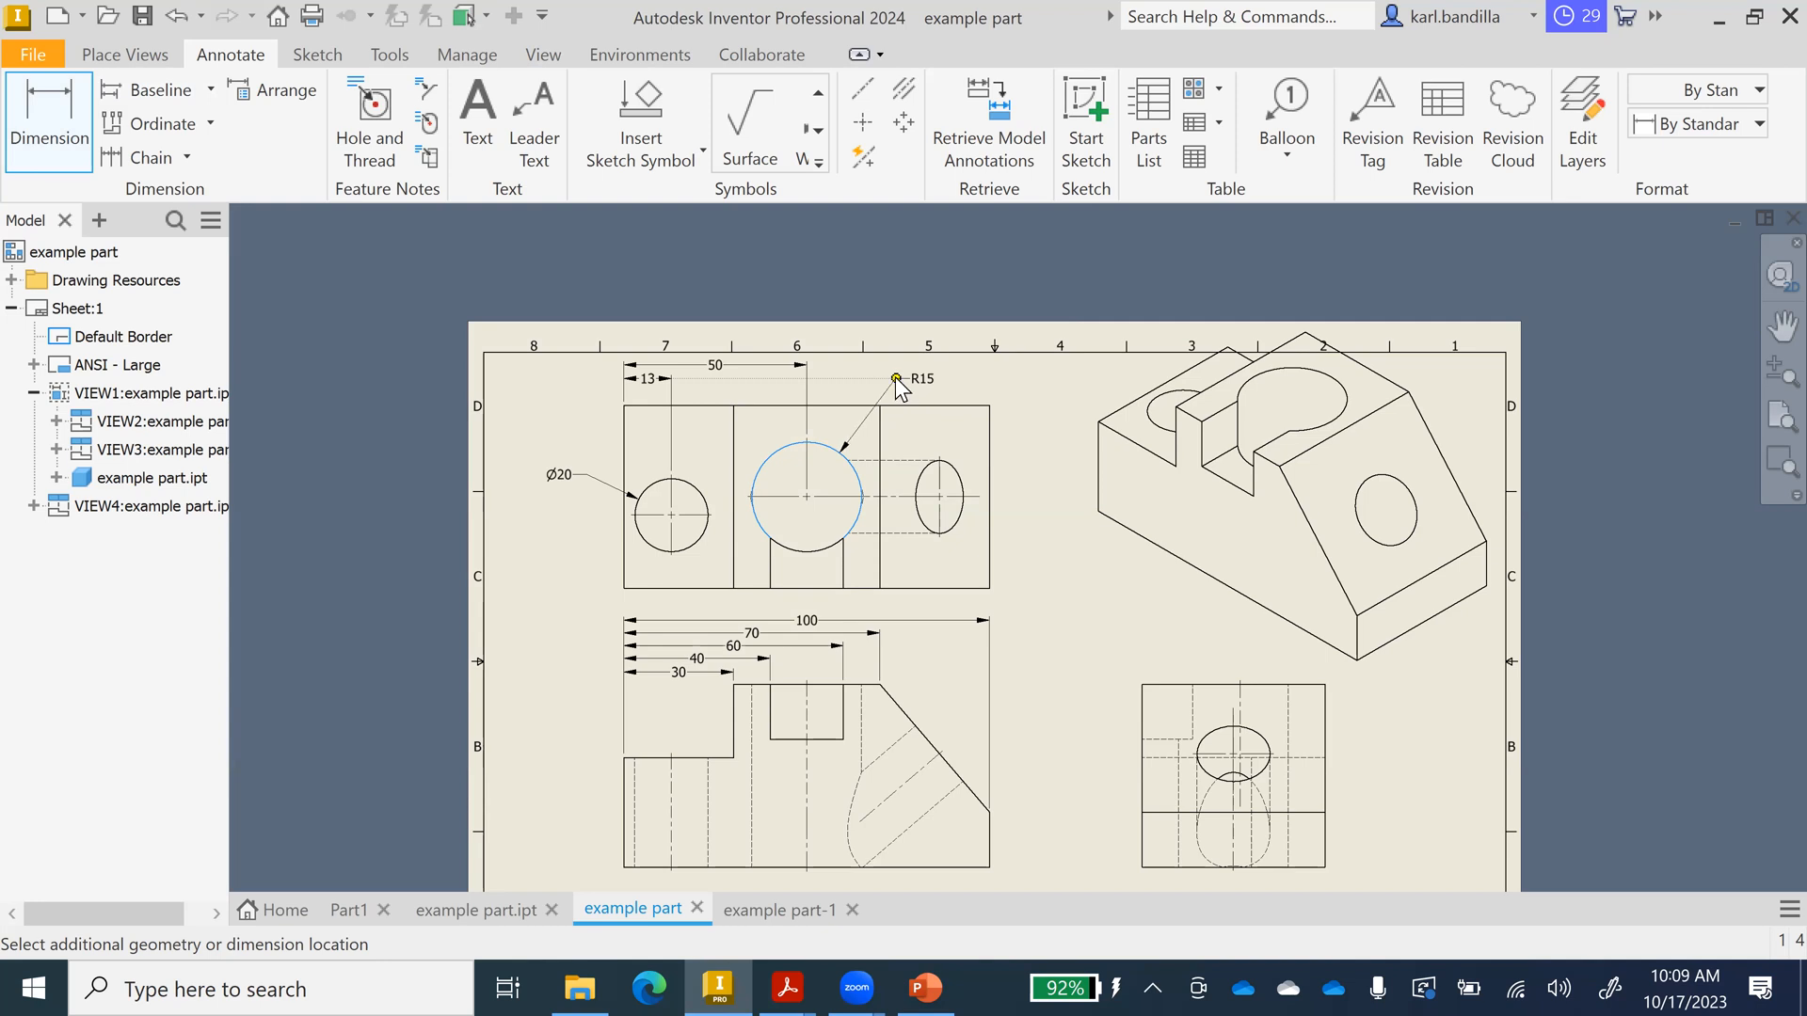
left_click(895, 376)
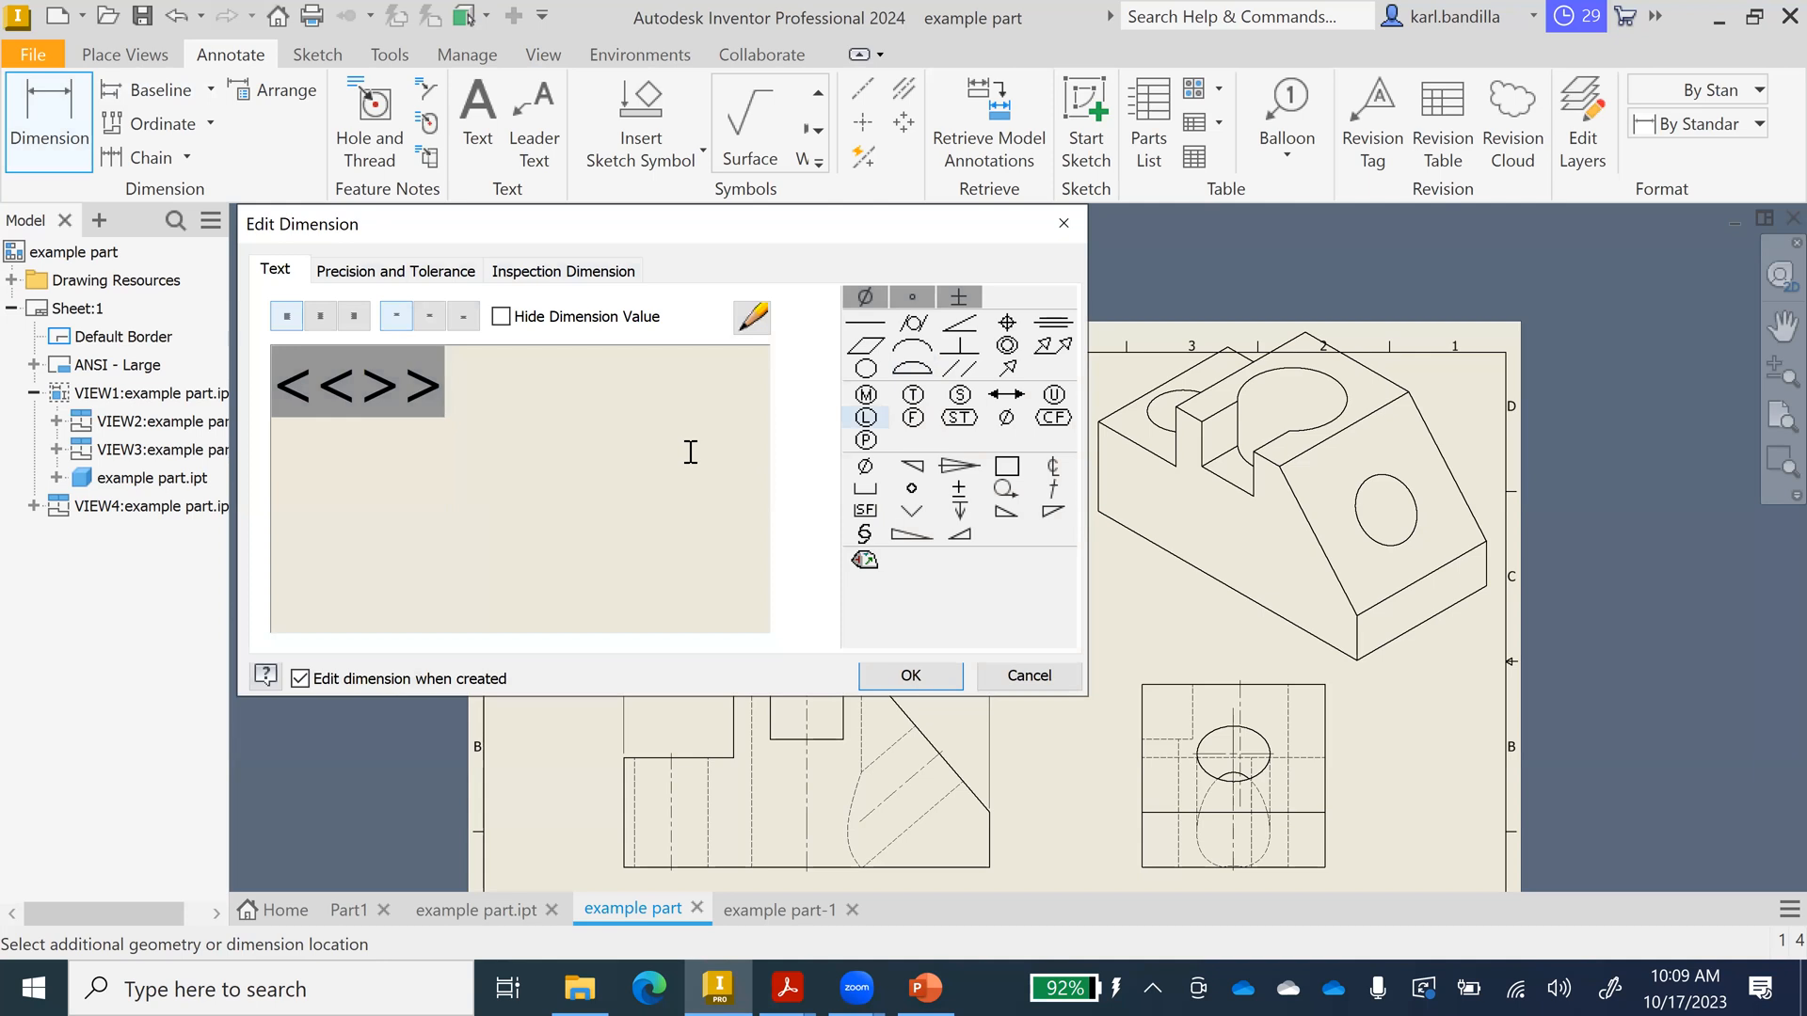
left_click(501, 317)
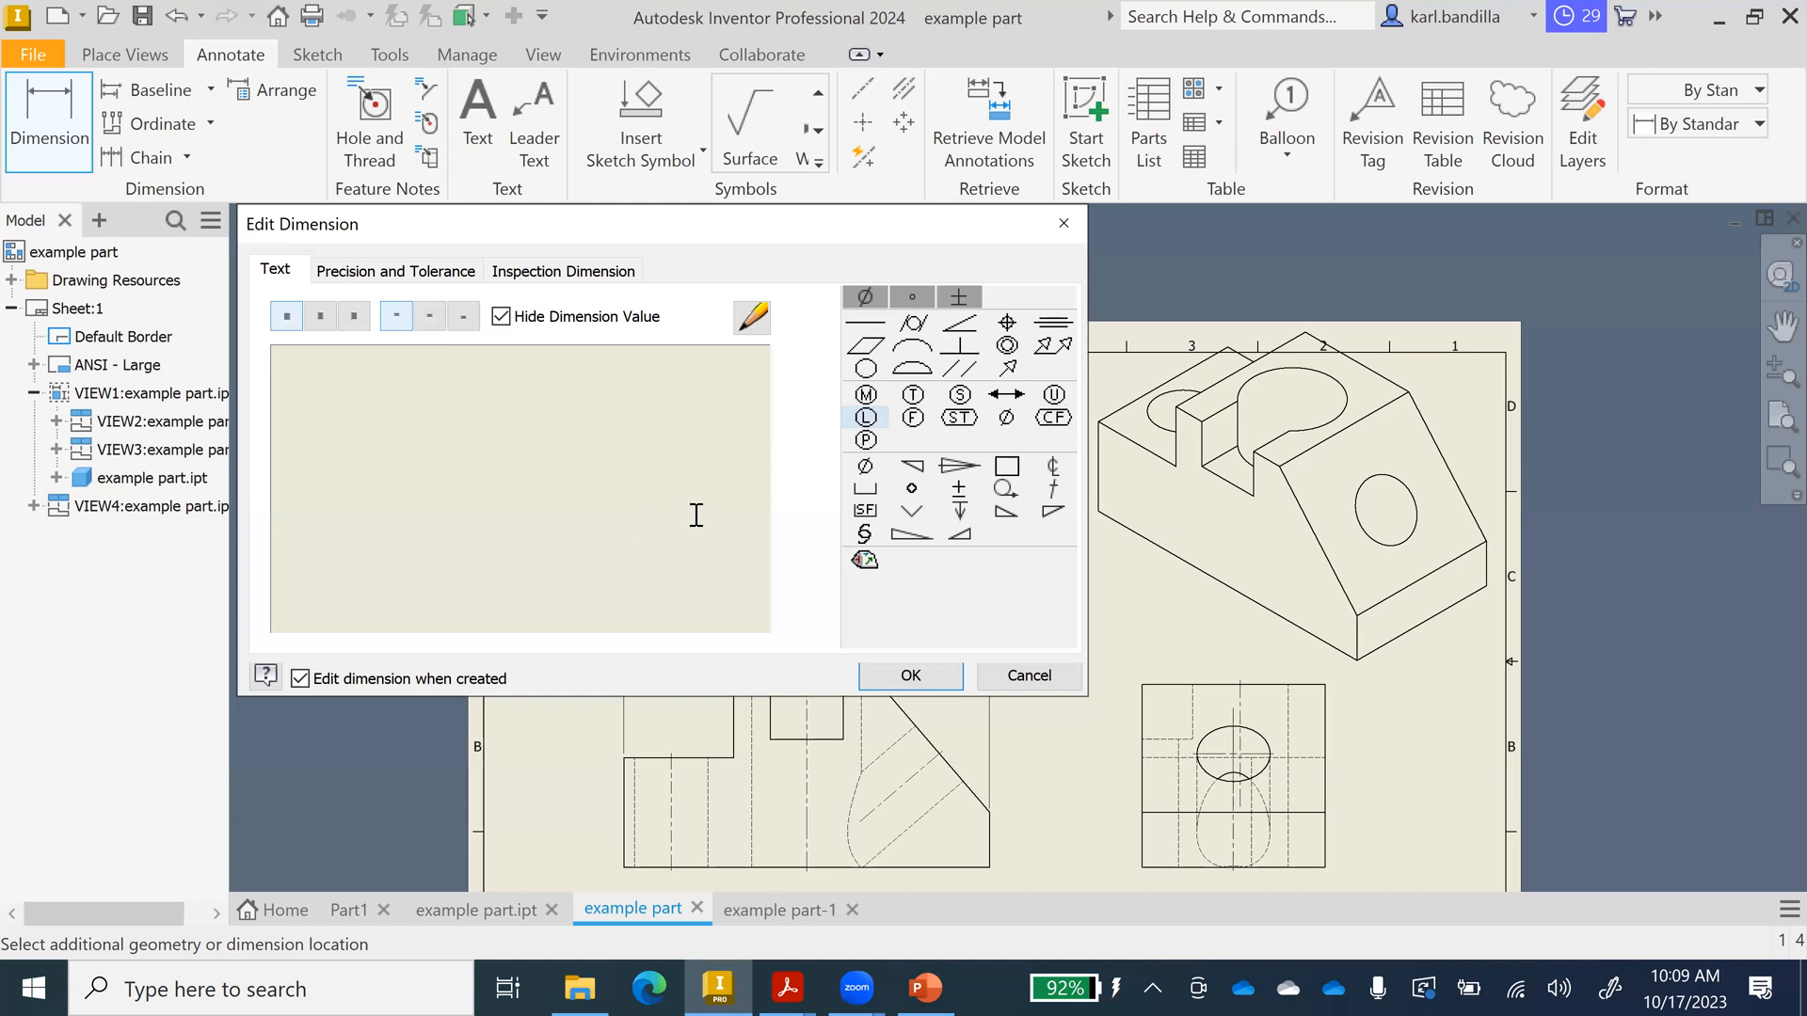
left_click(866, 469)
type("30")
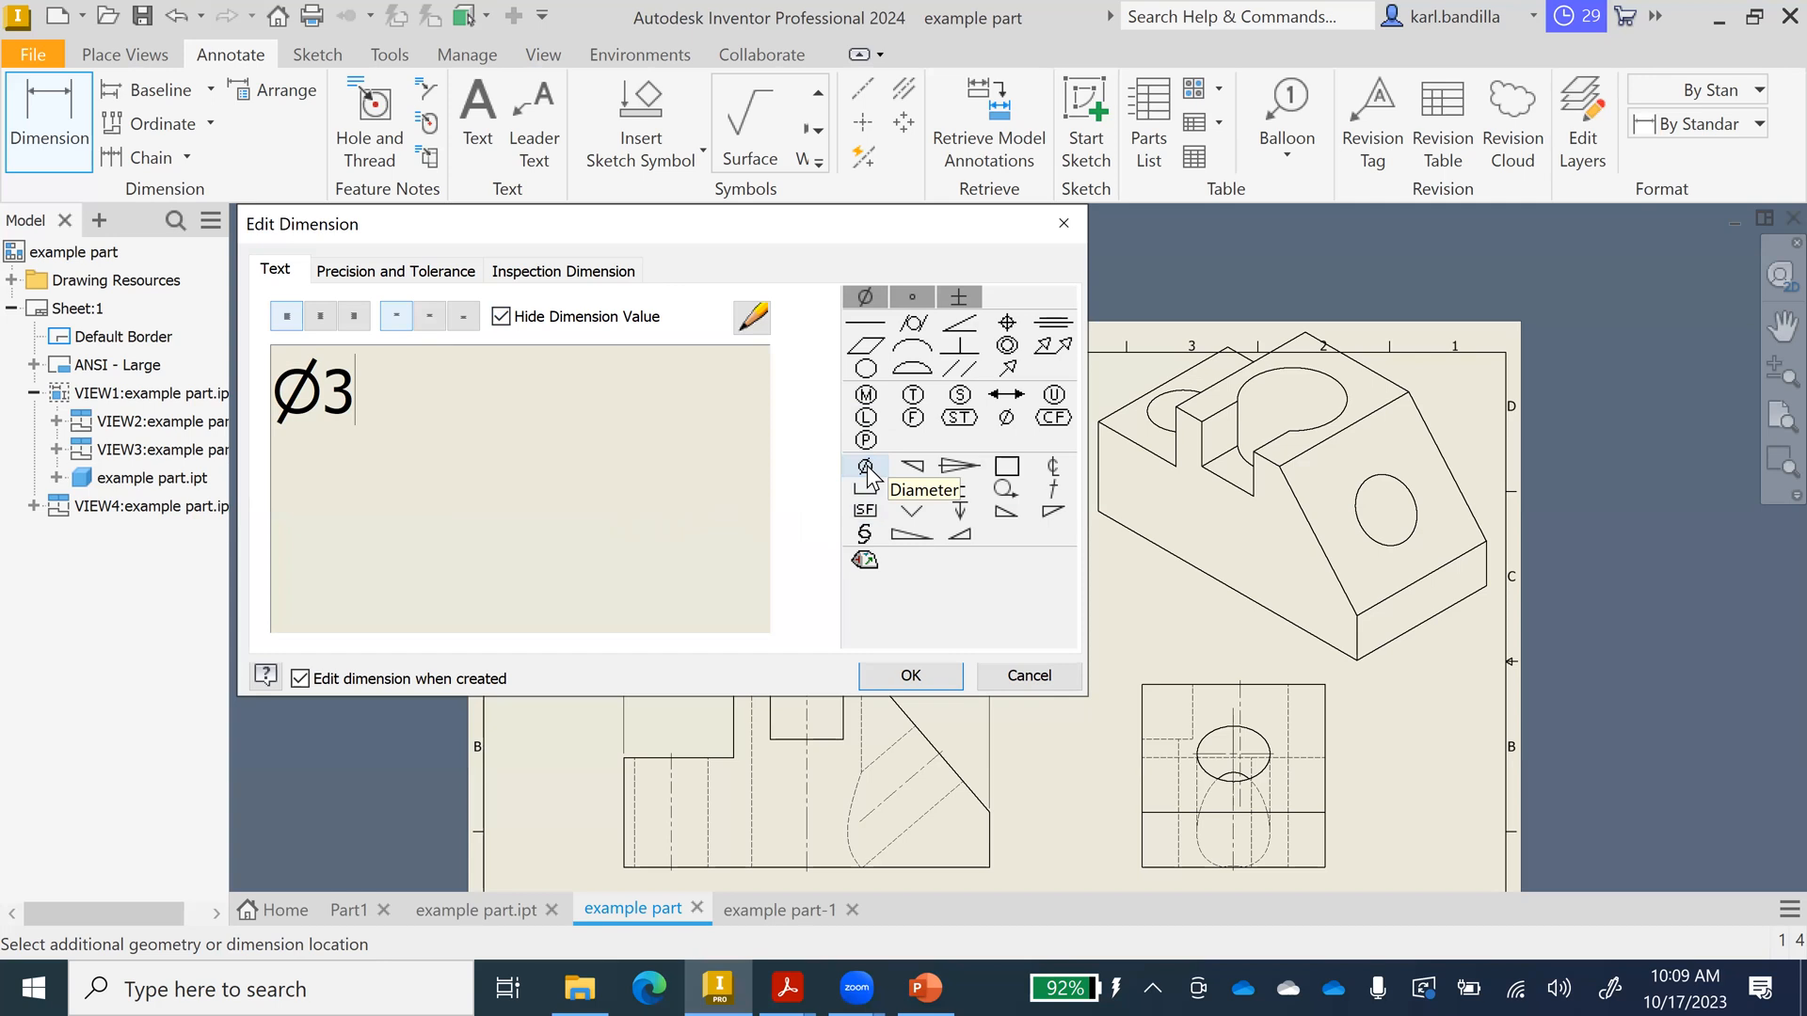
left_click(910, 674)
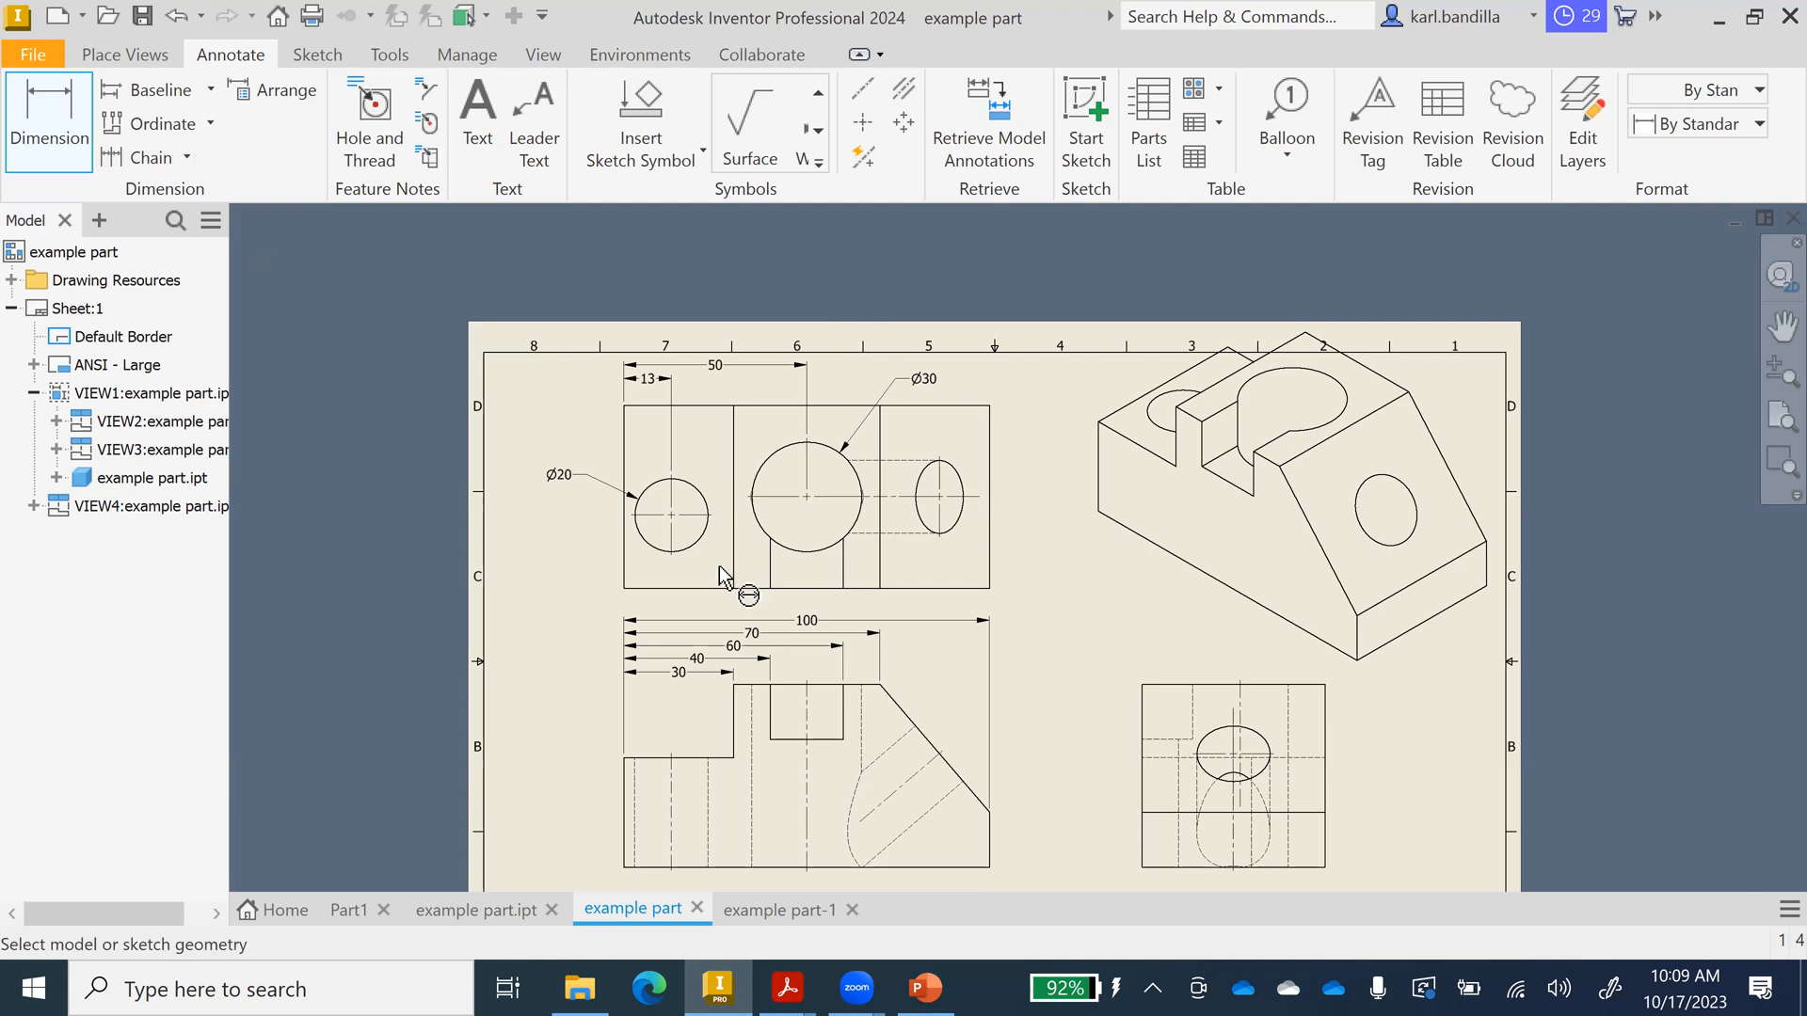
left_click(825, 548)
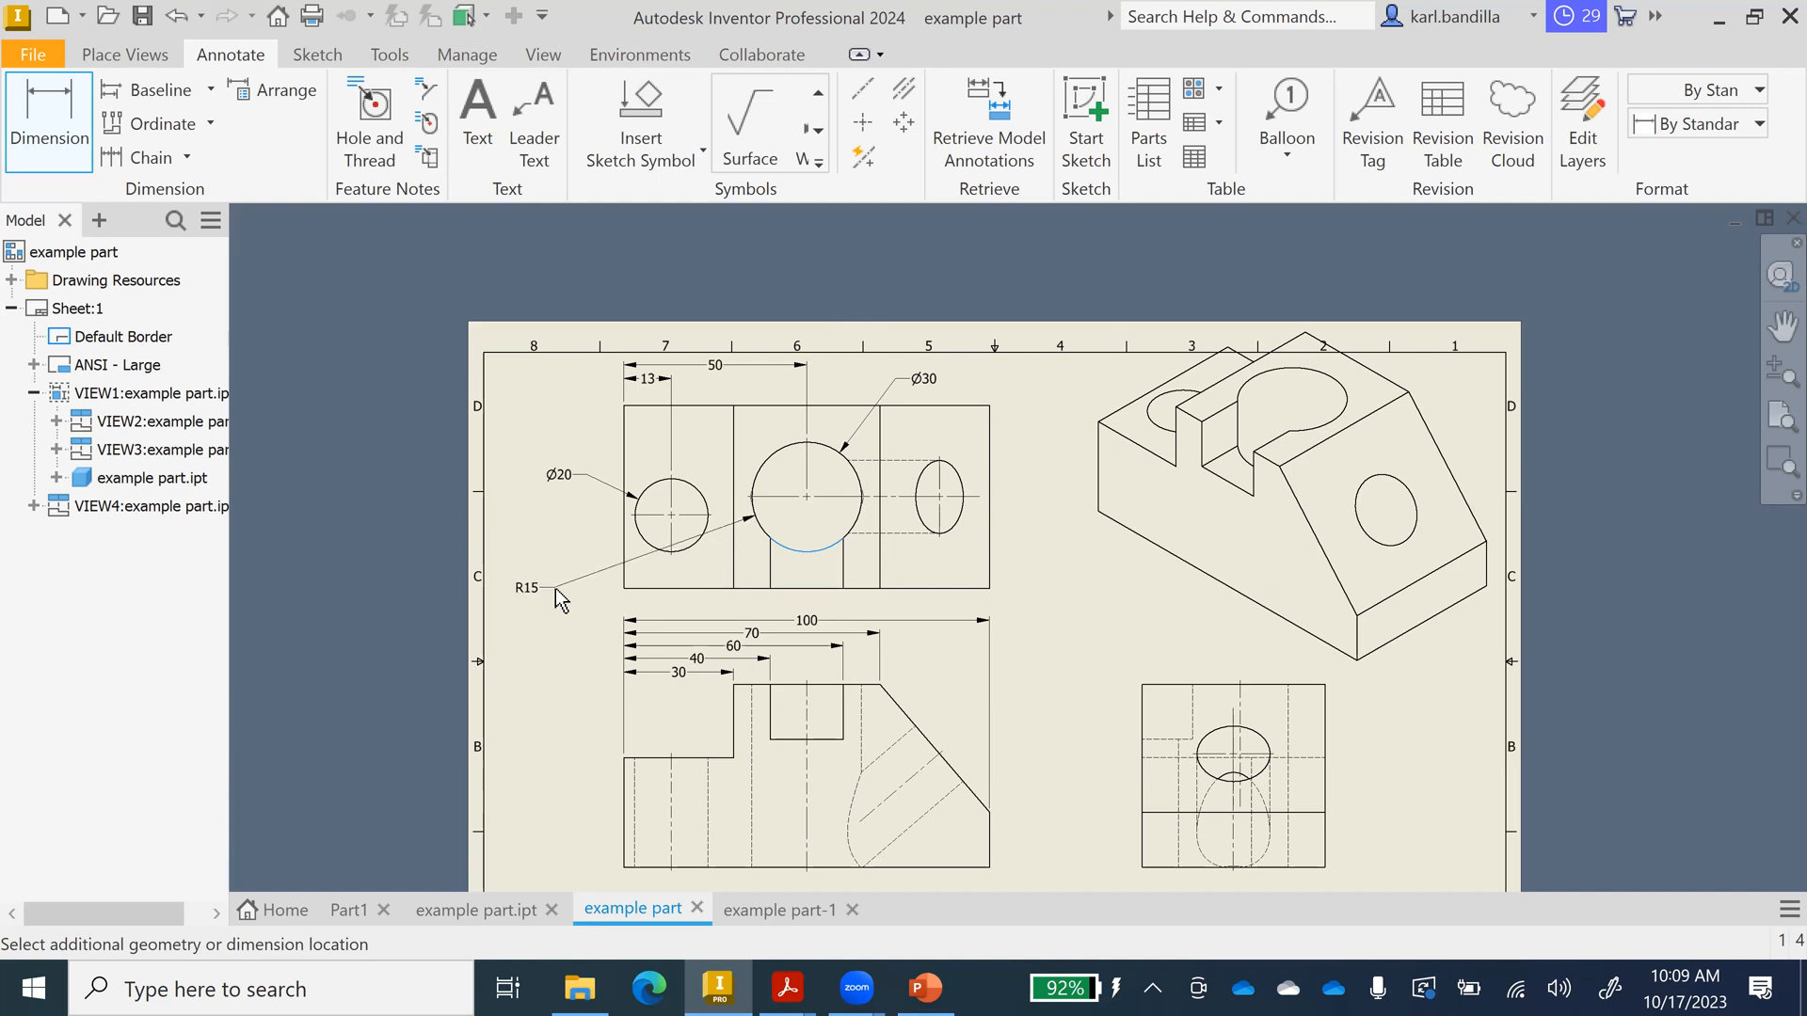
key("Escape")
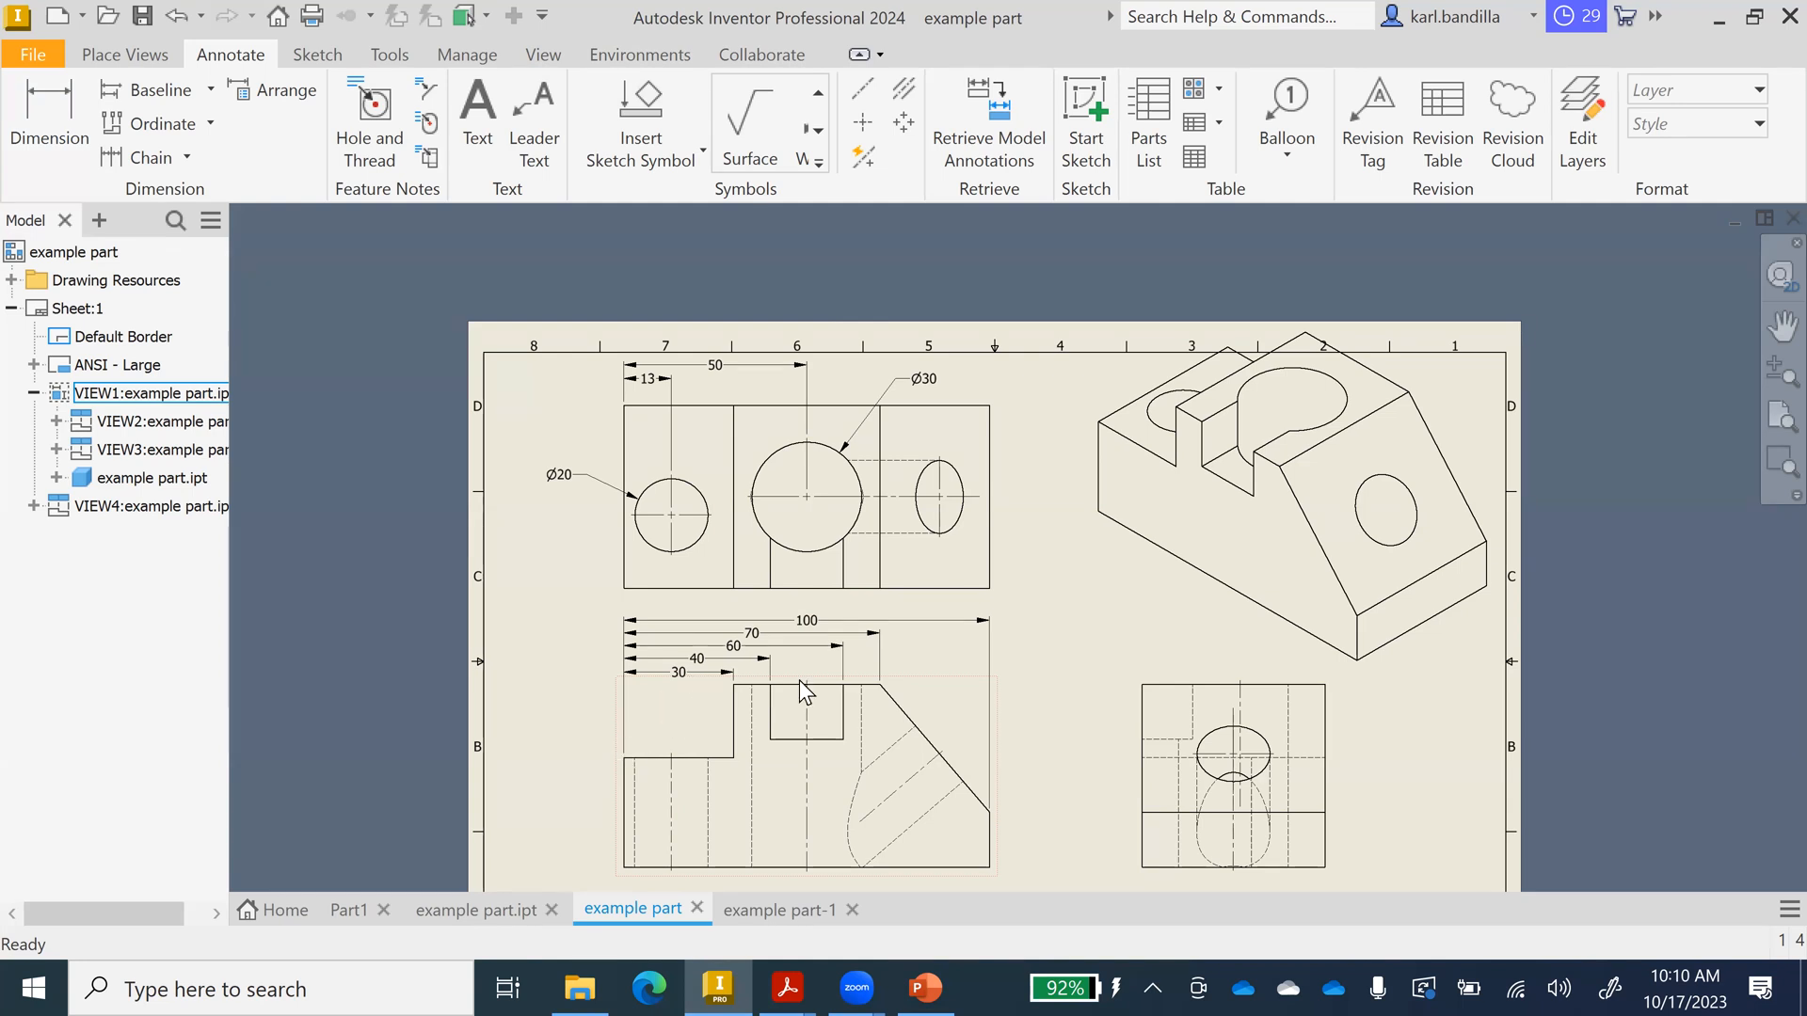
Delete the isometric view VIEW4 from the sheet.
left_click(1397, 670)
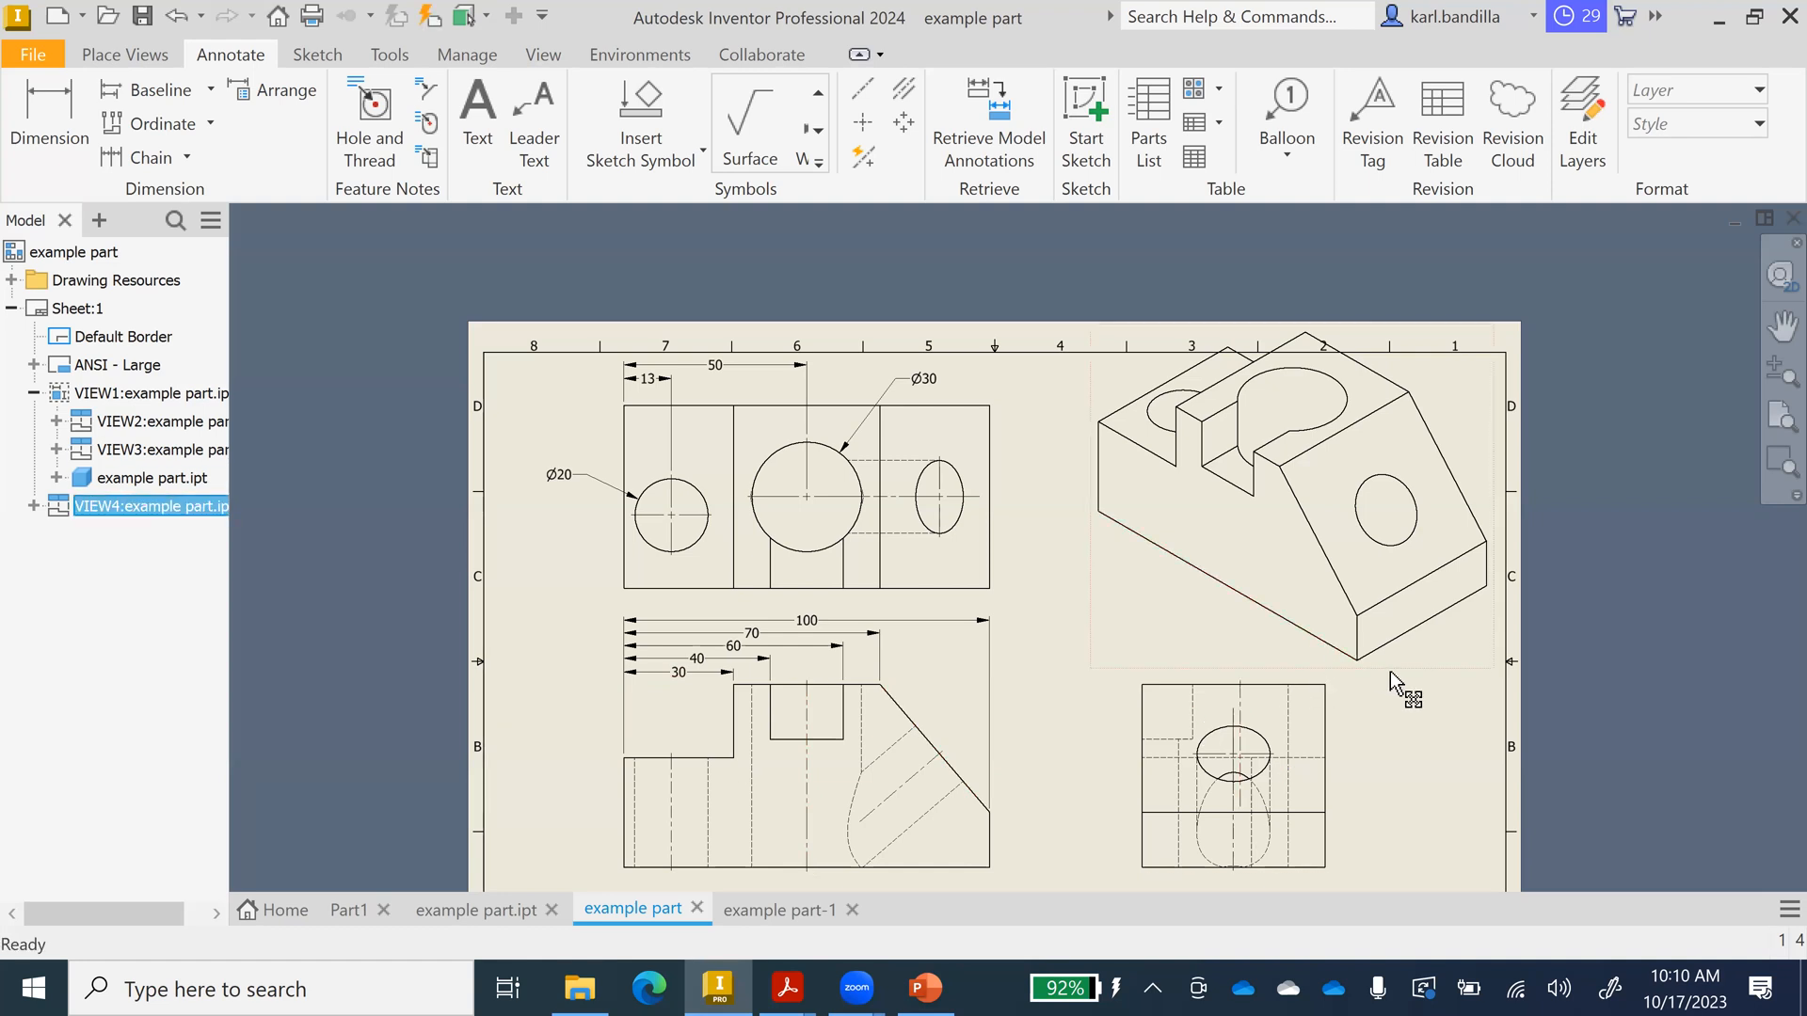
right_click(1419, 674)
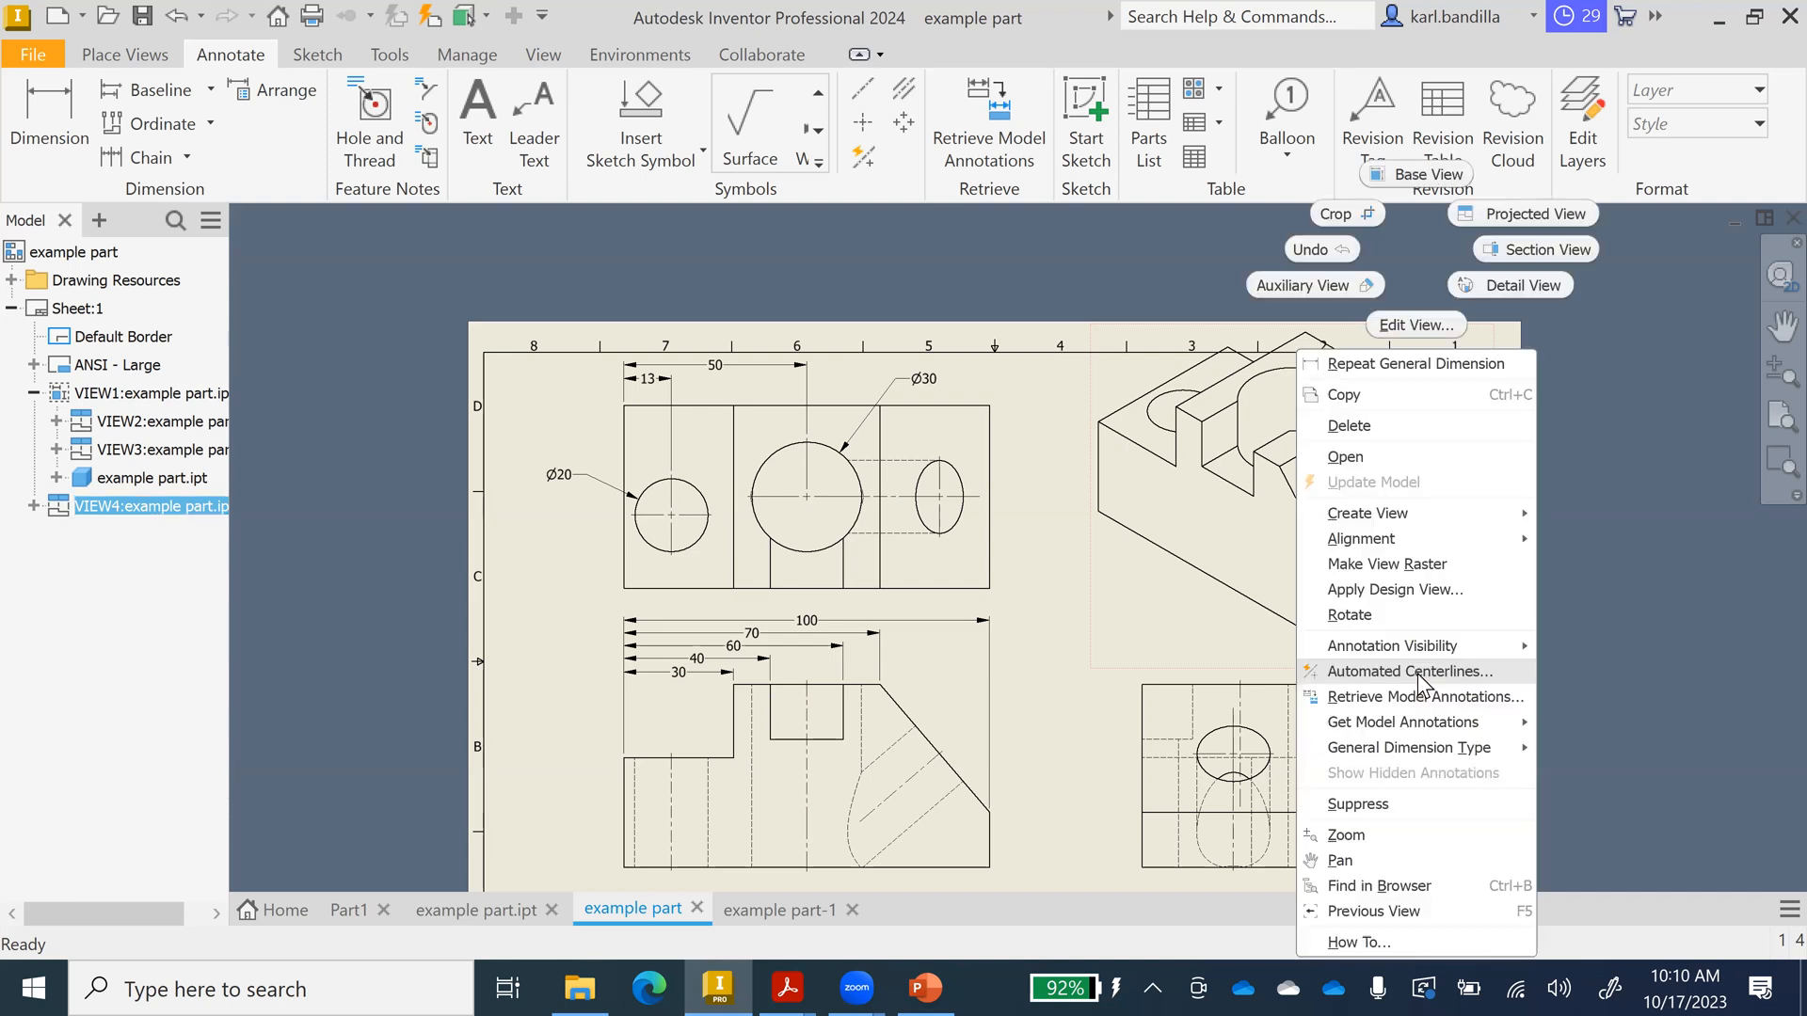
left_click(1386, 431)
left_click(858, 551)
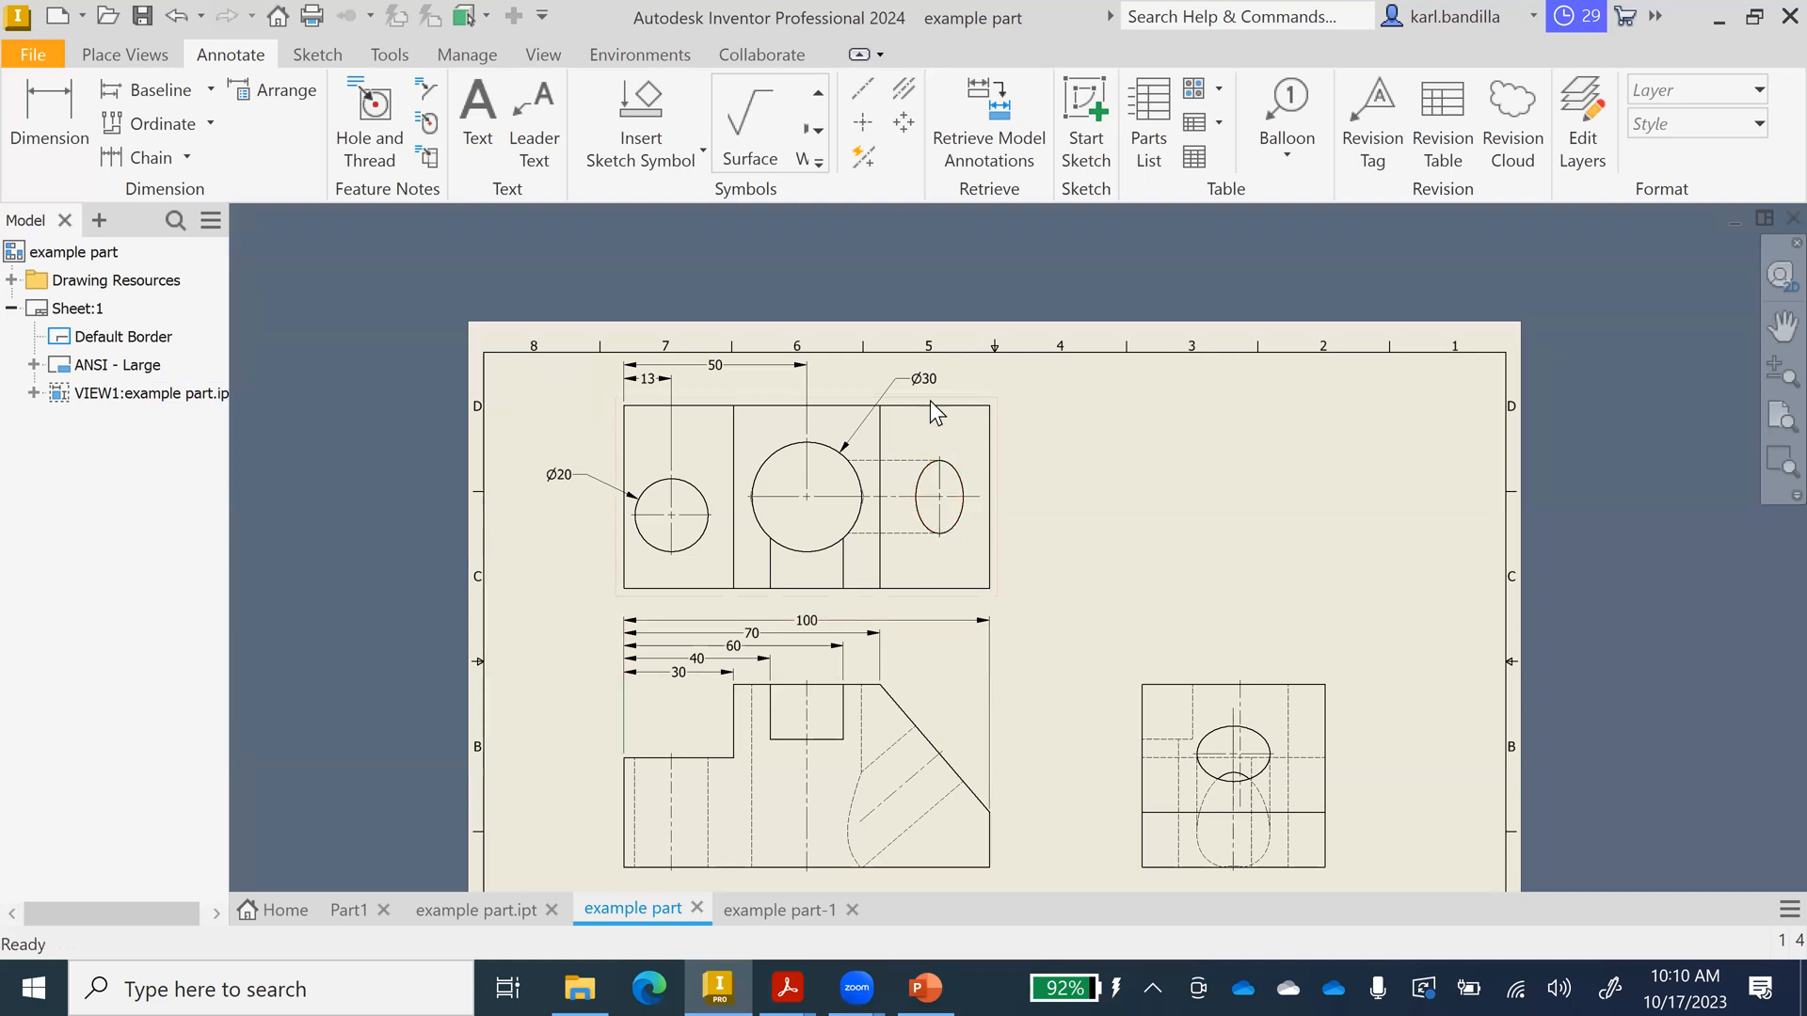
Abandon the 16.27 dimension beside the ellipse and bring up the view-placement tools.
left_click(49, 113)
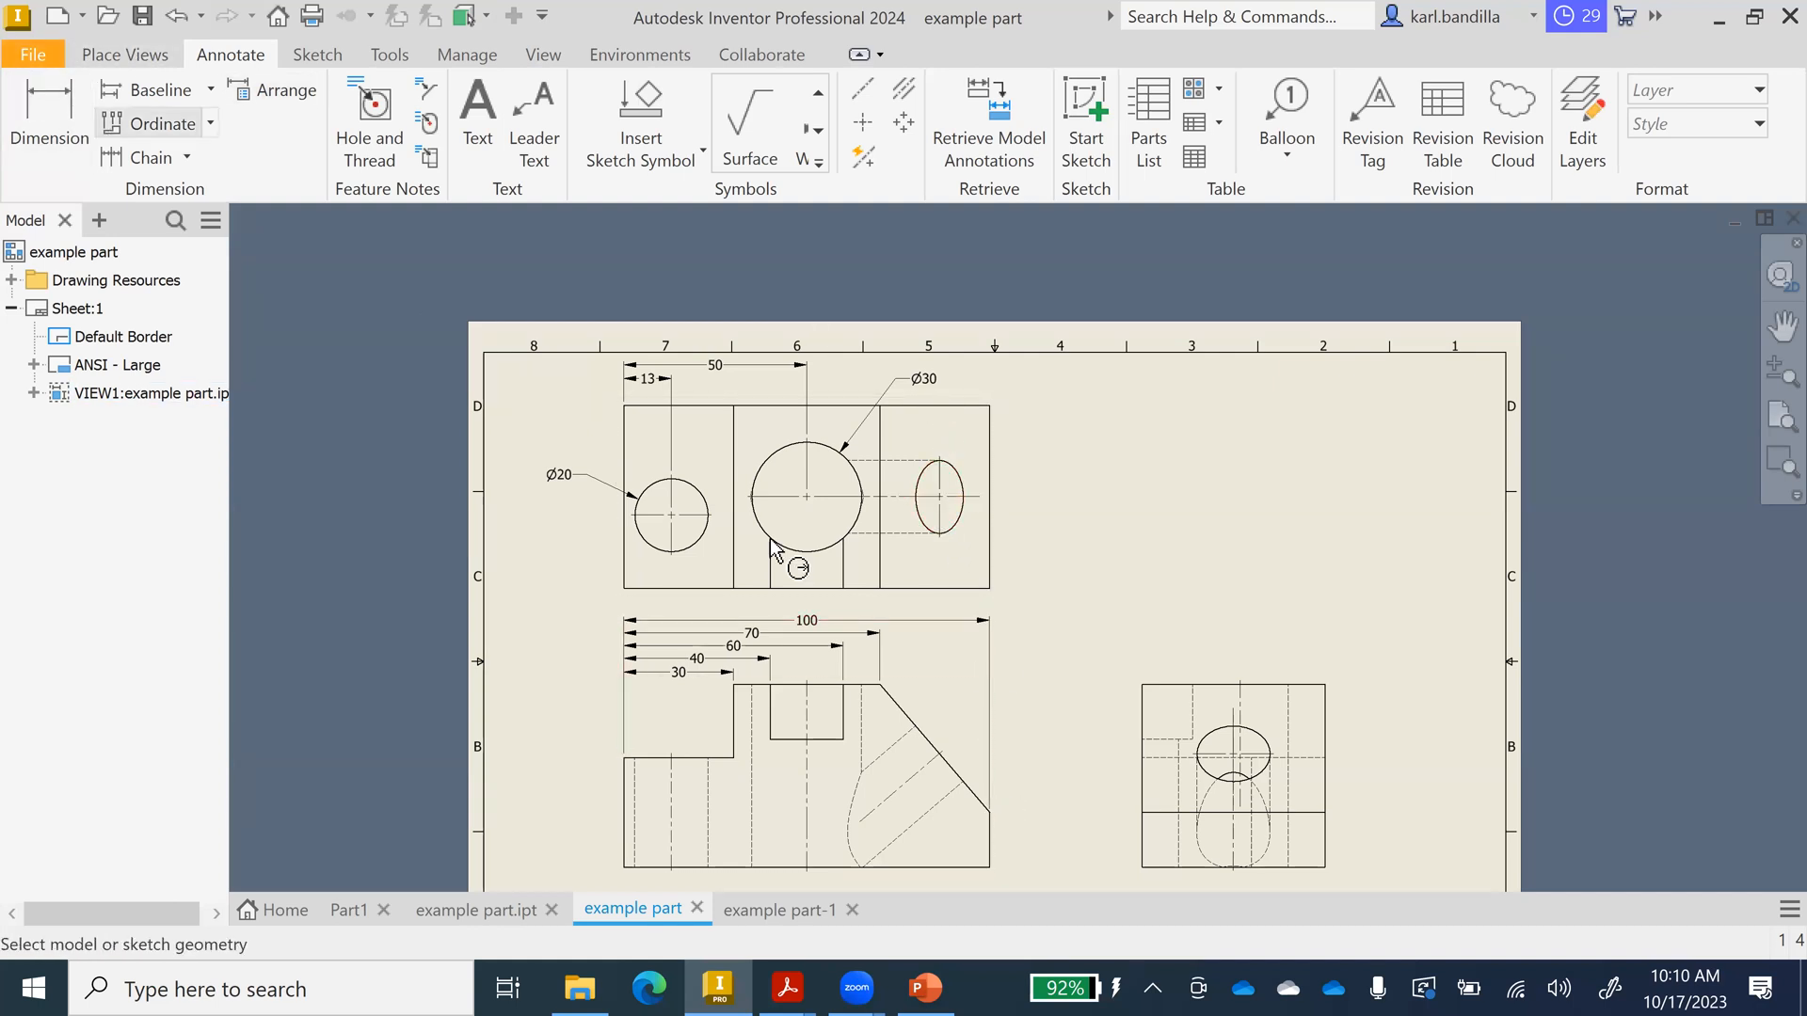
left_click(880, 573)
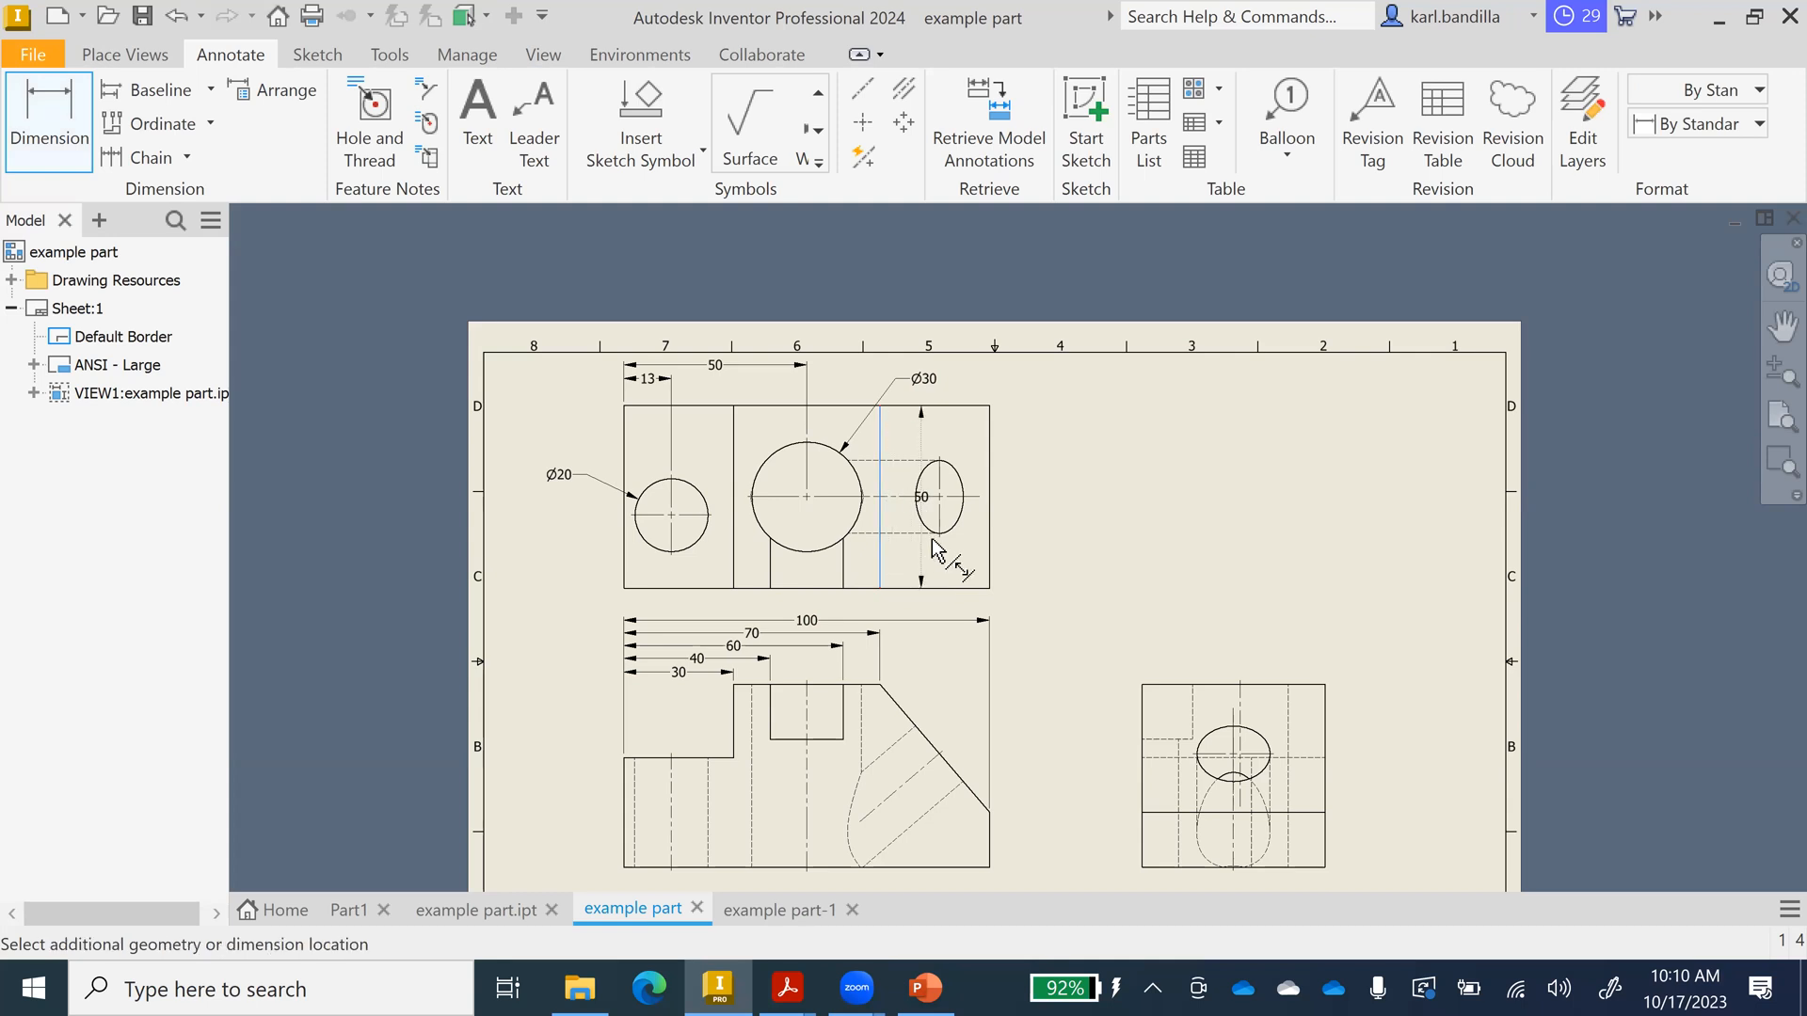
left_click(939, 535)
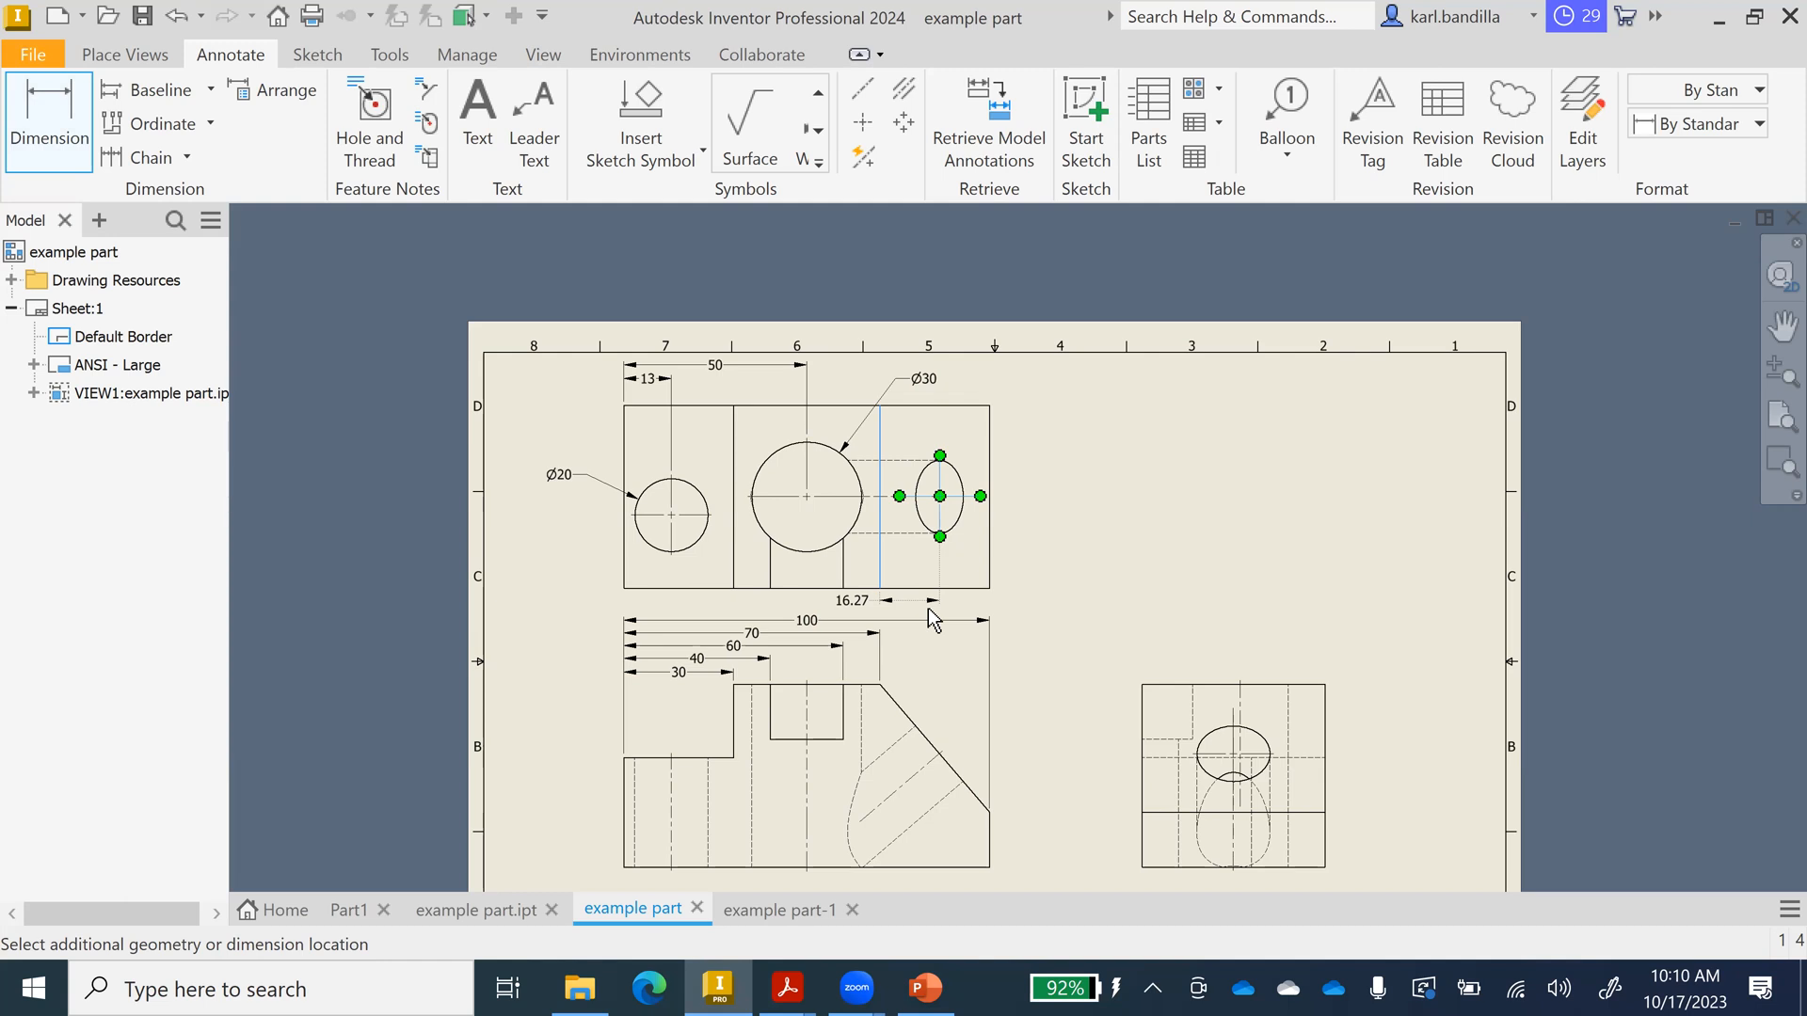
key("Escape")
key("Escape")
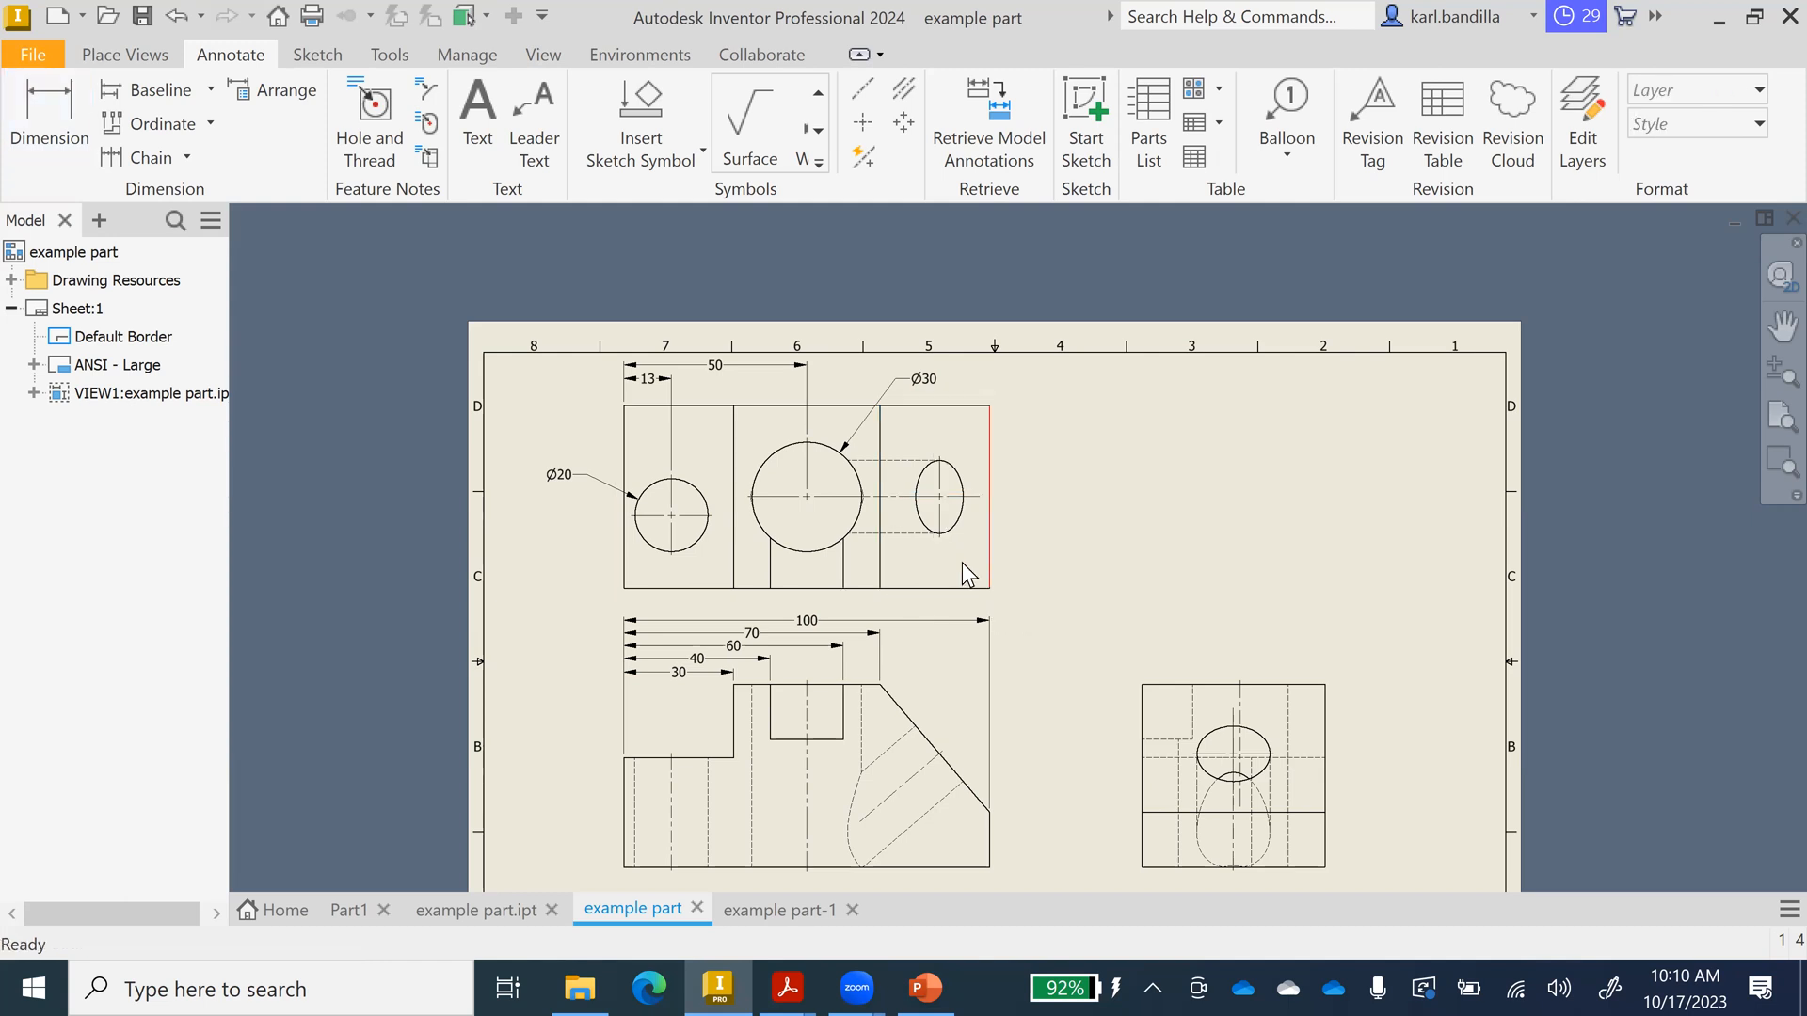
left_click(138, 58)
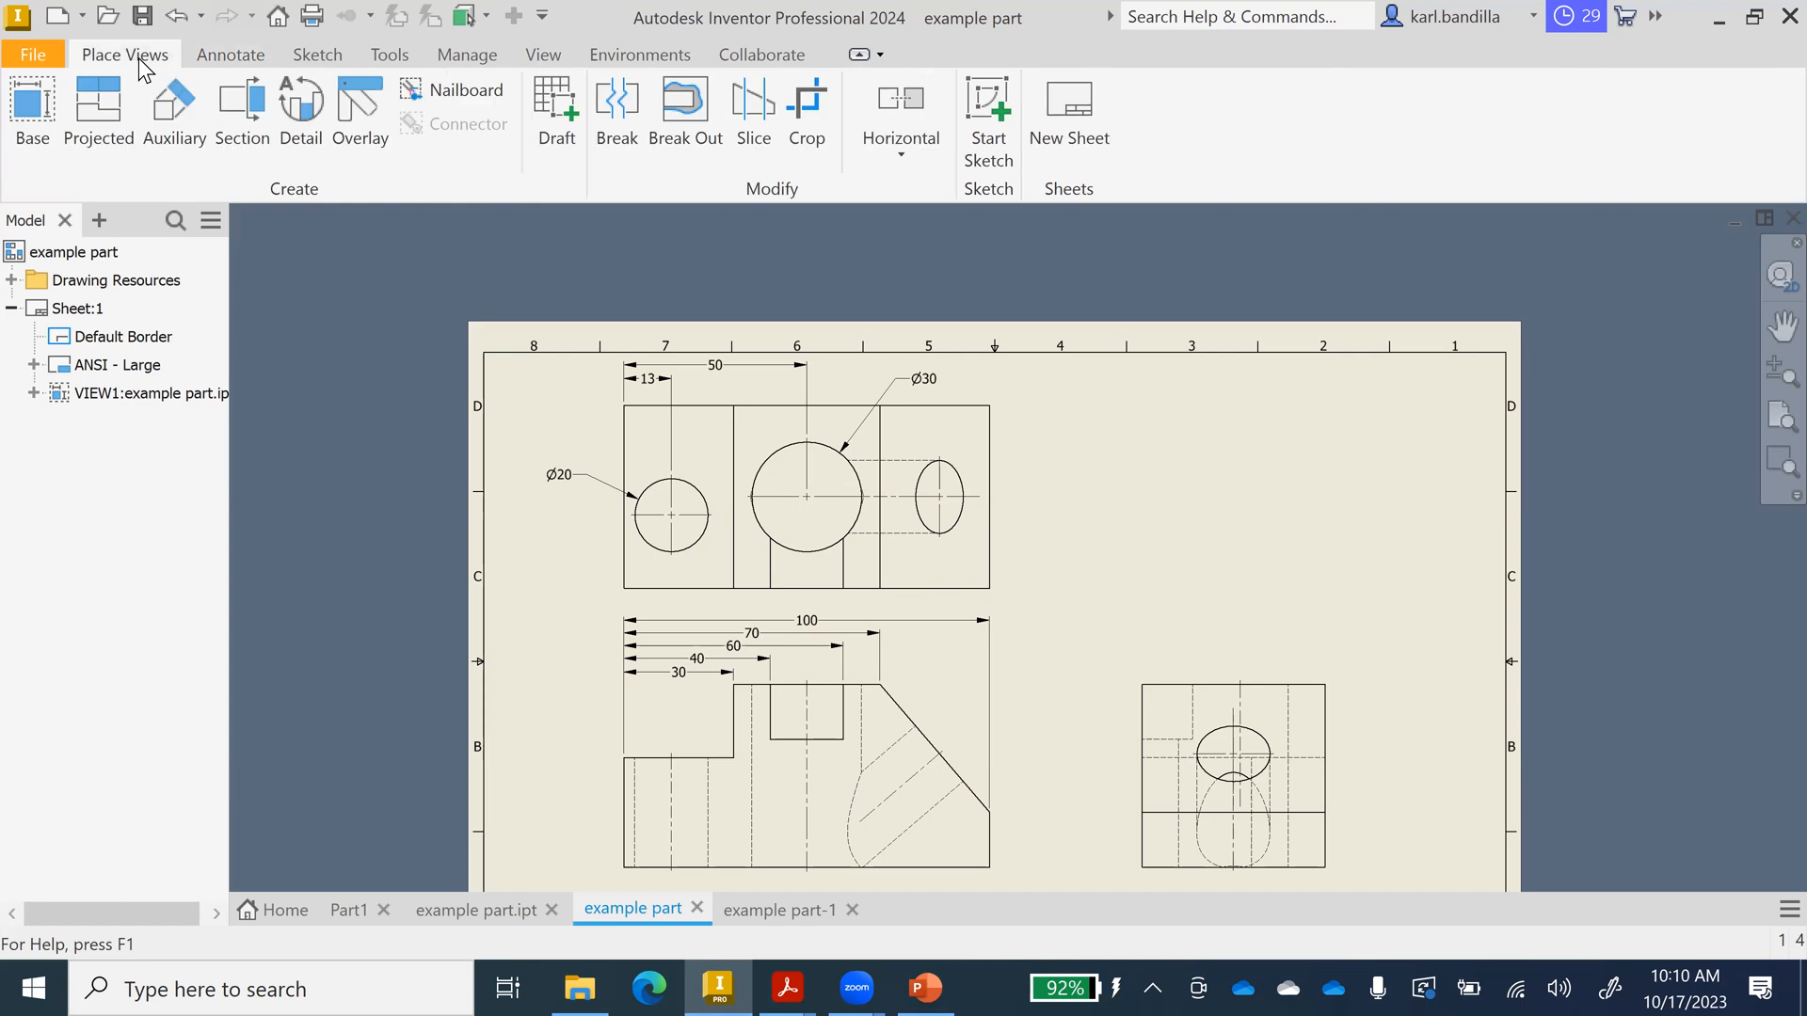
Create auxiliary view A from the front view's slanted edge at the sheet's upper right.
left_click(183, 116)
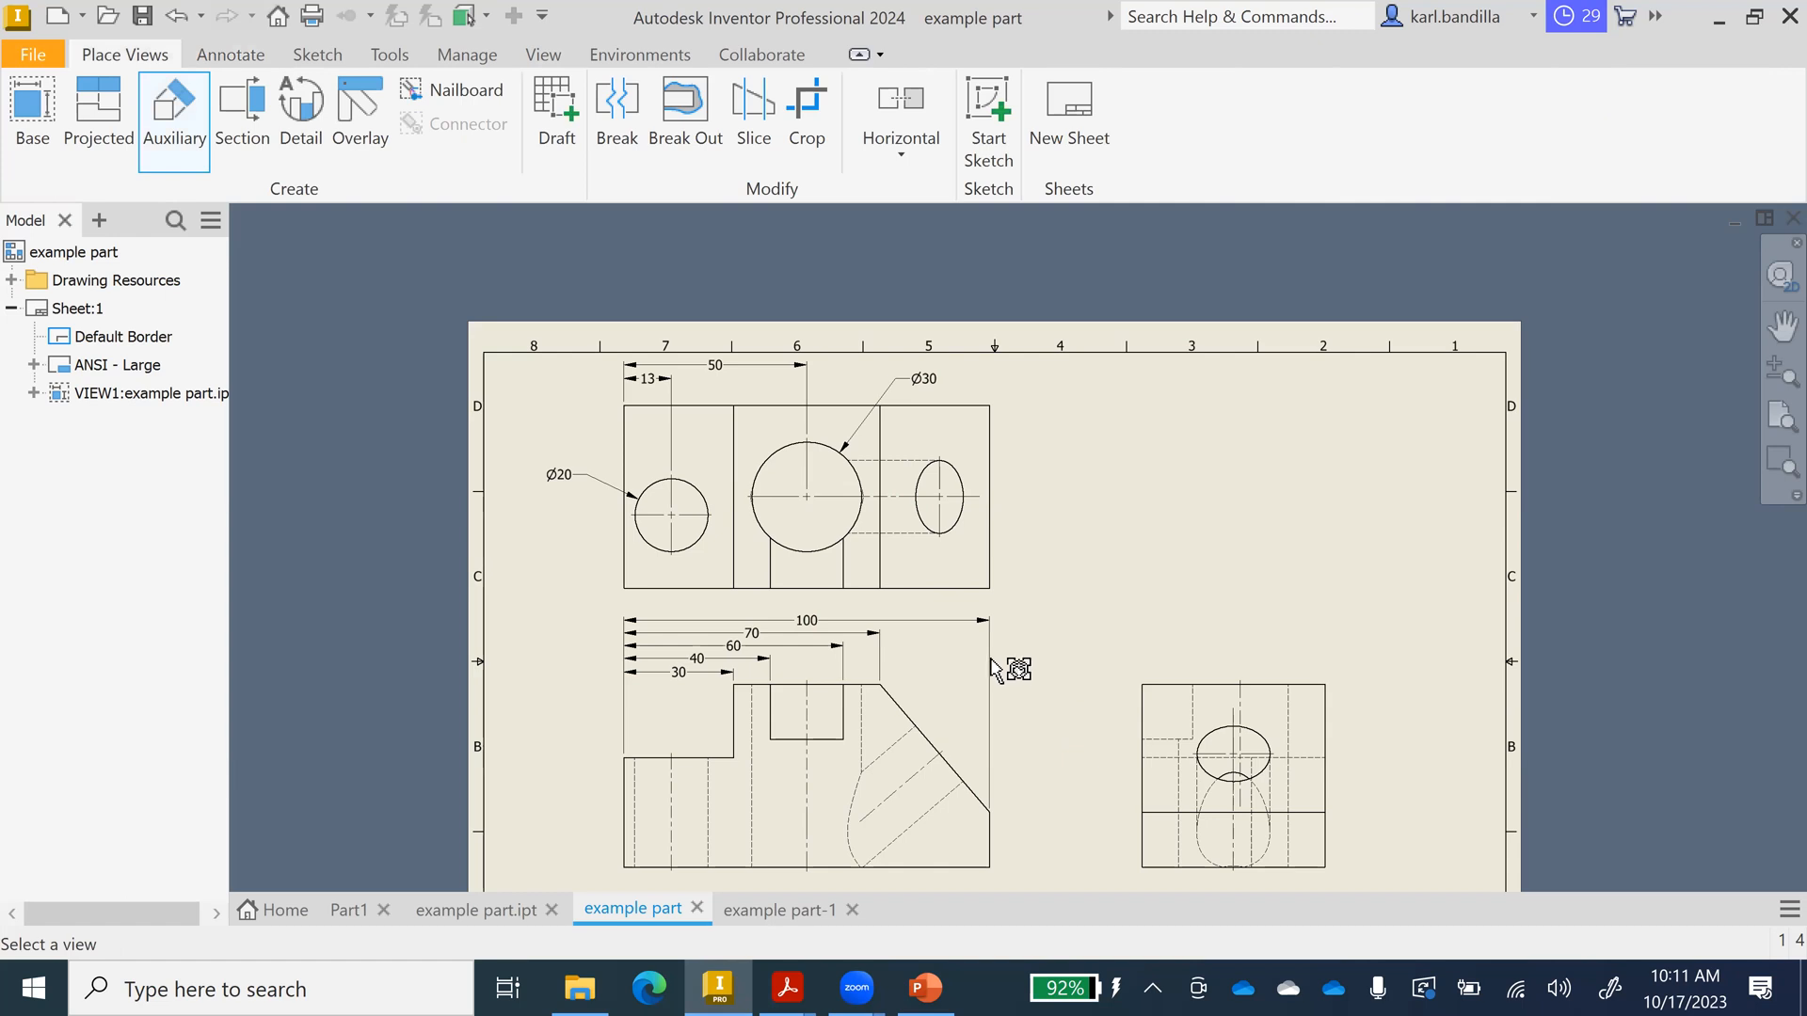
left_click(946, 688)
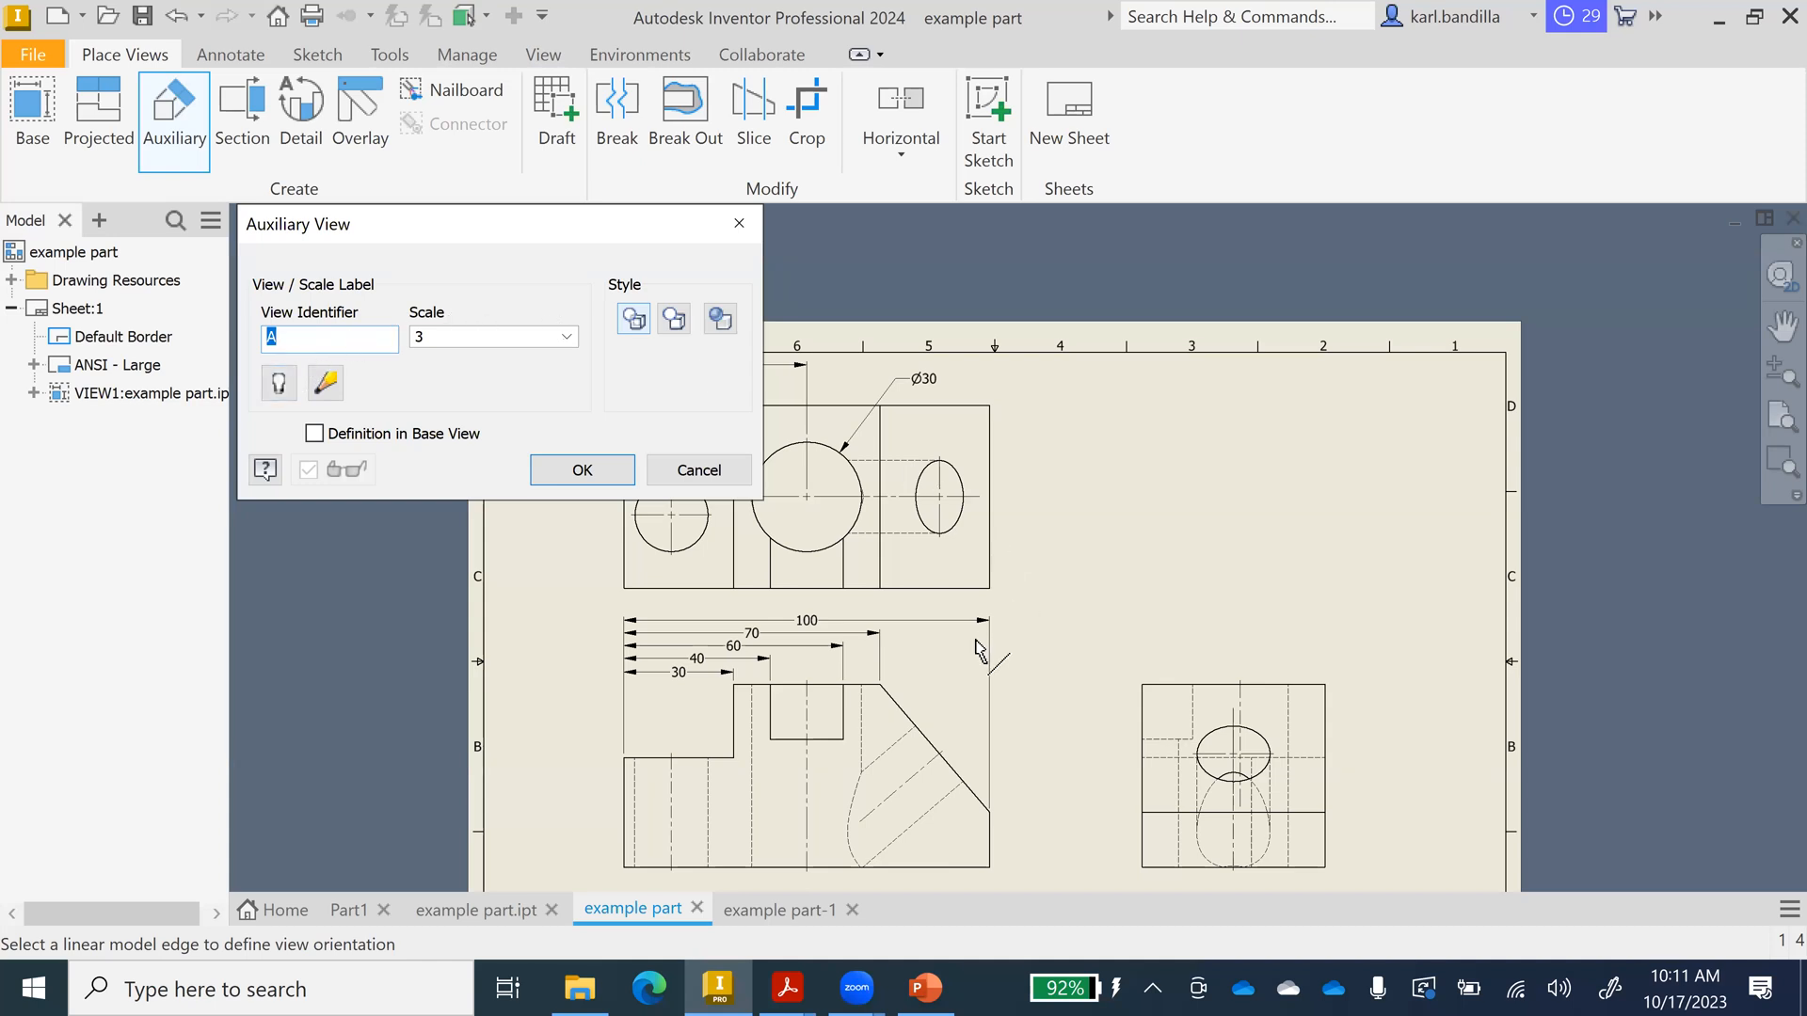
left_click(904, 715)
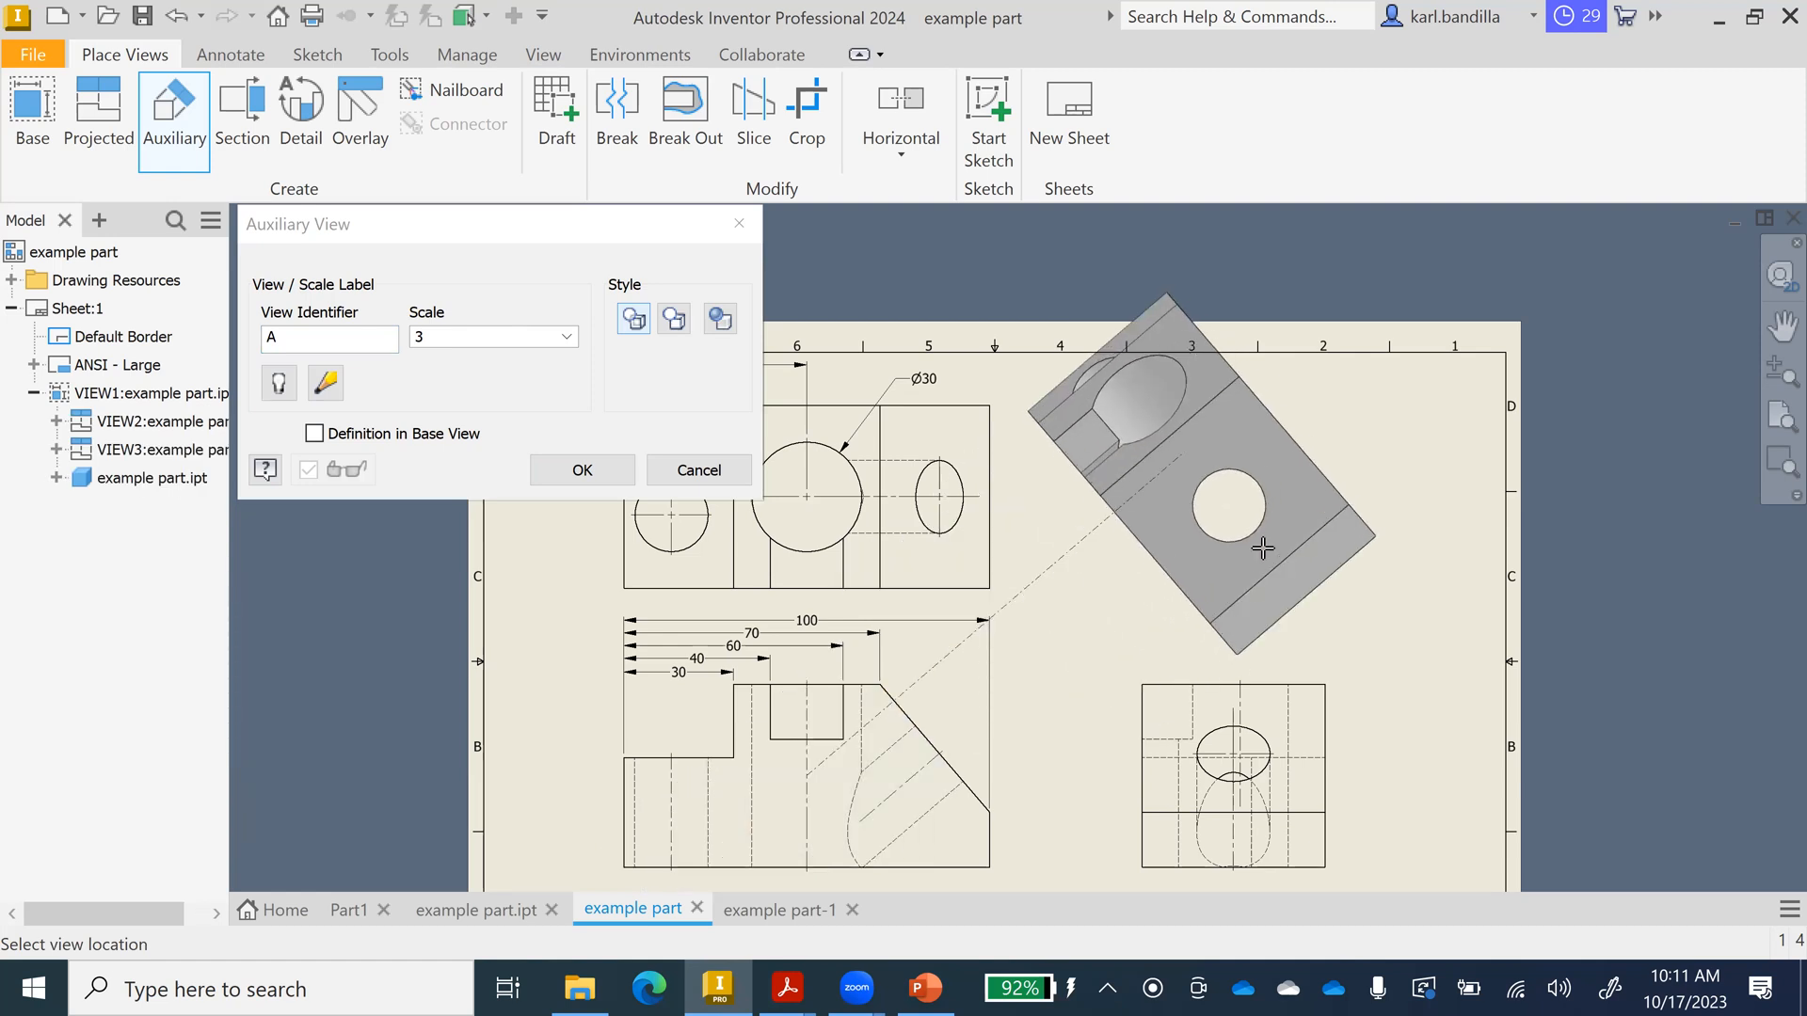
left_click(1263, 548)
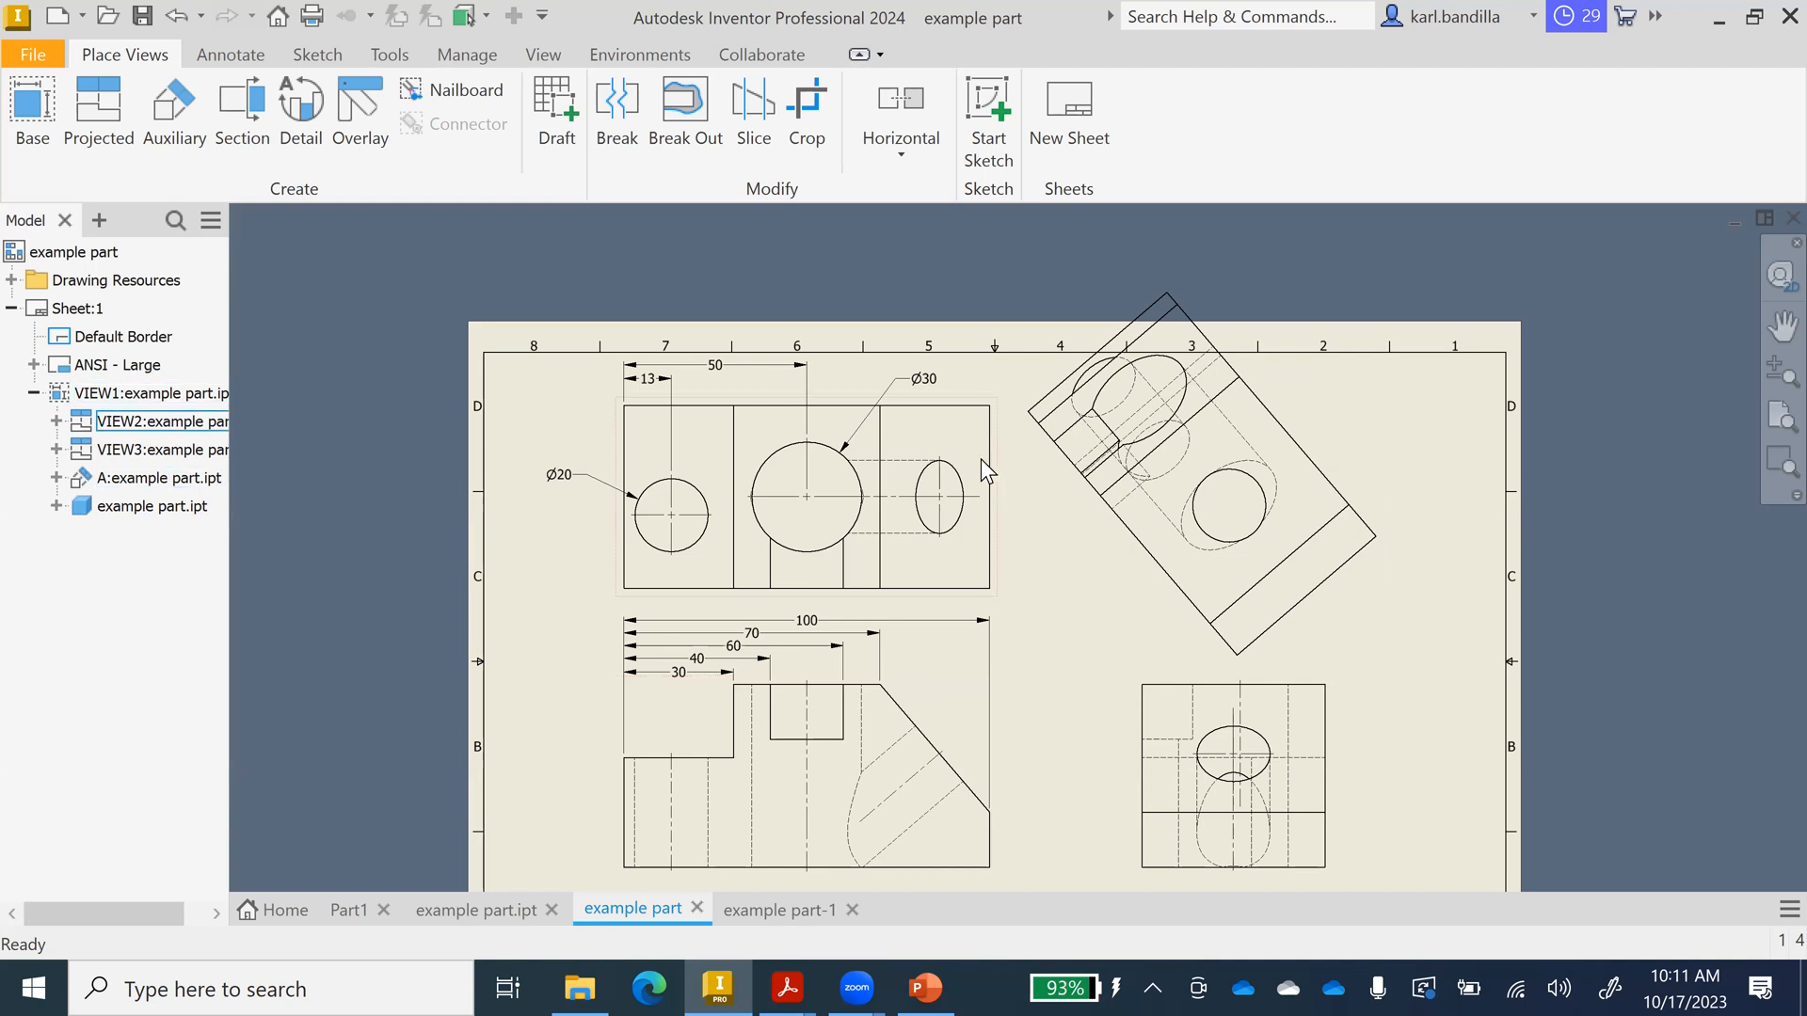
Add a centre mark to the hole in the rotated auxiliary view.
left_click(222, 53)
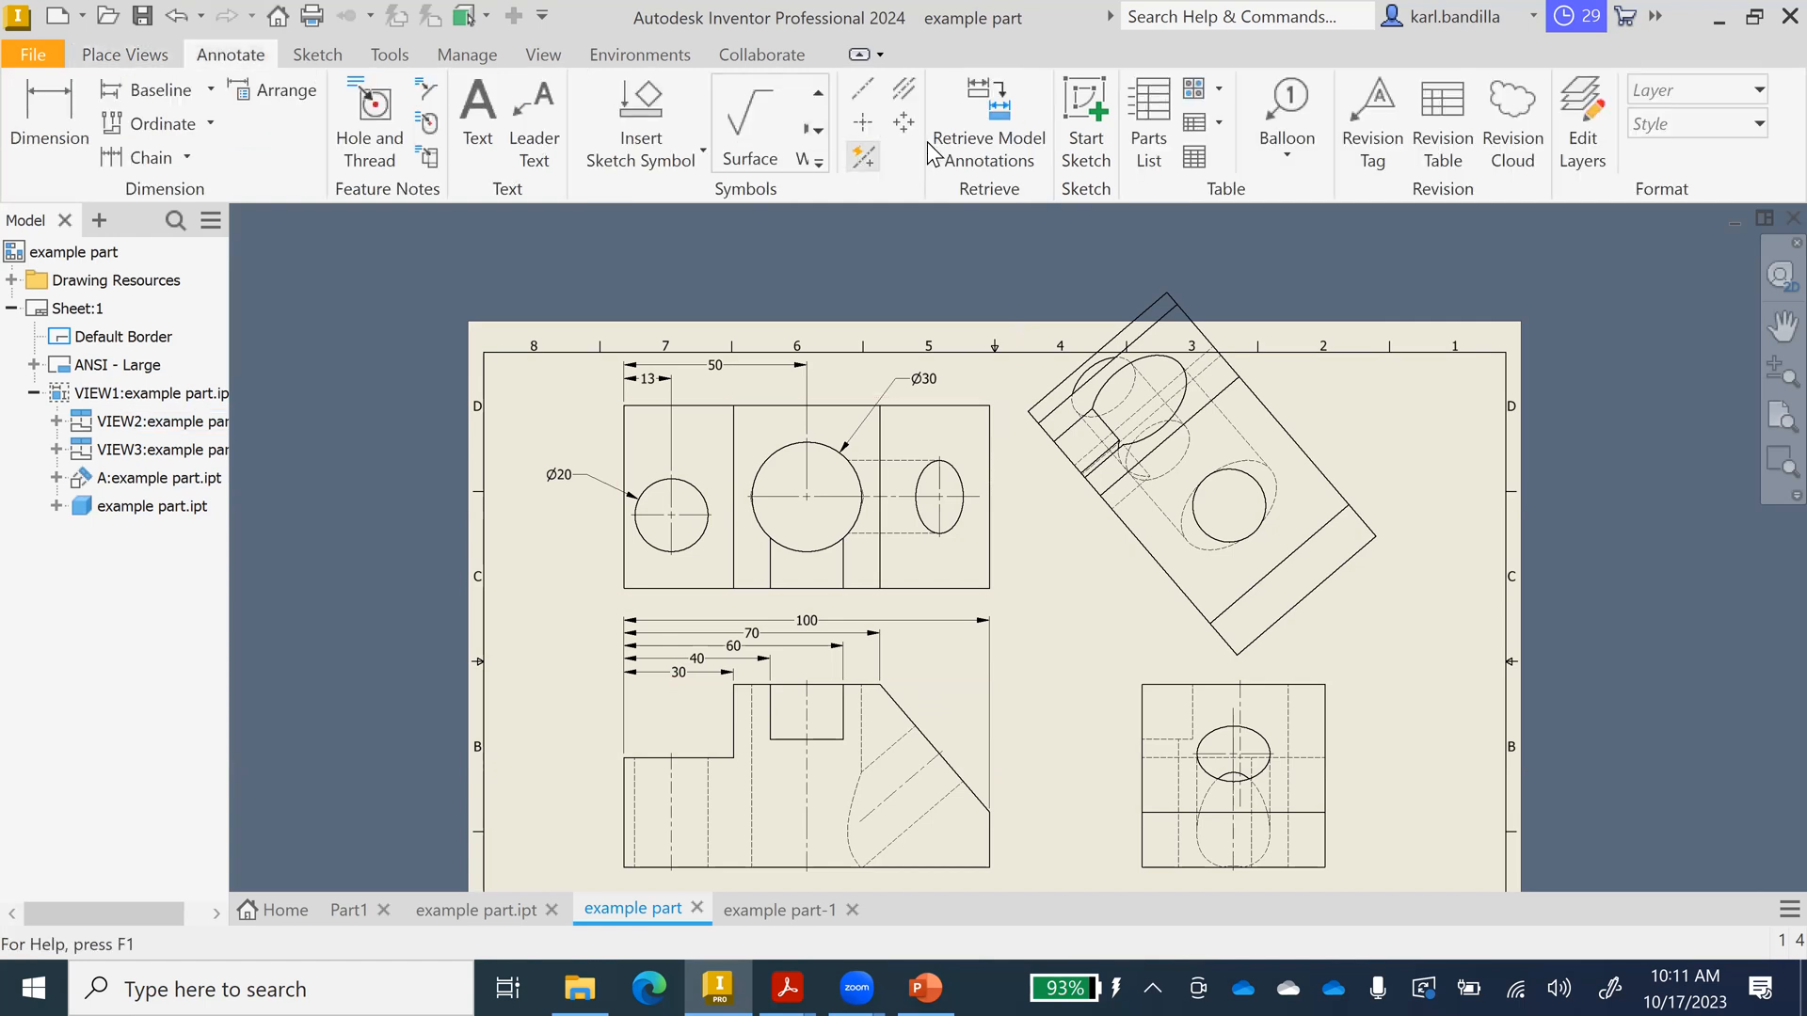
left_click(862, 122)
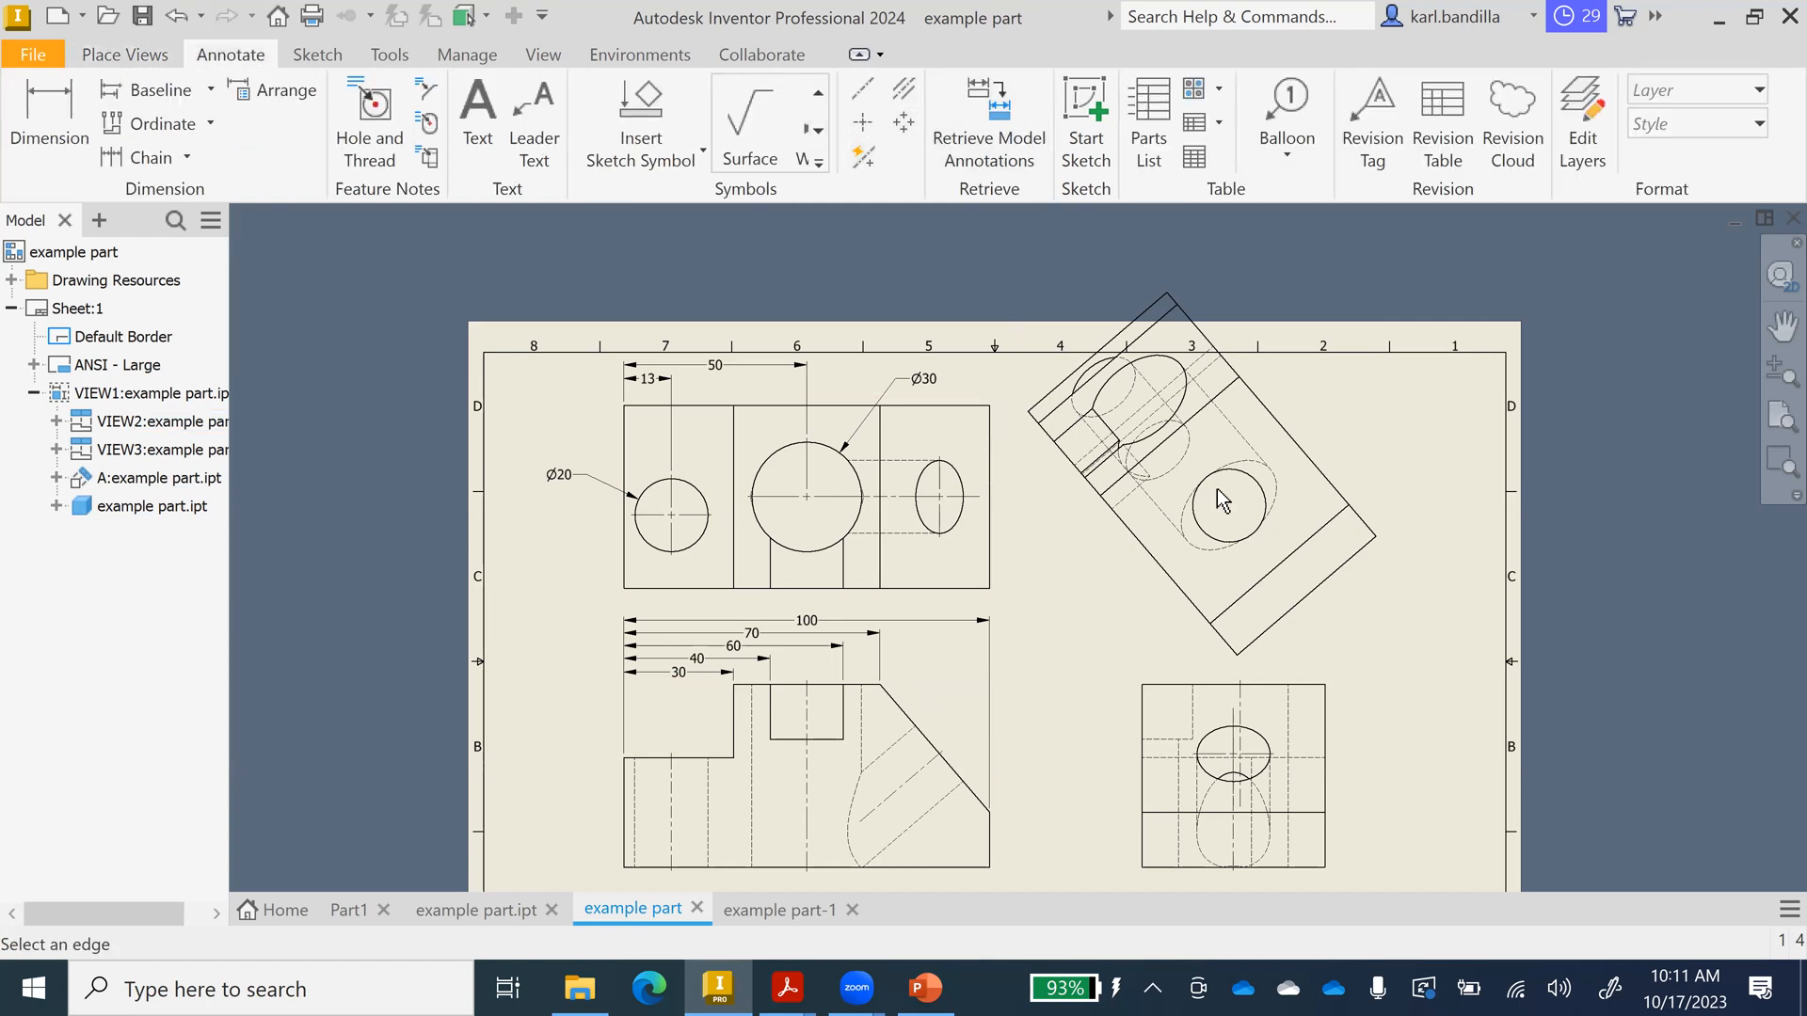
left_click(1247, 485)
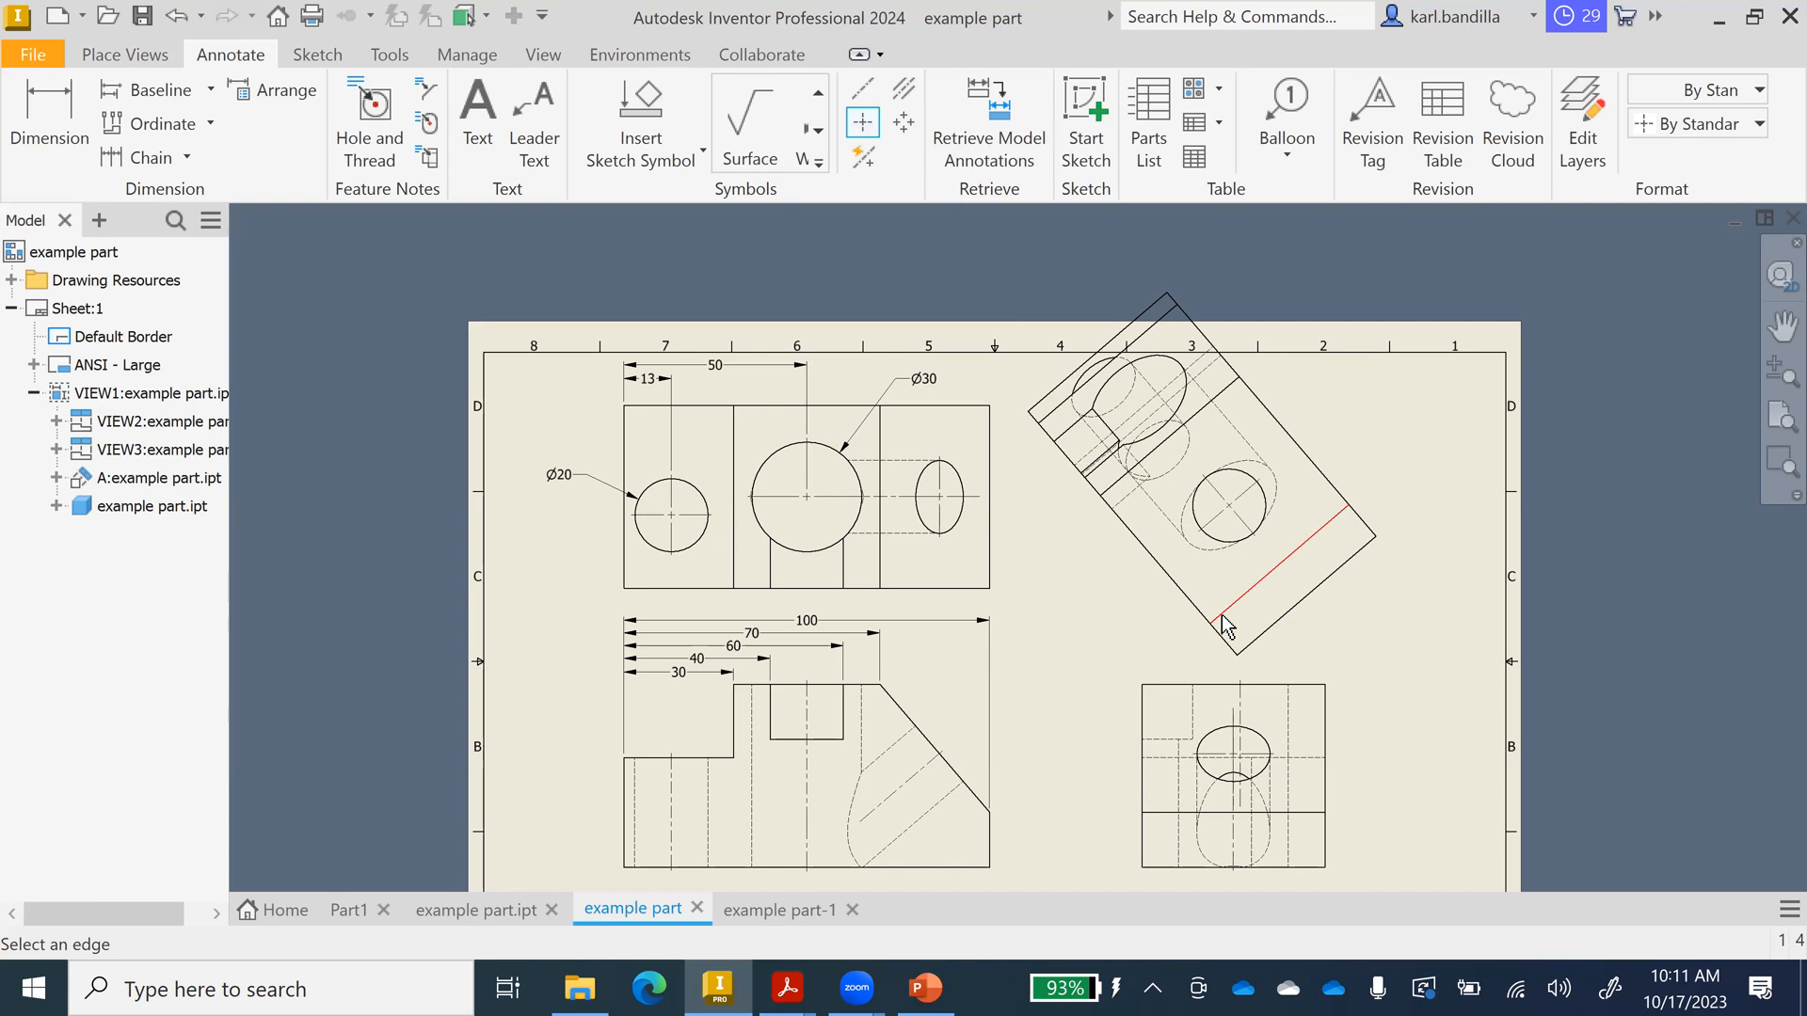
Start a dimension on the rotated view's edge, then cancel it.
left_click(49, 118)
left_click(1166, 442)
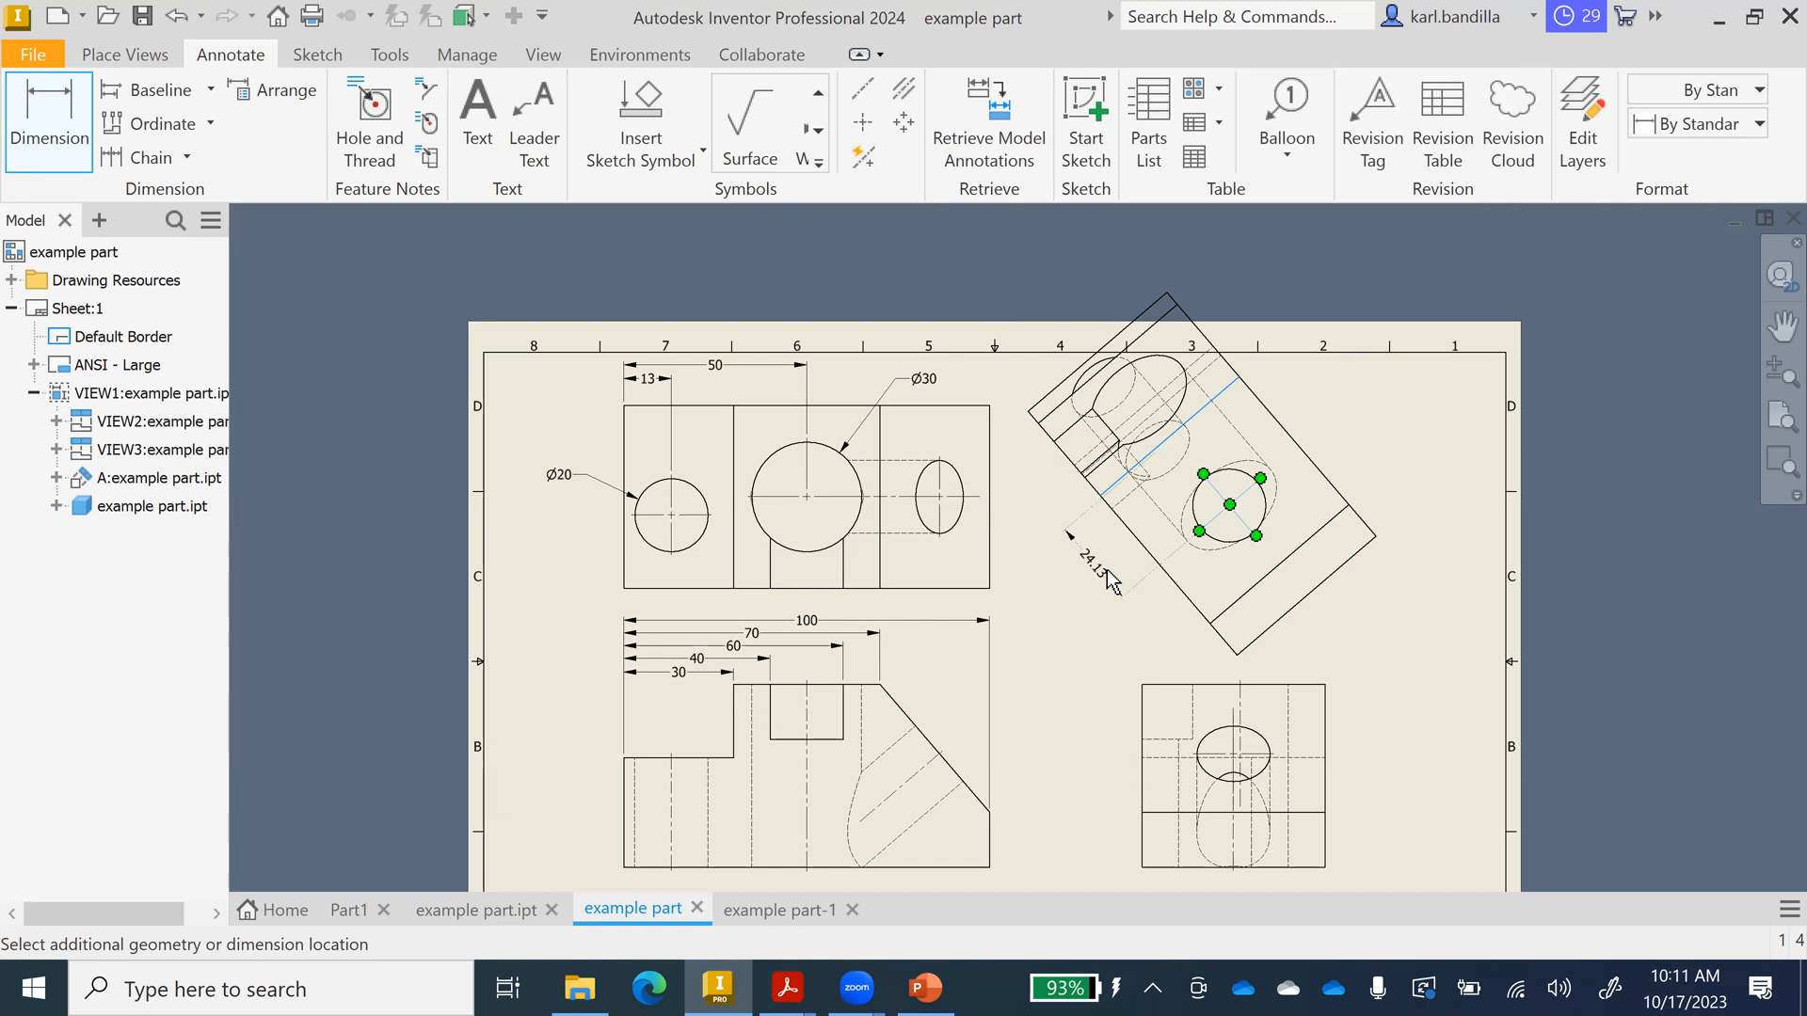
key("Escape")
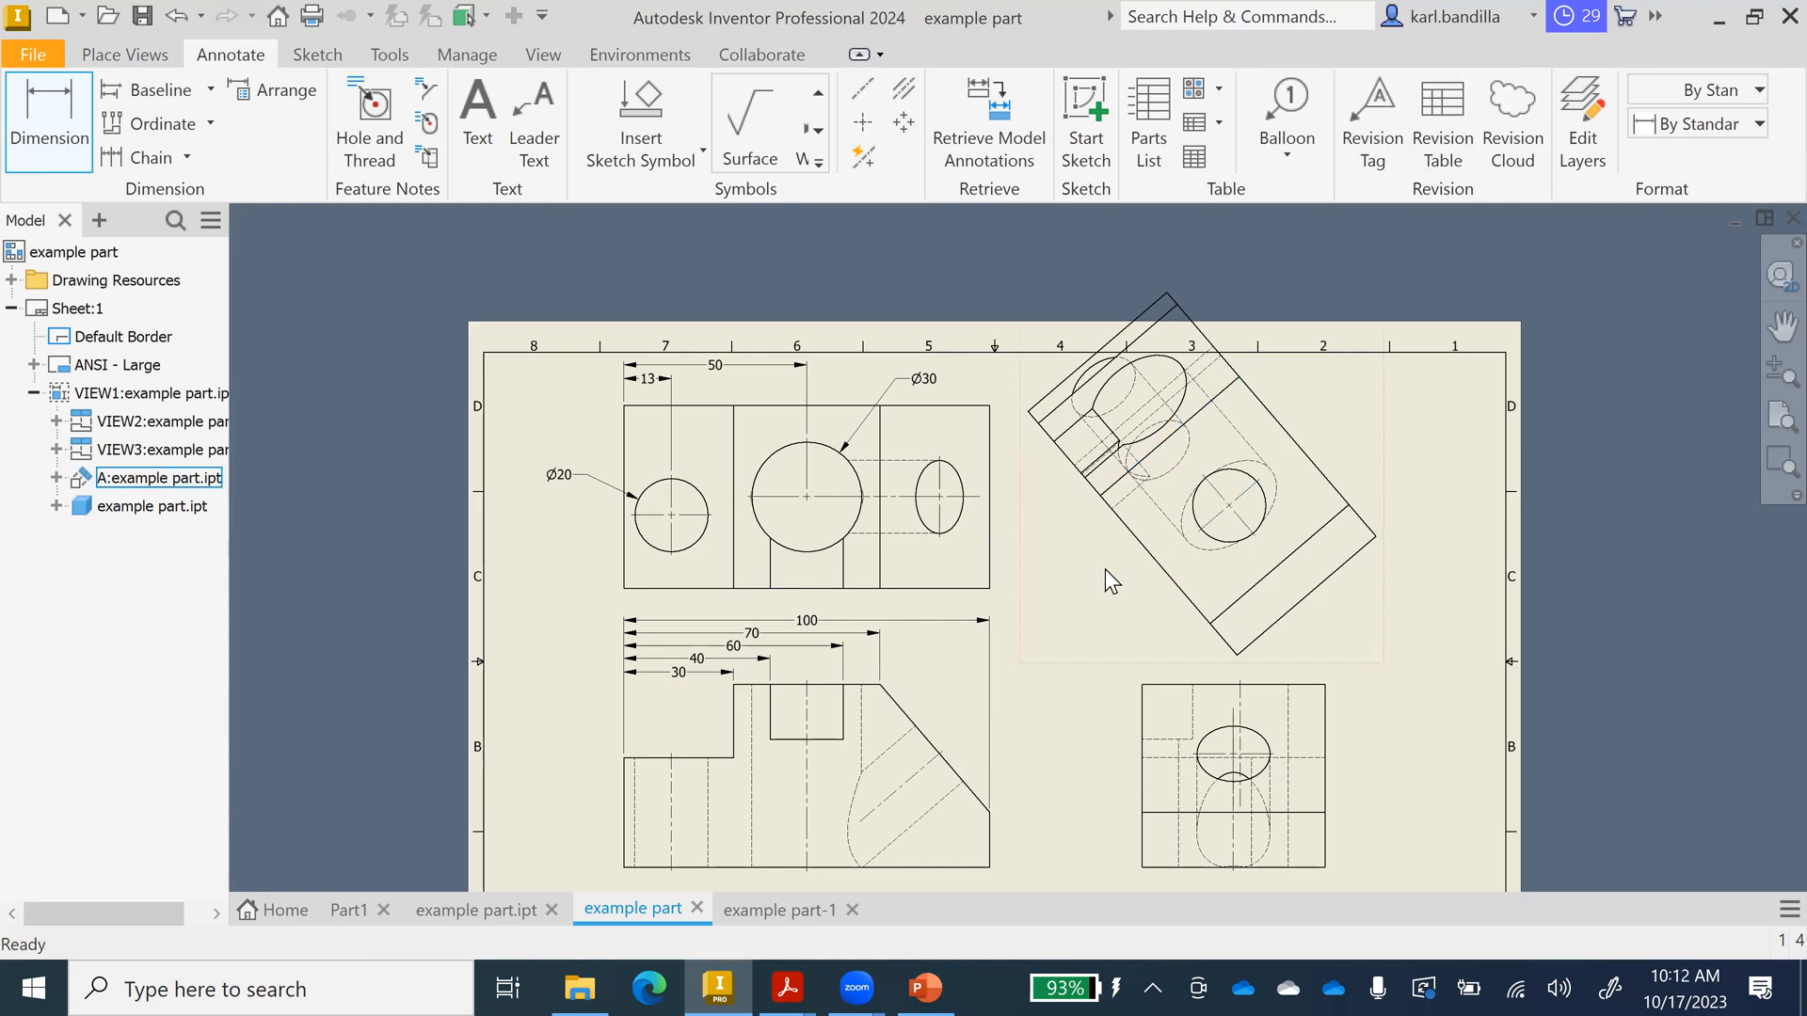
key("Escape")
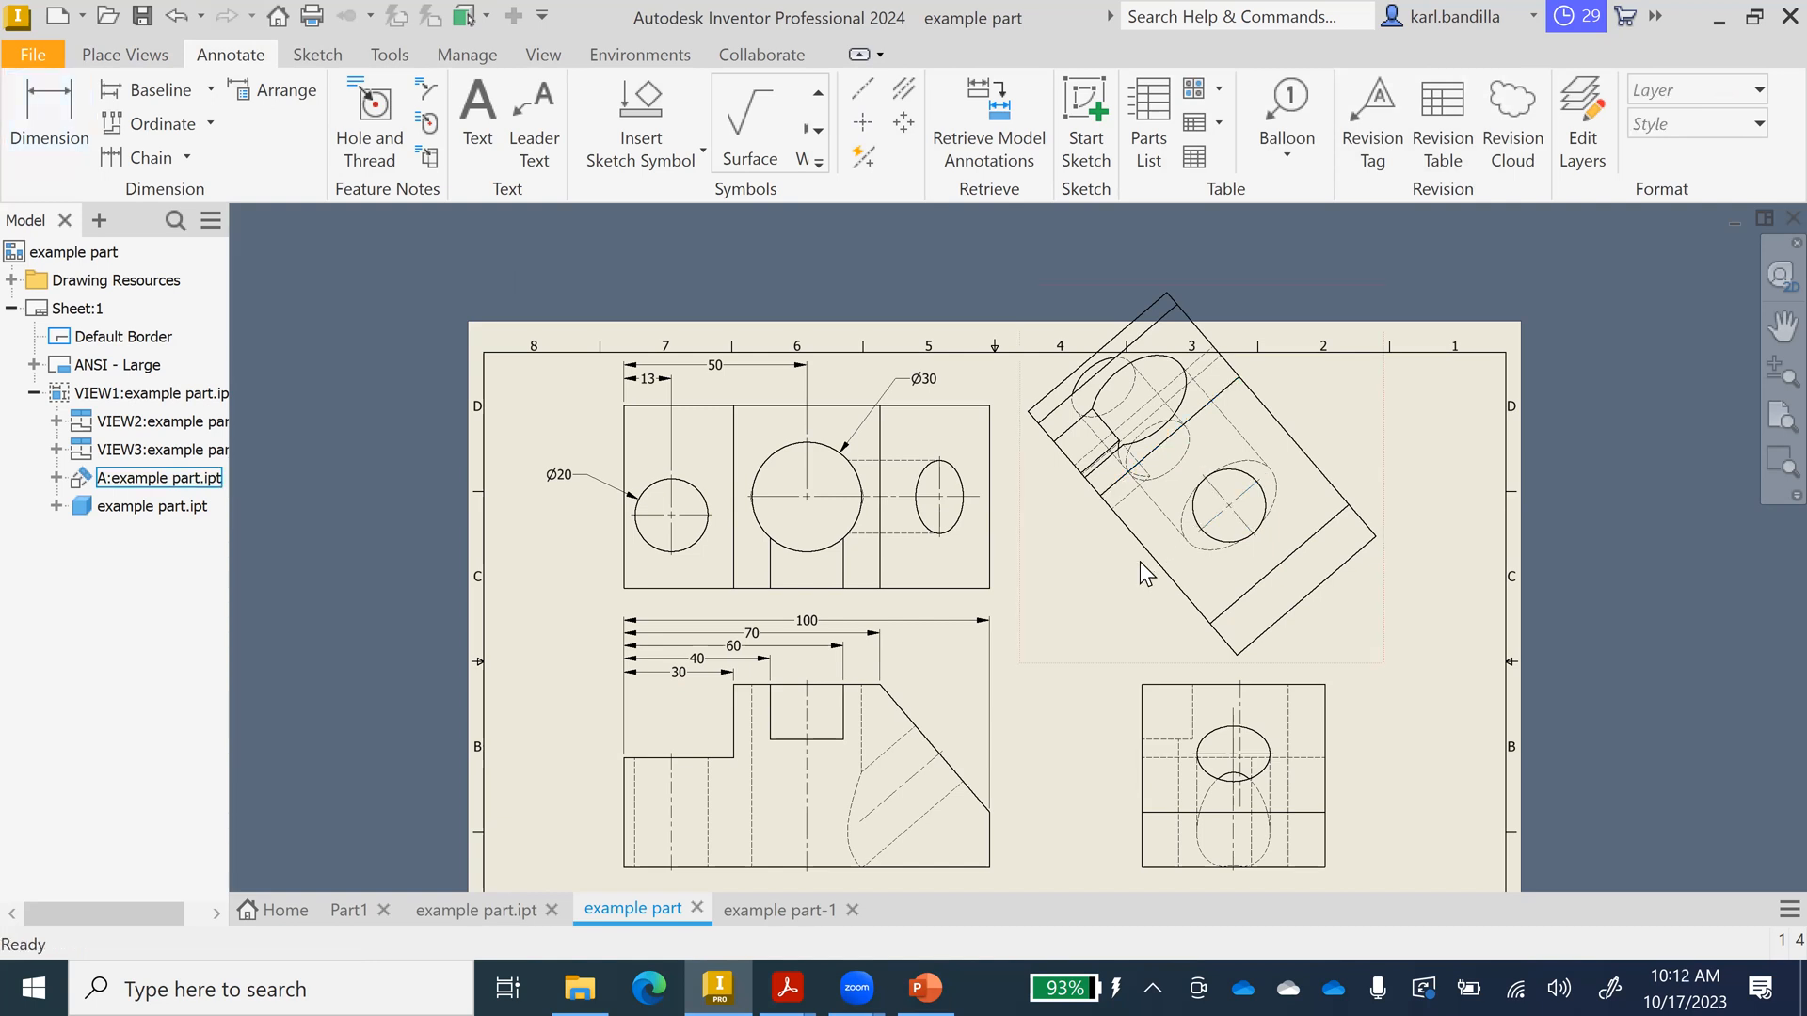
left_click(455, 911)
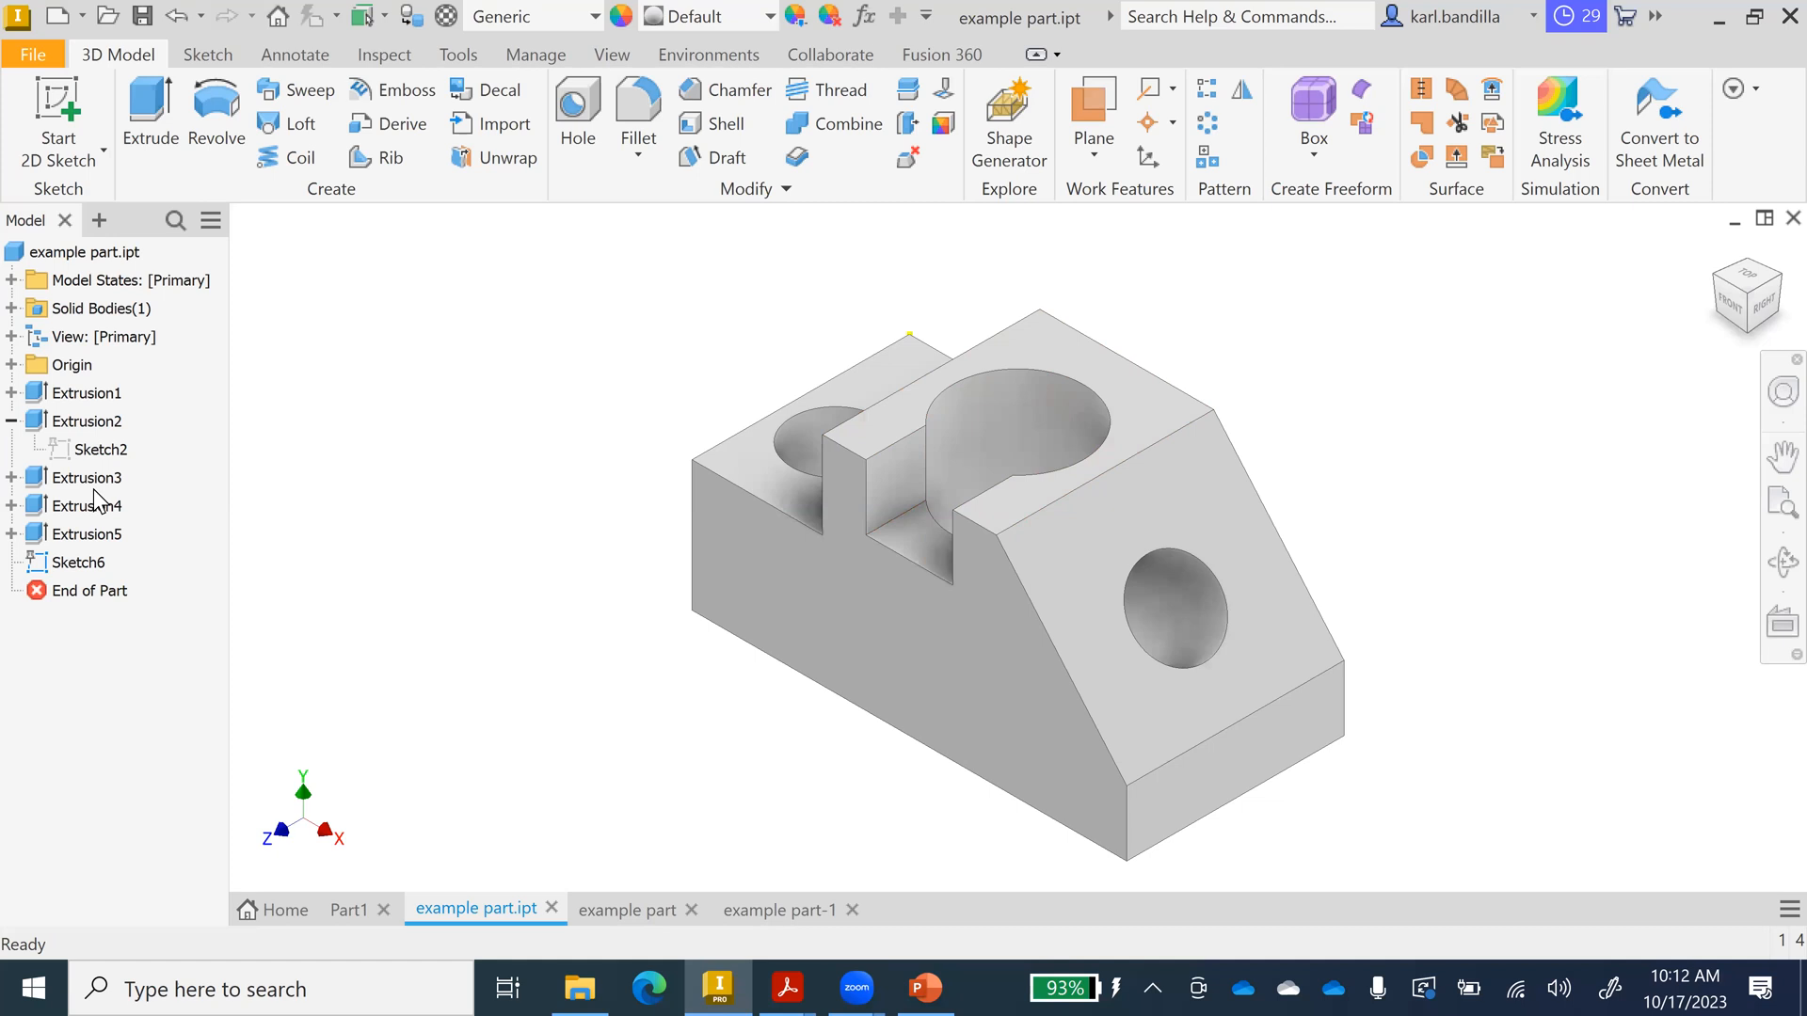
left_click(11, 534)
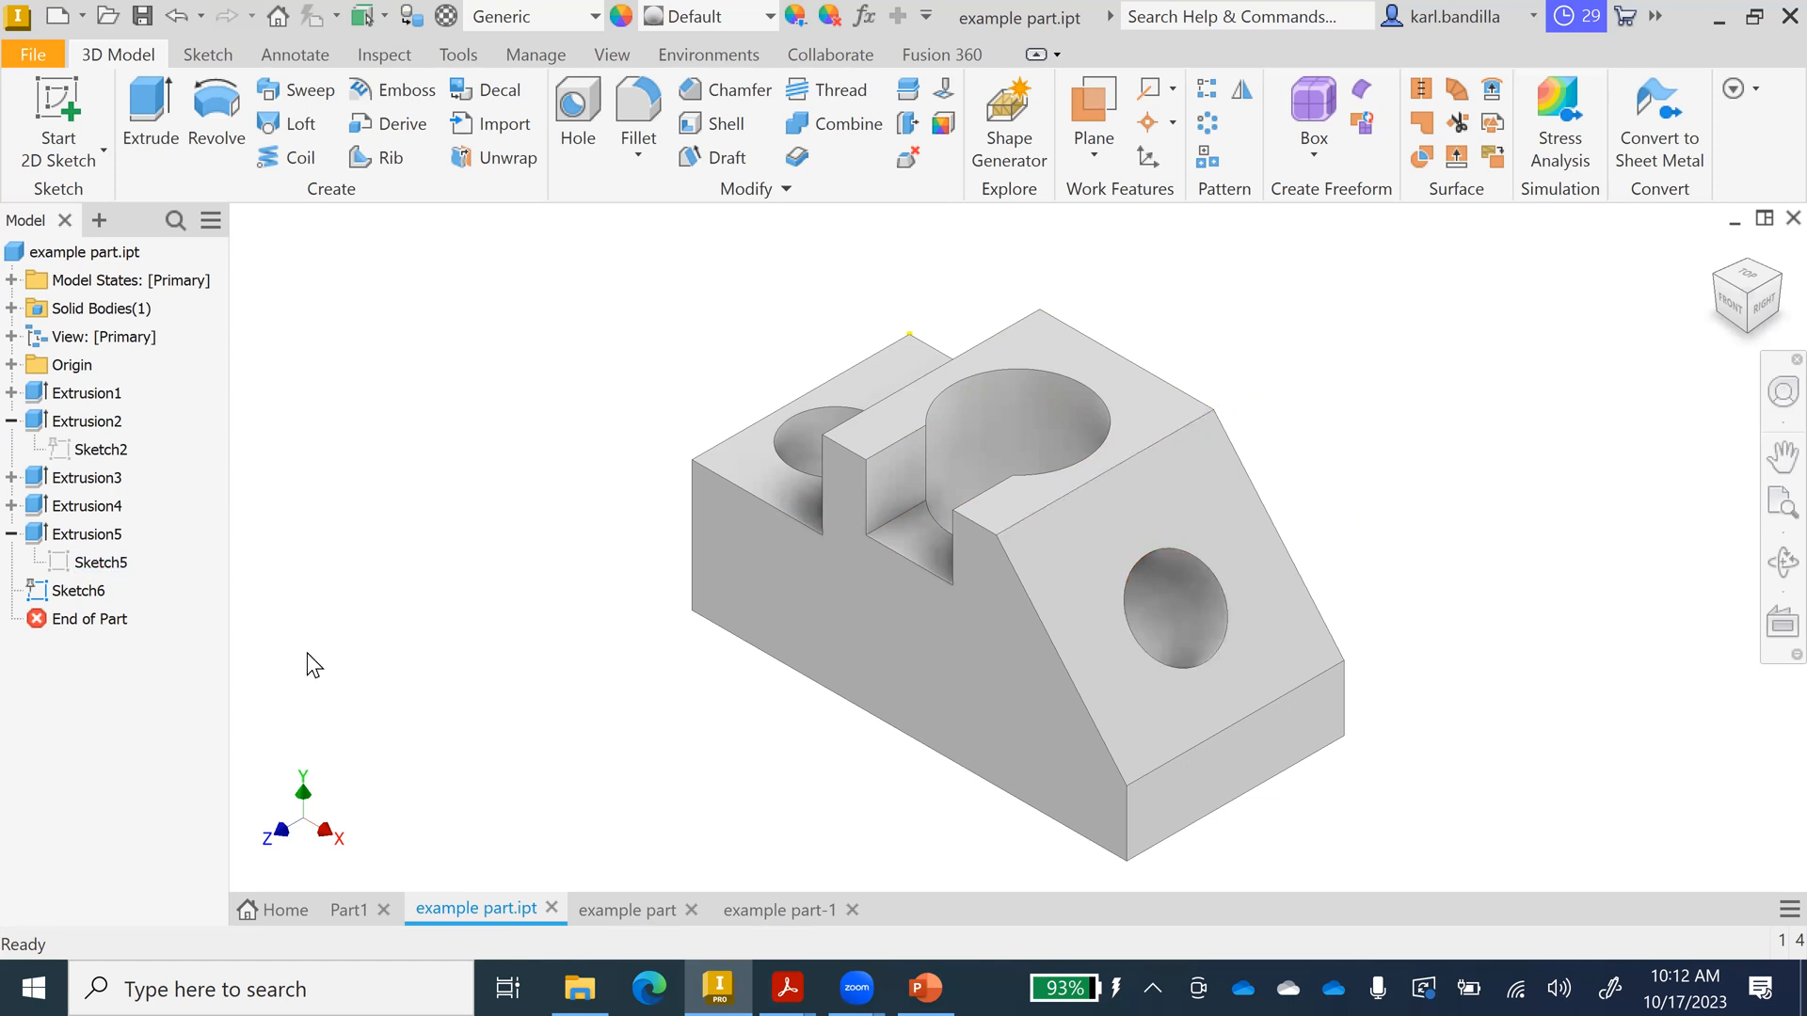
left_click(787, 917)
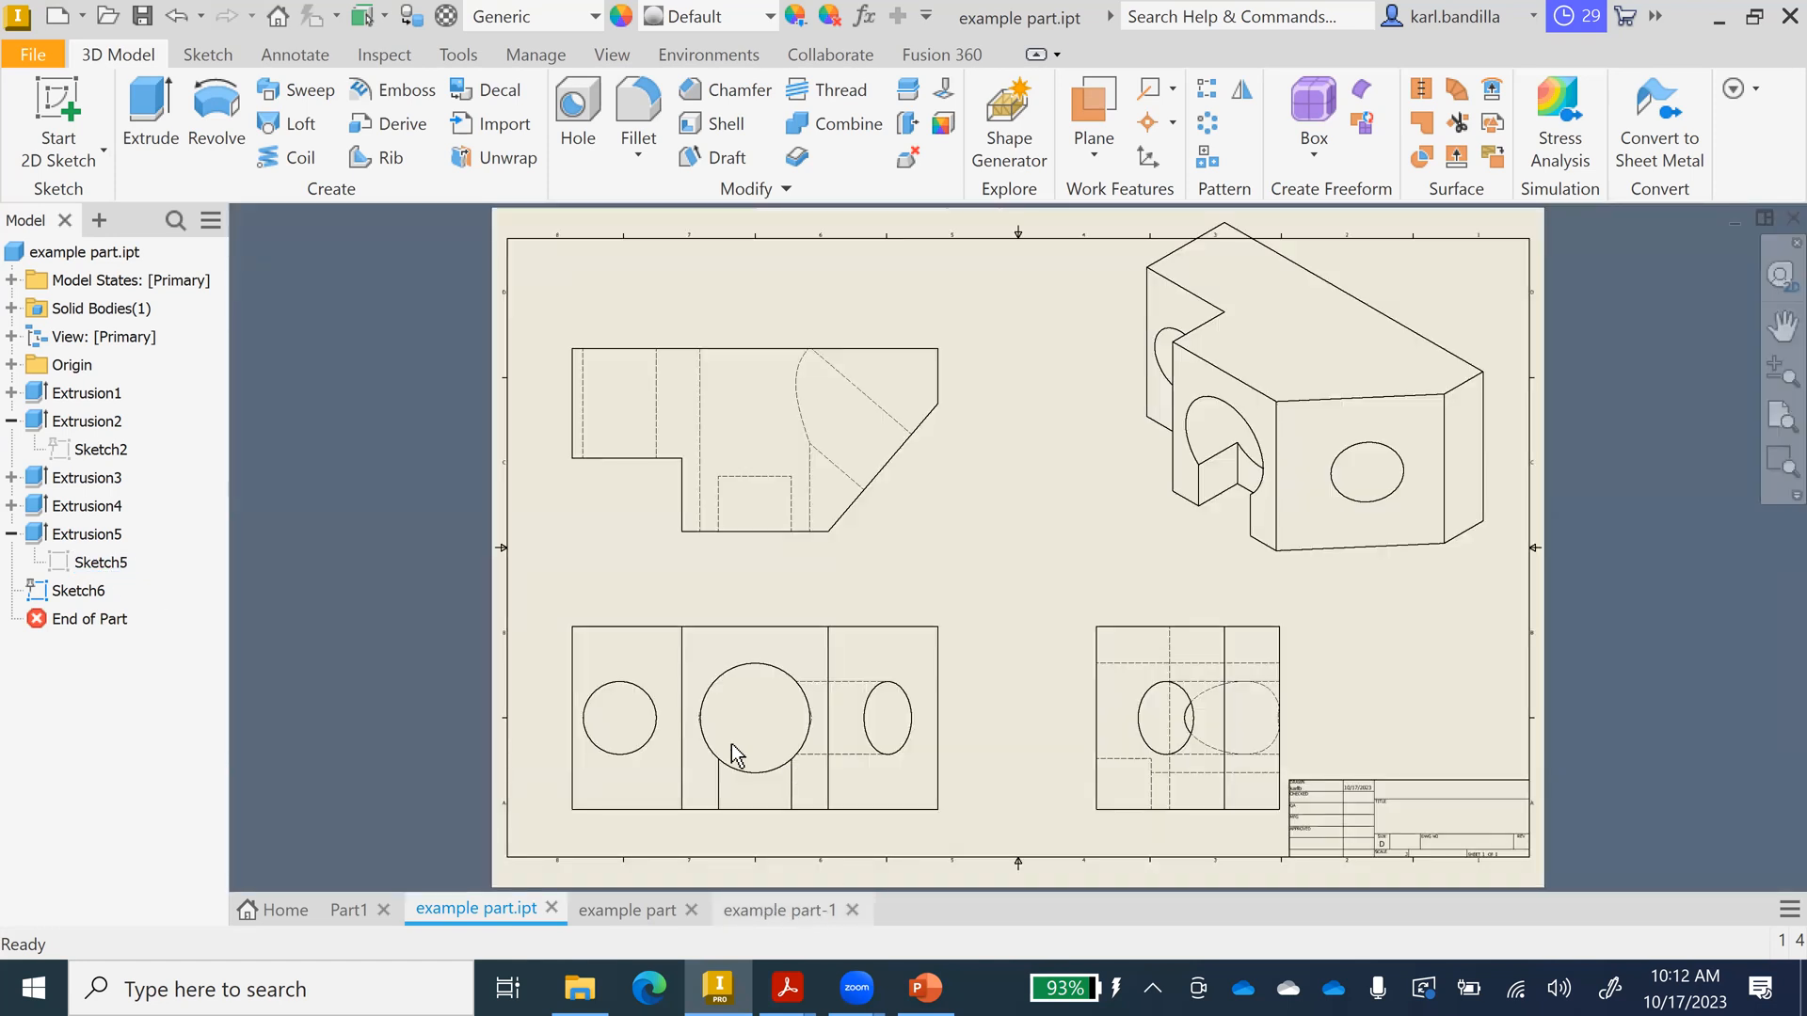
left_click(647, 911)
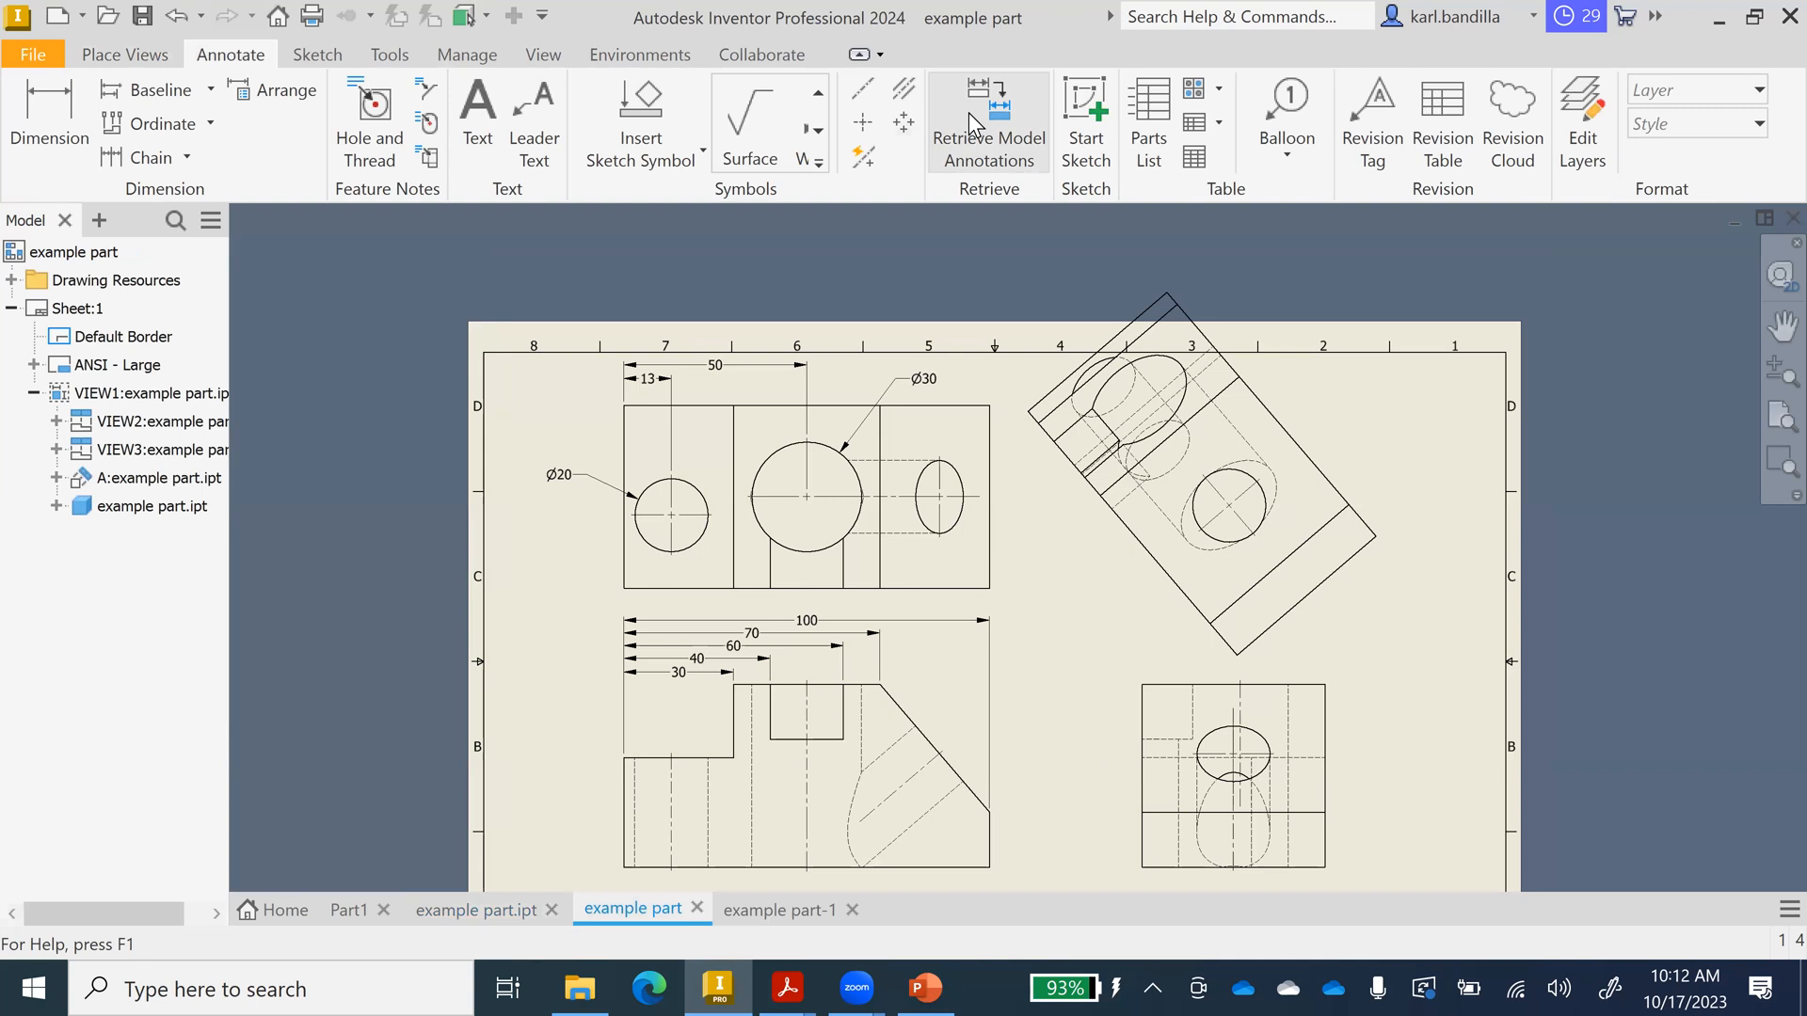
Add a 25 dimension along the rotated auxiliary view's lower-left edge.
left_click(30, 89)
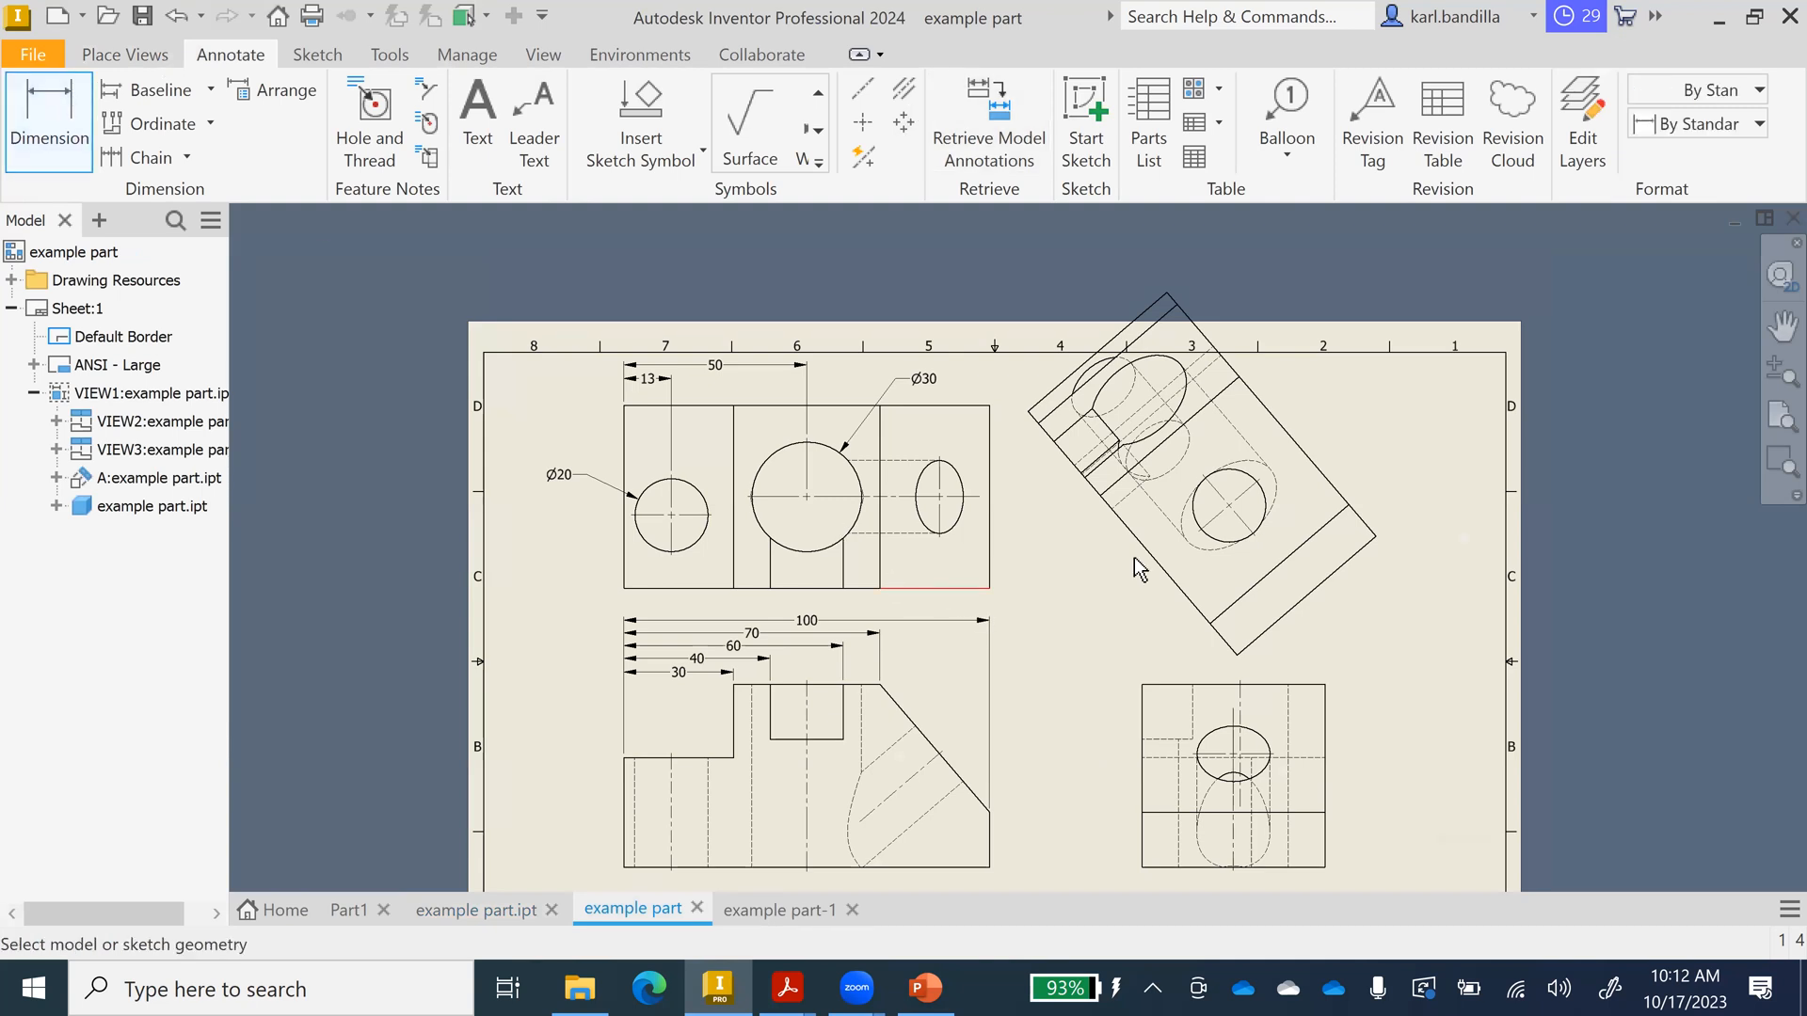
left_click(1195, 417)
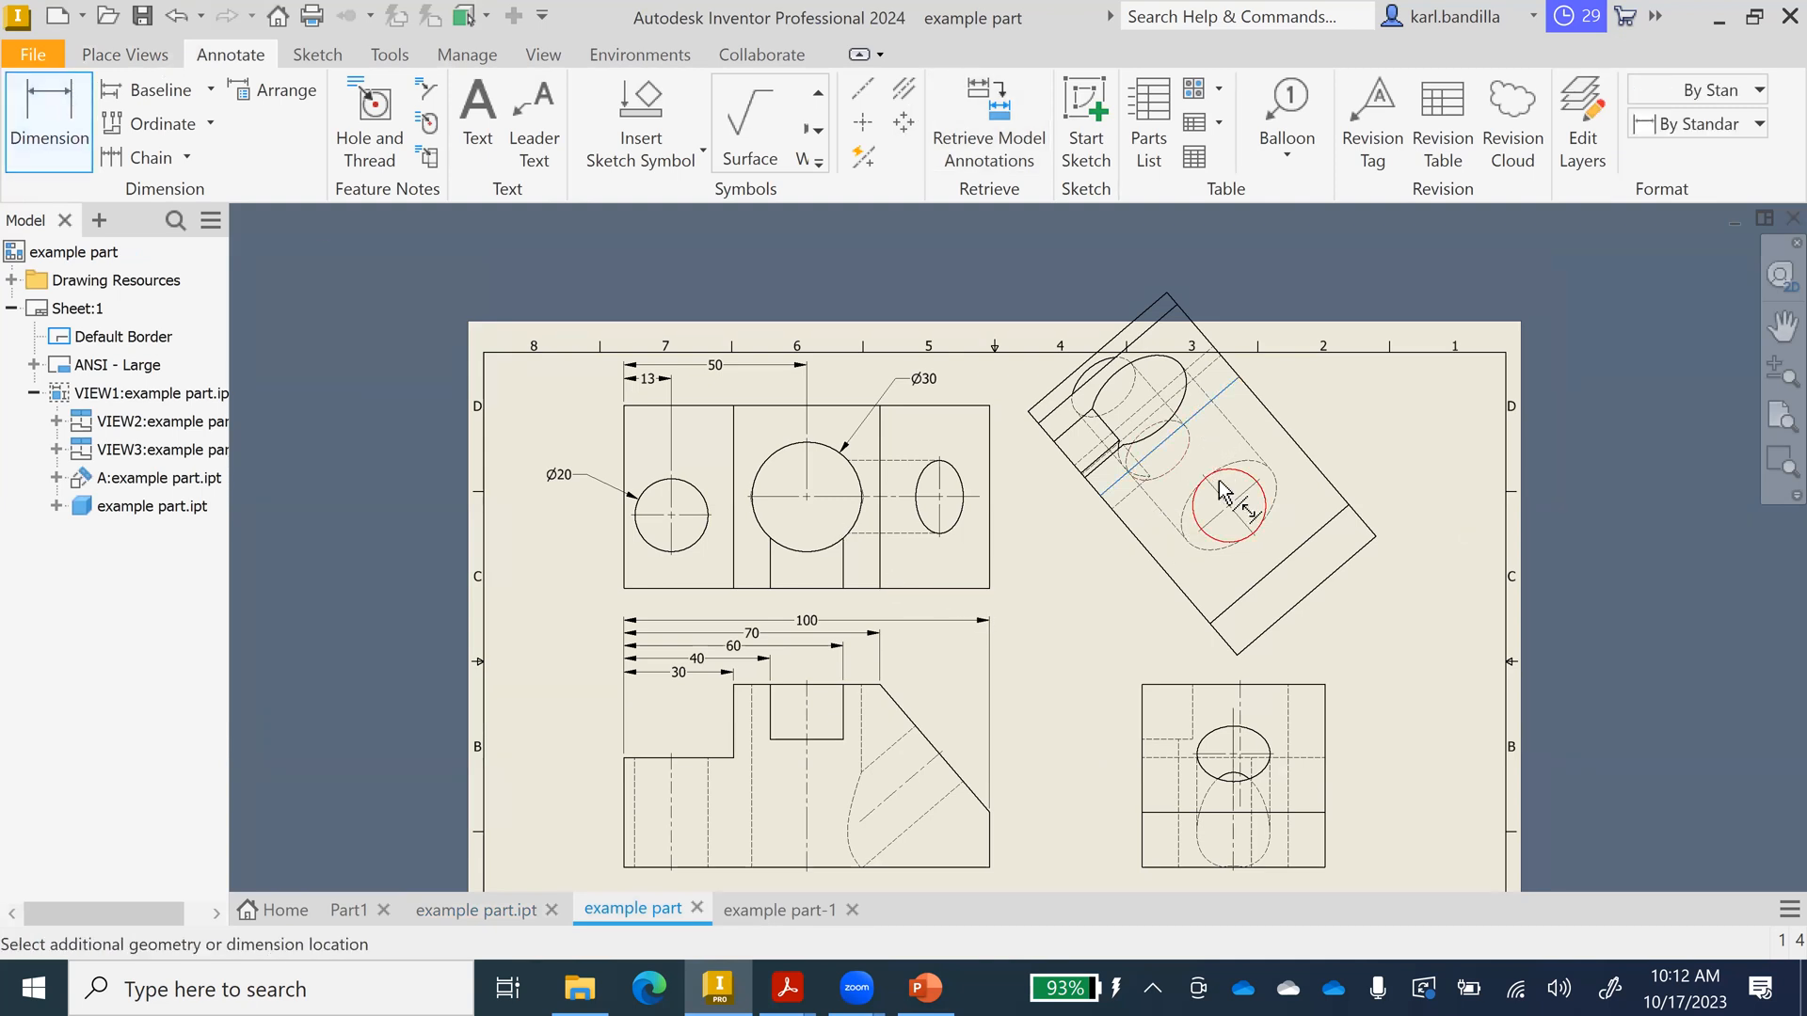
left_click(1110, 579)
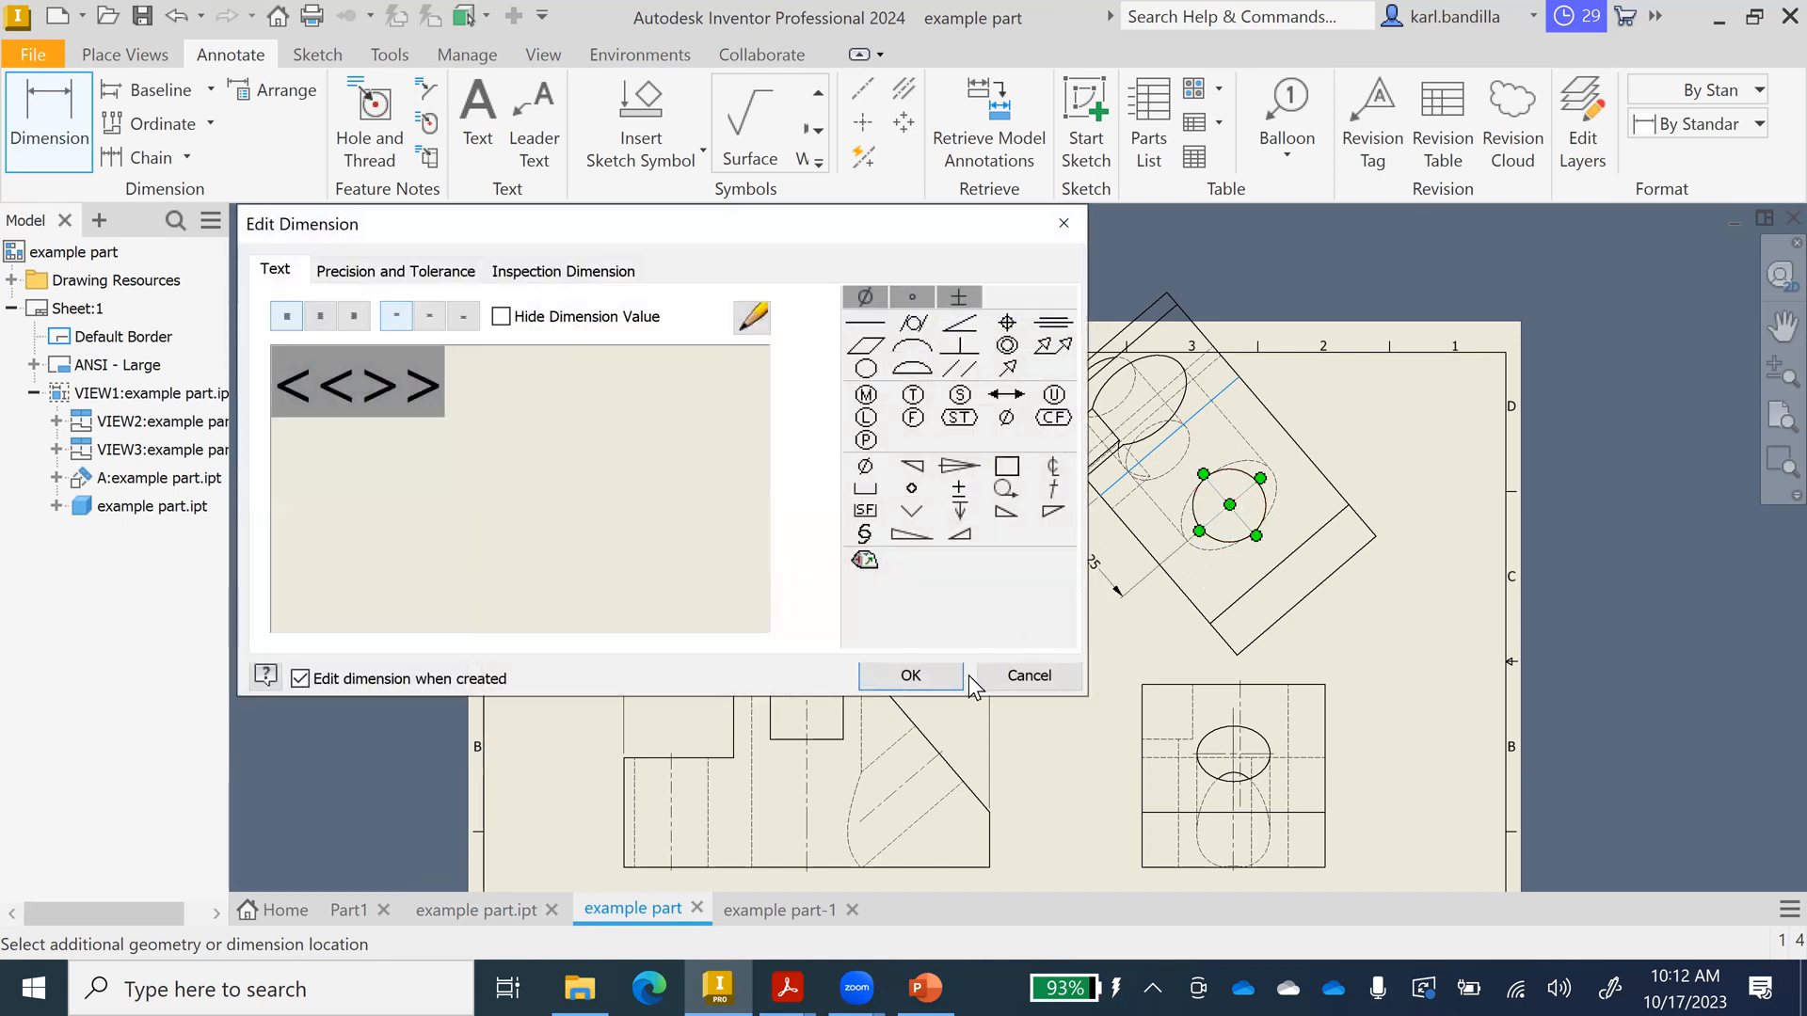
left_click(939, 672)
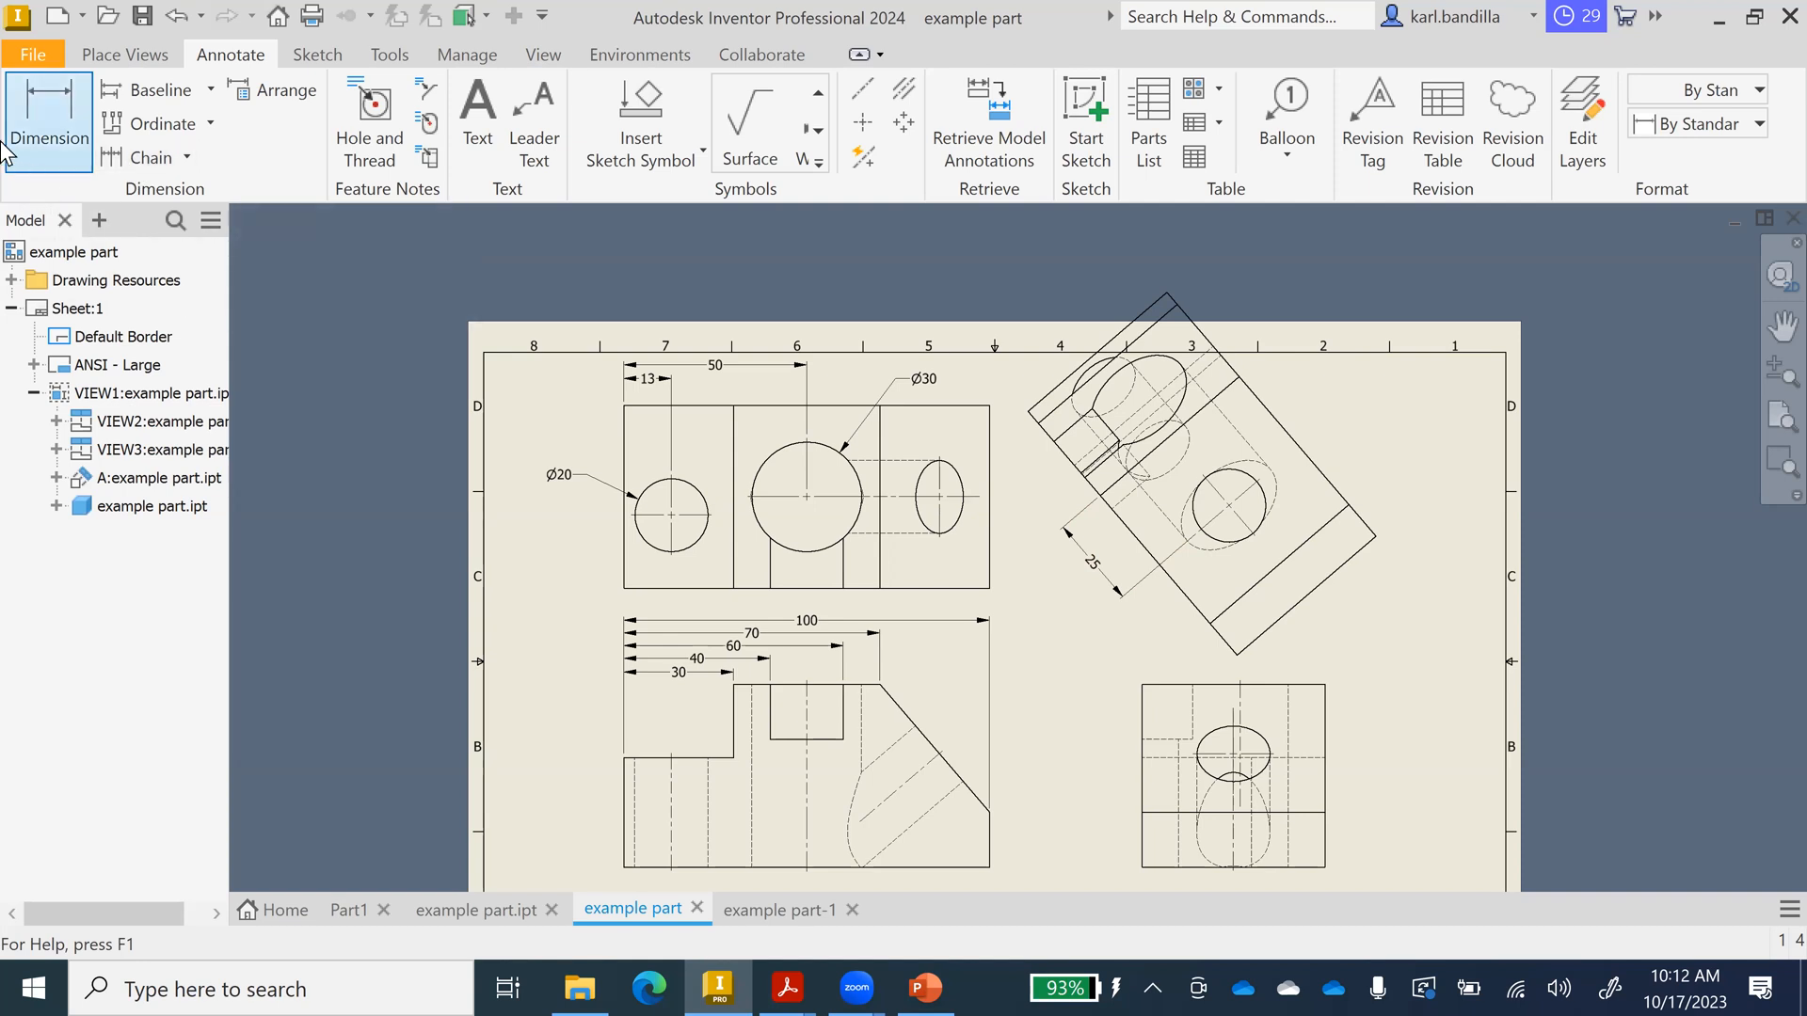
left_click(119, 54)
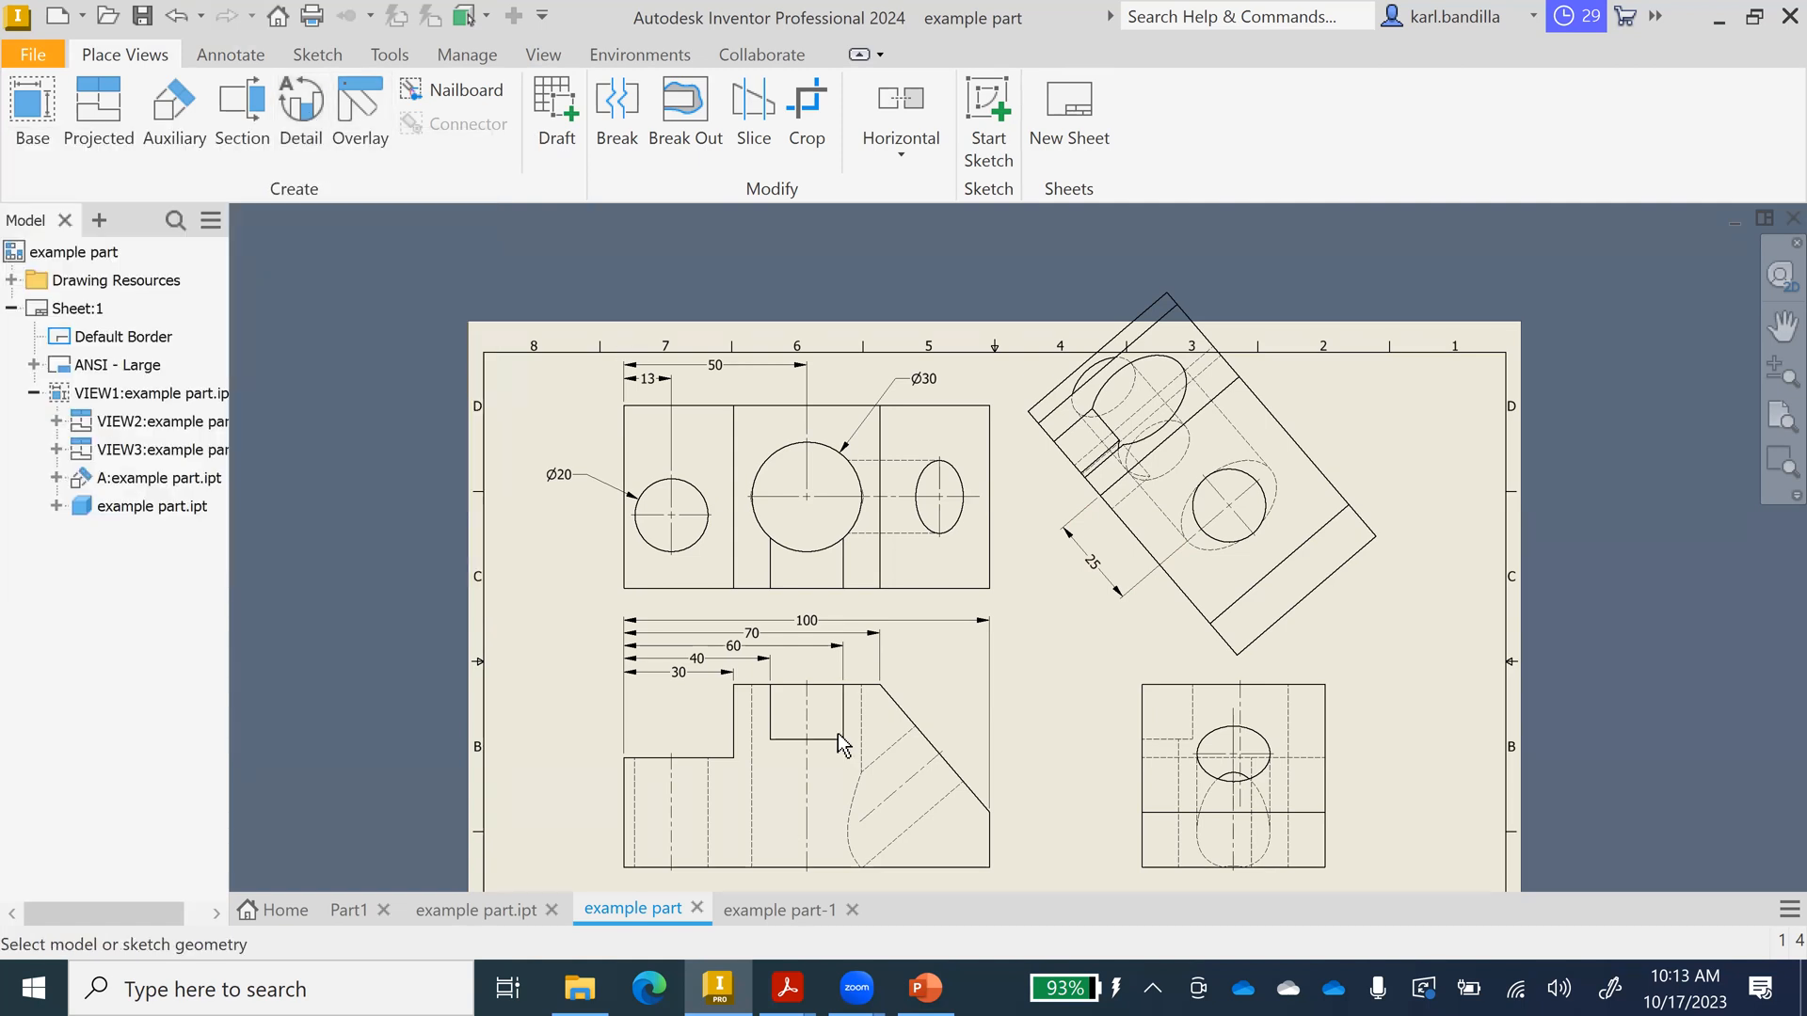
Attempt a detail view circling the lower-left view's notch, then dismiss the view creation error.
left_click(301, 106)
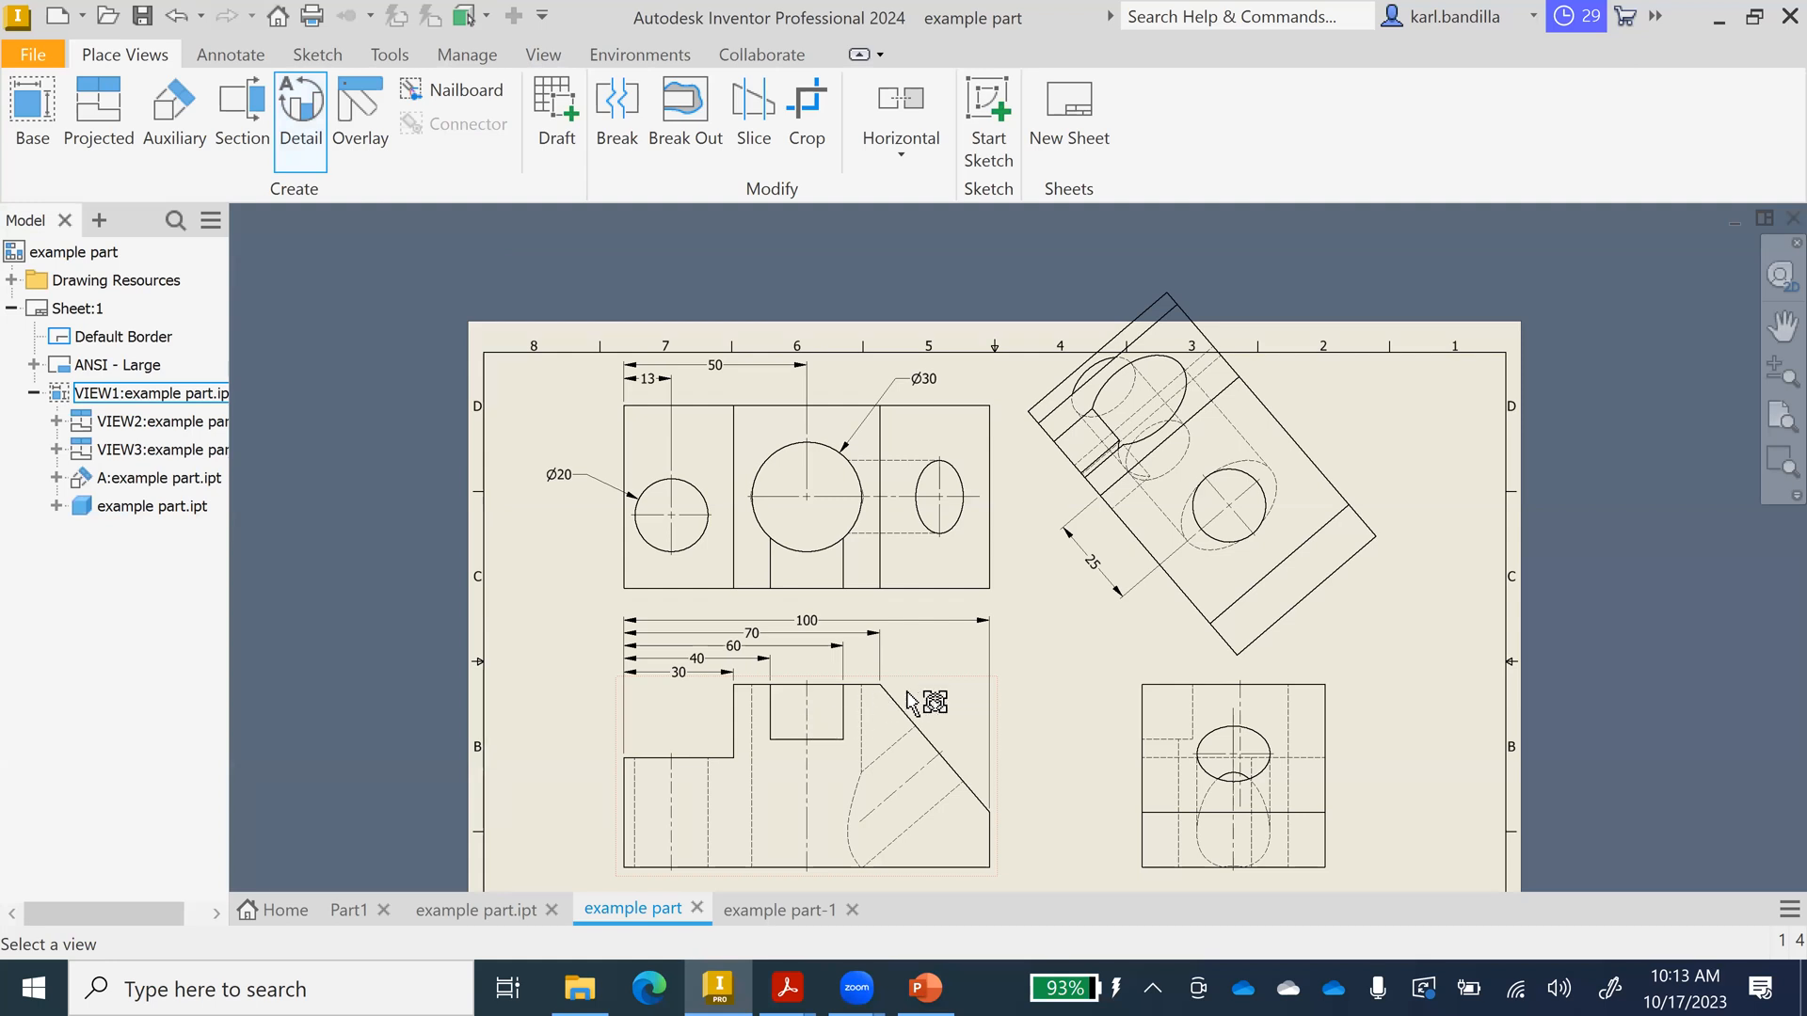
left_click(823, 739)
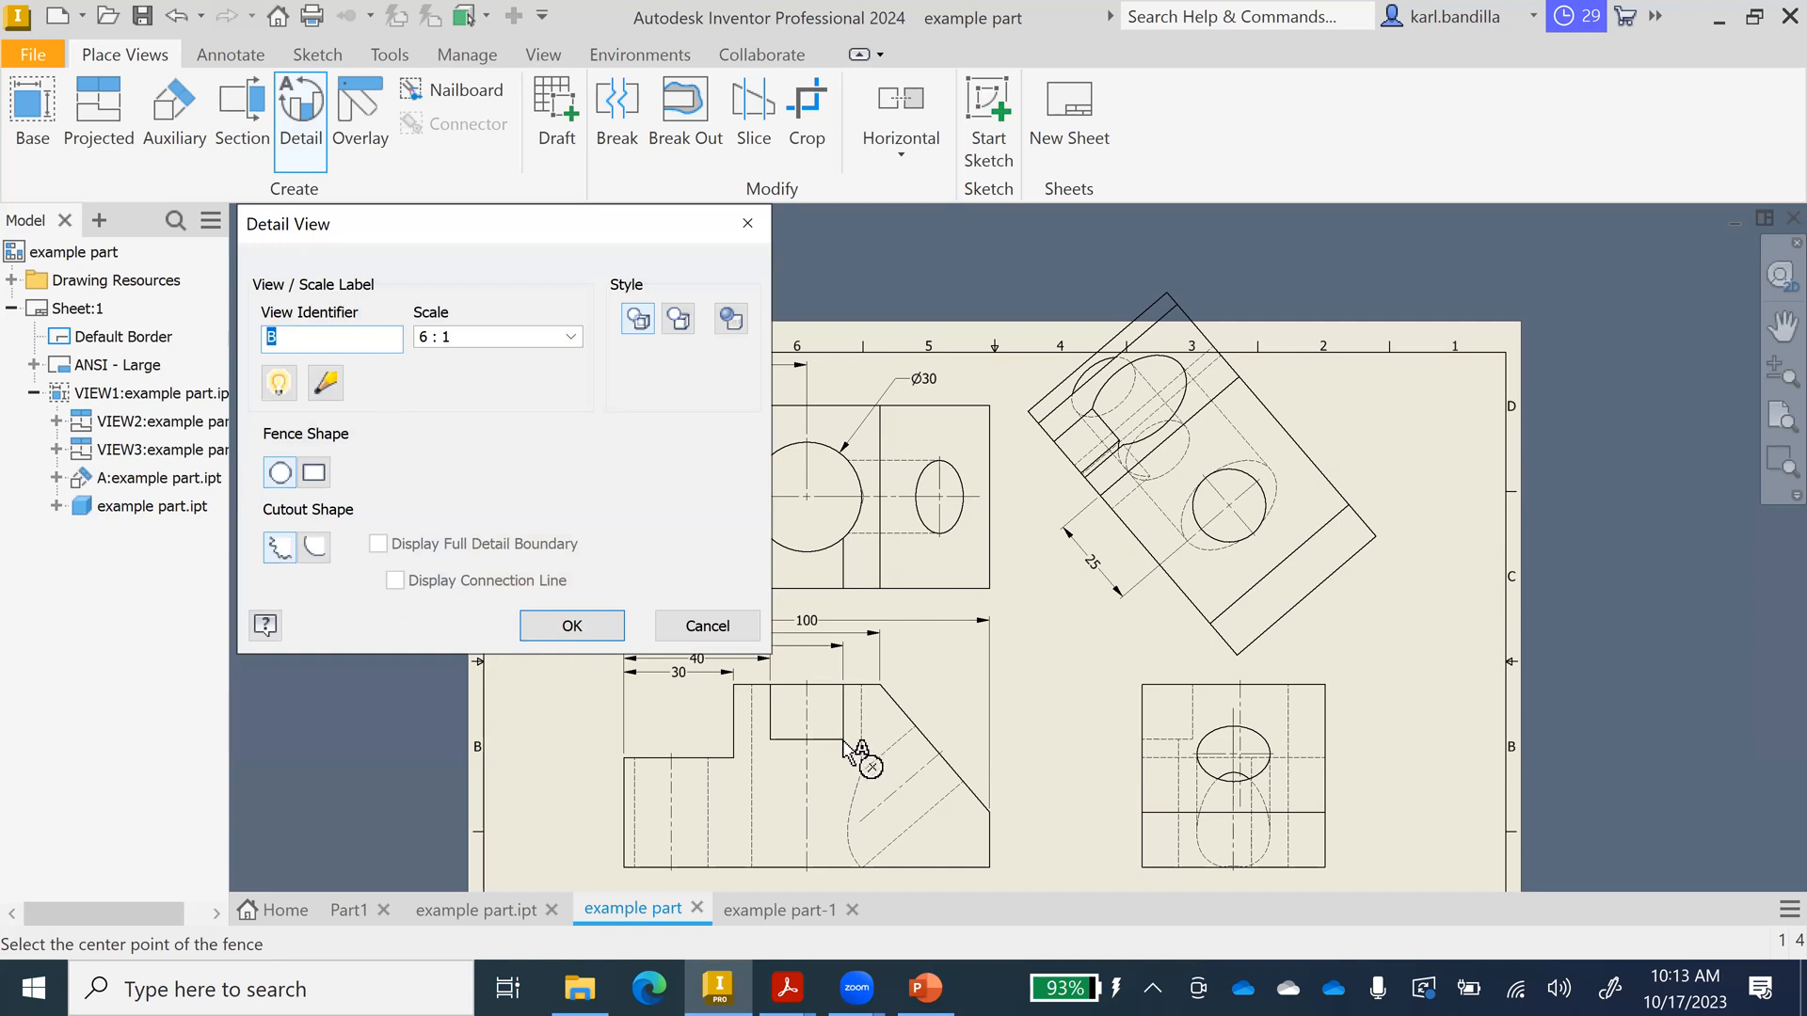
left_click(807, 713)
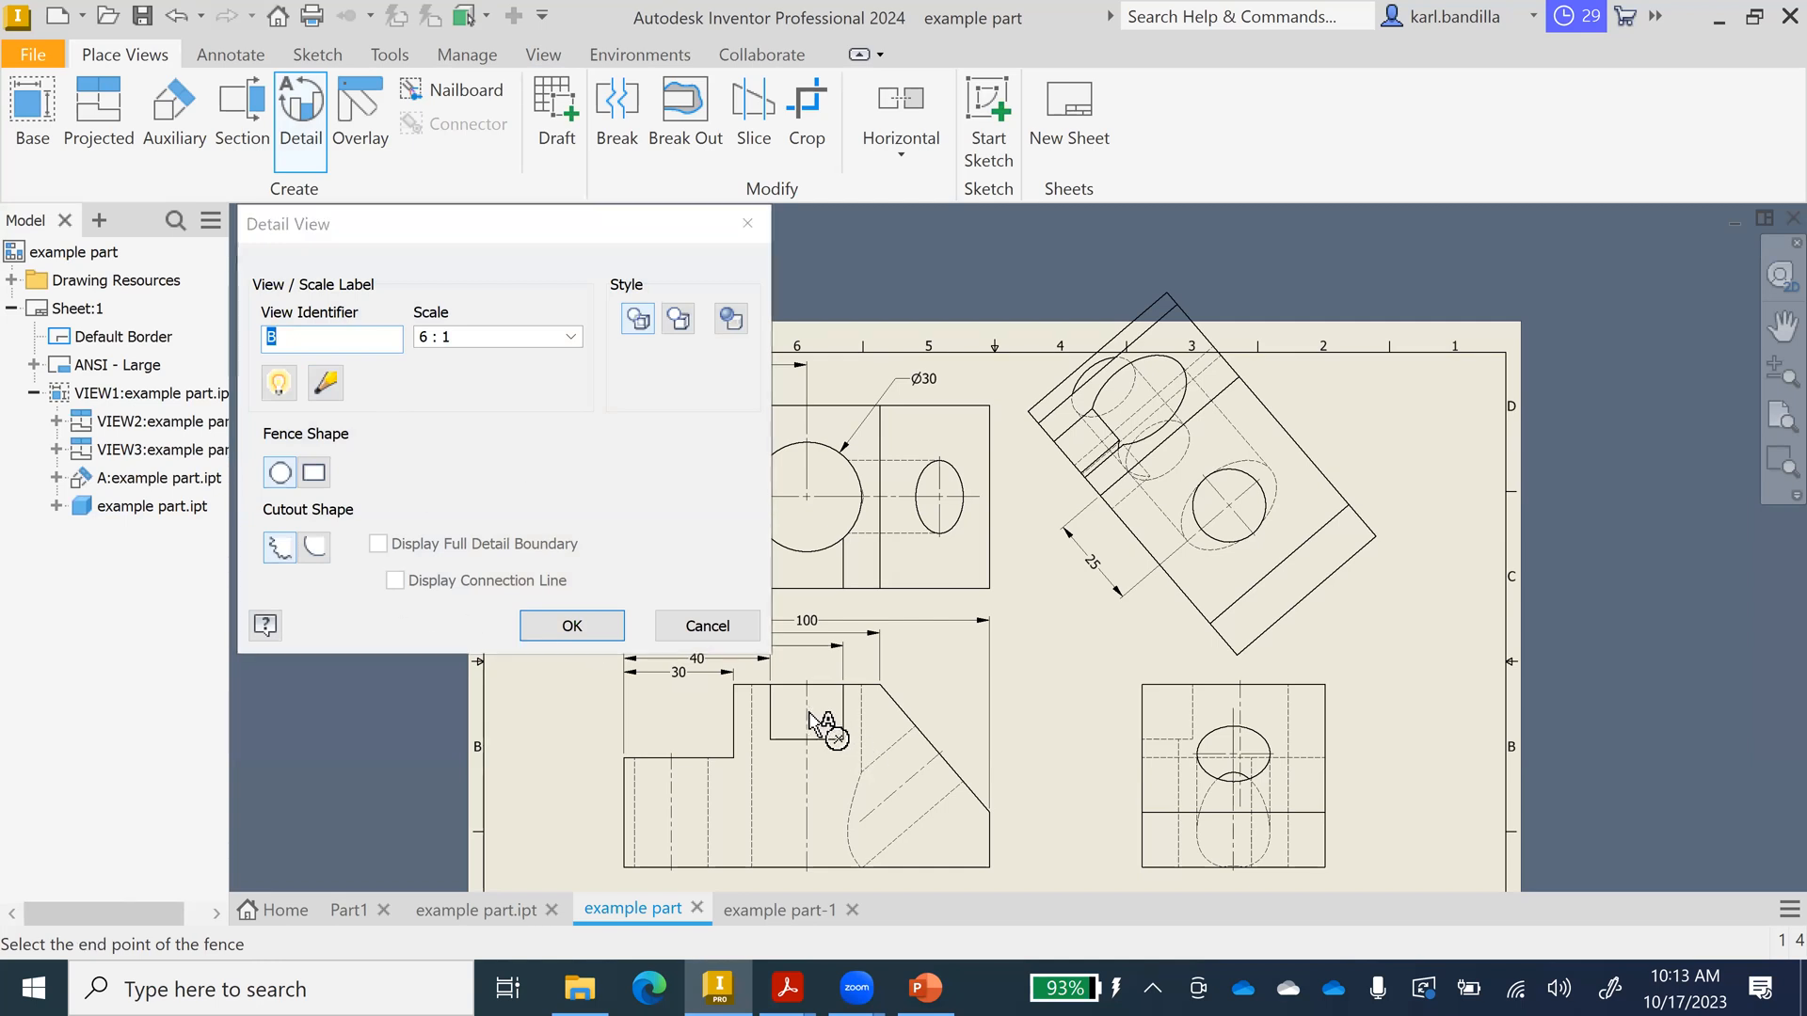
left_click(862, 692)
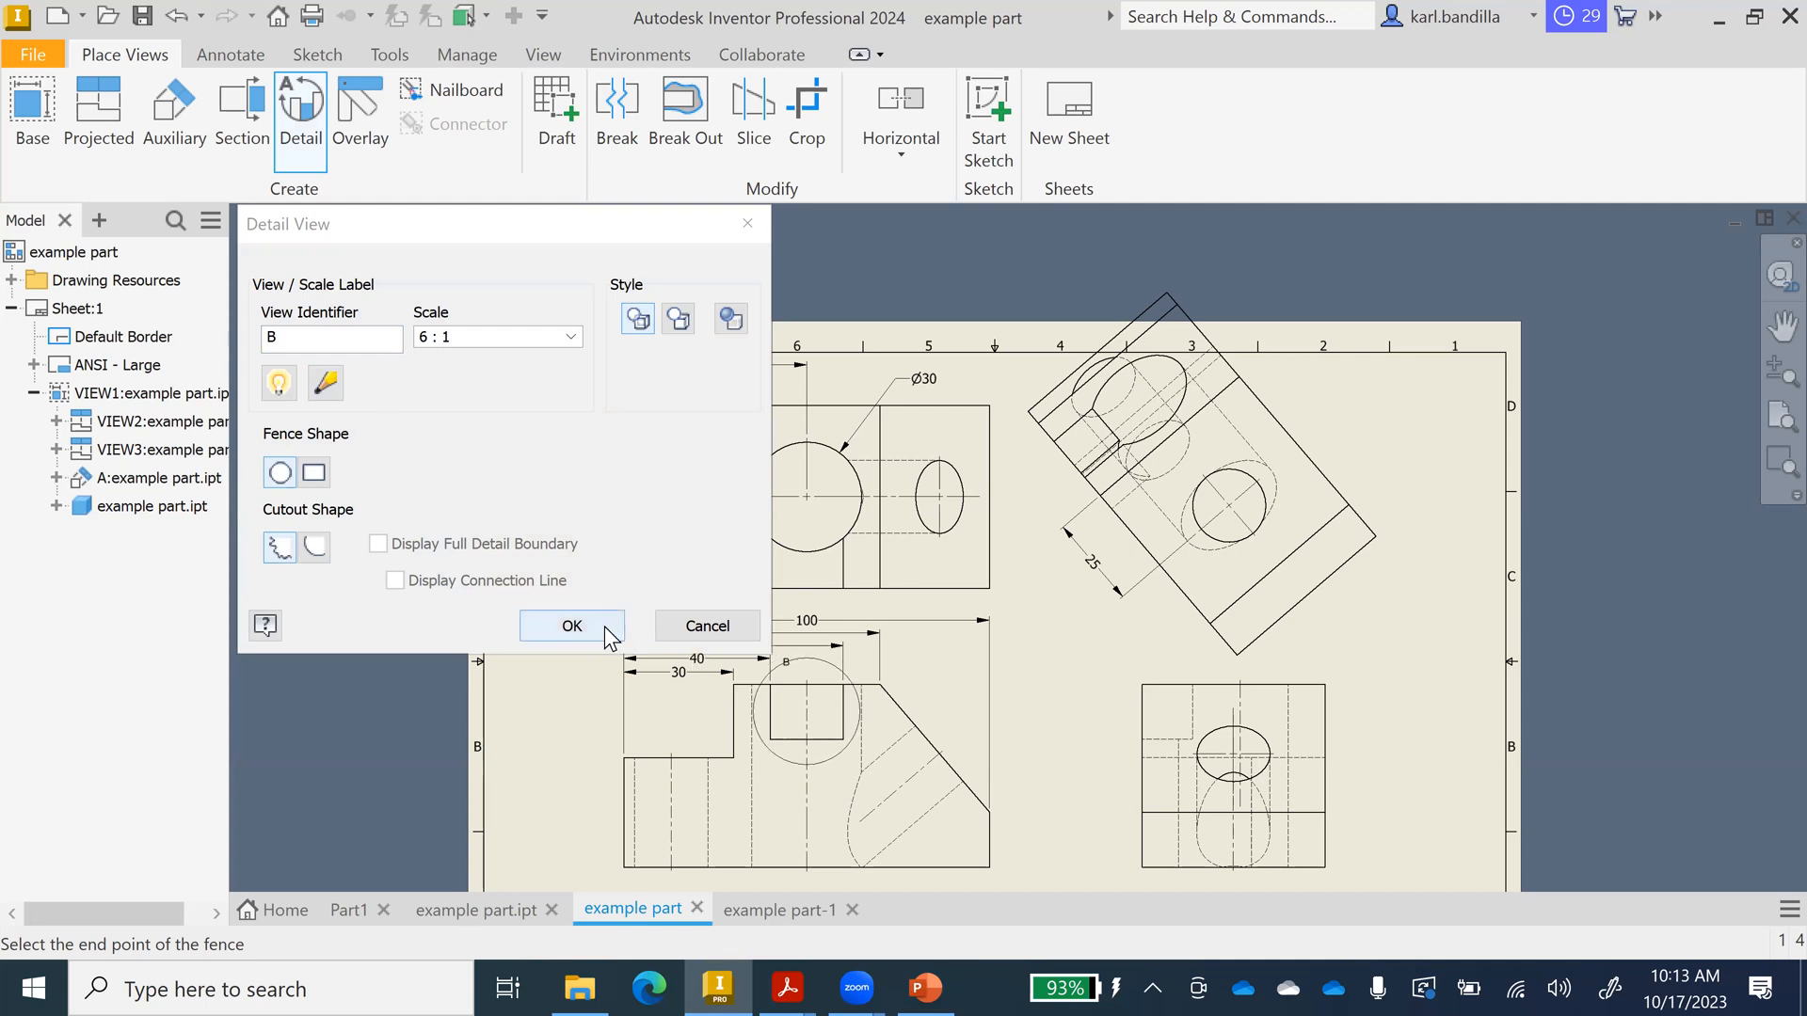
left_click(604, 625)
left_click(985, 549)
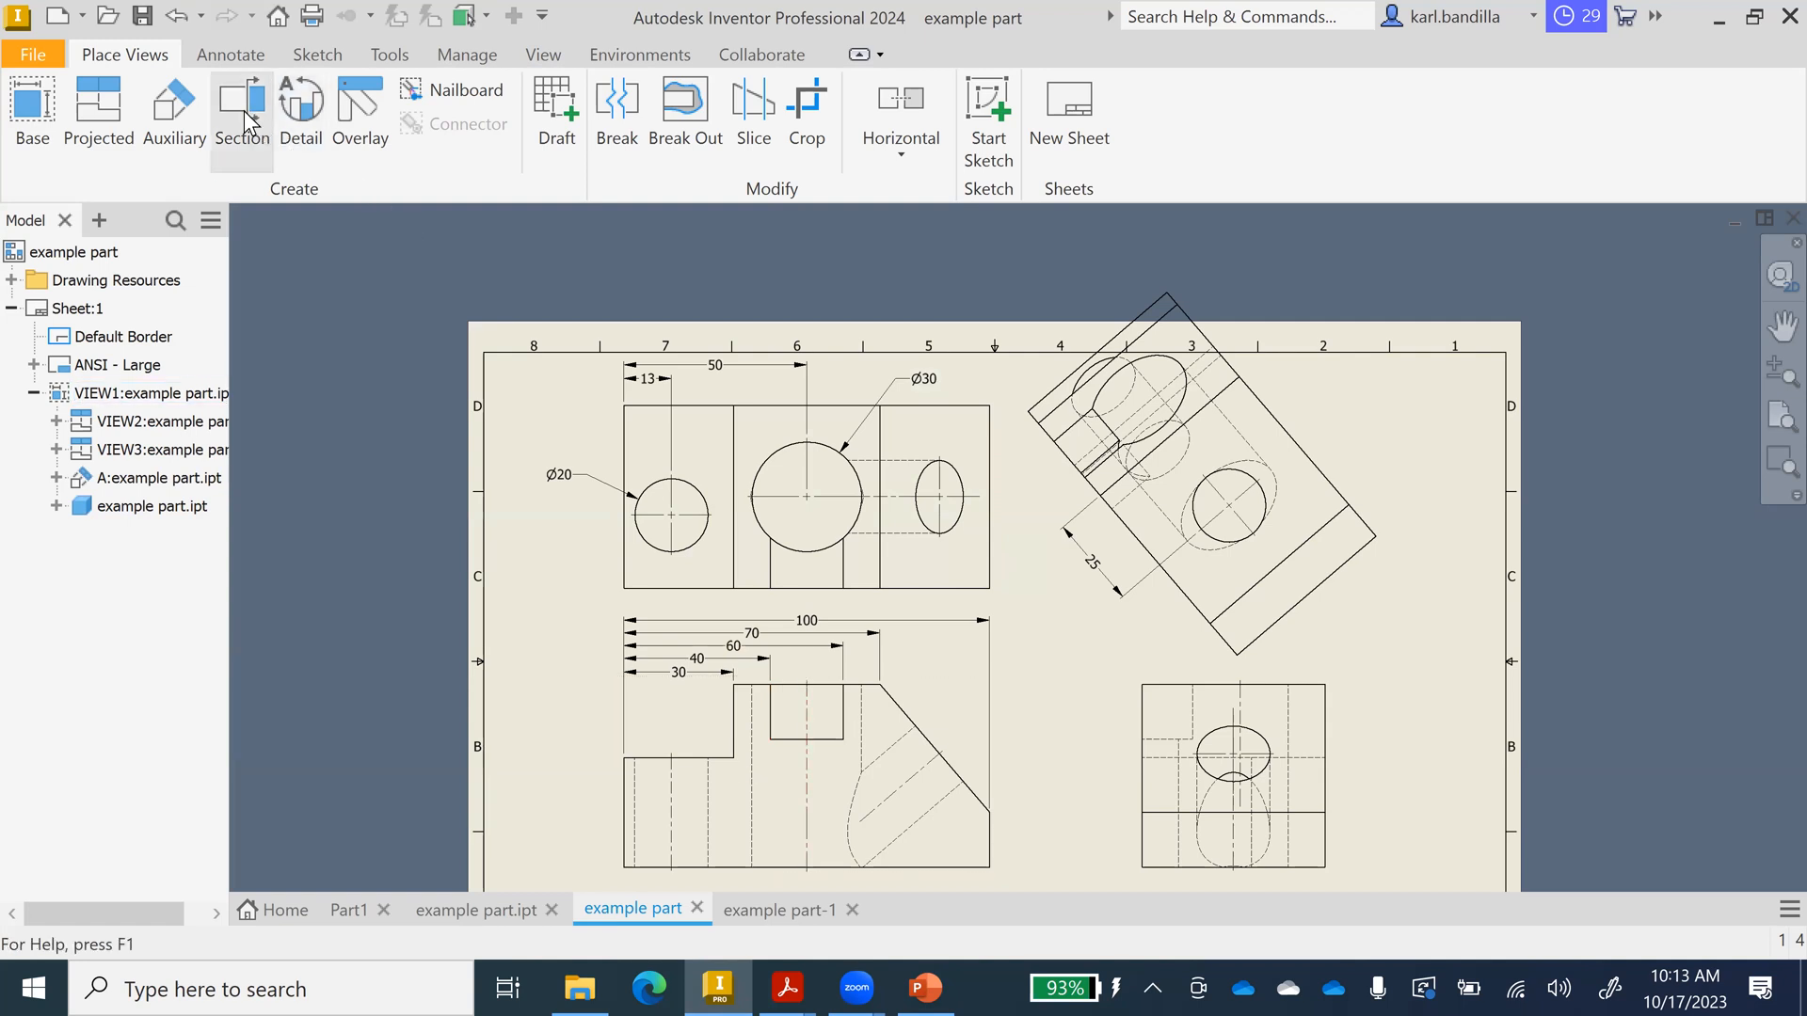
Create detail view B at 6:1 around the notch and place it at the sheet's right edge.
left_click(302, 109)
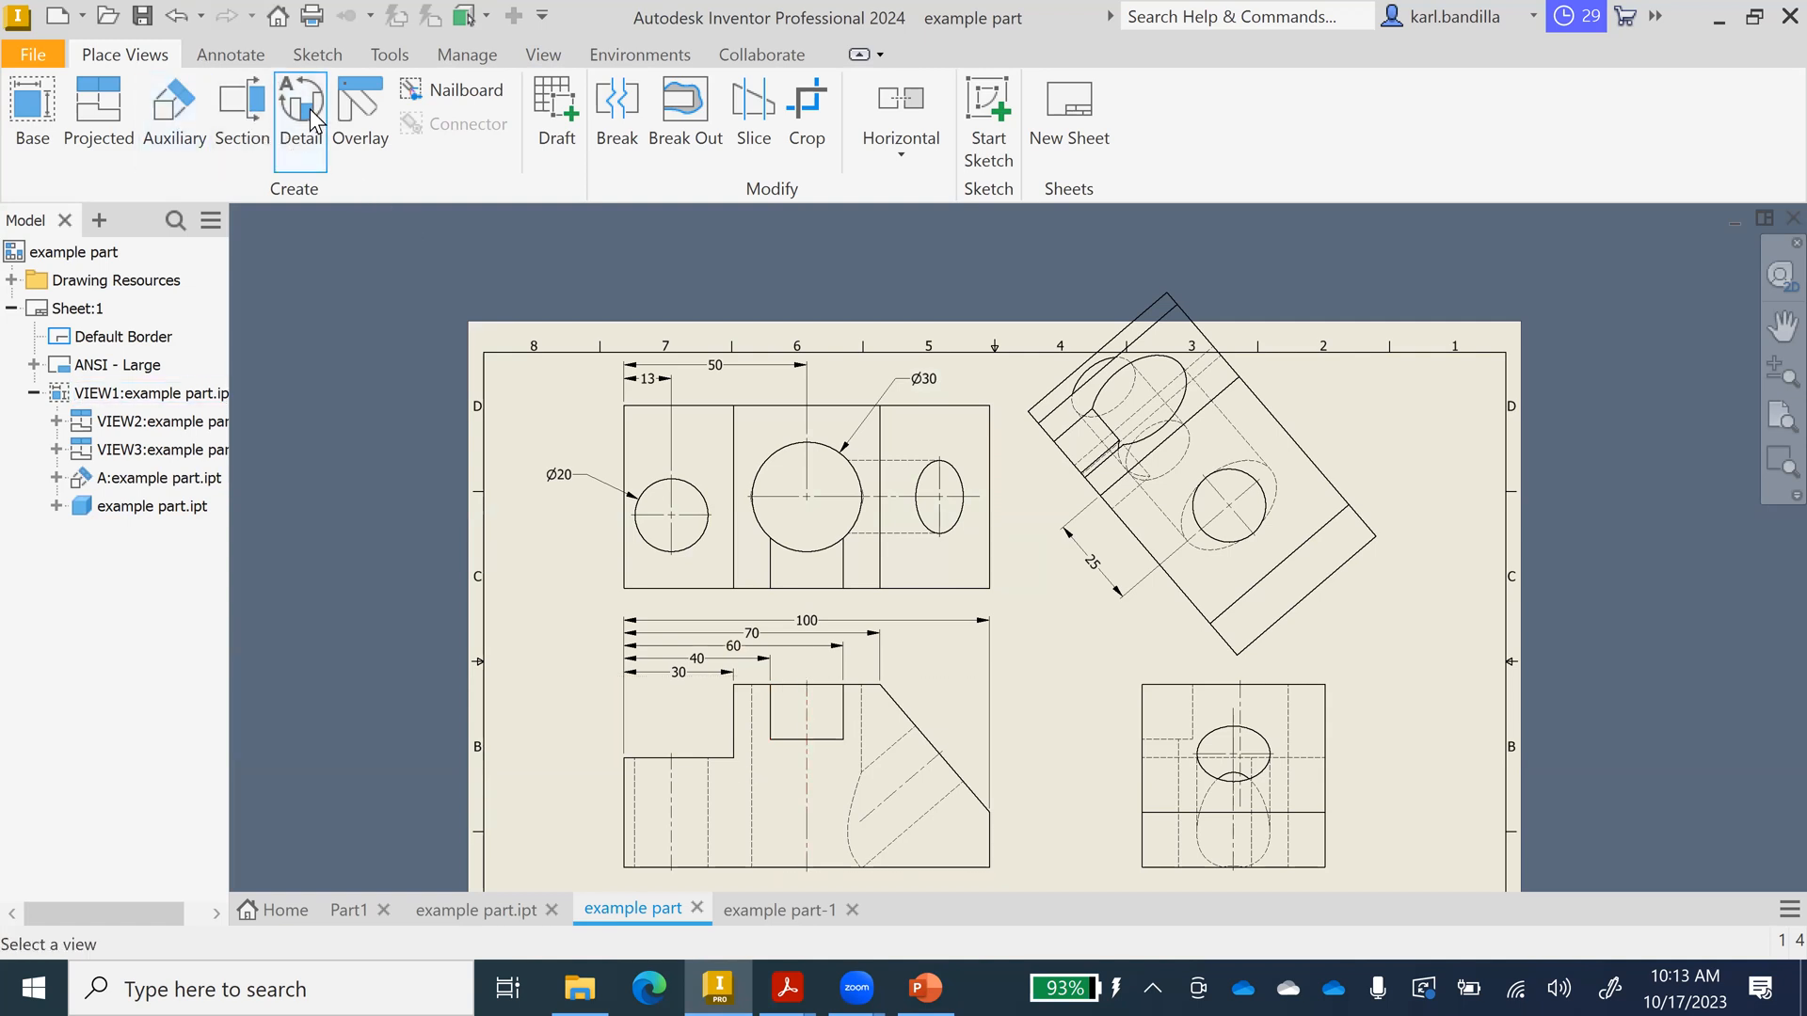
left_click(984, 704)
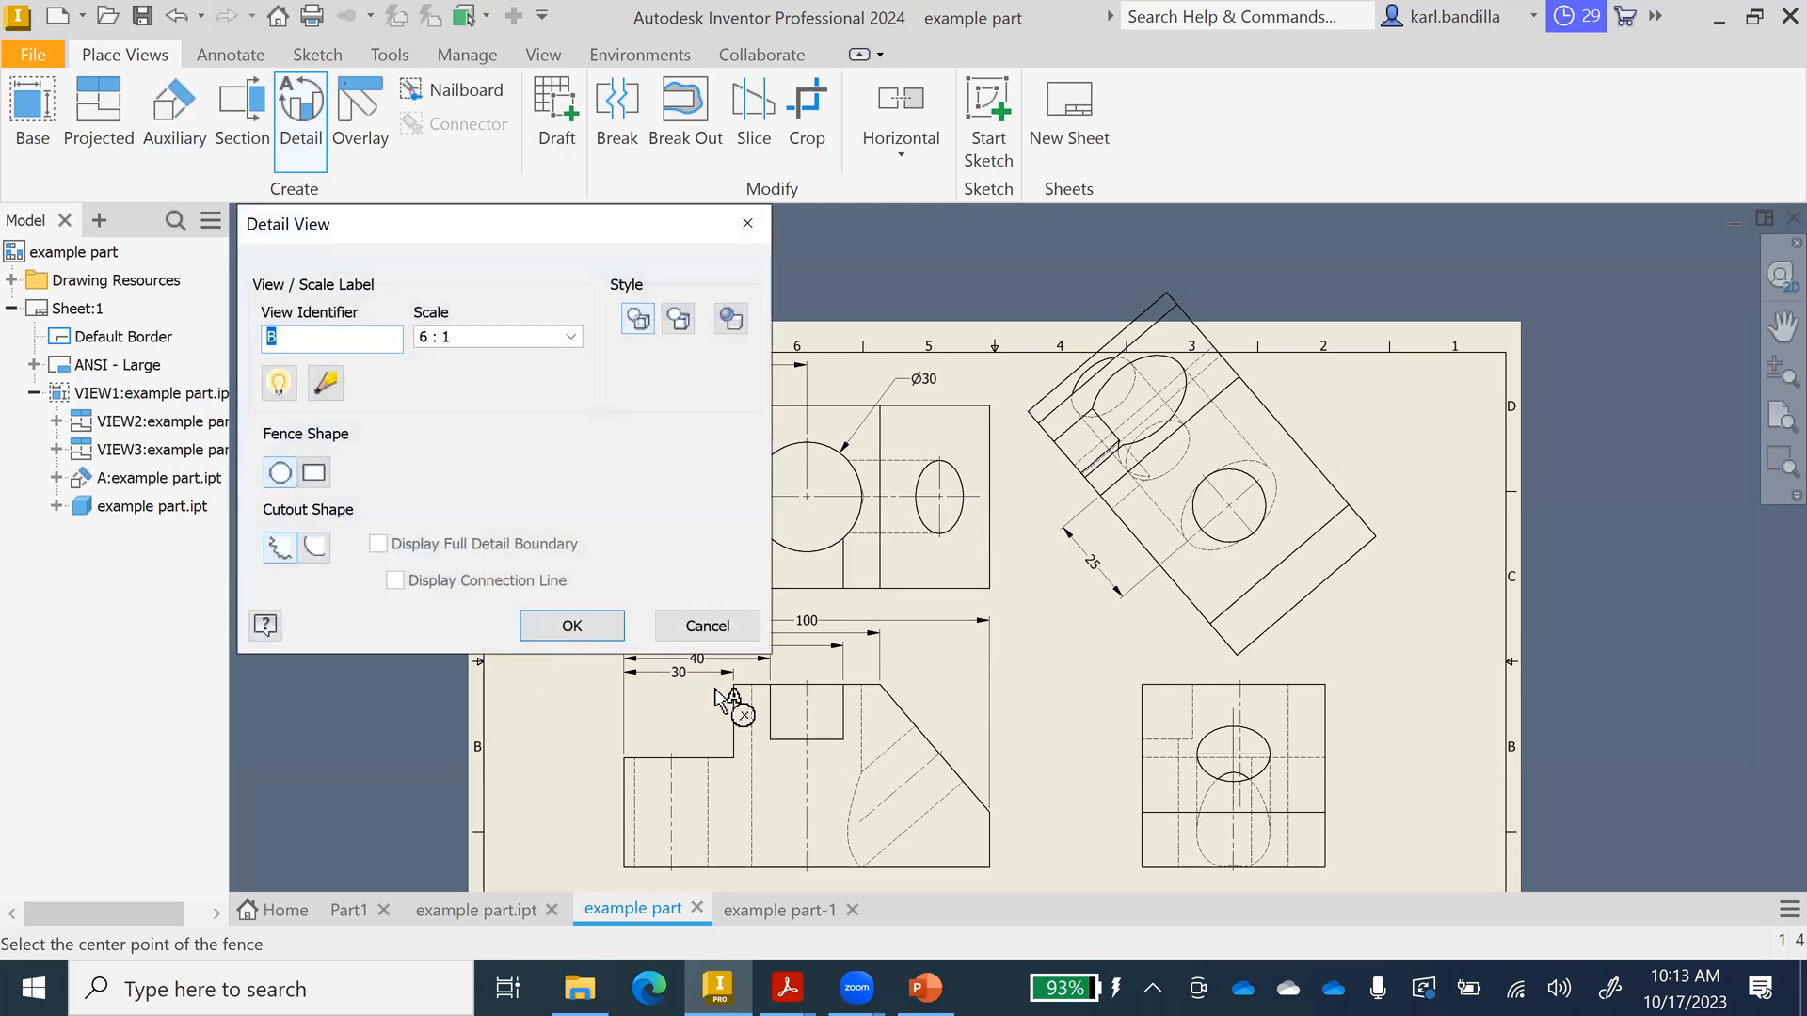
left_click(806, 715)
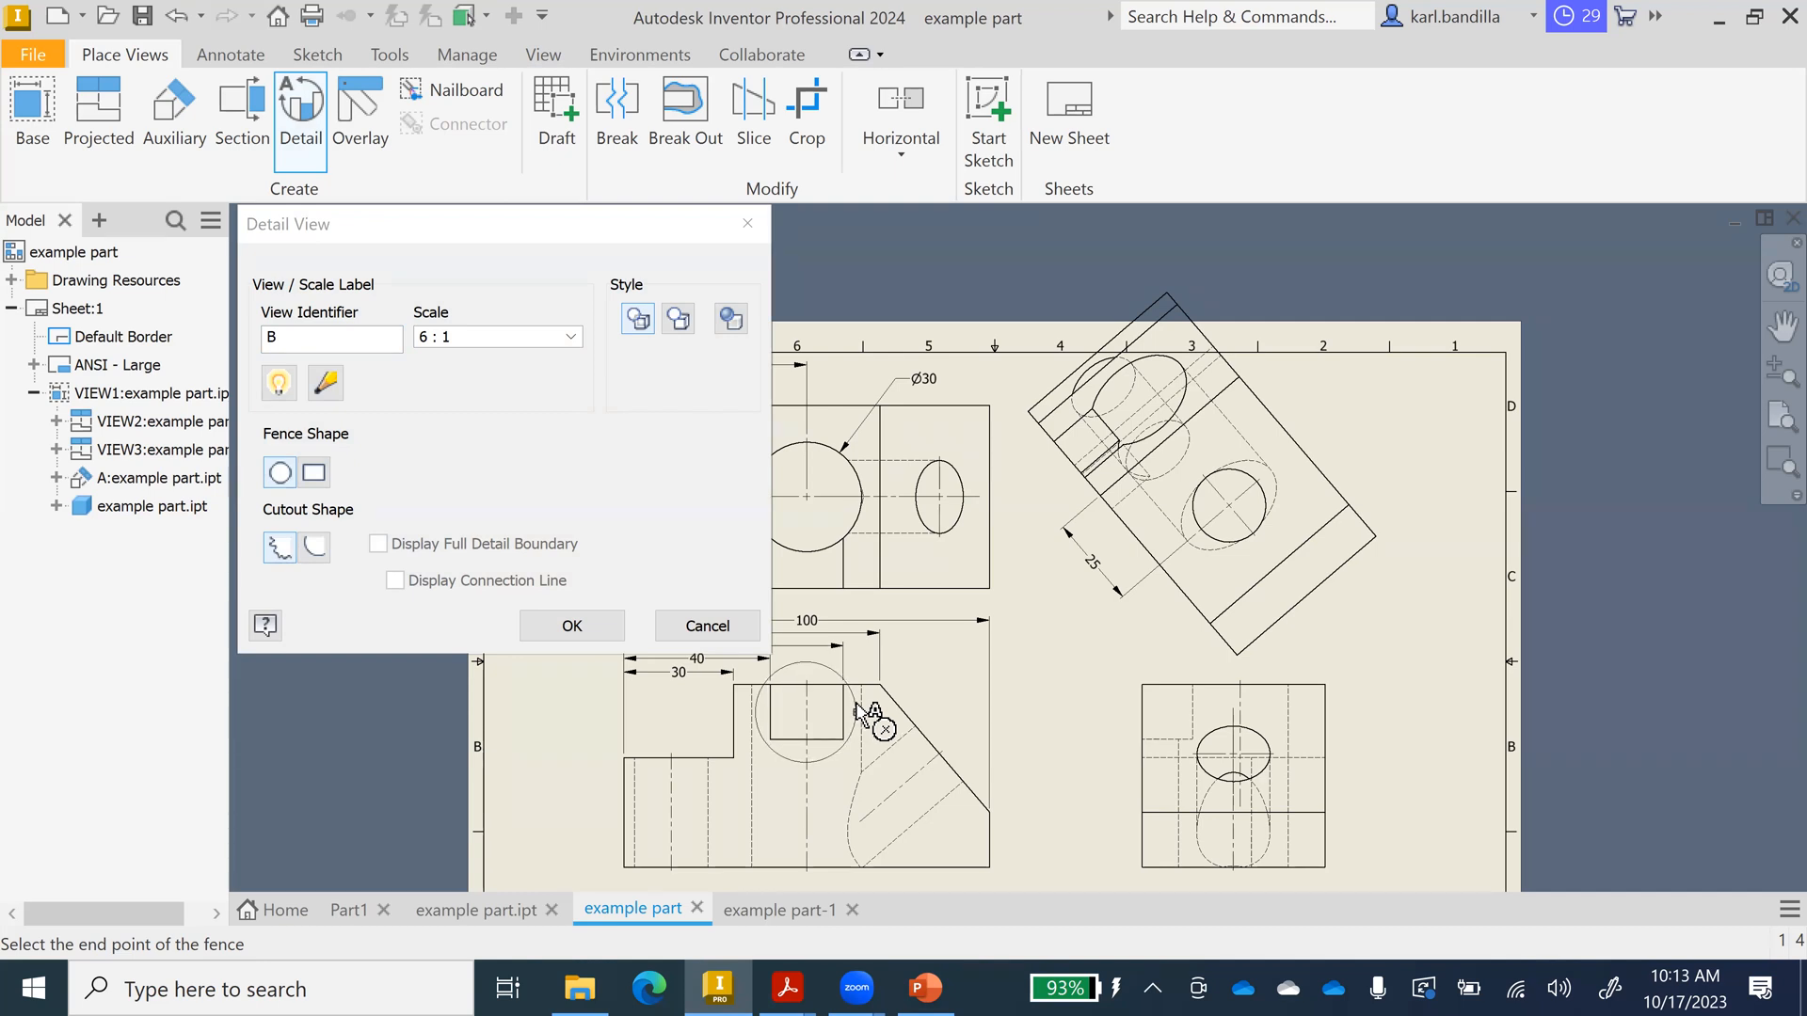
left_click(859, 708)
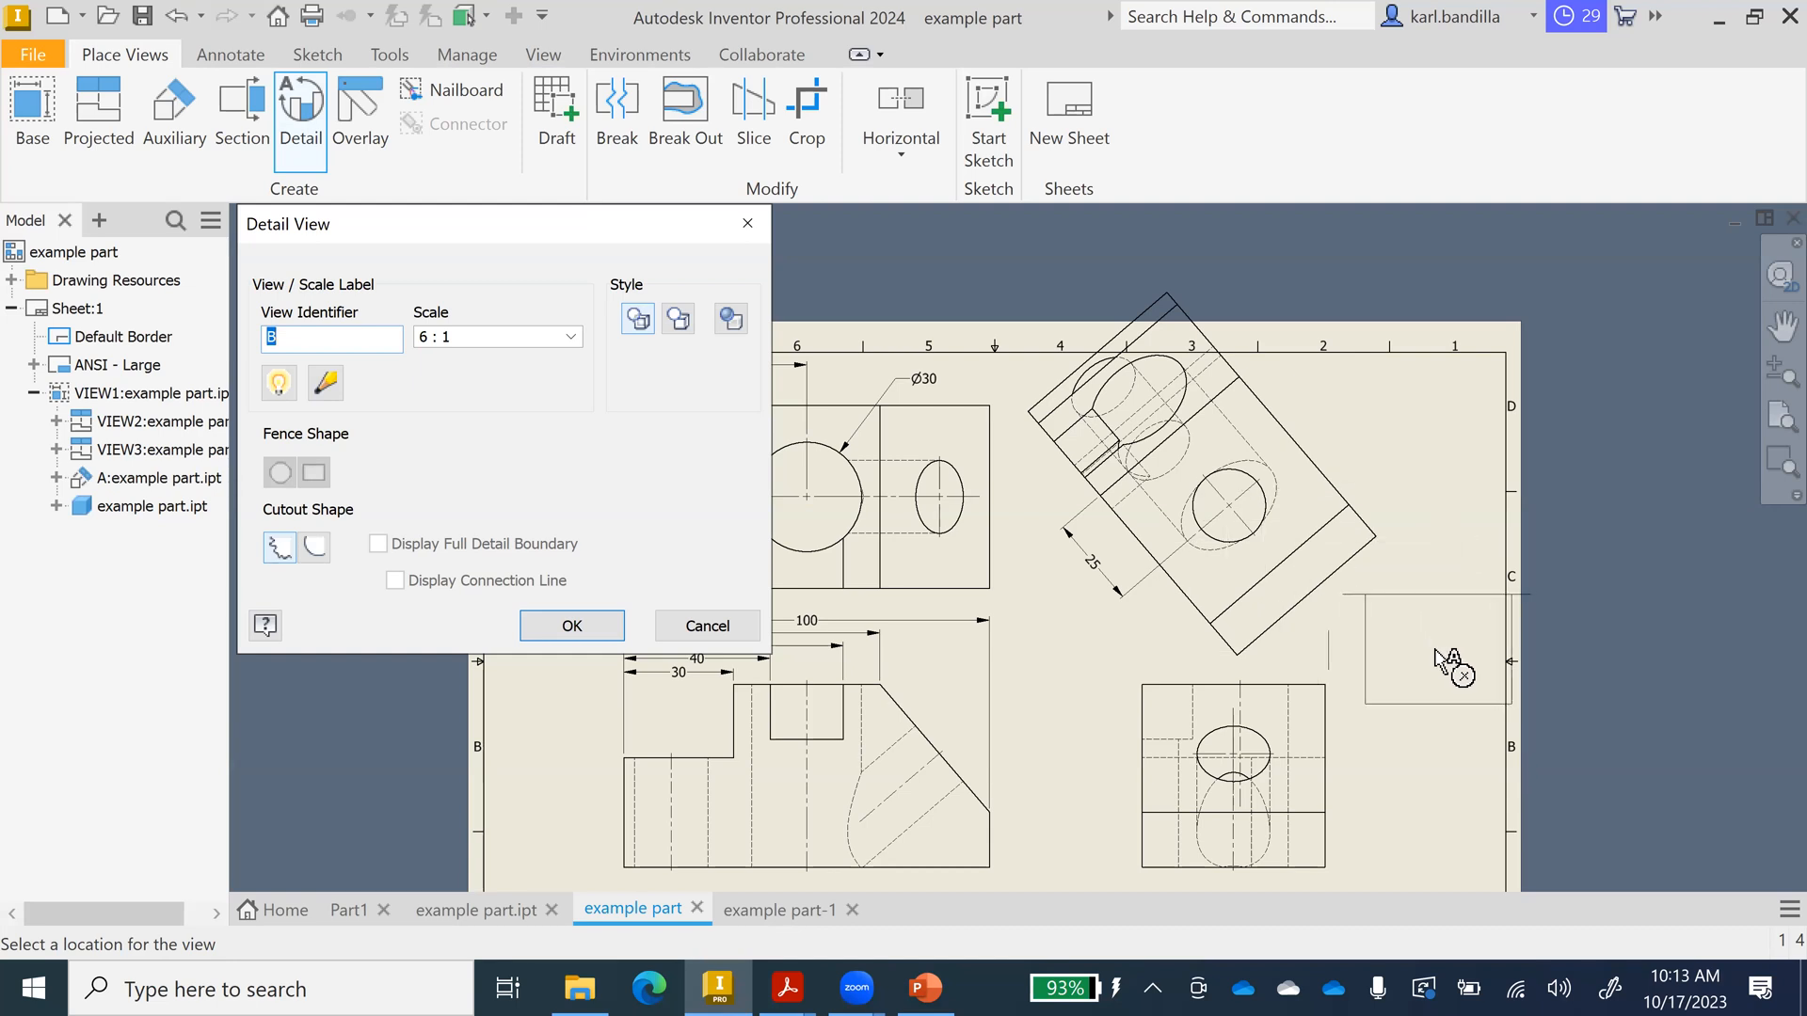
left_click(1473, 662)
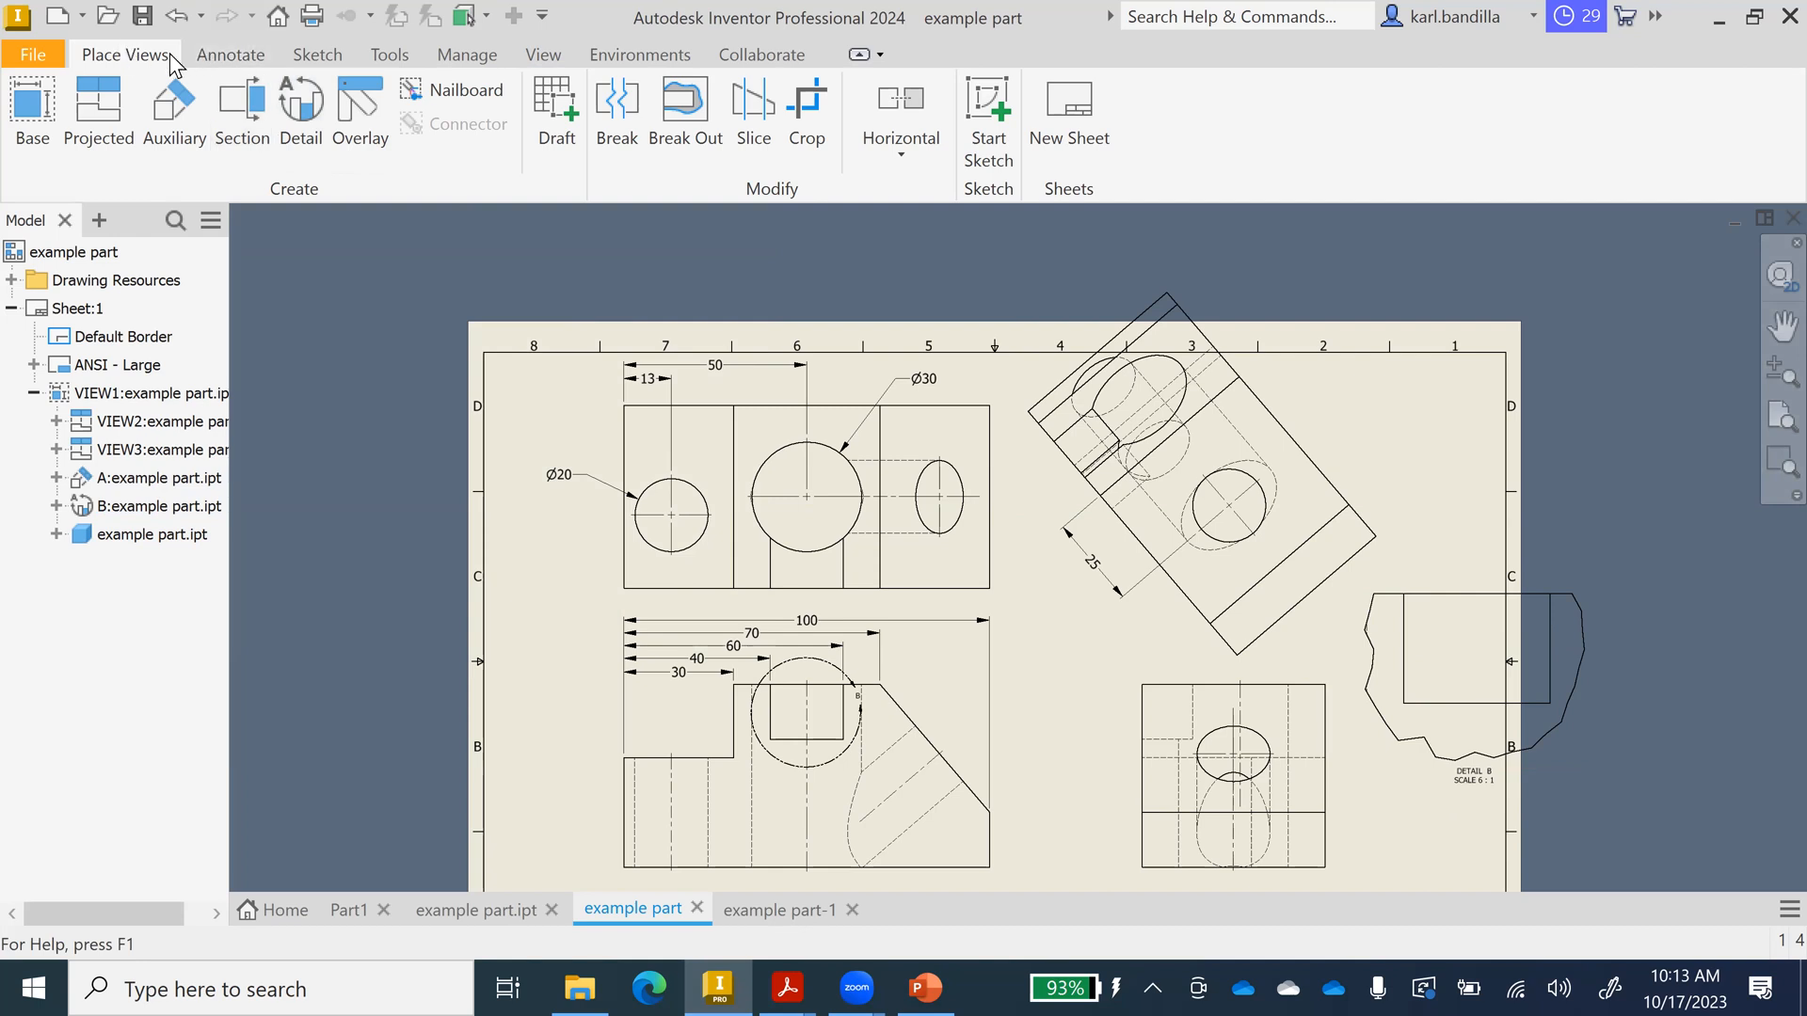
left_click(224, 57)
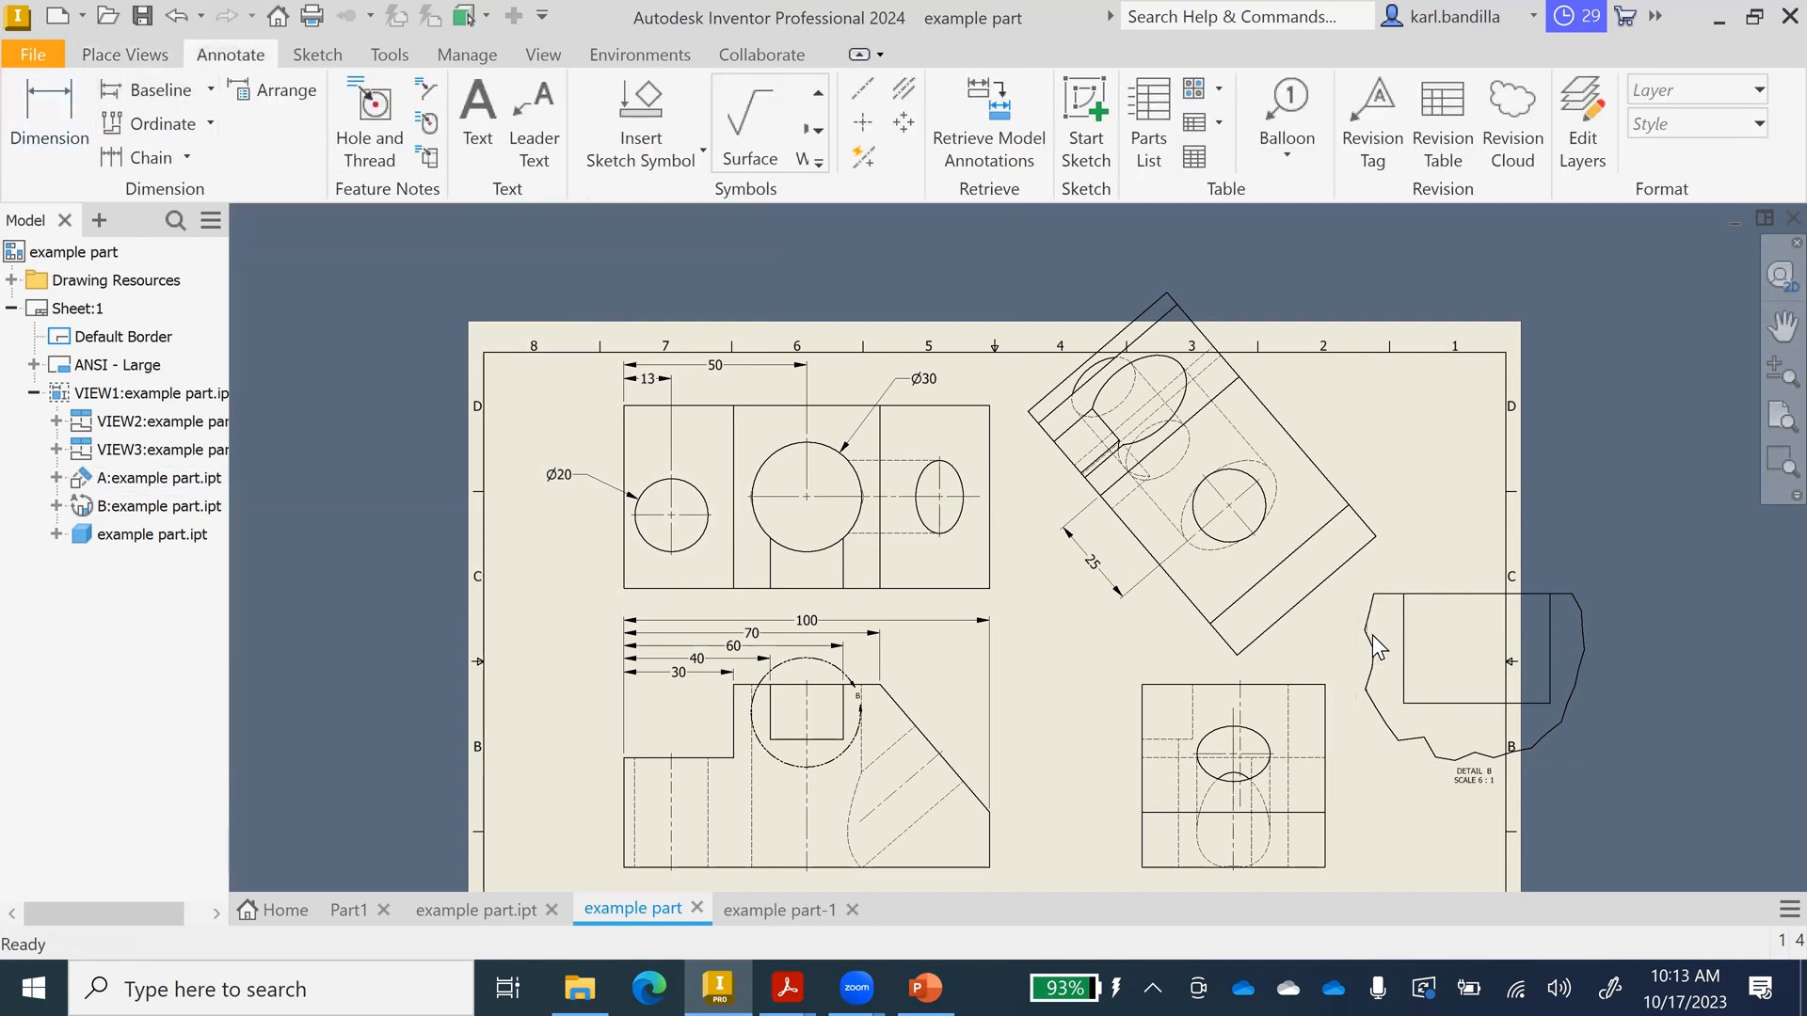
Dimension detail view B's width as 20, placed above the view.
left_click(1550, 631)
key("d")
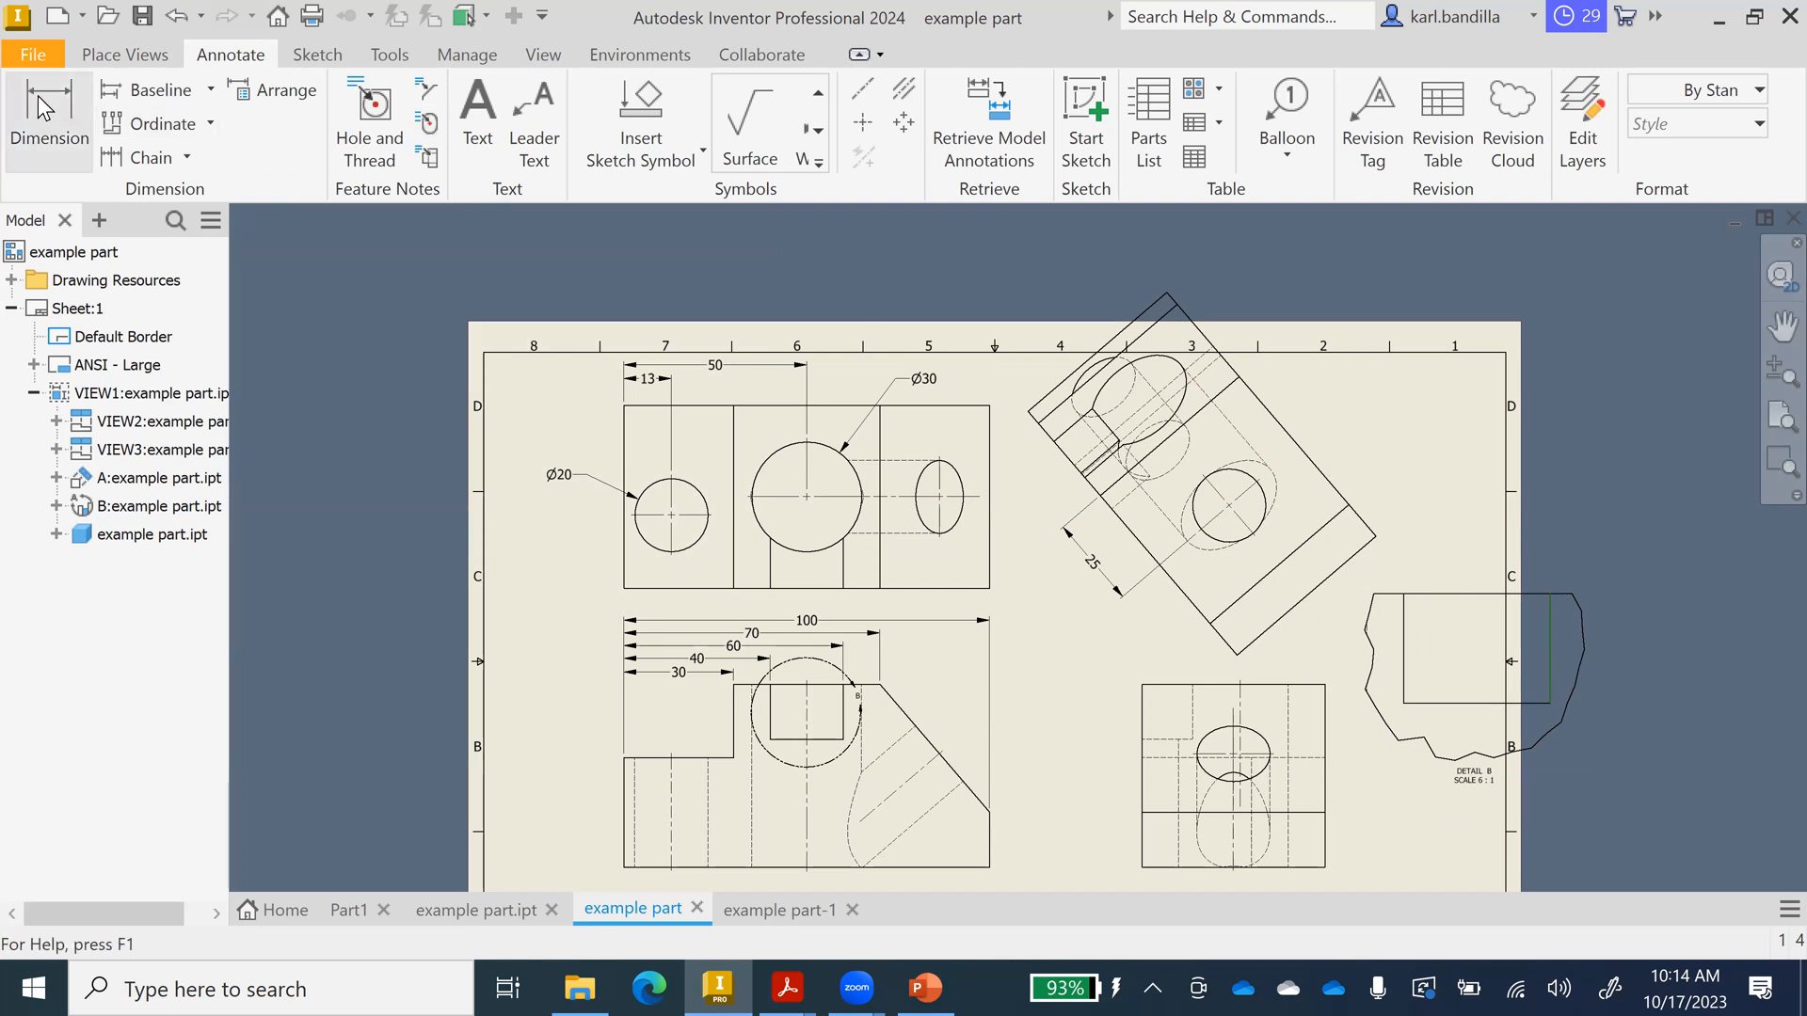
left_click(1403, 647)
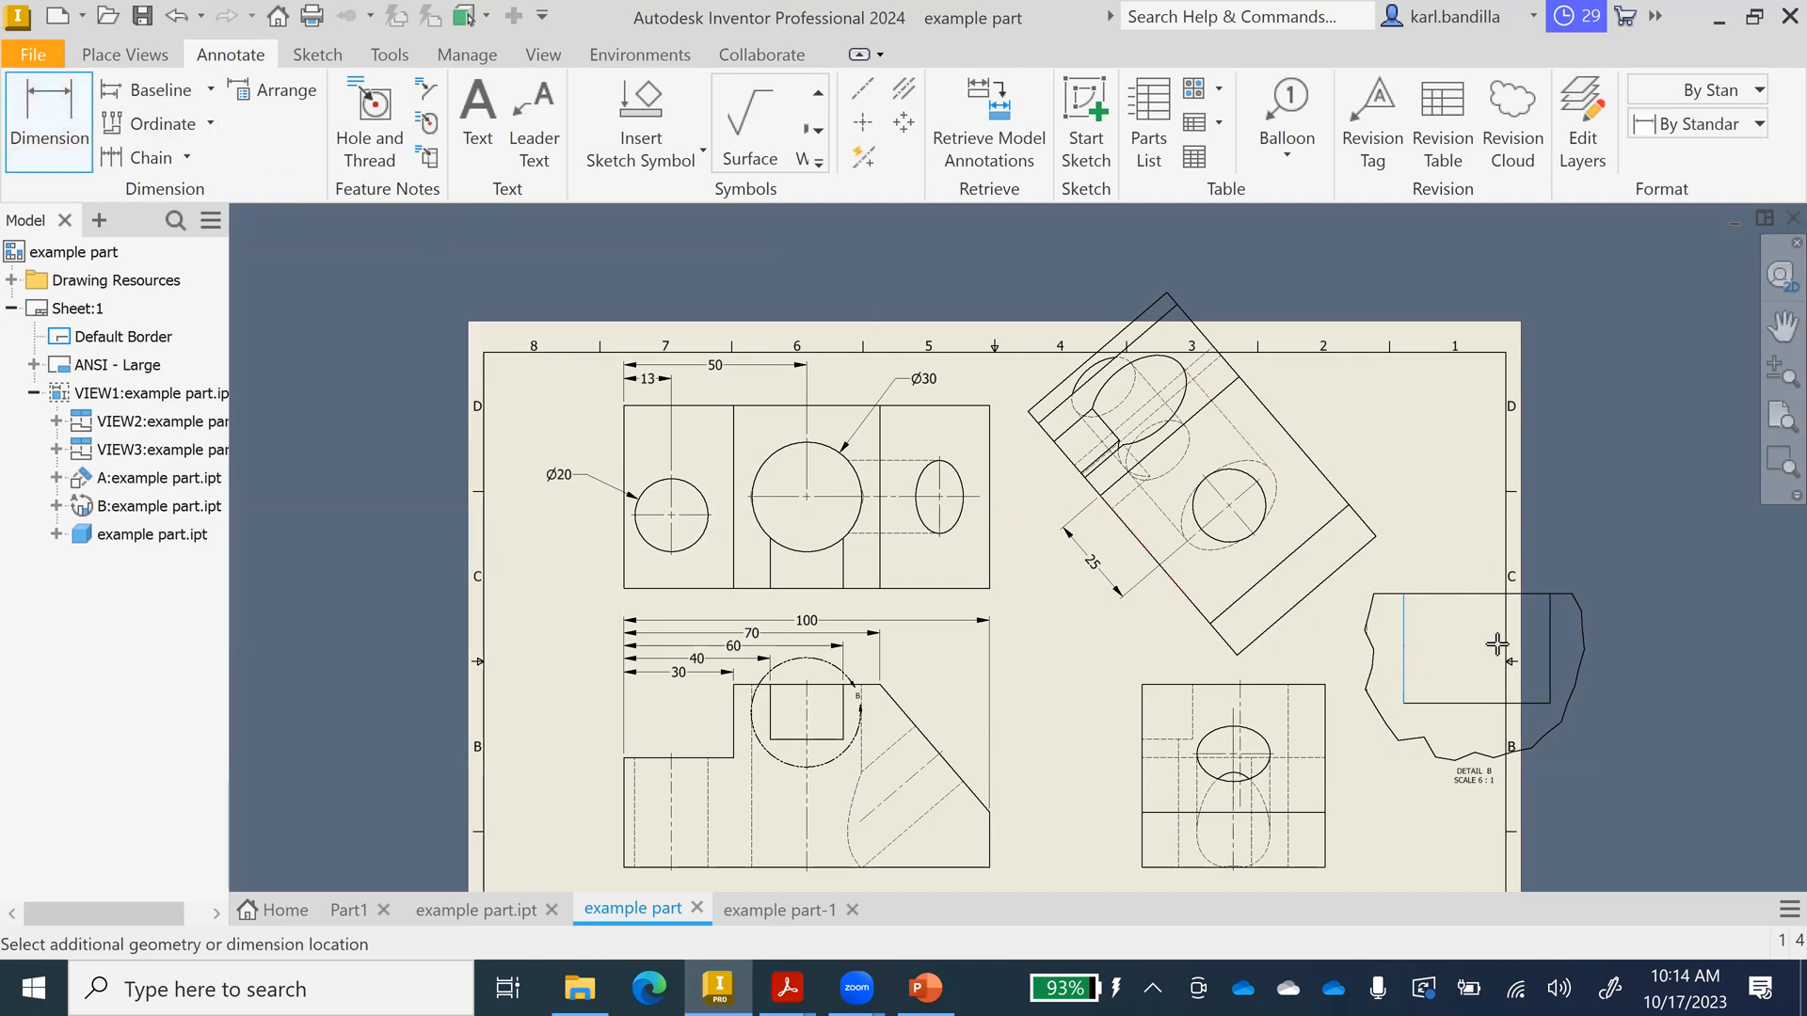
left_click(1551, 649)
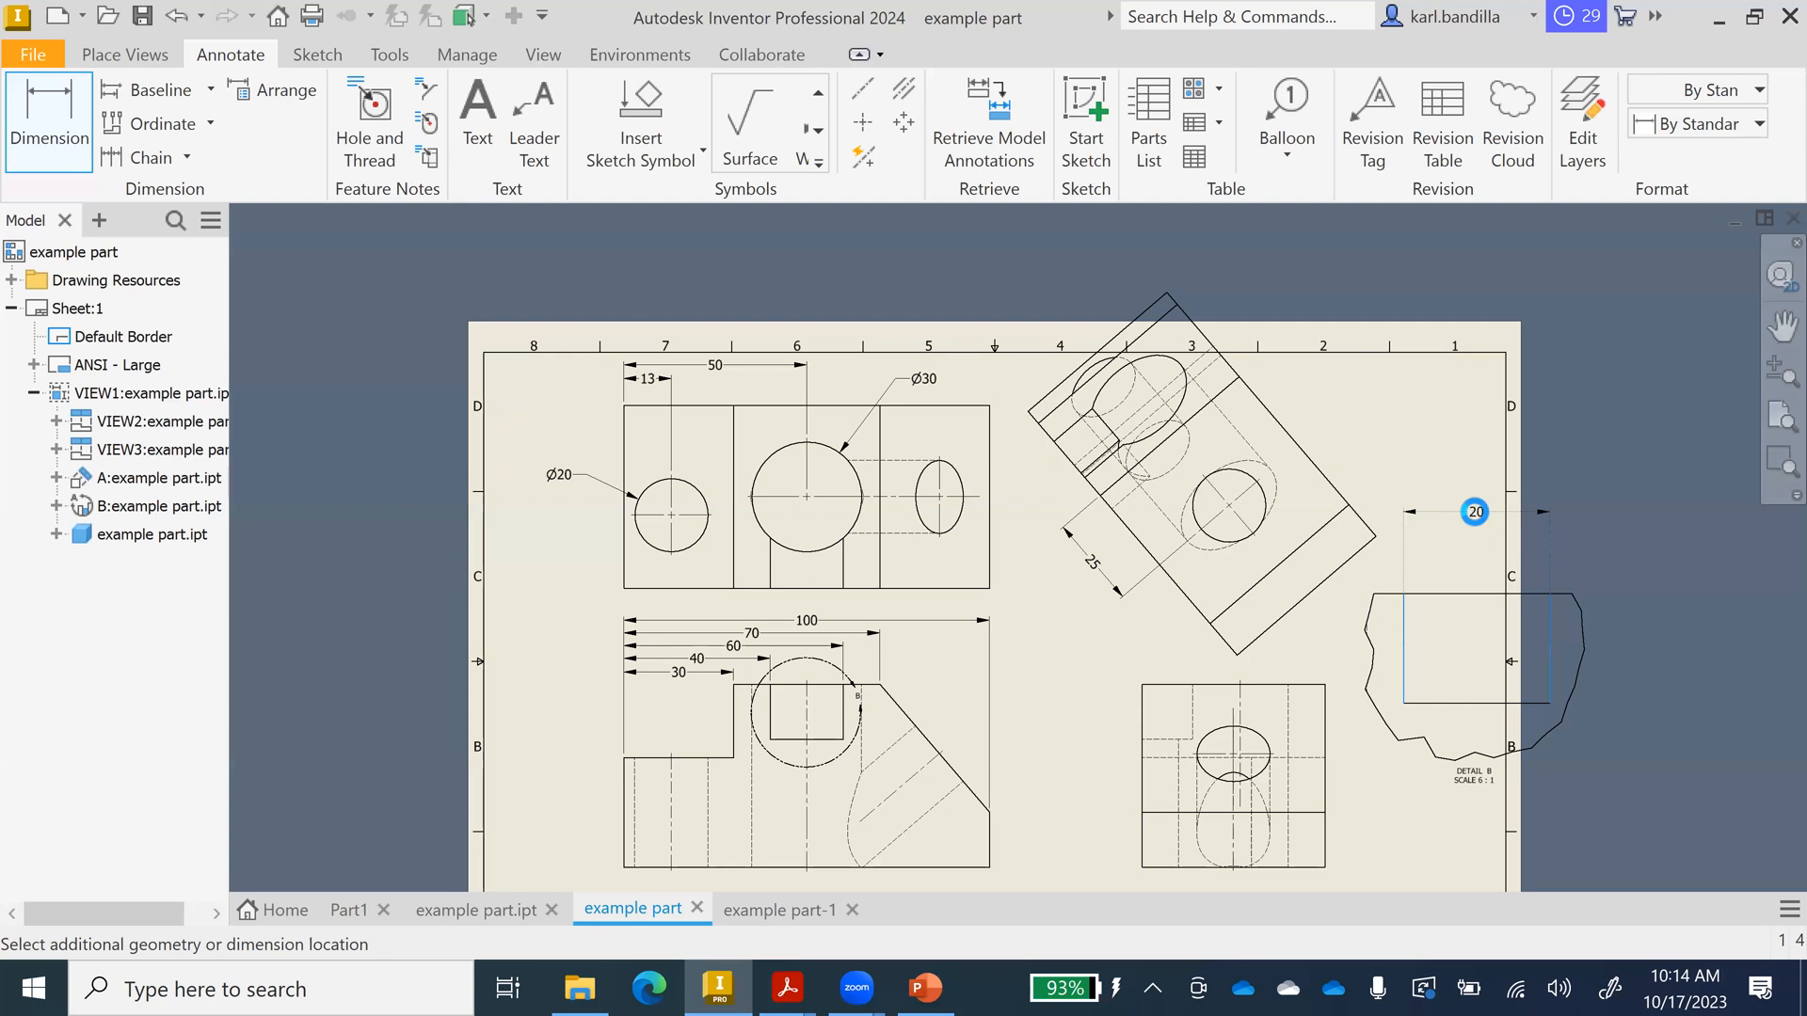
left_click(1476, 514)
left_click(927, 672)
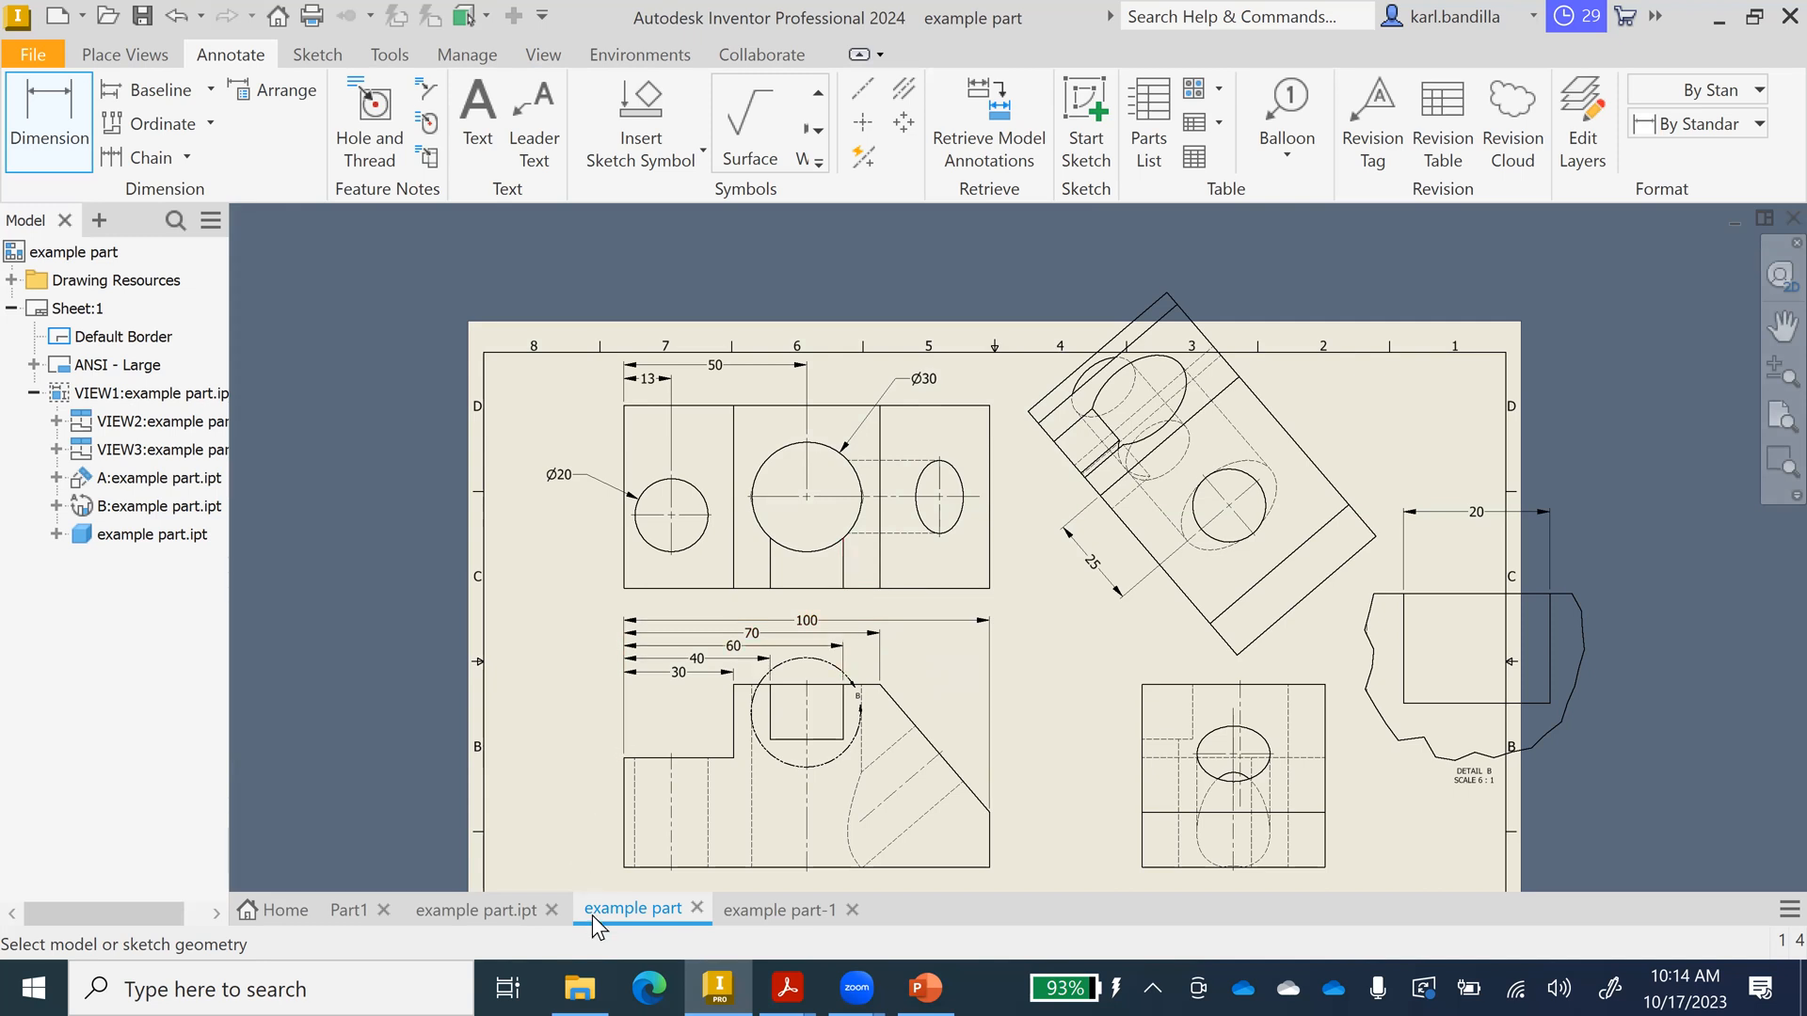
In example part.ipt, edit Sketch2 and change the hole circle's diameter from 20 to 25.
mouse_move(589, 900)
left_click(465, 912)
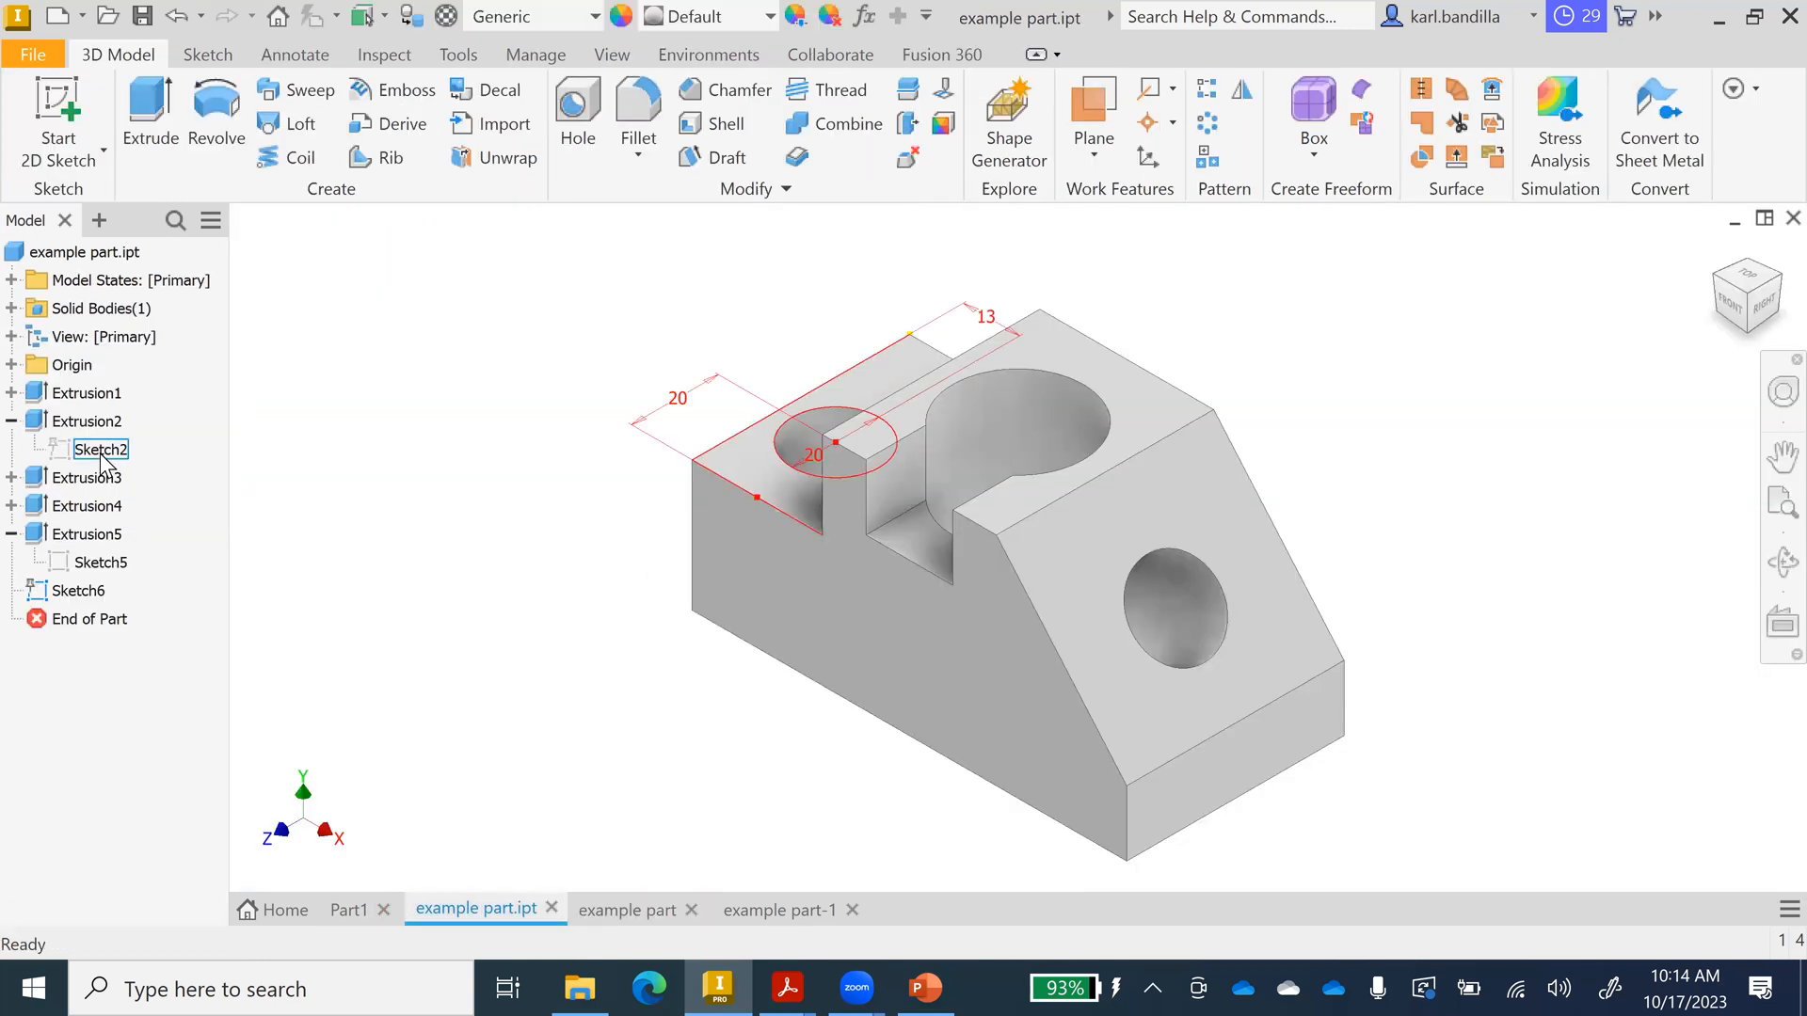
right_click(103, 453)
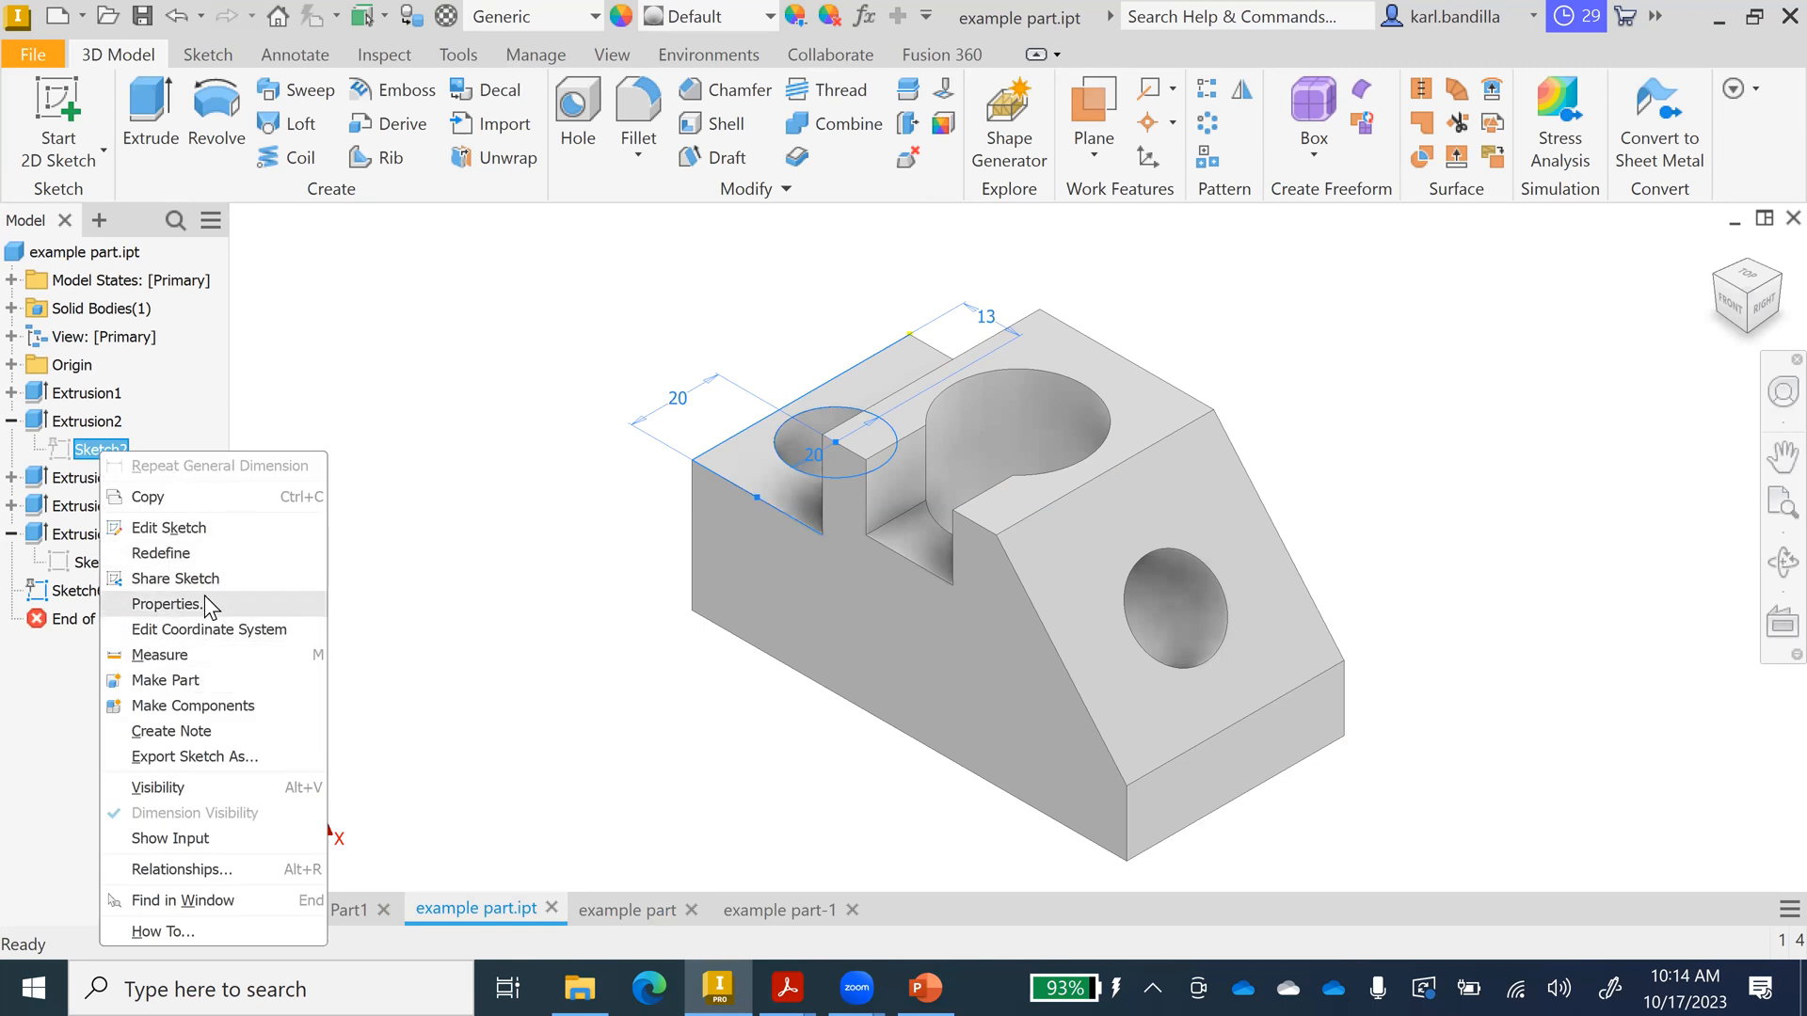
left_click(201, 528)
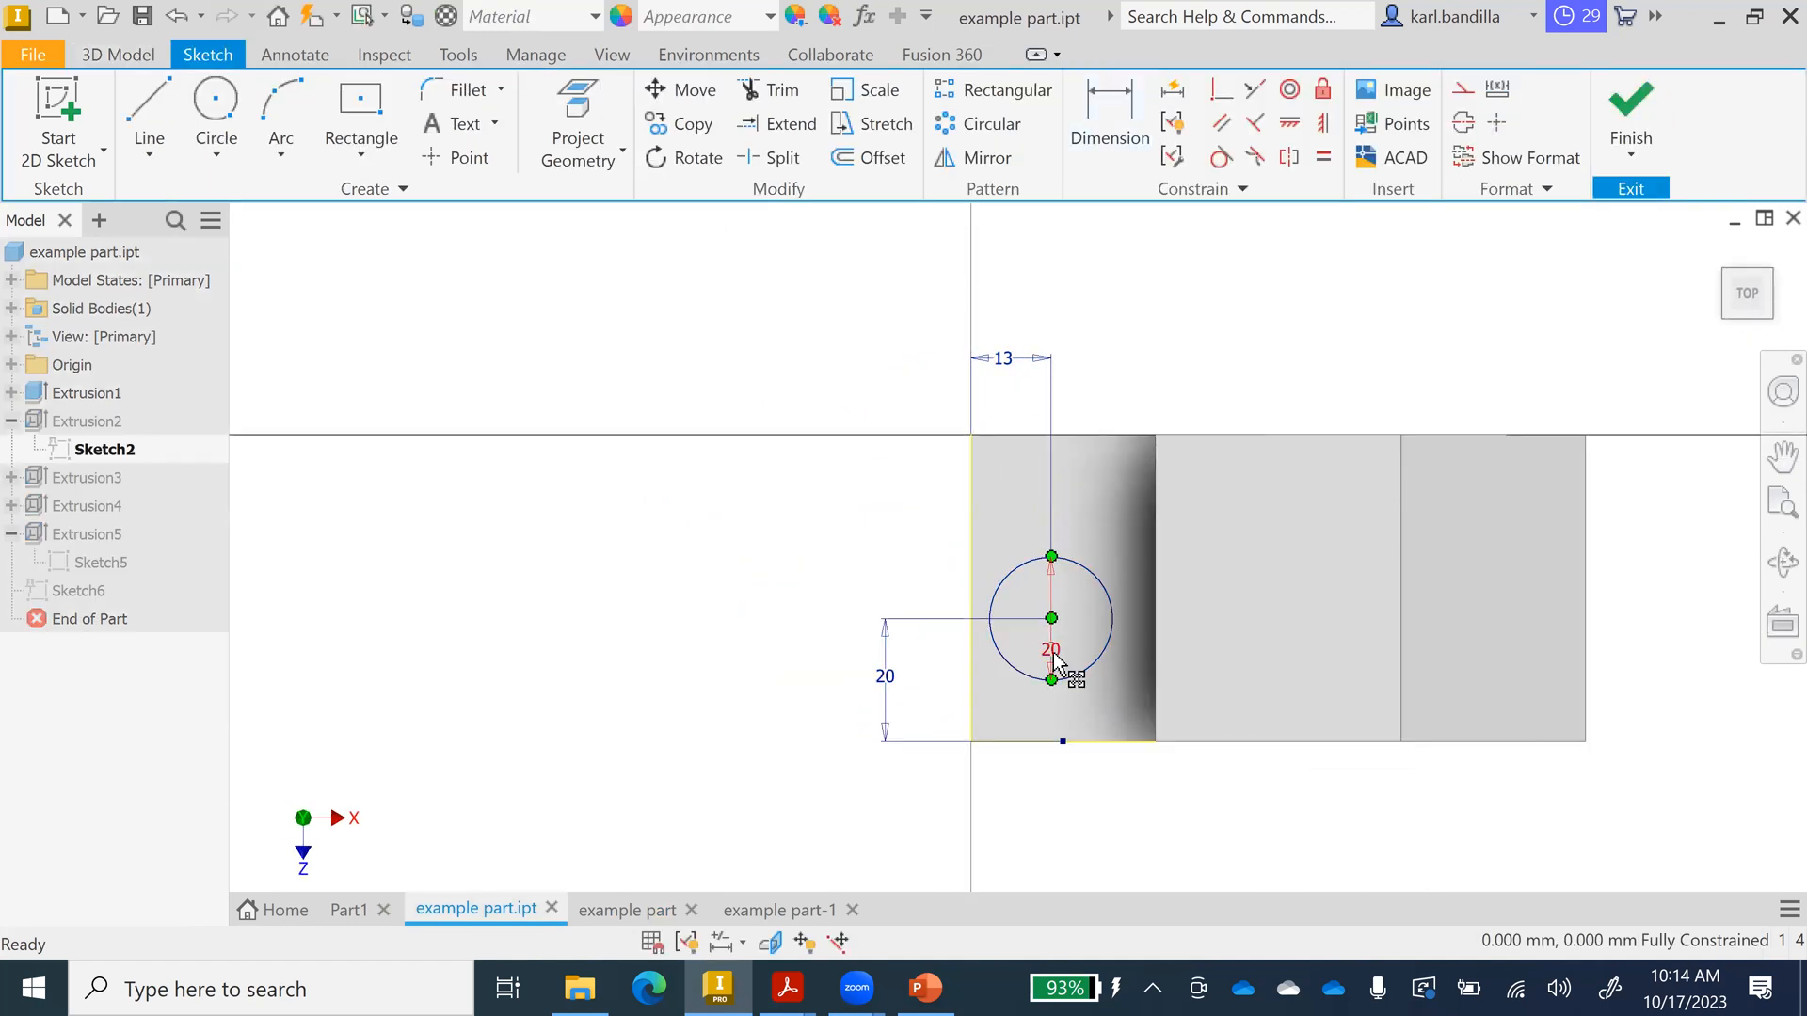
double_click(1052, 654)
type("25")
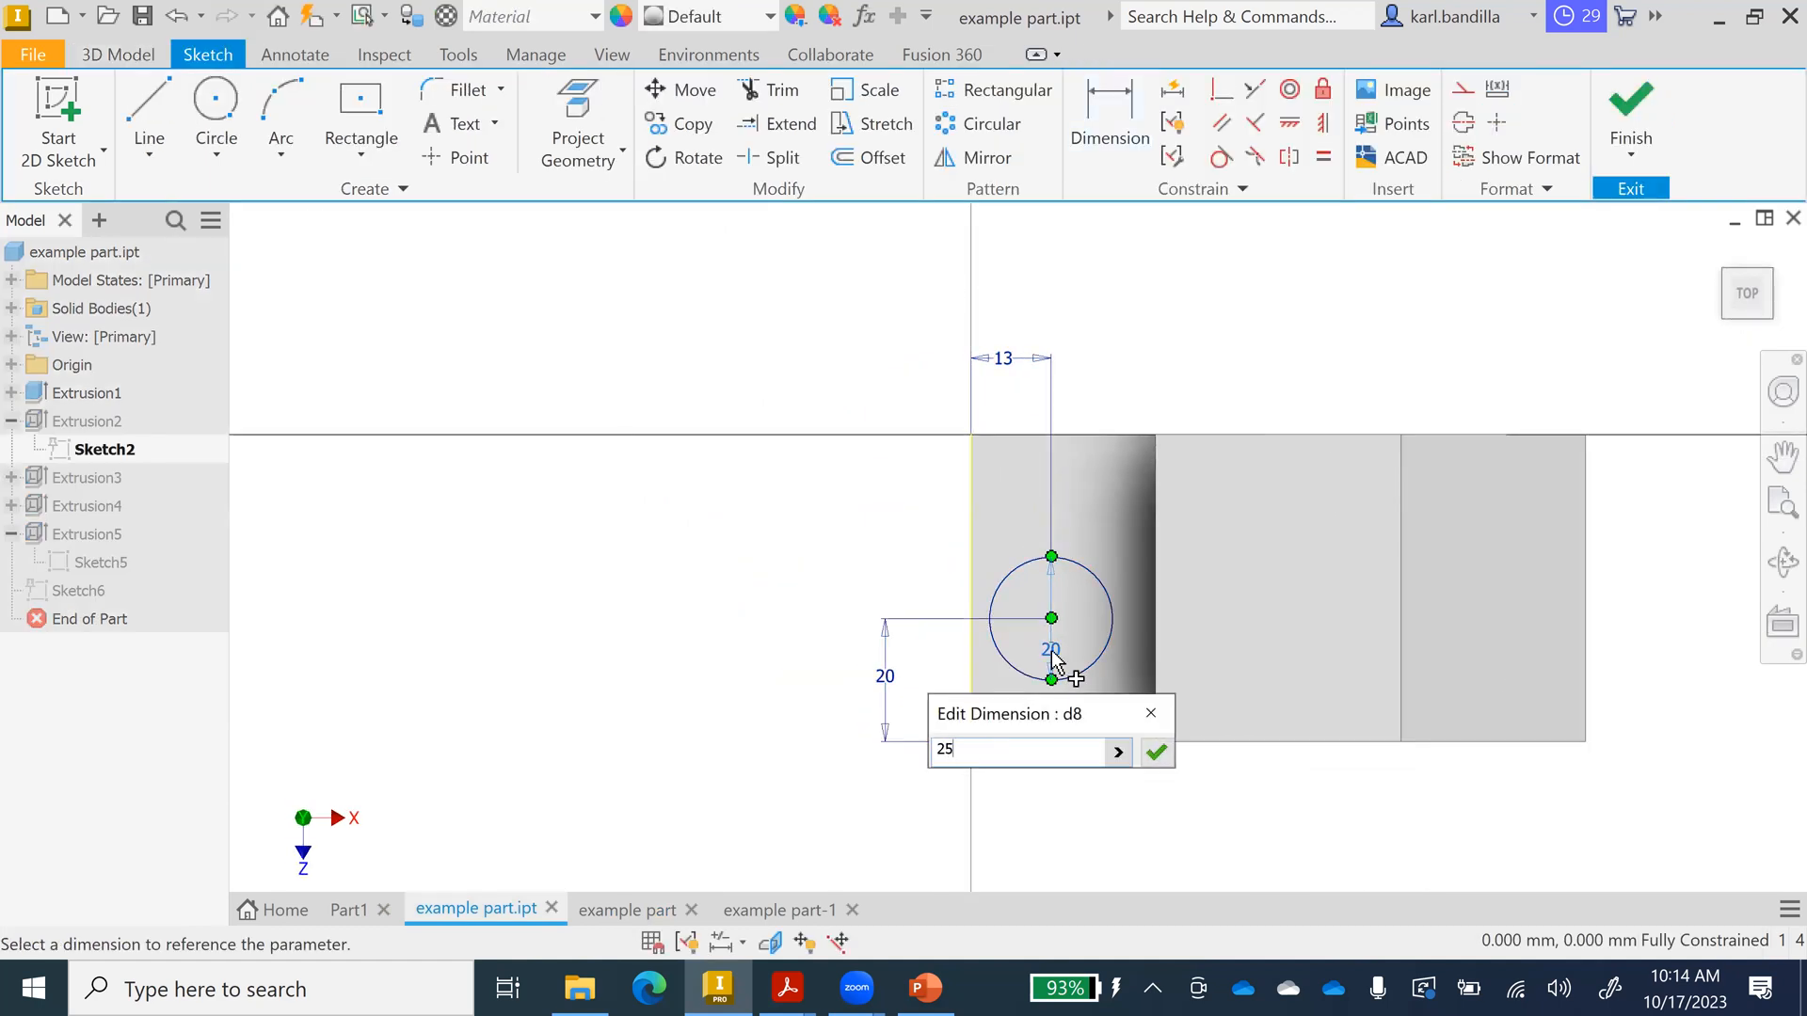
left_click(1153, 752)
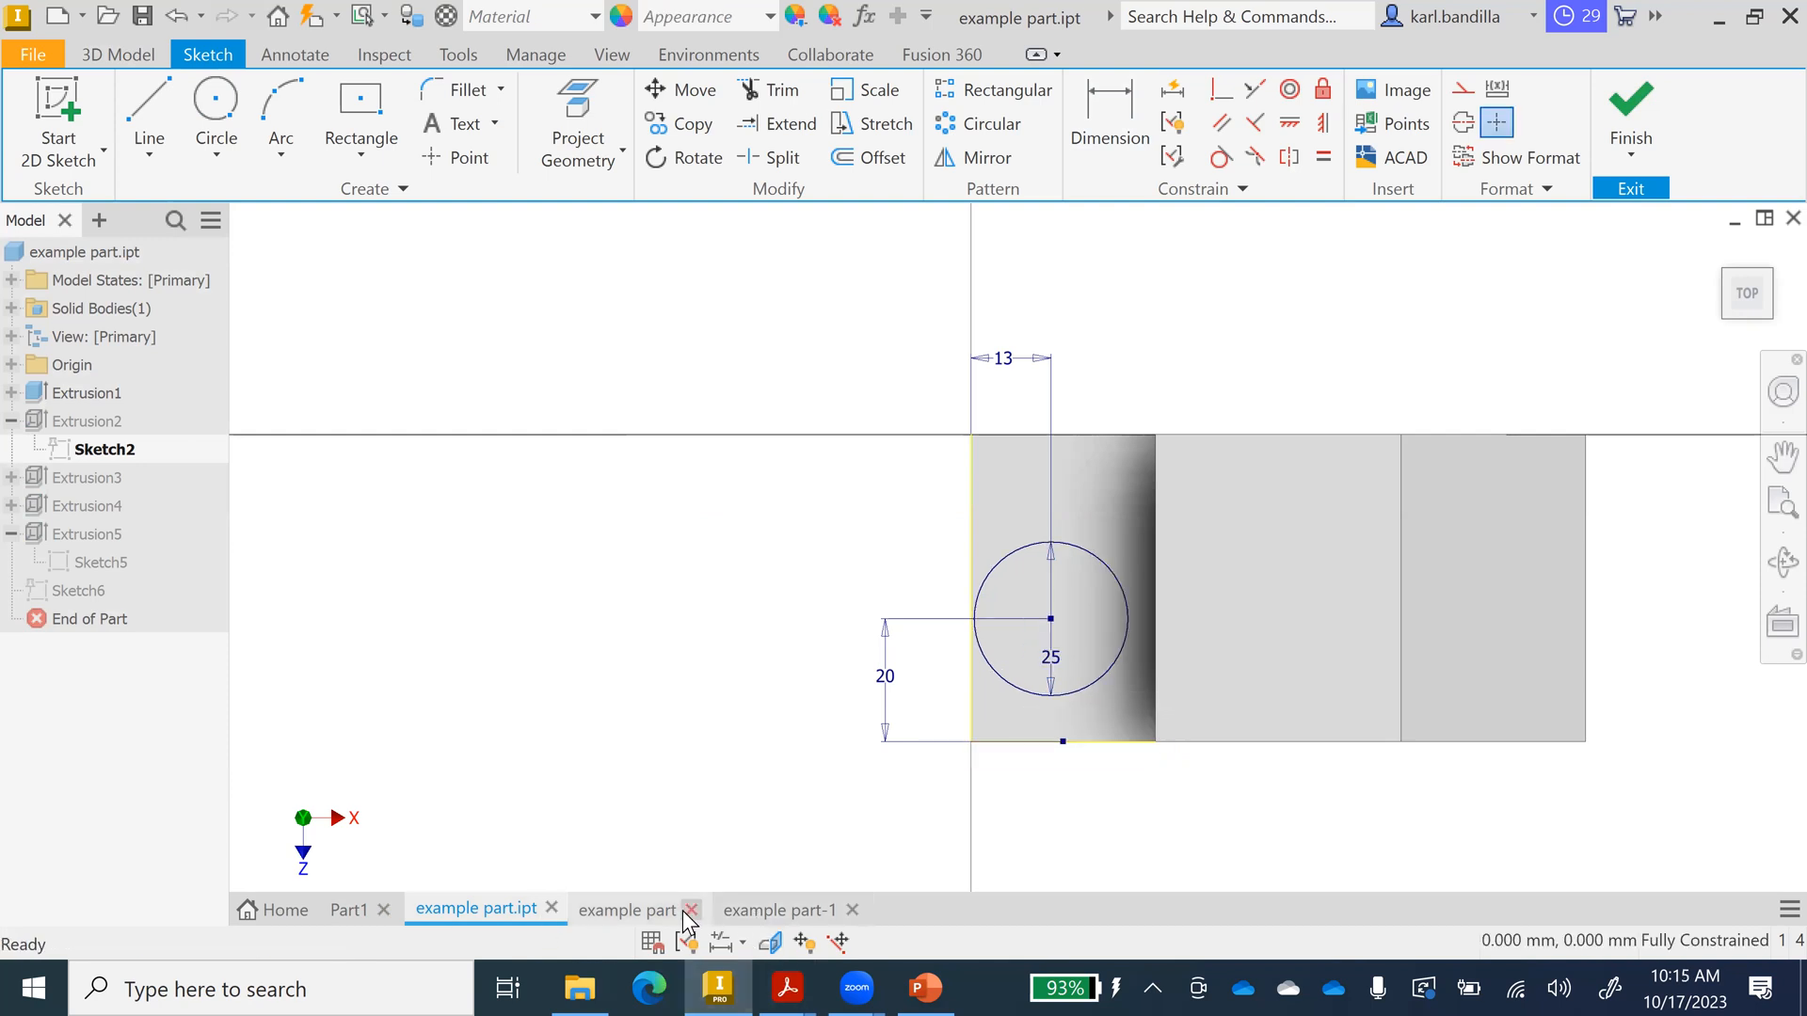
left_click(650, 910)
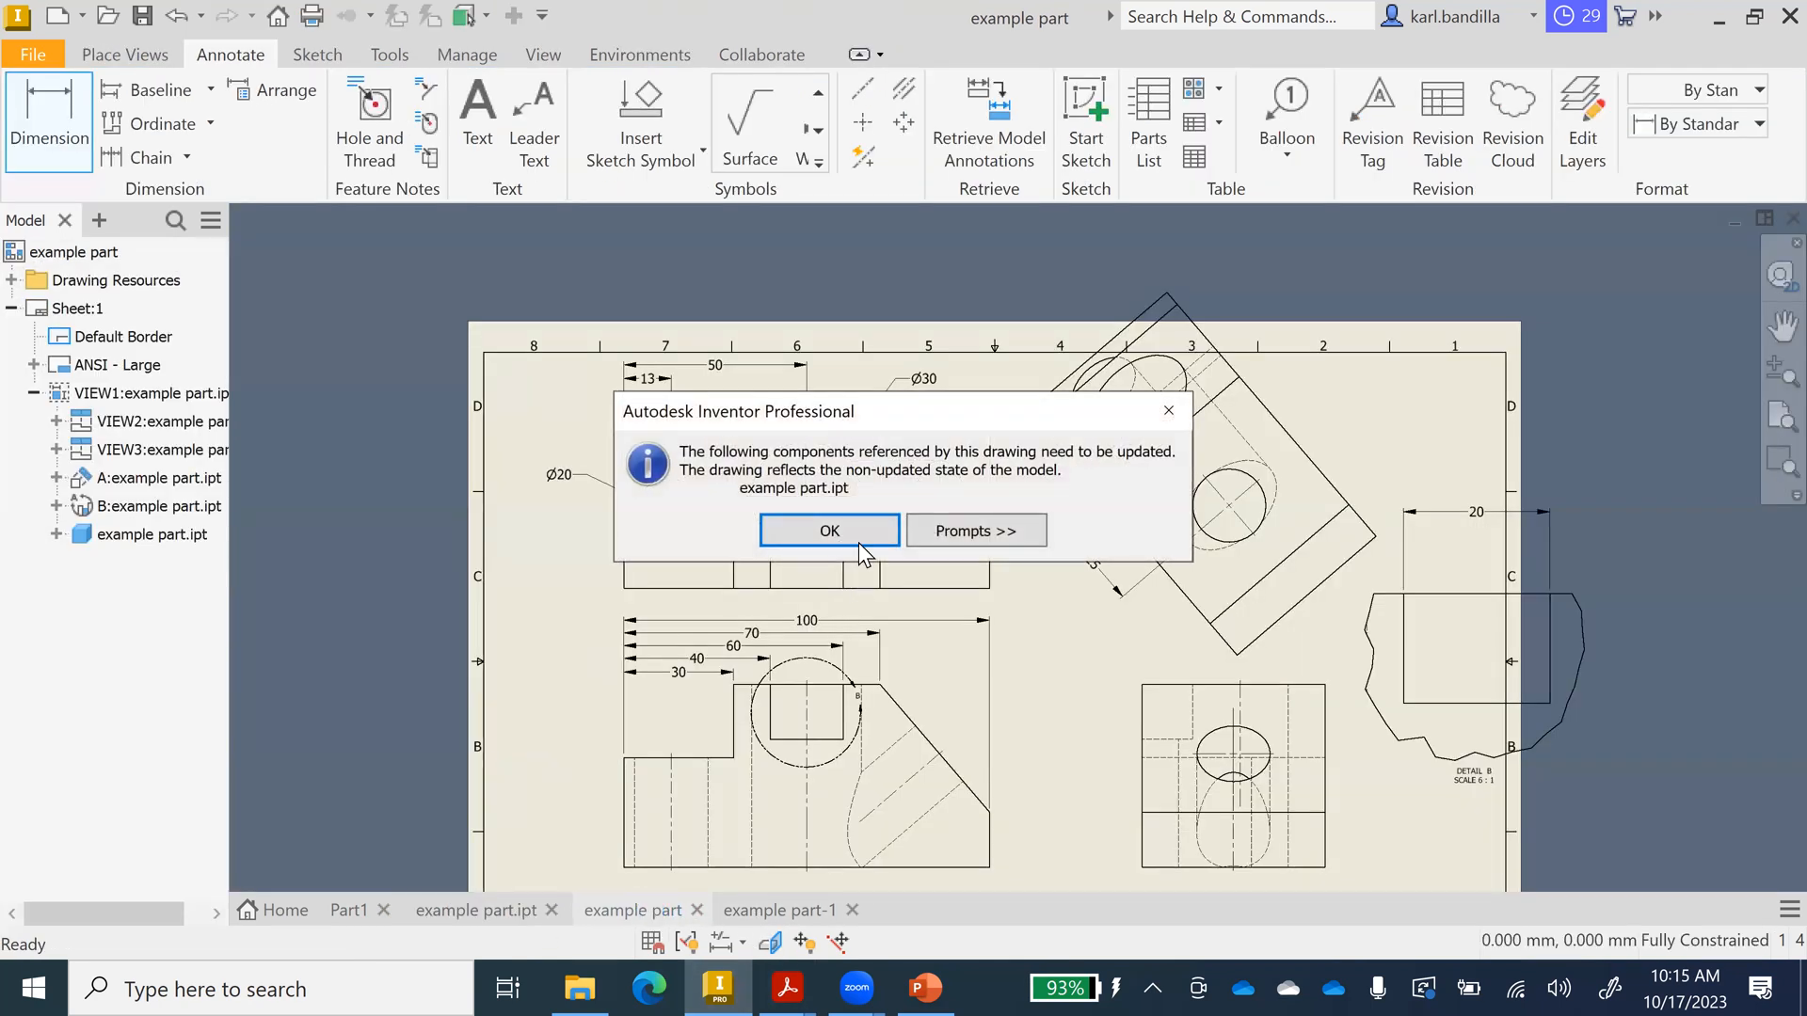
left_click(854, 525)
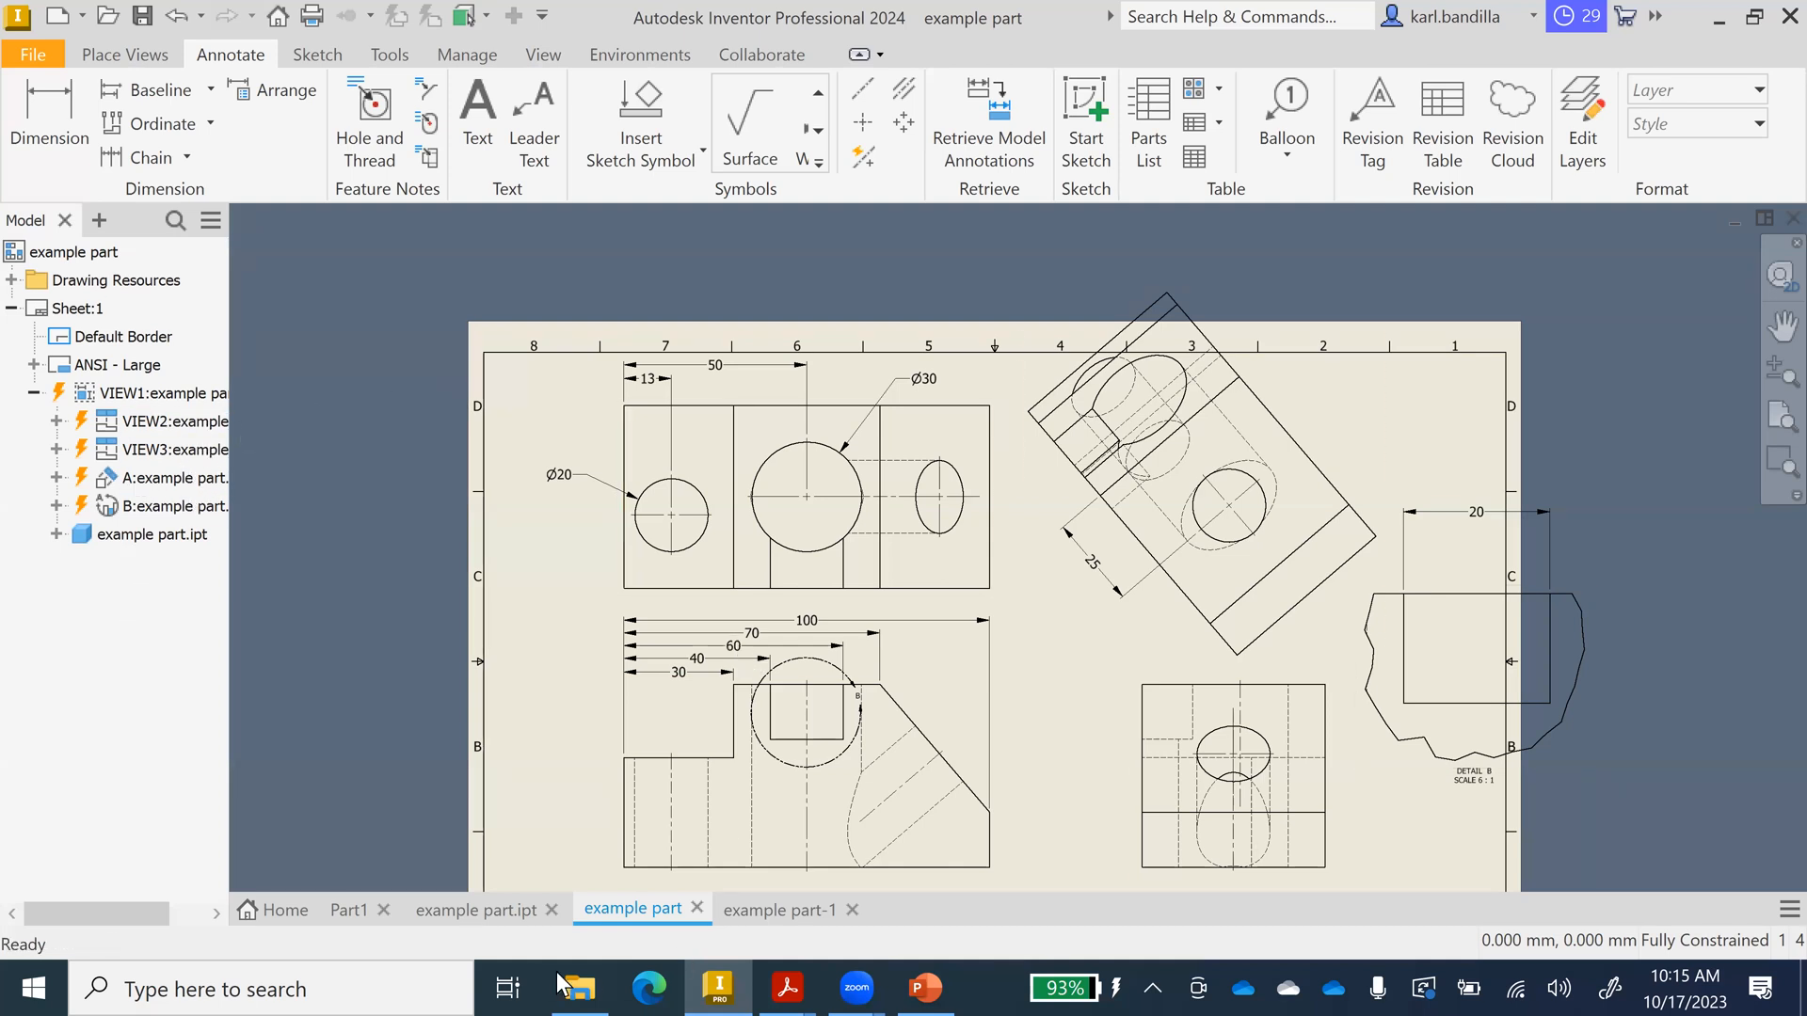
left_click(493, 911)
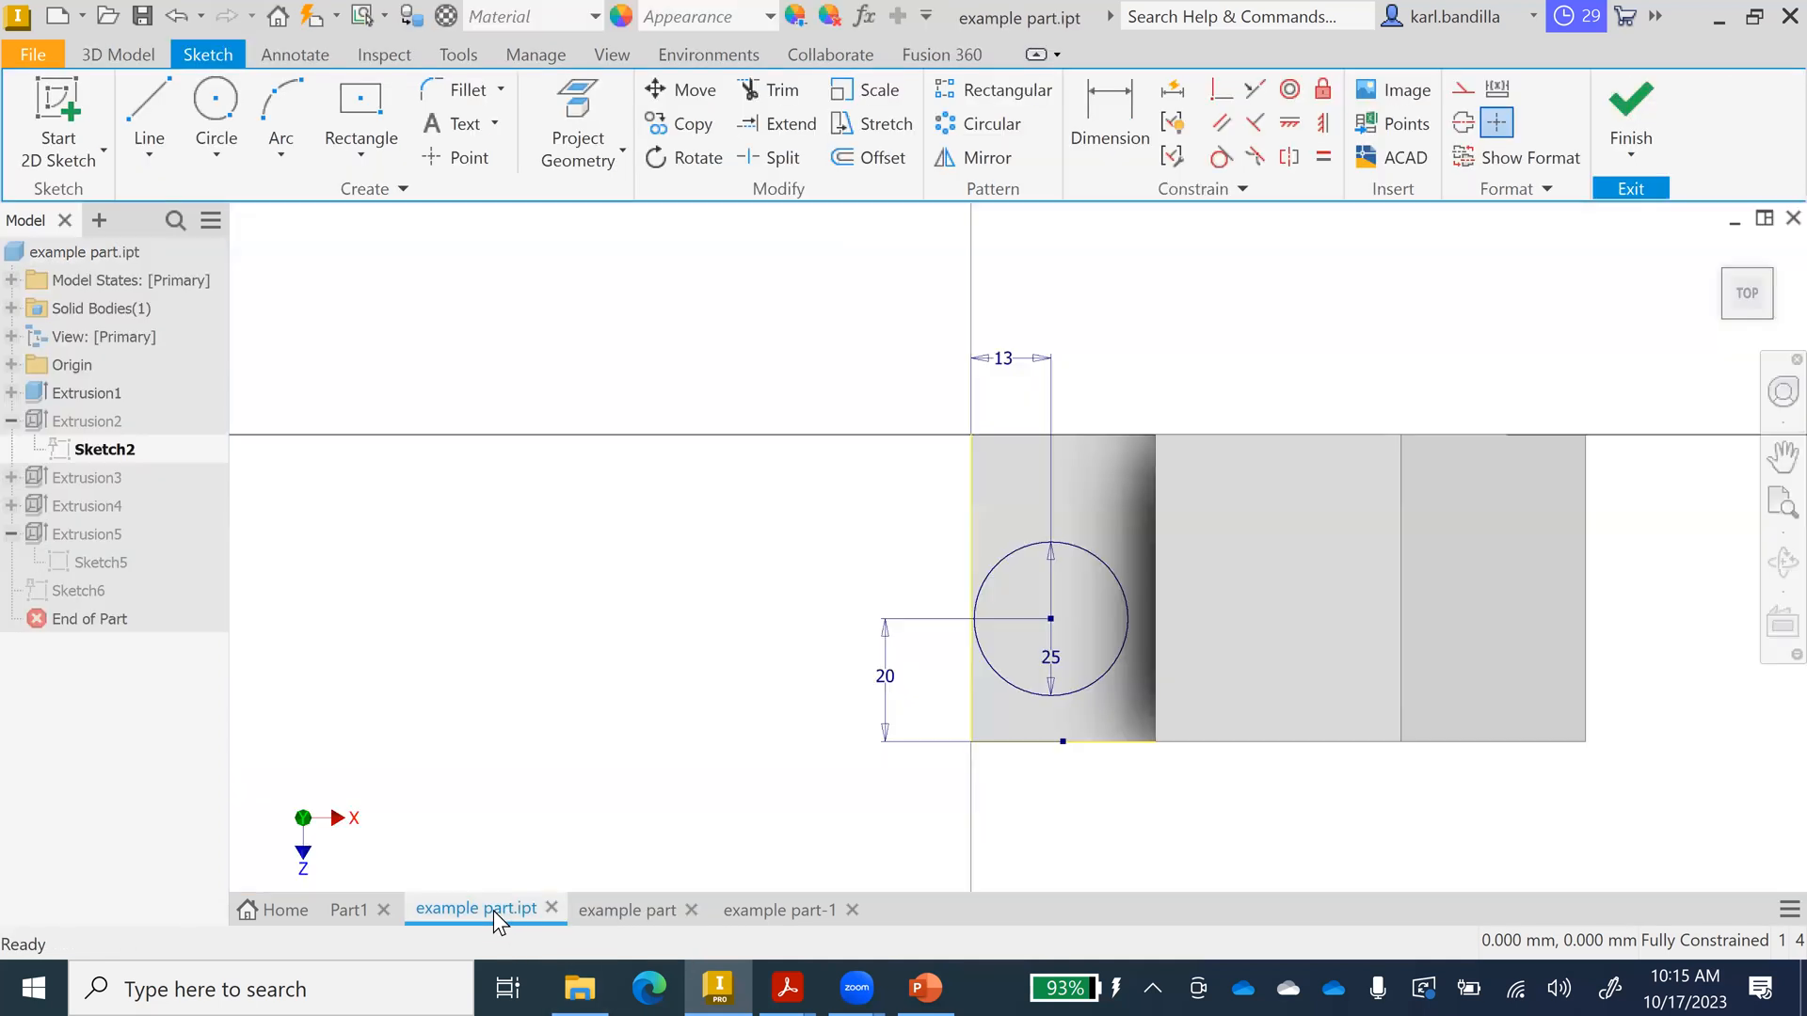
Change the hole diameter from 25 to 15, finish the sketch, and check the drawing's Ø15 callout.
double_click(1050, 660)
type("15")
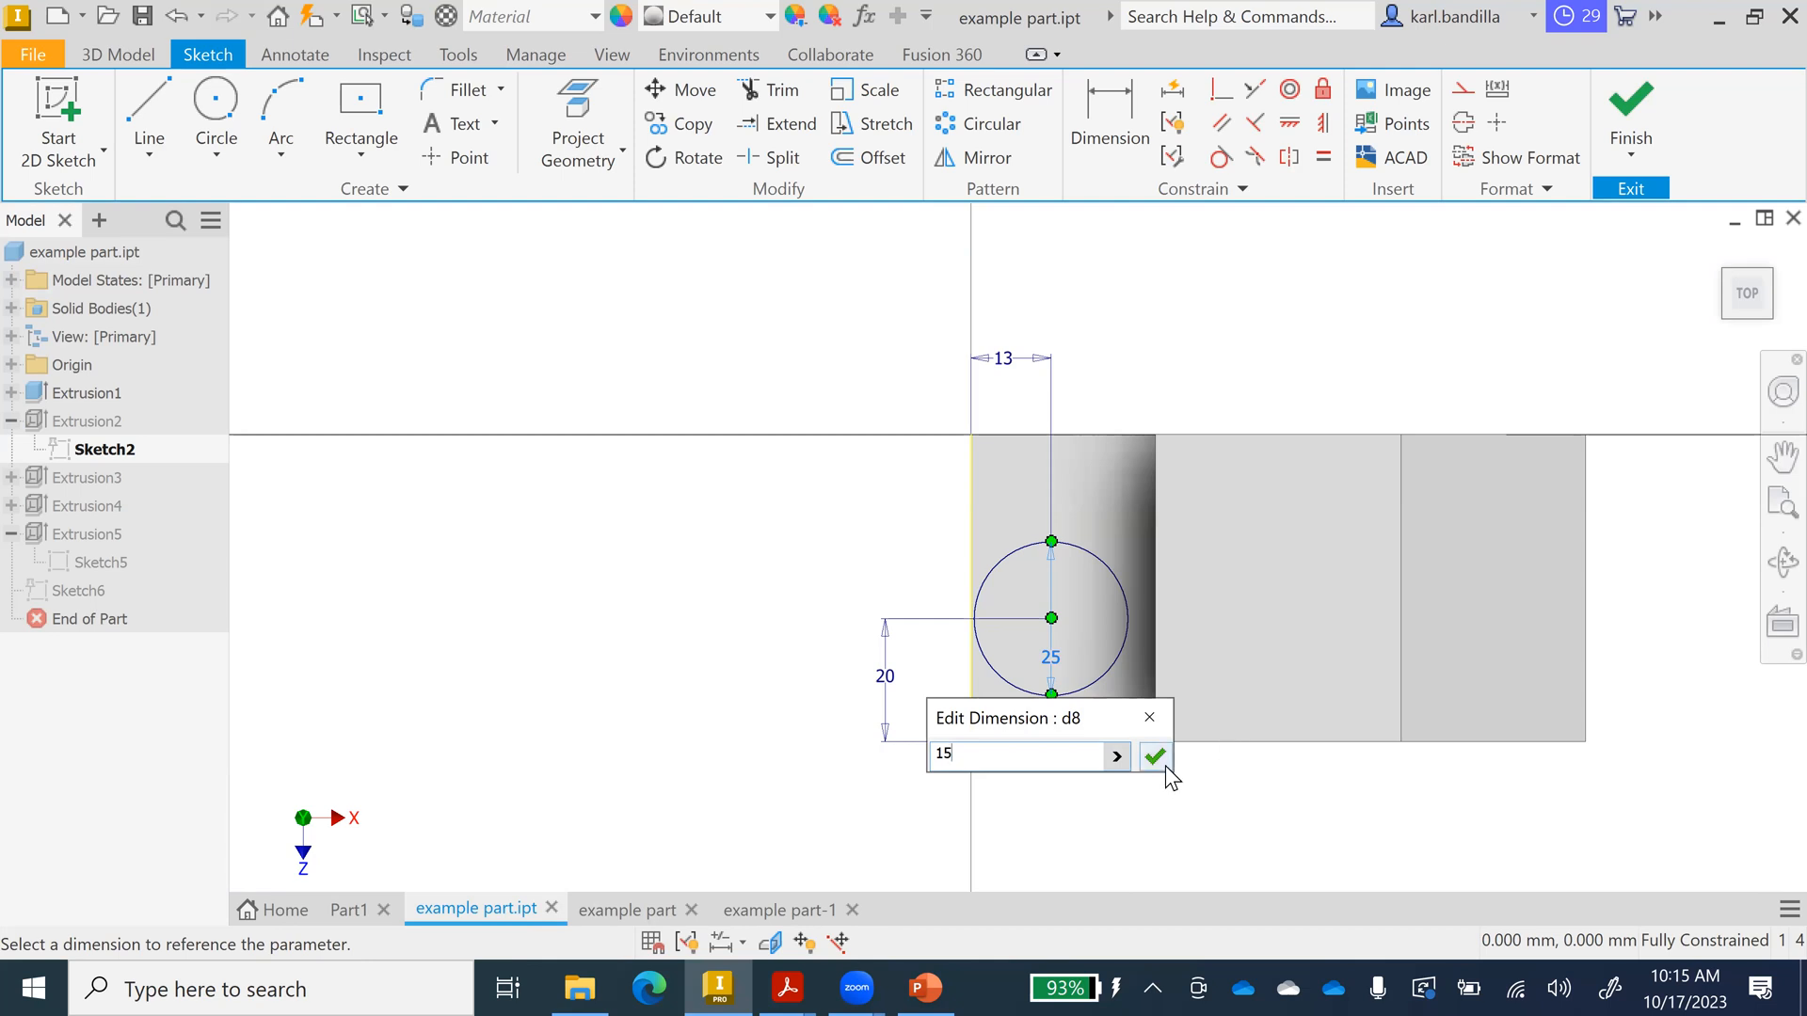
left_click(1158, 759)
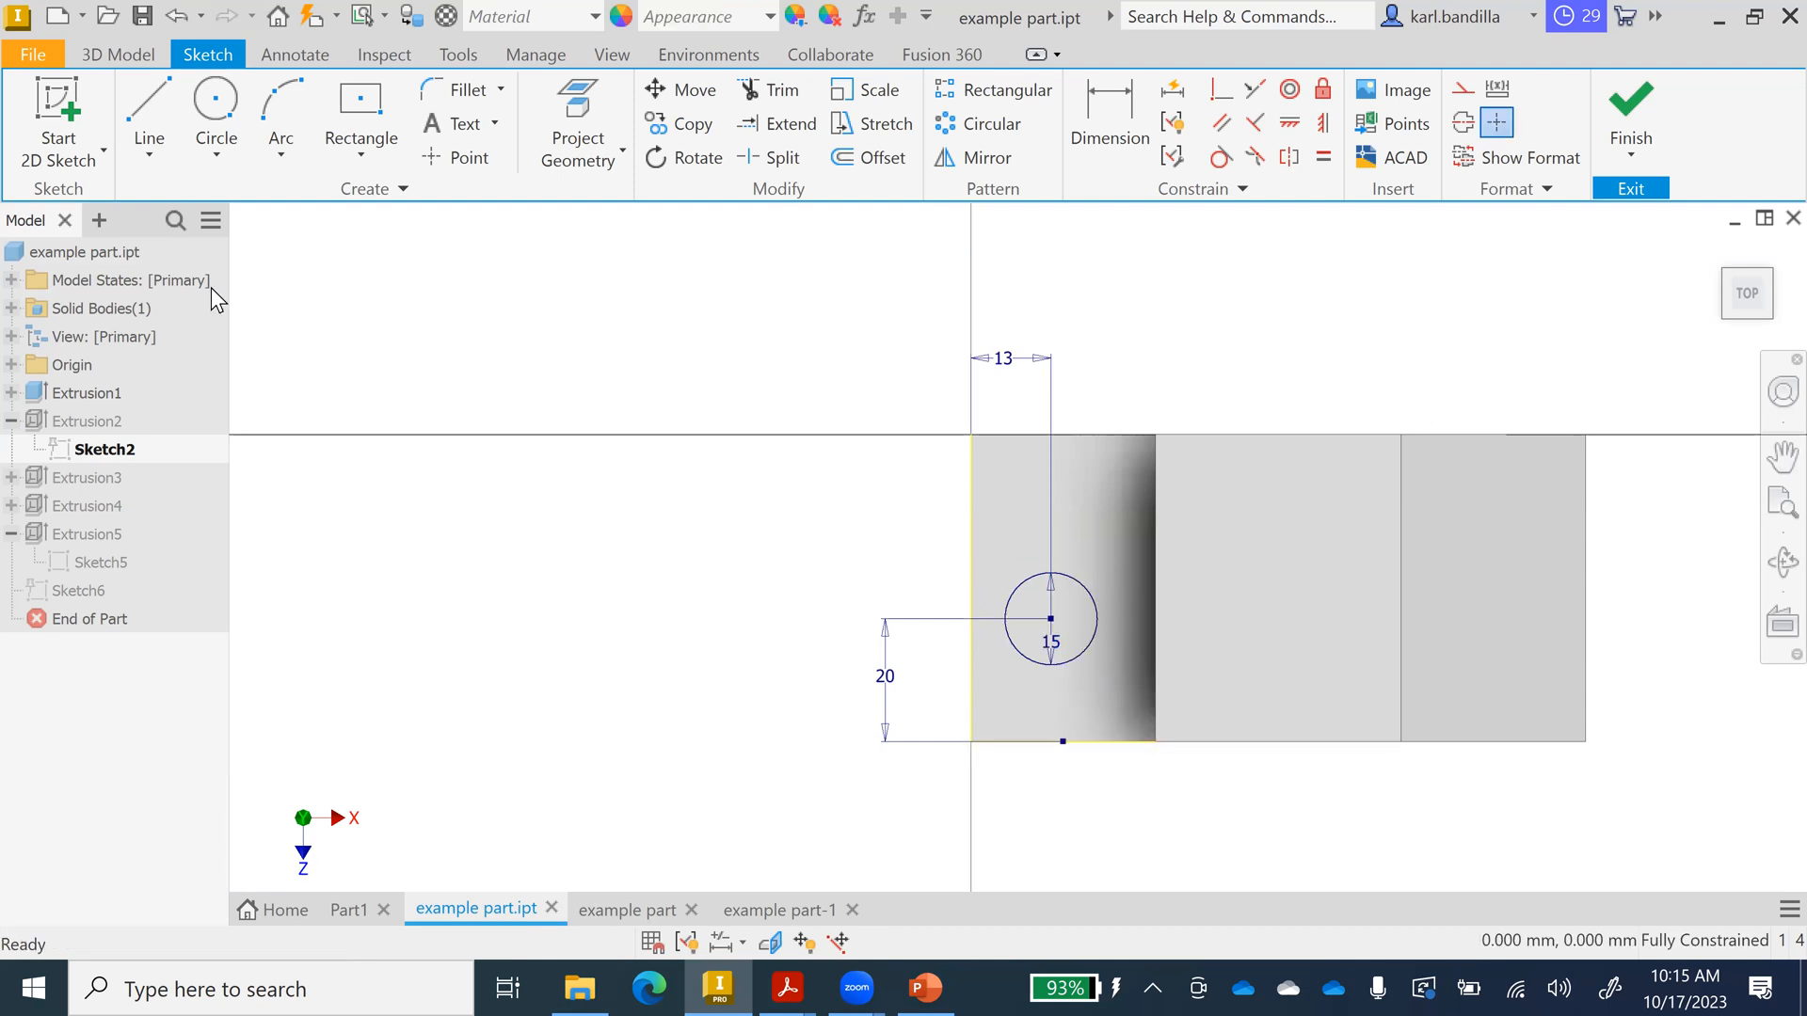
left_click(1619, 102)
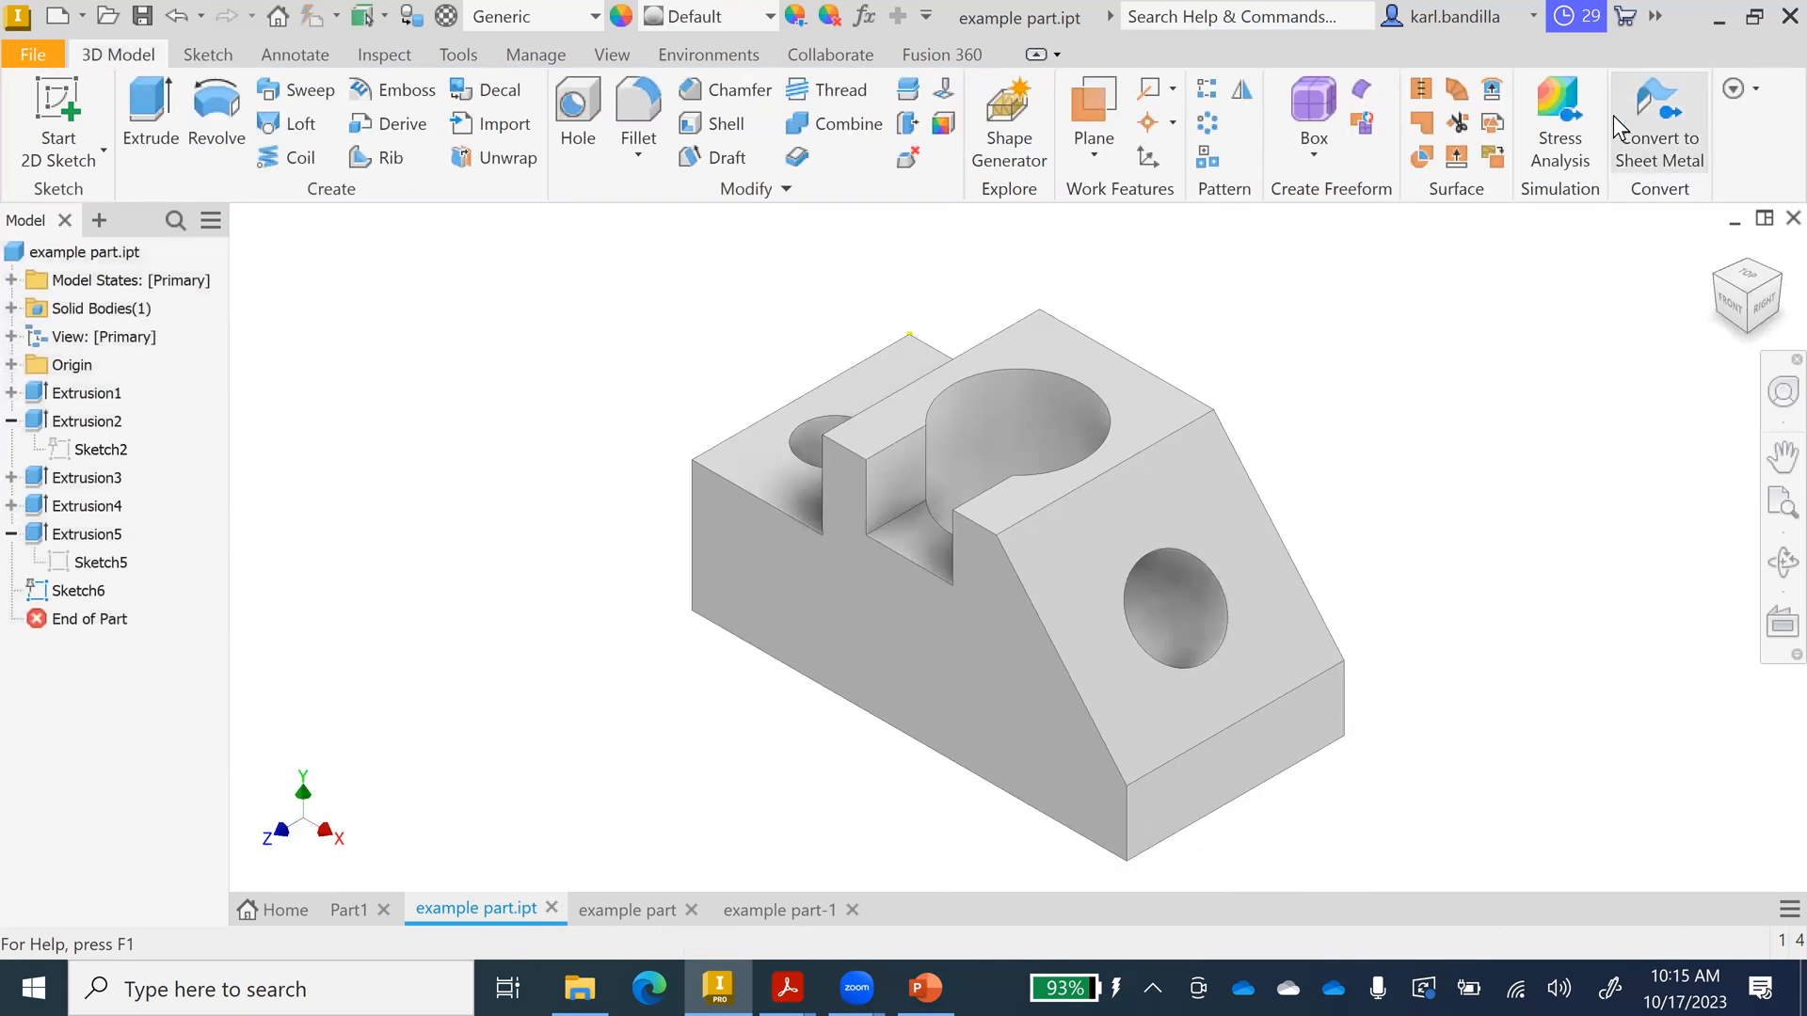
left_click(633, 902)
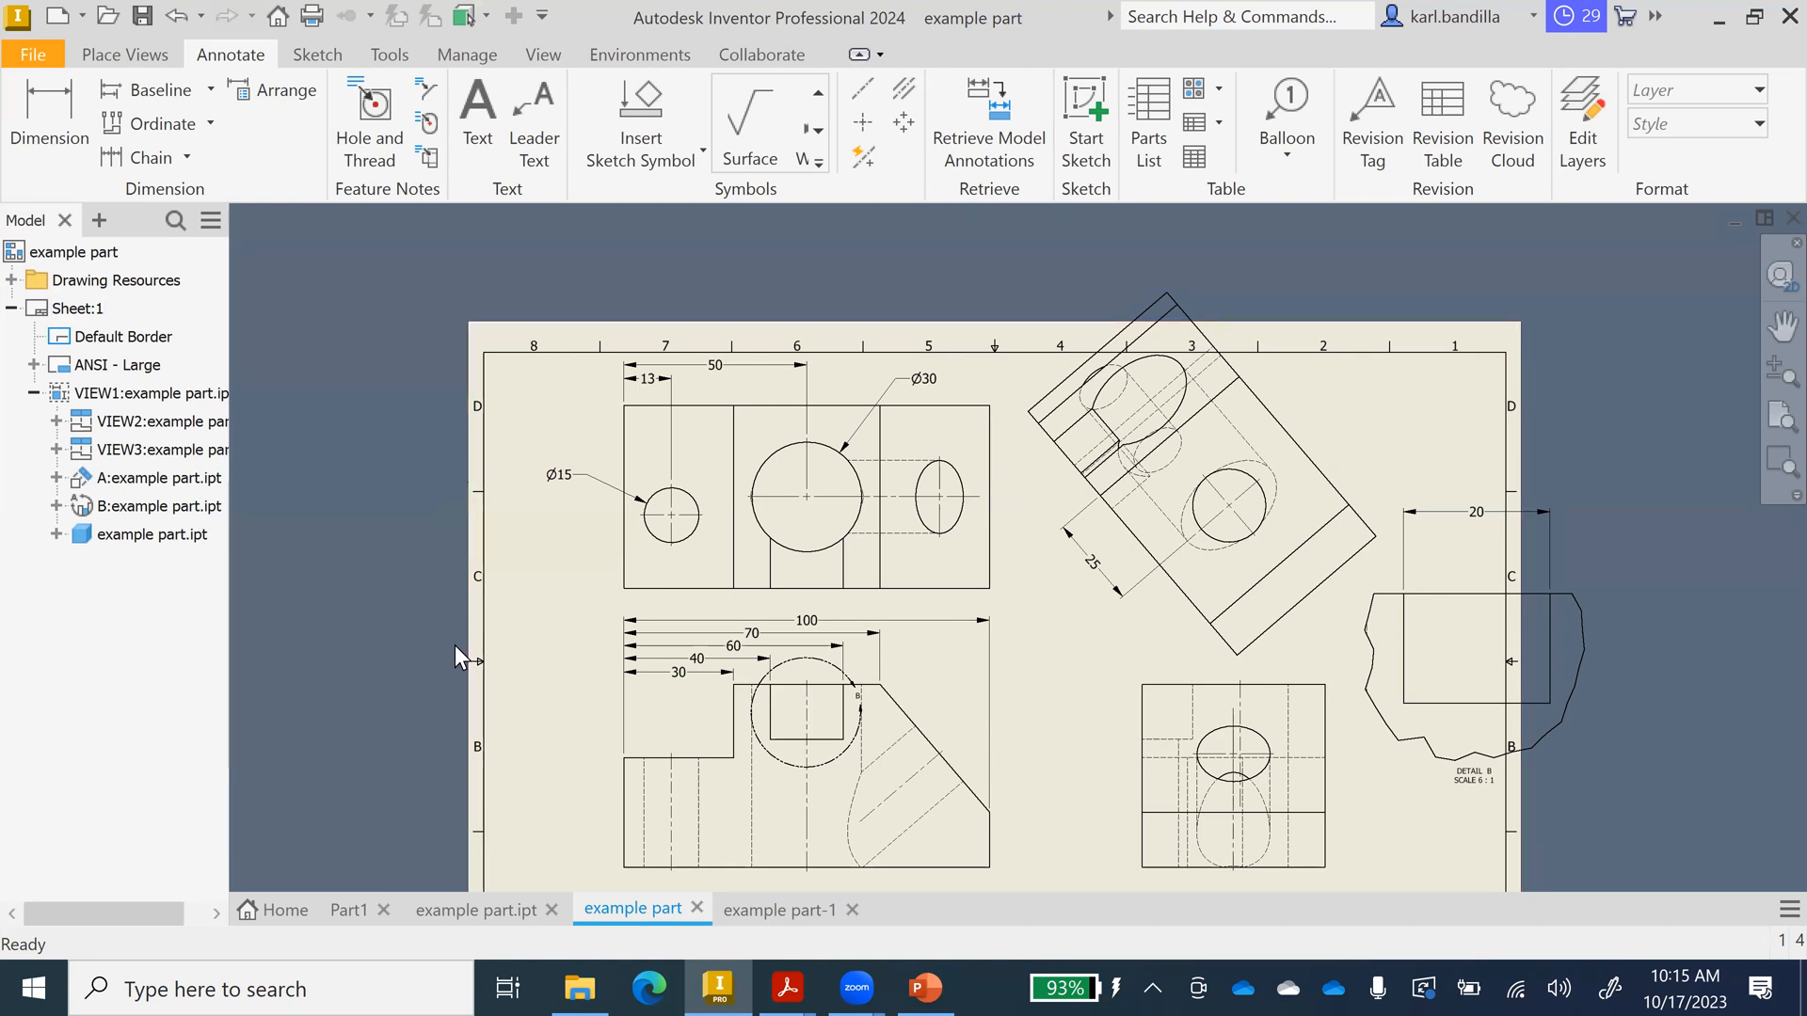
In example part.ipt, start a new sketch on the slot's inner vertical face.
left_click(482, 911)
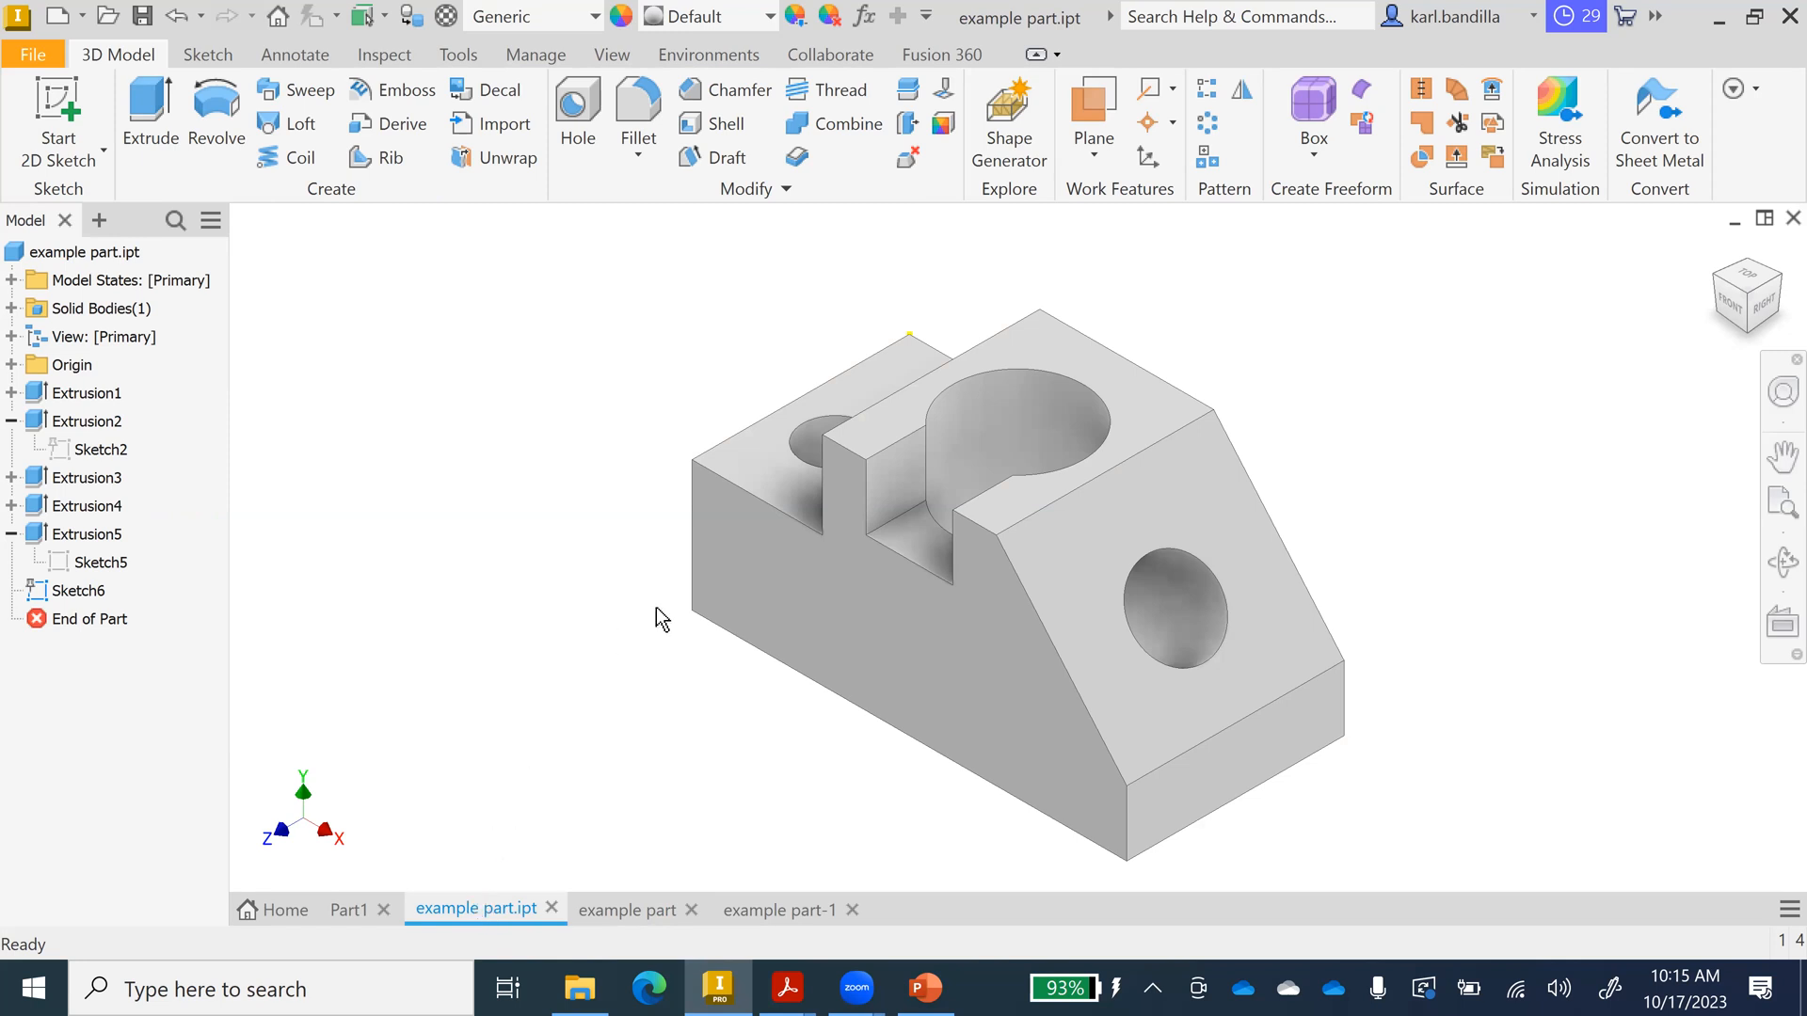
right_click(897, 482)
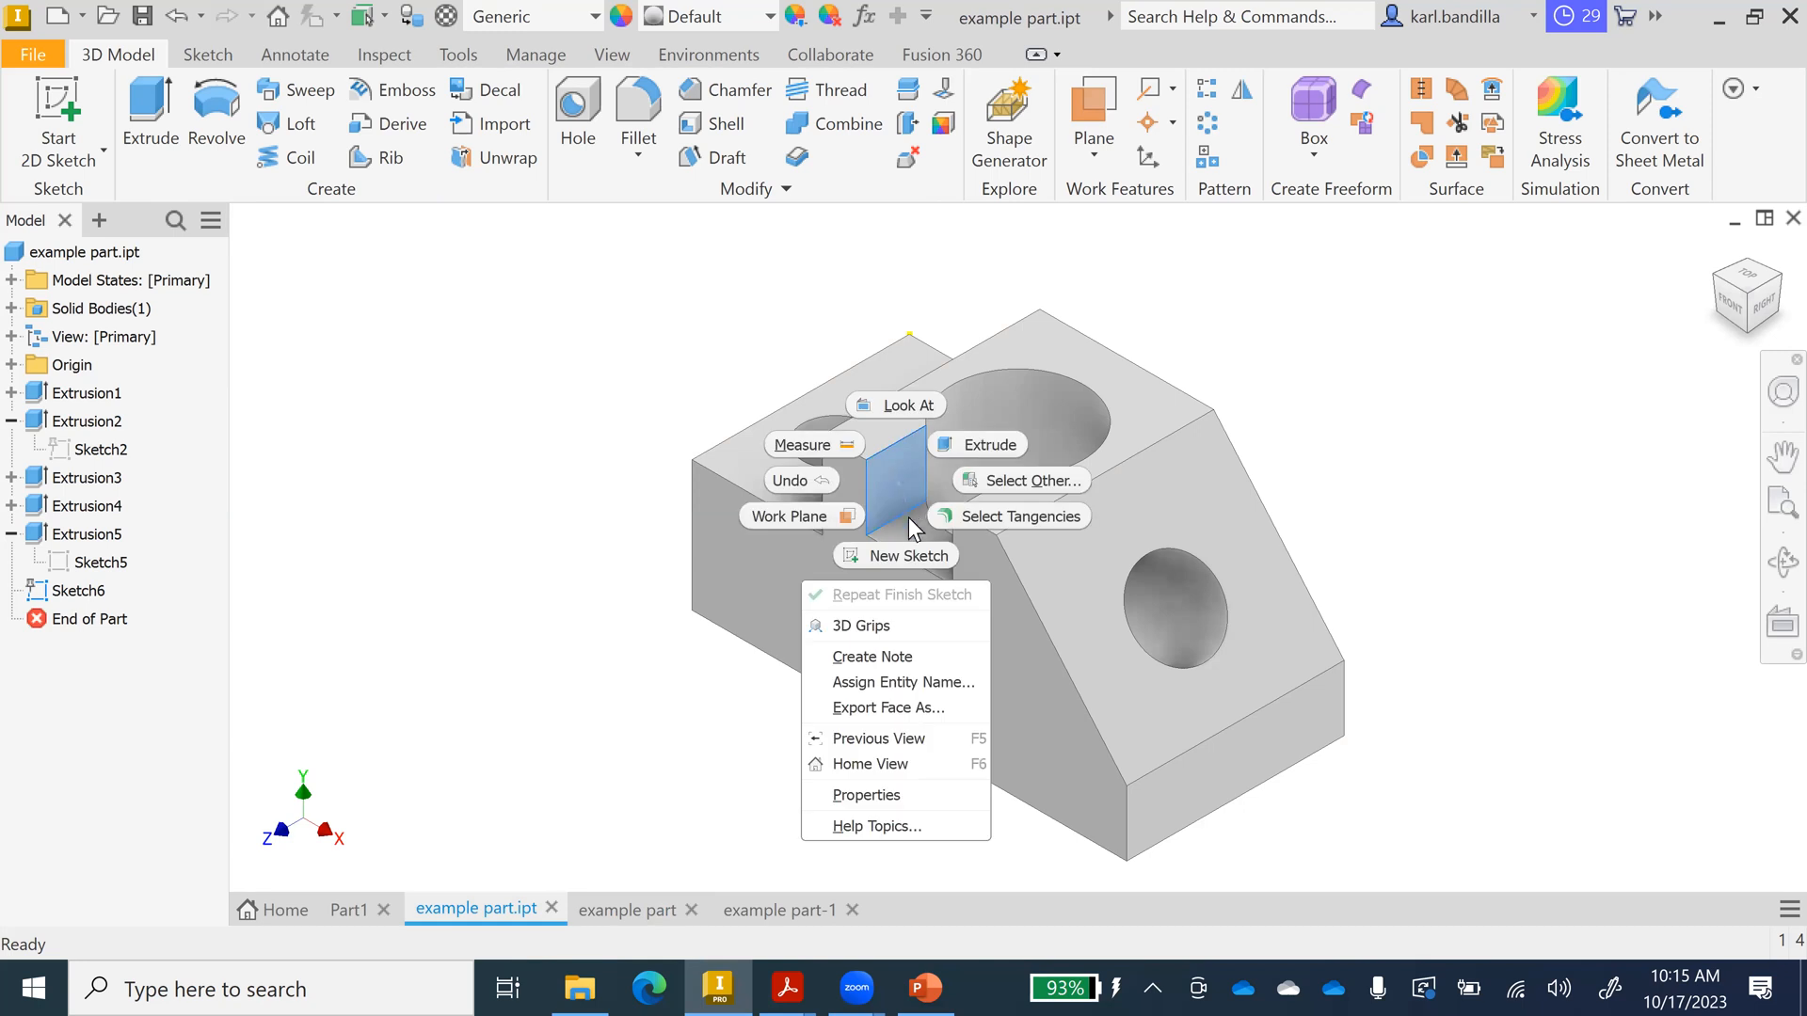
left_click(900, 554)
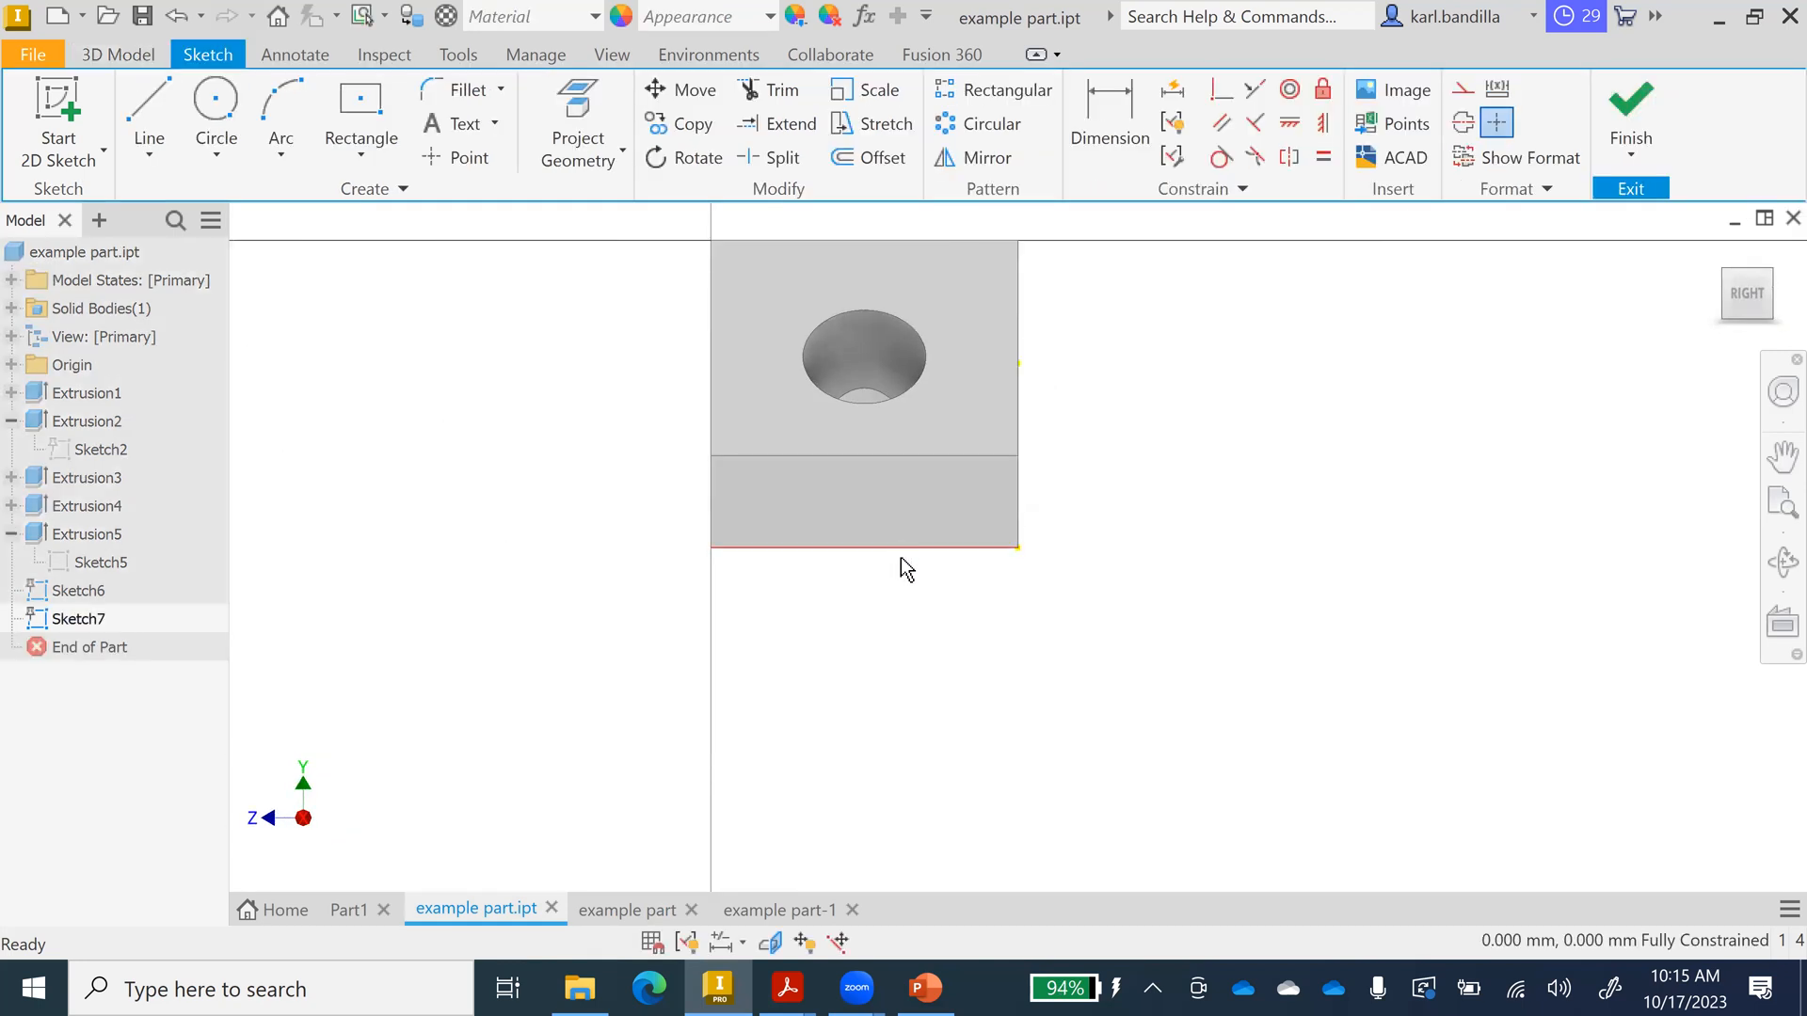
Orient the view onto the slot face, slice the graphics at the sketch plane, then return Home.
left_click(1719, 303)
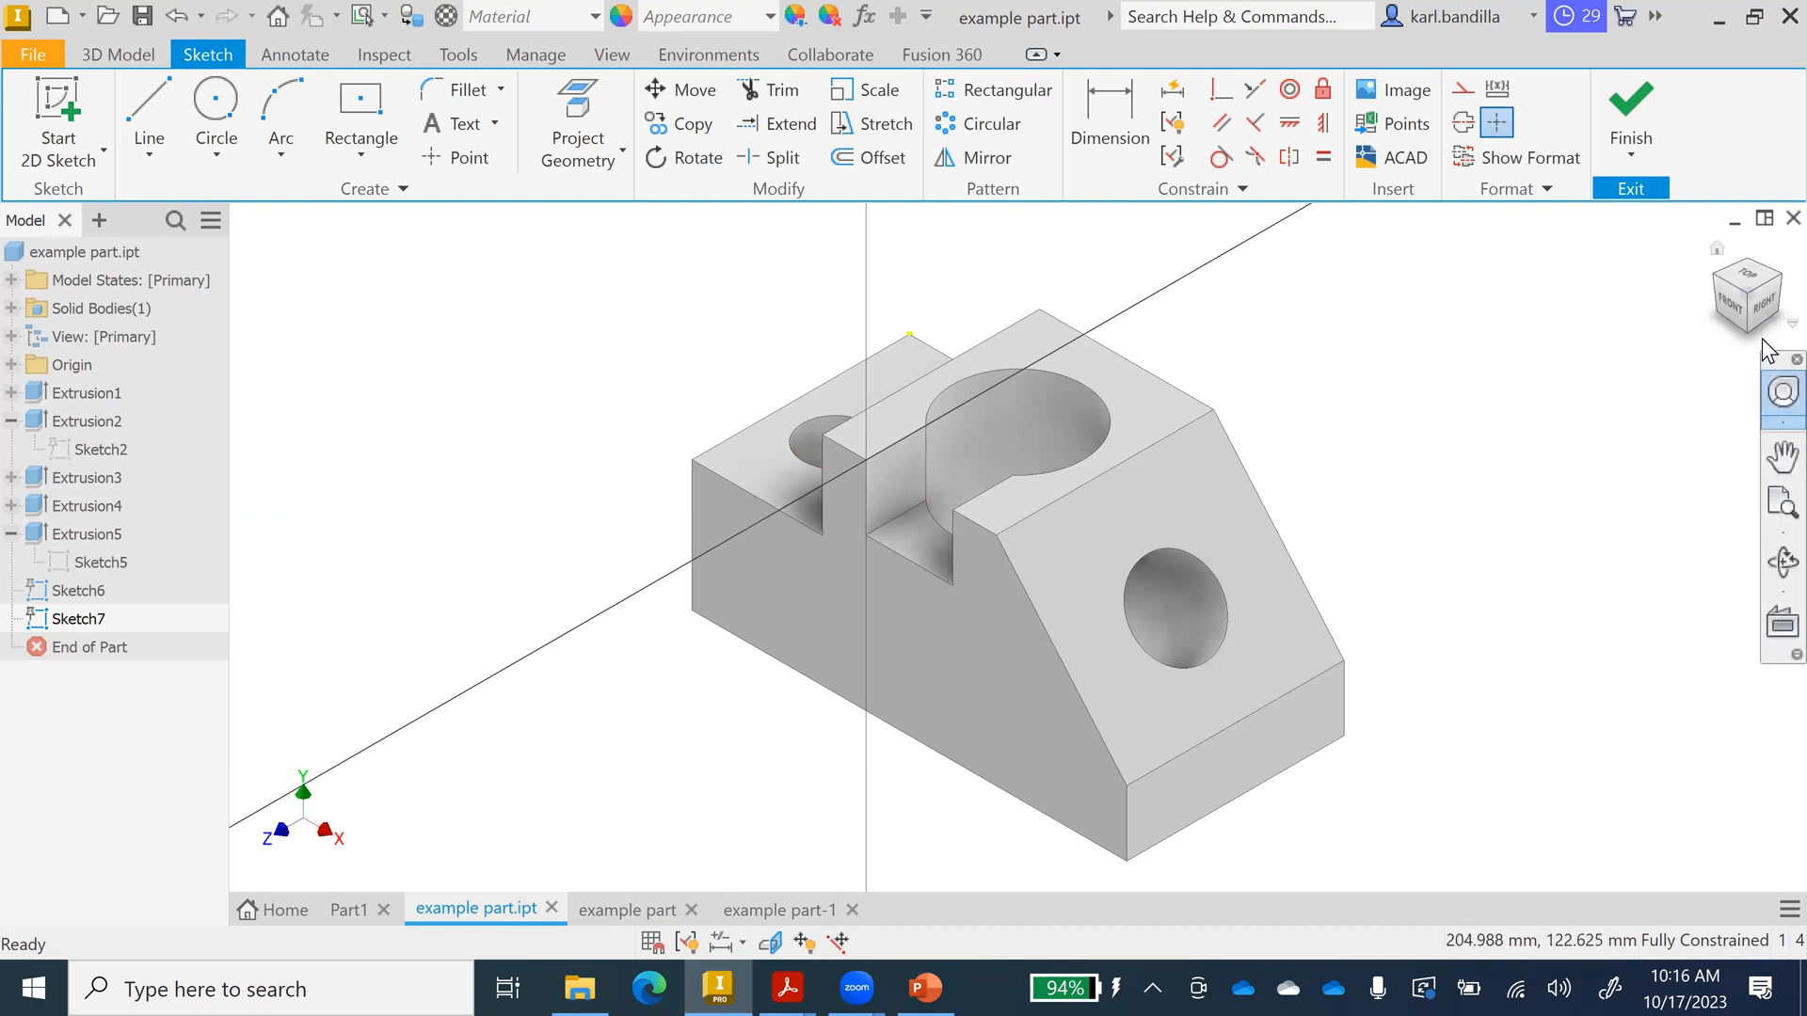
left_click(1765, 311)
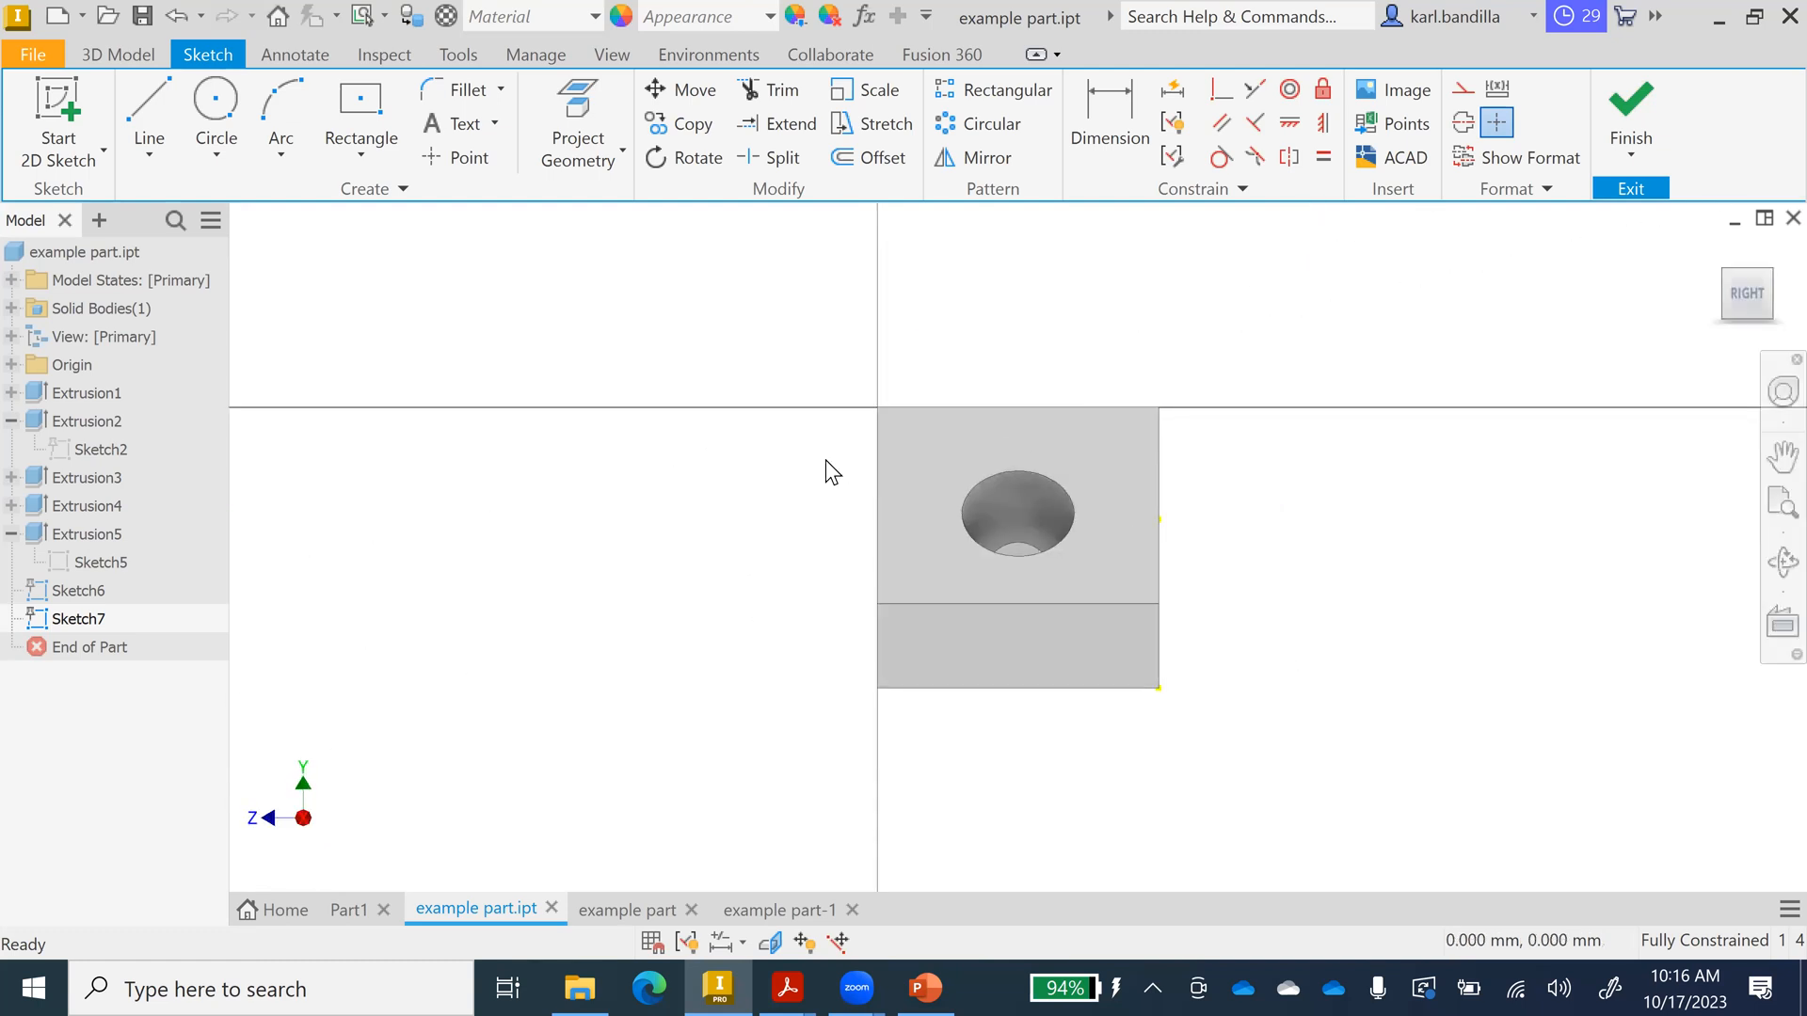
key("super+p")
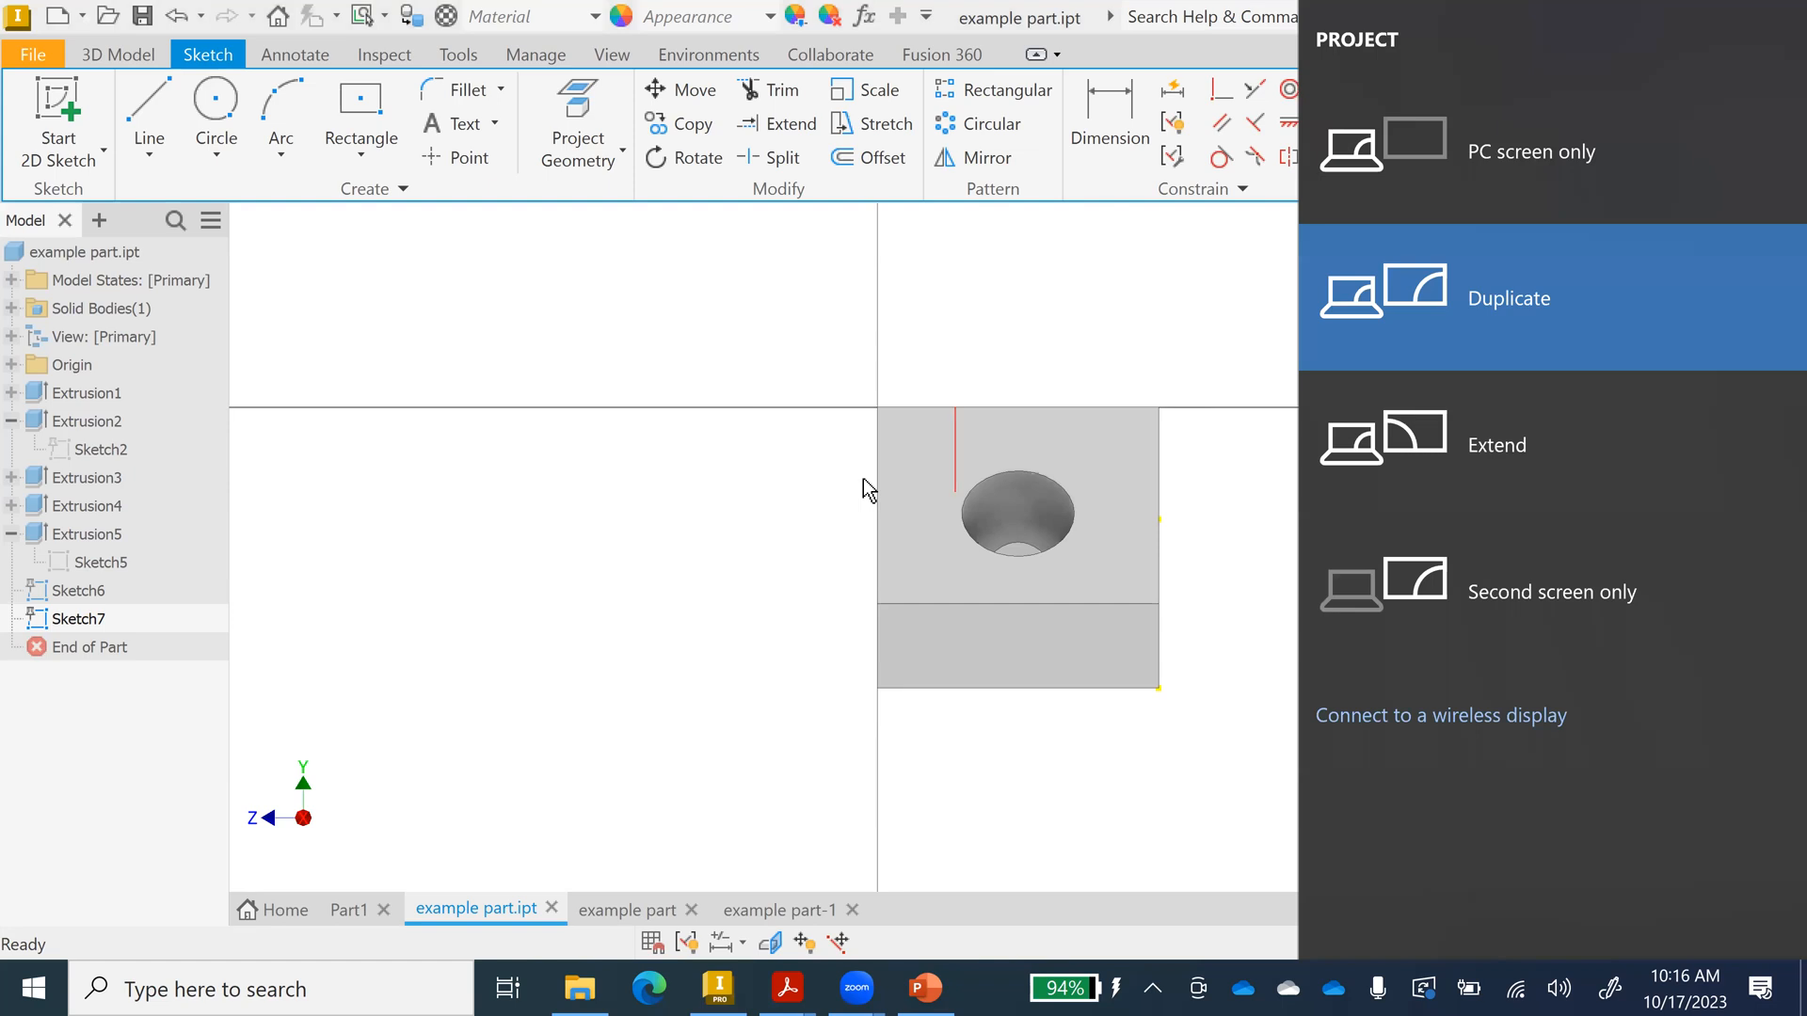
left_click(773, 532)
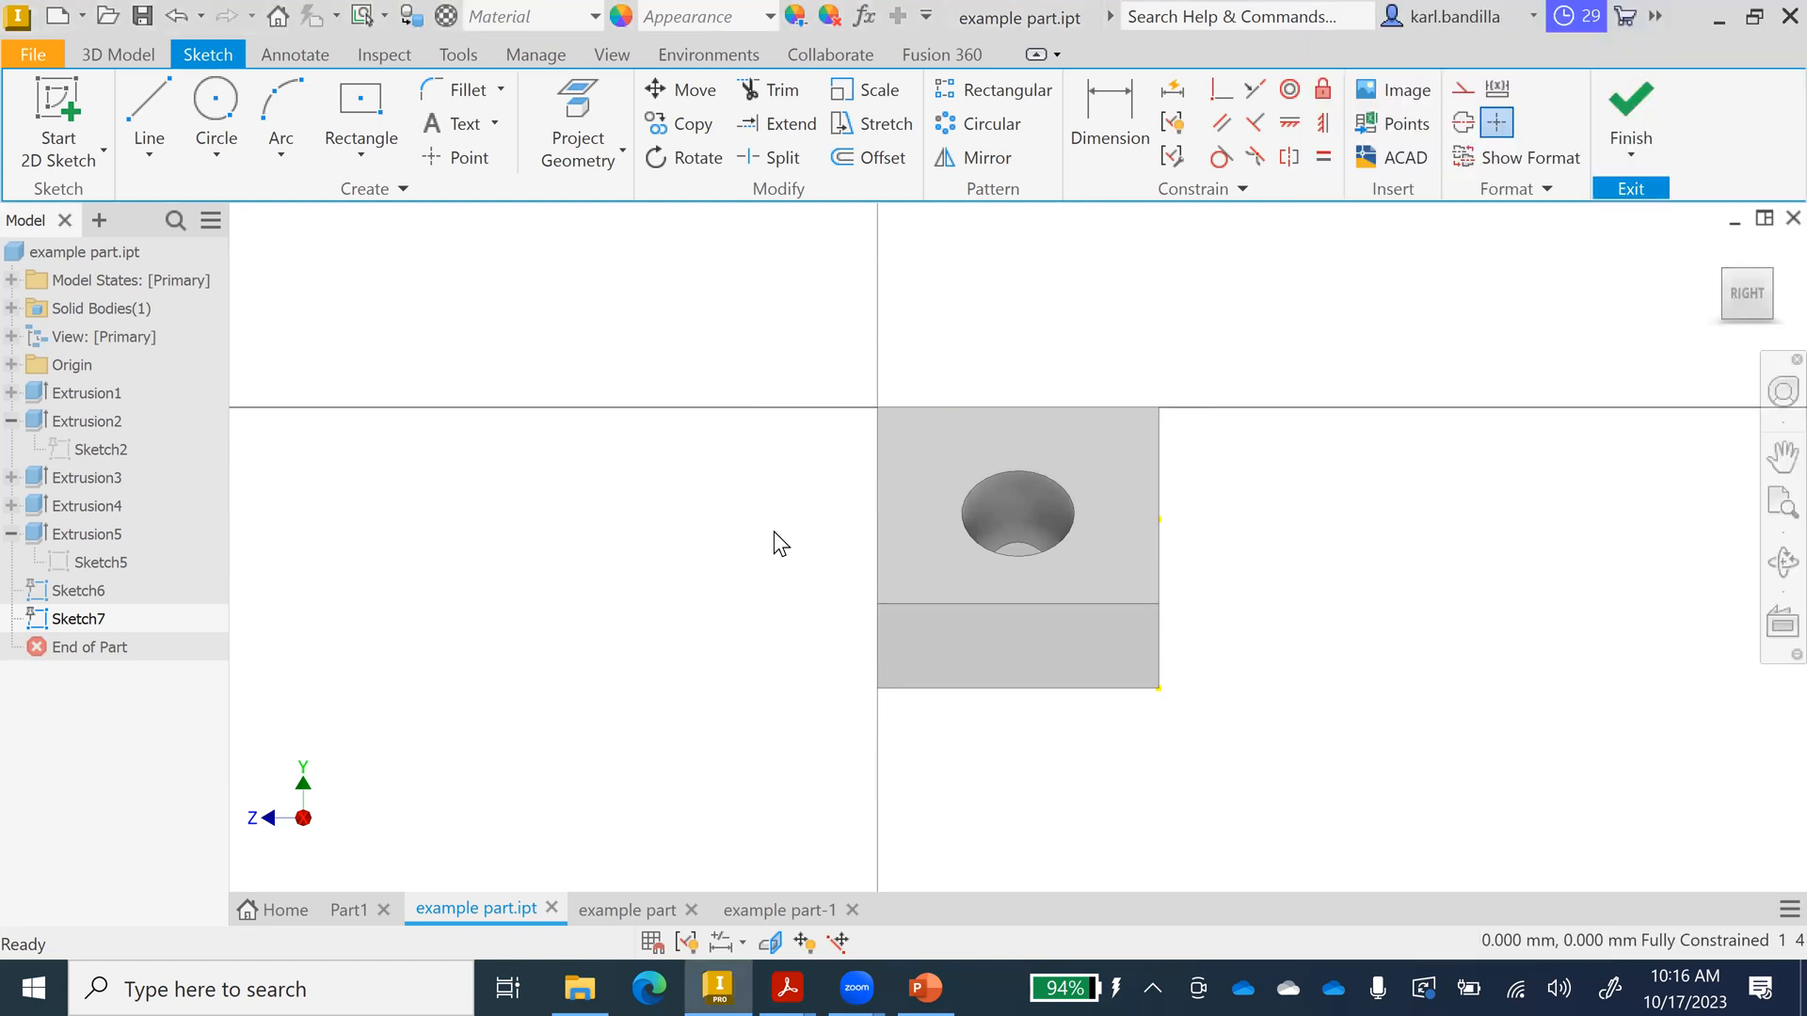
key("F7")
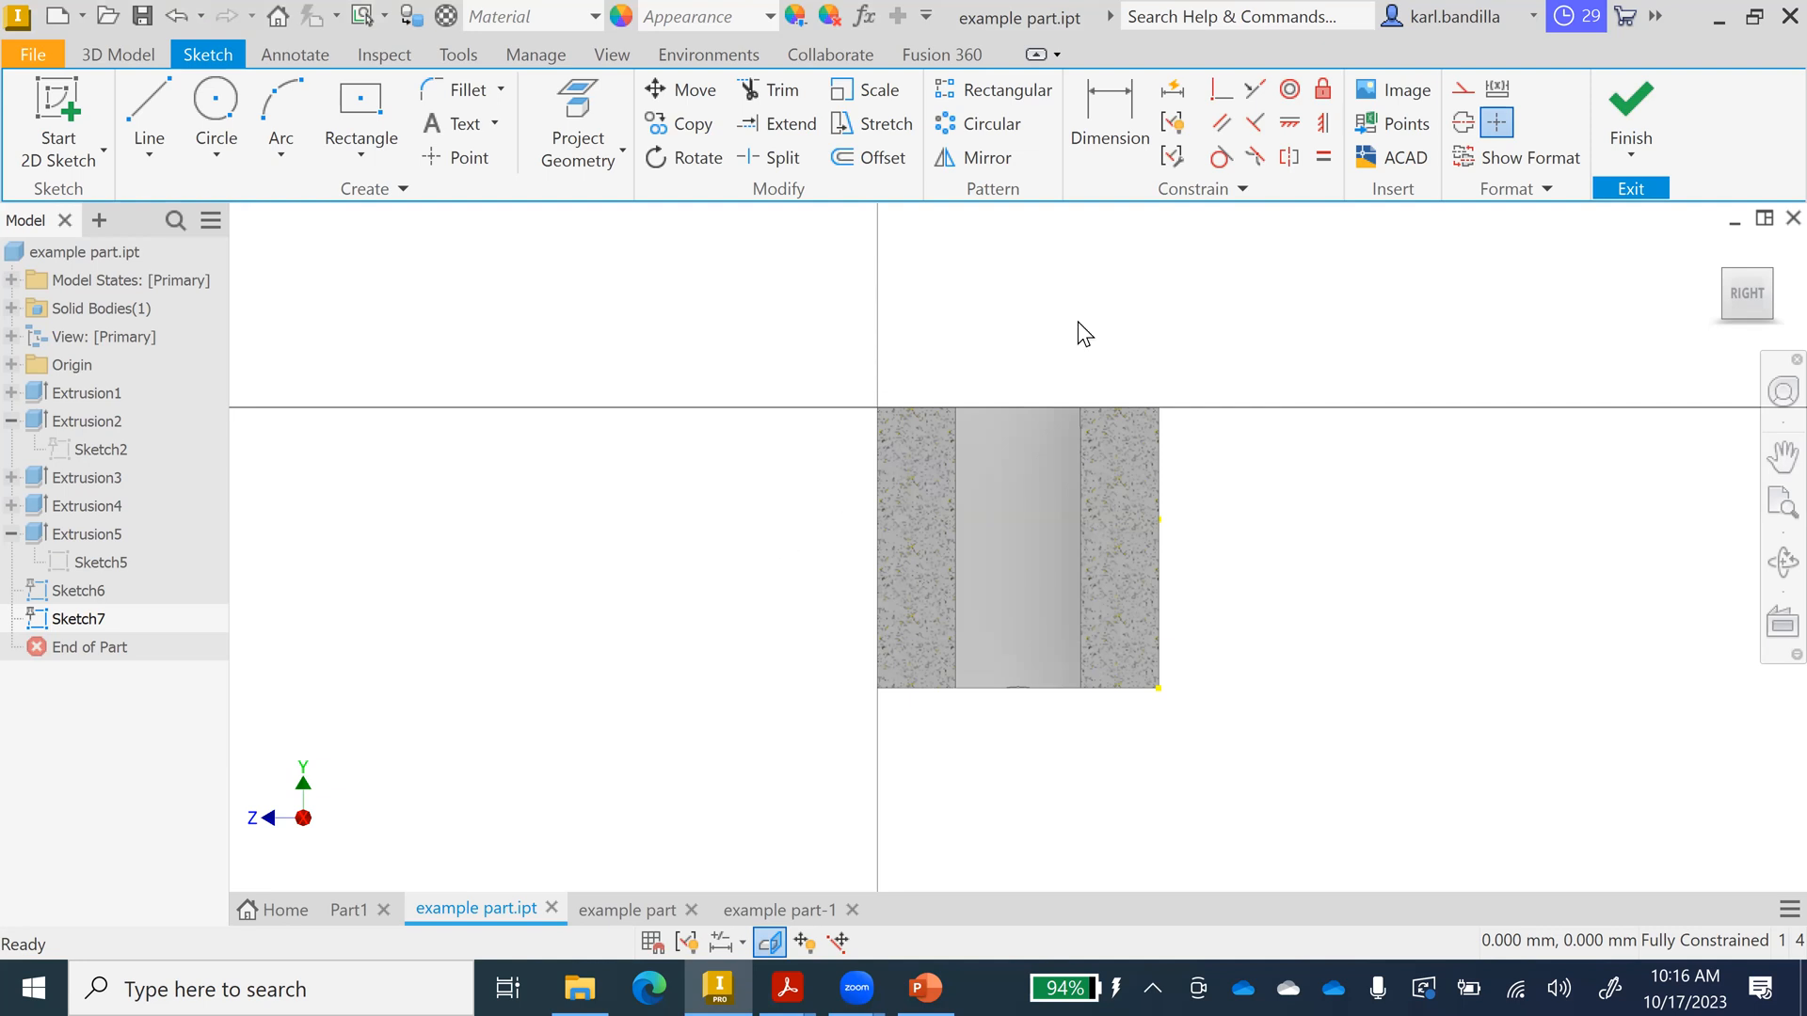
key("F6")
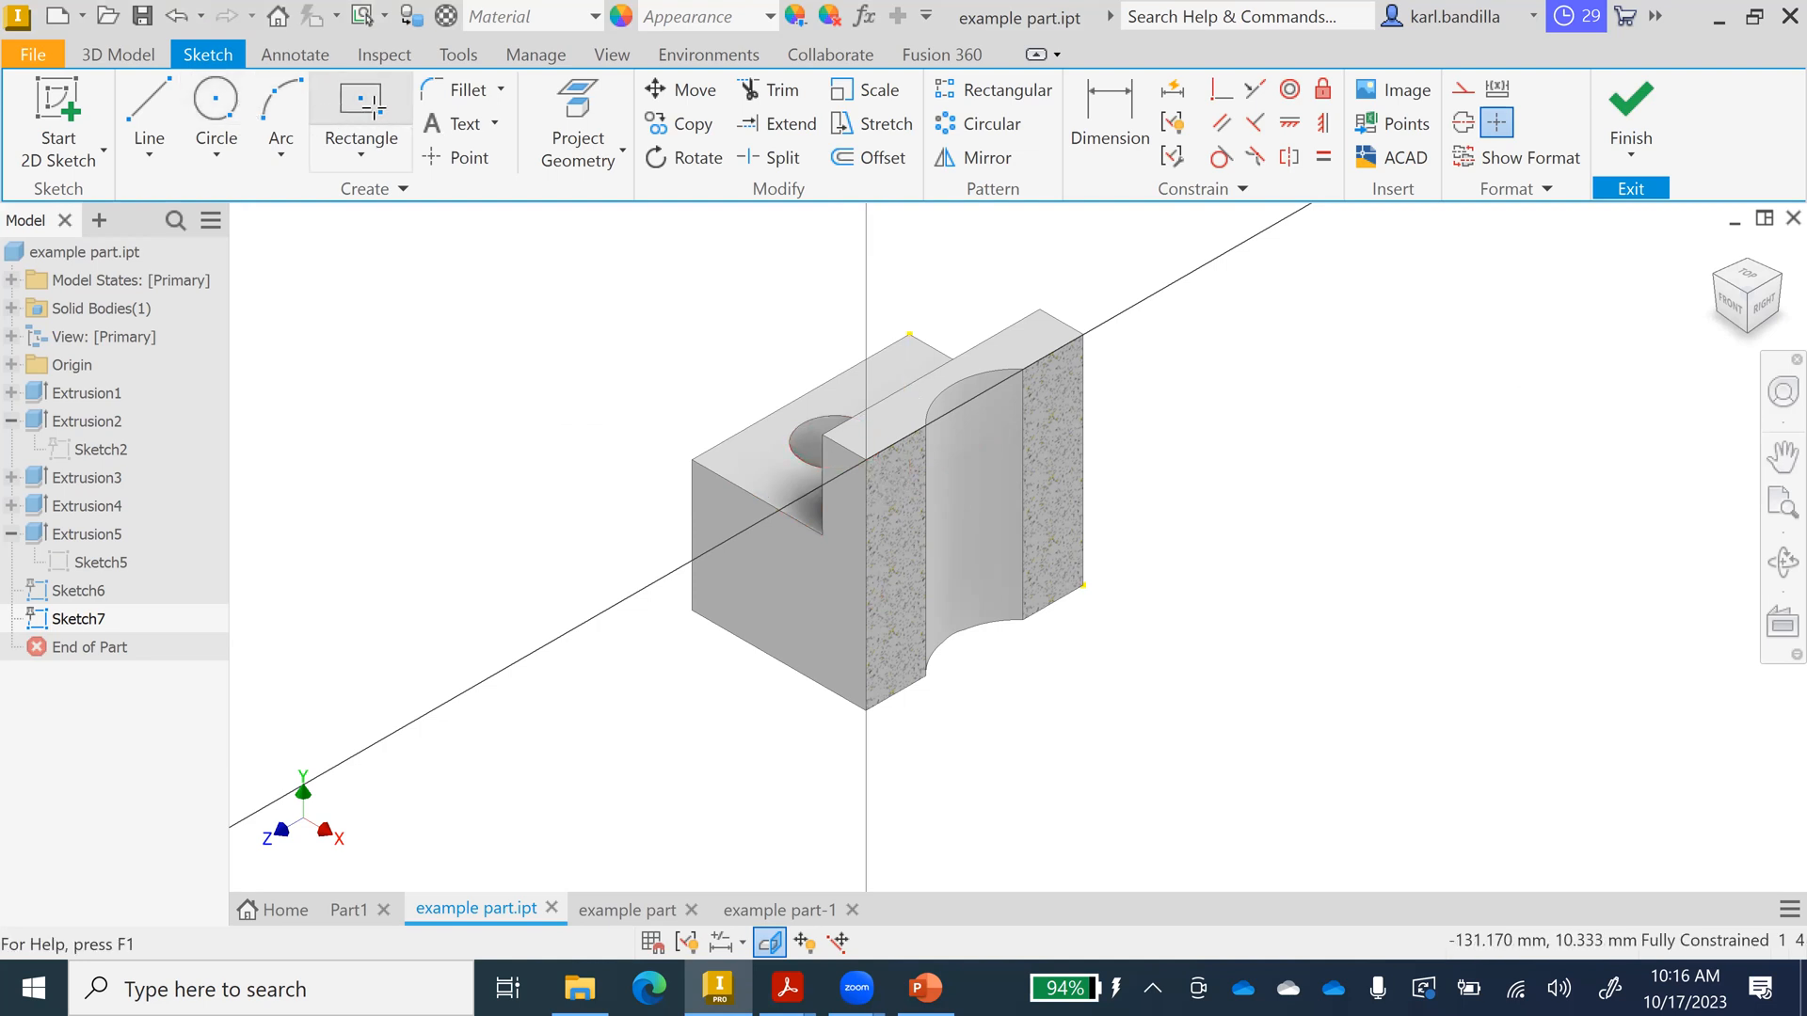
Draw a small centre-point rectangle on the slot face and finish Sketch7.
left_click(322, 107)
left_click(882, 474)
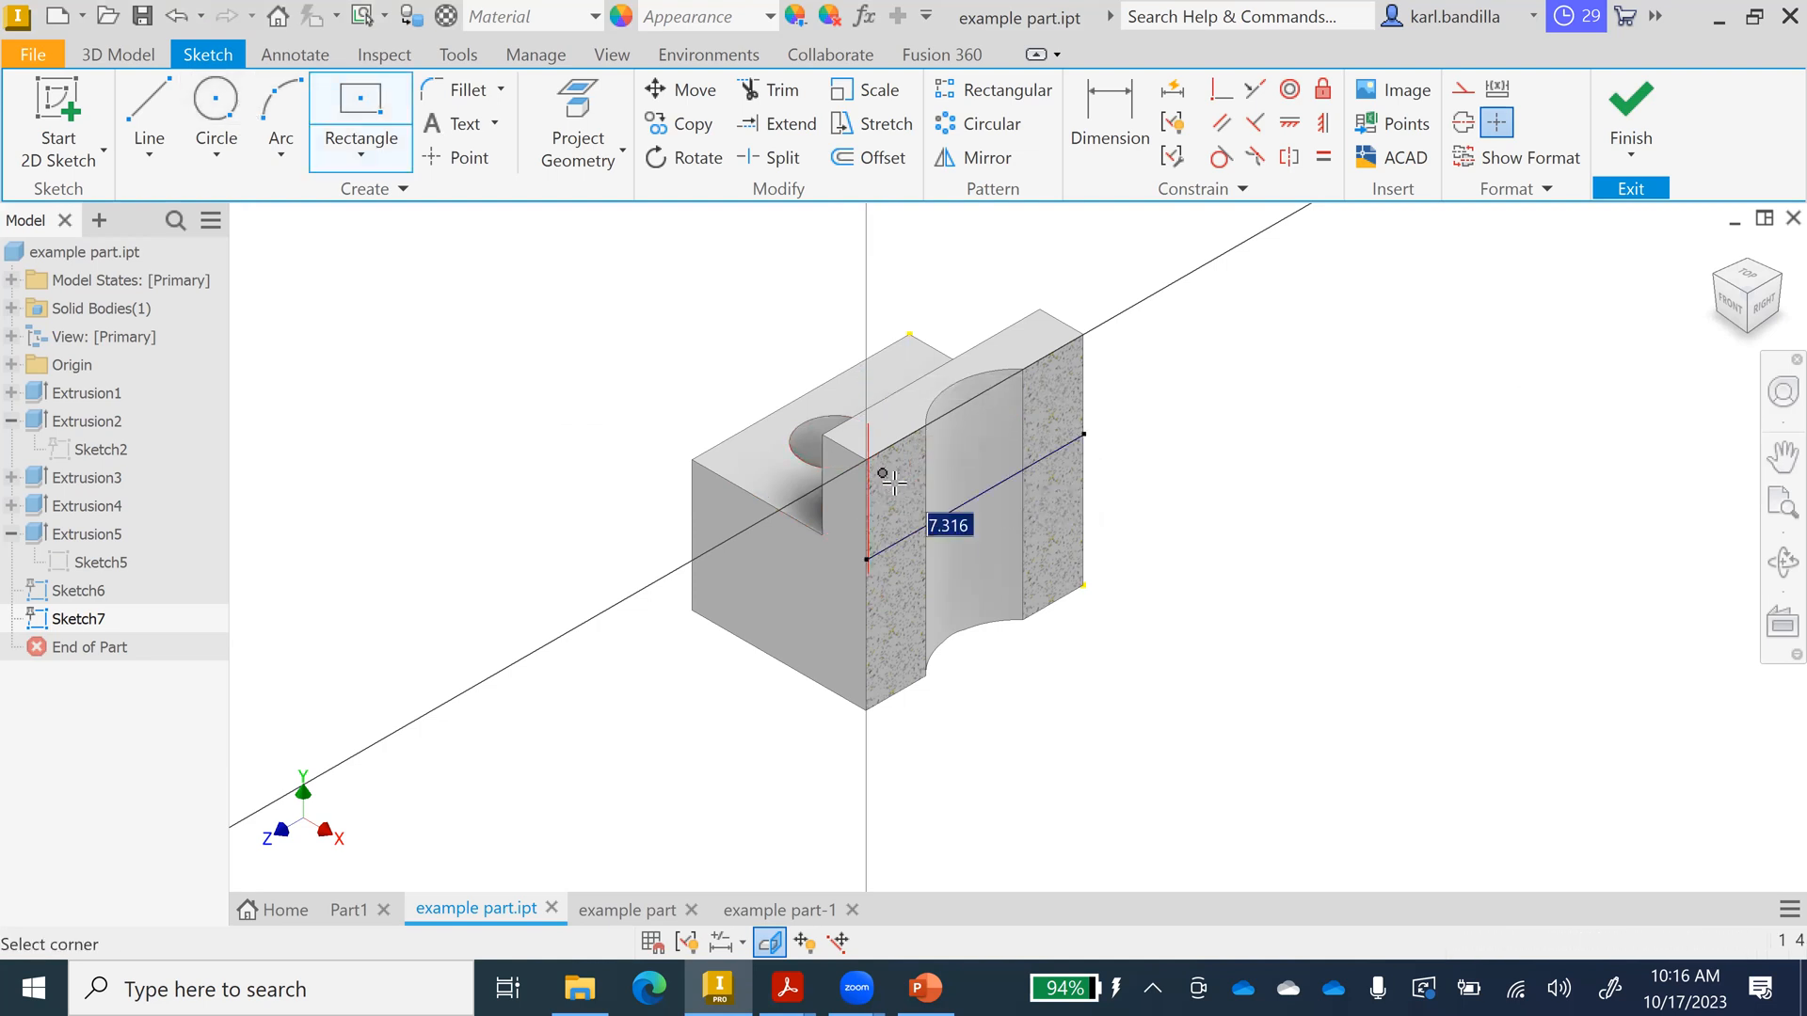
left_click(897, 482)
left_click(1635, 111)
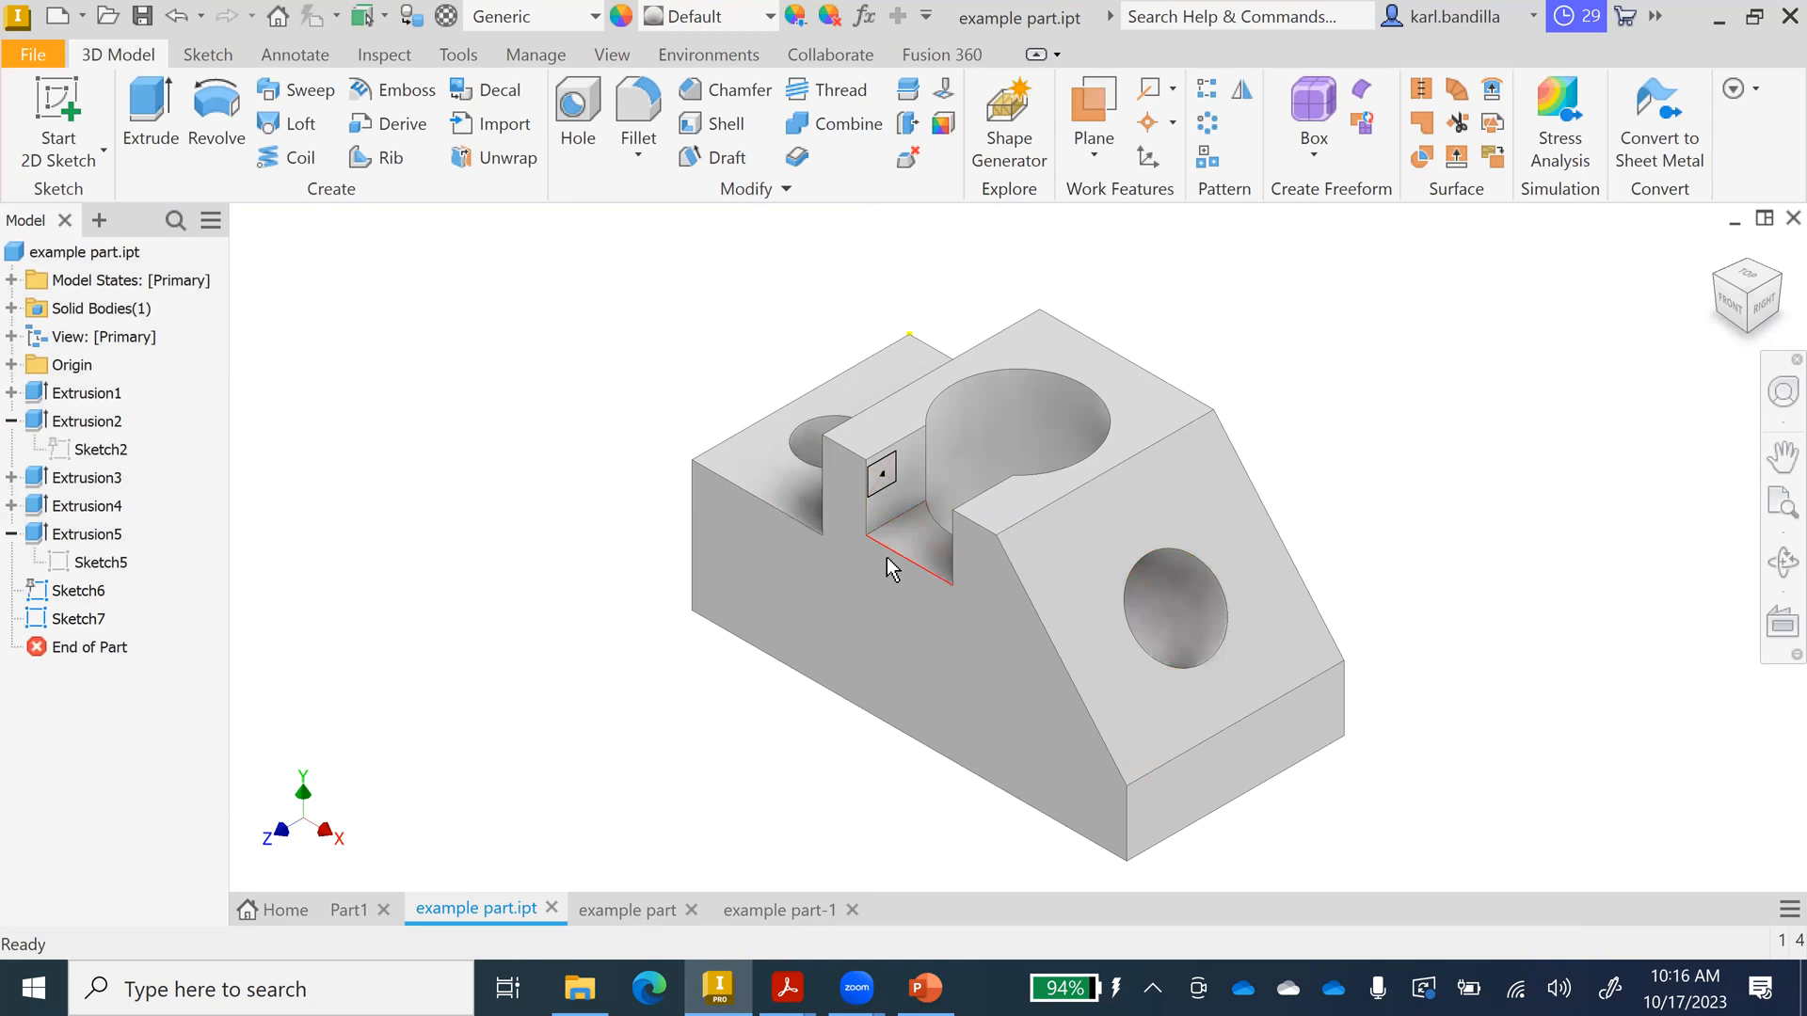
mouse_move(924, 609)
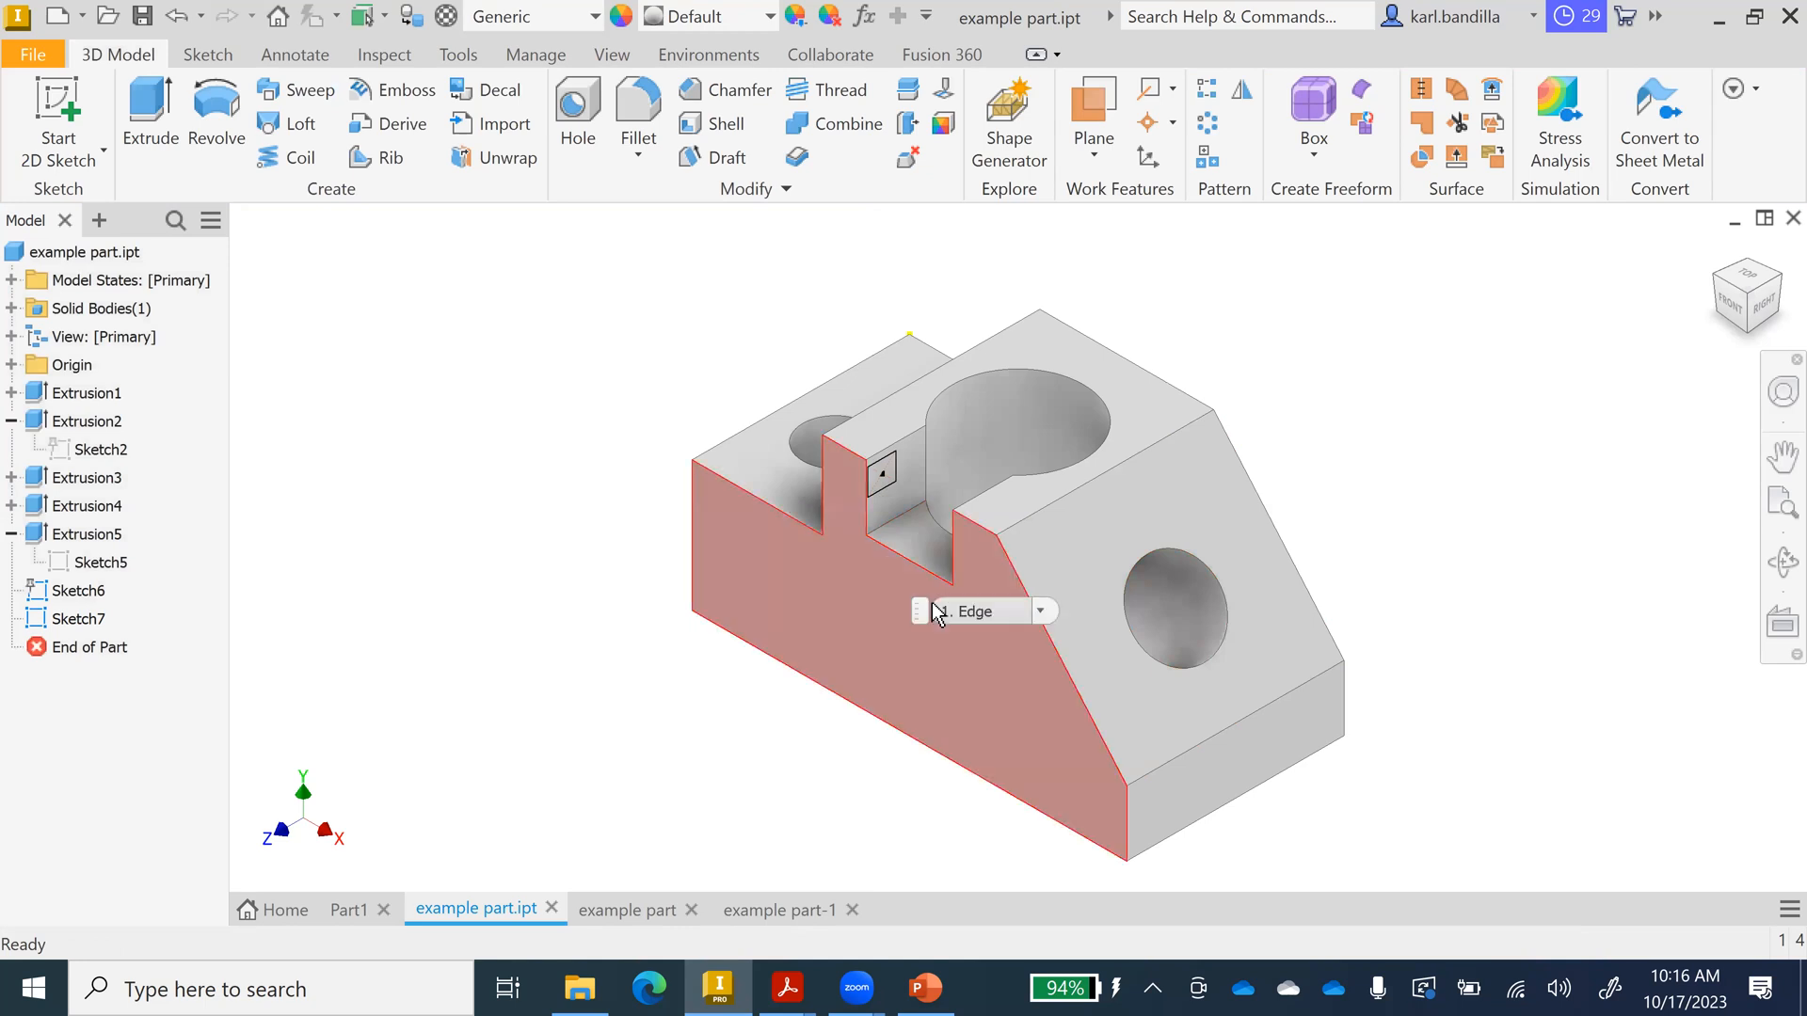